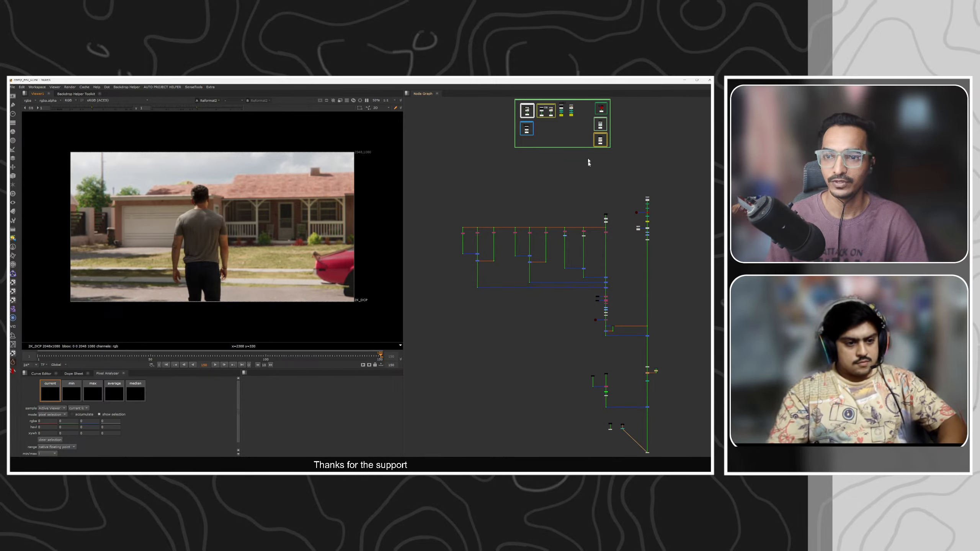
# Survey the node graph, framing the whole script and inspecting its branches.
pyautogui.moveTo(589, 160); pyautogui.dragTo(599, 194, button='middle')
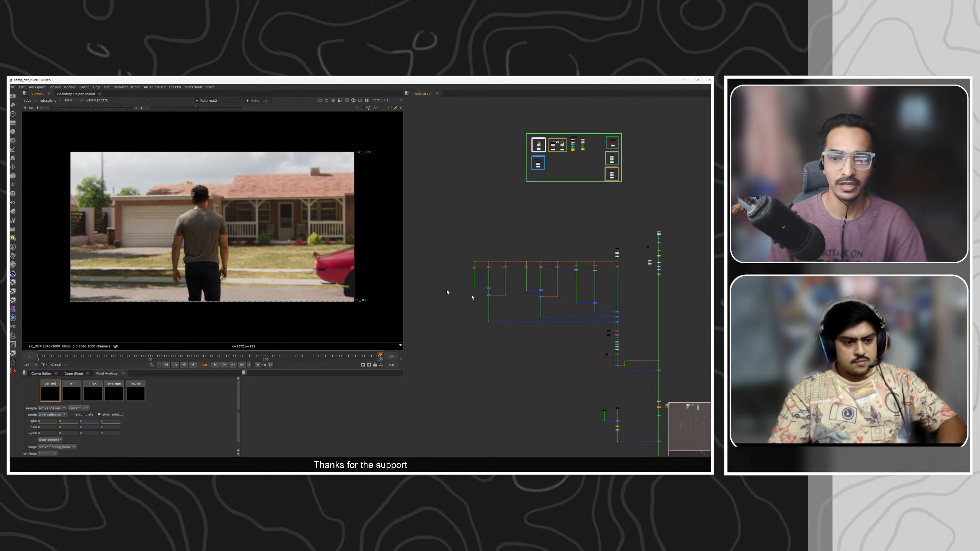
pyautogui.moveTo(606, 413); pyautogui.dragTo(552, 289, button='middle')
pyautogui.moveTo(600, 314); pyautogui.dragTo(615, 325)
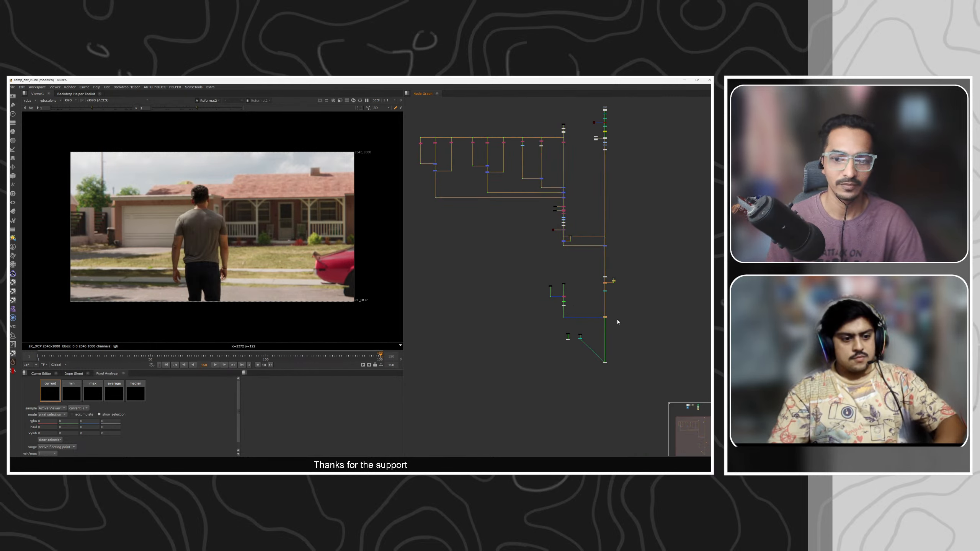
pyautogui.press('1')
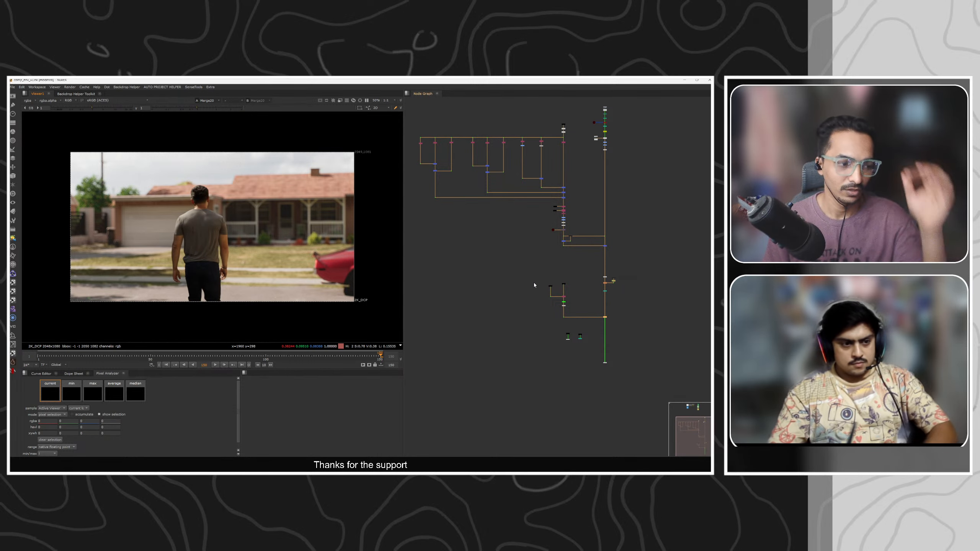
pyautogui.click(534, 261)
pyautogui.moveTo(489, 184); pyautogui.dragTo(532, 274, button='middle')
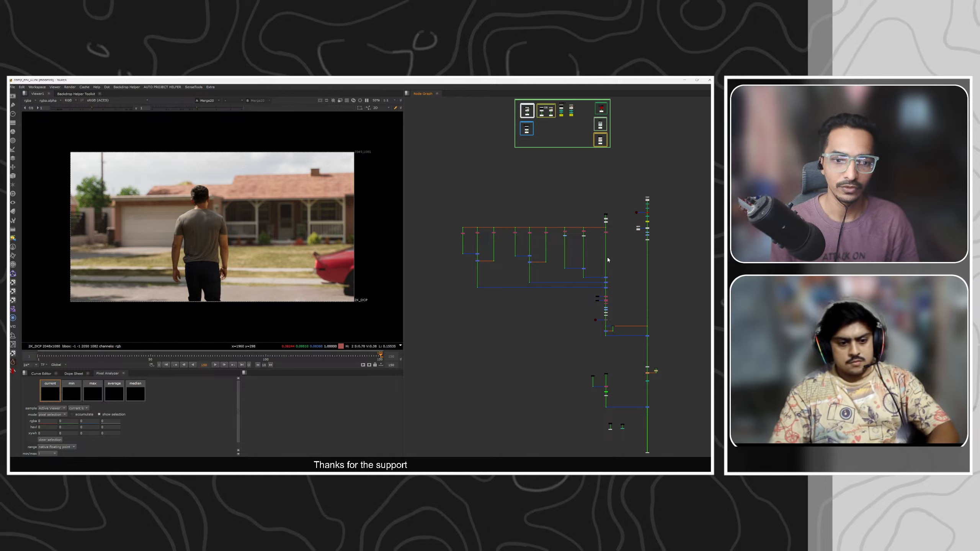
pyautogui.moveTo(576, 364); pyautogui.dragTo(572, 296, button='middle')
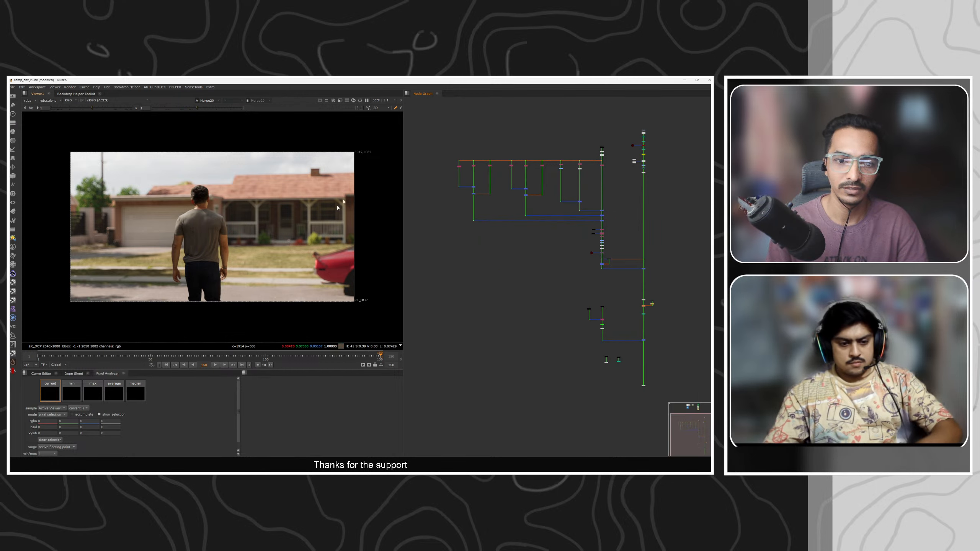
pyautogui.moveTo(631, 326); pyautogui.dragTo(570, 246, button='middle')
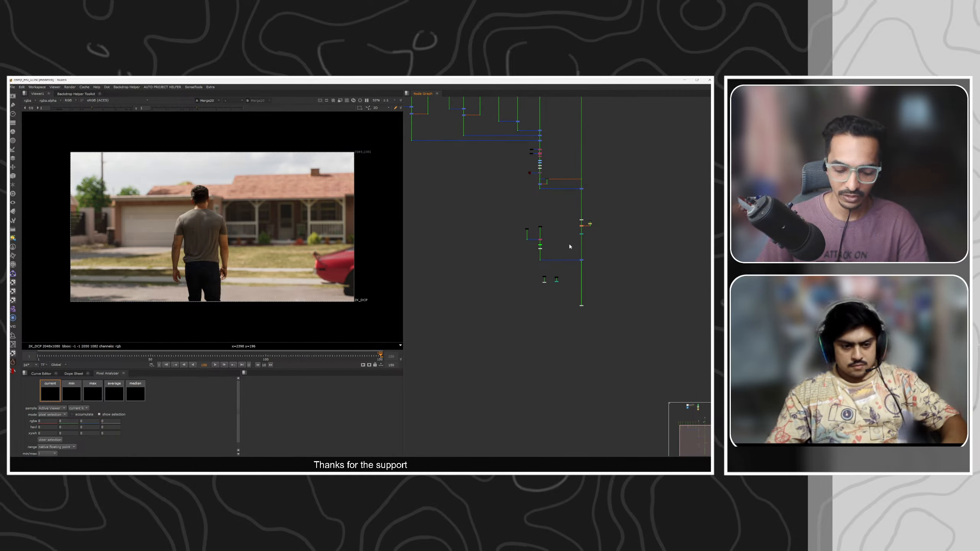
pyautogui.press('f')
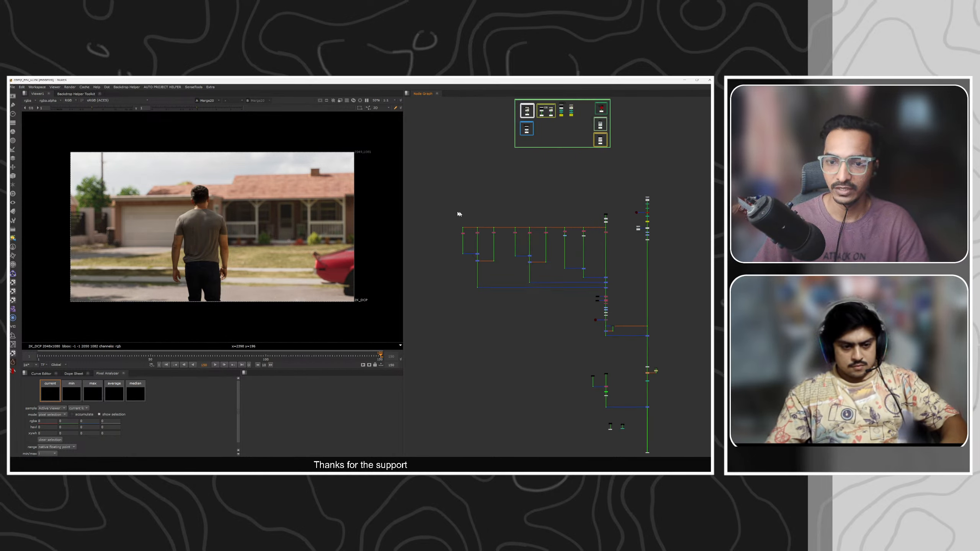
pyautogui.moveTo(459, 214); pyautogui.dragTo(619, 273)
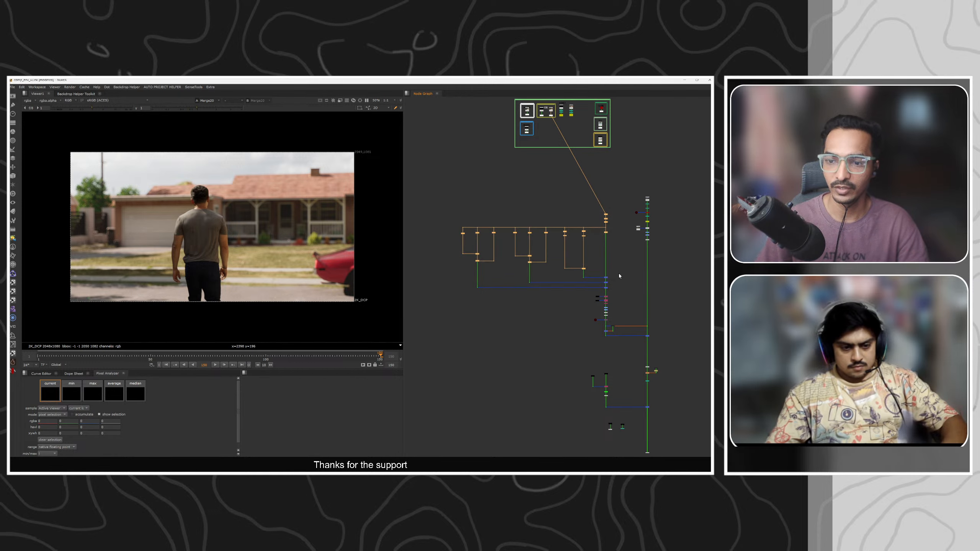
pyautogui.click(619, 273)
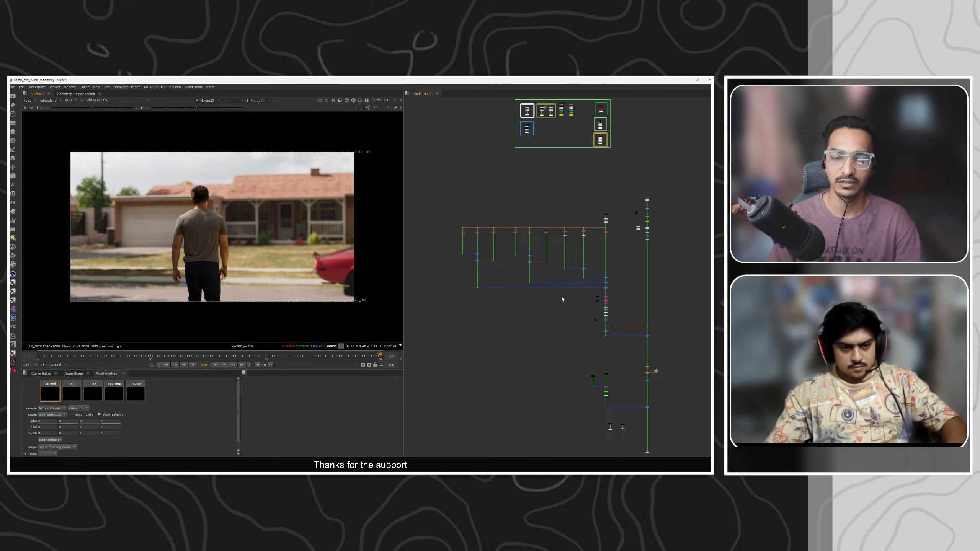
# Pan and frame the node graph to locate the ASSET backdrop group.
pyautogui.moveTo(571, 338); pyautogui.dragTo(546, 277, button='middle')
pyautogui.moveTo(564, 232); pyautogui.dragTo(580, 327, button='middle')
pyautogui.moveTo(574, 245); pyautogui.dragTo(582, 288, button='middle')
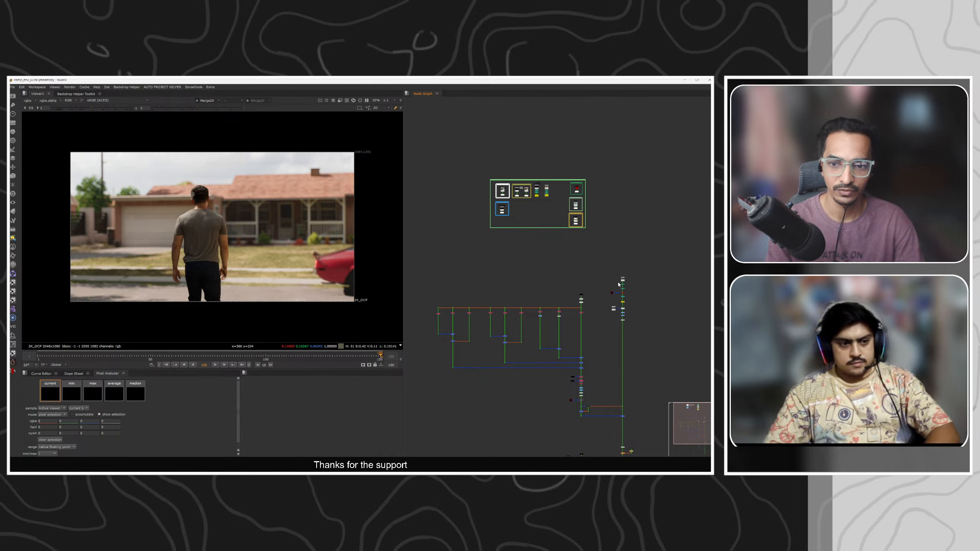
pyautogui.moveTo(545, 210); pyautogui.dragTo(553, 247, button='middle')
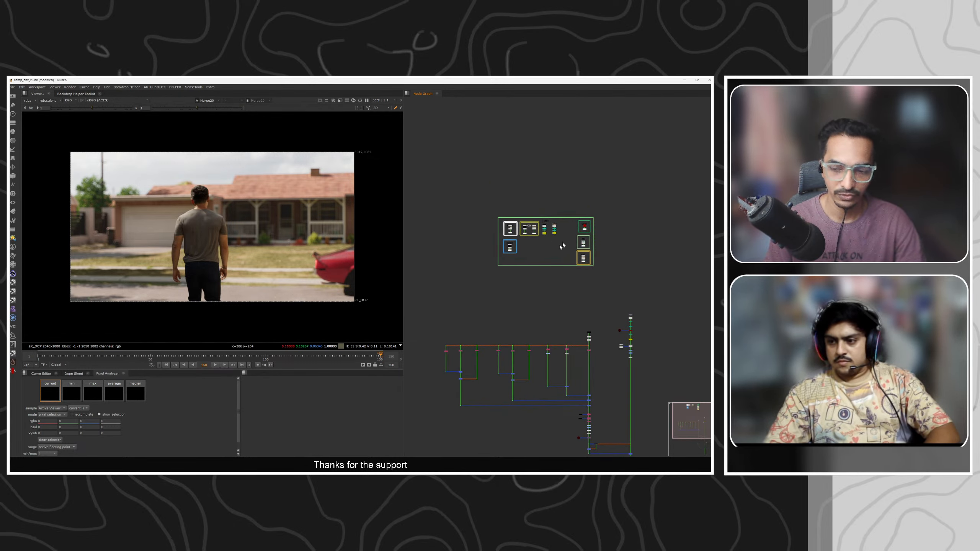
pyautogui.click(560, 244)
pyautogui.press('f')
pyautogui.click(609, 162)
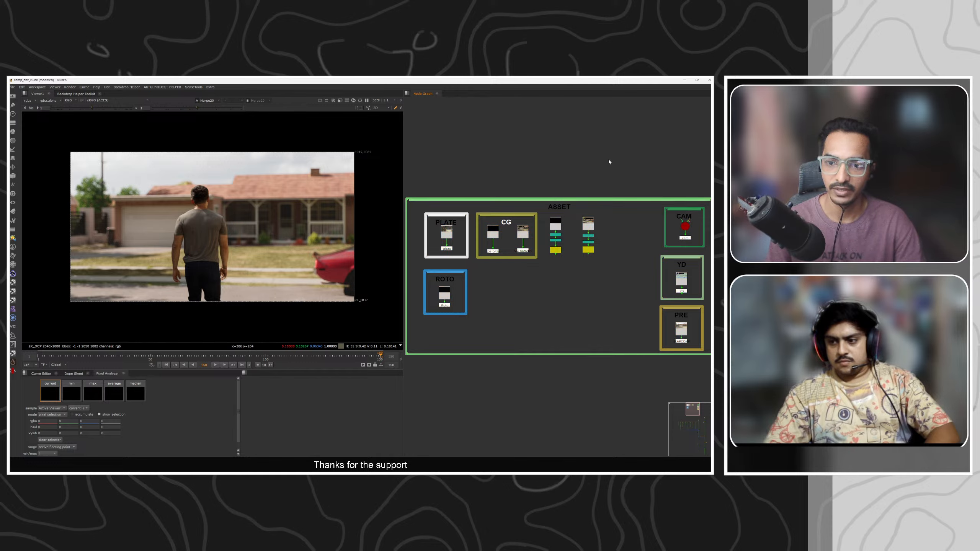
# Zoom into the ASSET backdrop and view the Read4 beauty render in the viewer.
pyautogui.scroll(10, 577, 228)
pyautogui.click(579, 234)
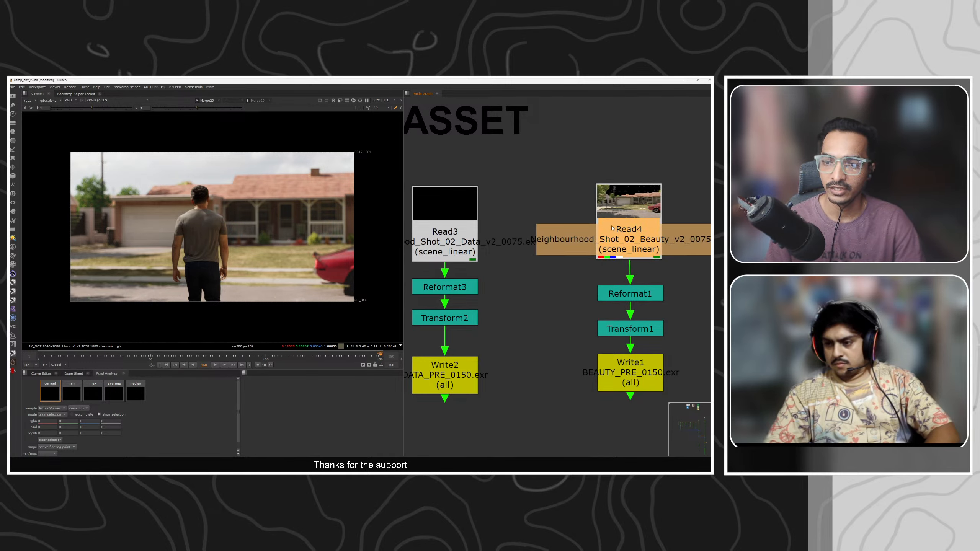
pyautogui.press('1')
pyautogui.keyDown('ctrl'); pyautogui.keyDown('shift'); pyautogui.moveTo(381, 290); pyautogui.dragTo(329, 318); pyautogui.keyUp('shift'); pyautogui.keyUp('ctrl')
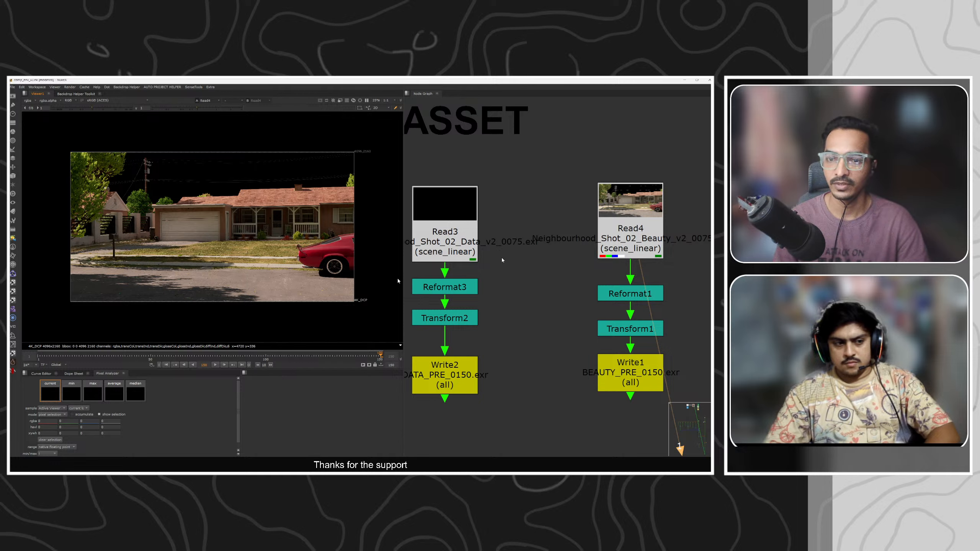
pyautogui.moveTo(550, 312); pyautogui.dragTo(549, 312, button='middle')
pyautogui.press('f')
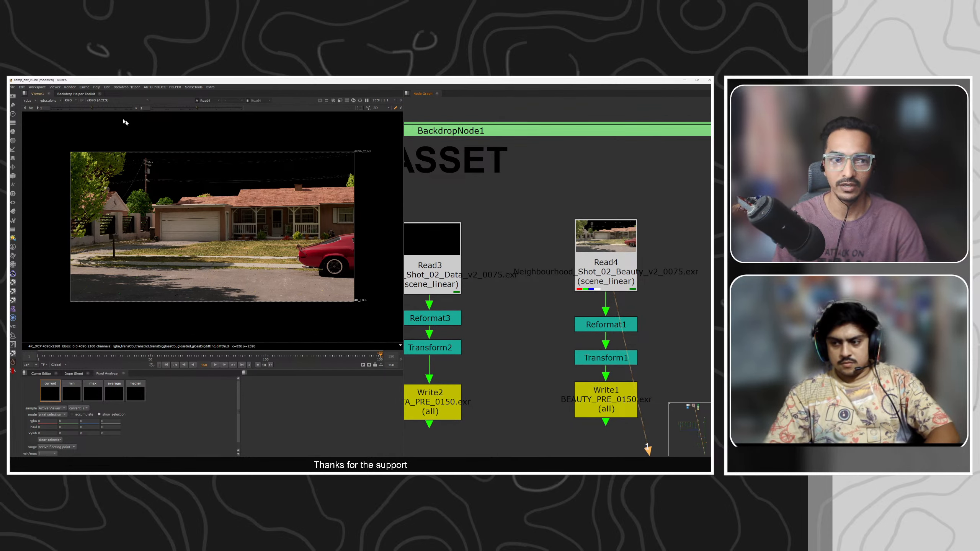
# Go to frame 1 and play back the beauty plate in the viewer.
pyautogui.click(28, 101)
pyautogui.click(116, 145)
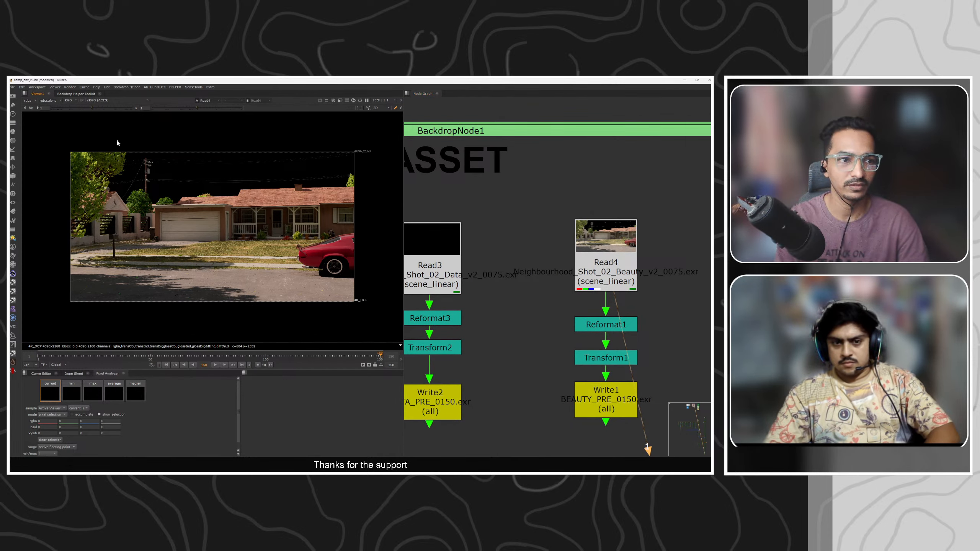
pyautogui.press('l')
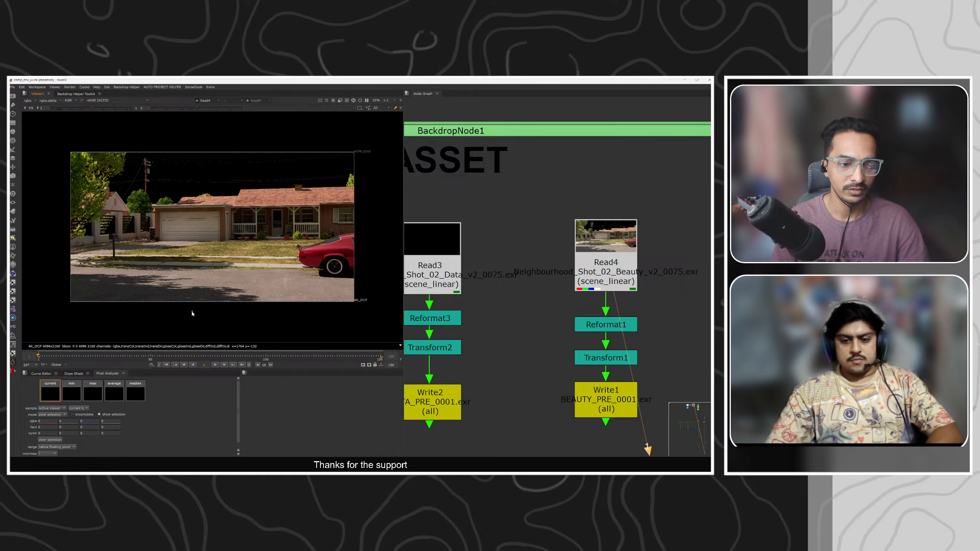
pyautogui.press('k')
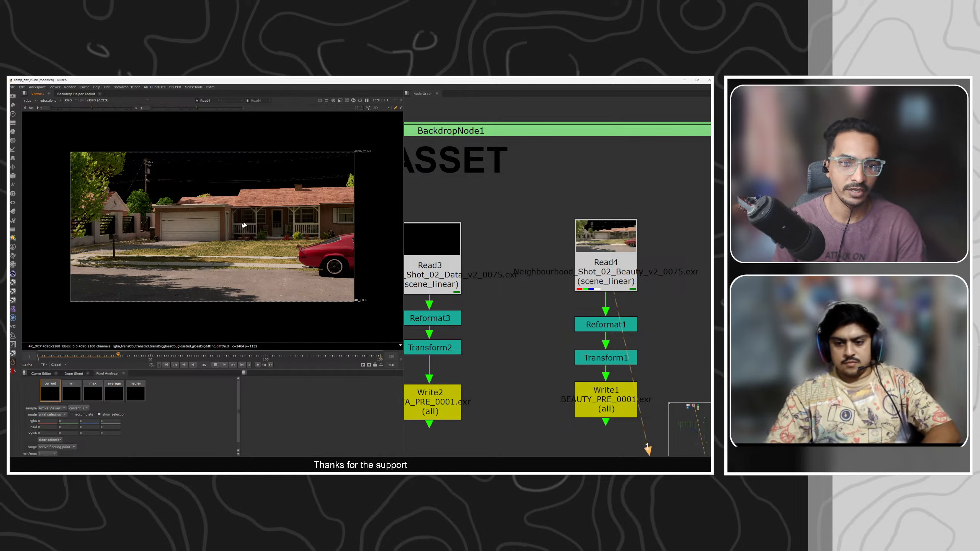
pyautogui.click(166, 366)
pyautogui.scroll(-5, 549, 285)
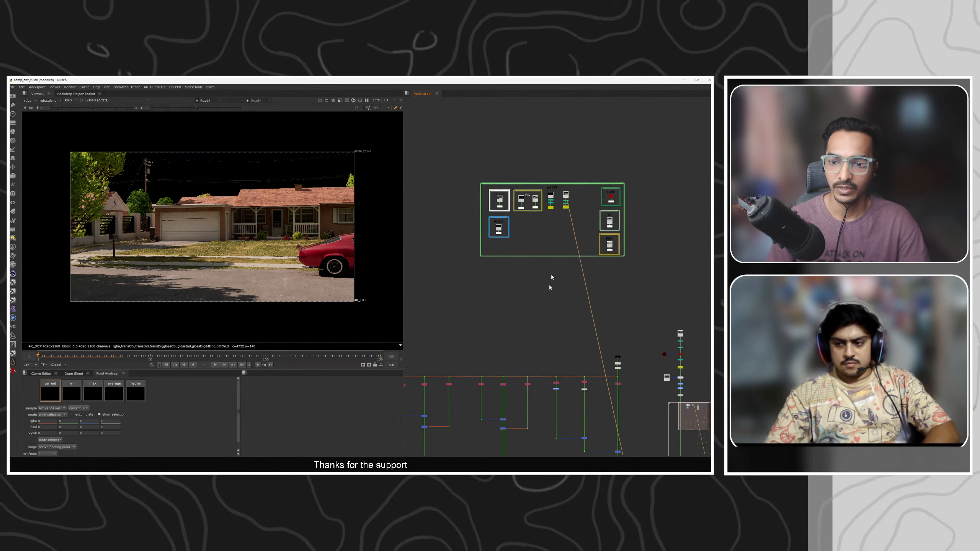
# Browse the node graph, checking the CG data branch and framing the whole script.
pyautogui.moveTo(549, 285); pyautogui.dragTo(568, 230, button='middle')
pyautogui.scroll(10, 582, 143)
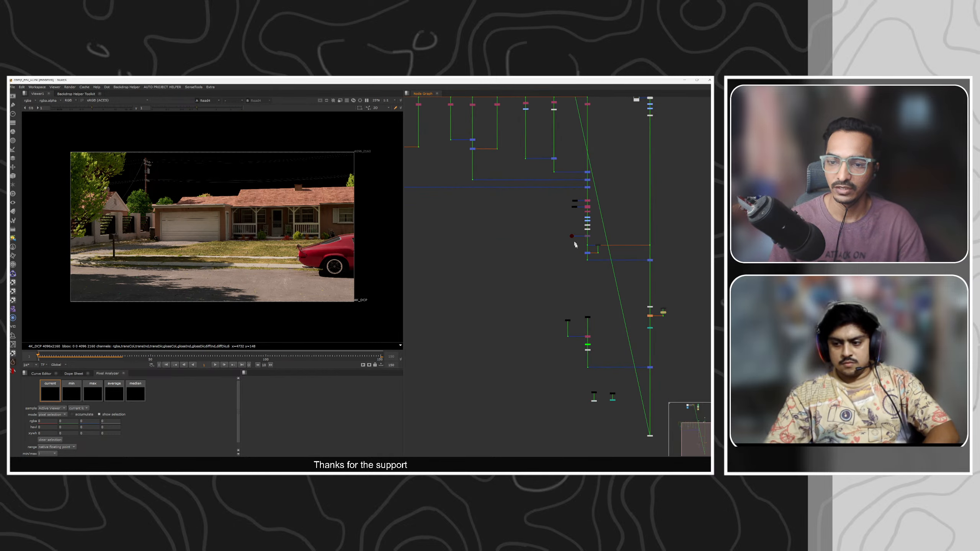
pyautogui.moveTo(536, 247); pyautogui.dragTo(536, 247)
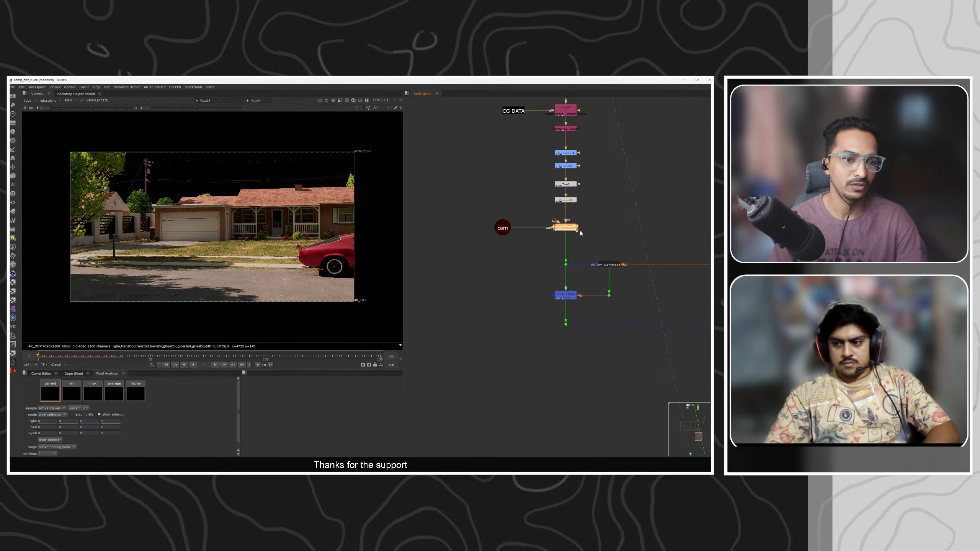
pyautogui.press('f')
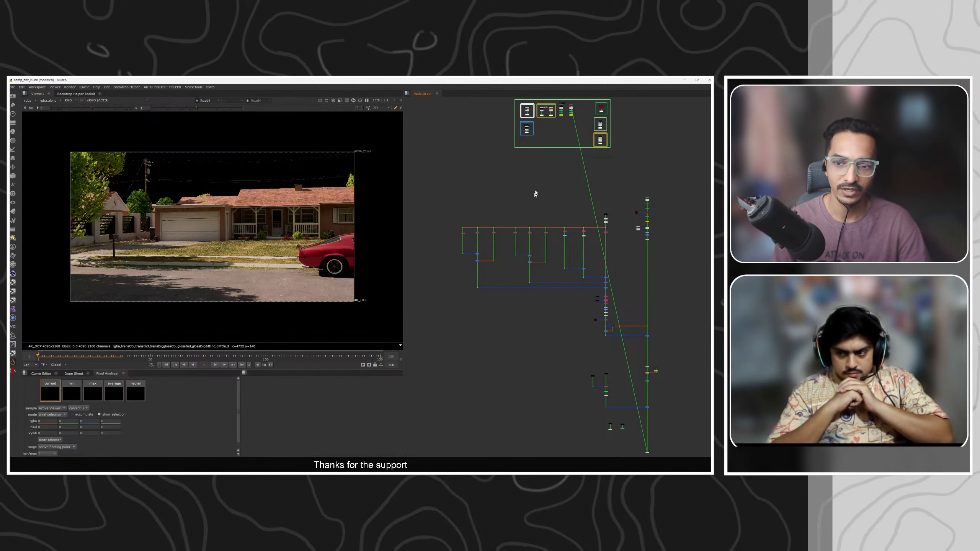
pyautogui.moveTo(537, 192); pyautogui.dragTo(526, 296, button='middle')
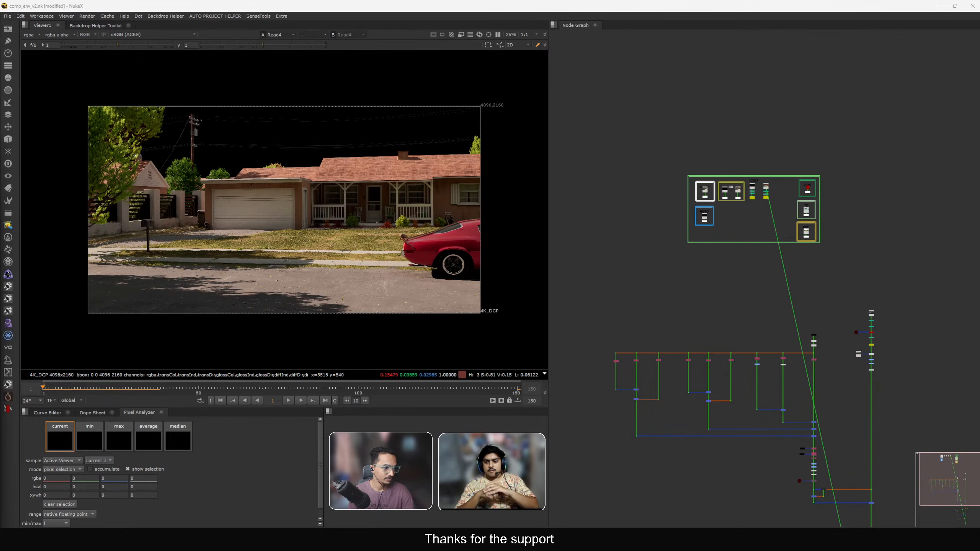
# Zoom back to the ASSET backdrop and open Read4's properties to check its file path.
pyautogui.scroll(5, 767, 187)
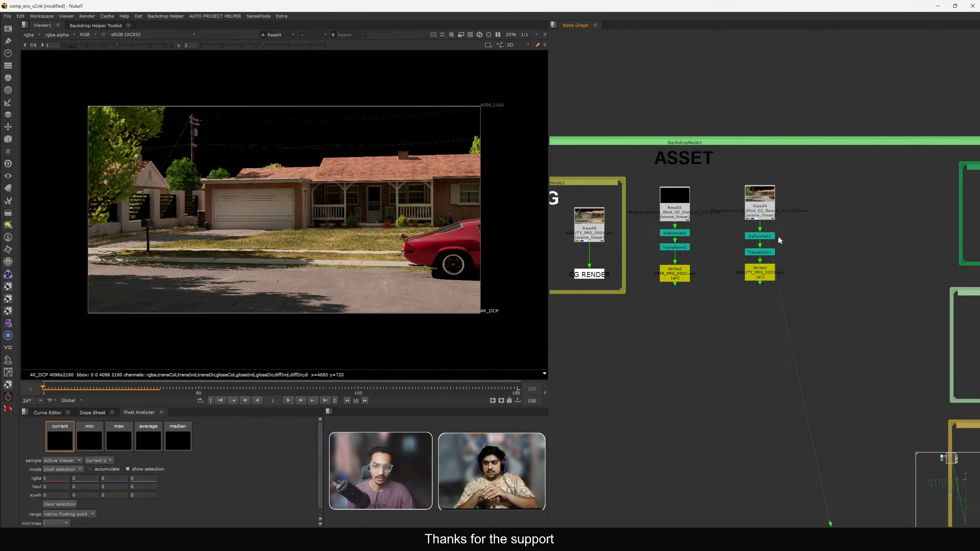
pyautogui.scroll(4, 772, 226)
pyautogui.click(764, 213)
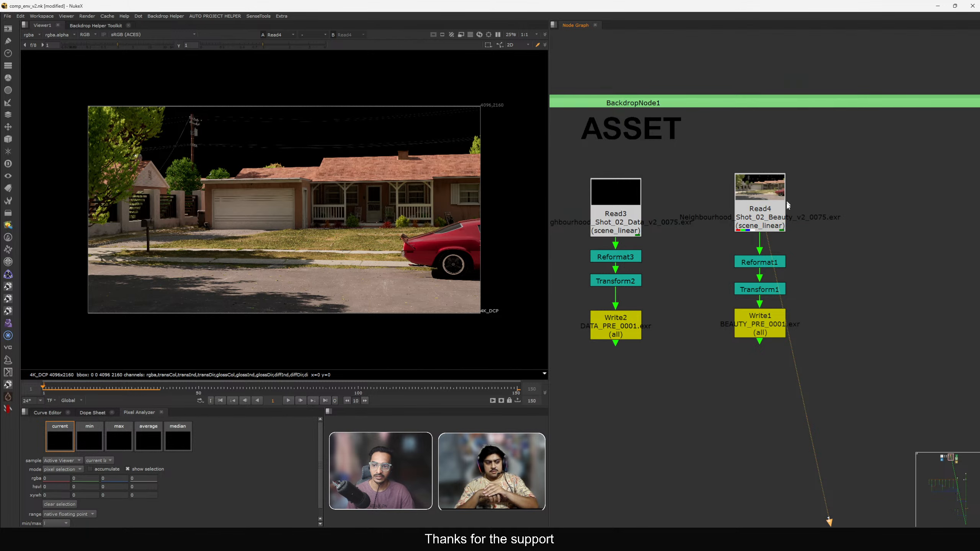
pyautogui.scroll(-10, 768, 215)
pyautogui.scroll(5, 815, 220)
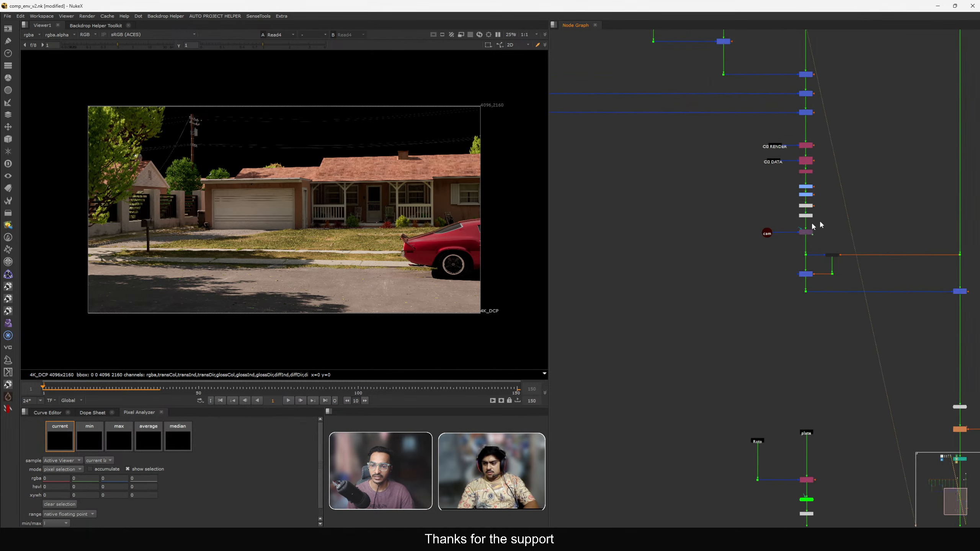
pyautogui.scroll(-6, 788, 228)
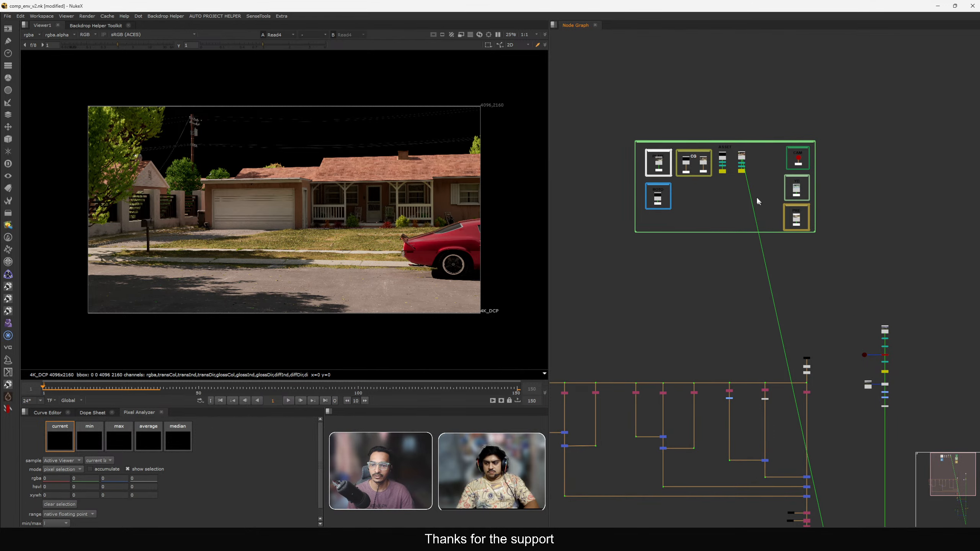
pyautogui.scroll(8, 754, 159)
pyautogui.scroll(1, 803, 177)
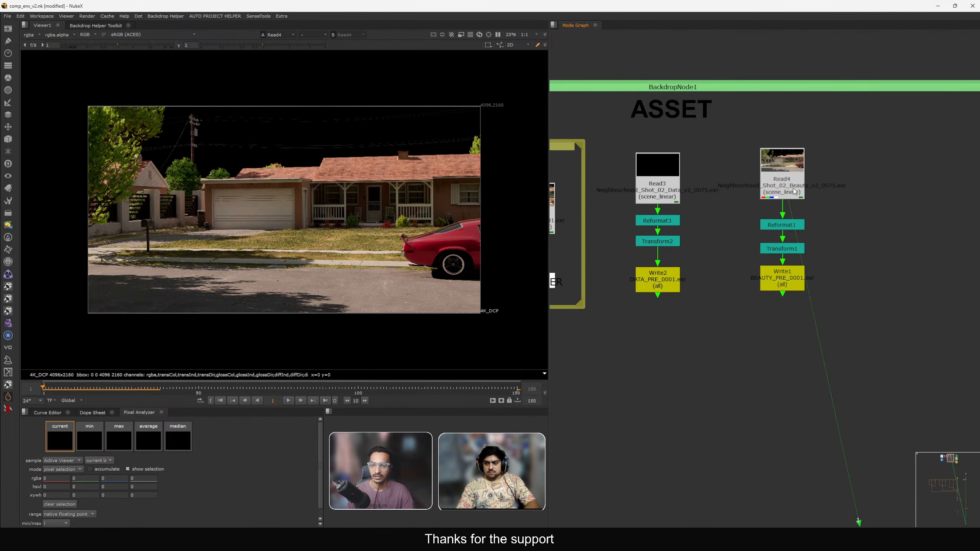
pyautogui.click(788, 189)
pyautogui.doubleClick(787, 189)
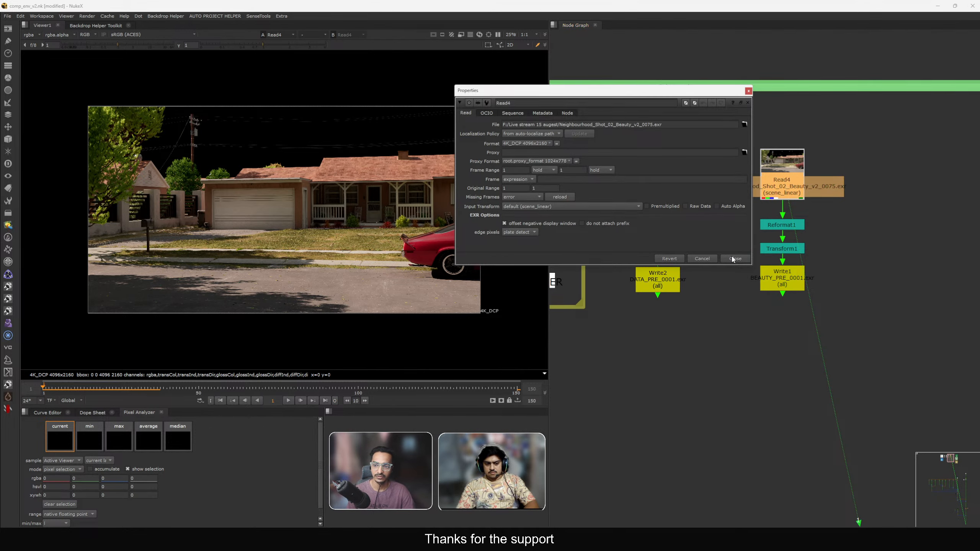
pyautogui.click(733, 259)
# View the Transform1 output and examine its bounding box in the viewer.
pyautogui.click(781, 248)
pyautogui.press('1')
pyautogui.click(695, 244)
pyautogui.scroll(-5, 450, 232)
pyautogui.moveTo(452, 231); pyautogui.dragTo(439, 236, button='middle')
pyautogui.moveTo(492, 176); pyautogui.dragTo(373, 273)
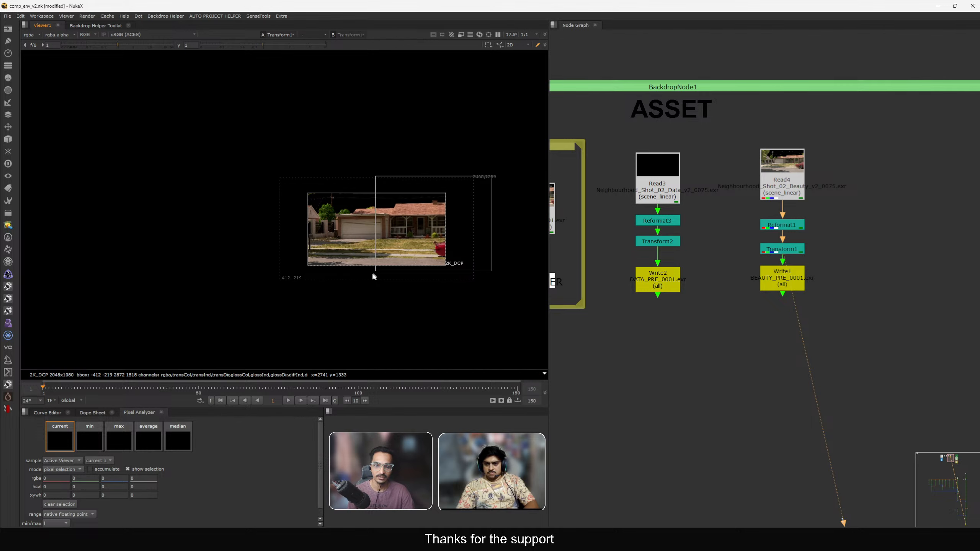
pyautogui.click(30, 35)
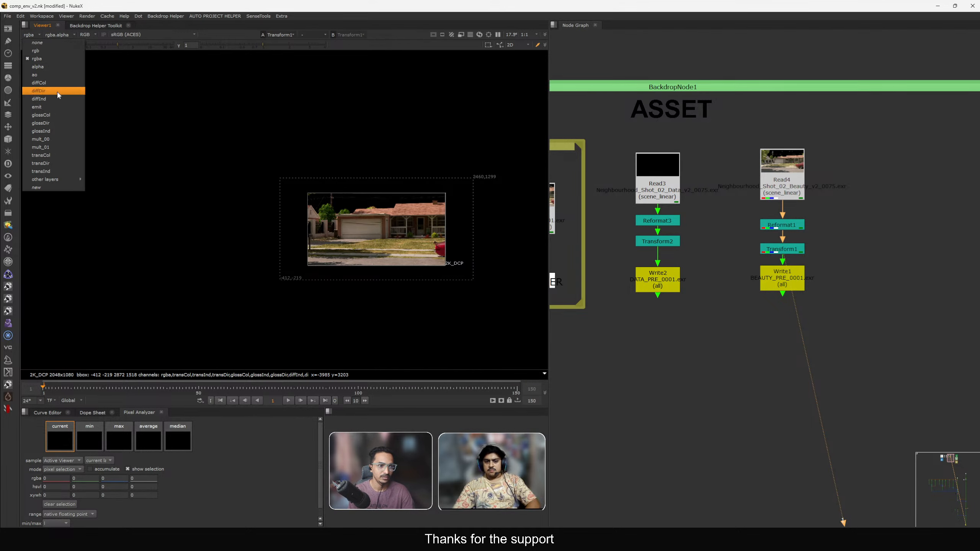
pyautogui.click(120, 109)
# View Write1's output and fit it in the viewer to inspect the framing.
pyautogui.click(782, 286)
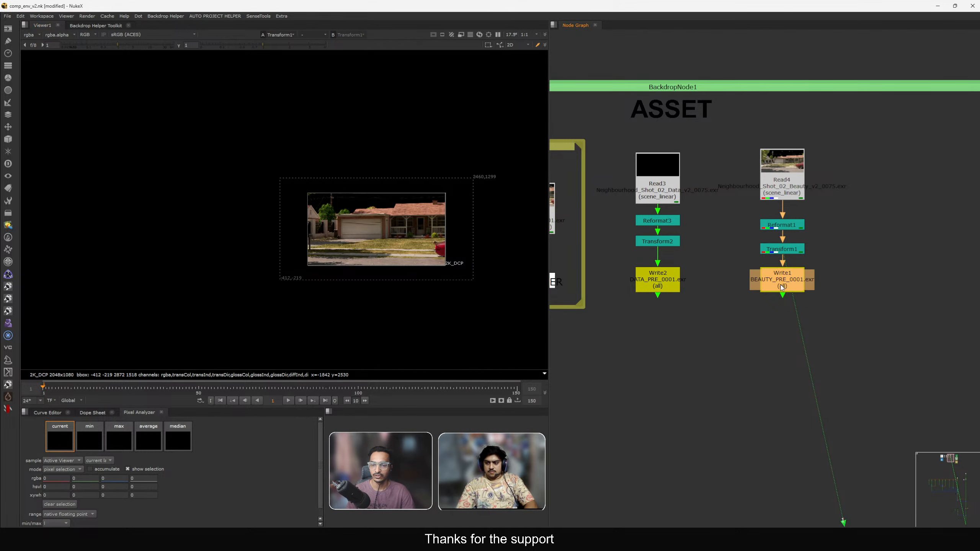
pyautogui.press('1')
pyautogui.scroll(3, 782, 282)
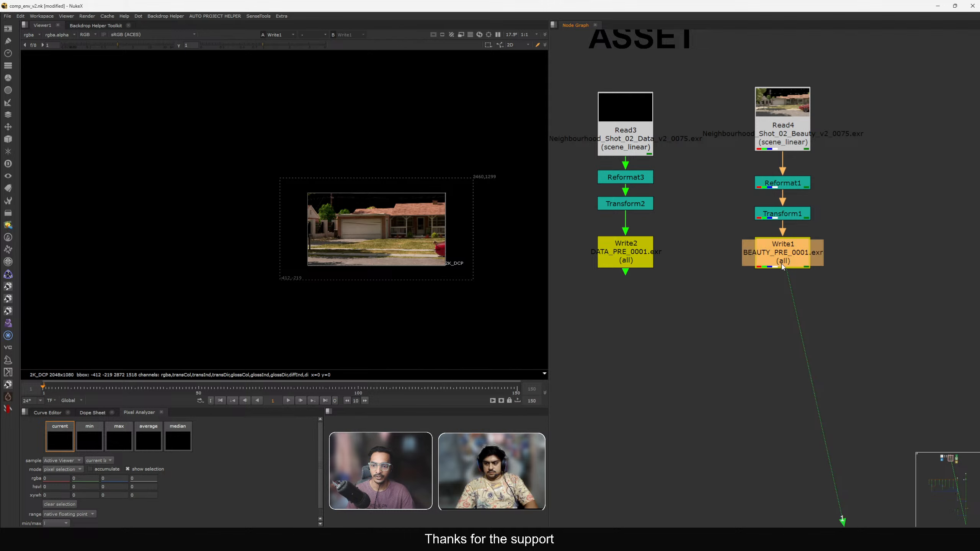
pyautogui.click(786, 269)
pyautogui.moveTo(785, 264); pyautogui.dragTo(774, 266)
pyautogui.click(786, 267)
pyautogui.press('f')
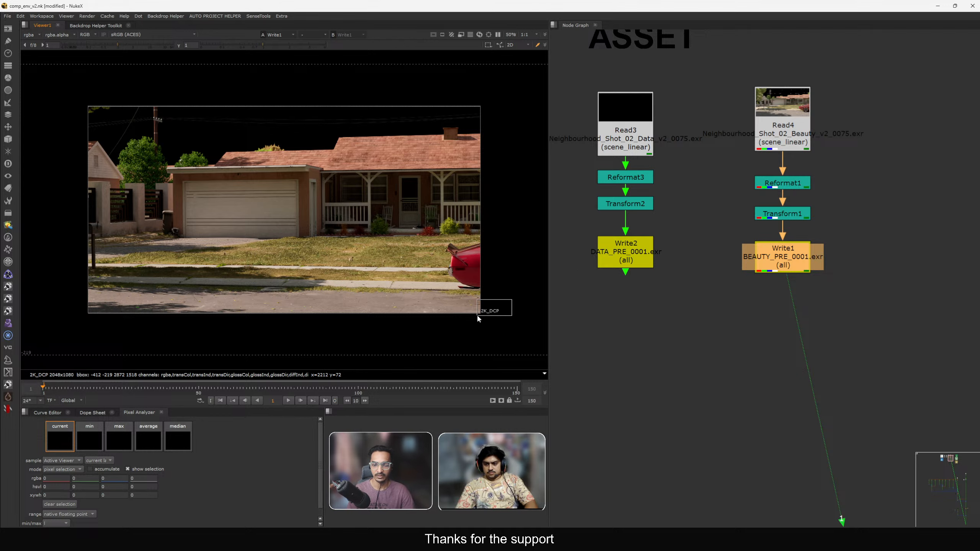
pyautogui.scroll(-2, 472, 320)
pyautogui.moveTo(457, 330); pyautogui.dragTo(401, 329, button='middle')
pyautogui.moveTo(472, 149); pyautogui.dragTo(109, 327)
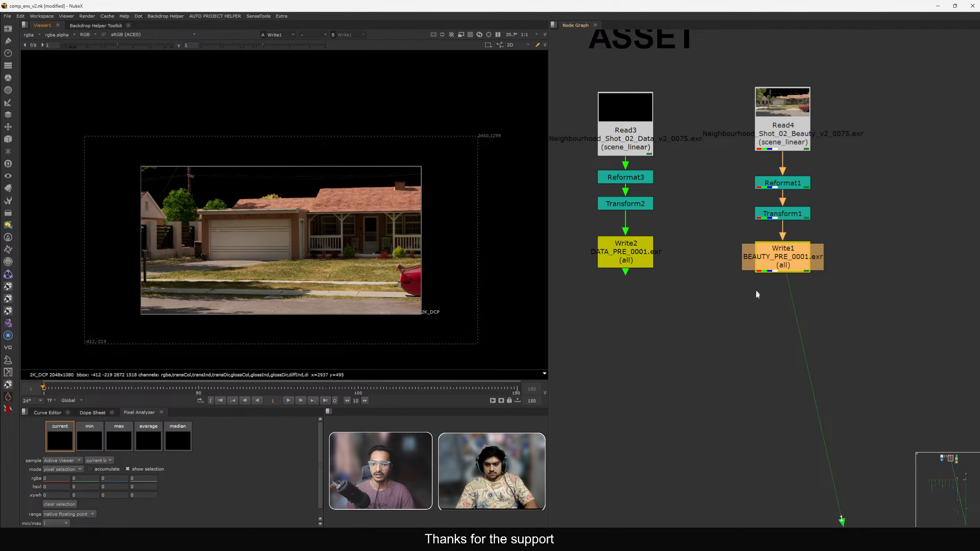
# Open Write1's properties and move the properties panel aside to inspect its EXR settings.
pyautogui.doubleClick(779, 270)
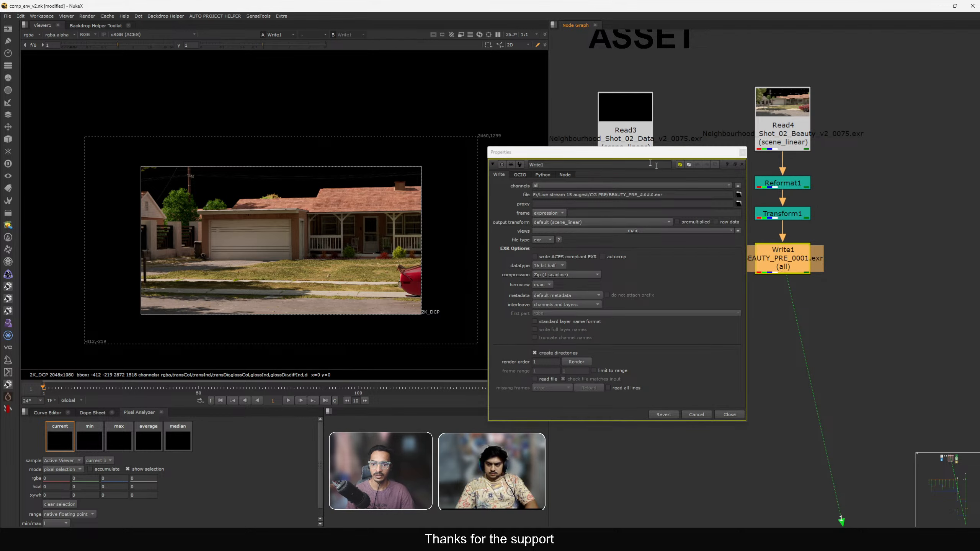
pyautogui.moveTo(642, 158); pyautogui.dragTo(581, 127)
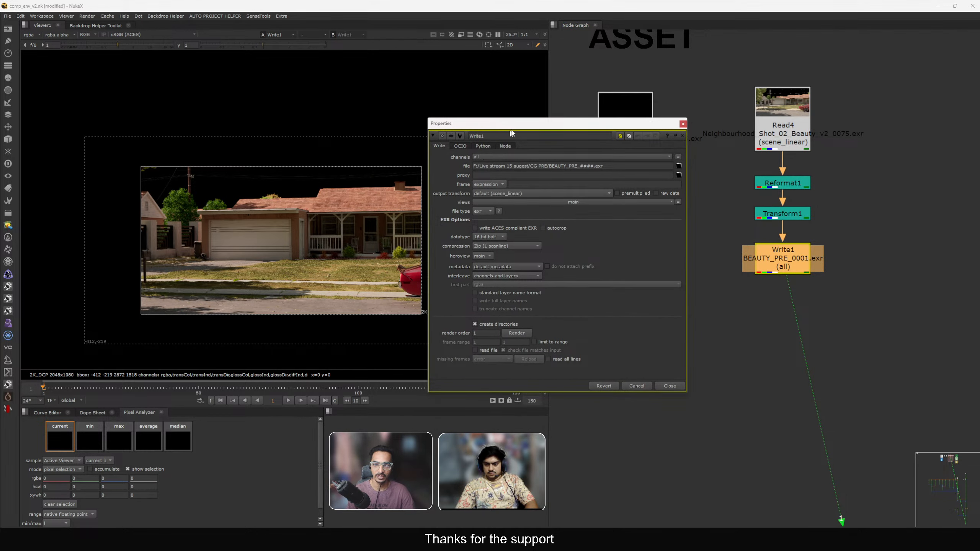
pyautogui.moveTo(510, 131); pyautogui.dragTo(530, 83)
pyautogui.click(769, 286)
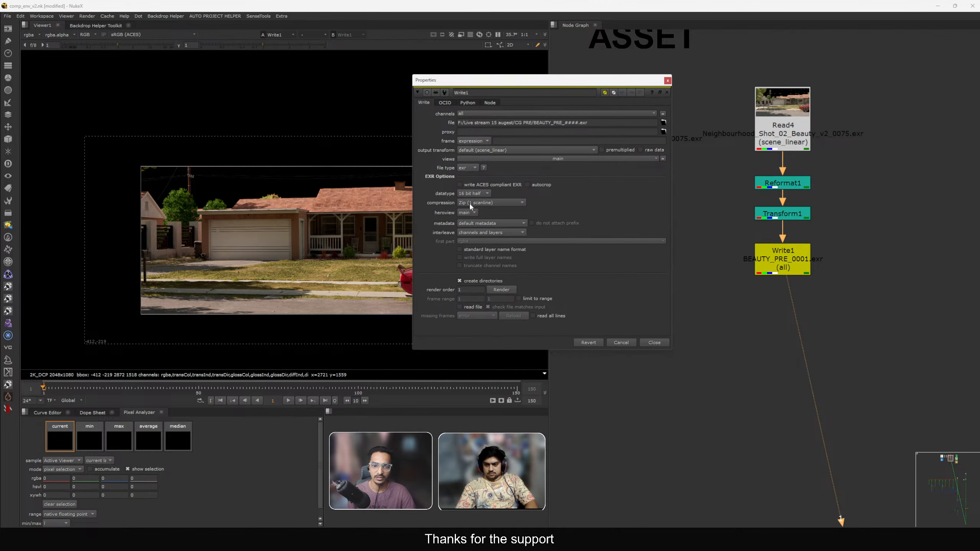
pyautogui.press('super')
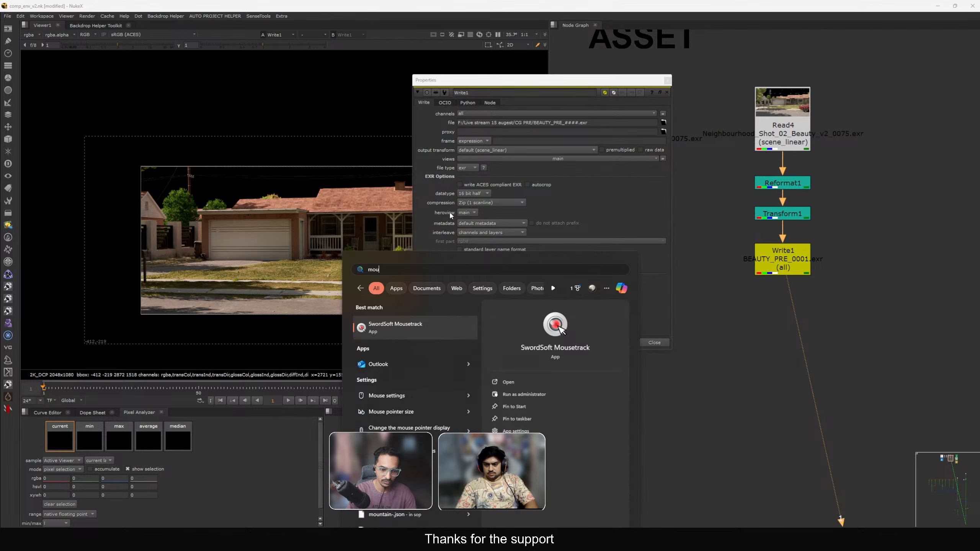
pyautogui.press('Return')
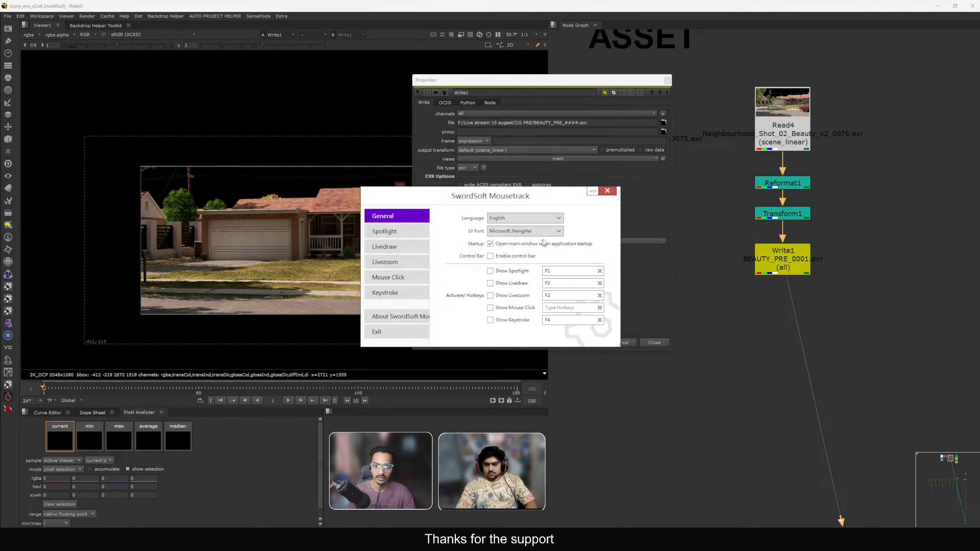
pyautogui.click(608, 192)
pyautogui.moveTo(562, 78); pyautogui.dragTo(440, 62)
pyautogui.press('F2')
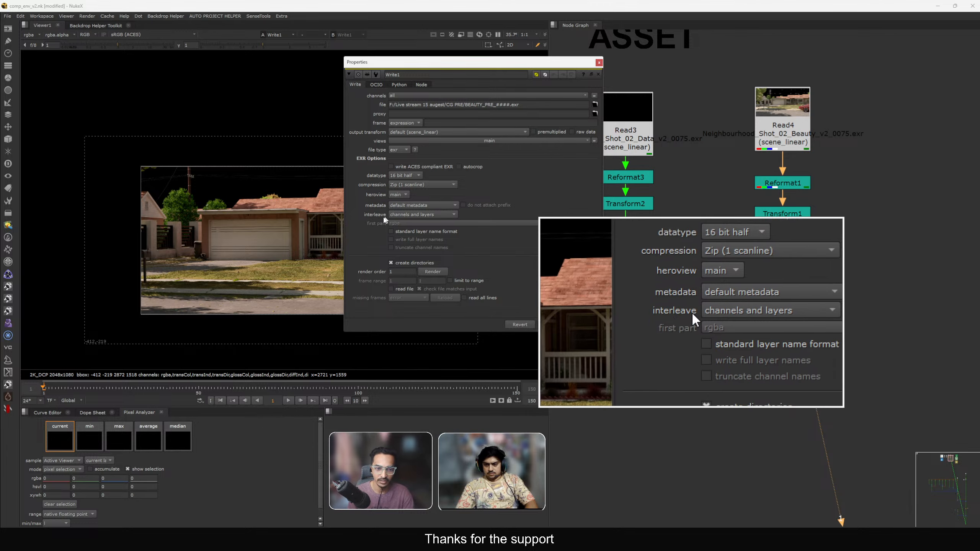
# Try Write1's interleave option channels, layers and views, revert it to channels and layers, and close the properties.
pyautogui.click(403, 215)
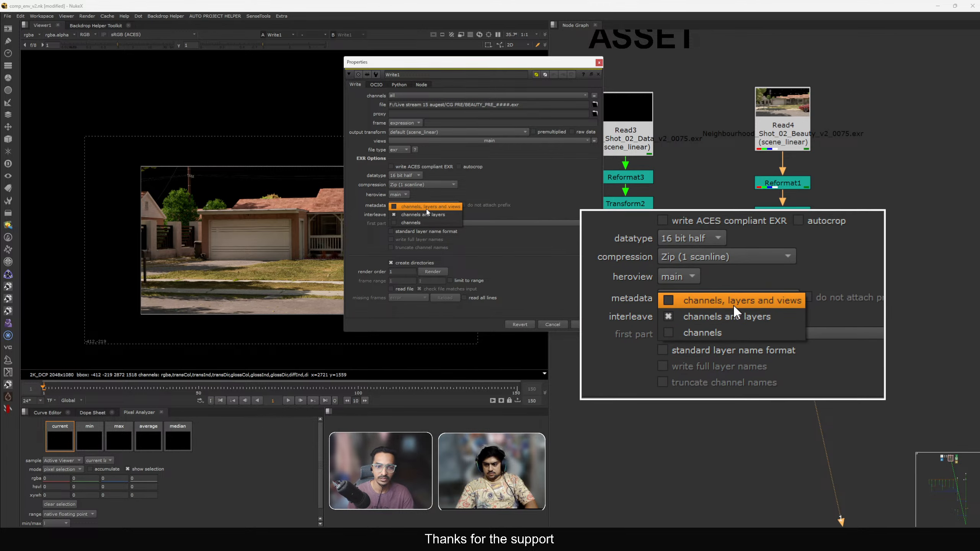
pyautogui.click(417, 208)
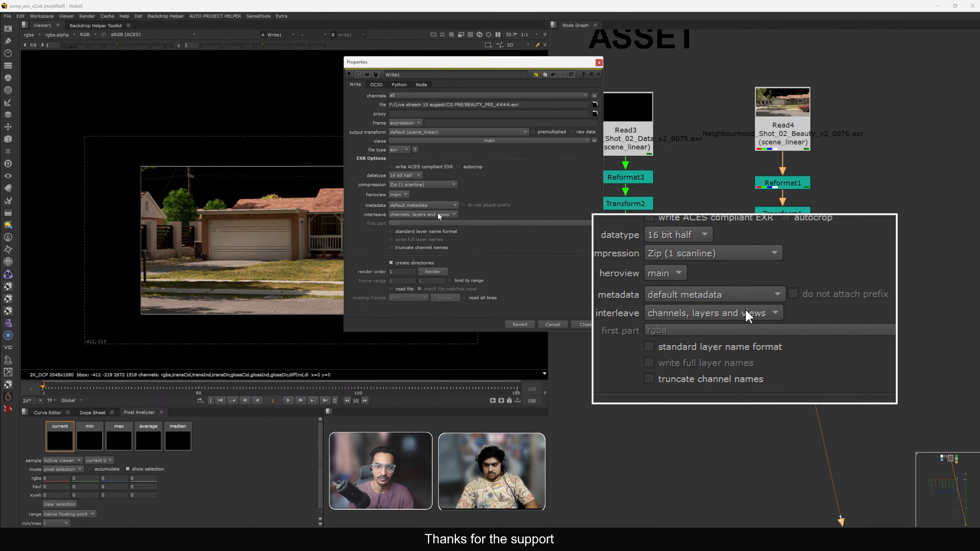
pyautogui.click(425, 215)
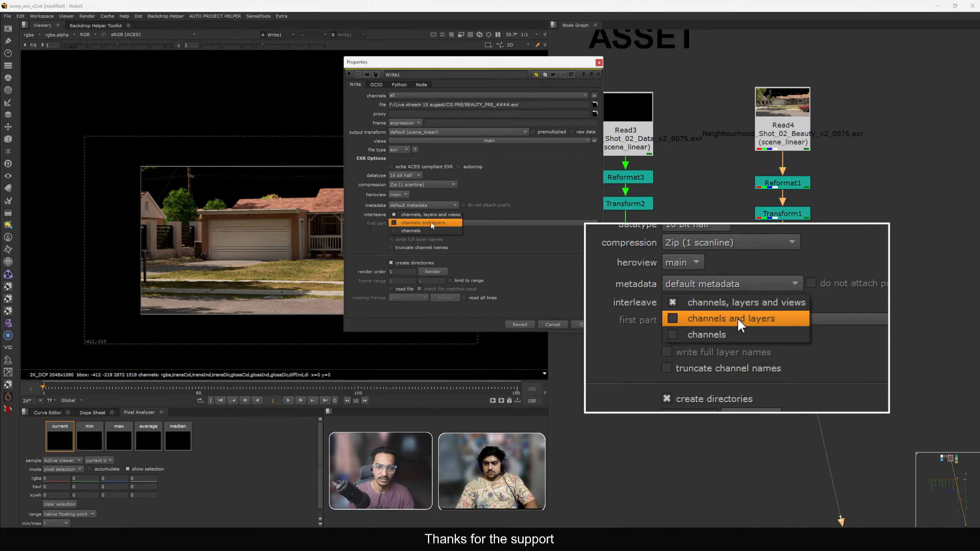
pyautogui.click(420, 223)
pyautogui.click(577, 324)
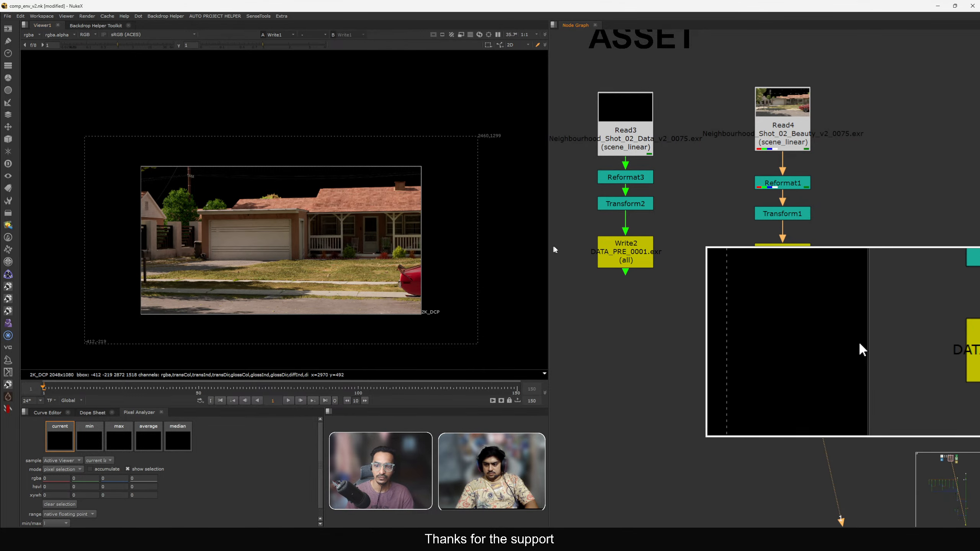
# View Read4 in the viewer and fit the image to the viewer frame.
pyautogui.click(799, 133)
pyautogui.press('1')
pyautogui.click(746, 125)
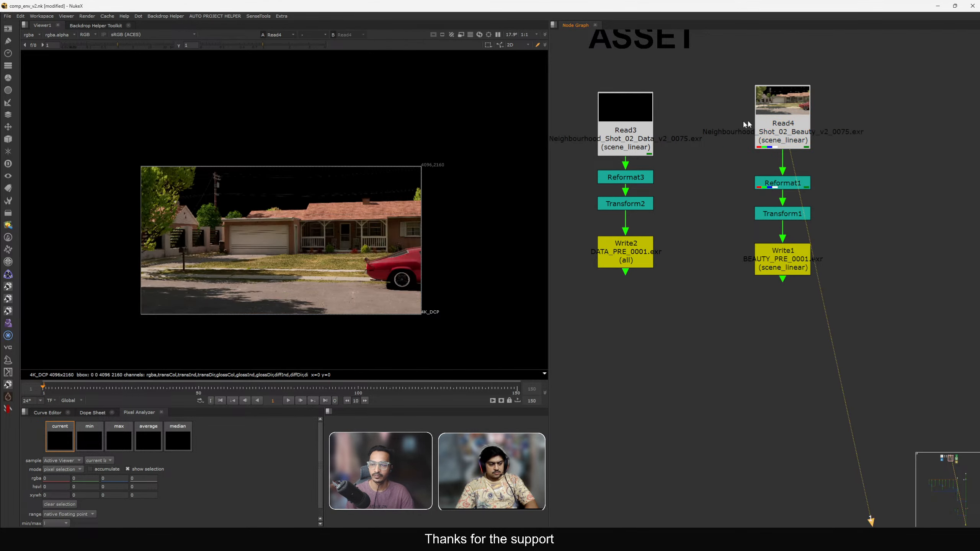
pyautogui.scroll(-5, 751, 186)
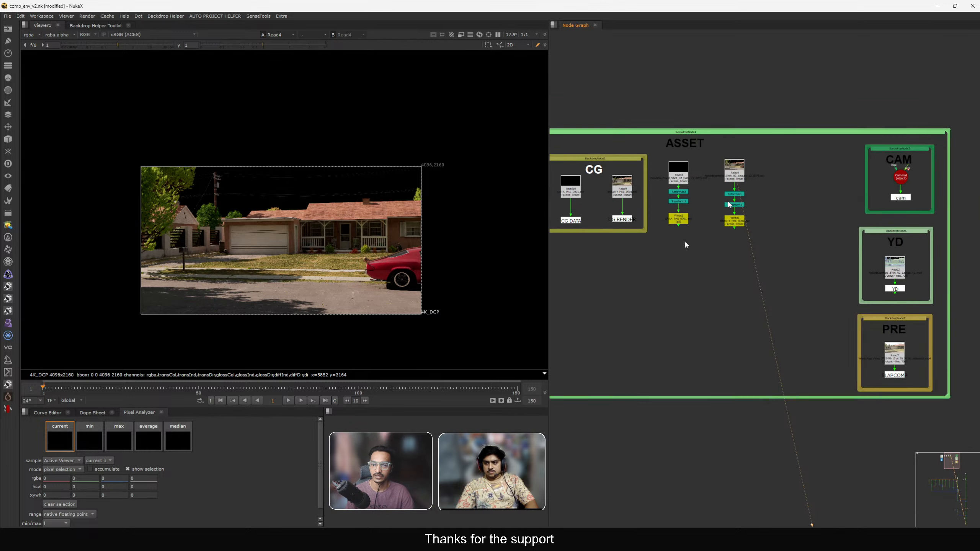
pyautogui.scroll(5, 750, 186)
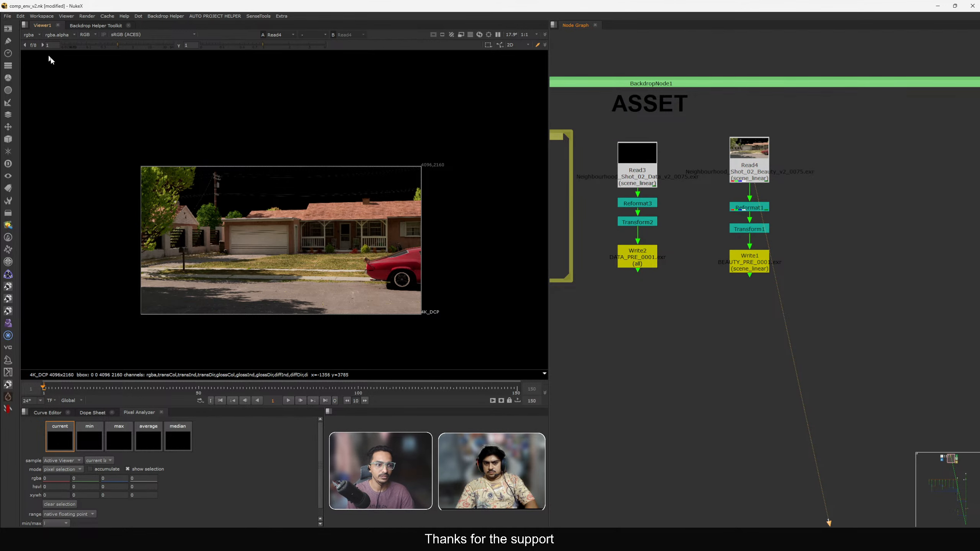
pyautogui.click(29, 37)
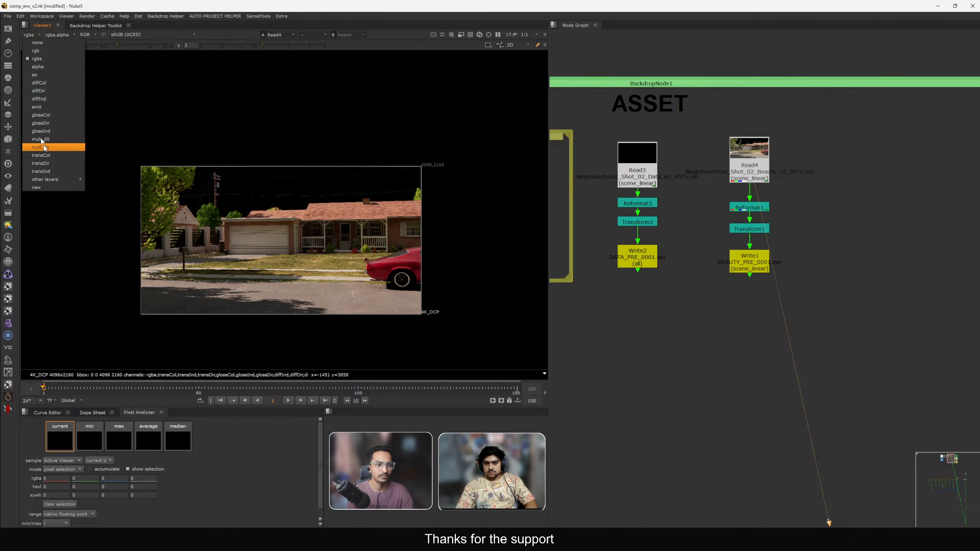
pyautogui.click(194, 194)
pyautogui.press('f')
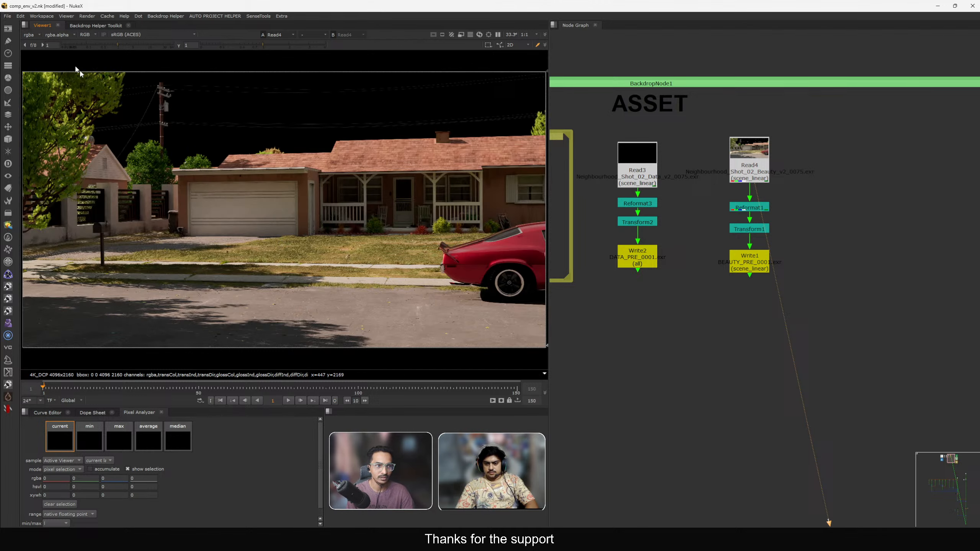
# Display Read4's diffCol layer in the viewer, sample pixels across the image, and switch back to rgba.
pyautogui.click(28, 38)
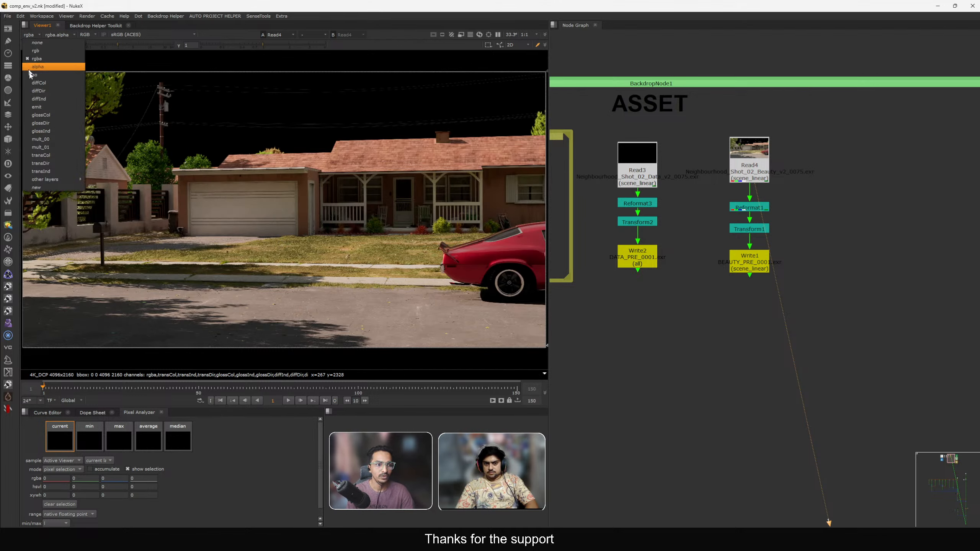
pyautogui.click(44, 87)
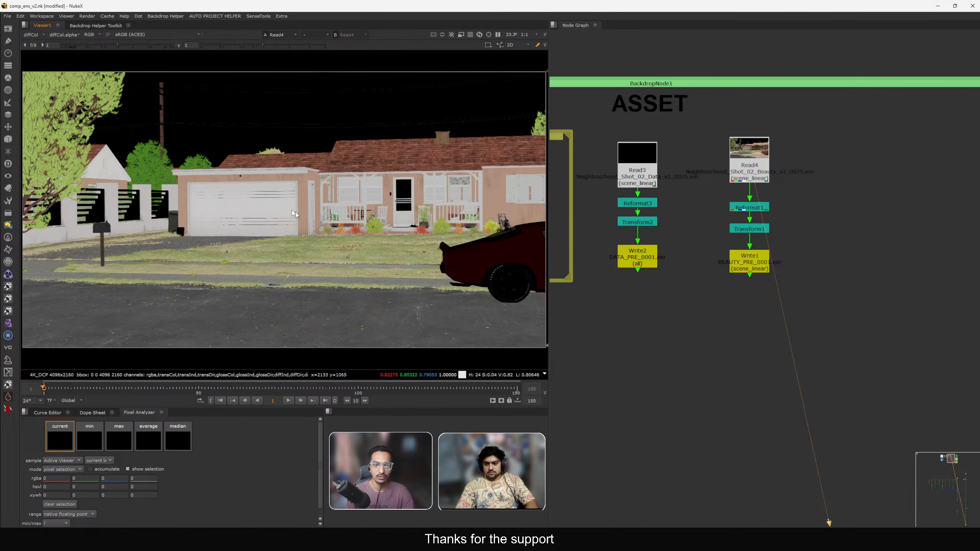
pyautogui.moveTo(124, 126); pyautogui.dragTo(409, 238)
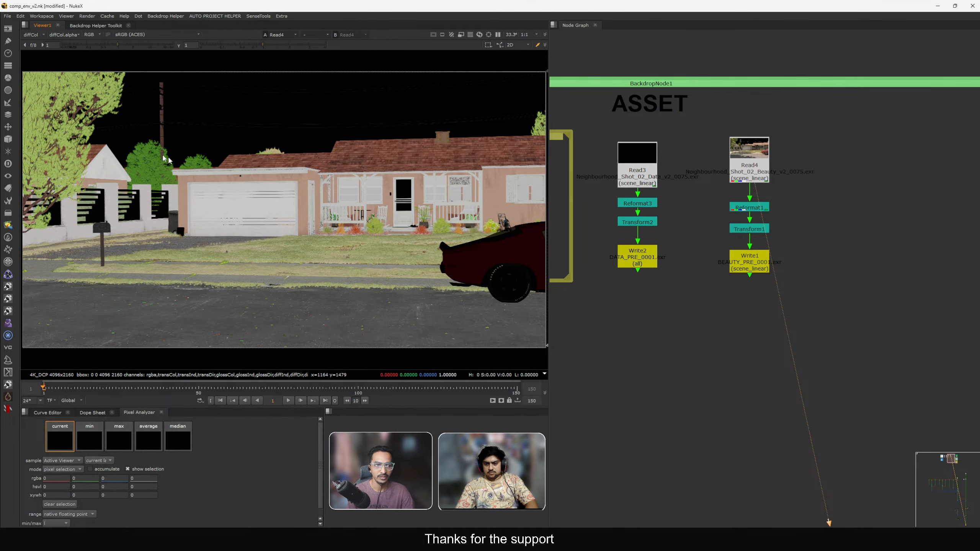
pyautogui.moveTo(113, 124); pyautogui.dragTo(386, 253)
pyautogui.keyDown('ctrl'); pyautogui.click(375, 251); pyautogui.keyUp('ctrl')
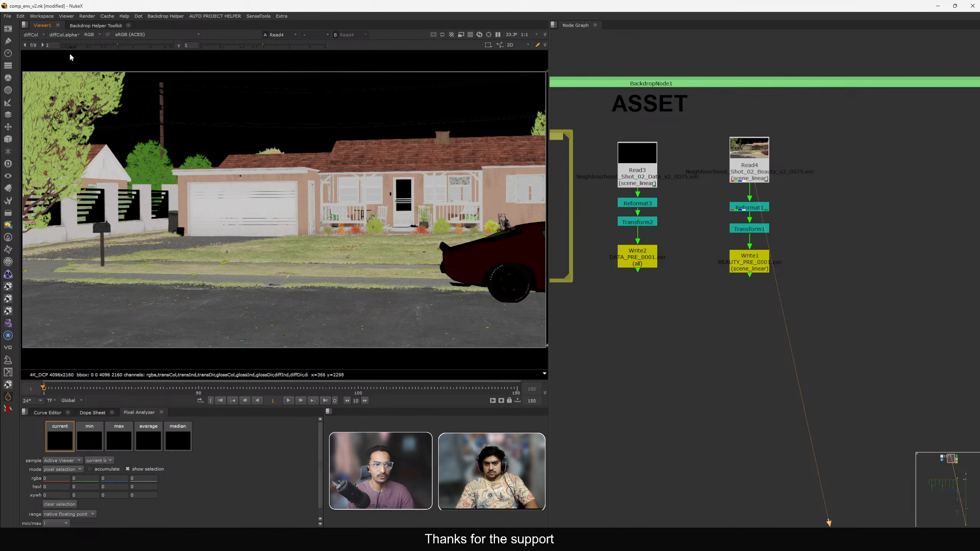
pyautogui.click(33, 36)
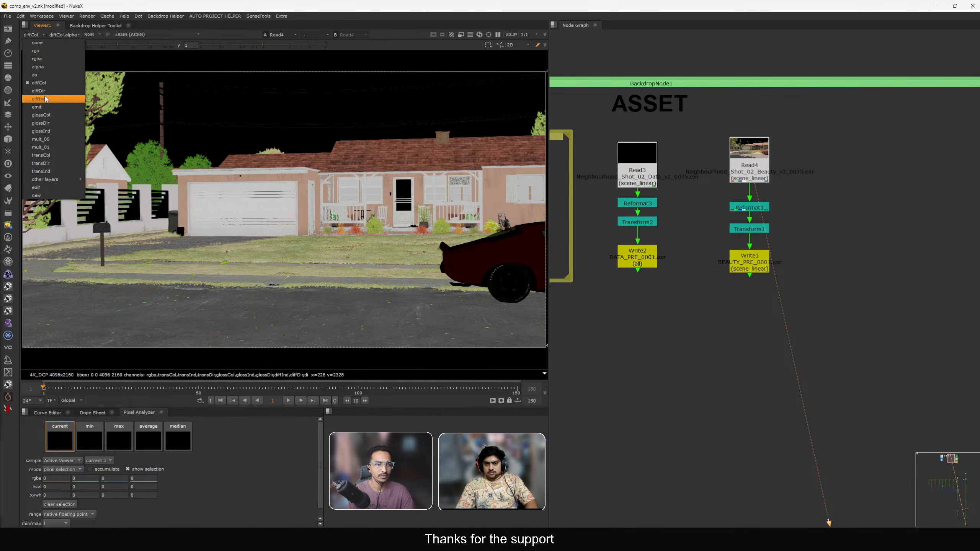
pyautogui.click(37, 59)
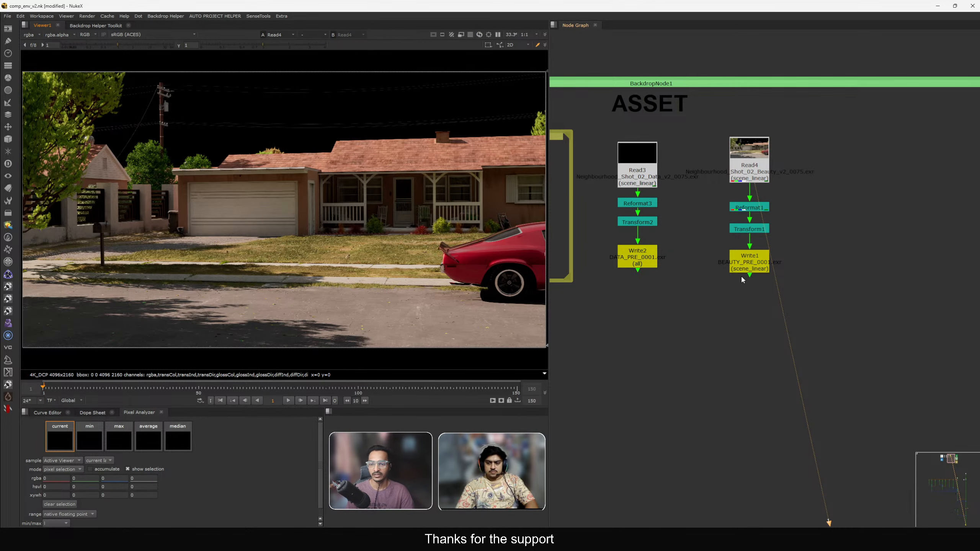
# View Write1's output and browse the node graph back to the ASSET backdrop, fitting the viewer.
pyautogui.click(751, 272)
pyautogui.press('1')
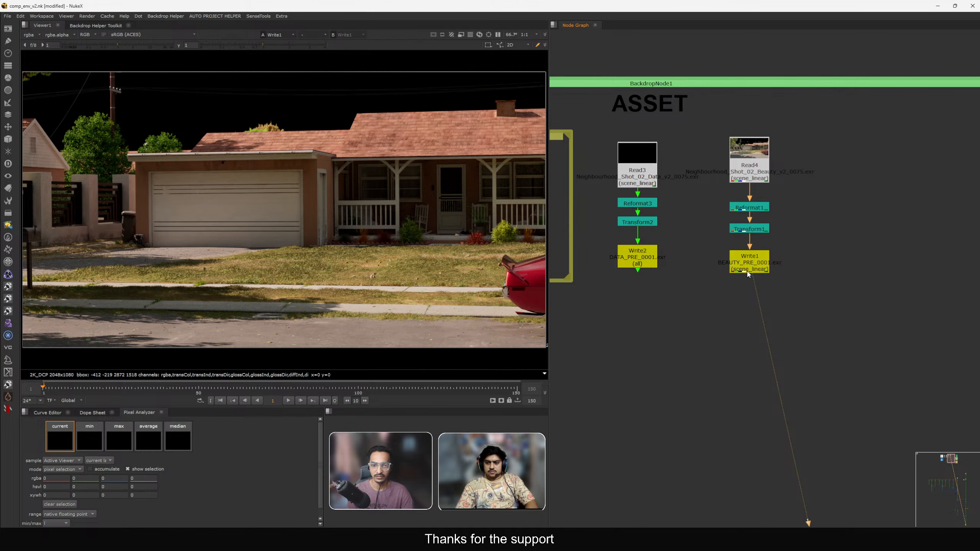
pyautogui.scroll(-6, 718, 300)
pyautogui.scroll(5, 726, 344)
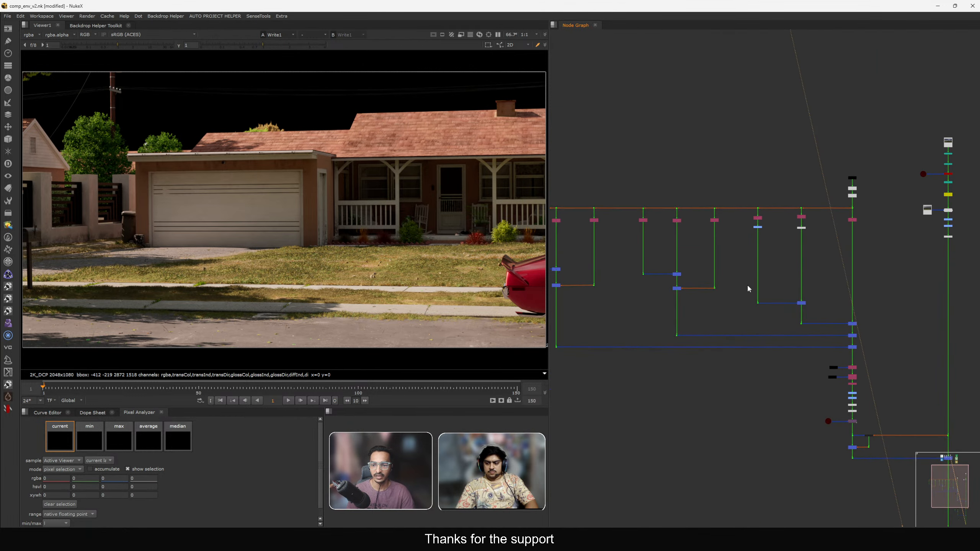
pyautogui.scroll(-2, 748, 287)
pyautogui.moveTo(844, 188); pyautogui.dragTo(609, 303)
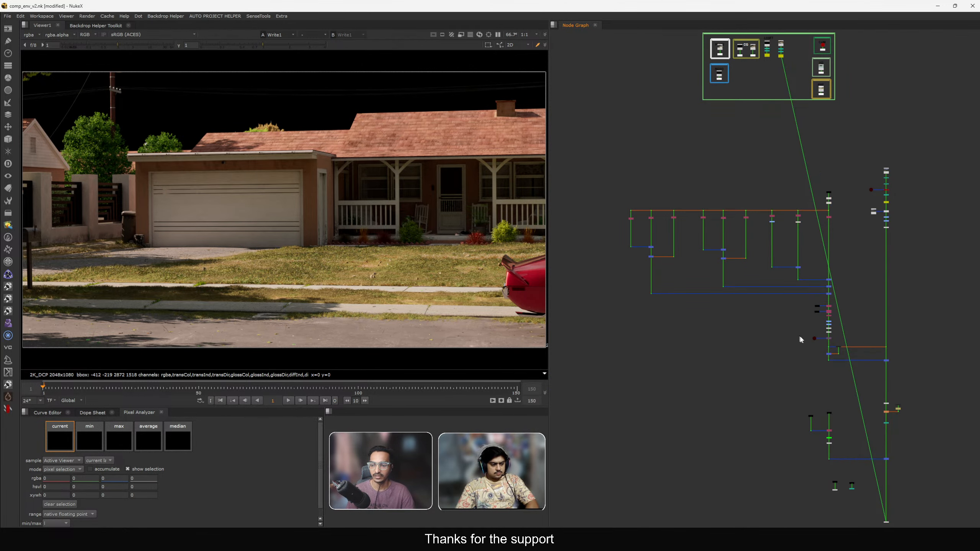
pyautogui.keyDown('shift'); pyautogui.moveTo(795, 330); pyautogui.dragTo(903, 369); pyautogui.keyUp('shift')
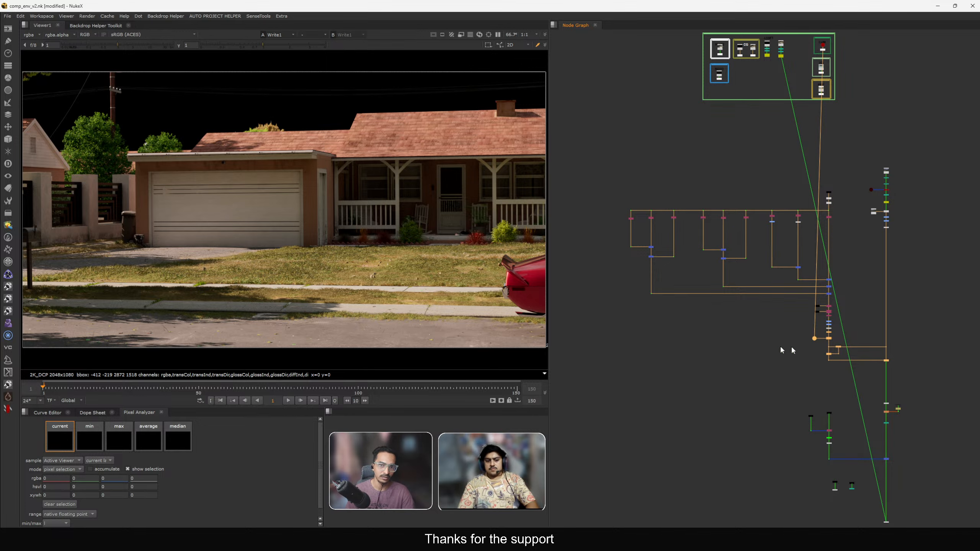
pyautogui.moveTo(756, 199); pyautogui.dragTo(744, 265, button='middle')
pyautogui.moveTo(486, 204); pyautogui.dragTo(373, 192, button='middle')
pyautogui.scroll(15, 764, 111)
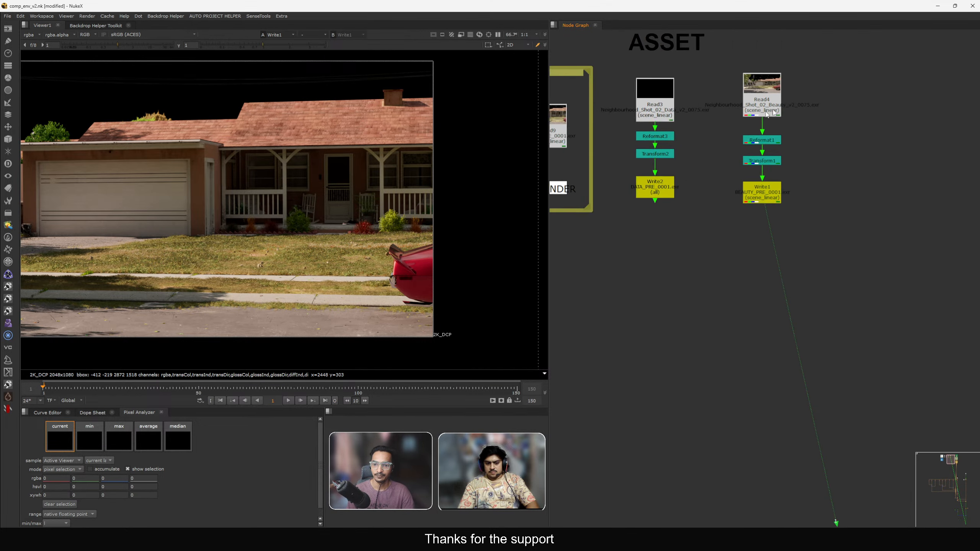
pyautogui.press('f')
# Compare Read4's and Write1's outputs in the viewer.
pyautogui.click(770, 111)
pyautogui.press('1')
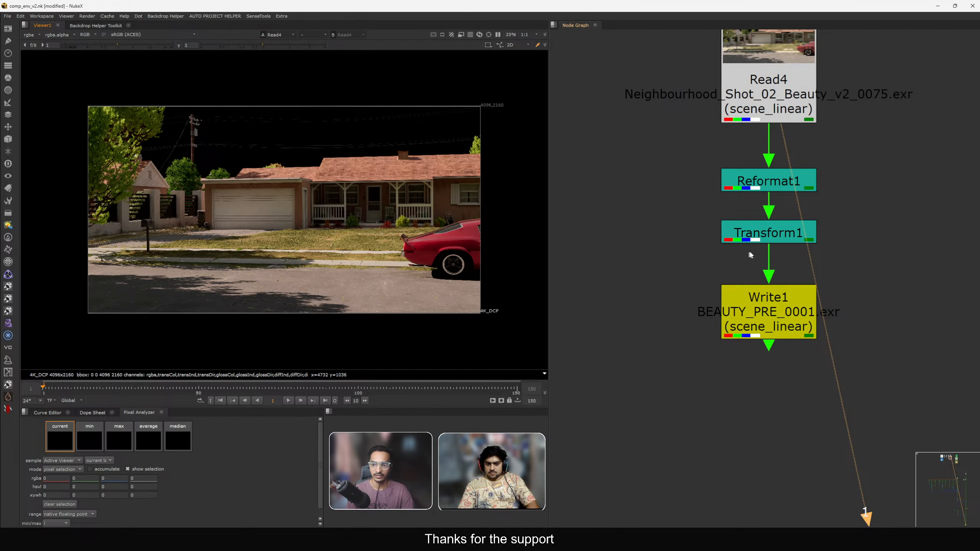
pyautogui.scroll(-5, 750, 255)
pyautogui.click(776, 274)
pyautogui.moveTo(502, 292); pyautogui.dragTo(456, 318)
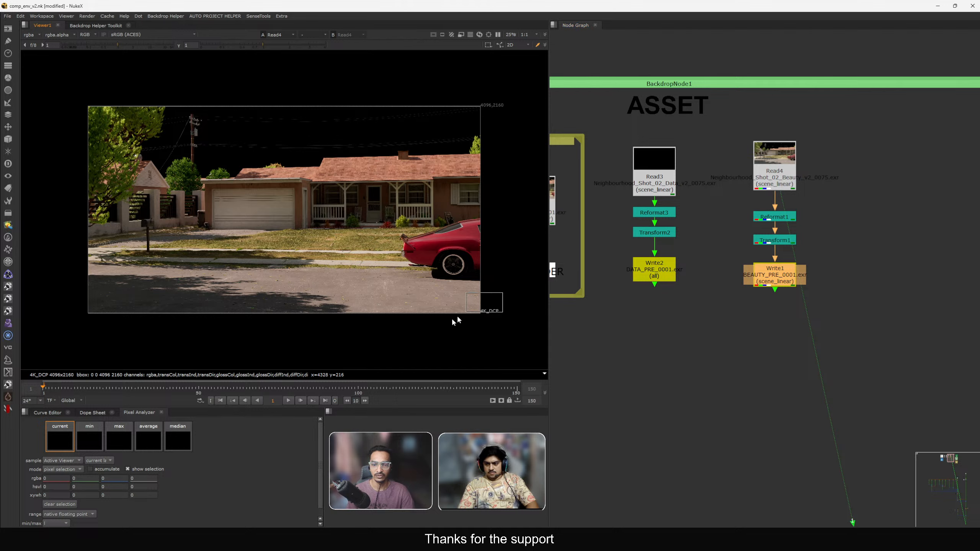
pyautogui.press('1')
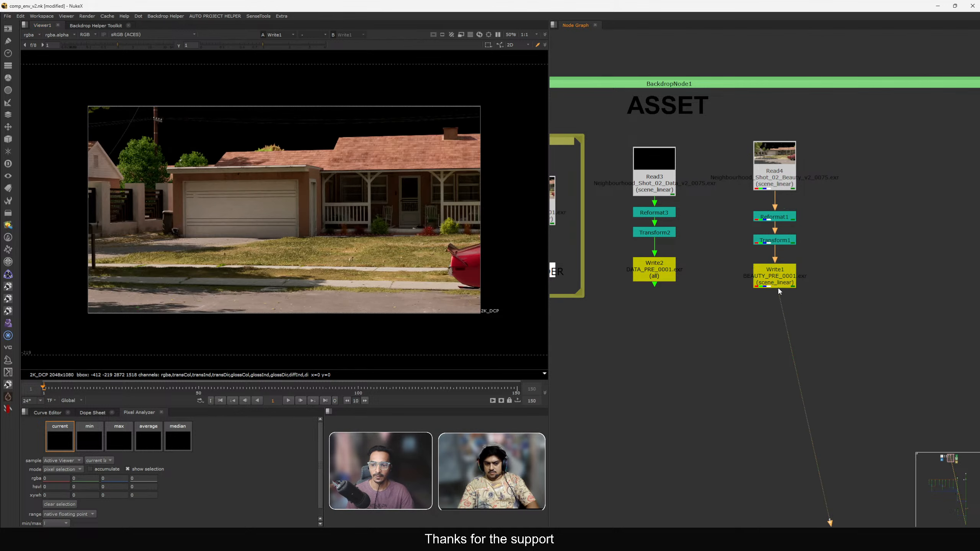
# Reopen Write1's properties, choose channels and layers for interleave, and close the panel.
pyautogui.doubleClick(779, 281)
pyautogui.click(426, 214)
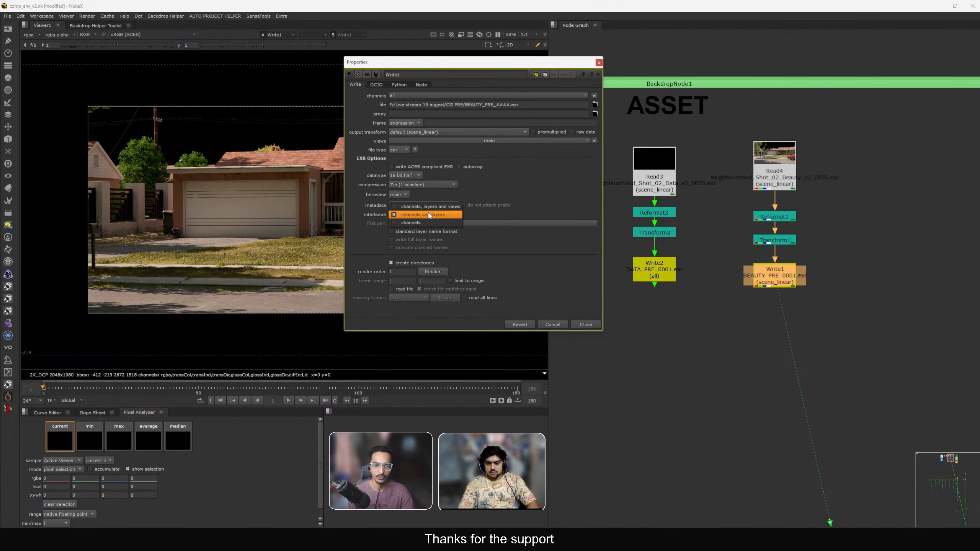
pyautogui.click(427, 213)
pyautogui.click(436, 215)
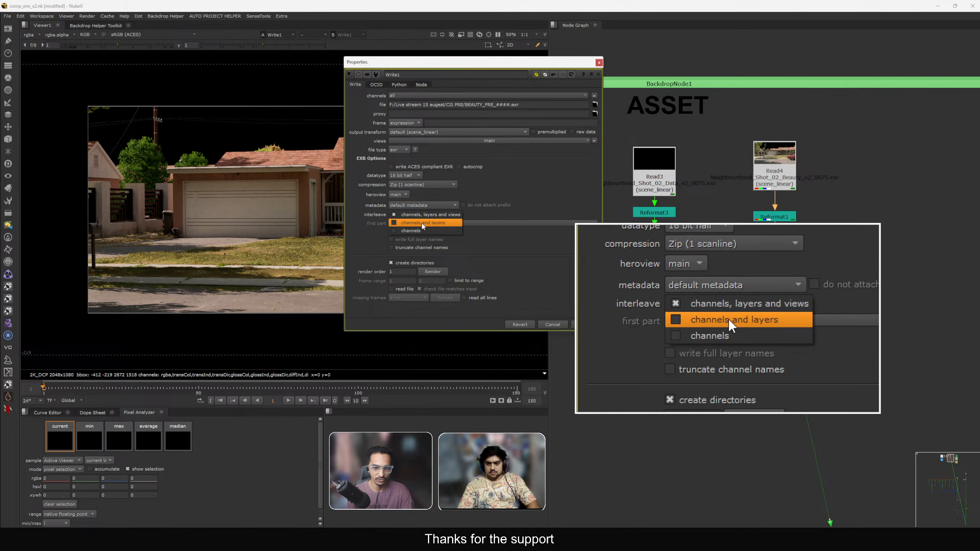
pyautogui.click(426, 224)
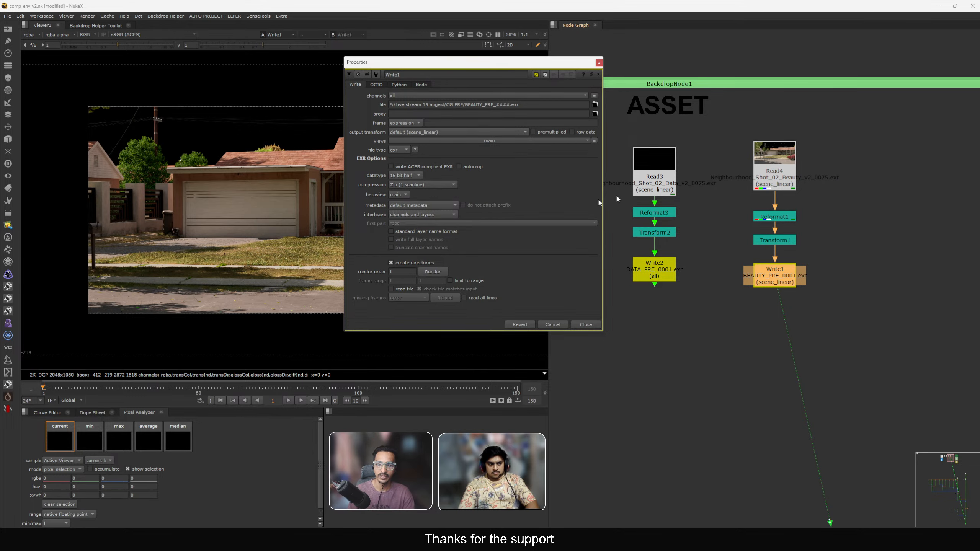
pyautogui.click(585, 324)
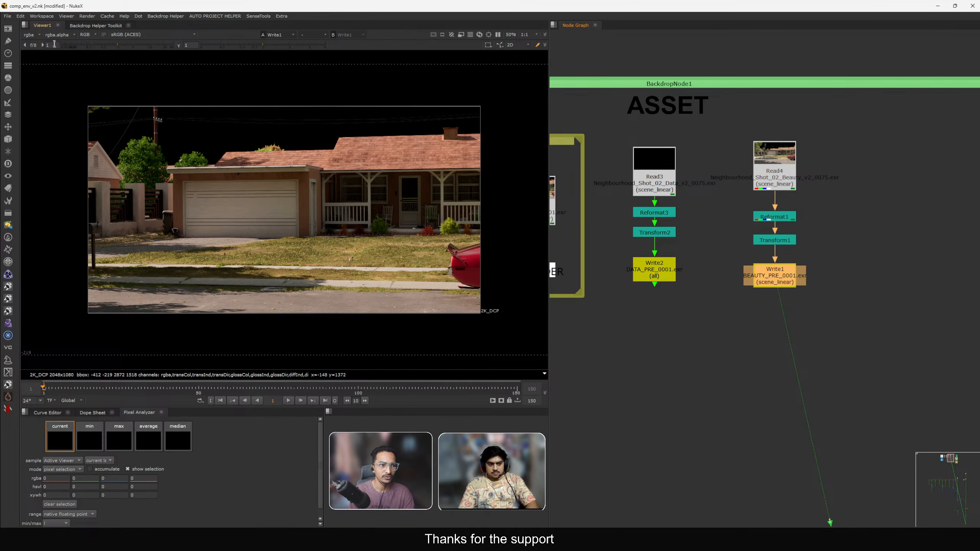
# Set the viewer channels to rgba and sample a region of Write1's image.
pyautogui.click(31, 34)
pyautogui.click(37, 61)
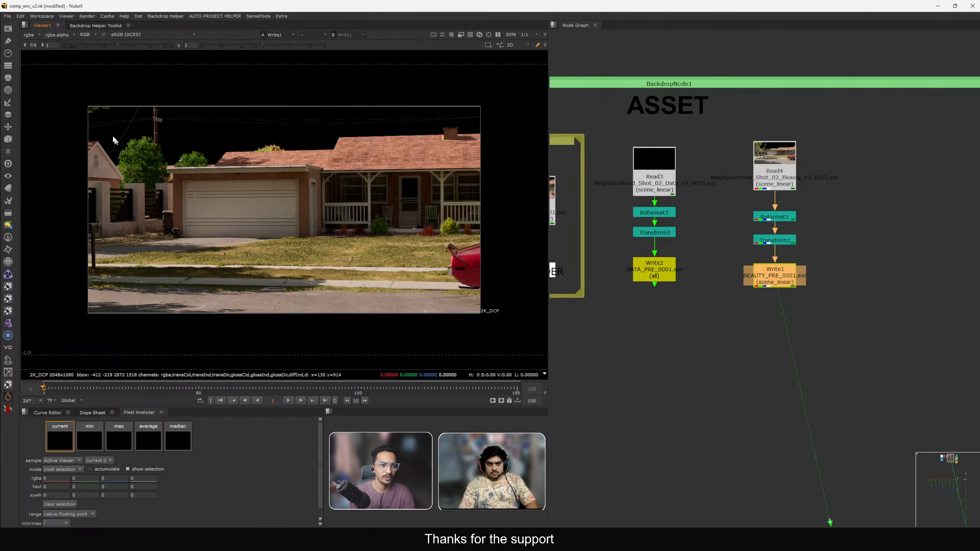
pyautogui.keyDown('ctrl'); pyautogui.keyDown('shift'); pyautogui.moveTo(104, 119); pyautogui.dragTo(467, 305); pyautogui.keyUp('shift'); pyautogui.keyUp('ctrl')
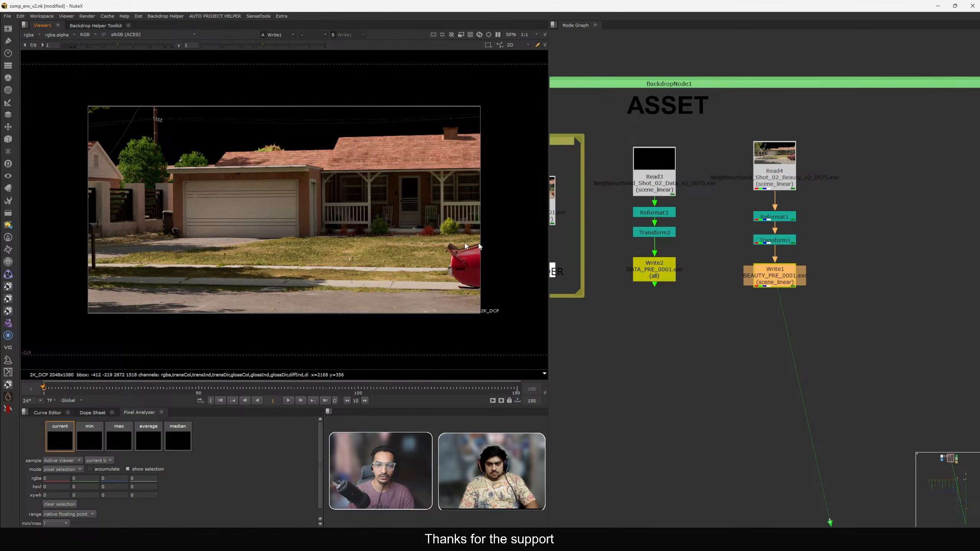
# View Read9 in the CG backdrop and open its properties to check its settings, then close them.
pyautogui.moveTo(671, 295); pyautogui.dragTo(882, 290, button='middle')
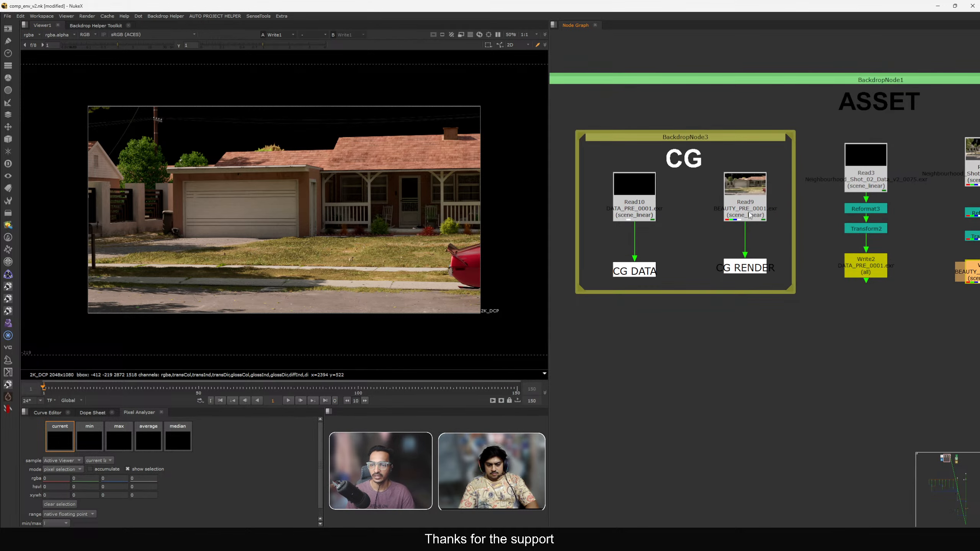
pyautogui.click(747, 213)
pyautogui.press('1')
pyautogui.moveTo(748, 213); pyautogui.dragTo(663, 197, button='middle')
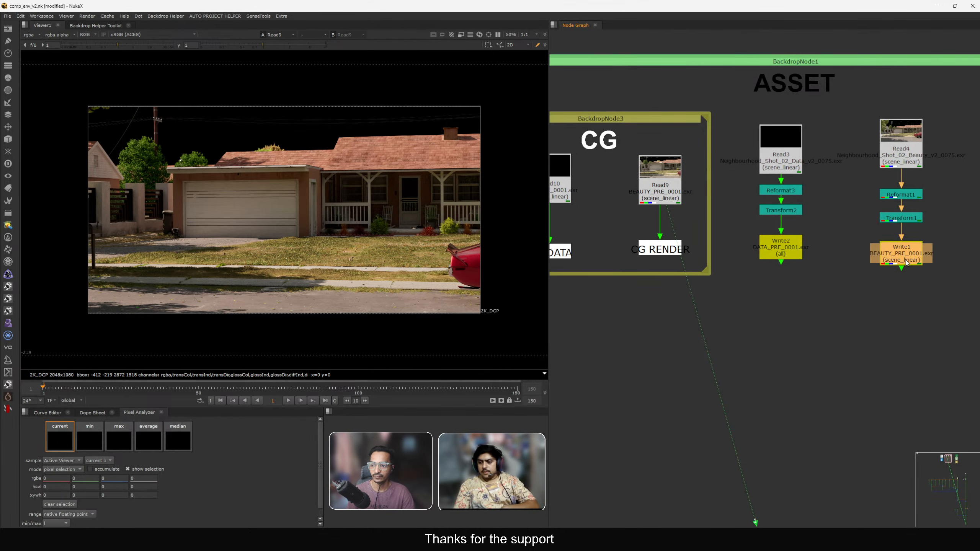
pyautogui.scroll(2, 663, 197)
pyautogui.doubleClick(660, 192)
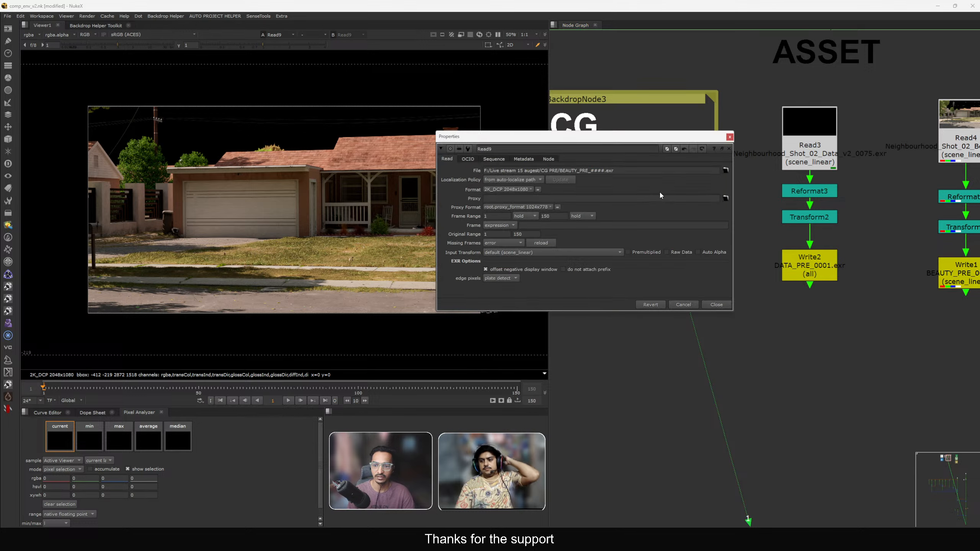
pyautogui.click(689, 308)
# Switch the viewer through the diffInd and emit layers, then back to rgba.
pyautogui.click(31, 35)
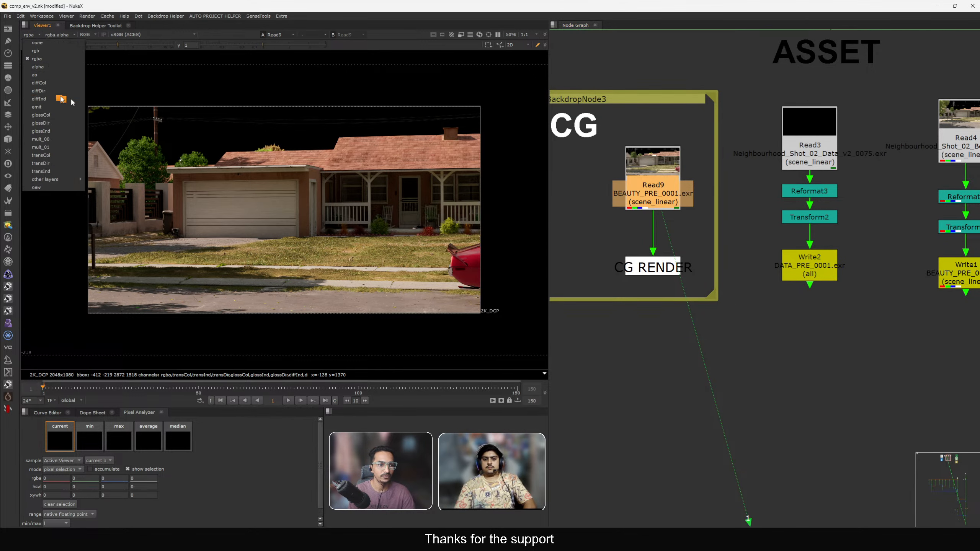
pyautogui.click(116, 99)
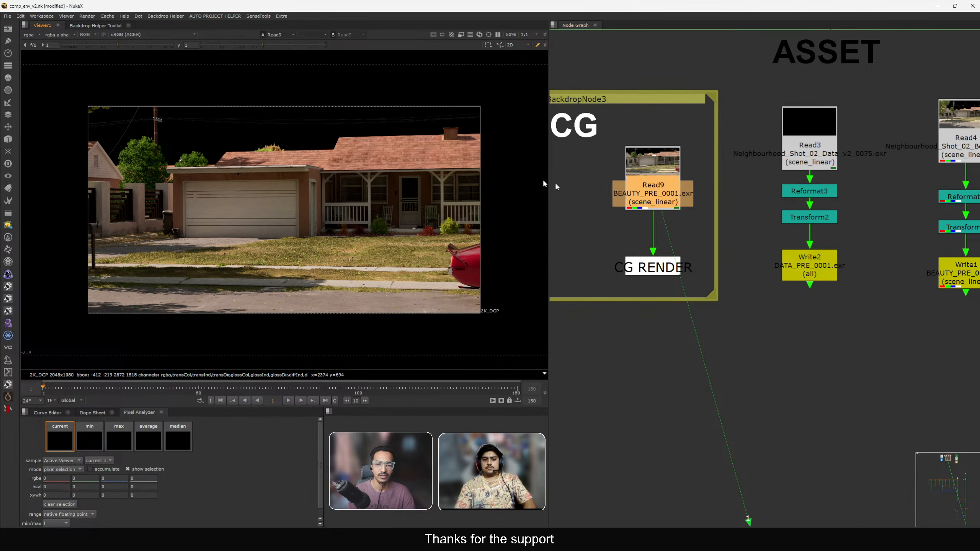
pyautogui.click(31, 35)
pyautogui.click(39, 107)
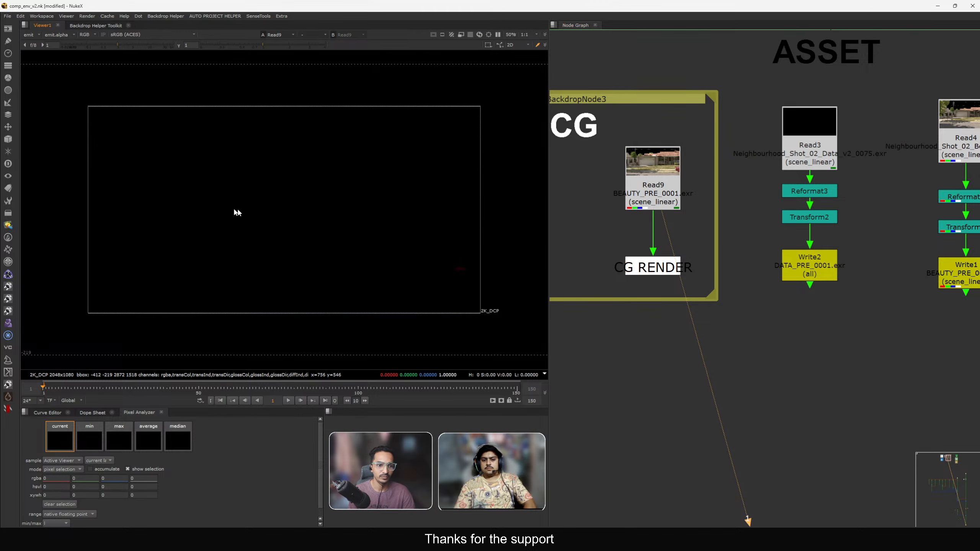
pyautogui.click(31, 35)
pyautogui.click(38, 62)
# Navigate the node graph back to the ASSET backdrop and view Read3's output.
pyautogui.scroll(-10, 688, 297)
pyautogui.scroll(3, 750, 165)
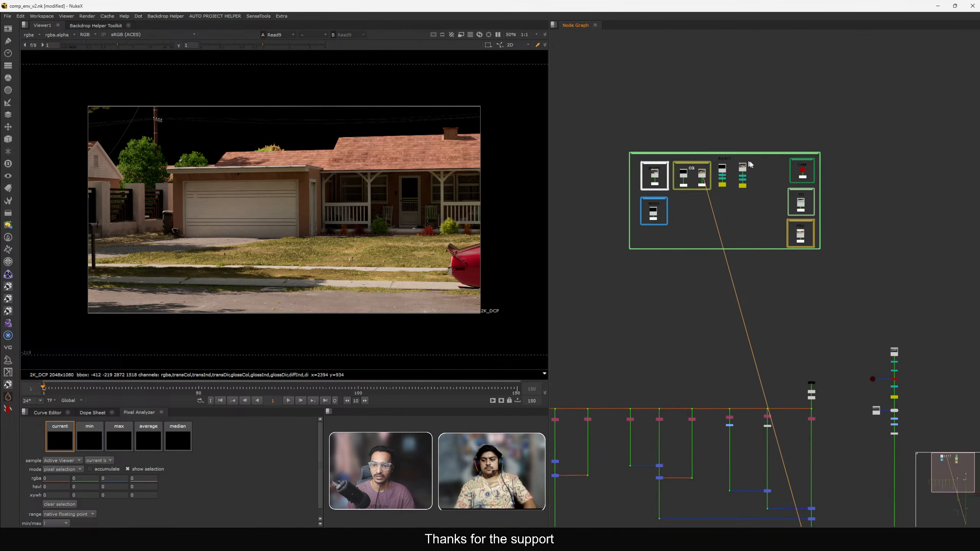
pyautogui.scroll(-3, 763, 176)
pyautogui.scroll(10, 783, 112)
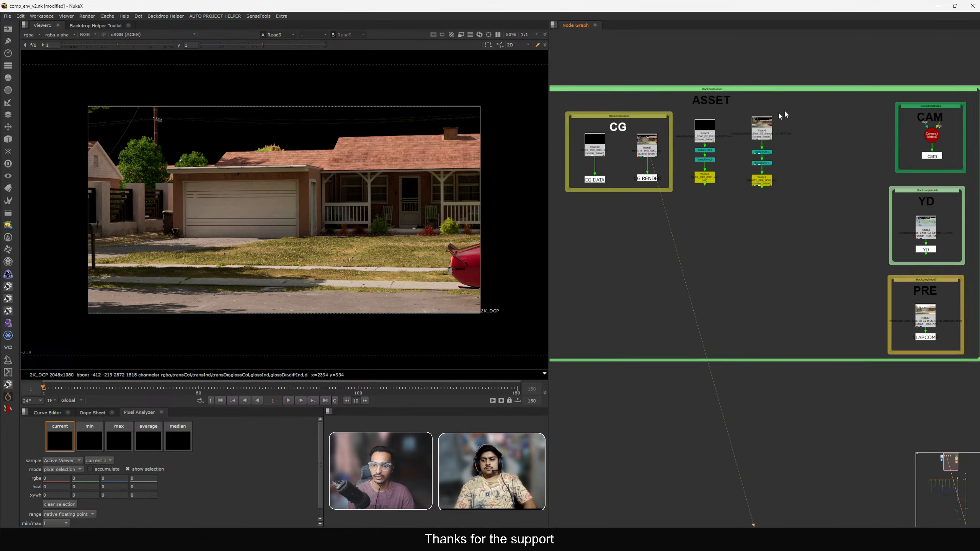
pyautogui.scroll(5, 736, 144)
pyautogui.click(703, 147)
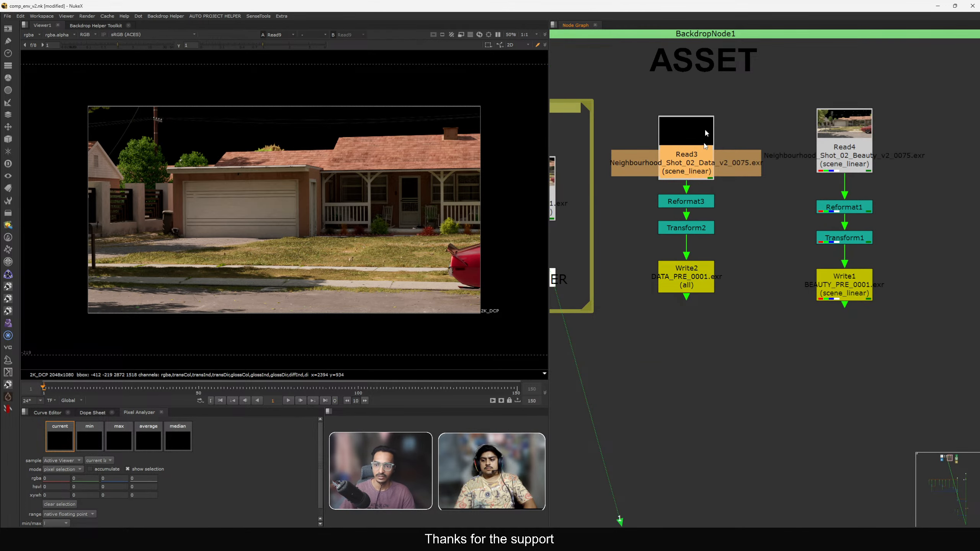
pyautogui.click(738, 136)
pyautogui.moveTo(679, 148); pyautogui.dragTo(680, 143)
pyautogui.press('1')
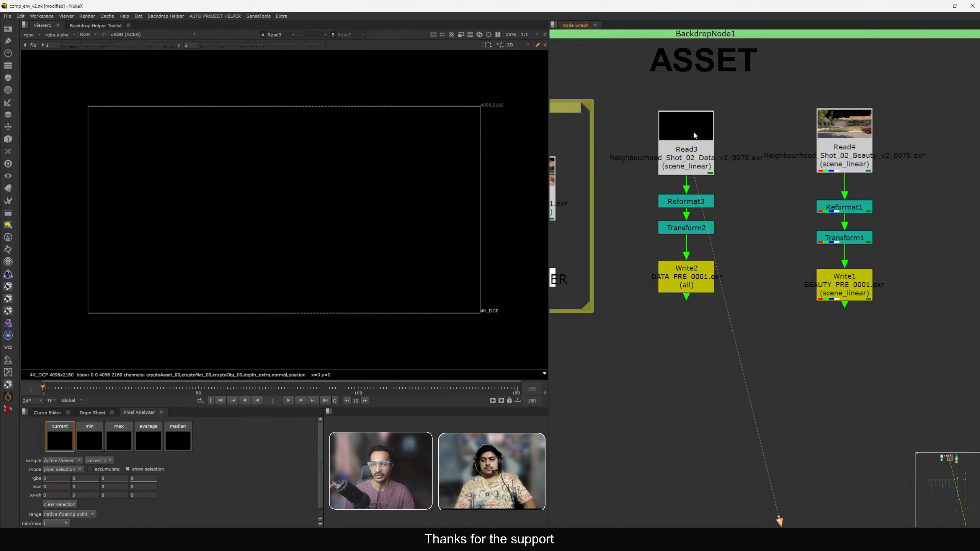
# View Transform2's output in the viewer with the alpha channel toggled, and fit the image to the viewer.
pyautogui.scroll(-3, 694, 135)
pyautogui.scroll(3, 693, 165)
pyautogui.click(680, 207)
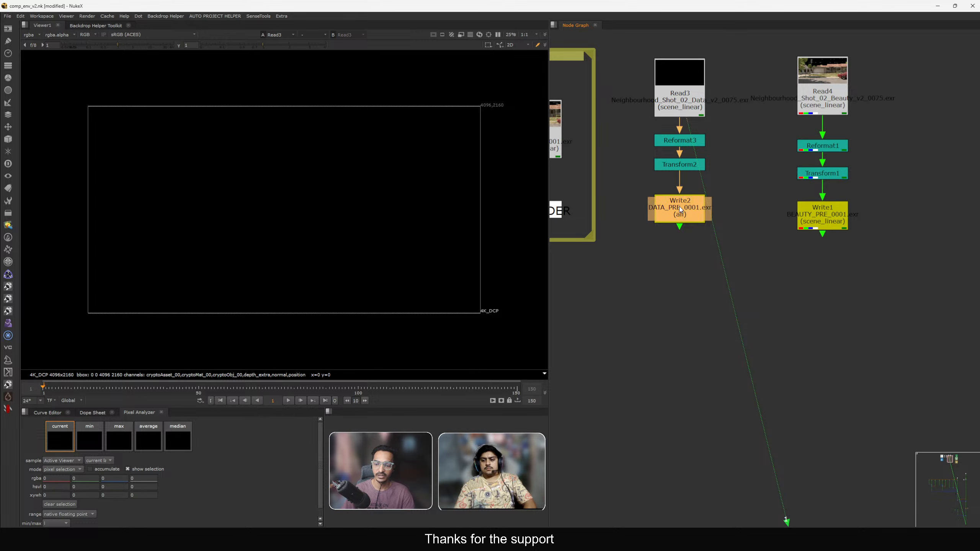
pyautogui.scroll(-3, 679, 207)
pyautogui.scroll(4, 679, 200)
pyautogui.click(691, 97)
pyautogui.click(698, 125)
pyautogui.moveTo(697, 124); pyautogui.dragTo(706, 145, button='middle')
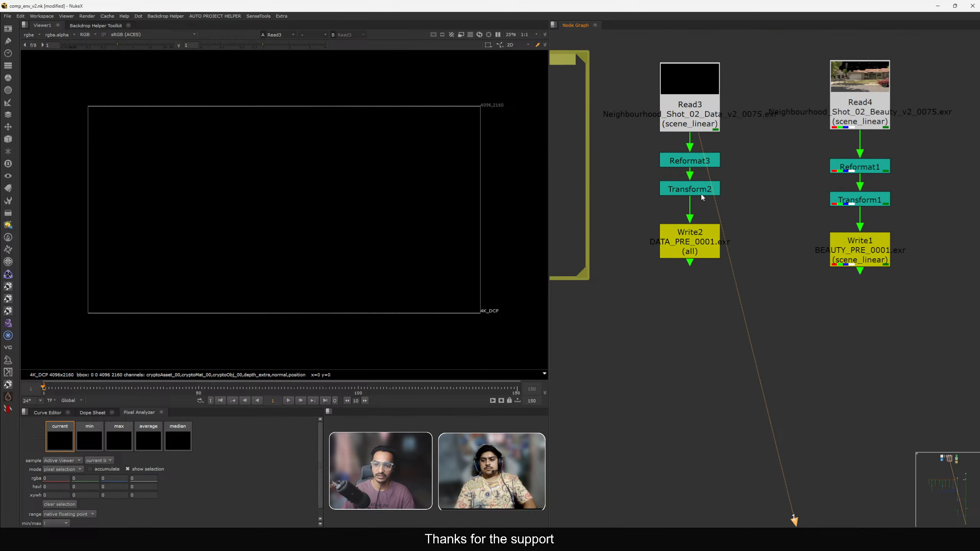
pyautogui.click(695, 191)
pyautogui.press('1')
pyautogui.press('a')
pyautogui.press('a')
pyautogui.scroll(-4, 293, 190)
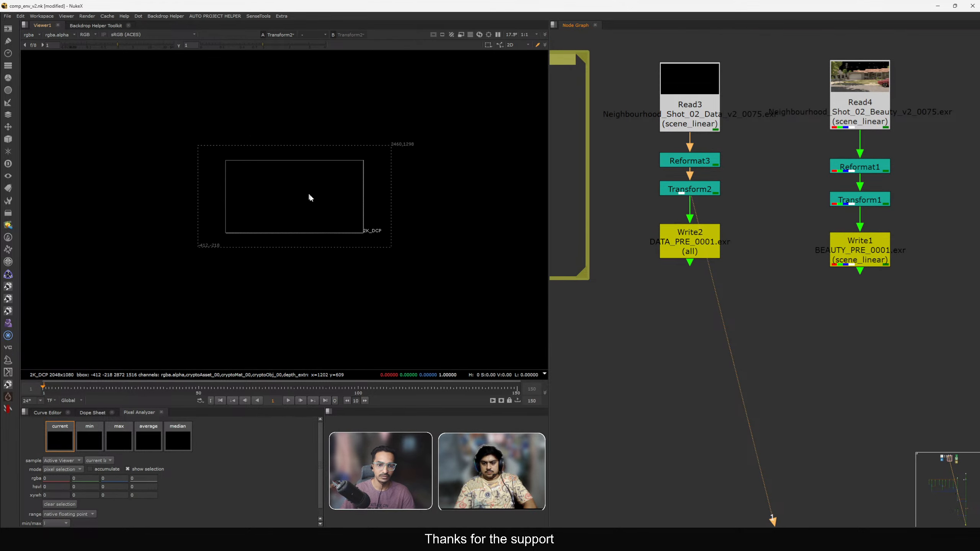
pyautogui.press('f')
# View Write2 and open its properties to check the channels options.
pyautogui.click(689, 240)
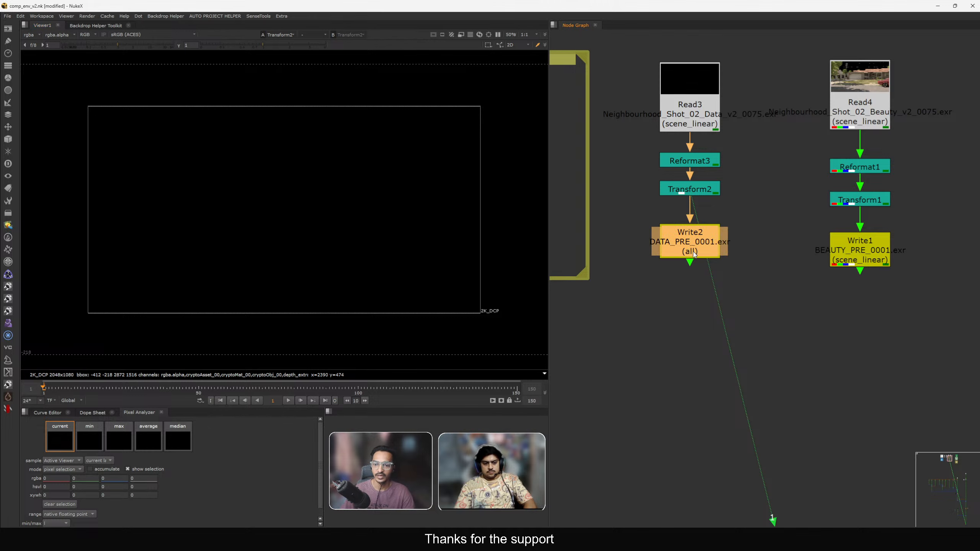
pyautogui.press('1')
pyautogui.doubleClick(689, 240)
pyautogui.moveTo(555, 135); pyautogui.dragTo(515, 93)
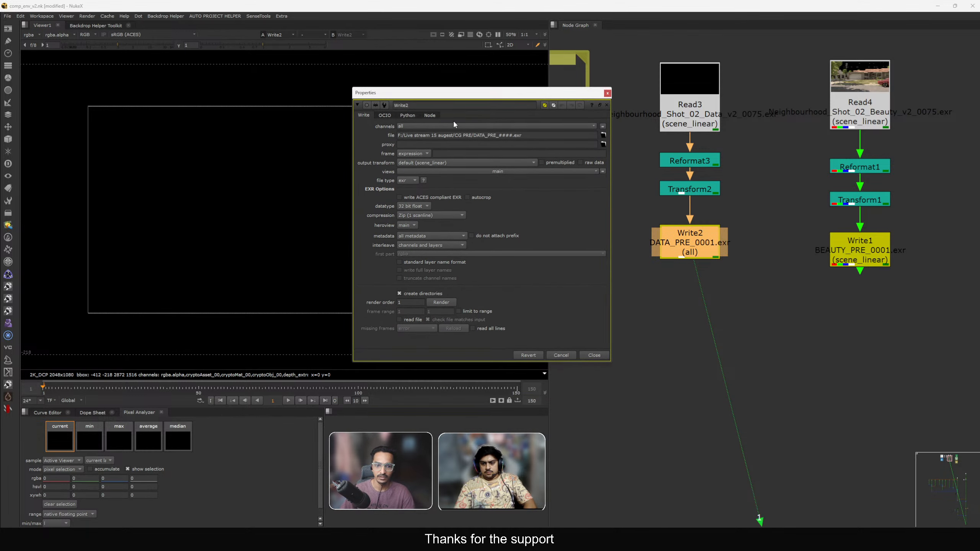
pyautogui.click(440, 127)
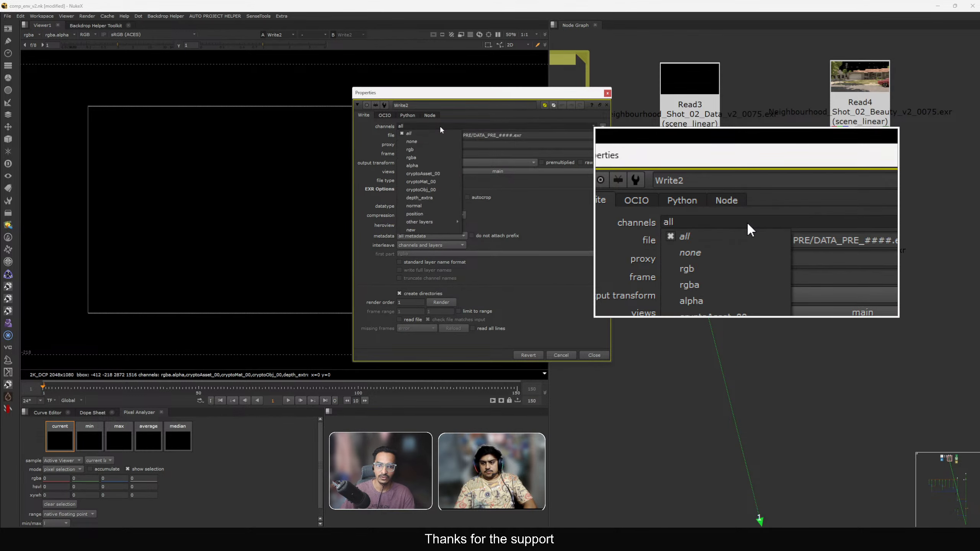
pyautogui.click(441, 128)
pyautogui.moveTo(449, 94); pyautogui.dragTo(454, 73)
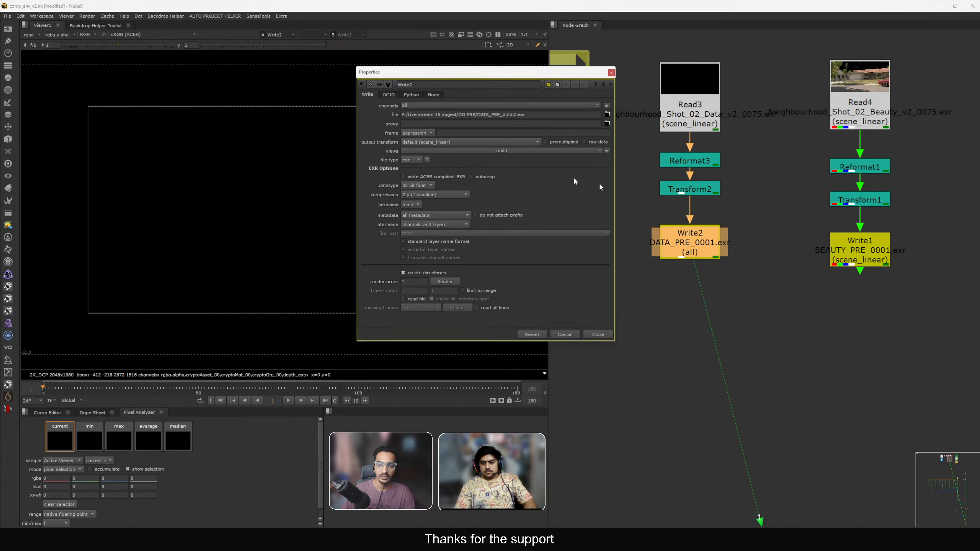
# Add a Cryptomatte node to the node graph beside Write2.
pyautogui.click(770, 236)
pyautogui.press('Tab')
pyautogui.write('cry')
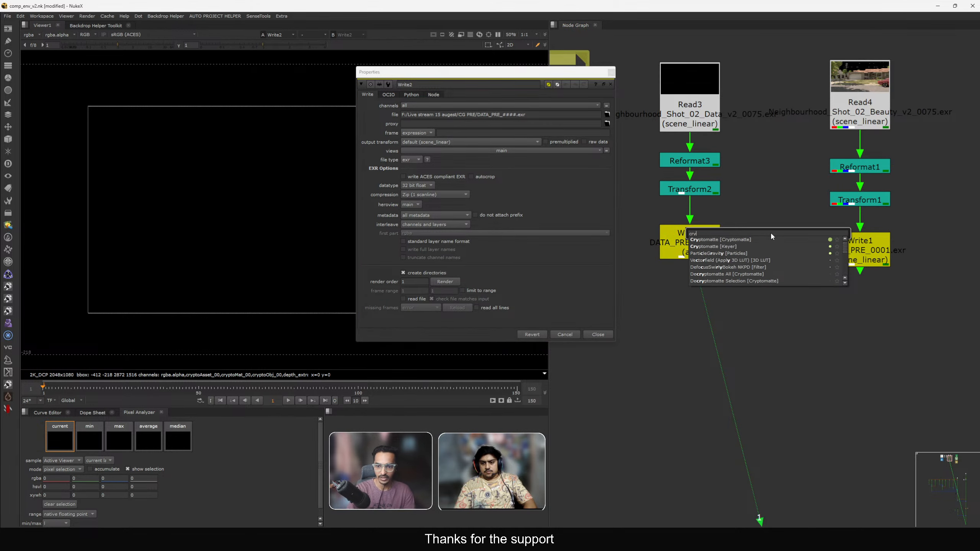
pyautogui.press('Return')
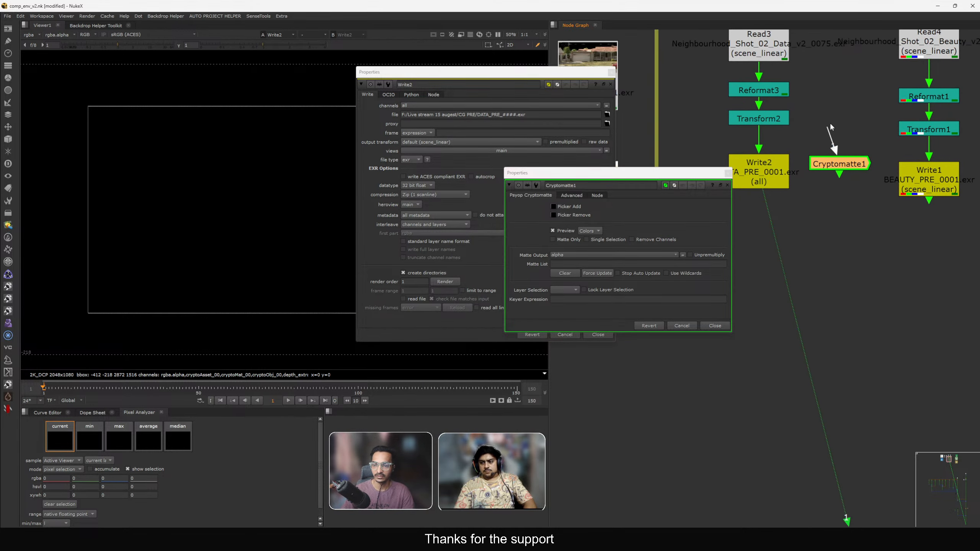
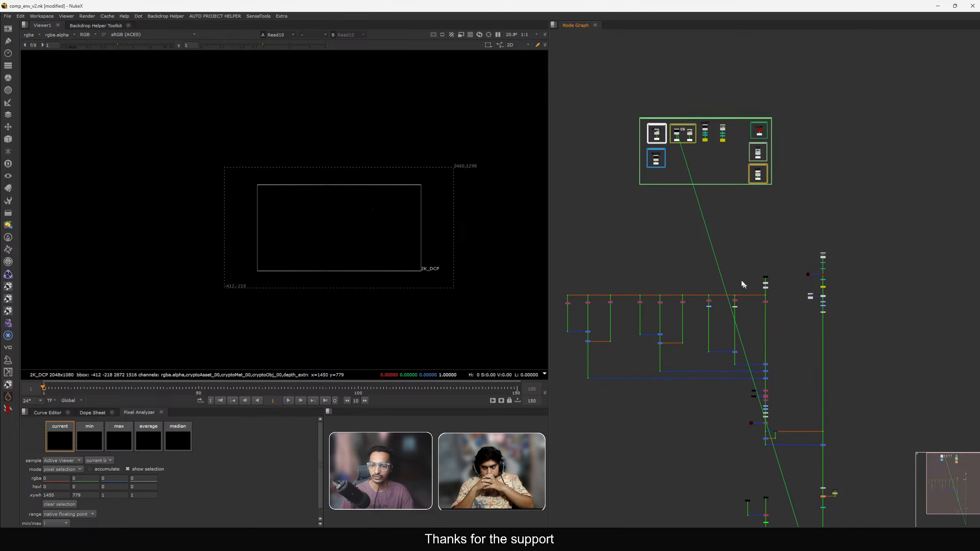
# View Merge19's output in the viewer and fit the image to the viewer.
pyautogui.scroll(8, 775, 297)
pyautogui.click(726, 213)
pyautogui.press('1')
pyautogui.scroll(-5, 775, 228)
pyautogui.moveTo(753, 331); pyautogui.dragTo(704, 212, button='middle')
pyautogui.scroll(3, 778, 299)
pyautogui.click(835, 265)
pyautogui.press('1')
pyautogui.click(875, 300)
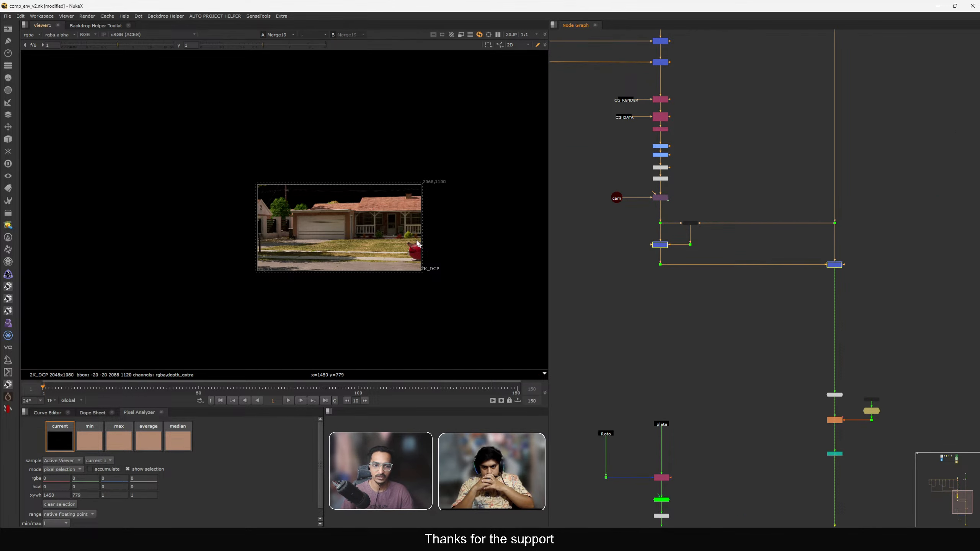
pyautogui.press('f')
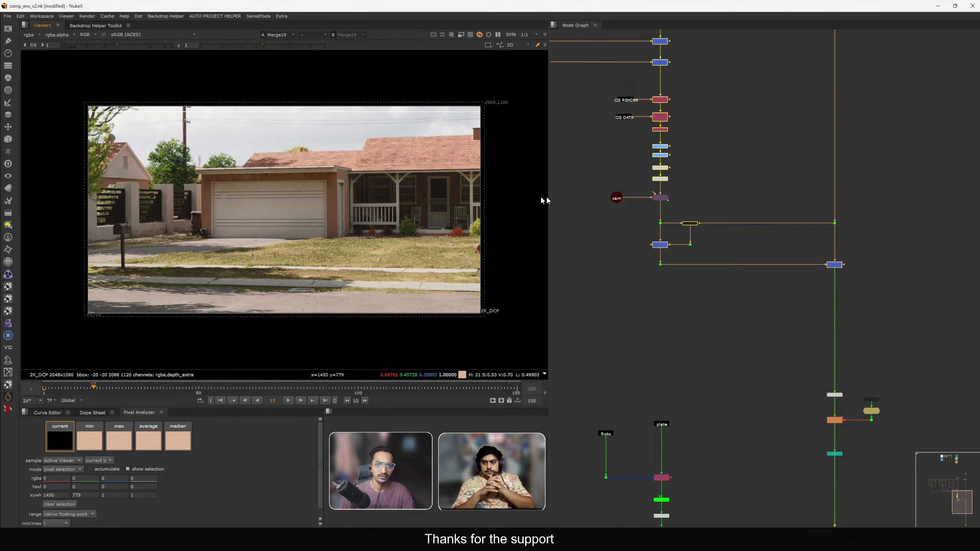
# Insert a FrameHold node below Premult4 in the CG branch.
pyautogui.scroll(-3, 708, 201)
pyautogui.moveTo(729, 203); pyautogui.dragTo(741, 251, button='middle')
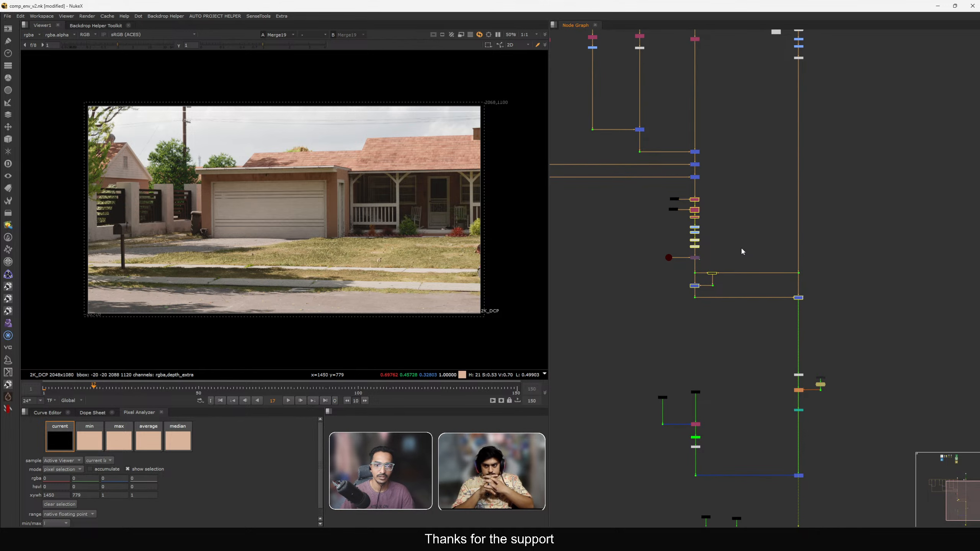
pyautogui.scroll(-2, 742, 247)
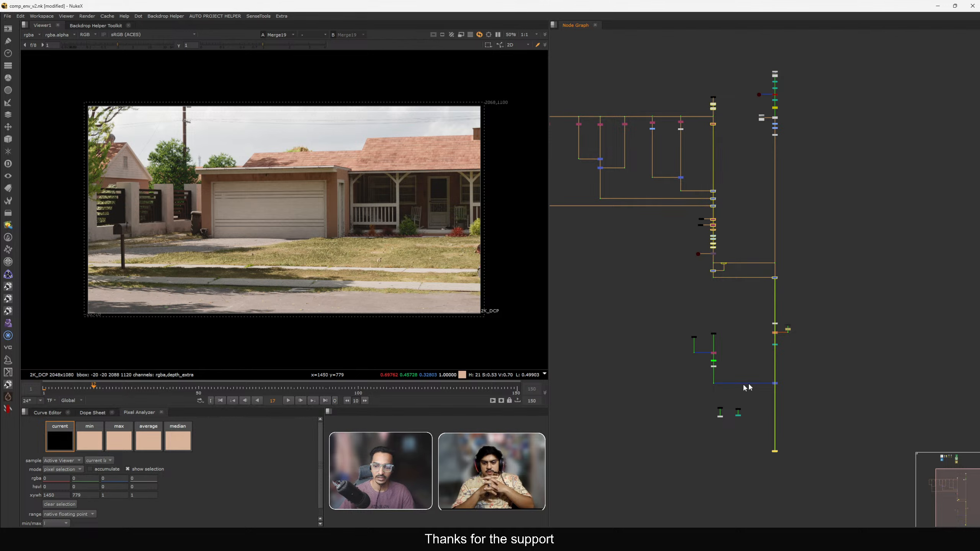
pyautogui.scroll(2, 769, 277)
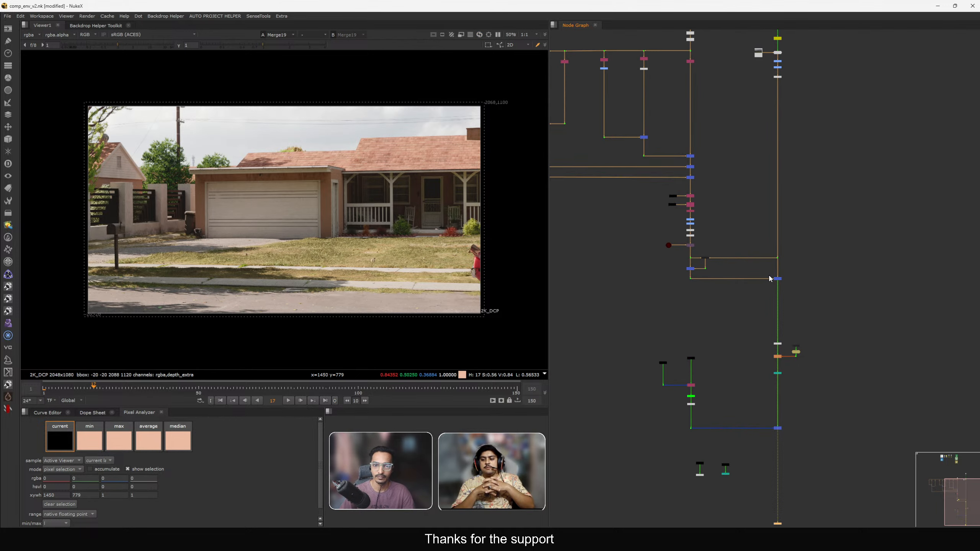
pyautogui.scroll(8, 691, 247)
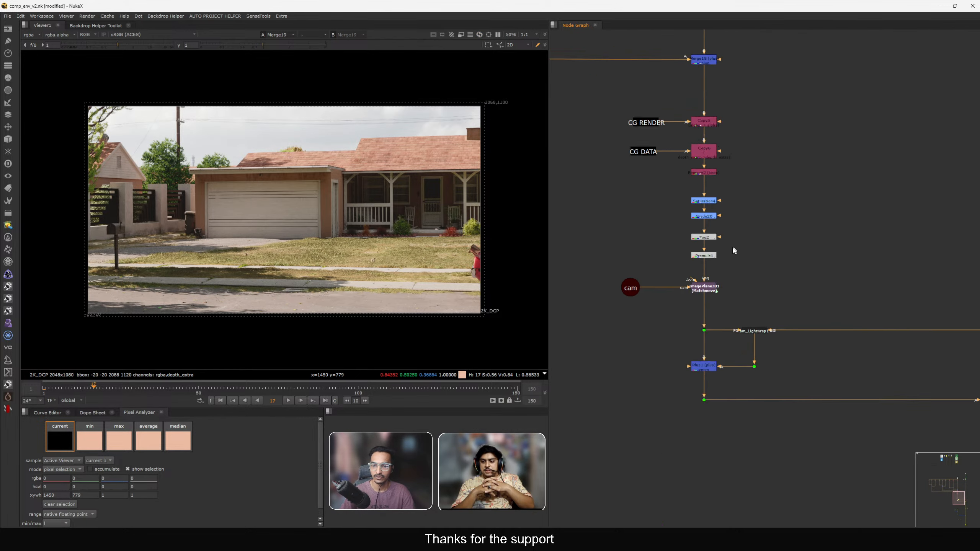
pyautogui.press('Tab')
pyautogui.write('fra')
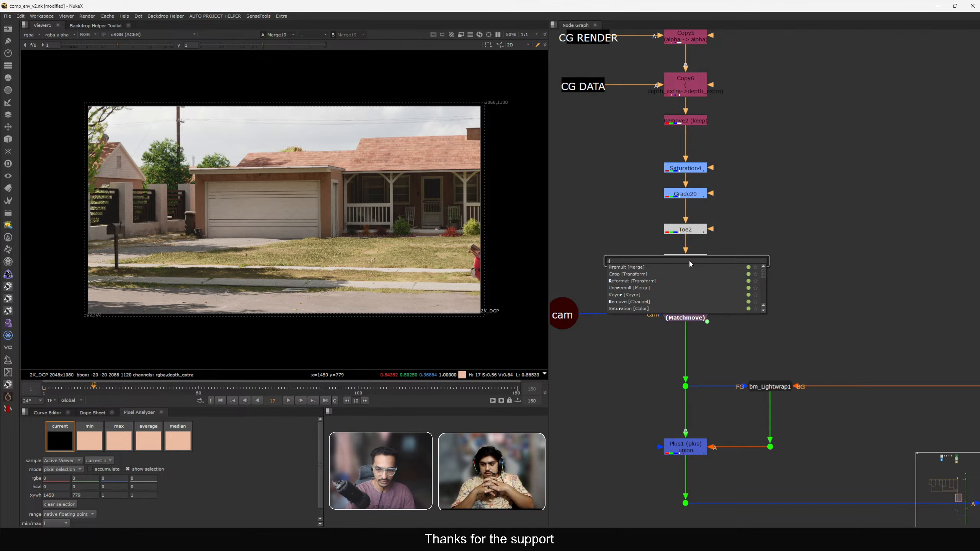
pyautogui.write('me')
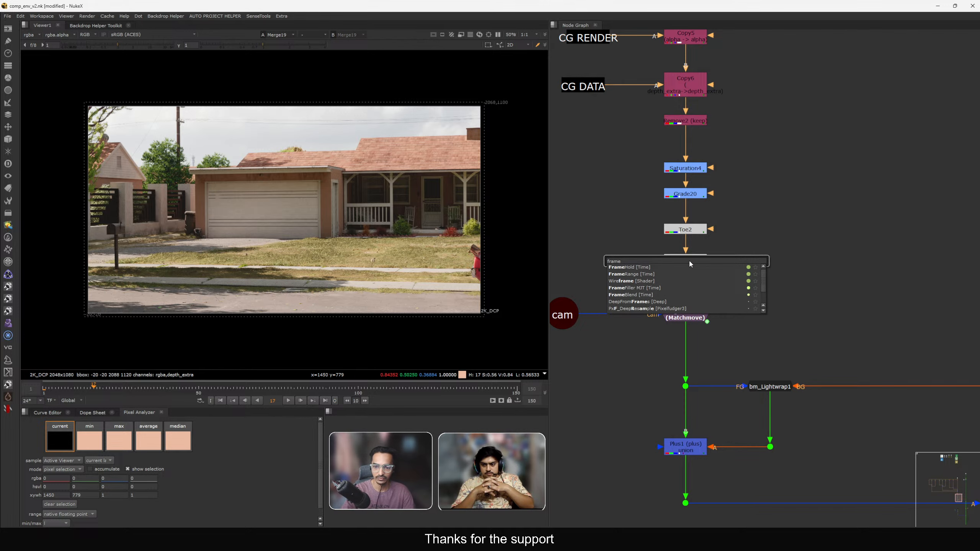
pyautogui.press('Return')
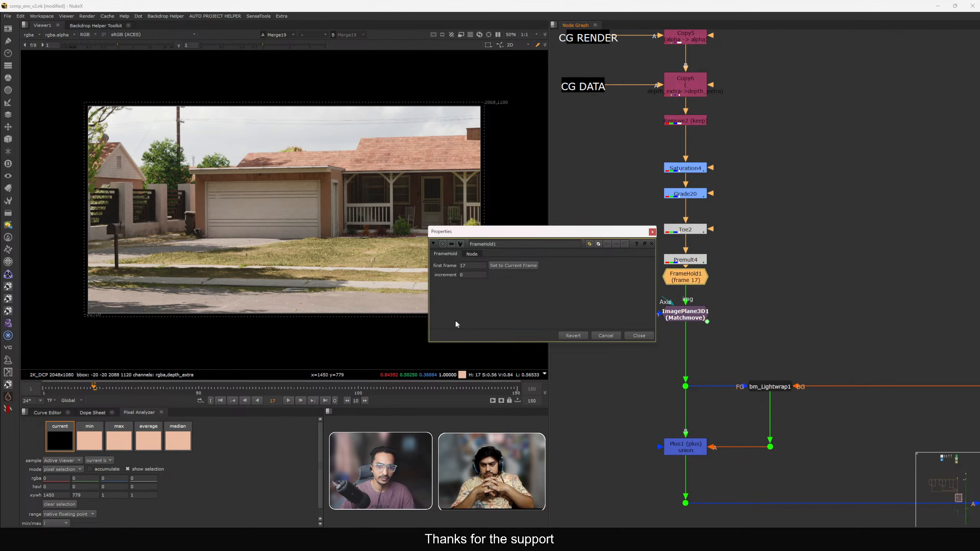
# Set the FrameHold's first frame to 1 and view its output.
pyautogui.doubleClick(474, 268)
pyautogui.write('1')
pyautogui.press('Return')
pyautogui.doubleClick(473, 264)
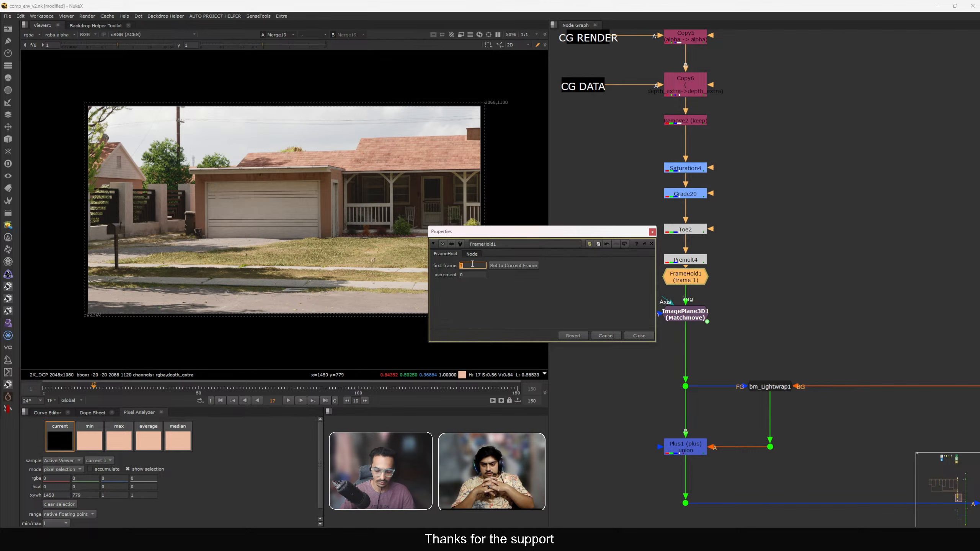
pyautogui.moveTo(680, 279); pyautogui.dragTo(684, 256)
pyautogui.press('1')
pyautogui.click(652, 233)
pyautogui.click(684, 283)
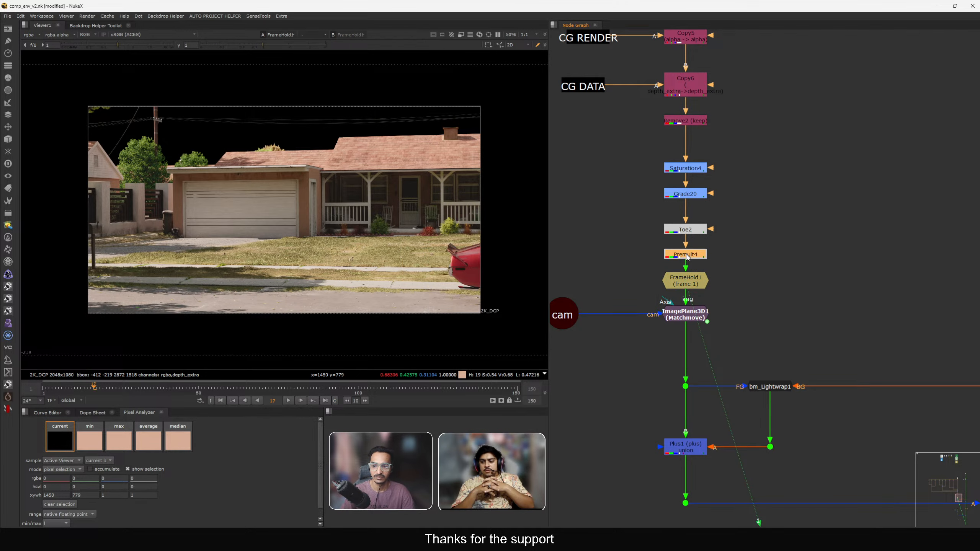
# Set the FrameHold's first frame to 75 and close its properties.
pyautogui.doubleClick(682, 285)
pyautogui.doubleClick(473, 266)
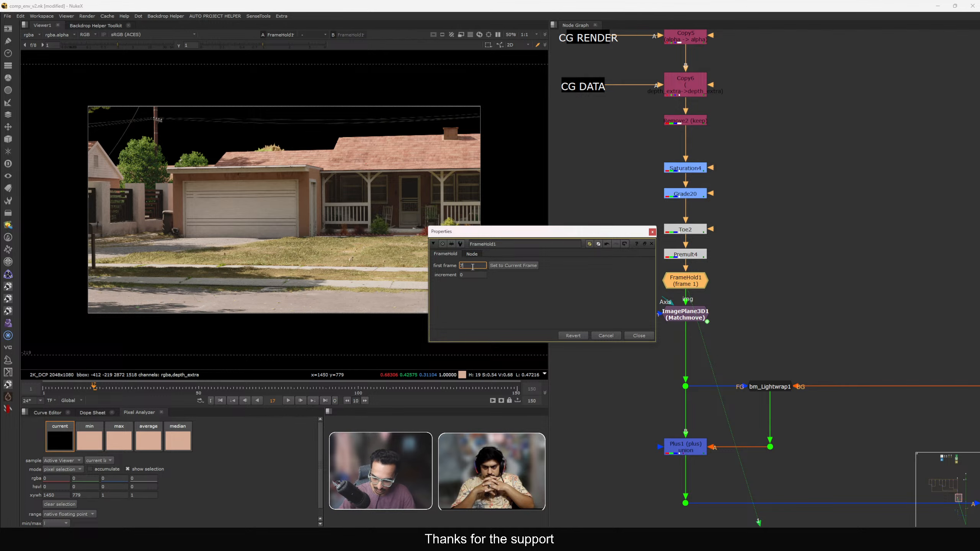
pyautogui.press('Return')
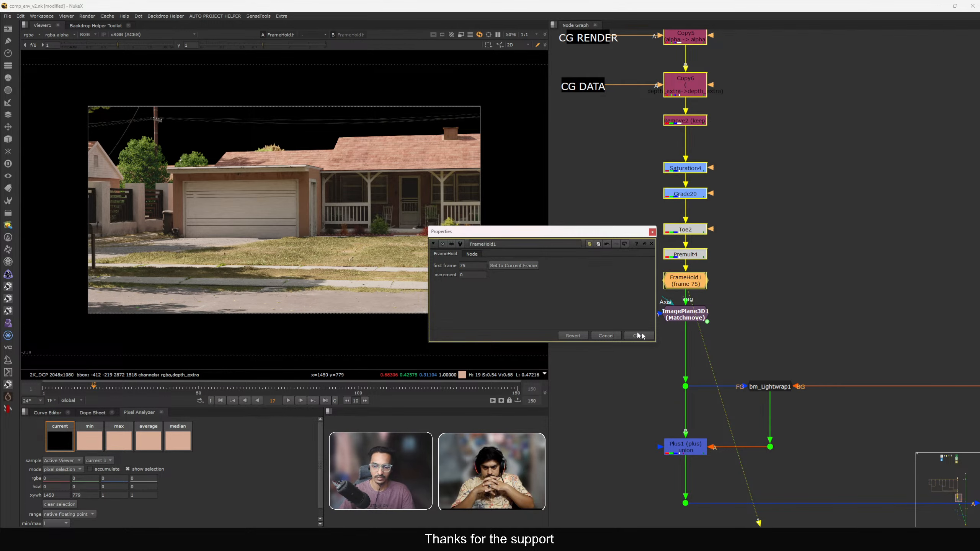
pyautogui.click(642, 335)
# View ImagePlane3D1's output in the viewer.
pyautogui.moveTo(745, 299); pyautogui.dragTo(519, 355)
pyautogui.moveTo(563, 360); pyautogui.dragTo(732, 329)
pyautogui.click(692, 354)
pyautogui.click(725, 332)
pyautogui.press('1')
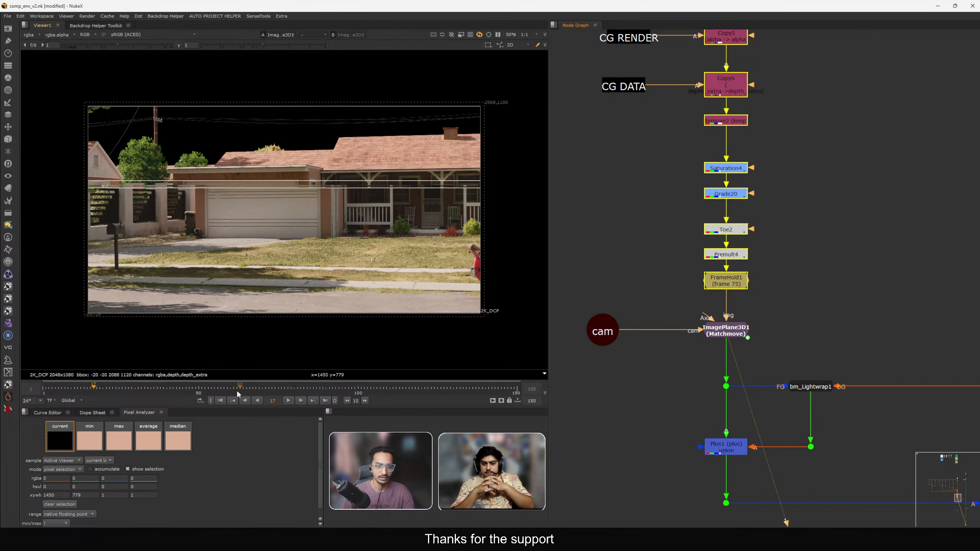
# Play through the shot, return to the first frame, and clear all caches.
pyautogui.click(218, 402)
pyautogui.press('l')
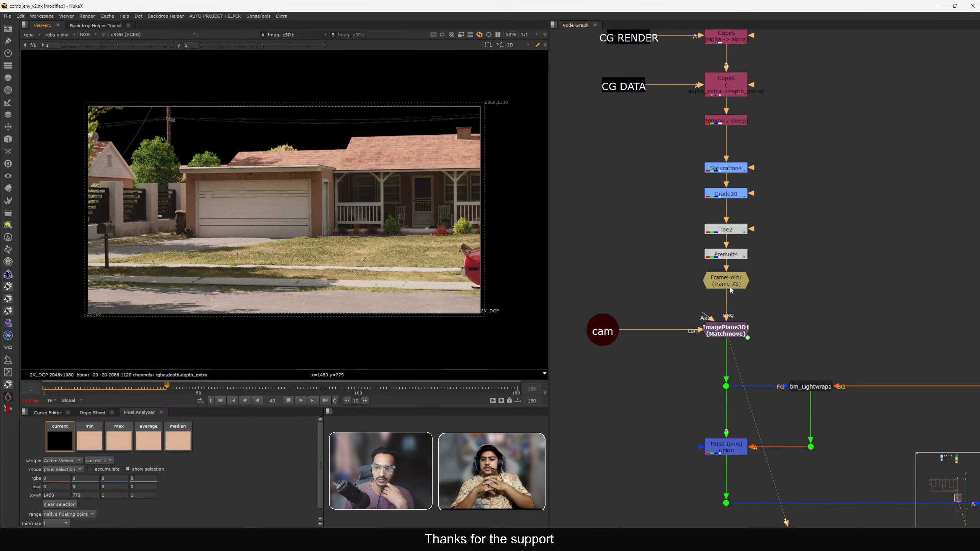
pyautogui.press('k')
pyautogui.press('Home')
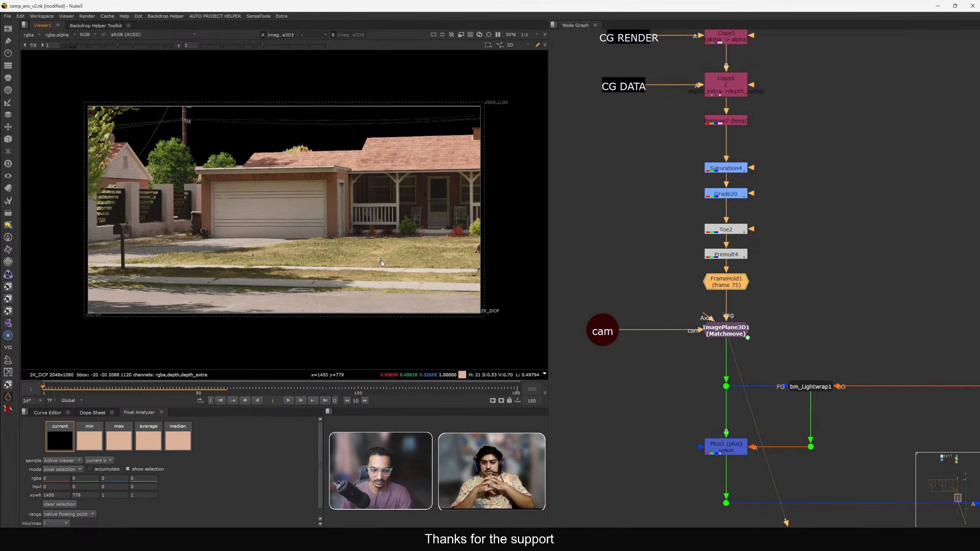
pyautogui.click(104, 16)
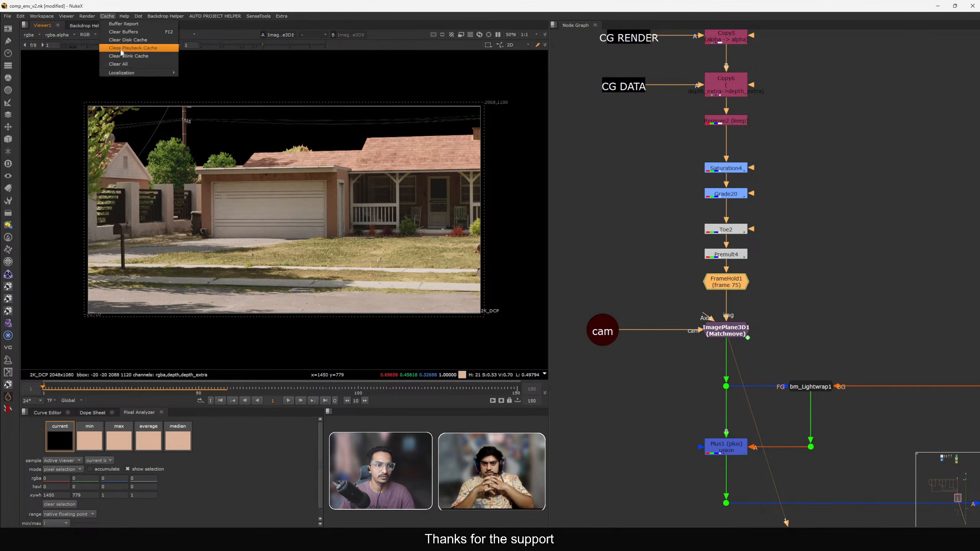
pyautogui.click(129, 65)
# Disable the FrameHold node and play back the result.
pyautogui.moveTo(726, 285); pyautogui.dragTo(726, 290)
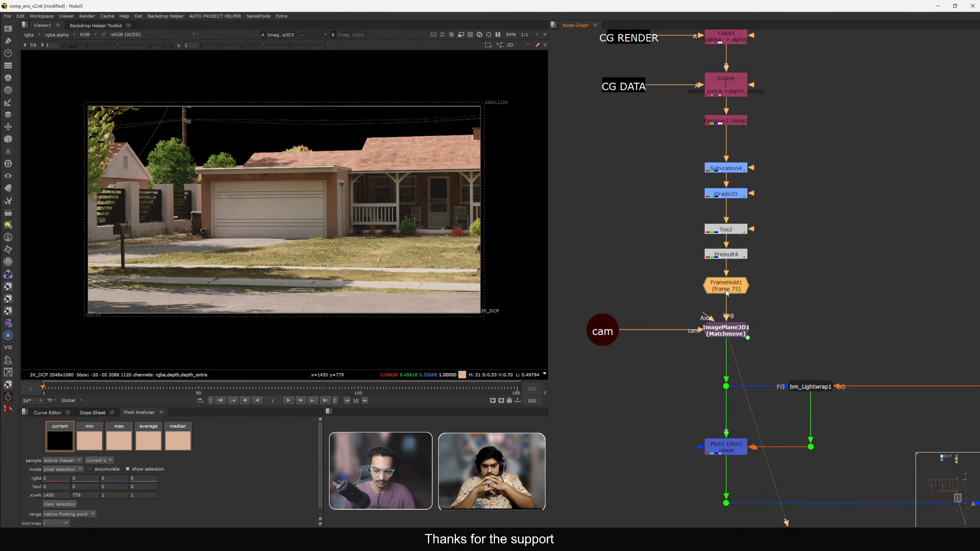
pyautogui.press('d')
pyautogui.press('l')
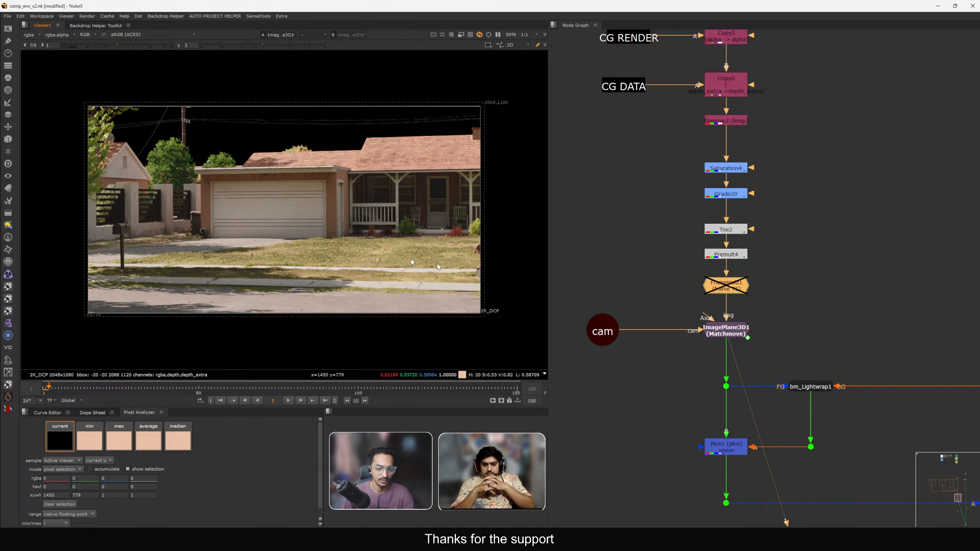
pyautogui.keyDown('ctrl'); pyautogui.click(729, 286); pyautogui.keyUp('ctrl')
pyautogui.keyDown('ctrl'); pyautogui.click(728, 286); pyautogui.keyUp('ctrl')
# View Read4's output, inspect its properties, and scrub the timeline.
pyautogui.scroll(-10, 728, 288)
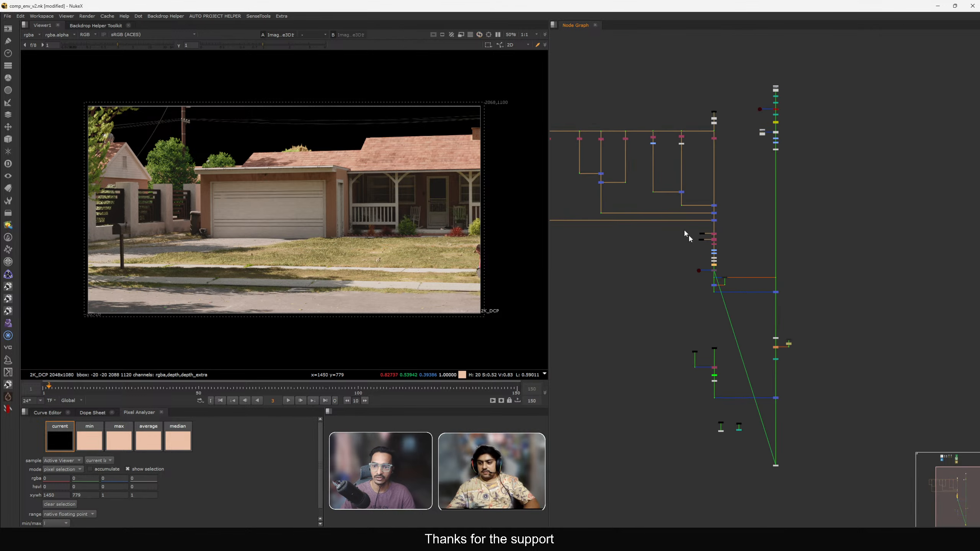
pyautogui.scroll(6, 709, 207)
pyautogui.scroll(3, 743, 218)
pyautogui.click(769, 225)
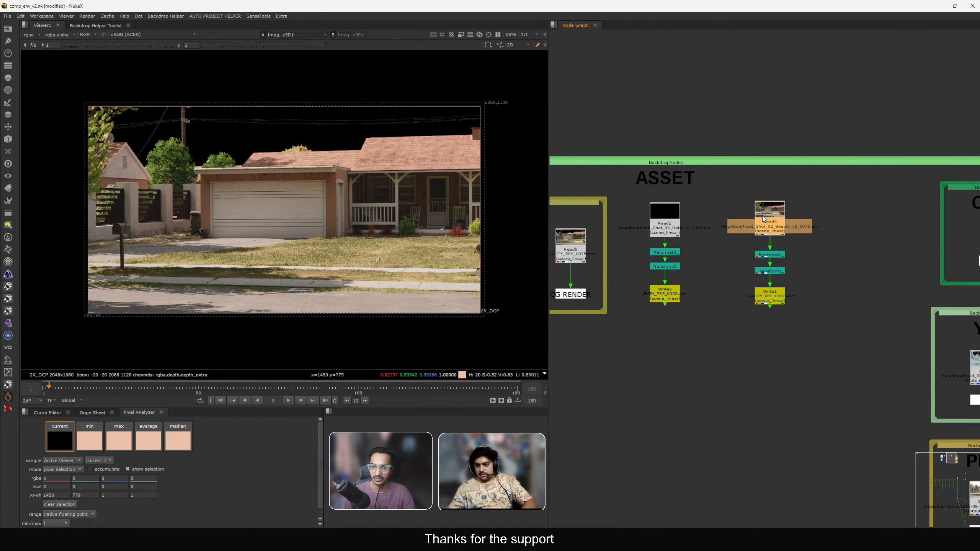
pyautogui.press('1')
pyautogui.doubleClick(769, 225)
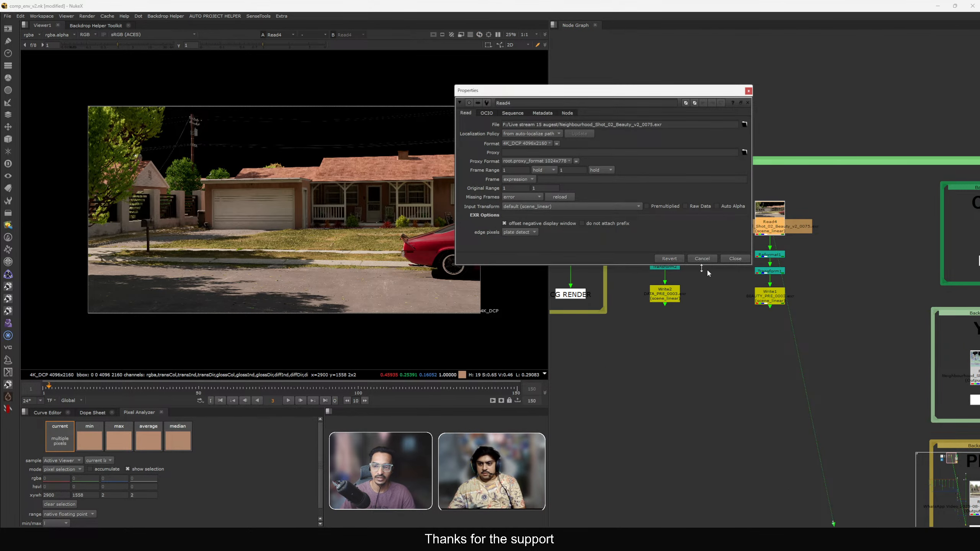
pyautogui.click(735, 259)
pyautogui.moveTo(175, 388); pyautogui.dragTo(283, 391)
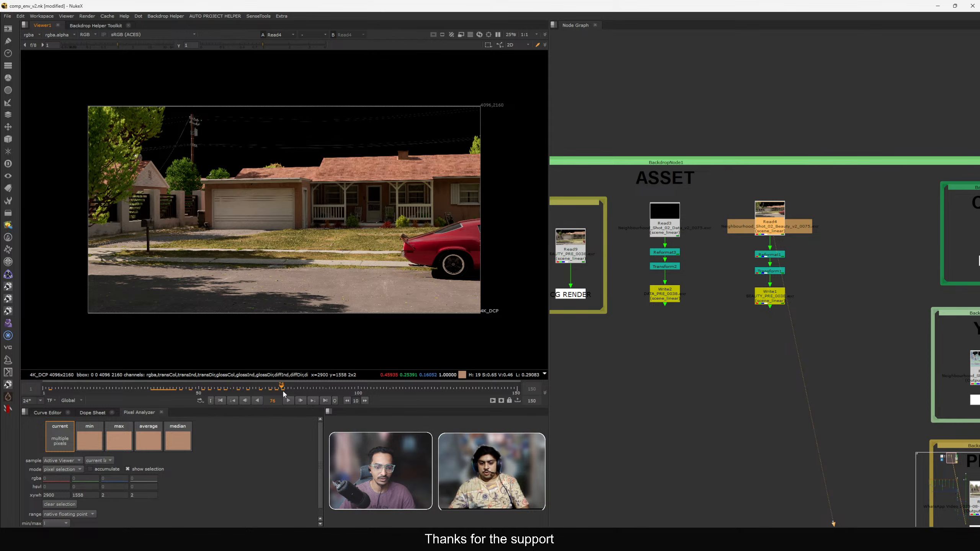
# View Read9 and retype the last frame of its frame range.
pyautogui.scroll(-5, 693, 276)
pyautogui.scroll(6, 691, 270)
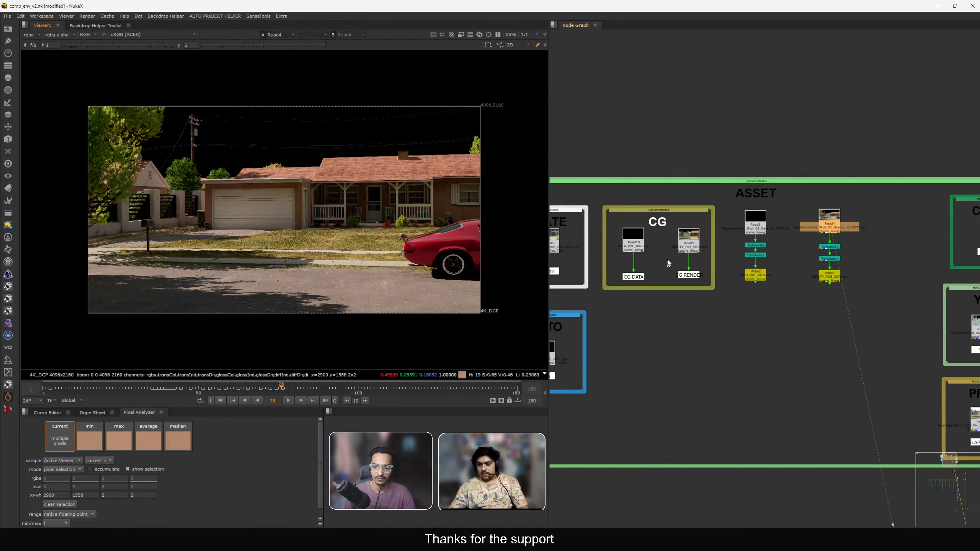
pyautogui.click(688, 243)
pyautogui.press('1')
pyautogui.doubleClick(688, 243)
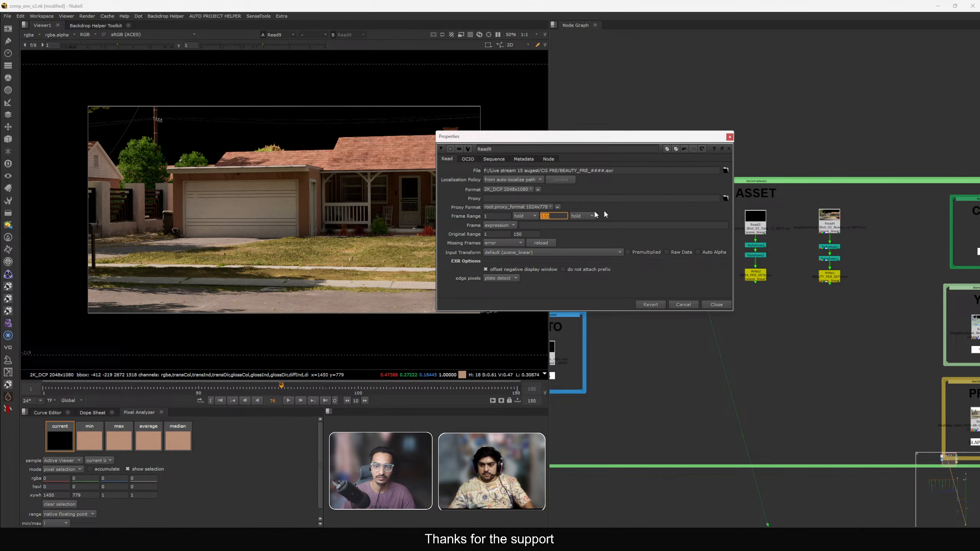
pyautogui.doubleClick(554, 215)
pyautogui.write('1')
pyautogui.click(716, 305)
# Retype the frame range value in Read10's properties and close them.
pyautogui.scroll(2, 662, 233)
pyautogui.doubleClick(665, 229)
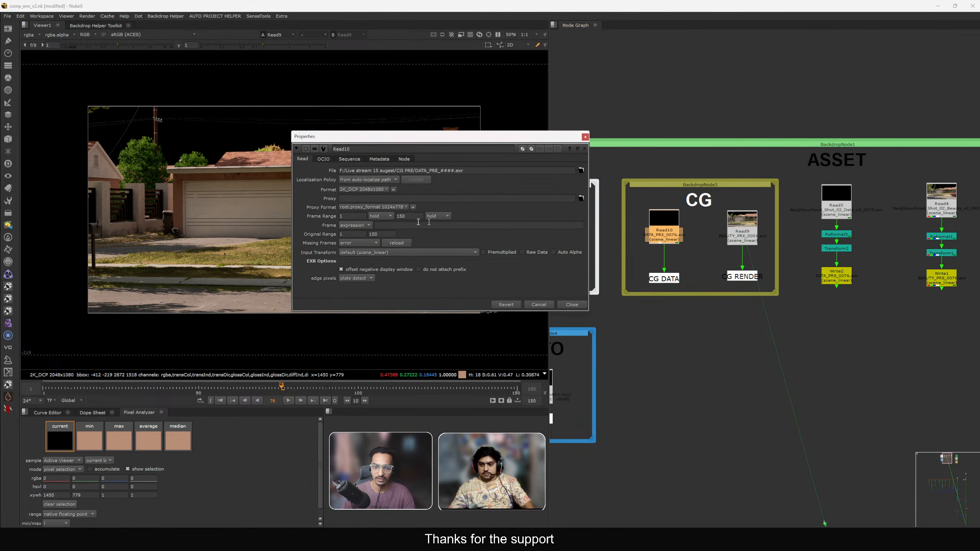
pyautogui.write('1')
pyautogui.press('Tab')
pyautogui.click(545, 305)
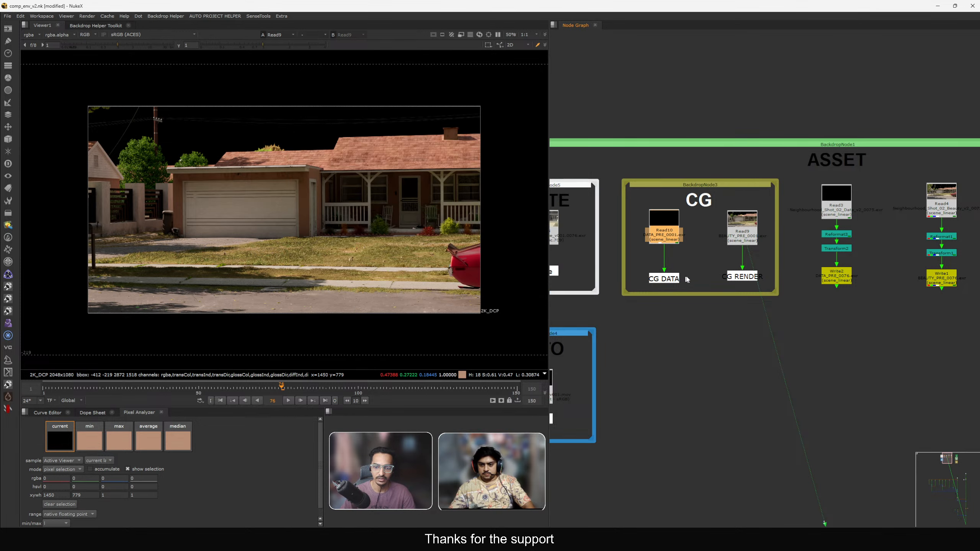
# View ImagePlane3D1's output and play it from the first frame.
pyautogui.scroll(-10, 698, 293)
pyautogui.scroll(5, 739, 316)
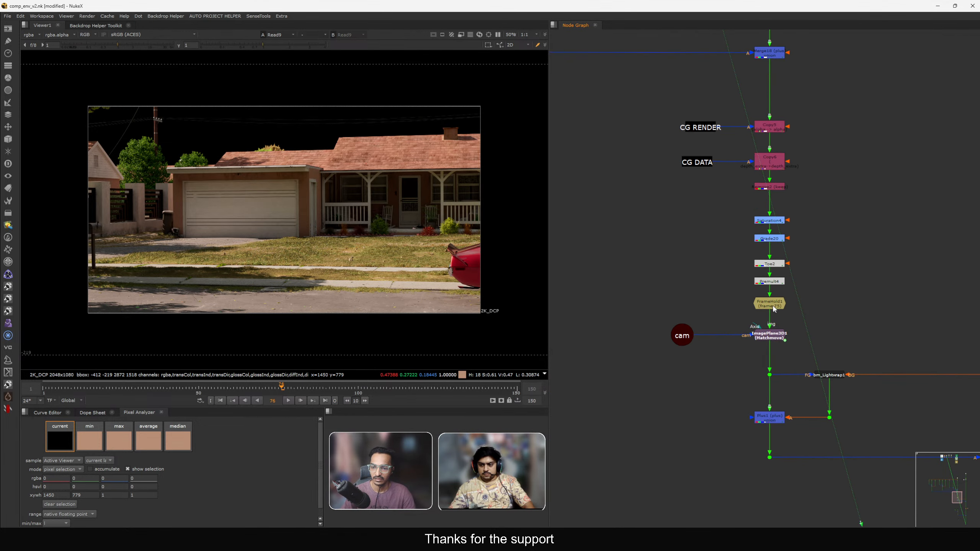
pyautogui.click(766, 333)
pyautogui.press('1')
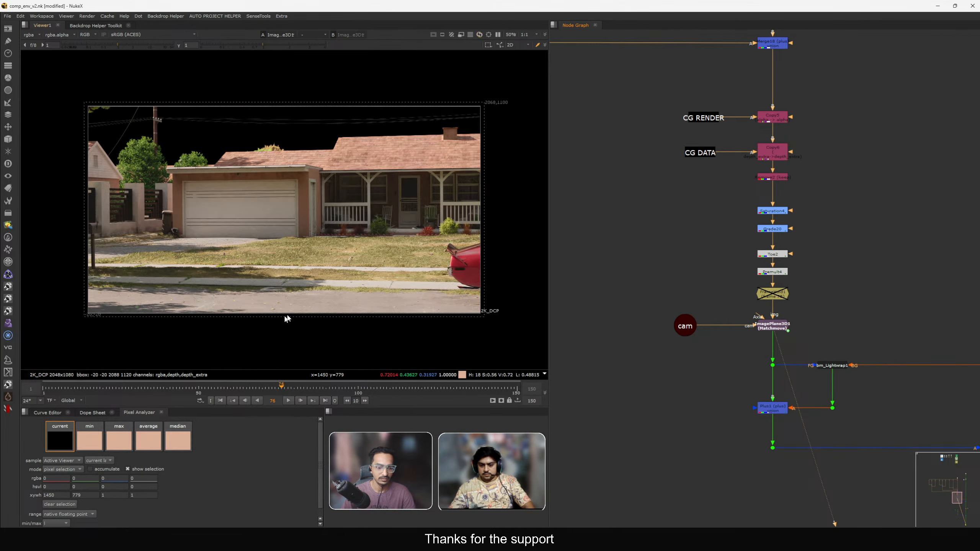
pyautogui.press('Home')
pyautogui.press('l')
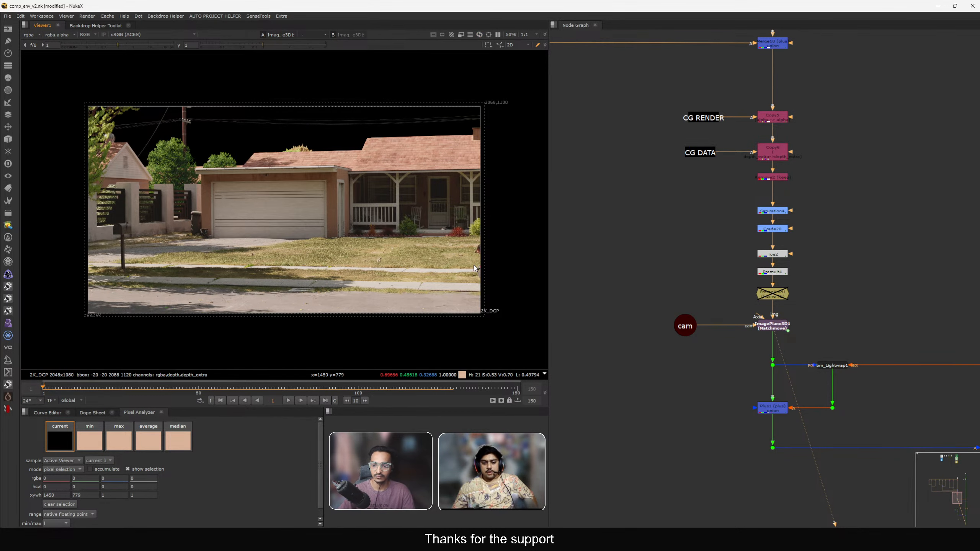
# Re-enable the FrameHold node below Premult4.
pyautogui.scroll(5, 694, 295)
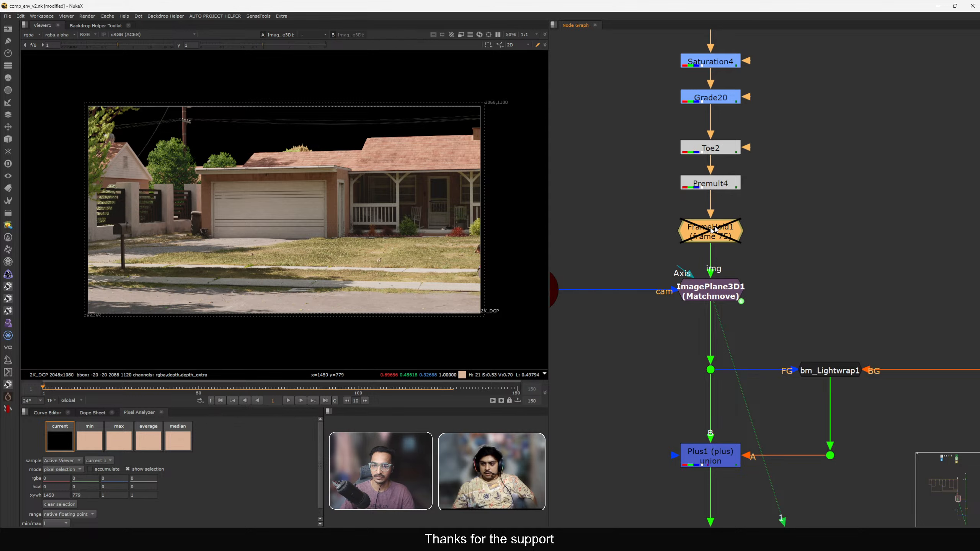
pyautogui.moveTo(717, 230); pyautogui.dragTo(716, 256, button='middle')
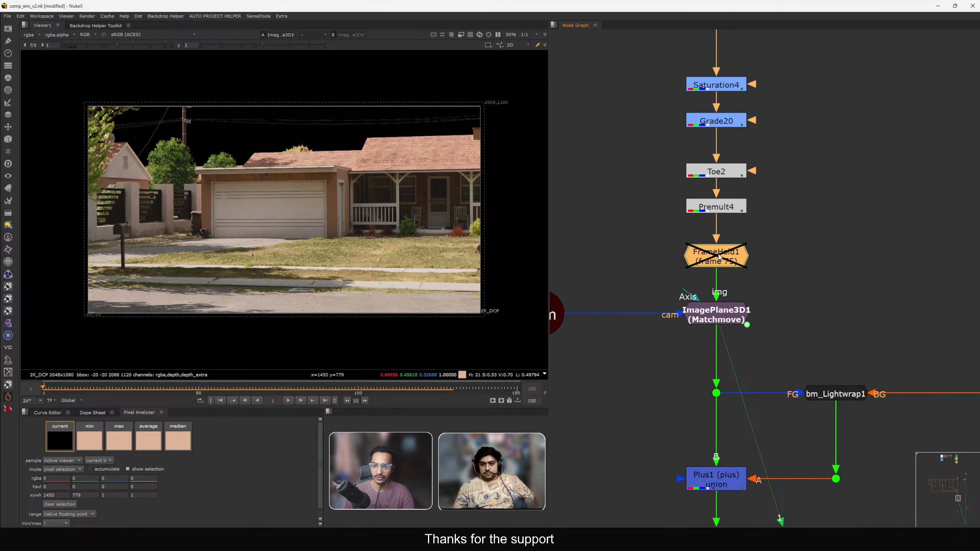
pyautogui.press('d')
pyautogui.scroll(-2, 683, 266)
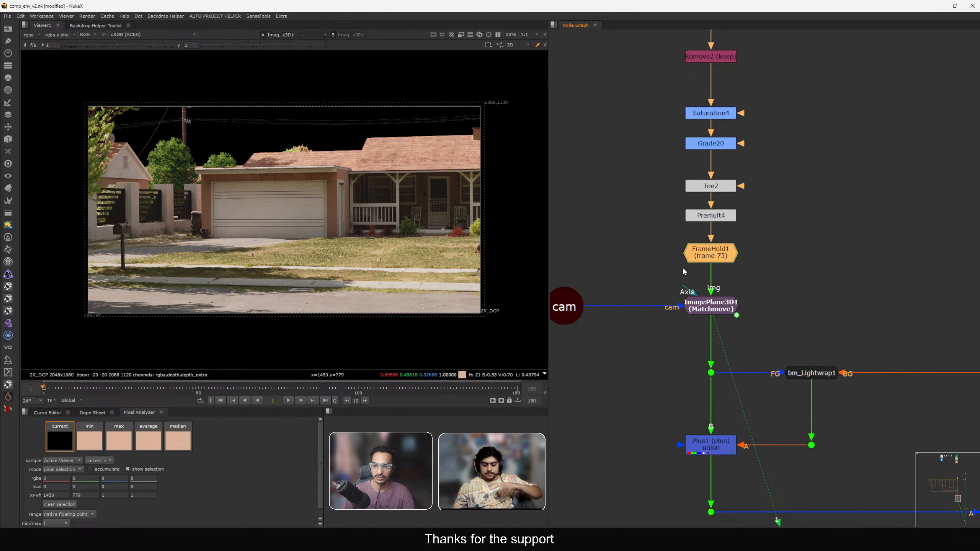
# View Merge19's output and play back the shot, scrubbing the timeline.
pyautogui.scroll(-2, 682, 271)
pyautogui.scroll(-3, 767, 312)
pyautogui.moveTo(849, 312); pyautogui.dragTo(947, 362)
pyautogui.press('1')
pyautogui.scroll(-2, 775, 231)
pyautogui.press('l')
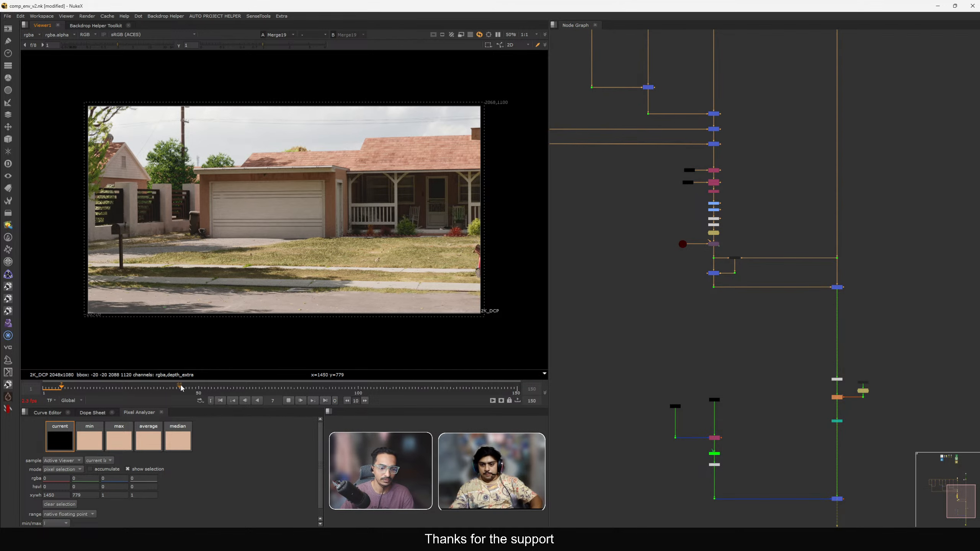
pyautogui.click(196, 386)
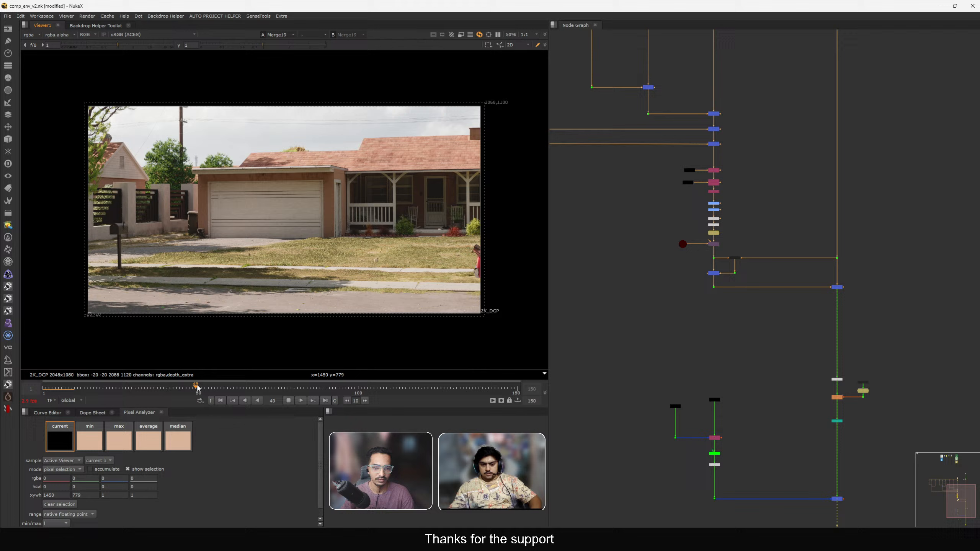
# Scrub through the timeline to review the comp output at several frames.
pyautogui.click(330, 389)
pyautogui.click(441, 389)
pyautogui.scroll(-3, 642, 368)
pyautogui.moveTo(749, 444); pyautogui.dragTo(729, 351, button='middle')
pyautogui.scroll(3, 729, 351)
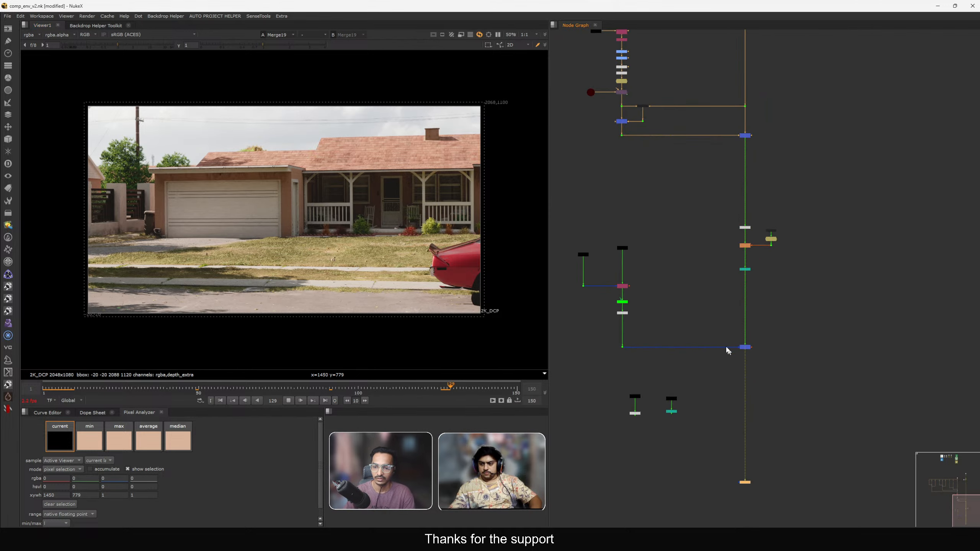
pyautogui.moveTo(717, 342)
pyautogui.mouseDown()
pyautogui.moveTo(795, 362)
pyautogui.moveTo(768, 366)
pyautogui.moveTo(772, 376)
pyautogui.mouseUp()
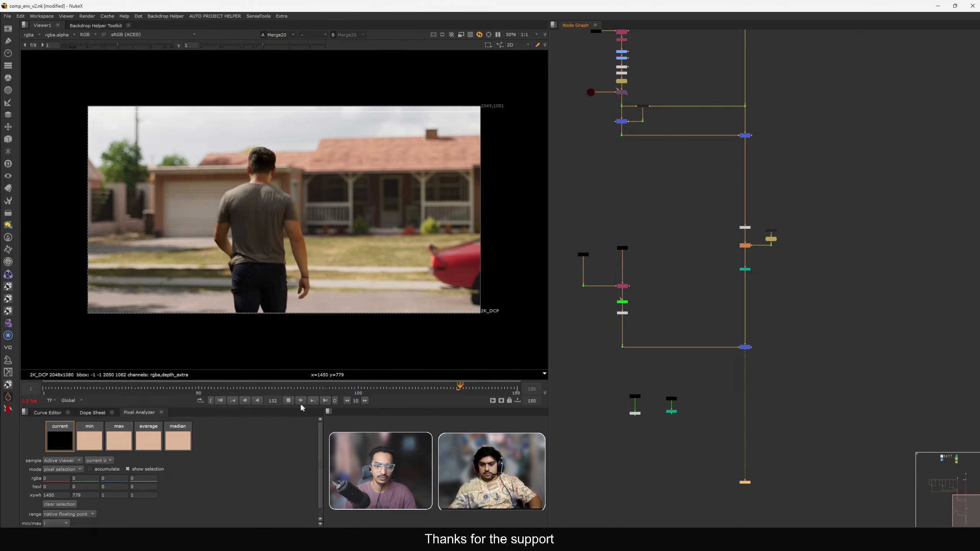
pyautogui.click(273, 389)
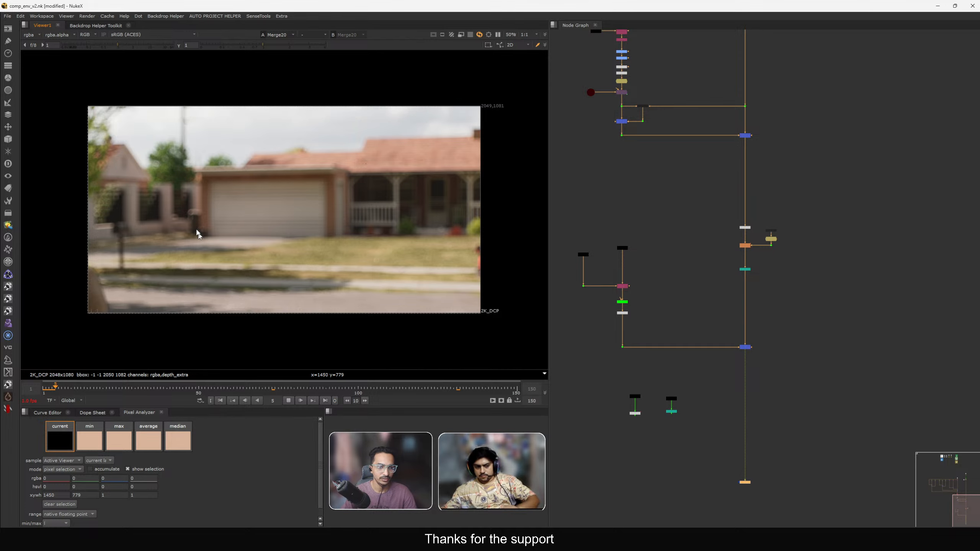
# Browse the node graph up to the sky sphere render branch and play back the shot.
pyautogui.scroll(-7, 705, 256)
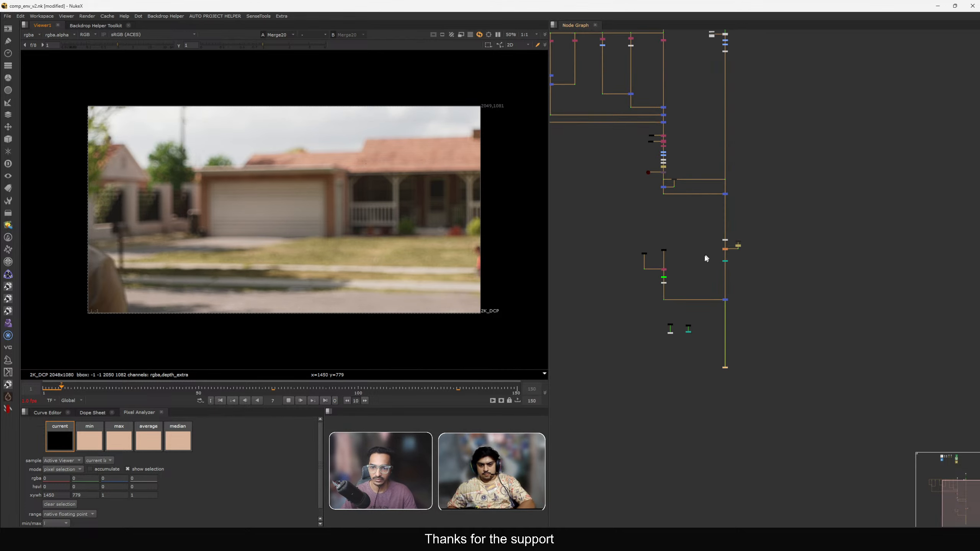
pyautogui.scroll(9, 713, 154)
pyautogui.scroll(-3, 728, 253)
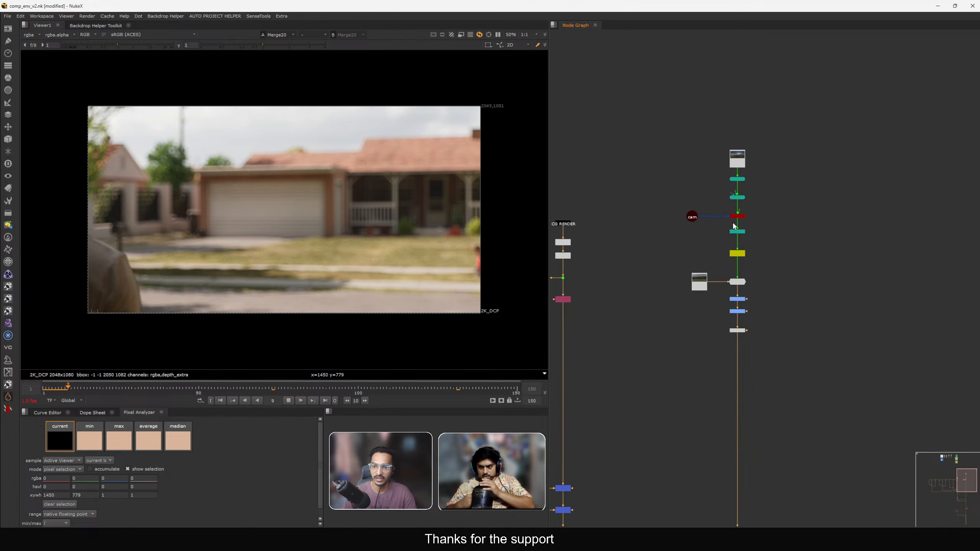
pyautogui.scroll(8, 748, 180)
pyautogui.moveTo(844, 137); pyautogui.dragTo(681, 203)
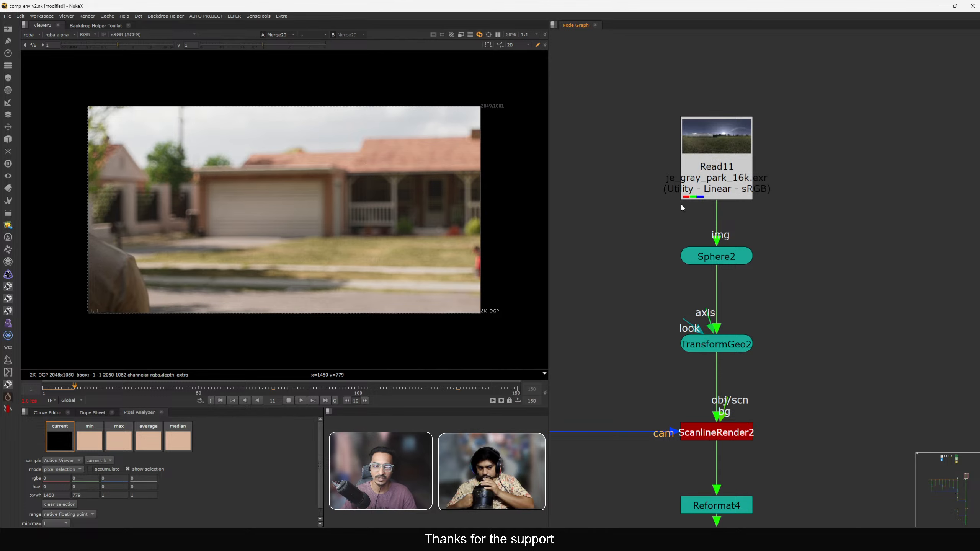
pyautogui.scroll(-6, 681, 203)
pyautogui.moveTo(656, 297); pyautogui.dragTo(652, 235, button='middle')
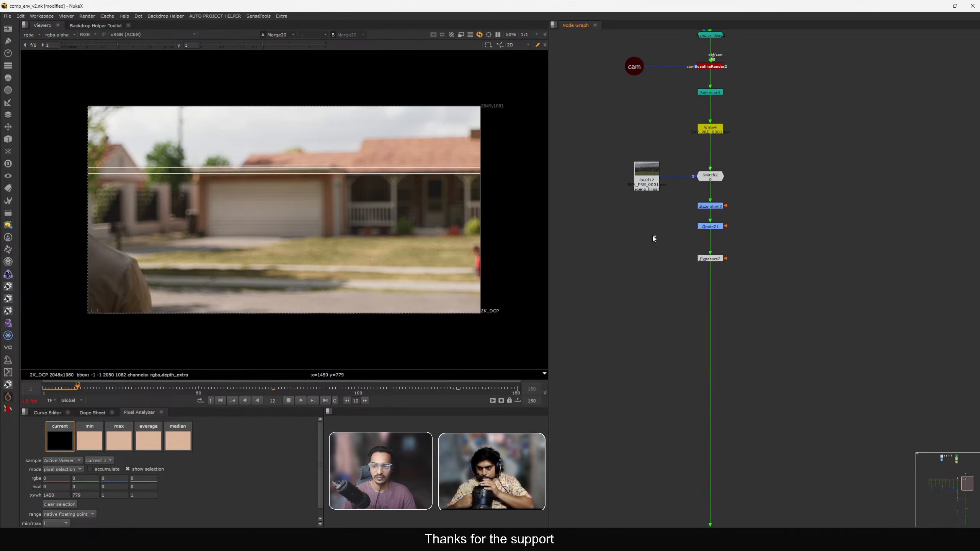
pyautogui.scroll(-3, 784, 283)
pyautogui.scroll(-3, 783, 284)
pyautogui.moveTo(740, 346); pyautogui.dragTo(751, 200, button='middle')
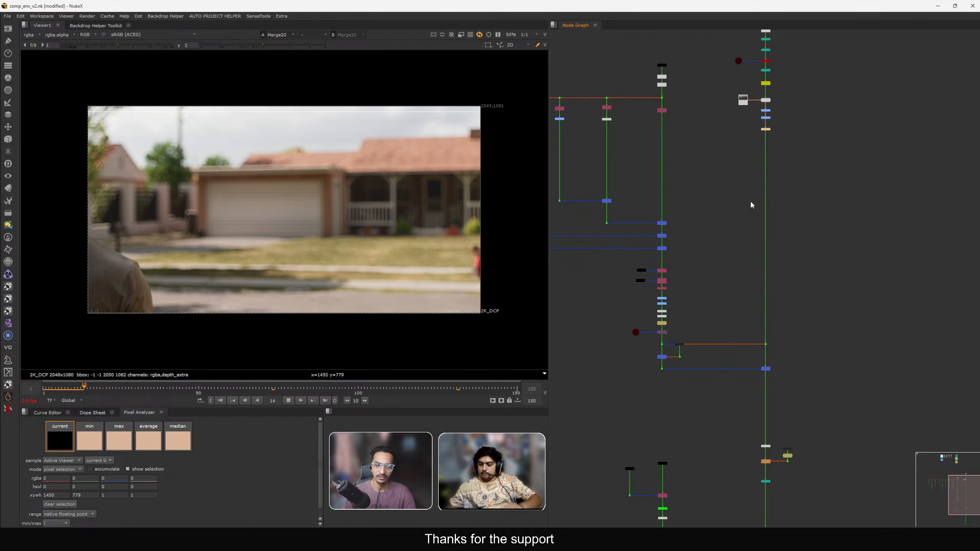
pyautogui.moveTo(746, 462); pyautogui.dragTo(748, 359, button='middle')
pyautogui.moveTo(726, 427); pyautogui.dragTo(850, 489)
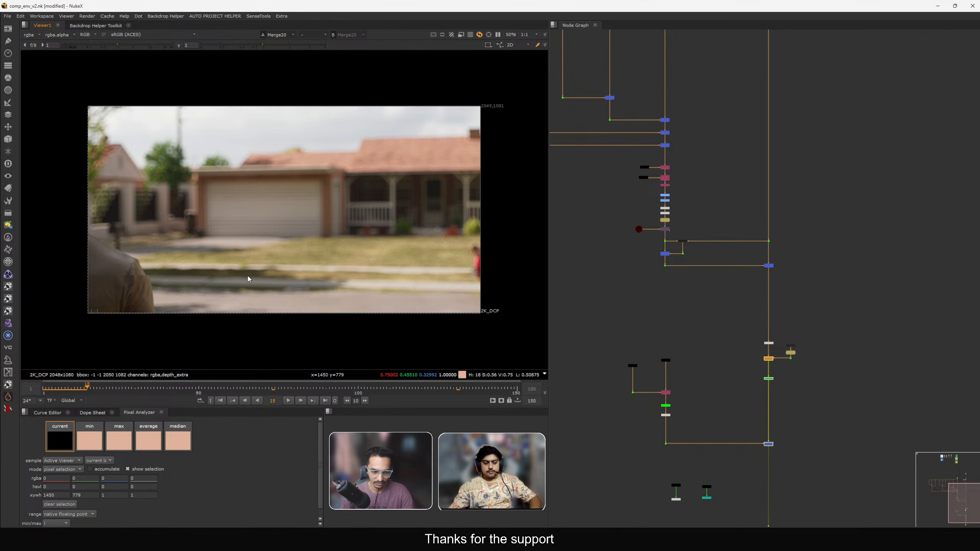
pyautogui.click(246, 401)
pyautogui.click(273, 396)
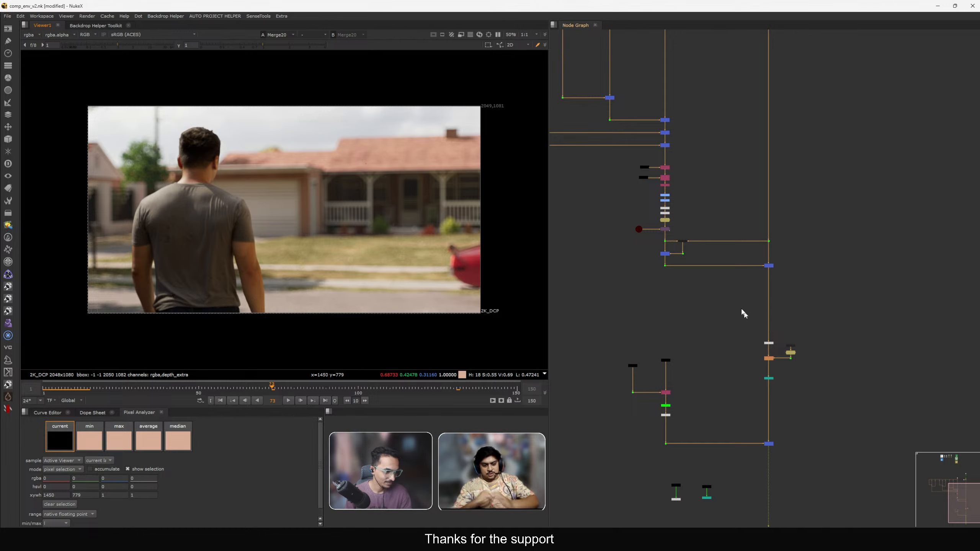
# Gather the orange defocus nodes together and wrap them in a backdrop labelled DOF with Backdrop Helper.
pyautogui.moveTo(774, 371); pyautogui.dragTo(768, 332, button='middle')
pyautogui.moveTo(753, 339); pyautogui.dragTo(831, 274)
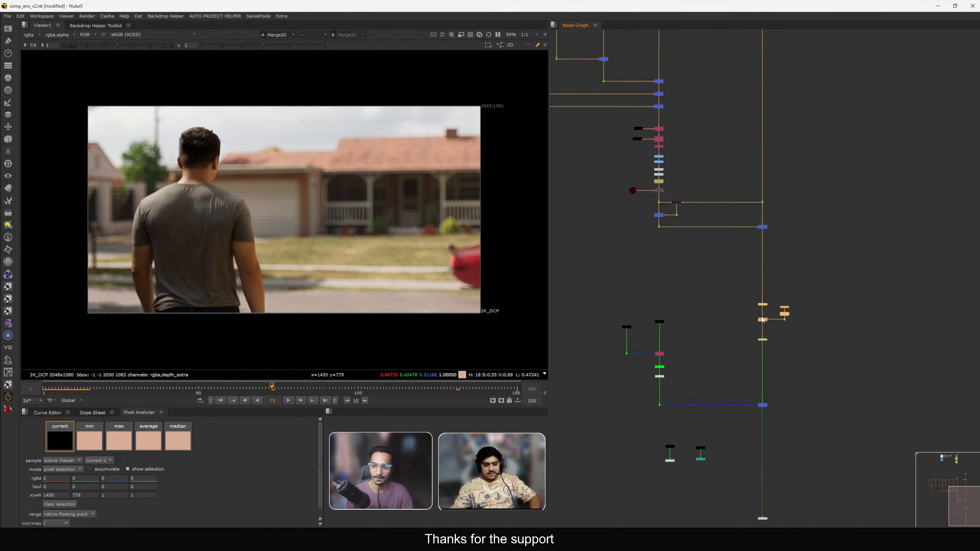
pyautogui.moveTo(765, 321)
pyautogui.mouseDown()
pyautogui.moveTo(769, 294)
pyautogui.moveTo(760, 313)
pyautogui.mouseUp()
pyautogui.scroll(2, 767, 304)
pyautogui.click(793, 314)
pyautogui.moveTo(821, 257); pyautogui.dragTo(765, 309)
pyautogui.moveTo(860, 248); pyautogui.dragTo(697, 354)
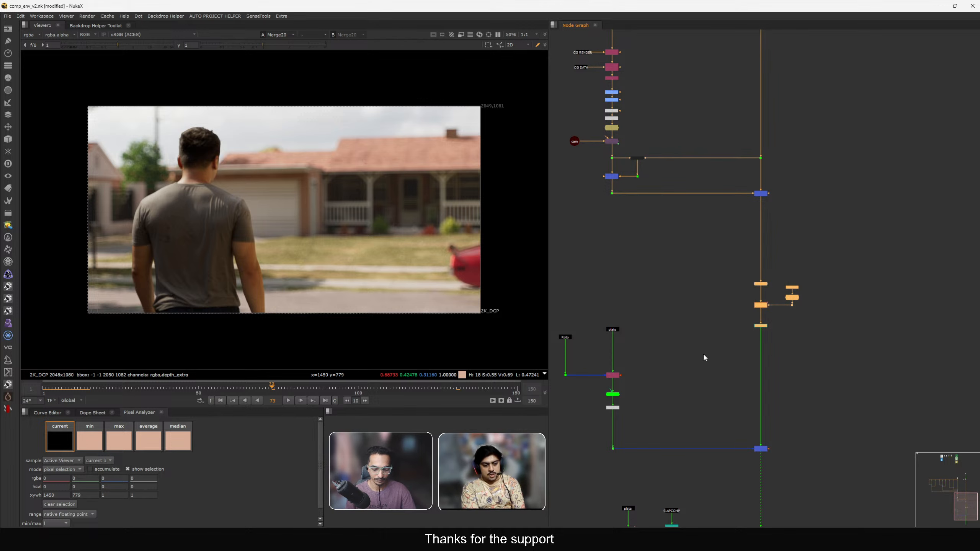
pyautogui.hotkey('alt', 'b')
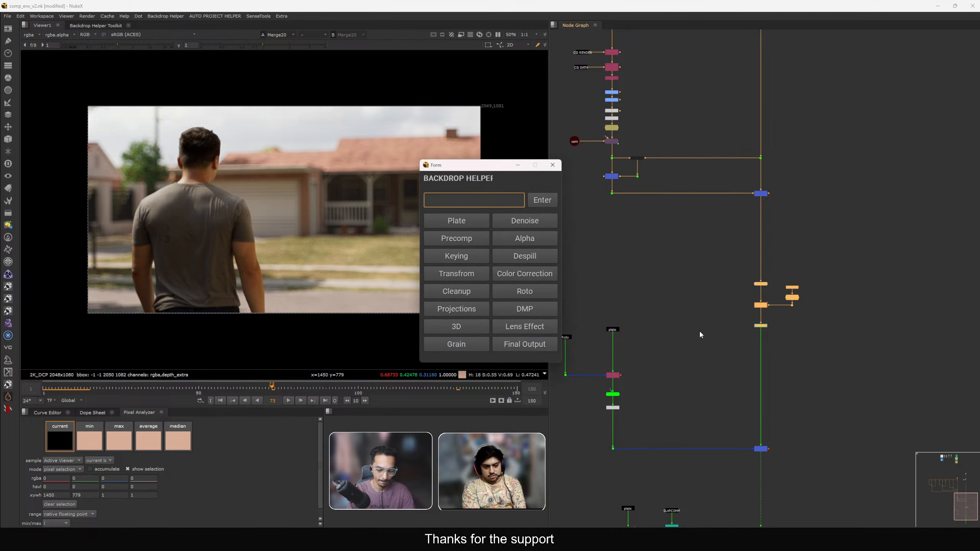
pyautogui.write('DO')
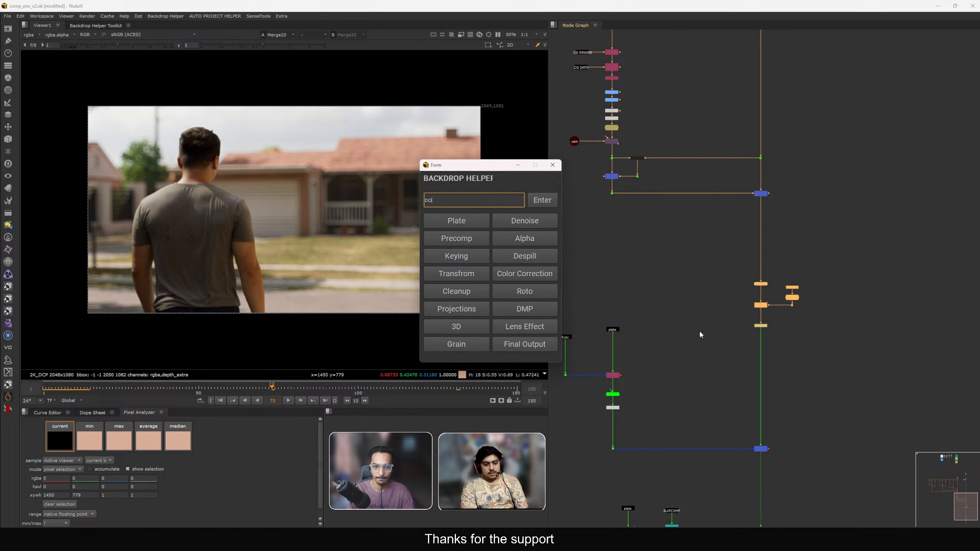
pyautogui.write('F')
pyautogui.press('Return')
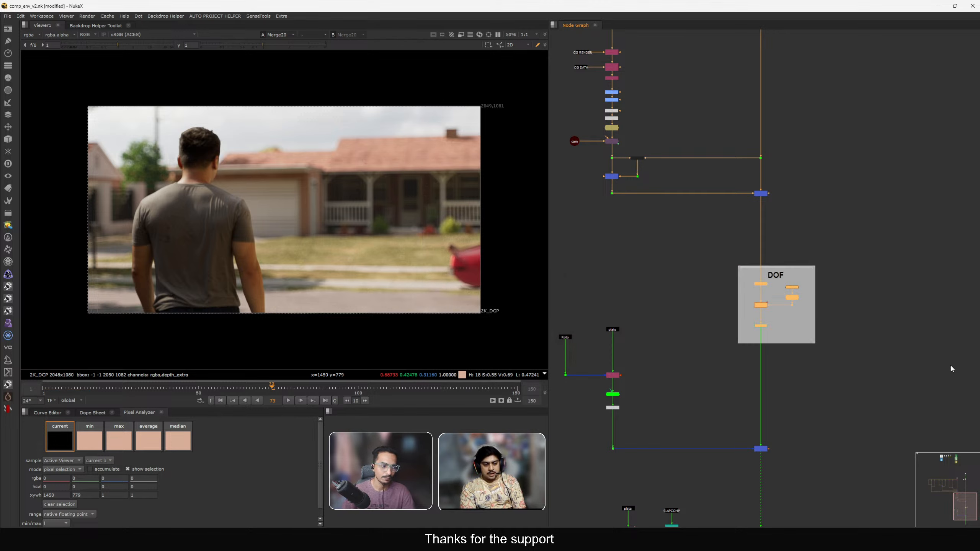
# Frame the whole node graph and navigate back to the sky projection branch.
pyautogui.press('f')
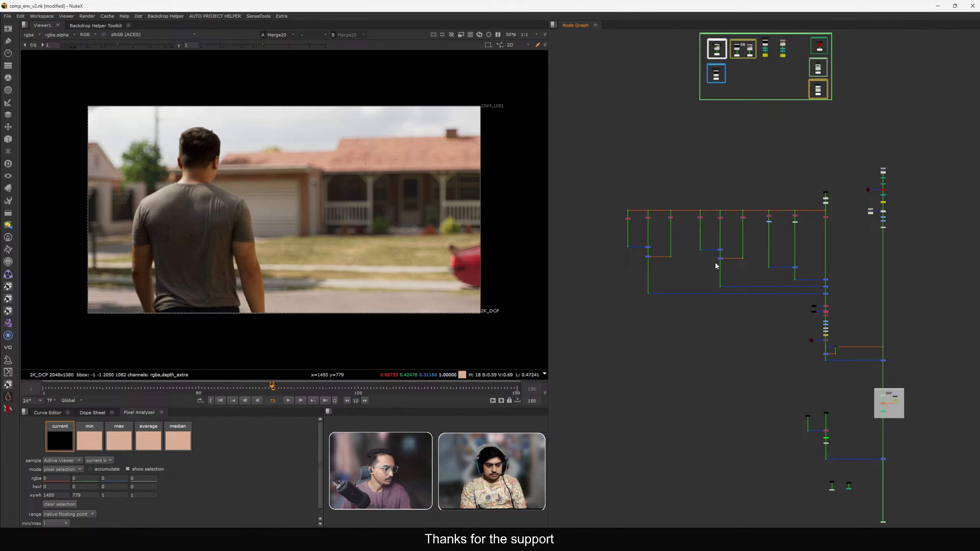
pyautogui.moveTo(758, 324); pyautogui.dragTo(721, 324, button='middle')
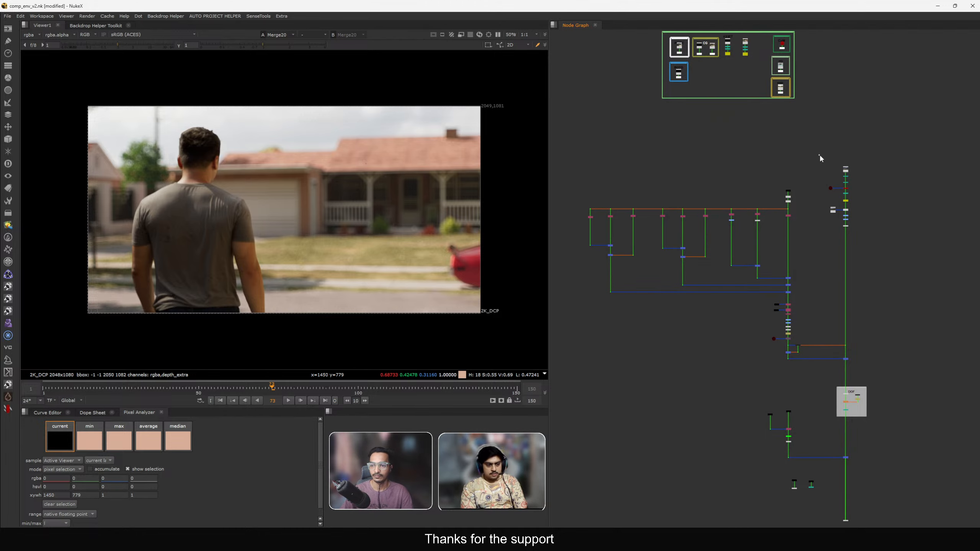
pyautogui.moveTo(819, 156); pyautogui.dragTo(832, 226)
pyautogui.scroll(4, 835, 209)
pyautogui.scroll(-3, 832, 216)
pyautogui.scroll(-1, 832, 216)
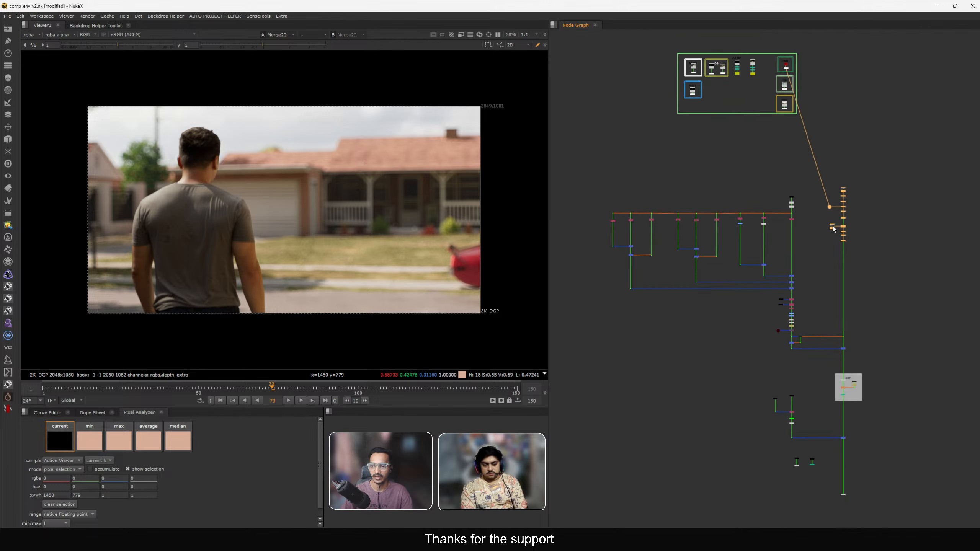
pyautogui.scroll(4, 833, 224)
pyautogui.moveTo(830, 193); pyautogui.dragTo(828, 195)
pyautogui.moveTo(786, 124); pyautogui.dragTo(923, 316)
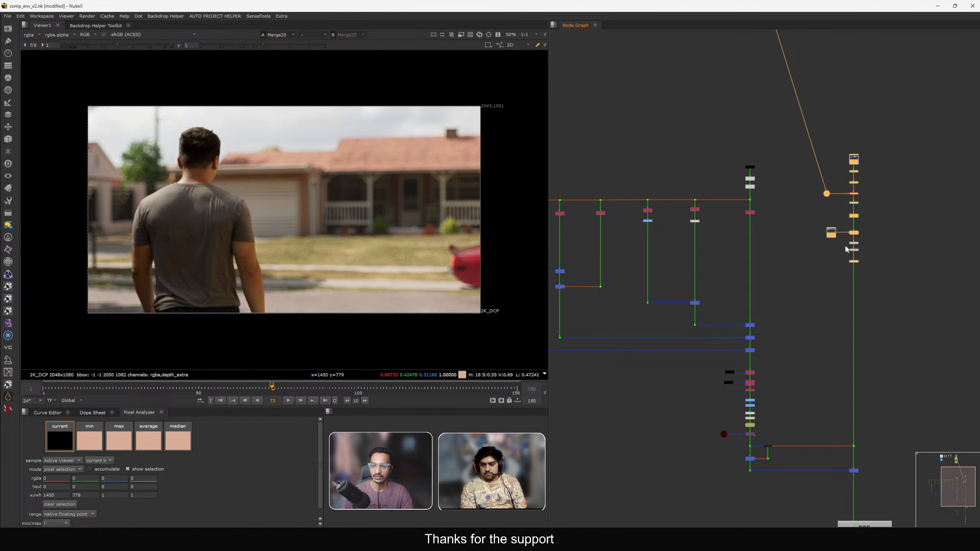
pyautogui.moveTo(835, 237); pyautogui.dragTo(836, 231)
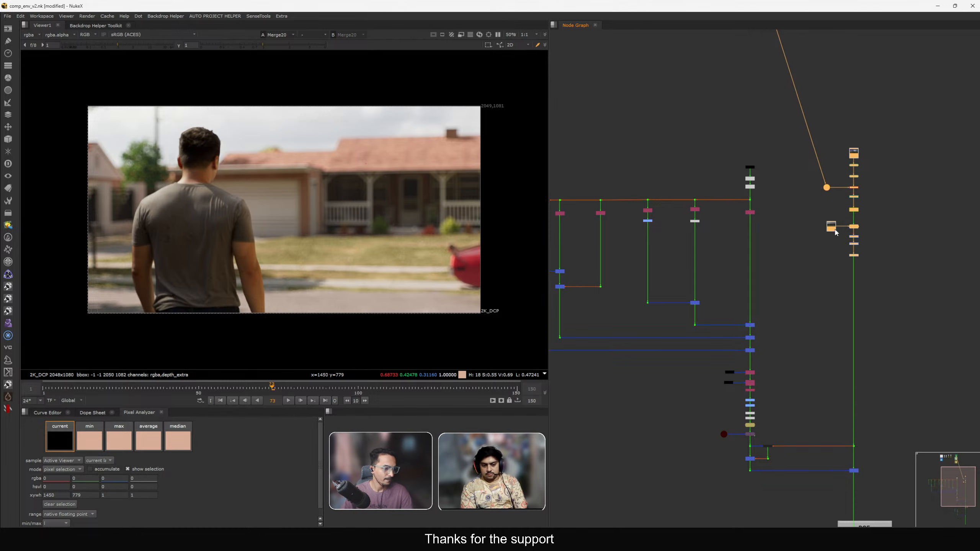
pyautogui.click(802, 237)
pyautogui.scroll(-2, 803, 247)
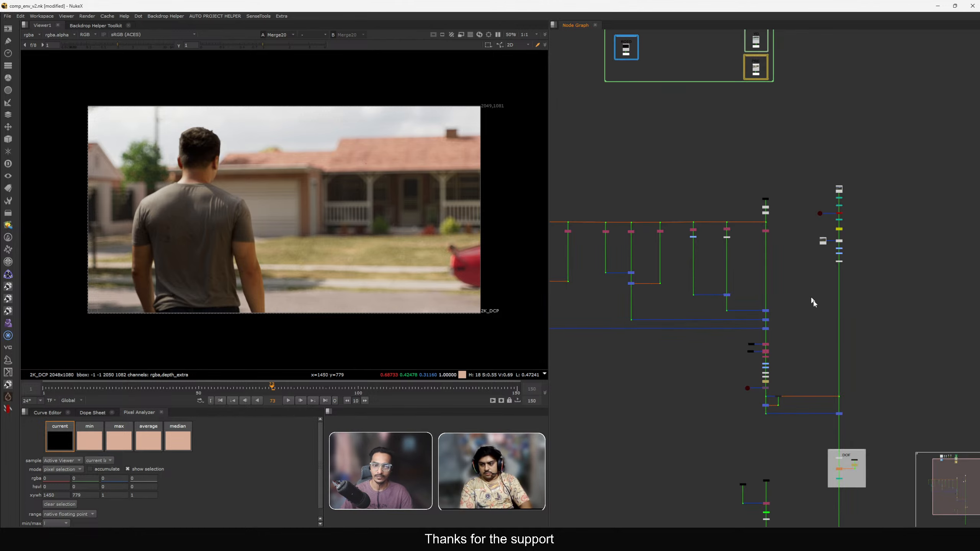
pyautogui.moveTo(813, 299); pyautogui.dragTo(747, 328, button='middle')
pyautogui.scroll(8, 759, 274)
pyautogui.moveTo(750, 204); pyautogui.dragTo(880, 237)
# View Write4, Read12 and Read11 in turn to compare the sky render with its source images.
pyautogui.press('1')
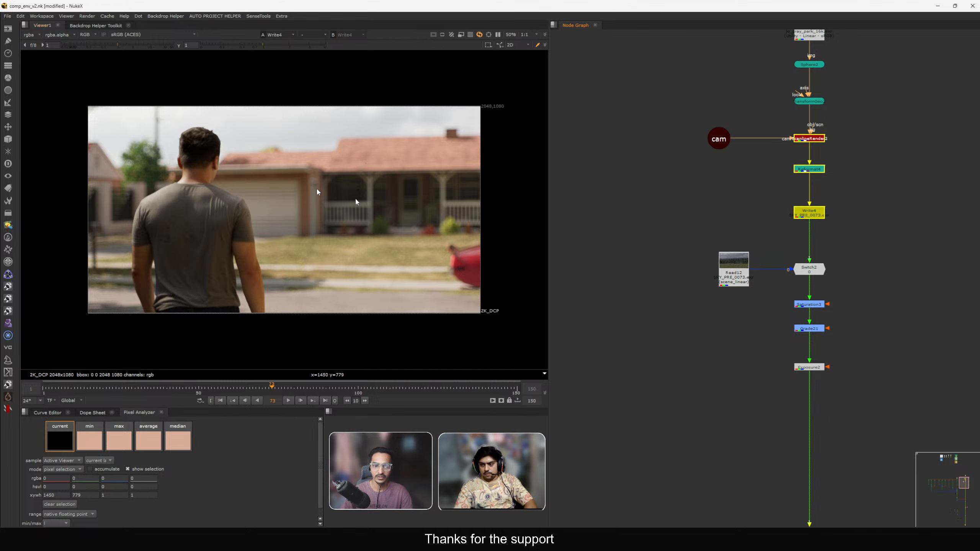
pyautogui.click(727, 270)
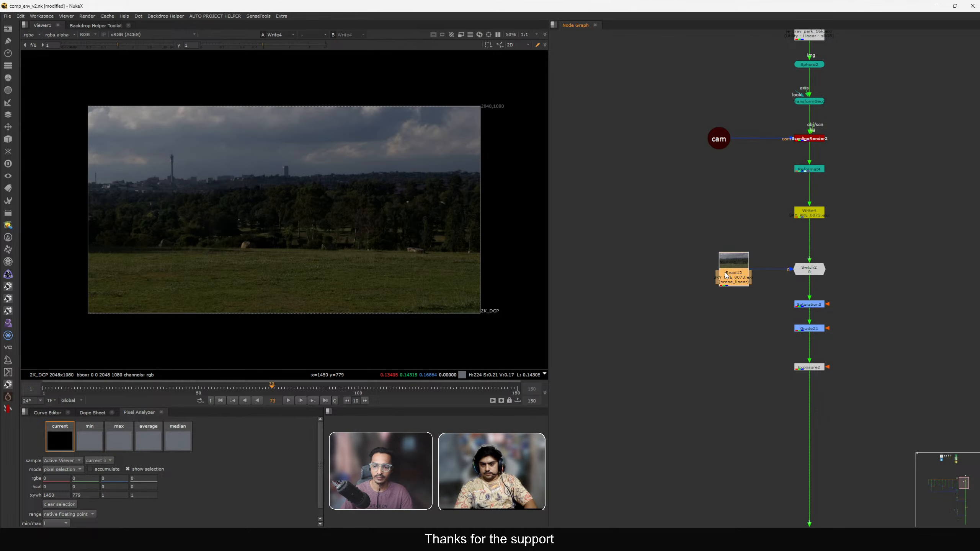
pyautogui.press('1')
pyautogui.scroll(-3, 736, 199)
pyautogui.moveTo(737, 199); pyautogui.dragTo(736, 246, button='middle')
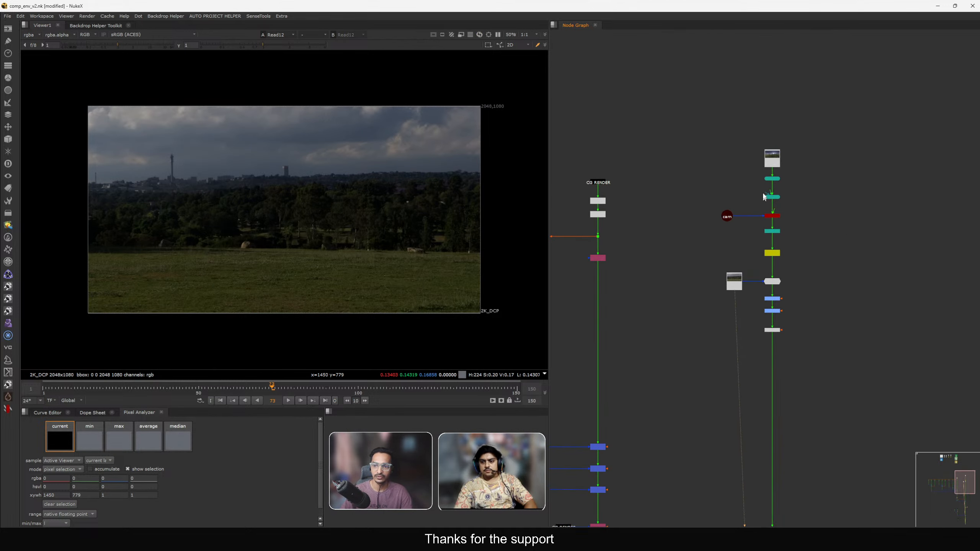
pyautogui.scroll(3, 771, 154)
pyautogui.click(773, 158)
pyautogui.press('1')
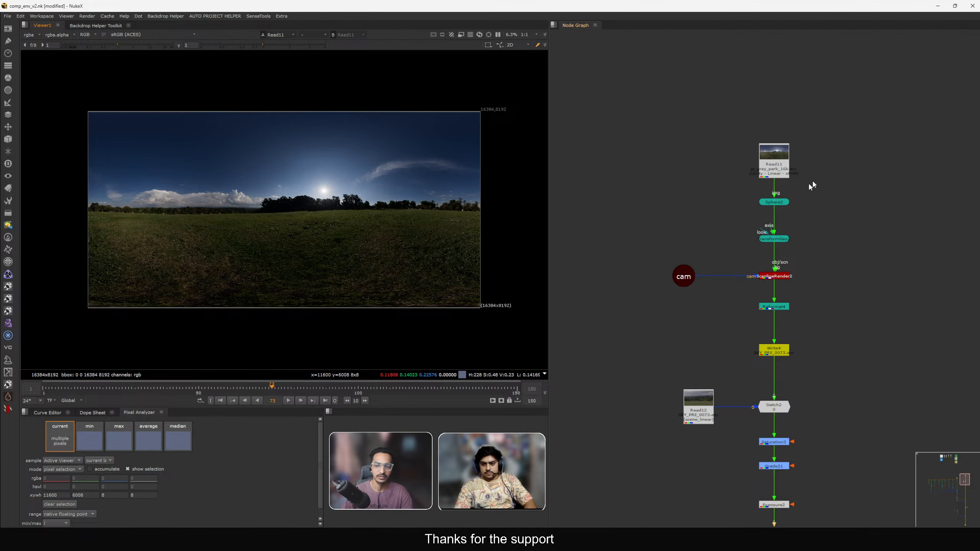
# Switch the viewer back to the Read12 sky plate.
pyautogui.scroll(3, 822, 170)
pyautogui.scroll(-3, 768, 164)
pyautogui.click(721, 224)
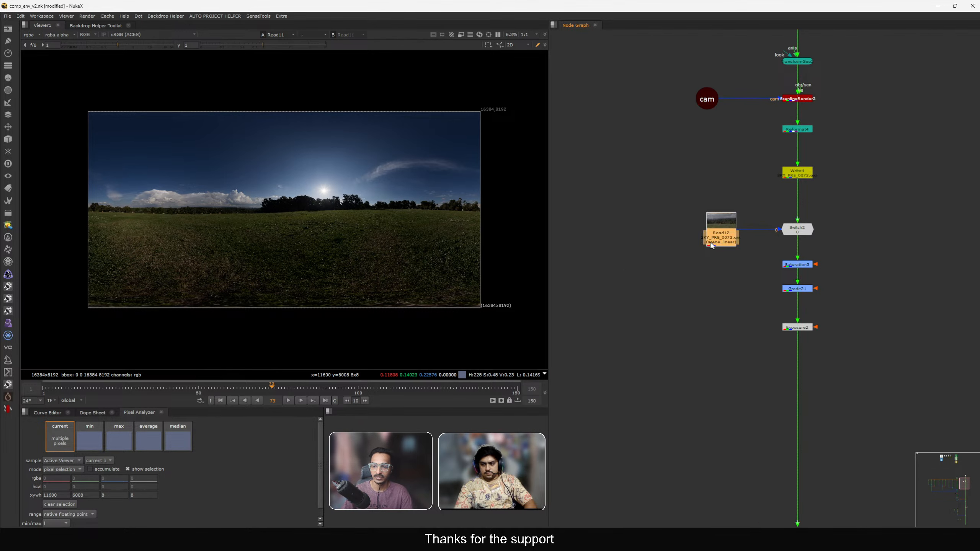
pyautogui.press('1')
# View Exposure2's output and disable the Saturation3 and Grade21 nodes below Switch2.
pyautogui.scroll(3, 761, 226)
pyautogui.moveTo(814, 208); pyautogui.dragTo(815, 213)
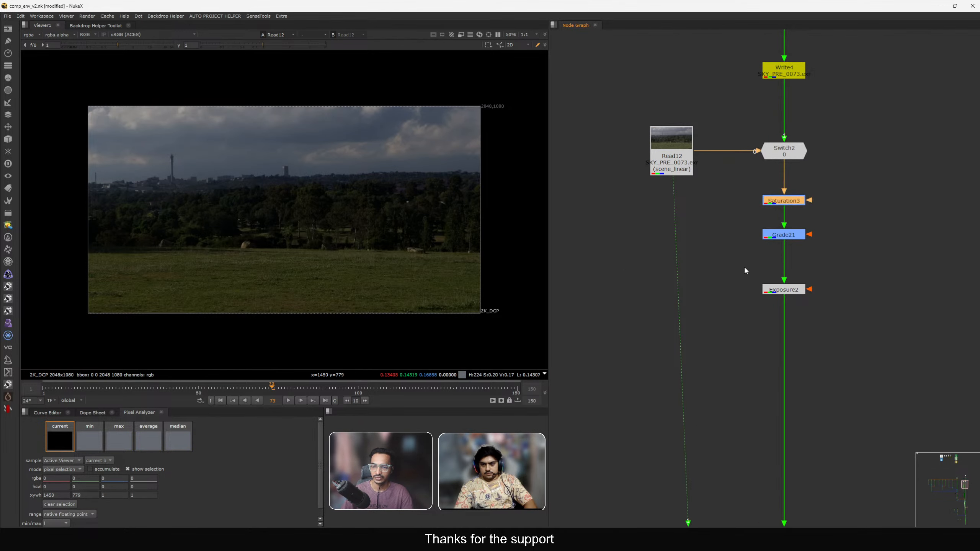
pyautogui.moveTo(723, 264); pyautogui.dragTo(836, 312)
pyautogui.press('1')
pyautogui.moveTo(723, 180); pyautogui.dragTo(841, 262)
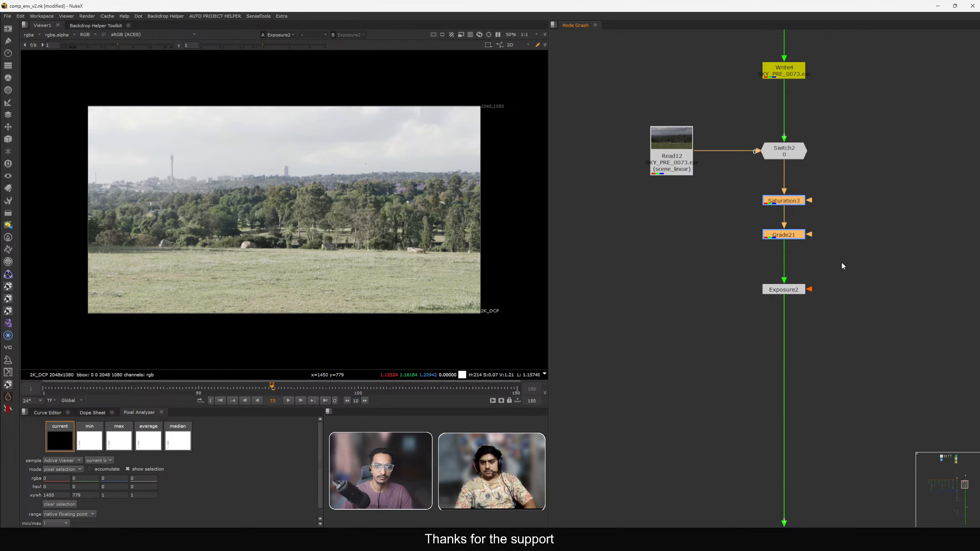
pyautogui.press('d')
# Zoom into the viewer to inspect the ungraded sky plate.
pyautogui.scroll(2, 330, 150)
pyautogui.moveTo(330, 150); pyautogui.dragTo(272, 170, button='middle')
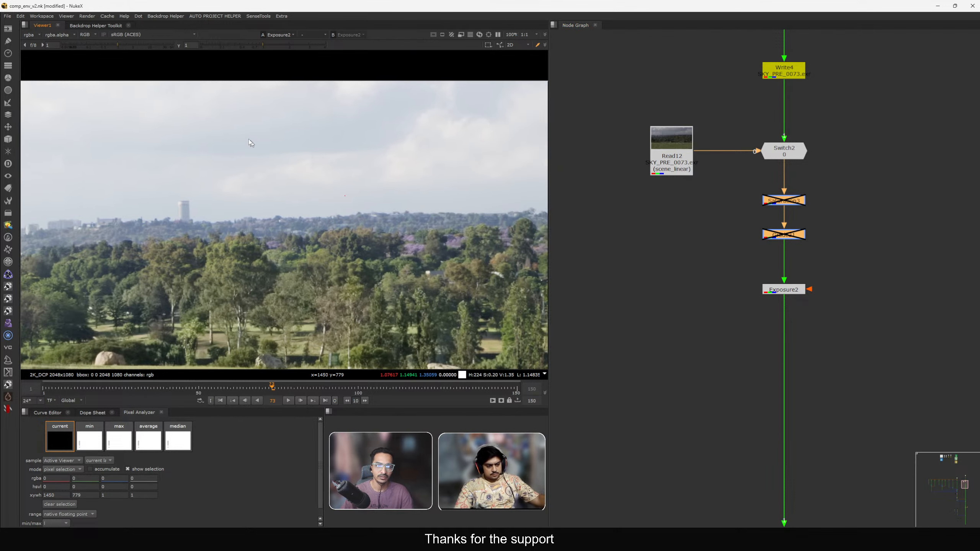
pyautogui.moveTo(211, 98); pyautogui.dragTo(361, 185)
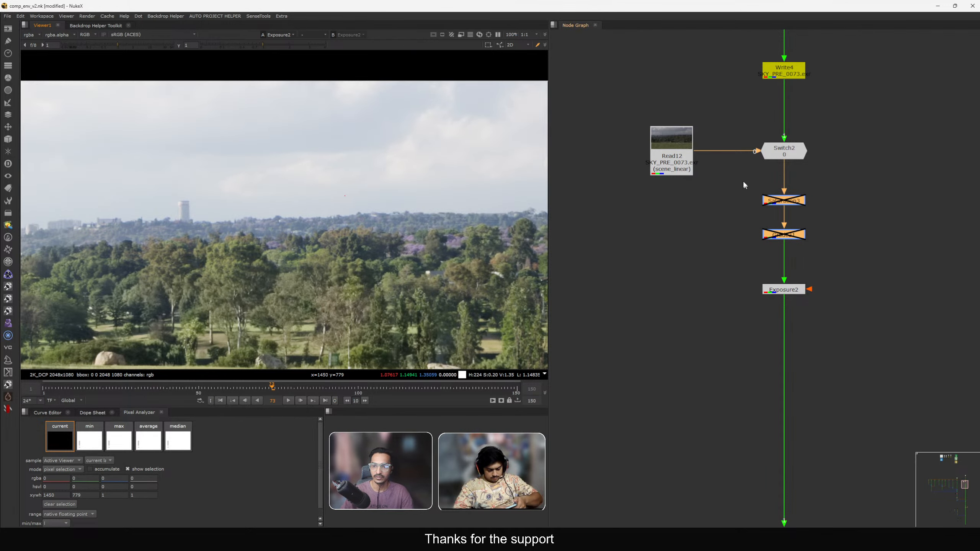
# Re-enable the Saturation3 node.
pyautogui.moveTo(742, 182); pyautogui.dragTo(854, 250)
pyautogui.scroll(3, 780, 197)
pyautogui.click(793, 201)
pyautogui.press('d')
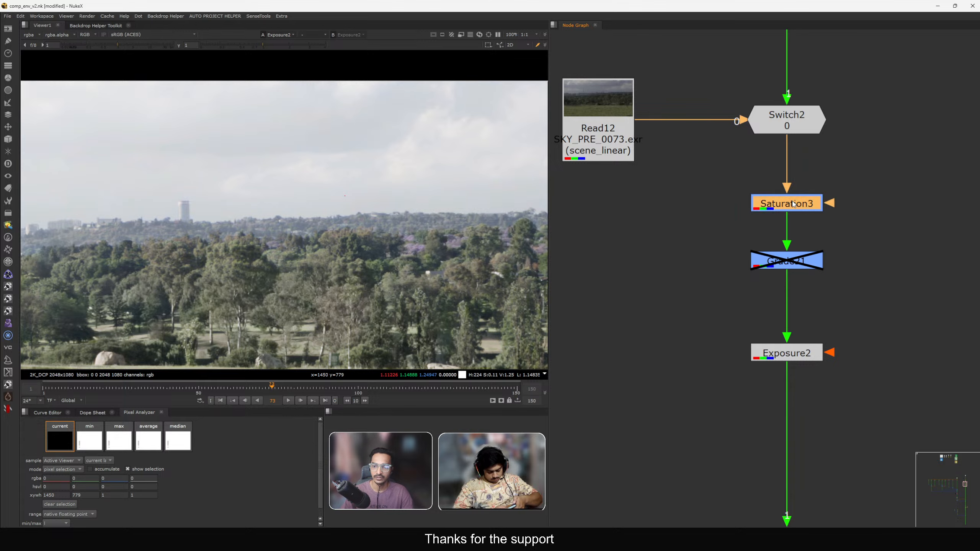
pyautogui.press('Return')
# Re-enable the Grade21 node and open its properties.
pyautogui.click(714, 237)
pyautogui.click(779, 263)
pyautogui.press('d')
pyautogui.press('Return')
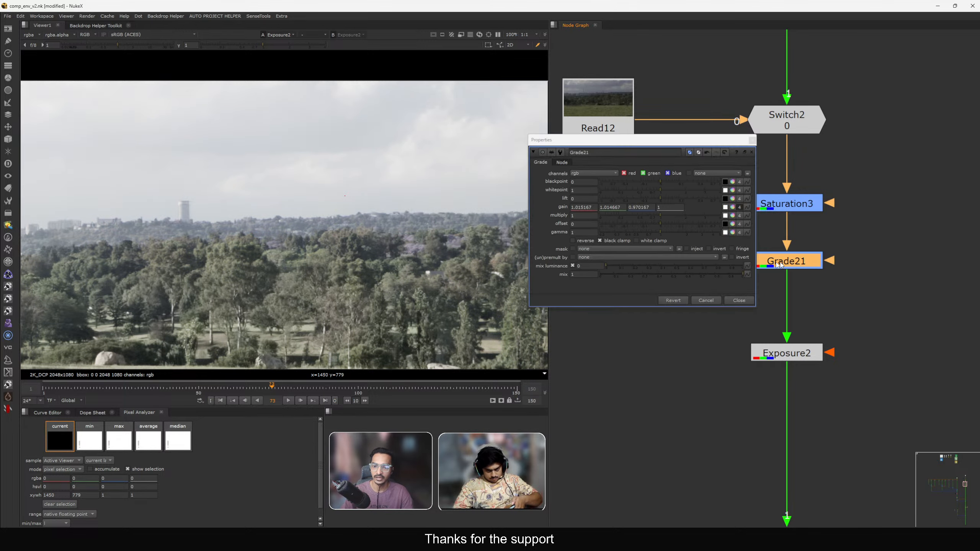
# Open the color picker for Grade21's gain, enlarge its window to inspect the values, and close it.
pyautogui.click(733, 209)
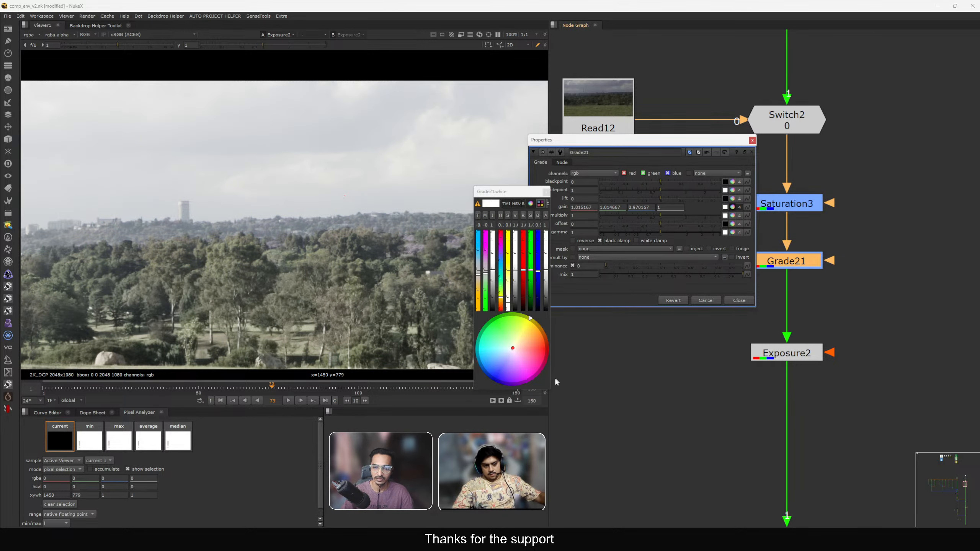
pyautogui.moveTo(549, 380); pyautogui.dragTo(824, 351)
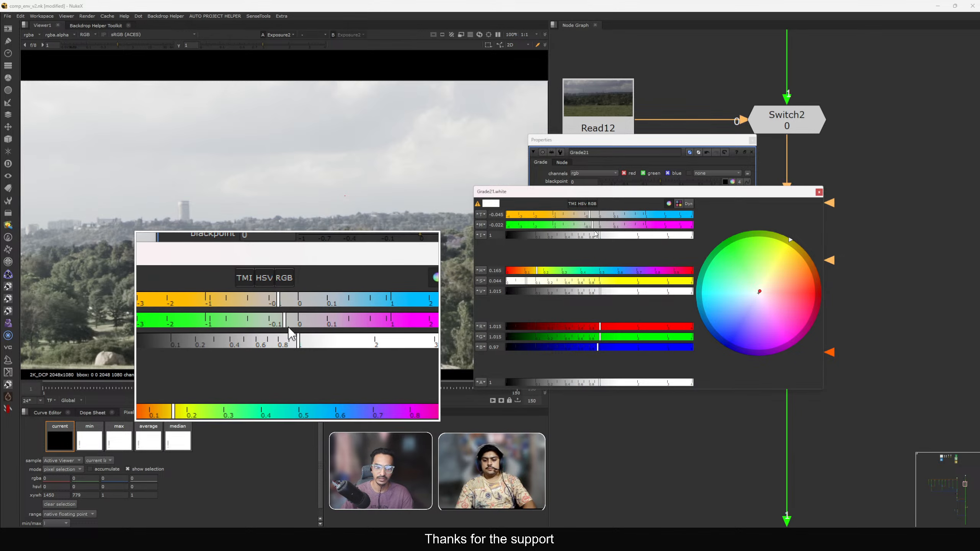
pyautogui.click(819, 193)
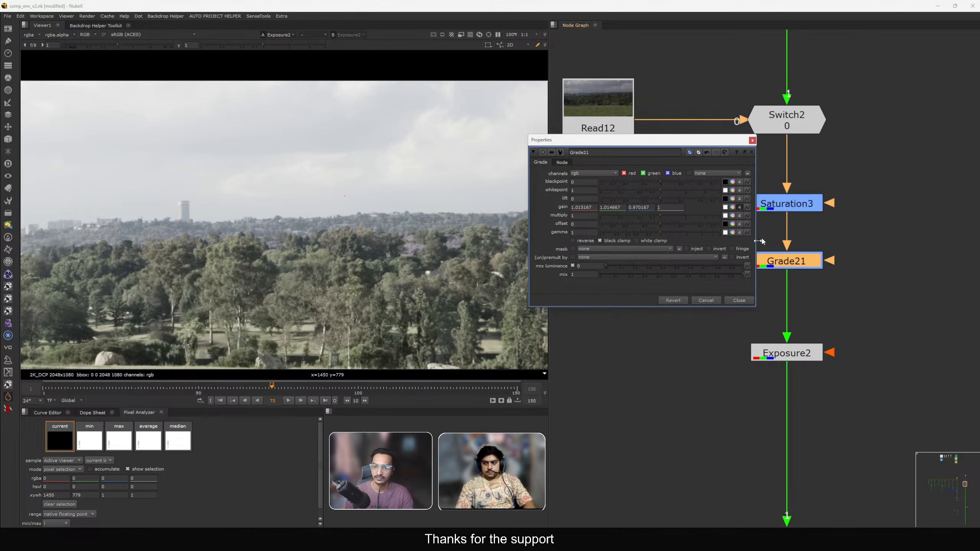
# Close the Grade21 properties and zoom the viewer out to see the whole sky plate.
pyautogui.click(738, 300)
pyautogui.click(736, 306)
pyautogui.press('-')
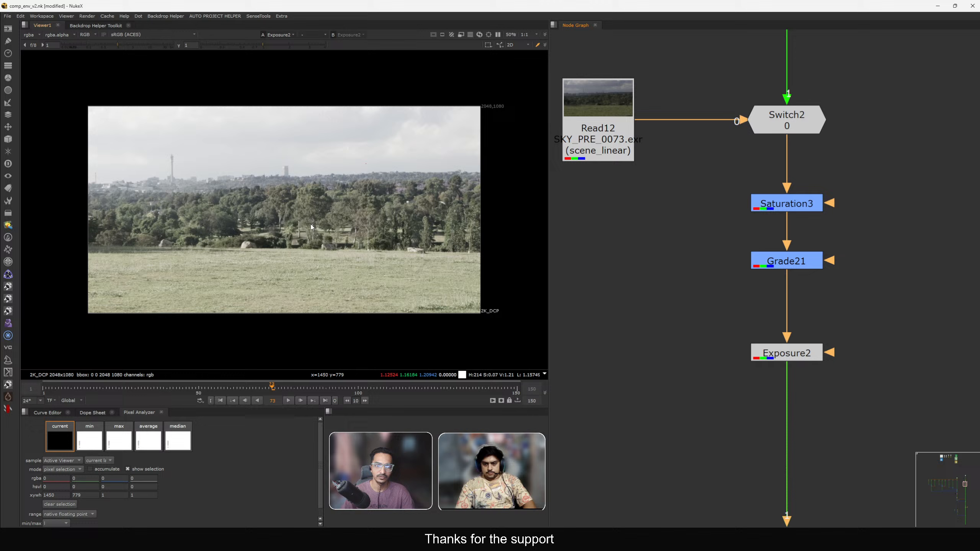
# Open Exposure2's properties to check its red, green and blue stop values, then close them.
pyautogui.press('d')
pyautogui.press('d')
pyautogui.doubleClick(779, 353)
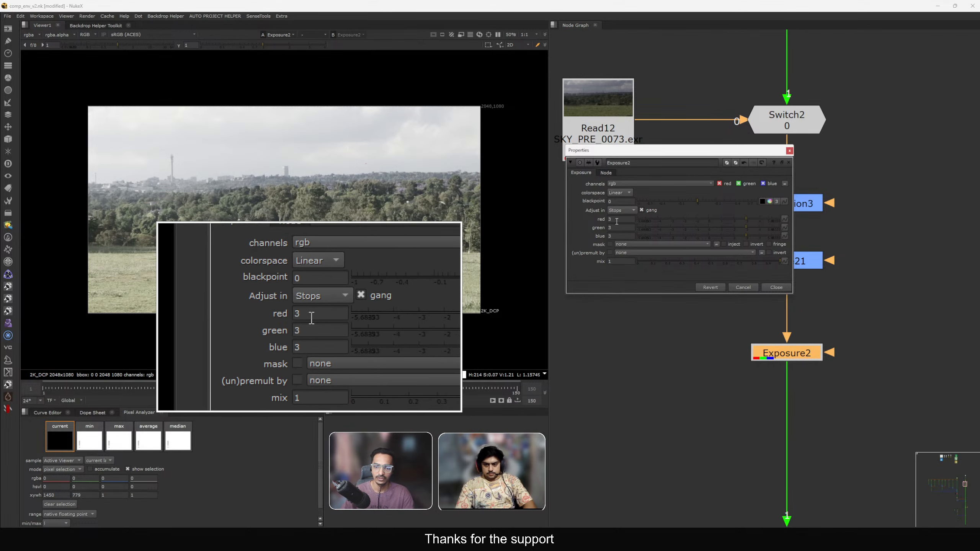
pyautogui.moveTo(617, 222); pyautogui.dragTo(590, 223)
pyautogui.click(778, 288)
# Move over to the CG house comp and show the Merge19 node in the viewer.
pyautogui.scroll(-3, 767, 269)
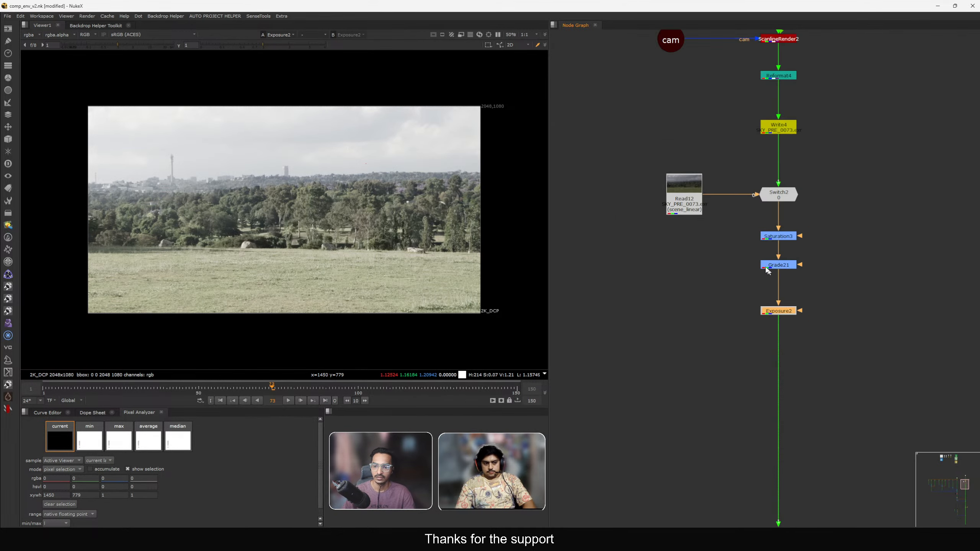
pyautogui.scroll(-5, 766, 270)
pyautogui.moveTo(747, 336); pyautogui.dragTo(769, 201, button='middle')
pyautogui.moveTo(768, 401); pyautogui.dragTo(789, 273, button='middle')
pyautogui.scroll(3, 785, 283)
pyautogui.click(823, 284)
pyautogui.press('1')
pyautogui.click(910, 314)
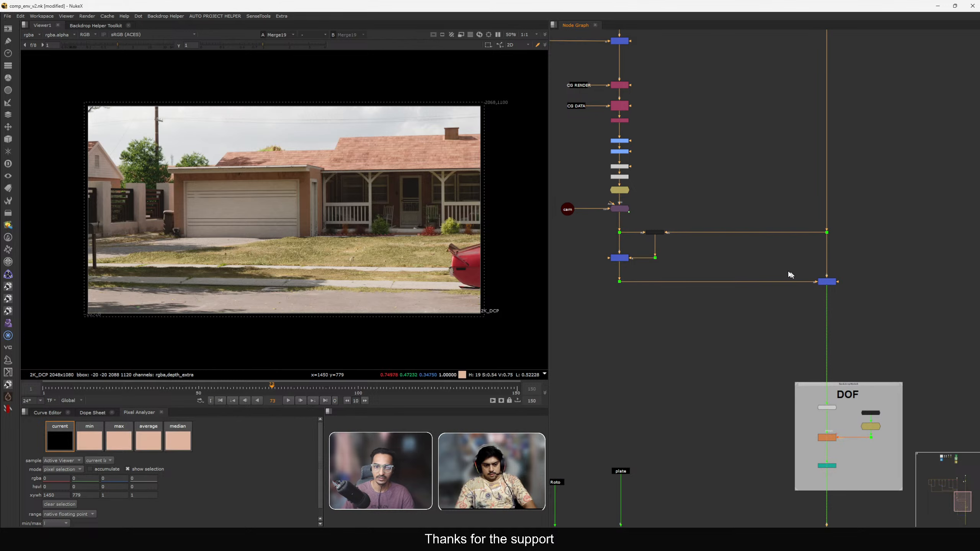
# View the lightwrap branch in the viewer and inspect the bm_Lightwrap1 node's properties.
pyautogui.scroll(3, 597, 233)
pyautogui.moveTo(696, 267); pyautogui.dragTo(738, 294)
pyautogui.press('1')
pyautogui.scroll(2, 742, 257)
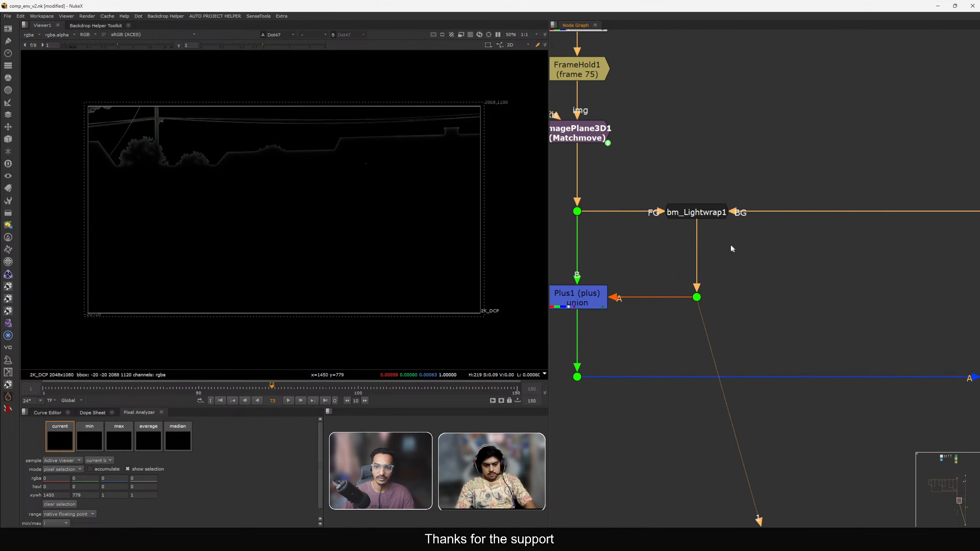
pyautogui.click(698, 215)
pyautogui.scroll(4, 699, 213)
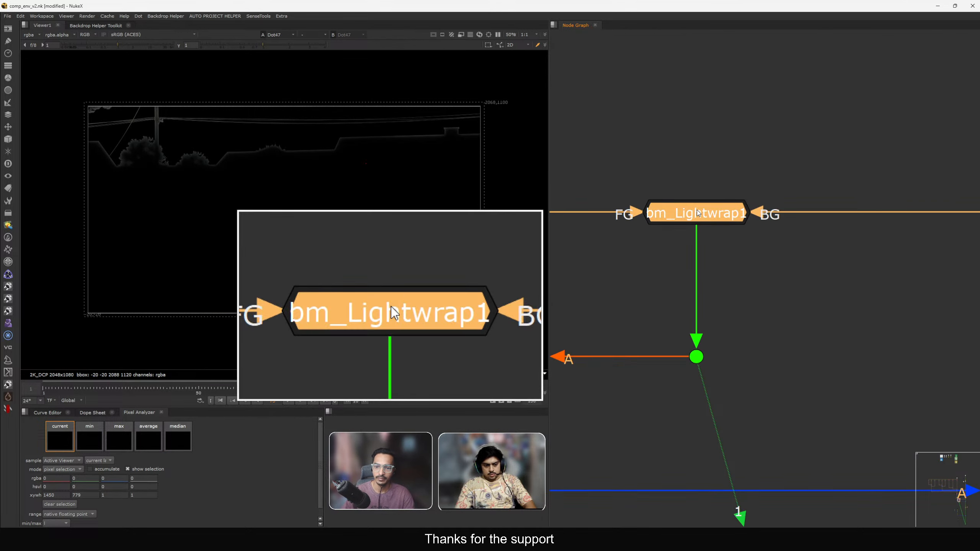
pyautogui.doubleClick(701, 218)
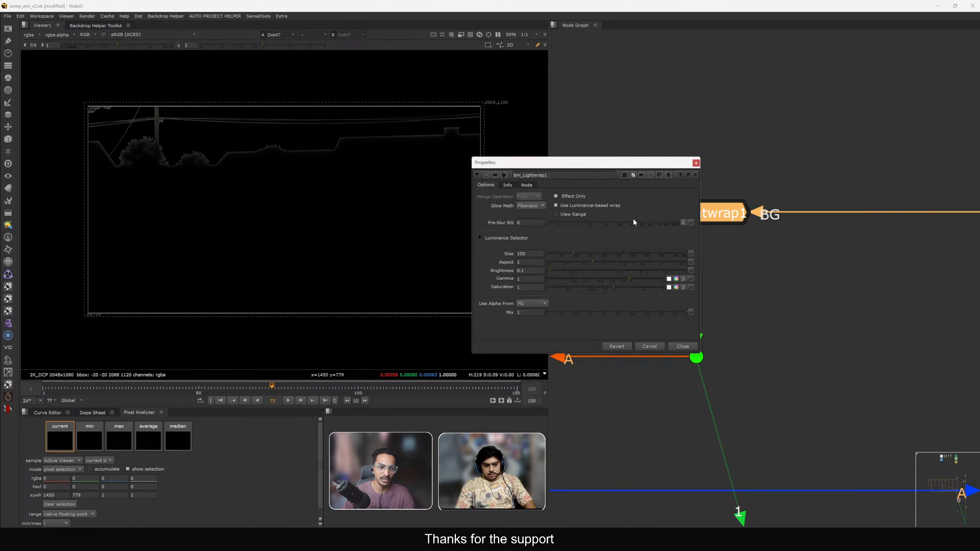
pyautogui.moveTo(627, 169); pyautogui.dragTo(665, 121)
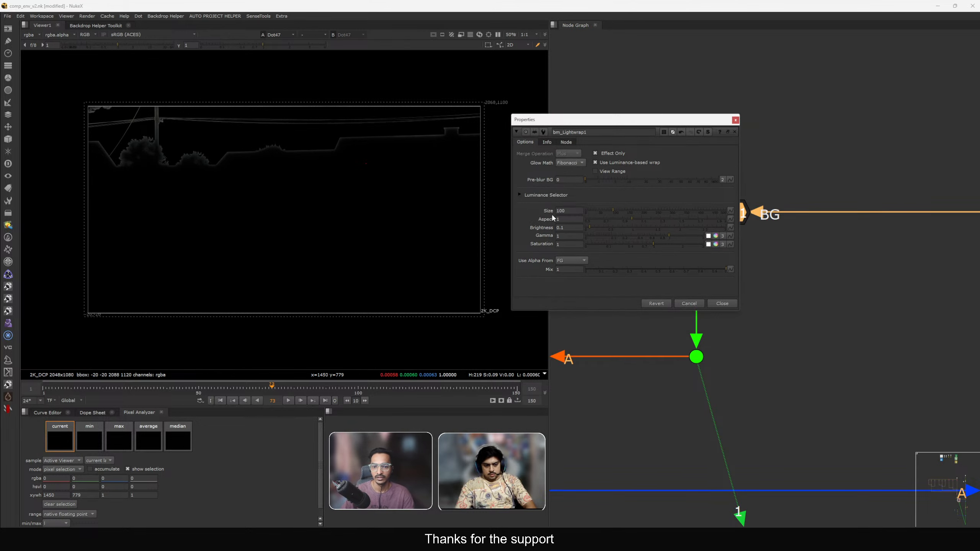
pyautogui.moveTo(566, 211); pyautogui.dragTo(524, 232)
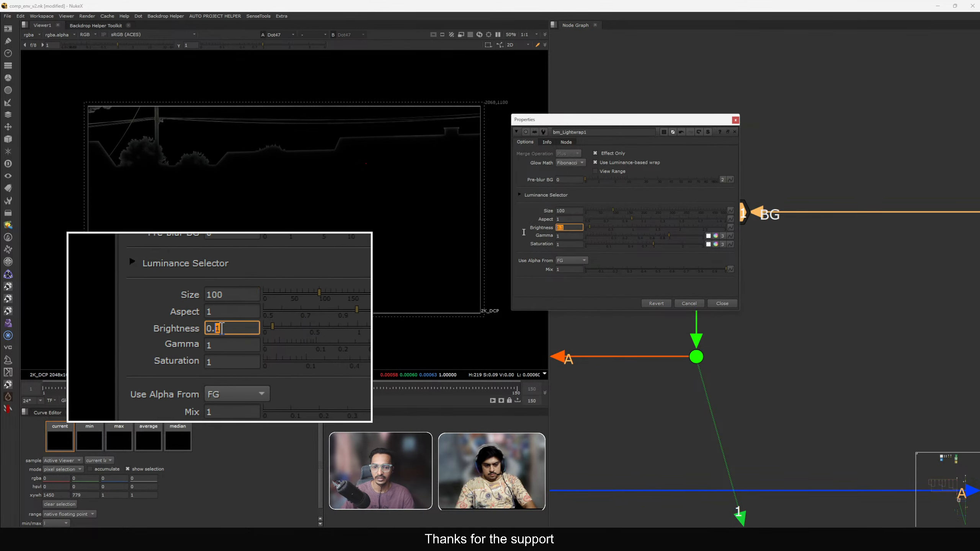
pyautogui.click(728, 304)
# Show the Plus1 merge output of the lightwrap branch in the viewer.
pyautogui.moveTo(737, 309); pyautogui.dragTo(621, 415)
pyautogui.scroll(-6, 719, 301)
pyautogui.scroll(5, 696, 302)
pyautogui.click(612, 333)
pyautogui.press('1')
pyautogui.click(655, 293)
pyautogui.scroll(-4, 656, 292)
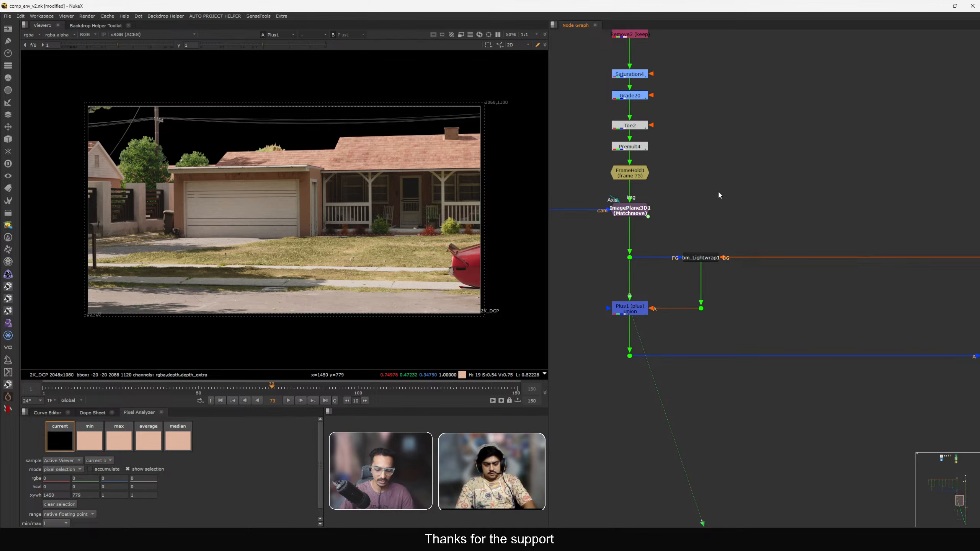
pyautogui.press('f')
pyautogui.moveTo(718, 181); pyautogui.dragTo(711, 192, button='middle')
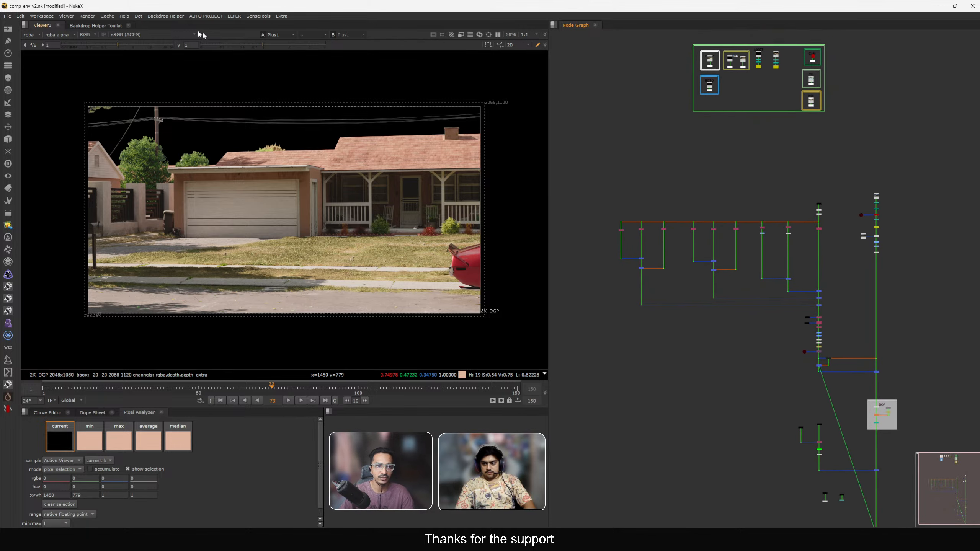
pyautogui.click(138, 16)
pyautogui.moveTo(145, 26)
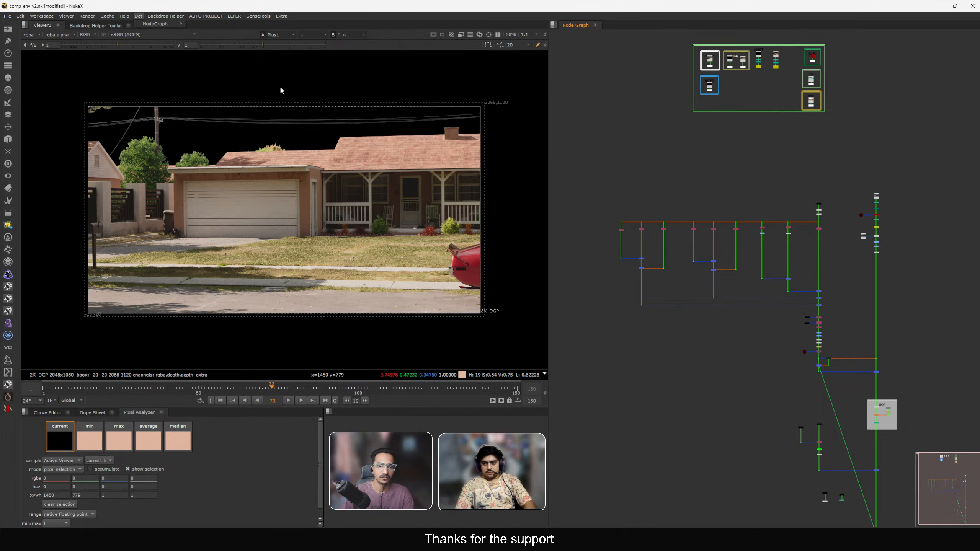
pyautogui.scroll(10, 695, 185)
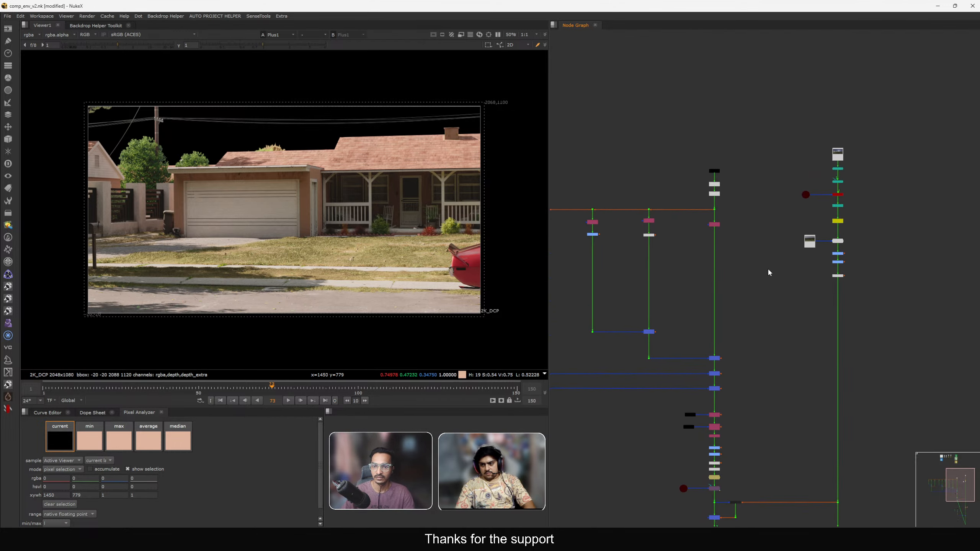
# Add a Merge node fed from the CG render branch, connect it, then delete it.
pyautogui.press('m')
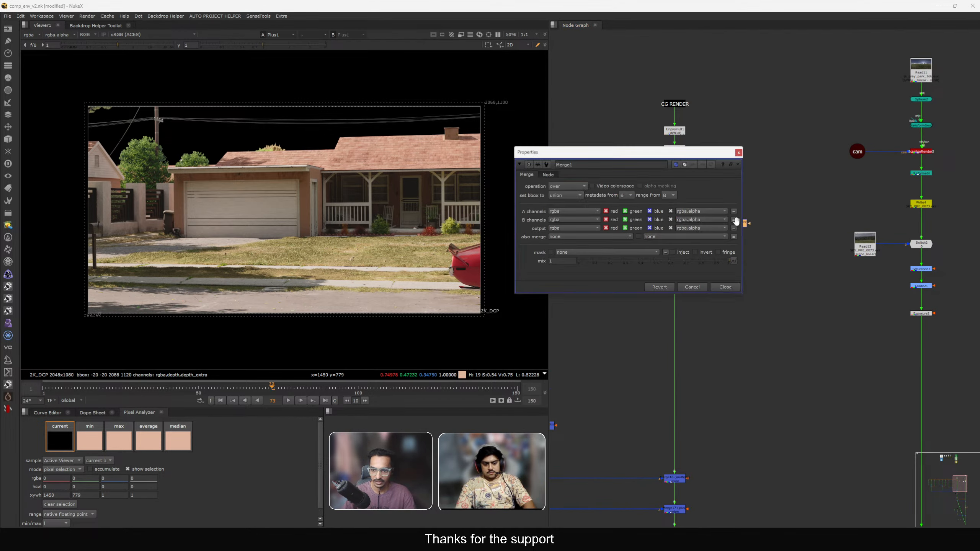
pyautogui.press('Escape')
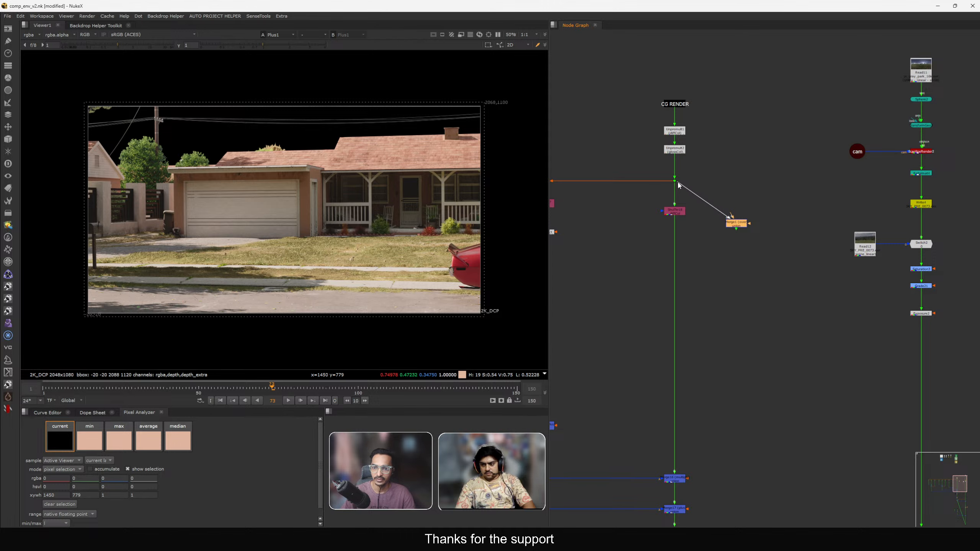
pyautogui.moveTo(727, 227); pyautogui.dragTo(776, 231)
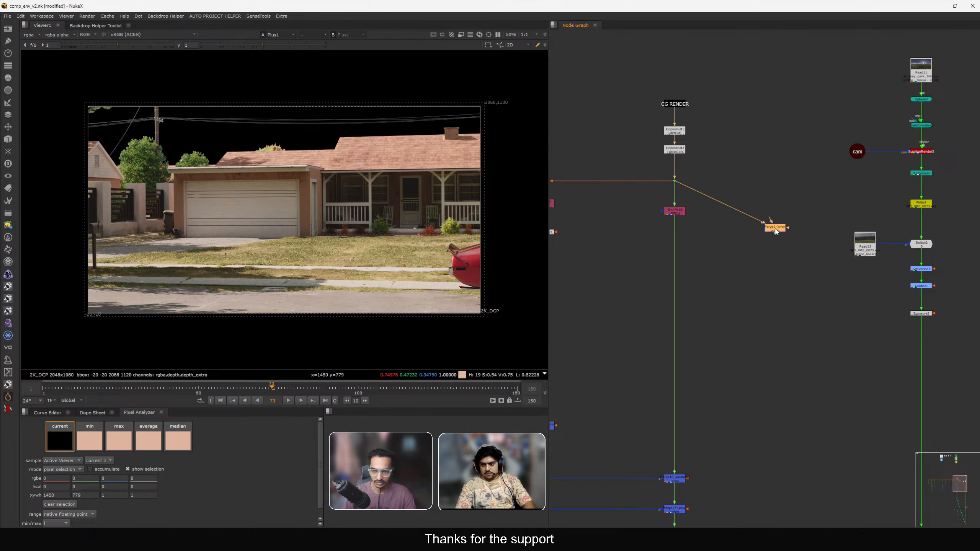
pyautogui.hotkey('alt', '.')
pyautogui.scroll(3, 775, 229)
pyautogui.moveTo(719, 97); pyautogui.dragTo(800, 160)
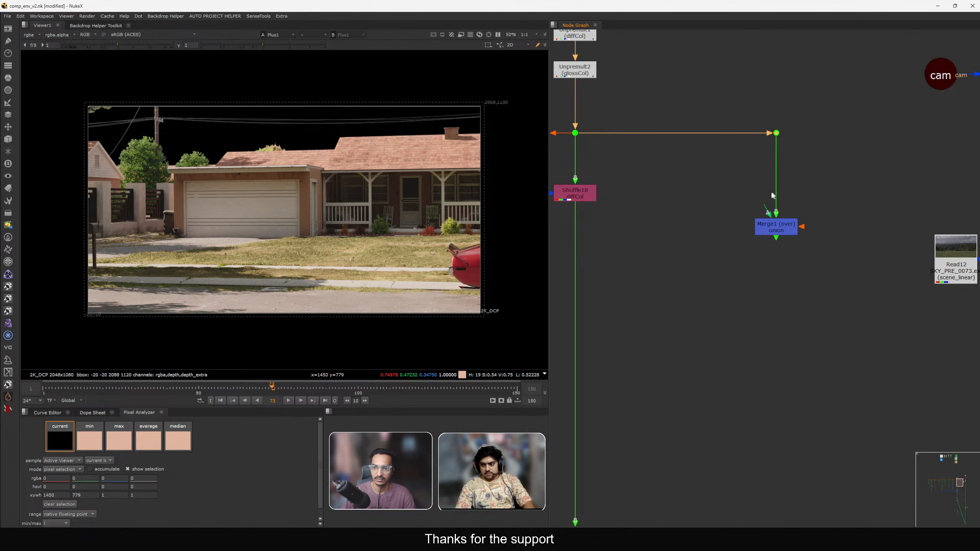
pyautogui.moveTo(746, 197); pyautogui.dragTo(817, 280)
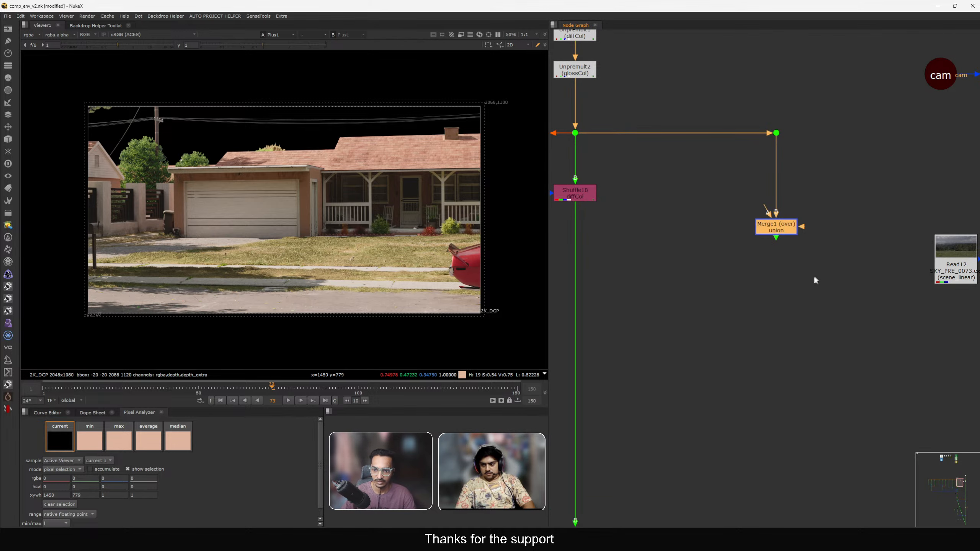
pyautogui.click(761, 257)
pyautogui.scroll(-3, 758, 231)
pyautogui.click(768, 182)
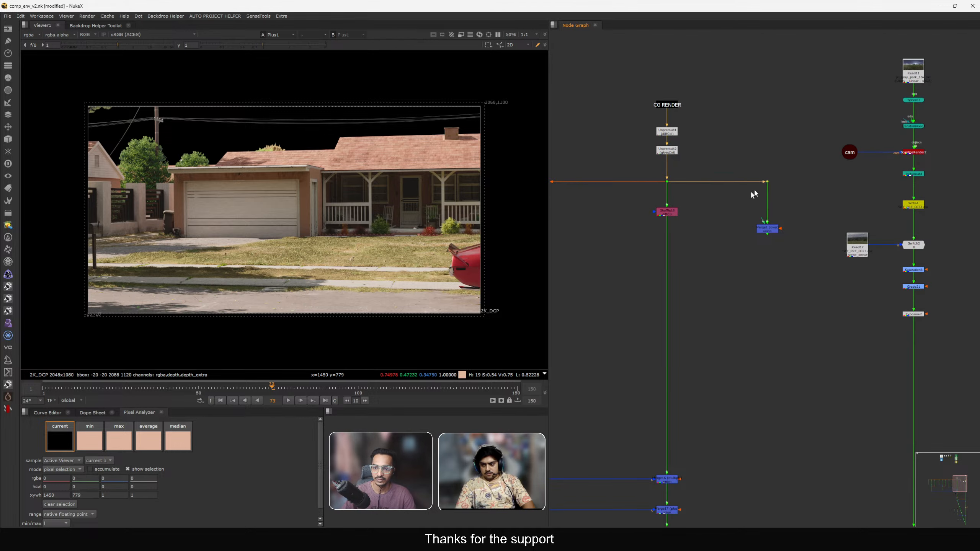
pyautogui.press('Delete')
pyautogui.moveTo(805, 202)
pyautogui.mouseDown()
pyautogui.moveTo(733, 251)
pyautogui.moveTo(809, 210)
pyautogui.mouseUp()
pyautogui.hotkey('ctrl', 'z')
pyautogui.press('Delete')
# Pan through the render-pass merges and show the final comp merge in the viewer.
pyautogui.scroll(-2, 764, 219)
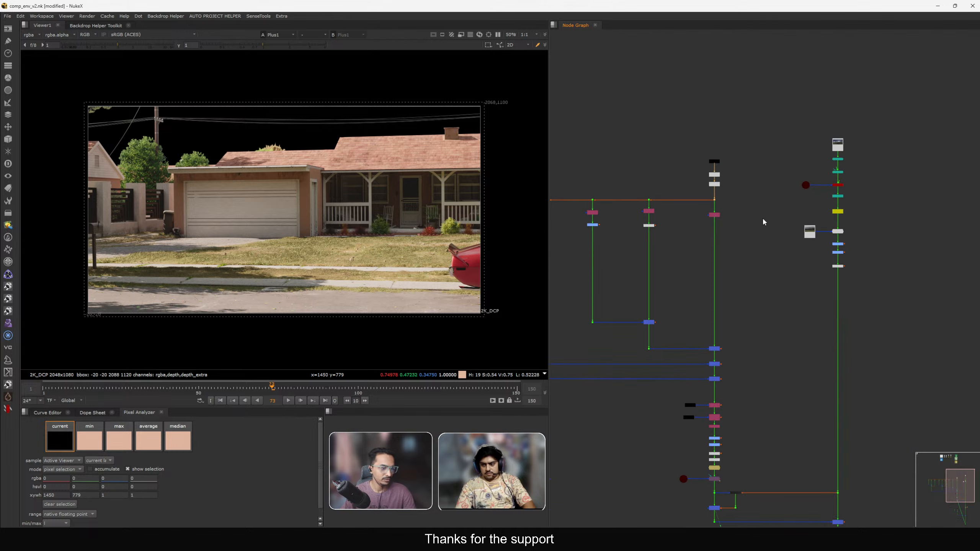
pyautogui.moveTo(784, 331); pyautogui.dragTo(785, 197, button='middle')
pyautogui.scroll(1, 810, 252)
pyautogui.moveTo(809, 251)
pyautogui.mouseDown(button='middle')
pyautogui.moveTo(797, 181)
pyautogui.moveTo(799, 237)
pyautogui.mouseUp(button='middle')
pyautogui.scroll(2, 798, 183)
pyautogui.click(772, 140)
pyautogui.press('1')
pyautogui.scroll(-1, 800, 238)
pyautogui.scroll(1, 704, 189)
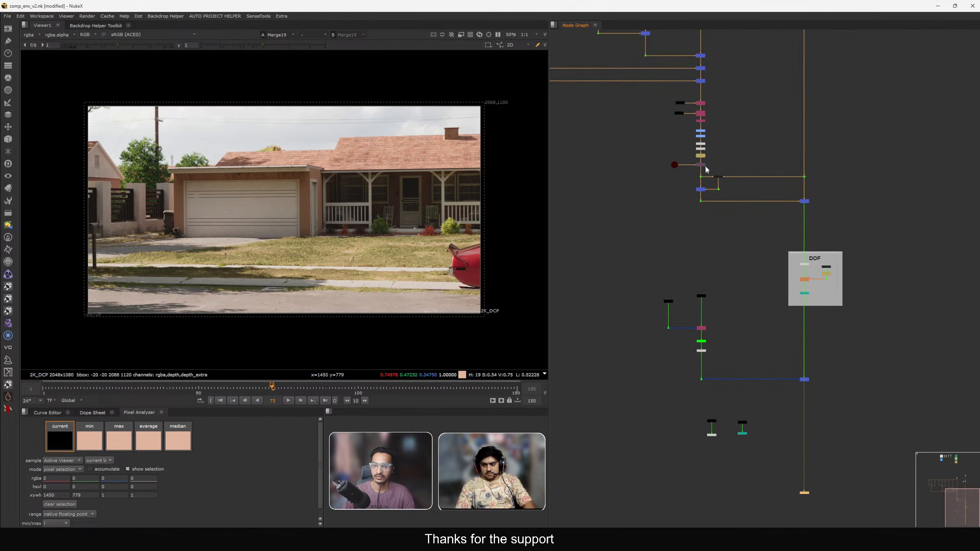
# View the Shuffle17 pass and inspect ColorCorrect1's contrast setting before closing its properties.
pyautogui.moveTo(684, 66); pyautogui.dragTo(695, 144, button='middle')
pyautogui.scroll(-3, 687, 107)
pyautogui.moveTo(670, 92); pyautogui.dragTo(805, 203, button='middle')
pyautogui.scroll(8, 815, 225)
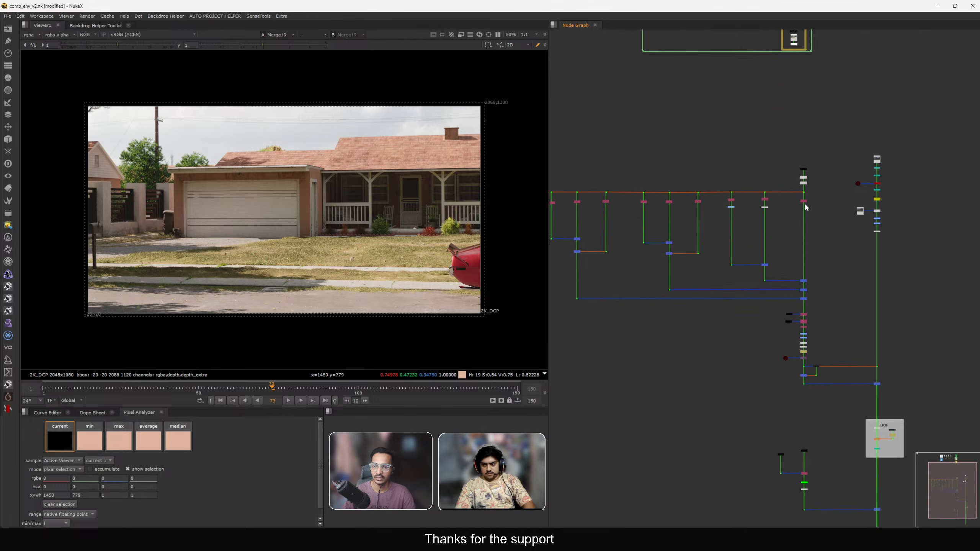
pyautogui.scroll(2, 735, 185)
pyautogui.click(736, 184)
pyautogui.press('1')
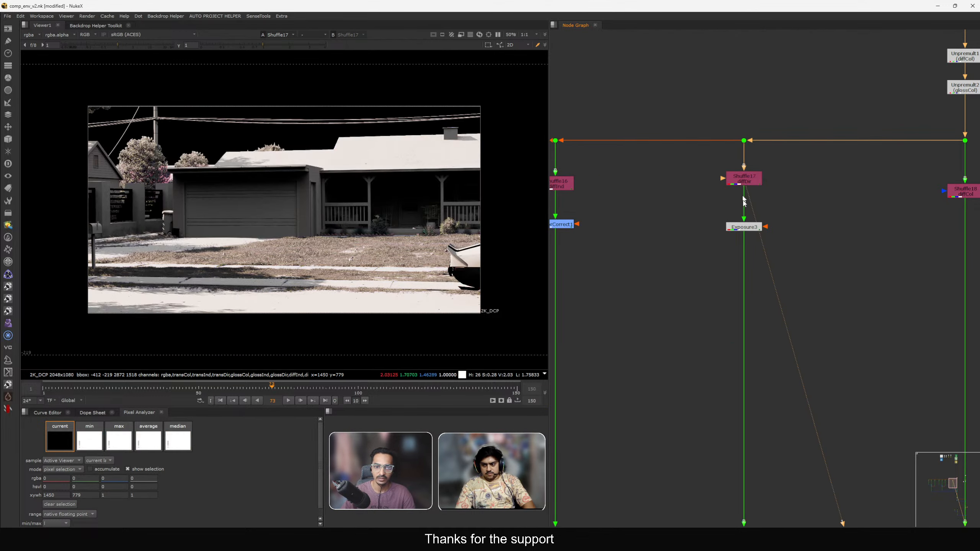
pyautogui.press('1')
pyautogui.scroll(-3, 746, 232)
pyautogui.scroll(5, 672, 232)
pyautogui.doubleClick(722, 213)
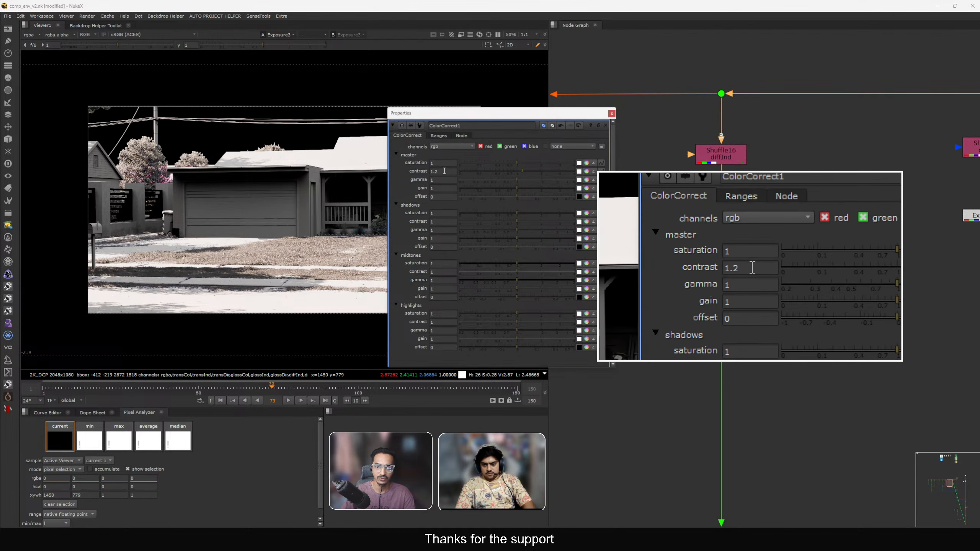
pyautogui.click(446, 173)
pyautogui.click(612, 113)
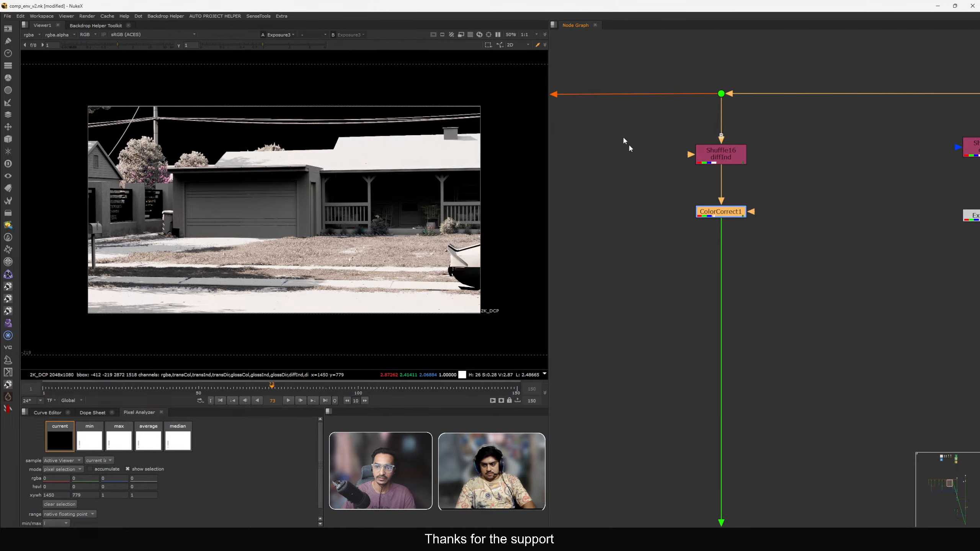
# Show the Merge18 and Remove2 outputs in the viewer.
pyautogui.press('1')
pyautogui.scroll(-3, 805, 259)
pyautogui.scroll(-3, 716, 157)
pyautogui.press('1')
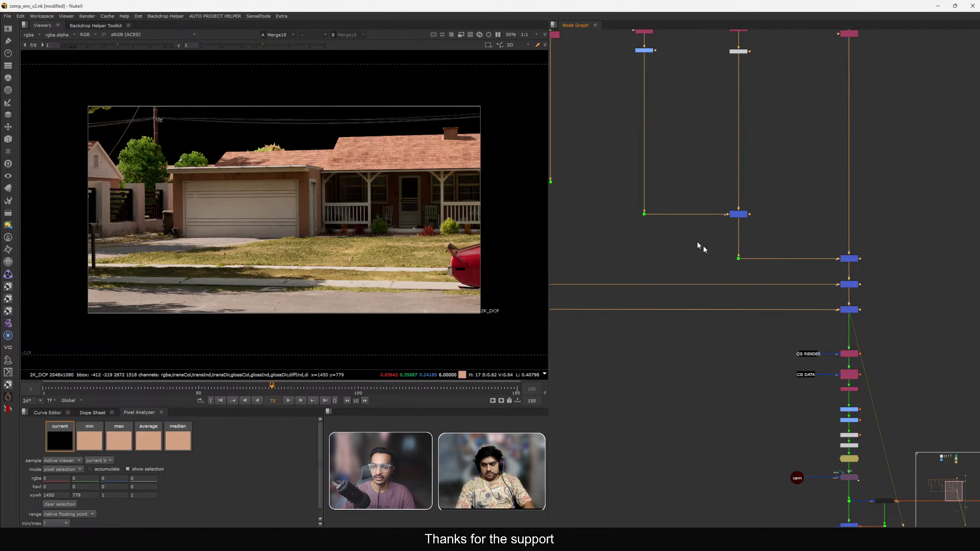
pyautogui.scroll(-3, 700, 245)
pyautogui.moveTo(738, 258); pyautogui.dragTo(714, 241, button='middle')
pyautogui.scroll(5, 713, 217)
pyautogui.press('1')
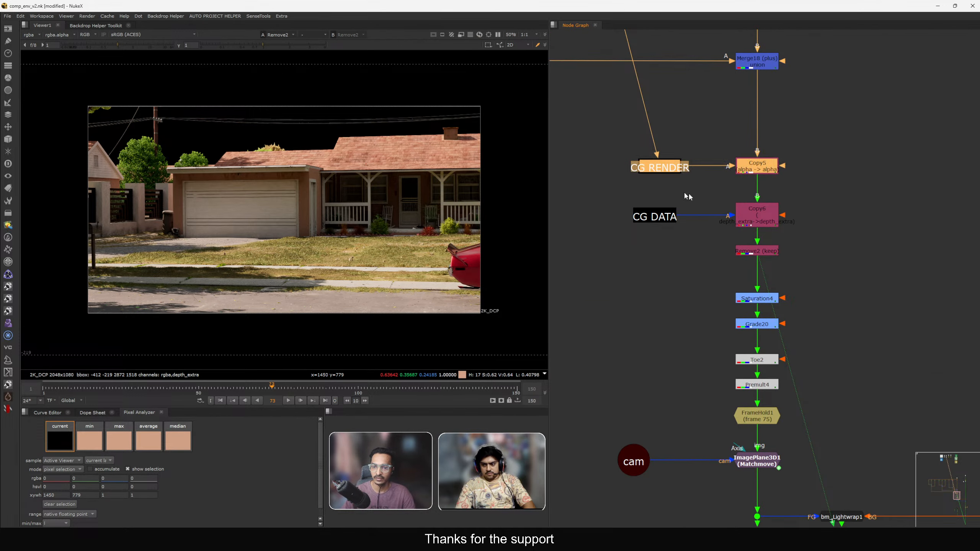
# Nudge the Saturation4 node slightly upward and show it in the viewer.
pyautogui.click(757, 214)
pyautogui.scroll(4, 758, 210)
pyautogui.scroll(-4, 758, 208)
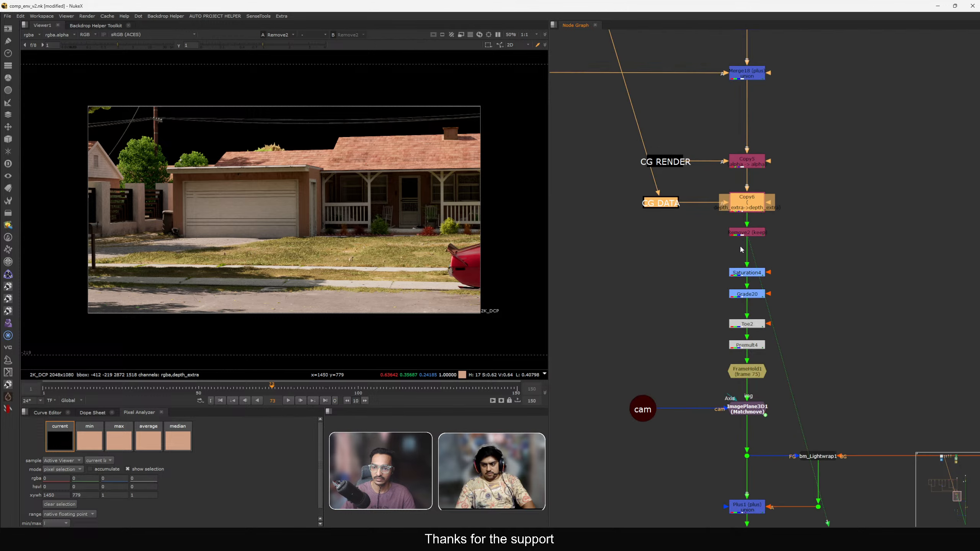
pyautogui.scroll(3, 746, 212)
pyautogui.click(747, 212)
pyautogui.scroll(-3, 734, 213)
pyautogui.scroll(2, 707, 178)
pyautogui.scroll(1, 707, 178)
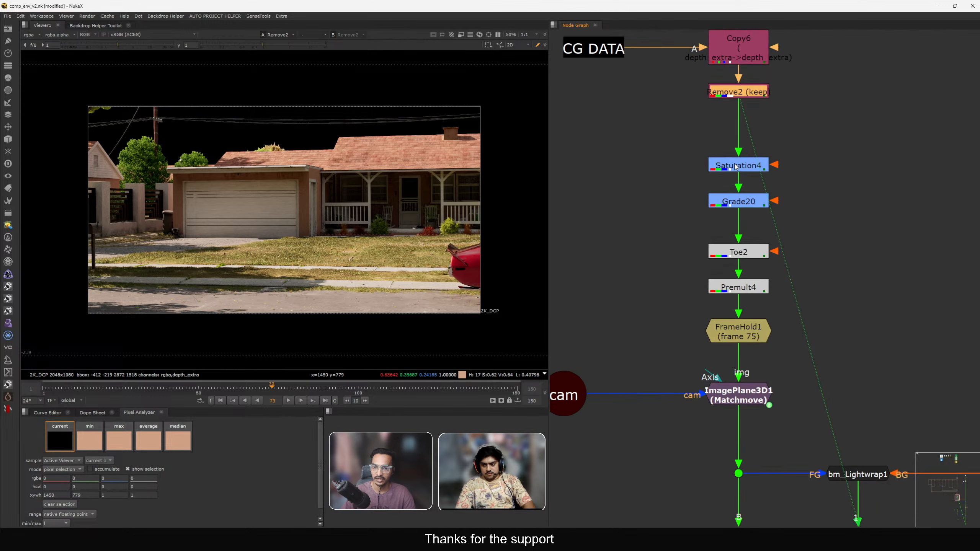
pyautogui.moveTo(737, 162); pyautogui.dragTo(737, 147)
pyautogui.press('1')
pyautogui.scroll(2, 682, 178)
pyautogui.scroll(-3, 681, 178)
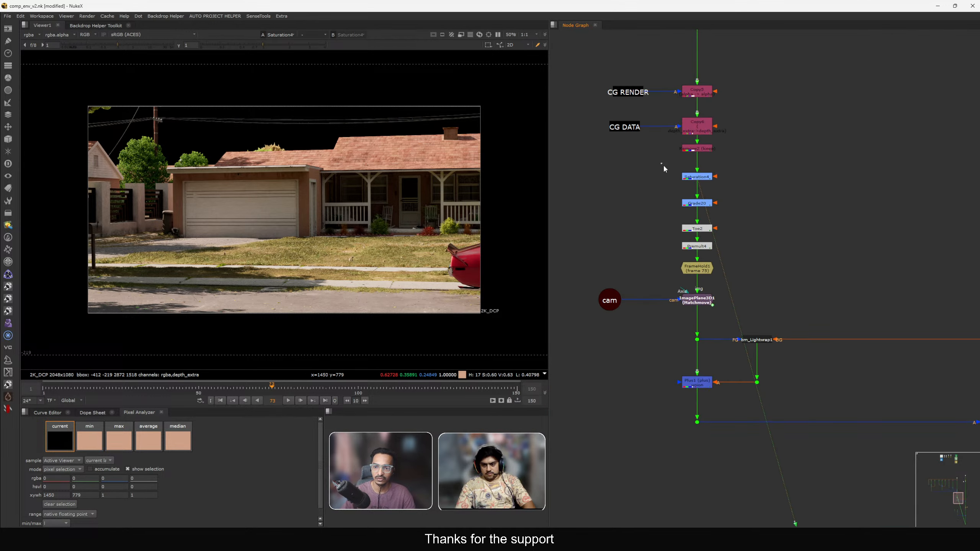
# Open Saturation4's properties to check its saturation value, then close them.
pyautogui.moveTo(661, 164); pyautogui.dragTo(705, 228)
pyautogui.scroll(3, 674, 193)
pyautogui.moveTo(639, 174); pyautogui.dragTo(762, 214)
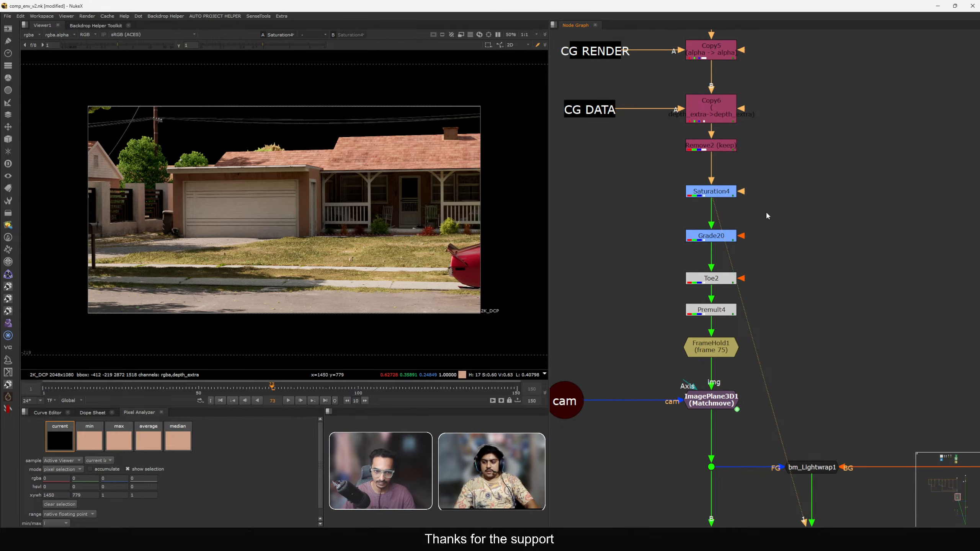
pyautogui.doubleClick(692, 191)
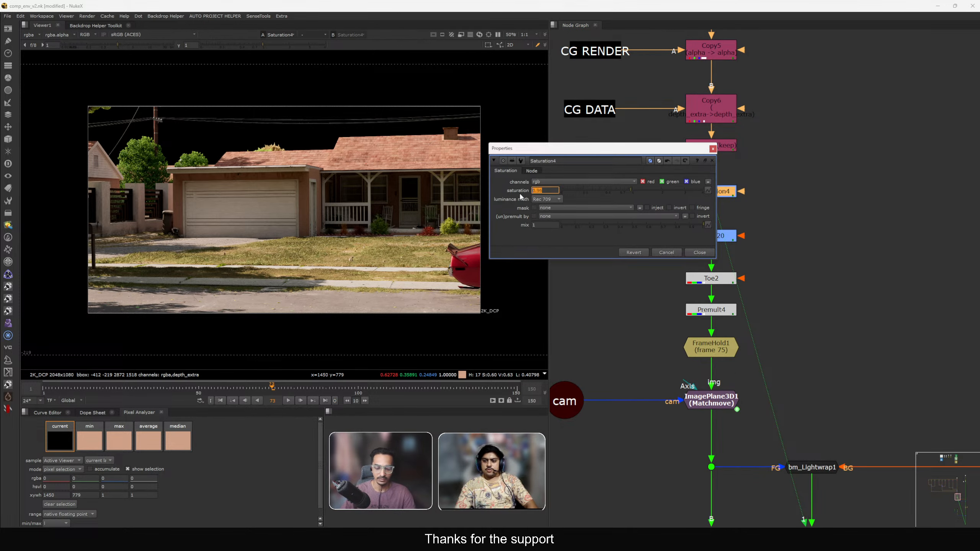
pyautogui.click(699, 252)
# Open Grade20's properties, inspect its gain colour picker and sliders, then close the properties.
pyautogui.click(708, 237)
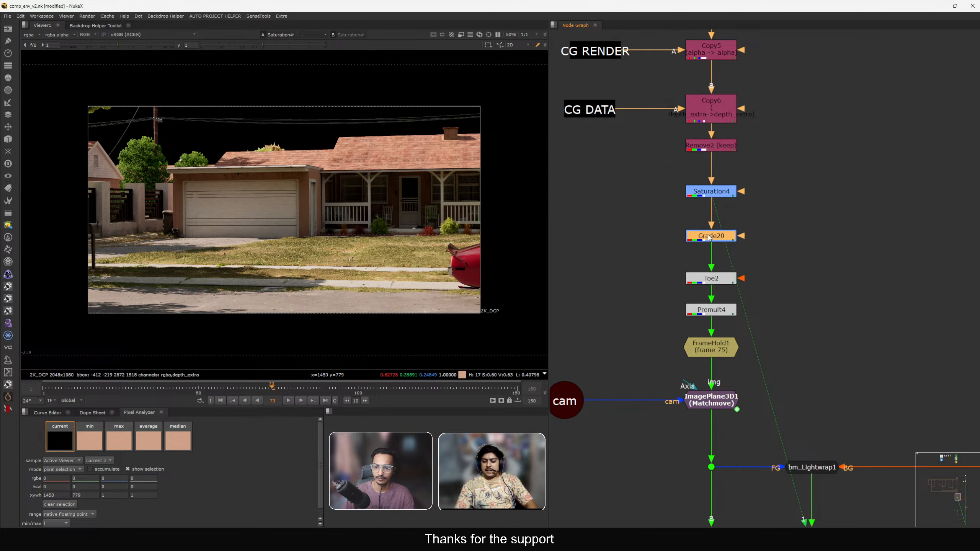
pyautogui.doubleClick(708, 237)
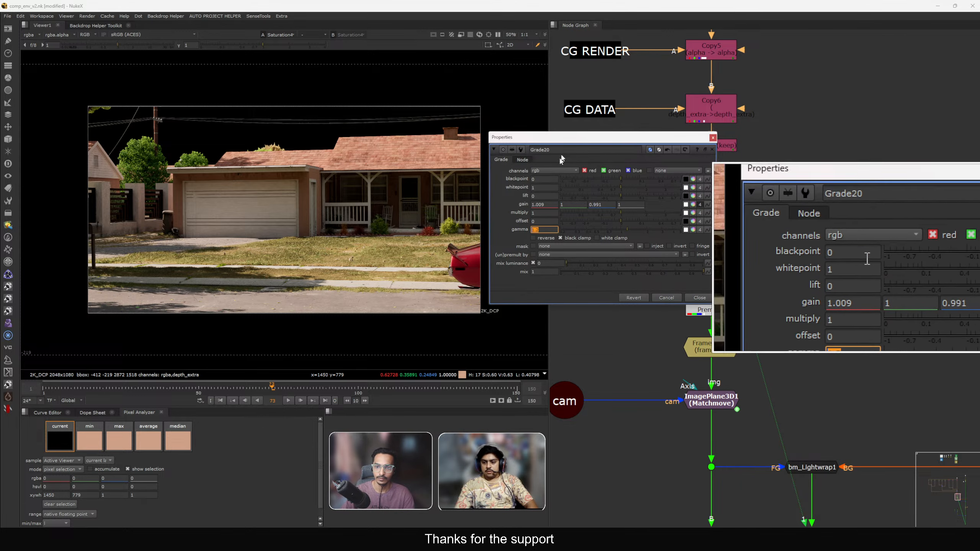
pyautogui.moveTo(562, 138); pyautogui.dragTo(467, 126)
pyautogui.click(599, 193)
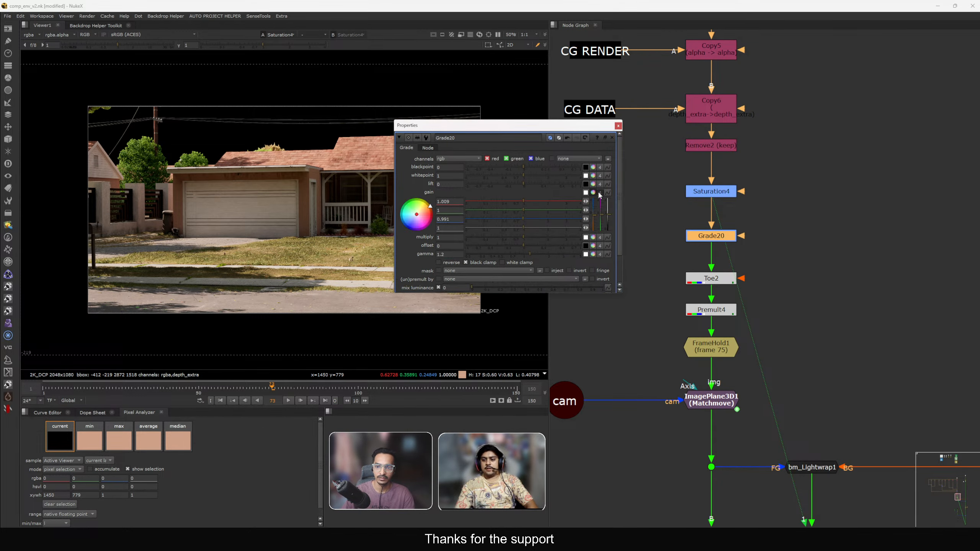
pyautogui.click(593, 193)
pyautogui.click(600, 193)
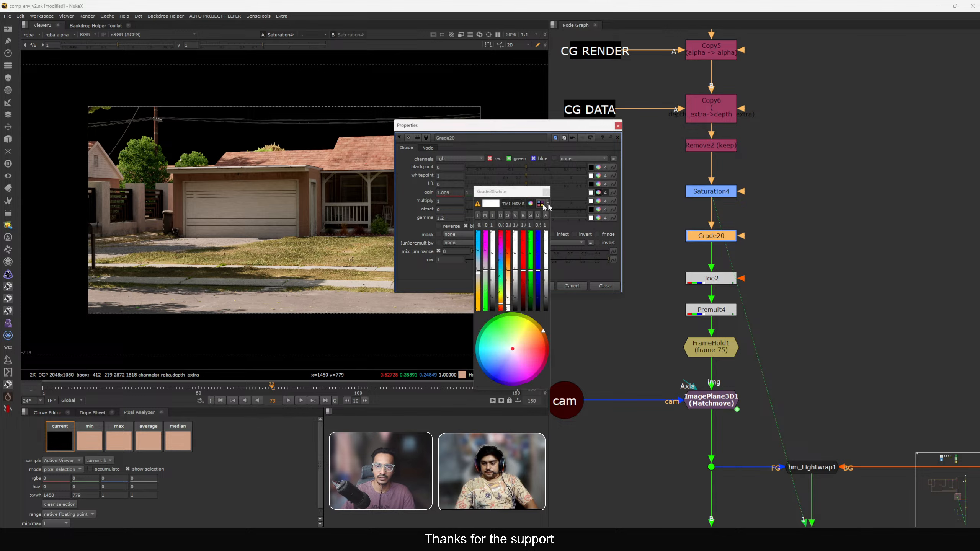
pyautogui.moveTo(551, 392); pyautogui.dragTo(938, 314)
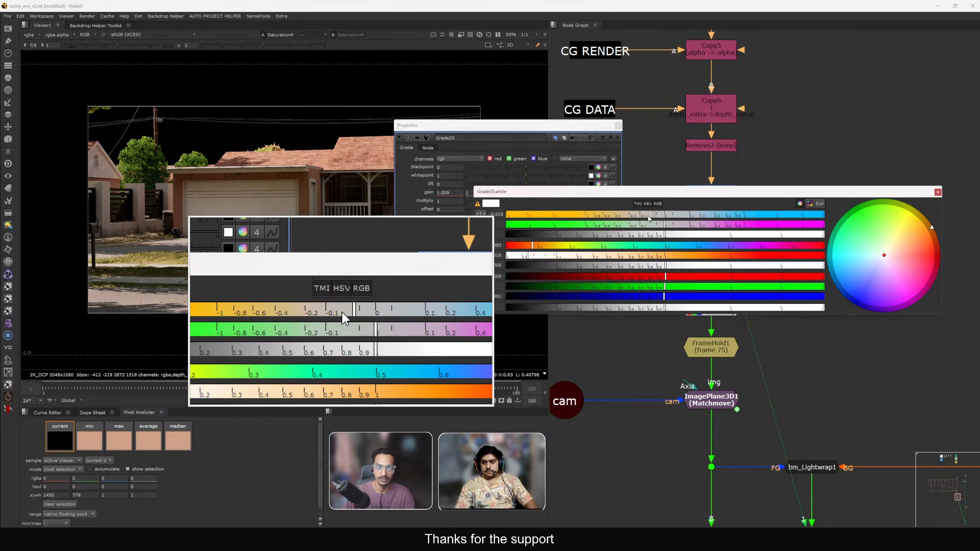
pyautogui.click(618, 126)
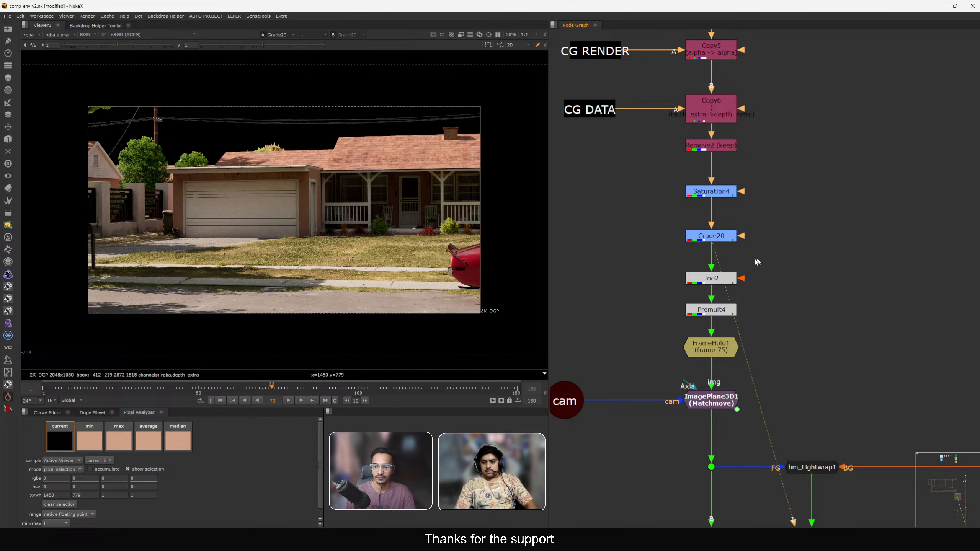
# Navigate the node graph down to the DOF section and load the plate into the viewer's second input.
pyautogui.press('1')
pyautogui.moveTo(682, 277); pyautogui.dragTo(648, 227, button='middle')
pyautogui.click(712, 267)
pyautogui.press('1')
pyautogui.click(677, 241)
pyautogui.scroll(-7, 648, 228)
pyautogui.scroll(3, 759, 301)
pyautogui.click(792, 294)
pyautogui.press('1')
pyautogui.scroll(-4, 744, 271)
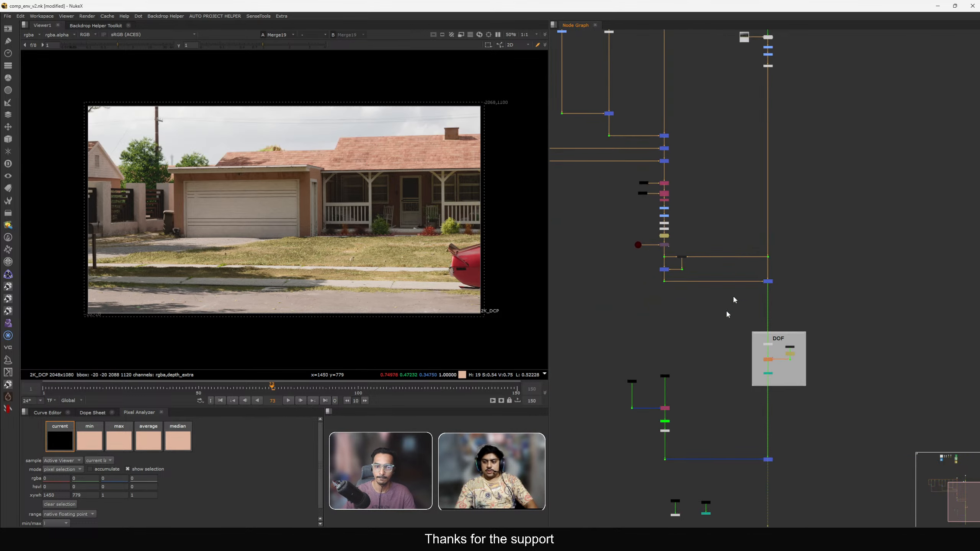
pyautogui.moveTo(751, 479); pyautogui.dragTo(753, 333, button='middle')
pyautogui.scroll(4, 715, 333)
pyautogui.moveTo(627, 379); pyautogui.dragTo(626, 379)
pyautogui.press('2')
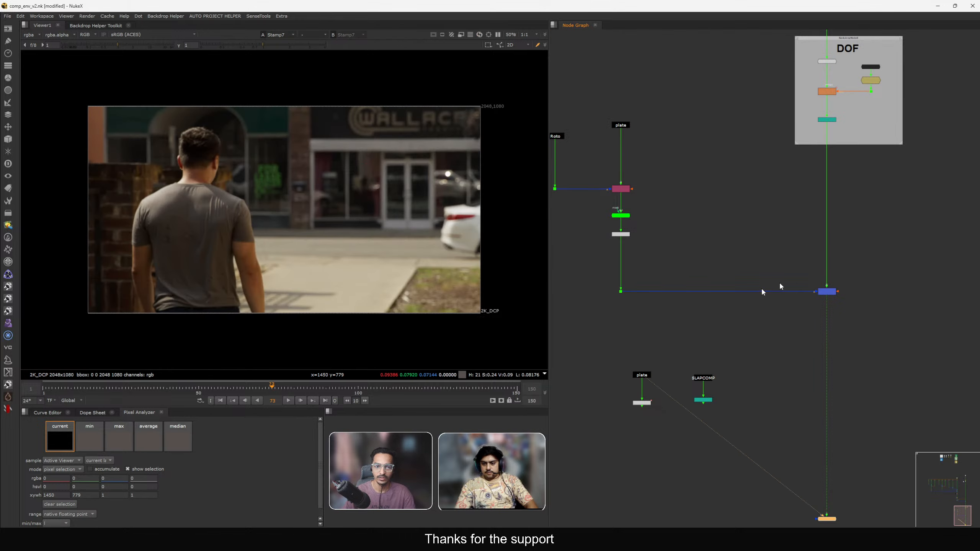
# Compare the final comp against the original plate by toggling between the two viewer inputs.
pyautogui.moveTo(803, 275); pyautogui.dragTo(880, 321)
pyautogui.press('1')
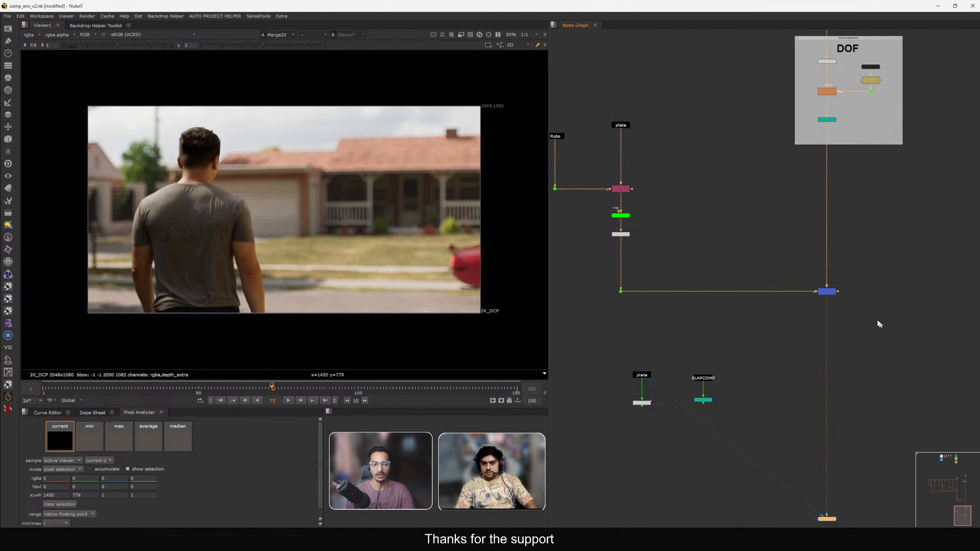
pyautogui.press('2')
pyautogui.press('1')
pyautogui.press('2')
pyautogui.press('1')
pyautogui.press('2')
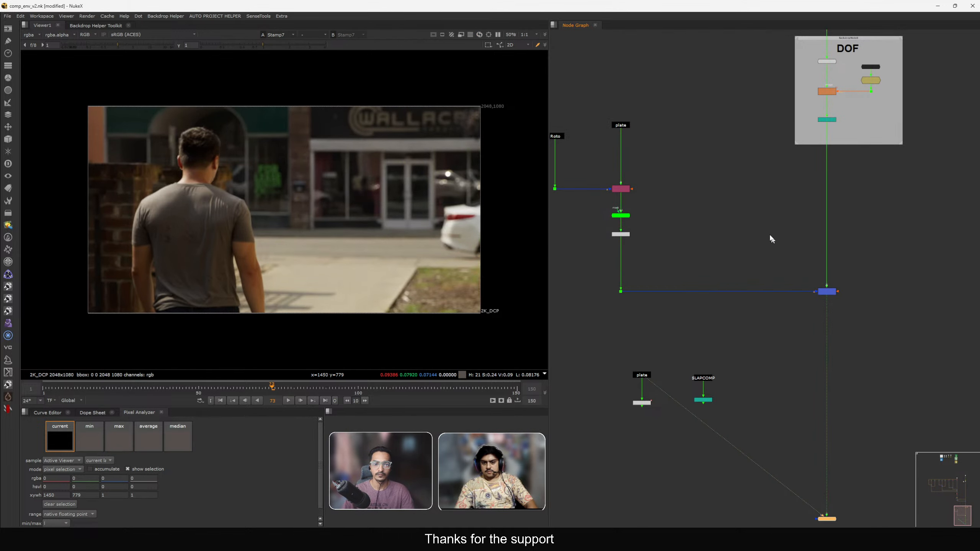
pyautogui.press('1')
pyautogui.press('2')
pyautogui.press('1')
pyautogui.press('2')
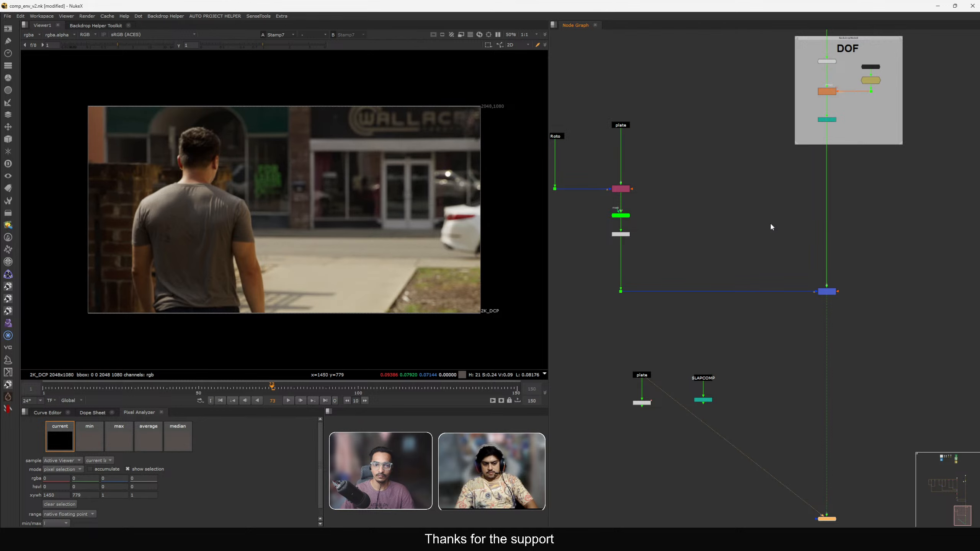
pyautogui.press('1')
pyautogui.press('2')
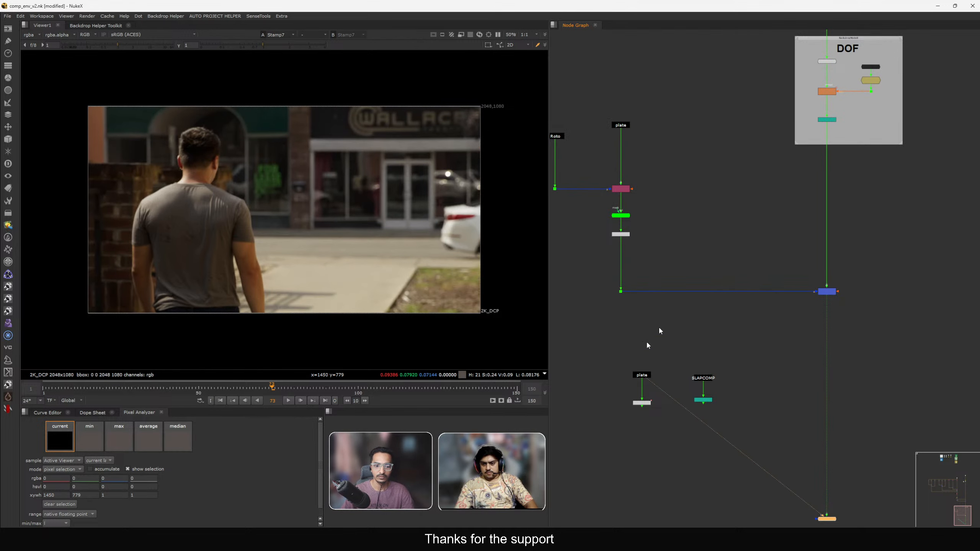
pyautogui.press('1')
# Continue comparing comp and plate at the last and first frames of the shot.
pyautogui.click(326, 401)
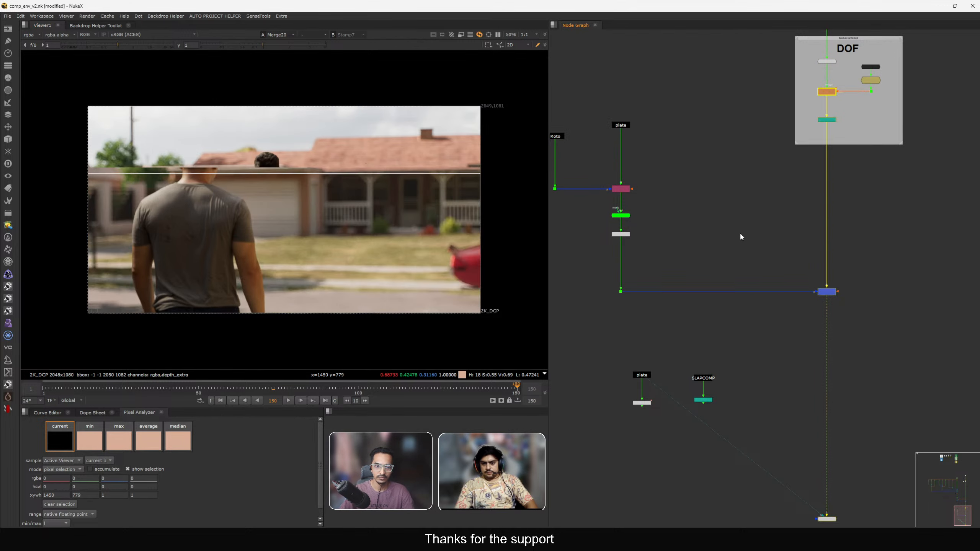
pyautogui.press('2')
pyautogui.press('1')
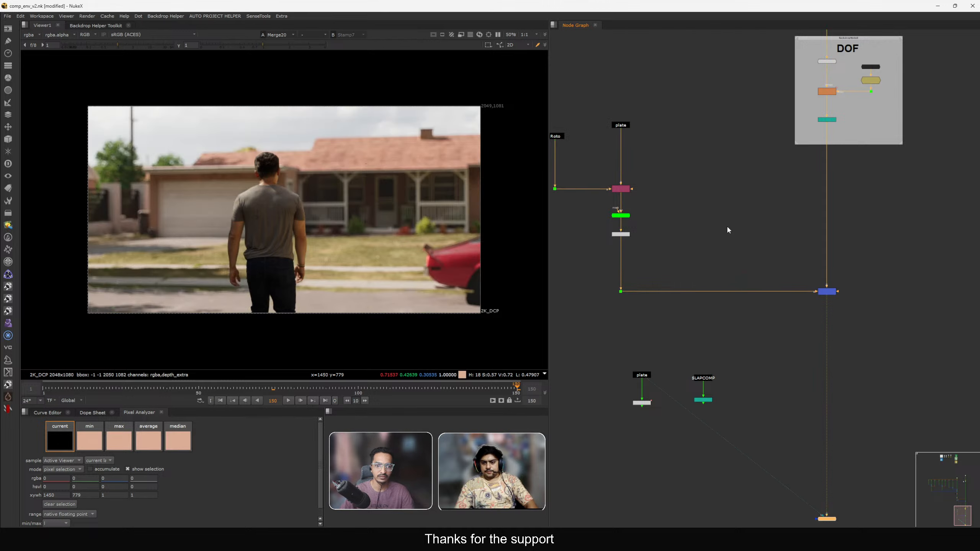
pyautogui.press('2')
pyautogui.press('1')
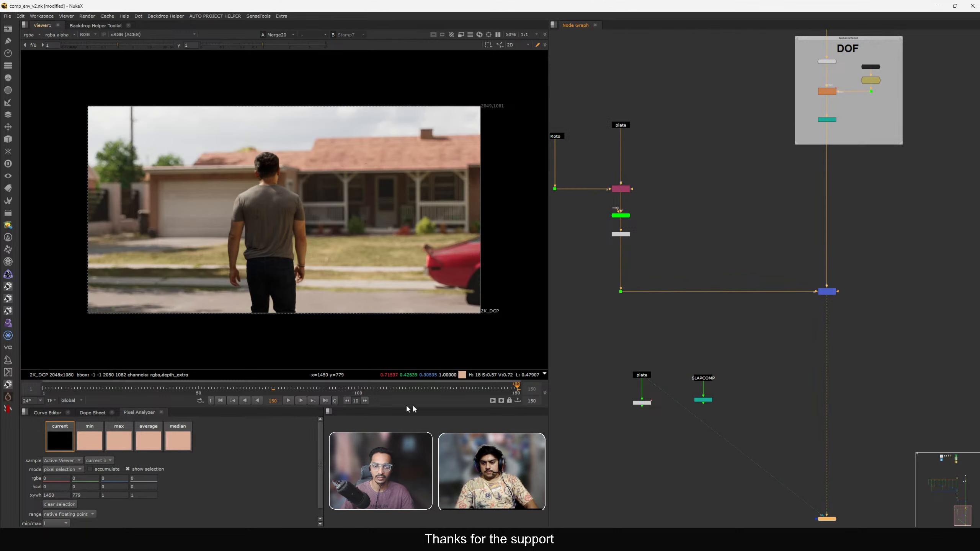
pyautogui.click(220, 401)
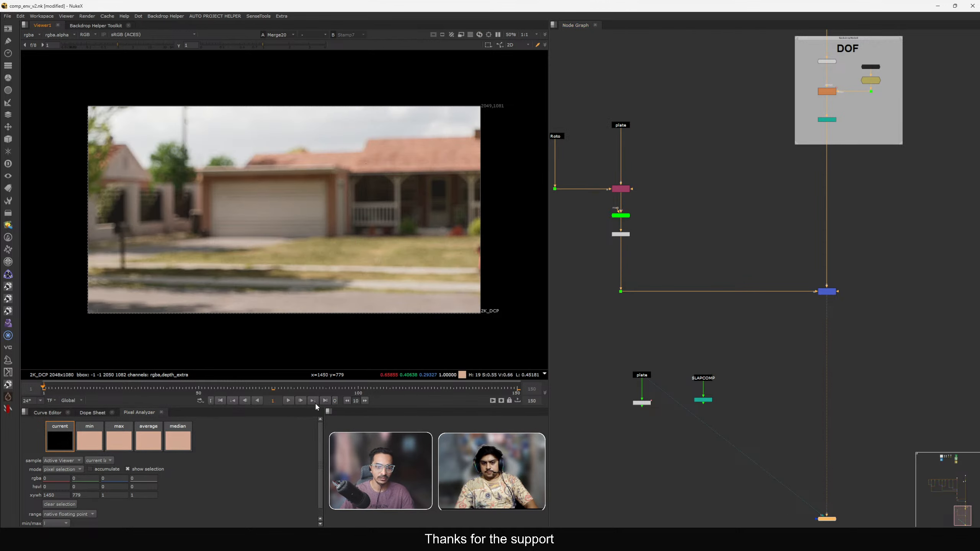
pyautogui.click(325, 401)
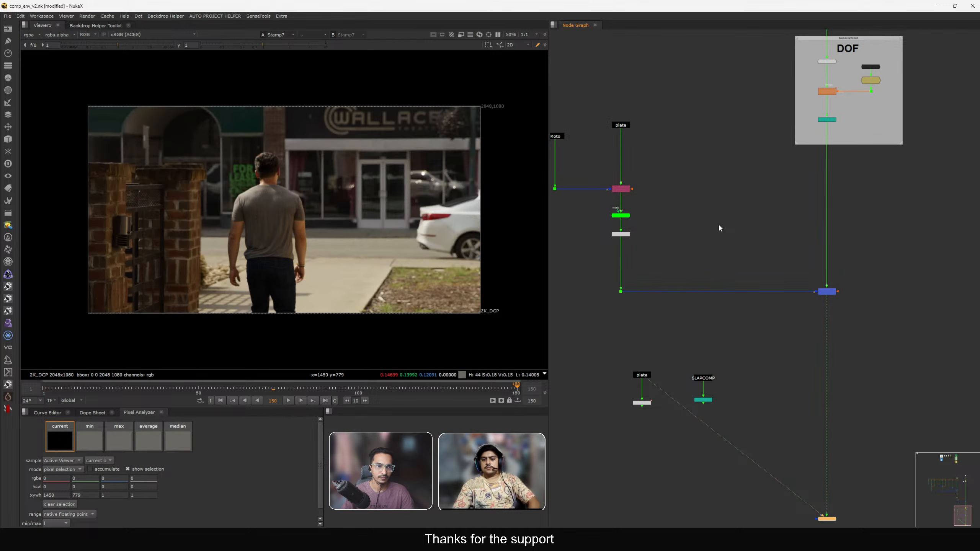
pyautogui.press('2')
pyautogui.press('1')
pyautogui.press('2')
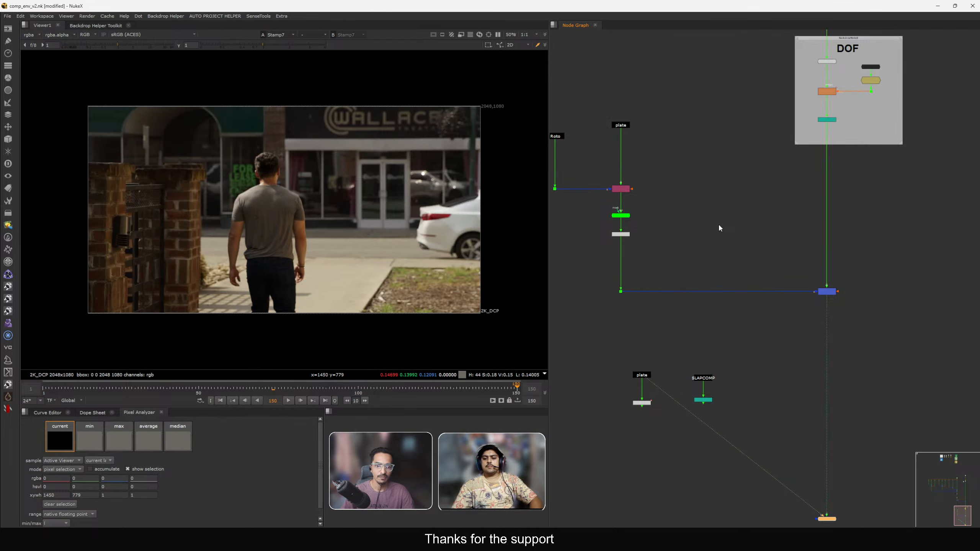
pyautogui.press('1')
pyautogui.scroll(-3, 720, 228)
pyautogui.press('2')
pyautogui.press('1')
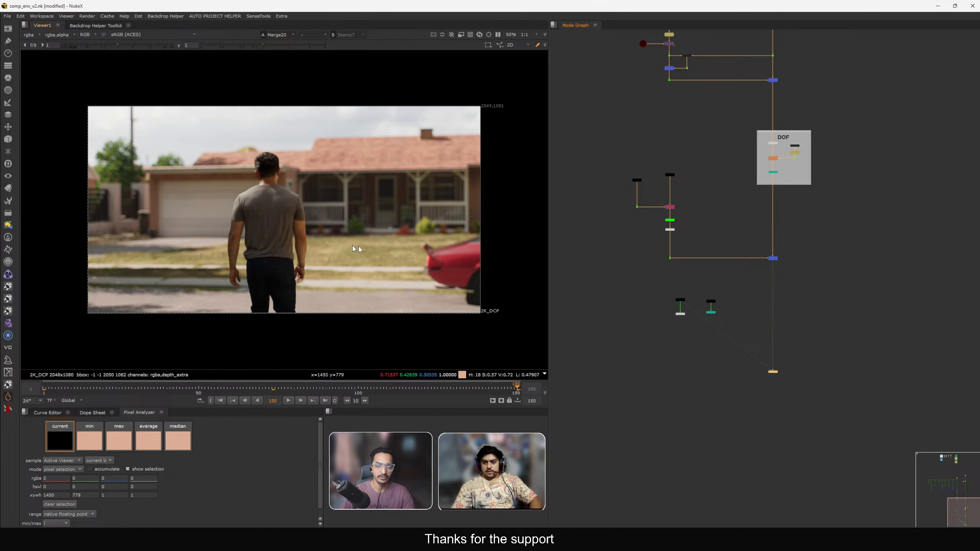
# Annotate the comp frame with red, green and blue outlines around the house, lawn and car, then clear them.
pyautogui.moveTo(352, 246); pyautogui.dragTo(336, 253, button='middle')
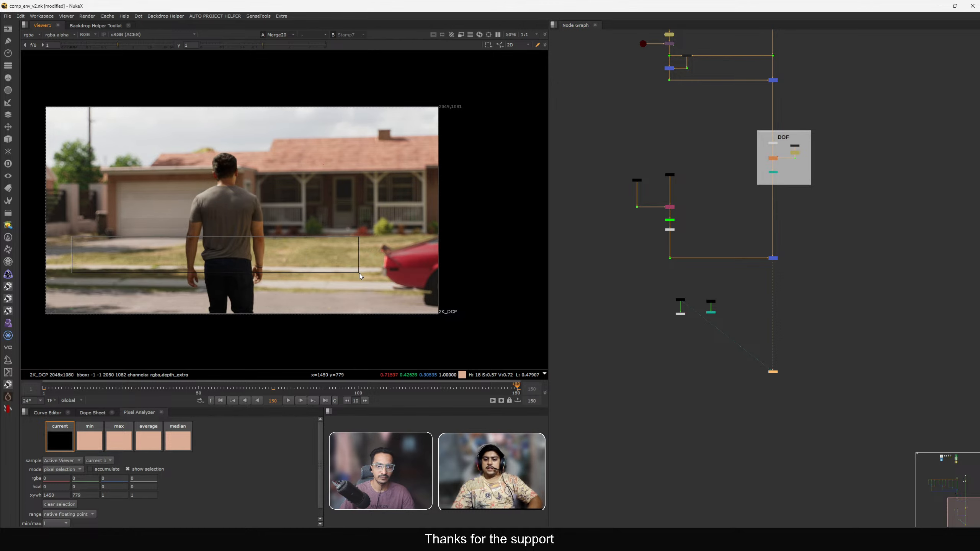
pyautogui.press('f')
pyautogui.moveTo(725, 241); pyautogui.dragTo(835, 290)
pyautogui.press('2')
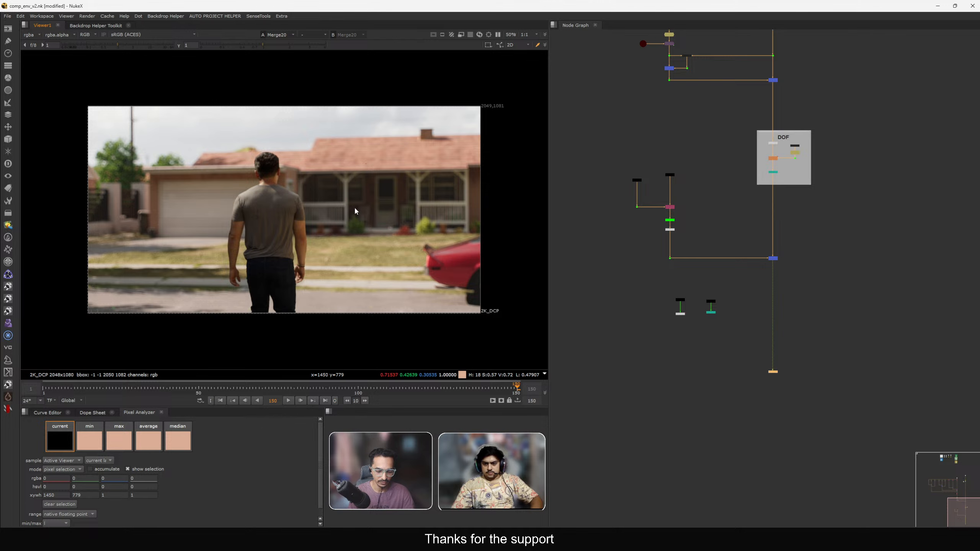
pyautogui.hotkey('ctrl', 'shift', '1')
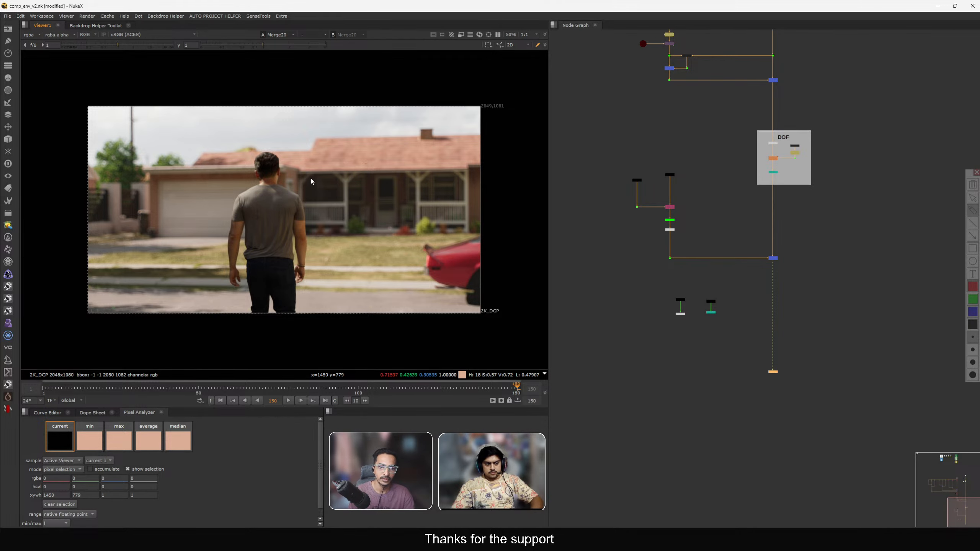
pyautogui.moveTo(311, 177); pyautogui.dragTo(464, 174)
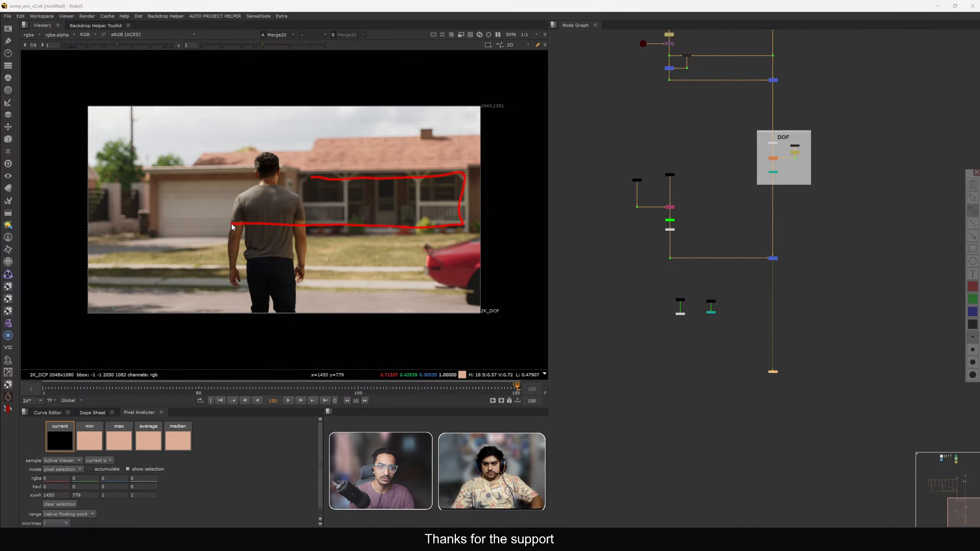
pyautogui.moveTo(233, 227)
pyautogui.mouseDown()
pyautogui.moveTo(227, 181)
pyautogui.moveTo(429, 187)
pyautogui.mouseUp()
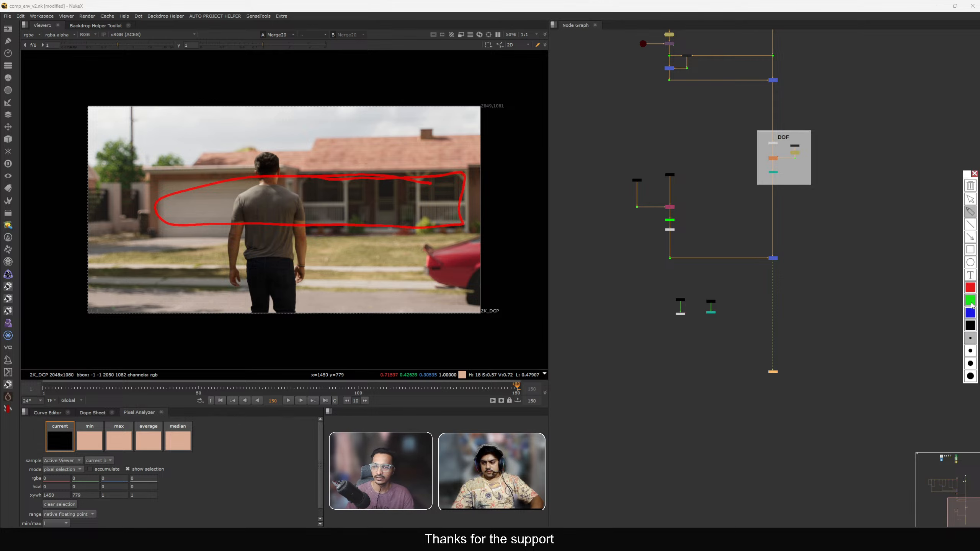
pyautogui.moveTo(470, 229)
pyautogui.mouseDown()
pyautogui.moveTo(73, 245)
pyautogui.moveTo(356, 283)
pyautogui.mouseUp()
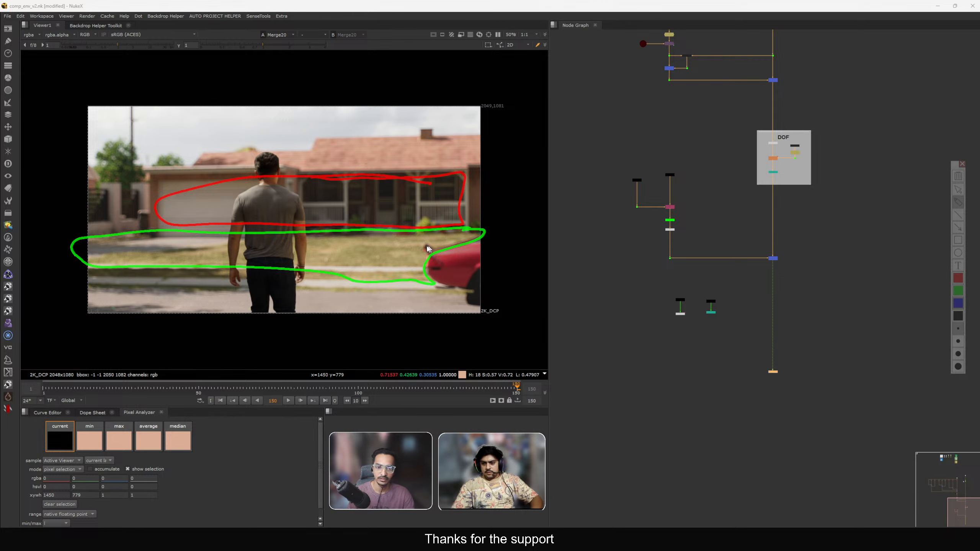
pyautogui.moveTo(428, 248)
pyautogui.mouseDown()
pyautogui.moveTo(502, 278)
pyautogui.moveTo(462, 229)
pyautogui.mouseUp()
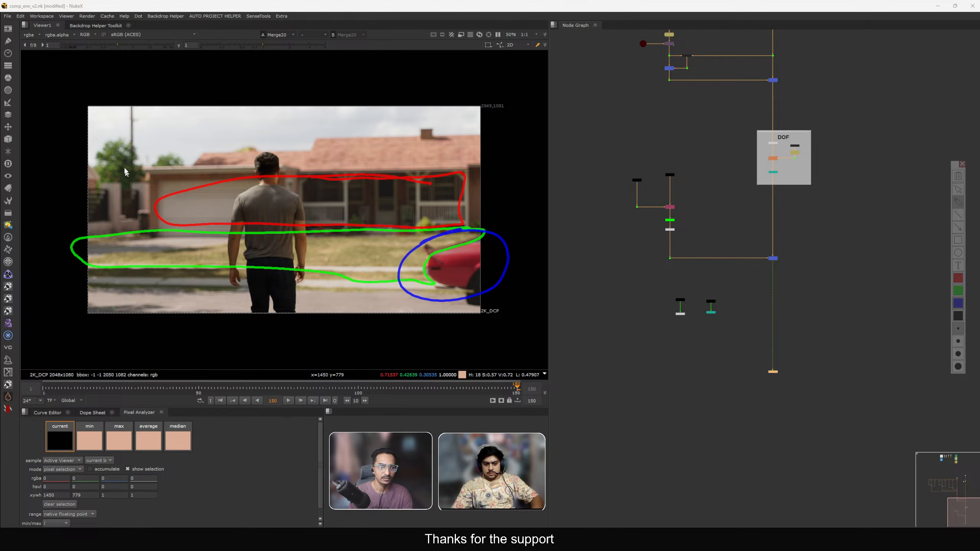
pyautogui.click(958, 176)
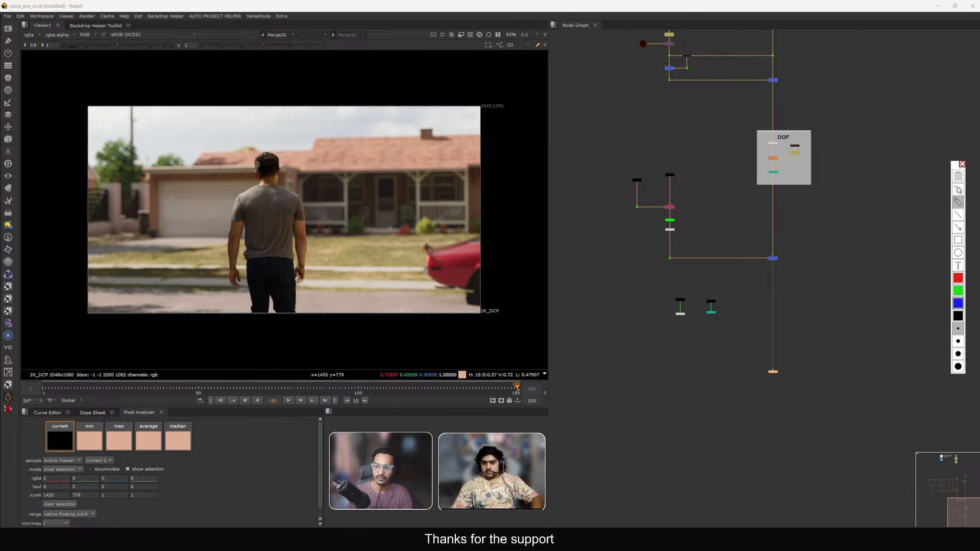
pyautogui.click(963, 165)
# Navigate back up the node graph and show the Stamp28 node near the CG render inputs in the viewer.
pyautogui.moveTo(323, 216); pyautogui.dragTo(307, 225)
pyautogui.press('h')
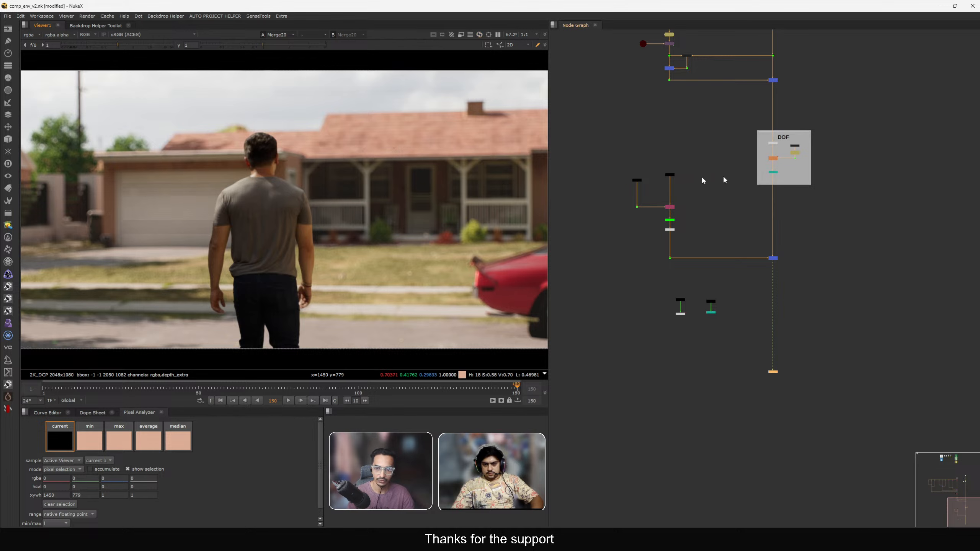
pyautogui.moveTo(757, 156); pyautogui.dragTo(791, 268, button='middle')
pyautogui.scroll(-1, 800, 260)
pyautogui.scroll(-4, 790, 278)
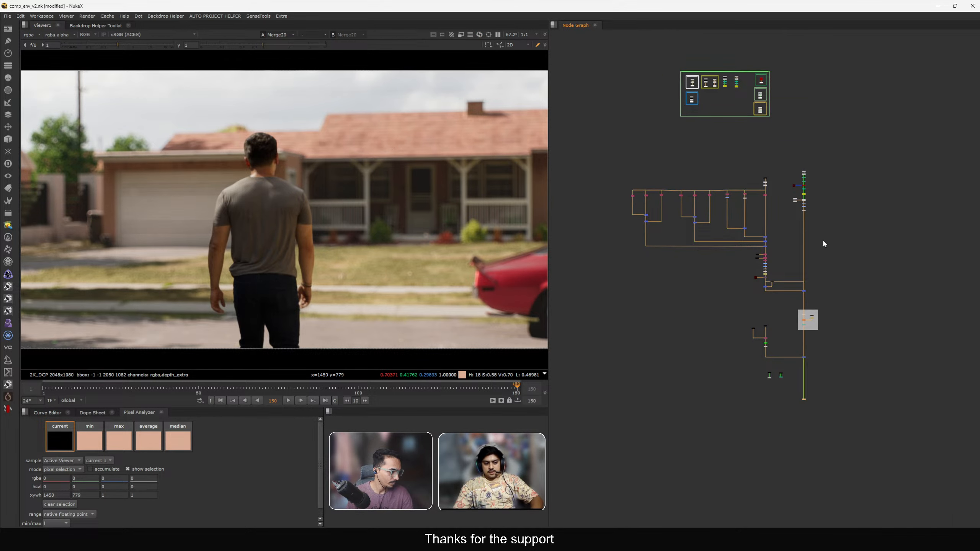
pyautogui.moveTo(793, 336); pyautogui.dragTo(792, 270, button='middle')
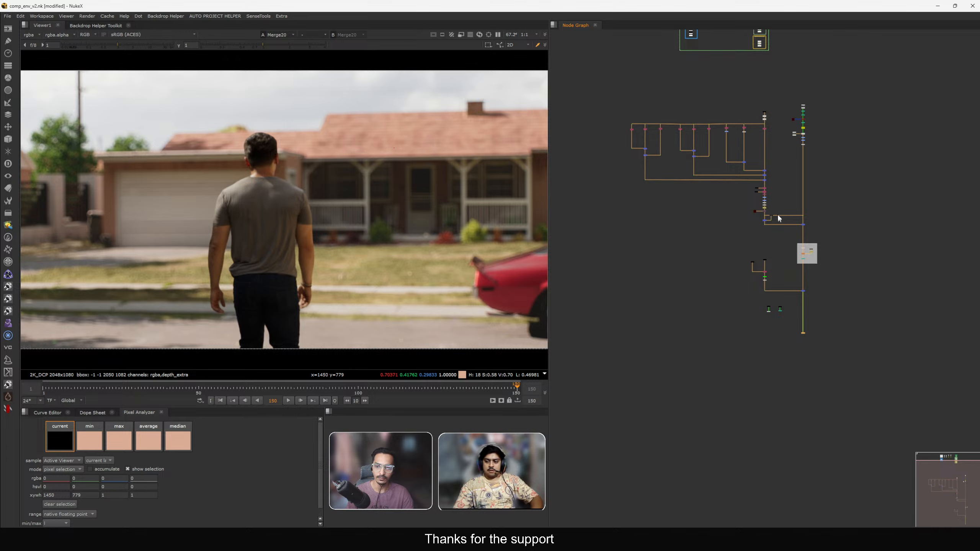
pyautogui.scroll(8, 751, 145)
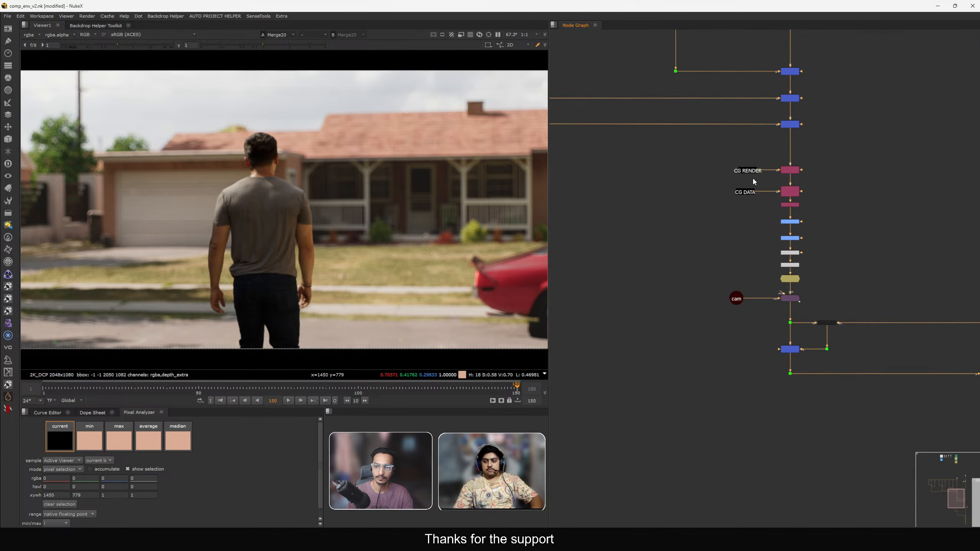
pyautogui.moveTo(711, 214); pyautogui.dragTo(712, 215)
pyautogui.press('1')
# Switch the viewer layer to position to examine the CG position pass.
pyautogui.click(30, 35)
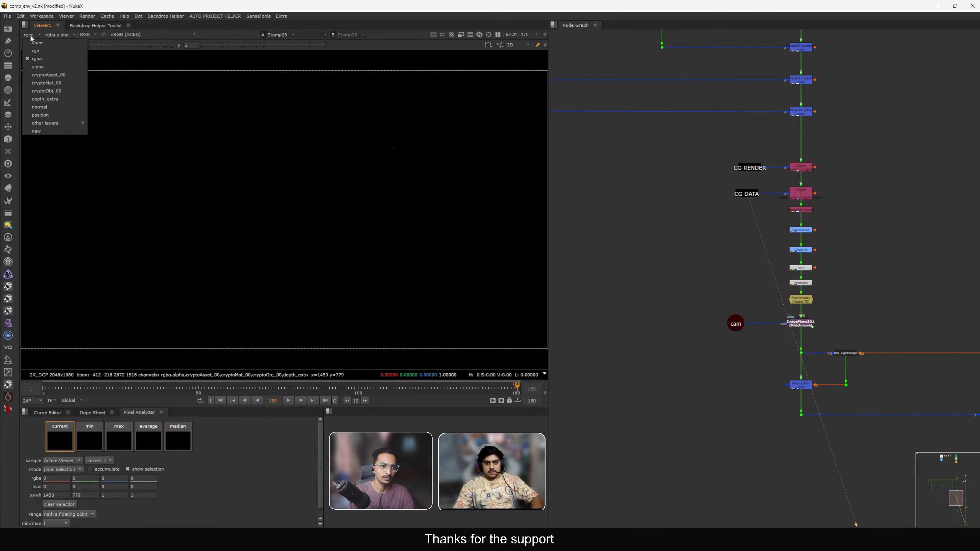
pyautogui.click(46, 115)
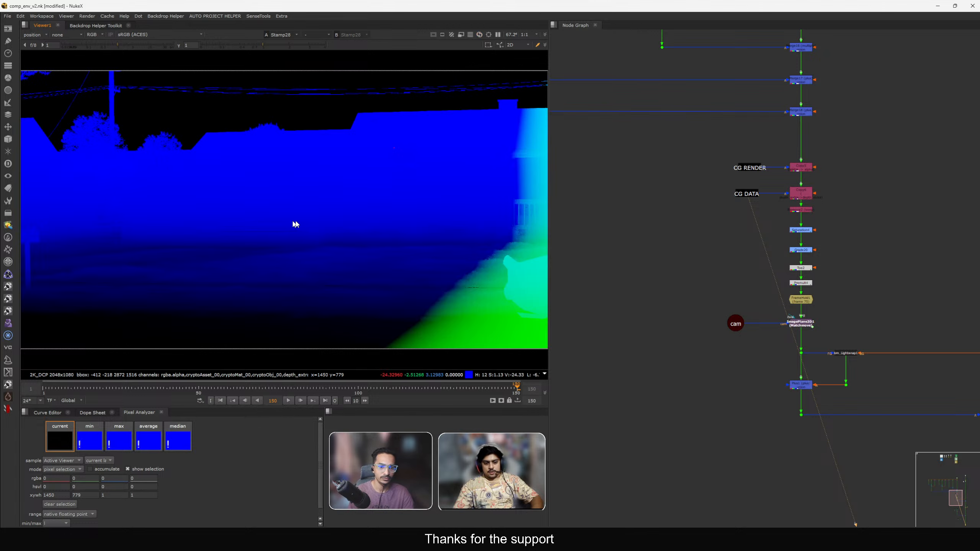
pyautogui.scroll(-1, 302, 227)
pyautogui.scroll(-8, 670, 255)
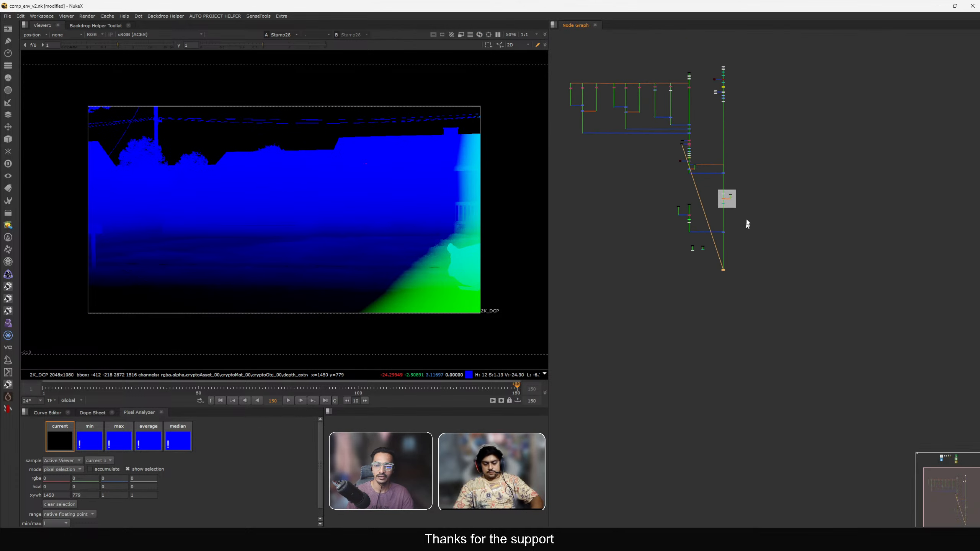
pyautogui.scroll(6, 726, 174)
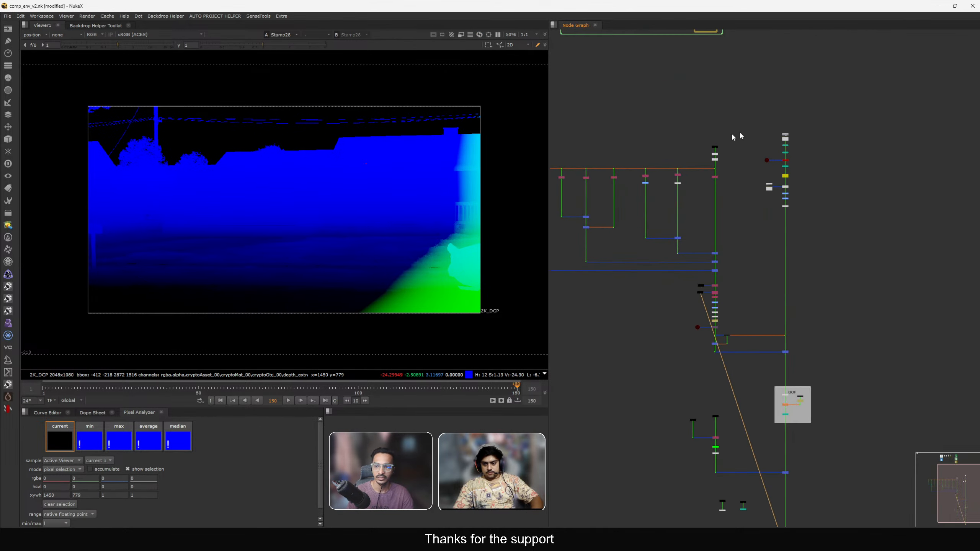
# Show the Stamp31 node in the viewer and switch the viewer layer back to rgba.
pyautogui.moveTo(756, 160); pyautogui.dragTo(756, 160)
pyautogui.press('1')
pyautogui.click(752, 159)
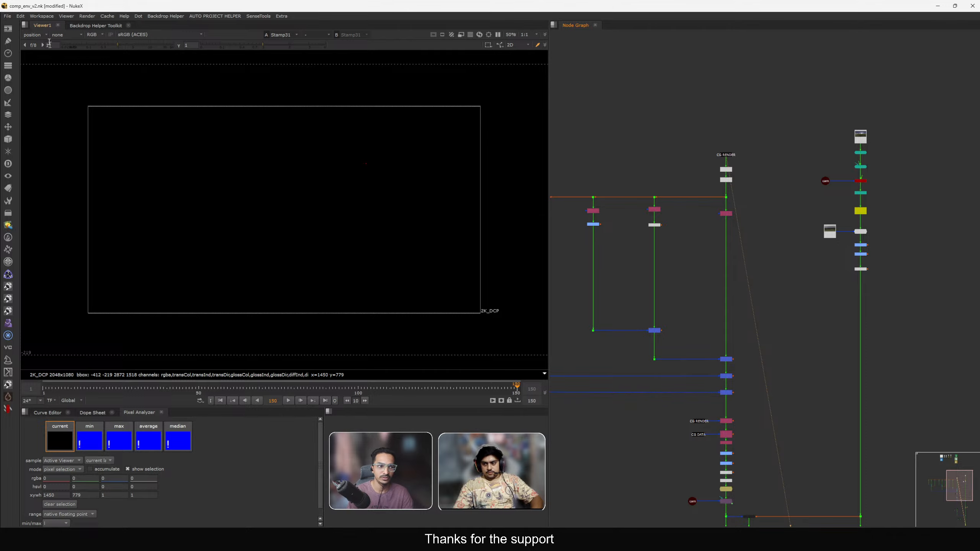
pyautogui.click(35, 35)
pyautogui.click(35, 60)
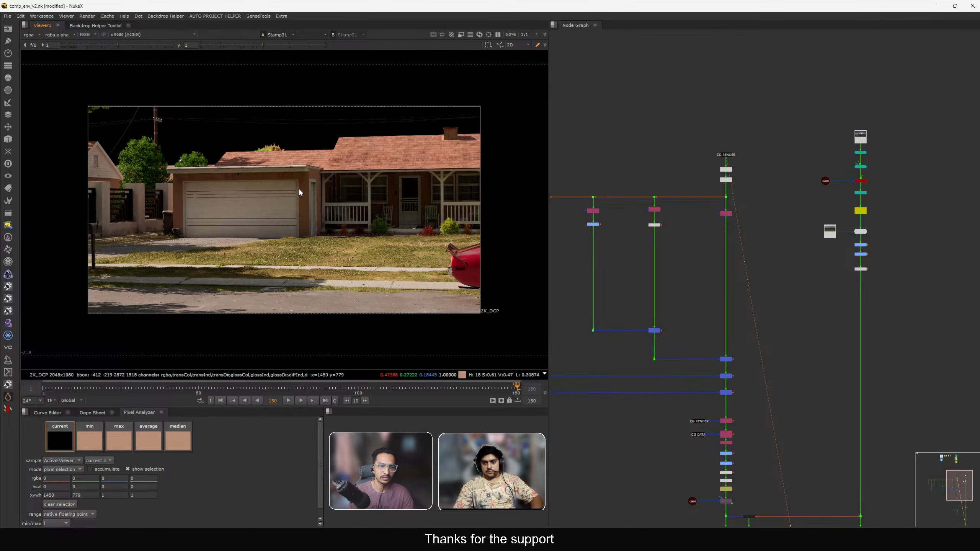
# Inspect the comp close up around the garage, porch and lawn, sampling pixel regions with the pixel analyzer.
pyautogui.press('space')
pyautogui.scroll(5, 504, 201)
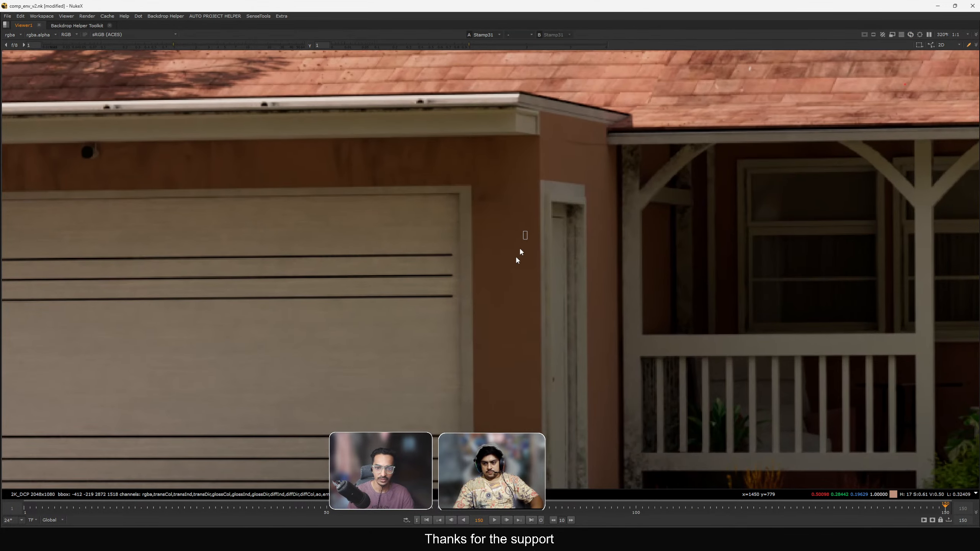
pyautogui.moveTo(518, 260); pyautogui.dragTo(480, 272, button='middle')
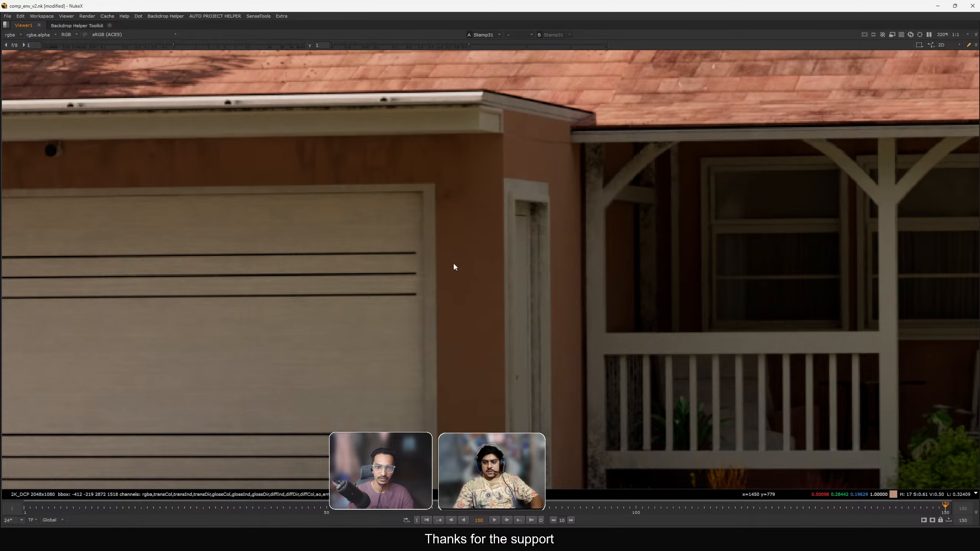
pyautogui.scroll(-5, 444, 232)
pyautogui.scroll(1, 551, 159)
pyautogui.scroll(5, 528, 159)
pyautogui.keyDown('ctrl'); pyautogui.keyDown('shift'); pyautogui.moveTo(639, 123); pyautogui.dragTo(360, 172); pyautogui.keyUp('shift'); pyautogui.keyUp('ctrl')
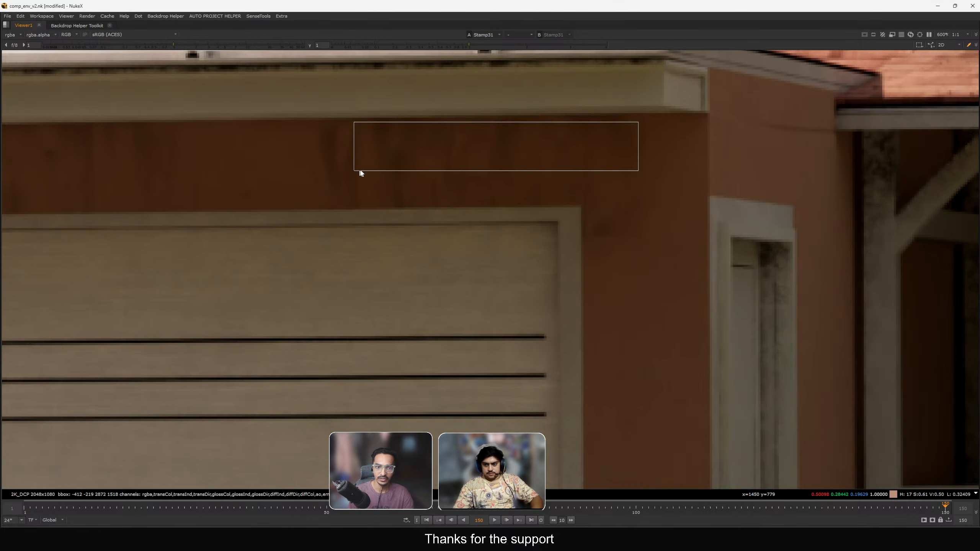
pyautogui.scroll(-7, 428, 203)
pyautogui.scroll(5, 486, 247)
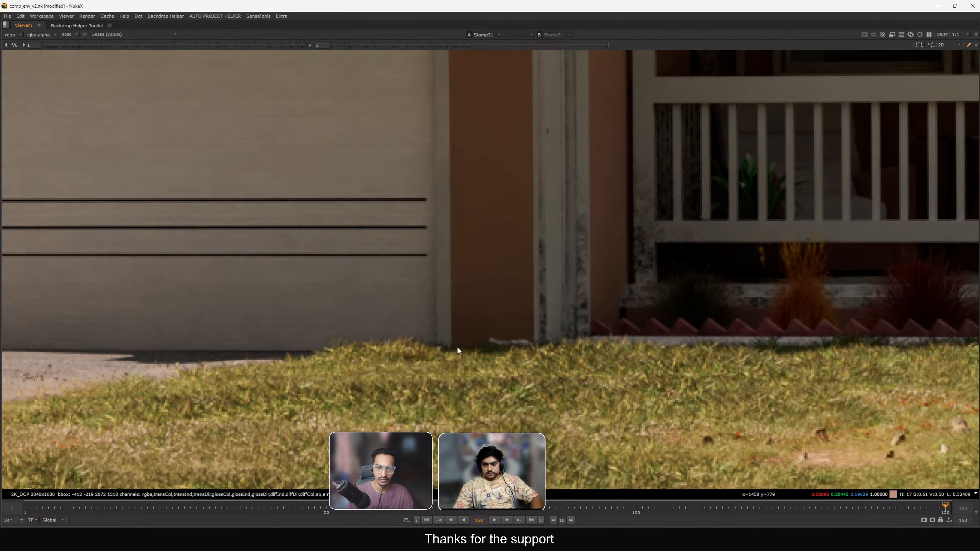
pyautogui.keyDown('ctrl'); pyautogui.keyDown('shift'); pyautogui.moveTo(449, 359); pyautogui.dragTo(556, 262); pyautogui.keyUp('shift'); pyautogui.keyUp('ctrl')
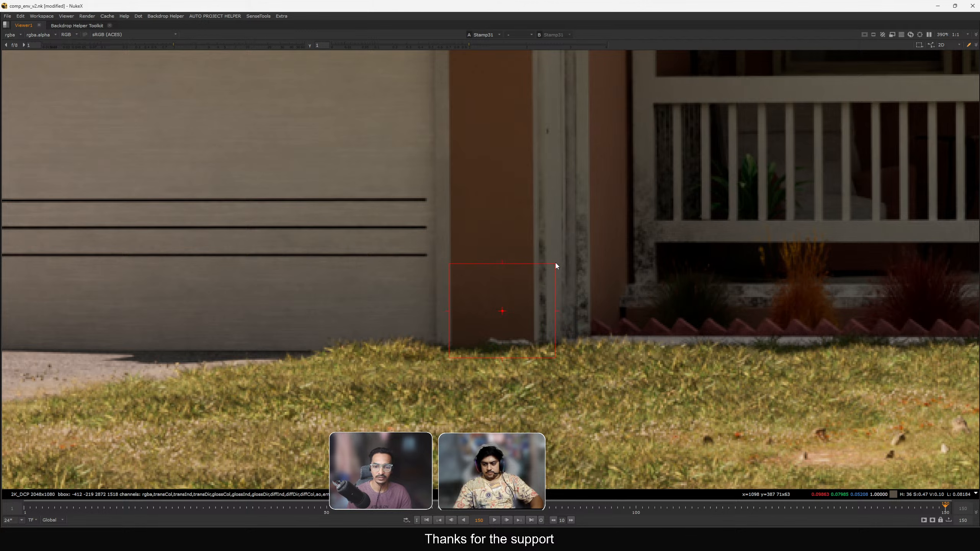
pyautogui.scroll(-2, 486, 298)
pyautogui.scroll(2, 442, 178)
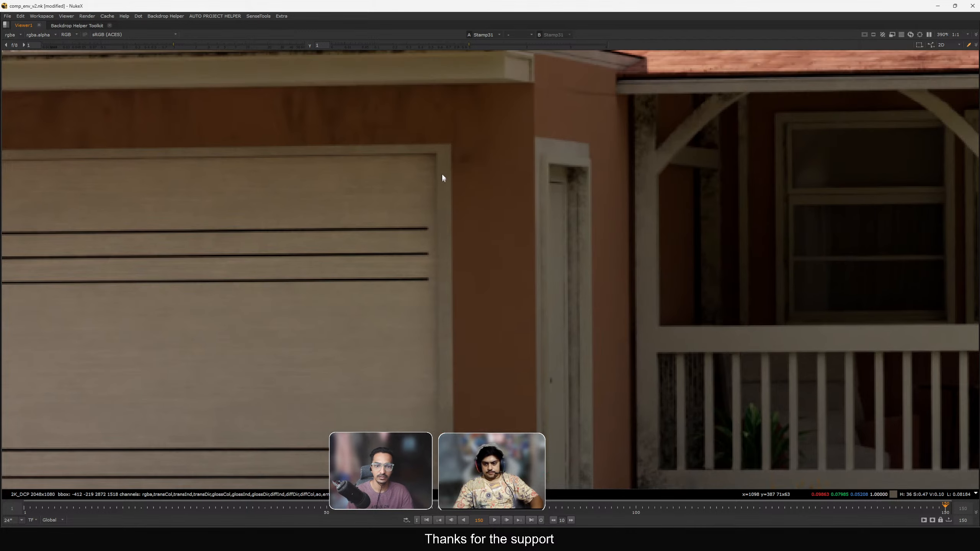
pyautogui.moveTo(471, 276); pyautogui.dragTo(479, 113, button='middle')
pyautogui.moveTo(473, 288); pyautogui.dragTo(481, 153, button='middle')
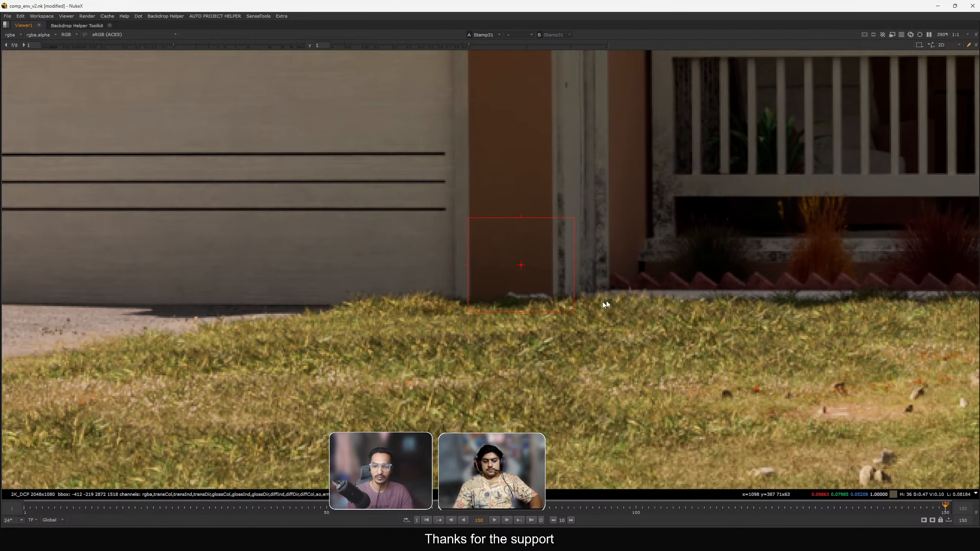
pyautogui.keyDown('ctrl'); pyautogui.keyDown('shift'); pyautogui.moveTo(581, 336); pyautogui.dragTo(508, 280); pyautogui.keyUp('shift'); pyautogui.keyUp('ctrl')
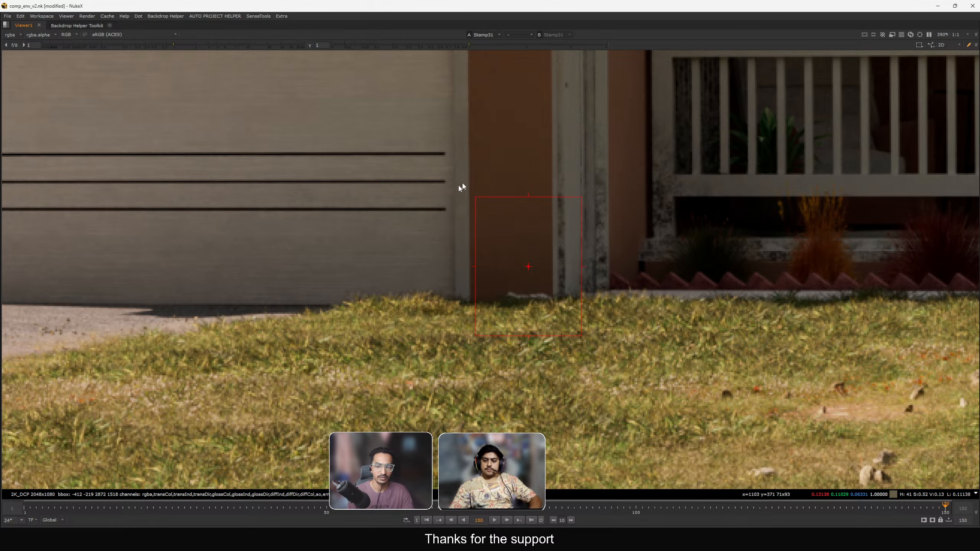
pyautogui.scroll(-5, 462, 184)
pyautogui.moveTo(423, 230); pyautogui.dragTo(562, 232, button='middle')
pyautogui.scroll(2, 372, 191)
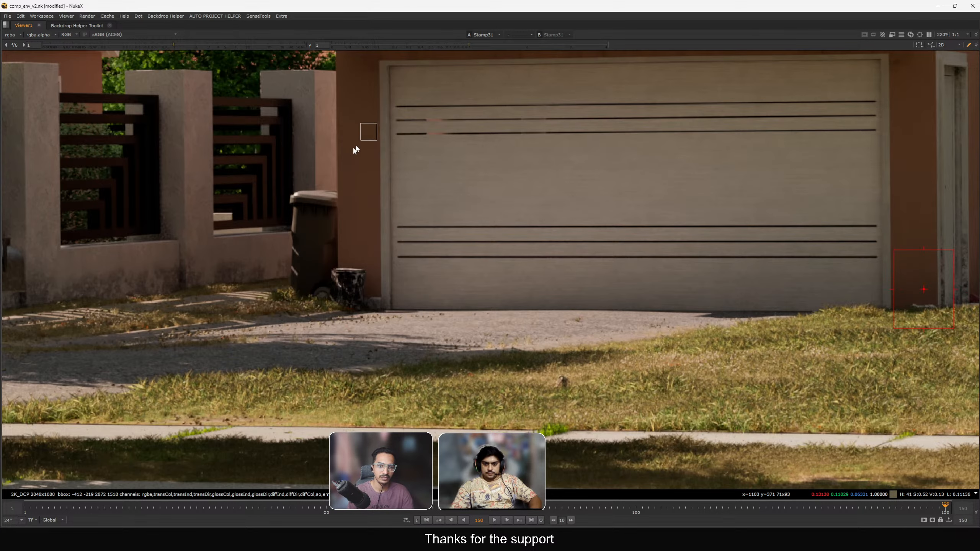
pyautogui.scroll(4, 389, 136)
pyautogui.scroll(-2, 339, 256)
pyautogui.press('space')
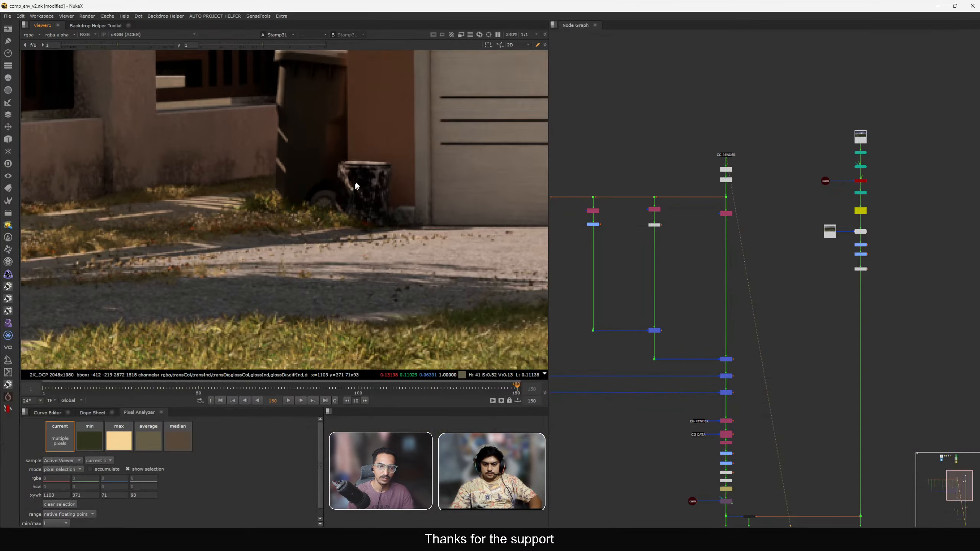
# View the Merge20 final comp and inspect the roofline area behind the actor up close.
pyautogui.scroll(-3, 636, 235)
pyautogui.moveTo(722, 276); pyautogui.dragTo(729, 237, button='middle')
pyautogui.press('1')
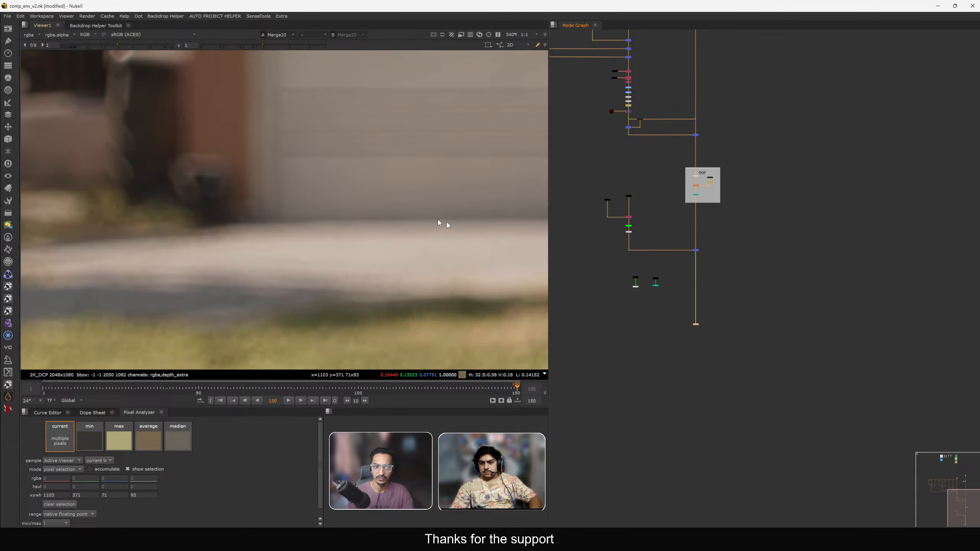
pyautogui.press('f')
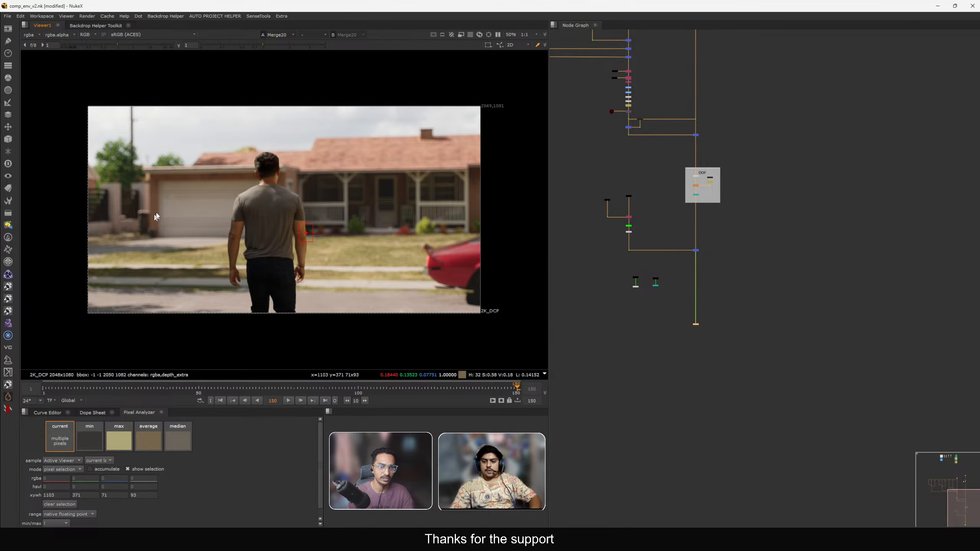
pyautogui.scroll(5, 231, 189)
pyautogui.keyDown('ctrl'); pyautogui.keyDown('shift'); pyautogui.moveTo(307, 167); pyautogui.dragTo(201, 195); pyautogui.keyUp('shift'); pyautogui.keyUp('ctrl')
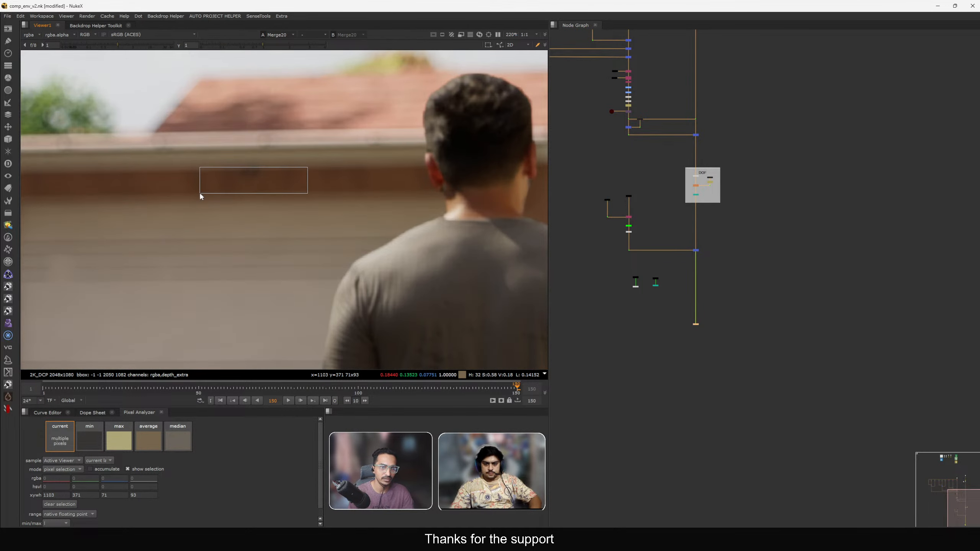
pyautogui.moveTo(200, 196); pyautogui.dragTo(136, 245, button='middle')
pyautogui.press('f')
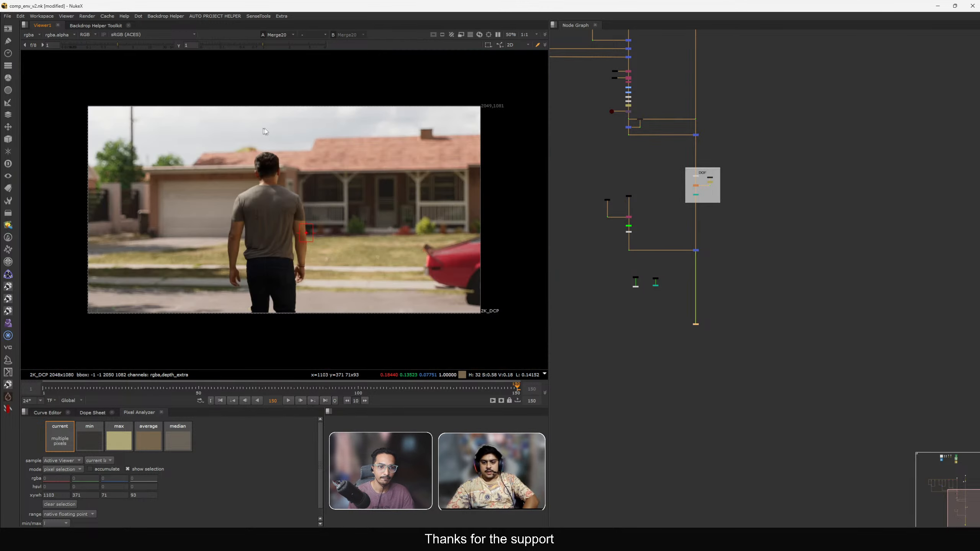
pyautogui.keyDown('ctrl'); pyautogui.click(347, 179); pyautogui.keyUp('ctrl')
pyautogui.scroll(5, 696, 262)
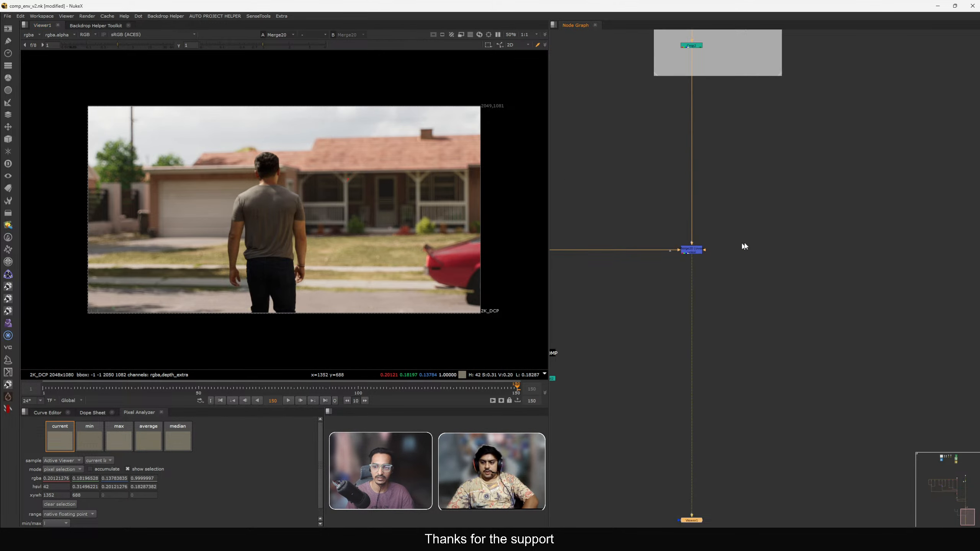
pyautogui.press('Tab')
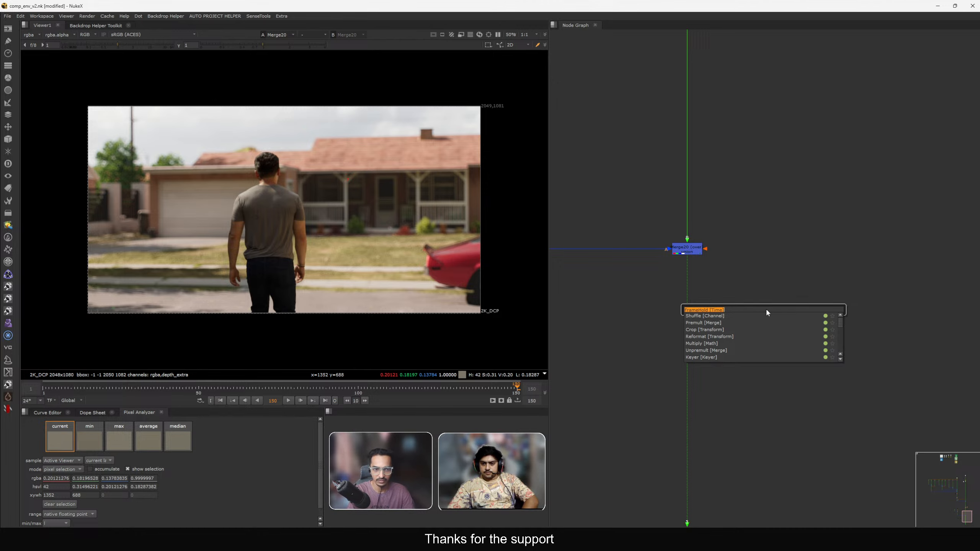
pyautogui.write('pos')
pyautogui.press('Down')
pyautogui.press('Down')
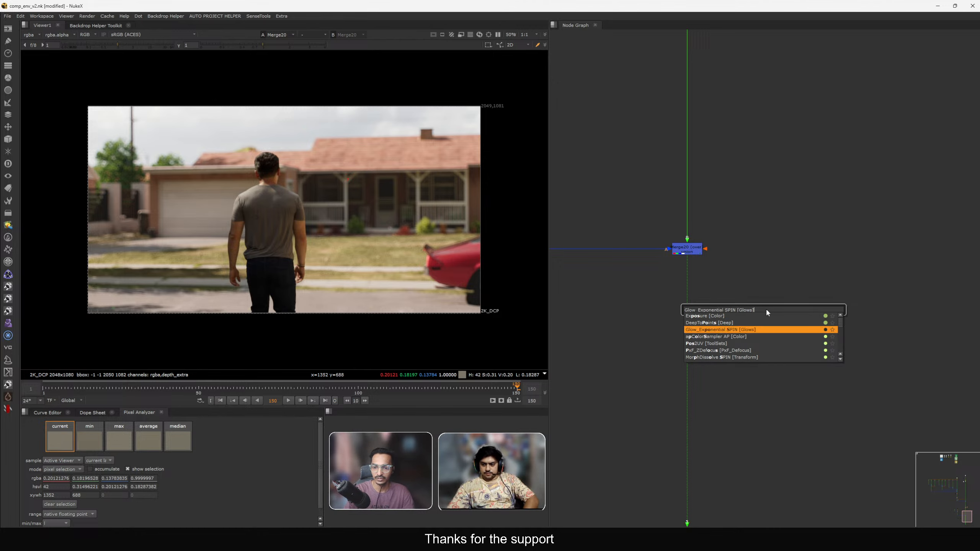
pyautogui.press('Down')
pyautogui.press('Down')
pyautogui.press('Return')
pyautogui.scroll(6, 766, 309)
pyautogui.moveTo(642, 207); pyautogui.dragTo(923, 326)
pyautogui.press('Delete')
pyautogui.scroll(-3, 779, 266)
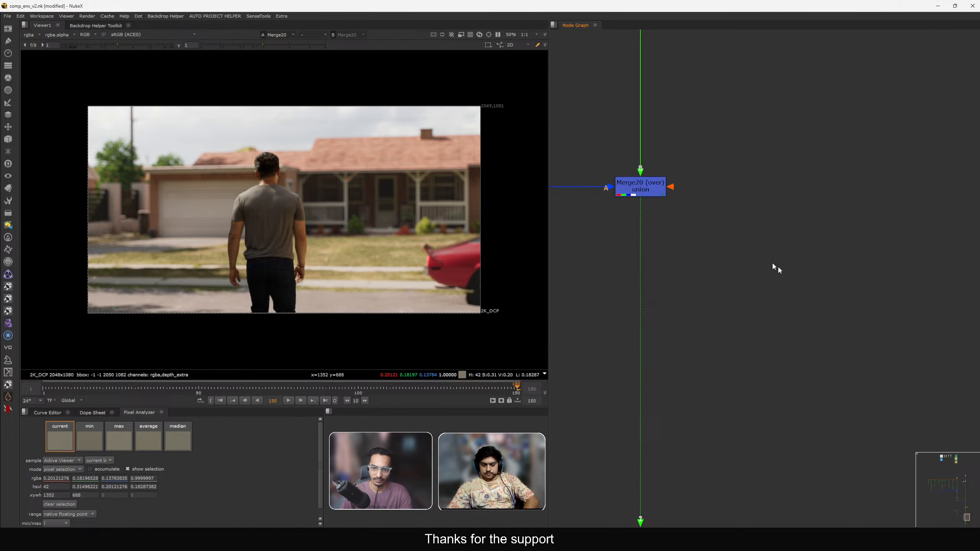
# Add a Grade node below the ColorCorrect node in the CG render branch.
pyautogui.scroll(-5, 755, 253)
pyautogui.moveTo(664, 196); pyautogui.dragTo(726, 257)
pyautogui.scroll(-5, 658, 204)
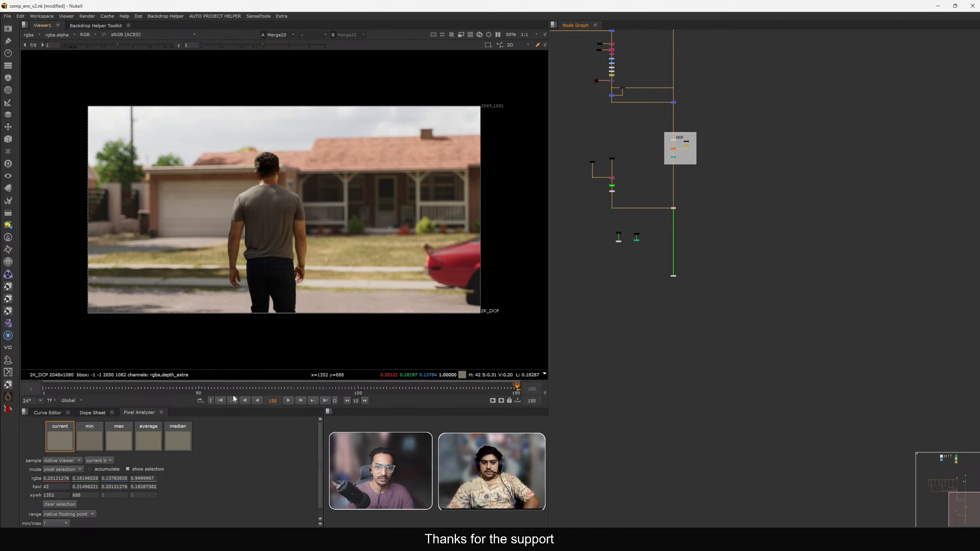
pyautogui.moveTo(477, 168)
pyautogui.keyDown('ctrl'); pyautogui.keyDown('shift'); pyautogui.mouseDown()
pyautogui.moveTo(288, 218)
pyautogui.moveTo(317, 239)
pyautogui.mouseUp(); pyautogui.keyUp('shift'); pyautogui.keyUp('ctrl')
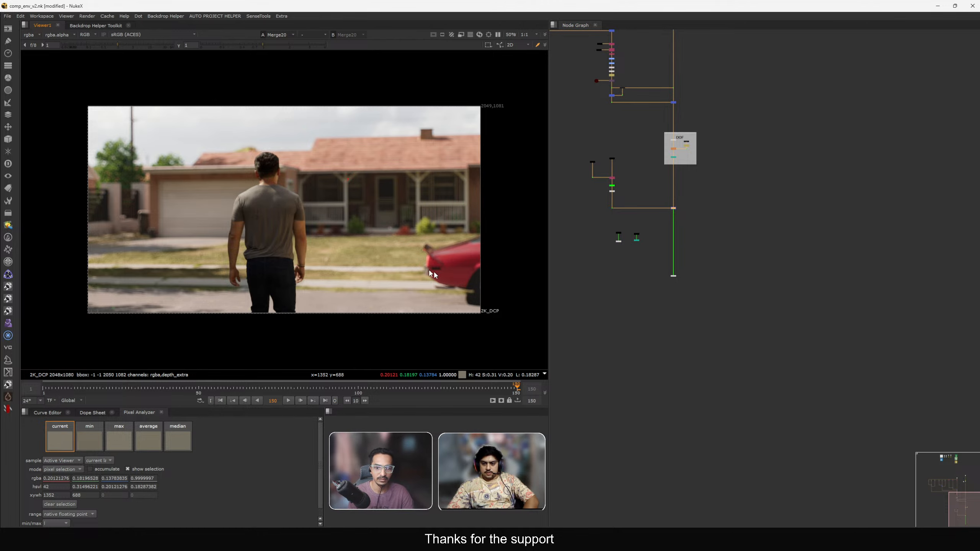
pyautogui.moveTo(643, 218); pyautogui.dragTo(710, 280, button='middle')
pyautogui.press('h')
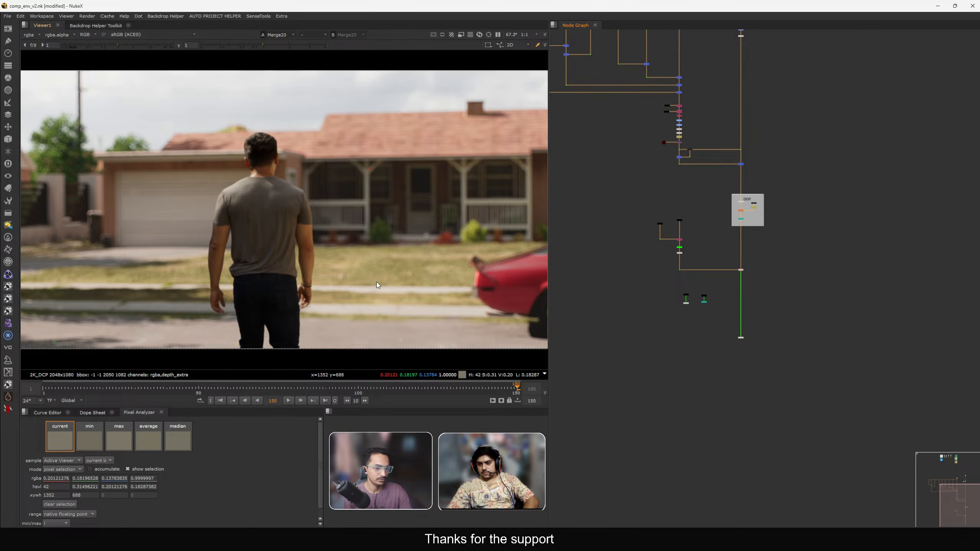
pyautogui.moveTo(736, 239); pyautogui.dragTo(785, 301, button='middle')
pyautogui.moveTo(851, 245); pyautogui.dragTo(759, 315)
pyautogui.moveTo(763, 277); pyautogui.dragTo(798, 331, button='middle')
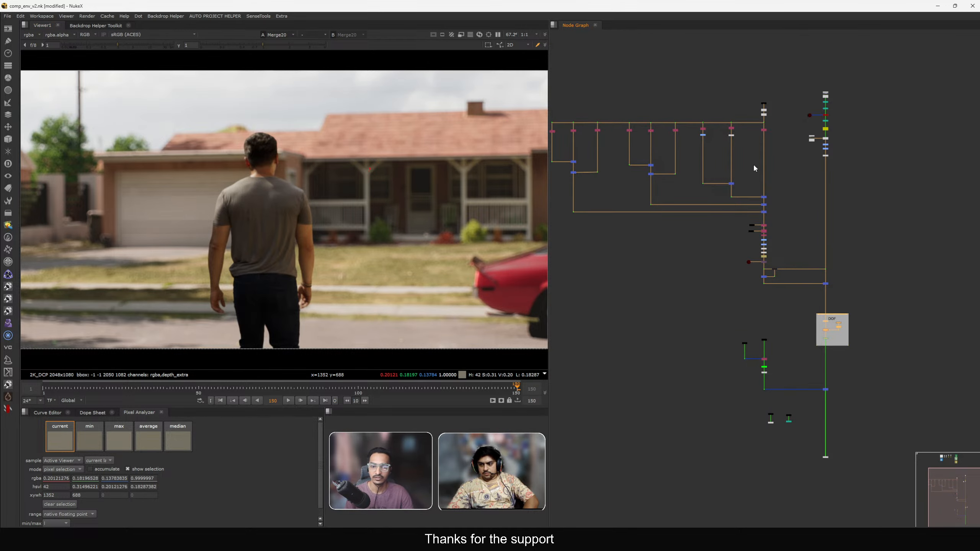
pyautogui.scroll(10, 755, 170)
pyautogui.click(757, 192)
pyautogui.press('1')
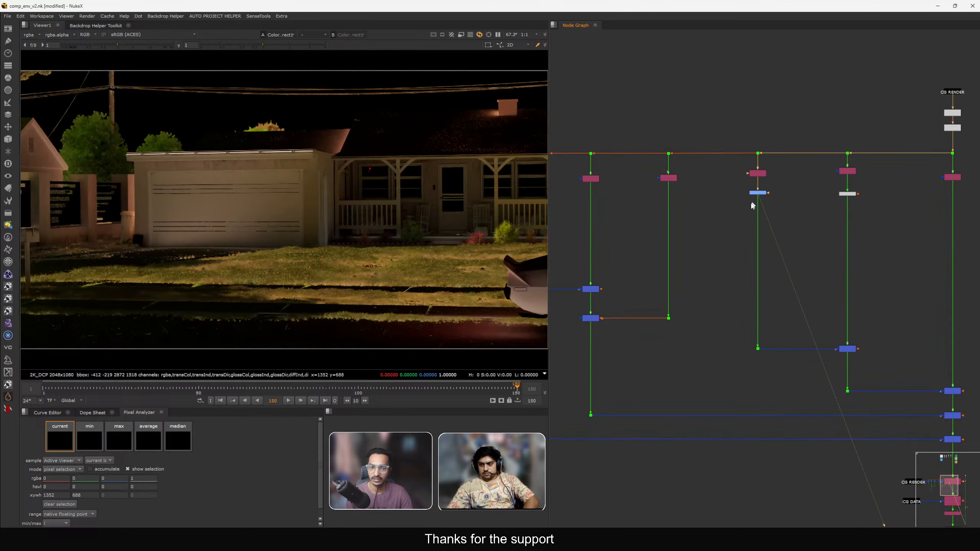
pyautogui.middleClick(411, 229)
pyautogui.keyDown('alt'); pyautogui.moveTo(770, 193); pyautogui.dragTo(801, 186, button='middle'); pyautogui.keyUp('alt')
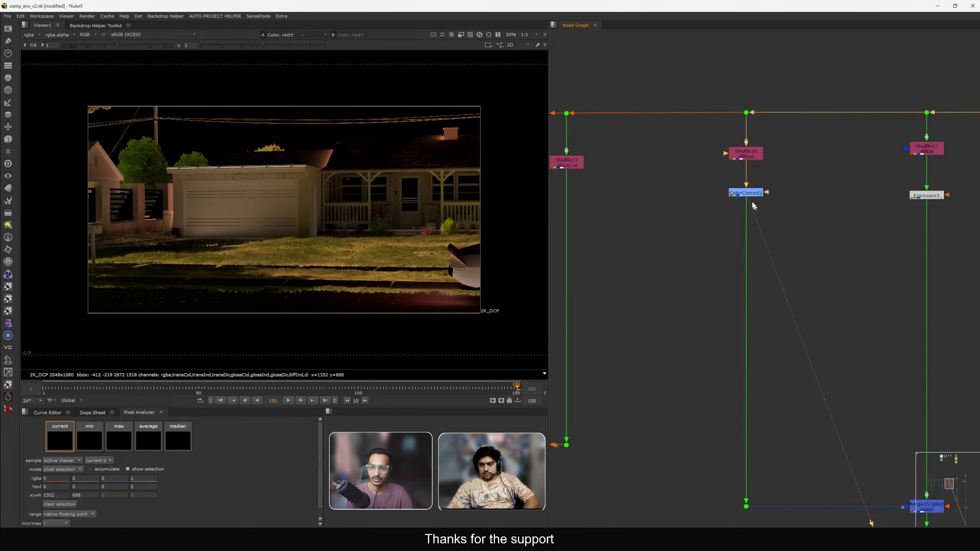
pyautogui.press('g')
pyautogui.moveTo(728, 238); pyautogui.dragTo(748, 260)
pyautogui.press('1')
pyautogui.click(718, 256)
pyautogui.moveTo(792, 222); pyautogui.dragTo(777, 62, button='middle')
pyautogui.scroll(-2, 778, 116)
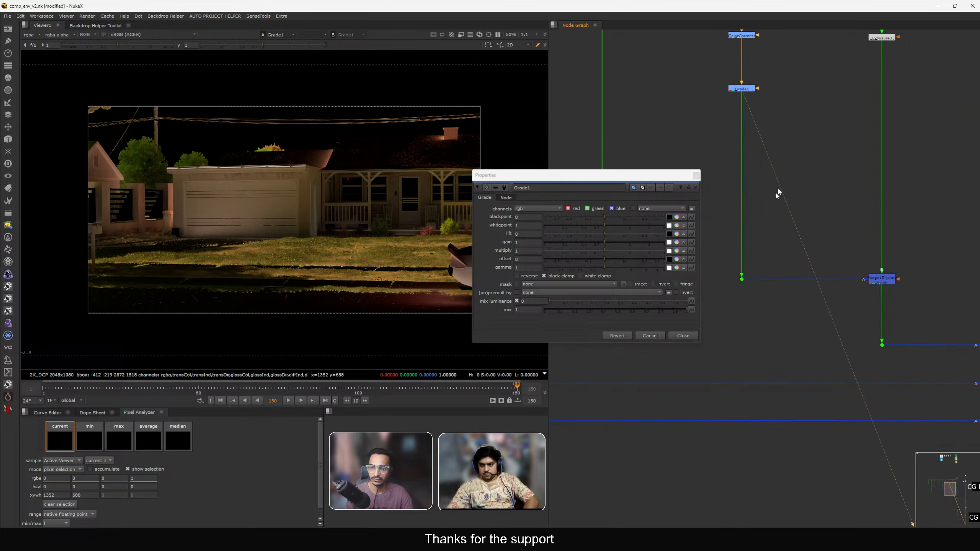
# Set the Grade node's gain to 2 while viewing the Merge19 comp, then close its properties.
pyautogui.scroll(-4, 777, 193)
pyautogui.moveTo(868, 421); pyautogui.dragTo(579, 110, button='middle')
pyautogui.moveTo(778, 201); pyautogui.dragTo(866, 246)
pyautogui.press('1')
pyautogui.click(864, 246)
pyautogui.moveTo(736, 171); pyautogui.dragTo(798, 211, button='middle')
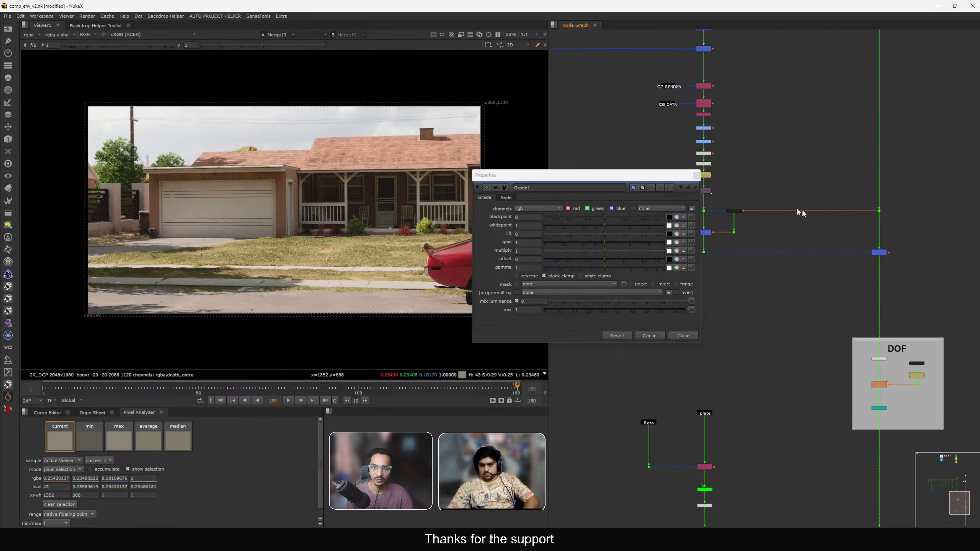
pyautogui.moveTo(583, 175); pyautogui.dragTo(710, 172)
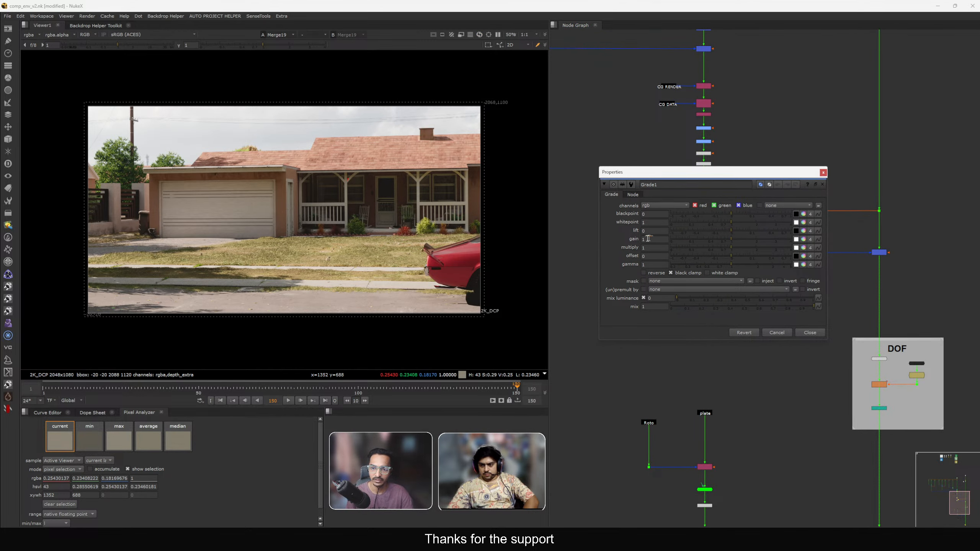
pyautogui.doubleClick(648, 238)
pyautogui.write('2')
pyautogui.press('Return')
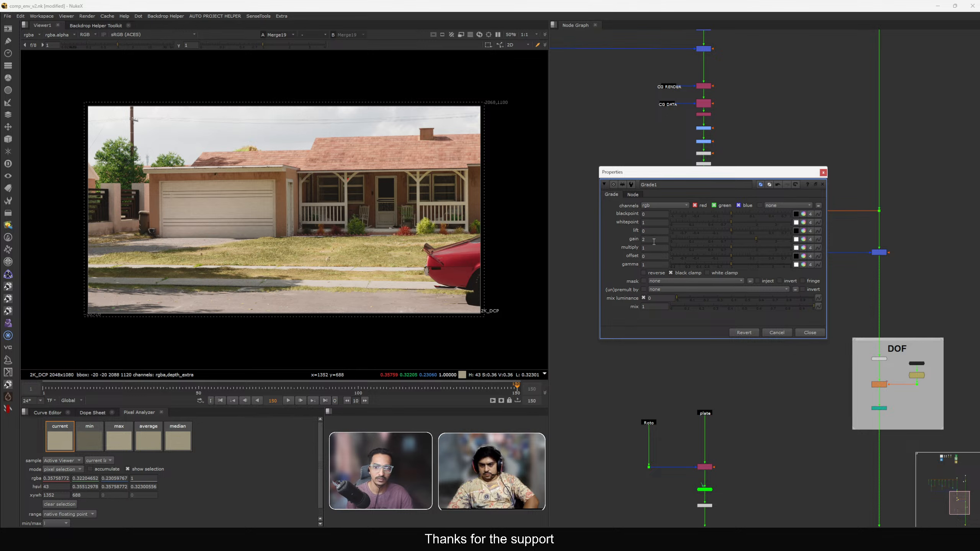
pyautogui.press('Return')
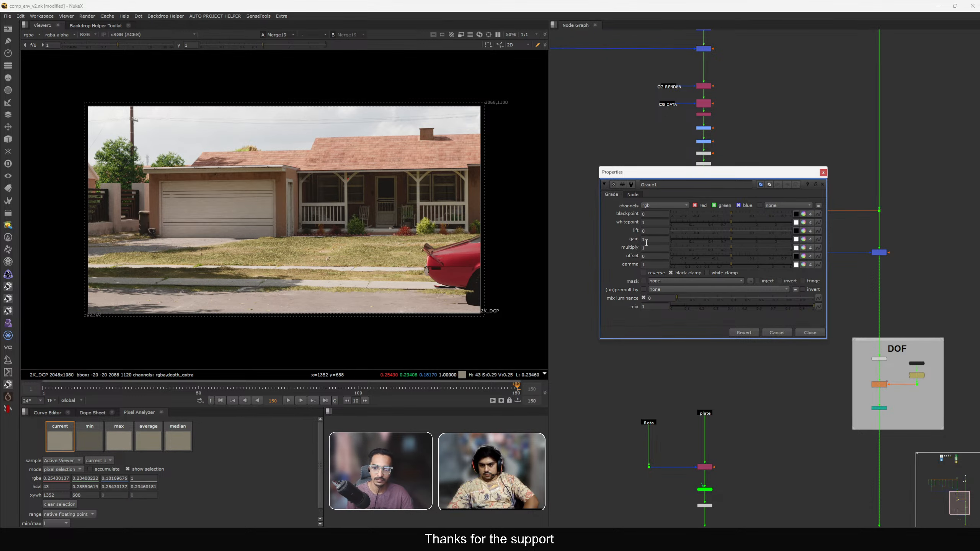
pyautogui.write('2')
pyautogui.press('Return')
pyautogui.moveTo(877, 503); pyautogui.dragTo(885, 318, button='middle')
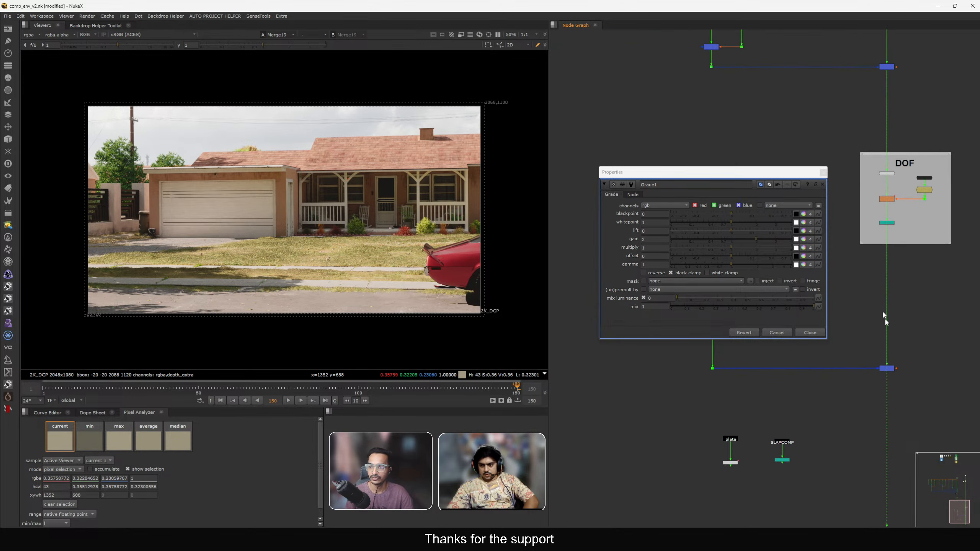
pyautogui.moveTo(806, 174); pyautogui.dragTo(778, 178)
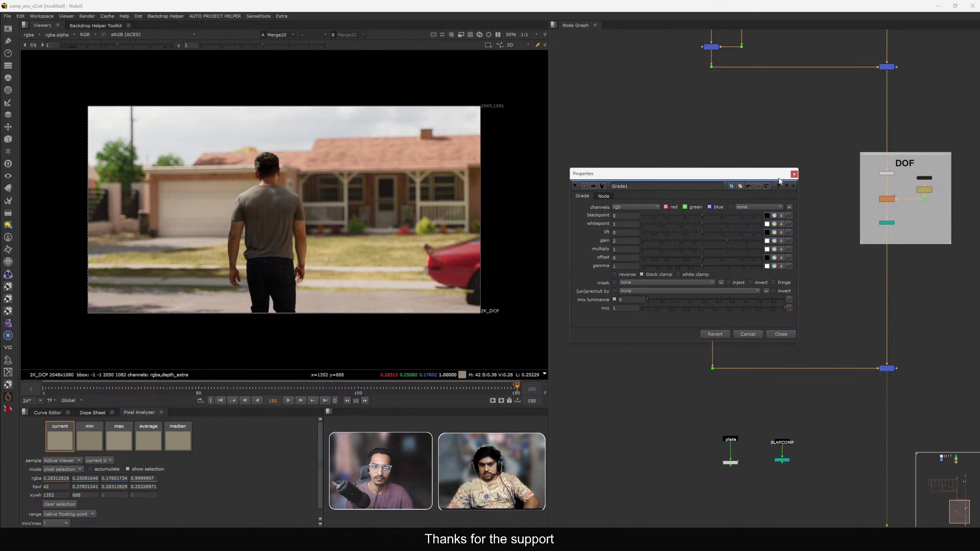
pyautogui.click(794, 174)
pyautogui.scroll(-4, 734, 193)
pyautogui.moveTo(718, 208); pyautogui.dragTo(785, 440, button='middle')
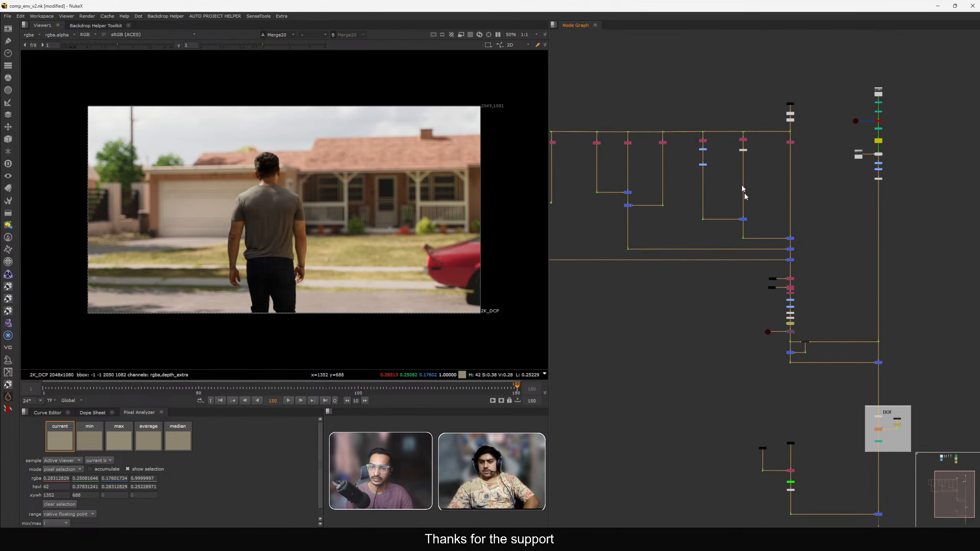
pyautogui.scroll(6, 695, 166)
pyautogui.click(721, 169)
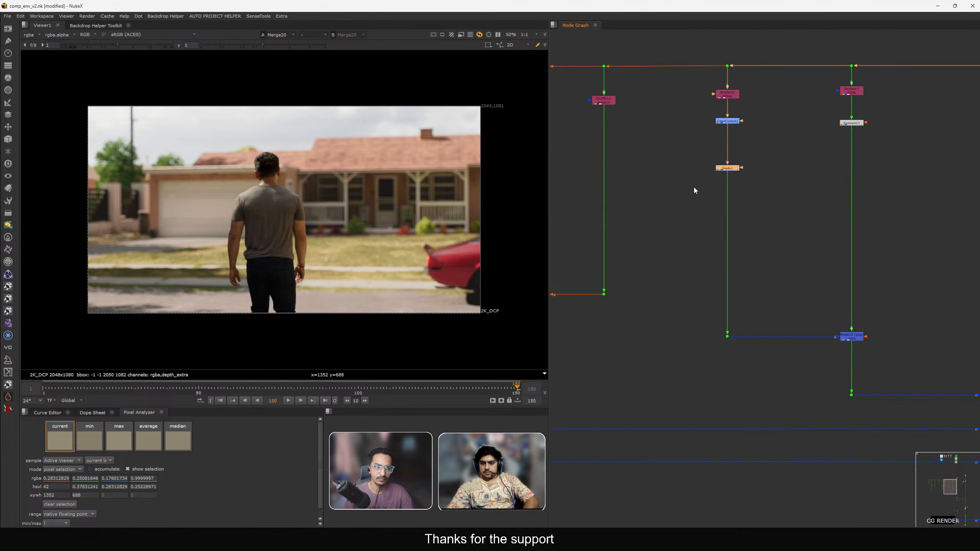
# Toggle the new Grade node on and off repeatedly to compare the final comp with and without it, zooming in on the actor.
pyautogui.press('d')
pyautogui.press('d')
pyautogui.press('d')
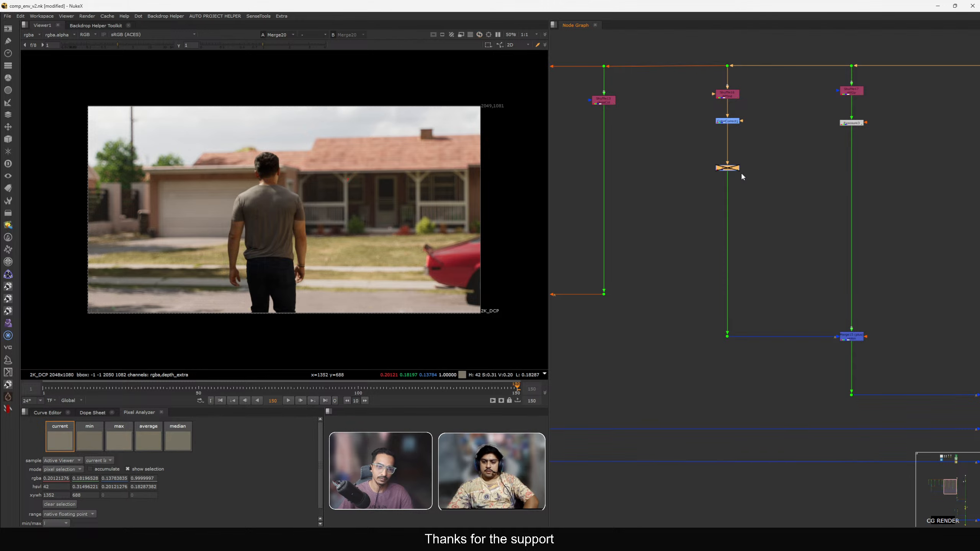
pyautogui.press('d')
pyautogui.press('d')
pyautogui.press('d')
pyautogui.press('d')
pyautogui.press('d')
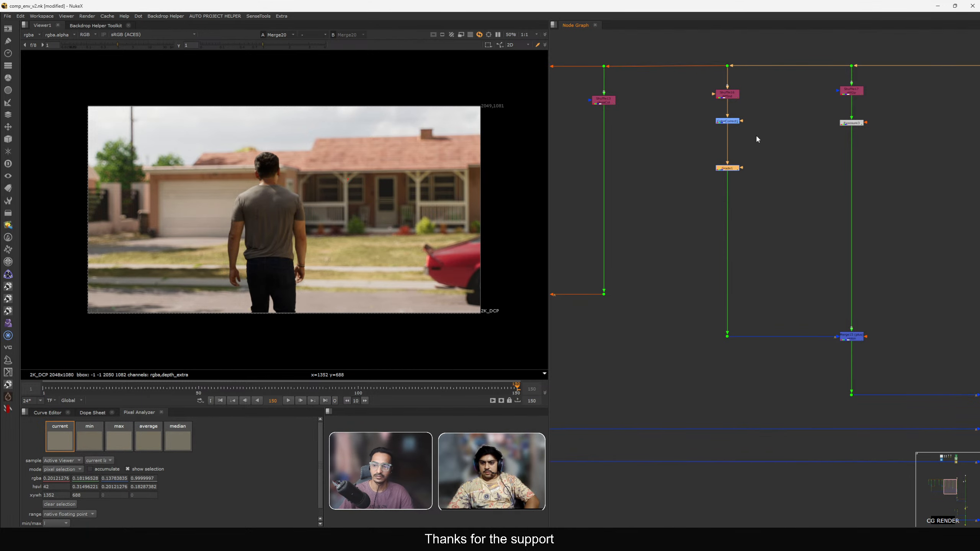
pyautogui.press('d')
pyautogui.press('d')
pyautogui.press('d')
pyautogui.press('d')
pyautogui.press('d')
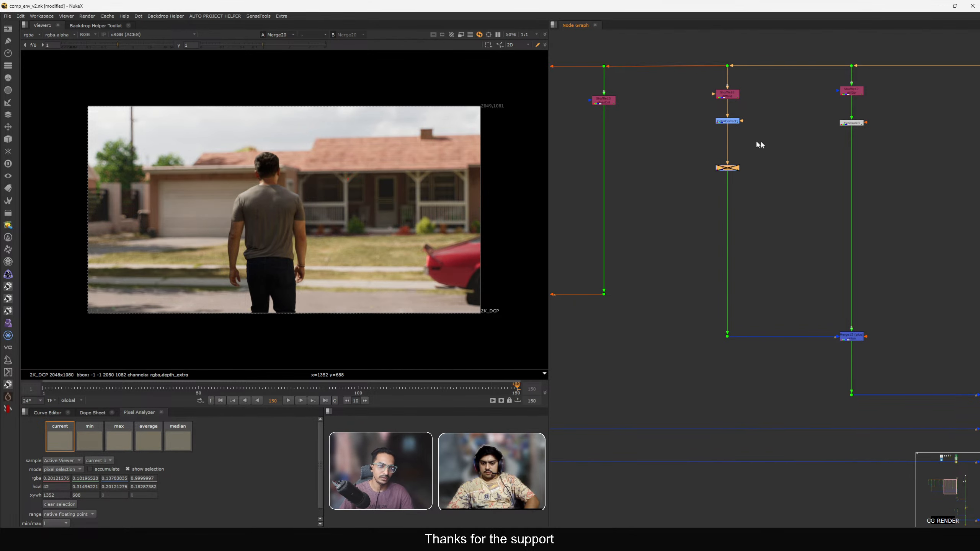
pyautogui.scroll(5, 208, 282)
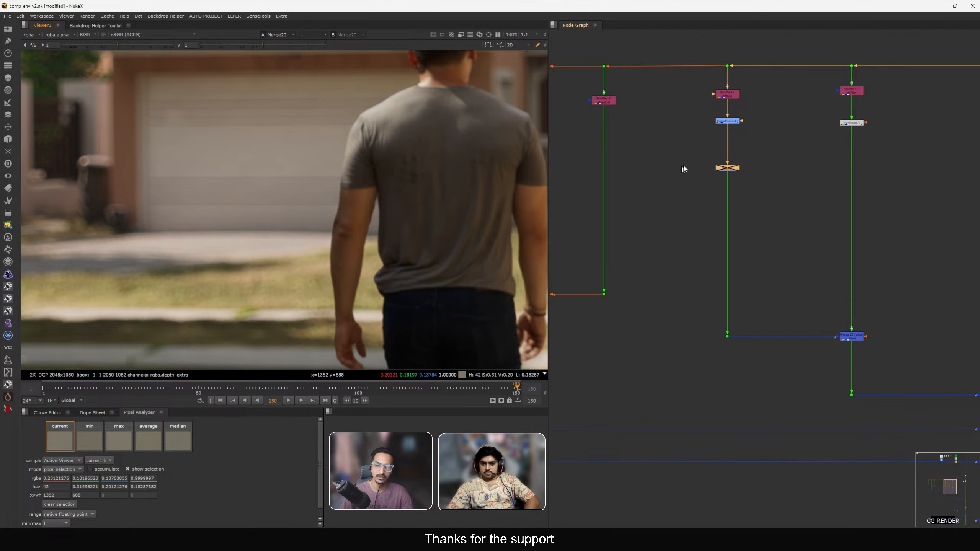
pyautogui.moveTo(692, 151); pyautogui.dragTo(787, 184)
pyautogui.press('d')
pyautogui.moveTo(202, 156); pyautogui.dragTo(290, 216)
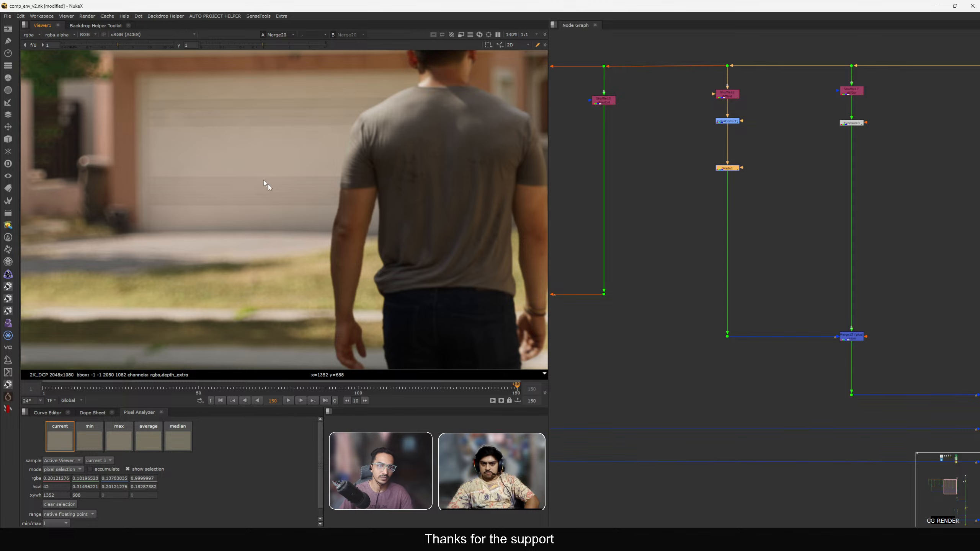
pyautogui.press('d')
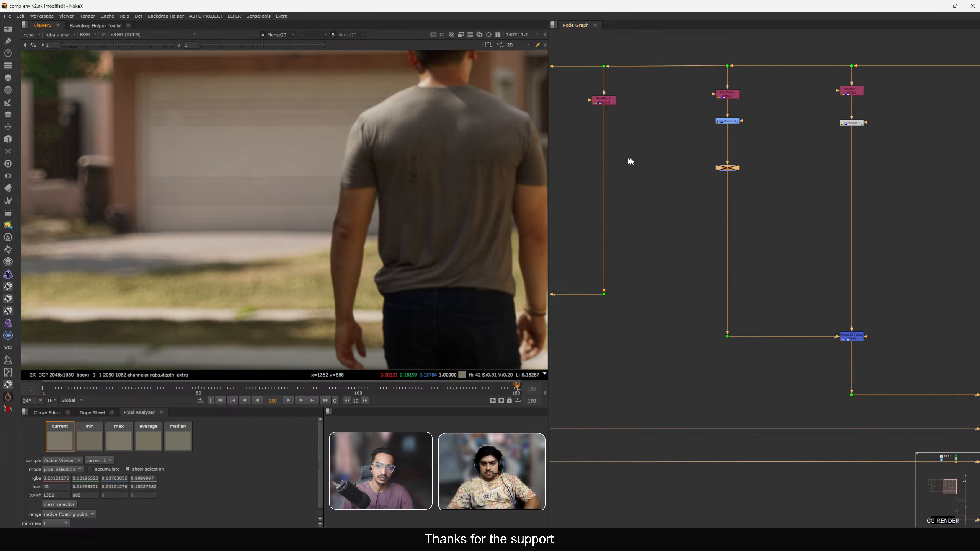
pyautogui.press('d')
pyautogui.press('f')
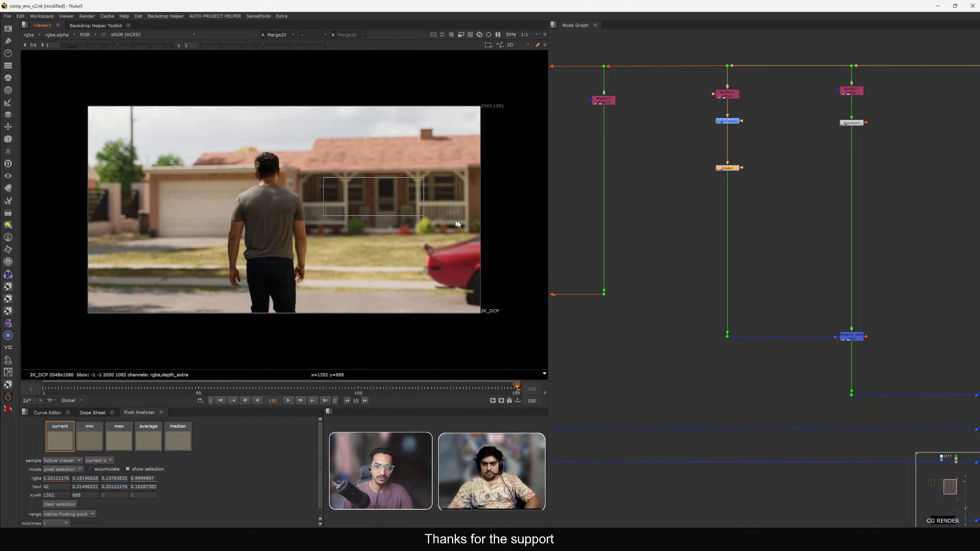
# View the Grade node's output in the viewer and navigate the node graph up to the CG RENDER branch.
pyautogui.press('1')
pyautogui.scroll(-4, 731, 173)
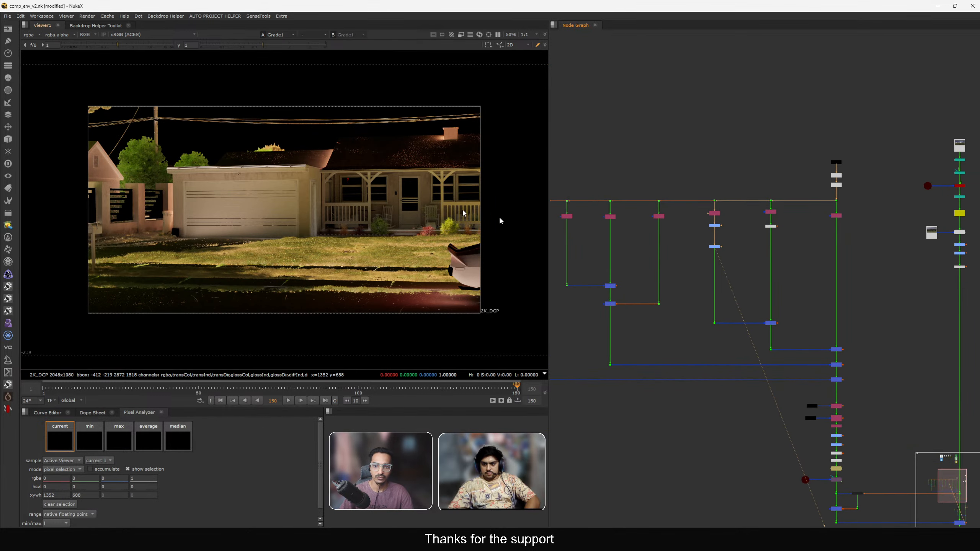
pyautogui.scroll(5, 700, 247)
pyautogui.scroll(-4, 781, 232)
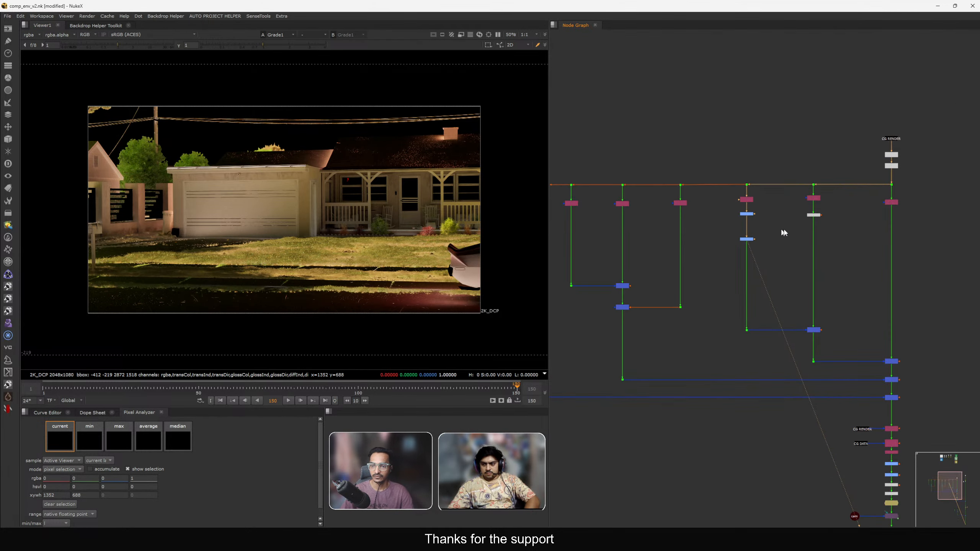
pyautogui.scroll(2, 778, 198)
pyautogui.scroll(2, 778, 198)
pyautogui.press('F5')
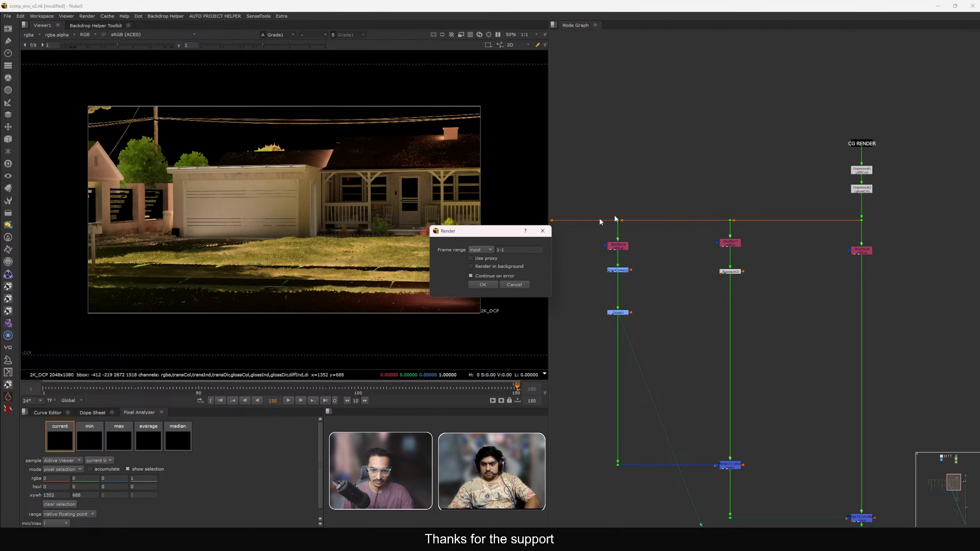
pyautogui.click(508, 286)
# Create a stamp of the CG DATA anchor, close its properties, and place it beside the CG render branch.
pyautogui.press('F8')
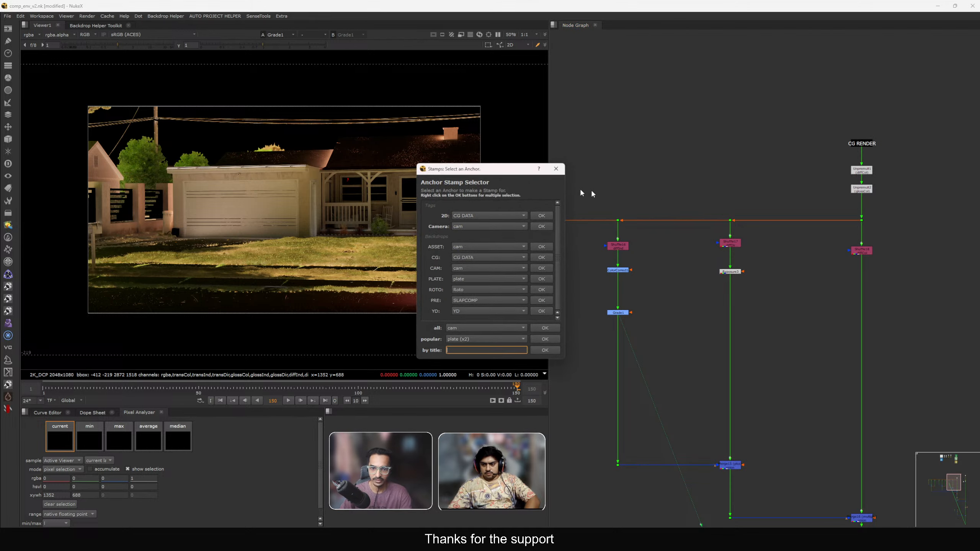
pyautogui.moveTo(513, 169); pyautogui.dragTo(524, 158)
pyautogui.click(551, 207)
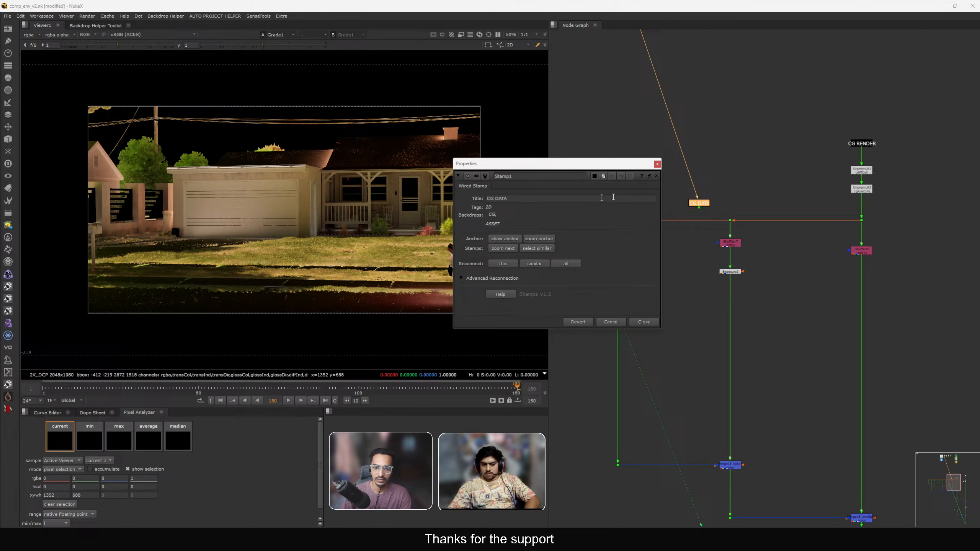
pyautogui.click(657, 163)
pyautogui.moveTo(699, 204); pyautogui.dragTo(681, 303)
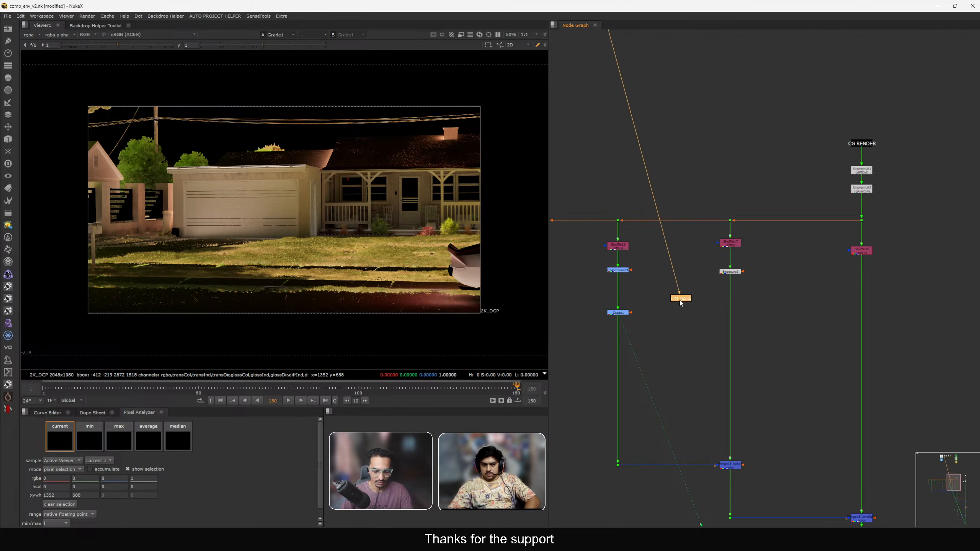
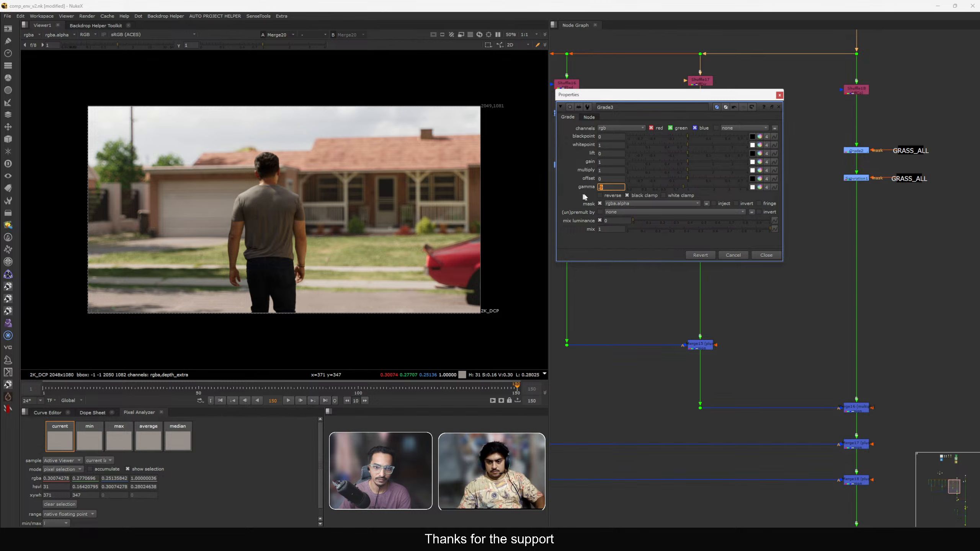
# Set the Grade3 gain to 1.1 and close its properties.
pyautogui.click(609, 162)
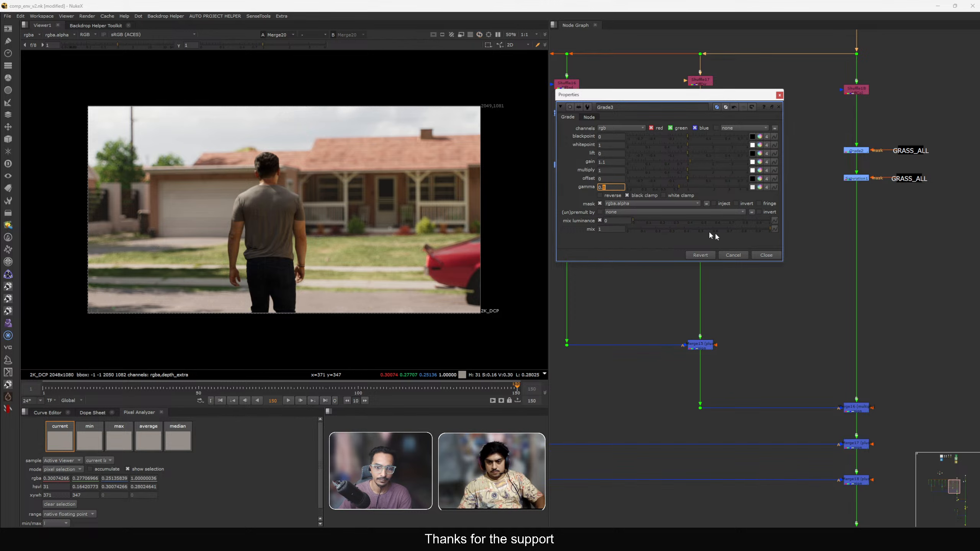
pyautogui.click(766, 255)
# Extract the Grade3 node and rewire the GRASS_ALL stamp into its mask input below Merge15.
pyautogui.moveTo(666, 138); pyautogui.dragTo(699, 377)
pyautogui.hotkey('ctrl', 'shift', 'x')
pyautogui.click(720, 185)
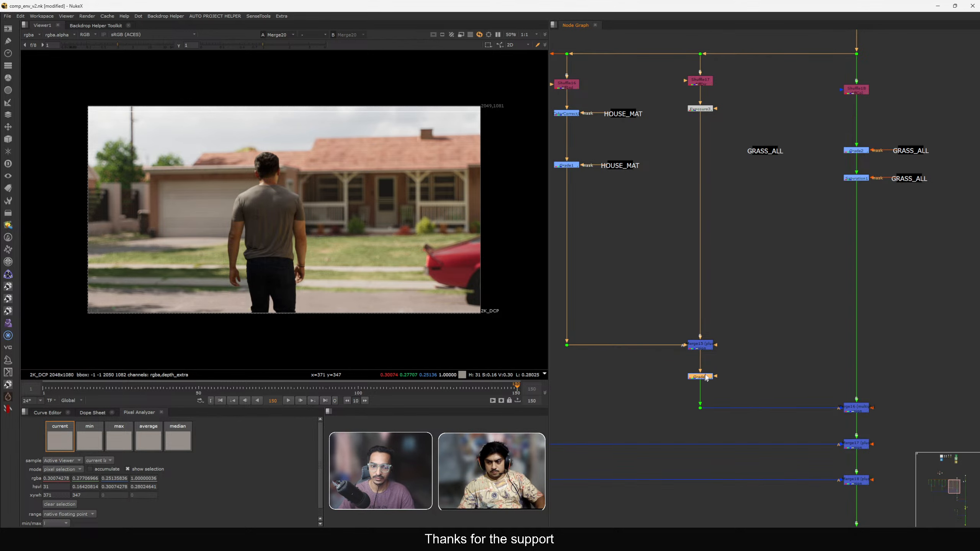
pyautogui.moveTo(759, 149); pyautogui.dragTo(752, 320)
pyautogui.moveTo(751, 321); pyautogui.dragTo(757, 276, button='middle')
pyautogui.scroll(1, 757, 276)
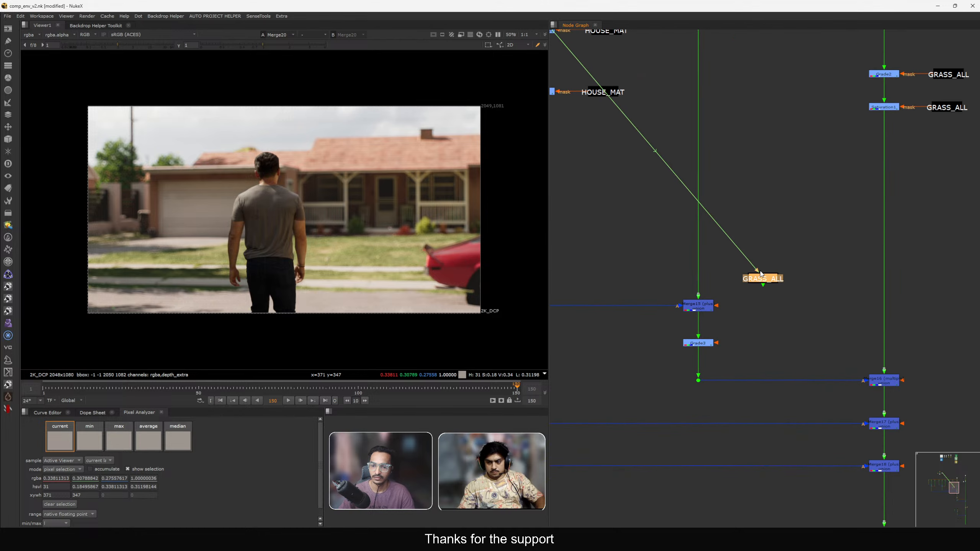
pyautogui.moveTo(758, 276); pyautogui.dragTo(762, 319)
pyautogui.moveTo(718, 343); pyautogui.dragTo(750, 350)
pyautogui.moveTo(783, 264); pyautogui.dragTo(791, 218, button='middle')
pyautogui.scroll(2, 724, 272)
pyautogui.moveTo(763, 310); pyautogui.dragTo(772, 306)
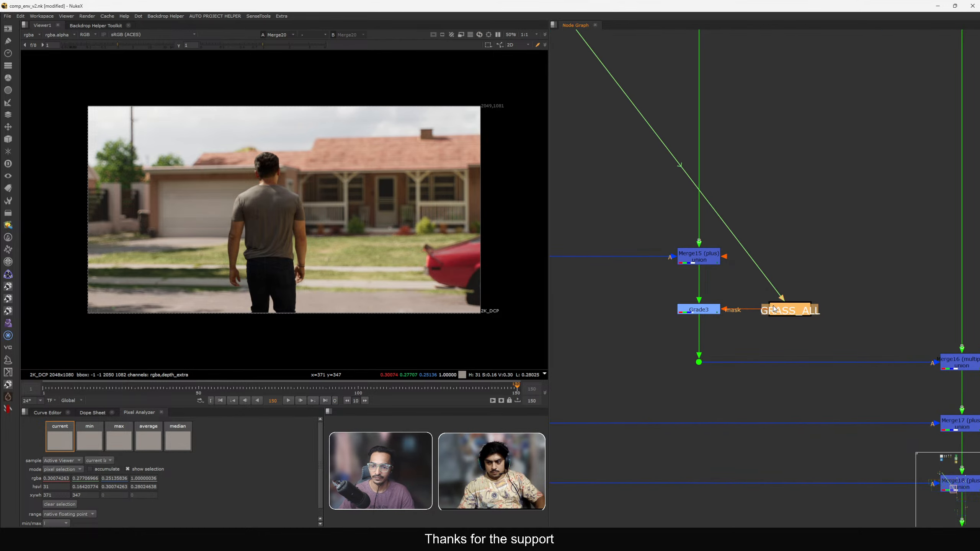
# View the HOUSE_MAT branch output and toggle Merge15 on and off to compare its contribution.
pyautogui.click(799, 275)
pyautogui.scroll(-5, 686, 264)
pyautogui.moveTo(673, 269); pyautogui.dragTo(738, 268, button='middle')
pyautogui.click(662, 258)
pyautogui.press('1')
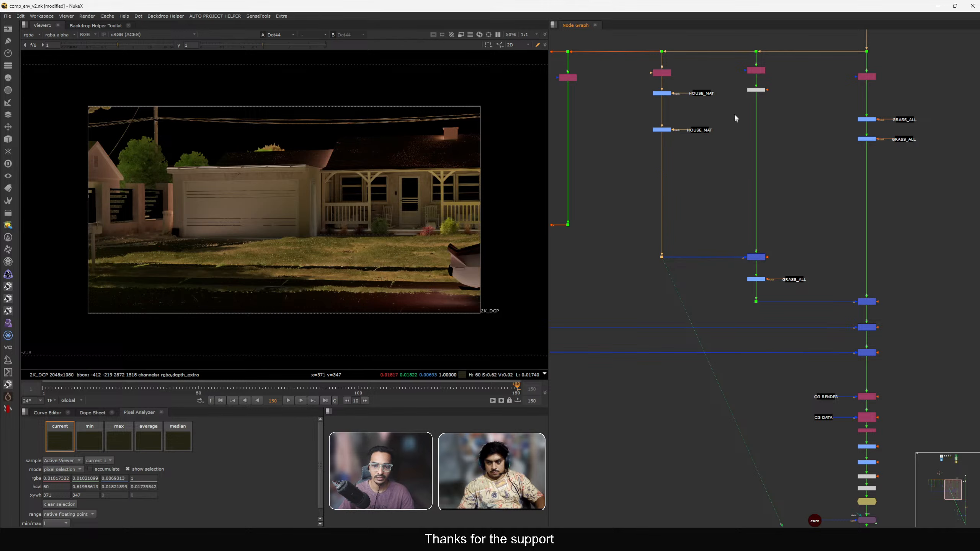
pyautogui.moveTo(712, 239); pyautogui.dragTo(785, 271)
pyautogui.press('1')
pyautogui.click(786, 270)
pyautogui.scroll(3, 759, 263)
pyautogui.click(752, 255)
pyautogui.press('d')
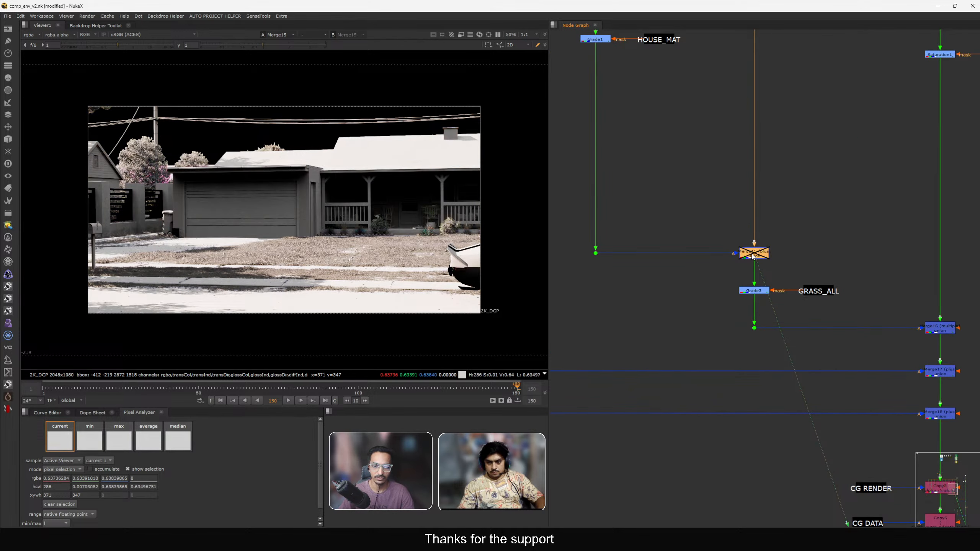
pyautogui.press('d')
pyautogui.press('d')
# View the Grade3 output, then toggle Grade3 on and off to compare the final comp.
pyautogui.press('d')
pyautogui.press('d')
pyautogui.press('d')
pyautogui.press('d')
pyautogui.press('d')
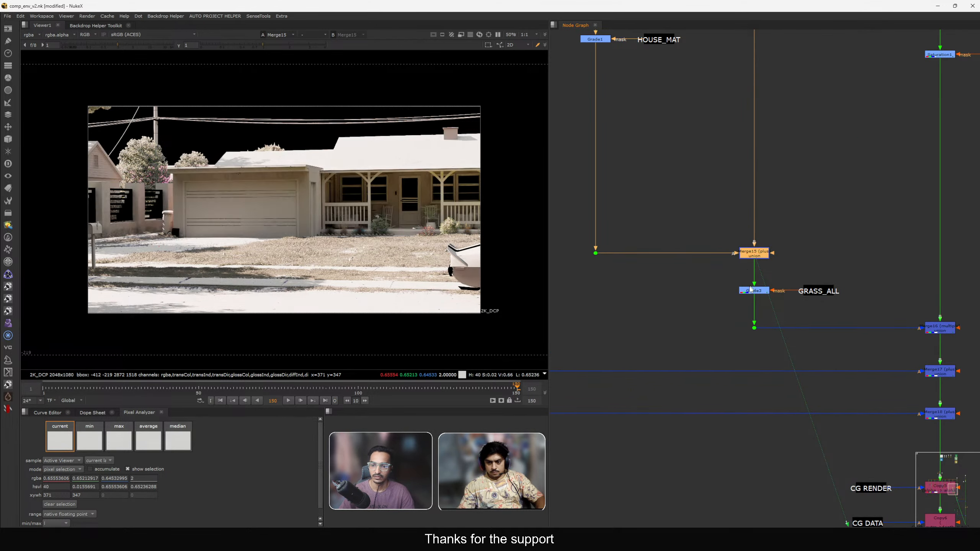
pyautogui.click(753, 292)
pyautogui.press('1')
pyautogui.moveTo(752, 294); pyautogui.dragTo(734, 216, button='middle')
pyautogui.scroll(-9, 734, 213)
pyautogui.scroll(3, 790, 299)
pyautogui.moveTo(786, 349); pyautogui.dragTo(879, 425)
pyautogui.press('1')
pyautogui.scroll(9, 684, 109)
pyautogui.click(661, 147)
pyautogui.press('d')
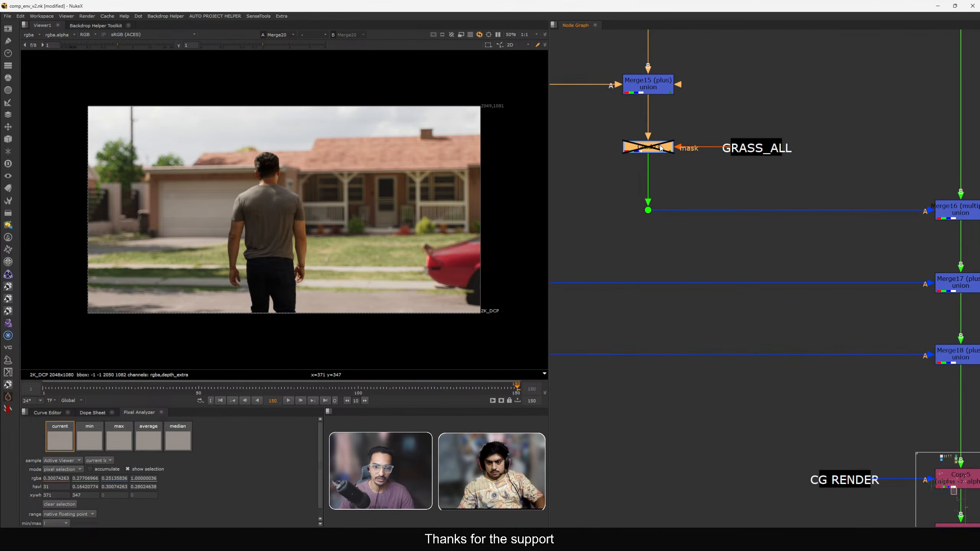
pyautogui.press('d')
pyautogui.press('d')
pyautogui.press('d')
# Open Grade3's properties, nudge the gain down and the gamma up slightly, then close them.
pyautogui.doubleClick(660, 148)
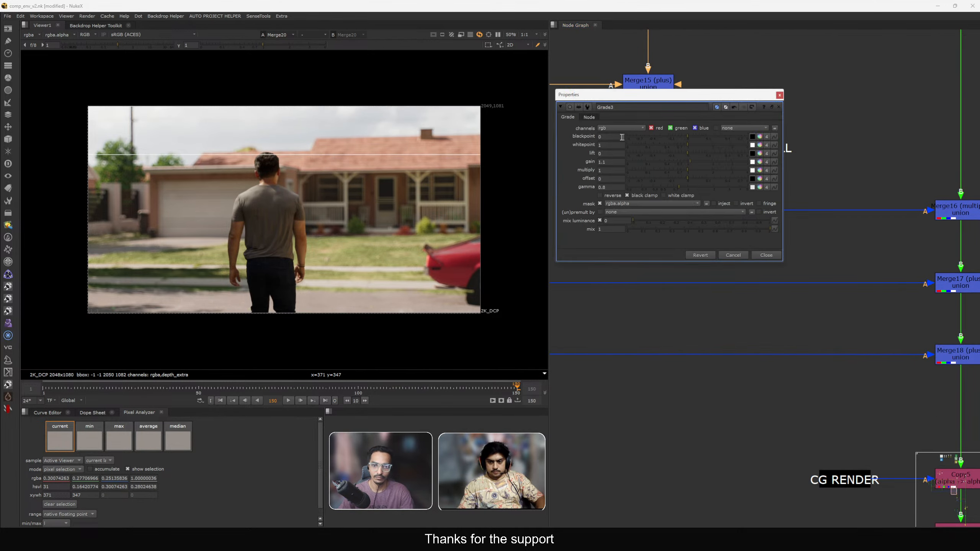
pyautogui.moveTo(661, 98); pyautogui.dragTo(690, 98)
pyautogui.click(663, 162)
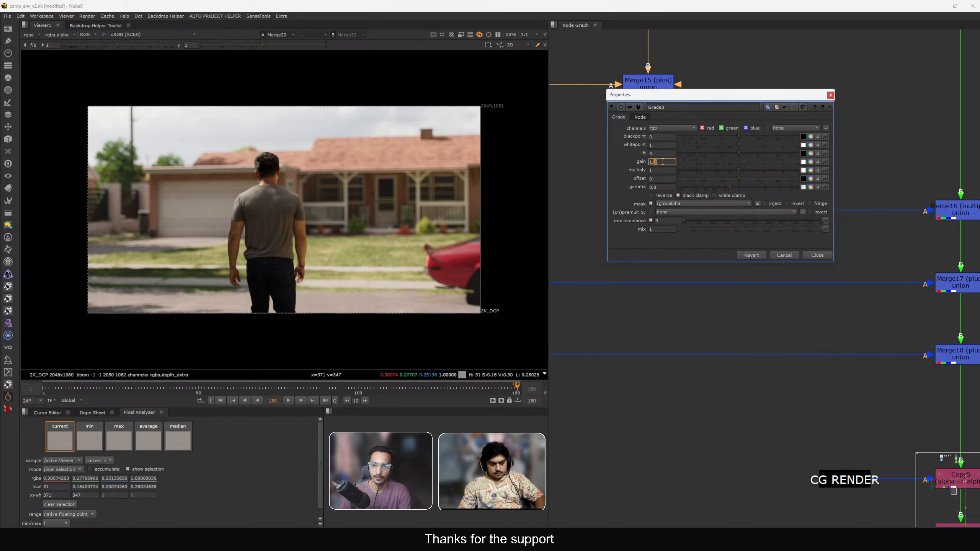
pyautogui.press('Down')
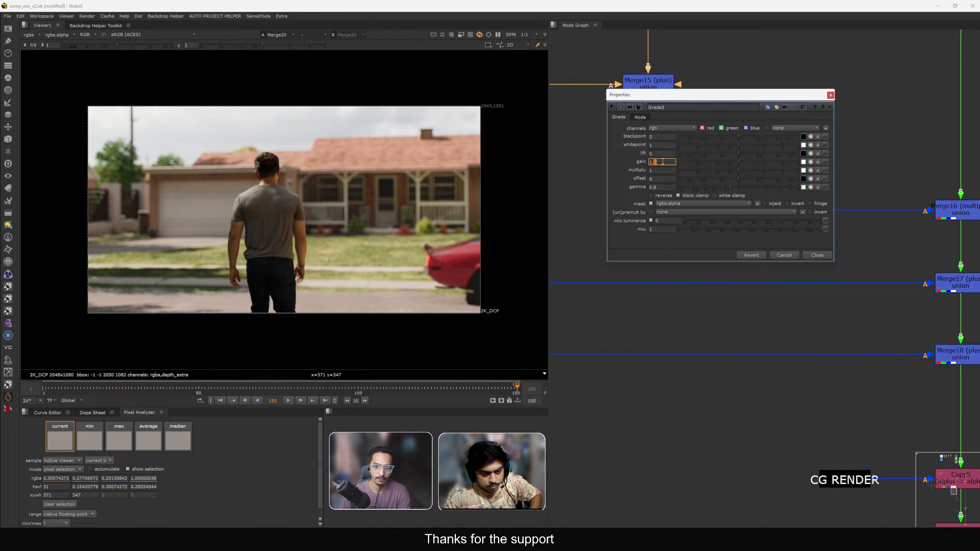
pyautogui.click(626, 183)
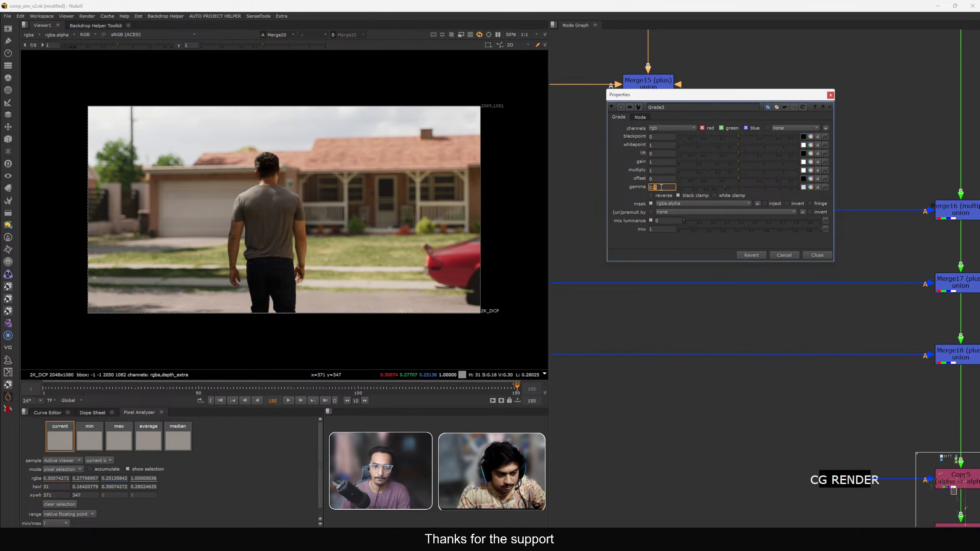
pyautogui.press('Up')
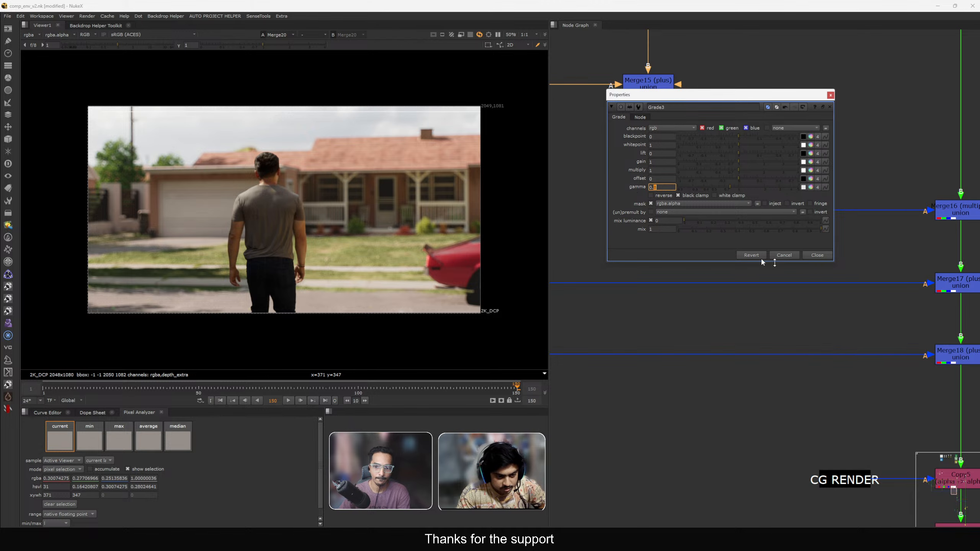
pyautogui.click(817, 255)
# Toggle Grade3 on and off again to compare the comp with and without it.
pyautogui.press('d')
pyautogui.press('d')
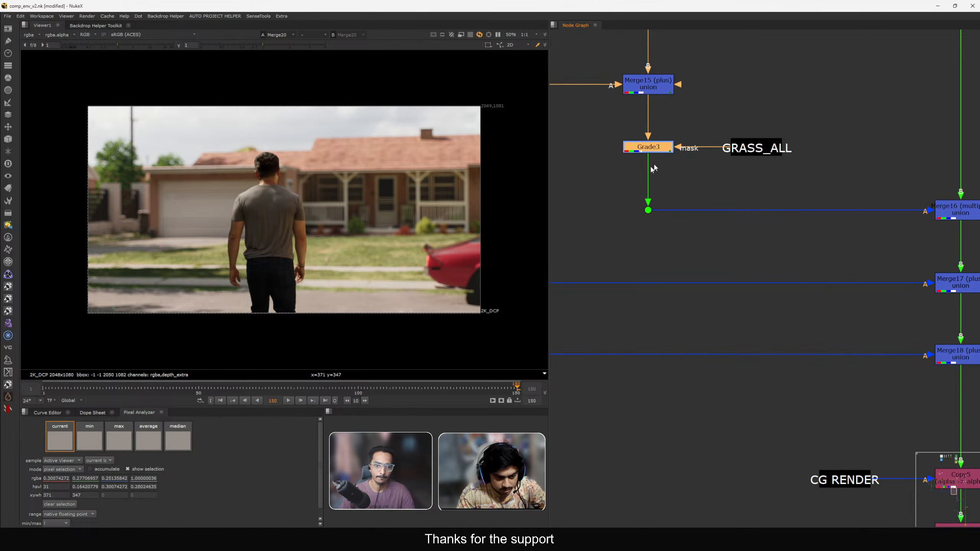
pyautogui.press('d')
pyautogui.press('d')
# Open the grass Grade2 node's properties and its gain colour picker.
pyautogui.scroll(-5, 654, 178)
pyautogui.moveTo(756, 89); pyautogui.dragTo(713, 242, button='middle')
pyautogui.scroll(4, 750, 146)
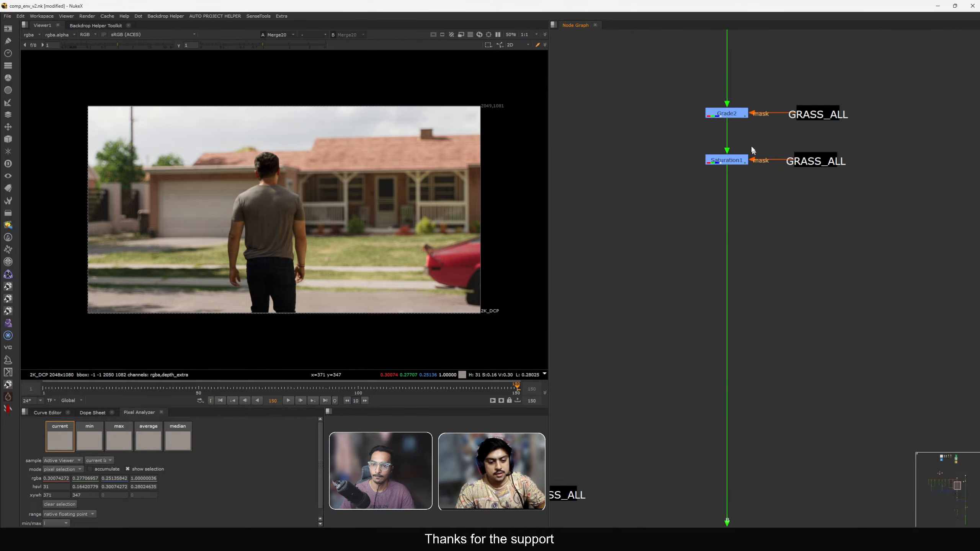
pyautogui.moveTo(751, 150); pyautogui.dragTo(746, 188, button='middle')
pyautogui.doubleClick(722, 151)
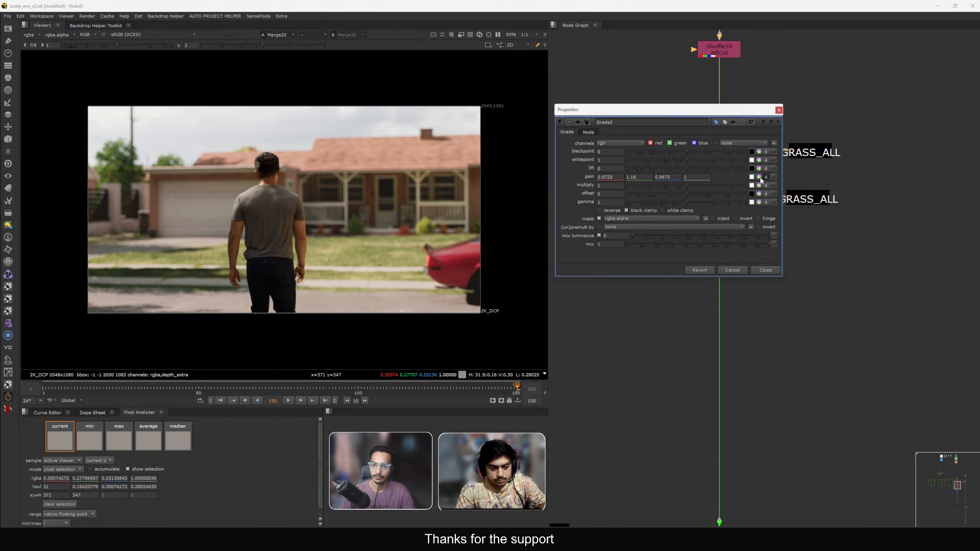
pyautogui.click(759, 177)
pyautogui.moveTo(550, 389); pyautogui.dragTo(805, 321)
# Set up an under-mode wipe comparing Merge20 against the plate Stamp7, zoomed into the grass.
pyautogui.moveTo(337, 258); pyautogui.dragTo(270, 250, button='middle')
pyautogui.scroll(3, 269, 250)
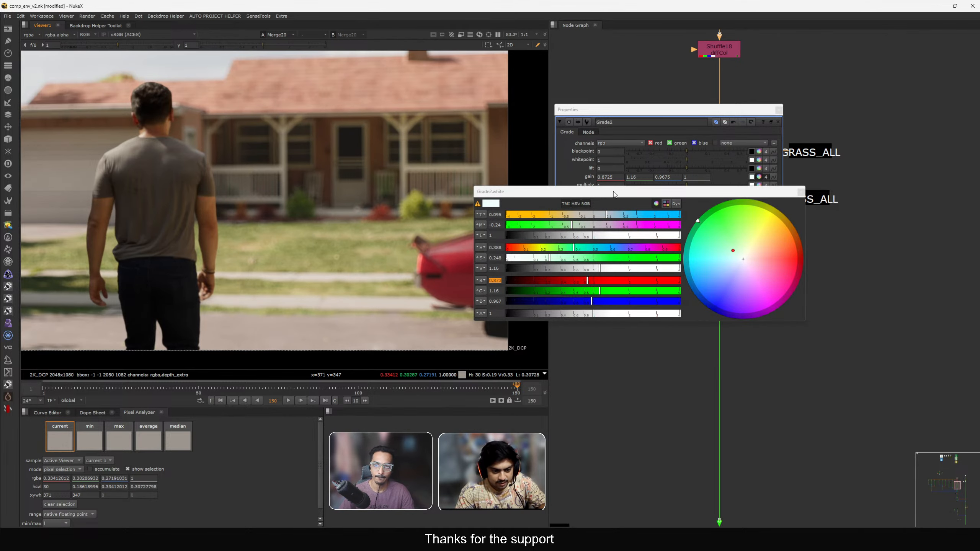
pyautogui.moveTo(614, 193); pyautogui.dragTo(563, 135)
pyautogui.scroll(-10, 885, 212)
pyautogui.moveTo(876, 223); pyautogui.dragTo(839, 148, button='middle')
pyautogui.scroll(5, 857, 284)
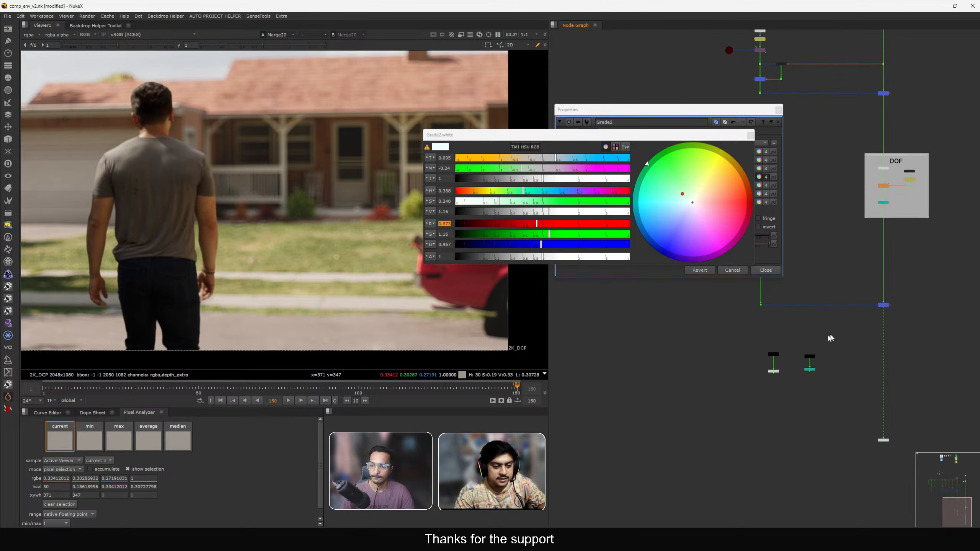
pyautogui.scroll(3, 806, 342)
pyautogui.moveTo(699, 336); pyautogui.dragTo(773, 371)
pyautogui.press('2')
pyautogui.click(878, 320)
pyautogui.moveTo(879, 321); pyautogui.dragTo(844, 338, button='middle')
pyautogui.press('1')
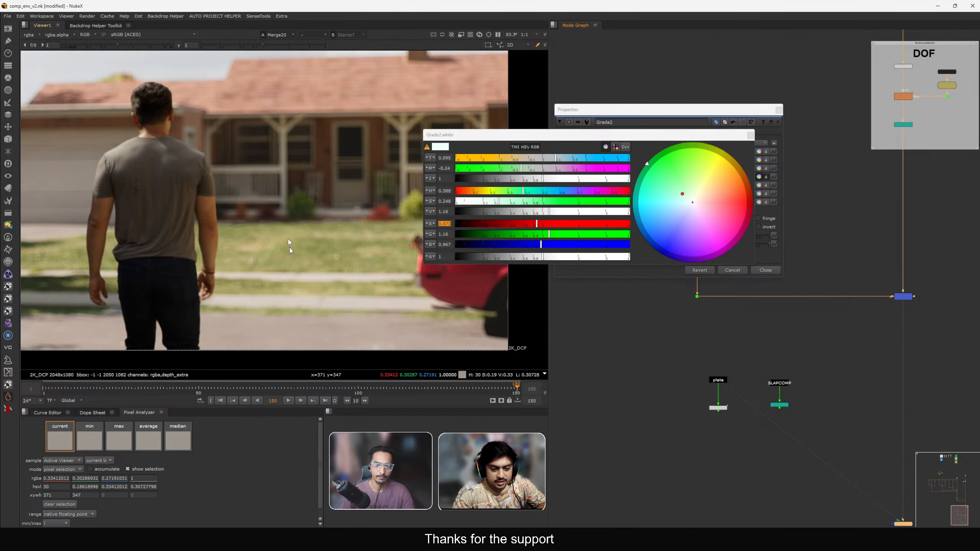
pyautogui.click(313, 34)
pyautogui.click(313, 73)
pyautogui.scroll(3, 304, 274)
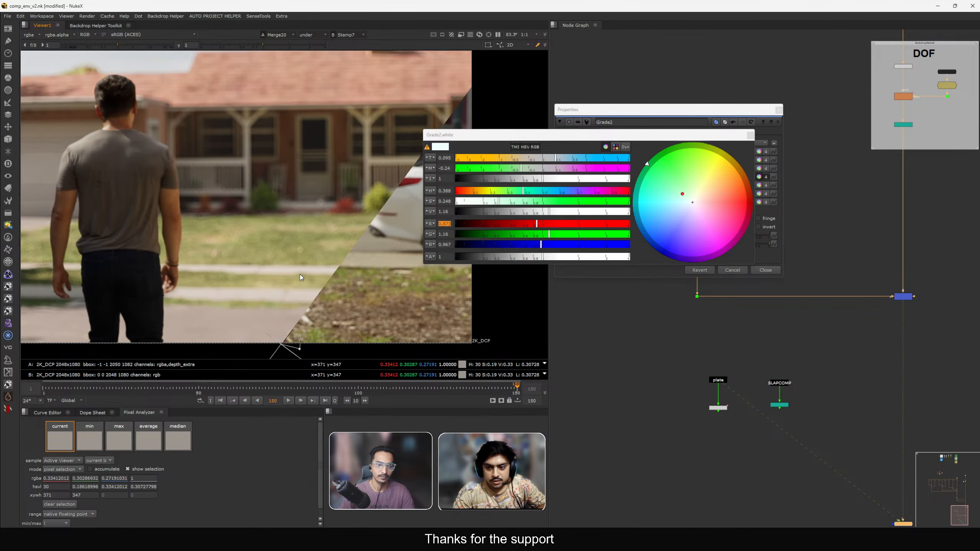
pyautogui.scroll(2, 264, 270)
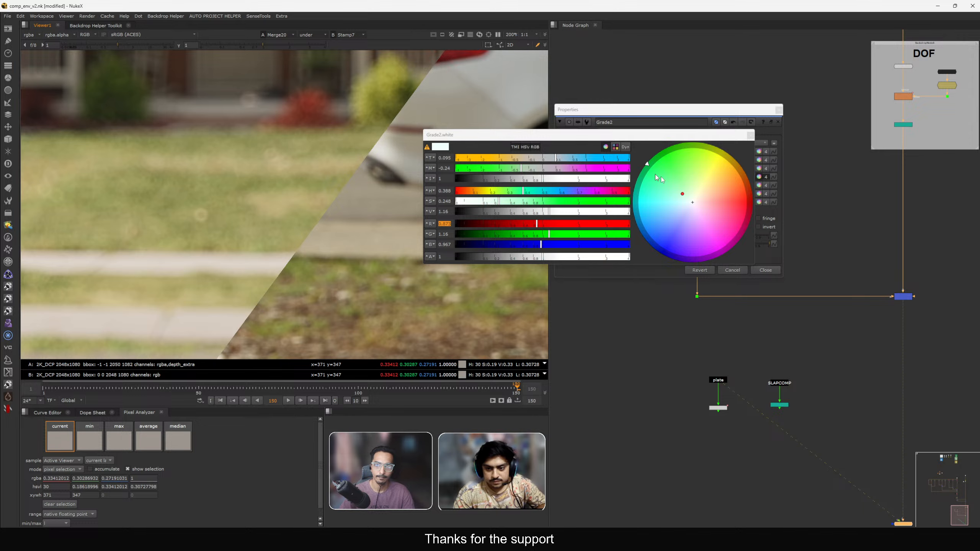
# Shift Grade2's gain colour to 0.083 and -0.34 on the TMI sliders, then close the picker and properties.
pyautogui.moveTo(755, 266); pyautogui.dragTo(944, 287)
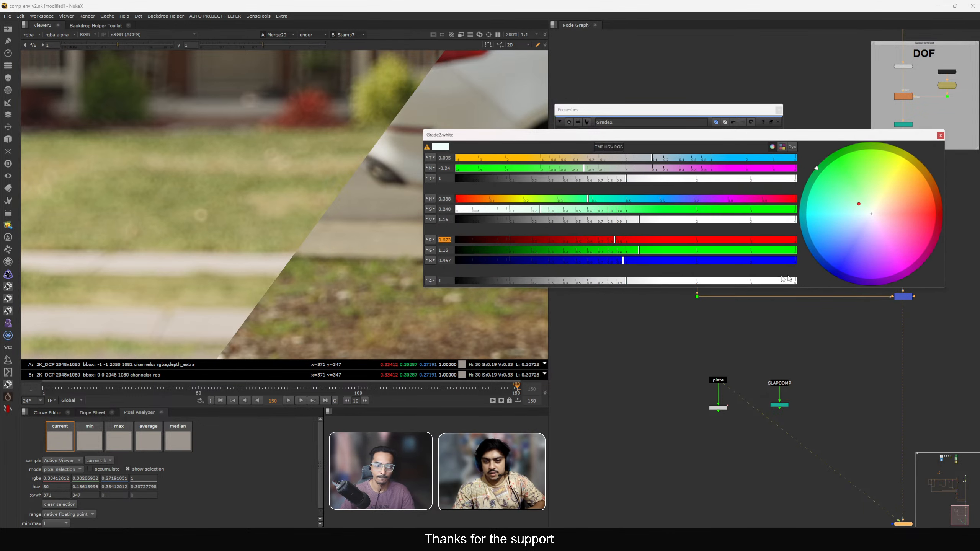
pyautogui.scroll(2, 269, 268)
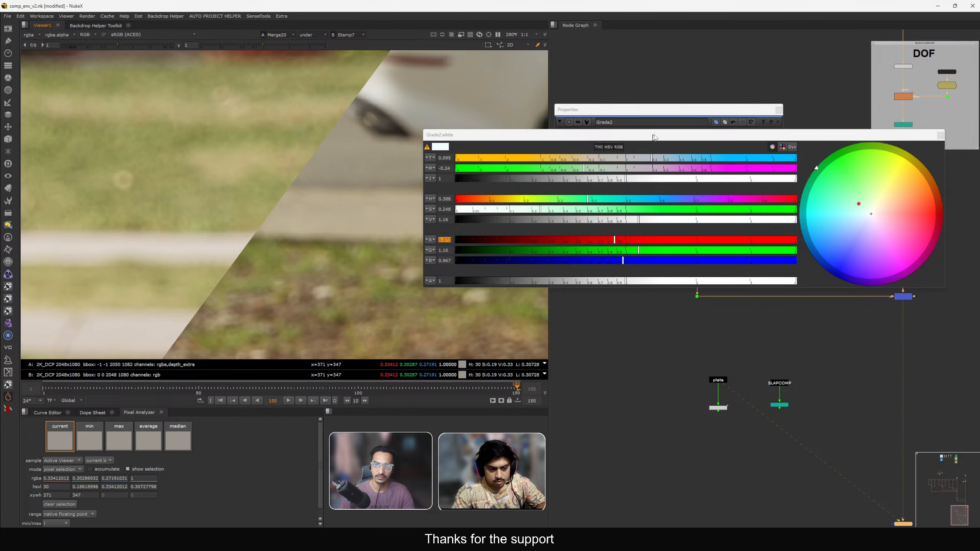
pyautogui.moveTo(654, 137); pyautogui.dragTo(665, 135)
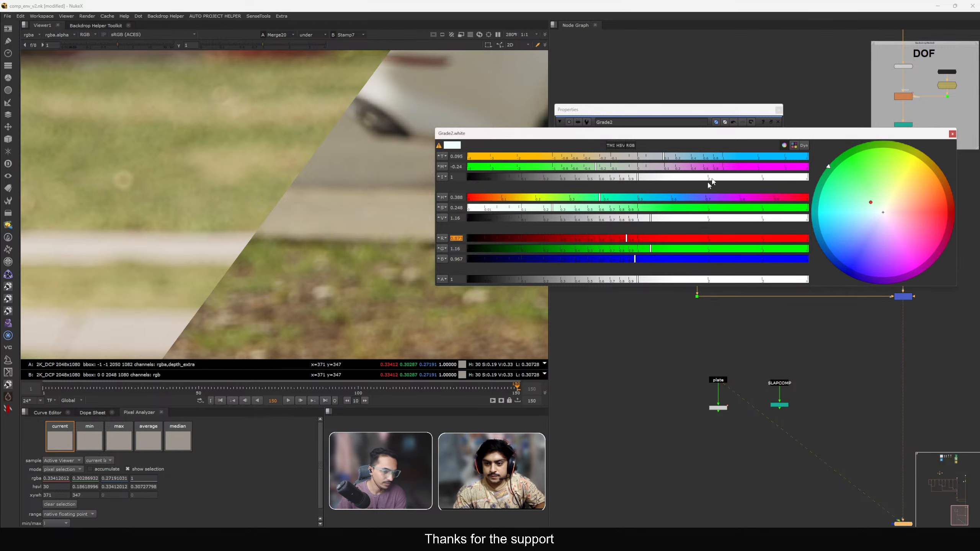
pyautogui.moveTo(646, 133); pyautogui.dragTo(651, 132)
pyautogui.click(594, 167)
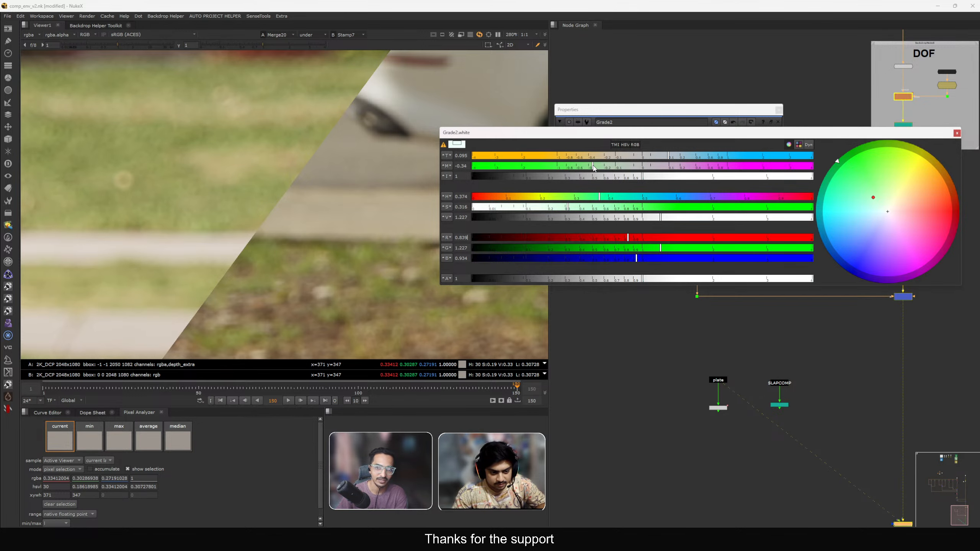
pyautogui.click(593, 166)
pyautogui.click(666, 156)
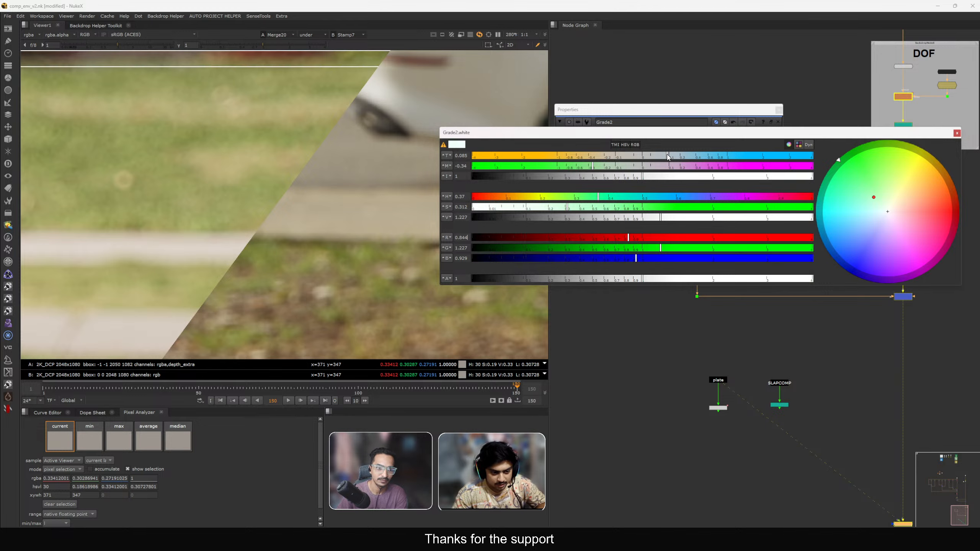
pyautogui.click(779, 109)
# Move the CG RENDER and CG DATA copy nodes and Remove2 up to tighten the CG branch.
pyautogui.scroll(-6, 769, 112)
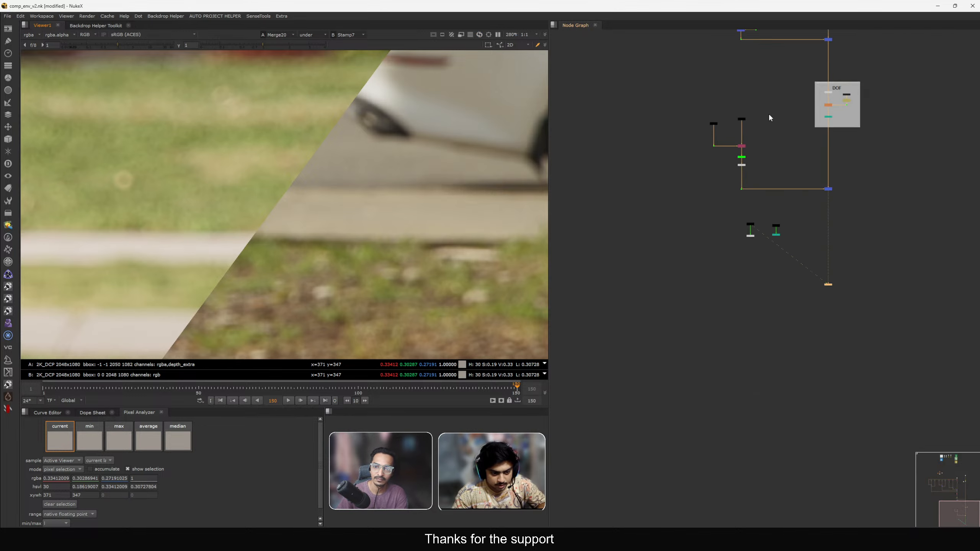
pyautogui.scroll(10, 770, 209)
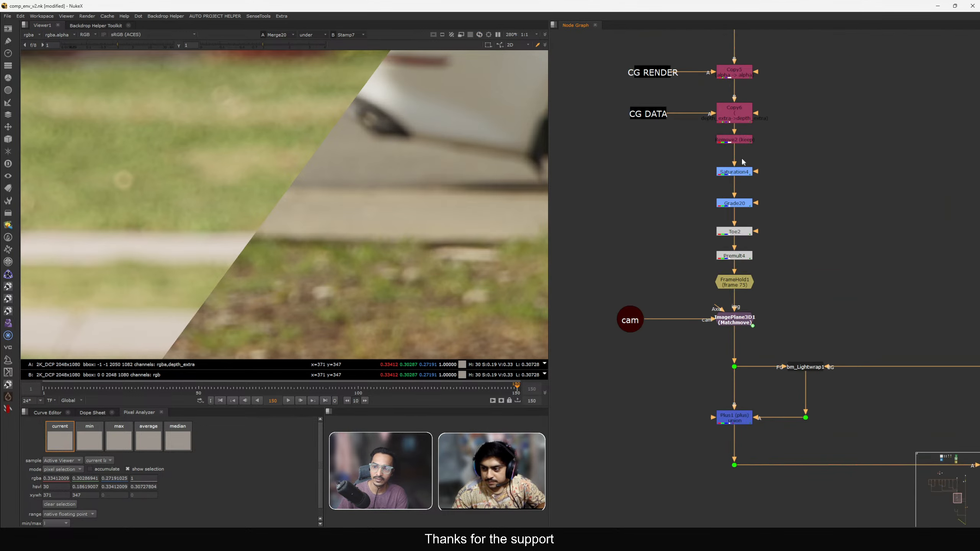
pyautogui.moveTo(642, 106); pyautogui.dragTo(867, 153)
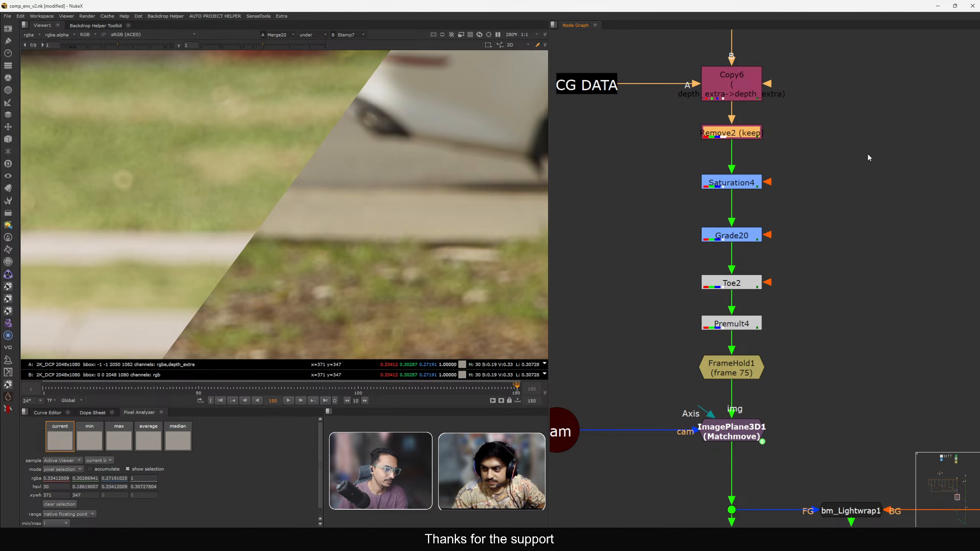
pyautogui.scroll(-4, 837, 228)
pyautogui.moveTo(653, 133); pyautogui.dragTo(832, 203)
pyautogui.moveTo(780, 177); pyautogui.dragTo(780, 152)
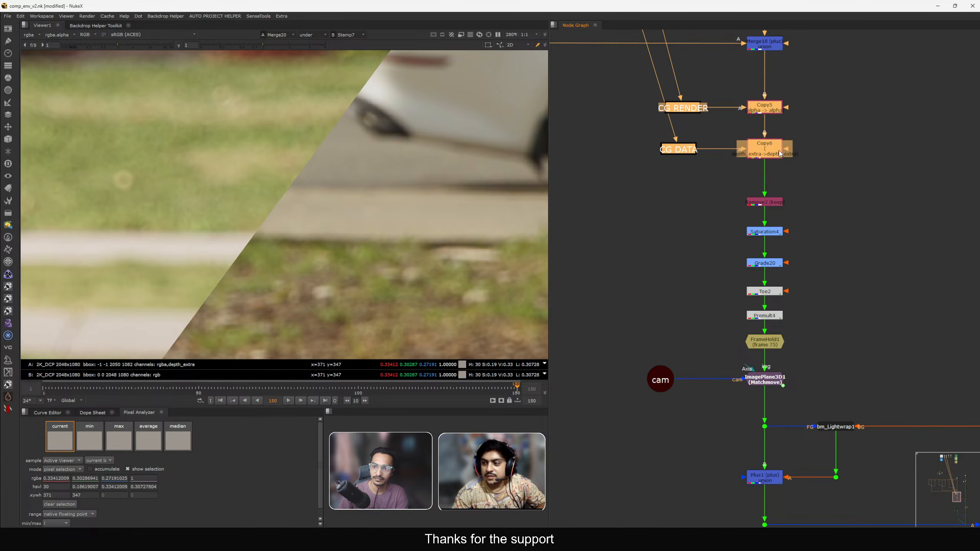
pyautogui.moveTo(759, 209); pyautogui.dragTo(772, 184)
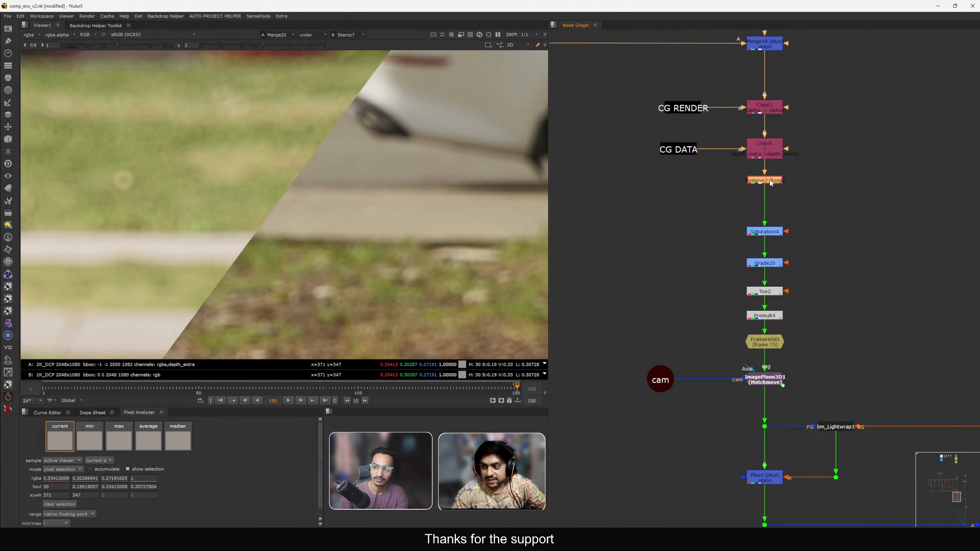
pyautogui.scroll(-3, 773, 184)
pyautogui.scroll(-8, 799, 173)
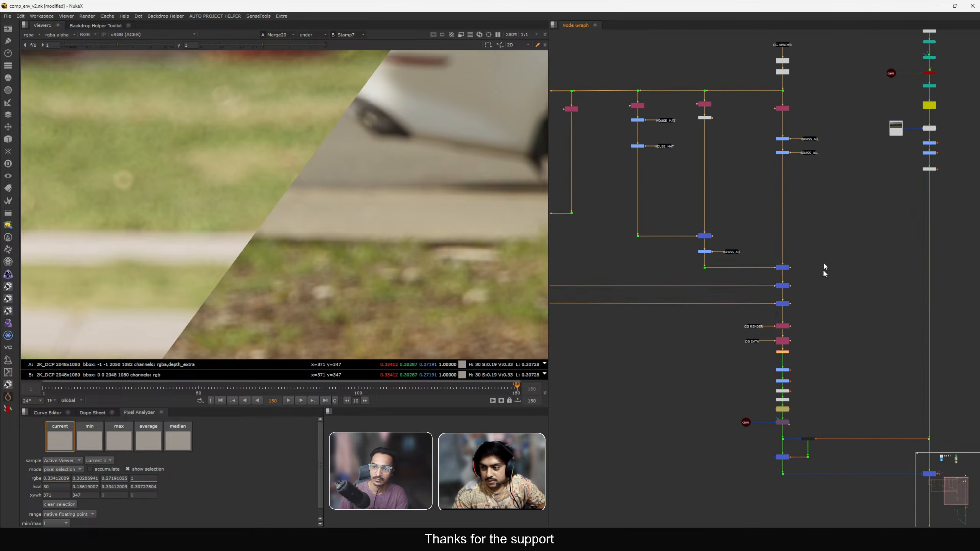
pyautogui.moveTo(812, 249); pyautogui.dragTo(809, 173, button='middle')
pyautogui.scroll(-3, 769, 144)
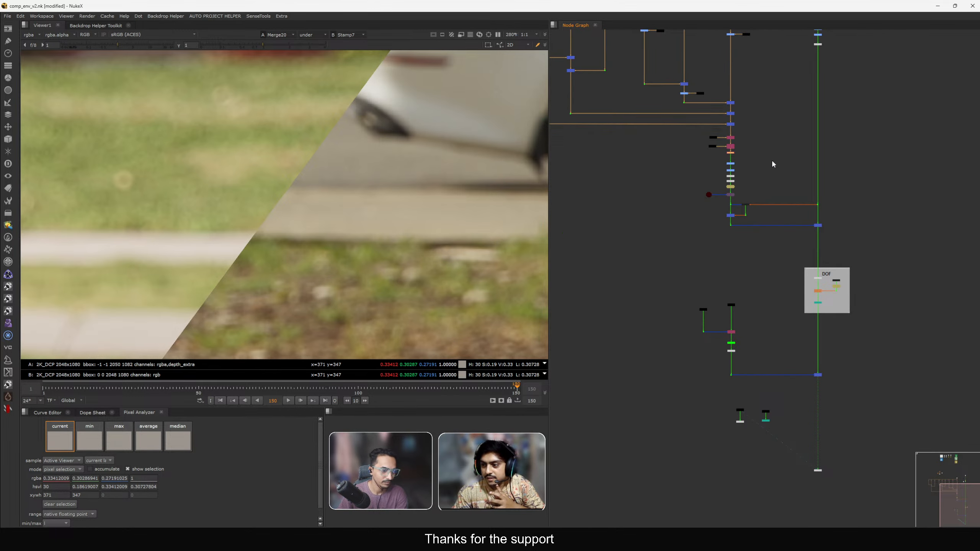
pyautogui.click(732, 139)
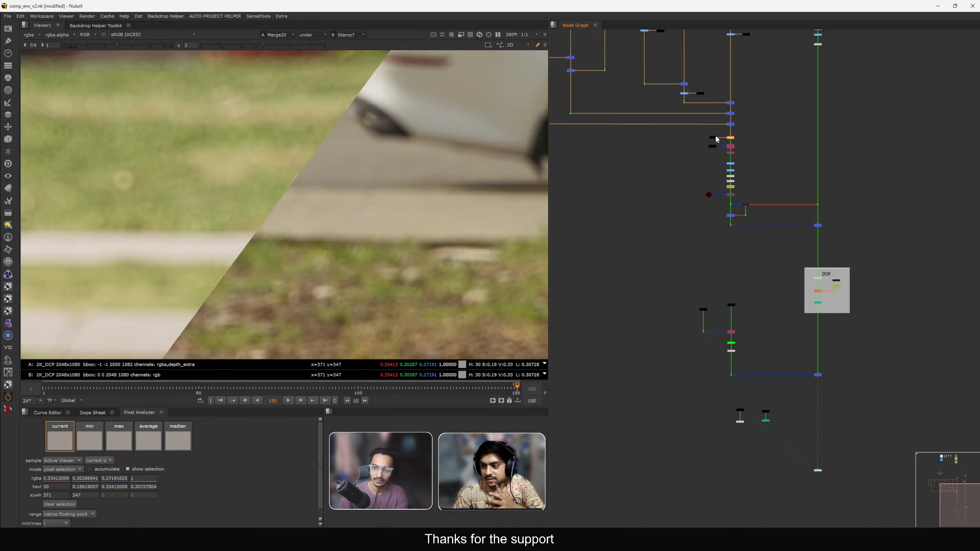
pyautogui.click(725, 146)
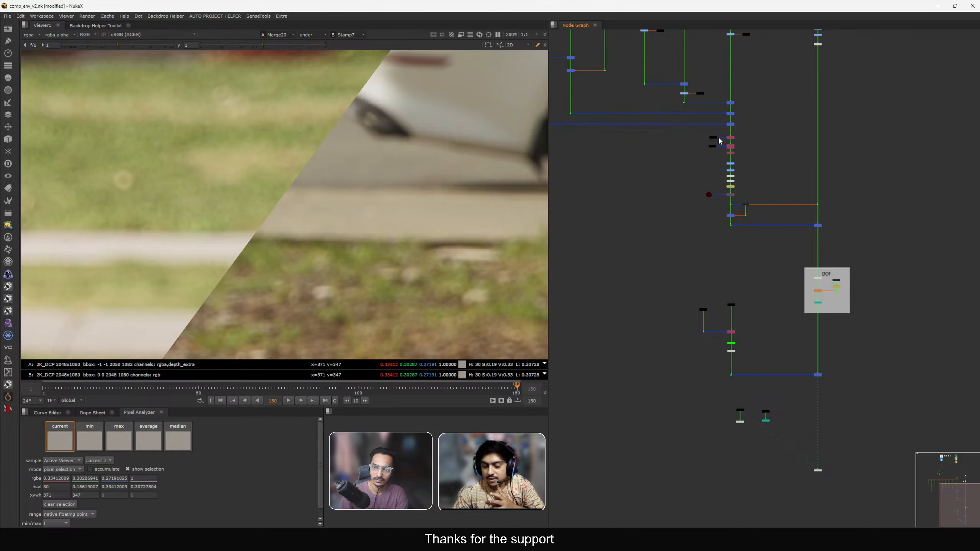
# Move the CG RENDER stamp slightly closer to the Copy5 node in the CG branch.
pyautogui.scroll(5, 719, 141)
pyautogui.click(648, 176)
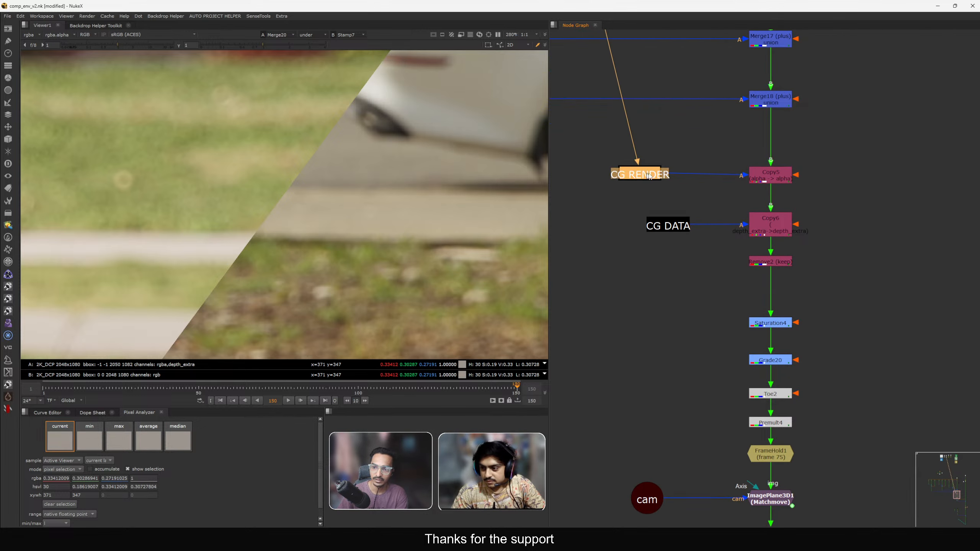
pyautogui.moveTo(649, 176); pyautogui.dragTo(664, 178)
pyautogui.click(784, 178)
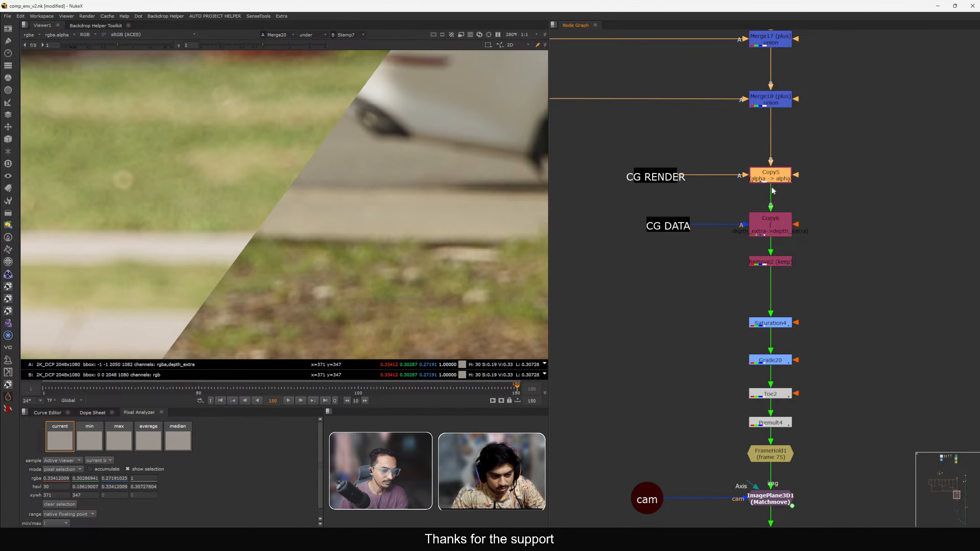
pyautogui.click(741, 194)
pyautogui.click(766, 178)
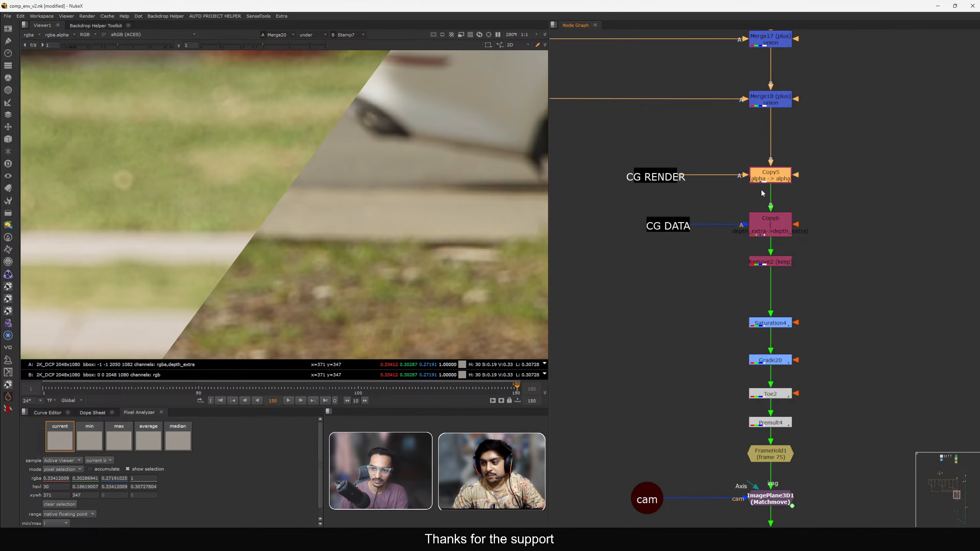
# Navigate to the DATA backdrop and view the GRASS_ALL stamp in the viewer.
pyautogui.scroll(-3, 763, 193)
pyautogui.moveTo(698, 184); pyautogui.dragTo(702, 140)
pyautogui.scroll(-3, 656, 224)
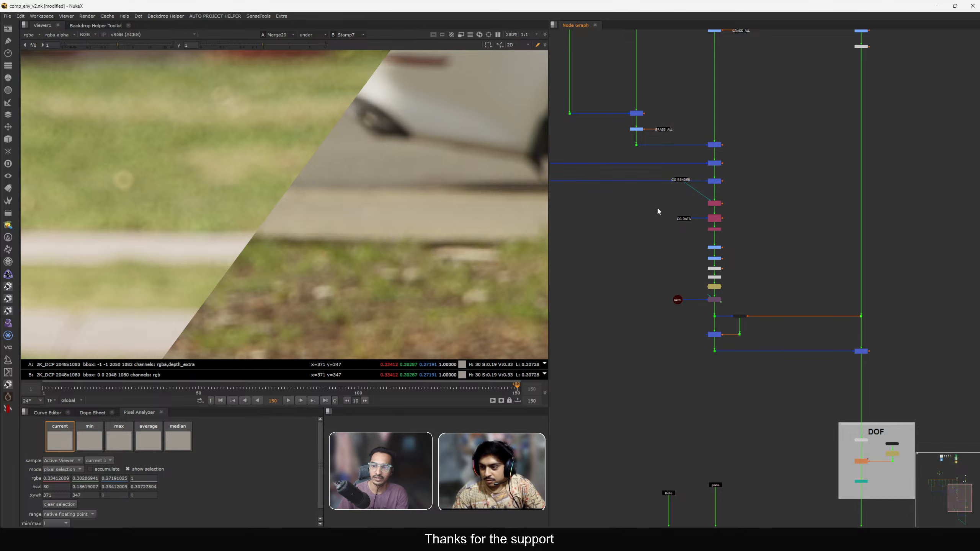
pyautogui.scroll(-3, 652, 204)
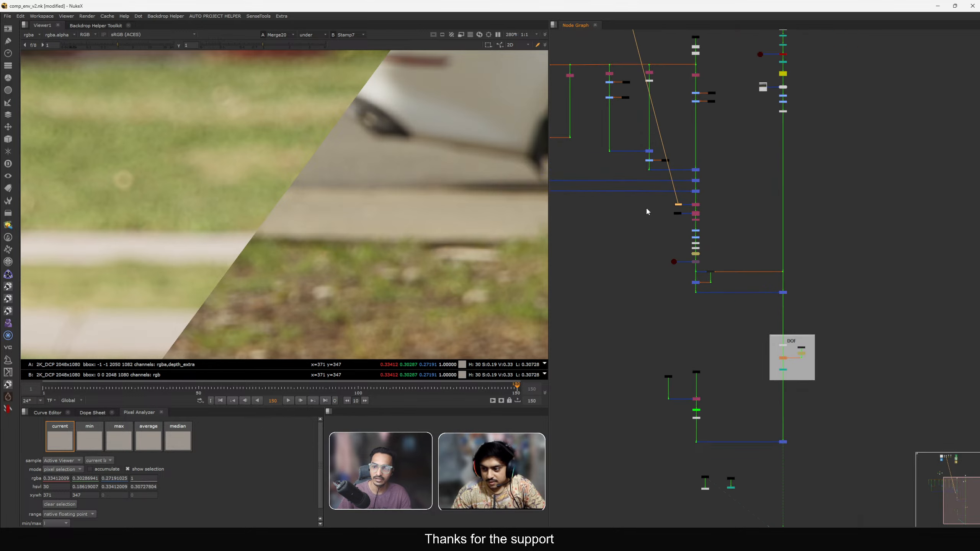
pyautogui.moveTo(647, 207); pyautogui.dragTo(757, 392, button='middle')
pyautogui.scroll(6, 661, 217)
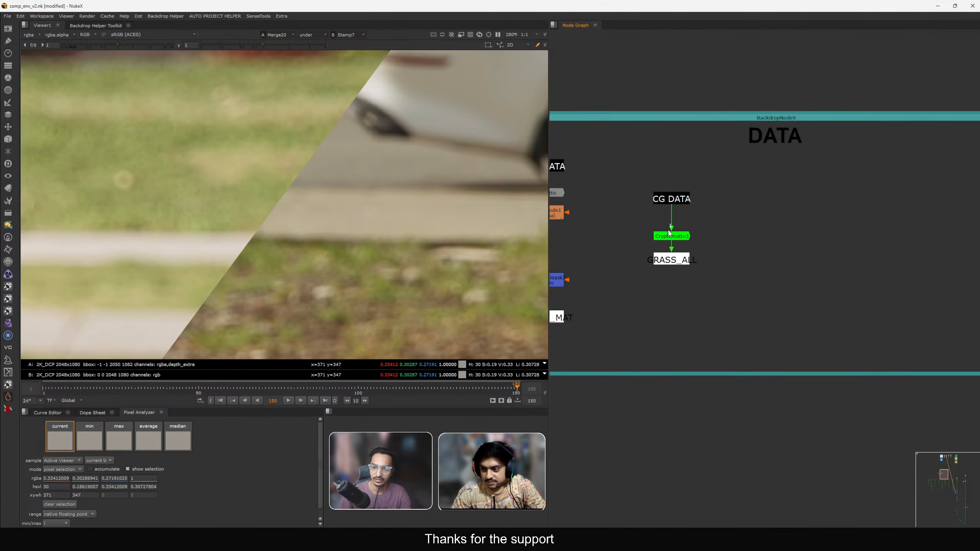
pyautogui.moveTo(663, 236); pyautogui.dragTo(766, 274)
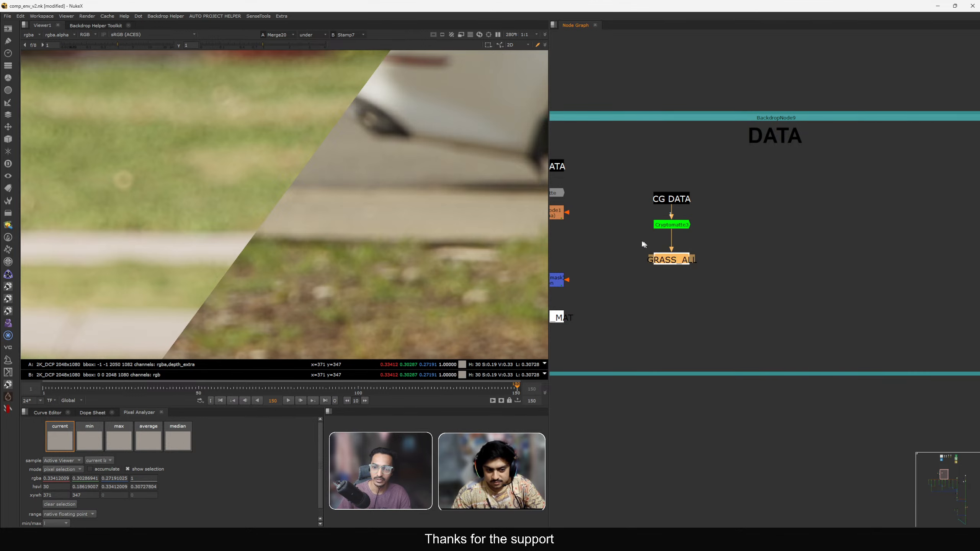
pyautogui.click(642, 243)
pyautogui.press('1')
pyautogui.press('f')
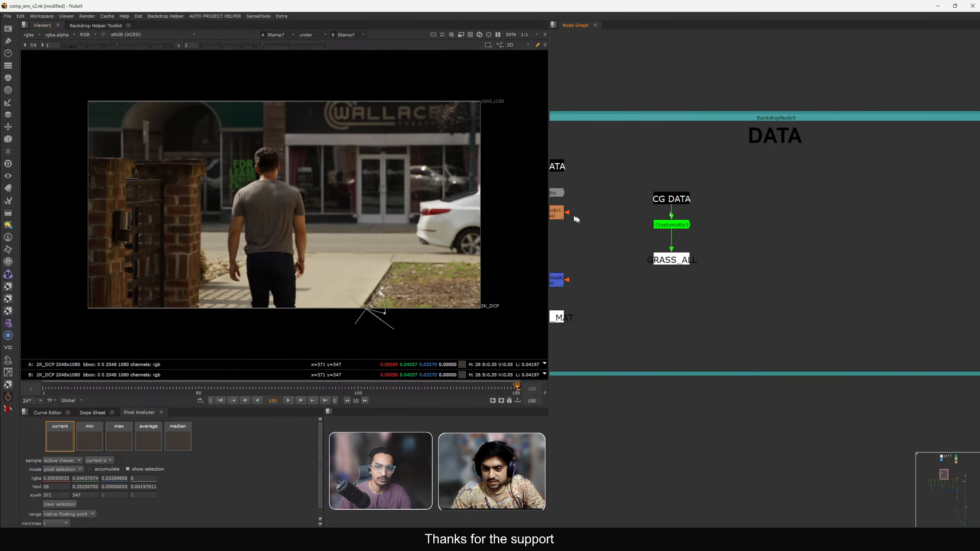
pyautogui.click(669, 262)
pyautogui.press('1')
# Turn off the viewer wipe and view the grass Cryptomatte node's matte.
pyautogui.click(30, 35)
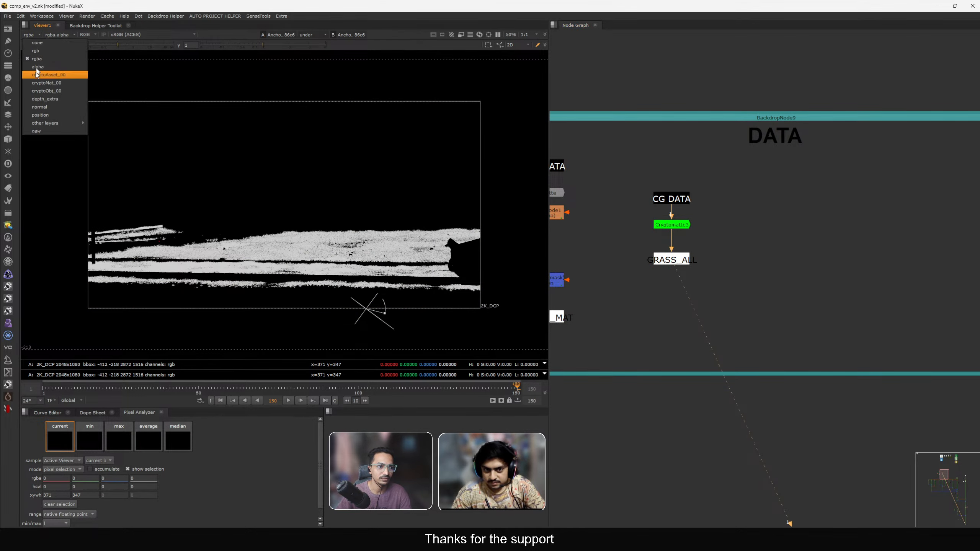
pyautogui.click(470, 198)
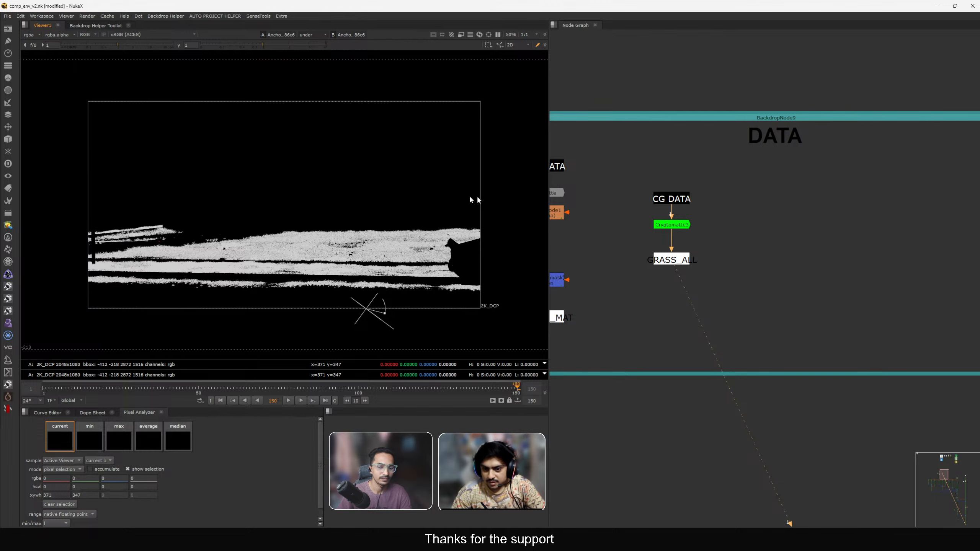
pyautogui.click(312, 35)
pyautogui.click(308, 43)
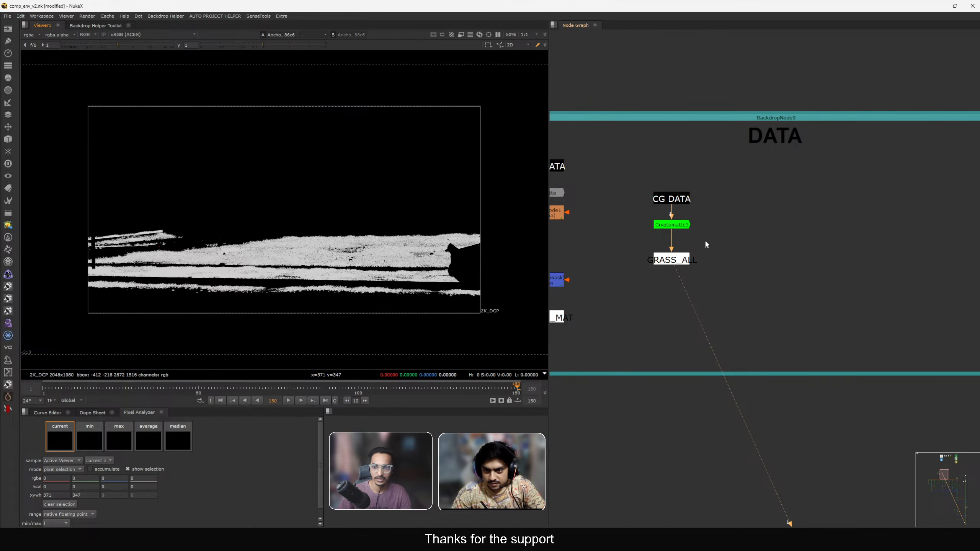
pyautogui.scroll(1, 705, 239)
pyautogui.click(675, 223)
pyautogui.press('1')
pyautogui.scroll(-5, 676, 219)
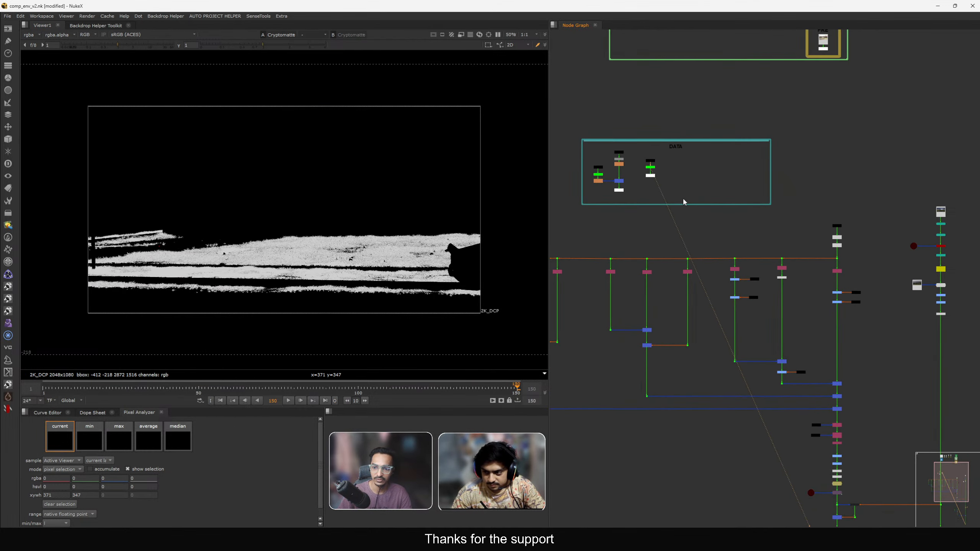
# View the CG DATA Read node inside the CG backdrop.
pyautogui.scroll(-6, 648, 186)
pyautogui.moveTo(711, 231); pyautogui.dragTo(756, 309, button='middle')
pyautogui.scroll(5, 708, 116)
pyautogui.scroll(1, 708, 104)
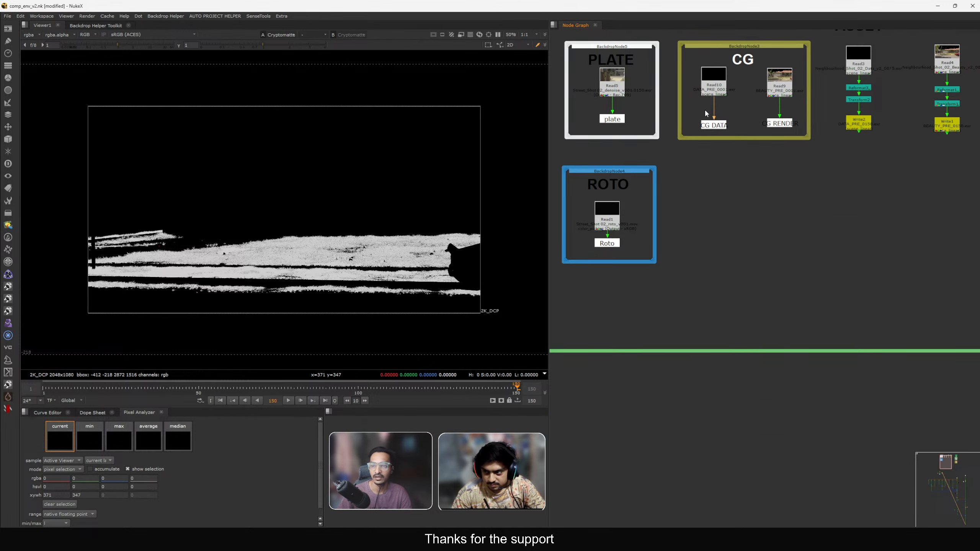
pyautogui.moveTo(706, 113); pyautogui.dragTo(709, 147, button='middle')
pyautogui.click(718, 118)
pyautogui.press('1')
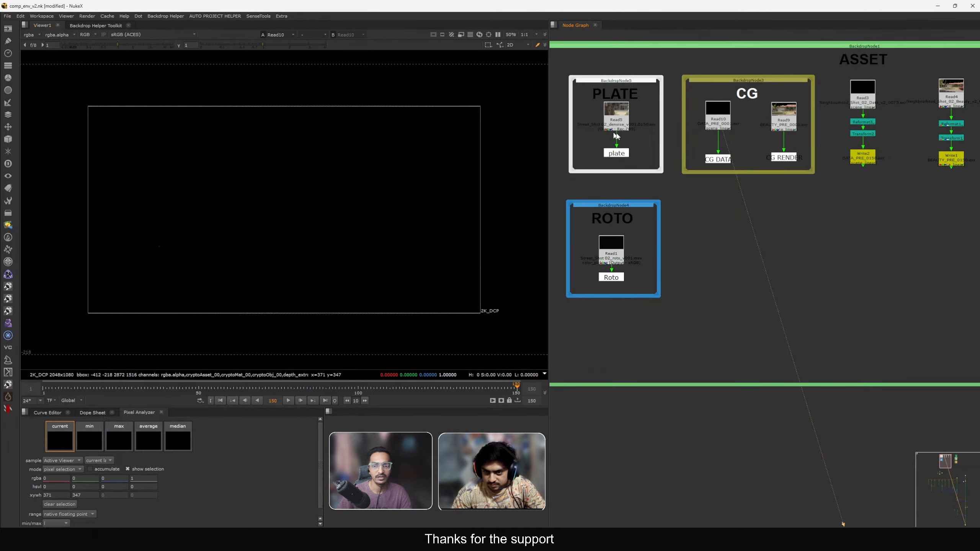
# Check the Write2 node's EXR interleave option, keeping channels and layers, and close its properties.
pyautogui.scroll(2, 863, 170)
pyautogui.doubleClick(791, 174)
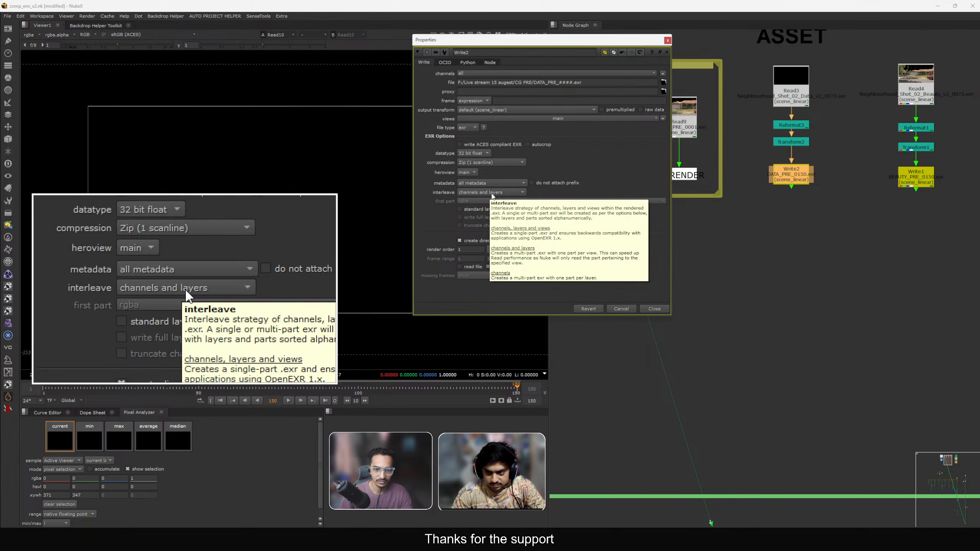
pyautogui.click(493, 194)
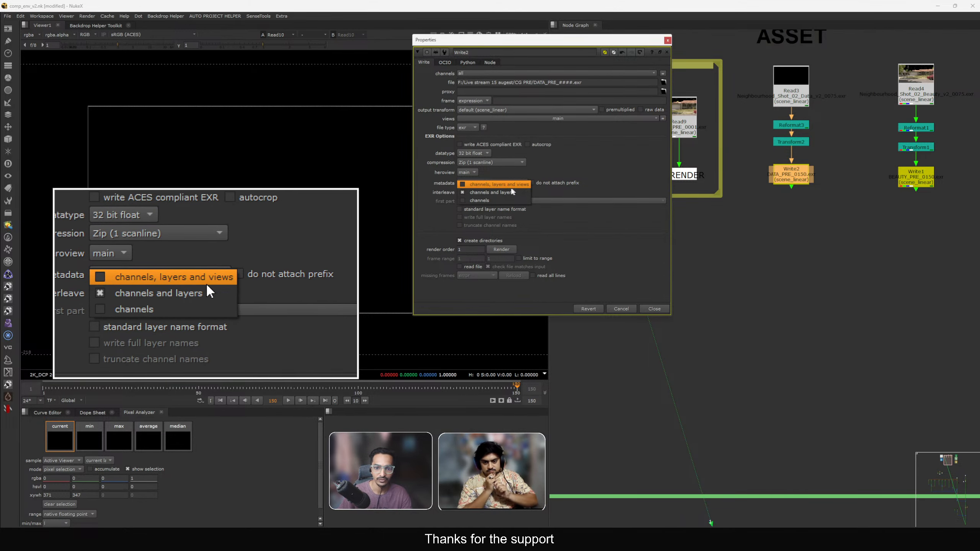
pyautogui.click(512, 192)
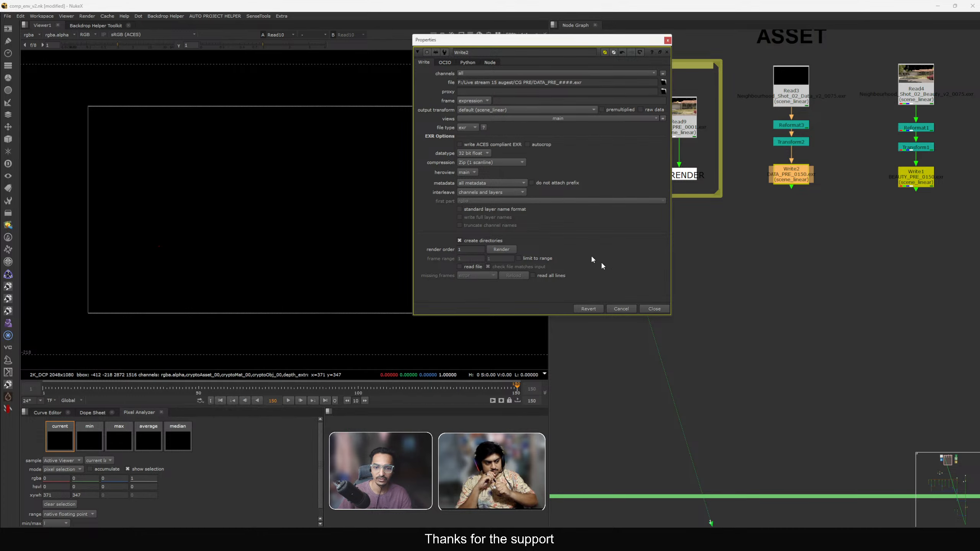
pyautogui.click(655, 309)
# View the CG merge nodes Merge19 and Merge20 in the viewer.
pyautogui.scroll(-10, 689, 277)
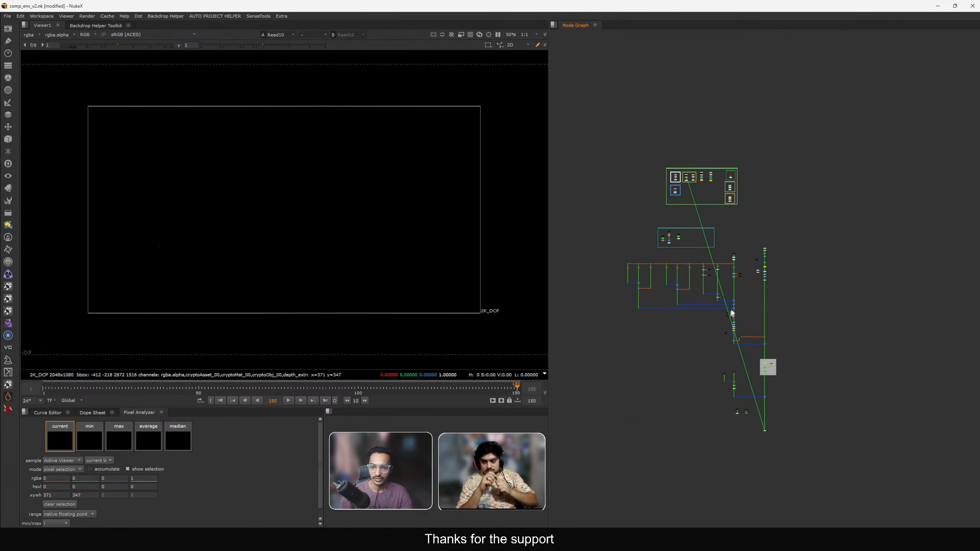
pyautogui.moveTo(769, 351); pyautogui.dragTo(762, 270, button='middle')
pyautogui.scroll(6, 762, 270)
pyautogui.moveTo(722, 250); pyautogui.dragTo(757, 276)
pyautogui.press('1')
pyautogui.scroll(-3, 768, 287)
pyautogui.scroll(3, 734, 313)
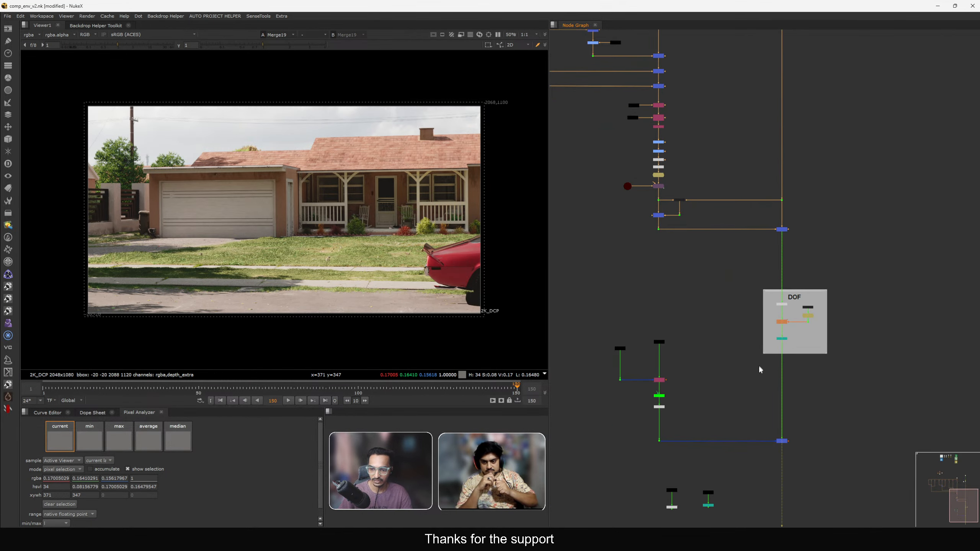
pyautogui.moveTo(757, 413); pyautogui.dragTo(843, 469)
pyautogui.press('1')
# Load Merge20 into viewer input 1 and the plate Stamp7 into viewer input 2.
pyautogui.moveTo(761, 384); pyautogui.dragTo(774, 341, button='middle')
pyautogui.scroll(-3, 750, 227)
pyautogui.moveTo(728, 211); pyautogui.dragTo(754, 279, button='middle')
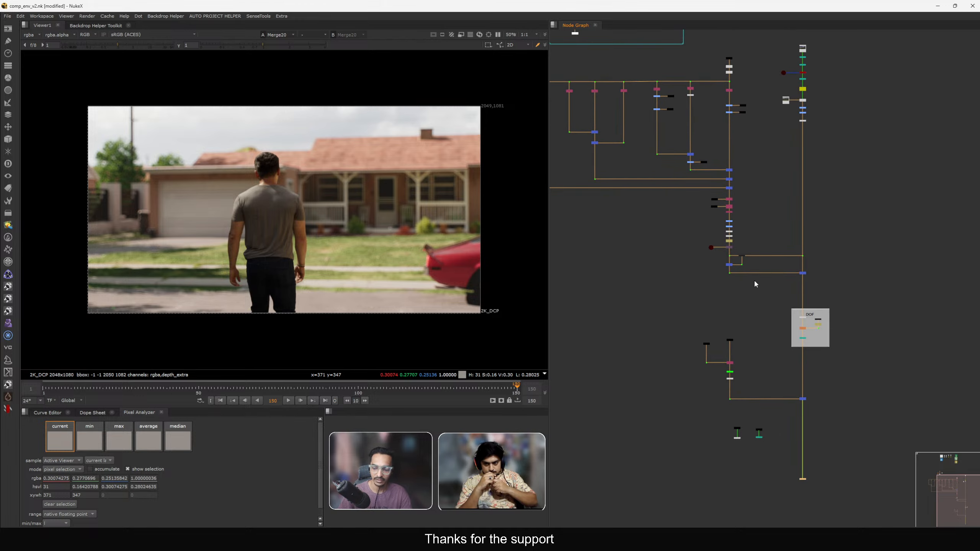
pyautogui.moveTo(708, 128); pyautogui.dragTo(725, 182, button='middle')
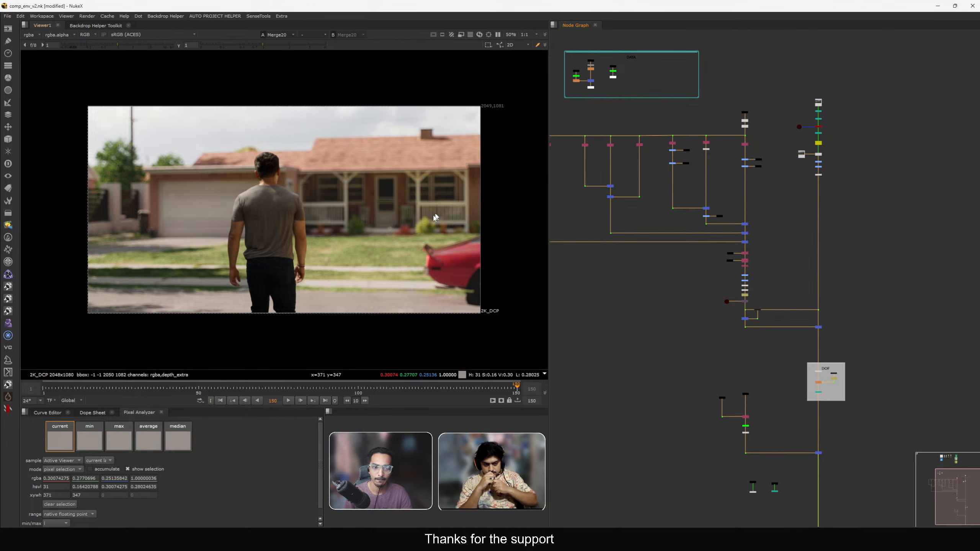
pyautogui.moveTo(733, 359); pyautogui.dragTo(691, 256, button='middle')
pyautogui.scroll(5, 697, 389)
pyautogui.moveTo(703, 362); pyautogui.dragTo(757, 379)
pyautogui.press('2')
pyautogui.moveTo(842, 357); pyautogui.dragTo(773, 375, button='middle')
pyautogui.moveTo(823, 291); pyautogui.dragTo(919, 344)
pyautogui.press('1')
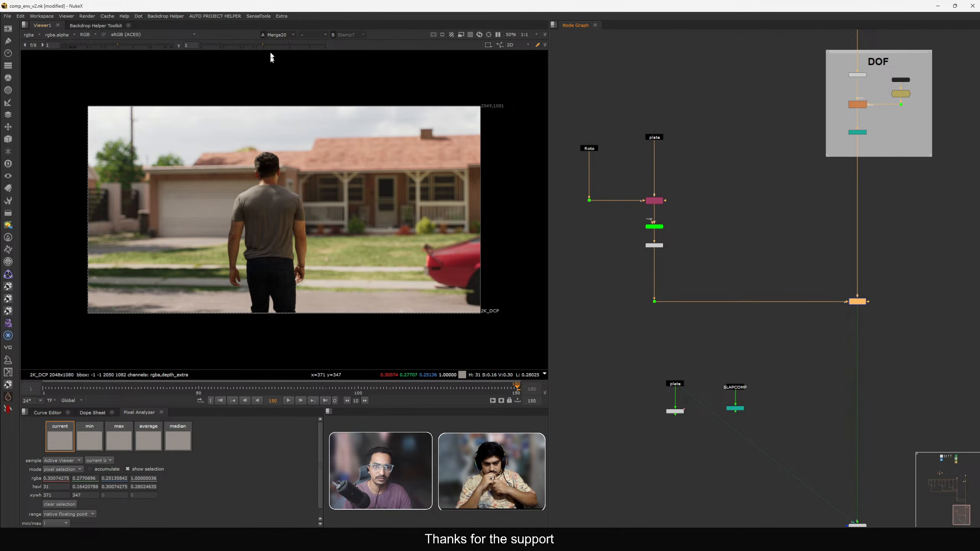
# Compare Merge20 against the plate with an under-mode wipe, zoomed into the grass edge.
pyautogui.click(316, 37)
pyautogui.click(310, 67)
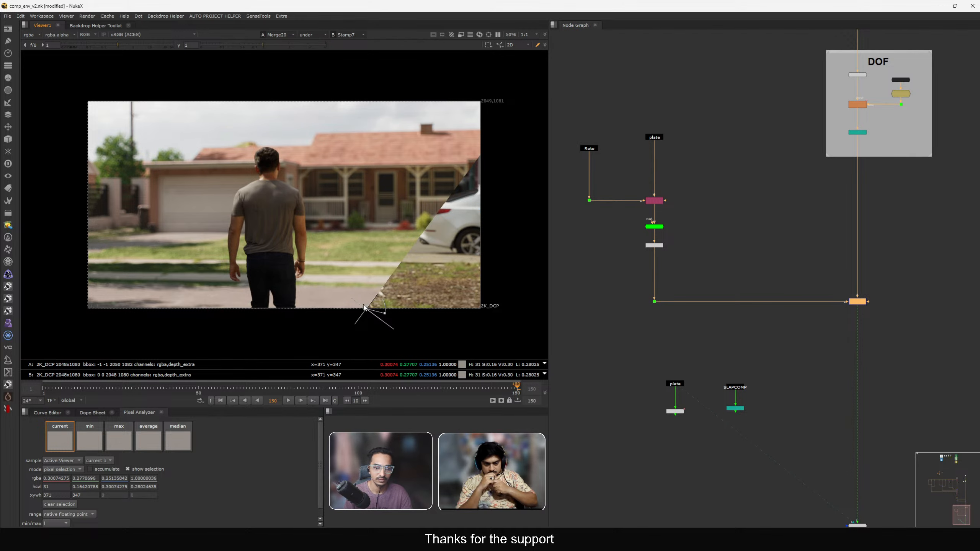
pyautogui.scroll(6, 386, 286)
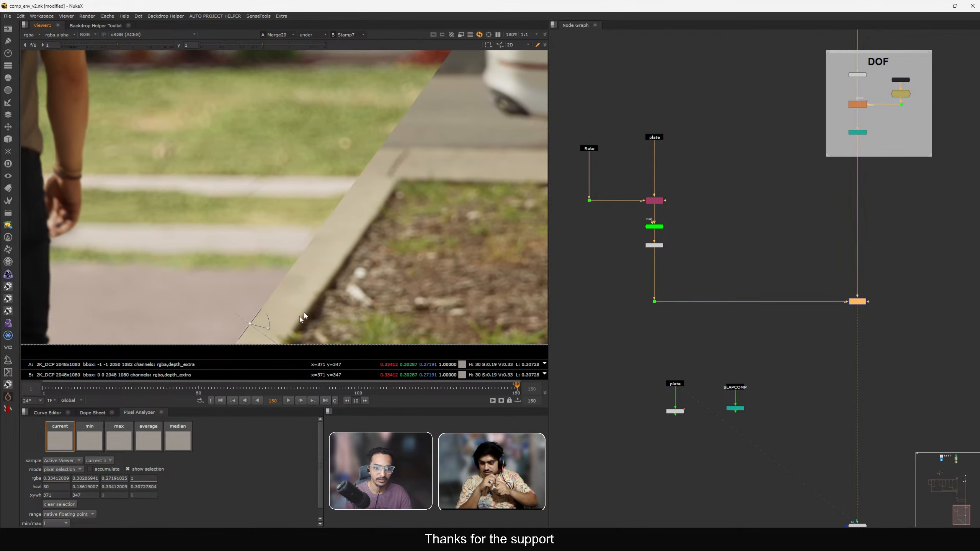
pyautogui.moveTo(251, 326); pyautogui.dragTo(280, 354)
# Open the grass Saturation1 node's properties to review them, then close them.
pyautogui.moveTo(805, 115); pyautogui.dragTo(808, 361, button='middle')
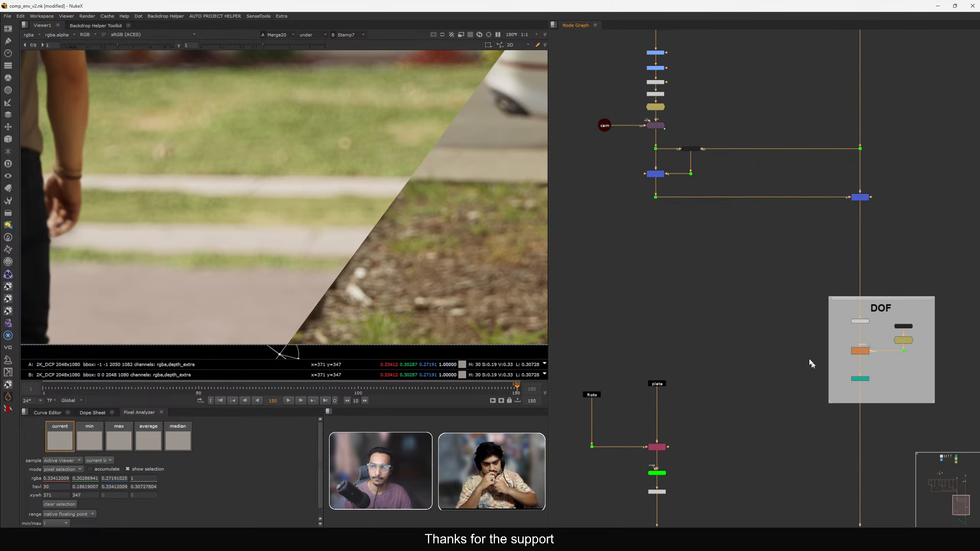
pyautogui.moveTo(786, 181); pyautogui.dragTo(830, 370, button='middle')
pyautogui.moveTo(795, 165); pyautogui.dragTo(835, 430, button='middle')
pyautogui.scroll(5, 746, 193)
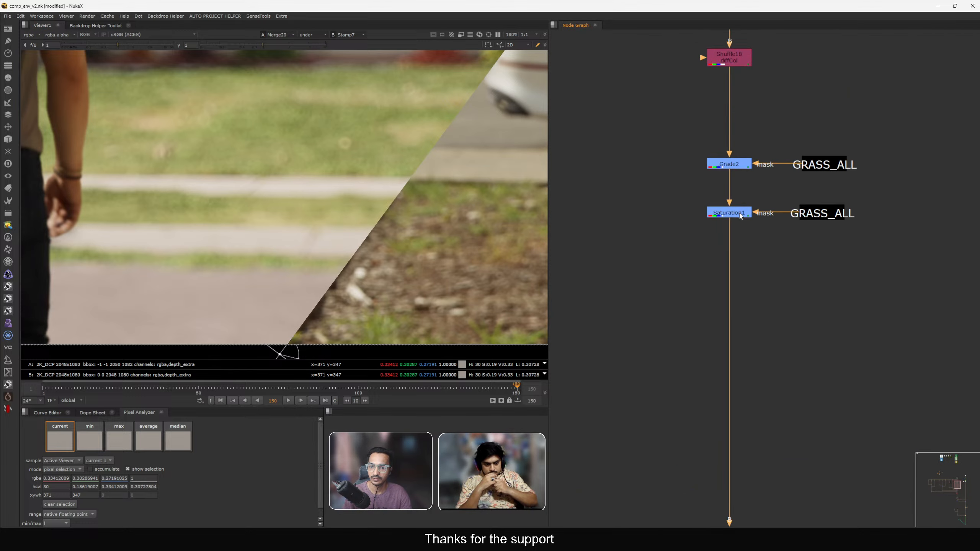
pyautogui.click(739, 214)
pyautogui.doubleClick(740, 214)
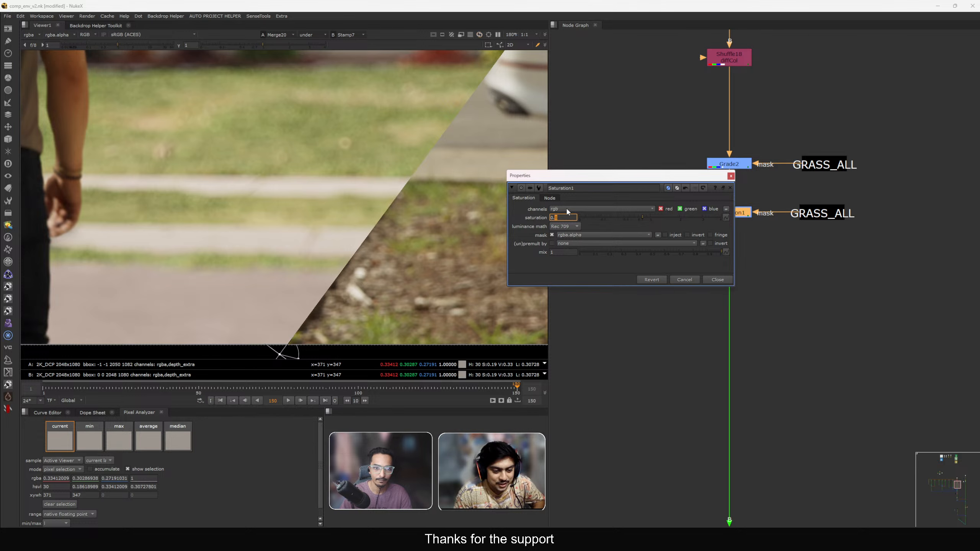
pyautogui.click(717, 280)
# Turn off the viewer wipe and view the merge nodes at the bottom of the CG branch.
pyautogui.scroll(-6, 702, 364)
pyautogui.moveTo(702, 363); pyautogui.dragTo(734, 280, button='middle')
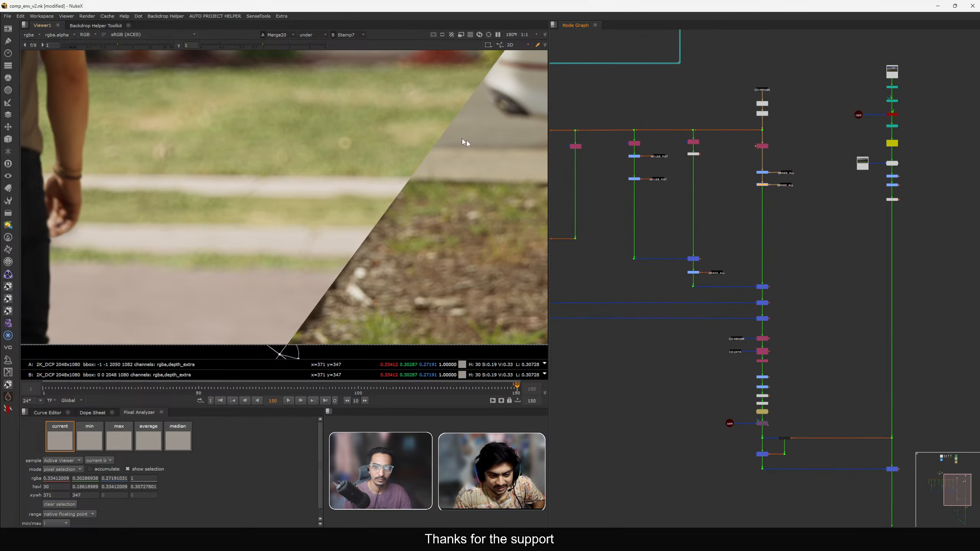
pyautogui.click(321, 36)
pyautogui.click(324, 43)
pyautogui.moveTo(750, 342); pyautogui.dragTo(716, 255, button='middle')
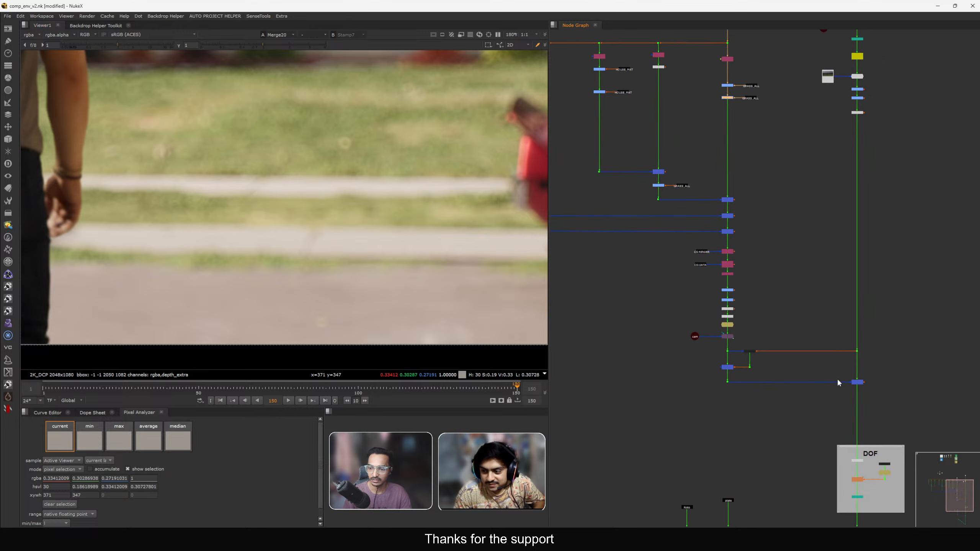
pyautogui.moveTo(836, 372); pyautogui.dragTo(894, 404)
pyautogui.press('1')
pyautogui.click(858, 398)
pyautogui.press('2')
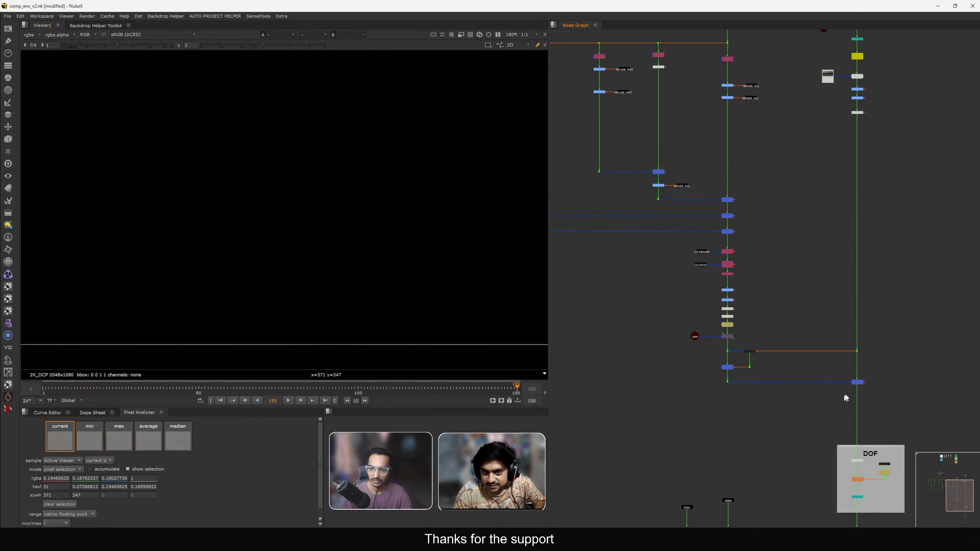
# Step through Merge19, Merge18 and Dot8 in the viewer to compare the grass.
pyautogui.moveTo(816, 401); pyautogui.dragTo(899, 373)
pyautogui.press('1')
pyautogui.press('super+plus')
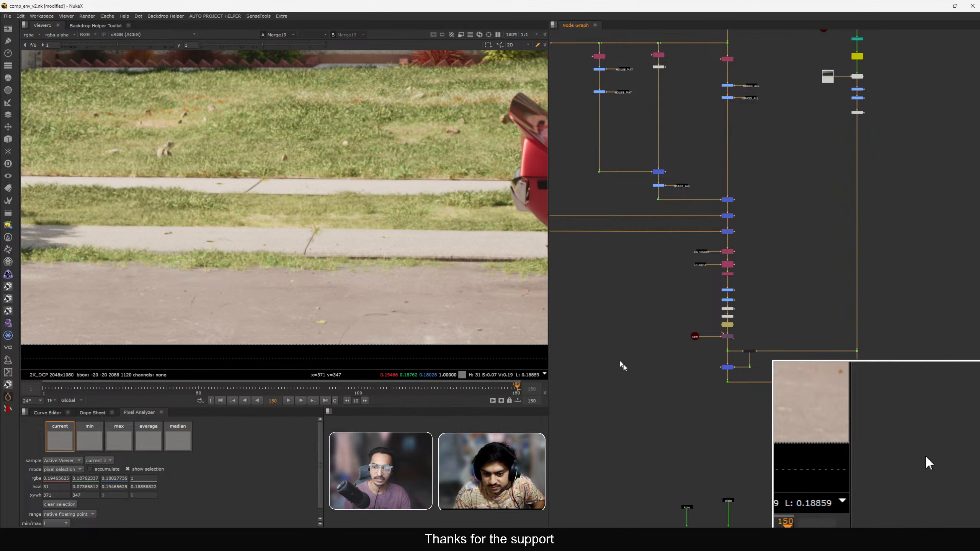
pyautogui.moveTo(760, 221); pyautogui.dragTo(725, 236)
pyautogui.press('1')
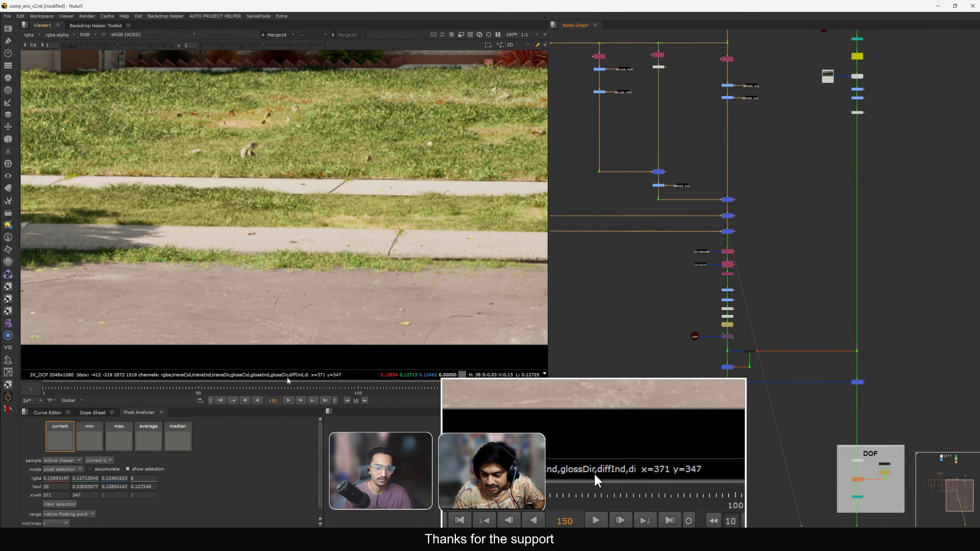
pyautogui.press('super+Escape')
pyautogui.moveTo(698, 416); pyautogui.dragTo(740, 389)
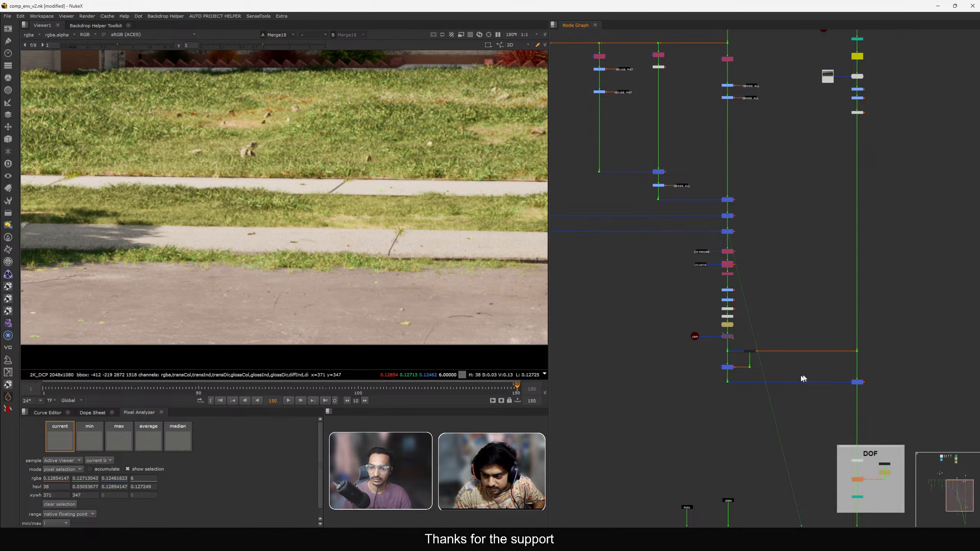
pyautogui.click(727, 381)
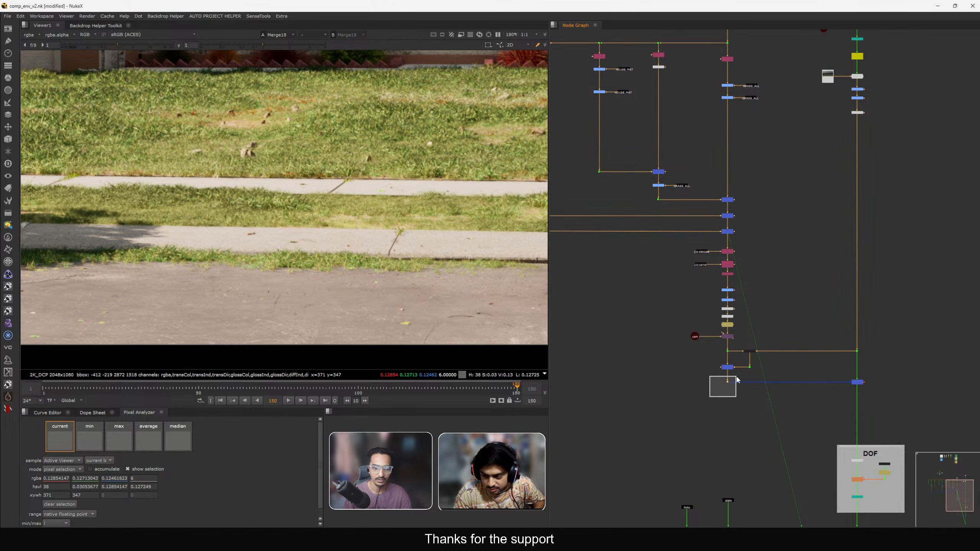
pyautogui.press('1')
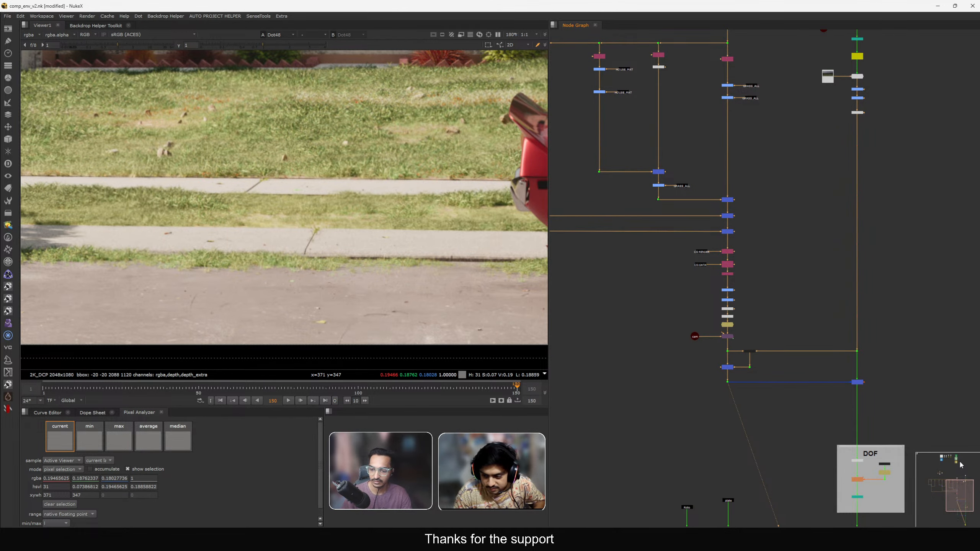
# View Merge19 and then Merge20 in the viewer to compare the grass through the CG branch.
pyautogui.moveTo(831, 363); pyautogui.dragTo(867, 394)
pyautogui.press('1')
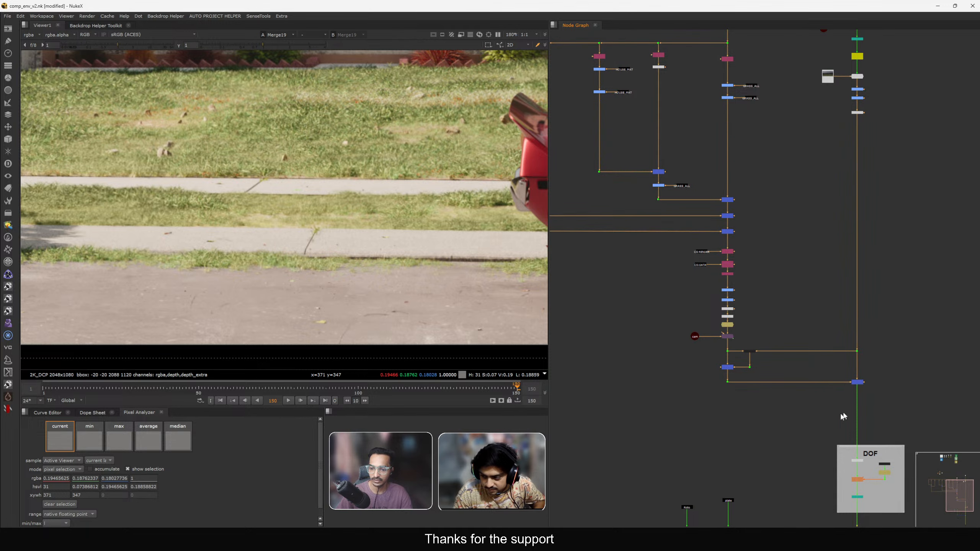
pyautogui.moveTo(814, 432); pyautogui.dragTo(798, 377, button='middle')
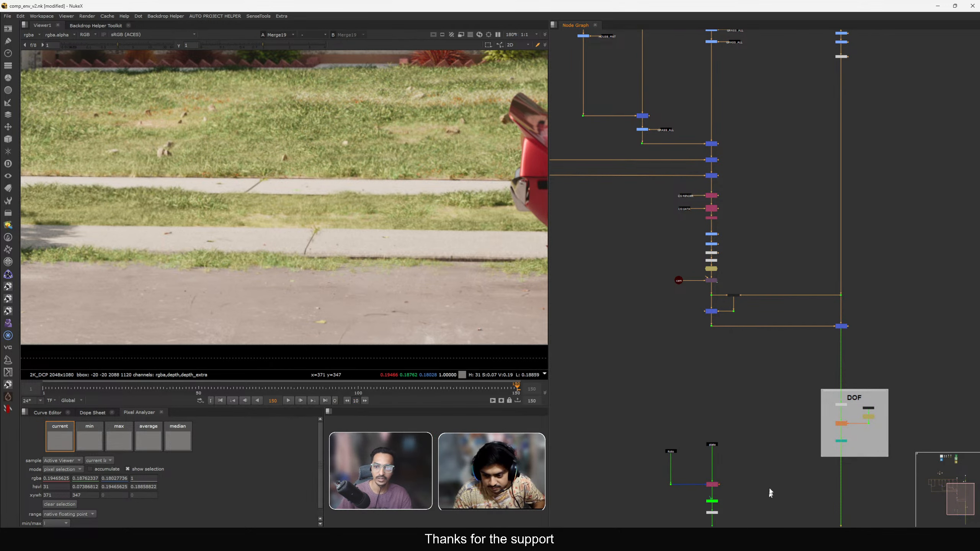
pyautogui.scroll(-5, 803, 309)
pyautogui.moveTo(779, 285); pyautogui.dragTo(786, 336, button='middle')
pyautogui.scroll(4, 733, 137)
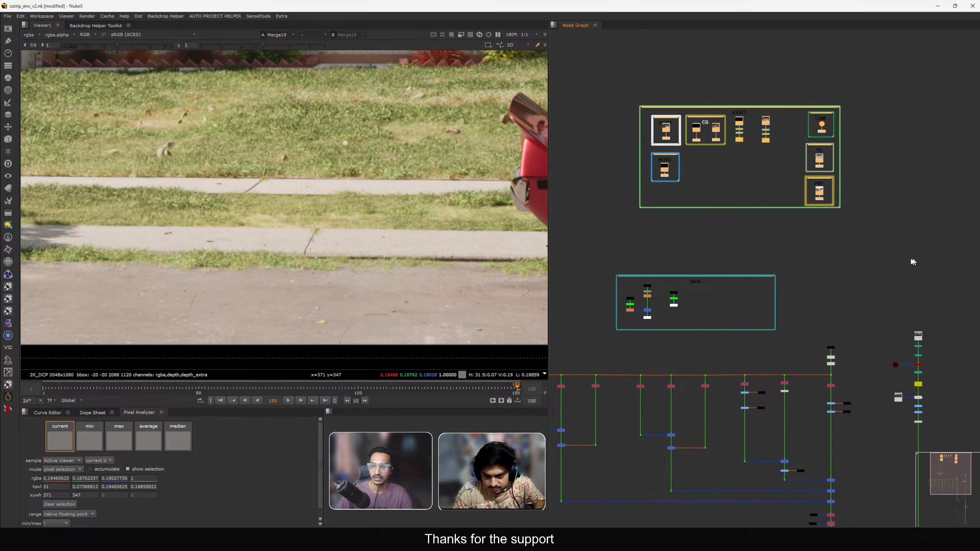
pyautogui.scroll(-3, 840, 236)
pyautogui.scroll(5, 823, 248)
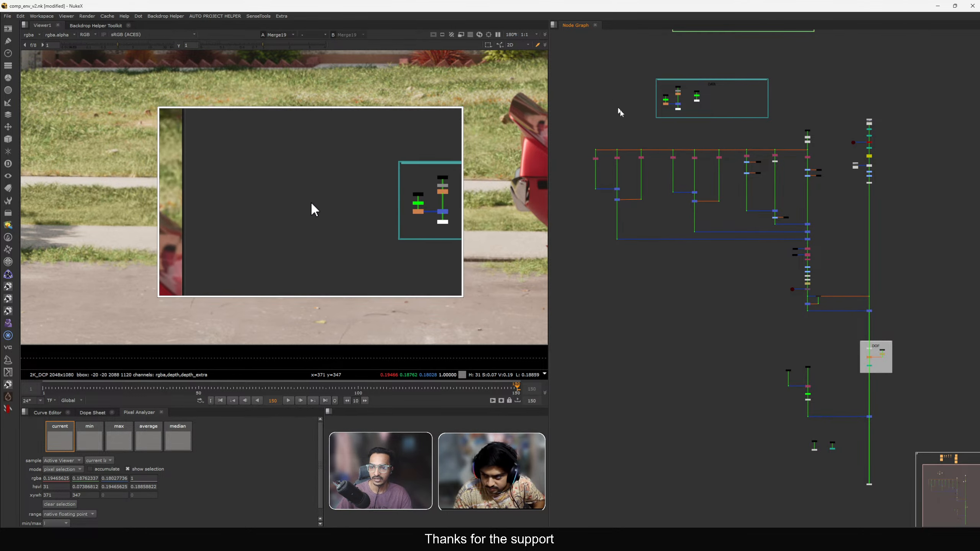
pyautogui.moveTo(844, 414); pyautogui.dragTo(839, 387, button='middle')
pyautogui.moveTo(848, 381); pyautogui.dragTo(888, 404)
pyautogui.press('1')
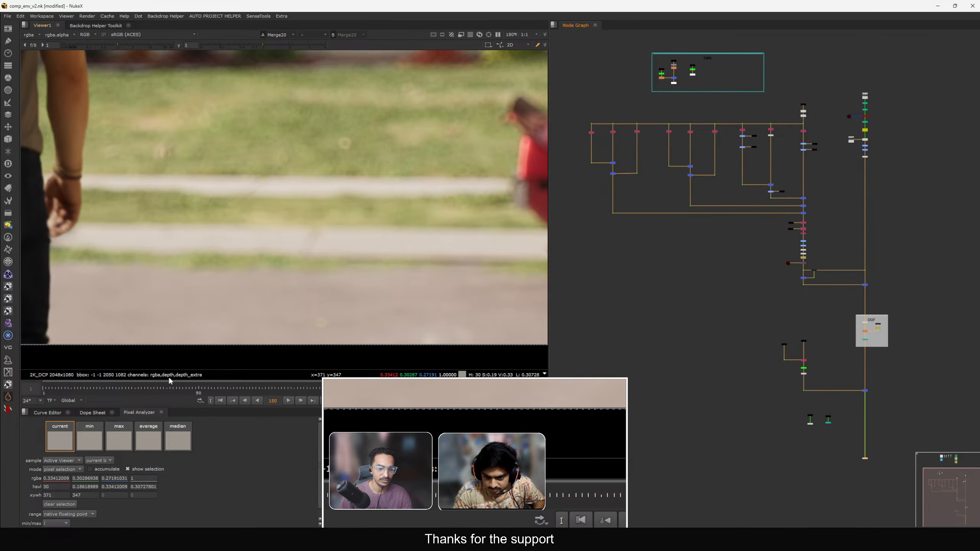
# Navigate down the CG branch and view the Remove2 and Copy6 nodes in the viewer.
pyautogui.moveTo(194, 382)
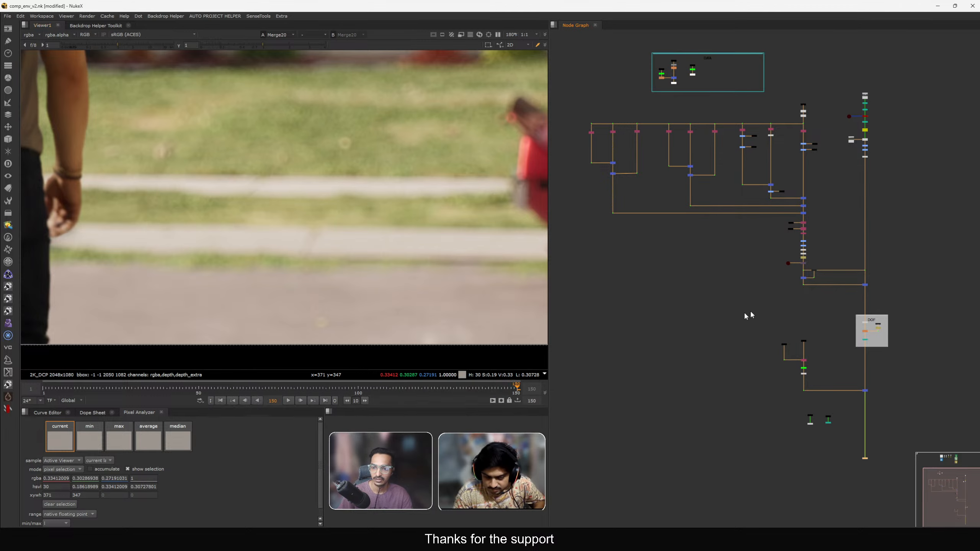
pyautogui.scroll(5, 799, 288)
pyautogui.scroll(-3, 790, 242)
pyautogui.moveTo(795, 245); pyautogui.dragTo(799, 307, button='middle')
pyautogui.scroll(6, 800, 250)
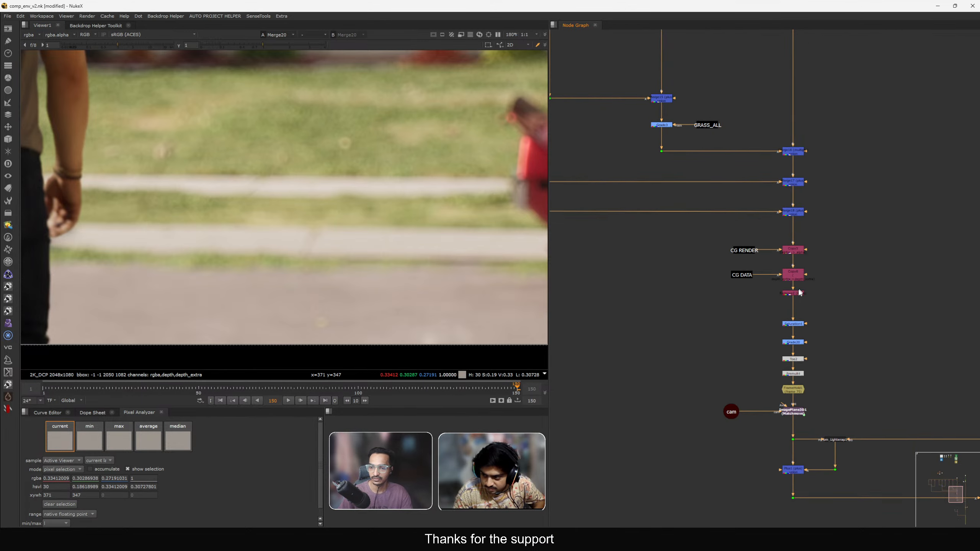
pyautogui.press('1')
pyautogui.moveTo(794, 265); pyautogui.dragTo(801, 255, button='middle')
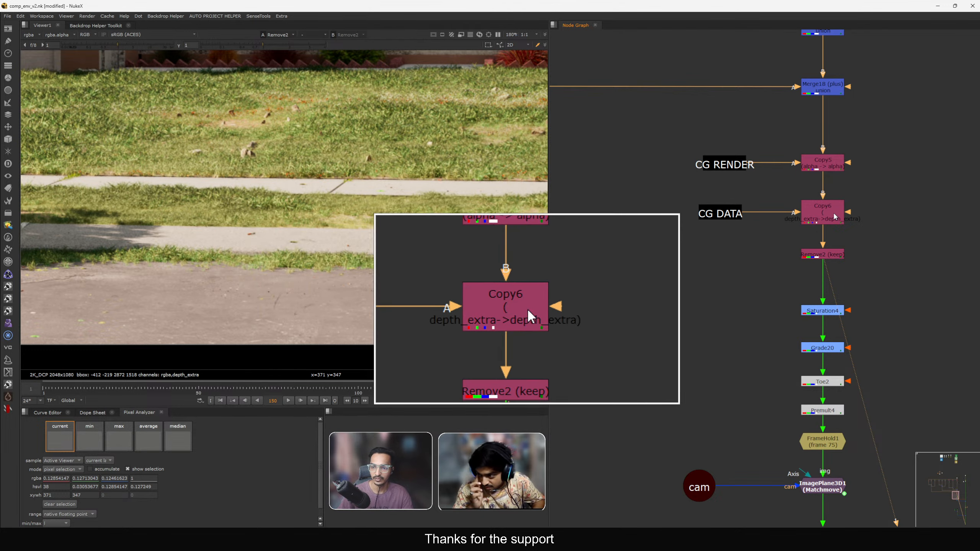
pyautogui.click(823, 210)
pyautogui.press('1')
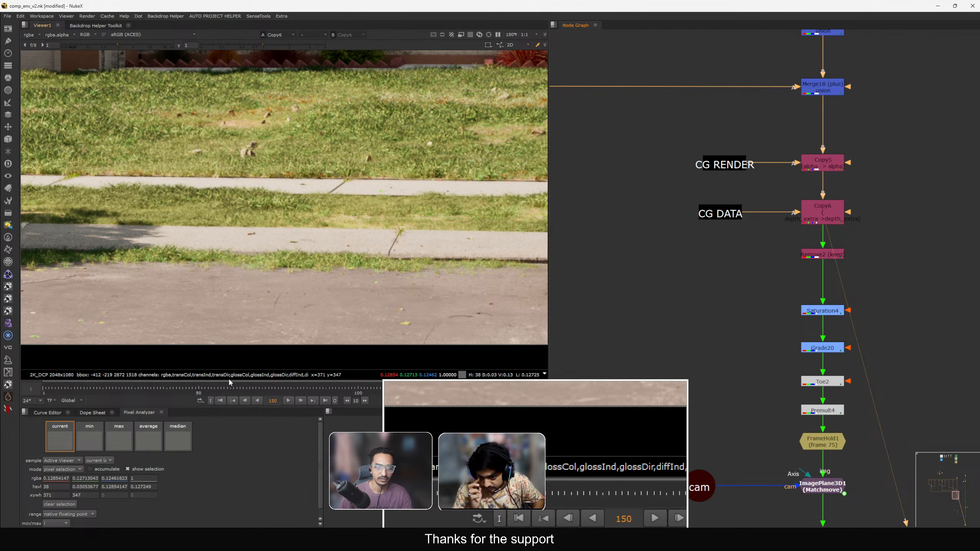
pyautogui.scroll(-8, 733, 232)
pyautogui.scroll(8, 753, 240)
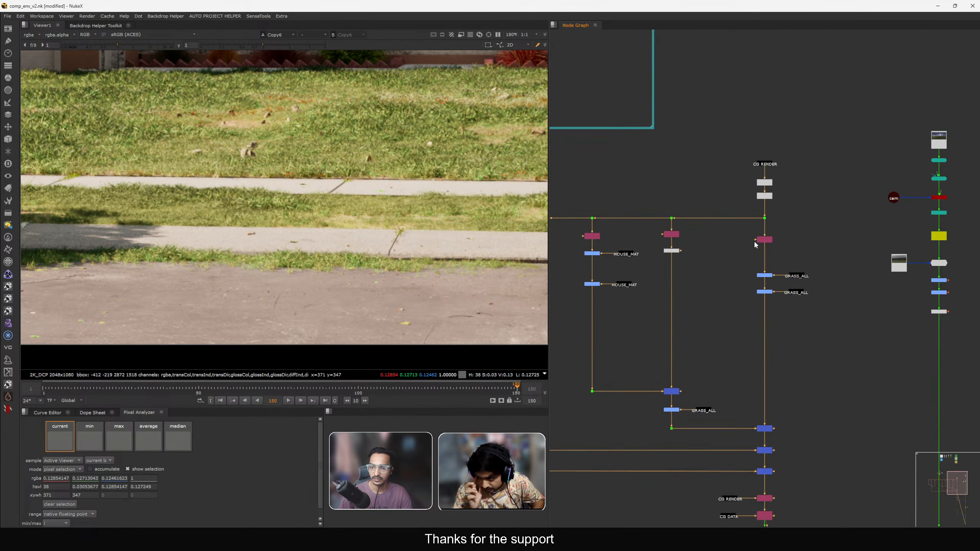
# Add a Remove node below the diffCol Shuffle18, set to keep only the rgb channels.
pyautogui.click(775, 235)
pyautogui.moveTo(777, 236); pyautogui.dragTo(777, 228)
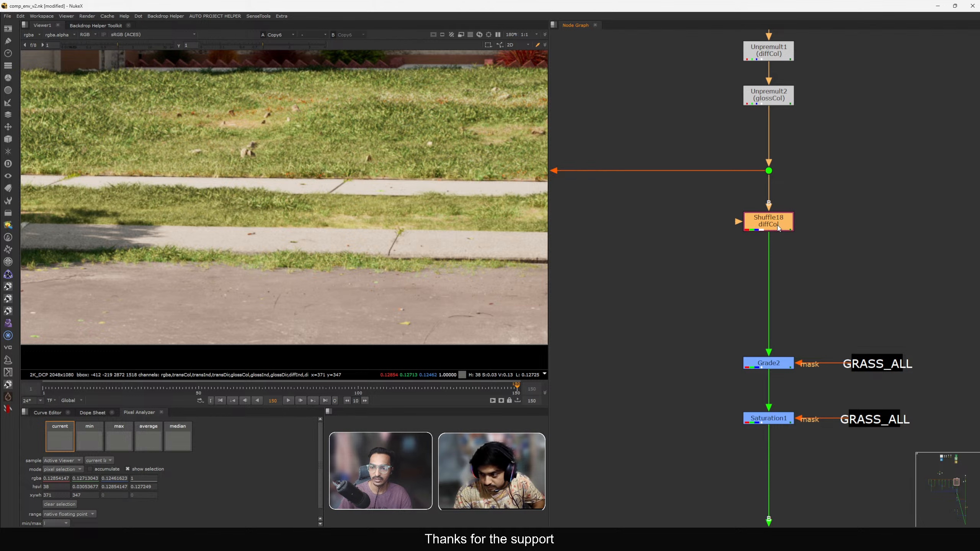
pyautogui.press('1')
pyautogui.press('Tab')
pyautogui.write('re')
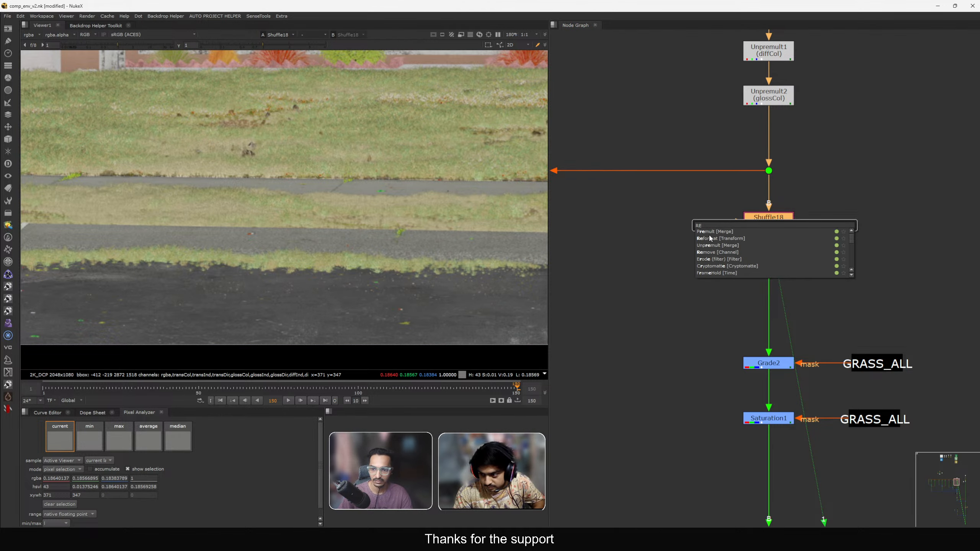
pyautogui.click(718, 252)
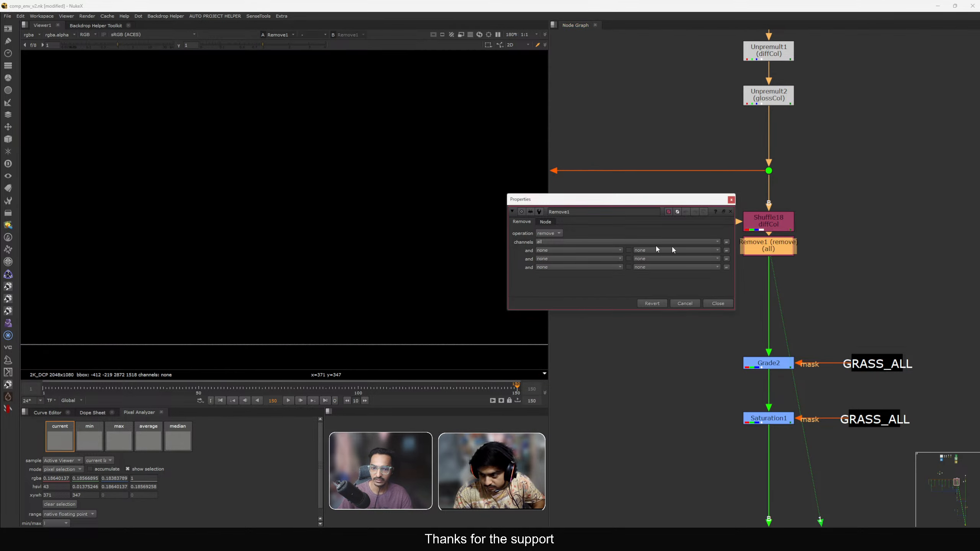
pyautogui.click(551, 241)
pyautogui.click(550, 241)
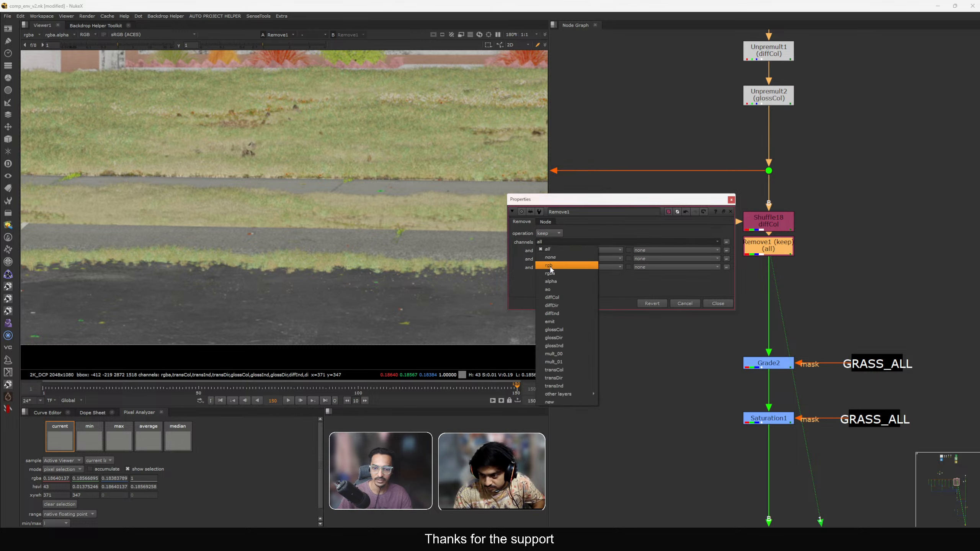
pyautogui.click(554, 275)
pyautogui.click(718, 304)
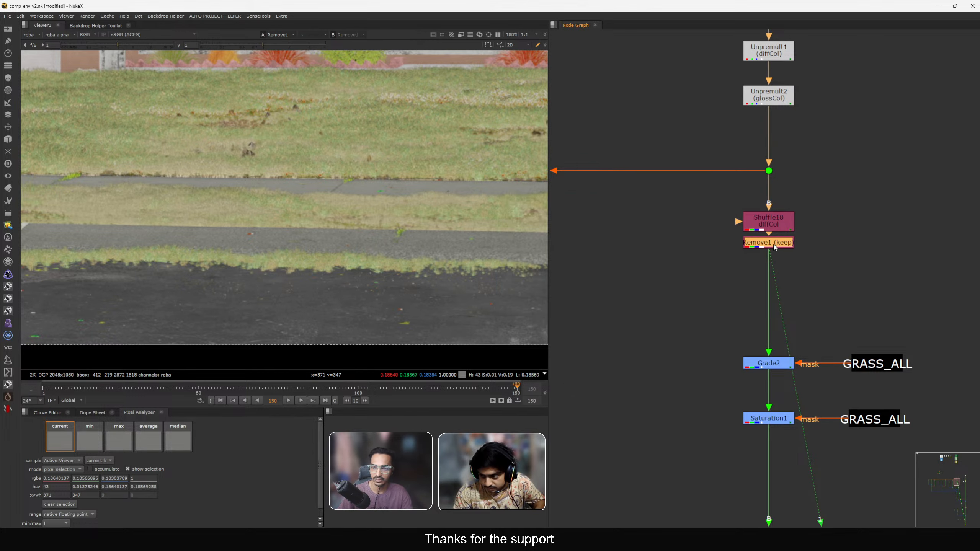
pyautogui.moveTo(774, 244); pyautogui.dragTo(773, 250)
pyautogui.scroll(-6, 768, 251)
pyautogui.scroll(3, 677, 248)
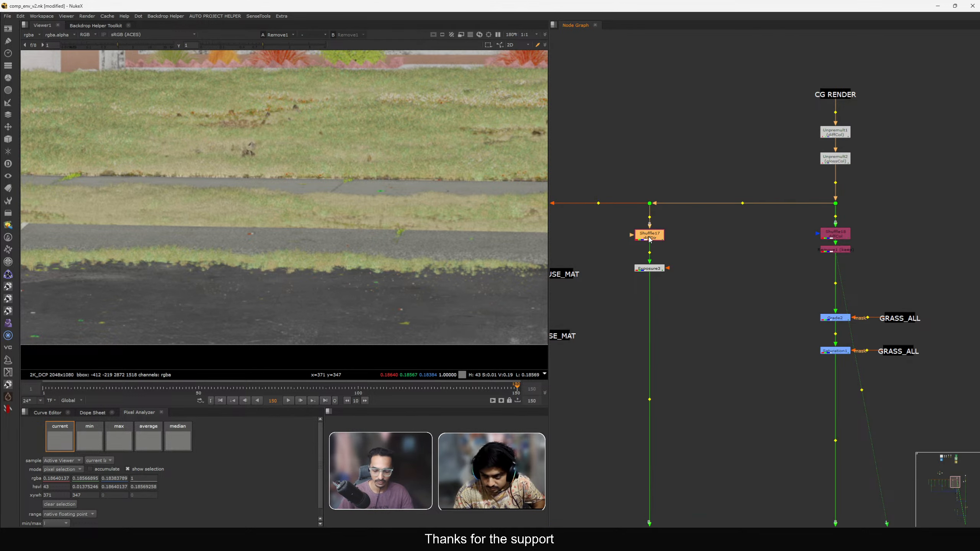
# Paste copies of the Remove node below each of the other AOV Shuffle nodes in the CG render branch.
pyautogui.moveTo(622, 266); pyautogui.dragTo(757, 259, button='middle')
pyautogui.click(630, 232)
pyautogui.hotkey('ctrl', 'v')
pyautogui.scroll(-4, 625, 232)
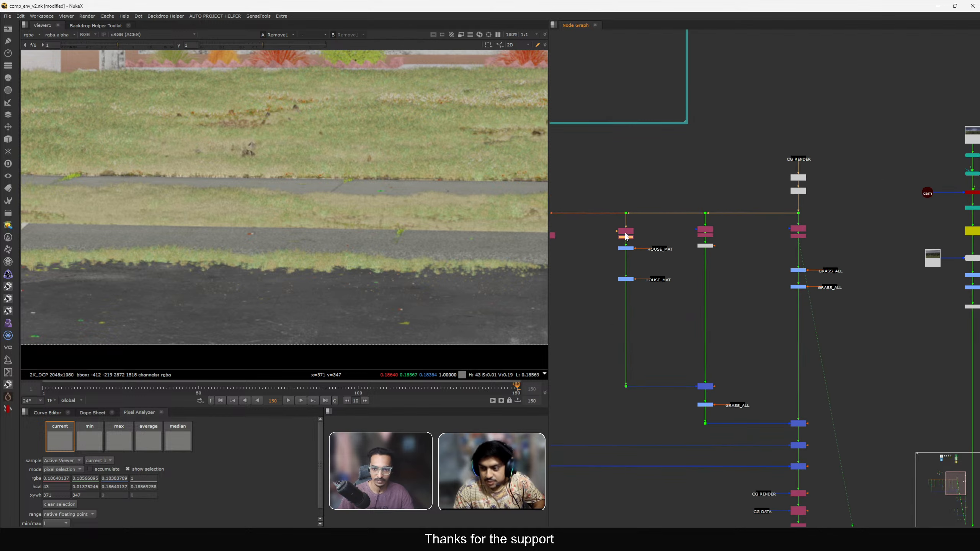
pyautogui.moveTo(626, 236); pyautogui.dragTo(777, 247, button='middle')
pyautogui.scroll(3, 702, 257)
pyautogui.hotkey('ctrl', 'v')
pyautogui.scroll(-4, 689, 240)
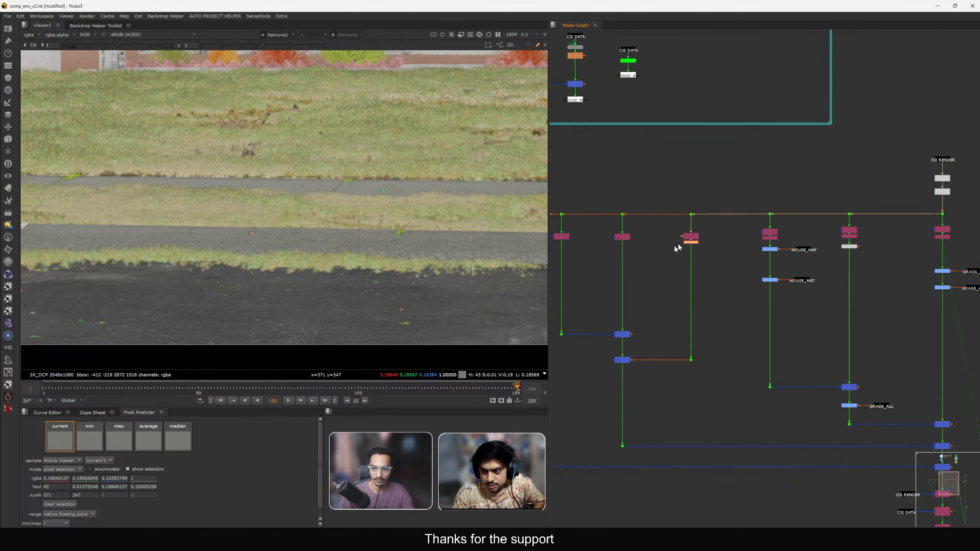
pyautogui.scroll(4, 706, 251)
pyautogui.hotkey('ctrl', 'v')
pyautogui.scroll(-4, 689, 236)
pyautogui.scroll(4, 717, 259)
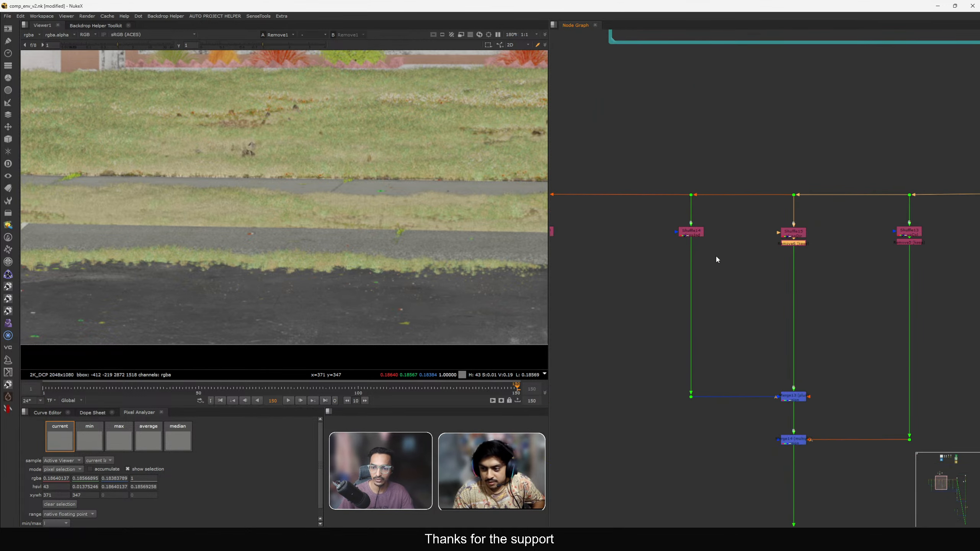
pyautogui.scroll(-4, 751, 261)
pyautogui.scroll(3, 665, 242)
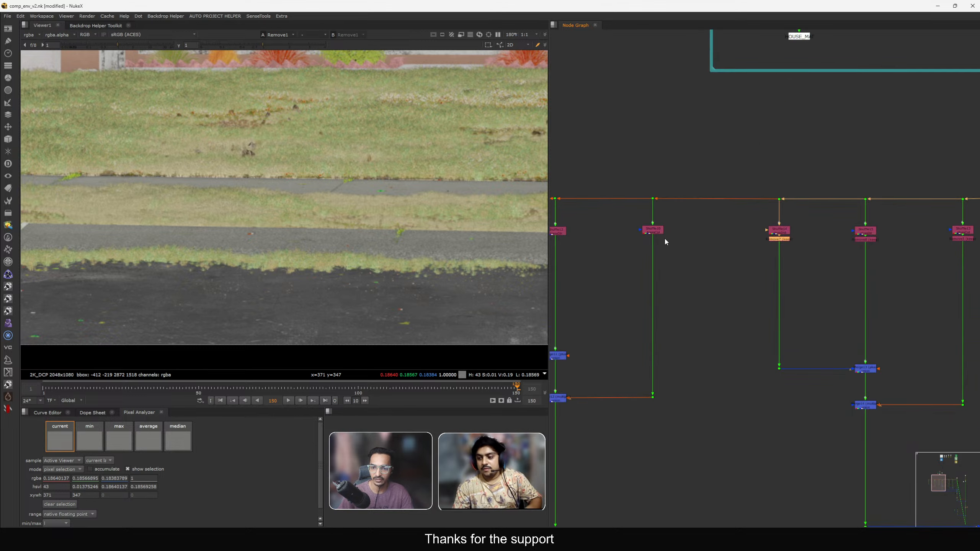
pyautogui.hotkey('ctrl', 'v')
pyautogui.scroll(-4, 651, 232)
pyautogui.scroll(4, 720, 255)
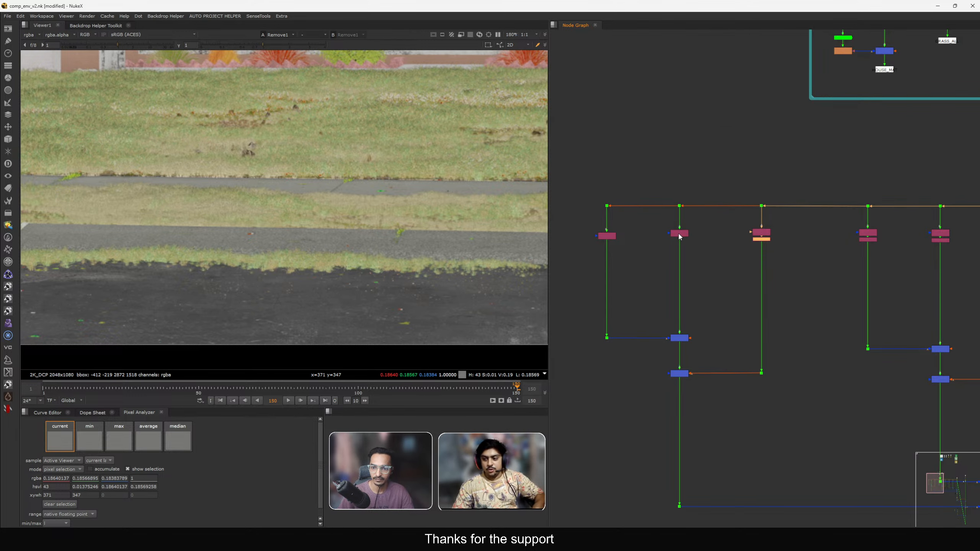
pyautogui.hotkey('ctrl', 'v')
pyautogui.scroll(-4, 613, 239)
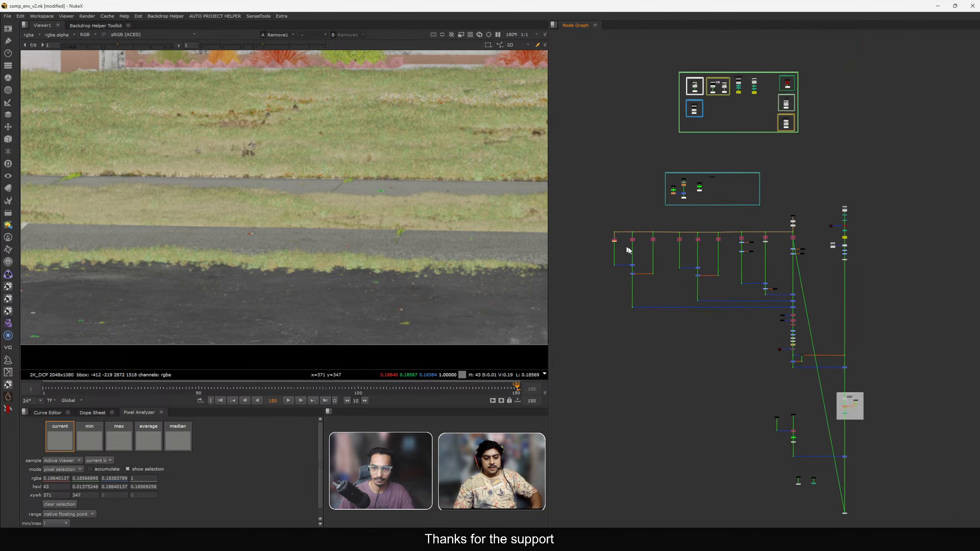
# View Merge19 and then Copy6 in the viewer to check the result.
pyautogui.scroll(4, 795, 330)
pyautogui.click(867, 352)
pyautogui.press('1')
pyautogui.scroll(-4, 892, 373)
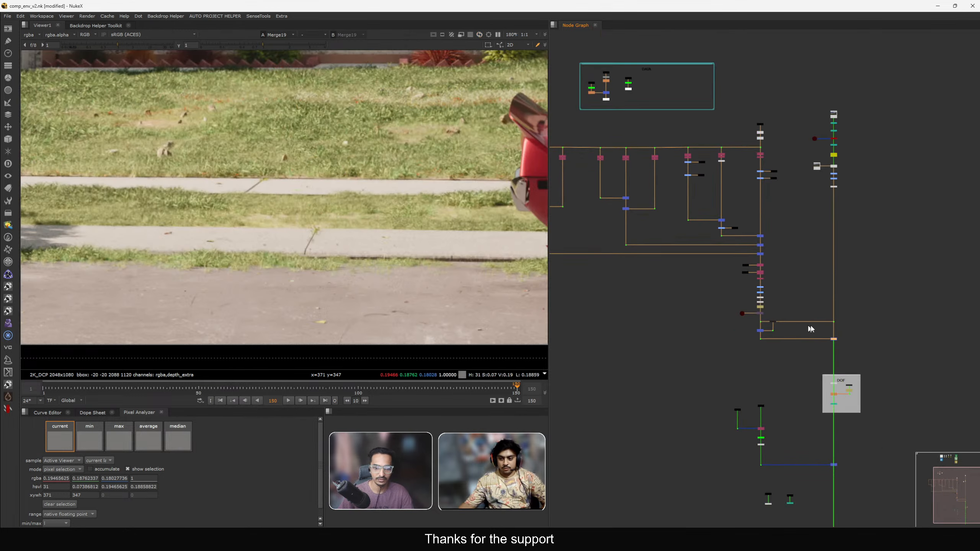
pyautogui.scroll(5, 694, 275)
pyautogui.click(695, 261)
pyautogui.press('1')
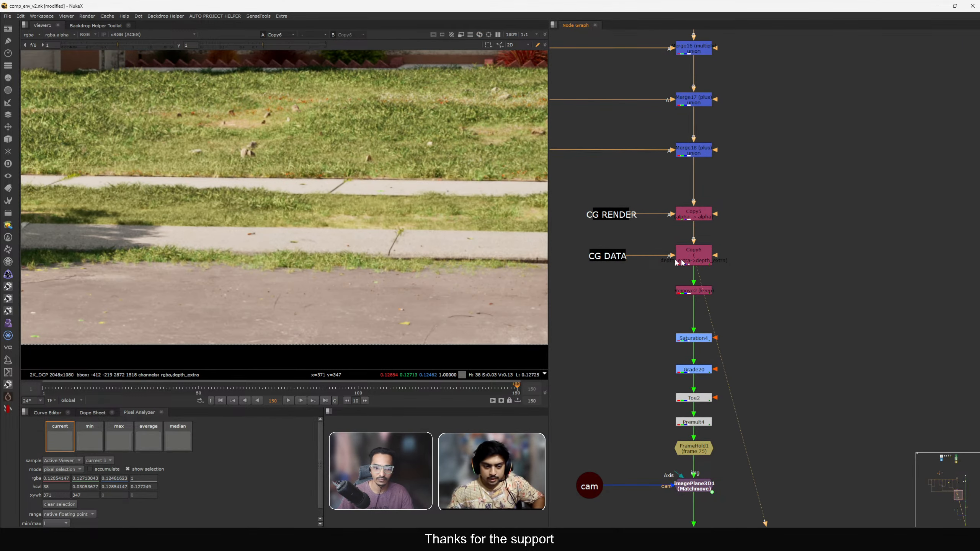
# Drag a stray pasted Remove node from below the comp back up toward the CG branch.
pyautogui.scroll(-2, 696, 261)
pyautogui.scroll(1, 773, 231)
pyautogui.click(784, 219)
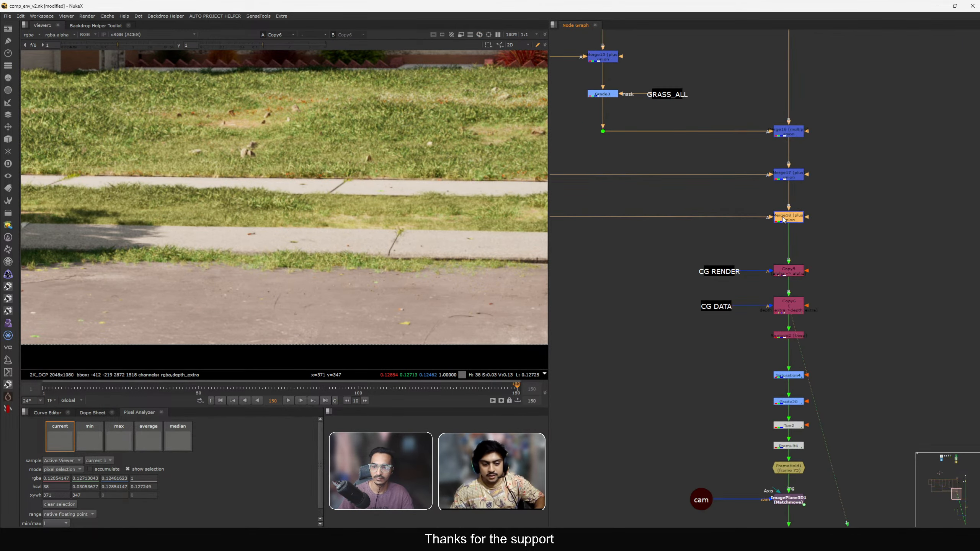
pyautogui.scroll(-8, 849, 242)
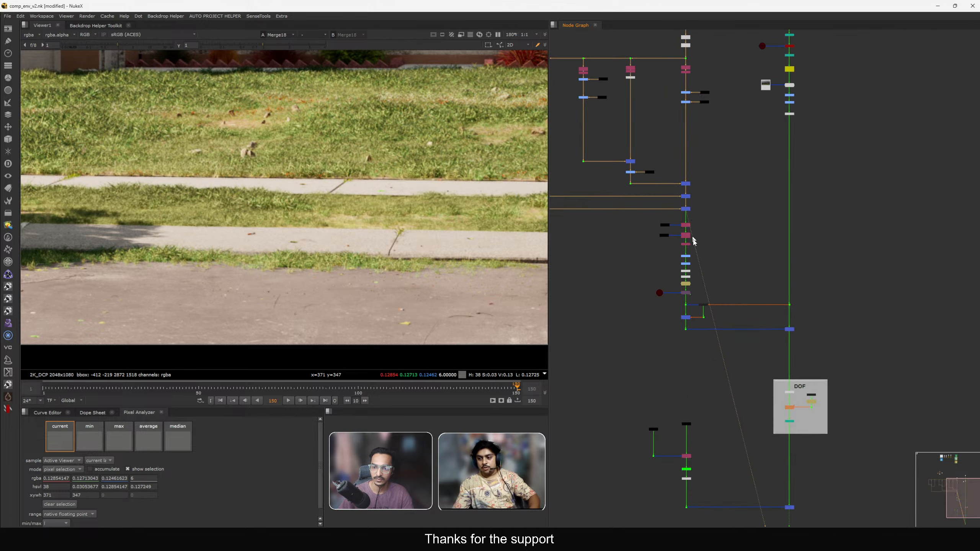
pyautogui.scroll(3, 745, 420)
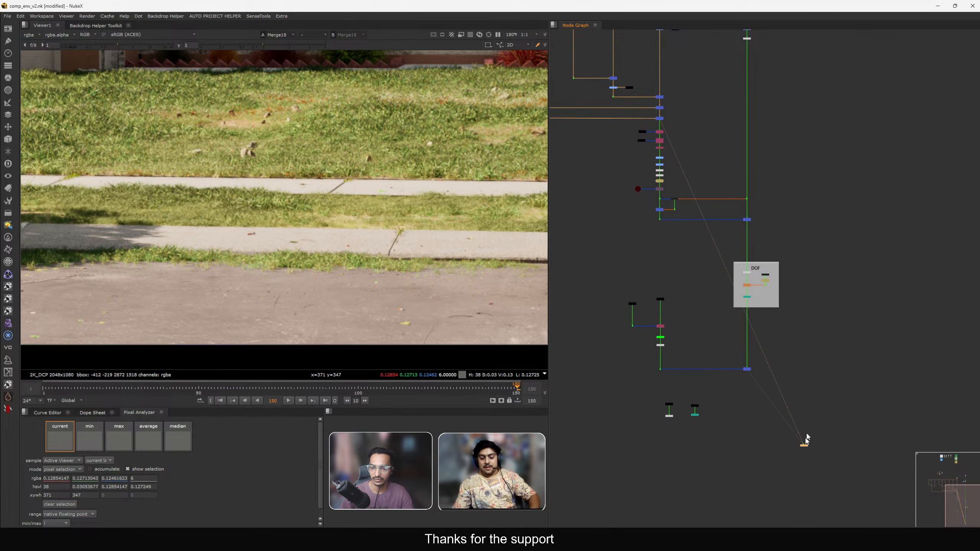
pyautogui.moveTo(807, 435); pyautogui.dragTo(805, 302)
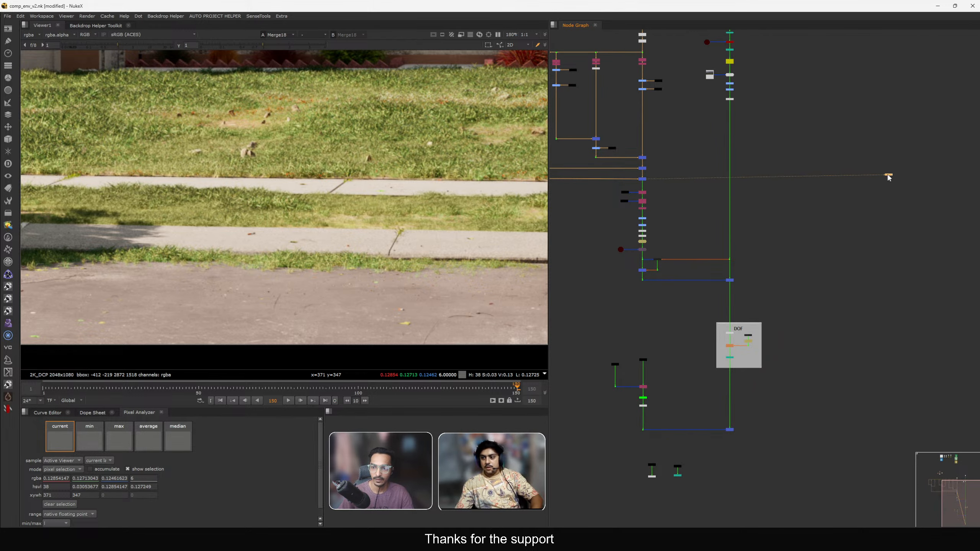
pyautogui.scroll(5, 703, 197)
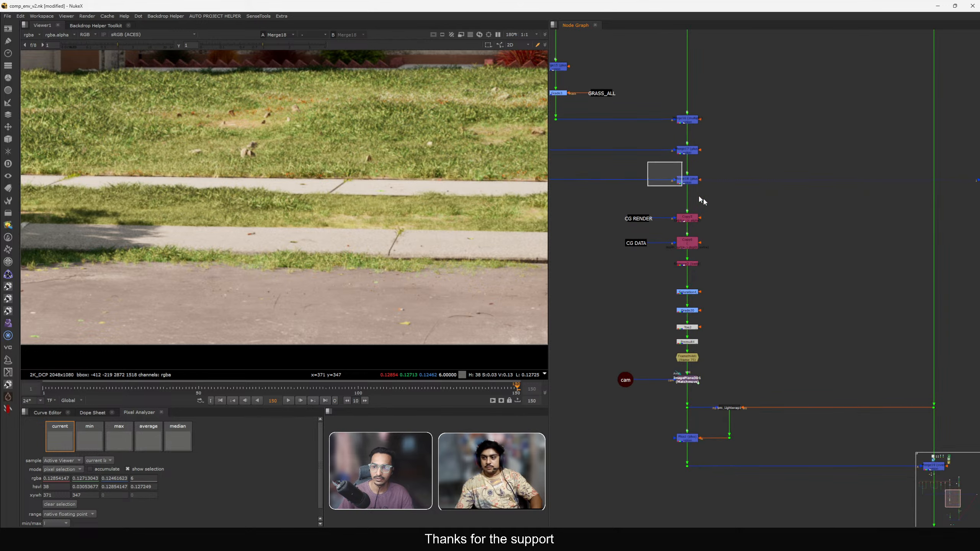
pyautogui.scroll(-2, 766, 232)
pyautogui.scroll(5, 788, 287)
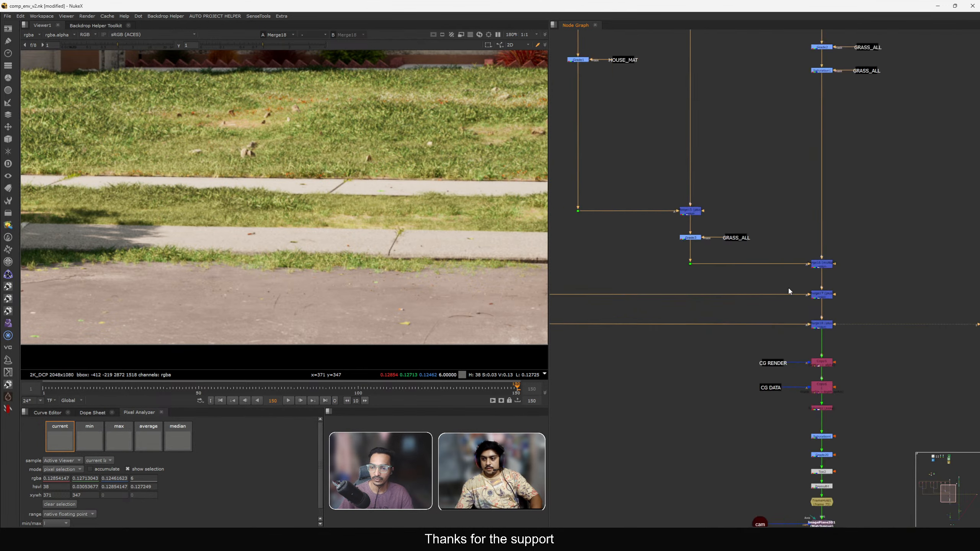
# View Merge19 and Merge20 in the viewer to check the CG merges.
pyautogui.scroll(3, 821, 336)
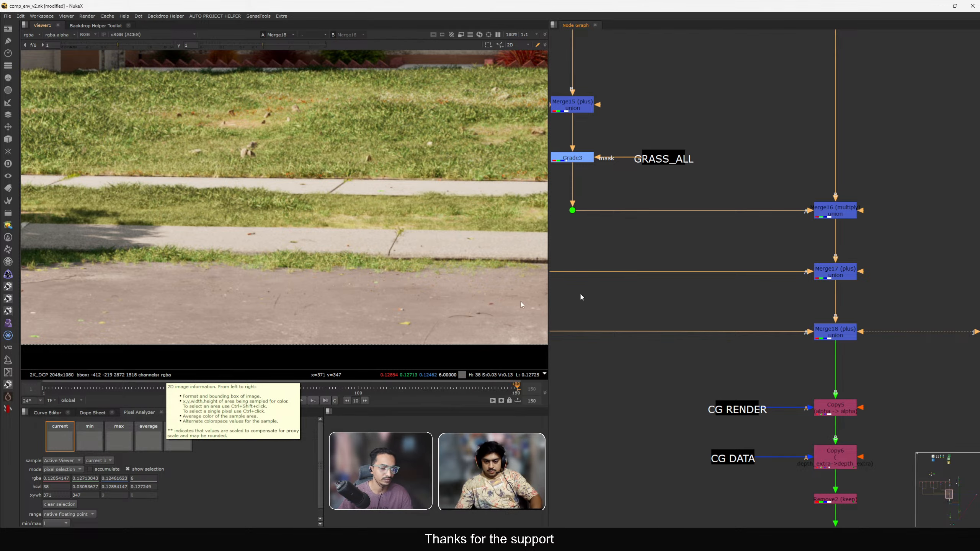
pyautogui.scroll(-6, 744, 306)
pyautogui.scroll(3, 776, 309)
pyautogui.moveTo(780, 273); pyautogui.dragTo(853, 317)
pyautogui.press('1')
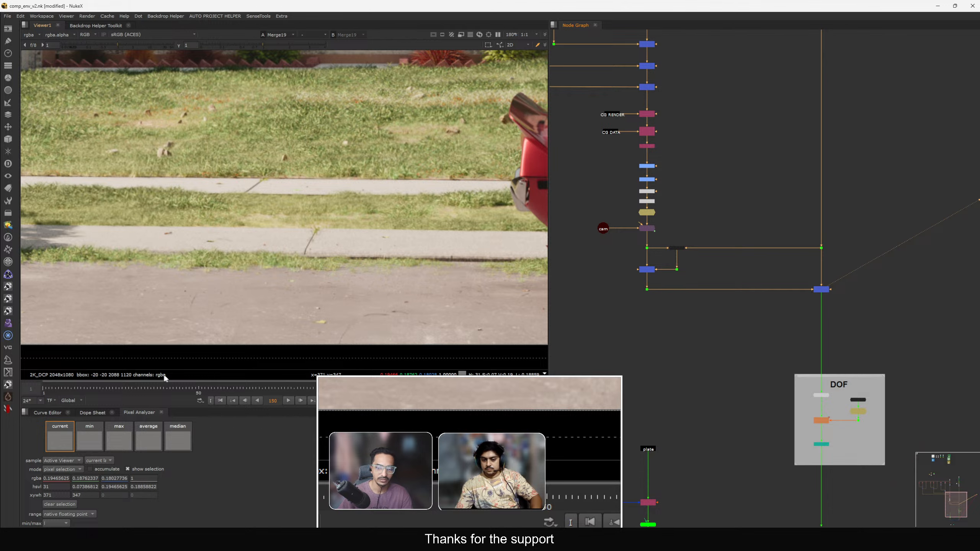
pyautogui.scroll(-3, 733, 346)
pyautogui.moveTo(737, 367); pyautogui.dragTo(747, 301, button='middle')
pyautogui.click(787, 403)
pyautogui.press('1')
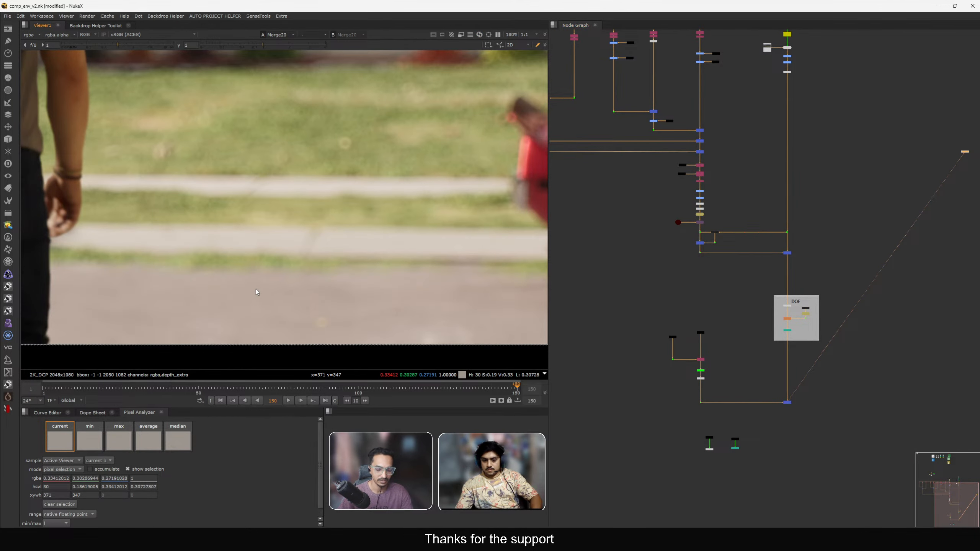
# View Merge19 in the viewer and navigate the node graph to the CG render branch.
pyautogui.press('f')
pyautogui.scroll(-5, 729, 248)
pyautogui.press('1')
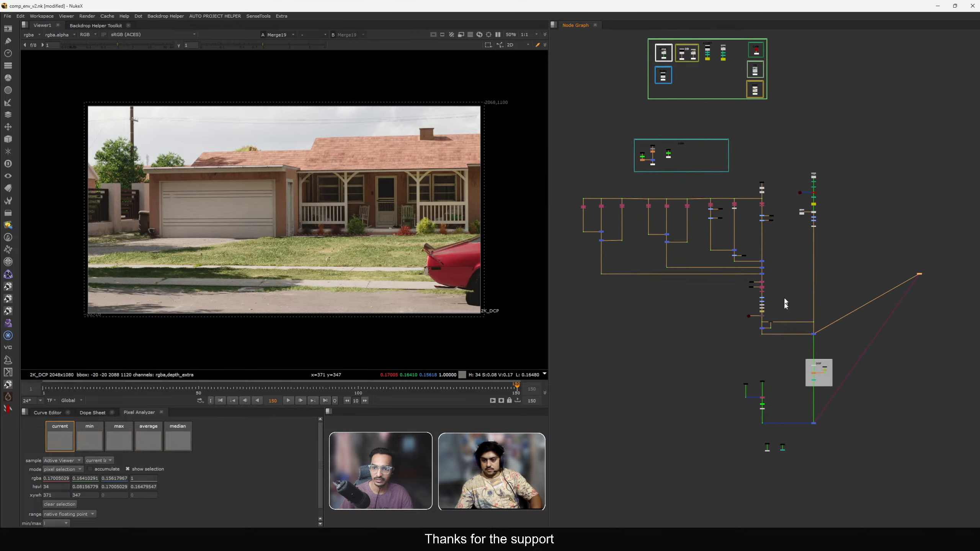
pyautogui.scroll(5, 772, 210)
pyautogui.moveTo(760, 216); pyautogui.dragTo(777, 242)
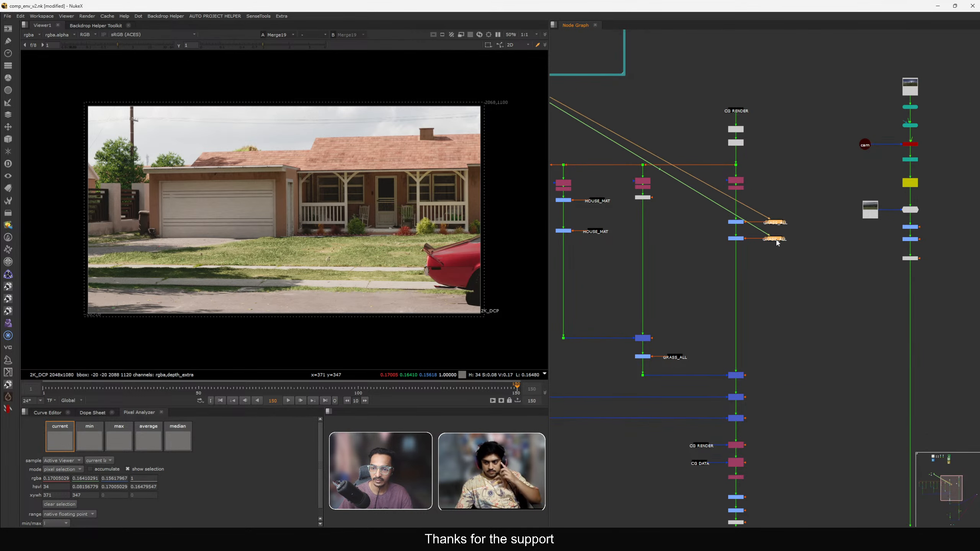
pyautogui.scroll(-4, 777, 242)
pyautogui.scroll(4, 796, 306)
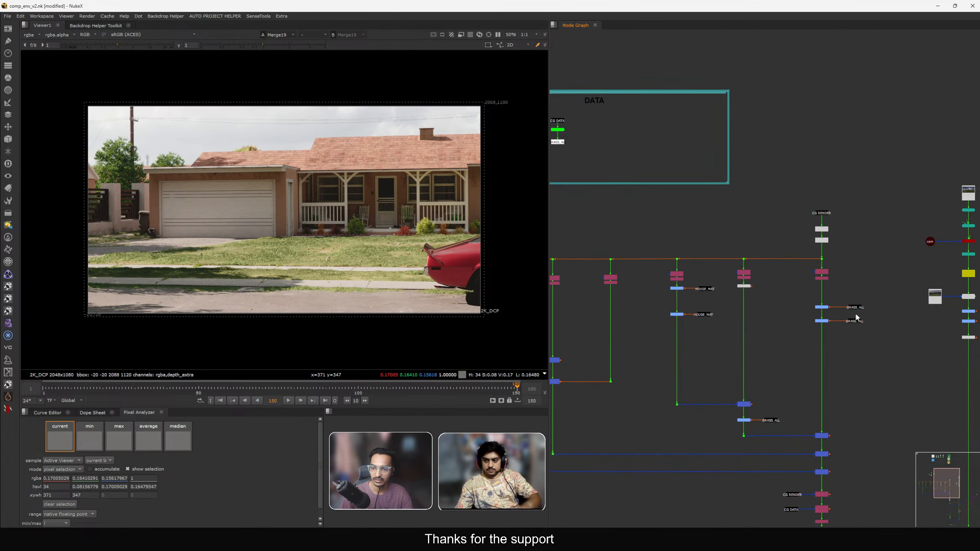
pyautogui.scroll(2, 844, 330)
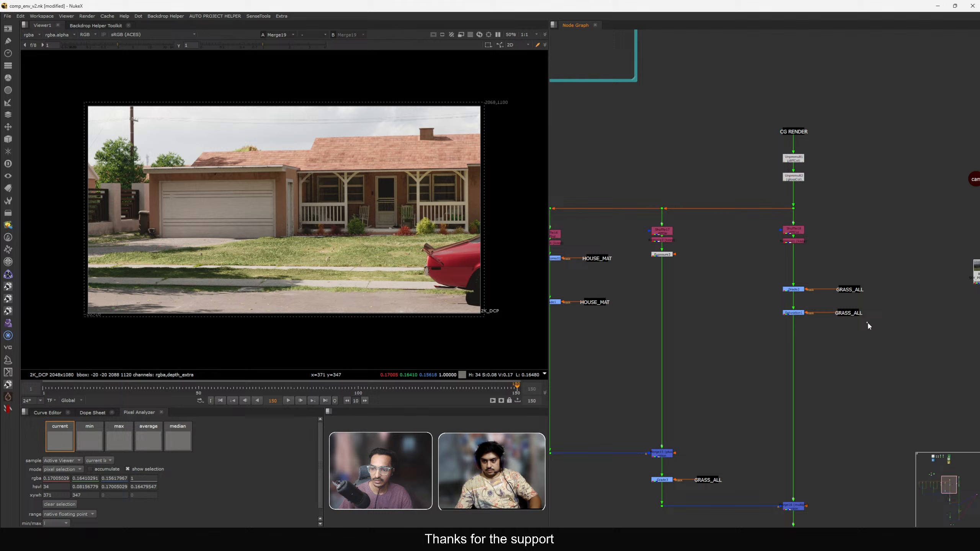
# View the GRASS_ALL stamp and inspect its alpha channel, then switch the viewer back to rgba.
pyautogui.click(849, 291)
pyautogui.press('1')
pyautogui.click(30, 35)
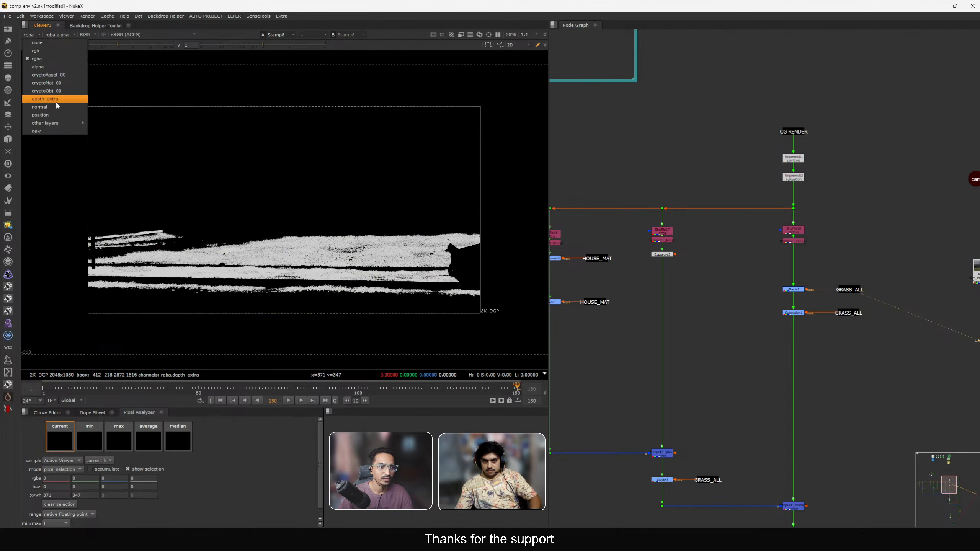
pyautogui.click(199, 171)
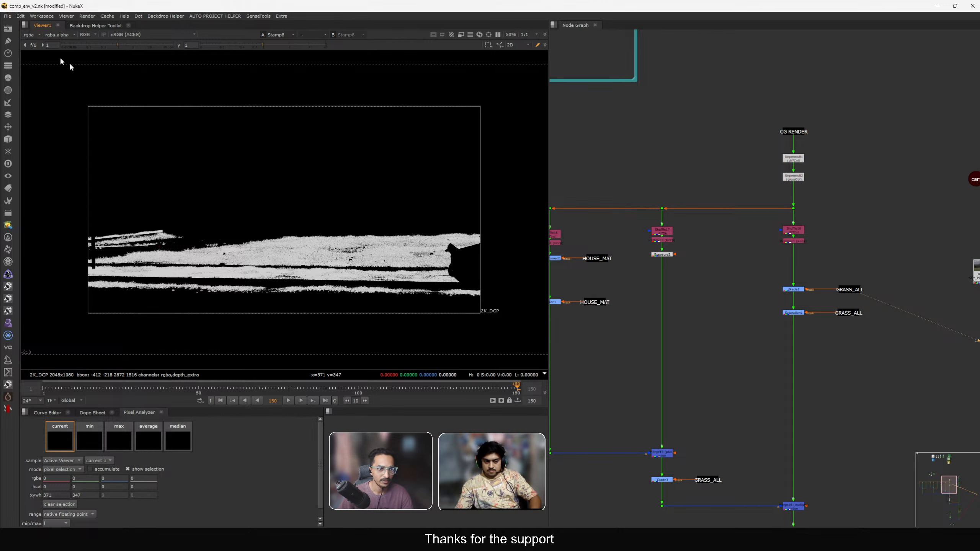
pyautogui.click(31, 35)
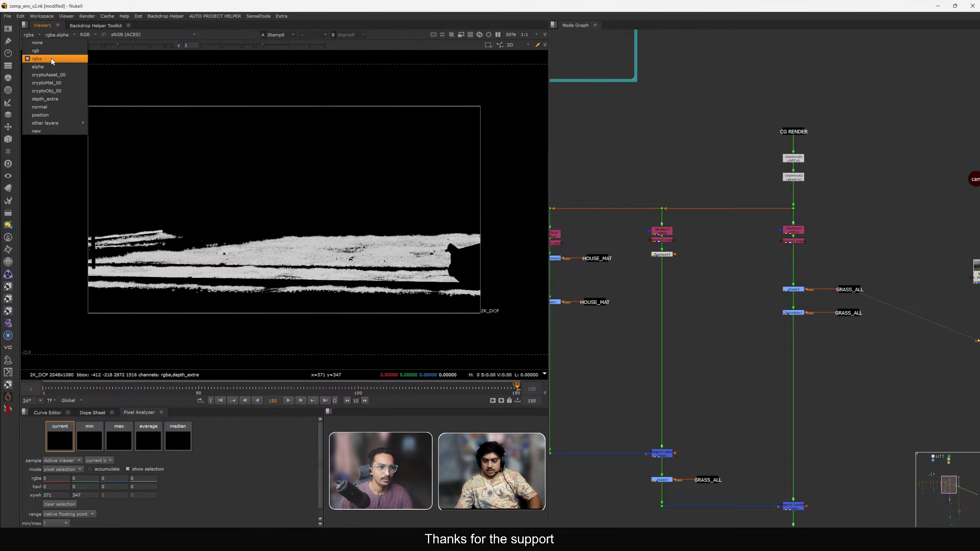
pyautogui.click(51, 59)
# View Merge20 in the viewer to check the CG merge.
pyautogui.scroll(-10, 736, 217)
pyautogui.moveTo(774, 314); pyautogui.dragTo(757, 263, button='middle')
pyautogui.scroll(5, 755, 273)
pyautogui.click(766, 352)
pyautogui.press('1')
pyautogui.moveTo(797, 376); pyautogui.dragTo(825, 360, button='middle')
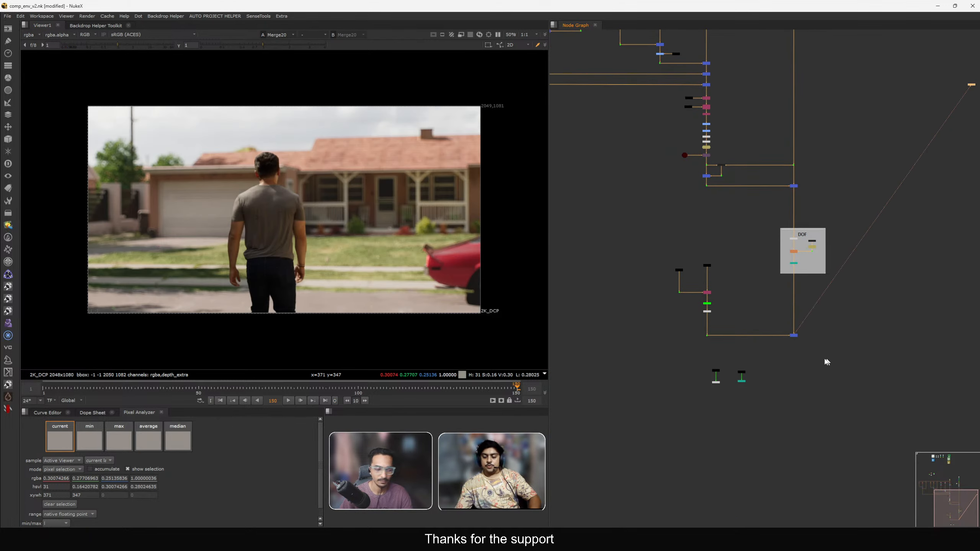
pyautogui.scroll(4, 710, 239)
pyautogui.press('Tab')
pyautogui.write('AOV')
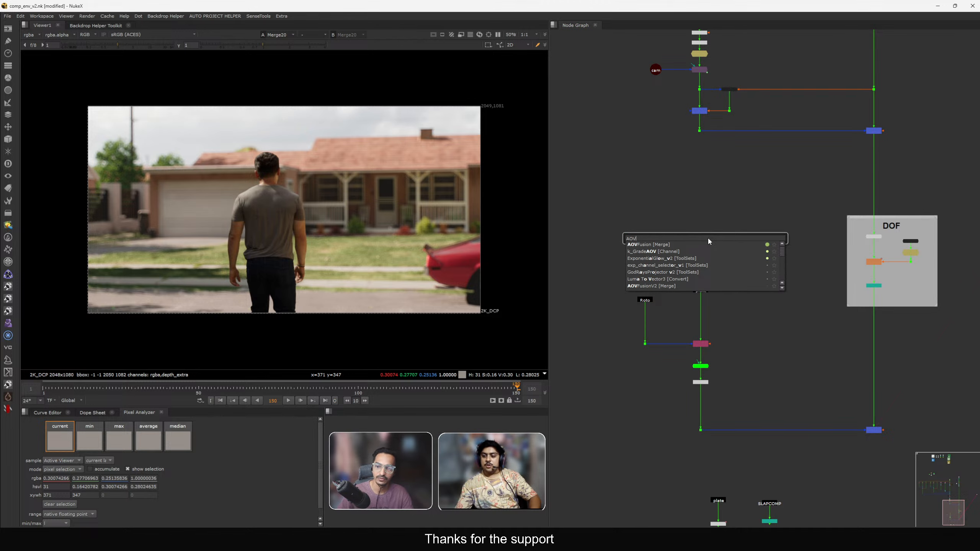
pyautogui.click(714, 223)
pyautogui.click(715, 224)
# Add an AOVFusion node off CG RENDER and submit it with only the mult_00 and mult_01 layers selected.
pyautogui.press('f')
pyautogui.moveTo(746, 182); pyautogui.dragTo(749, 208, button='middle')
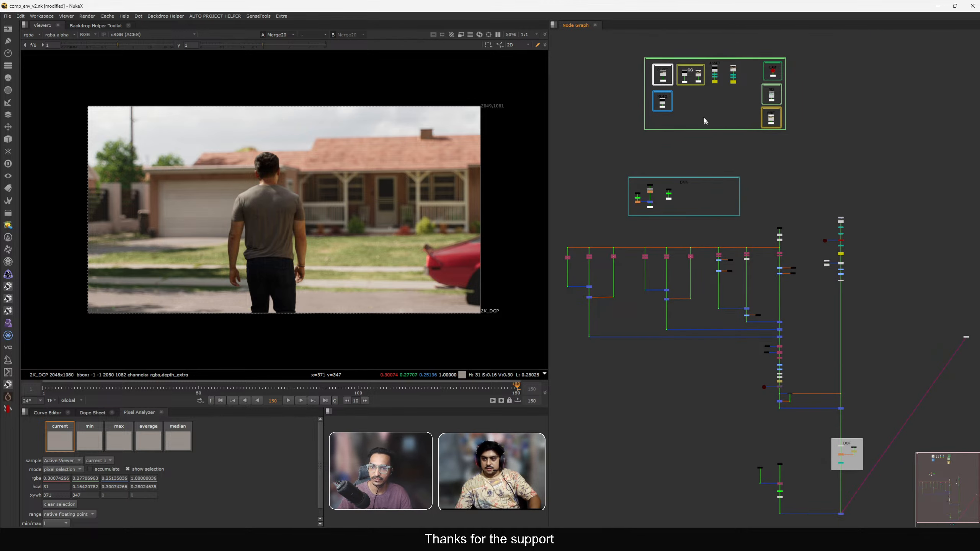
pyautogui.scroll(6, 730, 186)
pyautogui.press('Tab')
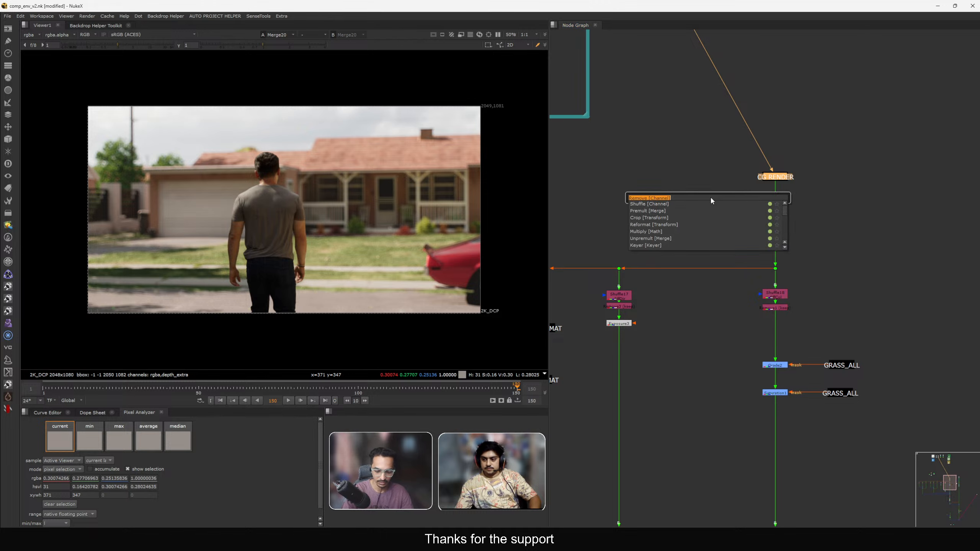
pyautogui.write('AU')
pyautogui.press('BackSpace')
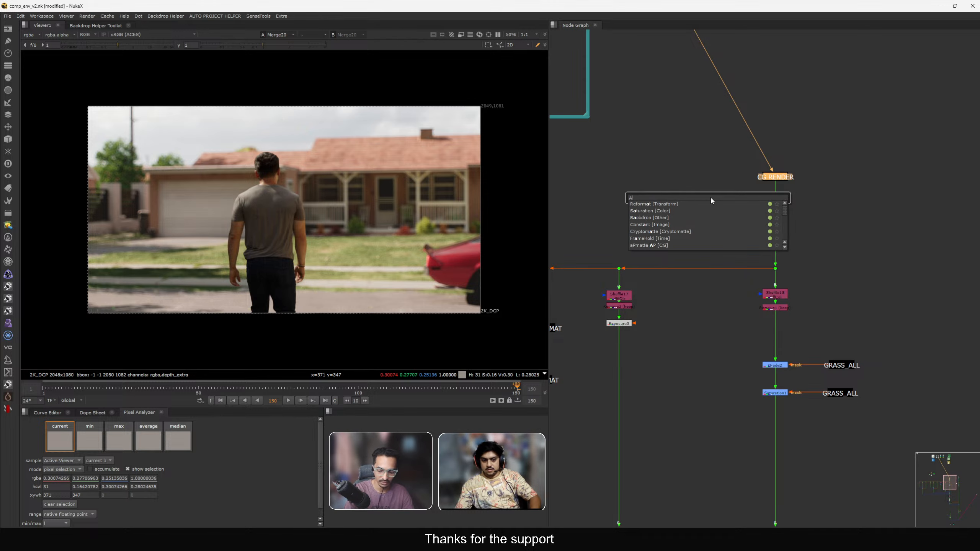
pyautogui.write('OV')
pyautogui.press('Return')
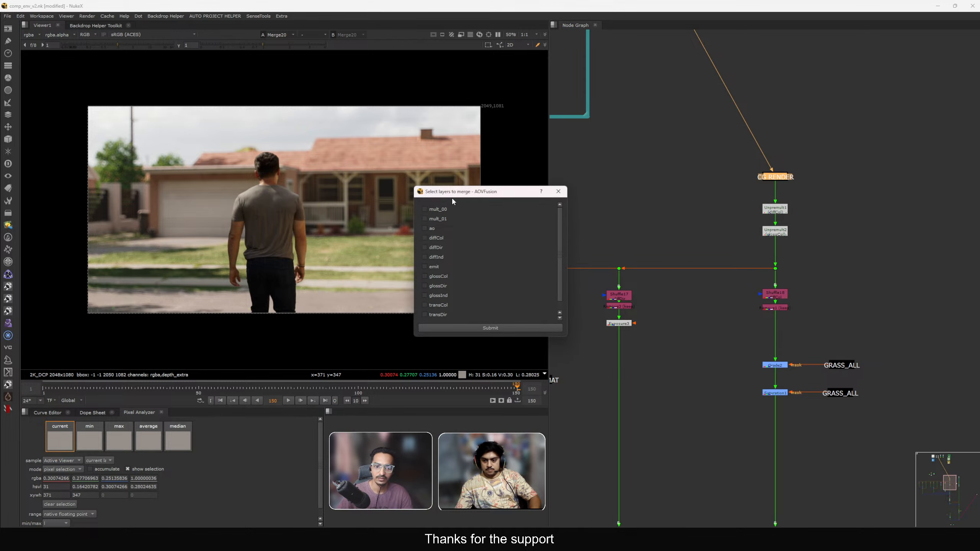
pyautogui.moveTo(459, 191); pyautogui.dragTo(461, 173)
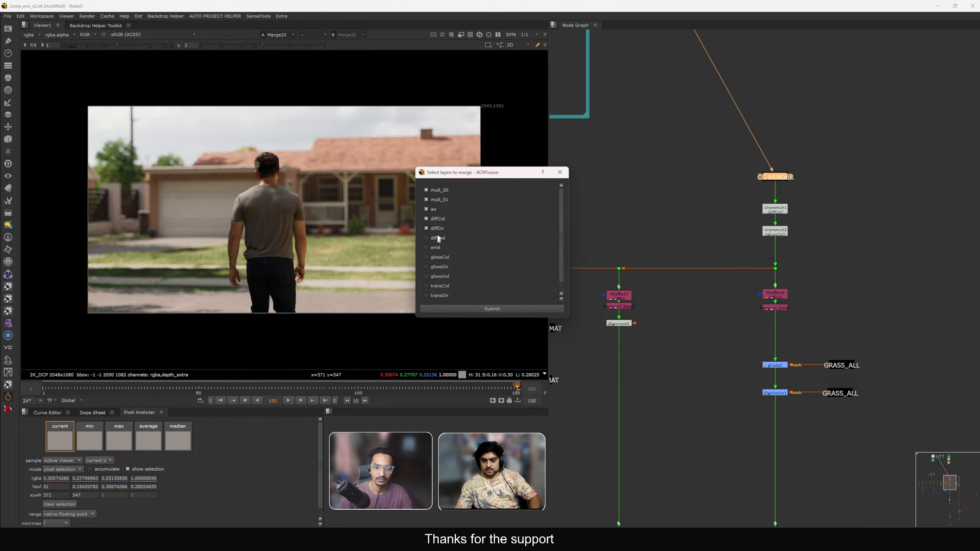
pyautogui.click(435, 200)
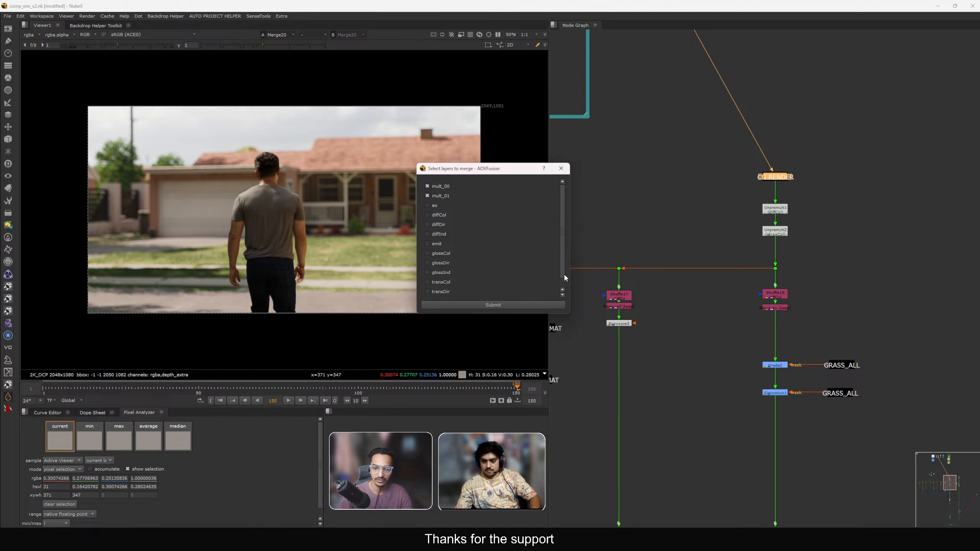
pyautogui.click(491, 305)
# Place the AOVFusion1 node beside CG RENDER and view it in the viewer.
pyautogui.scroll(-2, 775, 217)
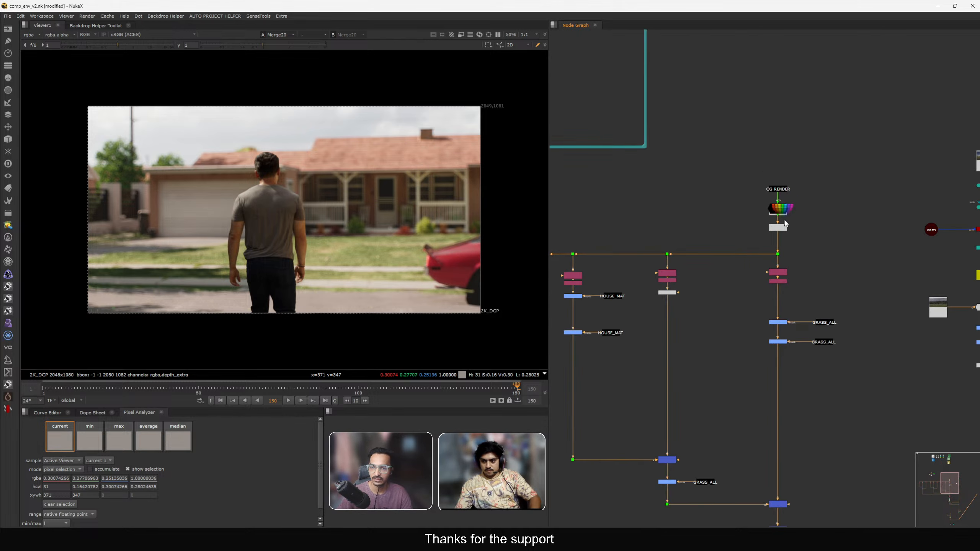
pyautogui.moveTo(832, 232); pyautogui.dragTo(693, 255, button='middle')
pyautogui.scroll(3, 693, 255)
pyautogui.moveTo(607, 220); pyautogui.dragTo(697, 241)
pyautogui.scroll(3, 727, 216)
pyautogui.scroll(-3, 728, 216)
pyautogui.scroll(2, 726, 232)
pyautogui.press('1')
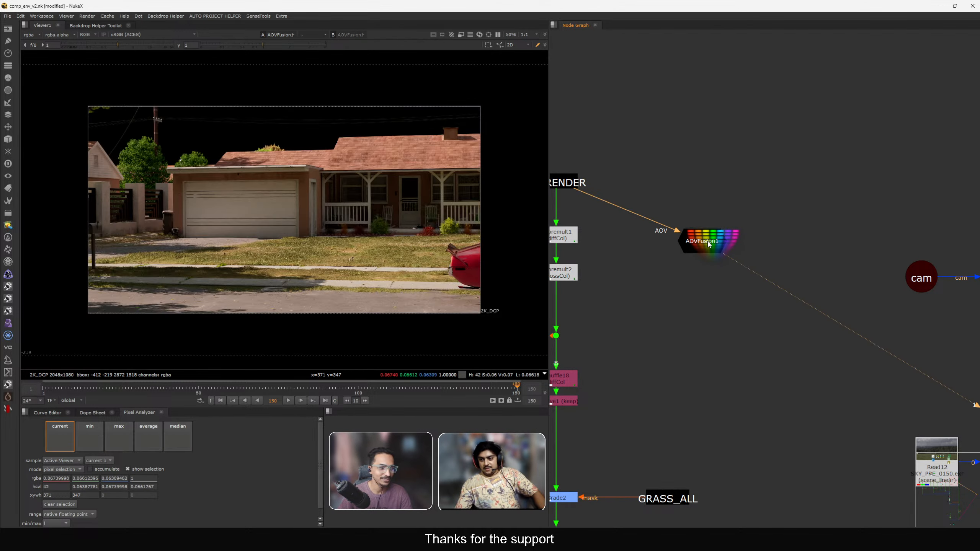
pyautogui.scroll(2, 681, 257)
pyautogui.scroll(-3, 683, 257)
pyautogui.moveTo(684, 257); pyautogui.dragTo(704, 270, button='middle')
pyautogui.moveTo(707, 267); pyautogui.dragTo(702, 251)
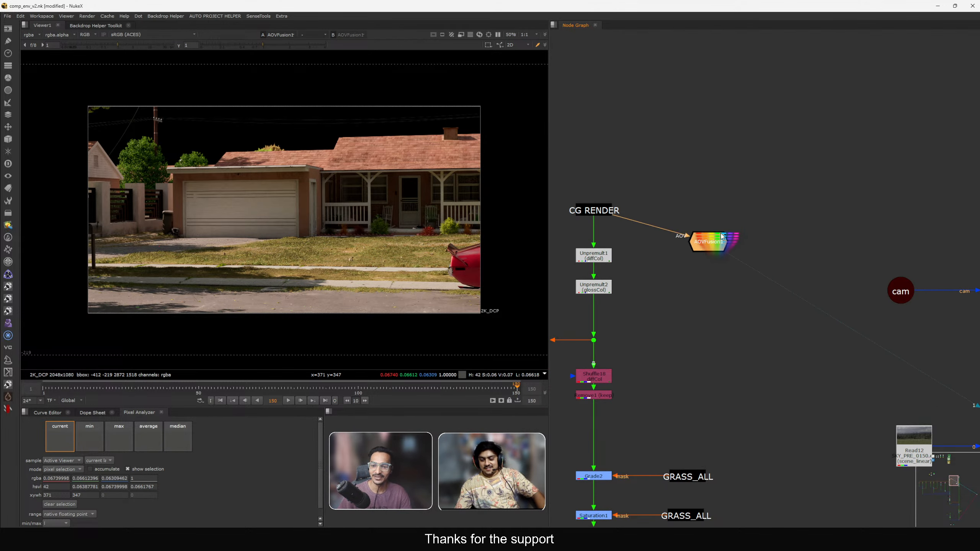
pyautogui.scroll(5, 701, 252)
pyautogui.scroll(-4, 707, 240)
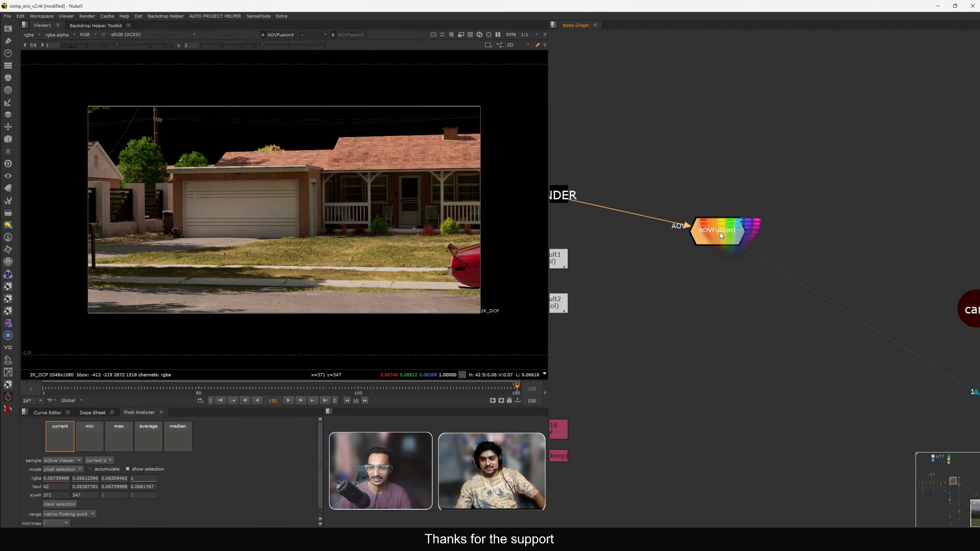
# Open AOVFusion1's properties and inspect its internal node graph.
pyautogui.doubleClick(706, 247)
pyautogui.moveTo(537, 152); pyautogui.dragTo(453, 95)
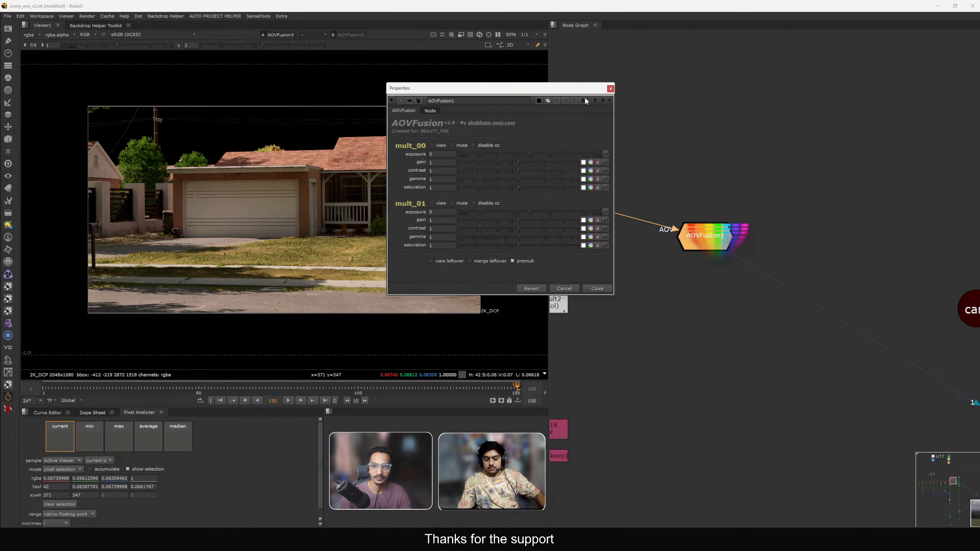
pyautogui.click(583, 100)
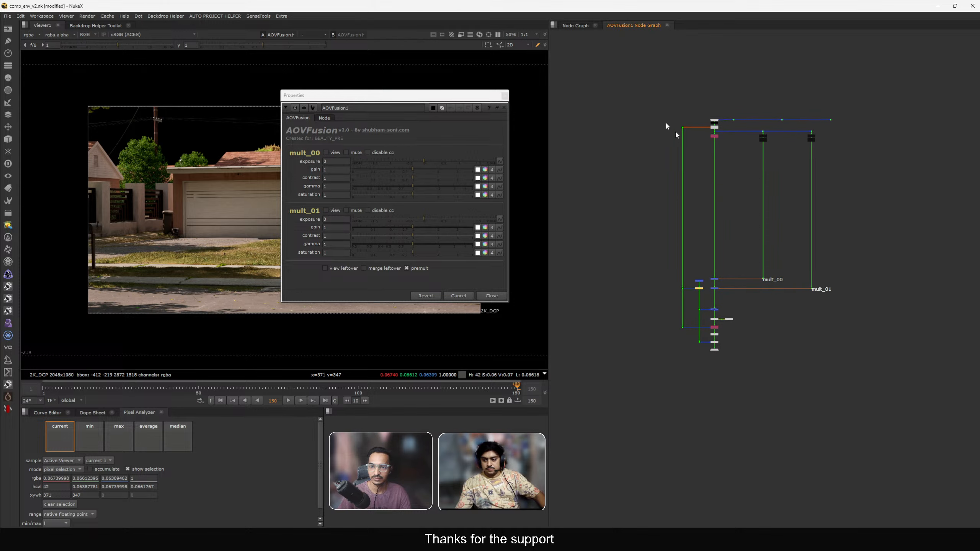
pyautogui.click(832, 406)
pyautogui.scroll(2, 745, 235)
pyautogui.moveTo(730, 159); pyautogui.dragTo(739, 224, button='middle')
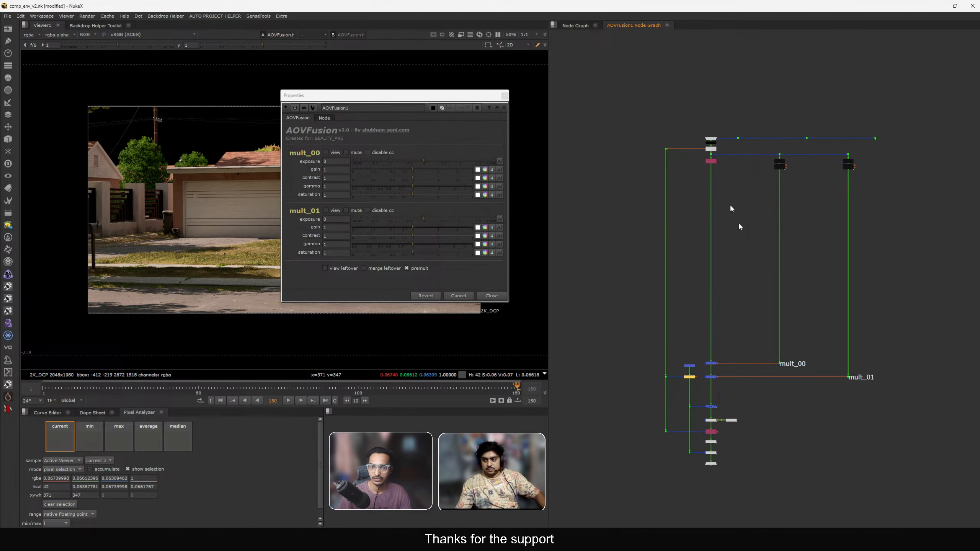
pyautogui.click(579, 26)
pyautogui.scroll(2, 678, 204)
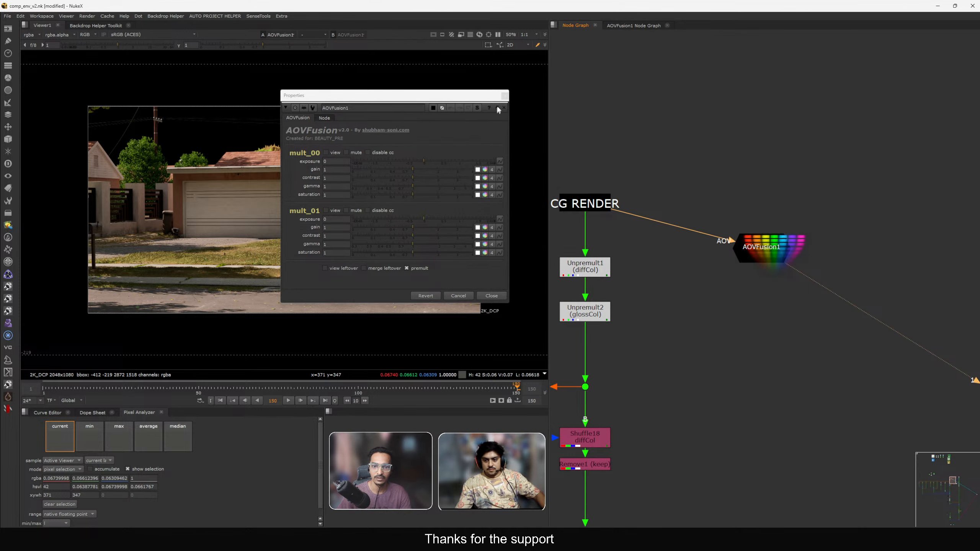
pyautogui.moveTo(483, 98); pyautogui.dragTo(780, 111)
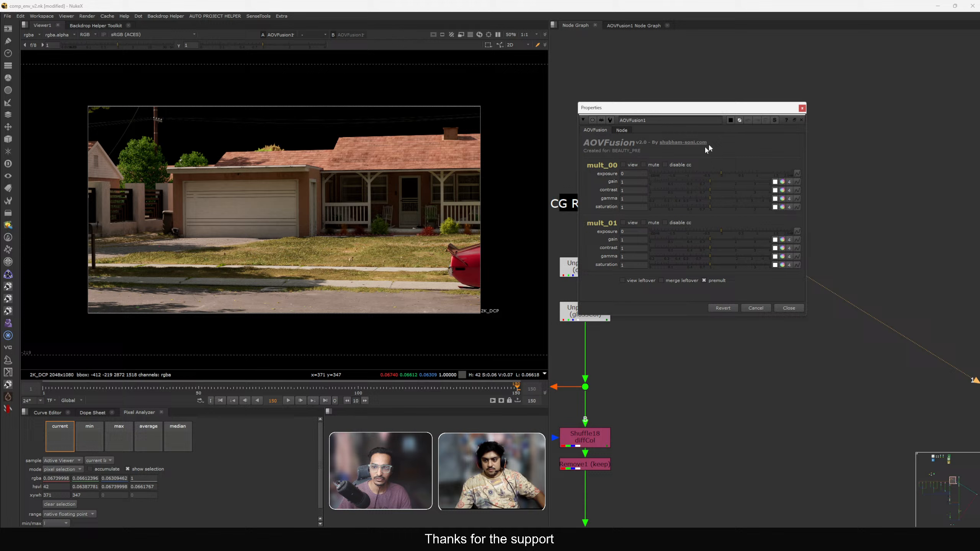
# Toggle the view option on mult_00 and mult_01 to preview each layer separately.
pyautogui.click(624, 165)
pyautogui.click(628, 166)
pyautogui.click(633, 224)
pyautogui.click(632, 224)
pyautogui.click(632, 165)
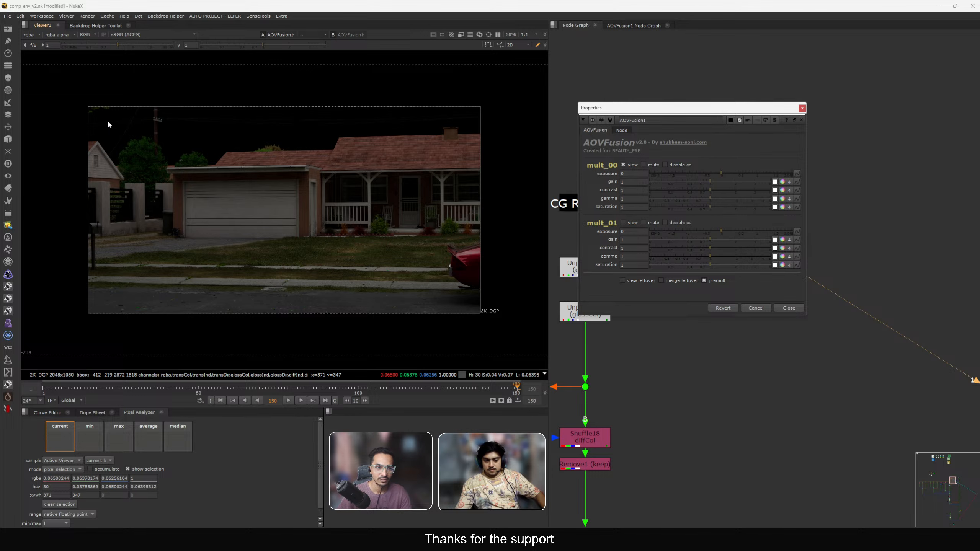
pyautogui.moveTo(108, 121); pyautogui.dragTo(429, 298)
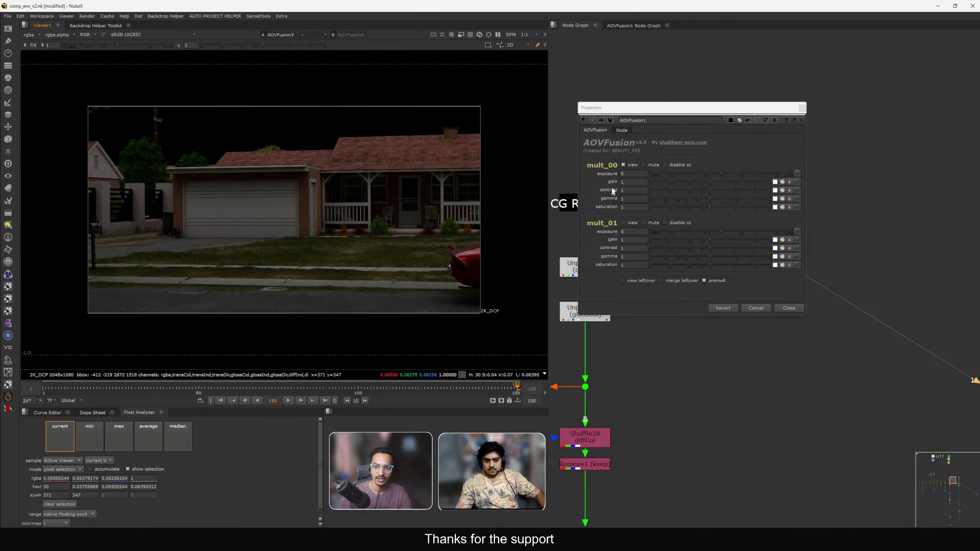
pyautogui.click(628, 165)
pyautogui.click(631, 223)
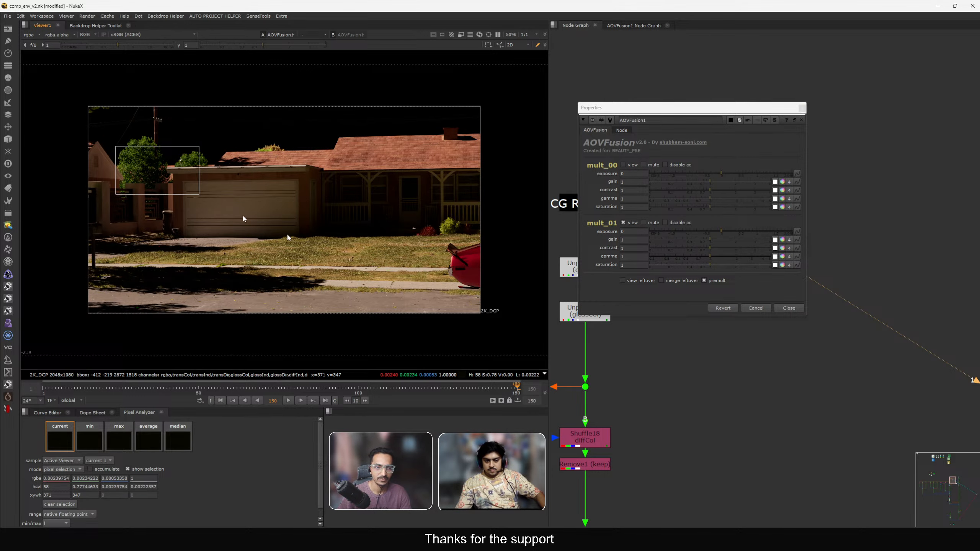
pyautogui.click(631, 224)
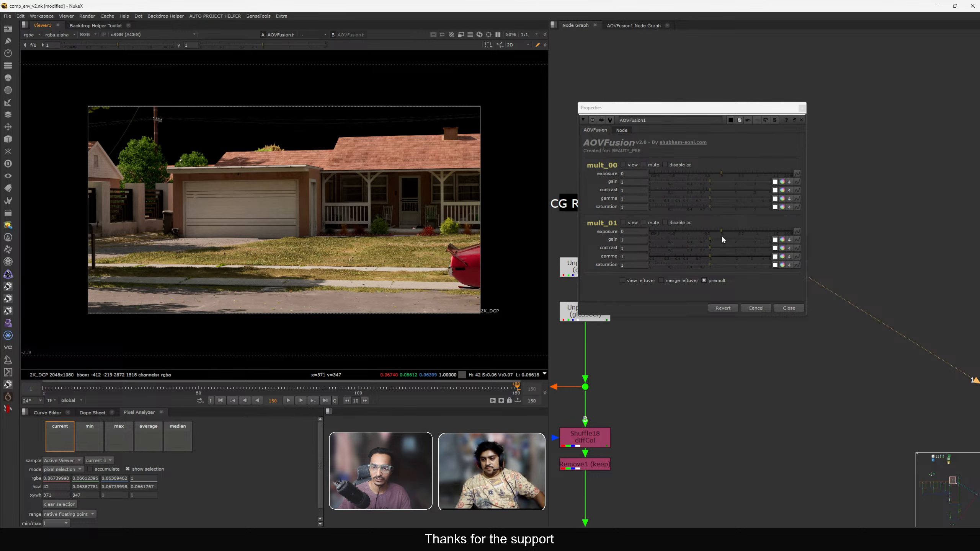
# Lower the exposure of mult_01 to -0.54 and mult_00 to -1.06.
pyautogui.moveTo(722, 232)
pyautogui.mouseDown()
pyautogui.moveTo(676, 230)
pyautogui.moveTo(714, 231)
pyautogui.moveTo(702, 231)
pyautogui.mouseUp()
pyautogui.click(668, 174)
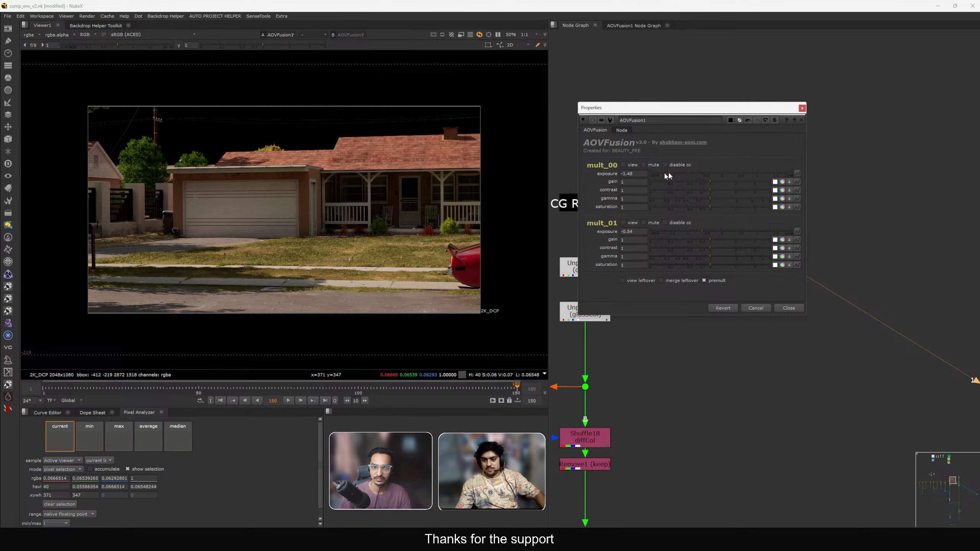
pyautogui.moveTo(669, 176); pyautogui.dragTo(682, 177)
# Examine the AOVFusion1 internal graph, then close its graph tab and properties panel.
pyautogui.click(774, 121)
pyautogui.moveTo(745, 108); pyautogui.dragTo(424, 112)
pyautogui.moveTo(599, 114); pyautogui.dragTo(587, 212, button='middle')
pyautogui.scroll(3, 724, 176)
pyautogui.scroll(-5, 691, 185)
pyautogui.moveTo(668, 317); pyautogui.dragTo(672, 263, button='middle')
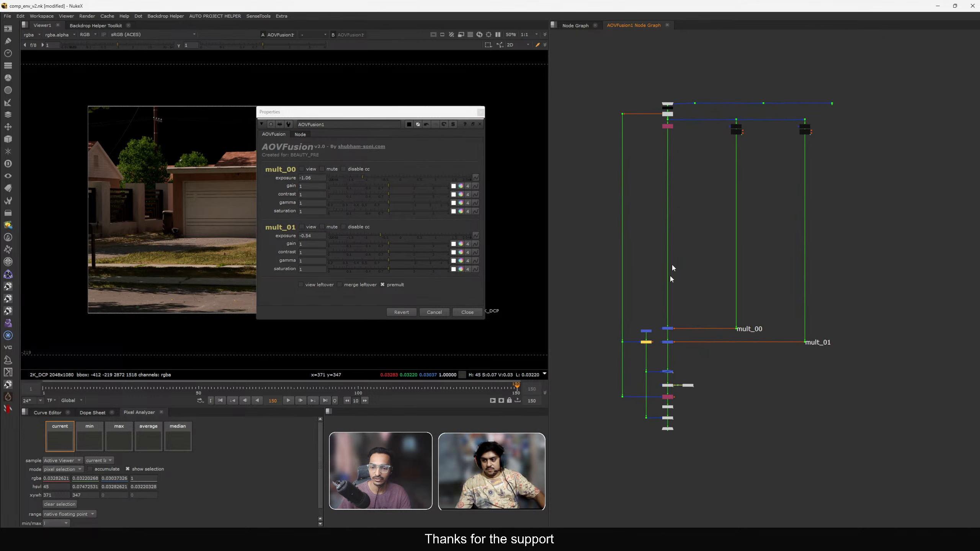
pyautogui.scroll(4, 671, 264)
pyautogui.moveTo(651, 373); pyautogui.dragTo(670, 264, button='middle')
pyautogui.scroll(-6, 671, 264)
pyautogui.moveTo(675, 164); pyautogui.dragTo(671, 243, button='middle')
pyautogui.scroll(6, 671, 247)
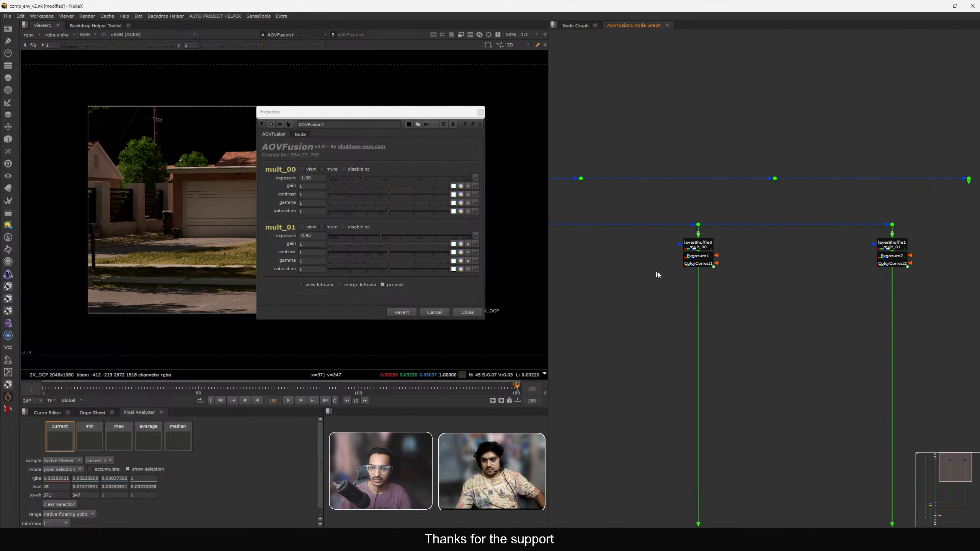
pyautogui.scroll(-5, 729, 246)
pyautogui.moveTo(731, 247); pyautogui.dragTo(741, 66, button='middle')
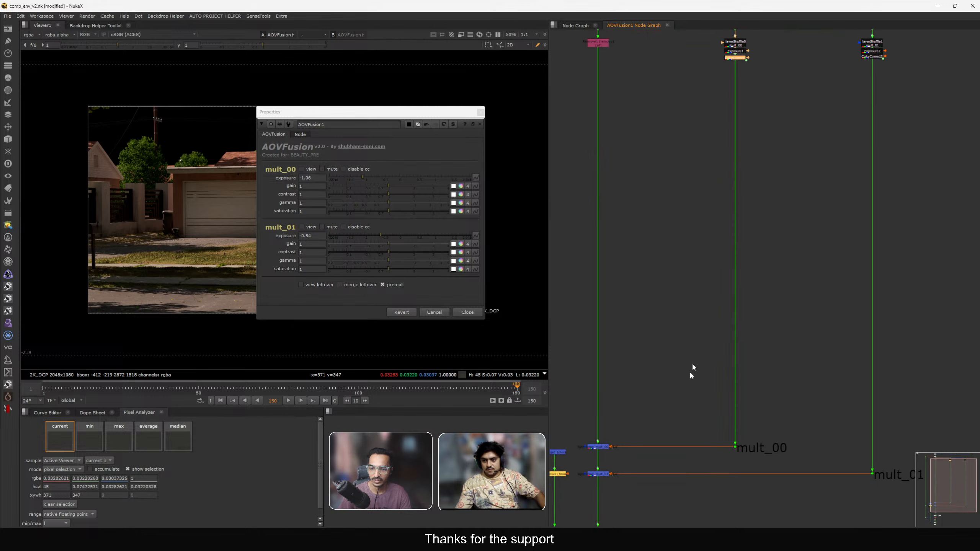
pyautogui.moveTo(690, 371); pyautogui.dragTo(766, 212, button='middle')
pyautogui.moveTo(657, 398); pyautogui.dragTo(682, 289, button='middle')
pyautogui.scroll(3, 694, 323)
pyautogui.scroll(-5, 694, 323)
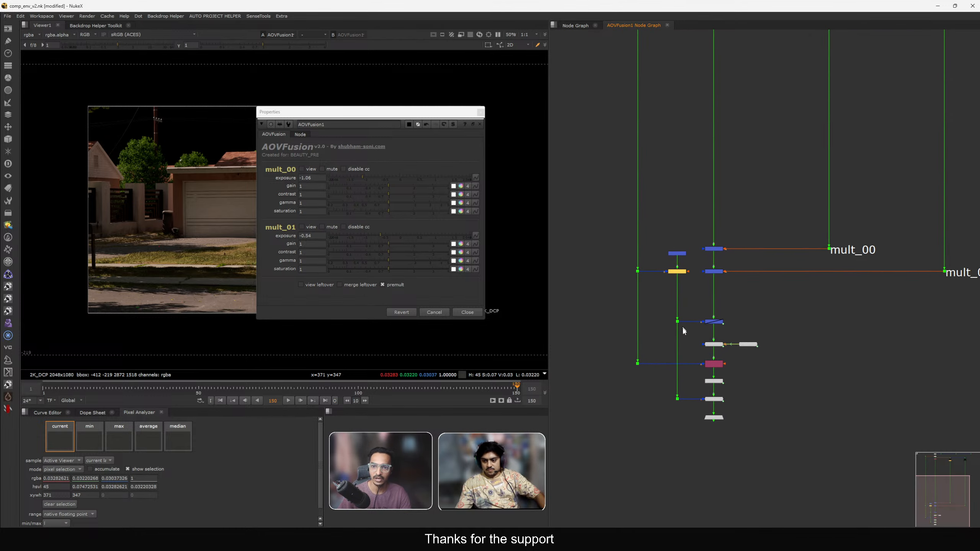
pyautogui.scroll(-2, 667, 29)
pyautogui.click(667, 25)
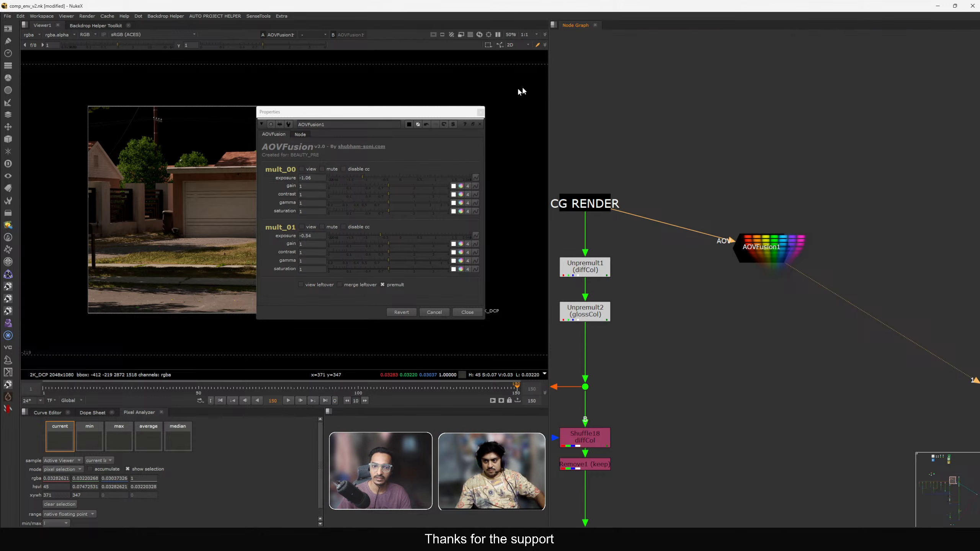
pyautogui.click(481, 113)
# Reposition the AOVFusion1 node next to the CG render branch.
pyautogui.scroll(-3, 719, 174)
pyautogui.scroll(-2, 733, 185)
pyautogui.scroll(6, 744, 194)
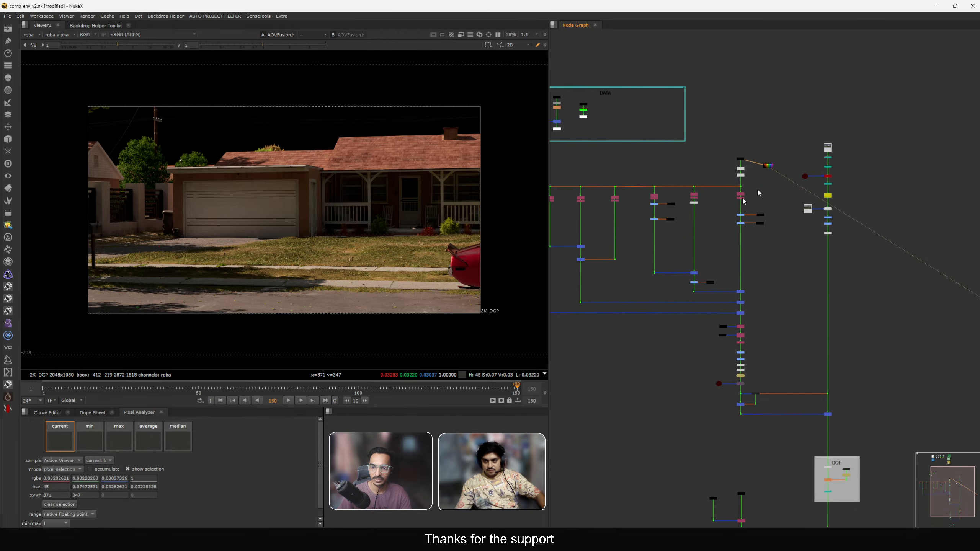
pyautogui.scroll(-7, 695, 186)
pyautogui.moveTo(563, 208); pyautogui.dragTo(722, 190, button='middle')
pyautogui.moveTo(785, 220); pyautogui.dragTo(719, 234, button='middle')
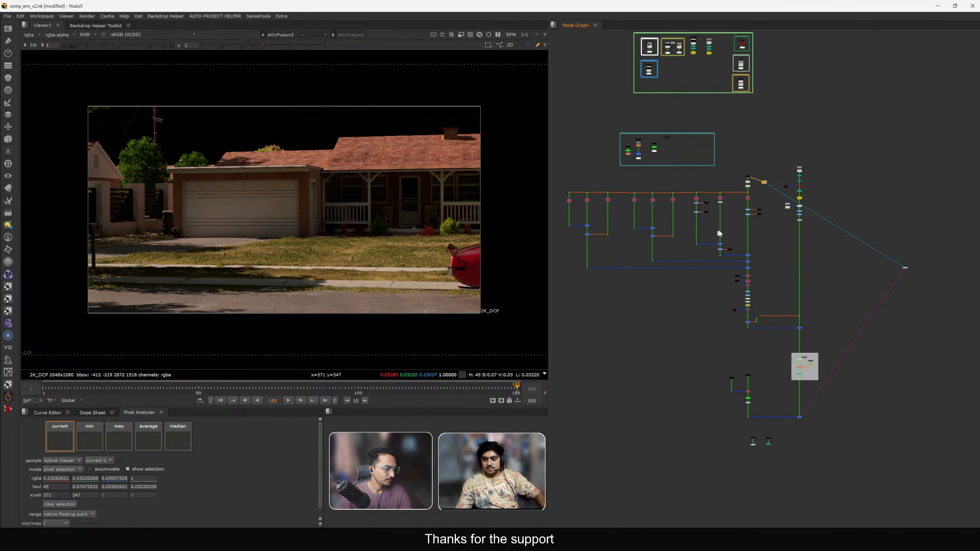
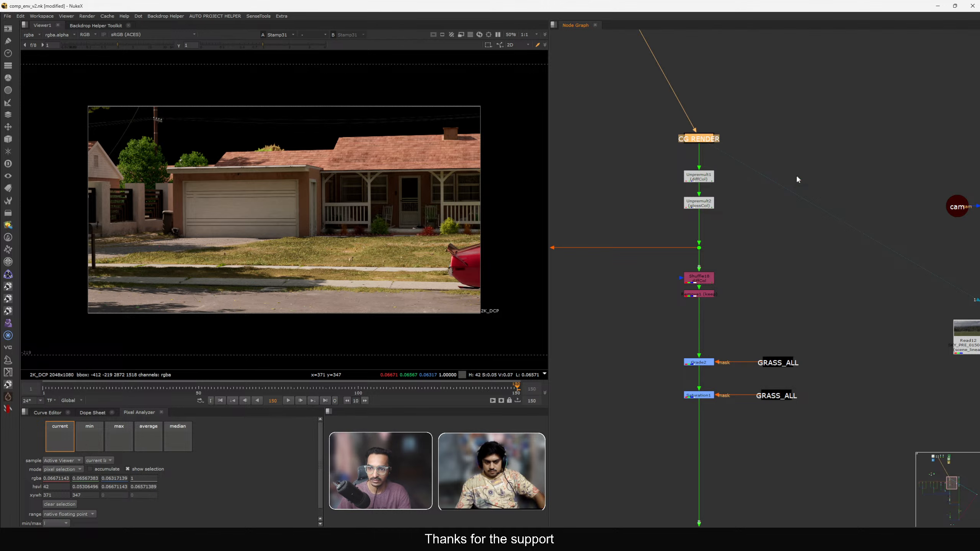
# Zoom out over the node graph and view the final comp merge in the viewer.
pyautogui.scroll(-8, 797, 177)
pyautogui.scroll(3, 824, 357)
pyautogui.moveTo(824, 358); pyautogui.dragTo(776, 234, button='middle')
pyautogui.moveTo(730, 242); pyautogui.dragTo(843, 307)
pyautogui.press('1')
pyautogui.scroll(-5, 803, 263)
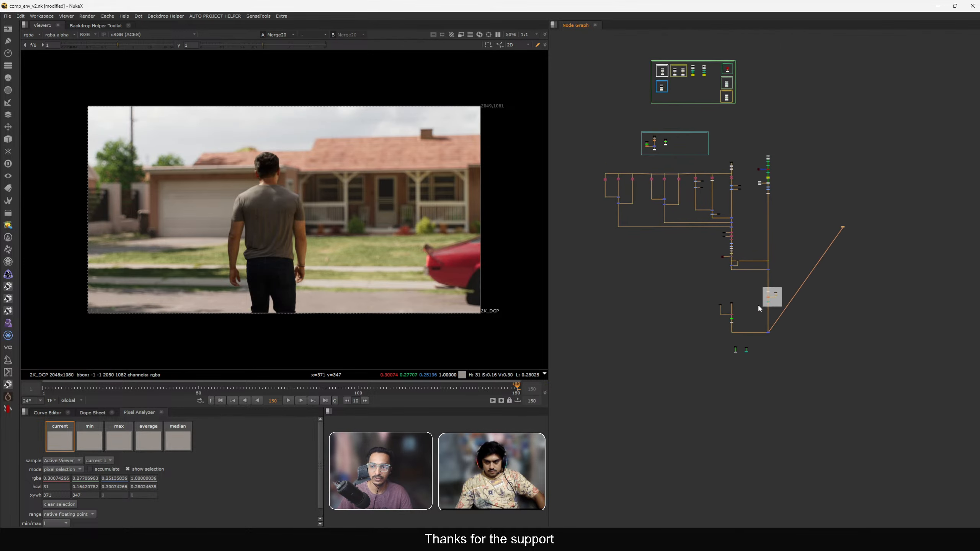
pyautogui.scroll(4, 758, 304)
pyautogui.moveTo(845, 243); pyautogui.dragTo(820, 367)
pyautogui.moveTo(819, 367); pyautogui.dragTo(911, 457, button='middle')
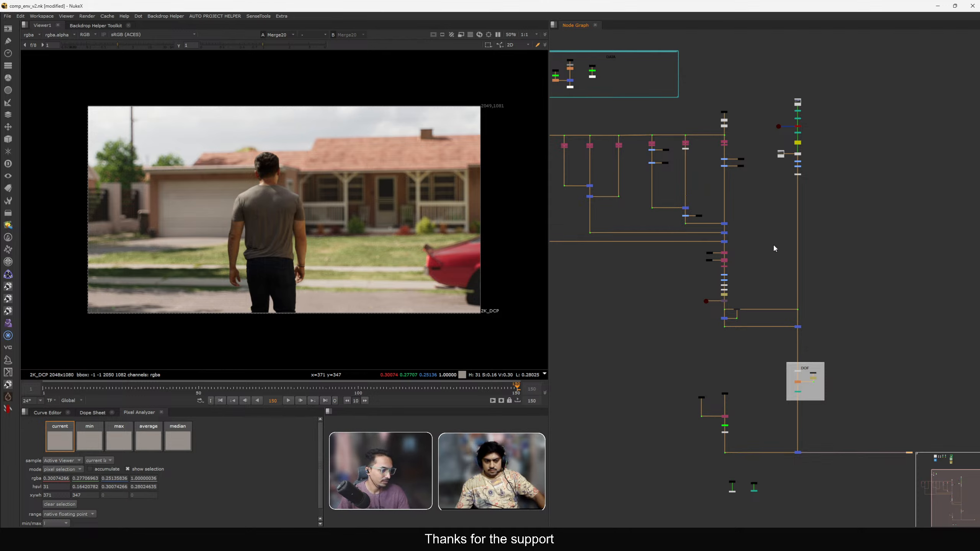
# Load the final merge into viewer input 1 and the plate Stamp7 into viewer input 2.
pyautogui.scroll(-3, 771, 244)
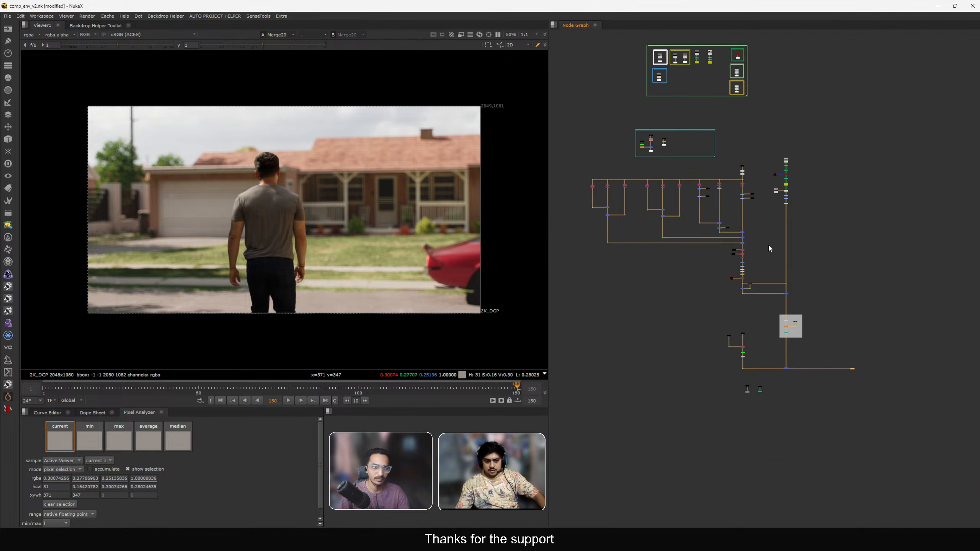
pyautogui.moveTo(758, 251); pyautogui.dragTo(779, 250, button='middle')
pyautogui.moveTo(774, 314); pyautogui.dragTo(777, 296, button='middle')
pyautogui.scroll(3, 792, 334)
pyautogui.moveTo(792, 348); pyautogui.dragTo(855, 375)
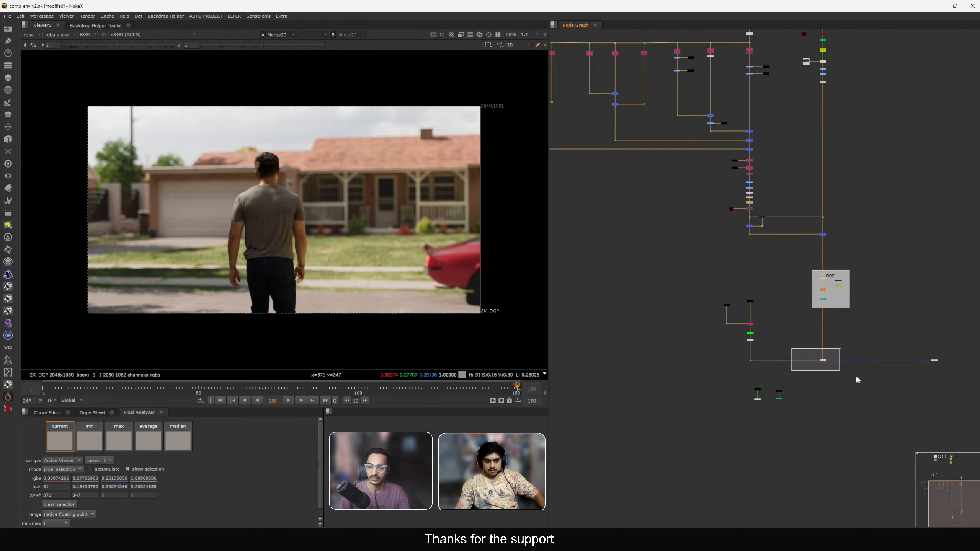
pyautogui.scroll(3, 740, 380)
pyautogui.moveTo(748, 386); pyautogui.dragTo(789, 403)
pyautogui.press('1')
pyautogui.moveTo(828, 313); pyautogui.dragTo(798, 312, button='middle')
pyautogui.press('2')
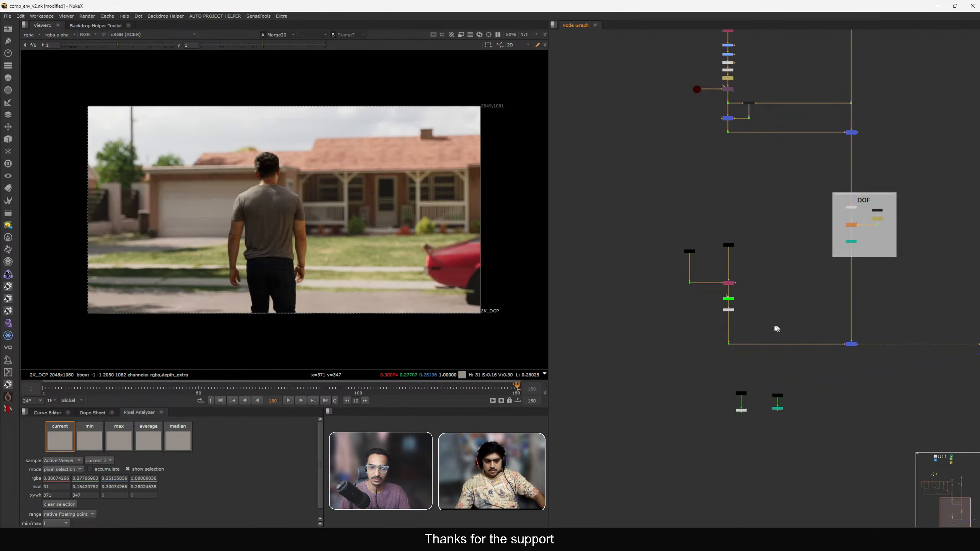
# Flip the viewer between the final comp and the plate repeatedly to compare them.
pyautogui.press('1')
pyautogui.press('2')
pyautogui.press('1')
pyautogui.press('2')
pyautogui.scroll(3, 405, 261)
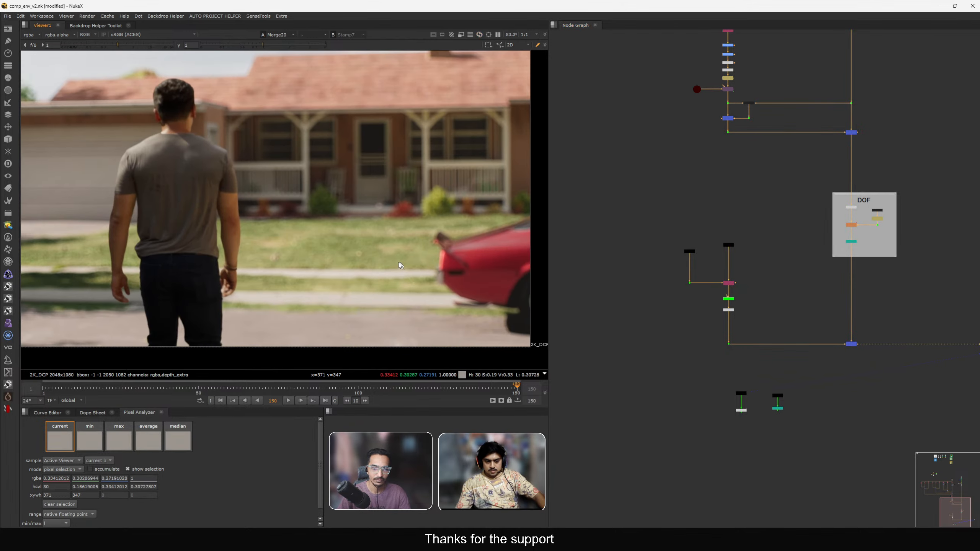
pyautogui.moveTo(402, 264); pyautogui.dragTo(391, 262, button='middle')
pyautogui.press('1')
pyautogui.press('2')
pyautogui.press('1')
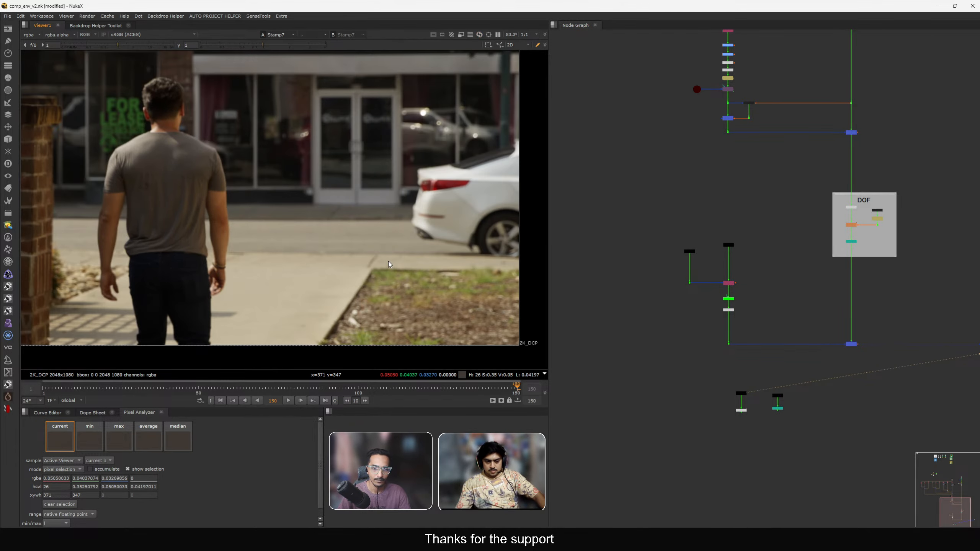
pyautogui.press('2')
pyautogui.press('1')
pyautogui.press('2')
pyautogui.press('1')
pyautogui.press('2')
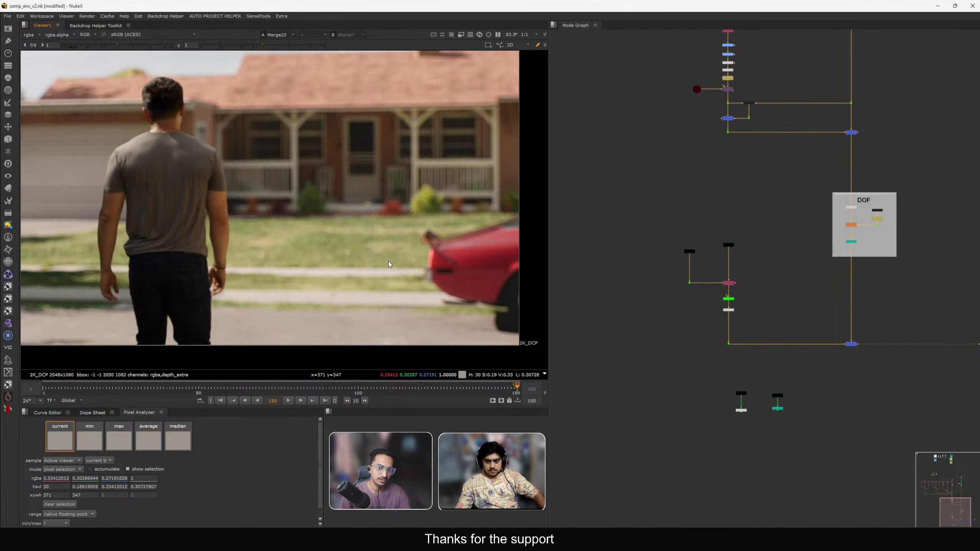
pyautogui.press('1')
pyautogui.press('2')
pyautogui.scroll(-2, 382, 261)
pyautogui.press('1')
pyautogui.press('2')
pyautogui.press('1')
pyautogui.press('2')
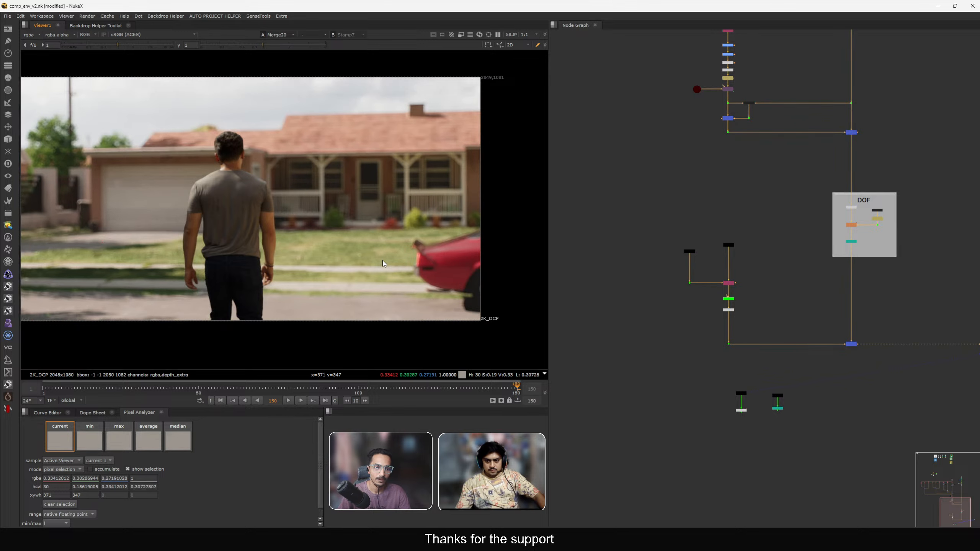
pyautogui.press('1')
pyautogui.press('2')
# Set the viewer to a wipe comparison between the comp and the plate and zoom into the grass.
pyautogui.click(324, 35)
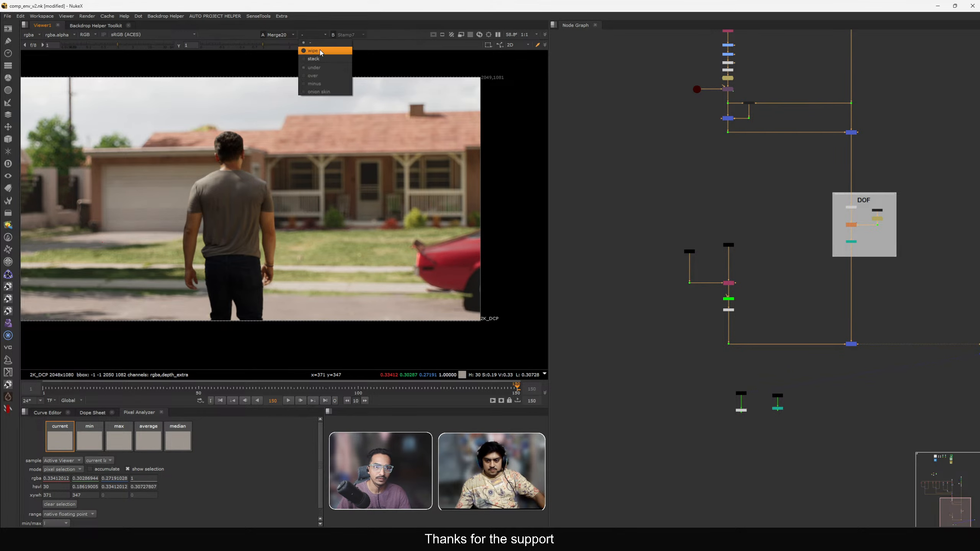
pyautogui.click(324, 51)
pyautogui.moveTo(347, 329)
pyautogui.mouseDown()
pyautogui.moveTo(340, 328)
pyautogui.moveTo(348, 332)
pyautogui.mouseUp()
pyautogui.scroll(8, 377, 266)
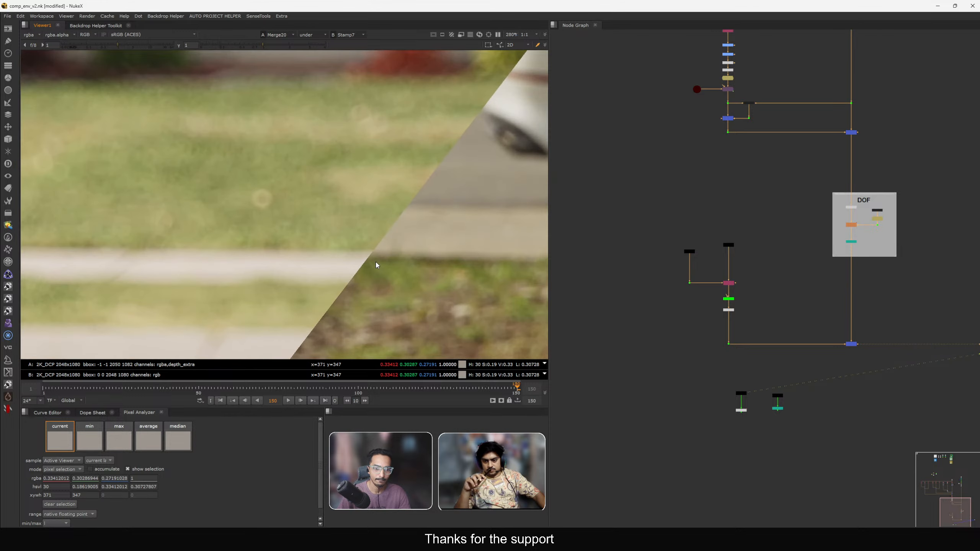
# Navigate to the house grading nodes and view the HOUSE_MAT matte in the viewer.
pyautogui.scroll(6, 758, 184)
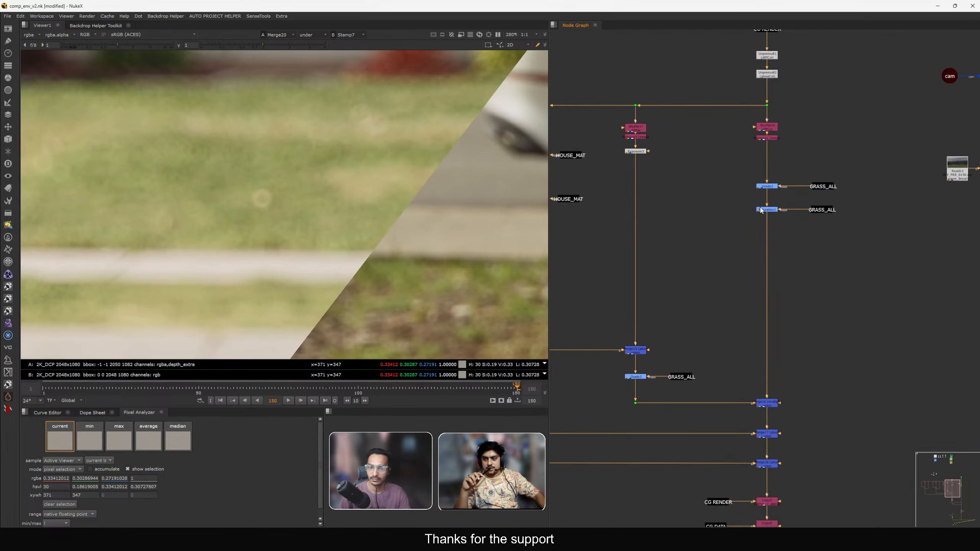
pyautogui.scroll(-3, 357, 234)
pyautogui.moveTo(725, 223); pyautogui.dragTo(768, 230, button='middle')
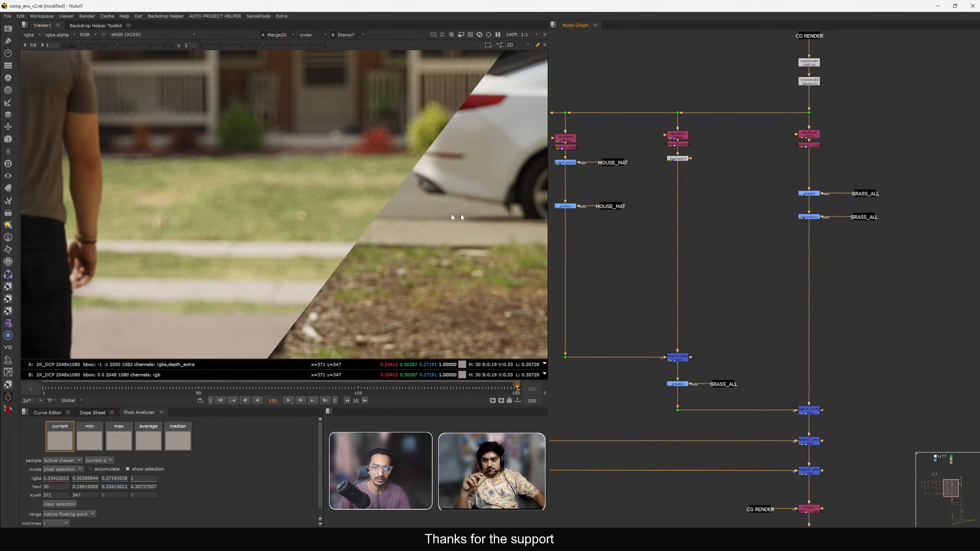
pyautogui.moveTo(681, 192); pyautogui.dragTo(735, 215, button='middle')
pyautogui.moveTo(656, 206); pyautogui.dragTo(713, 194, button='middle')
pyautogui.scroll(1, 791, 177)
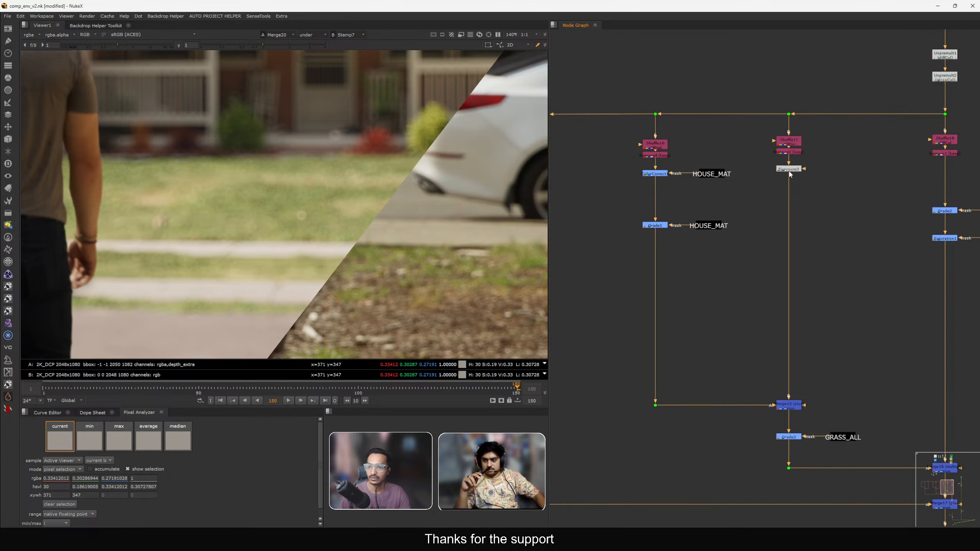
pyautogui.scroll(-3, 791, 177)
pyautogui.scroll(3, 744, 186)
pyautogui.moveTo(773, 181); pyautogui.dragTo(696, 204, button='middle')
pyautogui.moveTo(826, 233); pyautogui.dragTo(767, 227, button='middle')
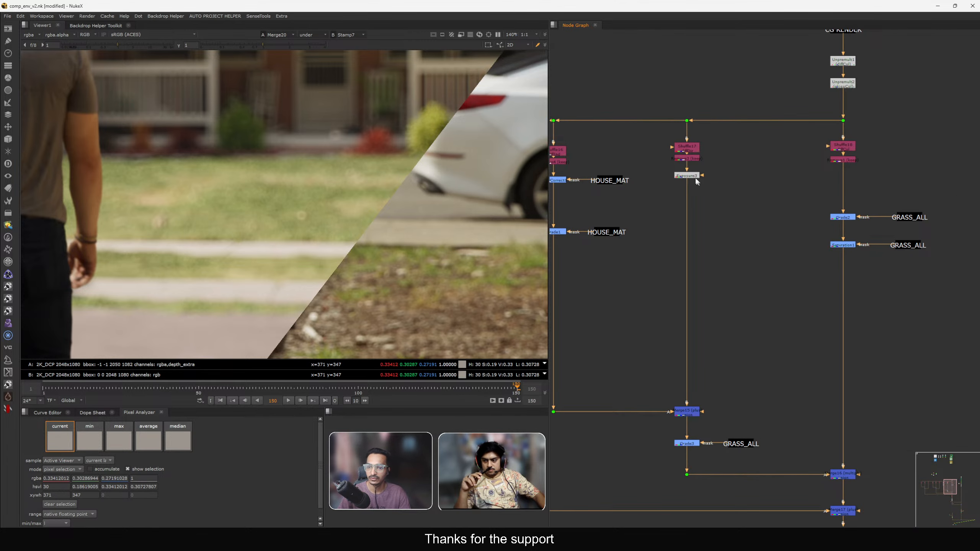
pyautogui.moveTo(676, 193); pyautogui.dragTo(784, 202, button='middle')
pyautogui.scroll(2, 660, 188)
pyautogui.click(747, 194)
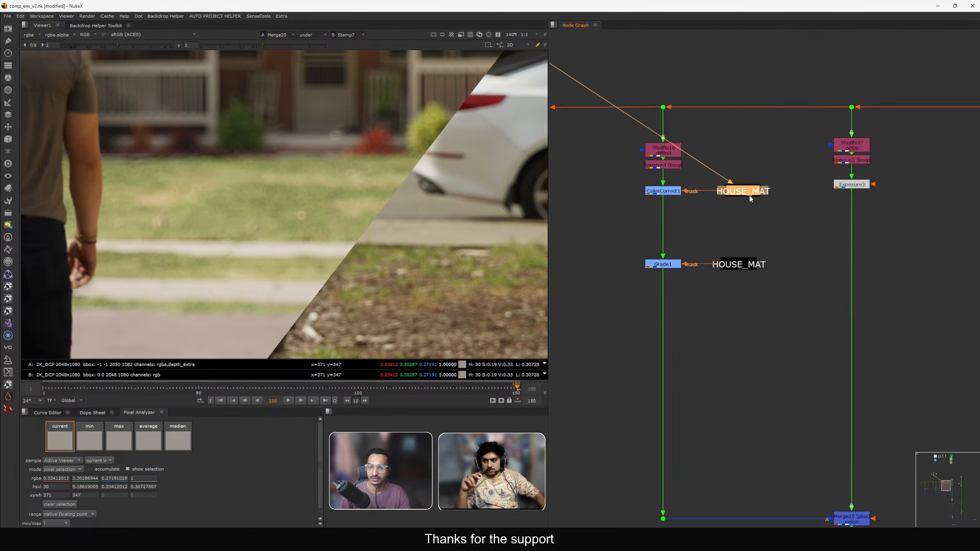
pyautogui.press('1')
pyautogui.press('f')
pyautogui.scroll(-4, 740, 240)
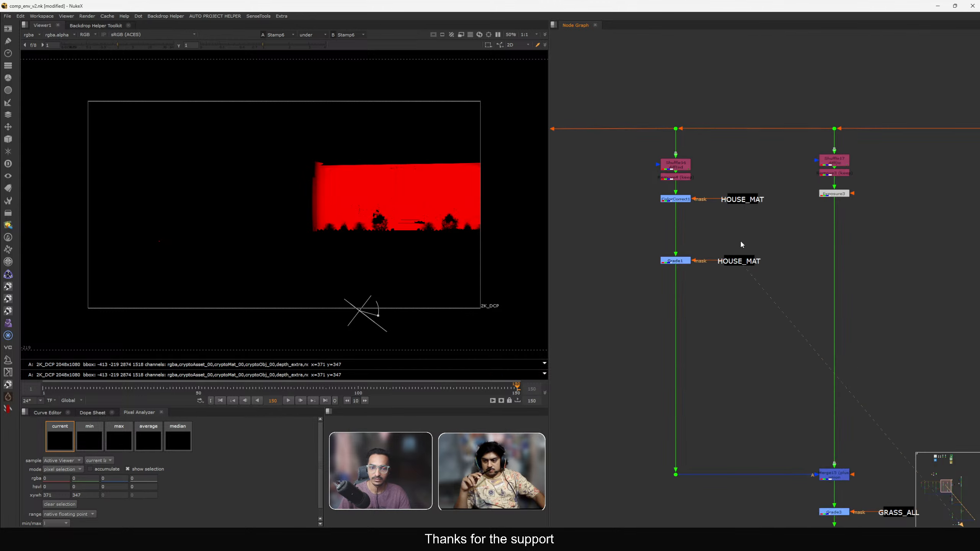
# View the GRASS_ALL matte in the viewer.
pyautogui.scroll(4, 801, 213)
pyautogui.click(894, 204)
pyautogui.press('1')
pyautogui.click(894, 204)
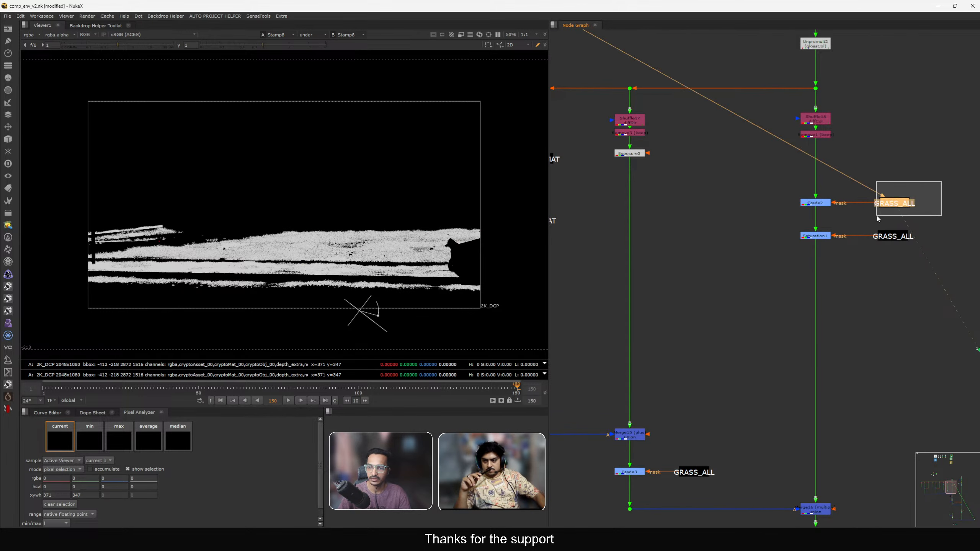
# Connect the final comp merge back to viewer input 1.
pyautogui.click(700, 333)
pyautogui.moveTo(728, 305); pyautogui.dragTo(747, 200, button='middle')
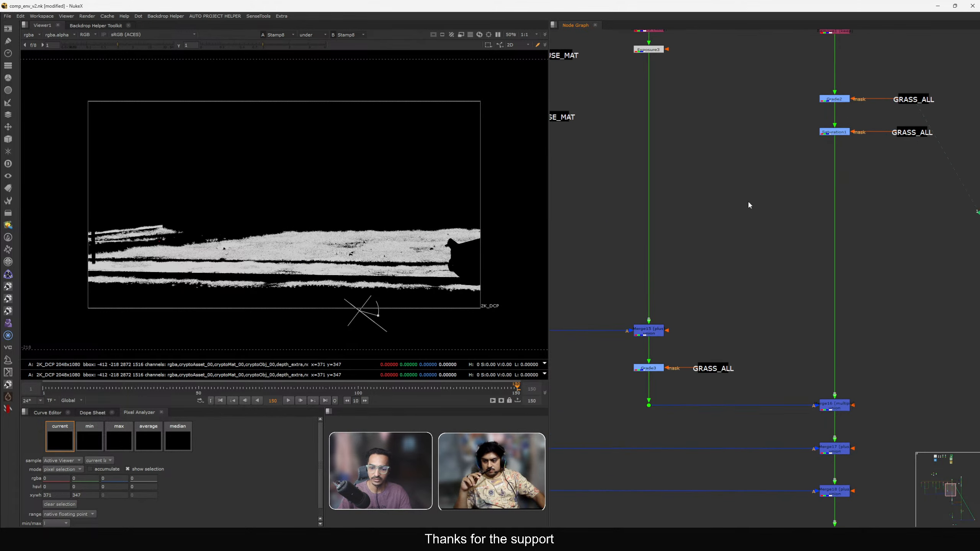
pyautogui.scroll(-6, 747, 199)
pyautogui.moveTo(771, 341); pyautogui.dragTo(766, 186, button='middle')
pyautogui.scroll(3, 816, 283)
pyautogui.click(823, 239)
pyautogui.press('1')
pyautogui.scroll(3, 694, 276)
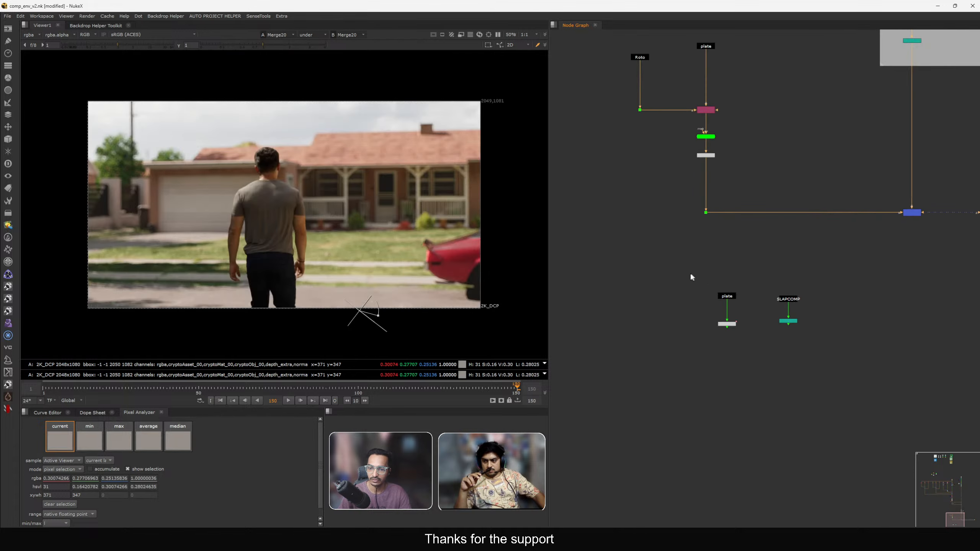
# Connect the plate and slap comp nodes to the viewer and zoom into the grass area.
pyautogui.click(725, 296)
pyautogui.press('2')
pyautogui.click(785, 284)
pyautogui.press('1')
pyautogui.scroll(5, 376, 259)
pyautogui.scroll(3, 338, 237)
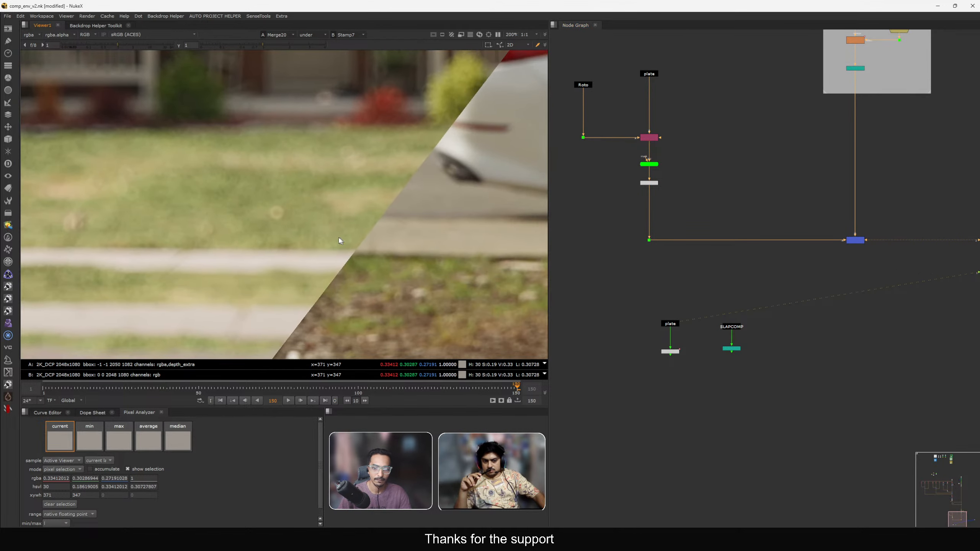
# Switch the viewer to luminance to compare grass brightness between comp and plate.
pyautogui.press('l')
pyautogui.scroll(-3, 749, 195)
pyautogui.moveTo(752, 192); pyautogui.dragTo(778, 239, button='middle')
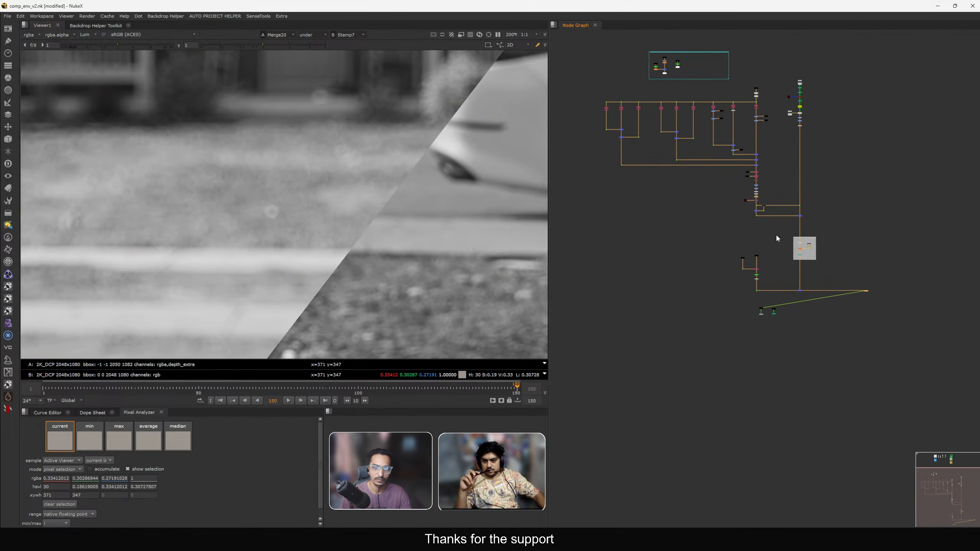
pyautogui.scroll(10, 734, 126)
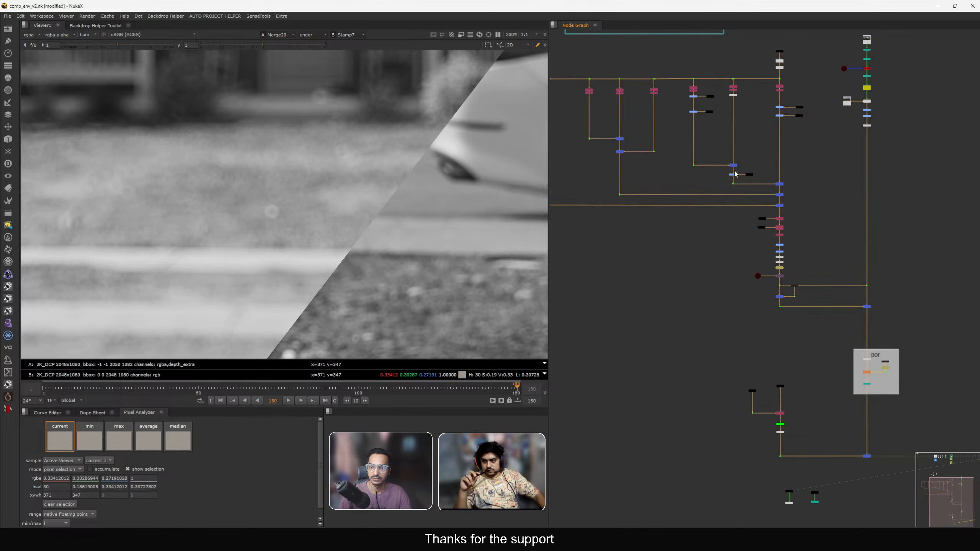
# Inspect Grade3's settings, return the viewer to colour, and toggle Grade3 off and on to compare.
pyautogui.doubleClick(734, 182)
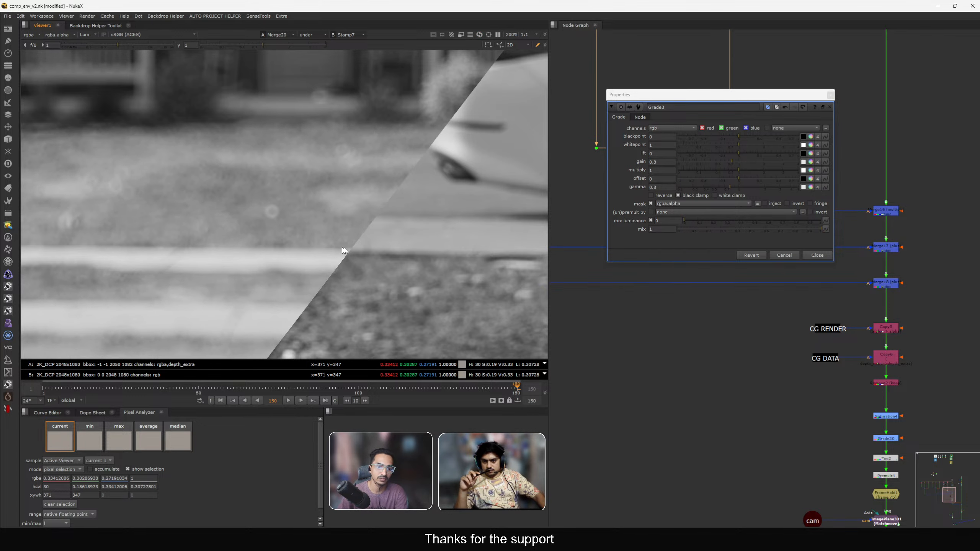
pyautogui.click(820, 256)
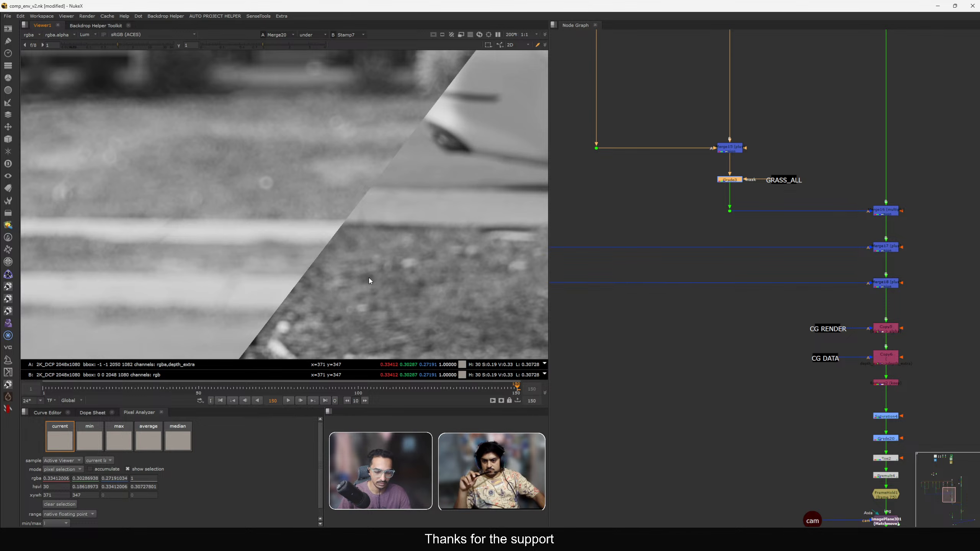
pyautogui.press('y')
pyautogui.moveTo(411, 344); pyautogui.dragTo(421, 339)
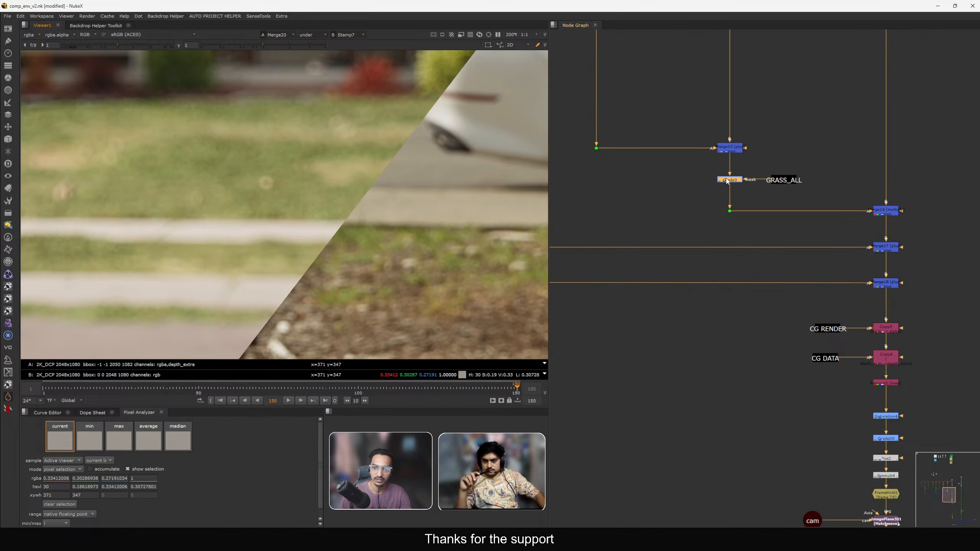
pyautogui.press('d')
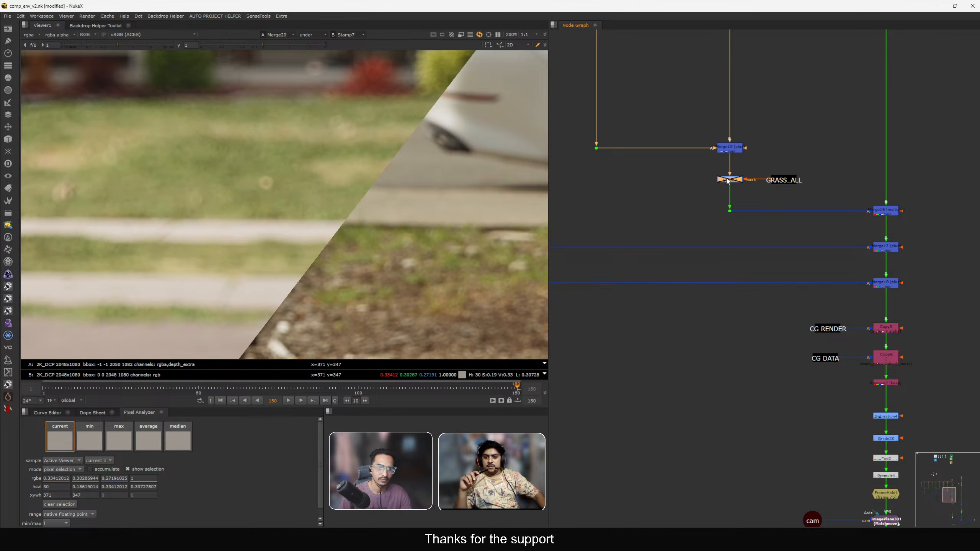
pyautogui.press('d')
# Adjust Grade2's gain on the grass branch with the colour picker to 0.8625, 1.2, 0.9375, then close its panel.
pyautogui.scroll(-2, 348, 218)
pyautogui.scroll(-2, 711, 189)
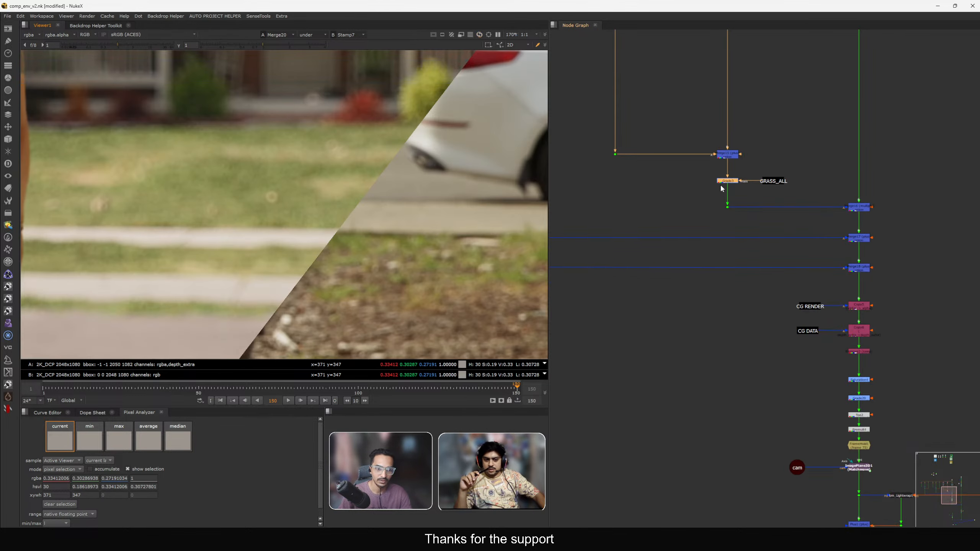
pyautogui.moveTo(748, 124); pyautogui.dragTo(676, 326, button='middle')
pyautogui.moveTo(703, 361); pyautogui.dragTo(732, 287, button='middle')
pyautogui.scroll(3, 708, 307)
pyautogui.moveTo(613, 285); pyautogui.dragTo(695, 320)
pyautogui.scroll(4, 324, 225)
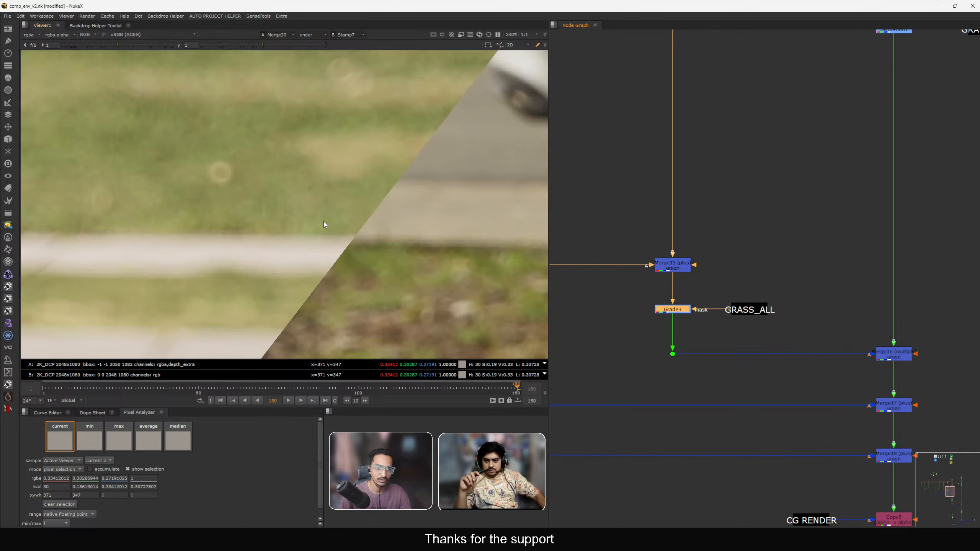
pyautogui.moveTo(753, 215); pyautogui.dragTo(707, 304, button='middle')
pyautogui.scroll(1, 737, 212)
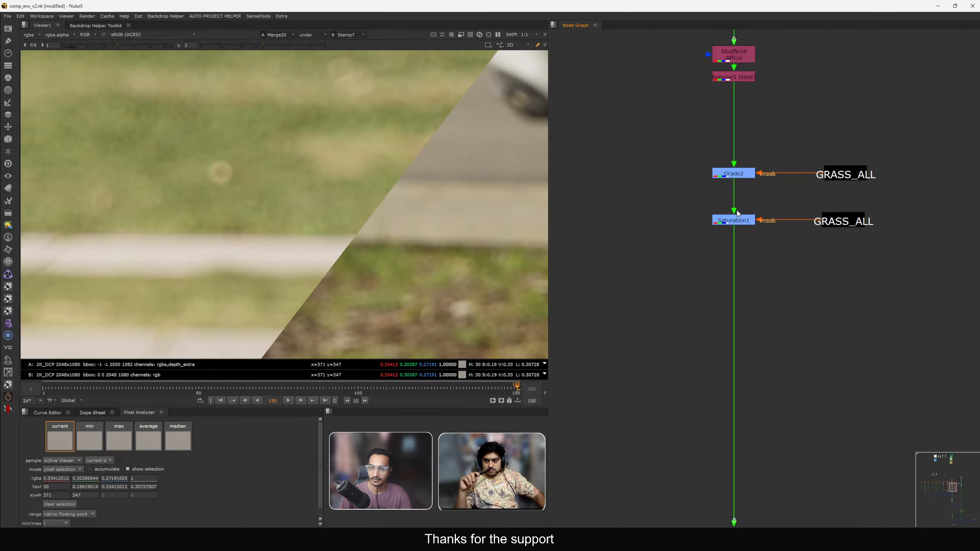
pyautogui.doubleClick(742, 175)
pyautogui.moveTo(697, 113); pyautogui.dragTo(688, 108)
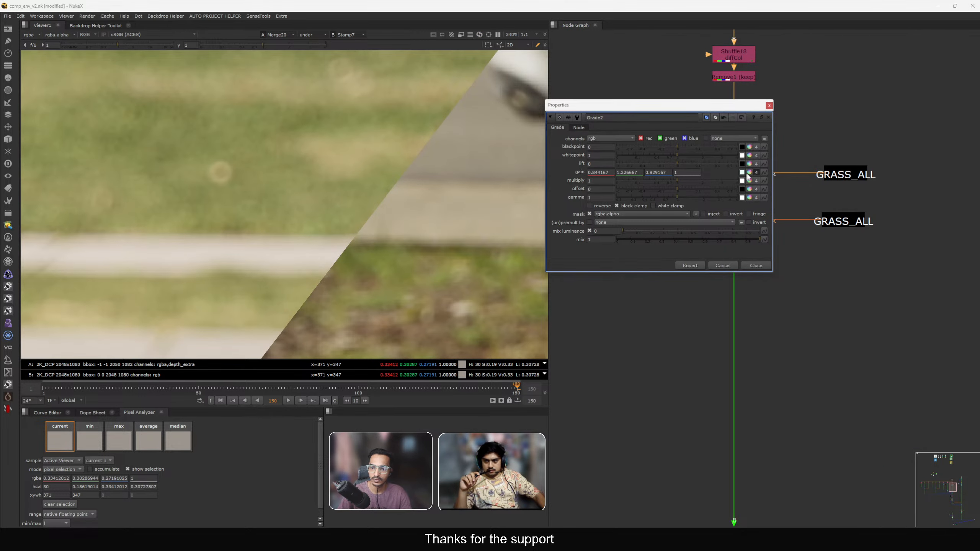
pyautogui.click(748, 174)
pyautogui.moveTo(550, 392); pyautogui.dragTo(902, 358)
pyautogui.moveTo(629, 196); pyautogui.dragTo(710, 210)
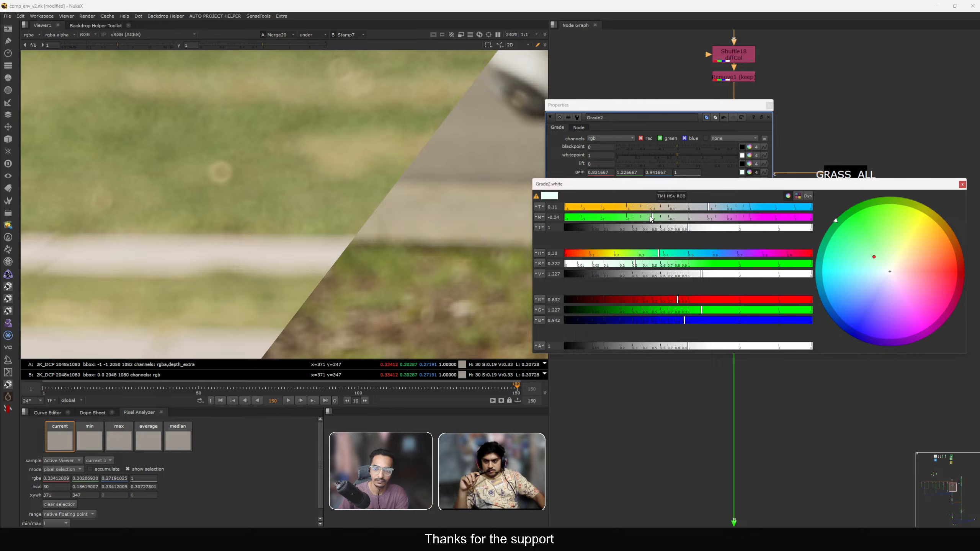
pyautogui.moveTo(653, 218); pyautogui.dragTo(706, 210)
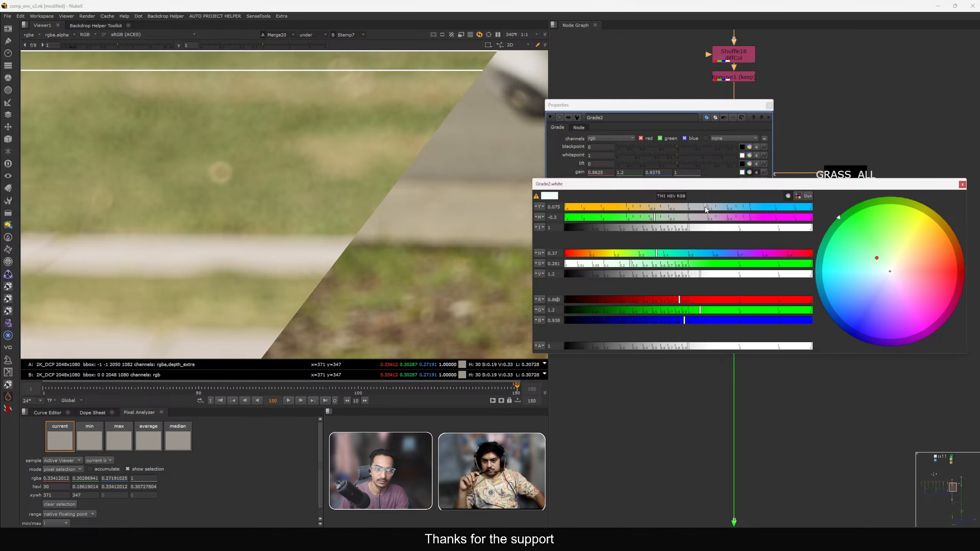
pyautogui.scroll(-5, 416, 219)
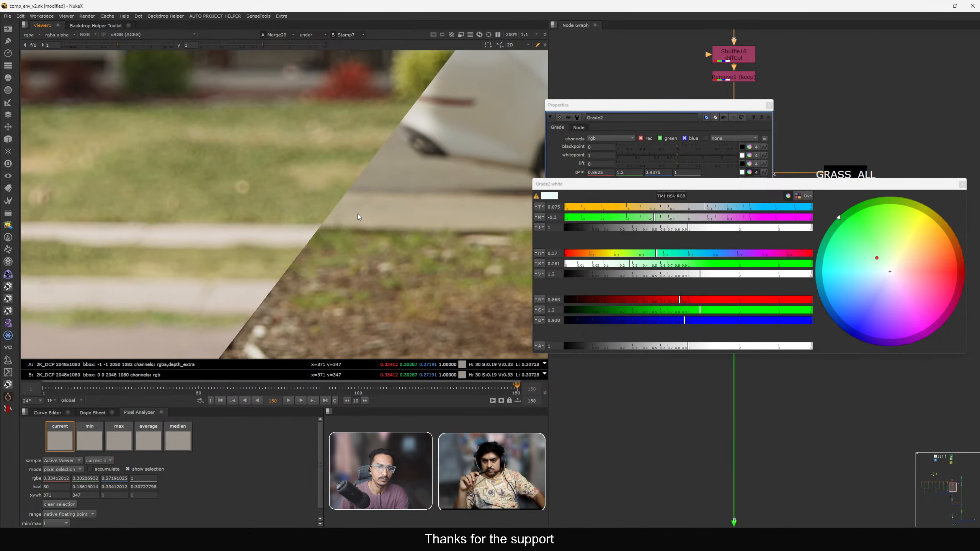
pyautogui.click(769, 105)
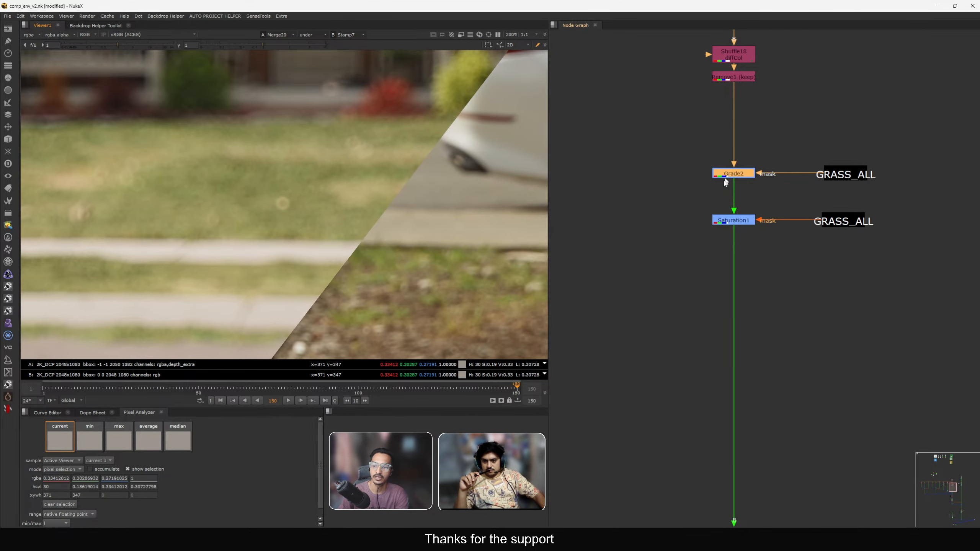
# Toggle the Saturation1 node off and on to compare its effect on the grass.
pyautogui.moveTo(680, 198); pyautogui.dragTo(781, 245)
pyautogui.press('d')
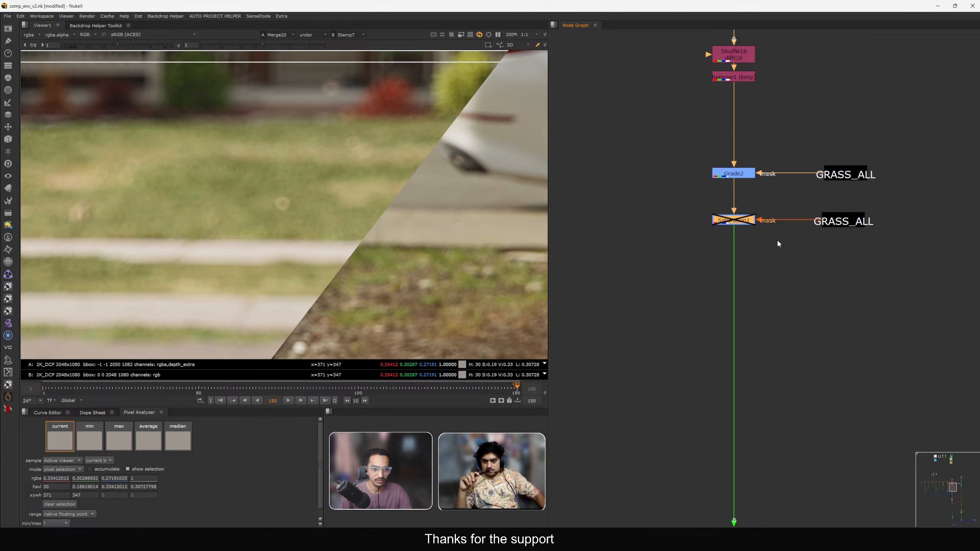
pyautogui.press('d')
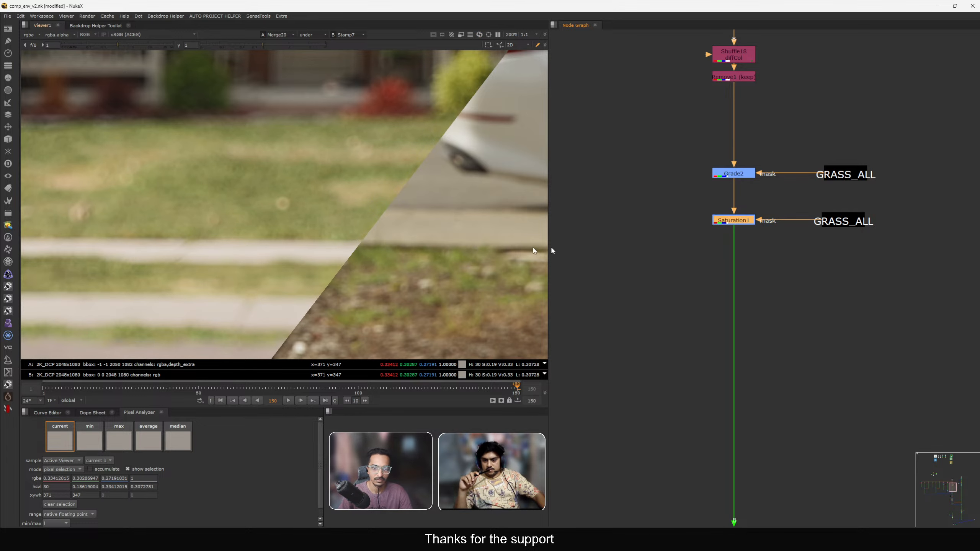
# Set Saturation1's saturation to 0.9 and close its properties panel.
pyautogui.doubleClick(731, 221)
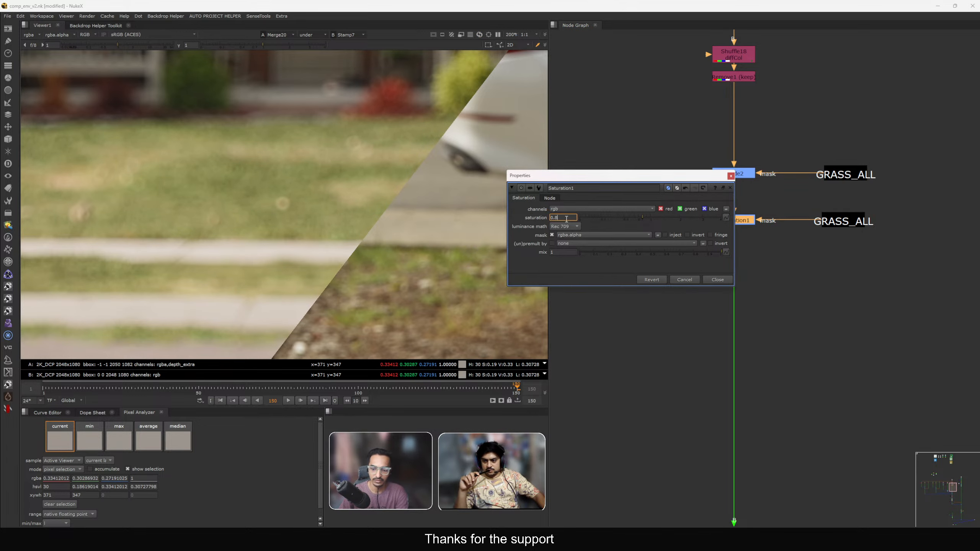
pyautogui.write('9')
pyautogui.press('Return')
pyautogui.scroll(3, 369, 261)
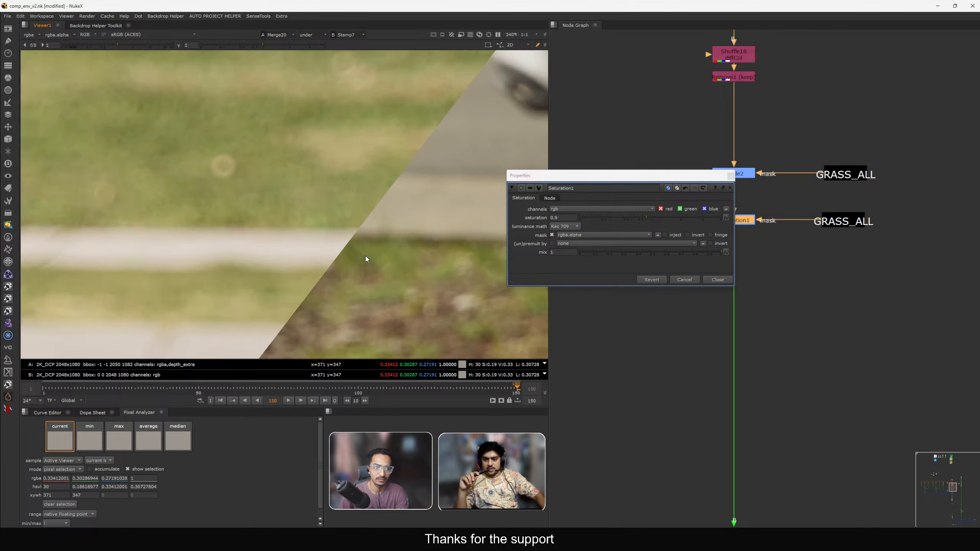
pyautogui.click(718, 280)
pyautogui.scroll(-2, 753, 217)
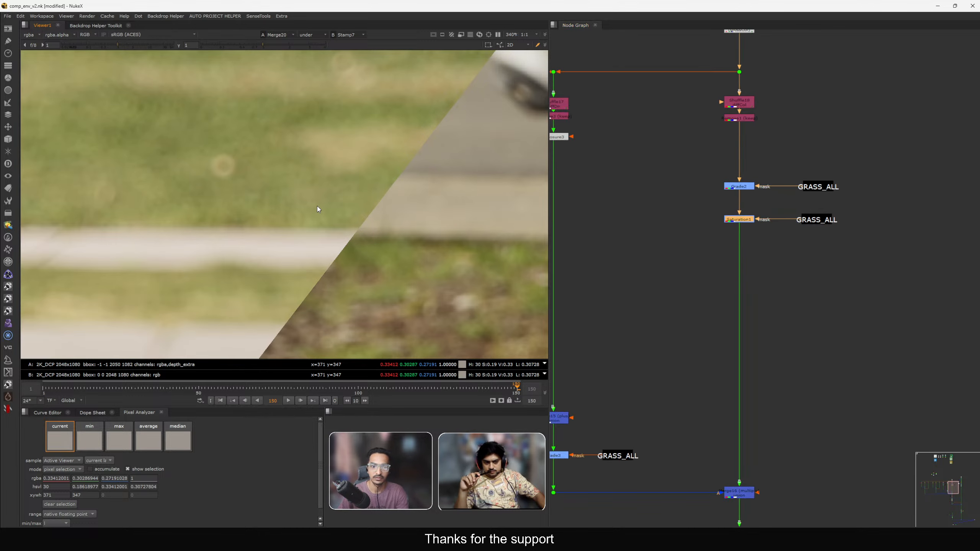
# Frame the viewer and turn off the A/B wipe composite so only the comp is shown.
pyautogui.press('f')
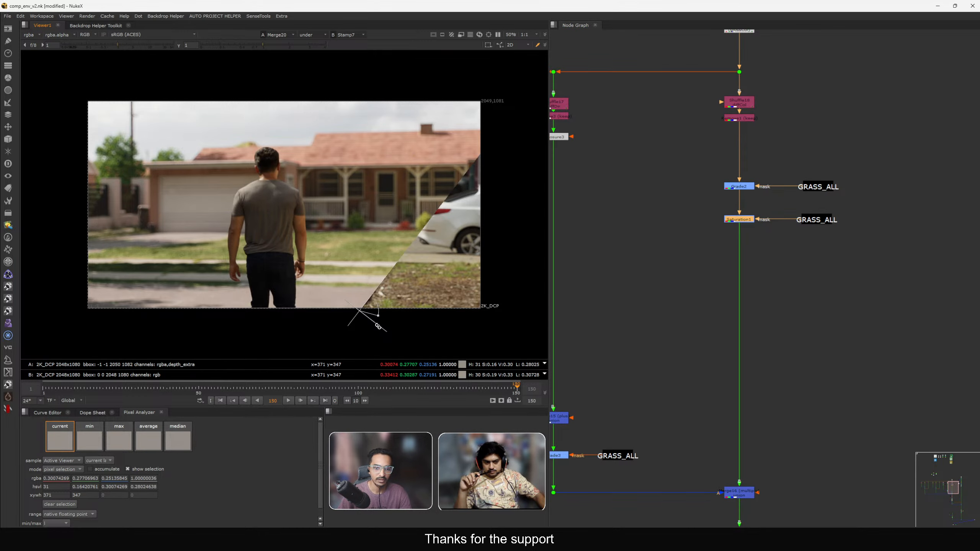
pyautogui.moveTo(378, 326); pyautogui.dragTo(381, 333)
pyautogui.click(314, 34)
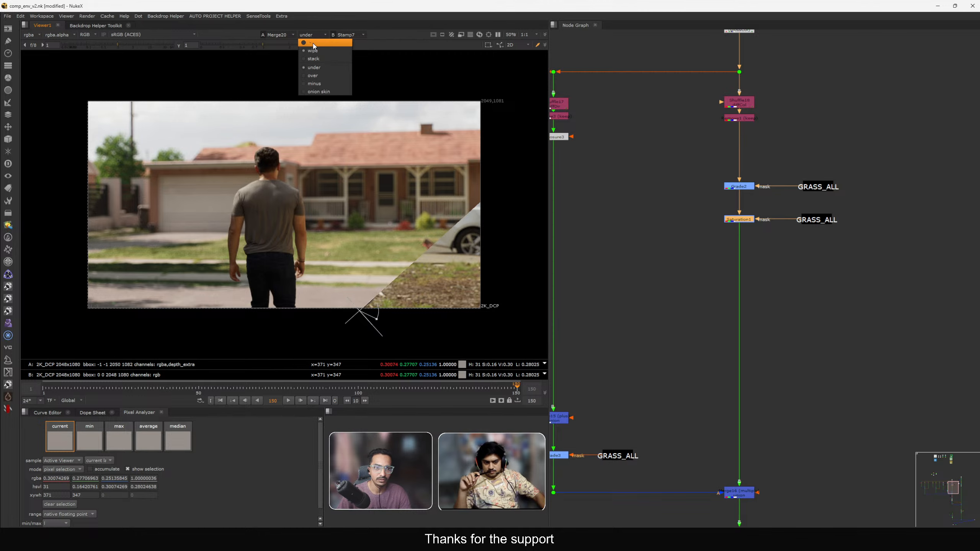
pyautogui.click(314, 42)
# Examine the comp in the viewer and survey the node graph layout.
pyautogui.scroll(5, 400, 245)
pyautogui.moveTo(442, 256); pyautogui.dragTo(402, 236, button='middle')
pyautogui.scroll(-3, 397, 235)
pyautogui.scroll(4, 414, 230)
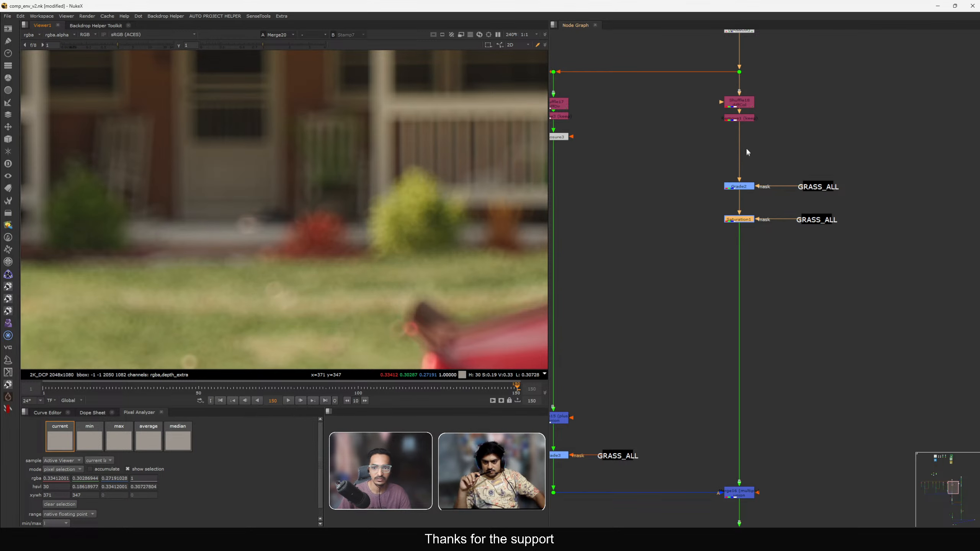
pyautogui.scroll(-4, 746, 151)
pyautogui.scroll(-5, 381, 212)
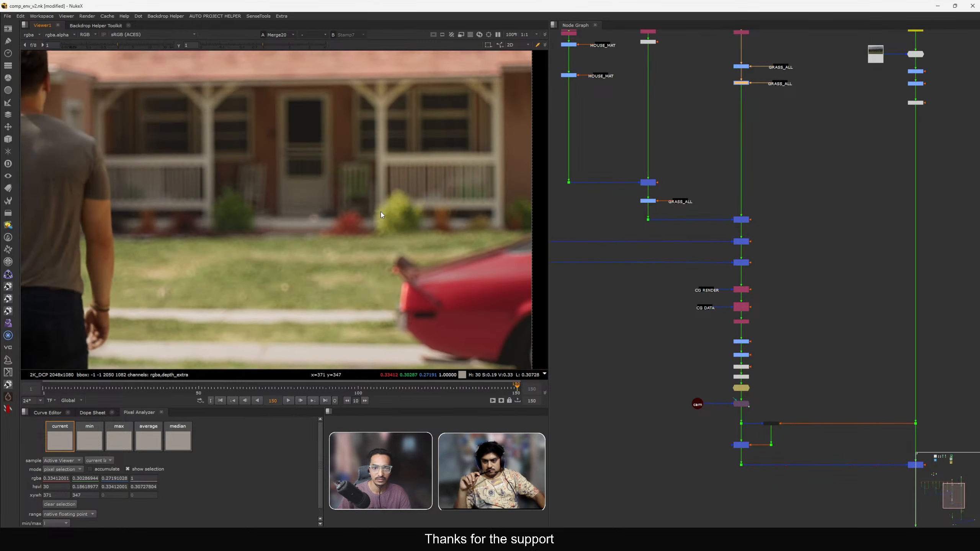
pyautogui.scroll(2, 457, 252)
pyautogui.scroll(-3, 670, 233)
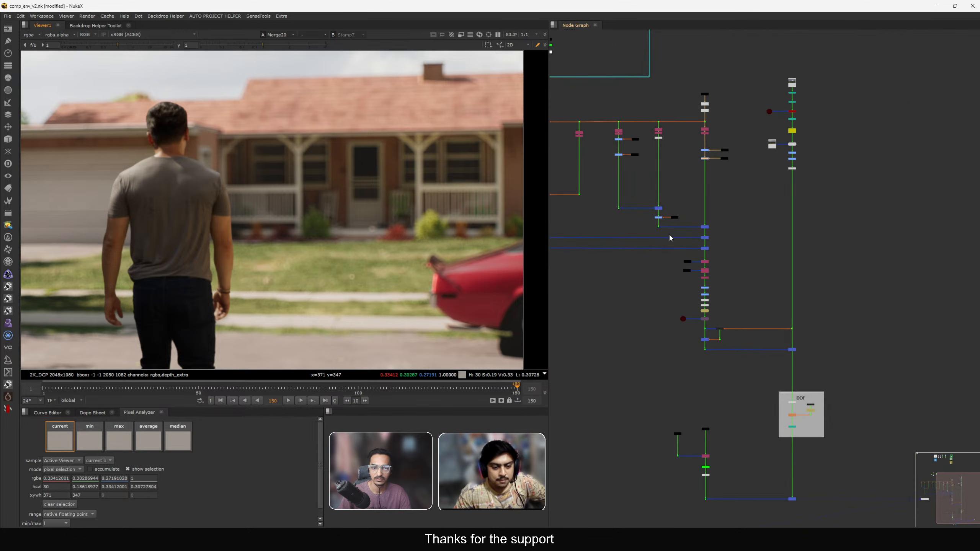
pyautogui.scroll(3, 700, 164)
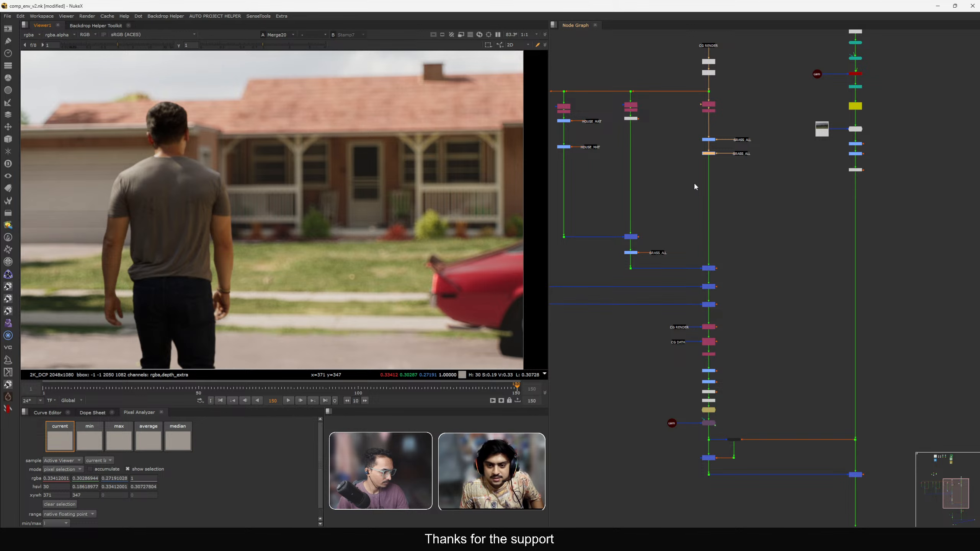
pyautogui.scroll(-3, 700, 73)
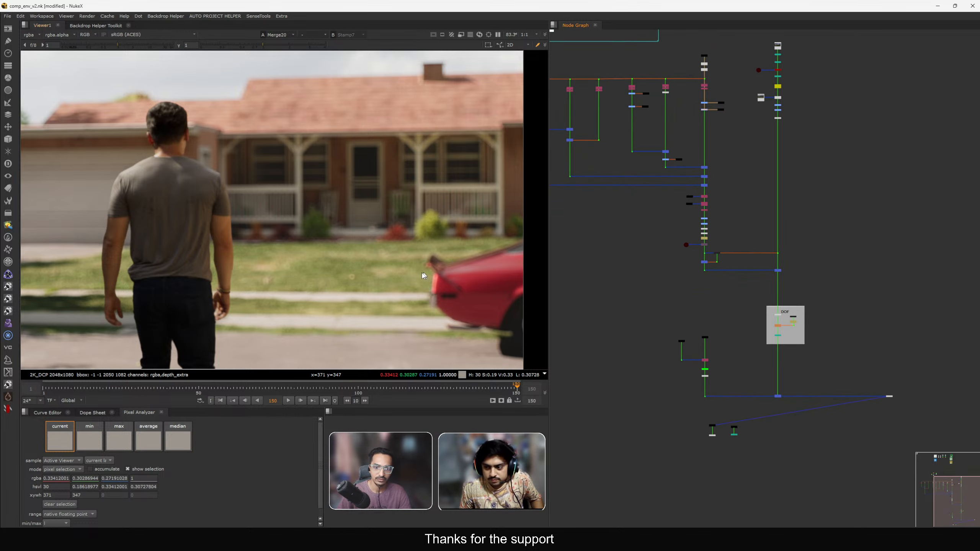
pyautogui.scroll(3, 705, 47)
# View the pre-DOF Stamp31 output in the viewer, then switch the viewer back to Merge20.
pyautogui.moveTo(684, 30); pyautogui.dragTo(726, 75)
pyautogui.press('1')
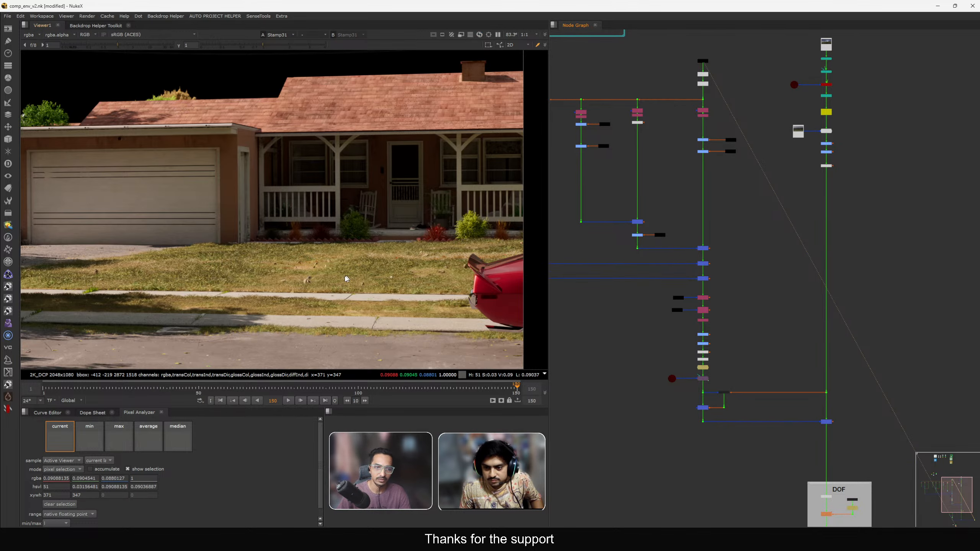
pyautogui.scroll(-4, 680, 228)
pyautogui.moveTo(728, 422); pyautogui.dragTo(735, 315, button='middle')
pyautogui.scroll(3, 735, 315)
pyautogui.moveTo(732, 245); pyautogui.dragTo(801, 297)
pyautogui.press('1')
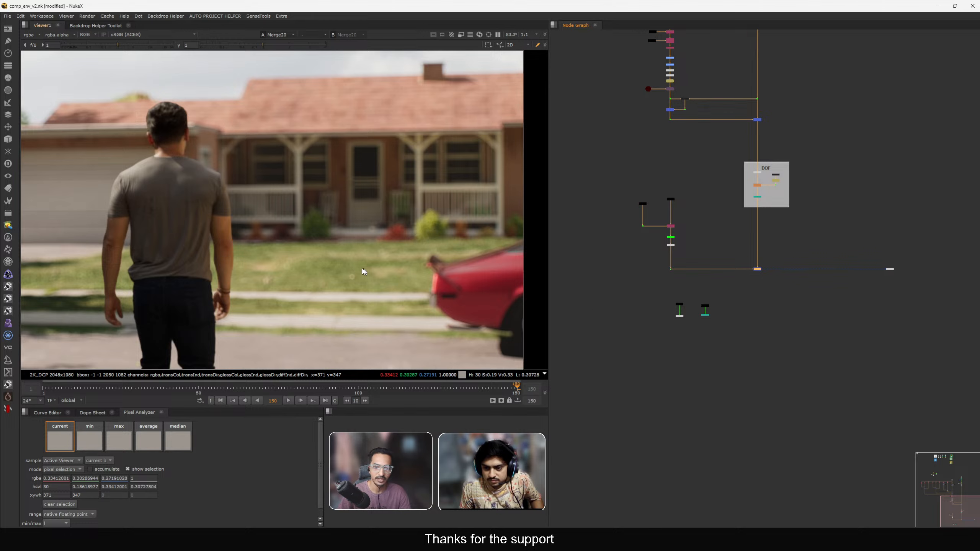
pyautogui.scroll(8, 681, 228)
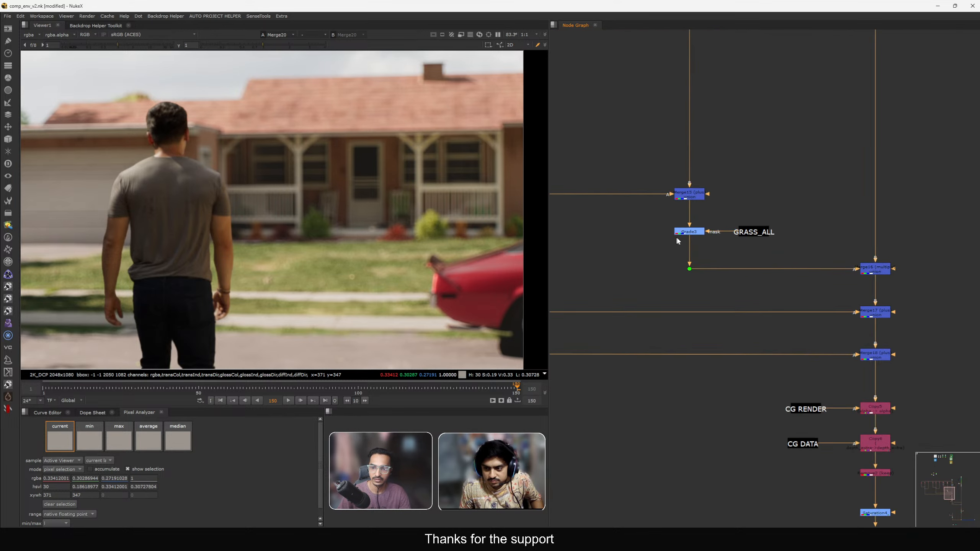
pyautogui.click(685, 232)
pyautogui.hotkey('ctrl', 'c')
pyautogui.hotkey('ctrl', 'v')
pyautogui.scroll(2, 742, 243)
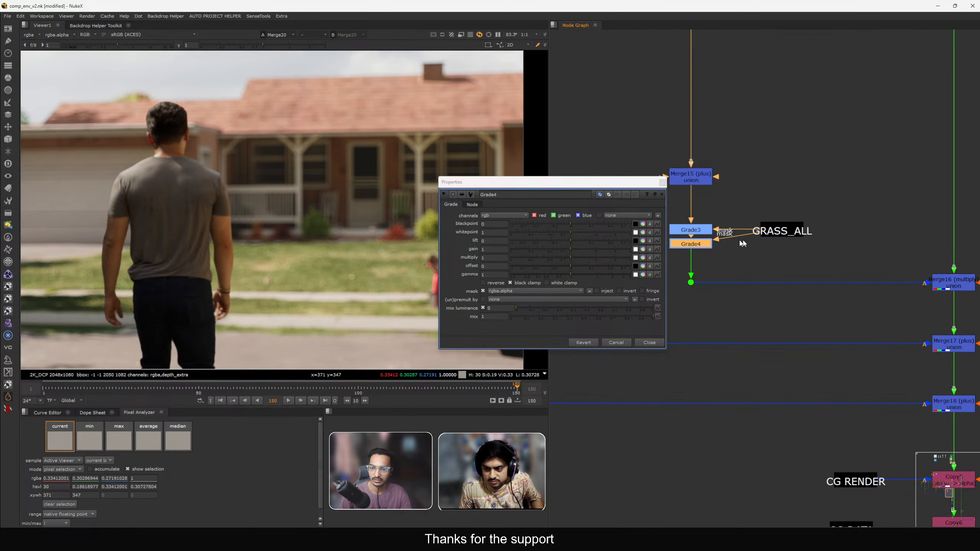
pyautogui.moveTo(565, 182); pyautogui.dragTo(767, 124)
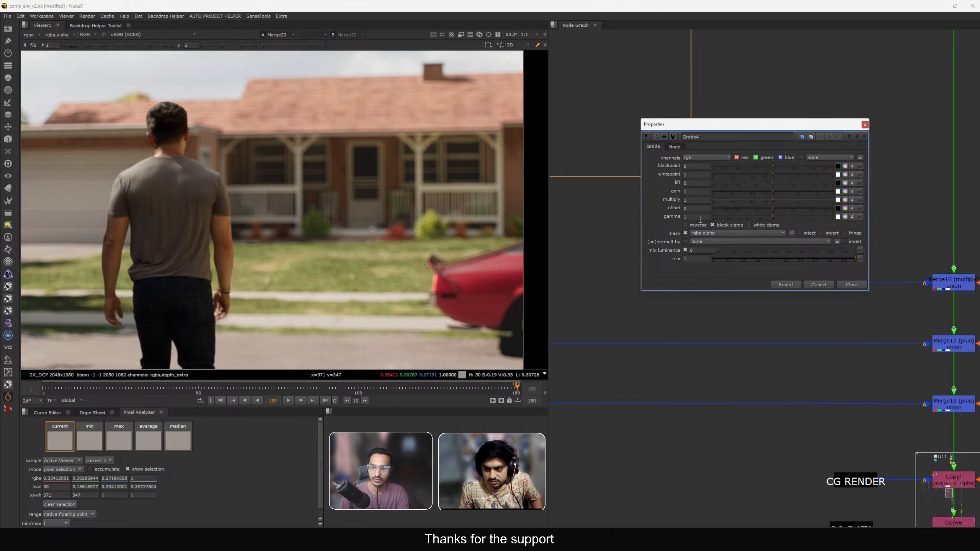
pyautogui.click(852, 284)
pyautogui.press('Delete')
# Set Grade3's gamma to 0.8 on the grass branch and close its panel.
pyautogui.doubleClick(689, 228)
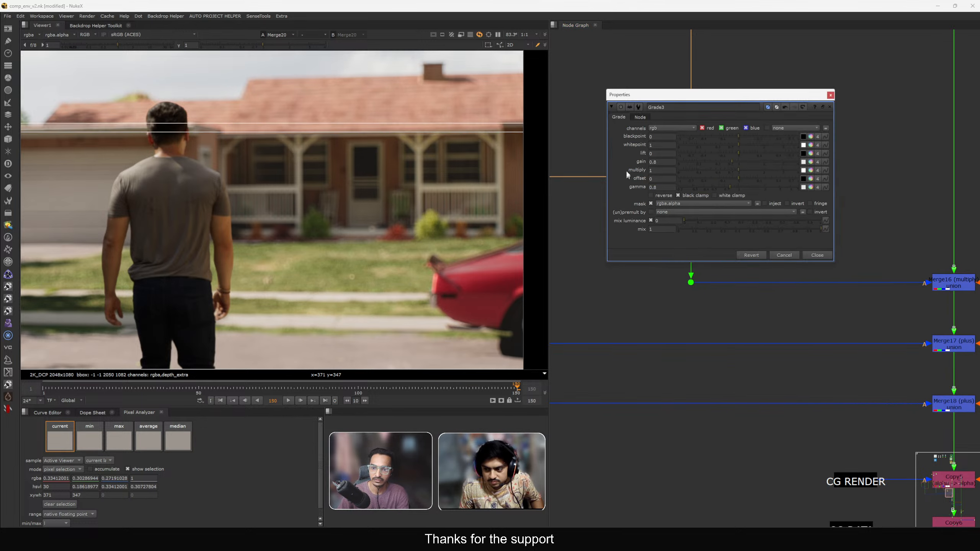
pyautogui.moveTo(669, 100); pyautogui.dragTo(735, 86)
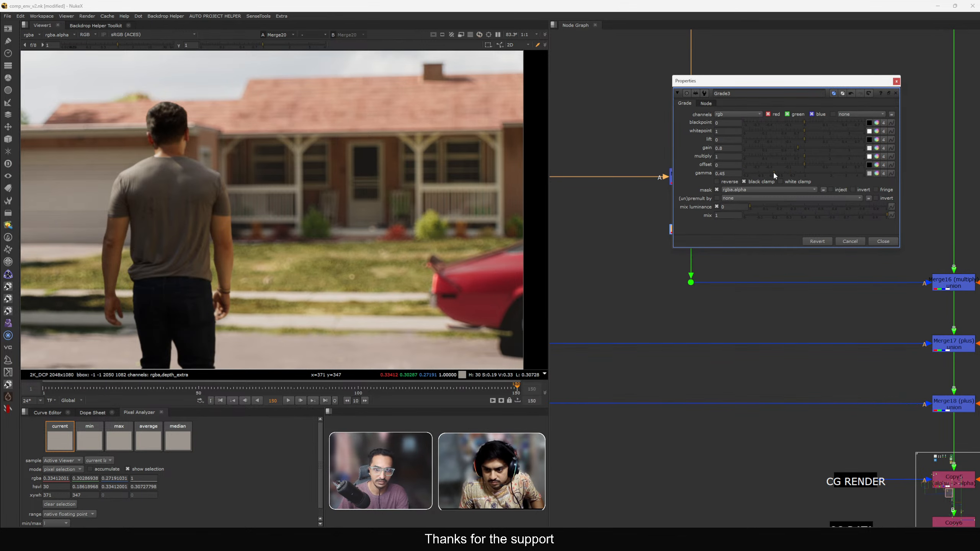
pyautogui.click(730, 173)
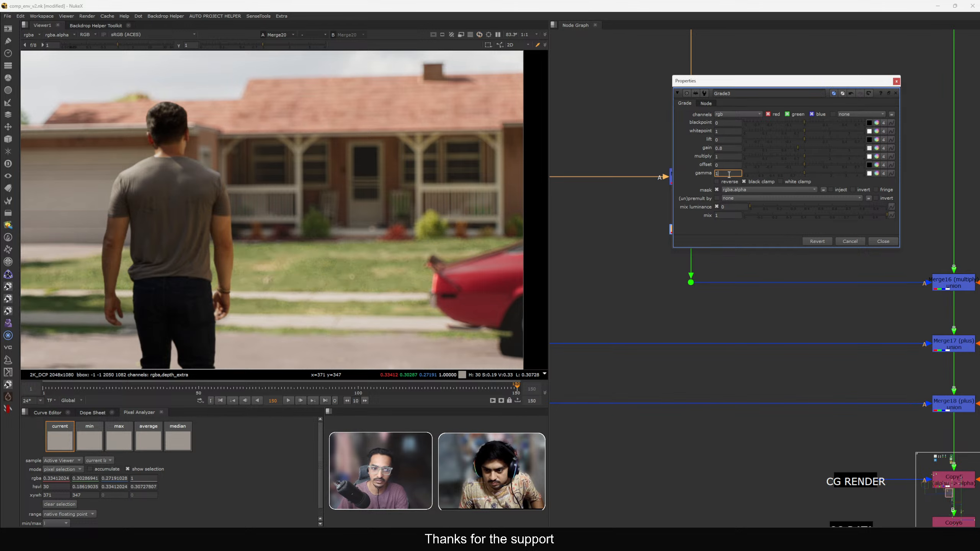
pyautogui.write('0.8')
pyautogui.press('Return')
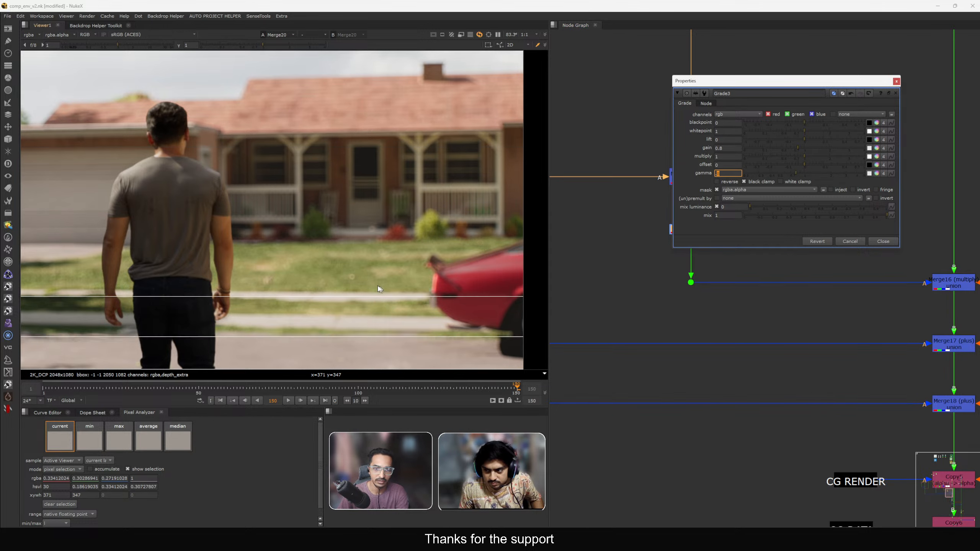
pyautogui.scroll(3, 309, 267)
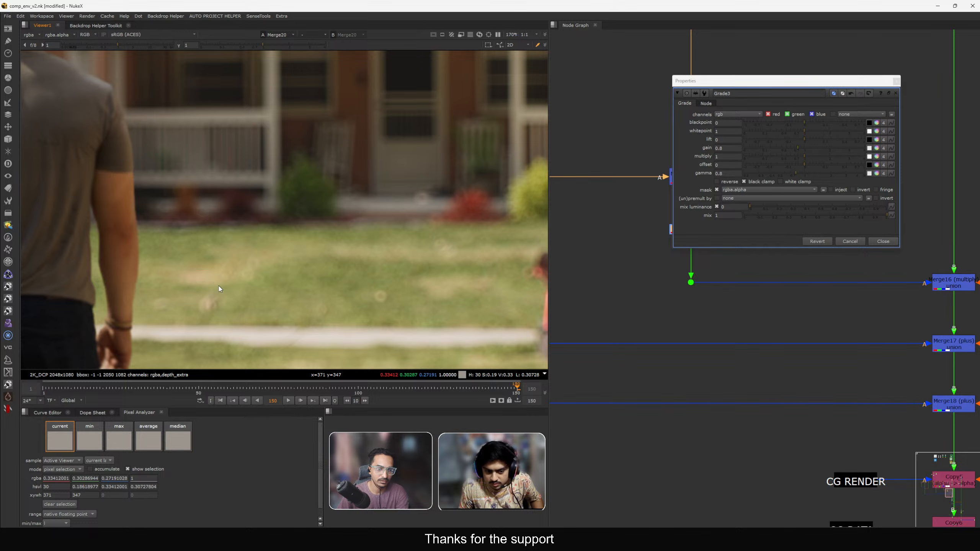
pyautogui.scroll(-2, 212, 279)
pyautogui.scroll(3, 393, 285)
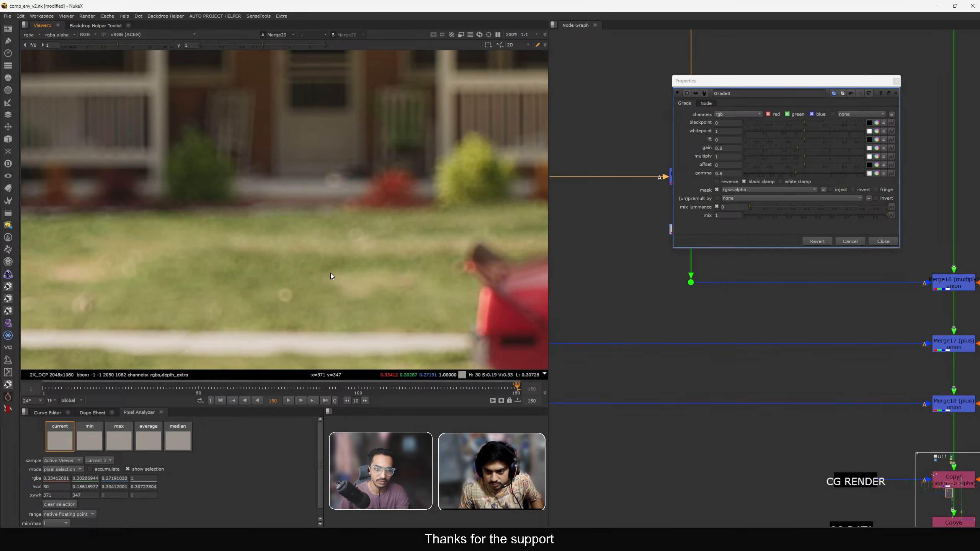
pyautogui.scroll(-1, 315, 263)
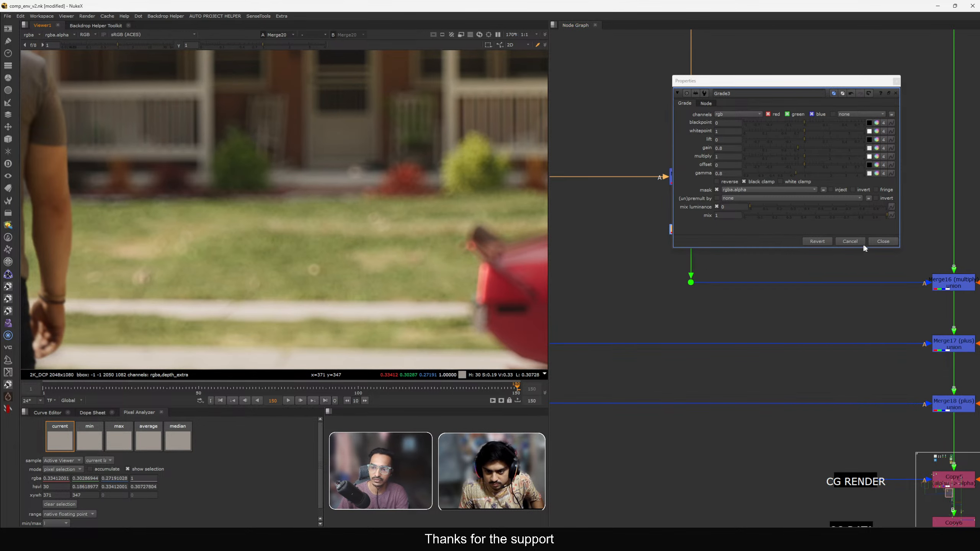
pyautogui.click(883, 242)
# Paste a copy of the CG DATA stamp with a Cryptomatte into the DATA backdrop and view it.
pyautogui.scroll(-3, 802, 223)
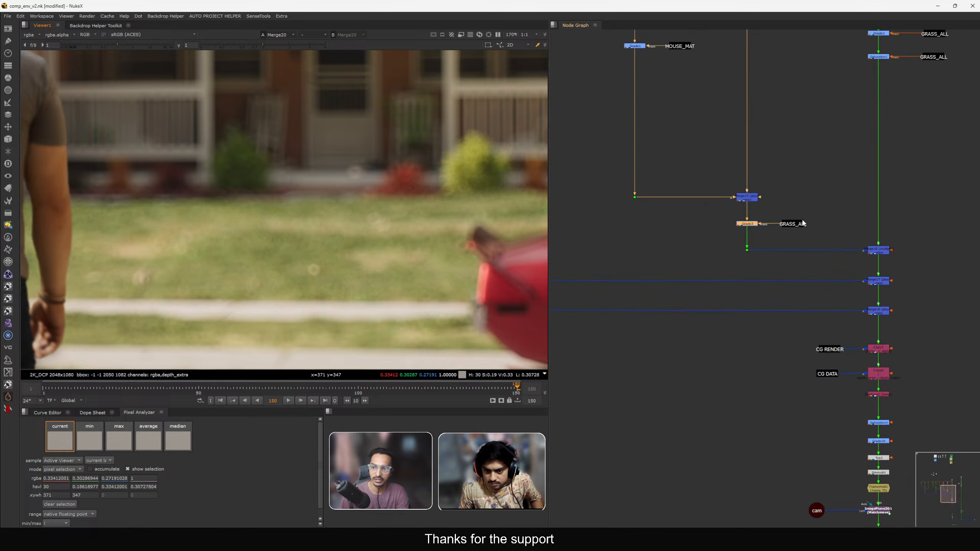
pyautogui.scroll(-4, 802, 218)
pyautogui.scroll(5, 683, 219)
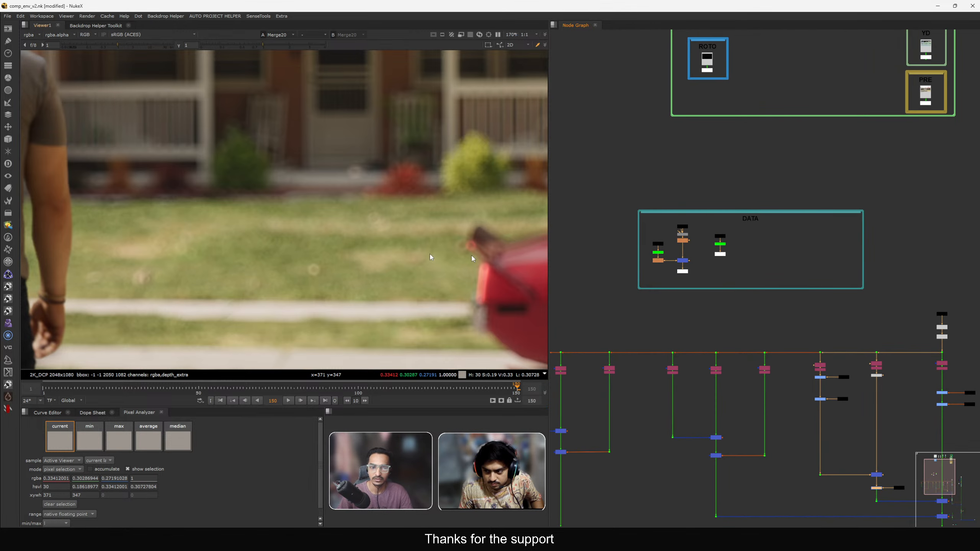
pyautogui.press('f')
pyautogui.scroll(5, 736, 248)
pyautogui.moveTo(642, 185); pyautogui.dragTo(726, 246)
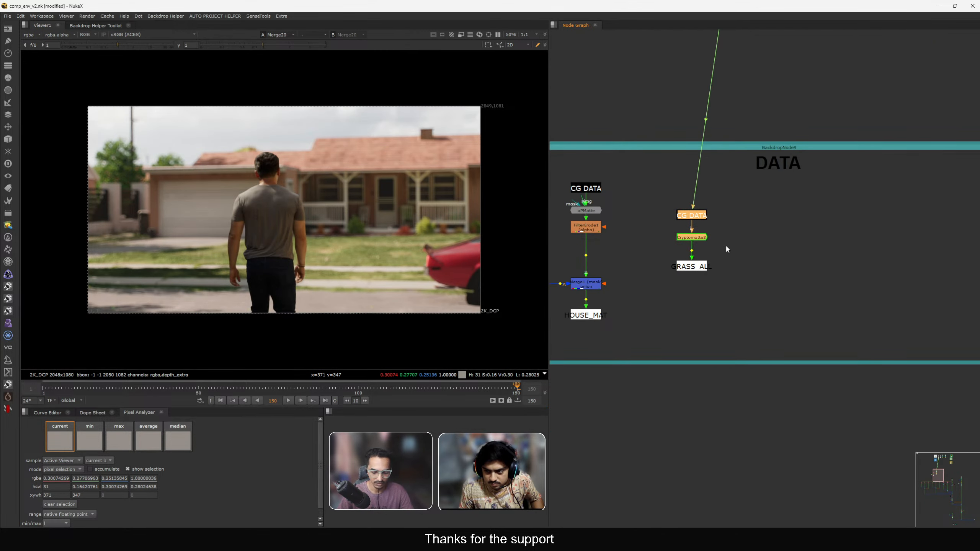
pyautogui.hotkey('ctrl', 'v')
pyautogui.press('1')
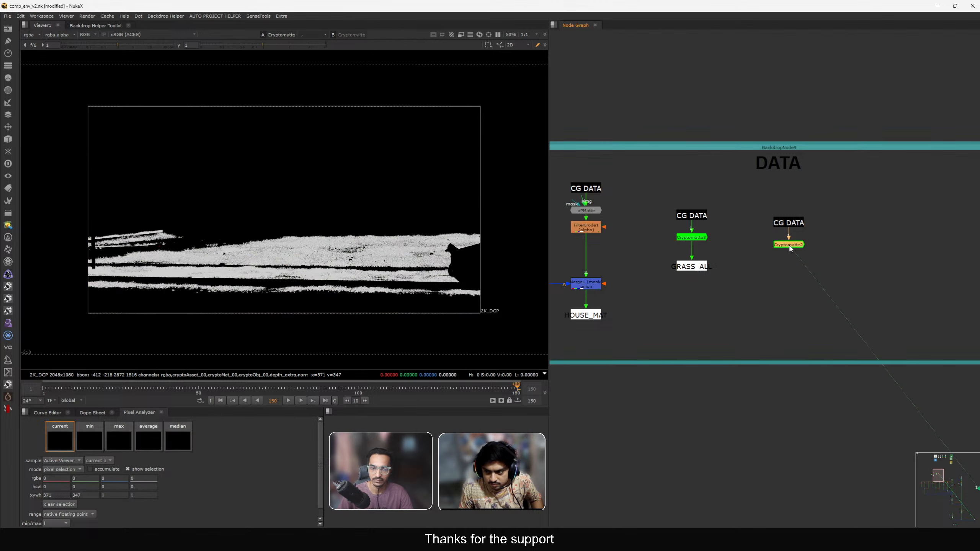
pyautogui.doubleClick(785, 244)
pyautogui.click(678, 236)
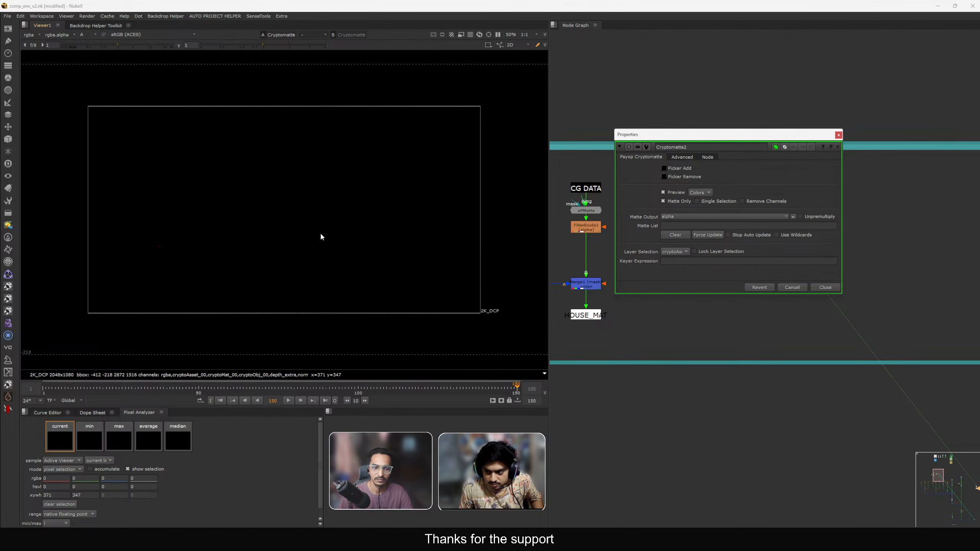
pyautogui.press('a')
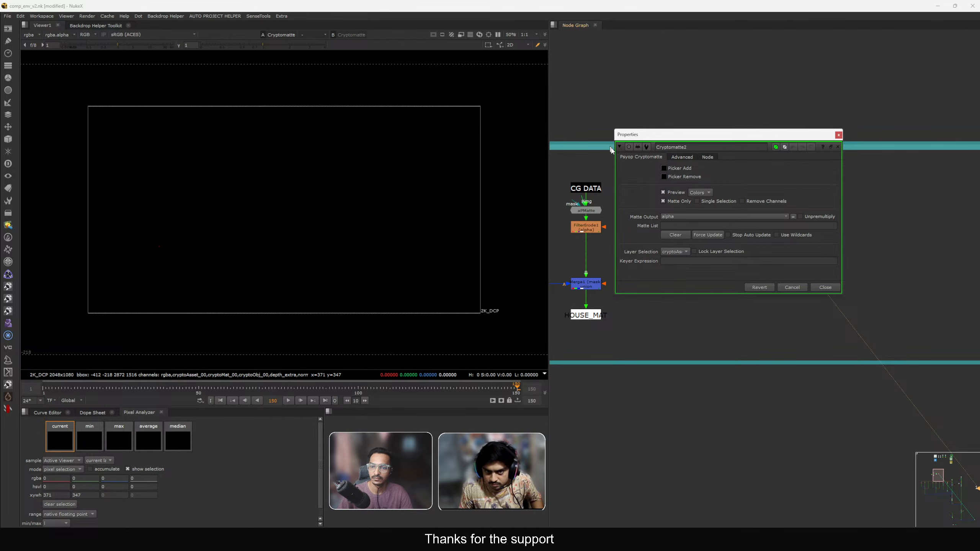
pyautogui.moveTo(695, 129); pyautogui.dragTo(694, 114)
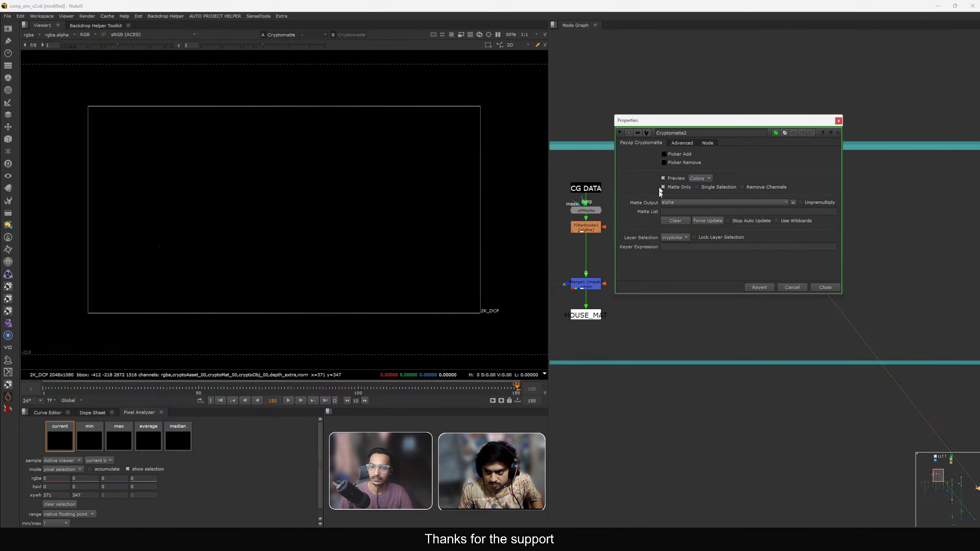
pyautogui.click(825, 287)
pyautogui.click(791, 251)
pyautogui.moveTo(783, 229); pyautogui.dragTo(789, 215)
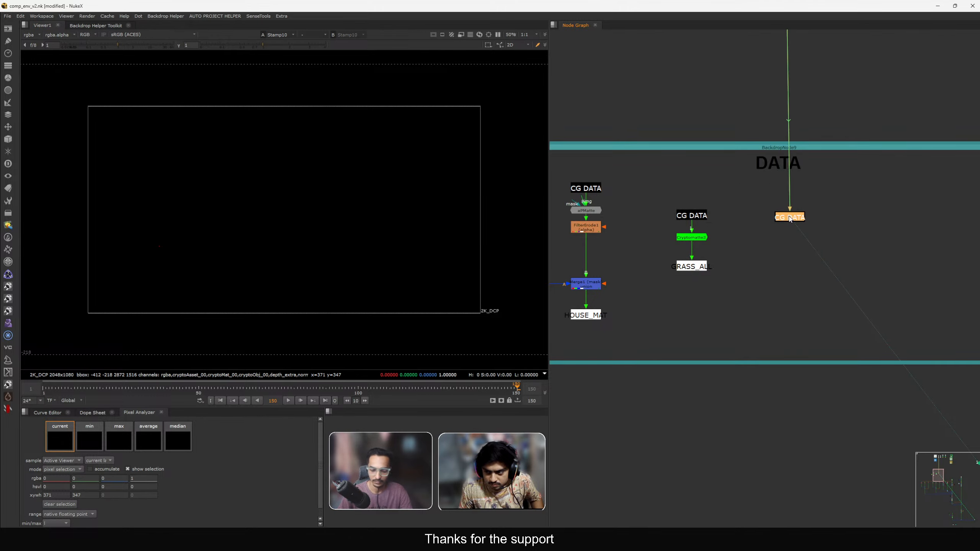
# Add a new Cryptomatte node under the pasted CG DATA stamp and enable Picker Add.
pyautogui.press('Tab')
pyautogui.write('CRY')
pyautogui.click(732, 223)
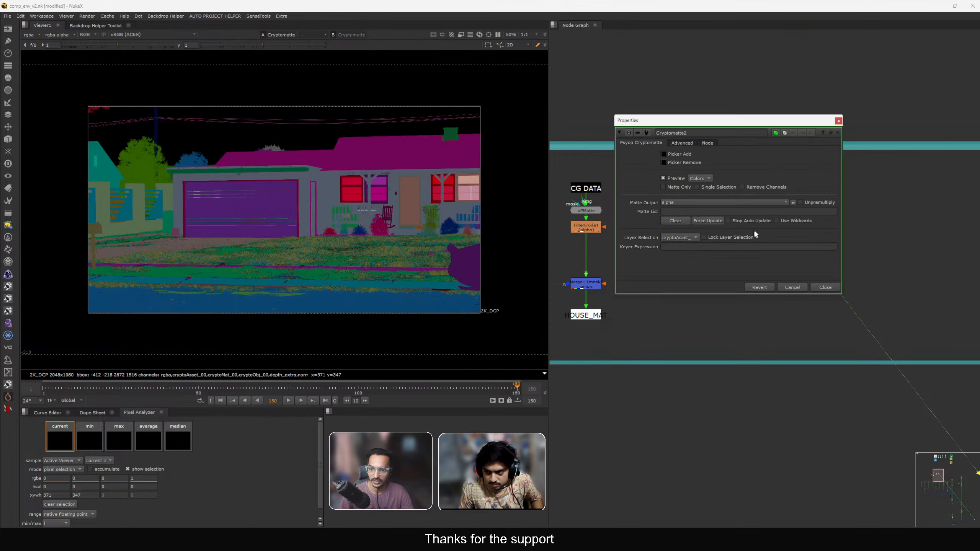
pyautogui.scroll(8, 324, 258)
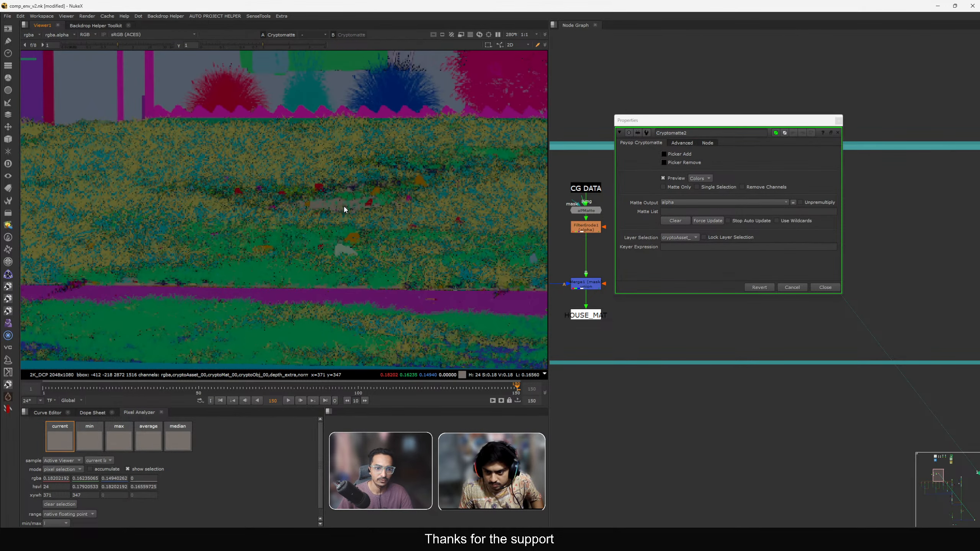
pyautogui.click(664, 153)
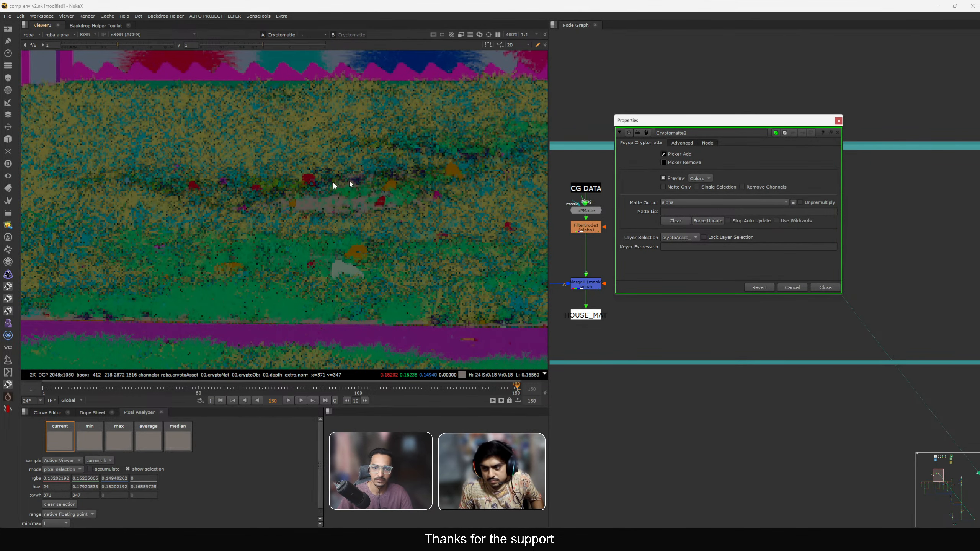
# Pick the lawn in the viewer to add House_Floor to the Cryptomatte matte list, then close its panel.
pyautogui.click(308, 206)
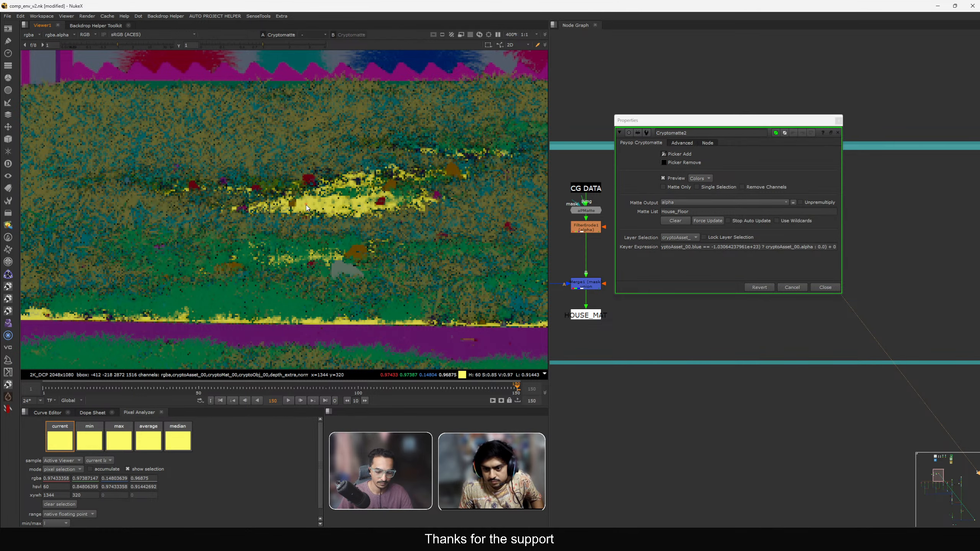
pyautogui.scroll(-8, 304, 211)
pyautogui.click(825, 287)
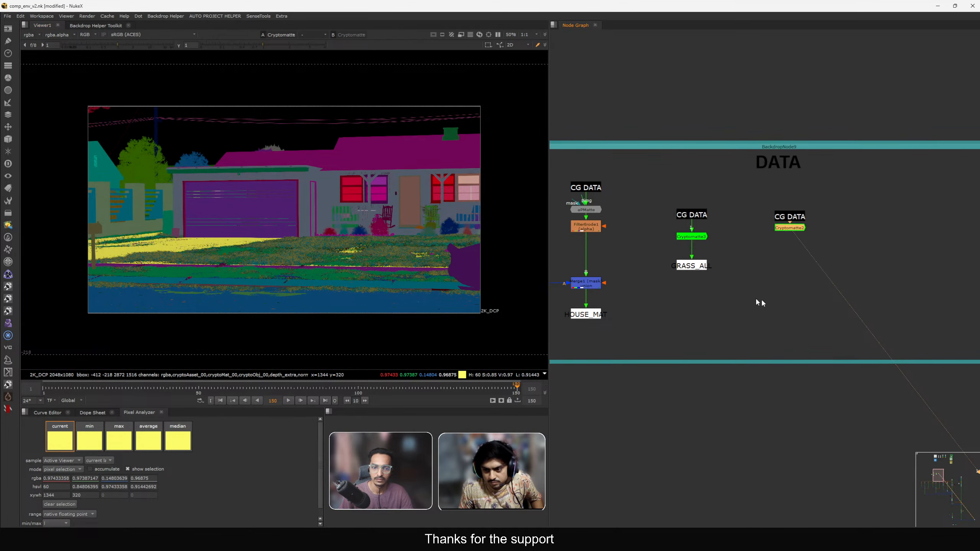
# Add a Grade node on the middle CG branch, masked by the new Cryptomatte, and view it.
pyautogui.scroll(-3, 785, 205)
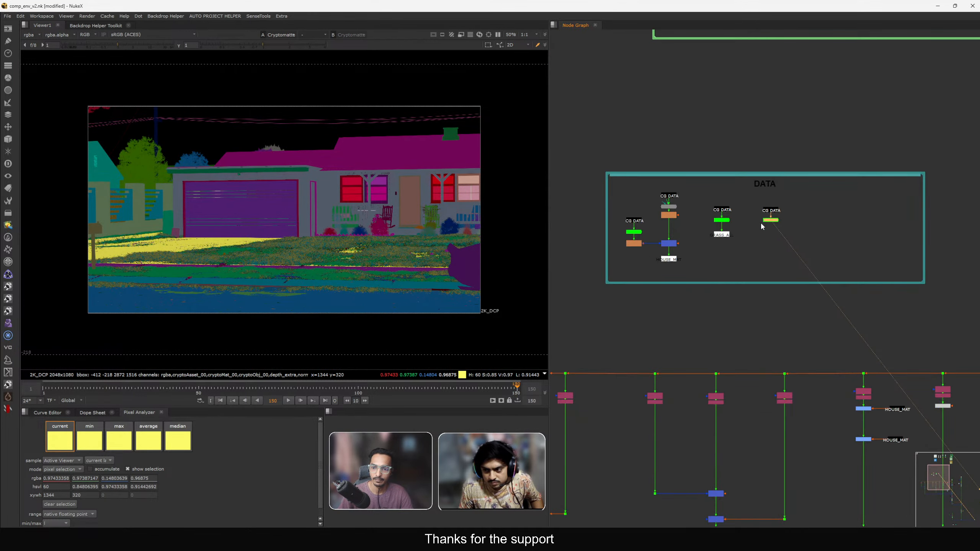
pyautogui.moveTo(755, 206); pyautogui.dragTo(883, 503)
pyautogui.moveTo(890, 514); pyautogui.dragTo(609, 265, button='middle')
pyautogui.moveTo(602, 250); pyautogui.dragTo(651, 218)
pyautogui.scroll(3, 682, 215)
pyautogui.click(664, 200)
pyautogui.press('g')
pyautogui.click(851, 284)
pyautogui.press('1')
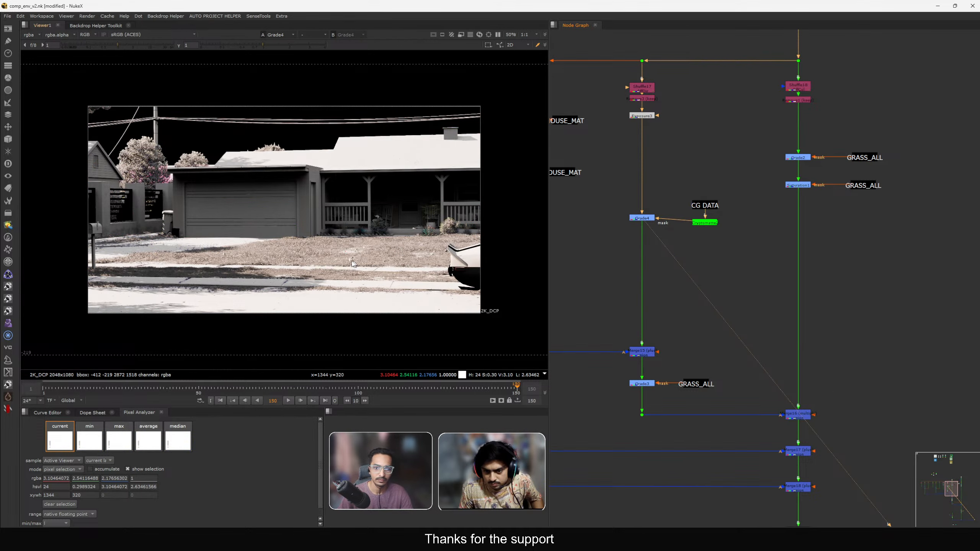
# Lower Grade4's gain in two small steps and close its panel.
pyautogui.scroll(5, 354, 245)
pyautogui.moveTo(642, 219); pyautogui.dragTo(642, 223)
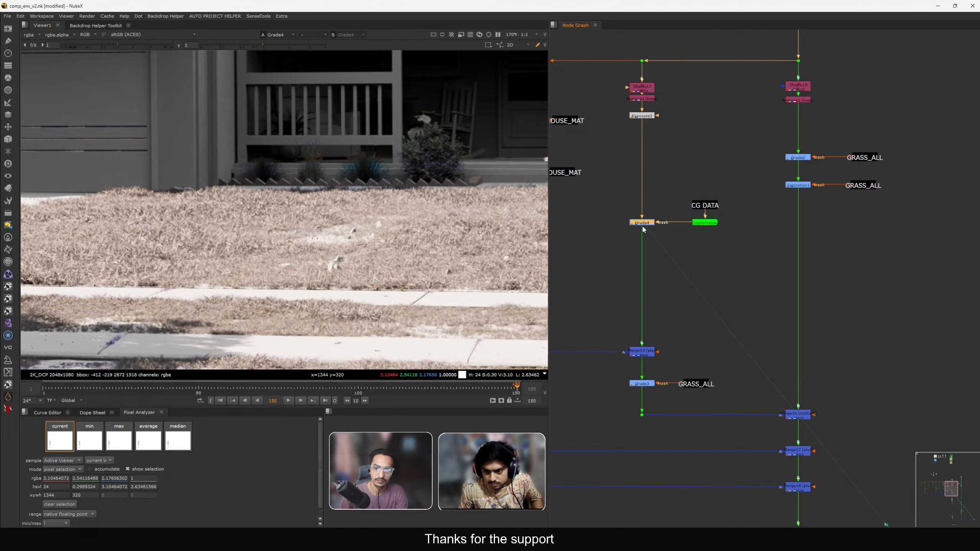
pyautogui.doubleClick(643, 223)
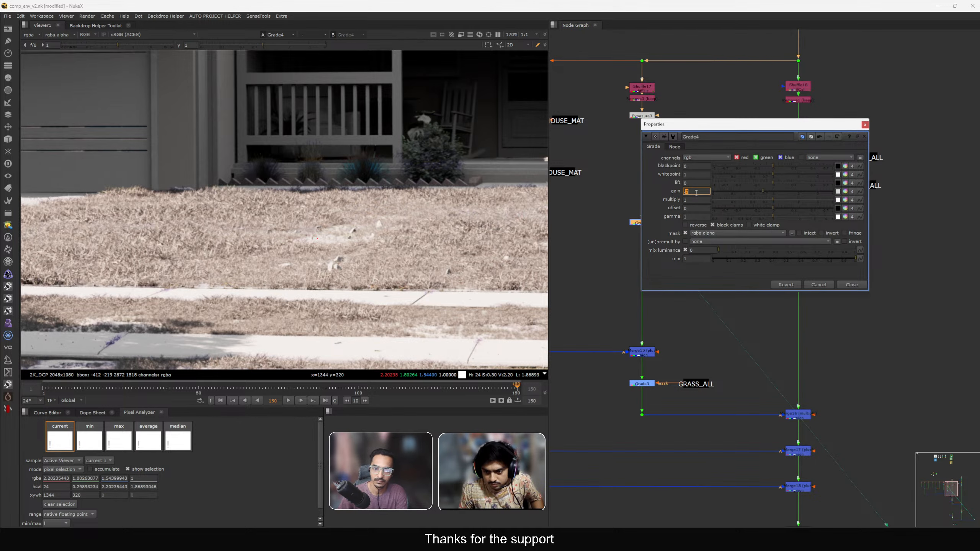
pyautogui.press('Down')
pyautogui.press('Down')
pyautogui.click(852, 284)
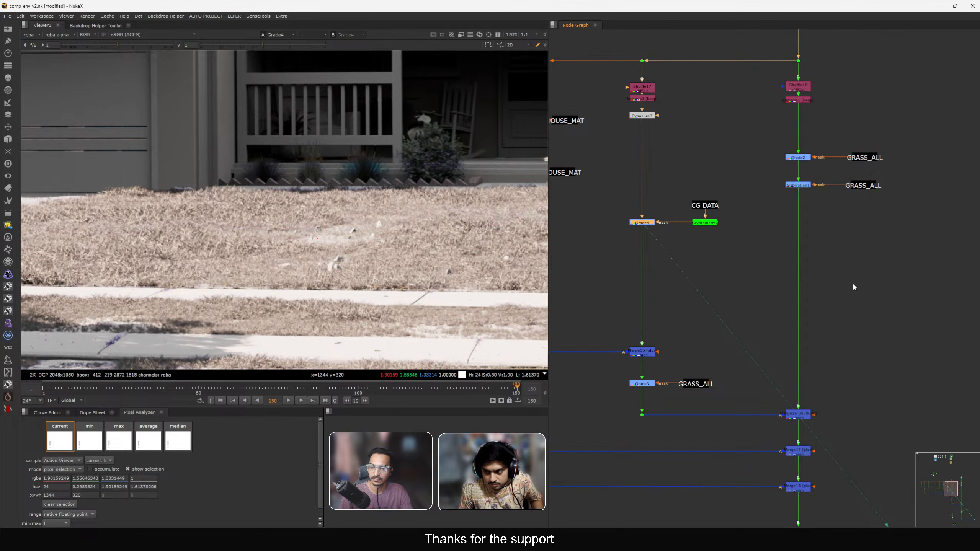
# Compare the grass in the Merge20 and Stamp outputs in the viewer.
pyautogui.scroll(-8, 851, 285)
pyautogui.moveTo(867, 462); pyautogui.dragTo(778, 334, button='middle')
pyautogui.scroll(3, 777, 335)
pyautogui.click(791, 345)
pyautogui.press('1')
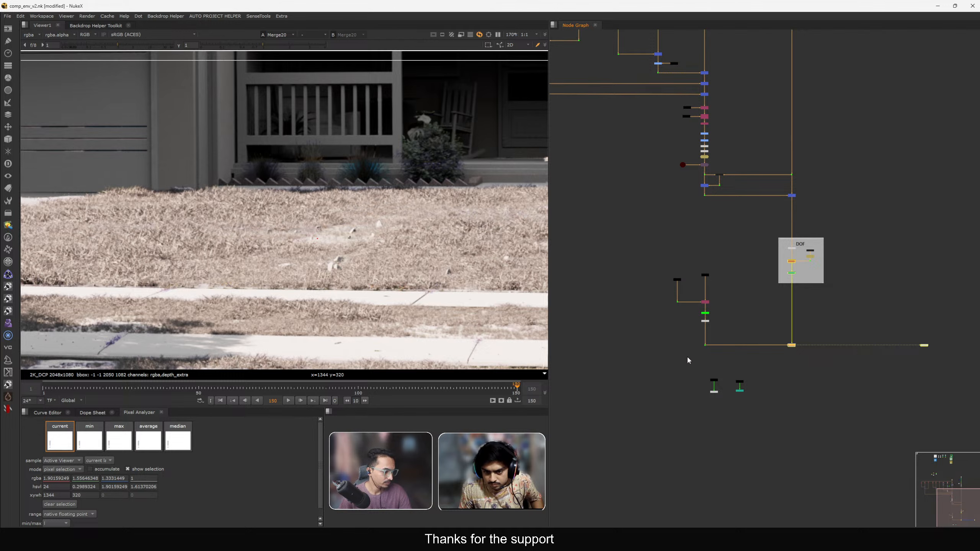
pyautogui.click(686, 352)
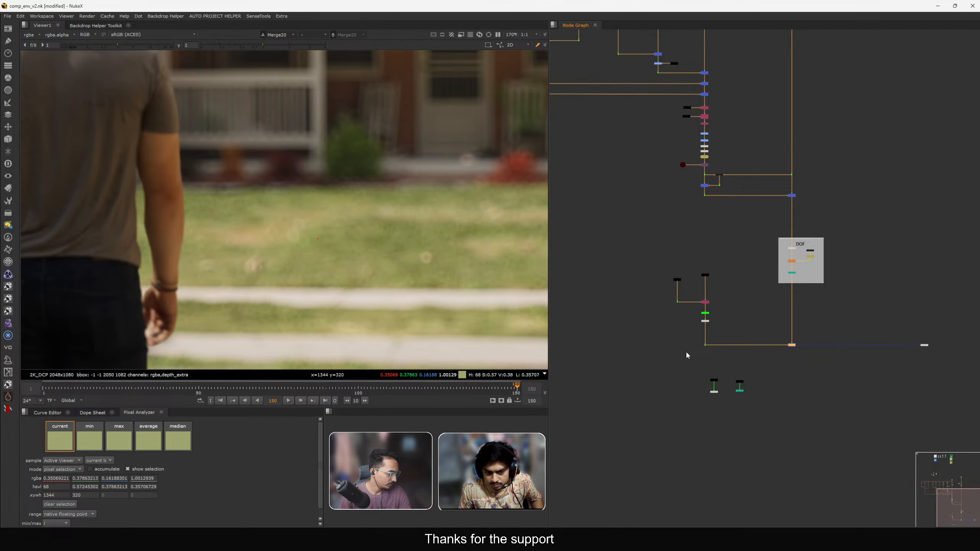
pyautogui.moveTo(439, 271); pyautogui.dragTo(328, 261, button='middle')
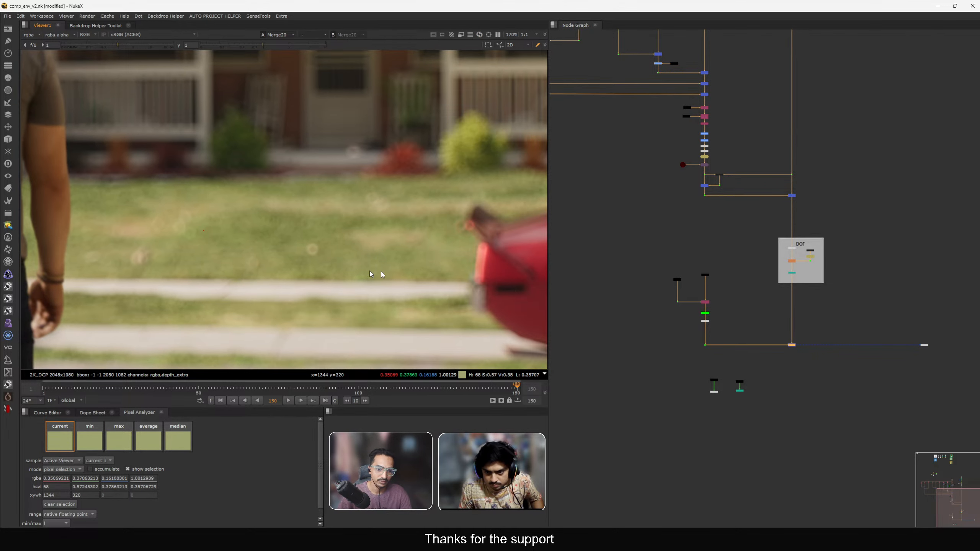
pyautogui.scroll(1, 690, 370)
pyautogui.moveTo(688, 369); pyautogui.dragTo(725, 389)
pyautogui.press('1')
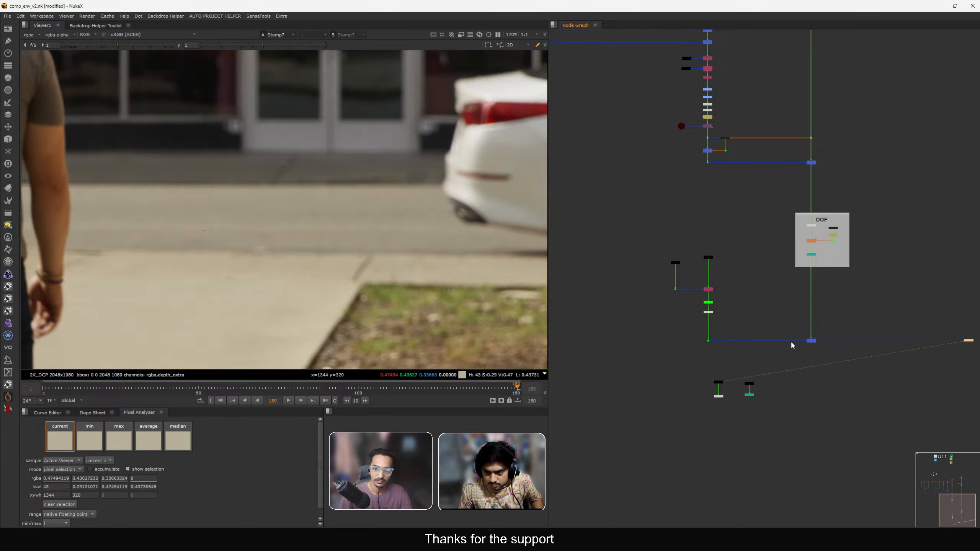
pyautogui.moveTo(791, 337); pyautogui.dragTo(857, 369)
pyautogui.press('1')
pyautogui.moveTo(727, 227); pyautogui.dragTo(777, 527, button='middle')
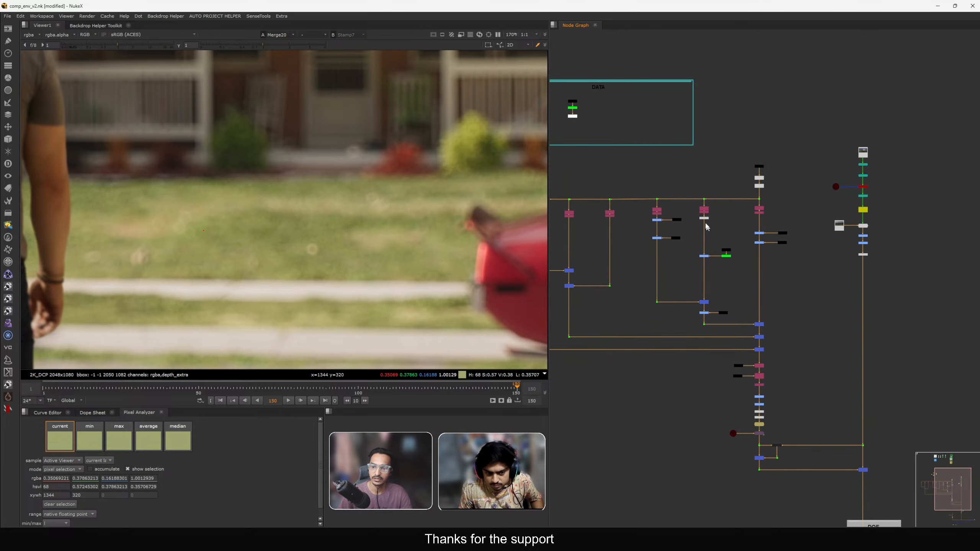
# Inspect Grade4's settings while viewing the final comp.
pyautogui.scroll(6, 704, 222)
pyautogui.moveTo(679, 277); pyautogui.dragTo(728, 323)
pyautogui.press('d')
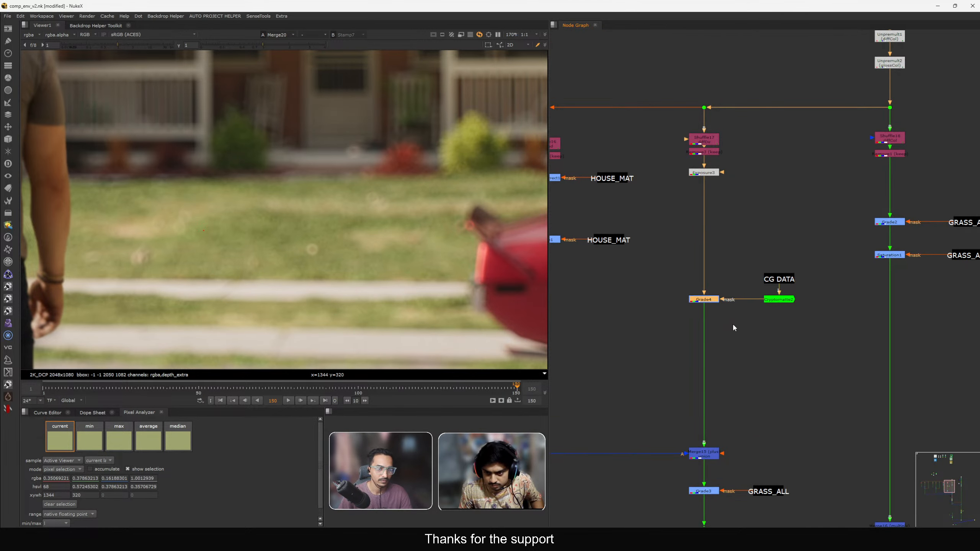
pyautogui.press('1')
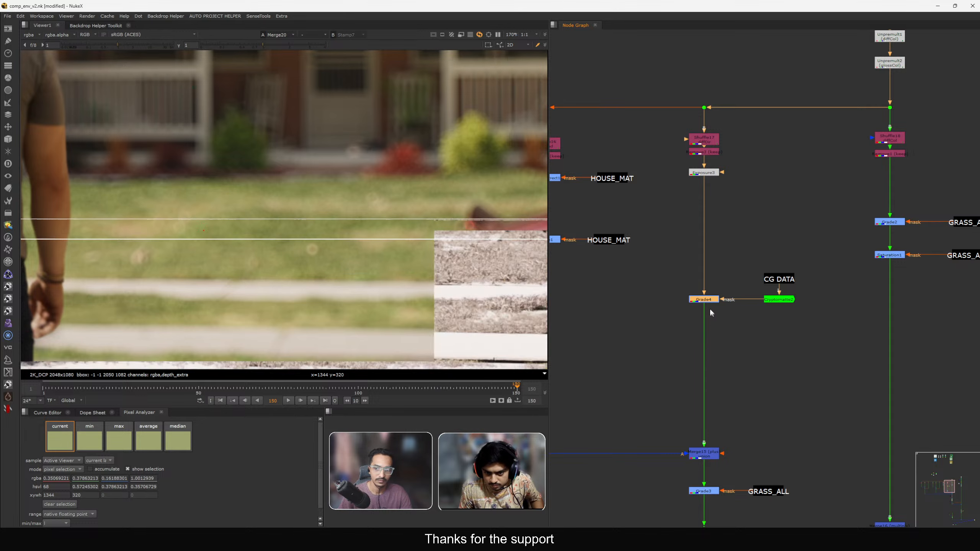
pyautogui.doubleClick(704, 301)
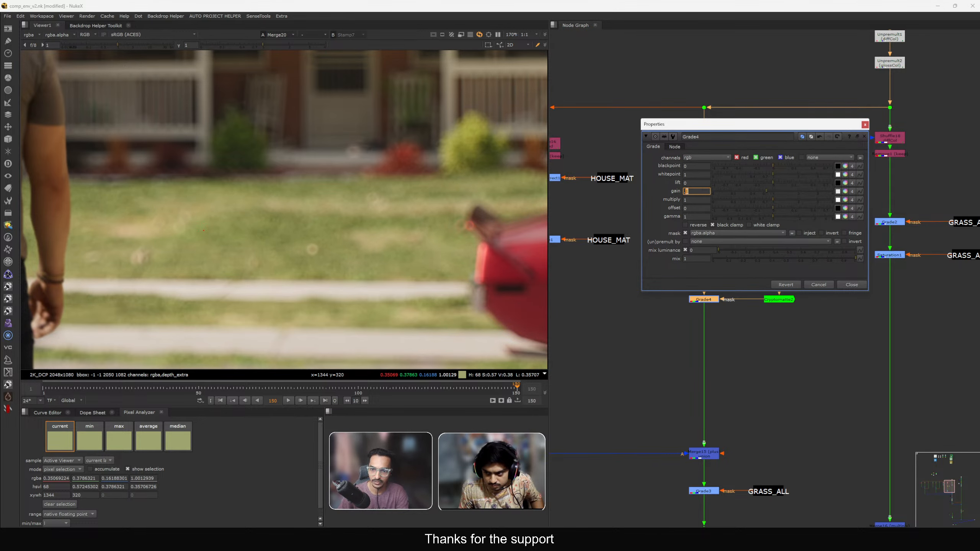
pyautogui.click(849, 285)
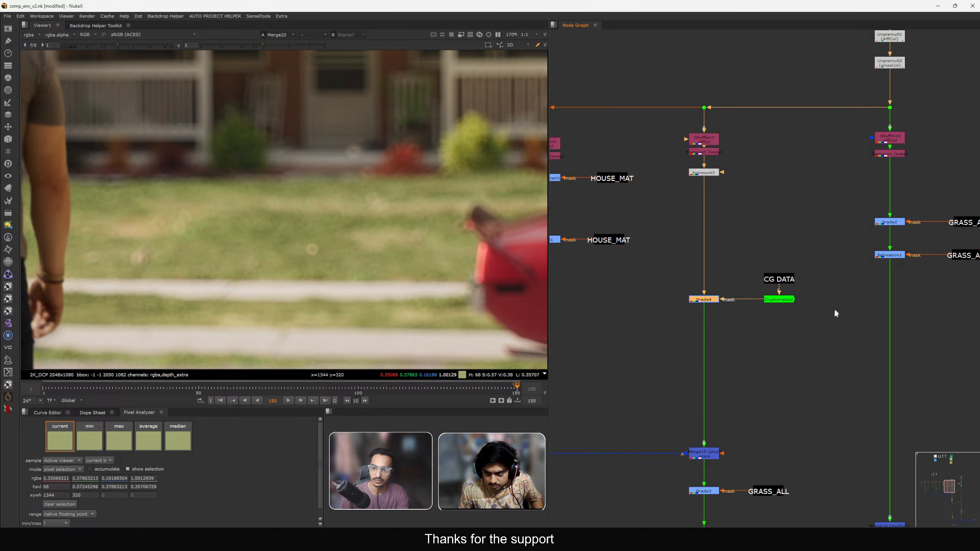
# Toggle Grade4 off and on repeatedly to compare the grass in the final image.
pyautogui.moveTo(746, 260); pyautogui.dragTo(816, 324)
pyautogui.scroll(-2, 761, 302)
pyautogui.moveTo(759, 289); pyautogui.dragTo(803, 317)
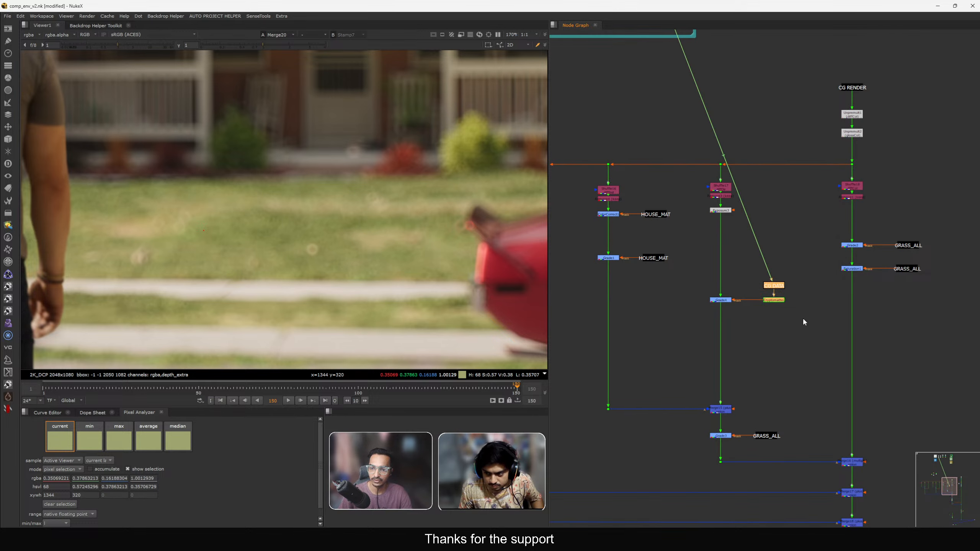
pyautogui.press('f')
pyautogui.click(718, 301)
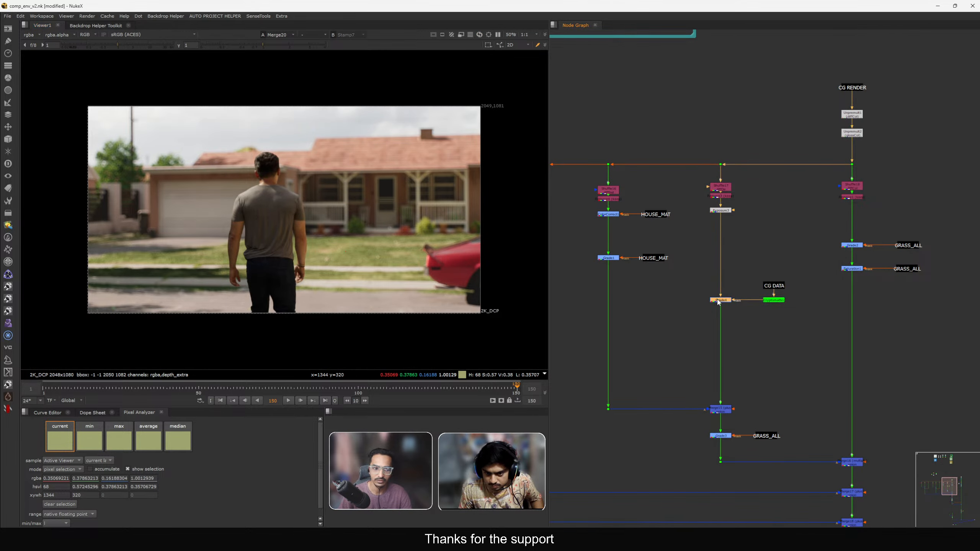
pyautogui.press('d')
pyautogui.press('d')
pyautogui.press('d')
pyautogui.press('d')
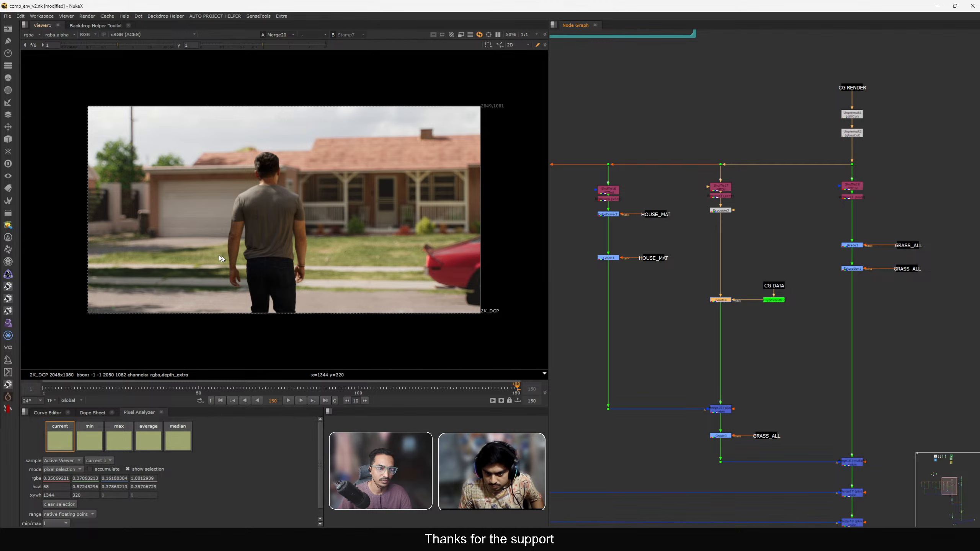
pyautogui.scroll(5, 429, 278)
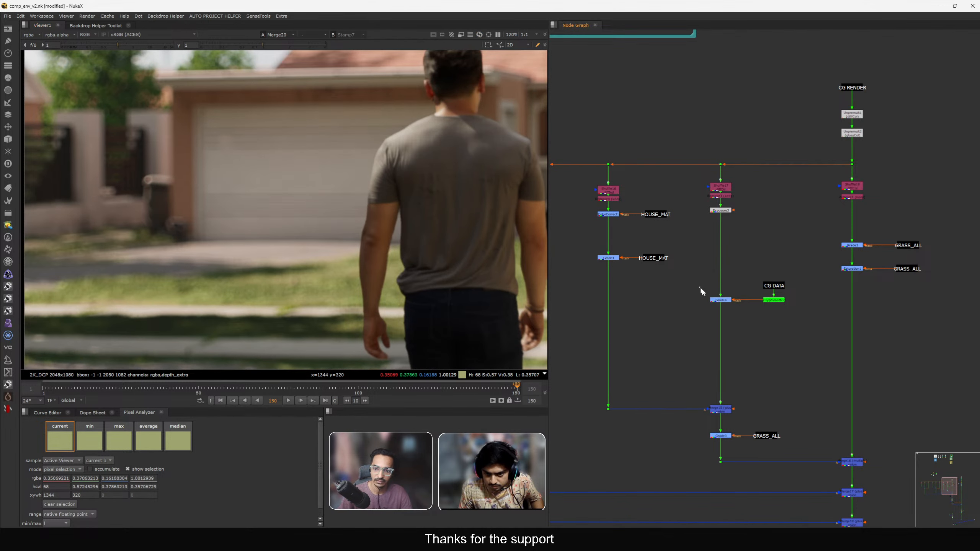
pyautogui.press('d')
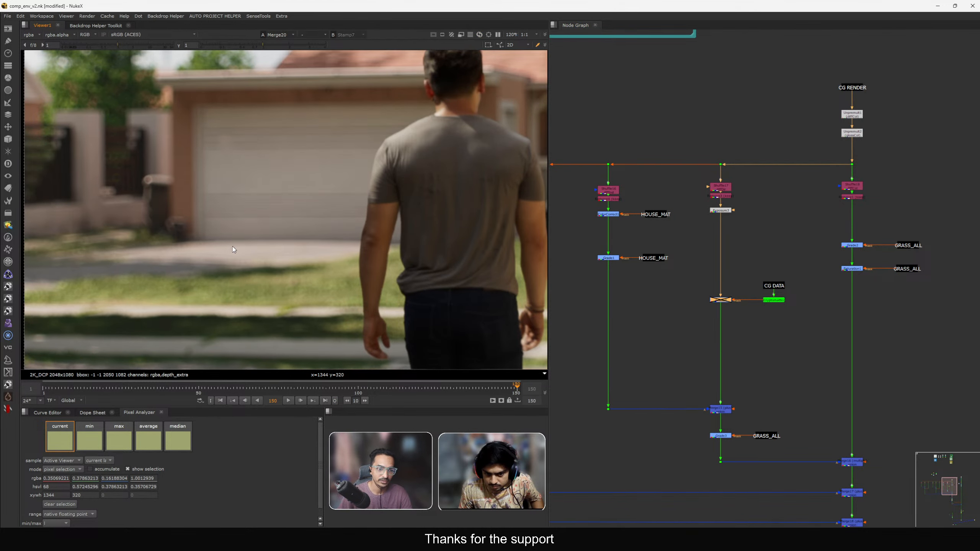
pyautogui.press('d')
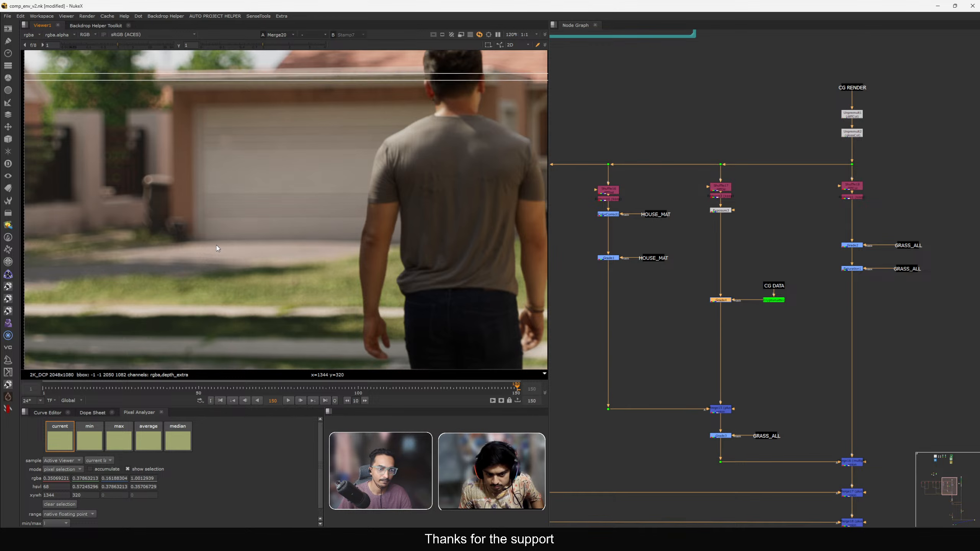
pyautogui.press('d')
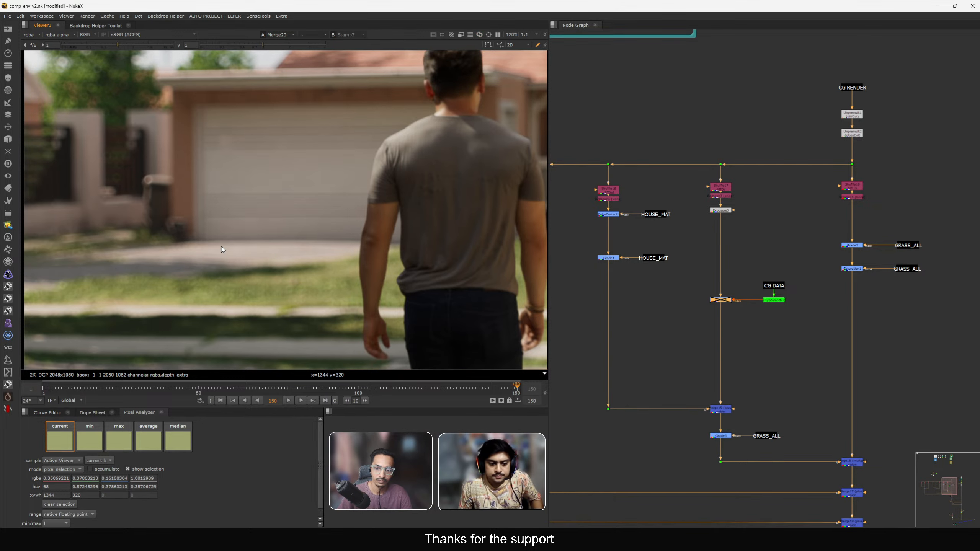
pyautogui.press('d')
# Inspect the grass branch outputs and Merge16 in the viewer.
pyautogui.scroll(2, 738, 290)
pyautogui.moveTo(741, 294); pyautogui.dragTo(740, 244)
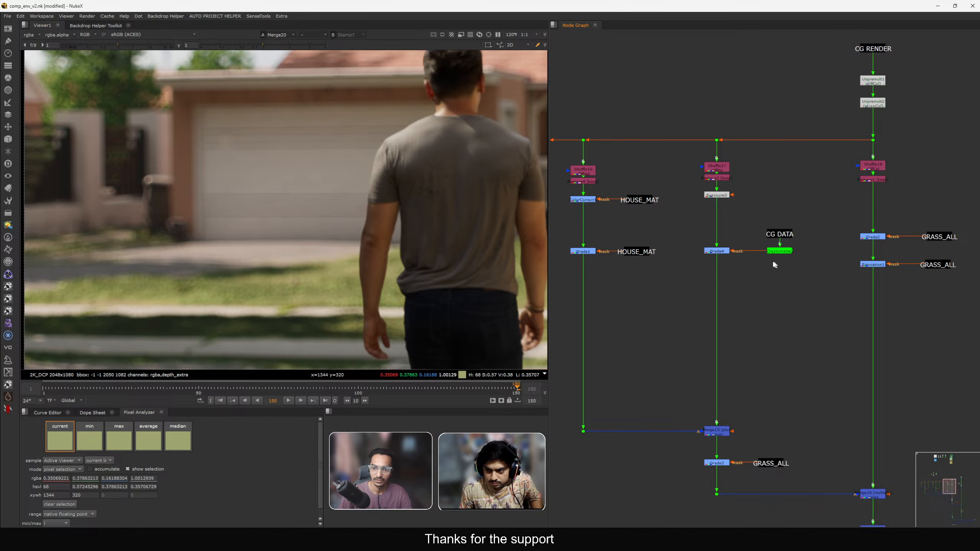
pyautogui.scroll(-5, 752, 224)
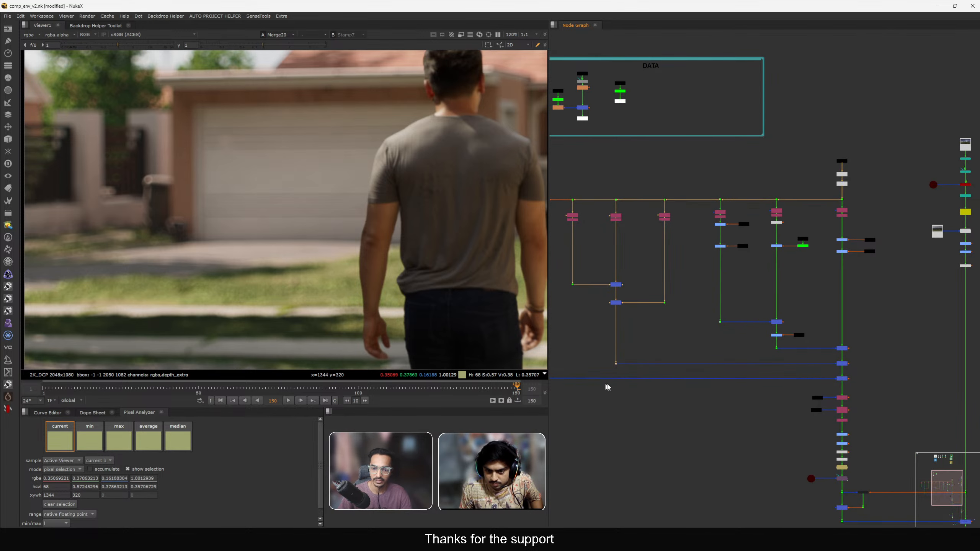
pyautogui.press('1')
pyautogui.press('f')
pyautogui.scroll(4, 793, 282)
pyautogui.press('1')
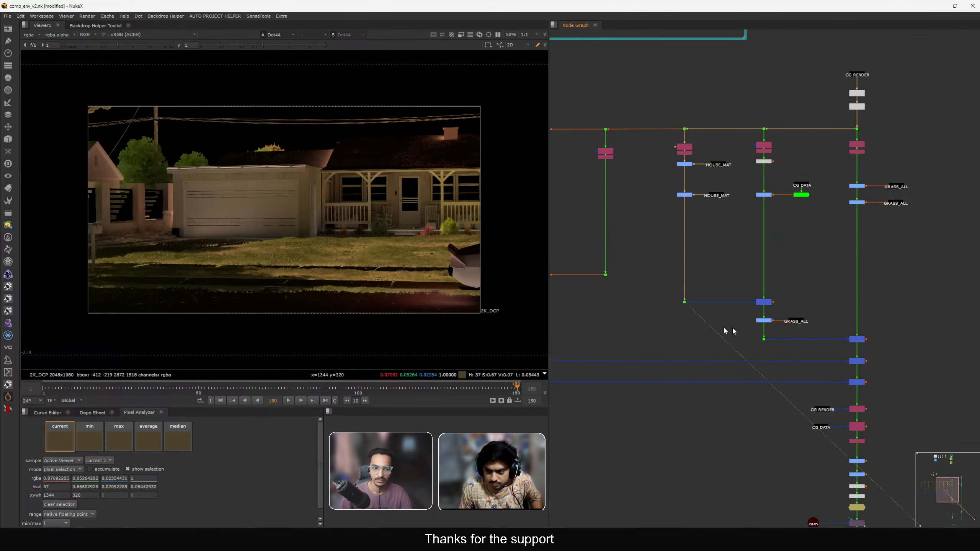
pyautogui.press('1')
pyautogui.scroll(3, 763, 309)
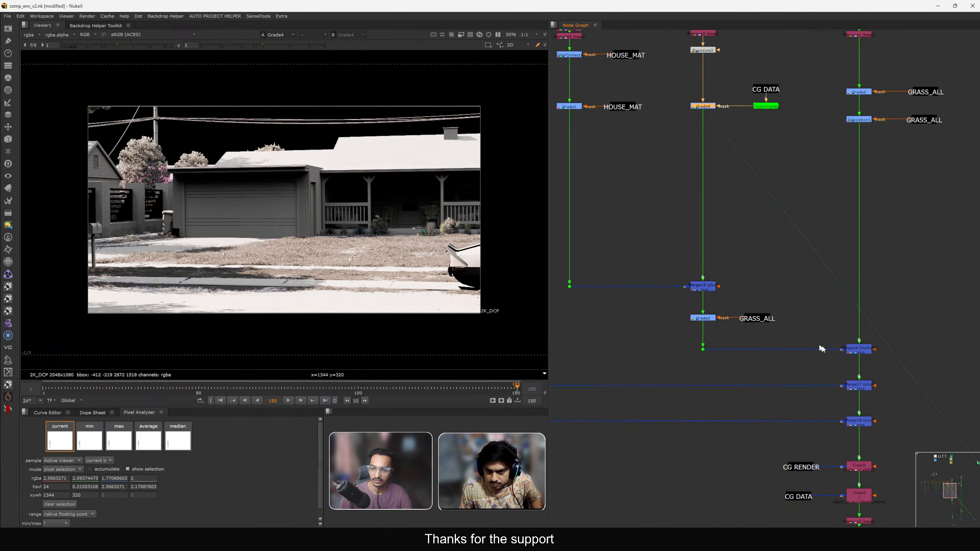
pyautogui.click(863, 349)
pyautogui.press('1')
pyautogui.click(730, 166)
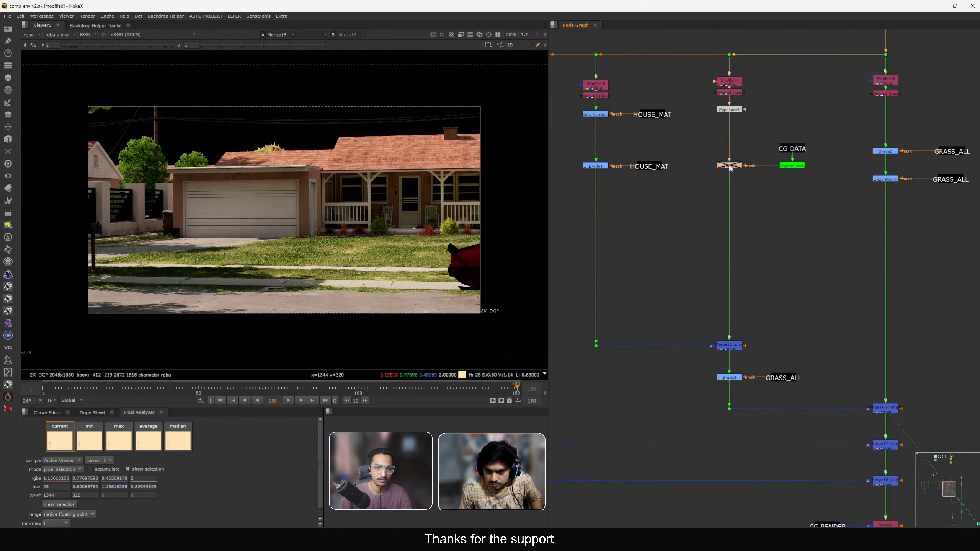
# Zoom into the Merge16 result and view the CG RENDER stamp.
pyautogui.scroll(5, 207, 251)
pyautogui.scroll(-8, 207, 251)
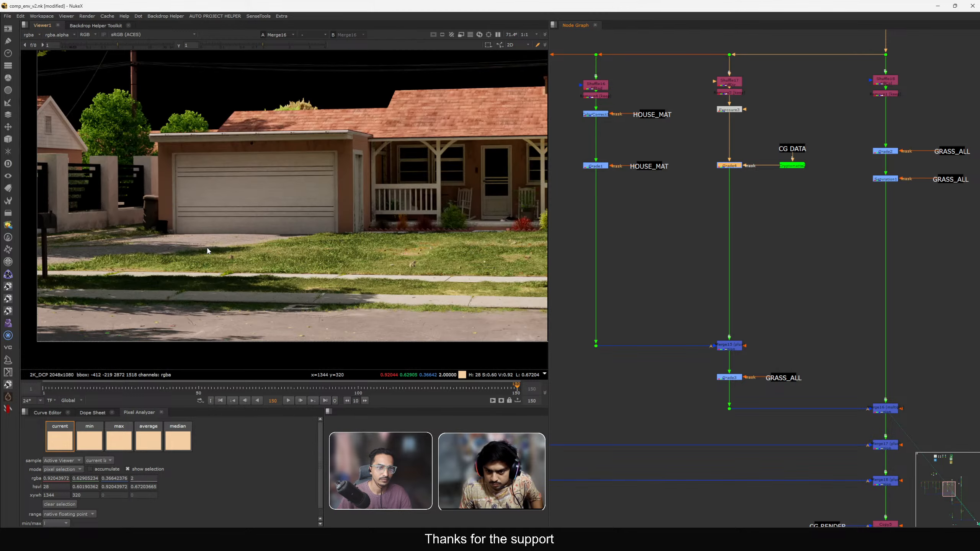
pyautogui.scroll(3, 207, 251)
pyautogui.moveTo(840, 45); pyautogui.dragTo(828, 197, button='middle')
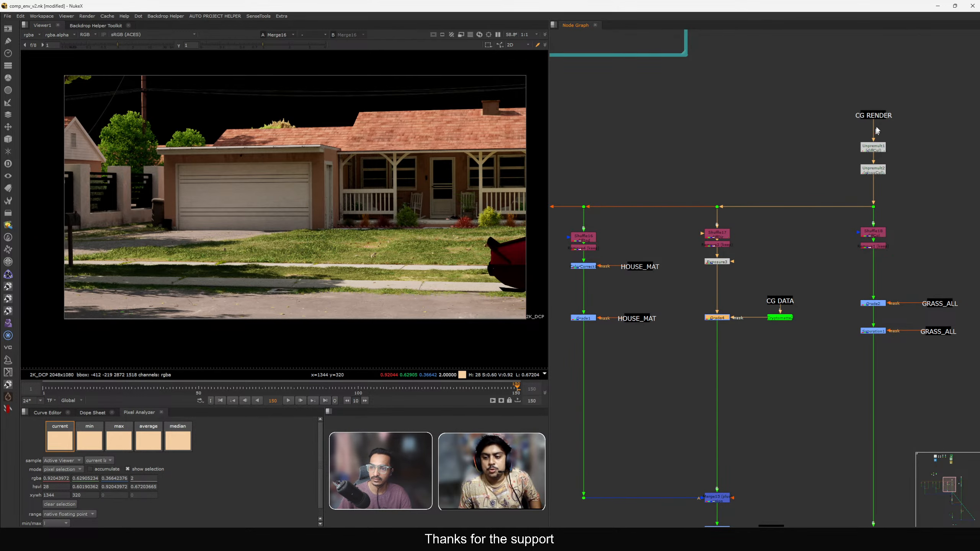
pyautogui.click(874, 113)
pyautogui.press('1')
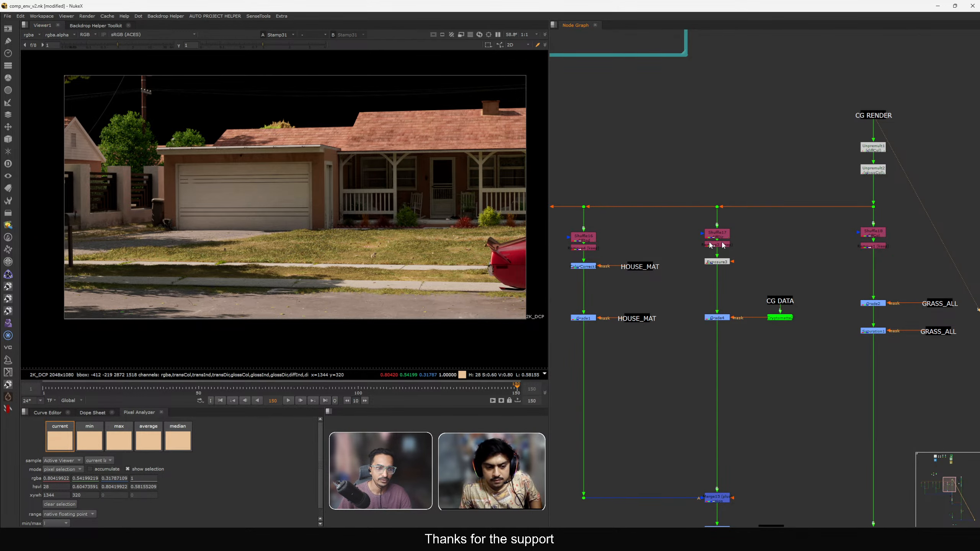
# Review the final post-DOF comp around the grass in the viewer.
pyautogui.scroll(-3, 763, 190)
pyautogui.click(783, 283)
pyautogui.press('1')
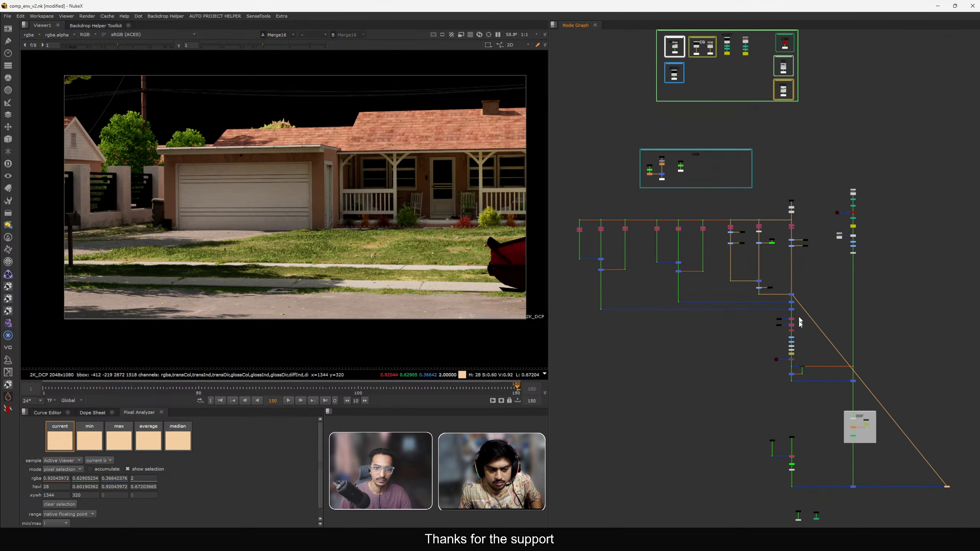
pyautogui.moveTo(792, 294); pyautogui.dragTo(781, 310, button='middle')
pyautogui.click(843, 304)
pyautogui.press('1')
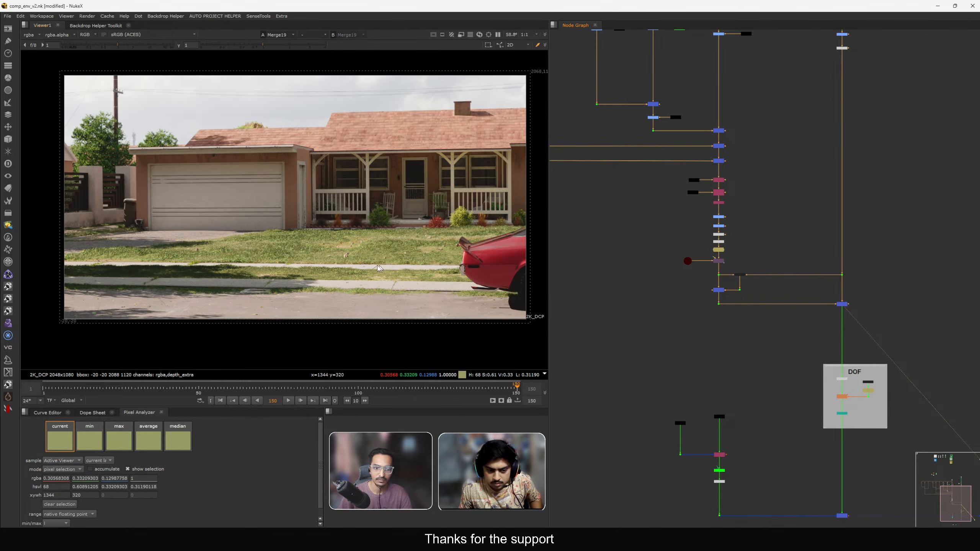
pyautogui.scroll(5, 378, 268)
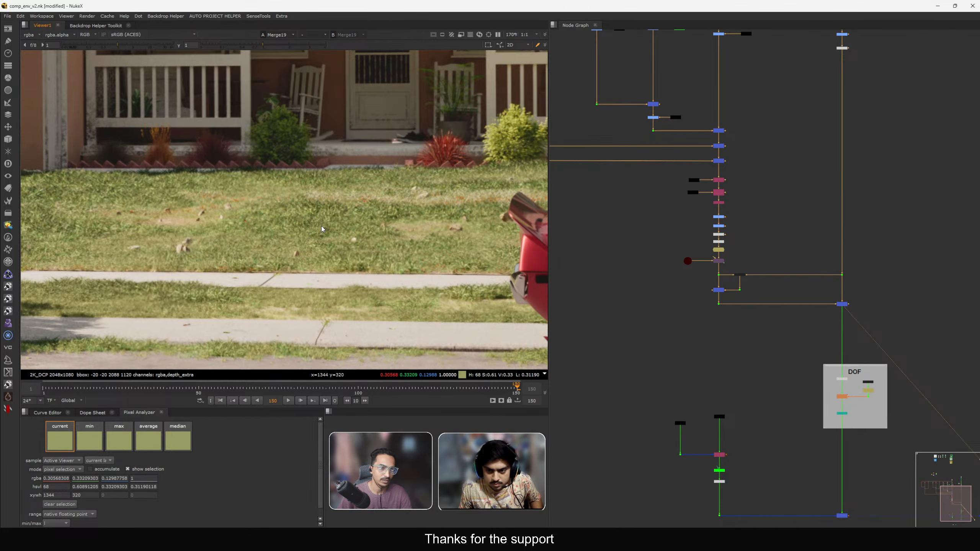
pyautogui.scroll(-5, 709, 263)
pyautogui.moveTo(745, 324); pyautogui.dragTo(776, 256, button='middle')
pyautogui.scroll(4, 790, 295)
pyautogui.moveTo(784, 281); pyautogui.dragTo(834, 318)
pyautogui.press('1')
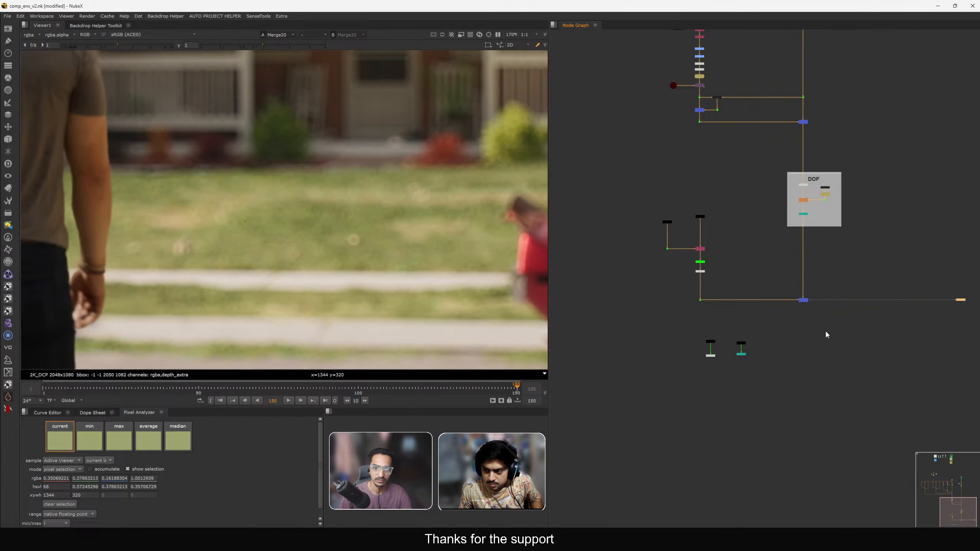
# View the plate stamp node in the viewer.
pyautogui.moveTo(350, 230); pyautogui.dragTo(255, 221, button='middle')
pyautogui.scroll(3, 723, 339)
pyautogui.moveTo(650, 323); pyautogui.dragTo(716, 354)
pyautogui.press('1')
pyautogui.click(730, 340)
pyautogui.scroll(-2, 348, 276)
pyautogui.moveTo(799, 253); pyautogui.dragTo(891, 301)
pyautogui.press('1')
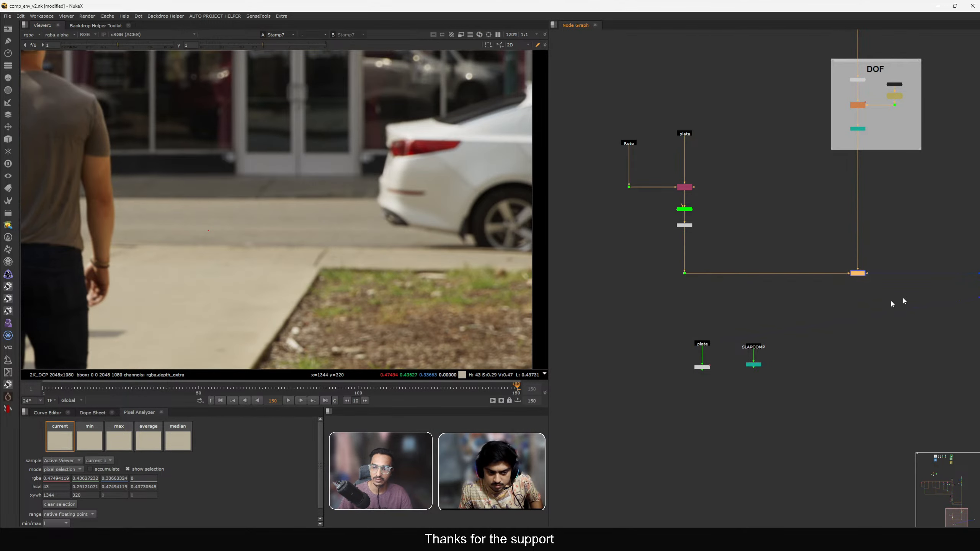
# Wipe-compare the final Merge20 comp against the plate Stamp7 and zoom around the grass.
pyautogui.click(897, 300)
pyautogui.click(318, 37)
pyautogui.click(323, 50)
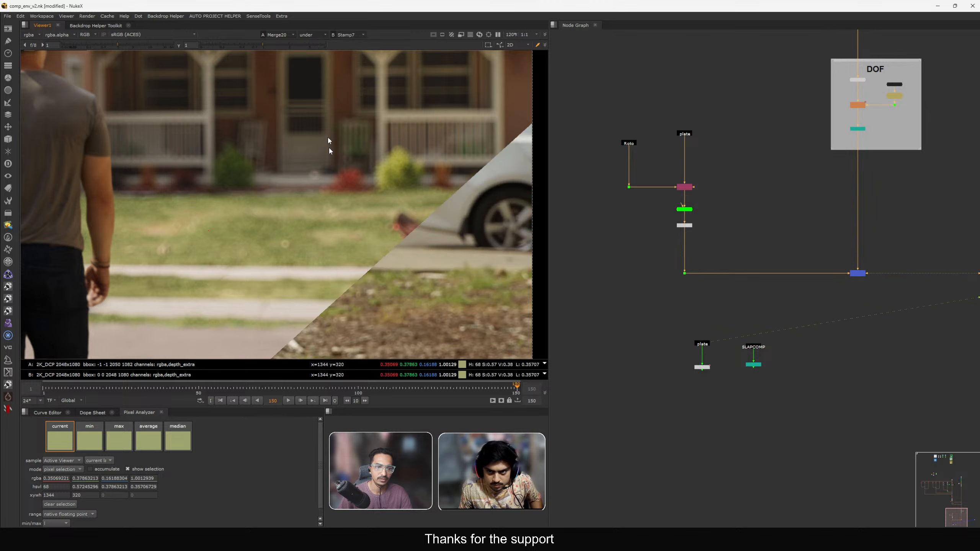
pyautogui.press('f')
pyautogui.moveTo(372, 332); pyautogui.dragTo(423, 330)
pyautogui.moveTo(359, 311); pyautogui.dragTo(396, 340)
pyautogui.scroll(3, 435, 230)
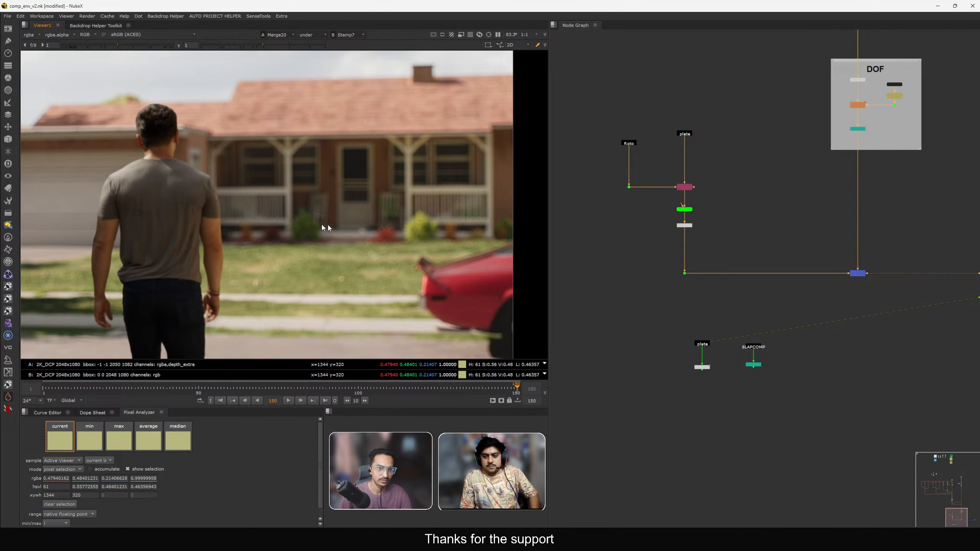
pyautogui.scroll(3, 415, 219)
pyautogui.scroll(1, 427, 229)
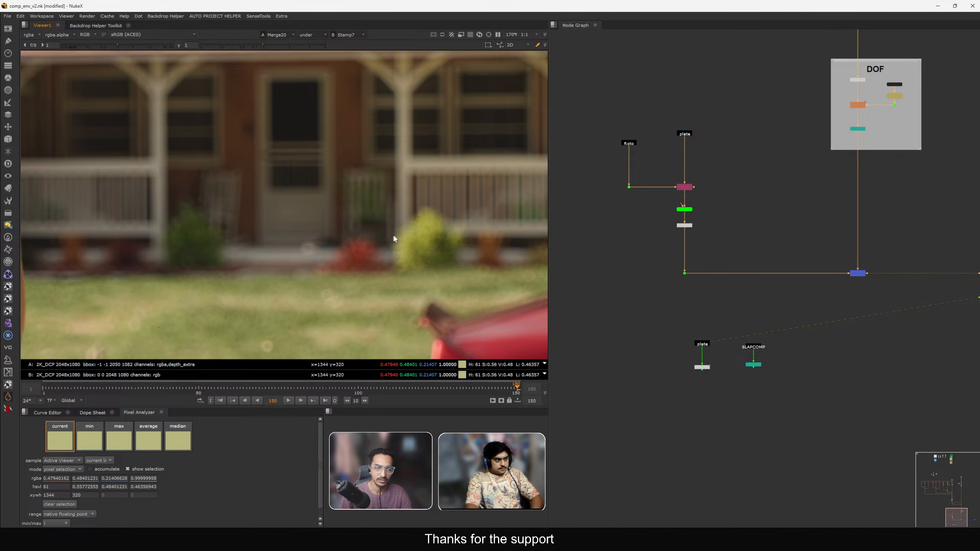
pyautogui.moveTo(393, 236); pyautogui.dragTo(344, 206, button='middle')
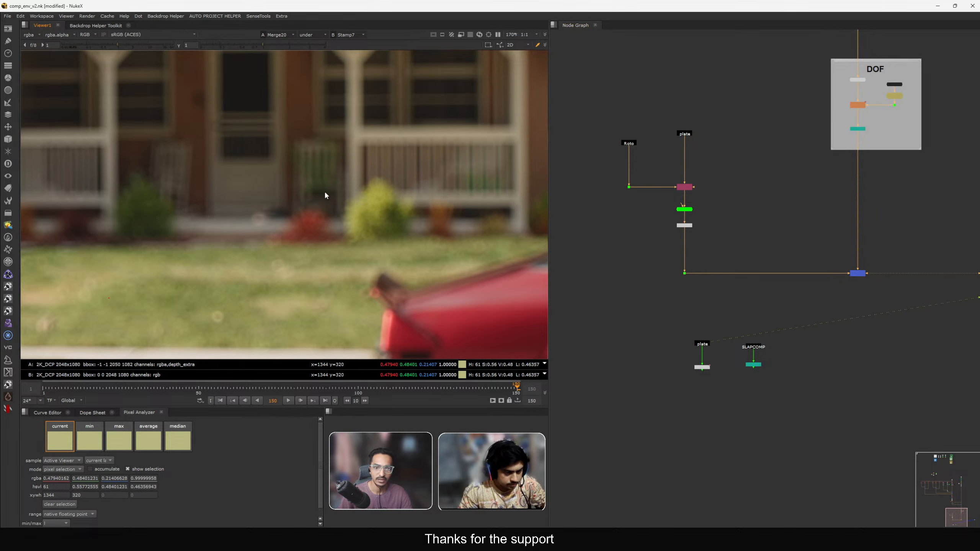
pyautogui.scroll(-5, 340, 197)
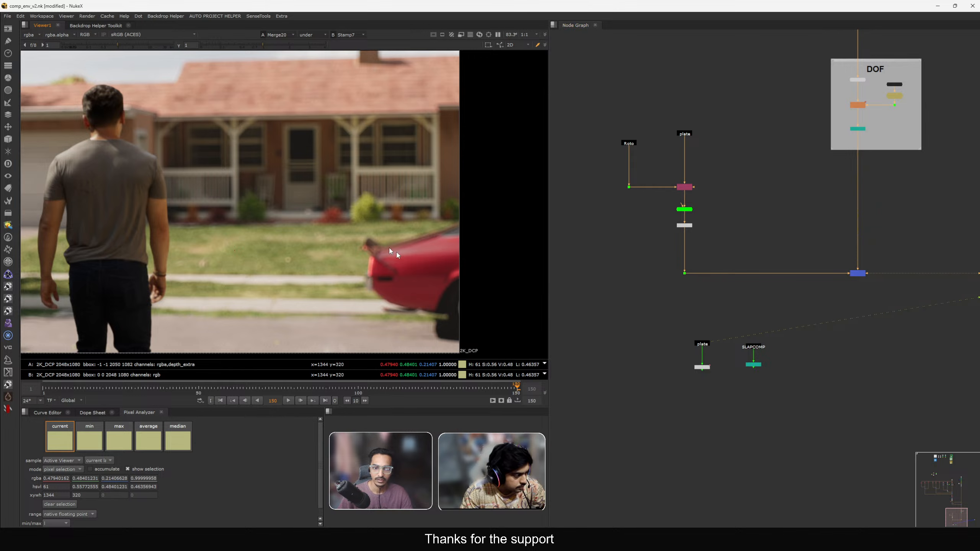
# Turn off the wipe and toggle the viewer between the plate and the final comp.
pyautogui.press('f')
pyautogui.click(311, 35)
pyautogui.click(322, 52)
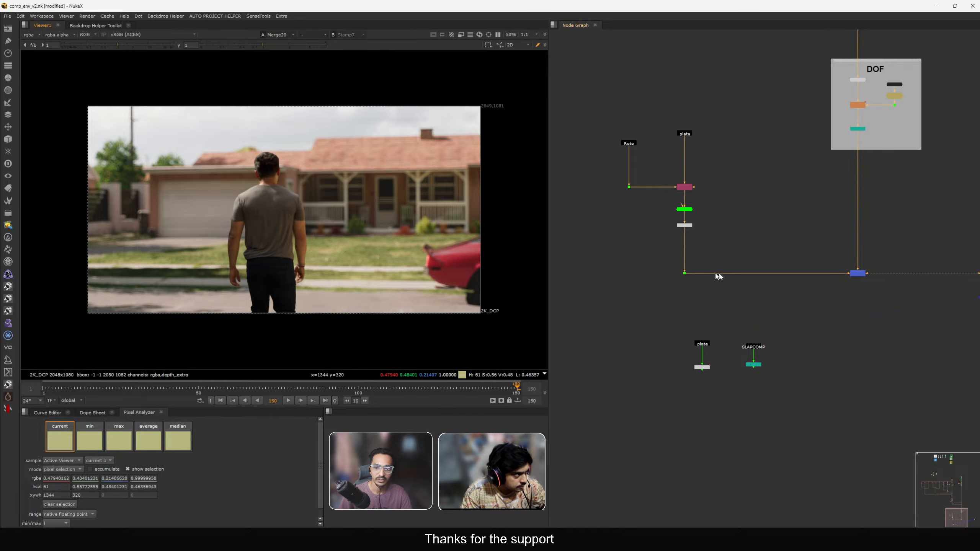
pyautogui.moveTo(668, 319); pyautogui.dragTo(718, 340)
pyautogui.press('2')
pyautogui.press('1')
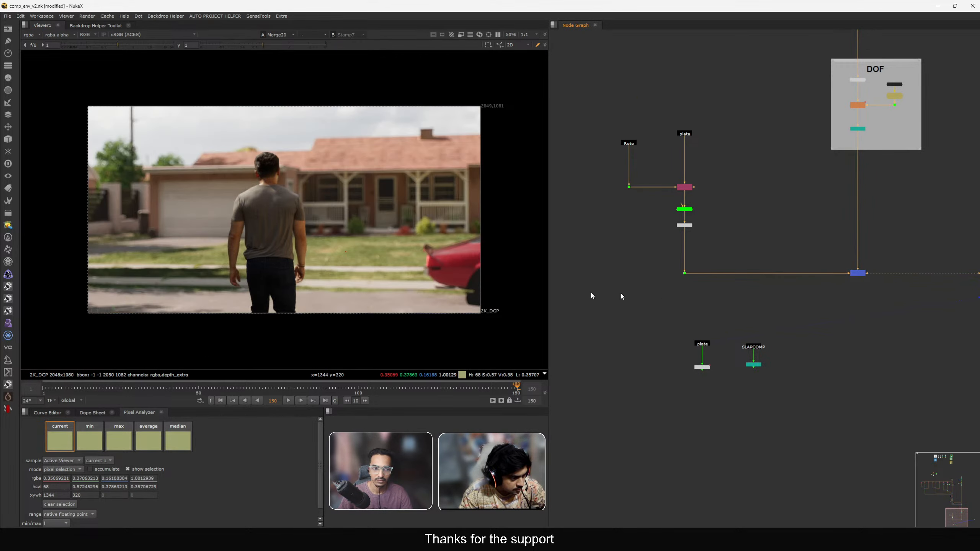
pyautogui.scroll(3, 240, 243)
pyautogui.scroll(-3, 216, 238)
pyautogui.moveTo(258, 242); pyautogui.dragTo(208, 238, button='middle')
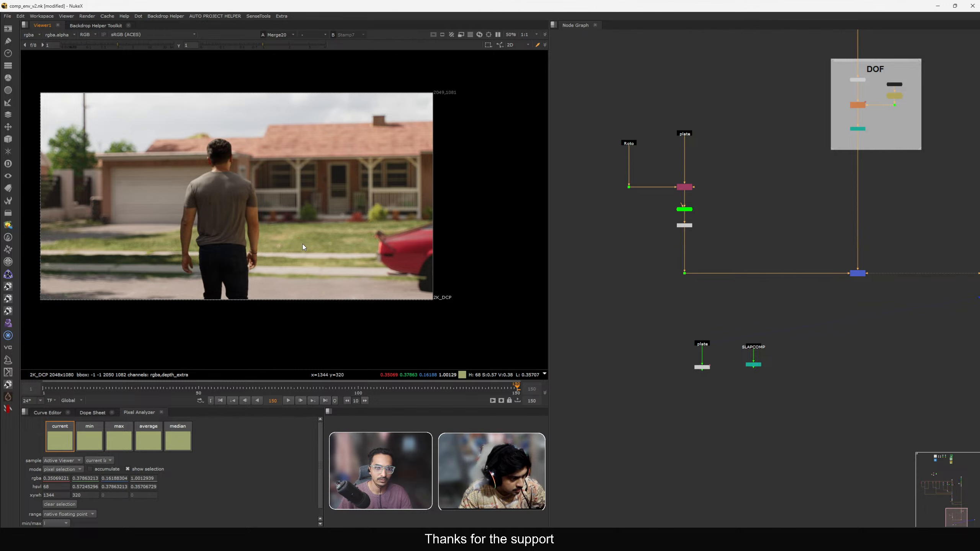
pyautogui.scroll(1, 324, 234)
pyautogui.scroll(1, 327, 236)
pyautogui.moveTo(276, 248); pyautogui.dragTo(258, 249, button='middle')
pyautogui.press('2')
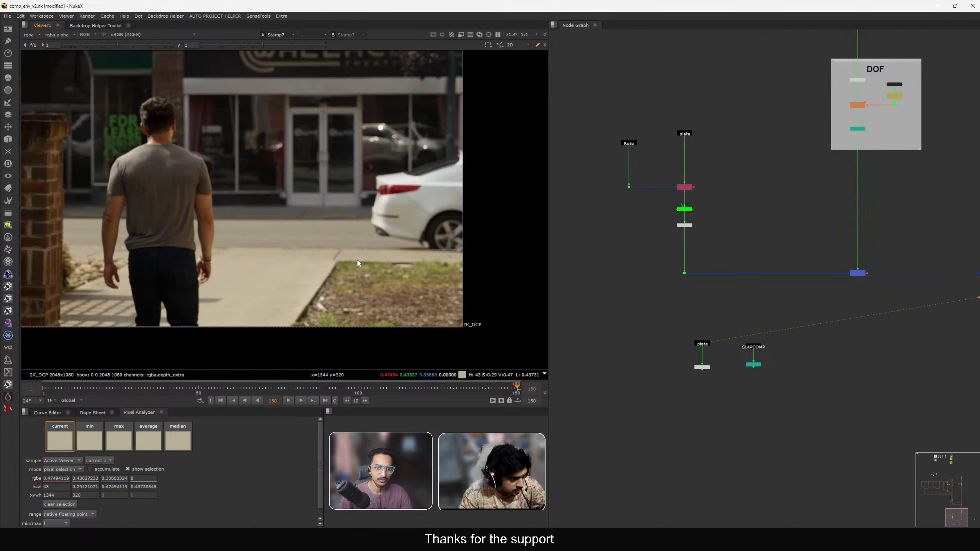
pyautogui.press('1')
pyautogui.scroll(-3, 891, 270)
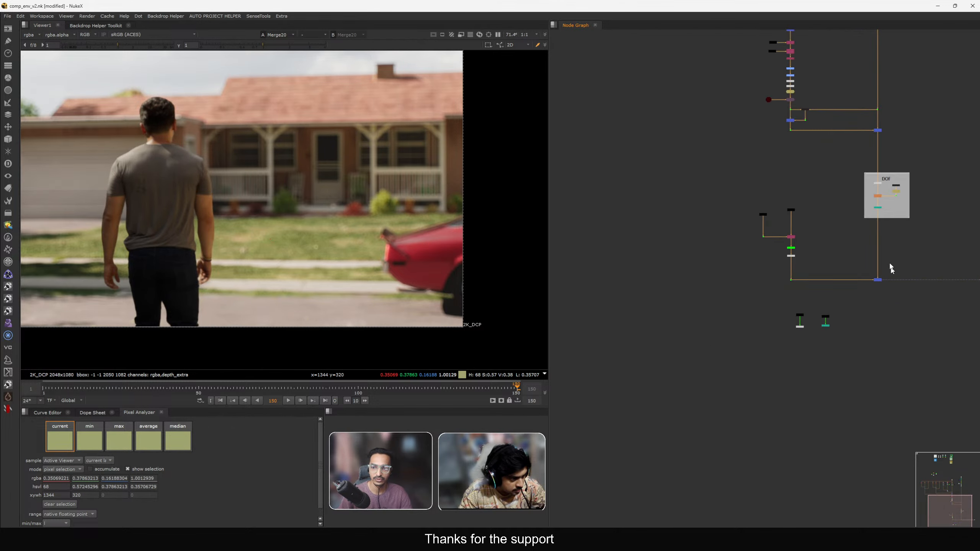
# Save the script and compare the plate and final comp with the viewer gain lowered to 0.36.
pyautogui.hotkey('ctrl', 's')
pyautogui.click(800, 321)
pyautogui.press('1')
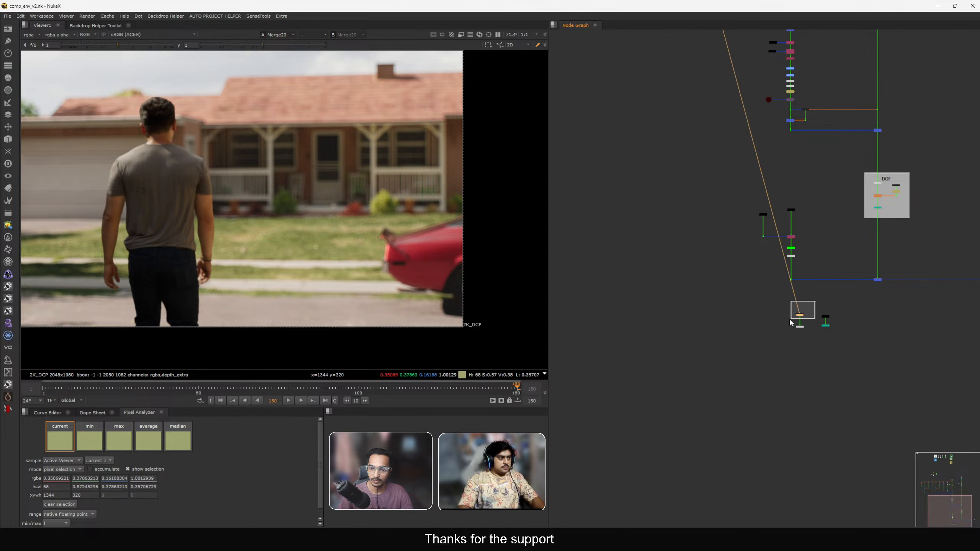
pyautogui.scroll(4, 367, 205)
pyautogui.click(108, 43)
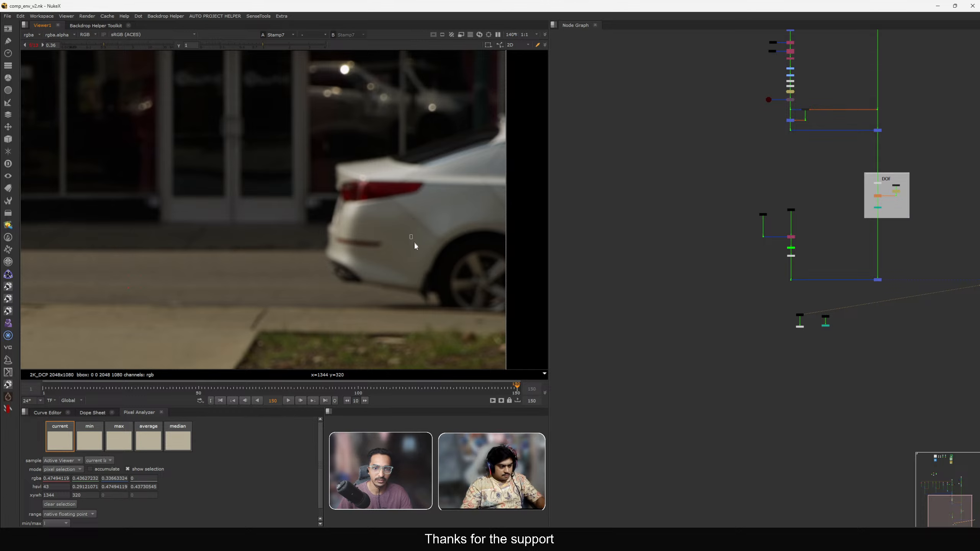
pyautogui.press('2')
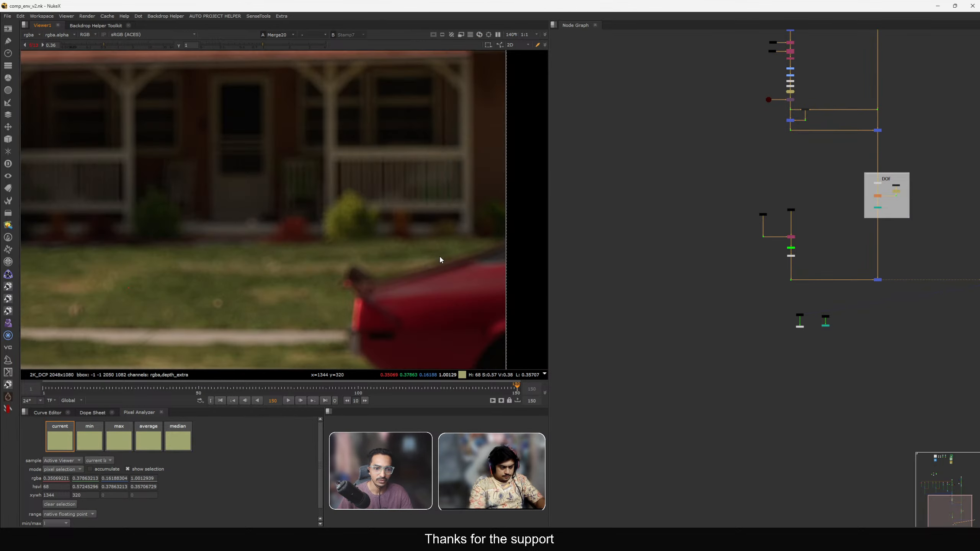
pyautogui.moveTo(441, 259); pyautogui.dragTo(344, 191, button='middle')
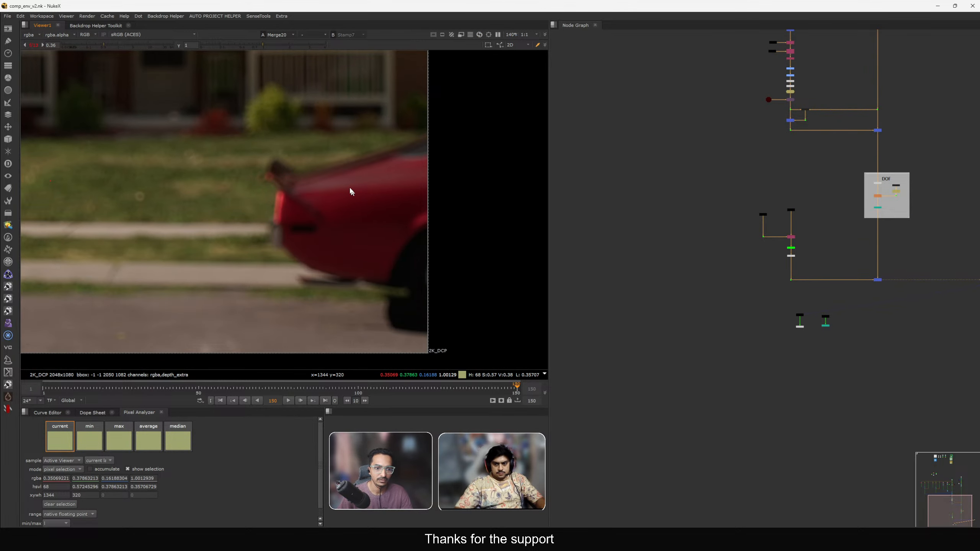
pyautogui.keyDown('ctrl'); pyautogui.click(129, 47); pyautogui.keyUp('ctrl')
pyautogui.scroll(-8, 676, 169)
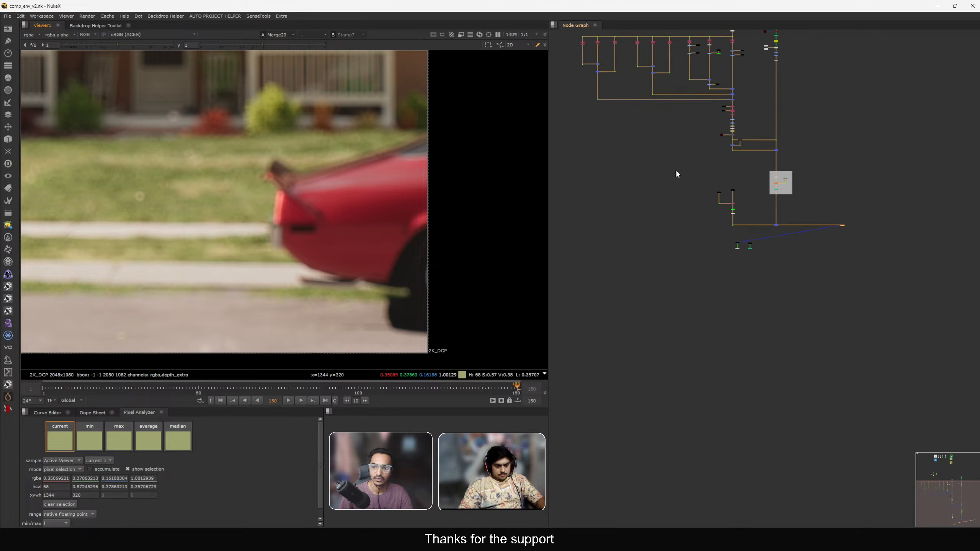
# Inspect Merge15, Merge16 and the grass branch nodes in the viewer.
pyautogui.moveTo(676, 169); pyautogui.dragTo(723, 240, button='middle')
pyautogui.scroll(5, 715, 209)
pyautogui.scroll(5, 715, 211)
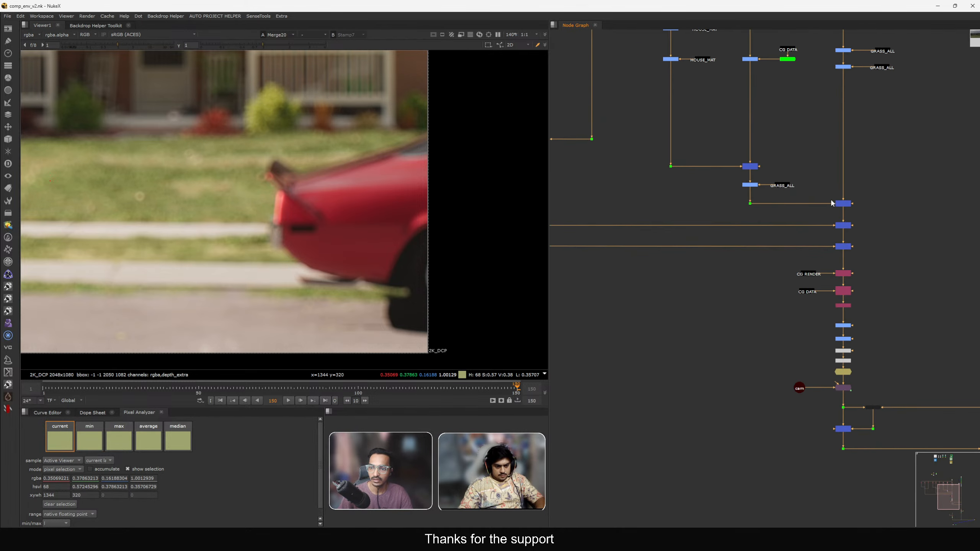
pyautogui.press('1')
pyautogui.press('f')
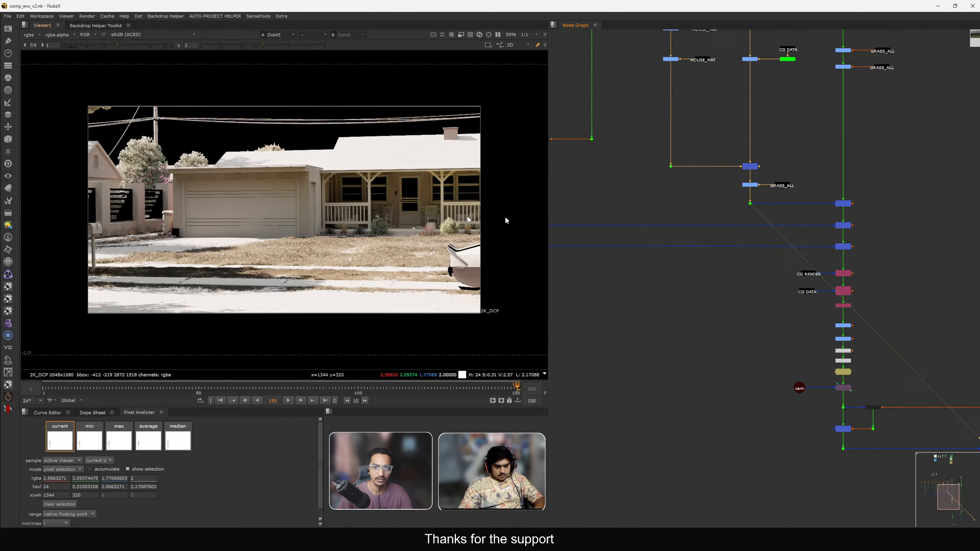
pyautogui.click(838, 203)
pyautogui.press('1')
pyautogui.scroll(2, 744, 193)
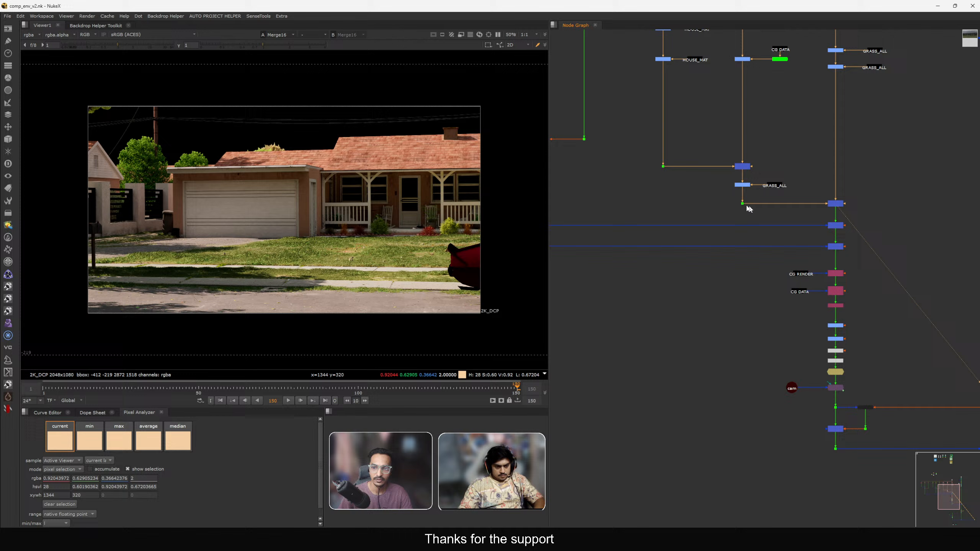
pyautogui.click(748, 159)
pyautogui.press('1')
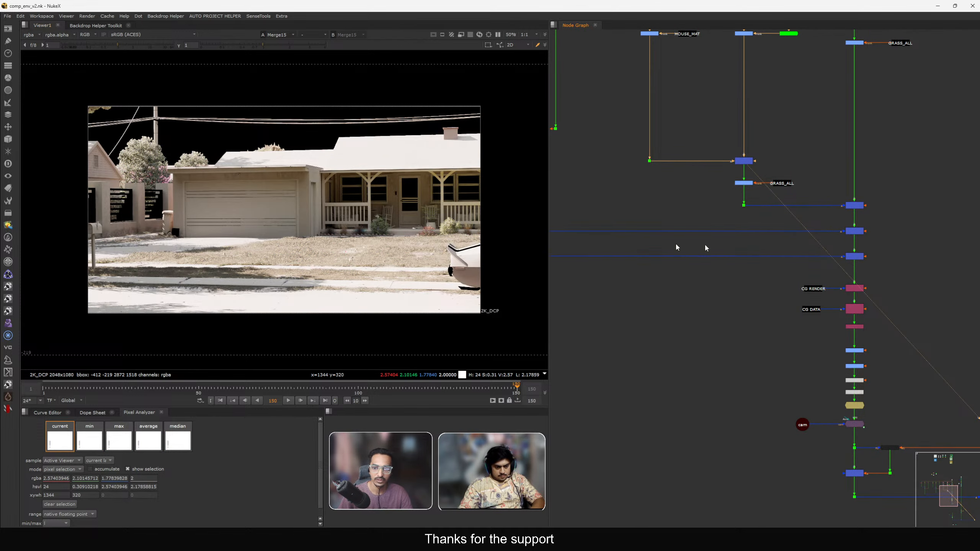
pyautogui.click(855, 206)
pyautogui.press('1')
pyautogui.scroll(3, 777, 252)
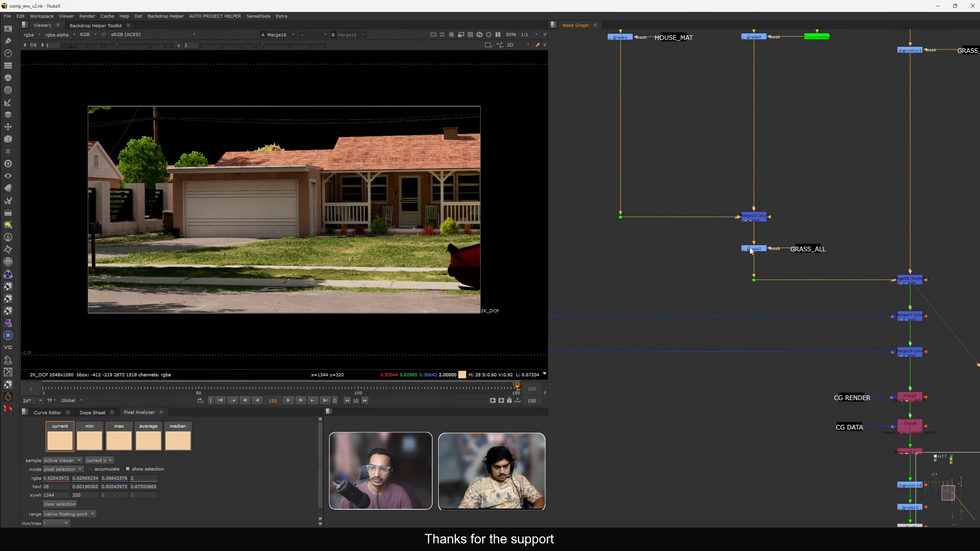
pyautogui.scroll(3, 735, 265)
# Add a Grade node below Grade3 on the grass branch and set its gain to about 0.43.
pyautogui.press('g')
pyautogui.moveTo(735, 265); pyautogui.dragTo(768, 266)
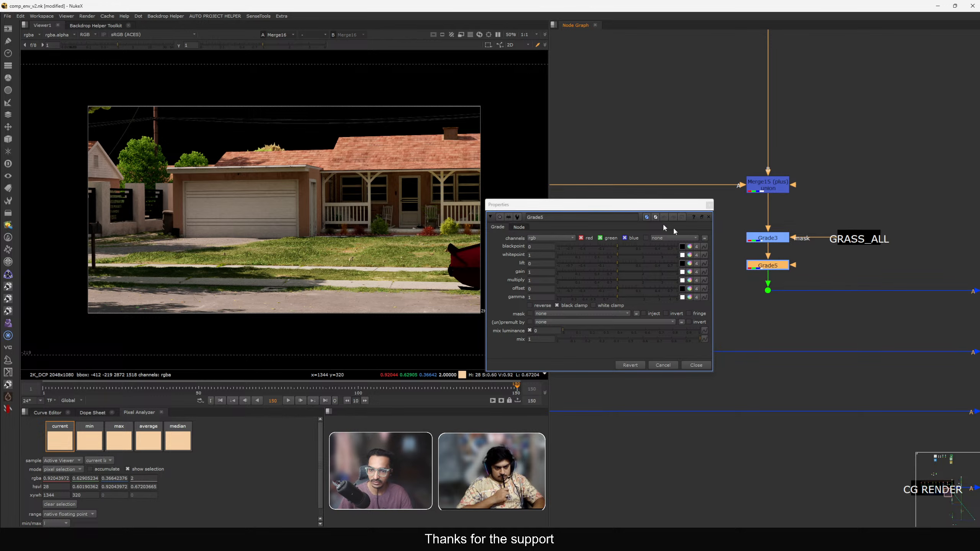
pyautogui.moveTo(574, 207); pyautogui.dragTo(701, 143)
pyautogui.moveTo(745, 207); pyautogui.dragTo(790, 208)
pyautogui.scroll(3, 485, 250)
pyautogui.click(721, 208)
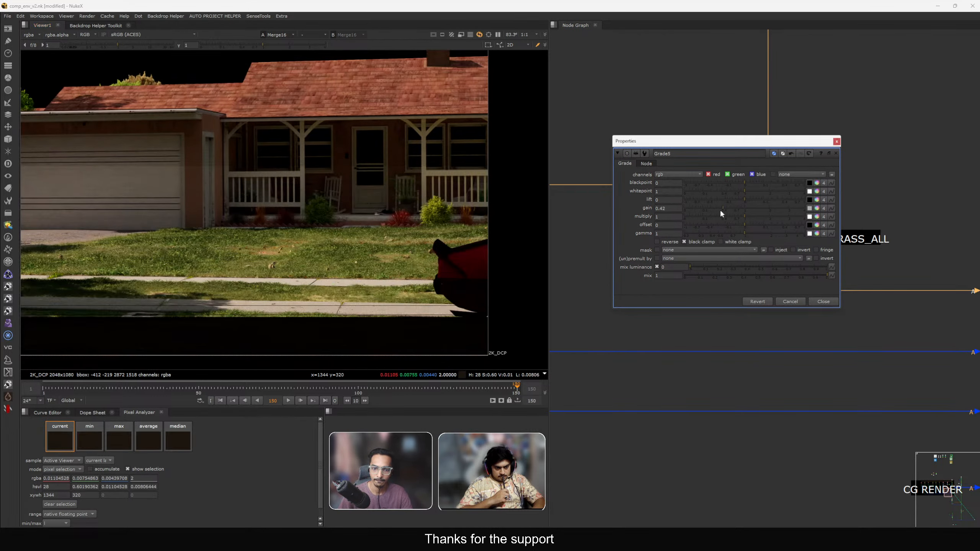
pyautogui.click(820, 302)
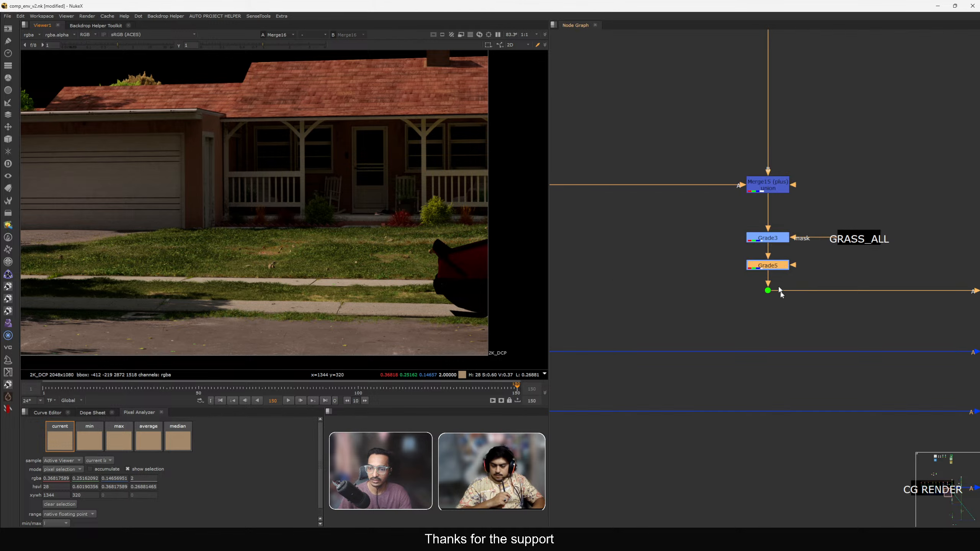
# Inspect the CG render pass branches and their dot outputs in the viewer.
pyautogui.scroll(-3, 719, 217)
pyautogui.scroll(-5, 719, 217)
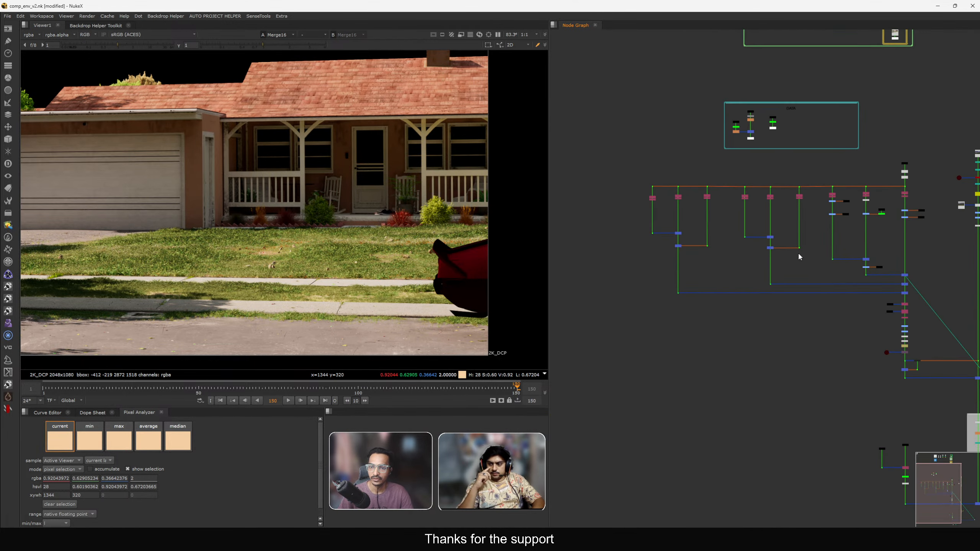
pyautogui.moveTo(626, 168); pyautogui.dragTo(814, 327)
pyautogui.scroll(5, 782, 285)
pyautogui.moveTo(727, 259); pyautogui.dragTo(786, 311)
pyautogui.press('1')
pyautogui.scroll(-2, 420, 243)
pyautogui.moveTo(412, 228); pyautogui.dragTo(500, 316)
pyautogui.moveTo(305, 177); pyautogui.dragTo(348, 210)
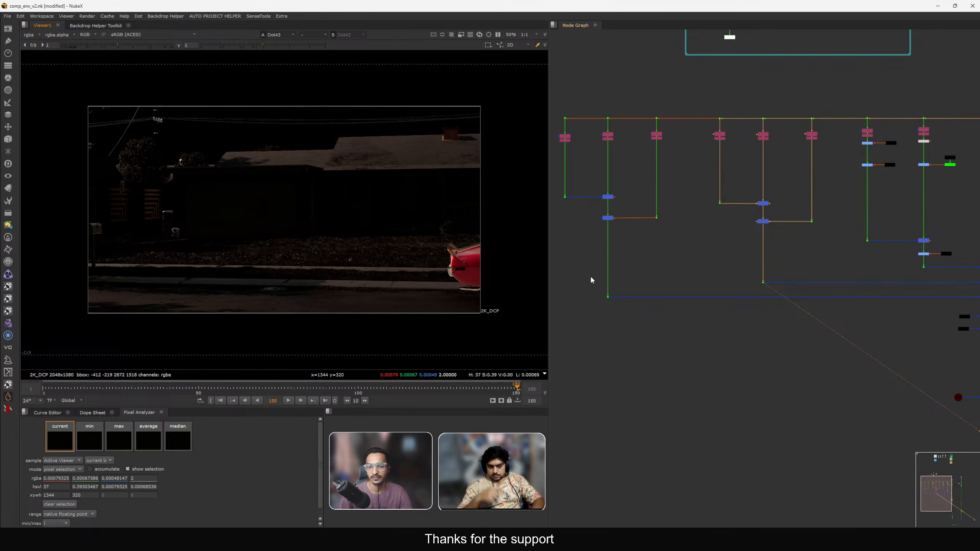
pyautogui.click(607, 297)
pyautogui.press('1')
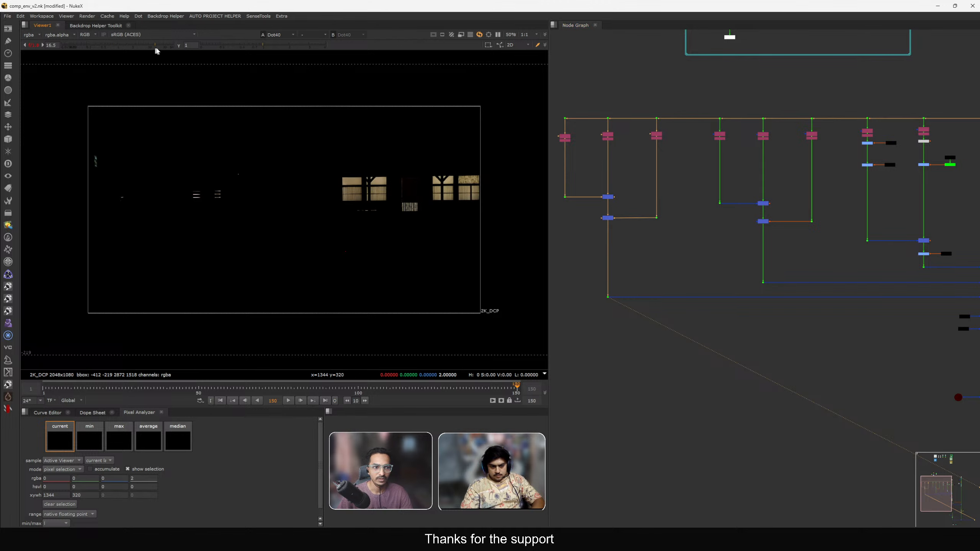
# Examine the Shuffle pass nodes and their merges in the node graph.
pyautogui.moveTo(733, 278); pyautogui.dragTo(779, 307)
pyautogui.press('1')
pyautogui.moveTo(814, 165); pyautogui.dragTo(801, 180, button='middle')
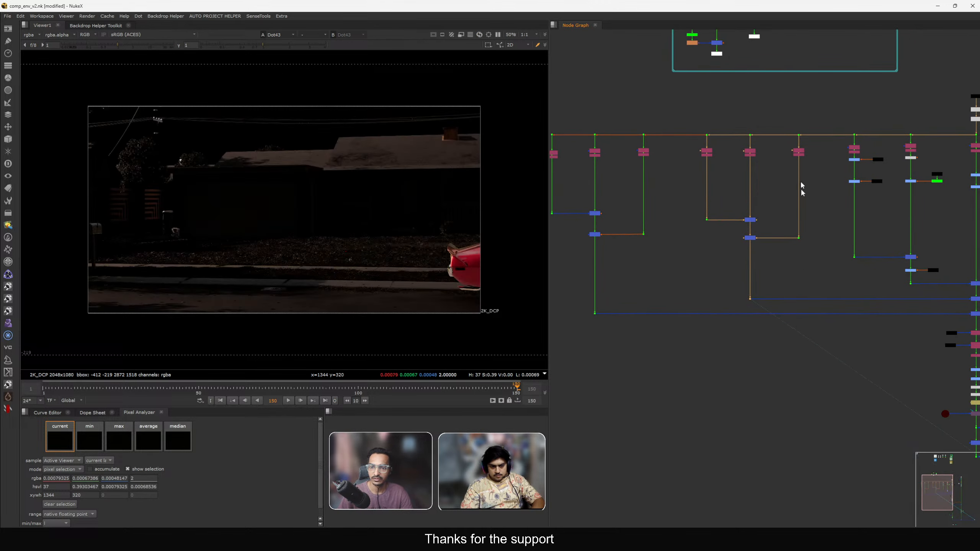
pyautogui.scroll(8, 783, 158)
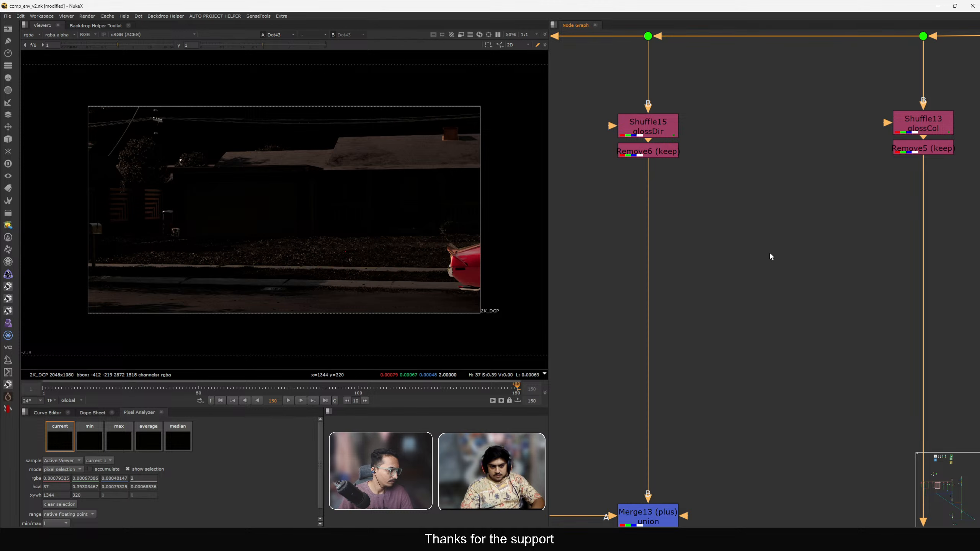
pyautogui.scroll(-11, 801, 258)
pyautogui.moveTo(803, 305); pyautogui.dragTo(773, 280, button='middle')
pyautogui.scroll(3, 753, 255)
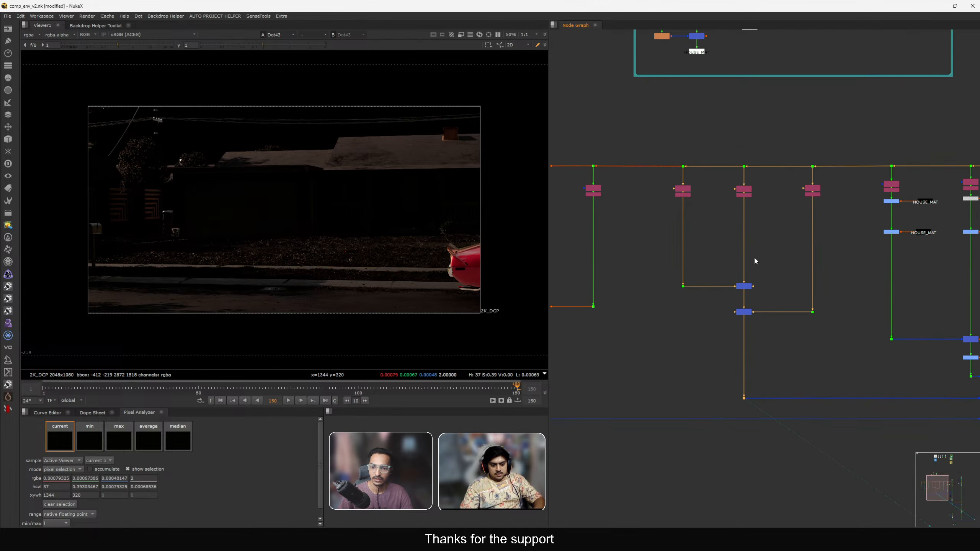
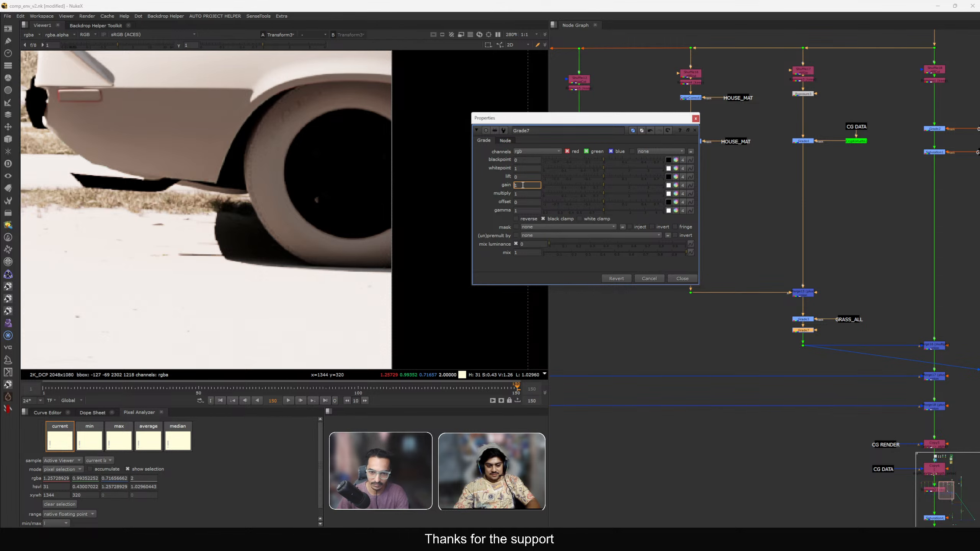
# Try gain values of 7, 4, 2 and 5 on Grade7, then close its properties.
pyautogui.write('7')
pyautogui.press('Return')
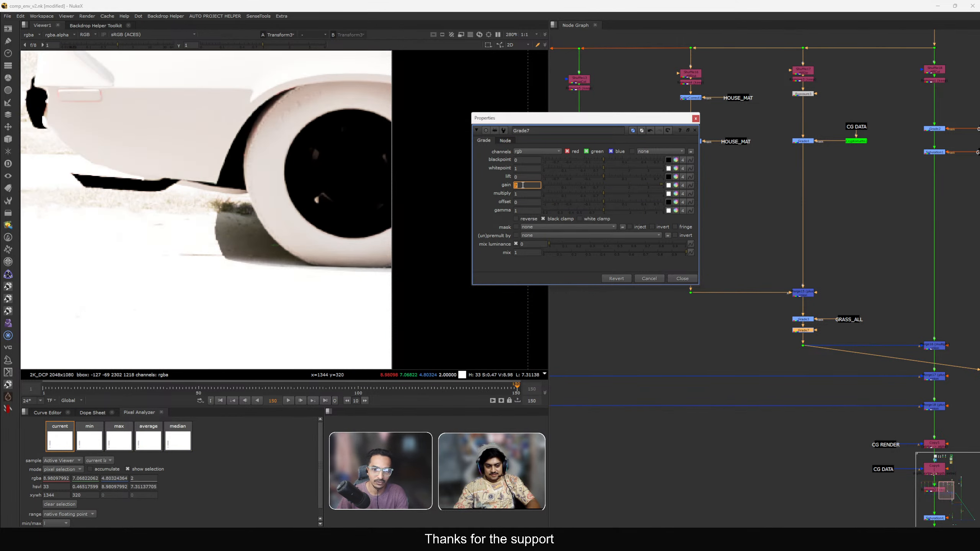
pyautogui.write('4')
pyautogui.press('Return')
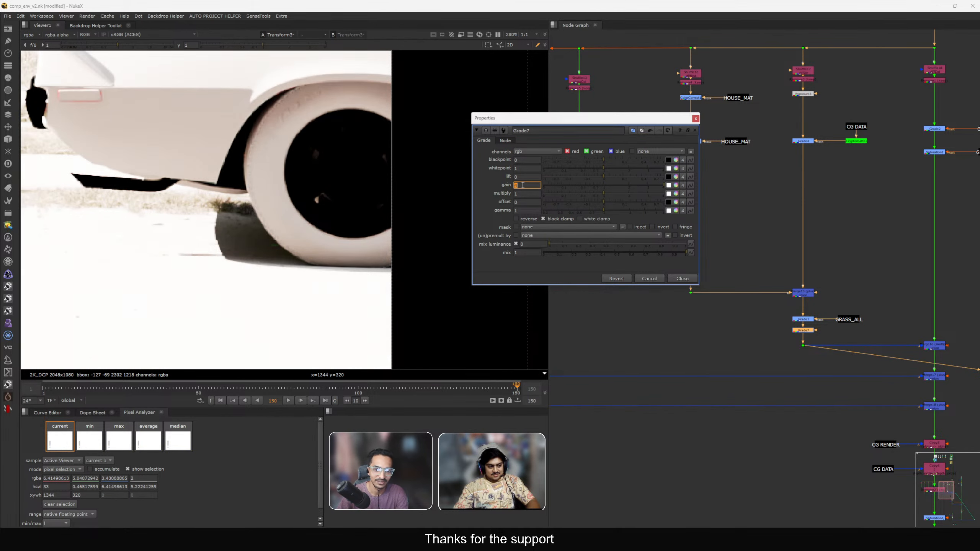
pyautogui.write('2')
pyautogui.press('Return')
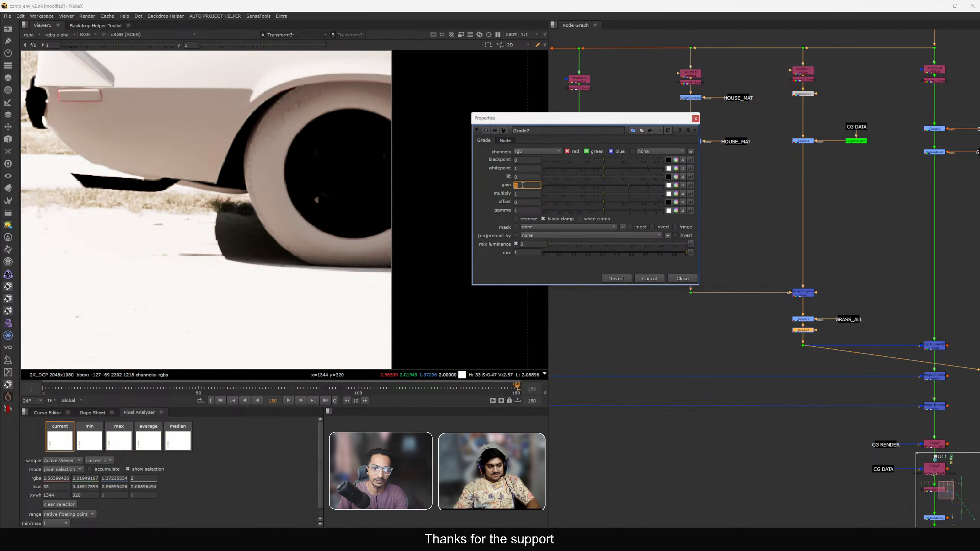
pyautogui.write('5')
pyautogui.press('Return')
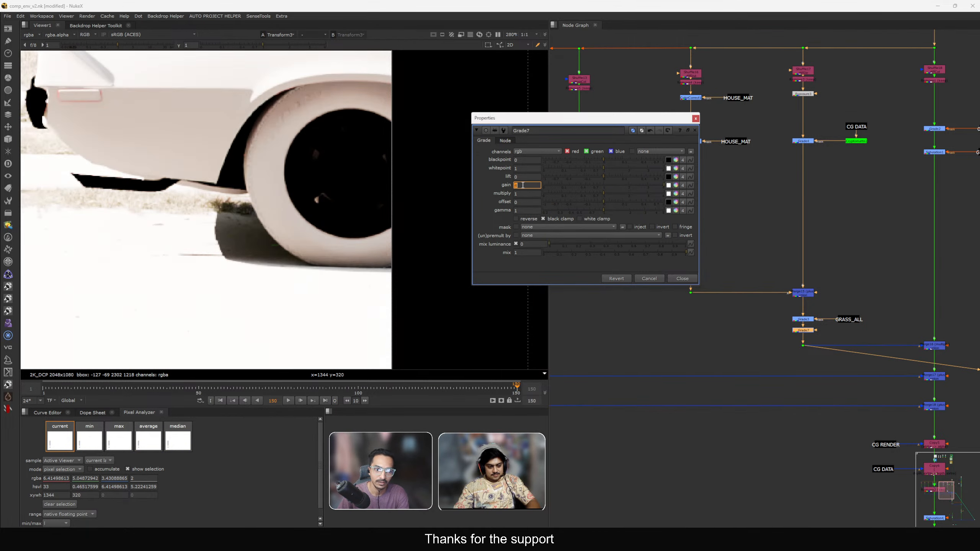
pyautogui.scroll(3, 226, 222)
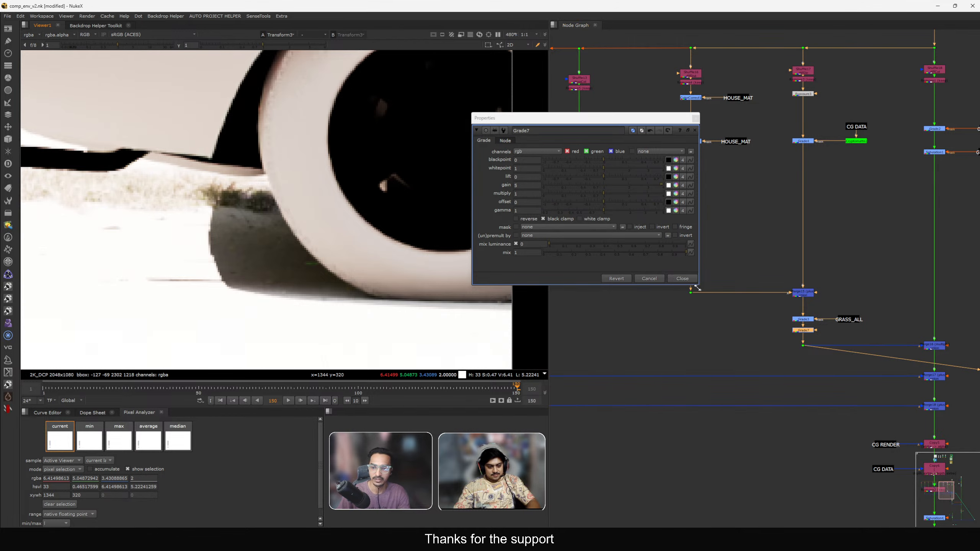
pyautogui.click(684, 279)
# View the DOF output and navigate the node graph back to the grass branch.
pyautogui.scroll(-8, 700, 309)
pyautogui.moveTo(781, 427); pyautogui.dragTo(744, 313, button='middle')
pyautogui.scroll(3, 744, 313)
pyautogui.click(753, 368)
pyautogui.press('1')
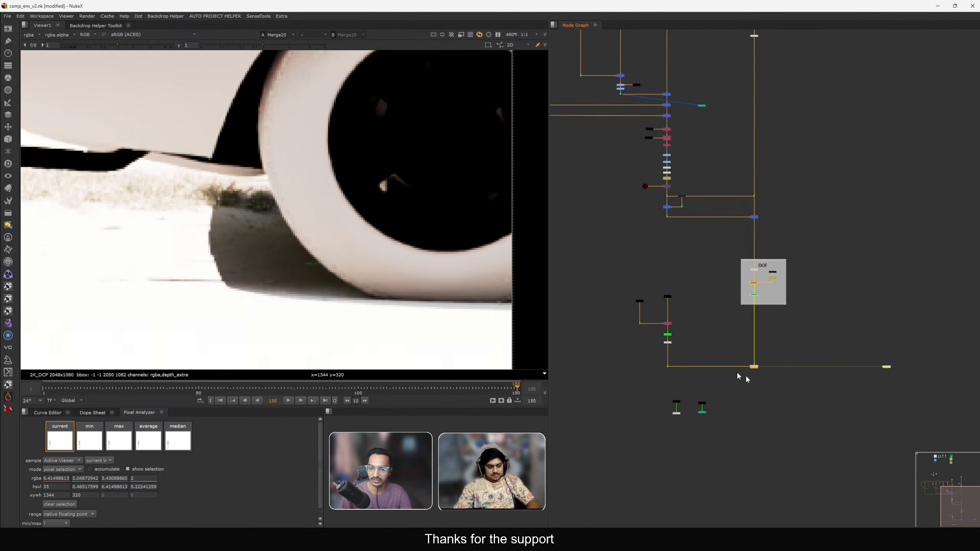
pyautogui.press('f')
pyautogui.scroll(4, 479, 305)
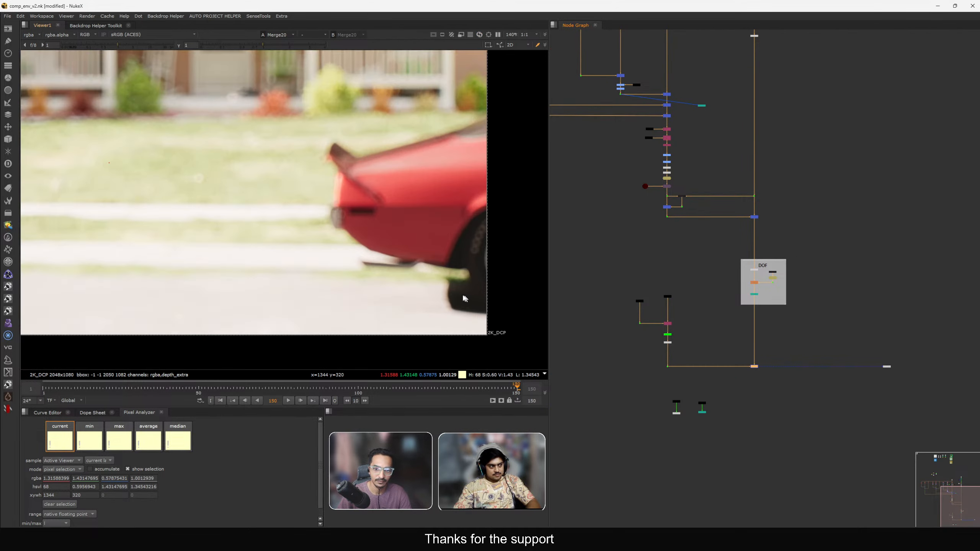
pyautogui.scroll(8, 691, 216)
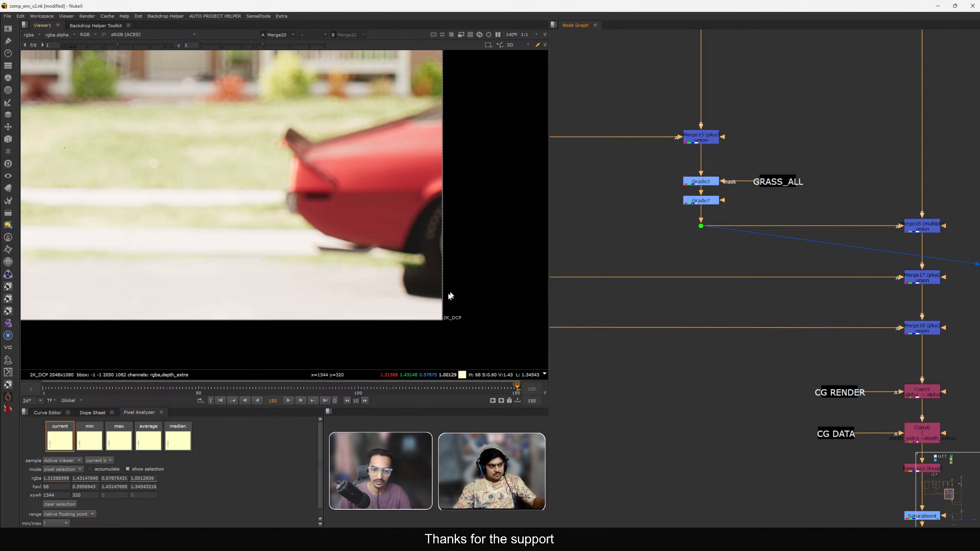
pyautogui.scroll(3, 372, 243)
# Reopen Grade7, adjust its gain and set its gamma to 1.4, then close its properties.
pyautogui.click(701, 200)
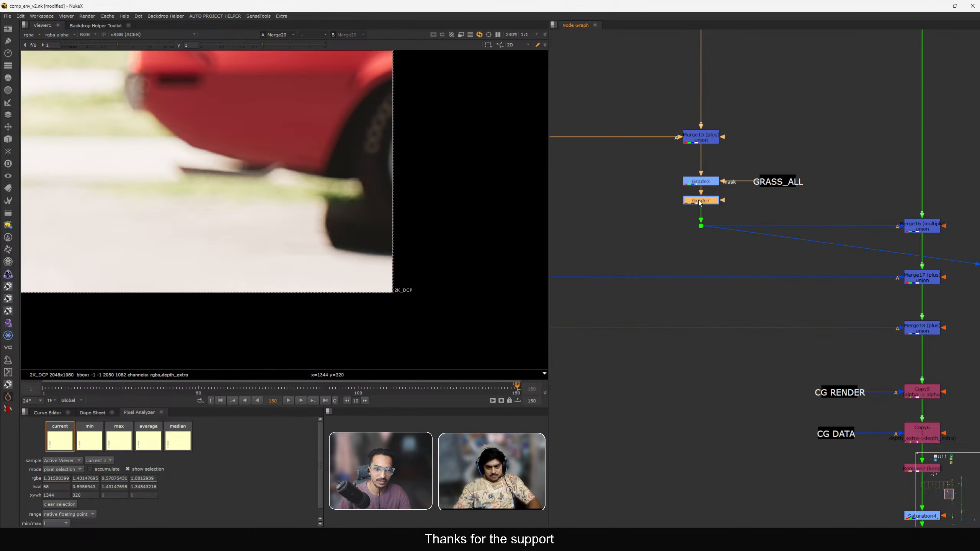
pyautogui.doubleClick(701, 201)
pyautogui.moveTo(405, 108); pyautogui.dragTo(343, 175)
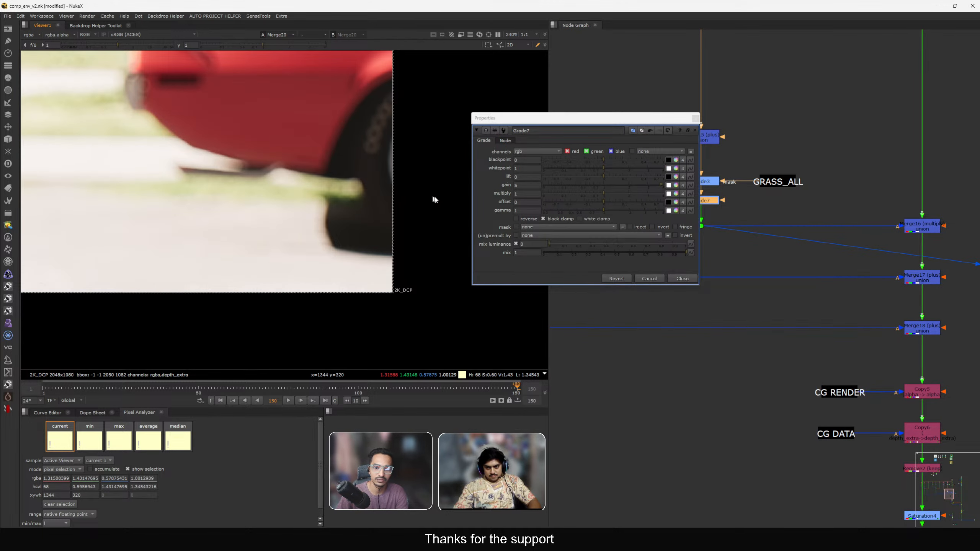
pyautogui.click(527, 187)
pyautogui.write('7')
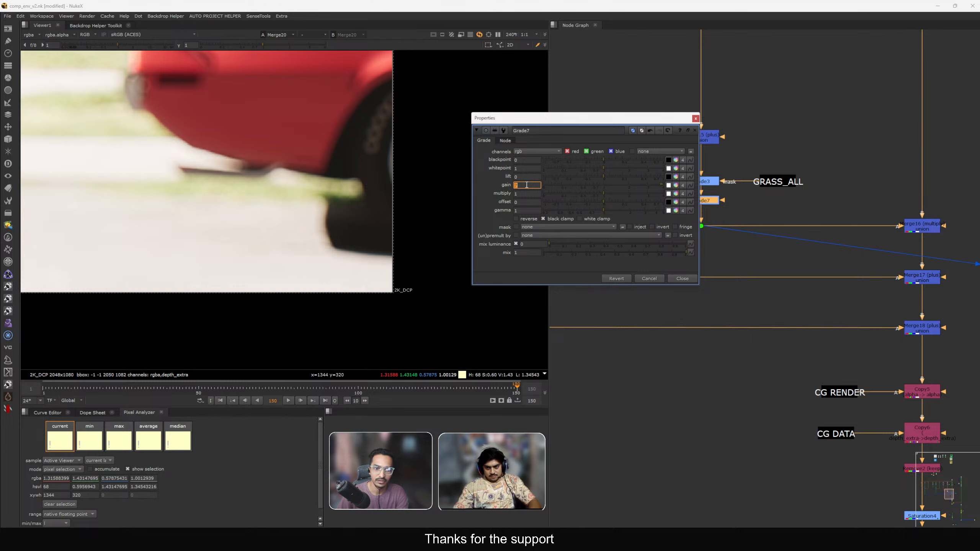
pyautogui.click(522, 210)
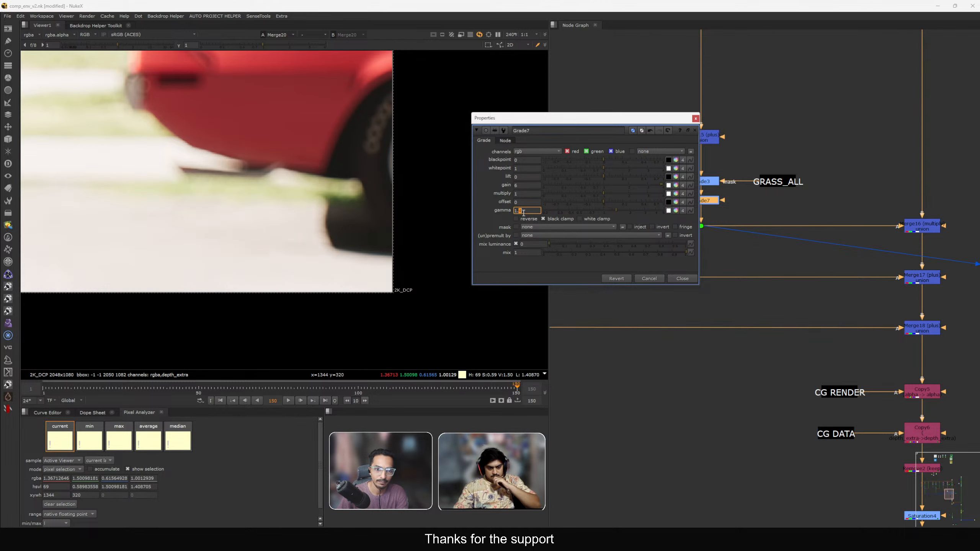
pyautogui.scroll(-4, 324, 223)
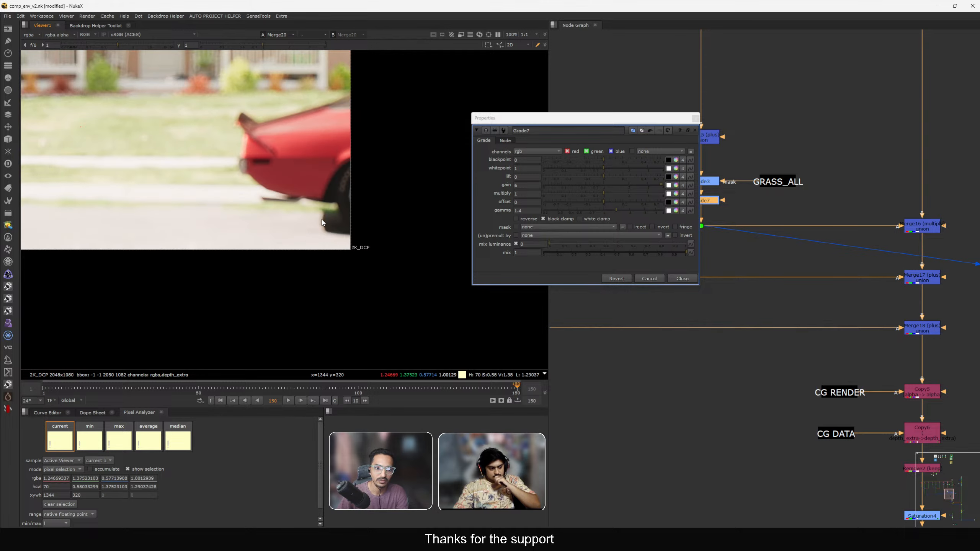
pyautogui.scroll(4, 329, 208)
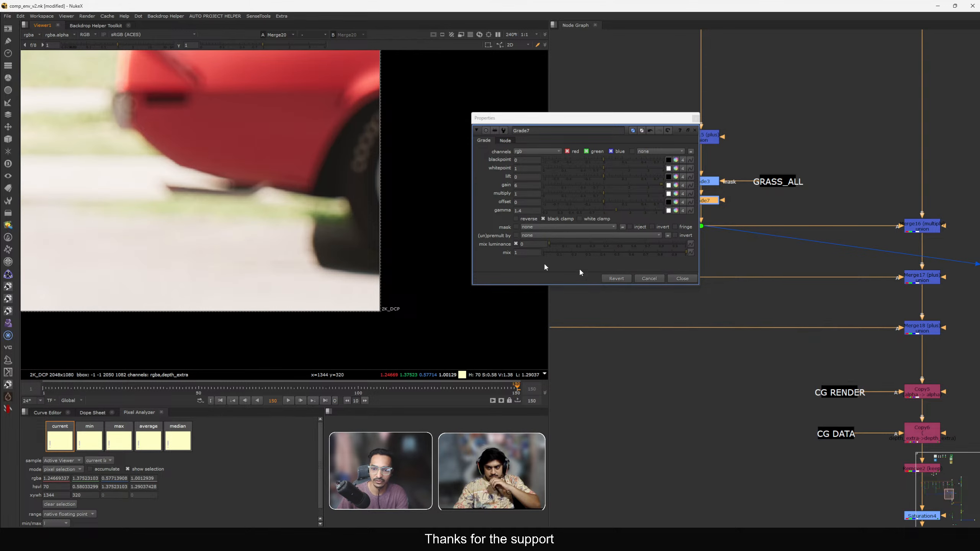
pyautogui.click(682, 279)
# View Grade7's output and navigate the node graph to the CG DATA backdrop.
pyautogui.press('1')
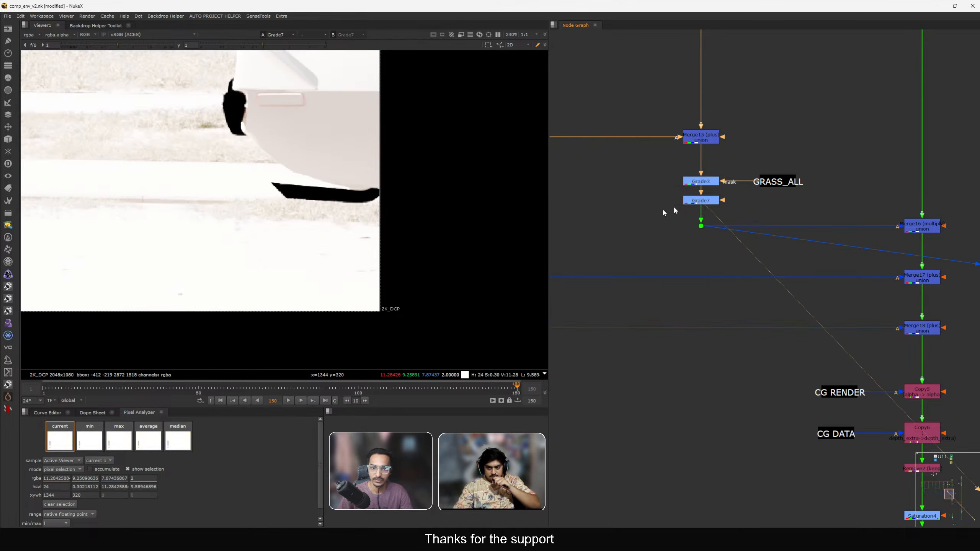
pyautogui.scroll(-3, 797, 249)
pyautogui.moveTo(937, 283); pyautogui.dragTo(841, 287, button='middle')
pyautogui.moveTo(873, 276); pyautogui.dragTo(882, 280)
pyautogui.press('1')
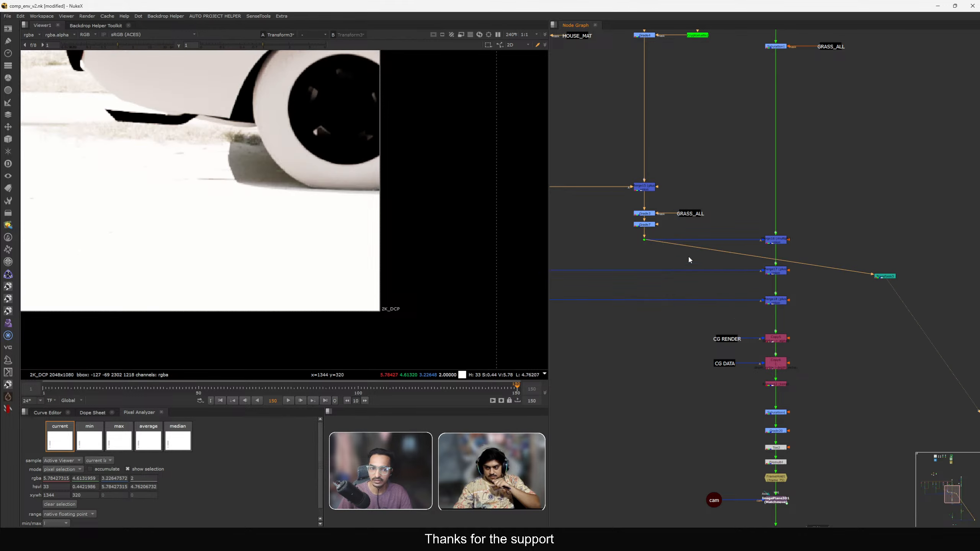
pyautogui.moveTo(688, 256); pyautogui.dragTo(707, 257, button='middle')
pyautogui.press('f')
pyautogui.scroll(5, 438, 276)
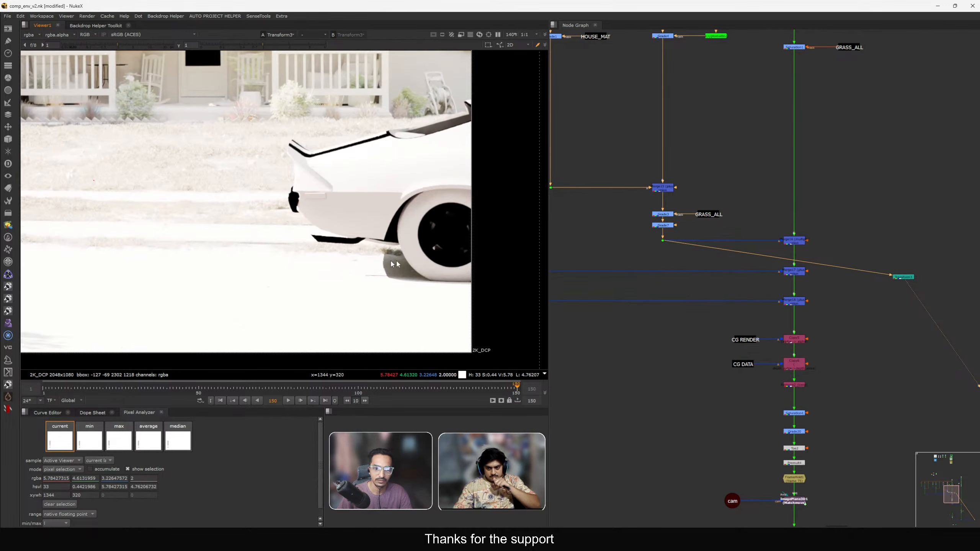
pyautogui.scroll(2, 656, 266)
pyautogui.scroll(-3, 654, 267)
pyautogui.scroll(3, 417, 258)
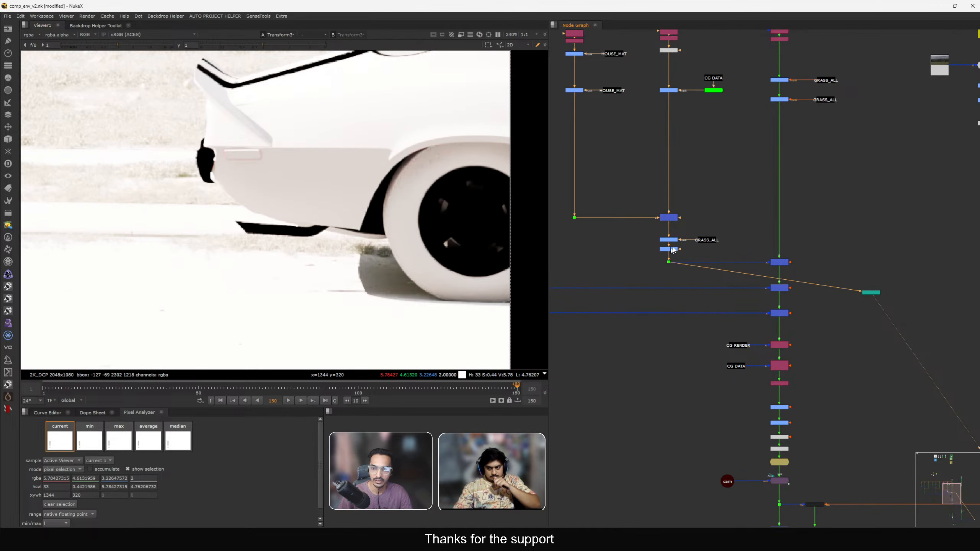
pyautogui.scroll(-3, 731, 215)
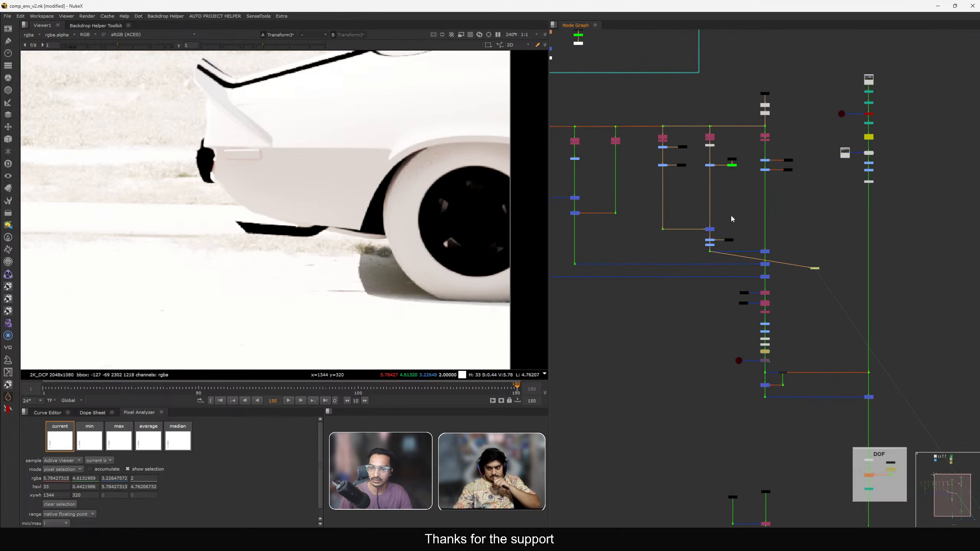
pyautogui.scroll(6, 674, 167)
pyautogui.moveTo(669, 141); pyautogui.dragTo(731, 188)
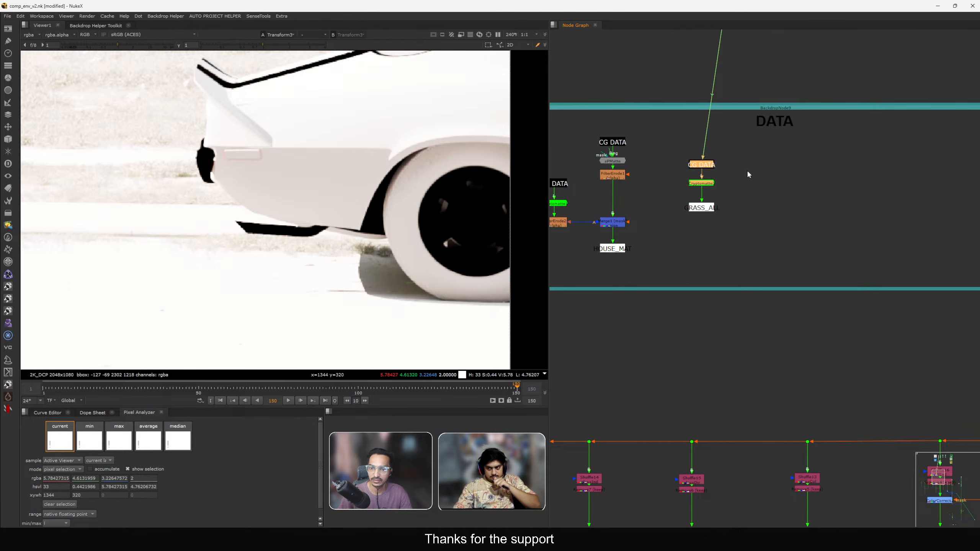
# Copy the CG DATA dot and paste a duplicate beside it.
pyautogui.moveTo(754, 155)
pyautogui.mouseDown()
pyautogui.moveTo(676, 163)
pyautogui.moveTo(671, 174)
pyautogui.mouseUp()
pyautogui.hotkey('ctrl', 'c')
pyautogui.click(761, 180)
pyautogui.hotkey('ctrl', 'v')
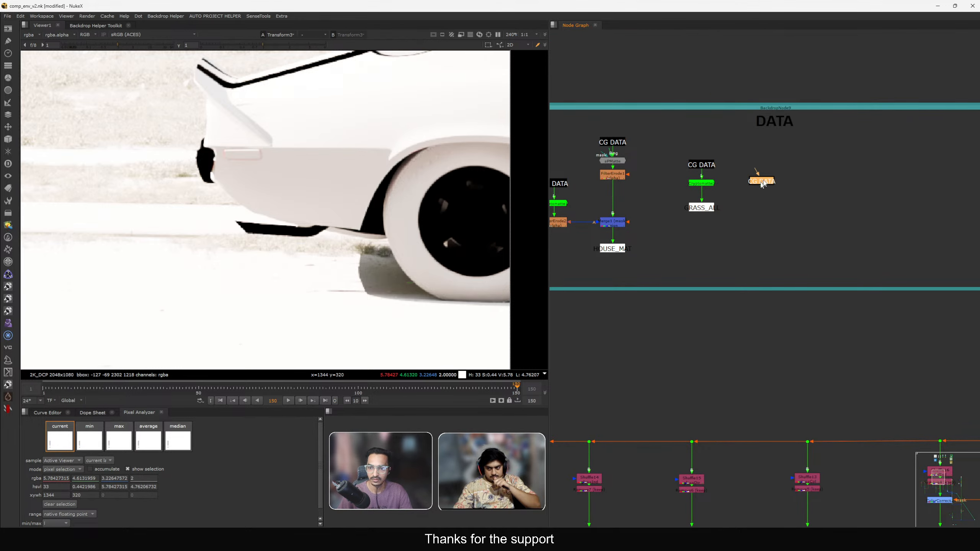
pyautogui.moveTo(761, 181); pyautogui.dragTo(779, 169)
# Add an apMatte node and a Transform node below the pasted CG DATA dot.
pyautogui.press('Tab')
pyautogui.write('apm')
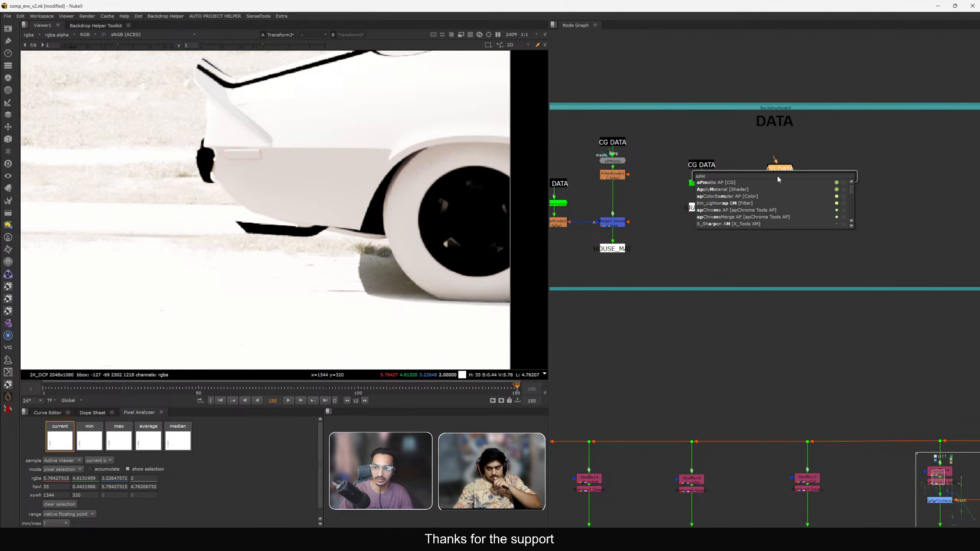
pyautogui.press('Down')
pyautogui.press('Return')
pyautogui.moveTo(778, 178); pyautogui.dragTo(778, 195)
pyautogui.press('1')
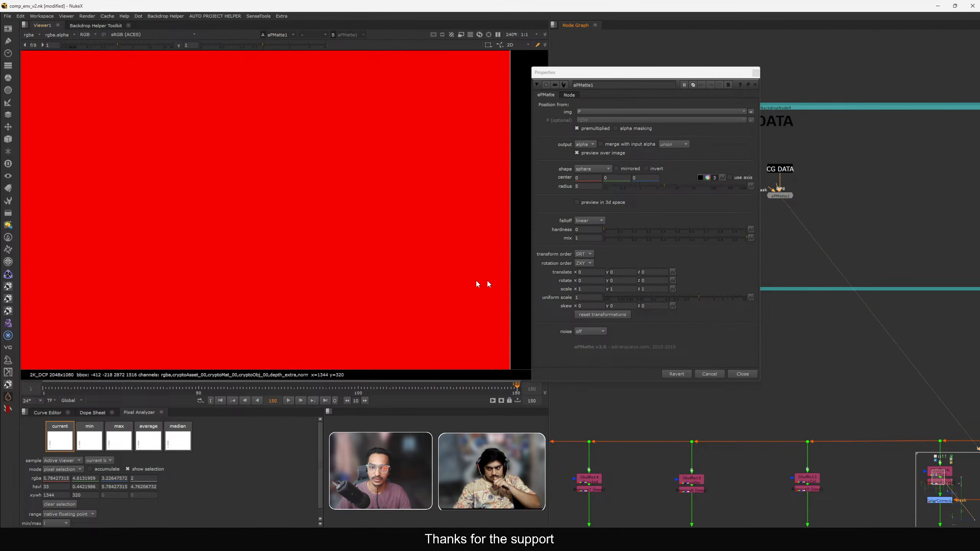
pyautogui.press('f')
pyautogui.click(782, 198)
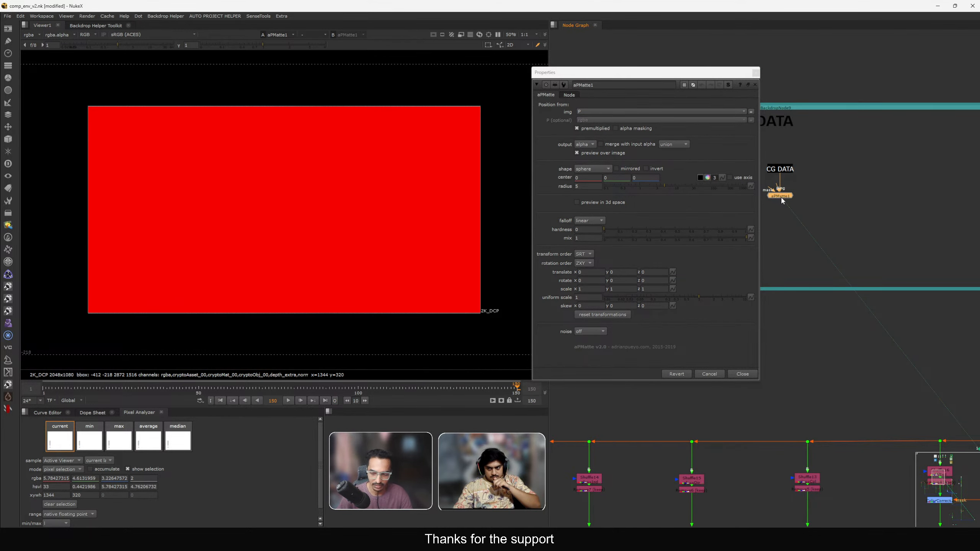
pyautogui.press('t')
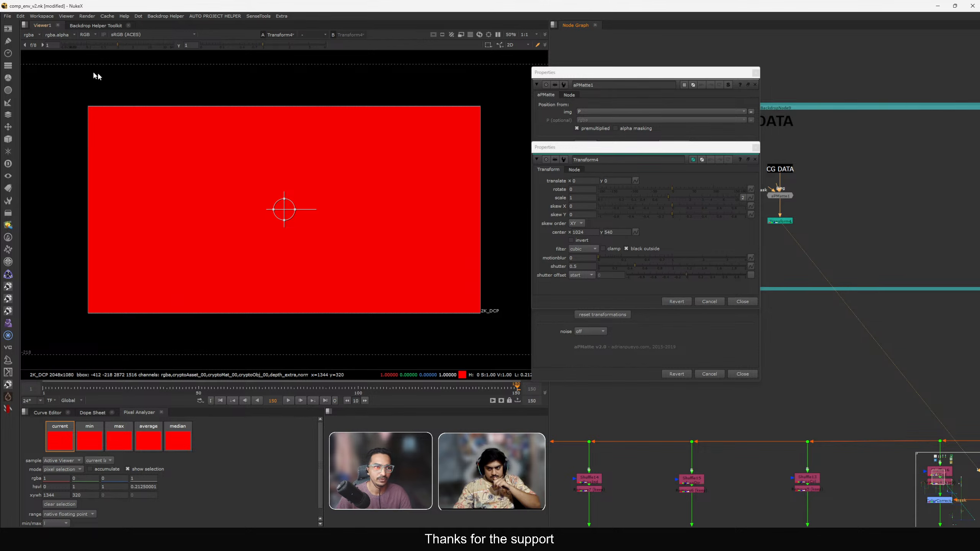
# Set apMatte1's img input to the position layer.
pyautogui.click(665, 72)
pyautogui.click(596, 111)
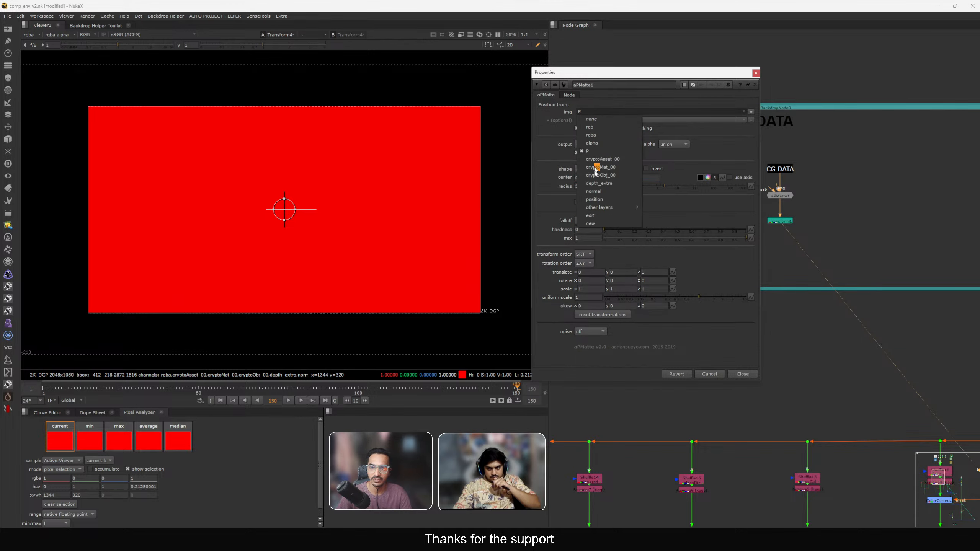
pyautogui.click(600, 203)
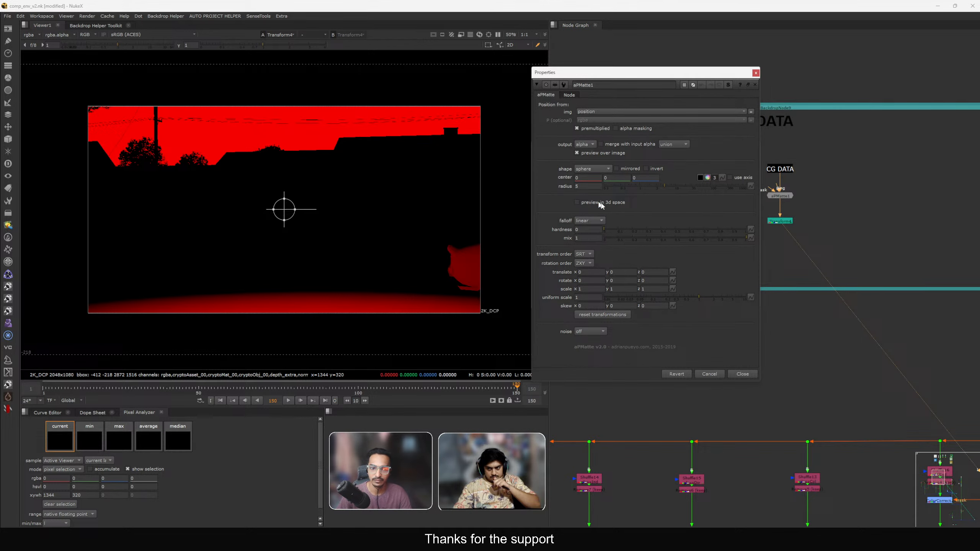
# Set Transform4's scale to 0.7 and close both properties panels.
pyautogui.doubleClick(780, 222)
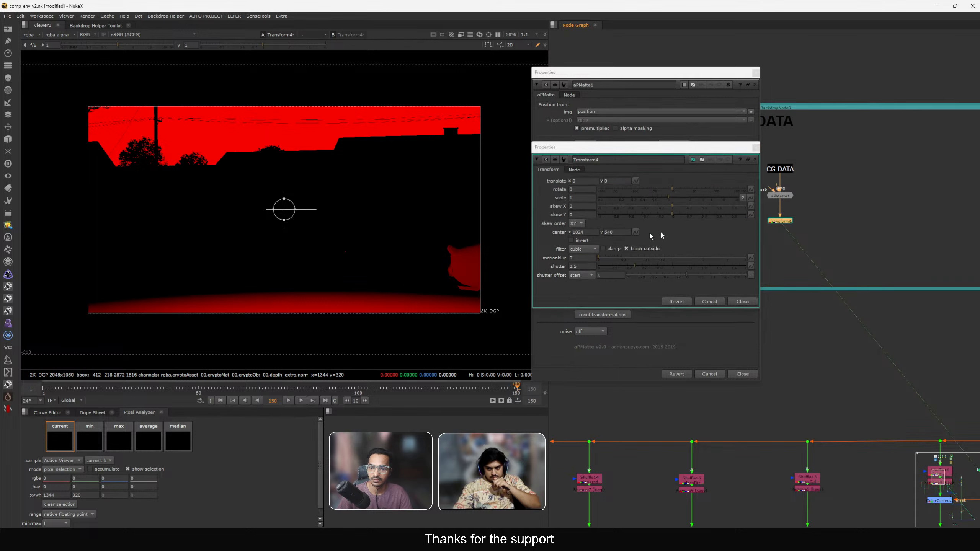
pyautogui.click(574, 198)
pyautogui.press('Down')
pyautogui.press('Down')
pyautogui.press('Down')
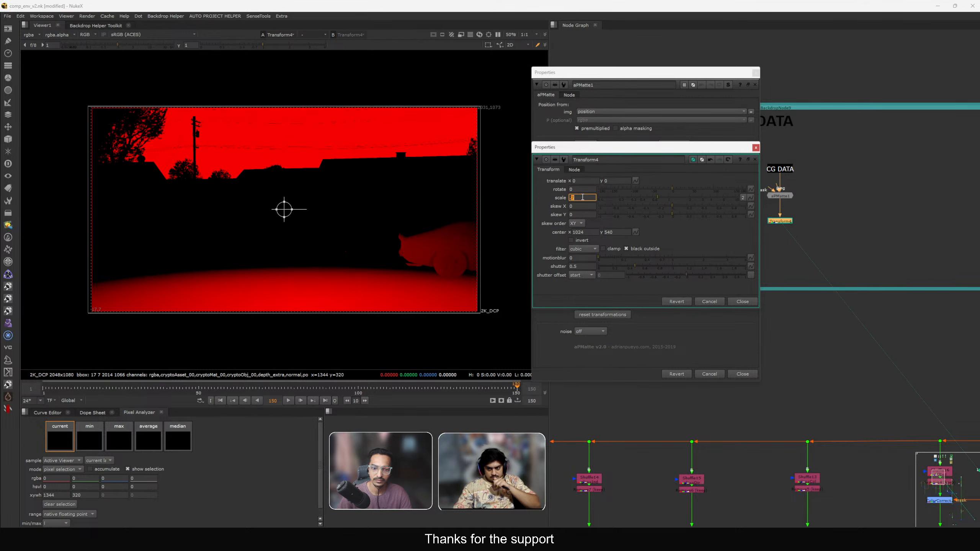
pyautogui.scroll(2, 425, 283)
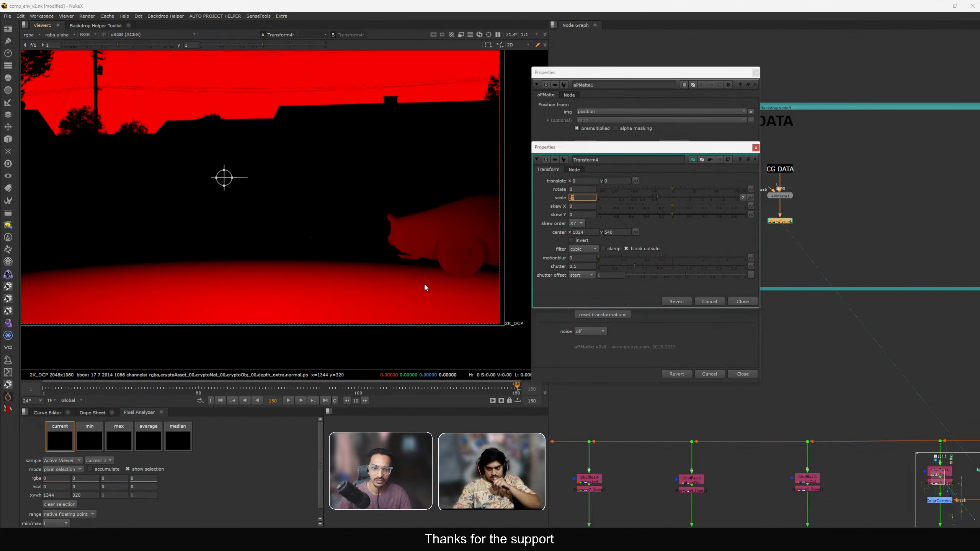
pyautogui.click(743, 302)
pyautogui.click(737, 374)
# Reopen apMatte1, pick its sphere center on the ground near the car, and set the radius to 2.
pyautogui.scroll(3, 784, 235)
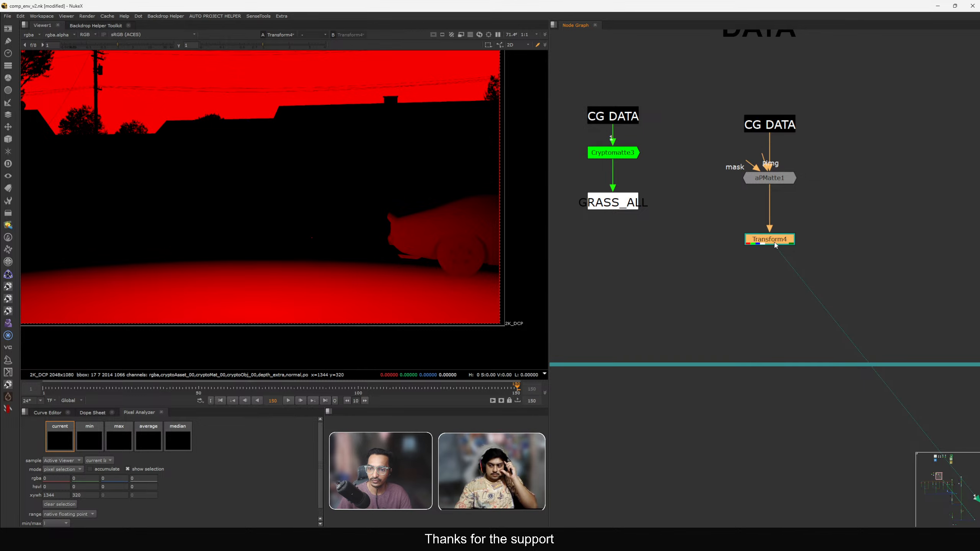
pyautogui.doubleClick(770, 177)
pyautogui.moveTo(610, 66); pyautogui.dragTo(663, 67)
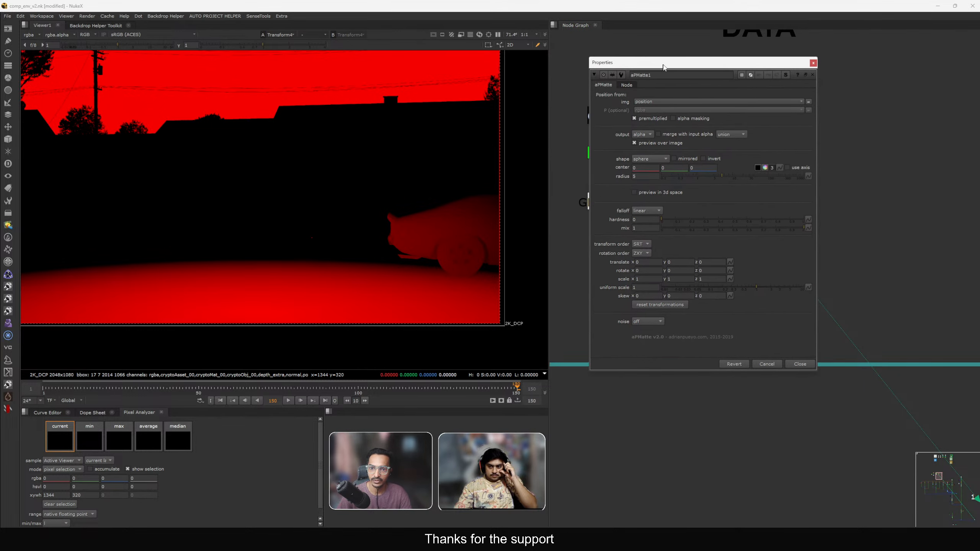
pyautogui.scroll(3, 454, 252)
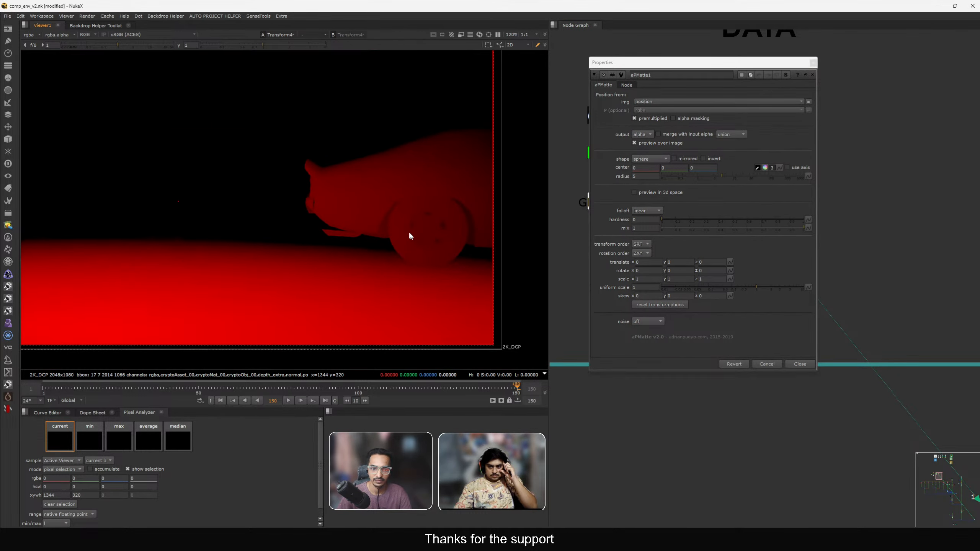
pyautogui.keyDown('ctrl'); pyautogui.click(401, 253); pyautogui.keyUp('ctrl')
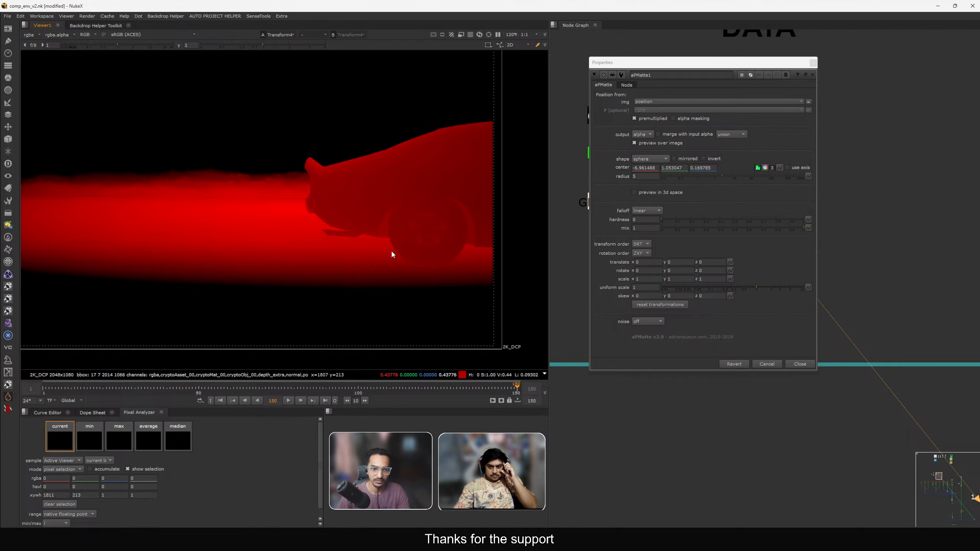
pyautogui.write('2')
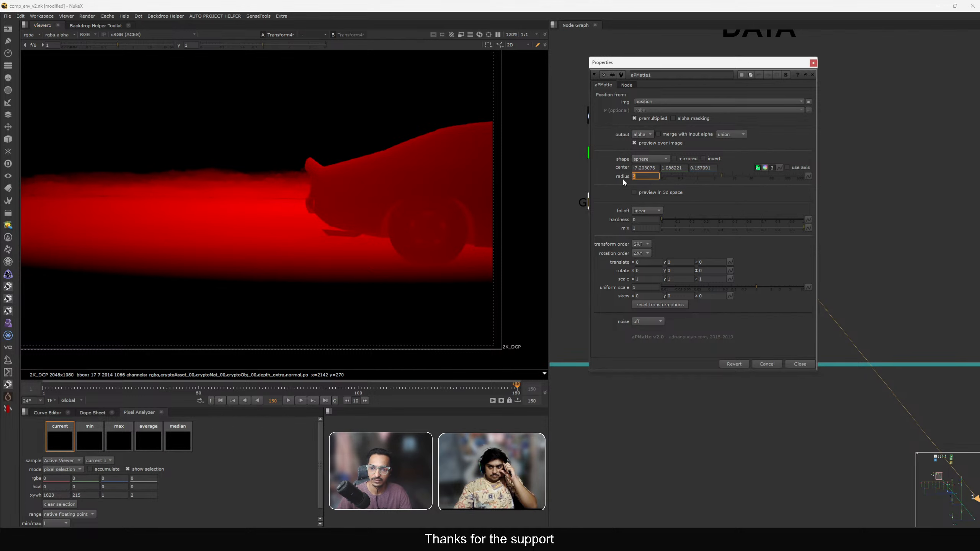
# Re-pick apMatte1's sphere center on the ground in the viewer near the car.
pyautogui.press('Return')
pyautogui.keyDown('ctrl'); pyautogui.moveTo(419, 248); pyautogui.dragTo(341, 224); pyautogui.keyUp('ctrl')
pyautogui.keyDown('ctrl'); pyautogui.moveTo(282, 214); pyautogui.dragTo(322, 241); pyautogui.keyUp('ctrl')
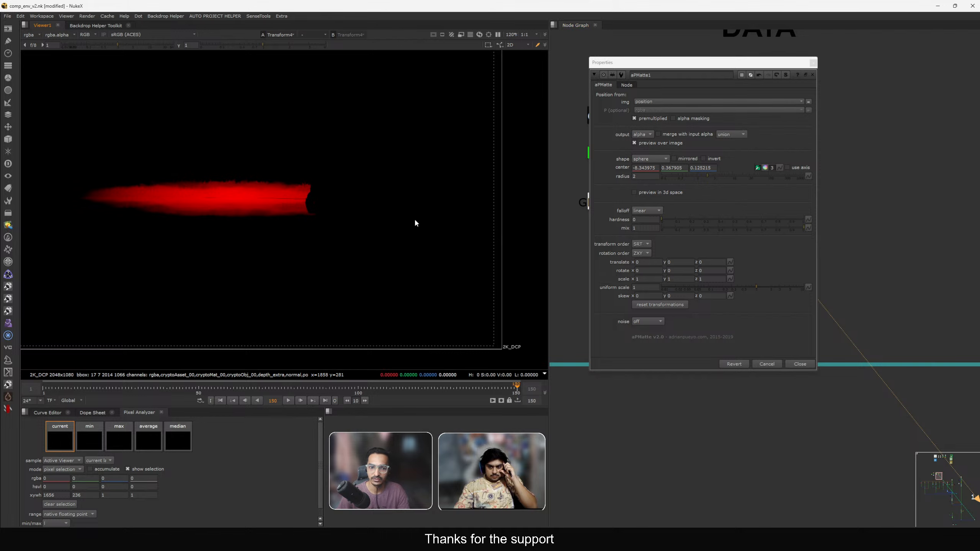
pyautogui.keyDown('ctrl'); pyautogui.moveTo(440, 232); pyautogui.dragTo(402, 238); pyautogui.keyUp('ctrl')
pyautogui.moveTo(789, 63); pyautogui.dragTo(649, 103)
pyautogui.click(766, 178)
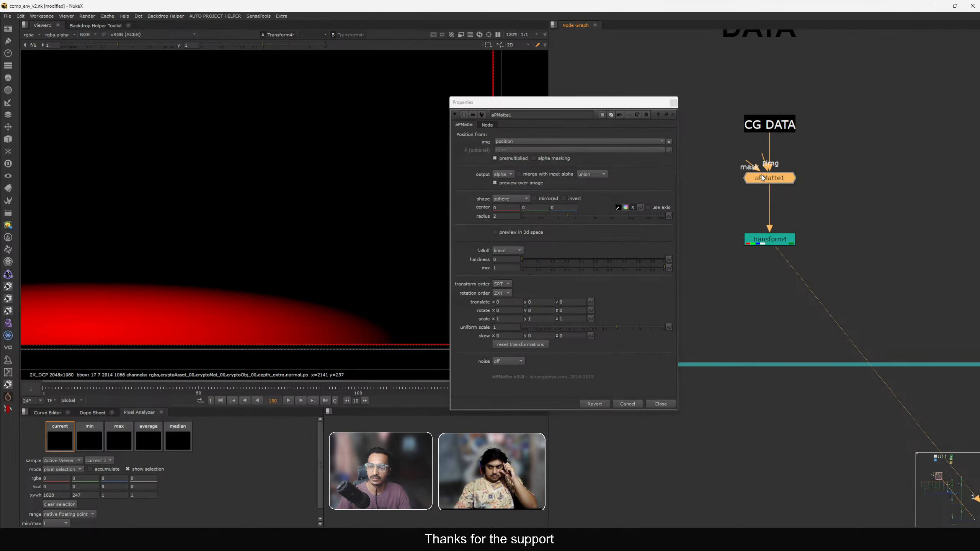
pyautogui.press('1')
pyautogui.moveTo(578, 110); pyautogui.dragTo(659, 118)
# Pick apMatte1's sphere center on the ground just behind the car's rear wheel.
pyautogui.keyDown('ctrl'); pyautogui.click(442, 256); pyautogui.keyUp('ctrl')
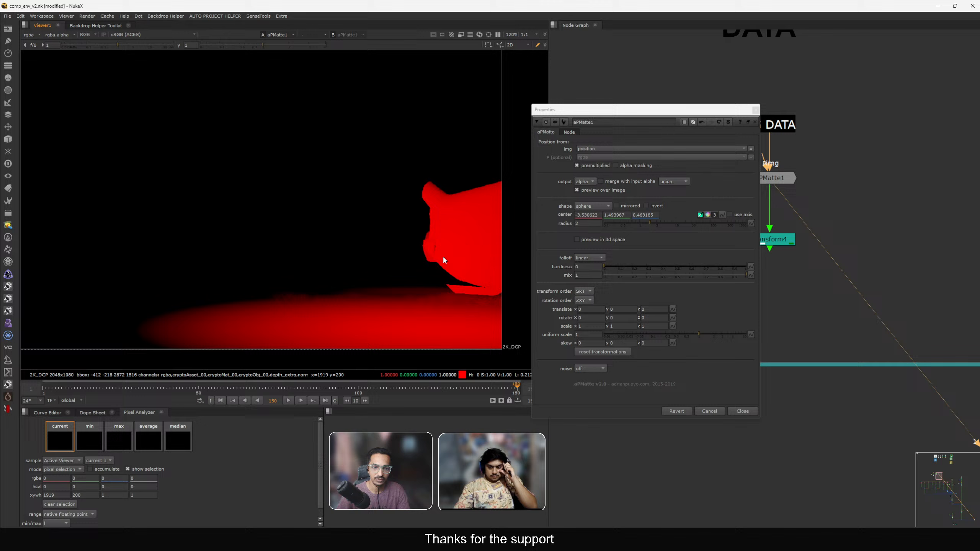
pyautogui.keyDown('ctrl'); pyautogui.click(484, 293); pyautogui.keyUp('ctrl')
pyautogui.moveTo(484, 292); pyautogui.dragTo(377, 258, button='middle')
pyautogui.scroll(3, 401, 263)
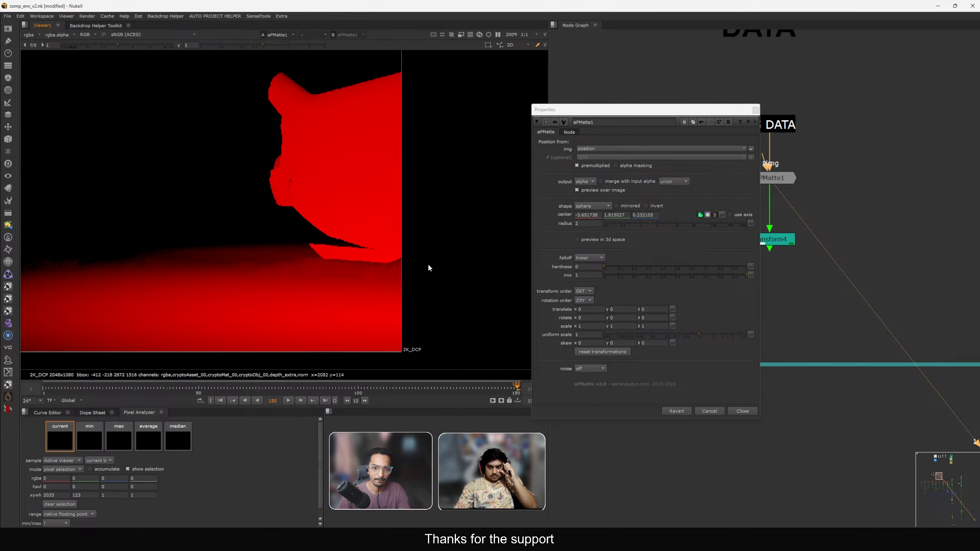
pyautogui.keyDown('ctrl'); pyautogui.click(389, 261); pyautogui.keyUp('ctrl')
# Set apMatte1's sphere radius to 1 while viewing through Transform4.
pyautogui.press('1')
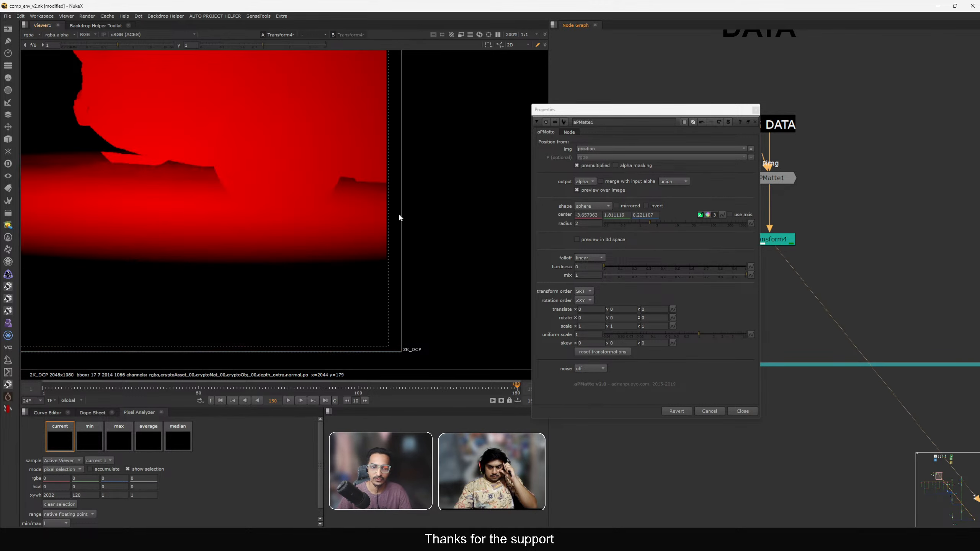
pyautogui.scroll(-3, 393, 220)
pyautogui.click(584, 225)
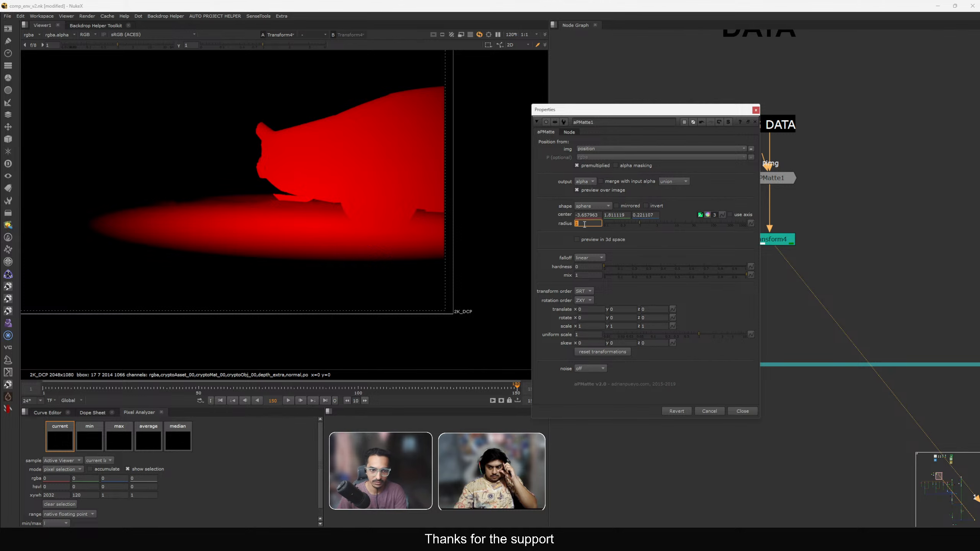
pyautogui.press('Return')
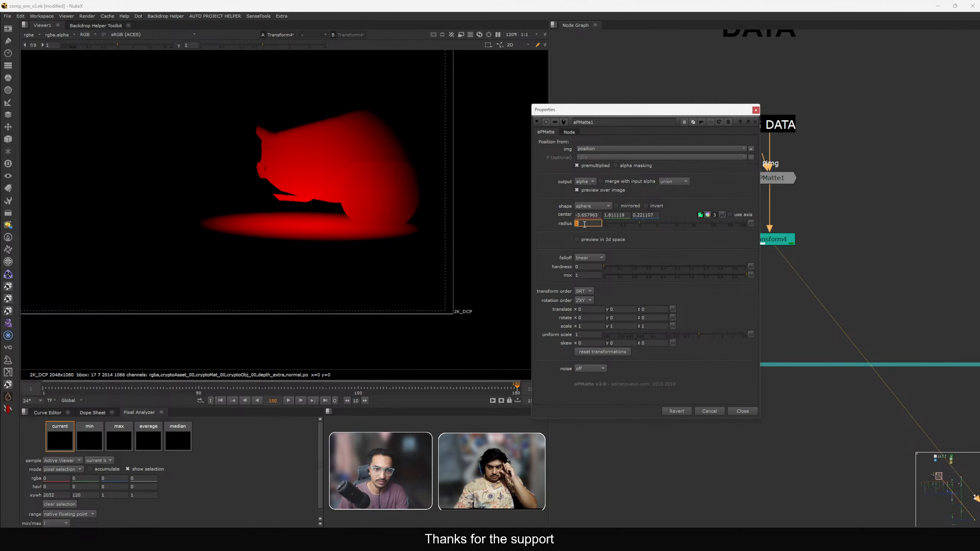
# Offset the sphere's translate in y and z and set the falloff hardness to 0.54.
pyautogui.click(620, 309)
pyautogui.write('-0.2')
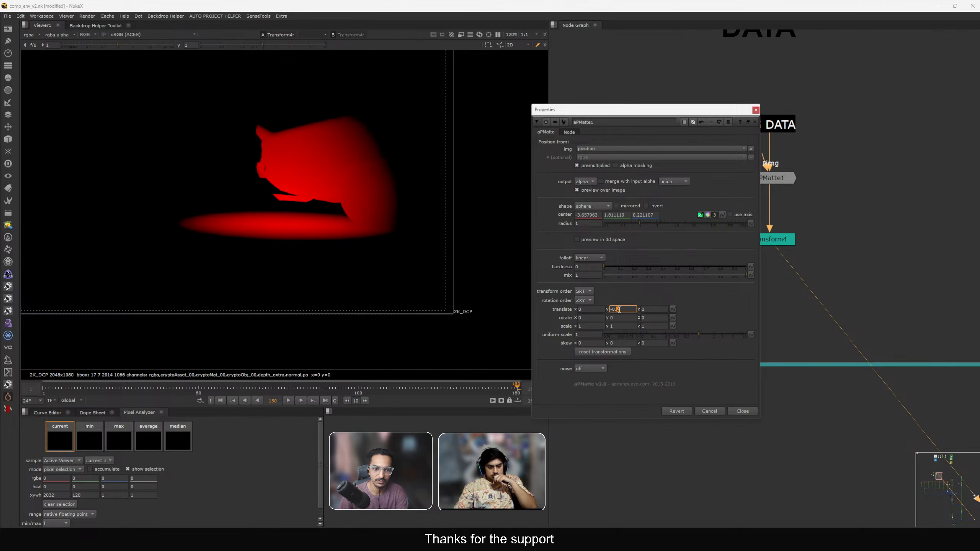
pyautogui.press('Down')
pyautogui.write('-0.5')
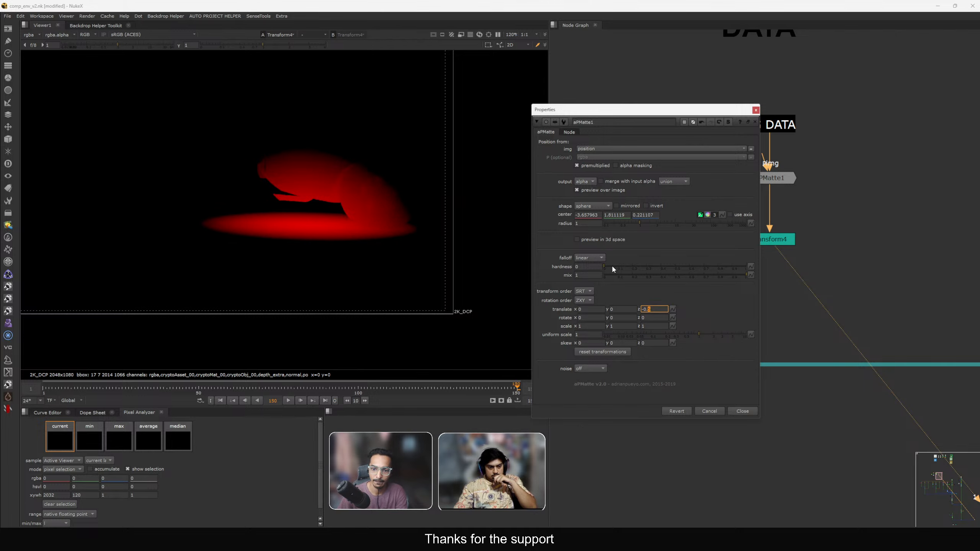
pyautogui.moveTo(613, 268); pyautogui.dragTo(677, 268)
# Nudge the sphere's translate z to -0.7.
pyautogui.click(656, 310)
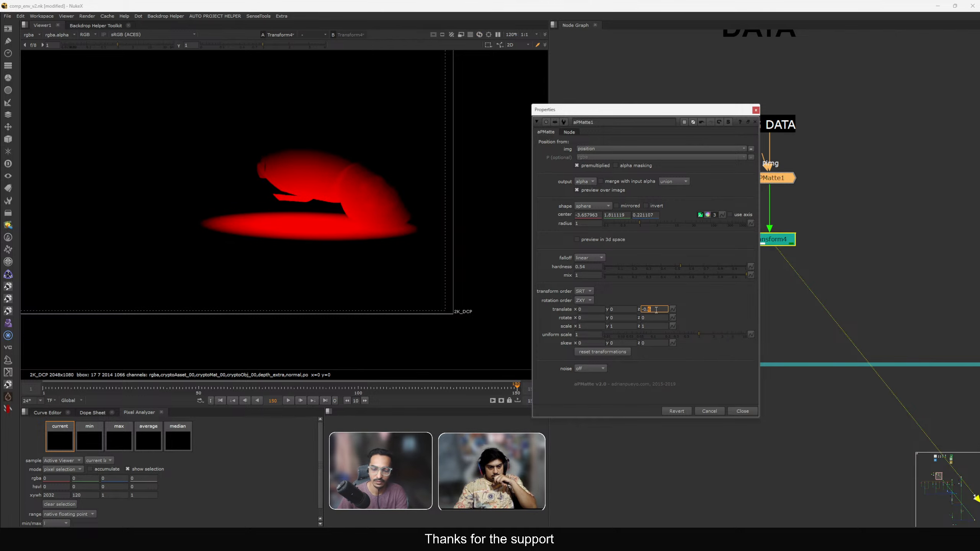
pyautogui.press('Down')
pyautogui.press('Down')
pyautogui.press('Down')
pyautogui.press('Up')
pyautogui.press('Up')
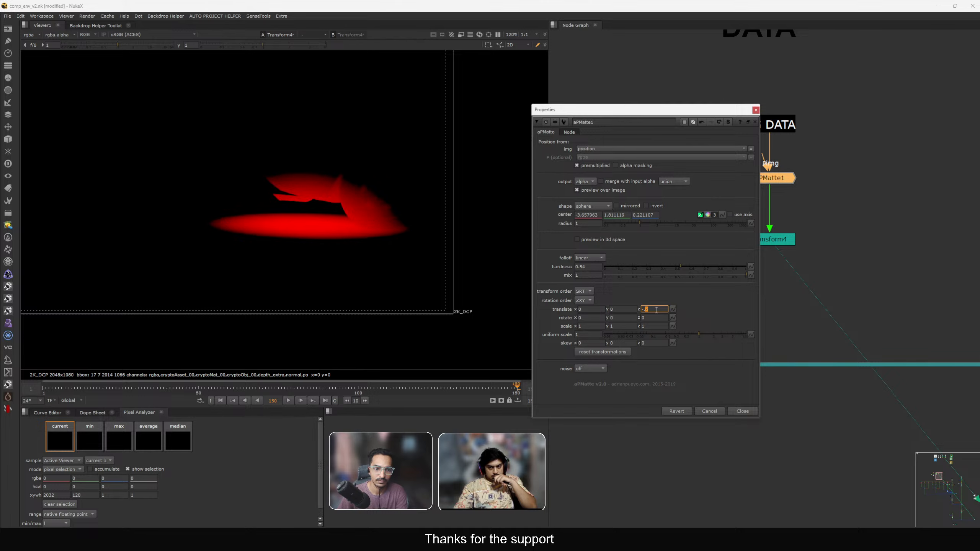
# Set the sphere's translate y to 0.3.
pyautogui.doubleClick(589, 310)
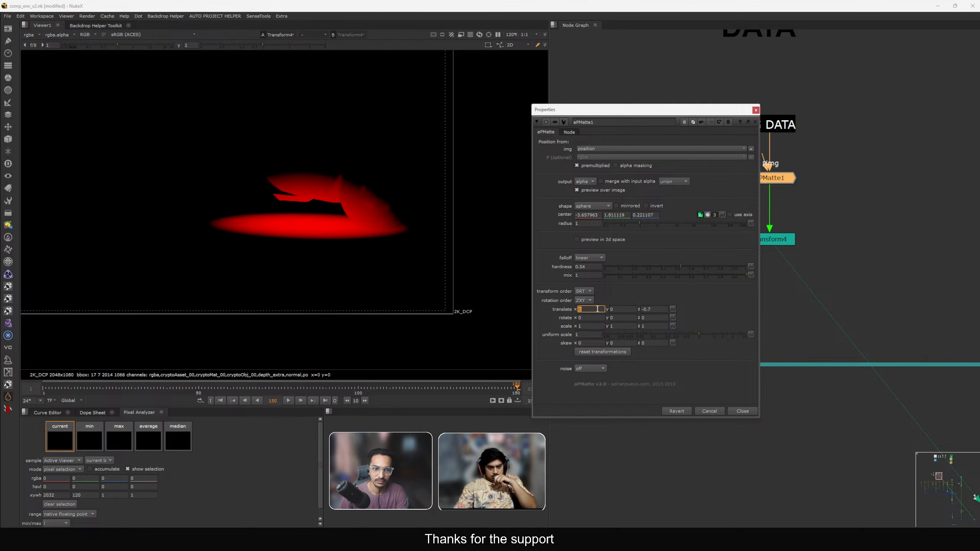
pyautogui.write('.1')
pyautogui.press('Up')
pyautogui.press('Up')
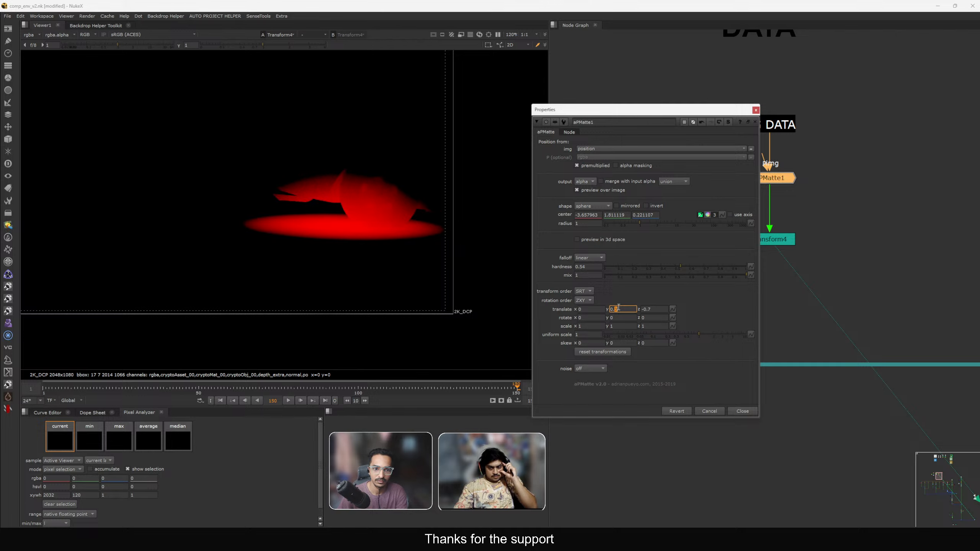
# Set the sphere's translate x to -0.6.
pyautogui.click(593, 310)
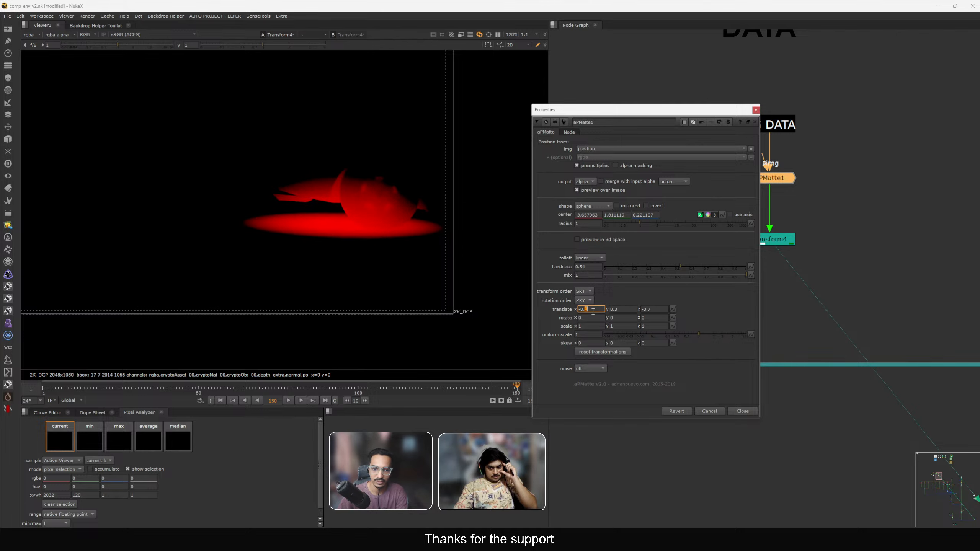
pyautogui.write('-0.7')
pyautogui.press('Down')
pyautogui.press('Down')
pyautogui.press('Down')
pyautogui.press('Down')
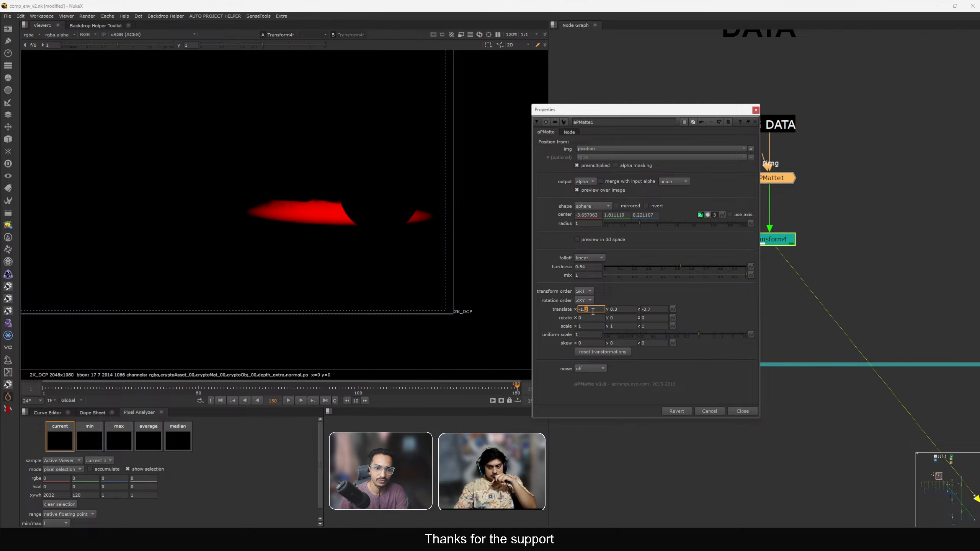
pyautogui.press('Up')
pyautogui.press('Up')
pyautogui.press('Up')
pyautogui.press('Up')
pyautogui.press('Up')
pyautogui.press('Up')
pyautogui.press('Down')
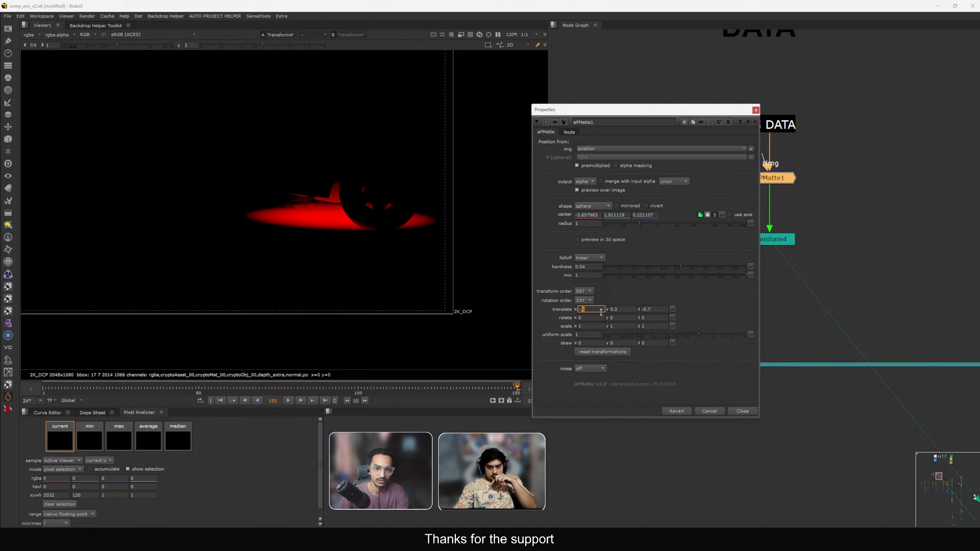
# Close apMatte1's properties and delete the Transform4 node.
pyautogui.click(741, 412)
pyautogui.click(769, 240)
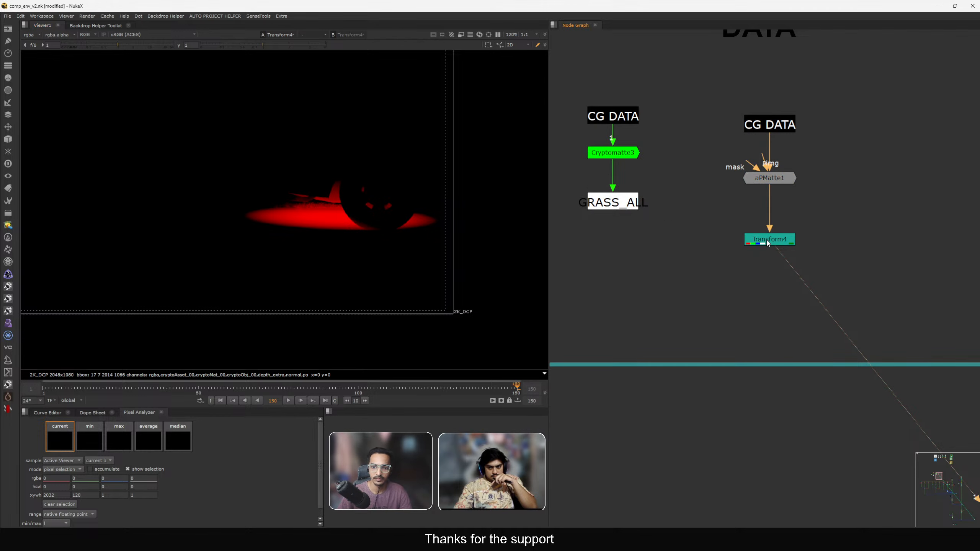
pyautogui.scroll(-2, 769, 240)
pyautogui.press('Delete')
pyautogui.scroll(-3, 768, 232)
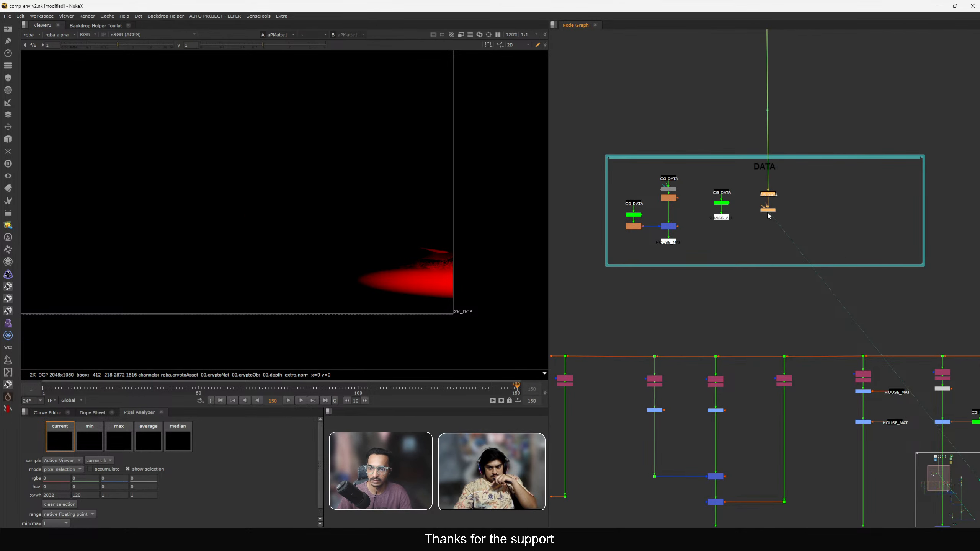
# Move apMatte1 beside the grass grades and connect it to Grade7's mask input.
pyautogui.moveTo(768, 212); pyautogui.dragTo(789, 365)
pyautogui.moveTo(790, 365); pyautogui.dragTo(704, 209, button='middle')
pyautogui.moveTo(704, 209); pyautogui.dragTo(646, 197)
pyautogui.scroll(-6, 702, 145)
pyautogui.scroll(6, 726, 220)
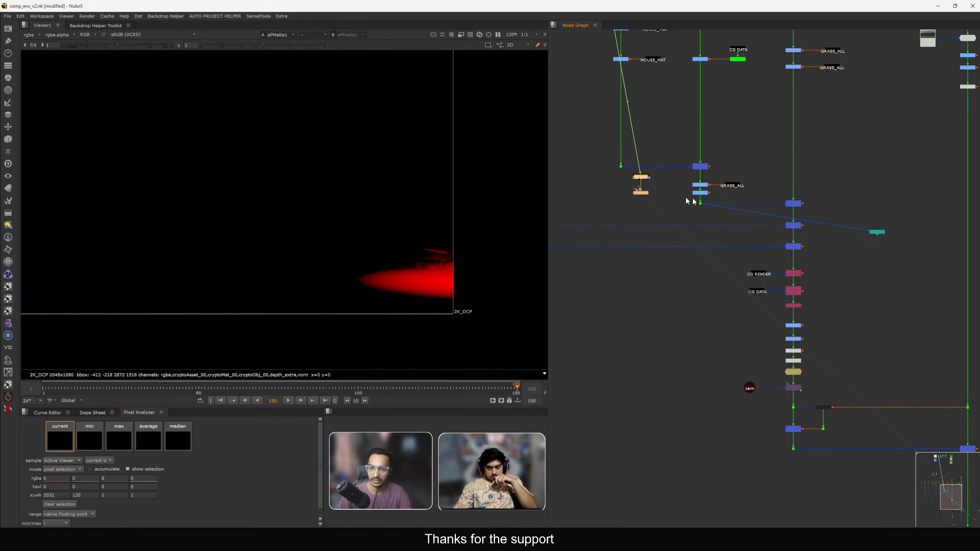
pyautogui.scroll(3, 687, 202)
pyautogui.scroll(3, 695, 207)
pyautogui.moveTo(710, 211); pyautogui.dragTo(819, 208)
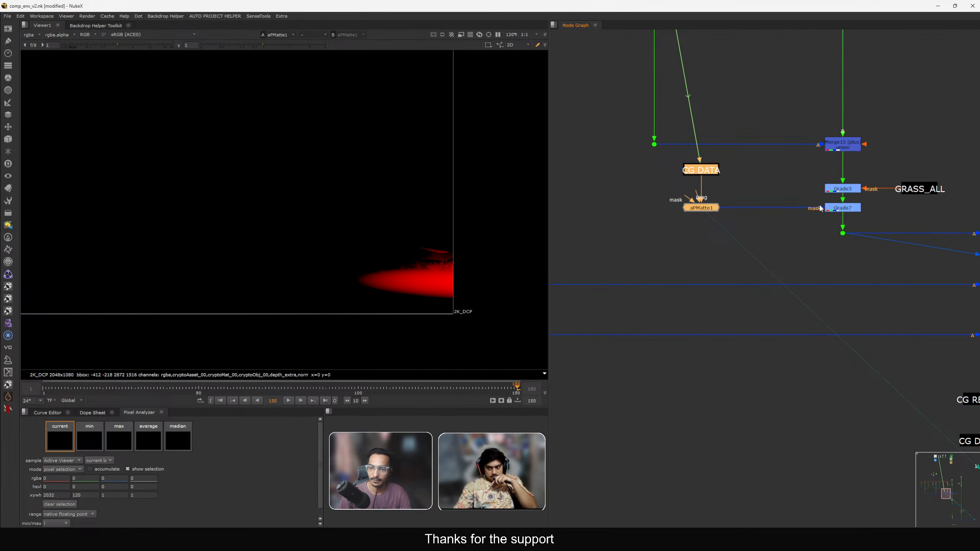
# View the comp after Grade7 and compare the ground with Grade7 toggled off and on.
pyautogui.scroll(-3, 820, 208)
pyautogui.moveTo(977, 274); pyautogui.dragTo(839, 243, button='middle')
pyautogui.scroll(1, 840, 243)
pyautogui.click(920, 234)
pyautogui.press('1')
pyautogui.press('f')
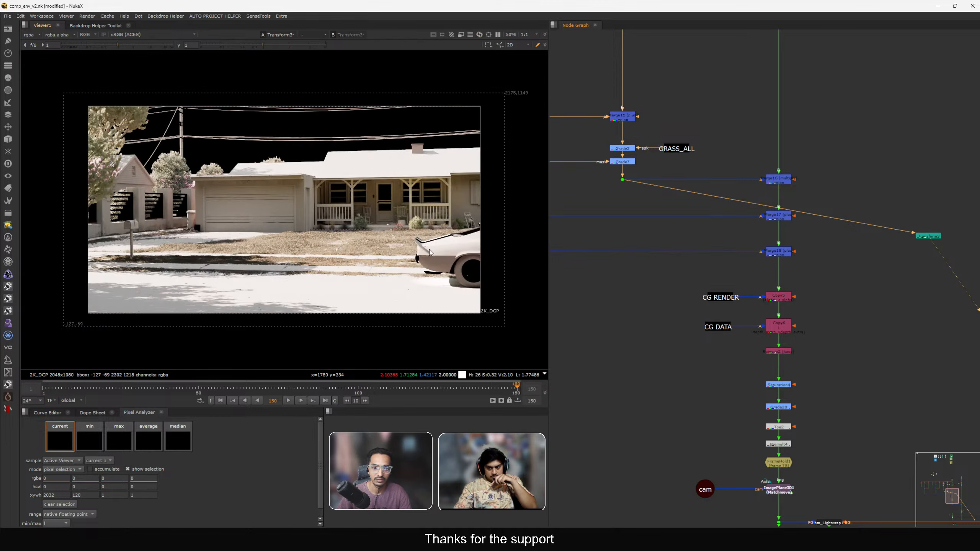
pyautogui.scroll(2, 595, 181)
pyautogui.click(630, 156)
pyautogui.scroll(2, 463, 284)
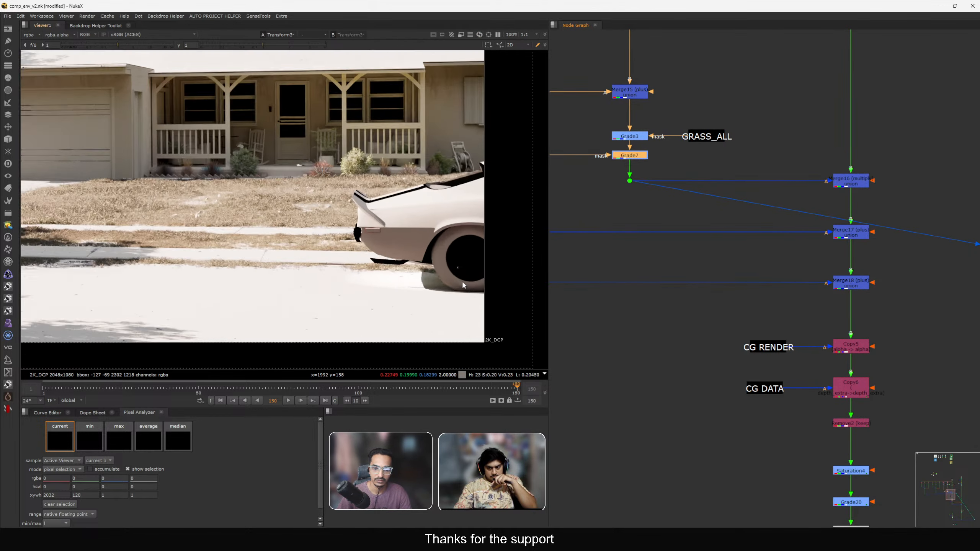
pyautogui.scroll(2, 463, 285)
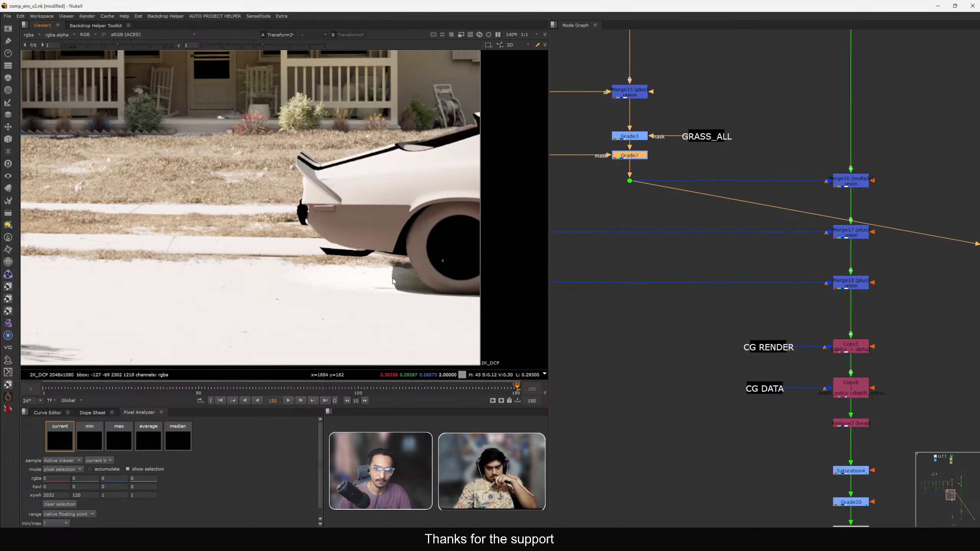
pyautogui.press('d')
pyautogui.press('d')
# Reopen apMatte1 and raise the sphere's translate y to 0.7.
pyautogui.moveTo(656, 190); pyautogui.dragTo(826, 240, button='middle')
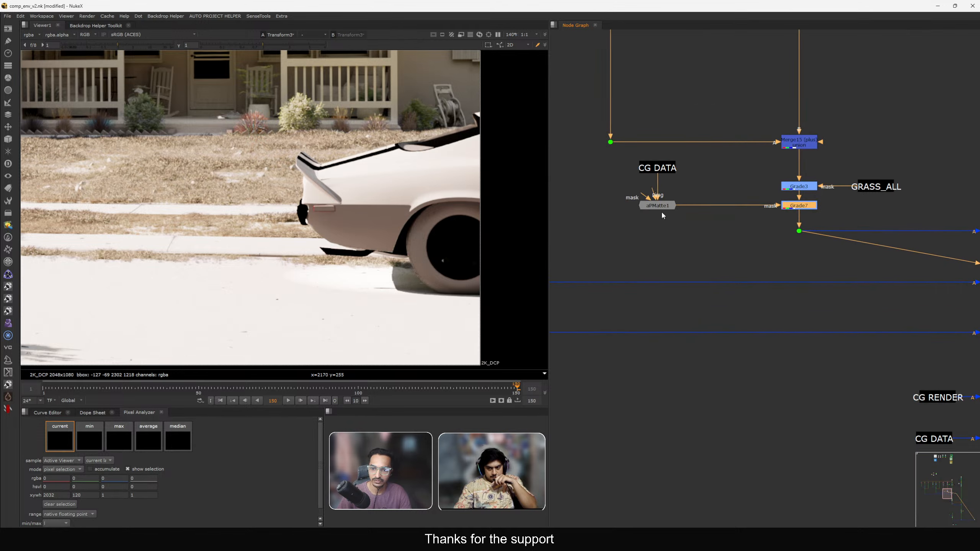
pyautogui.doubleClick(661, 207)
pyautogui.moveTo(609, 112); pyautogui.dragTo(660, 111)
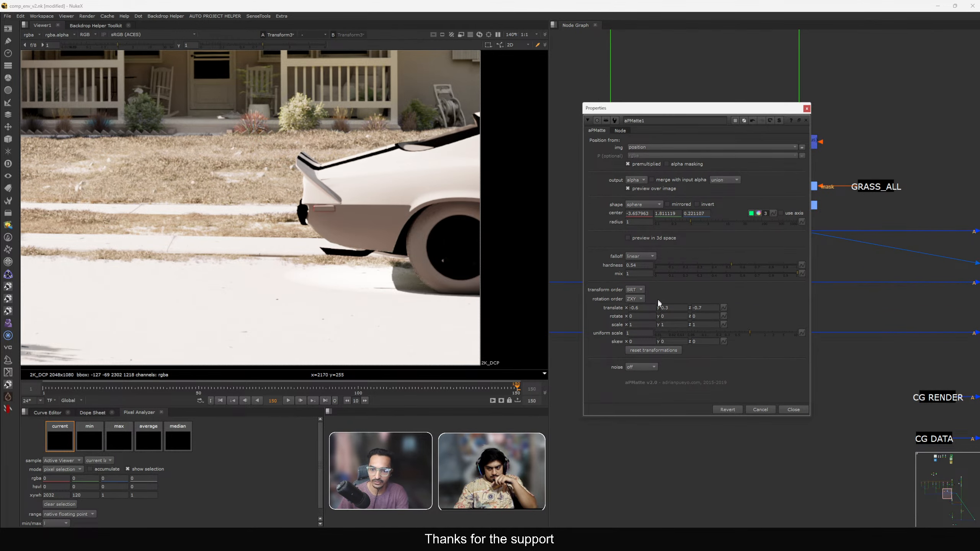
pyautogui.press('Up')
pyautogui.press('Down')
pyautogui.press('Down')
pyautogui.press('Down')
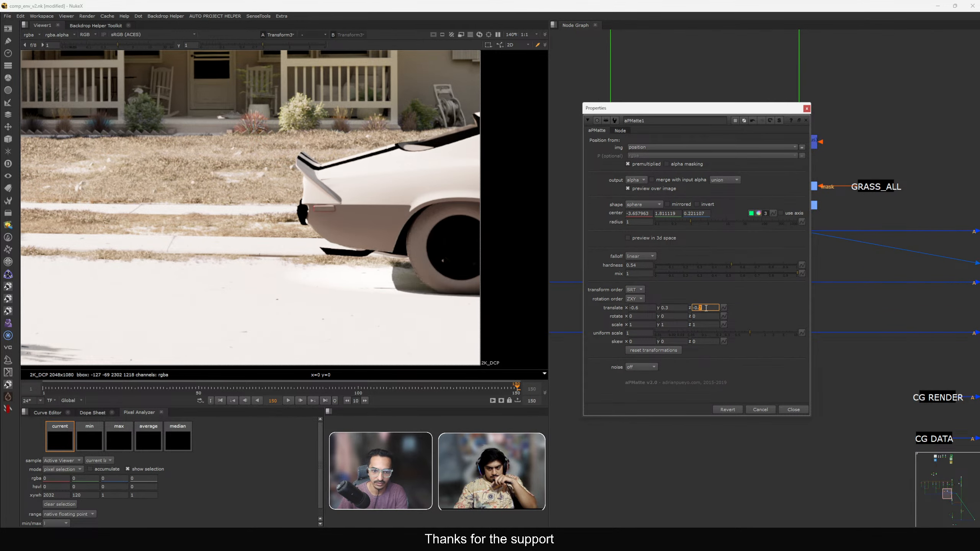
pyautogui.press('Up')
pyautogui.press('Up')
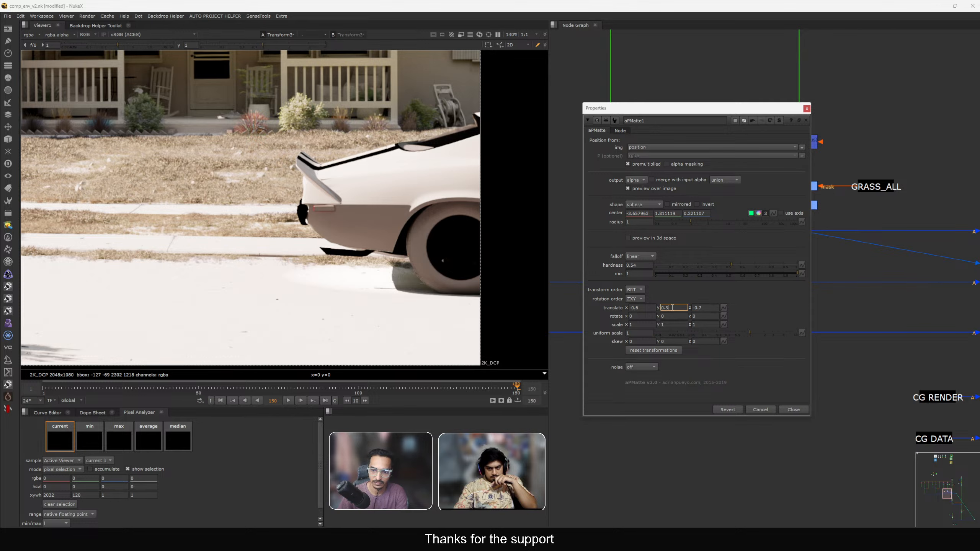
pyautogui.press('Up')
pyautogui.press('Up')
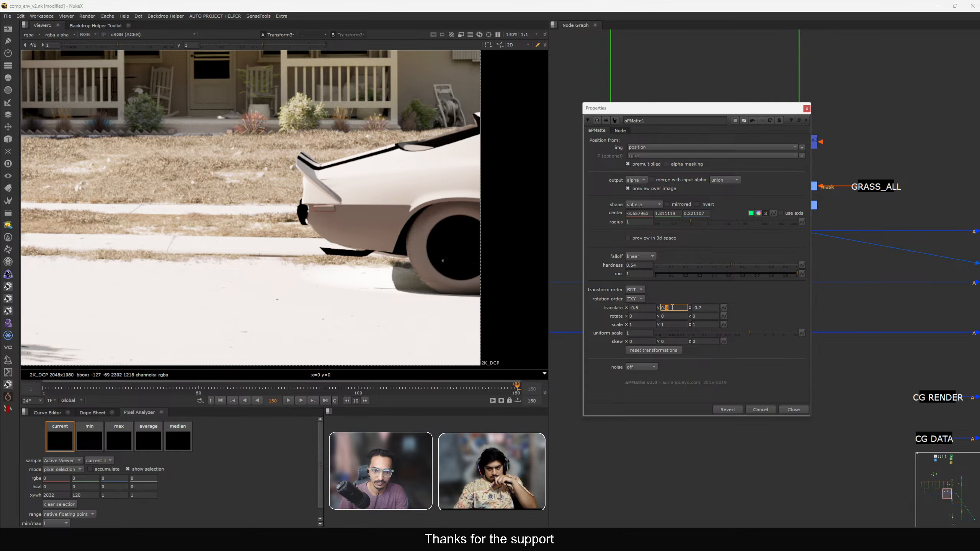
pyautogui.press('Up')
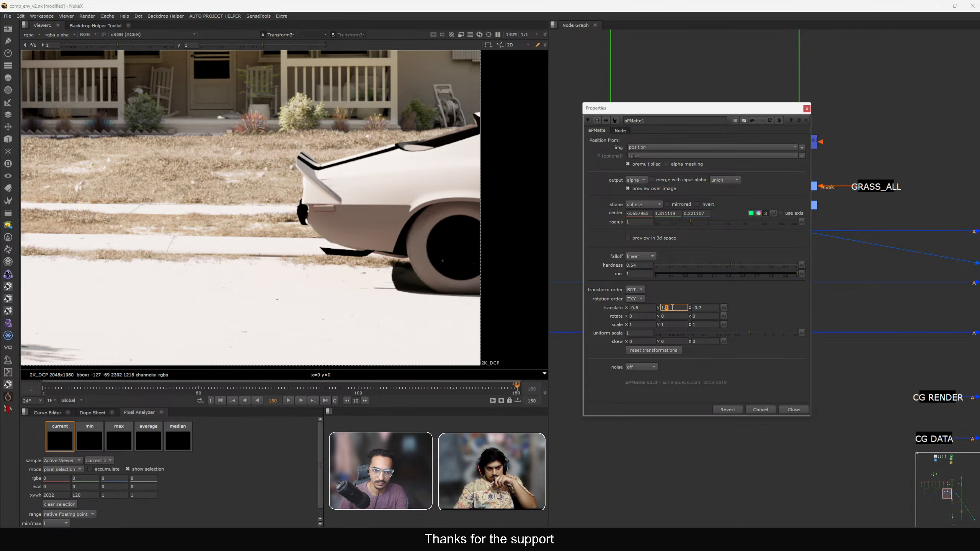
pyautogui.press('Down')
pyautogui.press('Down')
pyautogui.press('Down')
pyautogui.press('Down')
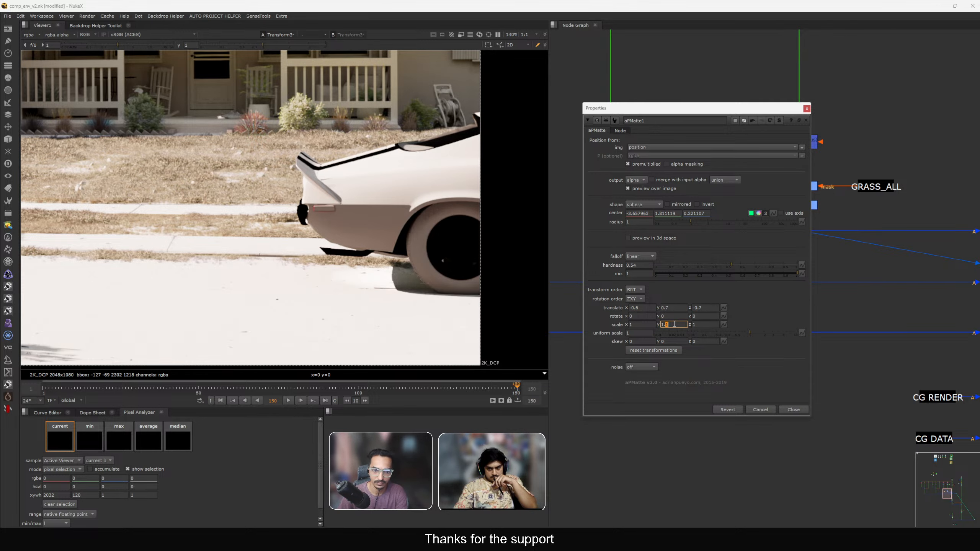
# Adjust apMatte1's scale y and z values and close its properties.
pyautogui.write('.0')
pyautogui.press('Up')
pyautogui.press('Up')
pyautogui.press('Down')
pyautogui.press('Down')
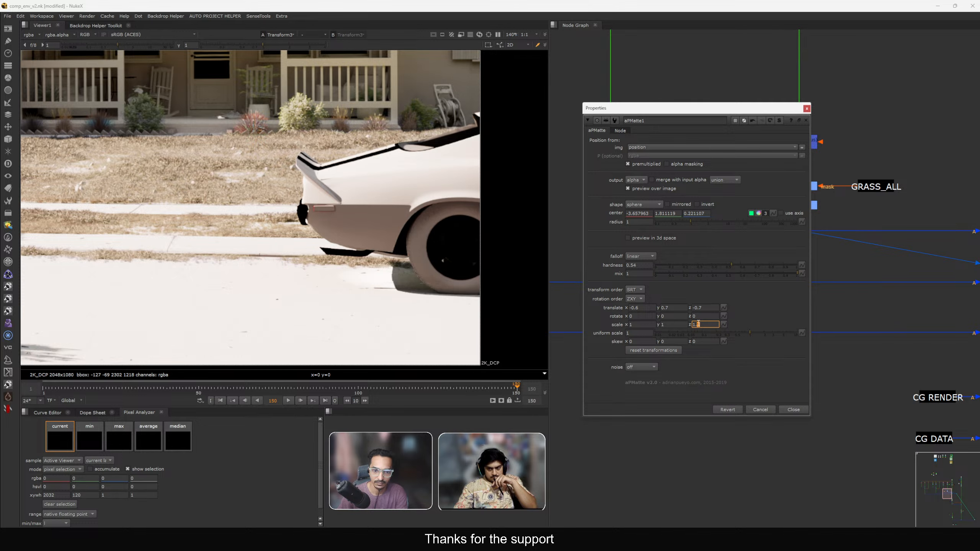
pyautogui.click(790, 407)
# View the final merge output and inspect the grass around the car.
pyautogui.scroll(-8, 789, 268)
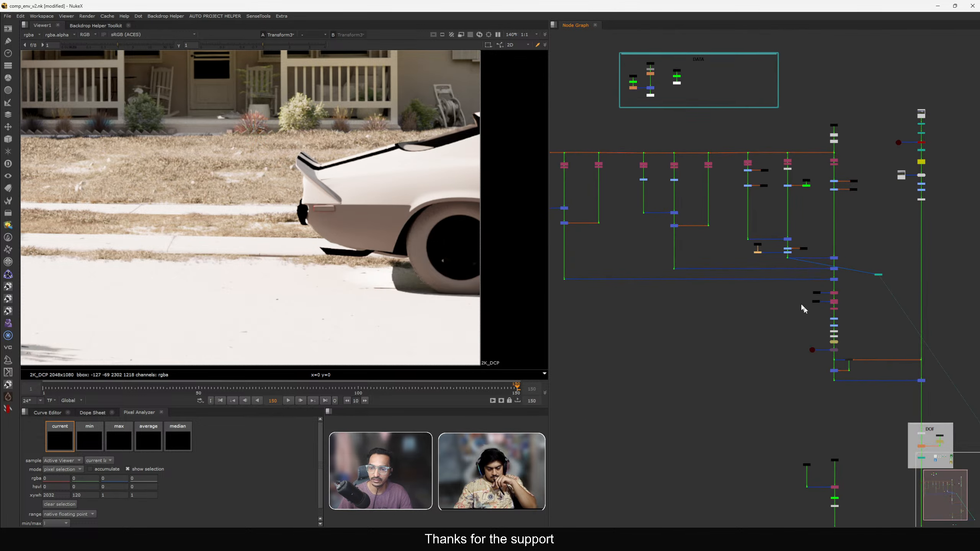
pyautogui.moveTo(867, 380); pyautogui.dragTo(746, 186, button='middle')
pyautogui.moveTo(767, 310); pyautogui.dragTo(843, 365)
pyautogui.press('1')
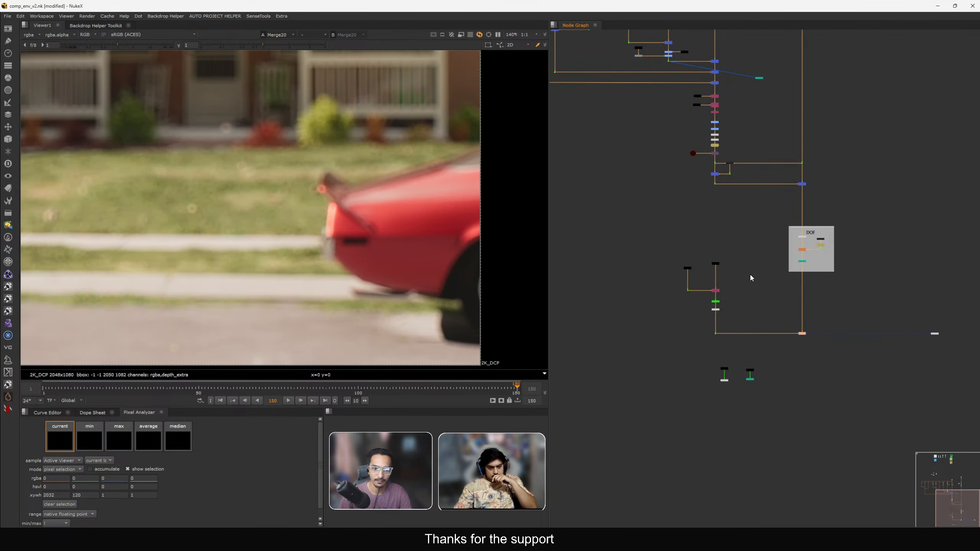
pyautogui.moveTo(724, 254); pyautogui.dragTo(780, 382, button='middle')
pyautogui.moveTo(407, 327); pyautogui.dragTo(383, 267, button='middle')
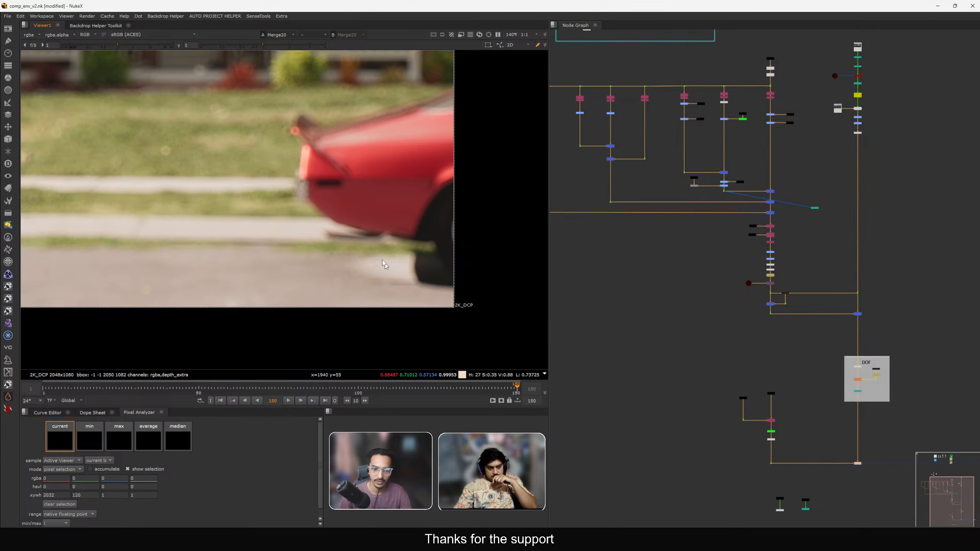
pyautogui.scroll(1, 390, 269)
pyautogui.moveTo(415, 234); pyautogui.dragTo(459, 280)
pyautogui.scroll(5, 705, 231)
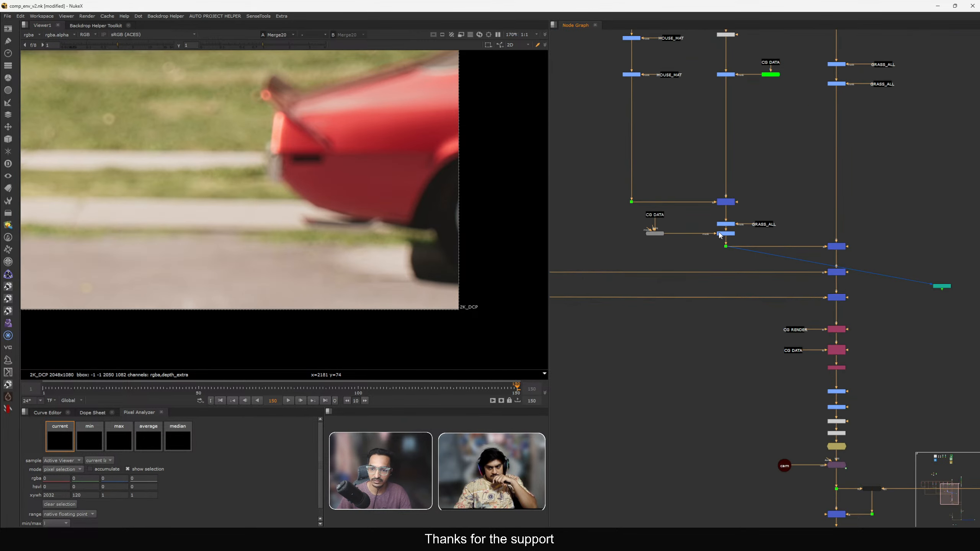
# Open Grade7's properties to inspect its mask settings, then close them.
pyautogui.click(726, 234)
pyautogui.scroll(4, 444, 267)
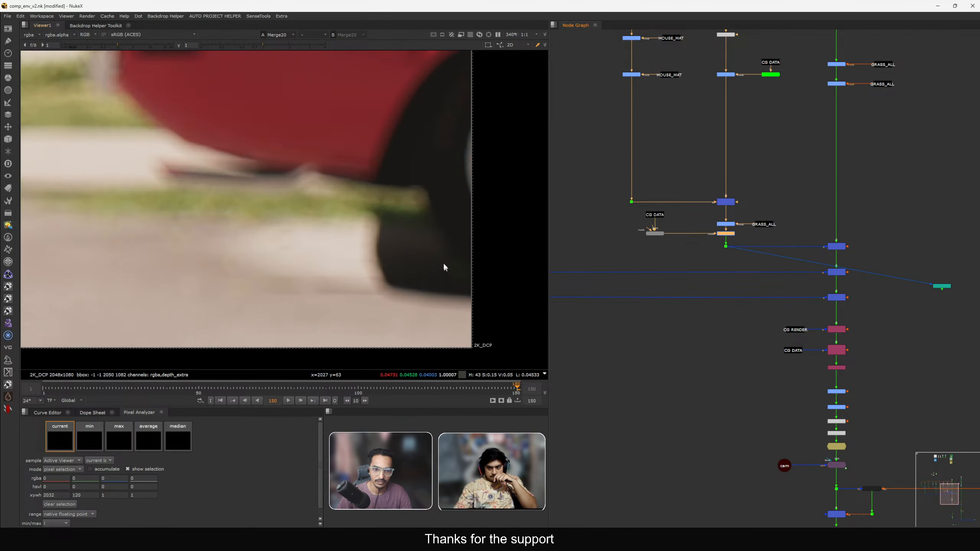
pyautogui.scroll(2, 725, 236)
pyautogui.doubleClick(725, 233)
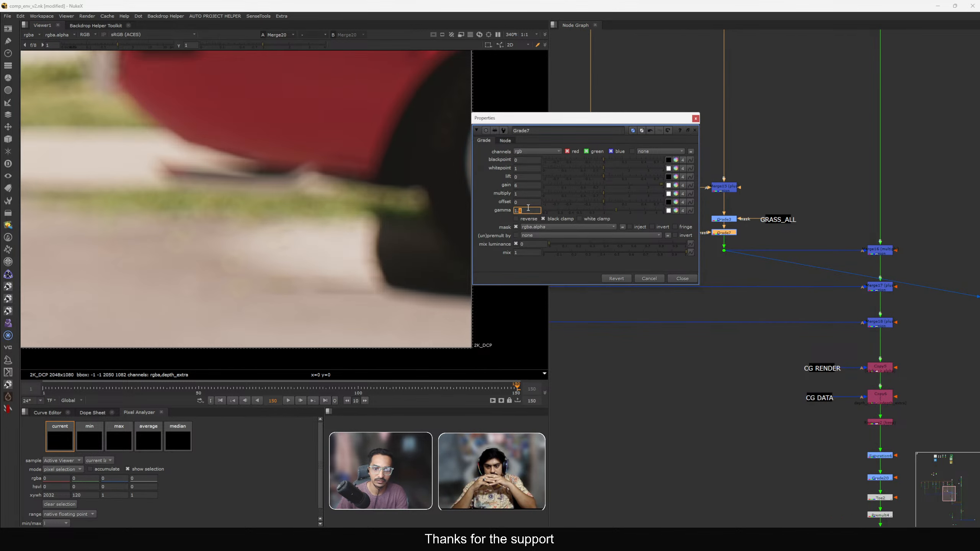
pyautogui.click(674, 279)
# Locate apMatte1 in the DATA backdrop and view its output and alpha in the viewer.
pyautogui.scroll(-8, 729, 246)
pyautogui.moveTo(698, 237); pyautogui.dragTo(713, 266, button='middle')
pyautogui.scroll(6, 706, 267)
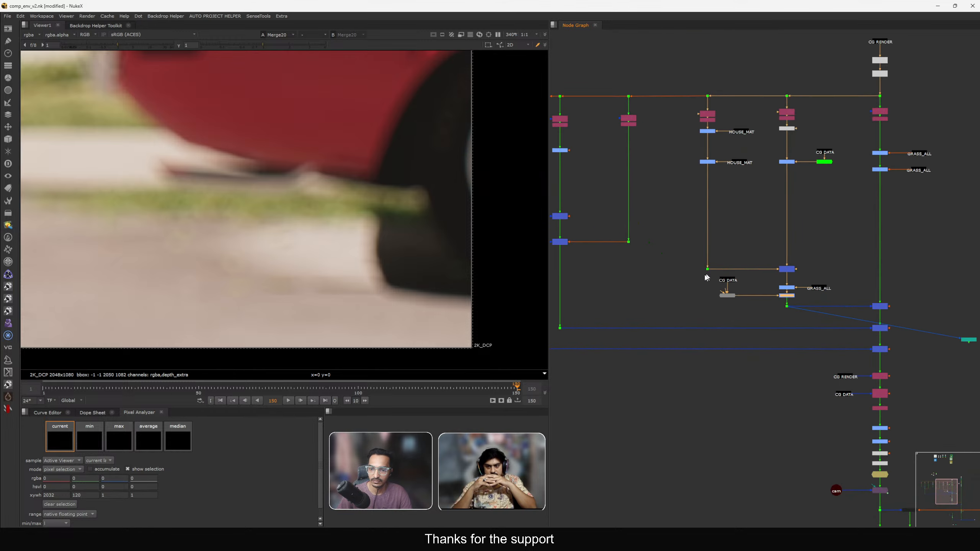
pyautogui.moveTo(706, 275); pyautogui.dragTo(743, 298)
pyautogui.moveTo(728, 297); pyautogui.dragTo(653, 52)
pyautogui.moveTo(660, 108); pyautogui.dragTo(733, 335, button='middle')
pyautogui.moveTo(726, 280); pyautogui.dragTo(685, 181)
pyautogui.scroll(3, 685, 180)
pyautogui.press('1')
pyautogui.press('f')
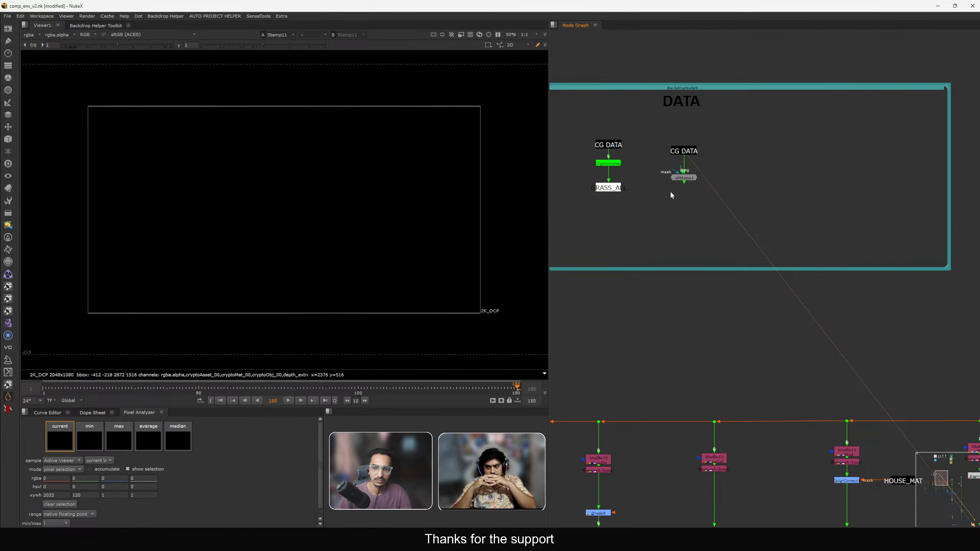
pyautogui.scroll(2, 692, 180)
pyautogui.click(687, 179)
pyautogui.press('a')
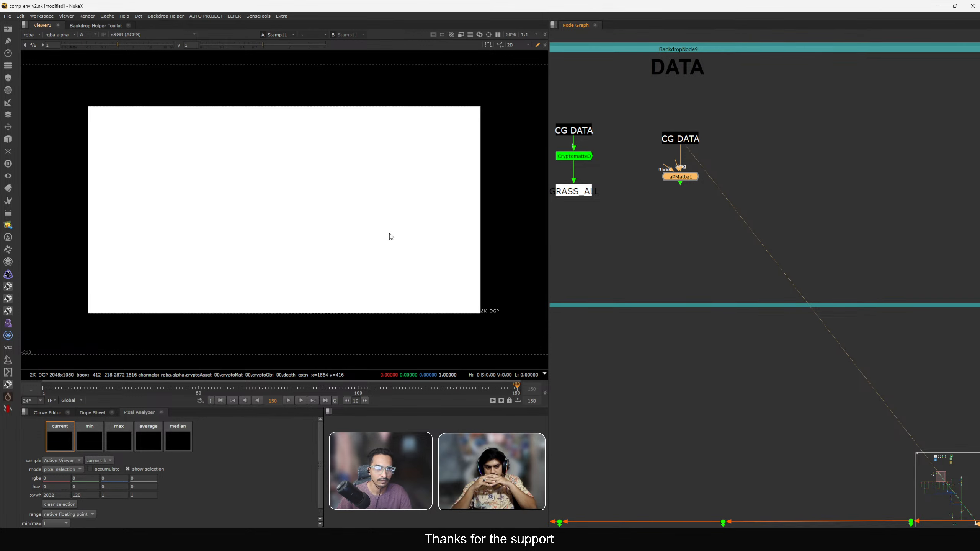
pyautogui.press('a')
pyautogui.moveTo(683, 183); pyautogui.dragTo(683, 187)
pyautogui.press('1')
pyautogui.click(683, 218)
pyautogui.moveTo(683, 218); pyautogui.dragTo(732, 225, button='middle')
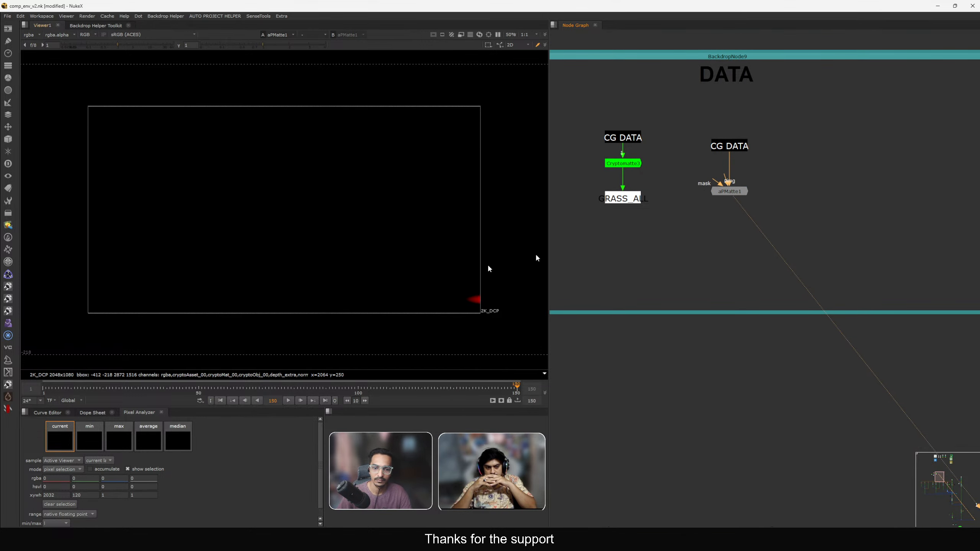
# Insert a Transform node after apMatte1 and lower its scale value.
pyautogui.click(730, 193)
pyautogui.press('t')
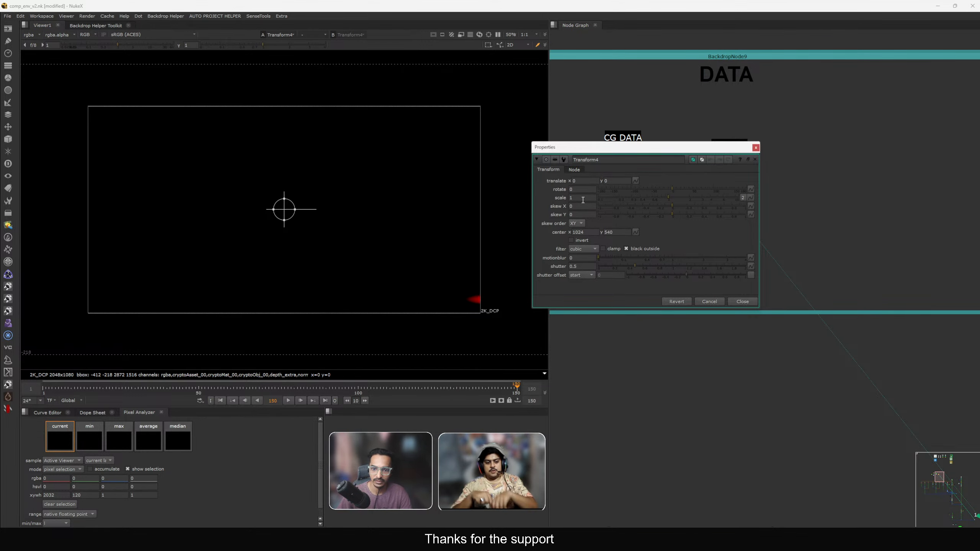
pyautogui.click(584, 199)
pyautogui.press('Down')
pyautogui.press('Down')
pyautogui.press('Down')
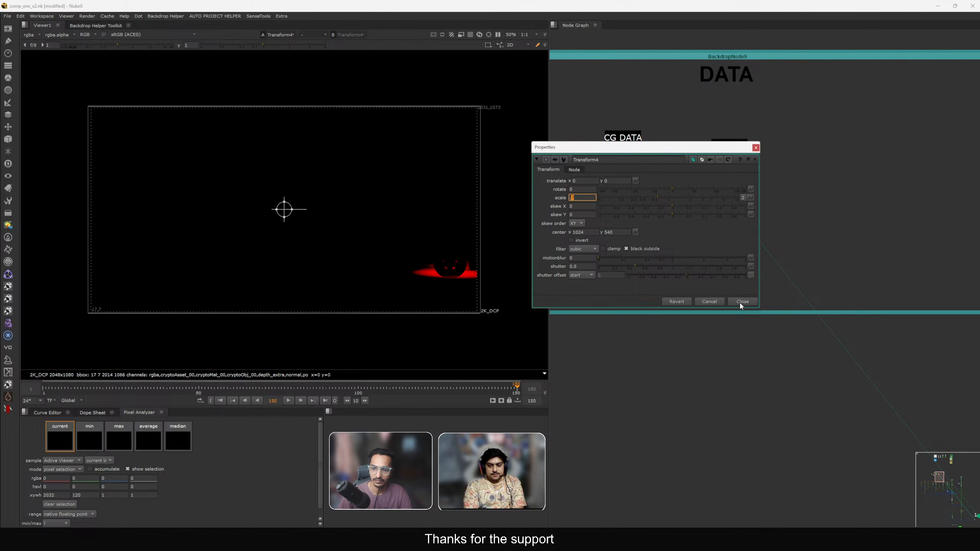
pyautogui.click(740, 303)
# Reposition the new Transform4 node directly below apMatte1.
pyautogui.scroll(3, 469, 274)
pyautogui.moveTo(465, 273); pyautogui.dragTo(443, 263, button='middle')
pyautogui.scroll(1, 704, 243)
pyautogui.moveTo(703, 248); pyautogui.dragTo(759, 255, button='middle')
pyautogui.scroll(2, 815, 247)
pyautogui.moveTo(699, 177); pyautogui.dragTo(696, 212)
pyautogui.moveTo(696, 211); pyautogui.dragTo(716, 236, button='middle')
pyautogui.moveTo(717, 233); pyautogui.dragTo(719, 239)
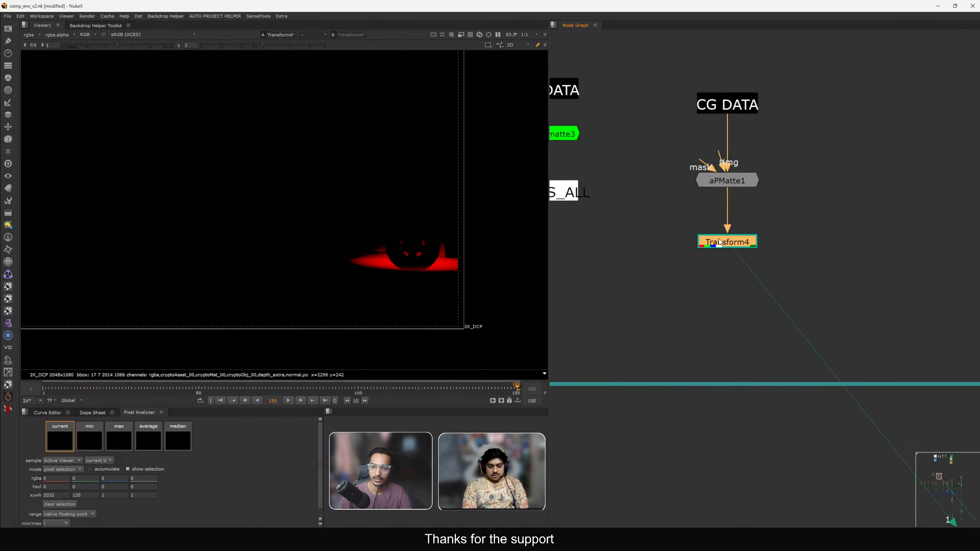
# Reopen apMatte1 and set the sphere's radius to 1.3.
pyautogui.scroll(-2, 720, 242)
pyautogui.doubleClick(747, 202)
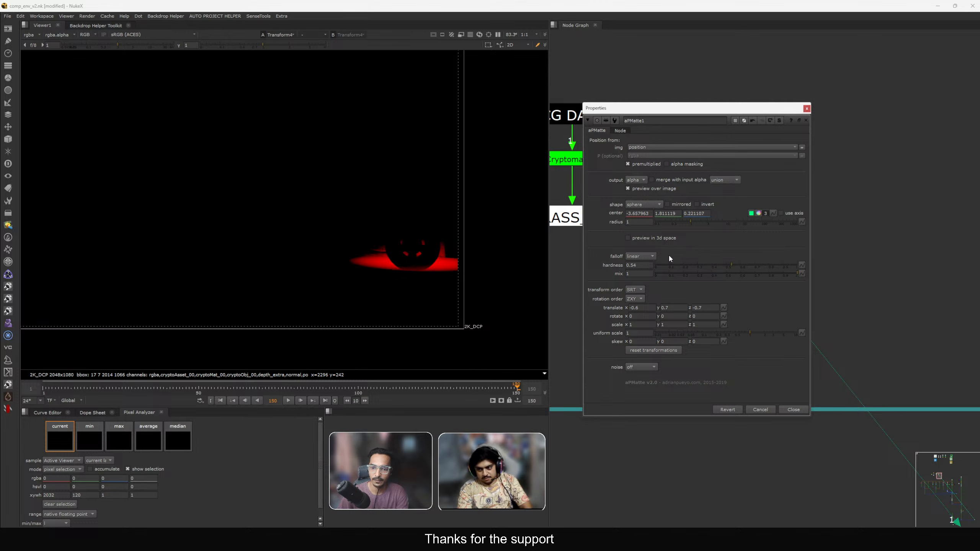
pyautogui.click(648, 222)
pyautogui.press('Up')
pyautogui.press('Up')
pyautogui.press('Up')
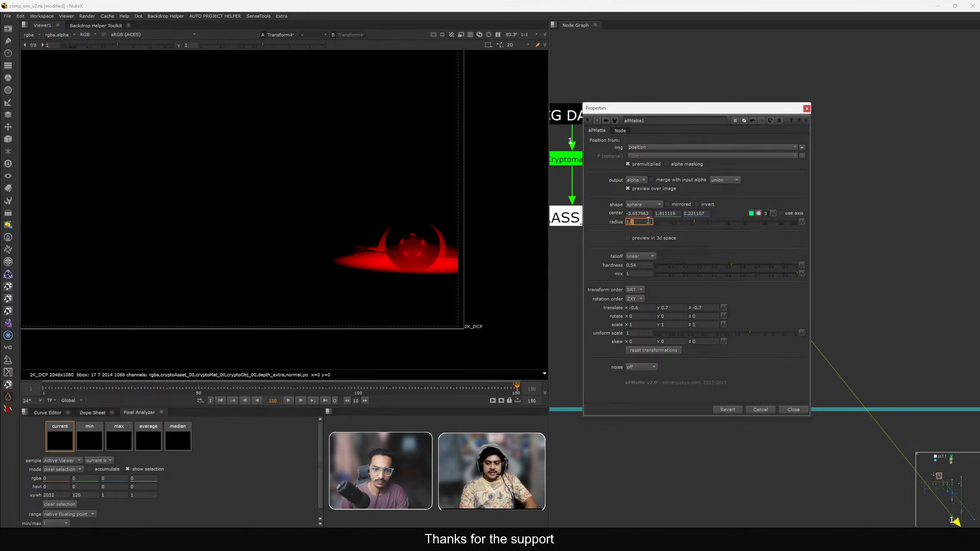
pyautogui.press('Down')
pyautogui.press('Down')
pyautogui.press('Up')
pyautogui.press('Up')
pyautogui.press('Up')
pyautogui.press('Down')
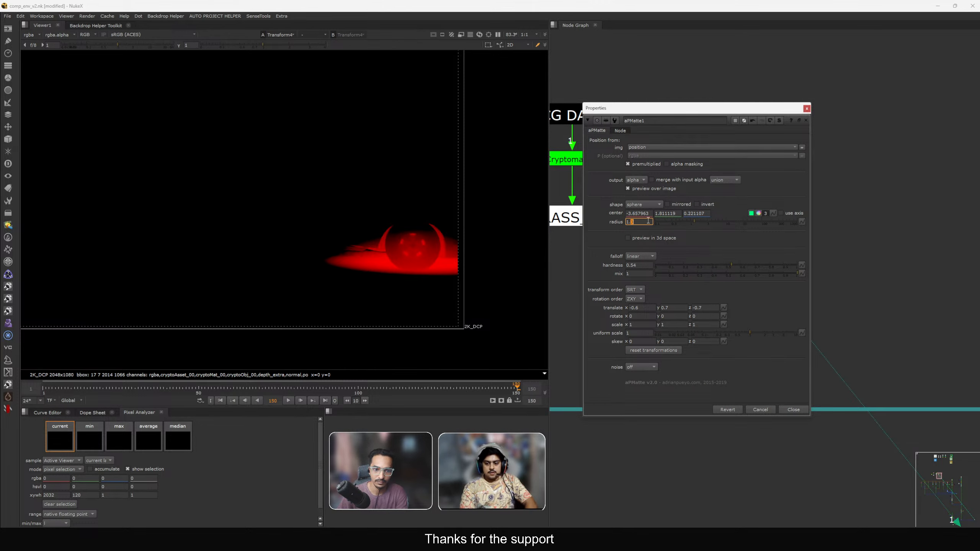
pyautogui.press('Up')
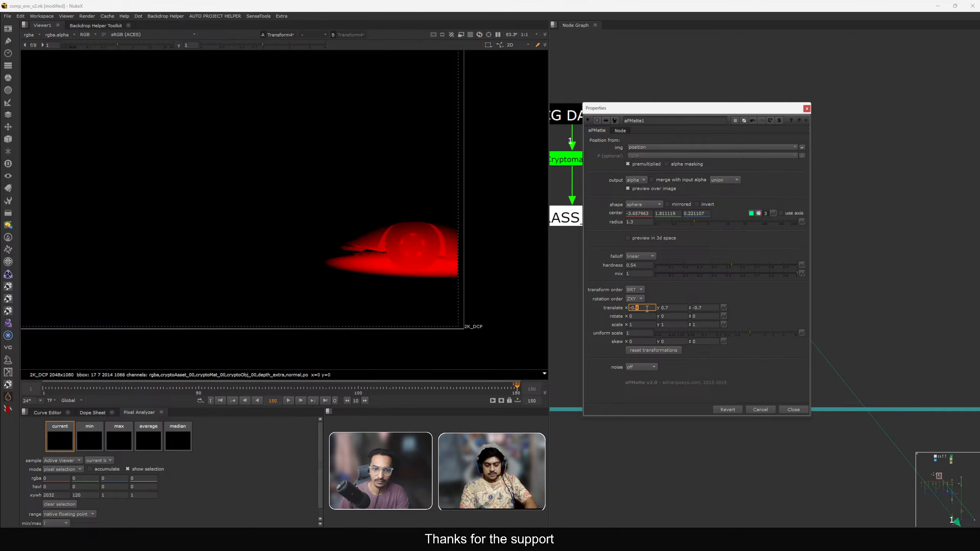
# Nudge apMatte1's translate x and y values and close its properties.
pyautogui.press('Down')
pyautogui.press('Down')
pyautogui.press('Up')
pyautogui.press('Up')
pyautogui.press('Up')
pyautogui.press('Up')
pyautogui.press('Up')
pyautogui.press('Up')
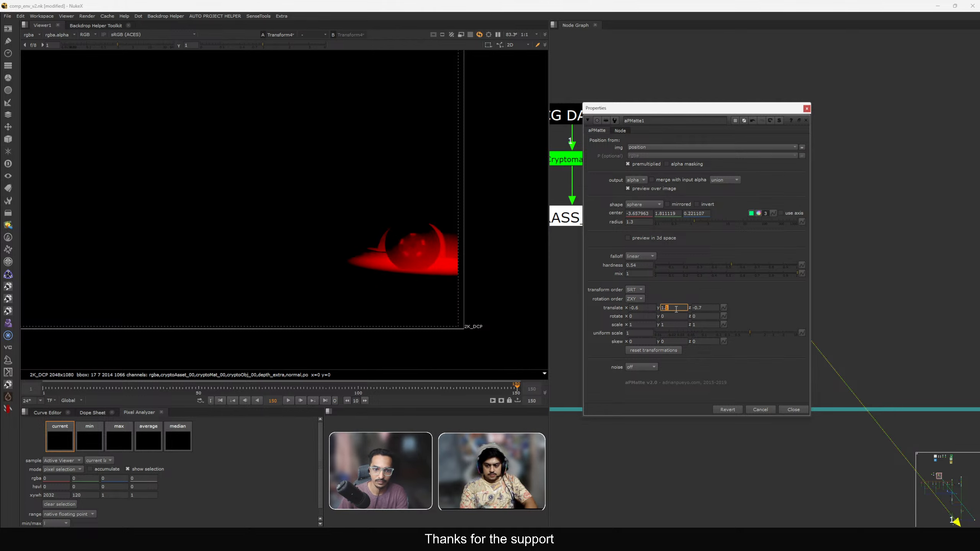
pyautogui.press('Down')
pyautogui.press('Down')
pyautogui.press('Down')
pyautogui.press('Down')
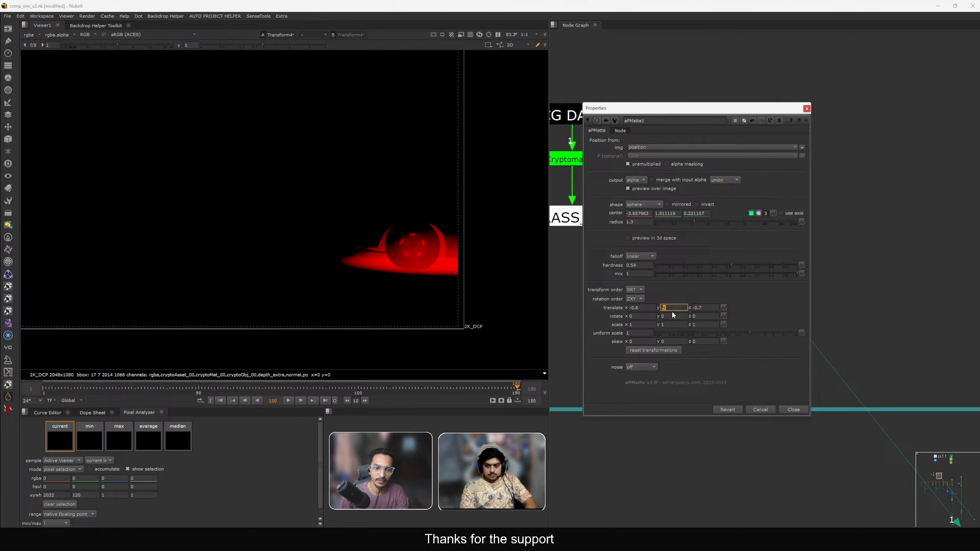
pyautogui.press('Up')
pyautogui.press('Up')
pyautogui.press('Up')
pyautogui.press('Down')
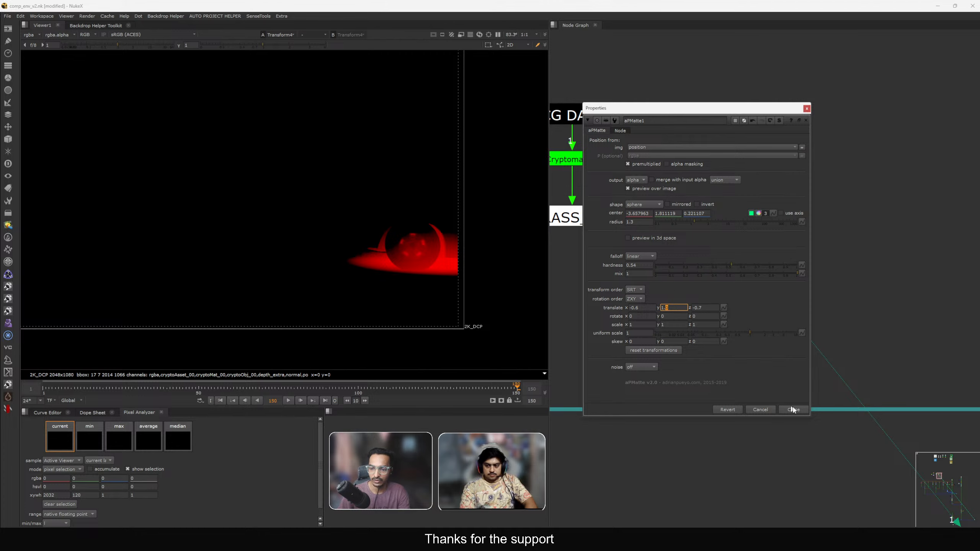
pyautogui.click(794, 410)
# View the output of the Merge node below the DOF backdrop.
pyautogui.scroll(-5, 767, 294)
pyautogui.moveTo(790, 396); pyautogui.dragTo(752, 323, button='middle')
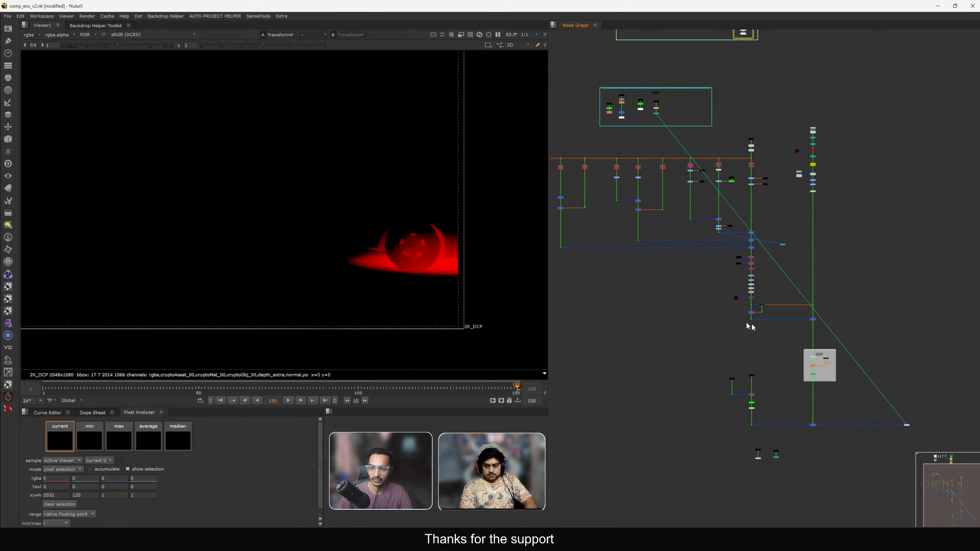
pyautogui.scroll(2, 808, 318)
pyautogui.click(813, 321)
pyautogui.press('1')
pyautogui.press('f')
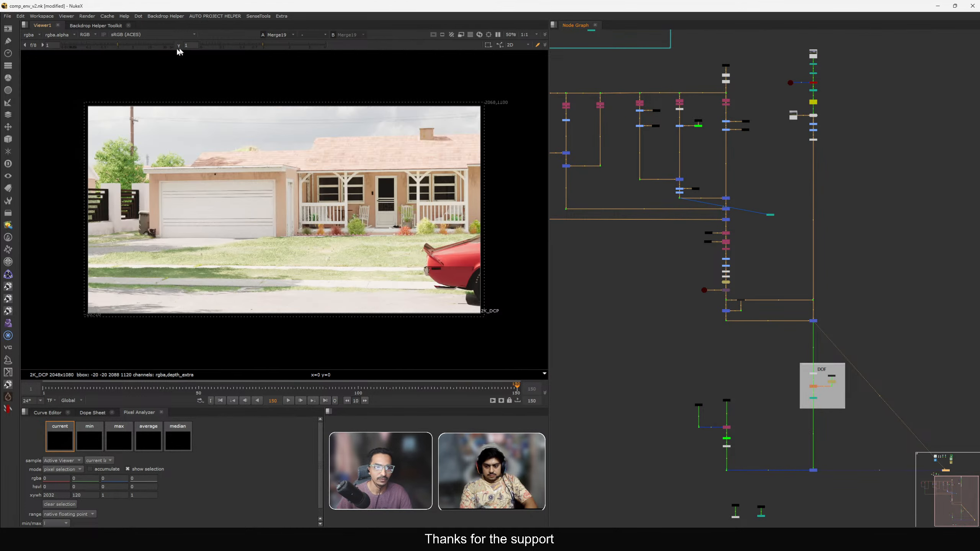
# View the comp at Dot4 below the CG chain.
pyautogui.scroll(3, 741, 311)
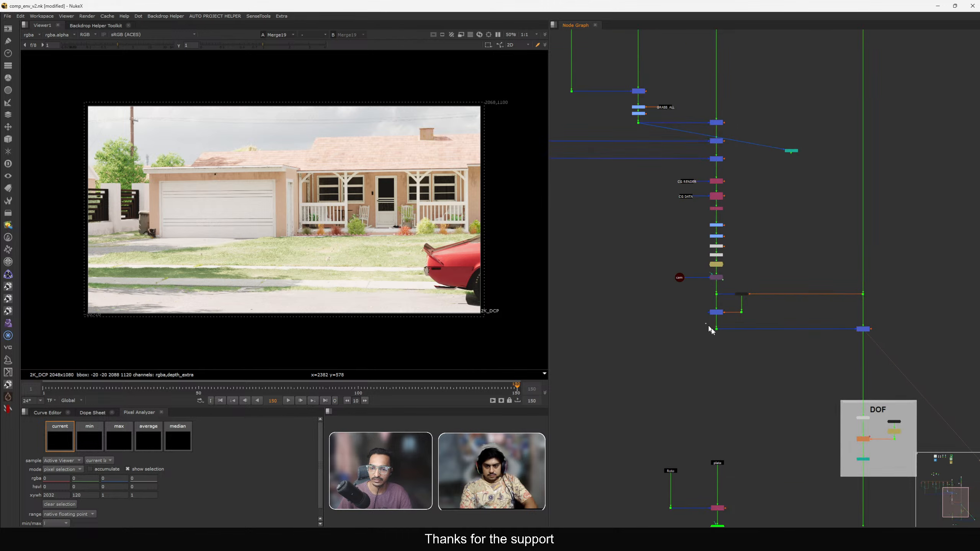
pyautogui.click(715, 329)
pyautogui.press('1')
pyautogui.moveTo(630, 175); pyautogui.dragTo(669, 232, button='middle')
pyautogui.scroll(2, 668, 204)
pyautogui.click(687, 156)
pyautogui.press('d')
pyautogui.moveTo(776, 322); pyautogui.dragTo(703, 270, button='middle')
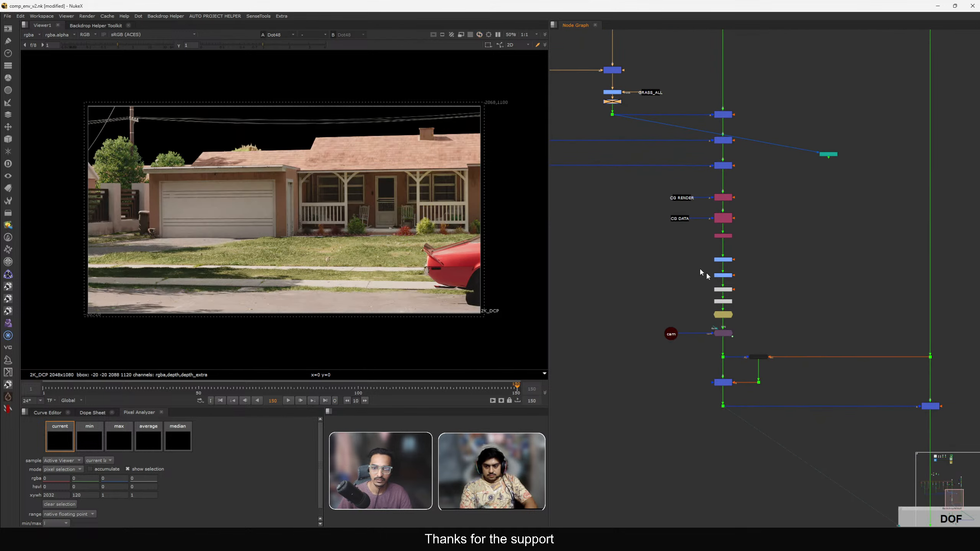
# Toggle Toe2 off and on to compare the ground under the car.
pyautogui.scroll(4, 714, 289)
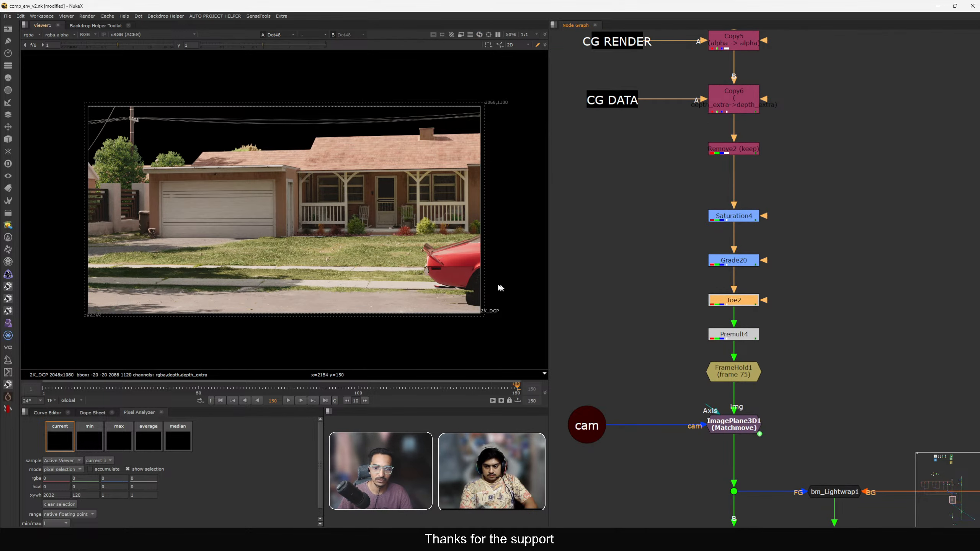
pyautogui.press('d')
pyautogui.scroll(3, 498, 288)
pyautogui.press('d')
pyautogui.moveTo(487, 313); pyautogui.dragTo(424, 285, button='middle')
pyautogui.scroll(3, 424, 285)
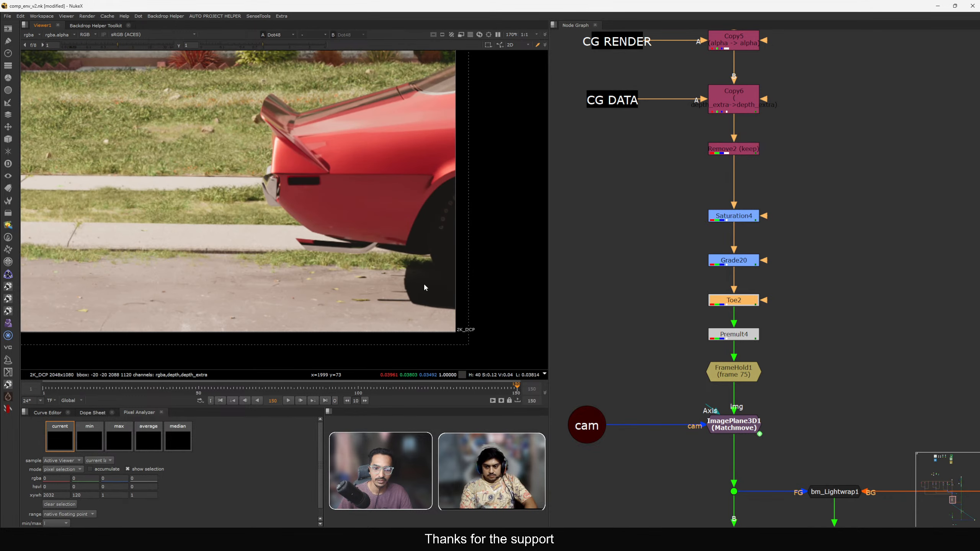
pyautogui.scroll(2, 425, 288)
pyautogui.press('d')
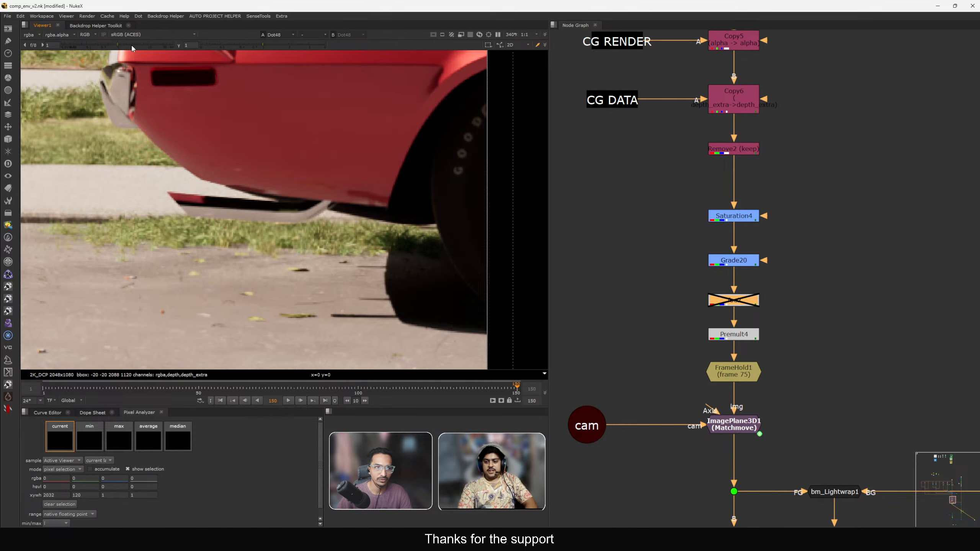
pyautogui.press('d')
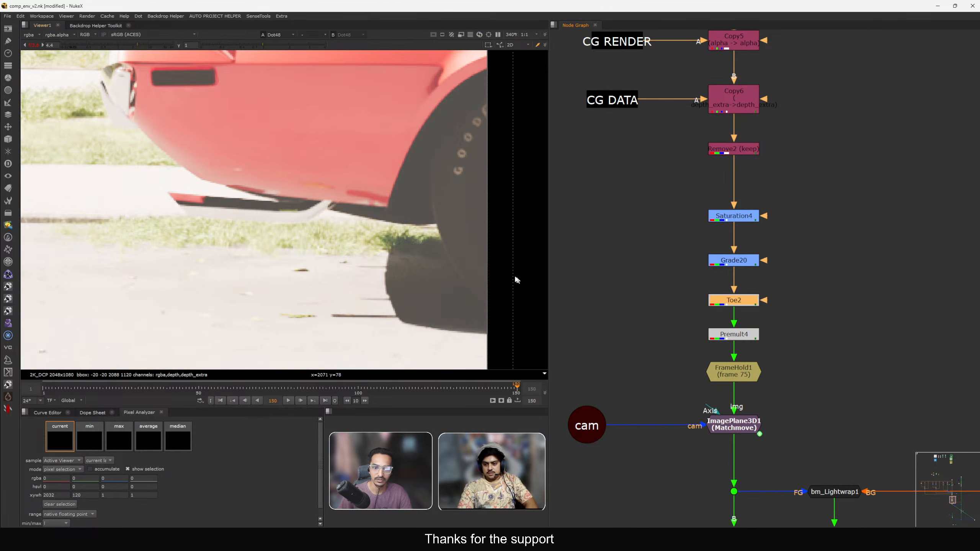
pyautogui.press('d')
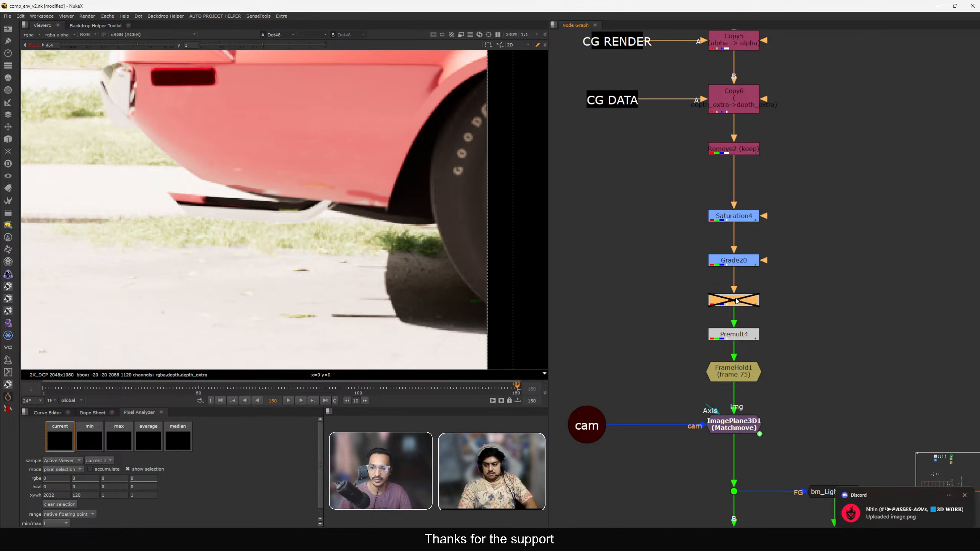
pyautogui.press('d')
pyautogui.press('d')
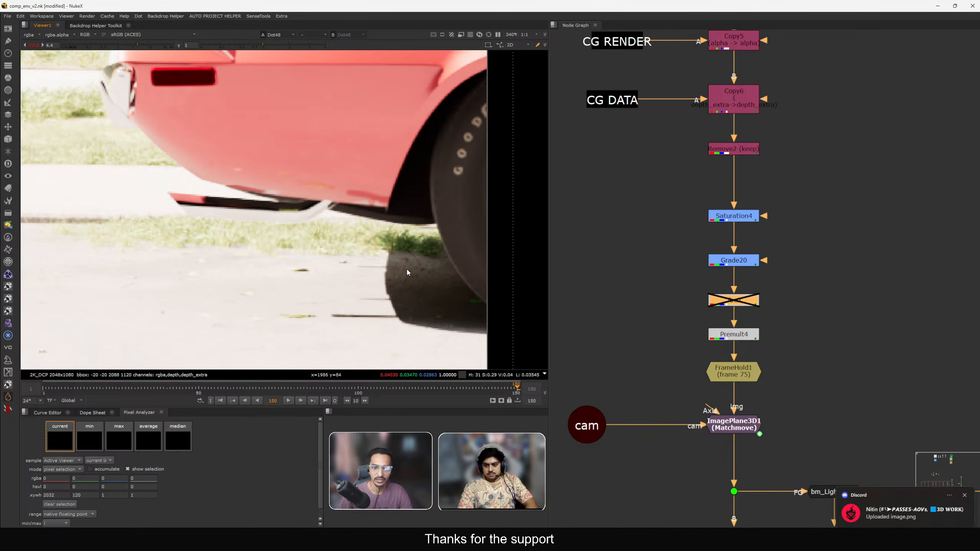
pyautogui.press('d')
pyautogui.press('d')
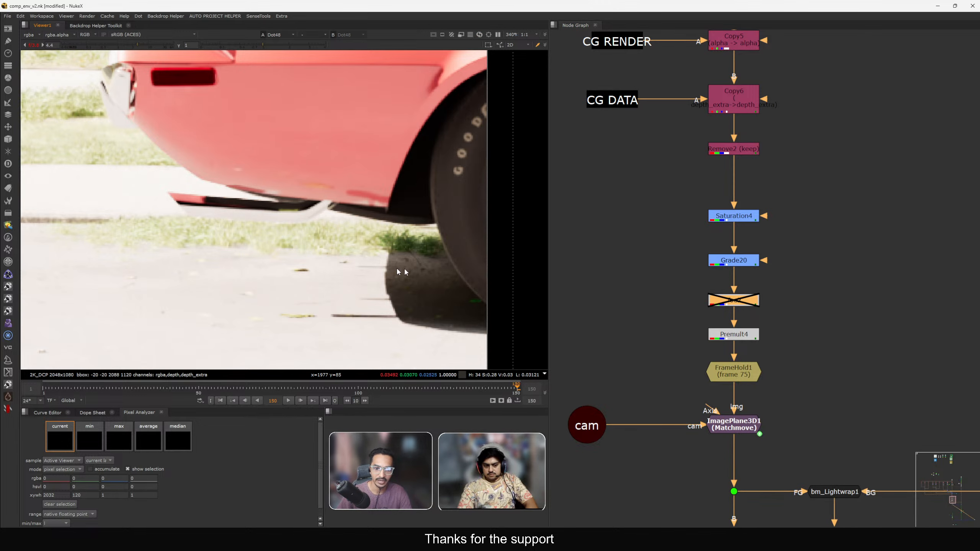
pyautogui.press('d')
# Toggle Toe2 again while inspecting the shadow beside the car's wheel.
pyautogui.scroll(-5, 723, 302)
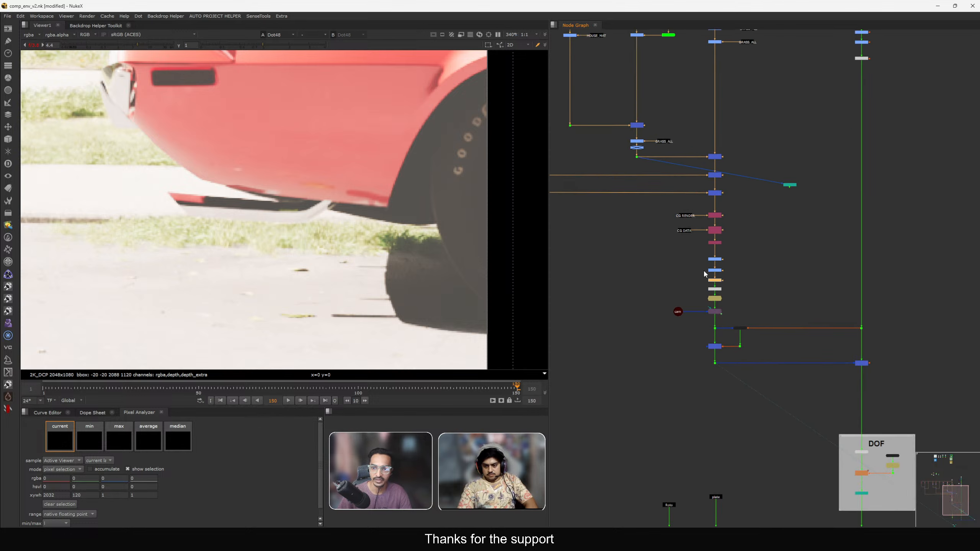
pyautogui.scroll(4, 664, 243)
pyautogui.click(682, 247)
pyautogui.press('d')
pyautogui.moveTo(689, 389); pyautogui.dragTo(630, 265, button='middle')
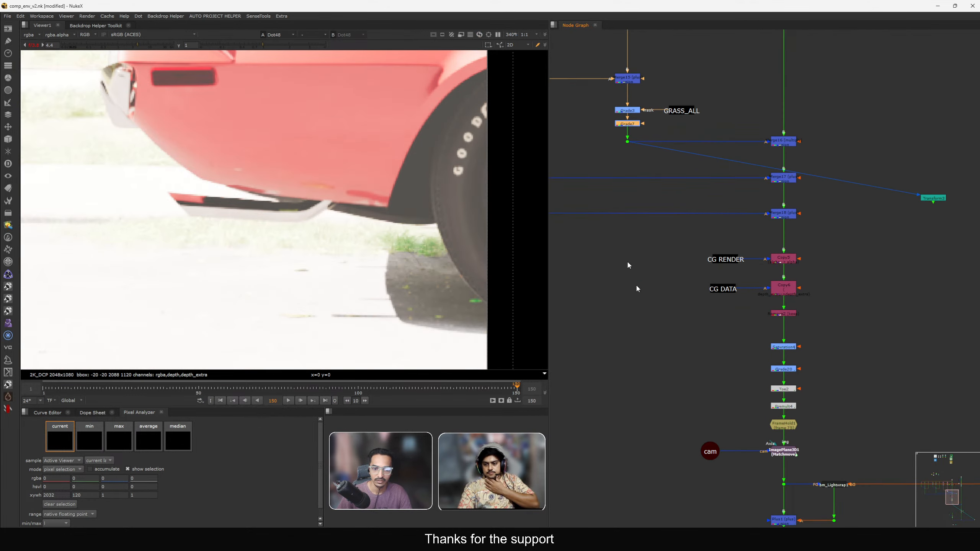
pyautogui.scroll(3, 746, 378)
pyautogui.moveTo(745, 376); pyautogui.dragTo(712, 328, button='middle')
pyautogui.click(761, 341)
pyautogui.press('d')
pyautogui.press('d')
pyautogui.press('d')
pyautogui.press('d')
pyautogui.press('d')
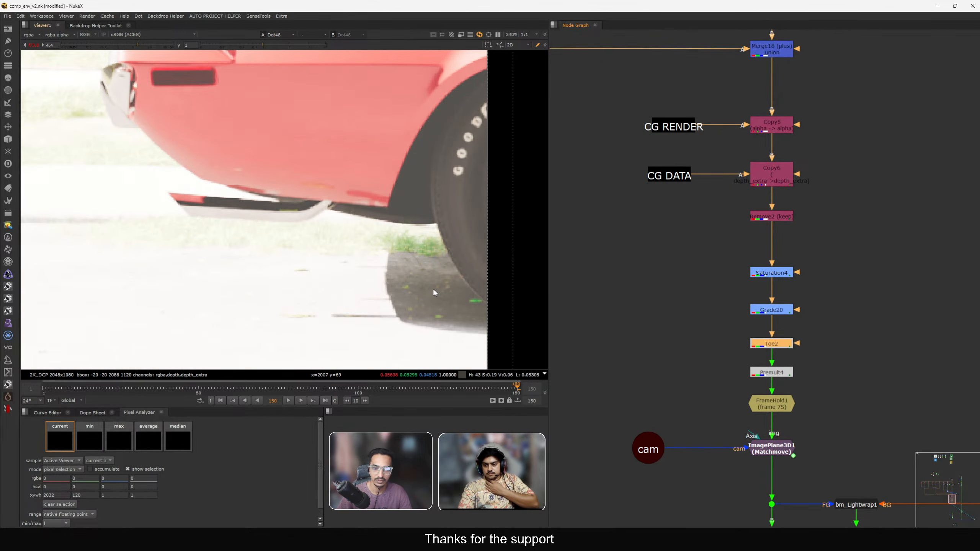
pyautogui.press('d')
pyautogui.press('d')
pyautogui.press('d')
pyautogui.press('d')
pyautogui.press('d')
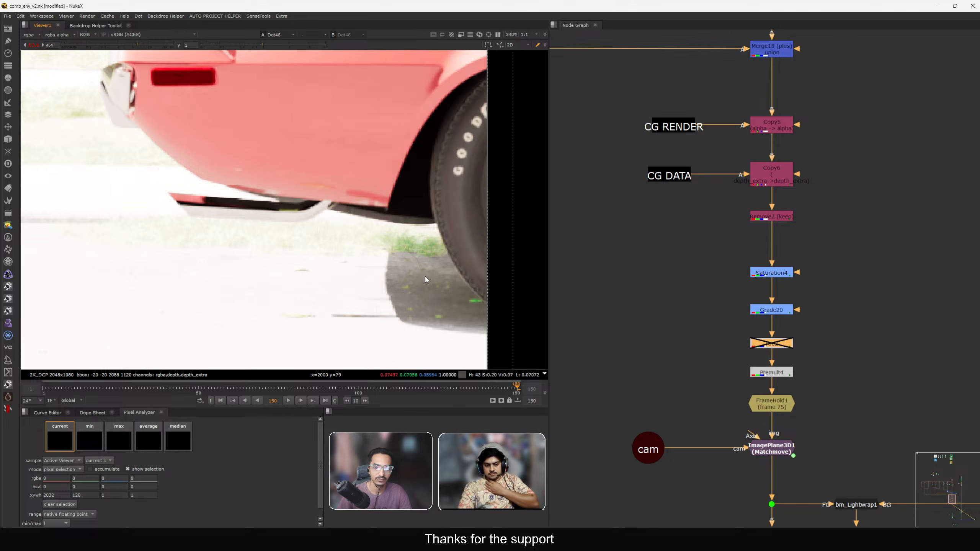
# Disable Grade7 below the GRASS_ALL mask.
pyautogui.scroll(-4, 675, 233)
pyautogui.moveTo(618, 118); pyautogui.dragTo(686, 225, button='middle')
pyautogui.scroll(4, 686, 224)
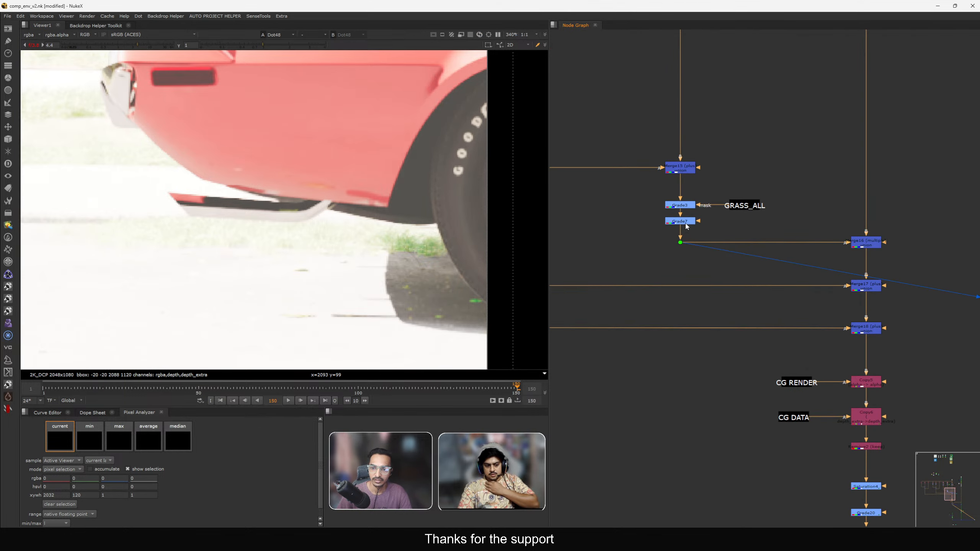
pyautogui.click(686, 222)
pyautogui.press('d')
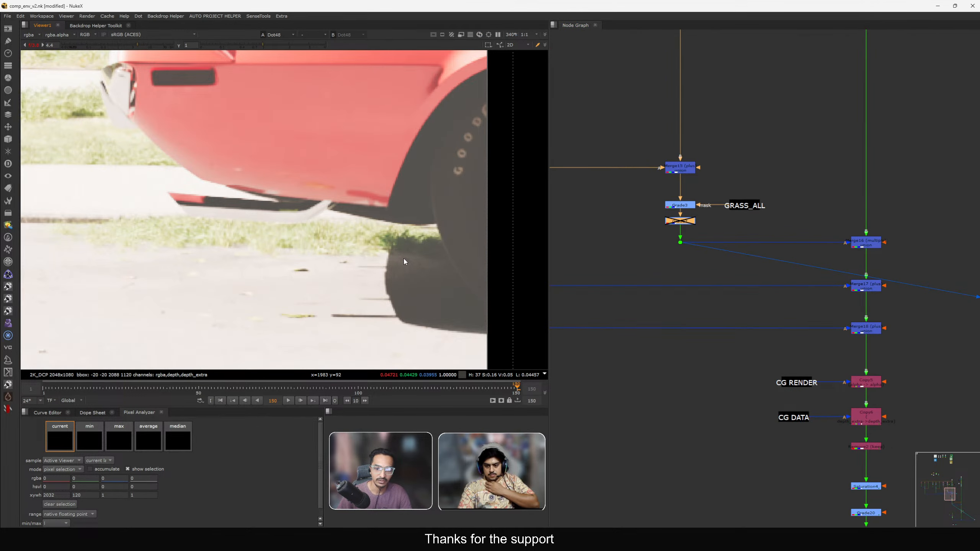
# Toggle Toe2 off and on to compare the car's shadow with Grade7 disabled.
pyautogui.scroll(-2, 457, 271)
pyautogui.moveTo(781, 479); pyautogui.dragTo(674, 241, button='middle')
pyautogui.scroll(4, 768, 304)
pyautogui.click(758, 297)
pyautogui.press('d')
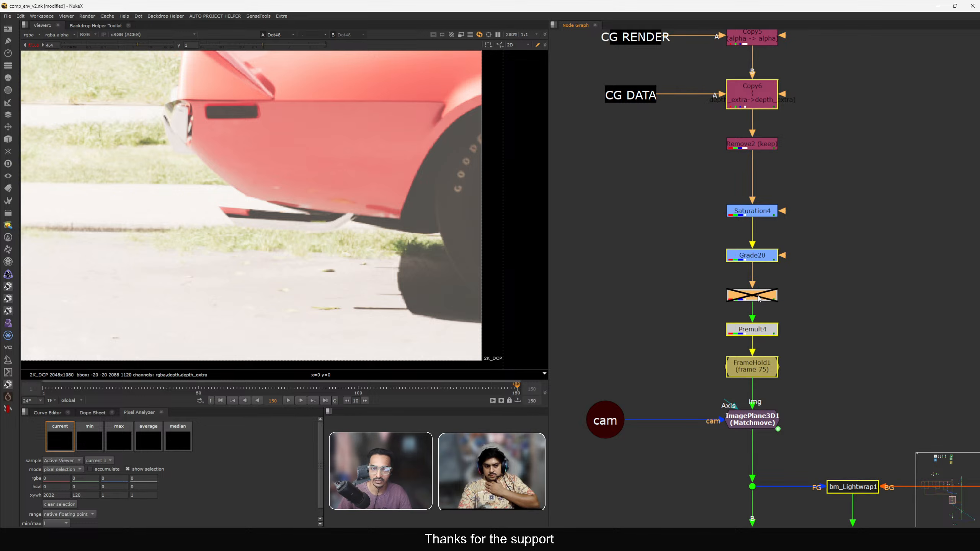
pyautogui.press('d')
pyautogui.press('d')
pyautogui.press('d')
pyautogui.press('d')
pyautogui.press('d')
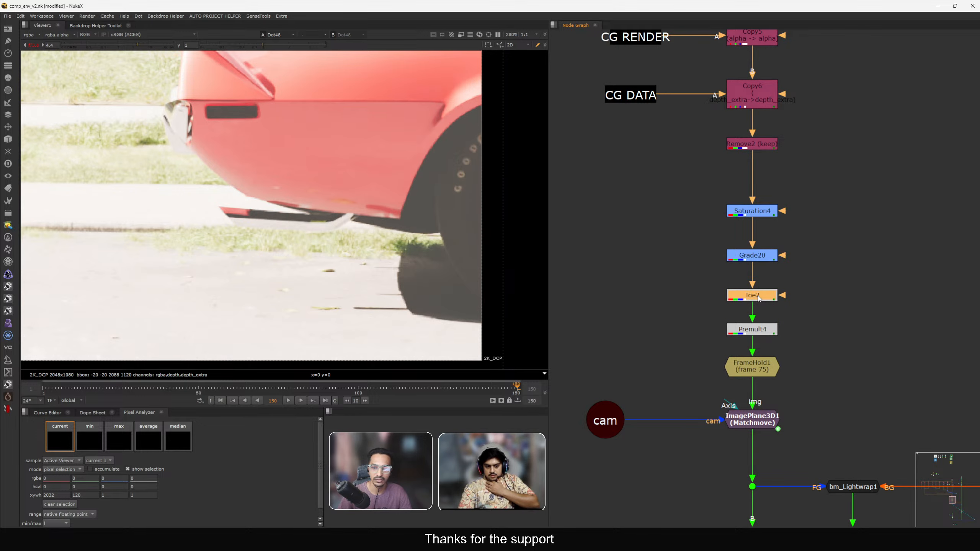
# Toggle Toe2 off and on once more, select Grade7, and reset the viewer gain to 1.
pyautogui.press('d')
pyautogui.press('d')
pyautogui.scroll(-5, 758, 298)
pyautogui.moveTo(665, 167); pyautogui.dragTo(784, 362, button='middle')
pyautogui.scroll(3, 758, 303)
pyautogui.click(771, 303)
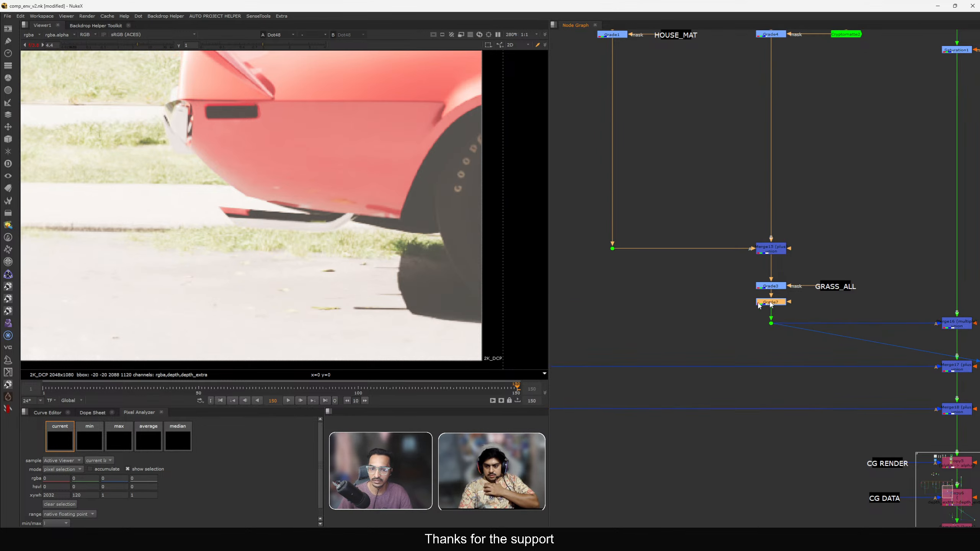
pyautogui.keyDown('ctrl'); pyautogui.click(114, 47); pyautogui.keyUp('ctrl')
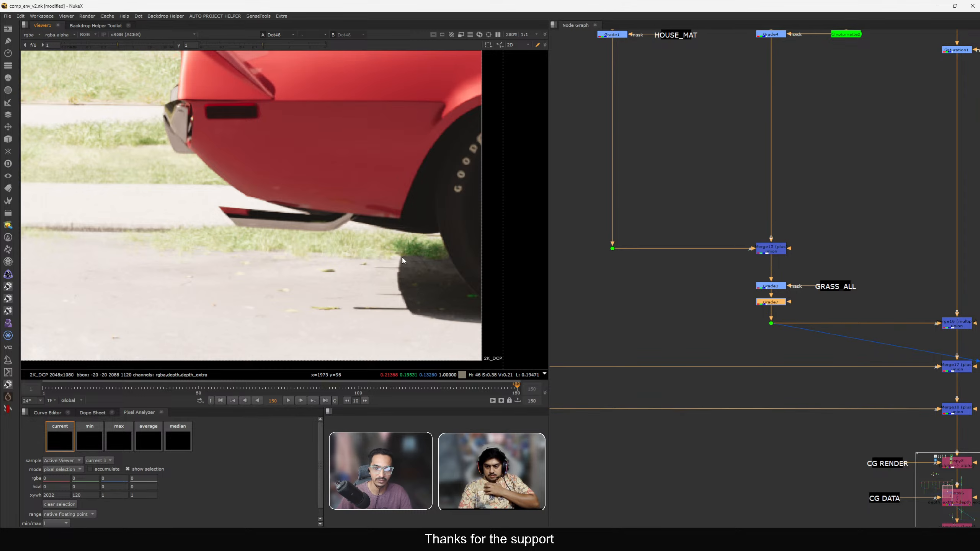
# Toggle Grade7 off and on to compare the grass and shadow beside the car's wheel.
pyautogui.scroll(-6, 348, 242)
pyautogui.scroll(8, 459, 278)
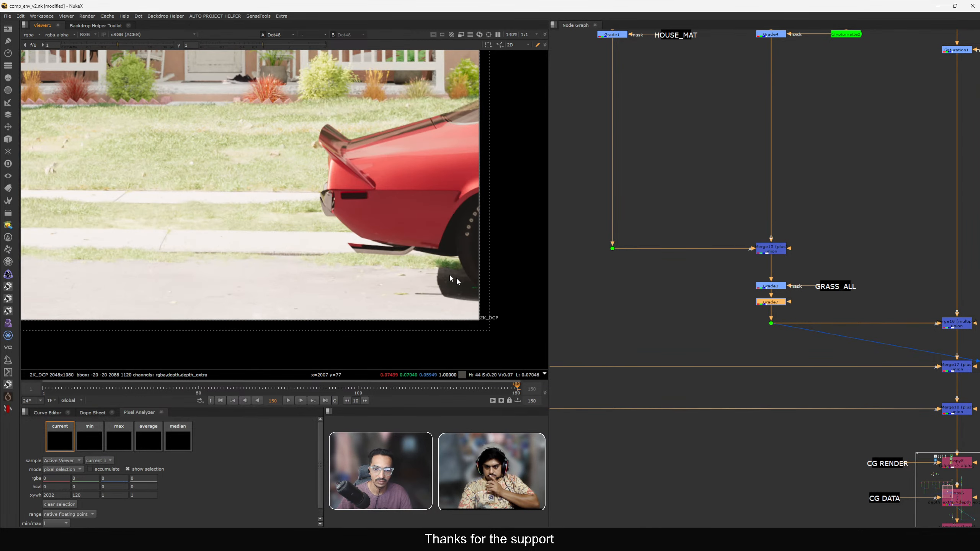
pyautogui.scroll(-5, 424, 266)
pyautogui.scroll(2, 770, 318)
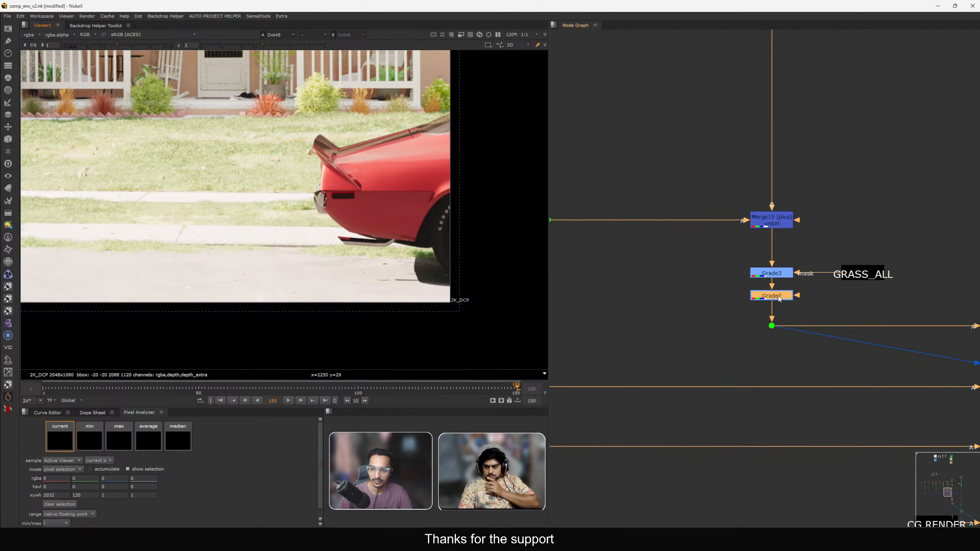
pyautogui.press('d')
pyautogui.scroll(4, 465, 282)
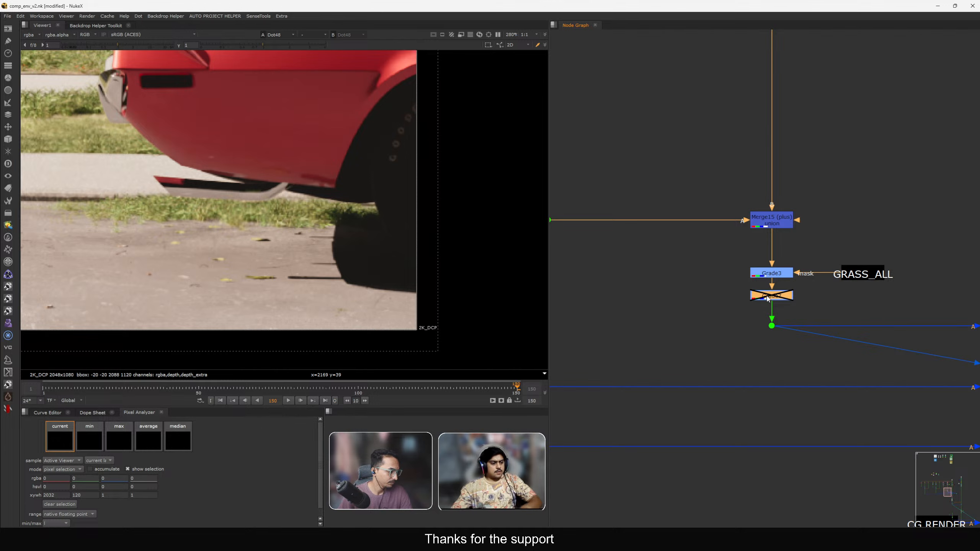
pyautogui.press('d')
# View the Transform4 mask output in the viewer and open the apMatte1 node's properties.
pyautogui.scroll(-5, 713, 299)
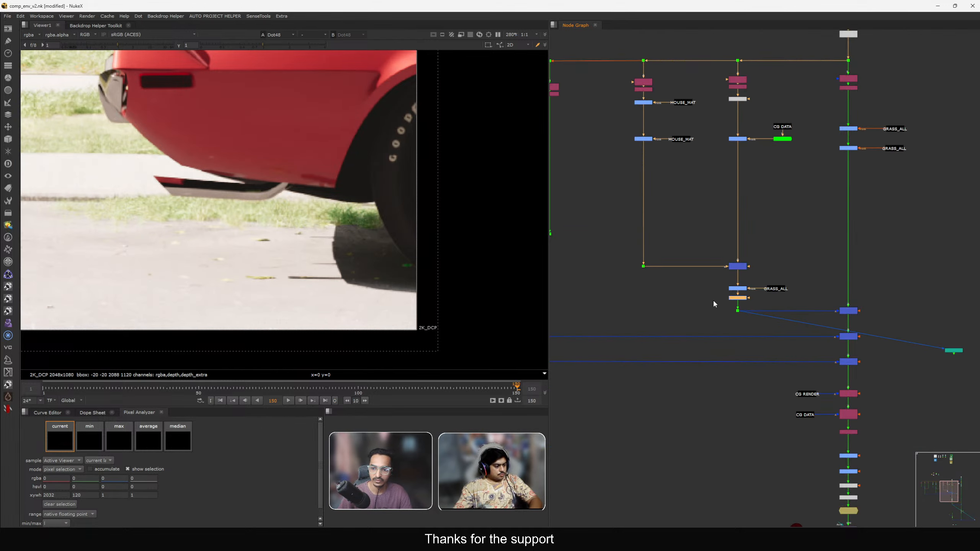
pyautogui.scroll(4, 713, 299)
pyautogui.click(825, 279)
pyautogui.scroll(-8, 623, 257)
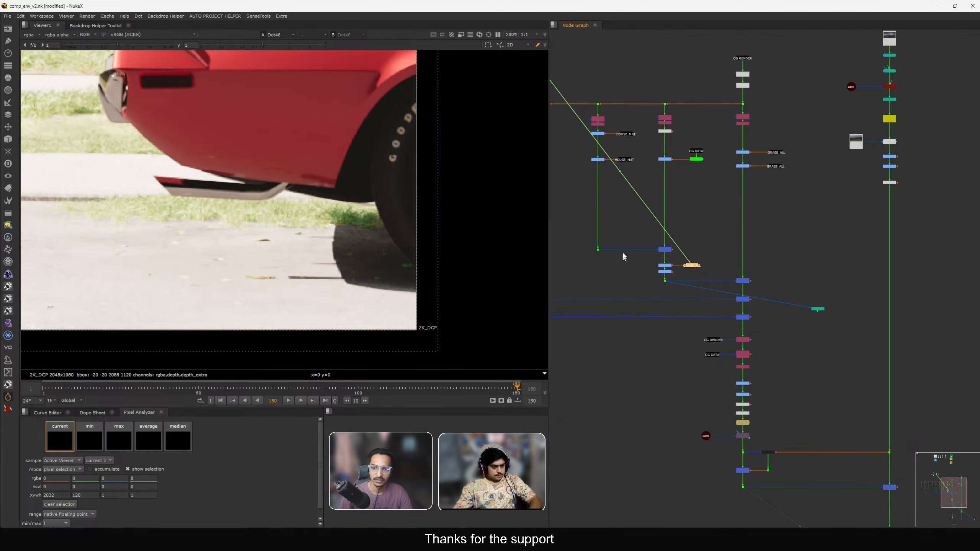
pyautogui.moveTo(570, 148); pyautogui.dragTo(663, 247, button='middle')
pyautogui.scroll(7, 652, 221)
pyautogui.click(652, 170)
pyautogui.press('1')
pyautogui.press('f')
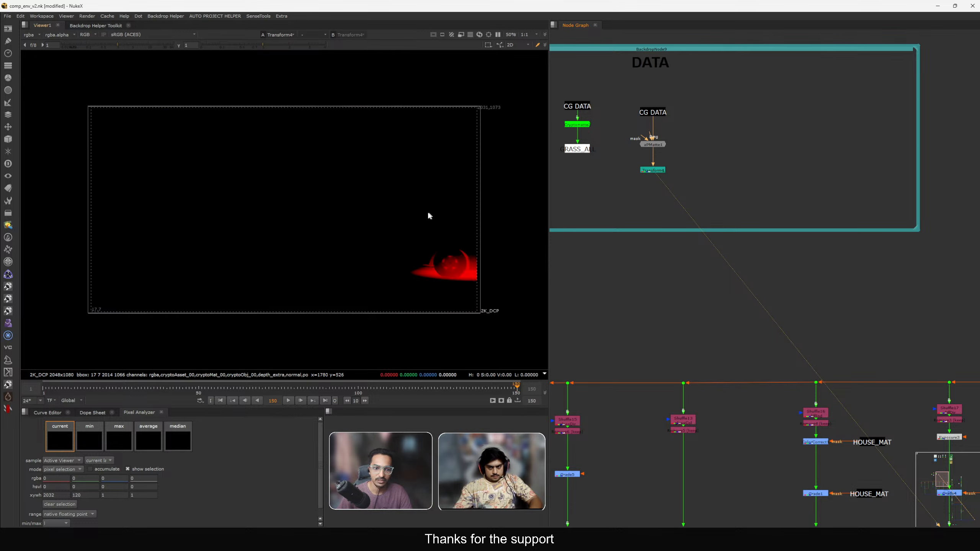
pyautogui.scroll(2, 463, 270)
pyautogui.scroll(3, 672, 198)
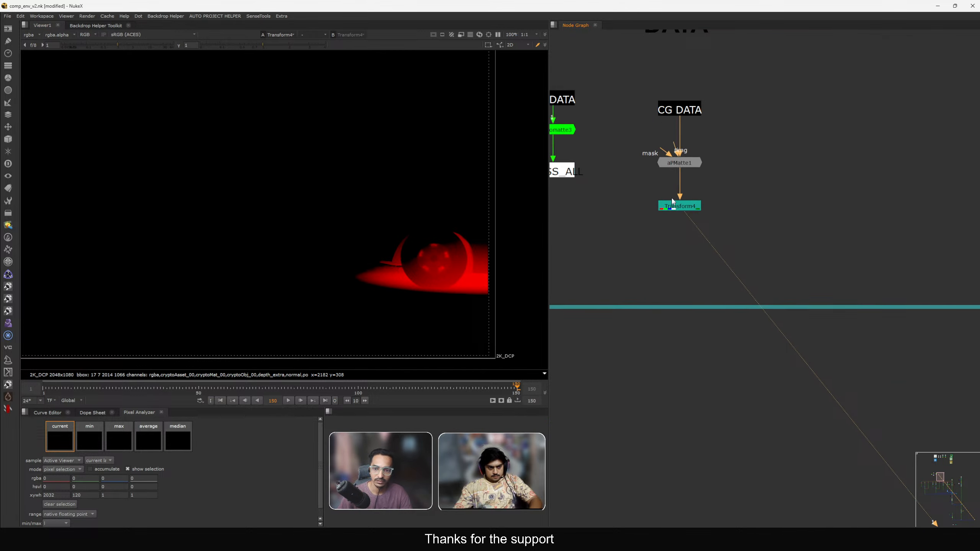
pyautogui.doubleClick(686, 155)
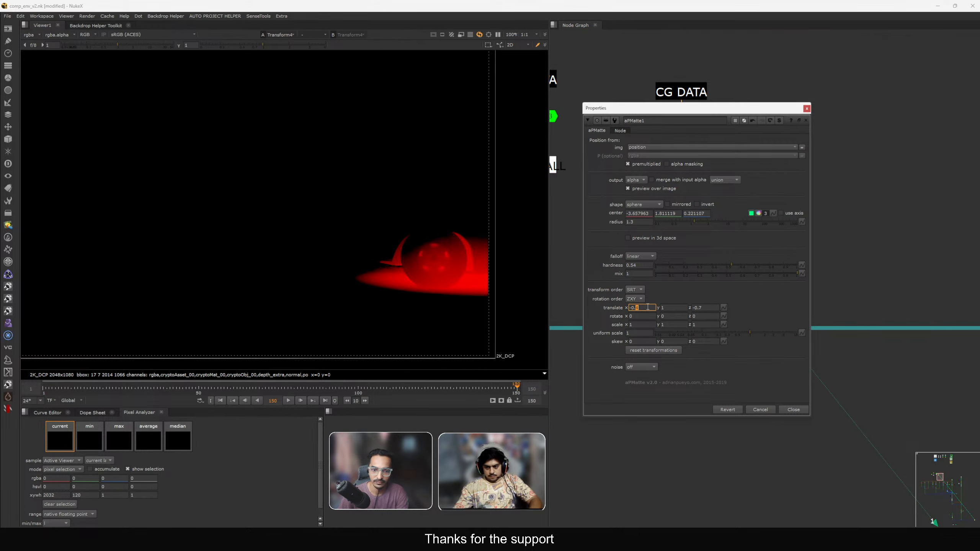
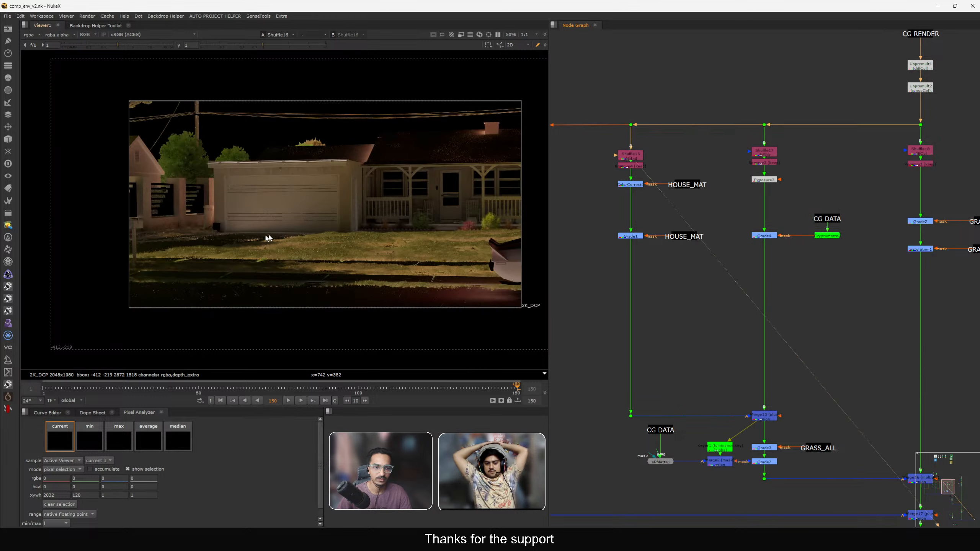
# Inspect the grass and sidewalk in front of the garage up close in the viewer, then fit the view.
pyautogui.scroll(3, 174, 261)
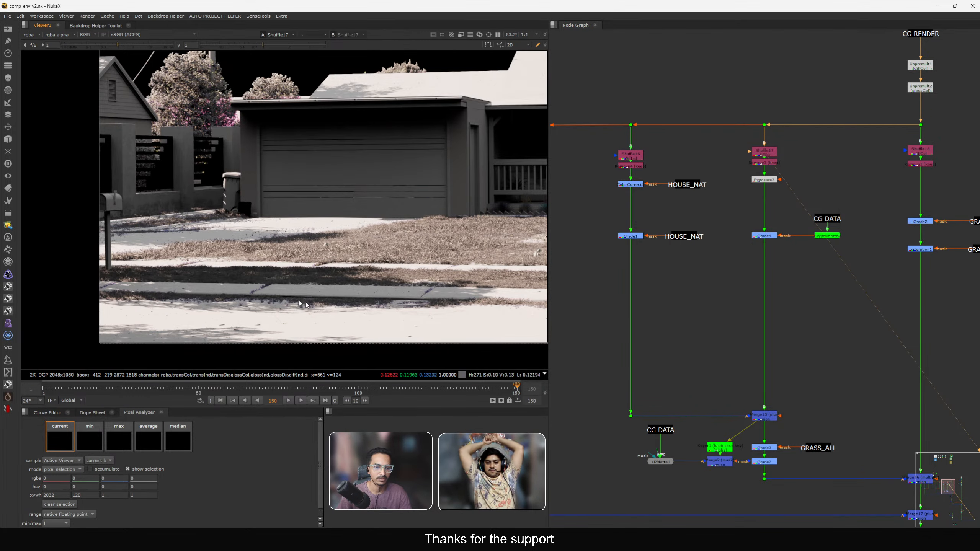
pyautogui.scroll(-3, 216, 270)
pyautogui.scroll(3, 347, 289)
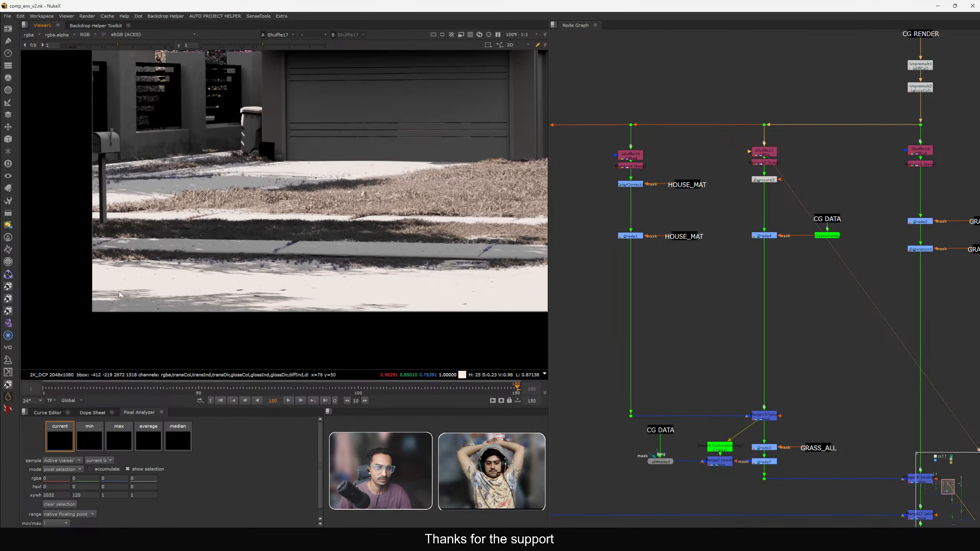
pyautogui.scroll(1, 280, 235)
pyautogui.moveTo(281, 235); pyautogui.dragTo(290, 236)
pyautogui.moveTo(281, 235); pyautogui.dragTo(349, 221, button='middle')
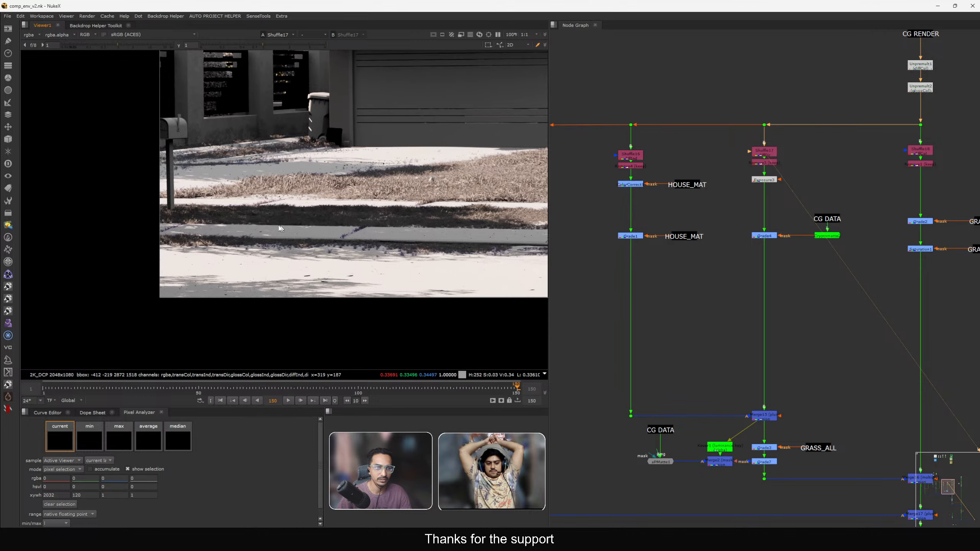
pyautogui.moveTo(225, 201); pyautogui.dragTo(319, 226)
pyautogui.scroll(-3, 319, 225)
pyautogui.scroll(3, 309, 225)
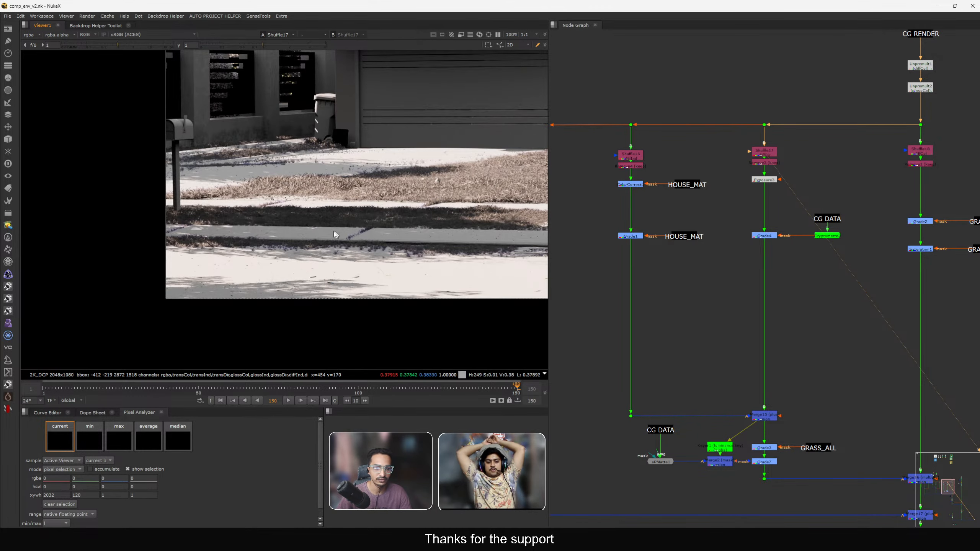
pyautogui.scroll(-3, 309, 226)
pyautogui.press('f')
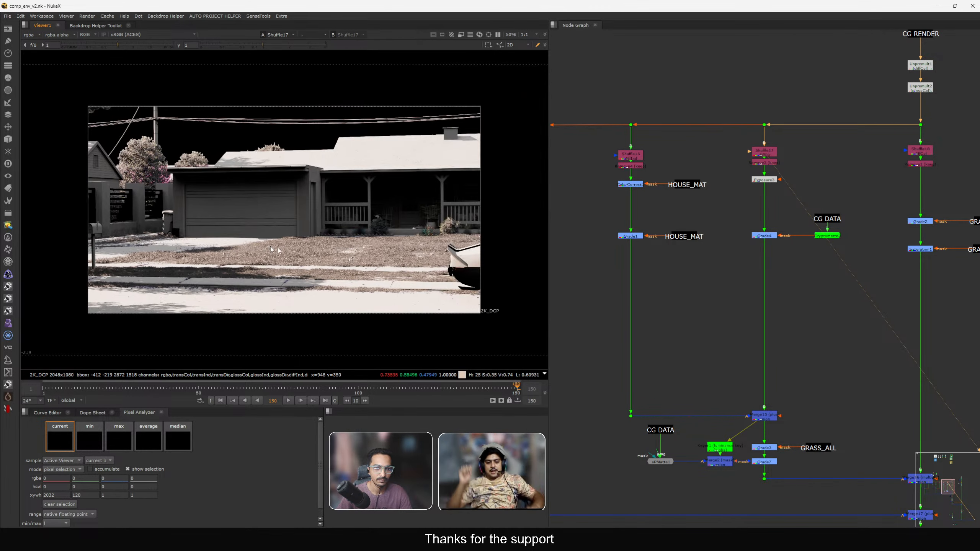
# View the final comp output of the script in the viewer.
pyautogui.moveTo(721, 359); pyautogui.dragTo(709, 278, button='middle')
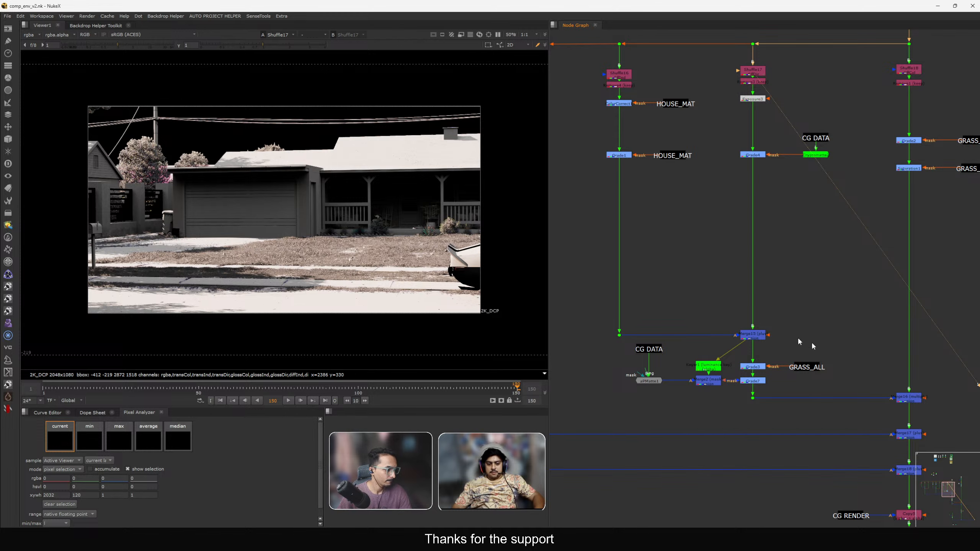
pyautogui.scroll(-6, 803, 343)
pyautogui.scroll(2, 834, 332)
pyautogui.click(841, 341)
pyautogui.press('1')
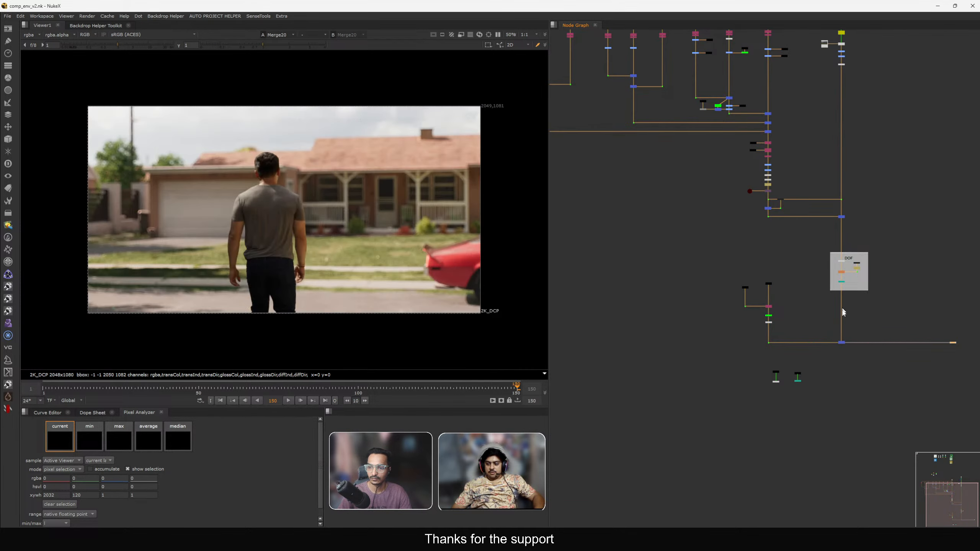
# Open the Grade20 node on the character plate branch and set its gamma to 1.3.
pyautogui.scroll(4, 839, 306)
pyautogui.moveTo(811, 353); pyautogui.dragTo(794, 312, button='middle')
pyautogui.moveTo(775, 304); pyautogui.dragTo(879, 324)
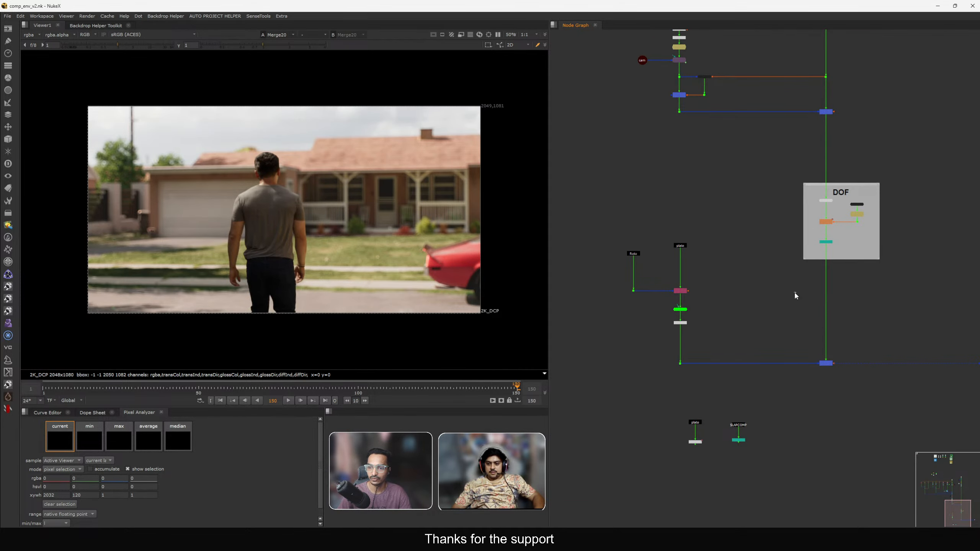
pyautogui.moveTo(795, 291); pyautogui.dragTo(880, 316)
pyautogui.scroll(-3, 768, 171)
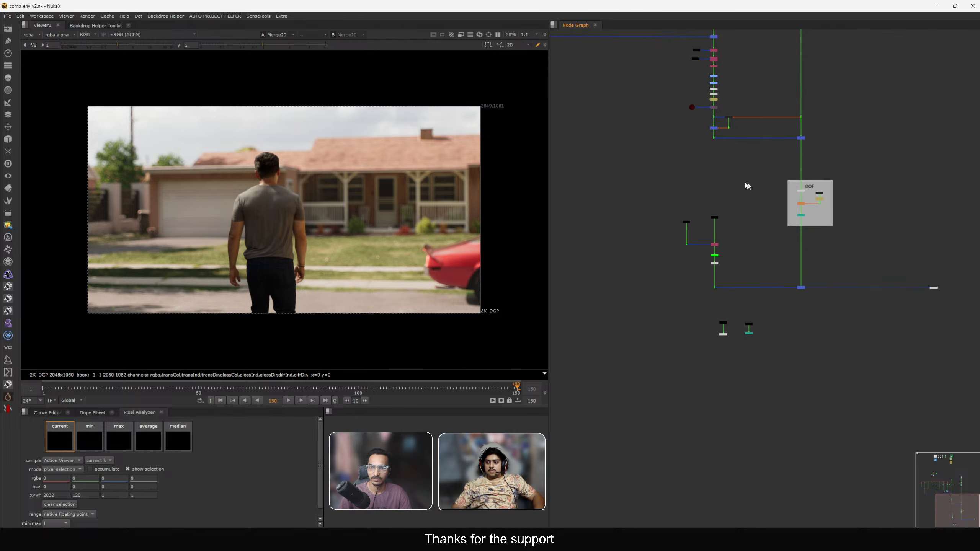
pyautogui.moveTo(744, 182); pyautogui.dragTo(789, 308, button='middle')
pyautogui.scroll(2, 751, 208)
pyautogui.scroll(2, 750, 208)
pyautogui.moveTo(743, 235); pyautogui.dragTo(770, 357, button='middle')
pyautogui.moveTo(713, 197); pyautogui.dragTo(752, 303, button='middle')
pyautogui.scroll(3, 739, 127)
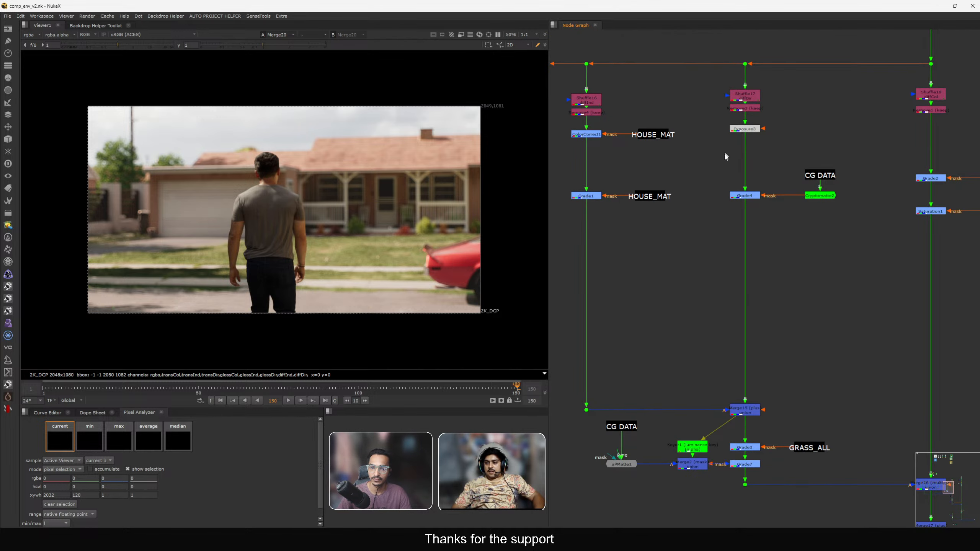
pyautogui.scroll(-4, 721, 162)
pyautogui.moveTo(743, 290); pyautogui.dragTo(742, 308, button='middle')
pyautogui.moveTo(779, 403); pyautogui.dragTo(752, 224, button='middle')
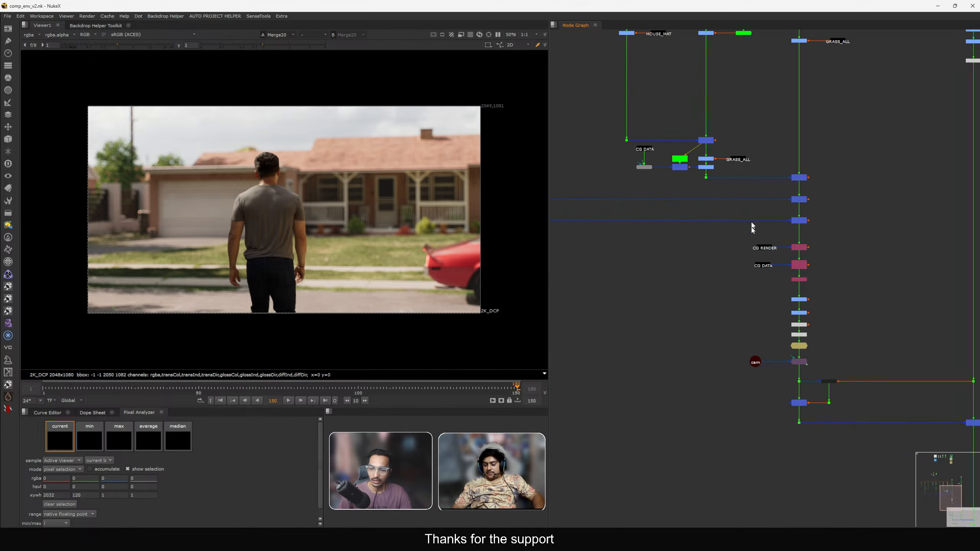
pyautogui.scroll(6, 815, 320)
pyautogui.moveTo(779, 260); pyautogui.dragTo(777, 250)
pyautogui.moveTo(769, 304)
pyautogui.mouseDown()
pyautogui.moveTo(774, 283)
pyautogui.moveTo(769, 291)
pyautogui.mouseUp()
pyautogui.doubleClick(769, 292)
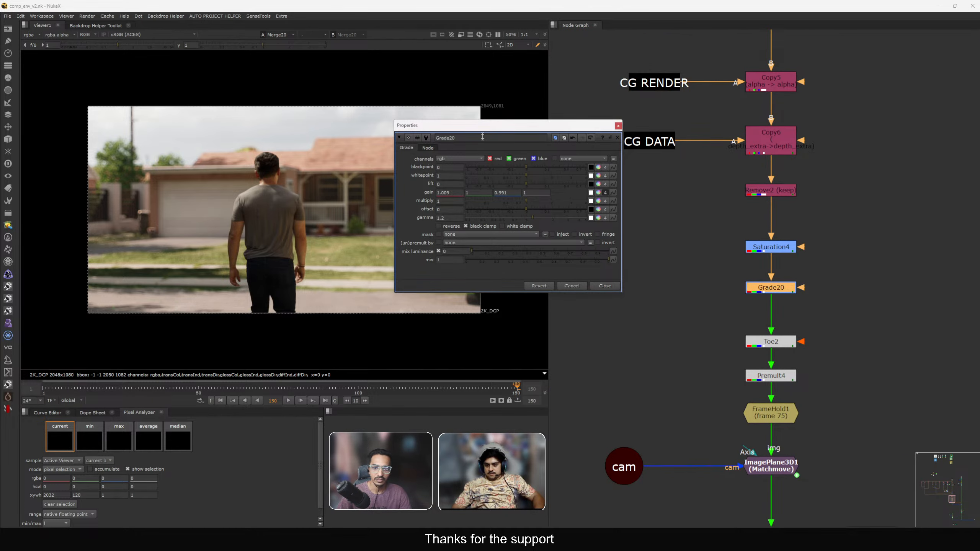
pyautogui.moveTo(482, 125); pyautogui.dragTo(629, 116)
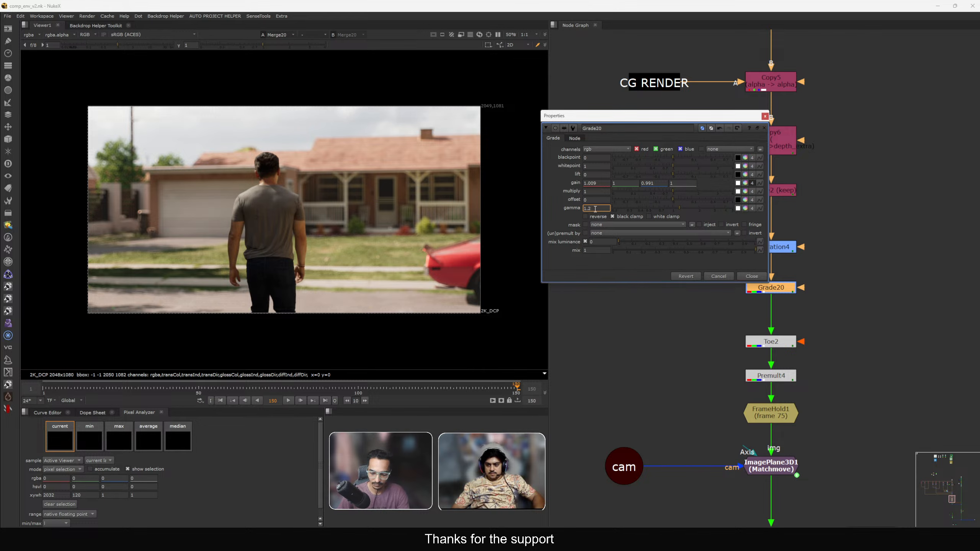
pyautogui.press('Return')
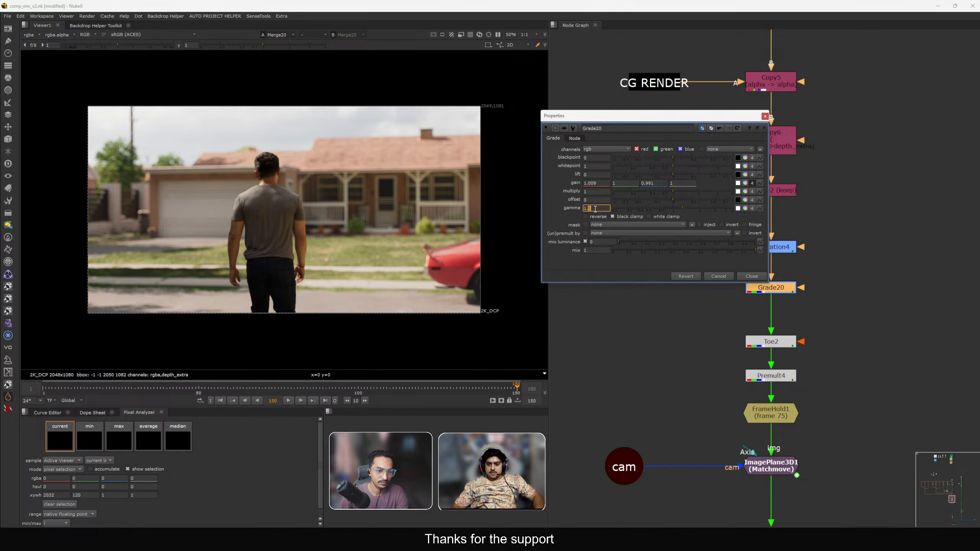
pyautogui.press('Down')
pyautogui.press('Up')
pyautogui.press('Down')
pyautogui.press('Up')
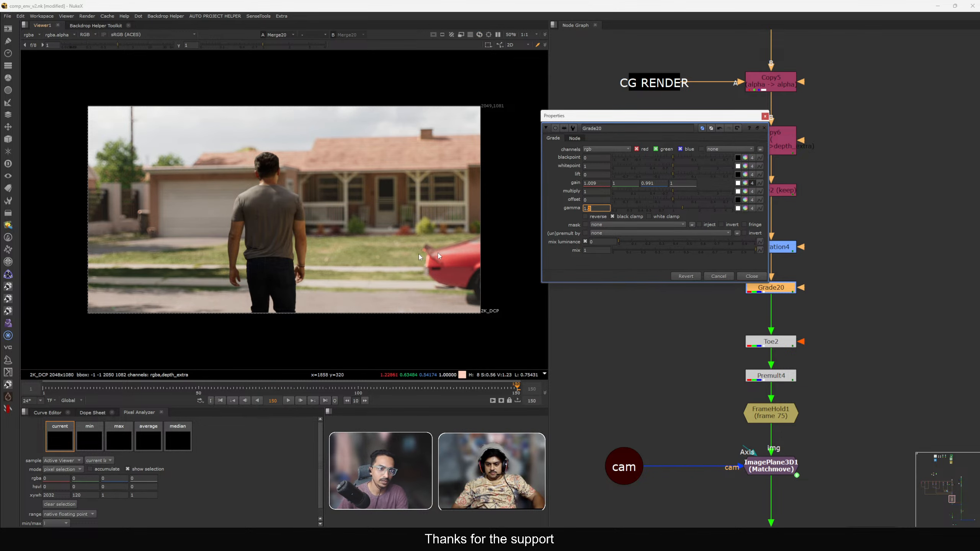
pyautogui.moveTo(194, 198); pyautogui.dragTo(214, 235)
pyautogui.scroll(4, 93, 205)
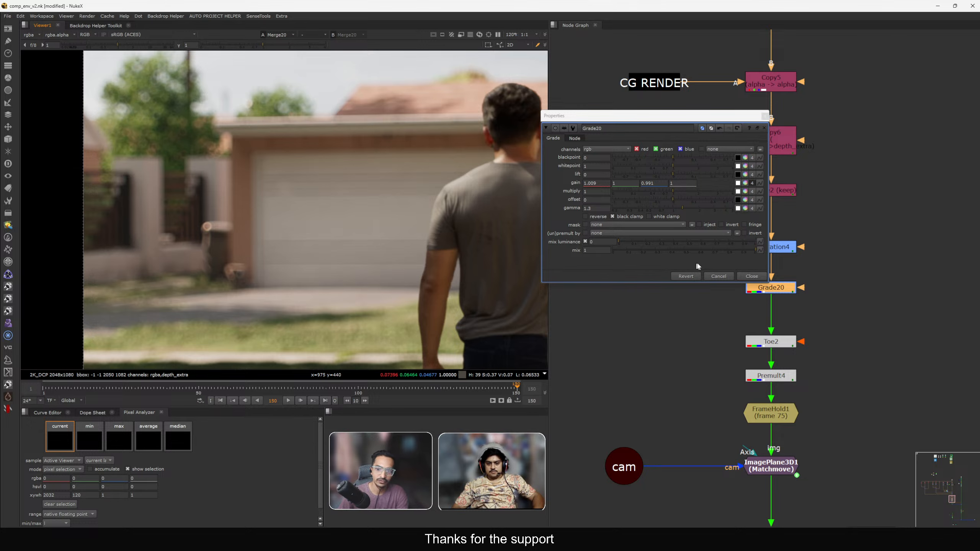
pyautogui.click(743, 277)
# Select Toe2 and inspect the grass beside the man's legs up close in the viewer.
pyautogui.moveTo(692, 221); pyautogui.dragTo(778, 283)
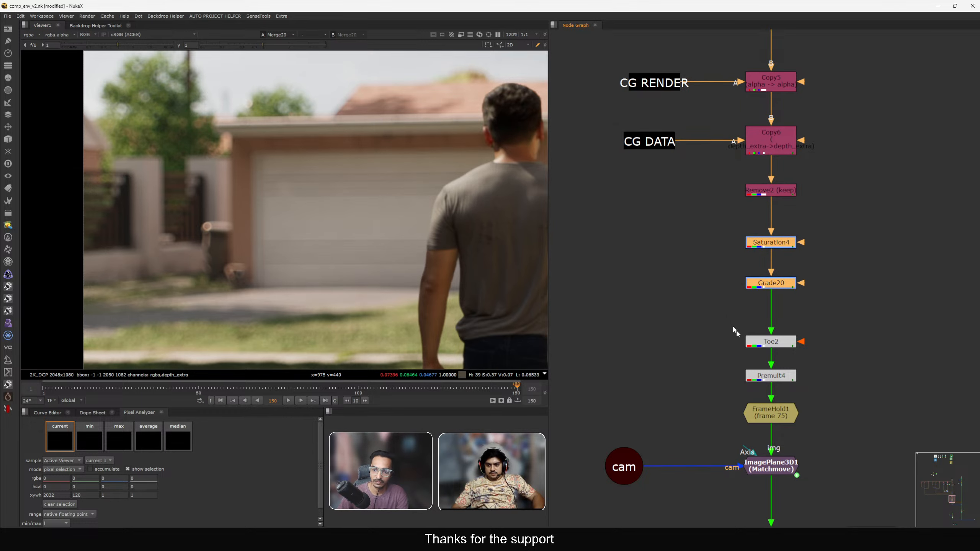
pyautogui.moveTo(764, 344); pyautogui.dragTo(764, 343)
pyautogui.scroll(-3, 355, 285)
pyautogui.scroll(4, 316, 238)
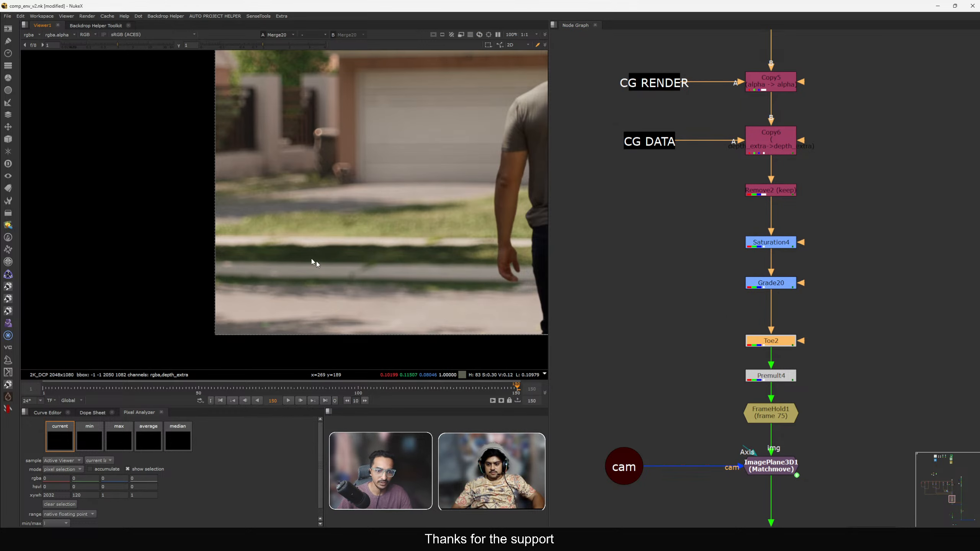
pyautogui.scroll(1, 381, 285)
pyautogui.scroll(-3, 378, 280)
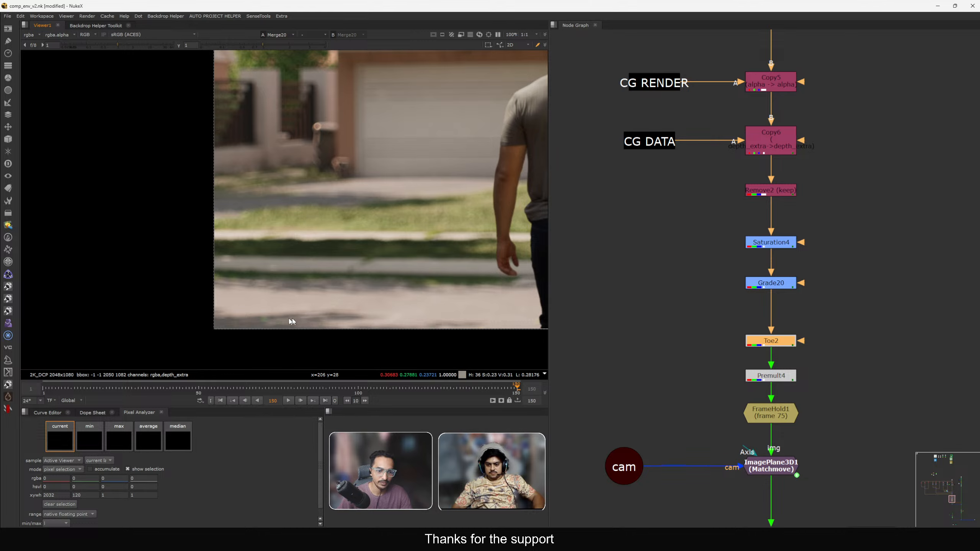
pyautogui.scroll(-10, 737, 245)
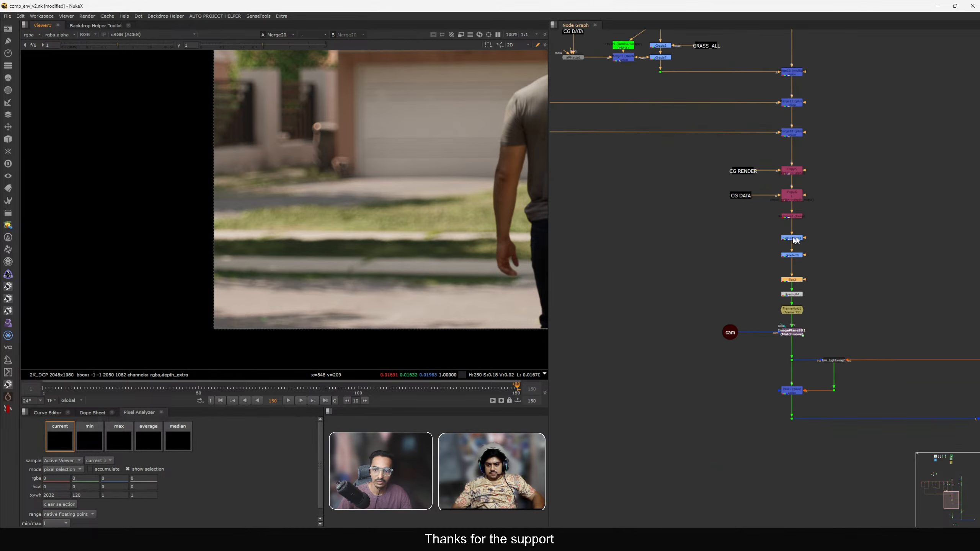
# View the Grade4 grass branch output in the viewer and look over its properties.
pyautogui.moveTo(664, 285); pyautogui.dragTo(697, 320)
pyautogui.press('1')
pyautogui.press('f')
pyautogui.scroll(3, 675, 222)
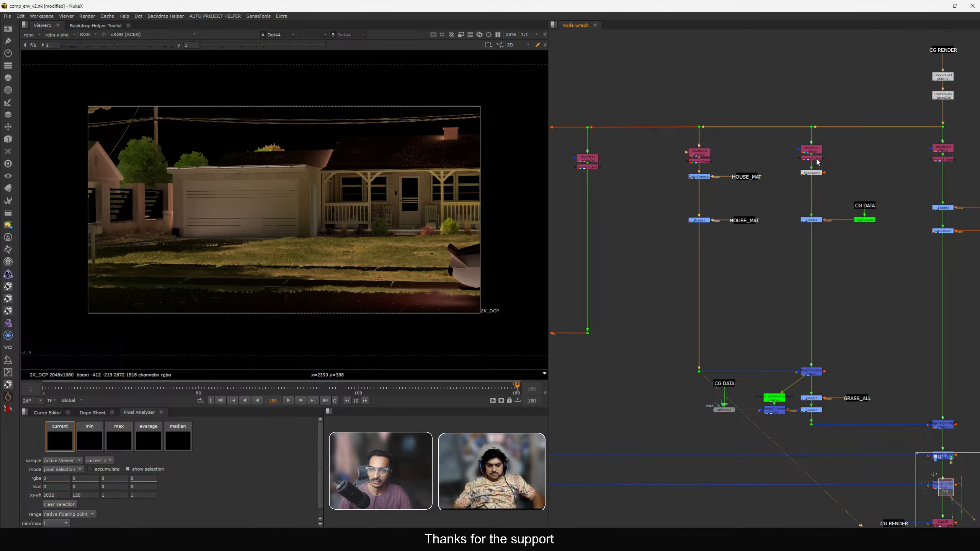
pyautogui.doubleClick(811, 221)
pyautogui.press('1')
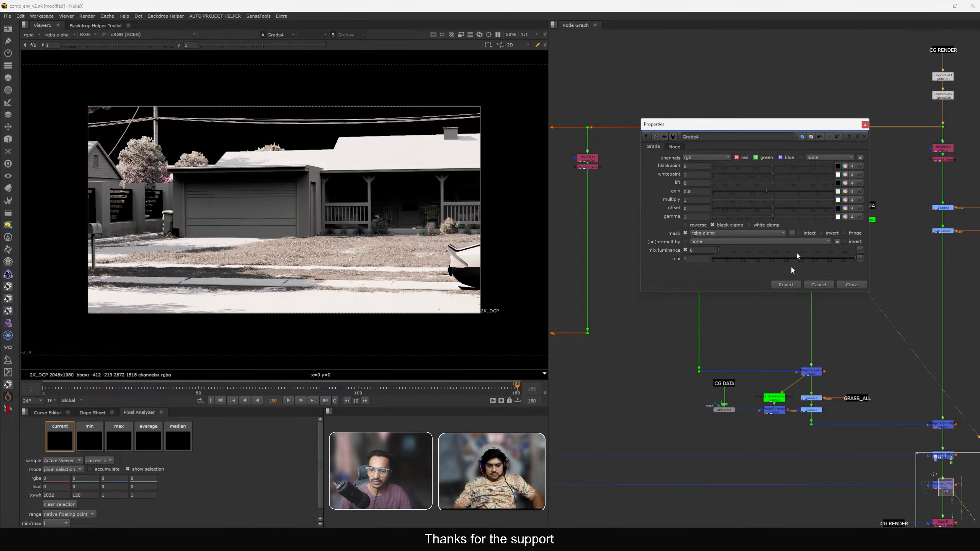
pyautogui.click(855, 286)
# Copy the CG DATA, apMatte1 and mask merge nodes from the grass grade and paste them beside Grade4.
pyautogui.moveTo(633, 289); pyautogui.dragTo(599, 272, button='middle')
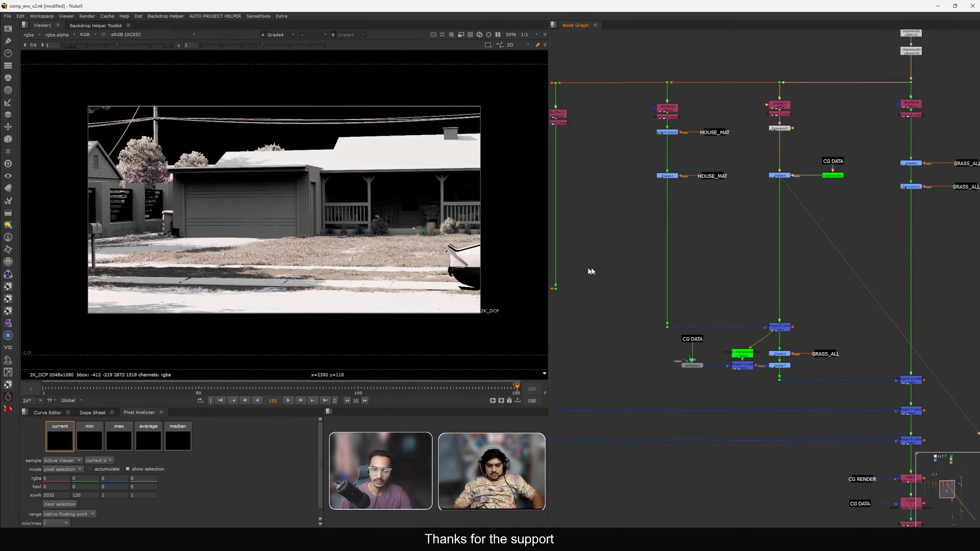
pyautogui.scroll(3, 98, 273)
pyautogui.moveTo(146, 272); pyautogui.dragTo(148, 251, button='middle')
pyautogui.moveTo(57, 228); pyautogui.dragTo(444, 298)
pyautogui.moveTo(708, 285); pyautogui.dragTo(694, 259, button='middle')
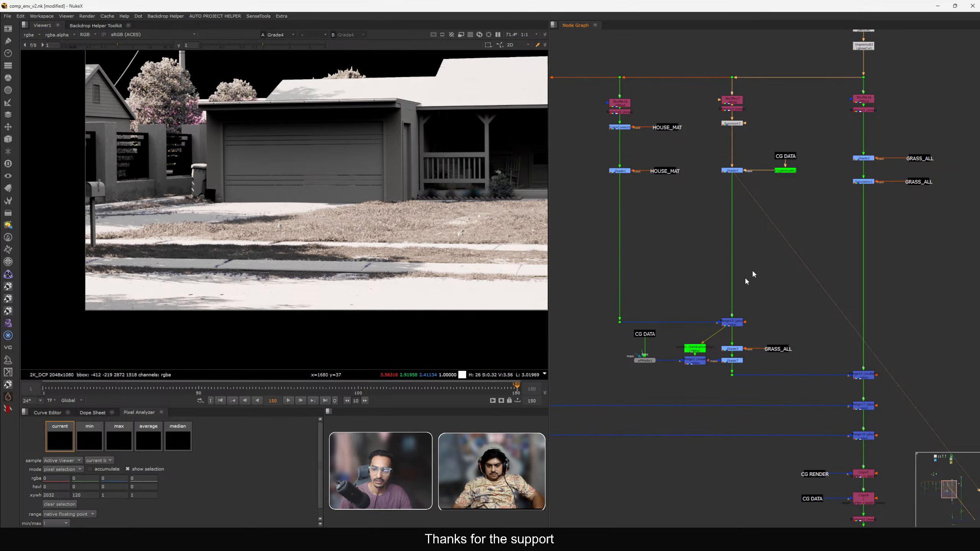
pyautogui.scroll(3, 747, 281)
pyautogui.moveTo(620, 307); pyautogui.dragTo(738, 369)
pyautogui.click(750, 214)
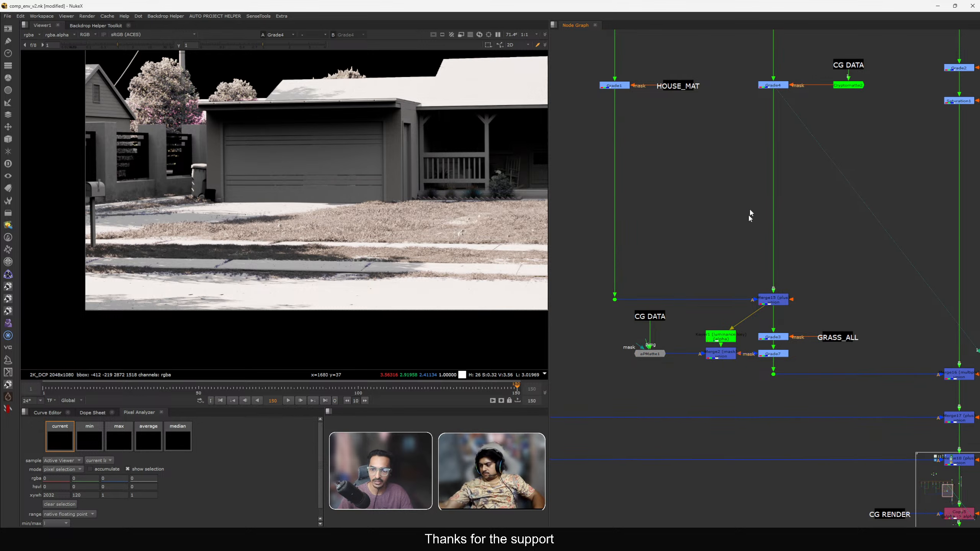
pyautogui.moveTo(814, 233); pyautogui.dragTo(792, 289, button='middle')
pyautogui.moveTo(868, 225); pyautogui.dragTo(841, 236, button='middle')
pyautogui.hotkey('ctrl', 'v')
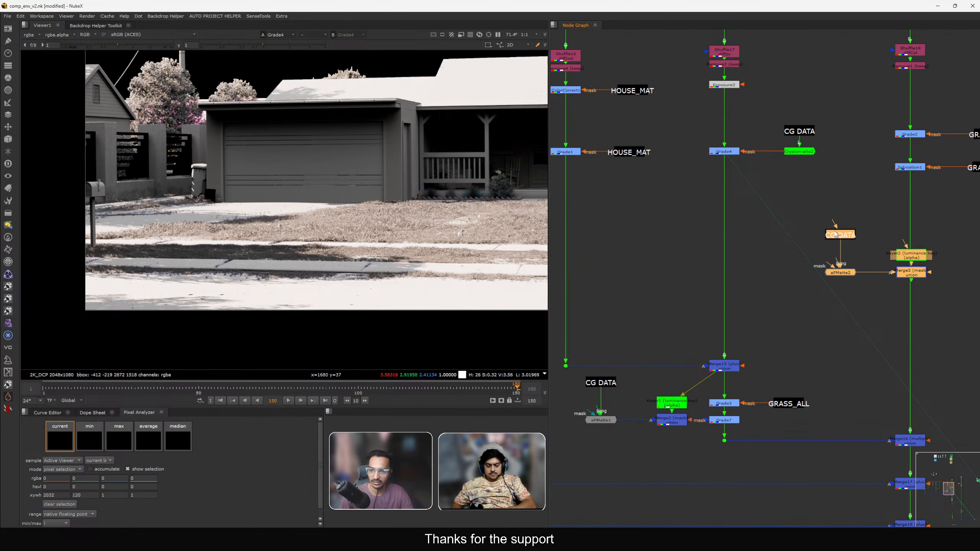
# Arrange the pasted mask nodes and connect their input to the branch above Grade4.
pyautogui.moveTo(837, 231); pyautogui.dragTo(643, 221)
pyautogui.moveTo(643, 220); pyautogui.dragTo(645, 253, button='middle')
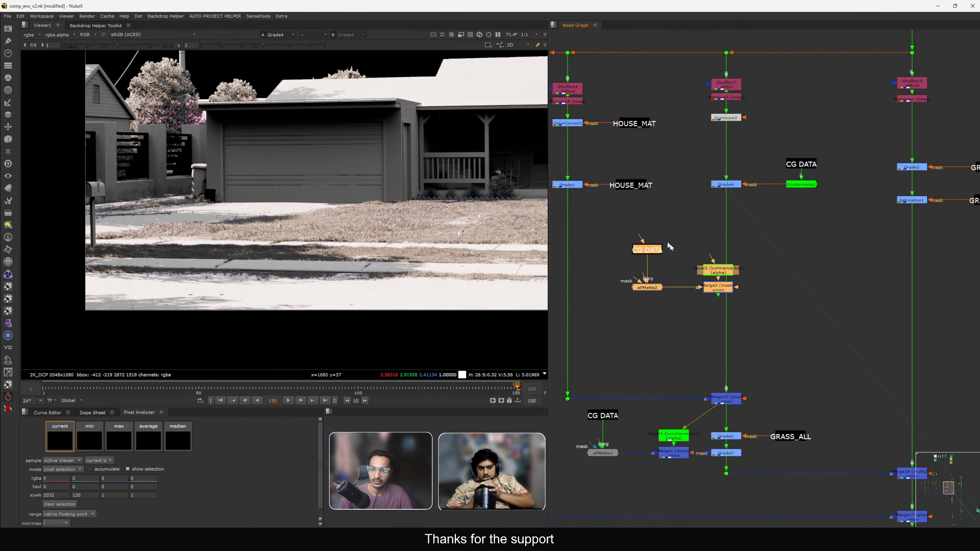
pyautogui.moveTo(680, 249); pyautogui.dragTo(746, 311)
pyautogui.moveTo(705, 276); pyautogui.dragTo(773, 285)
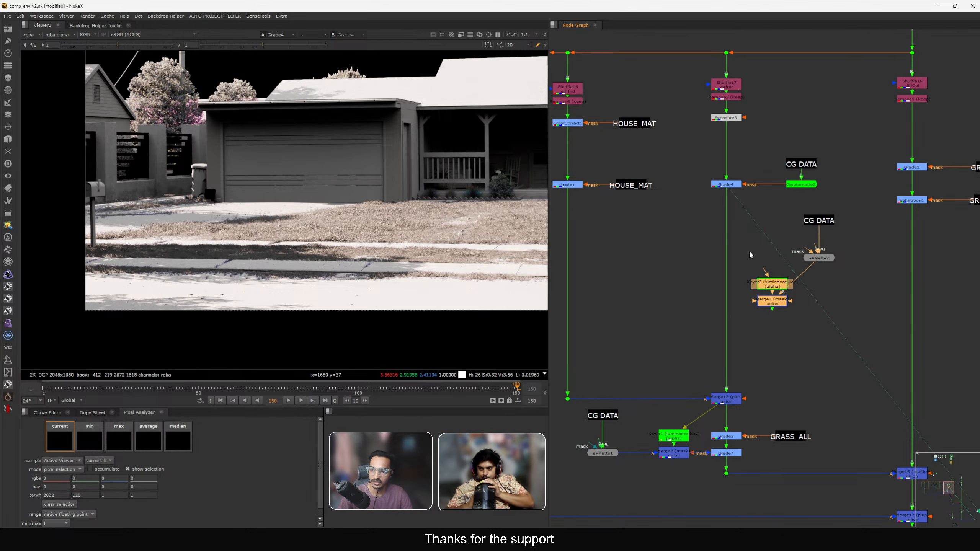
pyautogui.moveTo(763, 238); pyautogui.dragTo(727, 97)
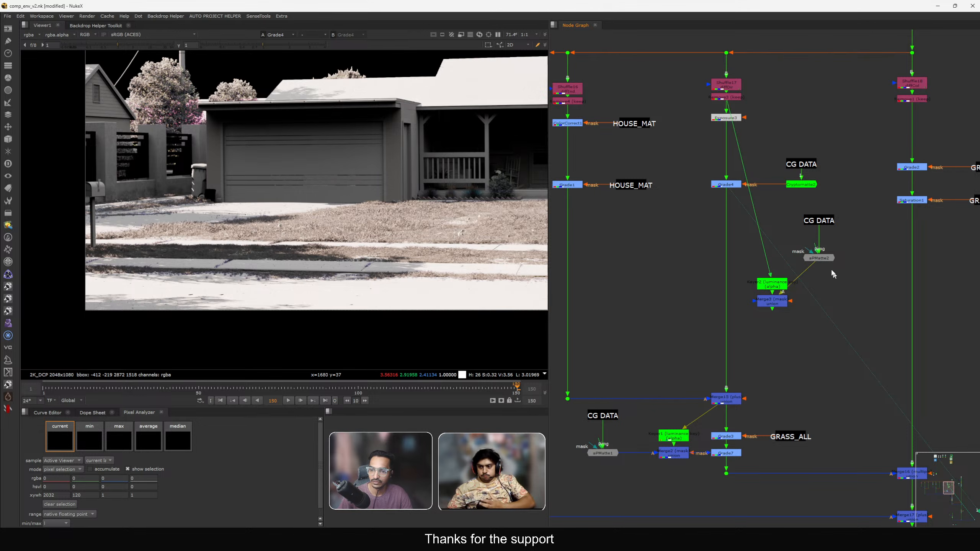
# View apMatte2, pick its sphere center on the grass in the viewer and set the radius to 5.7.
pyautogui.moveTo(819, 258)
pyautogui.mouseDown()
pyautogui.moveTo(830, 247)
pyautogui.moveTo(819, 253)
pyautogui.mouseUp()
pyautogui.press('1')
pyautogui.doubleClick(819, 252)
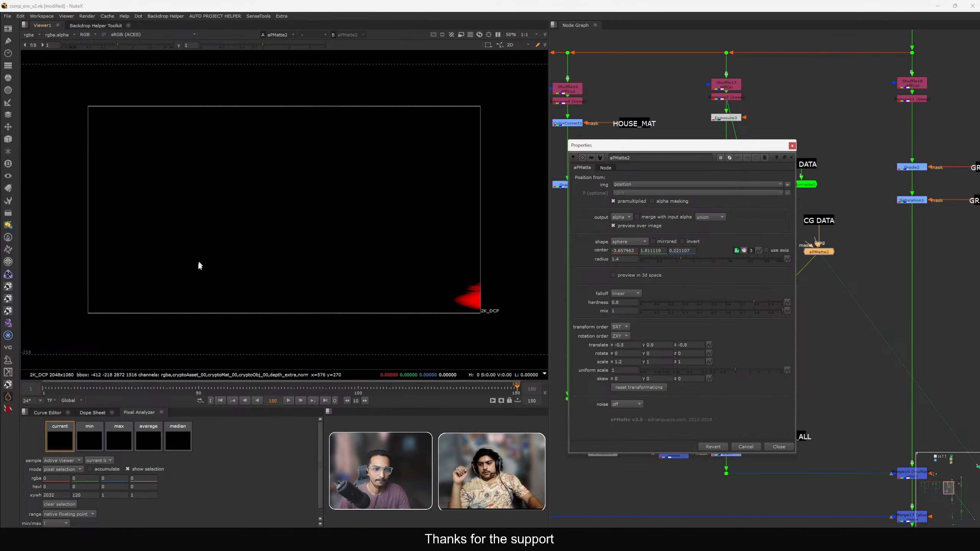
pyautogui.keyDown('ctrl'); pyautogui.click(184, 272); pyautogui.keyUp('ctrl')
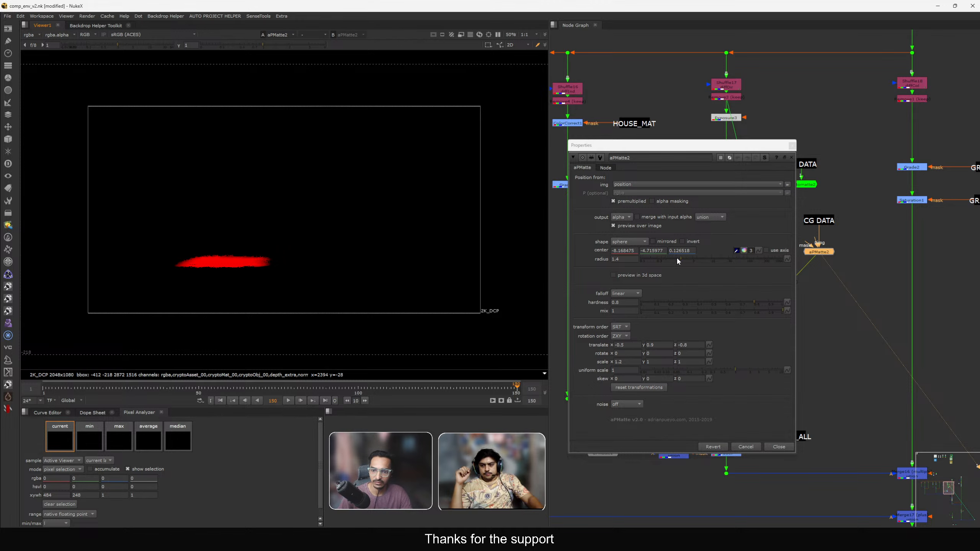
pyautogui.moveTo(678, 260)
pyautogui.mouseDown()
pyautogui.moveTo(711, 262)
pyautogui.moveTo(697, 265)
pyautogui.mouseUp()
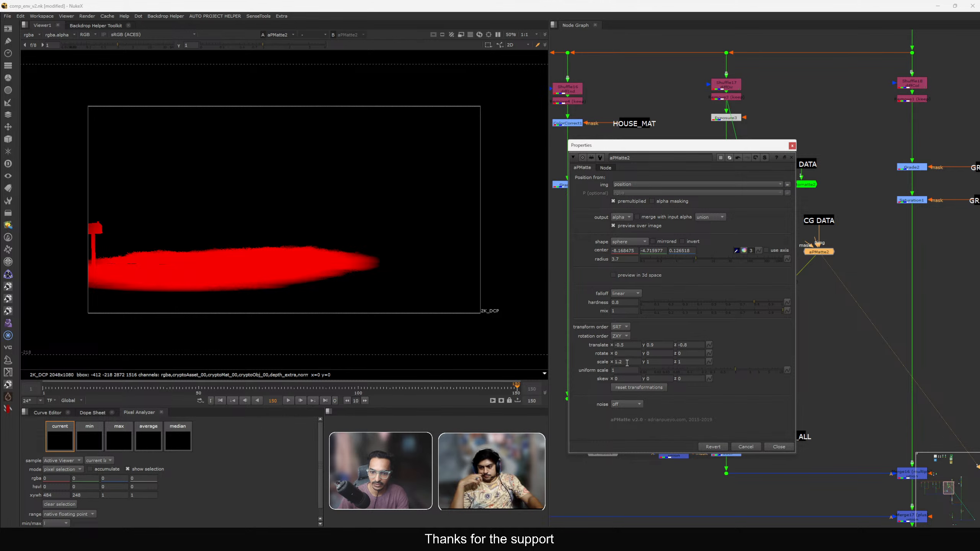
# Set apMatte2's x scale to 1, close its properties and select the pasted shuffle node.
pyautogui.write('1')
pyautogui.press('Return')
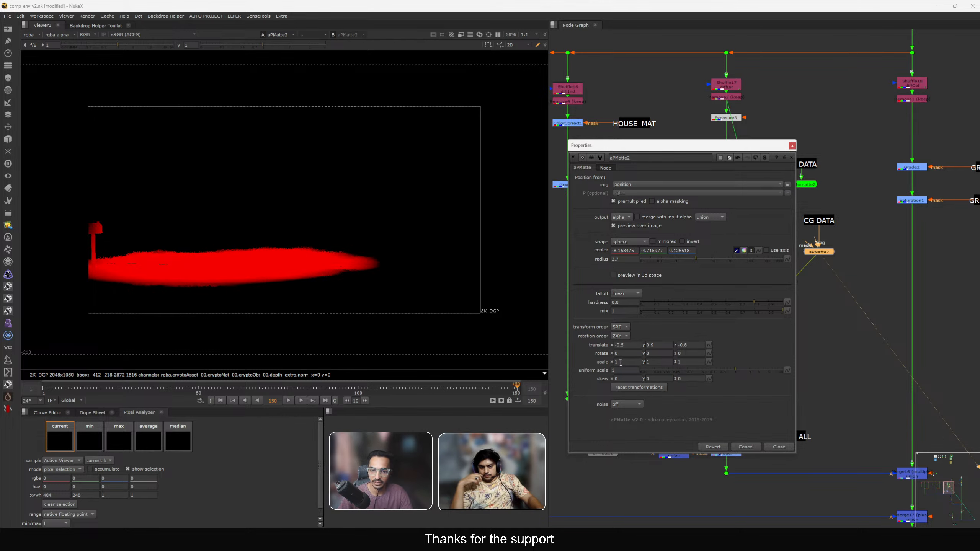
pyautogui.press('Down')
pyautogui.press('Down')
pyautogui.press('Up')
pyautogui.press('Down')
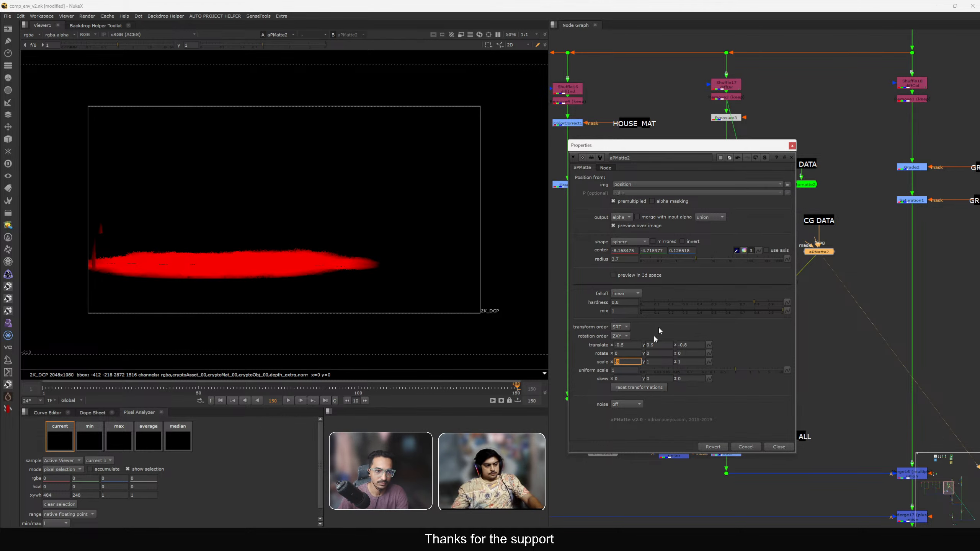
pyautogui.click(793, 146)
pyautogui.click(772, 272)
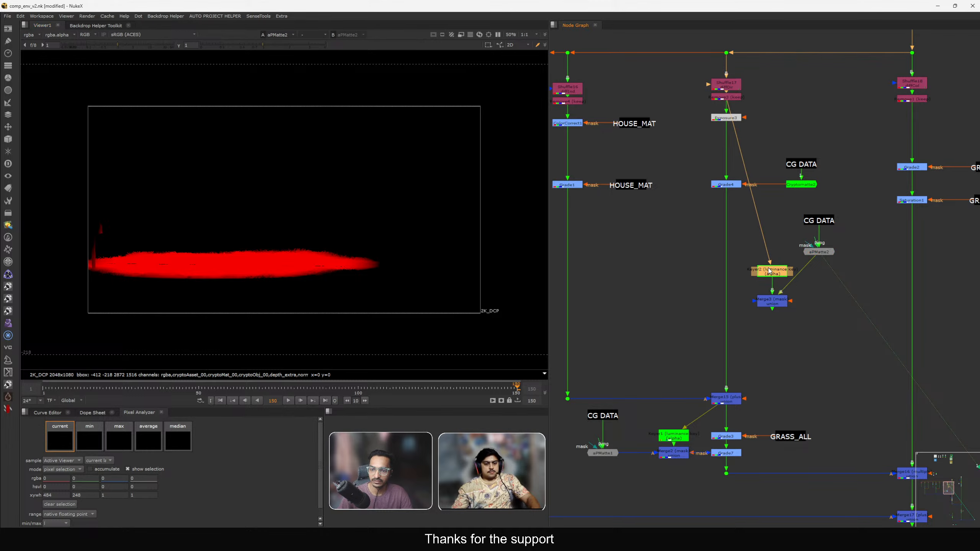
# Open Keyer2's properties, reshape its luminance range curve to tighten the key, and close them.
pyautogui.press('1')
pyautogui.doubleClick(772, 272)
pyautogui.scroll(2, 158, 306)
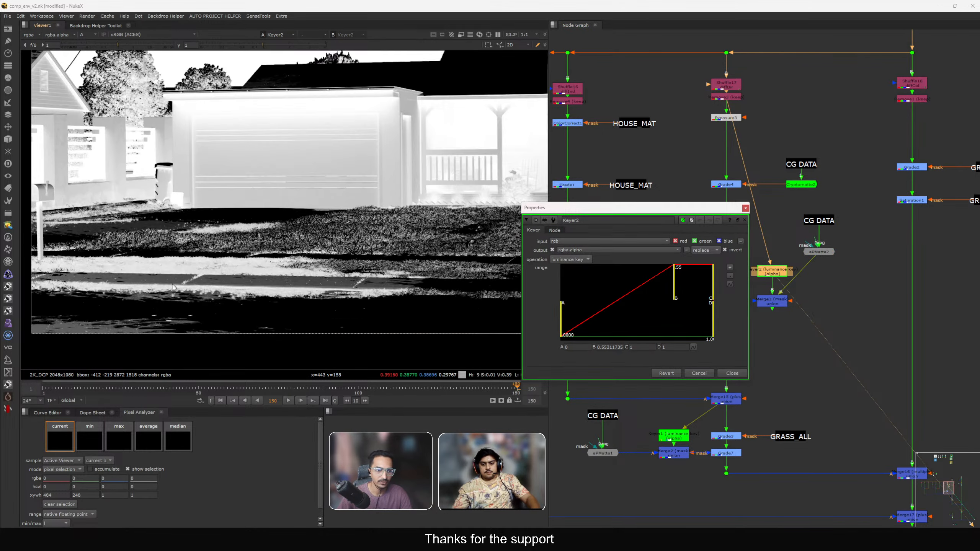
pyautogui.moveTo(675, 290); pyautogui.dragTo(658, 296)
pyautogui.moveTo(561, 323); pyautogui.dragTo(613, 327)
pyautogui.click(732, 373)
# View the mask merge and open apMatte2's properties, setting its translate z to 0.
pyautogui.scroll(3, 761, 307)
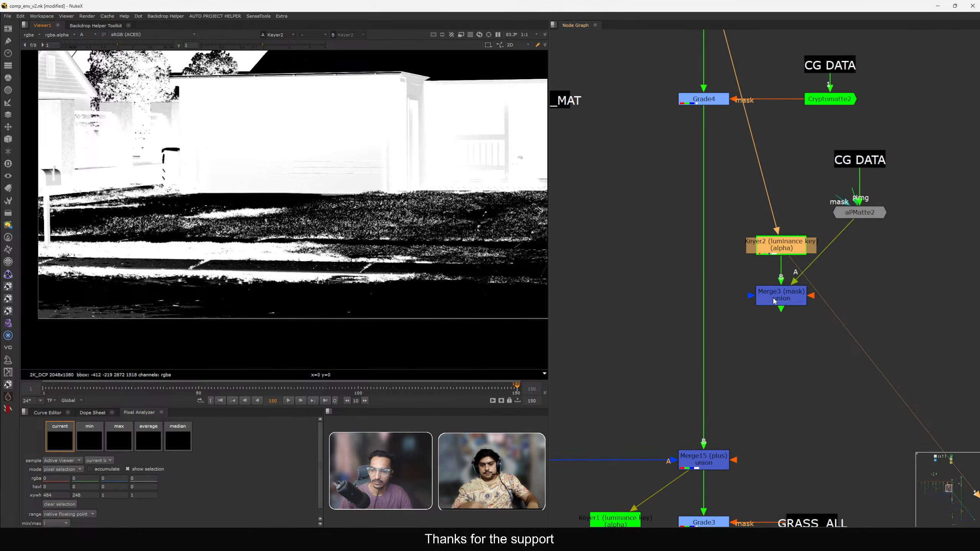
pyautogui.click(781, 293)
pyautogui.press('1')
pyautogui.doubleClick(860, 212)
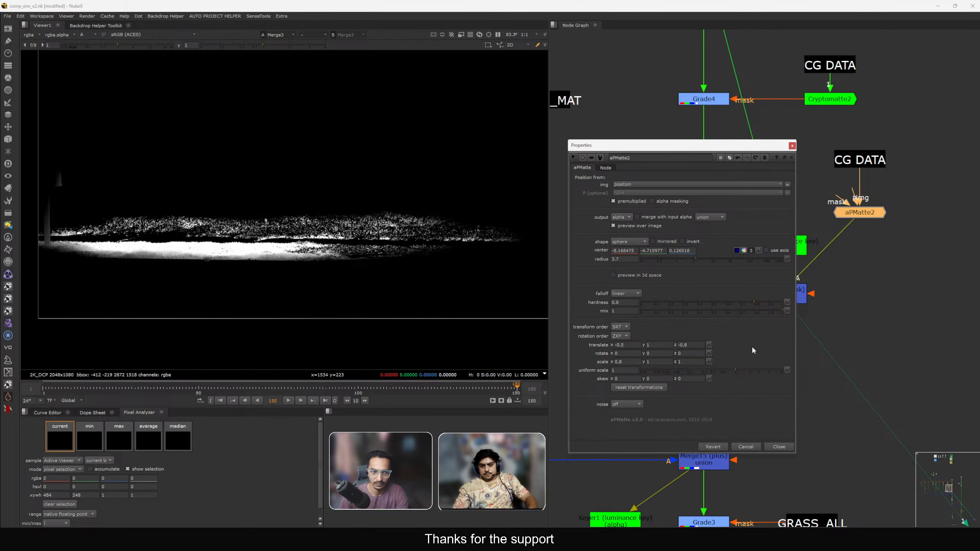
pyautogui.write('0')
pyautogui.press('Return')
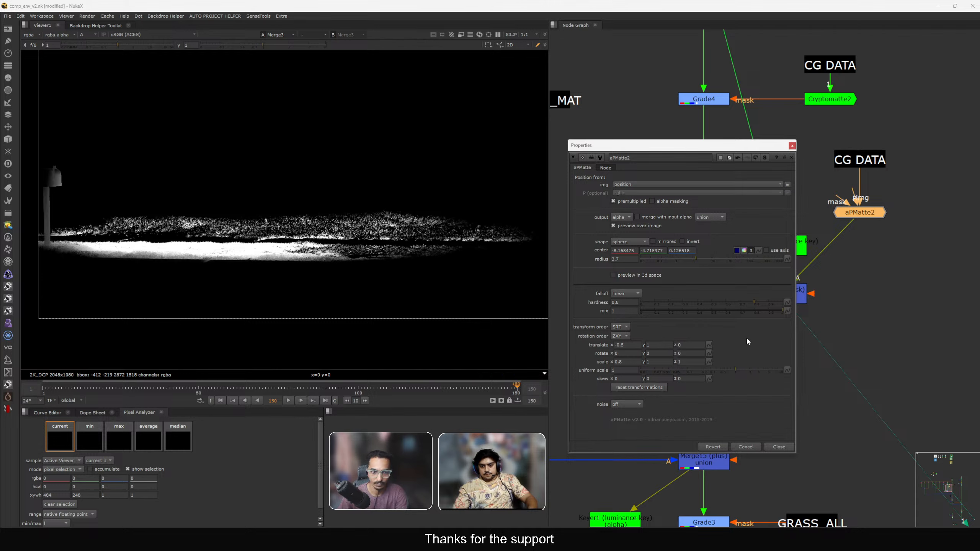
pyautogui.press('Return')
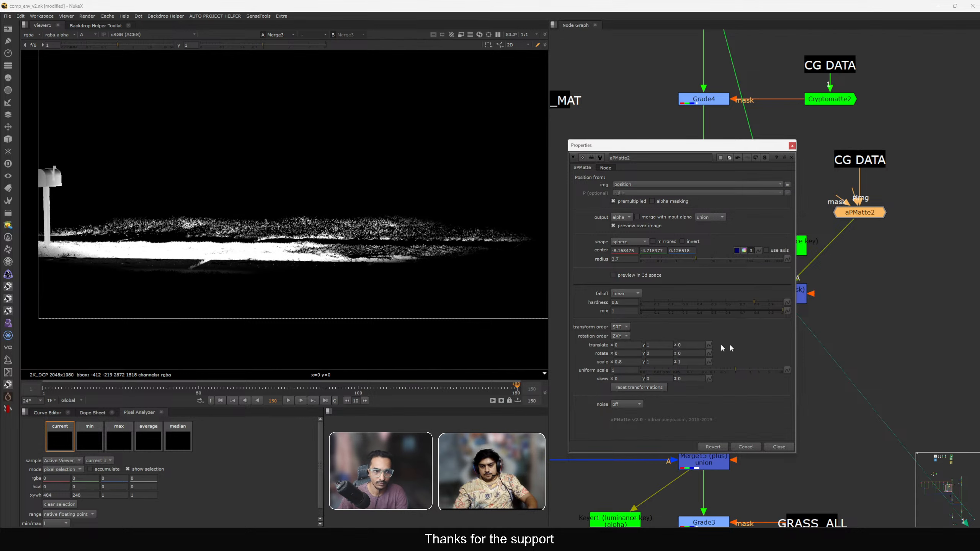
# Step apMatte2's translate x value up to 2.
pyautogui.press('Down')
pyautogui.press('Down')
pyautogui.press('Up')
pyautogui.press('Up')
pyautogui.press('Up')
pyautogui.press('Up')
pyautogui.press('Up')
pyautogui.press('Up')
pyautogui.press('Up')
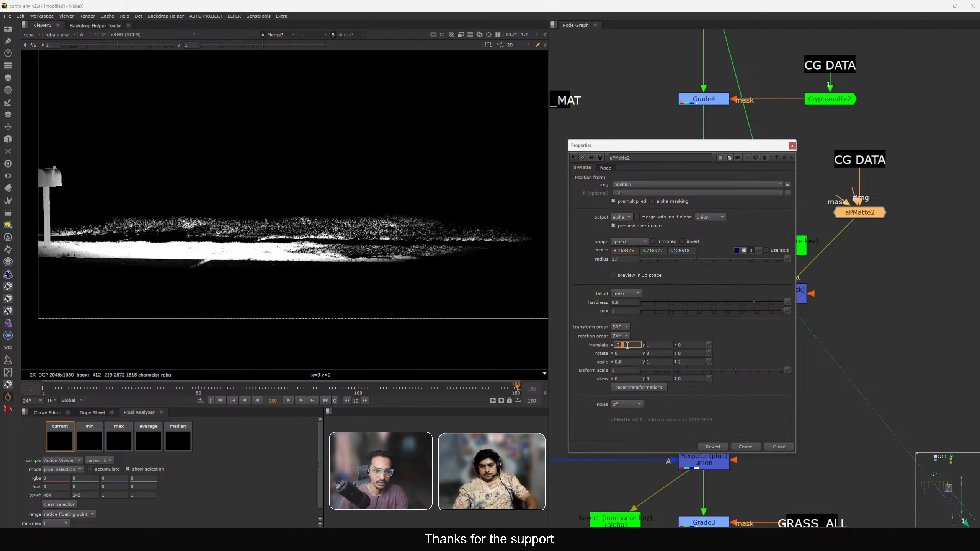
pyautogui.press('Up')
pyautogui.press('Up')
pyautogui.press('Up')
pyautogui.press('Up')
pyautogui.press('Up')
pyautogui.press('Up')
pyautogui.press('Up')
pyautogui.press('Up')
pyautogui.press('Up')
pyautogui.press('Up')
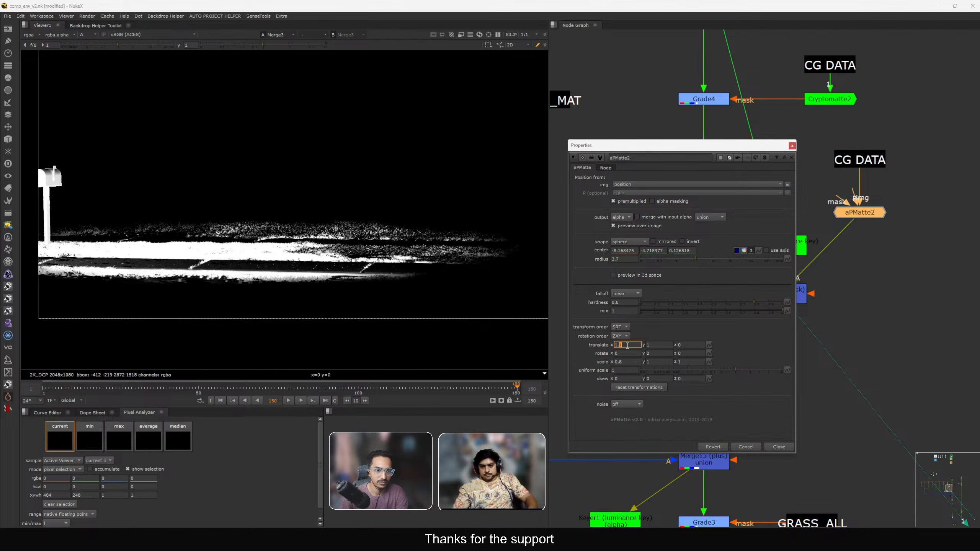
pyautogui.press('Up')
pyautogui.press('Up')
pyautogui.press('Up')
pyautogui.press('Up')
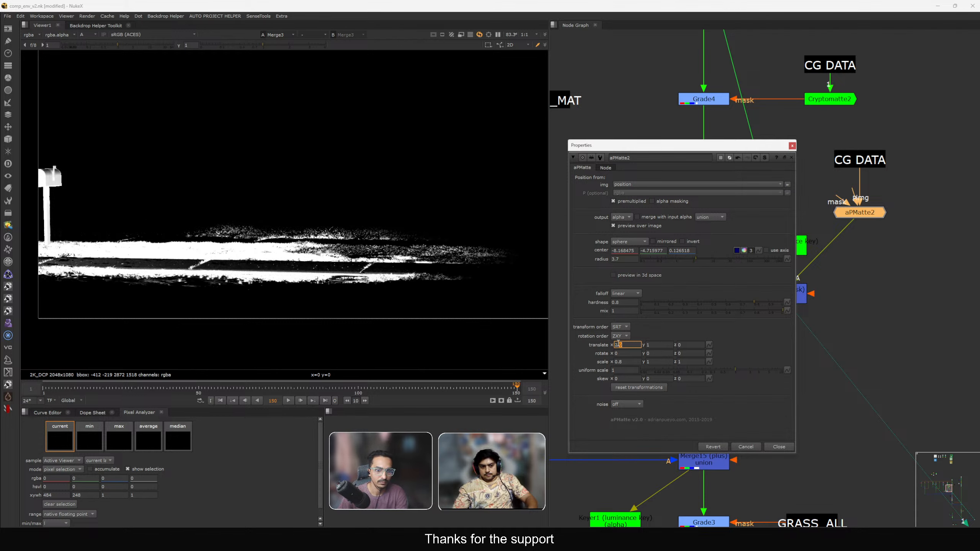
# Reduce apMatte2's sphere radius and close its properties.
pyautogui.click(625, 259)
pyautogui.press('Down')
pyautogui.press('Down')
pyautogui.press('Down')
pyautogui.press('Down')
pyautogui.press('Down')
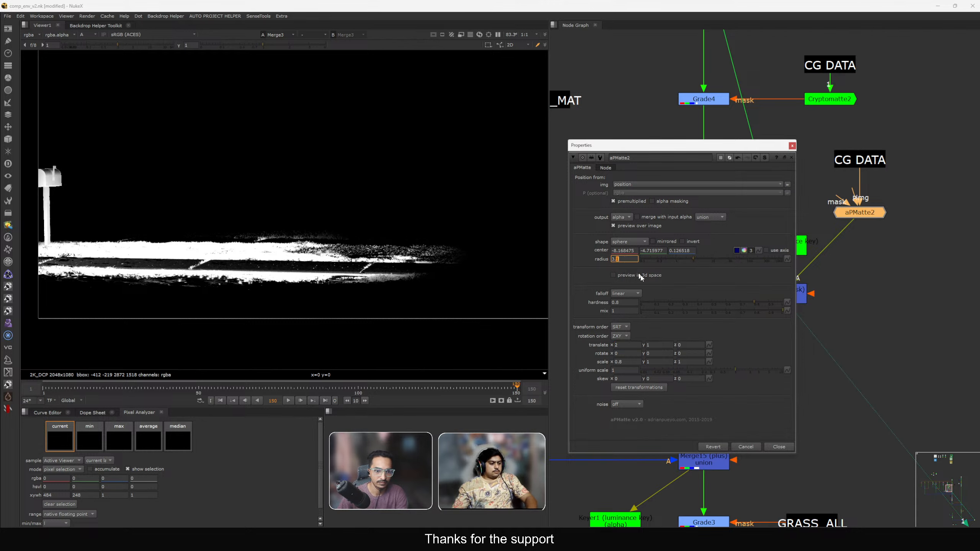
pyautogui.click(779, 446)
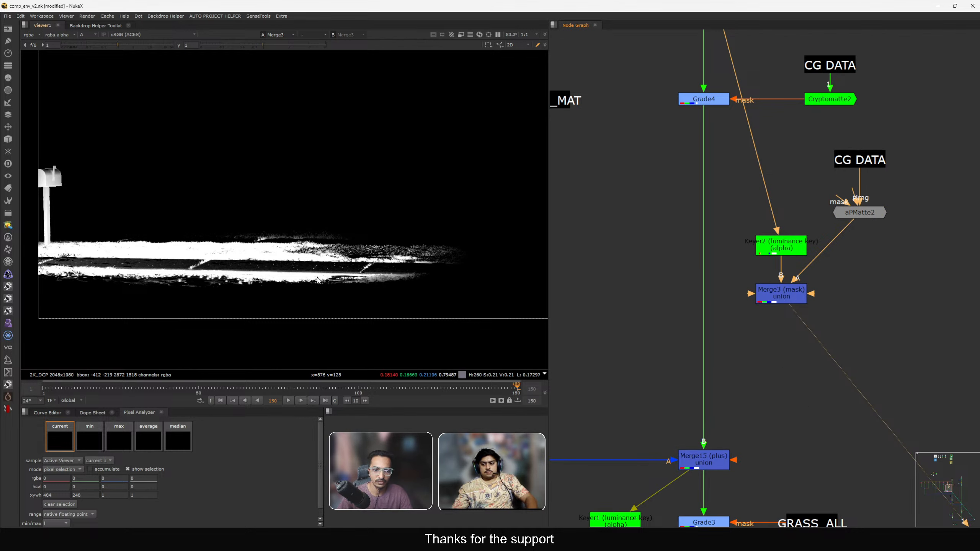
# Add a Grade node below Grade4 and connect the mask merge to its mask input.
pyautogui.press('g')
pyautogui.moveTo(693, 287); pyautogui.dragTo(766, 300)
pyautogui.moveTo(707, 307); pyautogui.dragTo(710, 312)
pyautogui.press('1')
pyautogui.click(619, 386)
pyautogui.click(623, 381)
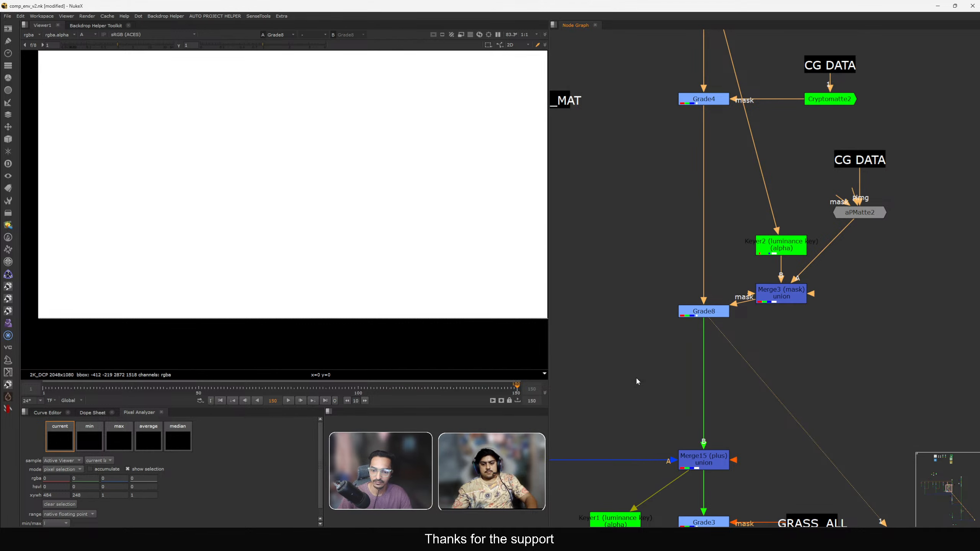
# View the final comp output of the script.
pyautogui.press('f')
pyautogui.press('a')
pyautogui.scroll(-12, 672, 245)
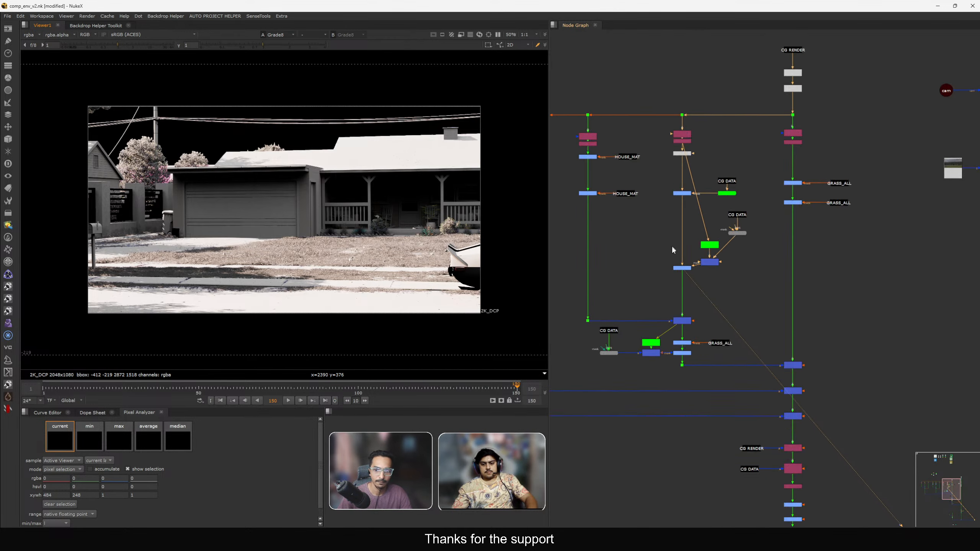
pyautogui.moveTo(739, 416); pyautogui.dragTo(810, 373, button='middle')
pyautogui.click(757, 344)
pyautogui.press('1')
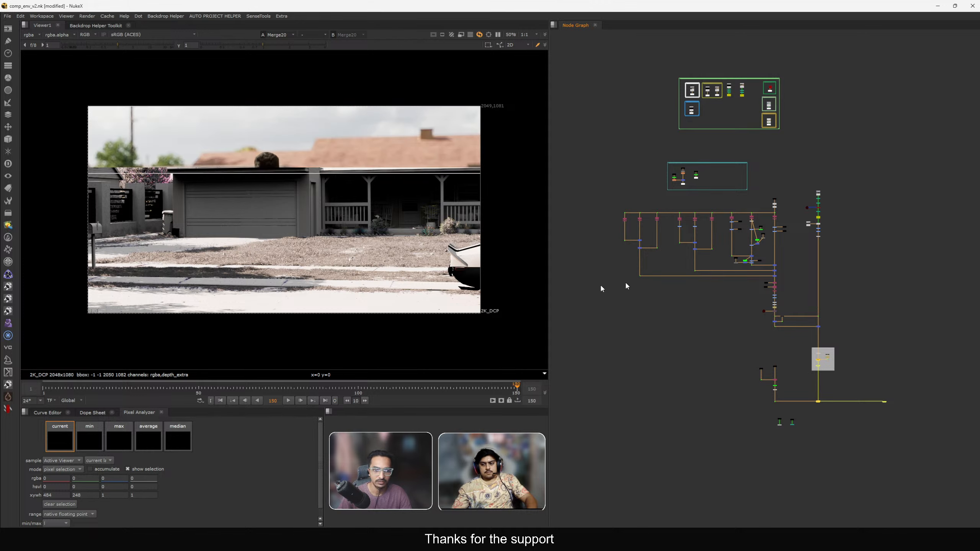
# Open the new grade's properties, set its gamma to 1.2, and close them.
pyautogui.scroll(8, 753, 251)
pyautogui.moveTo(722, 277)
pyautogui.mouseDown()
pyautogui.moveTo(756, 279)
pyautogui.moveTo(736, 286)
pyautogui.mouseUp()
pyautogui.click(679, 290)
pyautogui.doubleClick(679, 290)
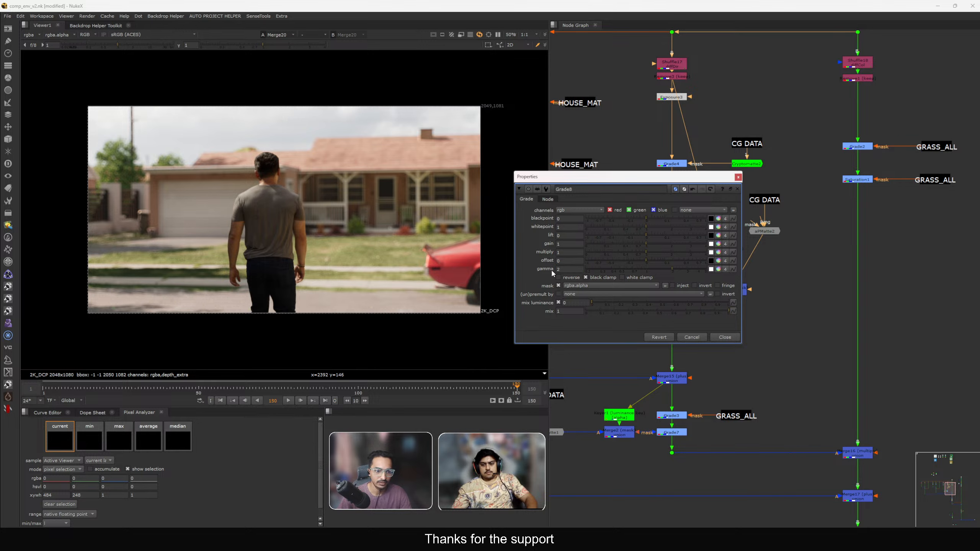
pyautogui.scroll(3, 147, 289)
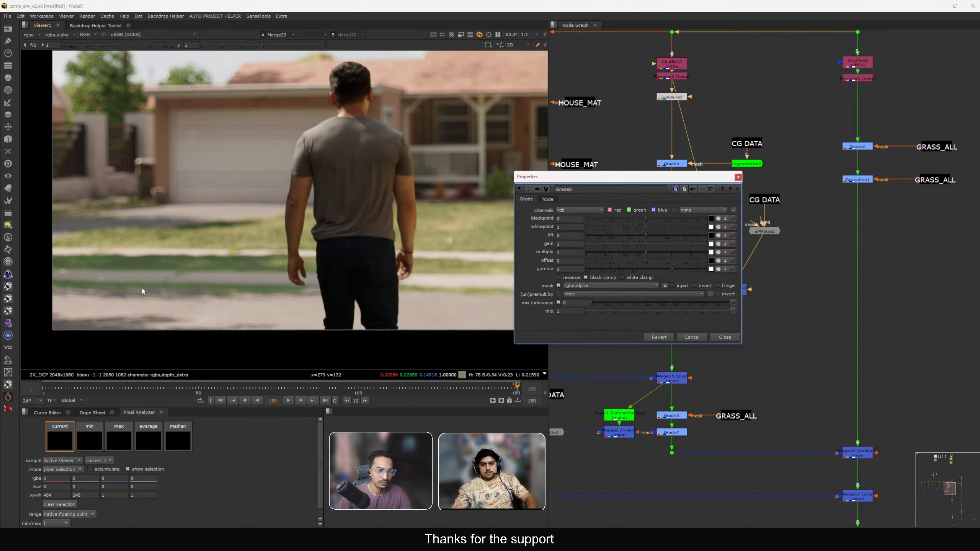
pyautogui.moveTo(146, 290); pyautogui.dragTo(173, 279, button='middle')
pyautogui.doubleClick(566, 270)
pyautogui.write('1')
pyautogui.press('Return')
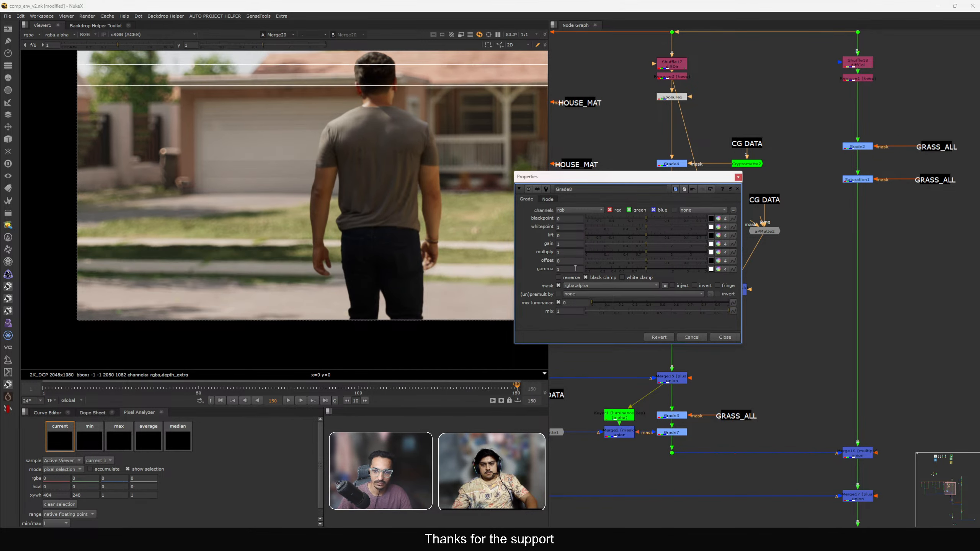
pyautogui.click(570, 269)
pyautogui.write('.2')
pyautogui.press('Return')
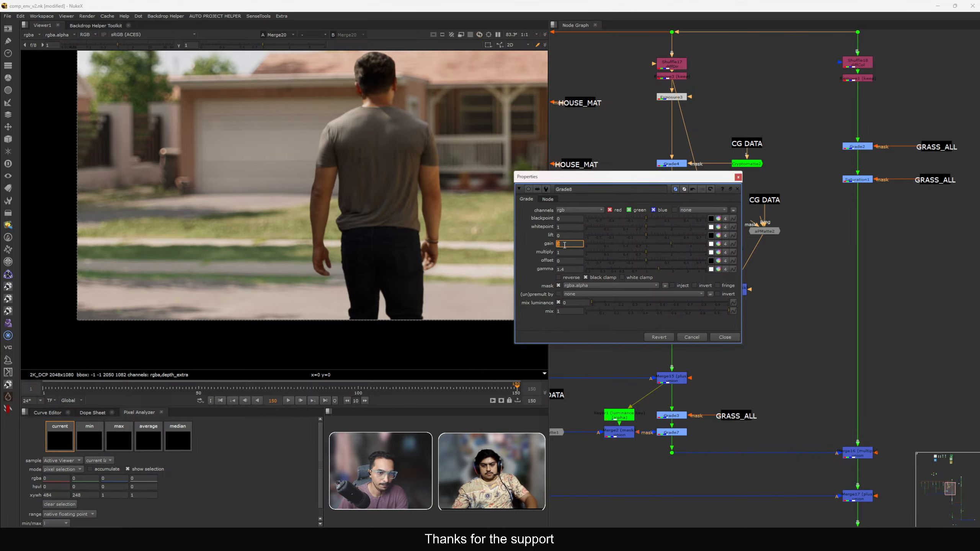
pyautogui.write('1')
pyautogui.click(571, 269)
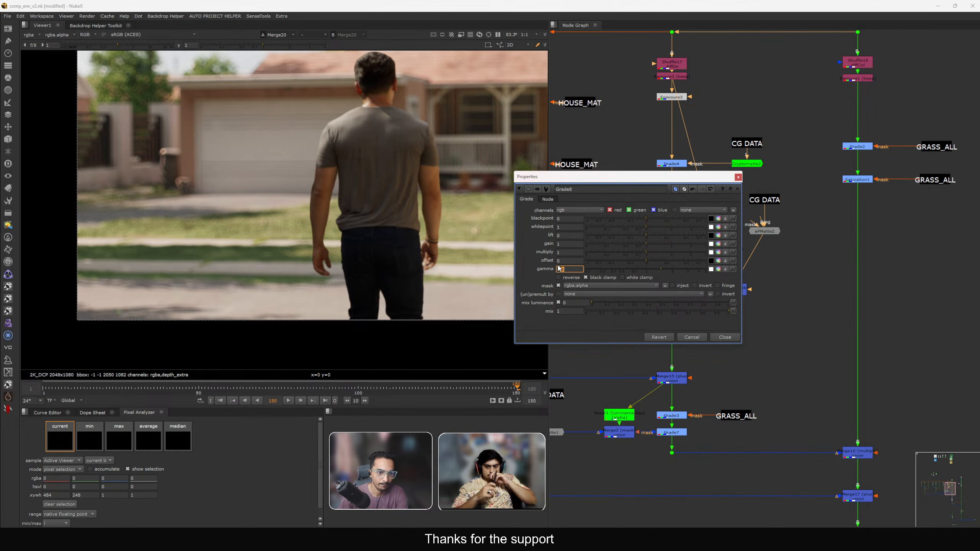
pyautogui.click(725, 337)
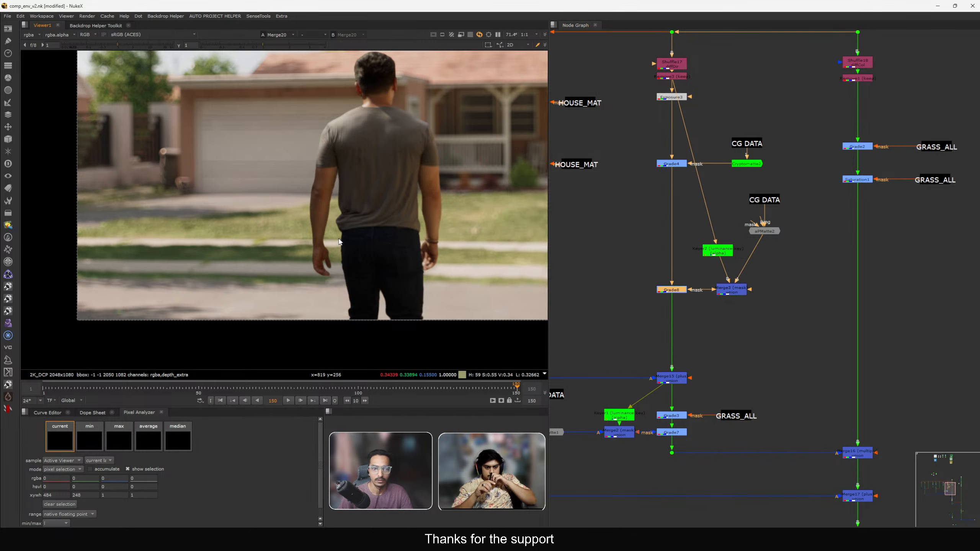
# Rearrange the keyer, apMatte2 and mask merge nodes beside the new grade.
pyautogui.scroll(-3, 336, 214)
pyautogui.scroll(1, 252, 228)
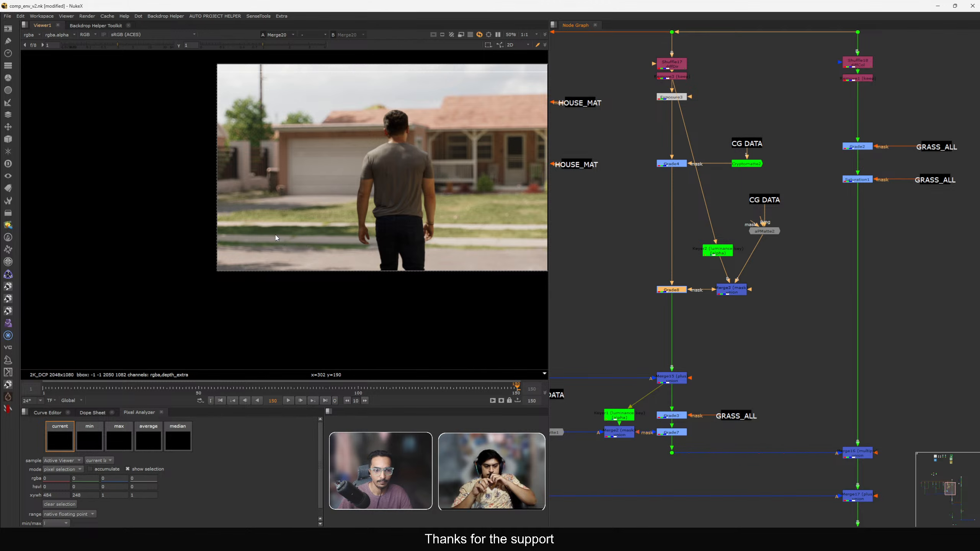
pyautogui.scroll(3, 321, 233)
pyautogui.moveTo(753, 290); pyautogui.dragTo(671, 331, button='middle')
pyautogui.moveTo(709, 229); pyautogui.dragTo(695, 336)
pyautogui.moveTo(630, 293); pyautogui.dragTo(643, 305)
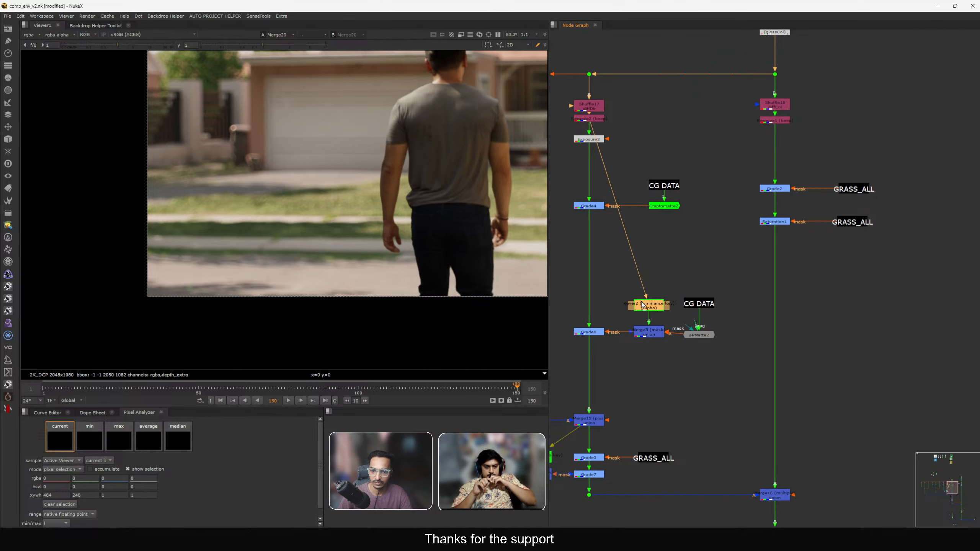
pyautogui.moveTo(761, 286); pyautogui.dragTo(682, 340)
pyautogui.click(719, 351)
pyautogui.moveTo(704, 335); pyautogui.dragTo(707, 310)
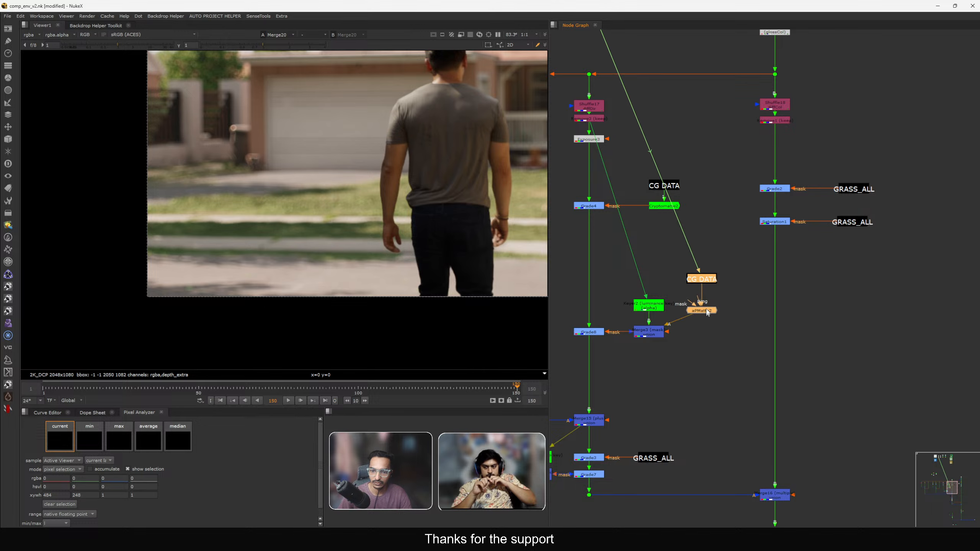
pyautogui.click(703, 337)
pyautogui.scroll(-3, 676, 307)
pyautogui.scroll(1, 686, 301)
pyautogui.moveTo(624, 314); pyautogui.dragTo(673, 307, button='middle')
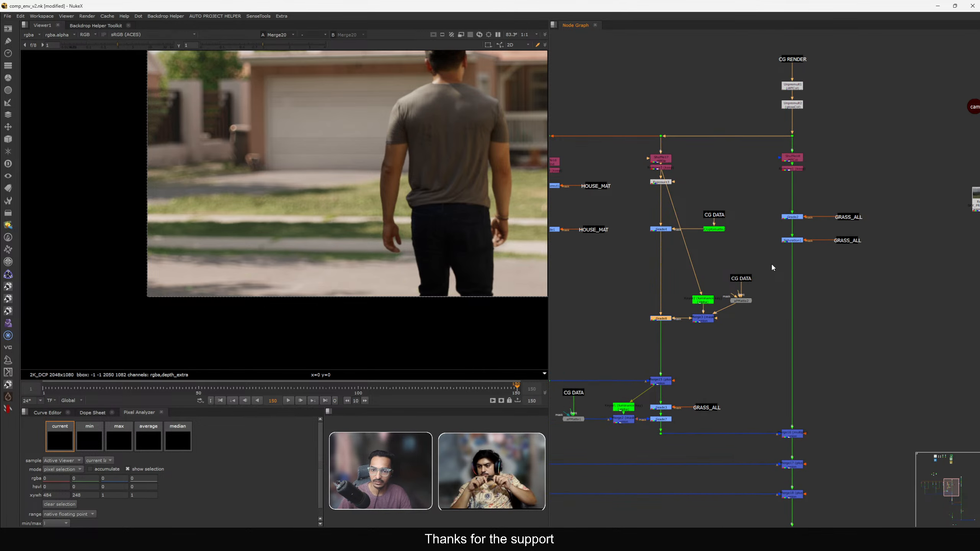
pyautogui.moveTo(727, 299); pyautogui.dragTo(716, 319, button='middle')
pyautogui.moveTo(715, 316); pyautogui.dragTo(715, 345)
pyautogui.scroll(-2, 694, 337)
pyautogui.scroll(-4, 722, 347)
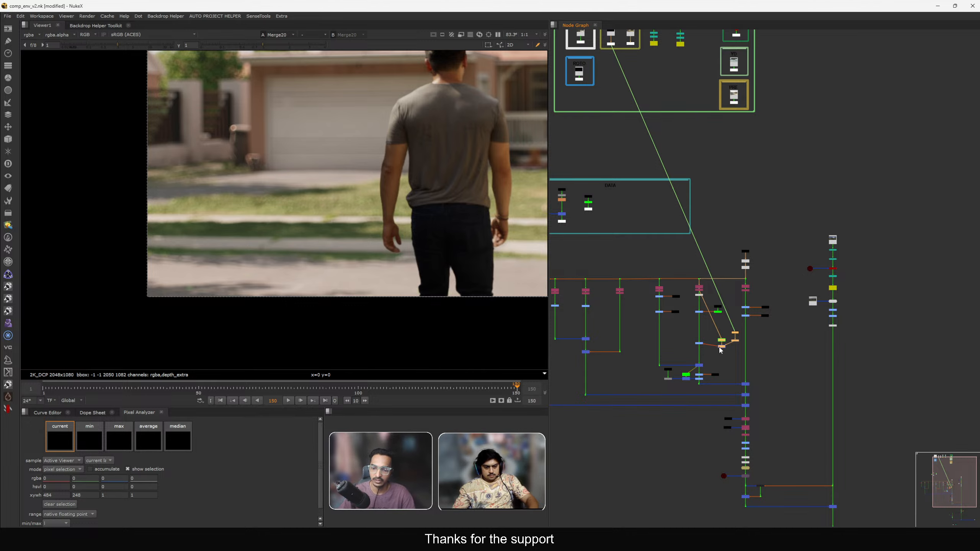
# Move the mask node group up into the DATA backdrop.
pyautogui.moveTo(720, 348); pyautogui.dragTo(621, 213)
pyautogui.scroll(3, 691, 330)
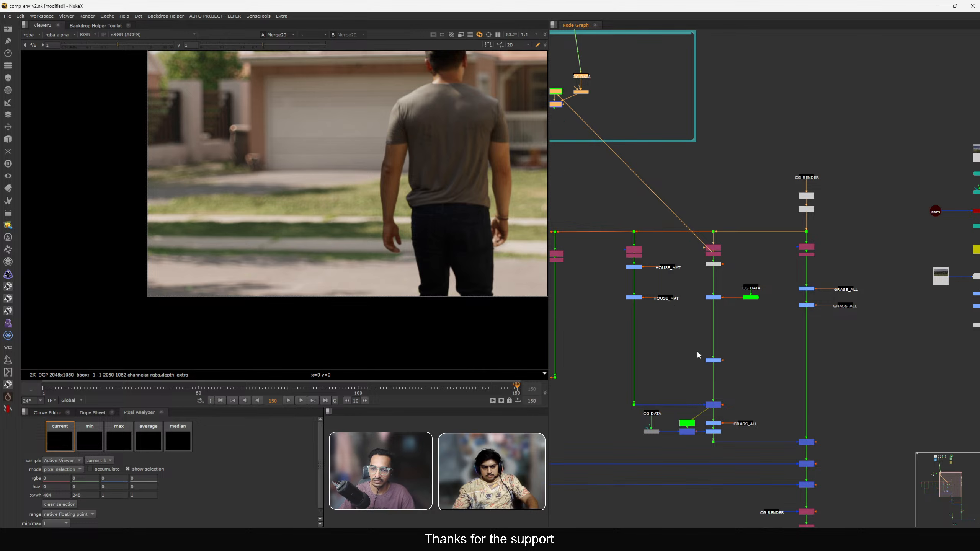
pyautogui.scroll(-4, 710, 335)
pyautogui.scroll(6, 720, 317)
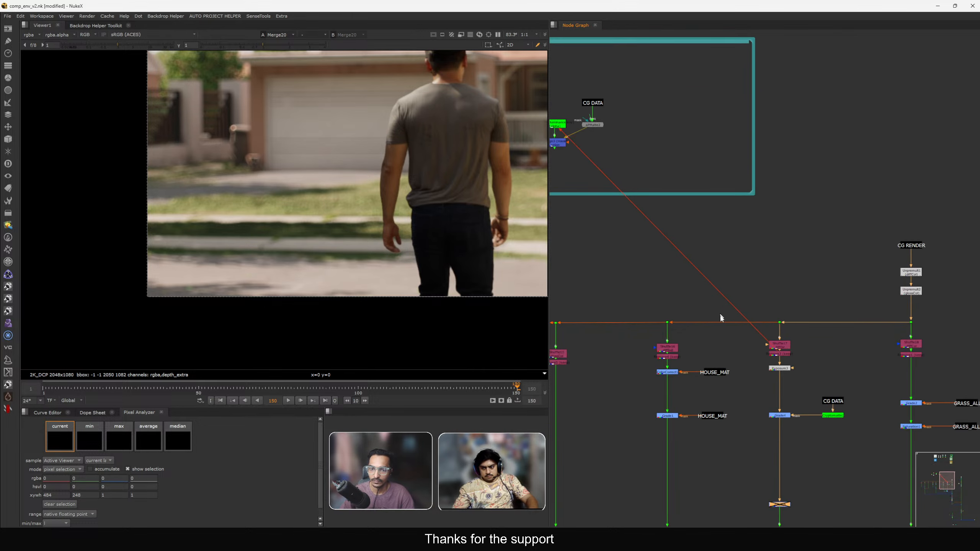
pyautogui.moveTo(817, 257); pyautogui.dragTo(917, 304)
pyautogui.scroll(-4, 768, 274)
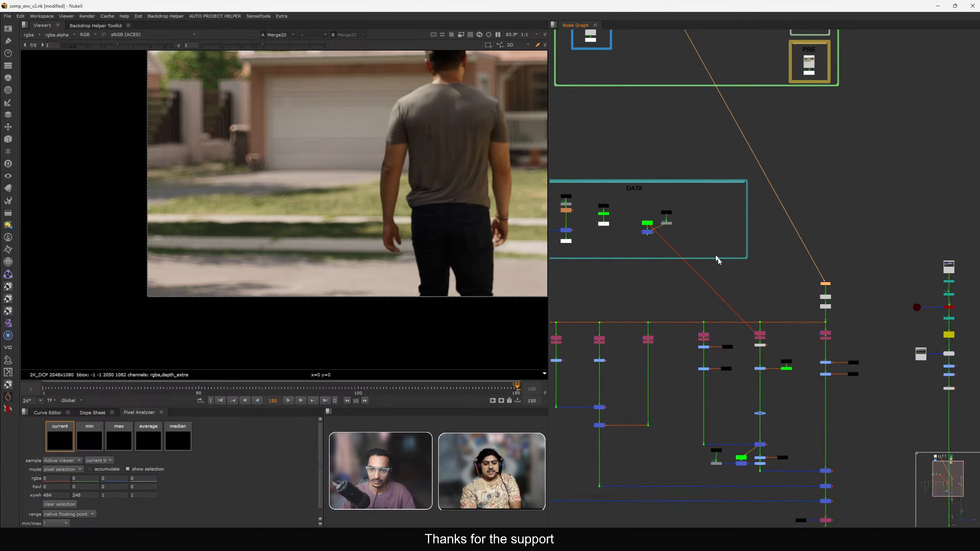
pyautogui.scroll(5, 670, 227)
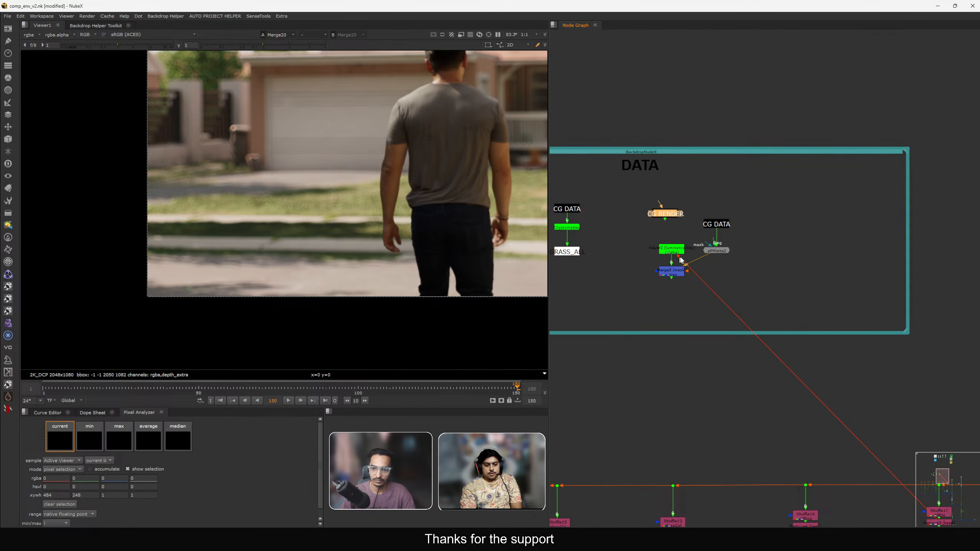
# Insert a Shuffle node above the keyer and set its input layer to diffDir.
pyautogui.press('Tab')
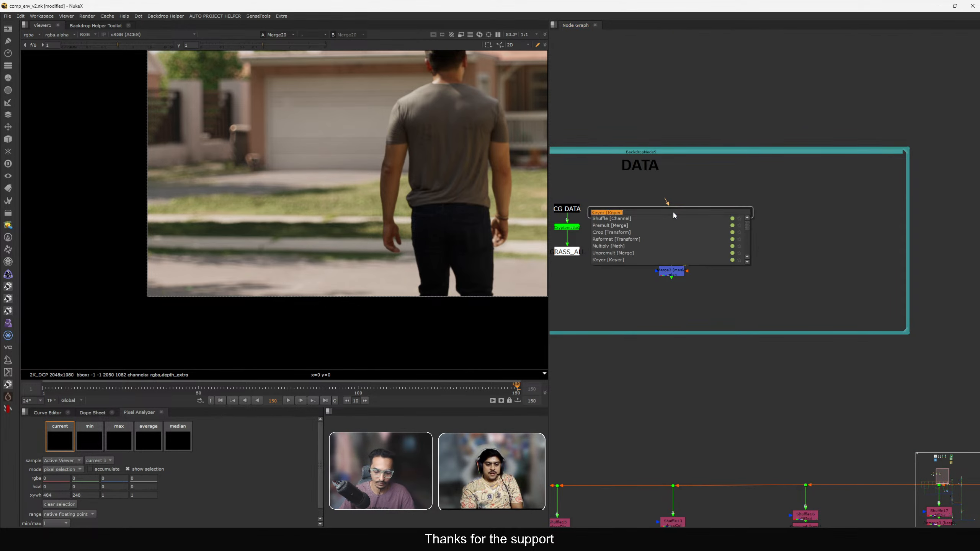
pyautogui.write('shuffle')
pyautogui.press('Return')
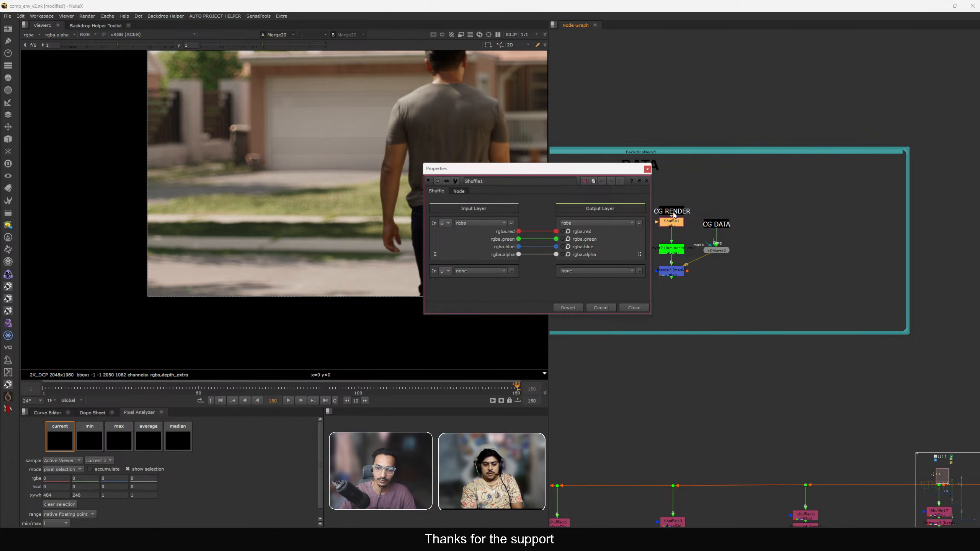
pyautogui.click(489, 222)
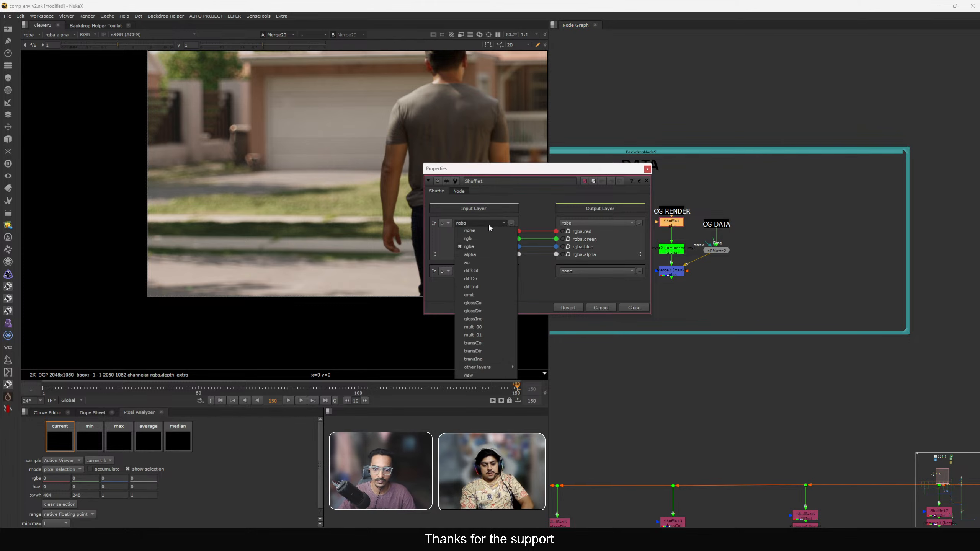
pyautogui.click(479, 279)
pyautogui.click(634, 308)
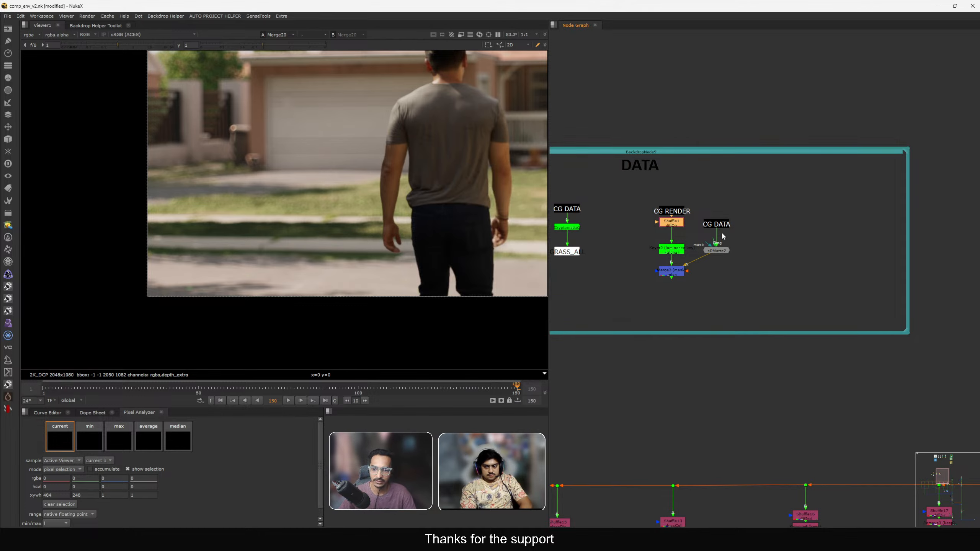
# Reposition apMatte2 and view the keyer and mask merge alpha outputs.
pyautogui.moveTo(710, 256); pyautogui.dragTo(732, 272)
pyautogui.scroll(2, 664, 230)
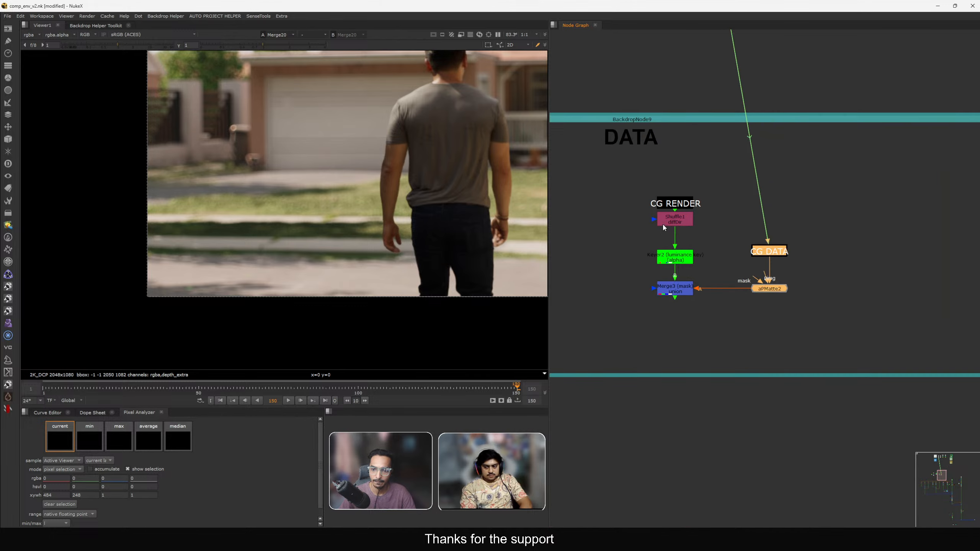
pyautogui.click(664, 228)
pyautogui.press('1')
pyautogui.press('f')
pyautogui.press('a')
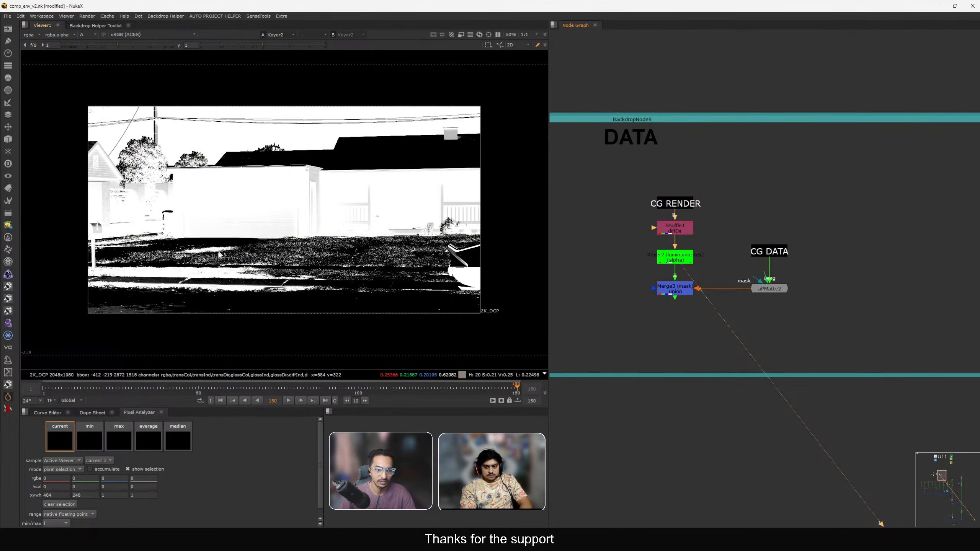
pyautogui.press('a')
pyautogui.click(674, 293)
pyautogui.press('1')
pyautogui.press('a')
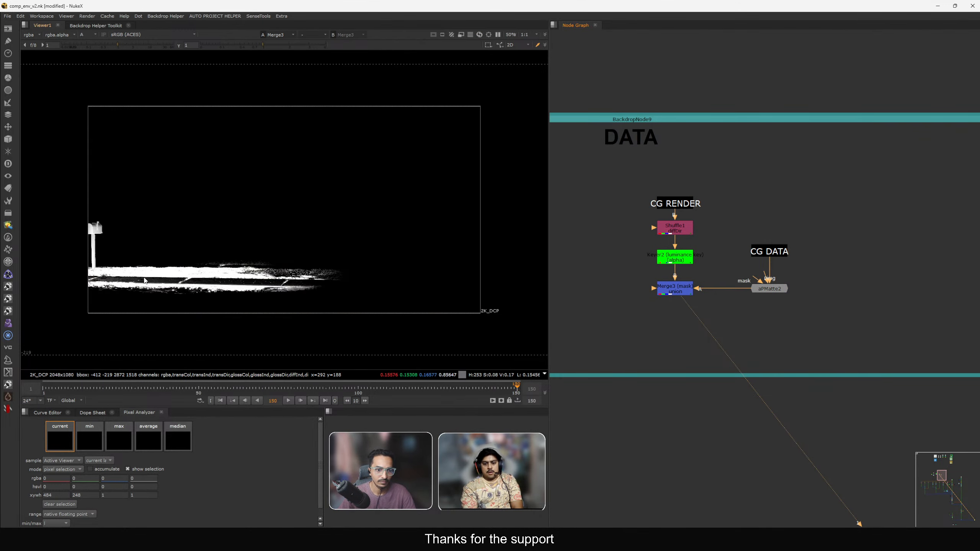
# Create an anchor stamp titled "Big Tree Shadow matte" from the mask merge node.
pyautogui.press('a')
pyautogui.click(677, 289)
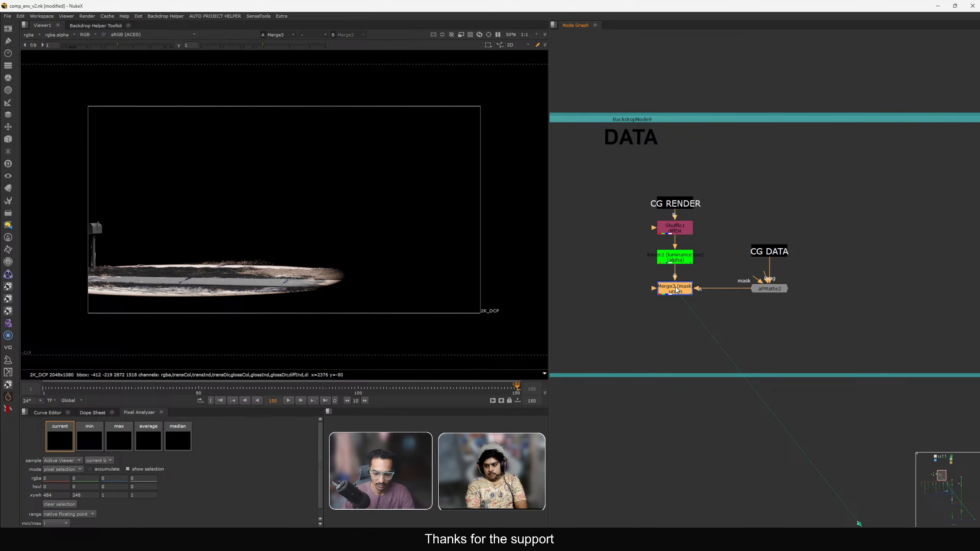
pyautogui.press('F8')
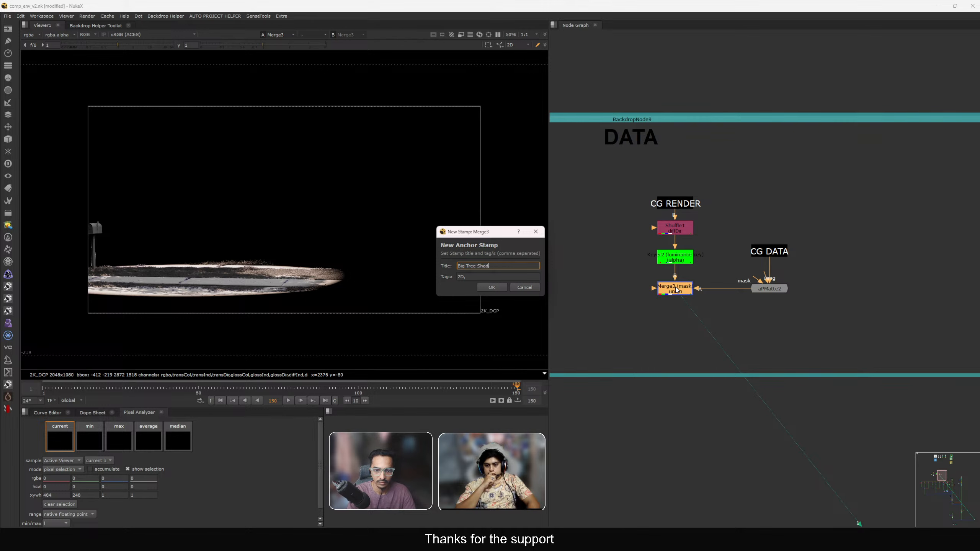
pyautogui.write('Big Tree Shadow matte')
pyautogui.press('Return')
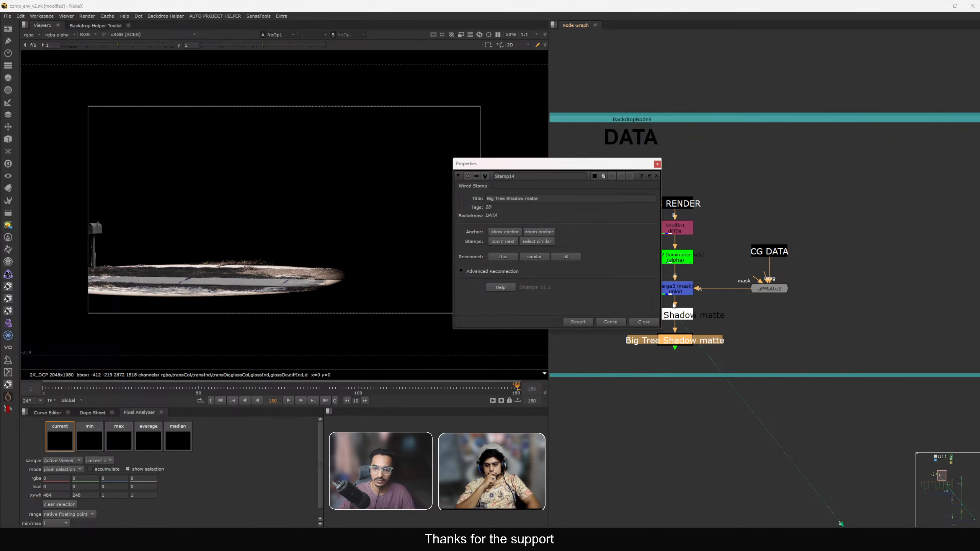
# Close the stamp properties and place the Big Tree Shadow matte wired stamp beside the grade below Grade4.
pyautogui.click(649, 321)
pyautogui.click(646, 323)
pyautogui.click(647, 324)
pyautogui.scroll(-2, 654, 338)
pyautogui.moveTo(664, 341); pyautogui.dragTo(722, 267)
pyautogui.scroll(-5, 671, 363)
pyautogui.scroll(5, 714, 269)
pyautogui.click(659, 308)
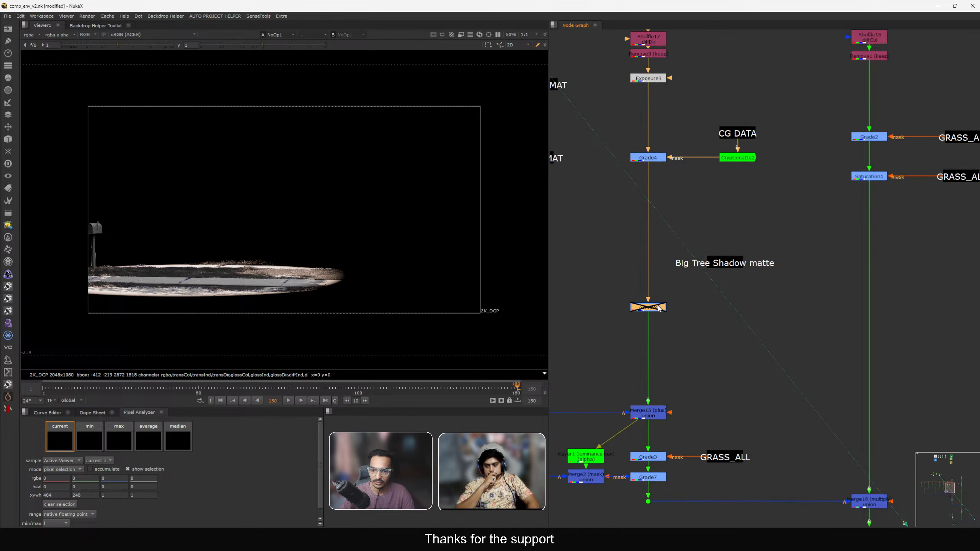
pyautogui.scroll(-1, 726, 265)
pyautogui.moveTo(681, 305); pyautogui.dragTo(667, 273)
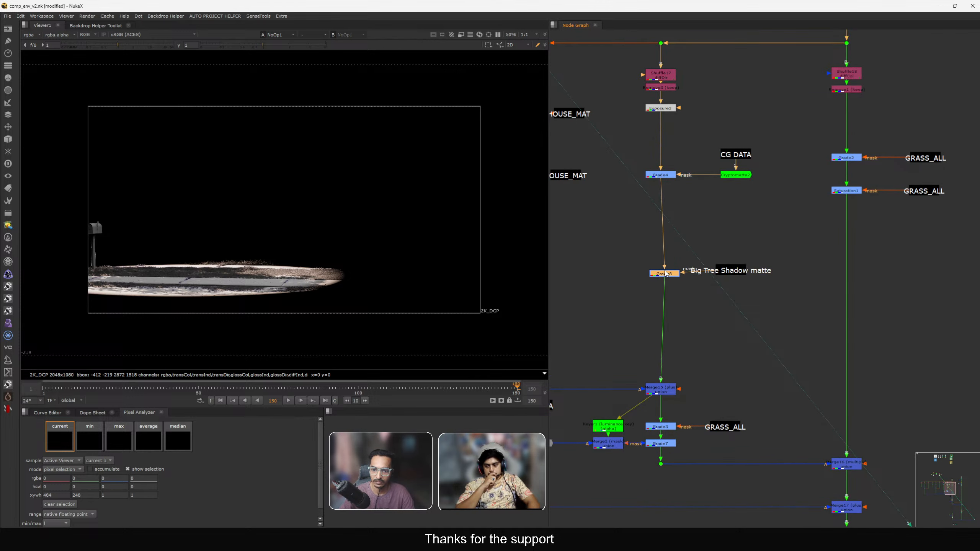
# Copy the Big Tree Shadow matte stamp to the right grass branch and add a grade there masked by it.
pyautogui.click(730, 272)
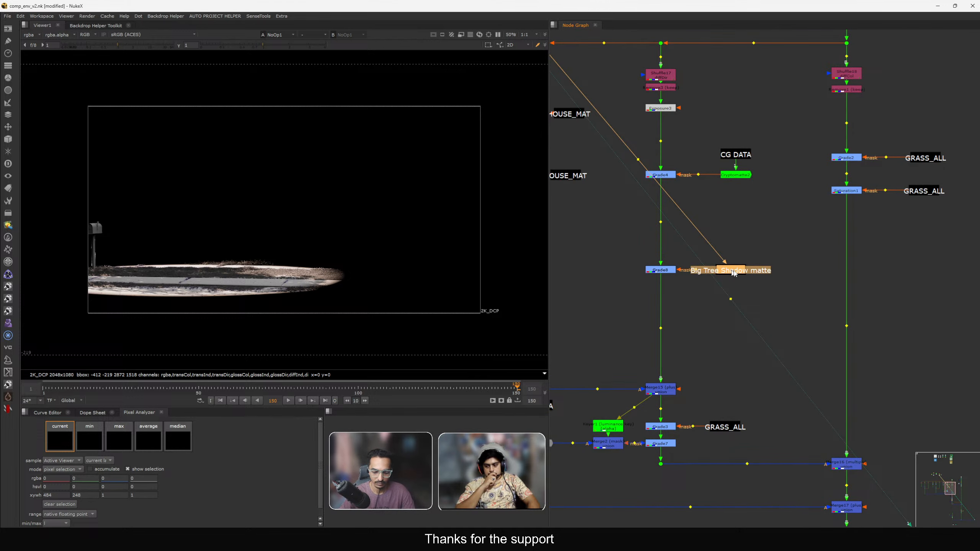
pyautogui.hotkey('ctrl', 'c')
pyautogui.click(793, 269)
pyautogui.hotkey('ctrl', 'v')
pyautogui.moveTo(793, 270); pyautogui.dragTo(895, 271)
pyautogui.moveTo(887, 292); pyautogui.dragTo(835, 297, button='middle')
pyautogui.click(770, 275)
pyautogui.press('g')
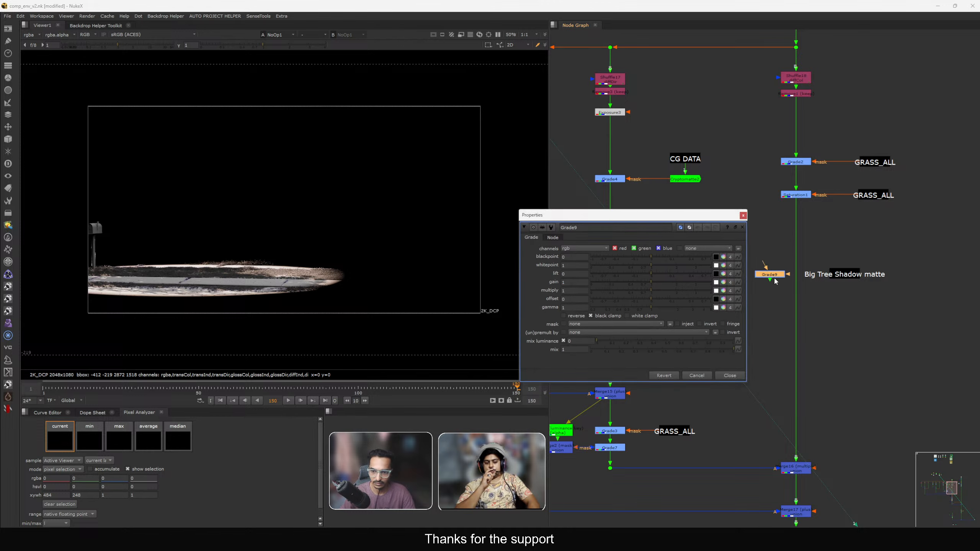
pyautogui.moveTo(775, 276); pyautogui.dragTo(821, 277)
pyautogui.moveTo(815, 276); pyautogui.dragTo(838, 276)
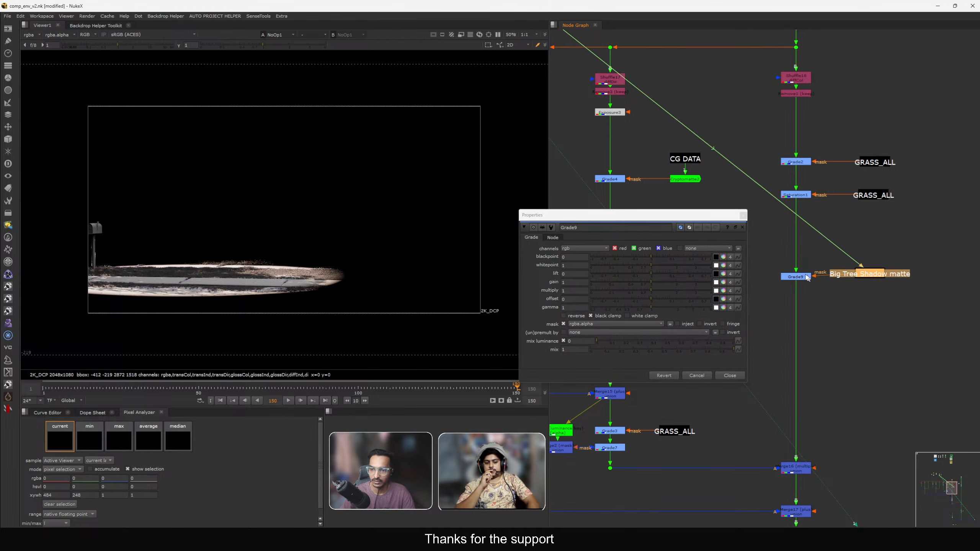
# View the final comp output in the viewer.
pyautogui.scroll(-10, 731, 329)
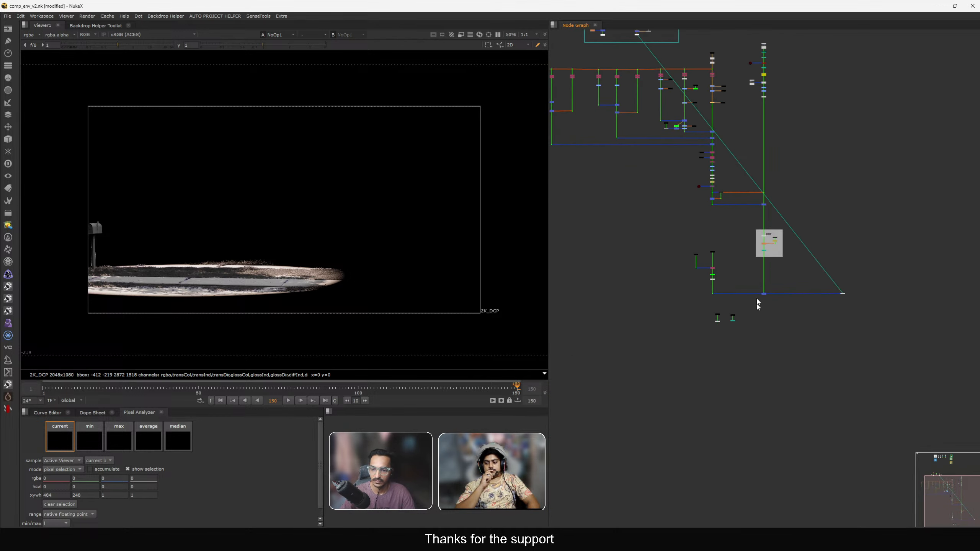
pyautogui.click(763, 294)
pyautogui.press('1')
pyautogui.moveTo(758, 295); pyautogui.dragTo(763, 334, button='middle')
pyautogui.scroll(3, 154, 291)
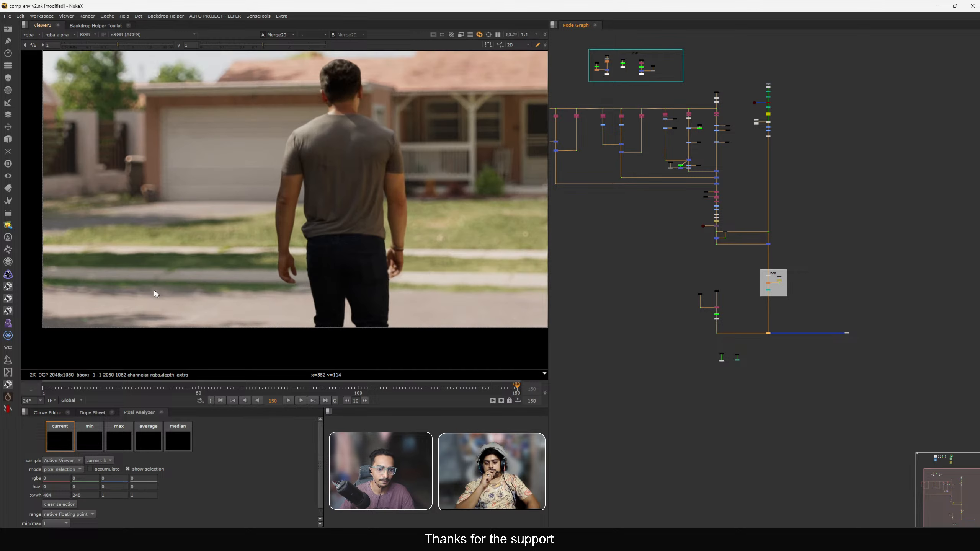
pyautogui.scroll(10, 690, 254)
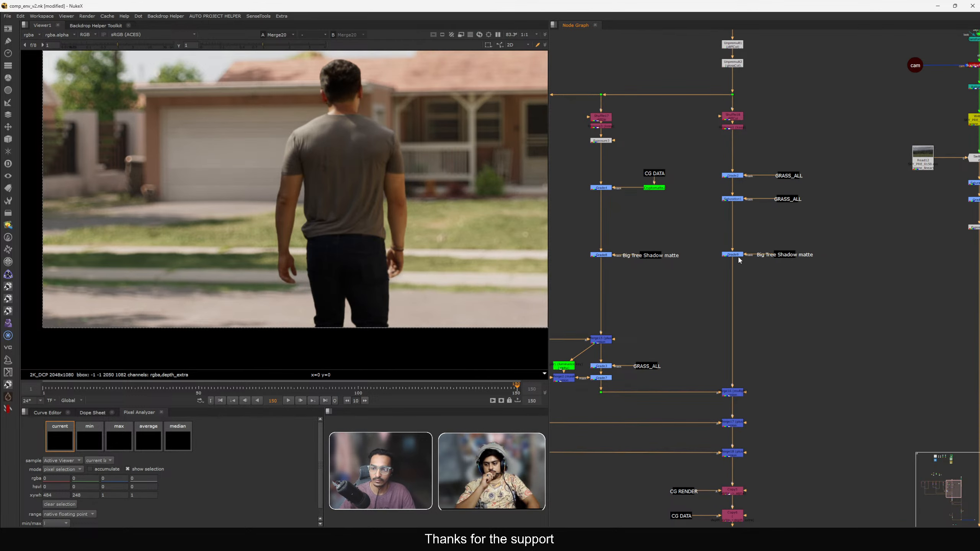
pyautogui.scroll(3, 738, 257)
# Replace the right-branch grade with a Saturation node masked by the Big Tree Shadow matte stamp, saturation 0.8.
pyautogui.click(730, 256)
pyautogui.press('Delete')
pyautogui.press('Tab')
pyautogui.write('s')
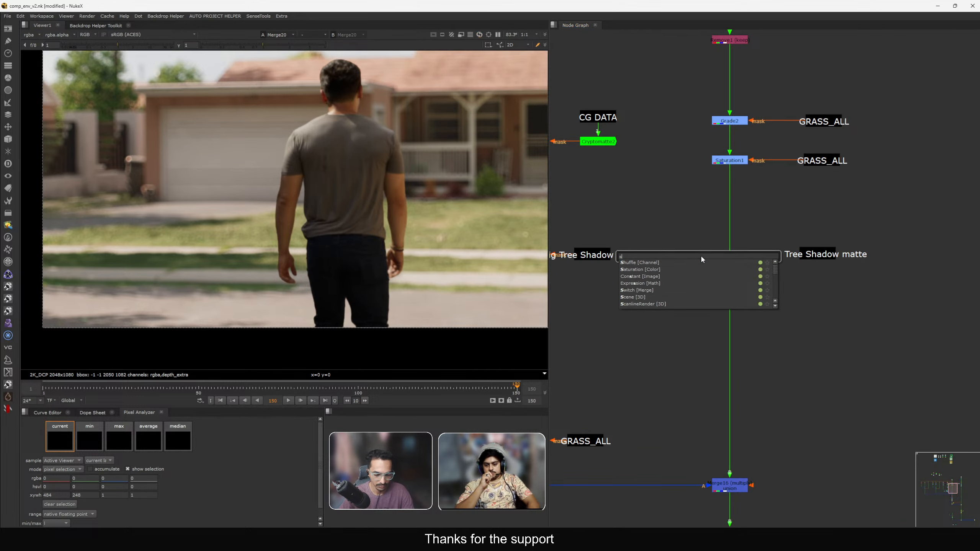
pyautogui.write('a')
pyautogui.press('Return')
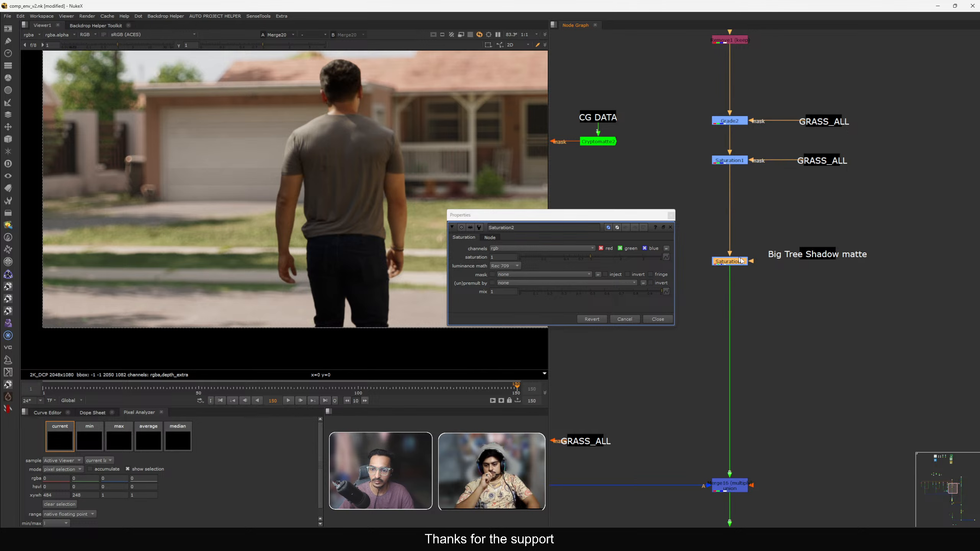
pyautogui.moveTo(751, 261); pyautogui.dragTo(818, 258)
pyautogui.moveTo(593, 217); pyautogui.dragTo(677, 178)
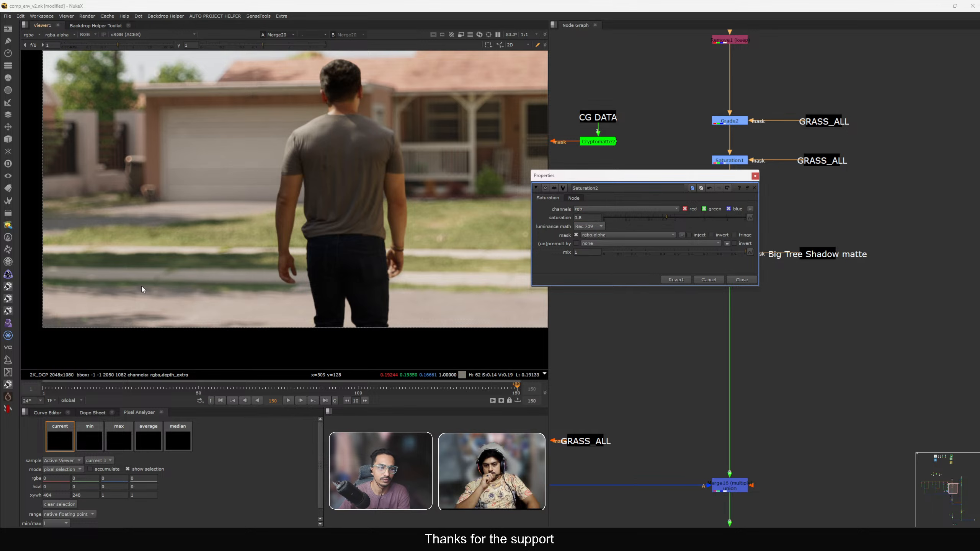
pyautogui.keyDown('alt'); pyautogui.moveTo(75, 277); pyautogui.dragTo(319, 260, button='middle'); pyautogui.keyUp('alt')
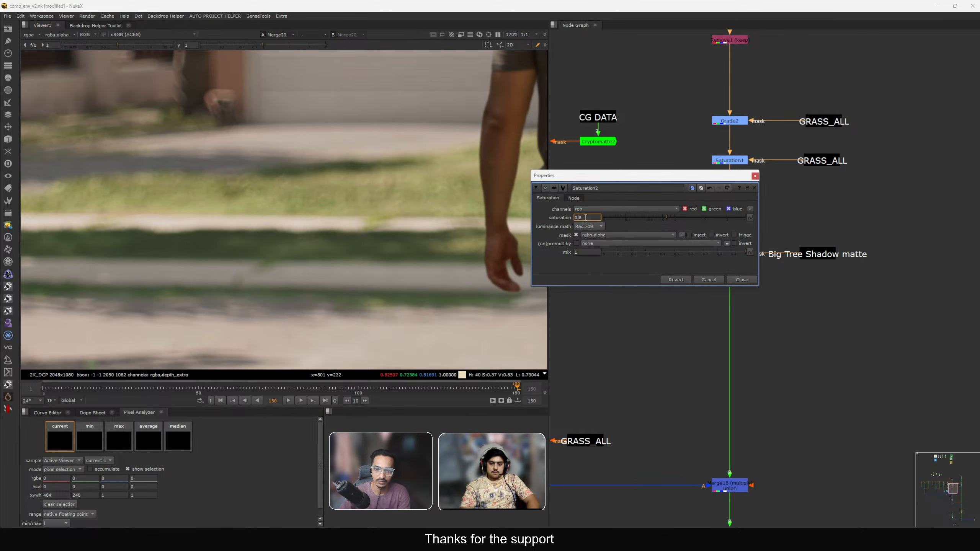
pyautogui.moveTo(579, 218); pyautogui.dragTo(586, 218)
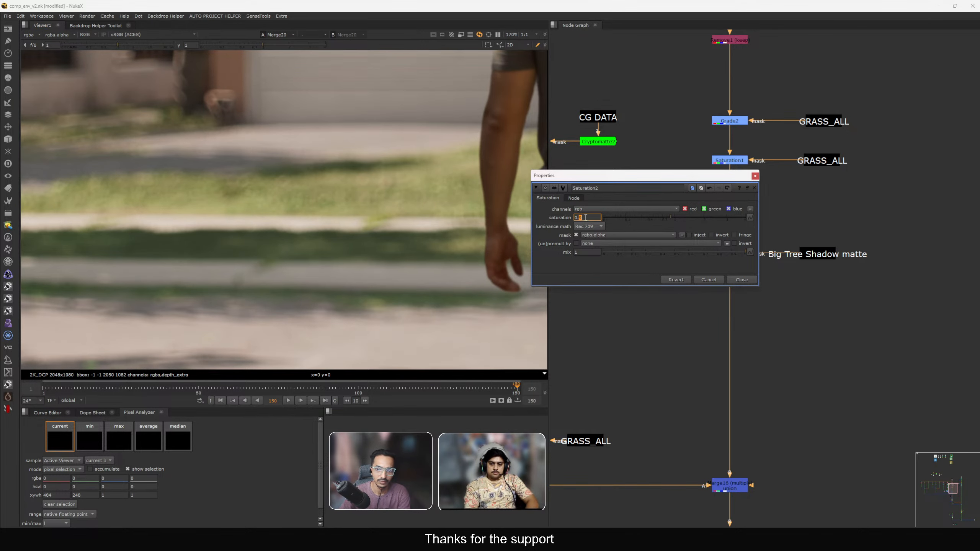
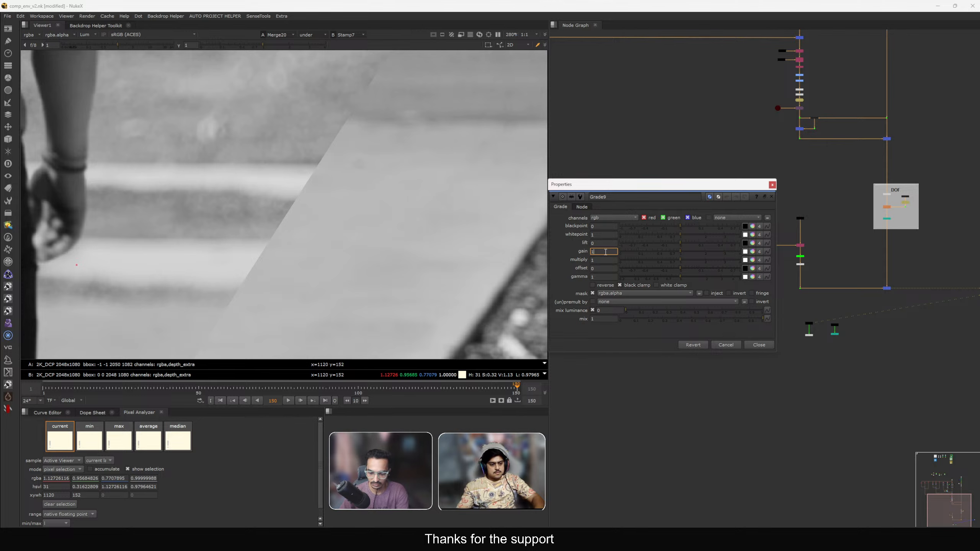
# Lower Grade9's gain, entering 0.9 and stepping it further down.
pyautogui.press('BackSpace')
pyautogui.write('.9')
pyautogui.press('Return')
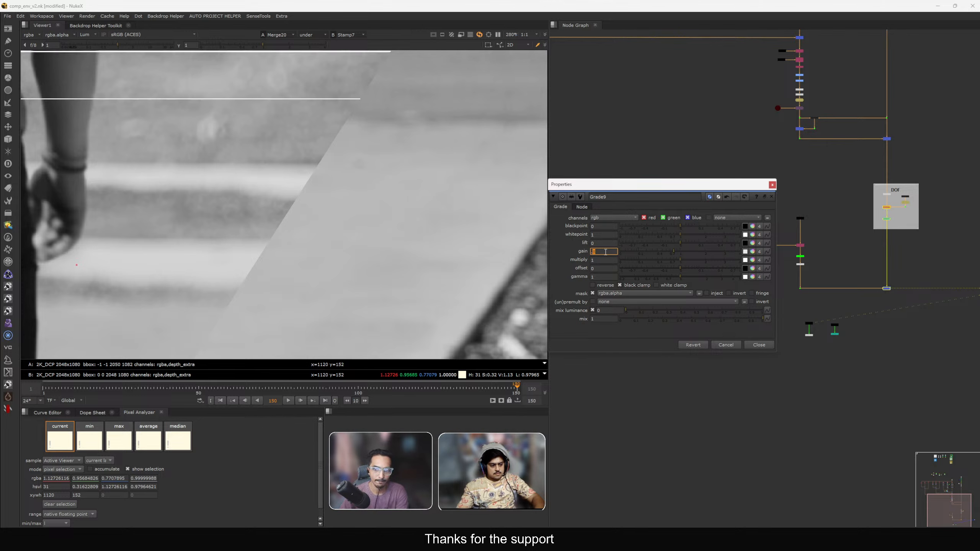
pyautogui.press('Down')
pyautogui.press('Down')
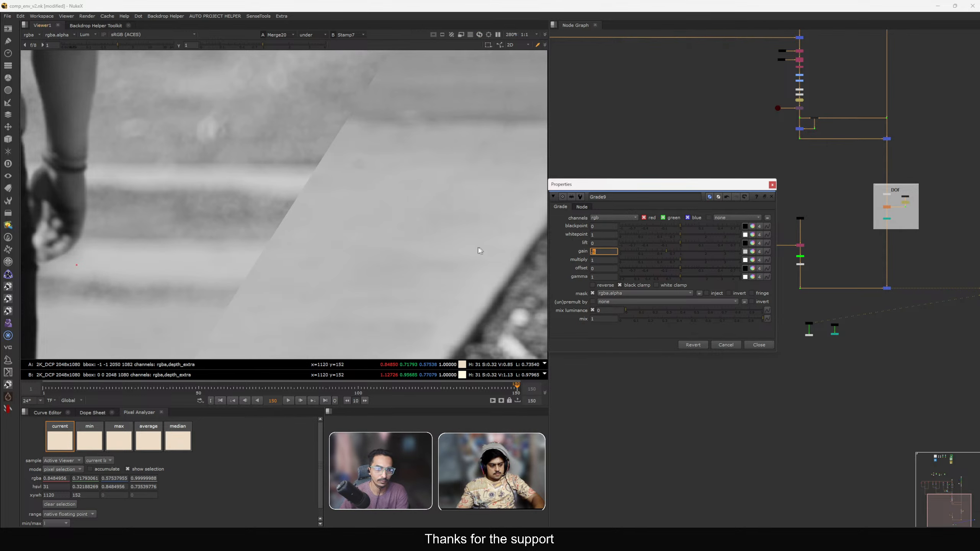
pyautogui.press('Down')
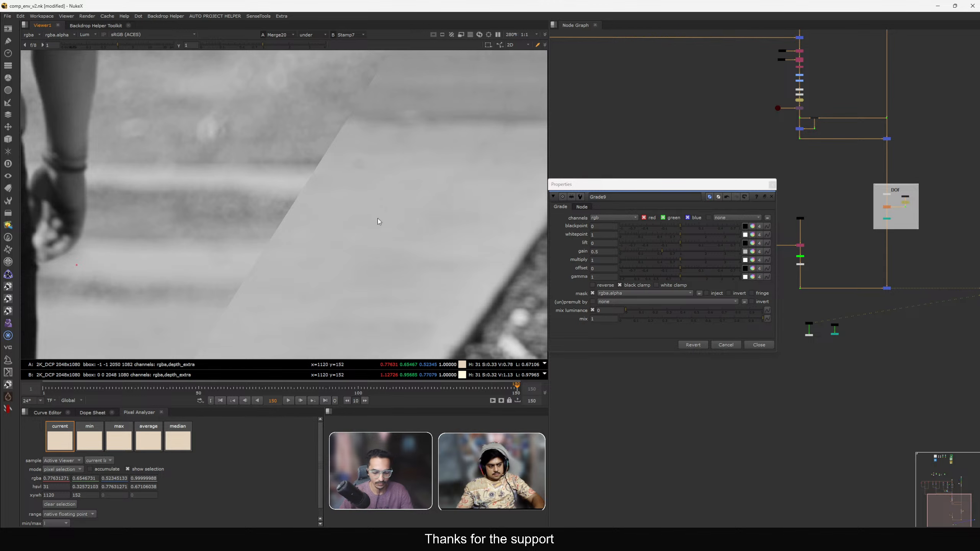
# Fit the image in the viewer and switch off the A/B wipe comparison.
pyautogui.press('f')
pyautogui.moveTo(292, 346)
pyautogui.mouseDown()
pyautogui.moveTo(429, 366)
pyautogui.moveTo(256, 327)
pyautogui.moveTo(302, 343)
pyautogui.mouseUp()
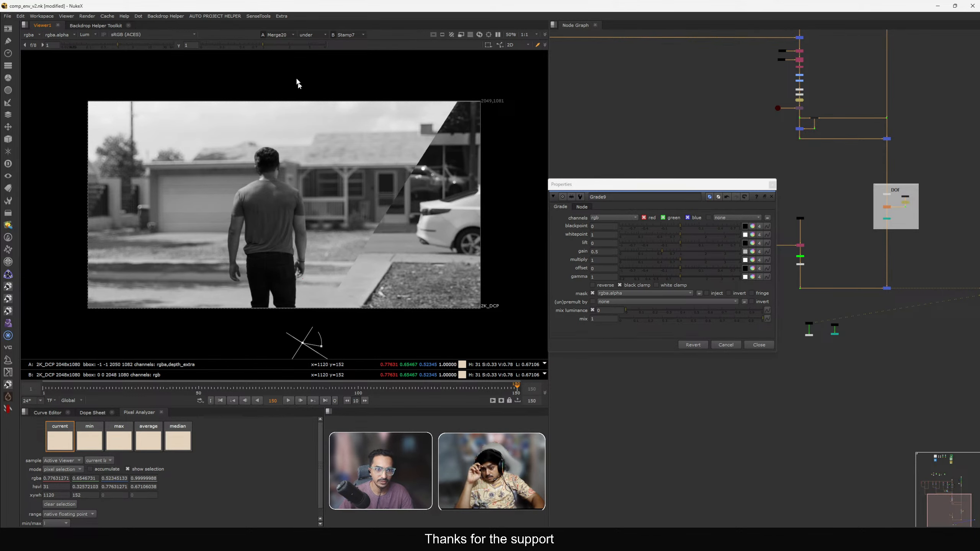
pyautogui.click(314, 36)
pyautogui.click(316, 45)
pyautogui.moveTo(355, 285); pyautogui.dragTo(344, 236, button='middle')
pyautogui.press('a')
pyautogui.press('a')
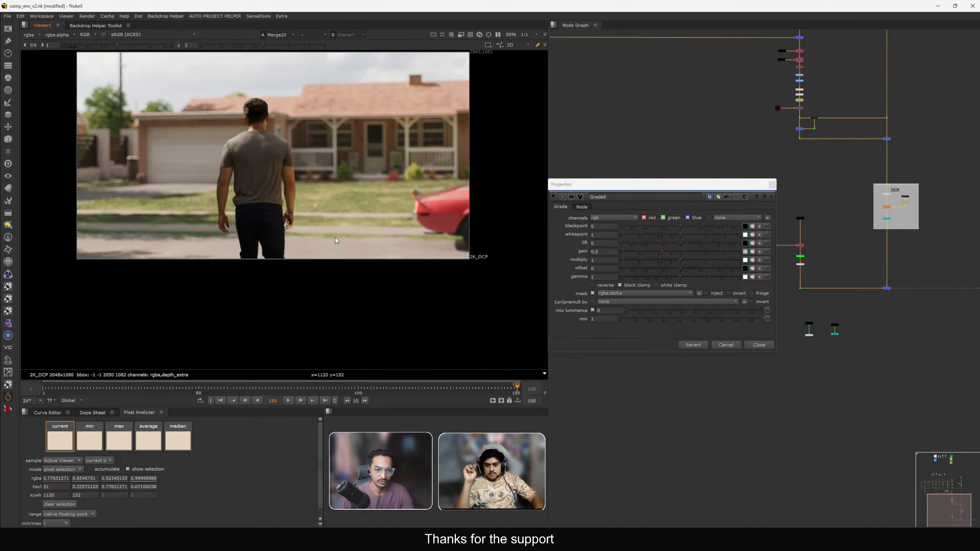
pyautogui.scroll(2, 336, 241)
pyautogui.scroll(-5, 770, 121)
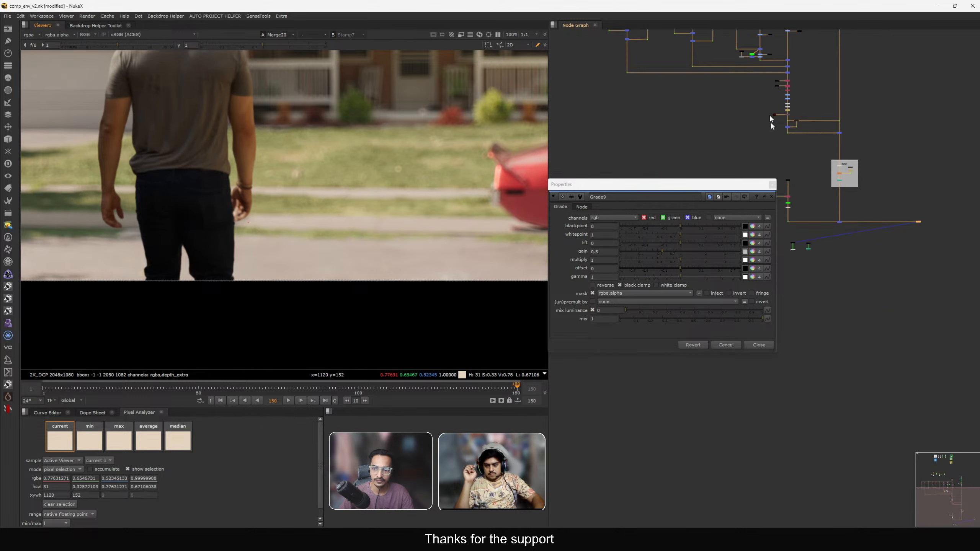
# Toggle the Road side grade on and off to compare its effect on the grass.
pyautogui.moveTo(758, 72); pyautogui.dragTo(820, 189, button='middle')
pyautogui.scroll(8, 820, 188)
pyautogui.moveTo(888, 230); pyautogui.dragTo(839, 212, button='middle')
pyautogui.scroll(5, 838, 210)
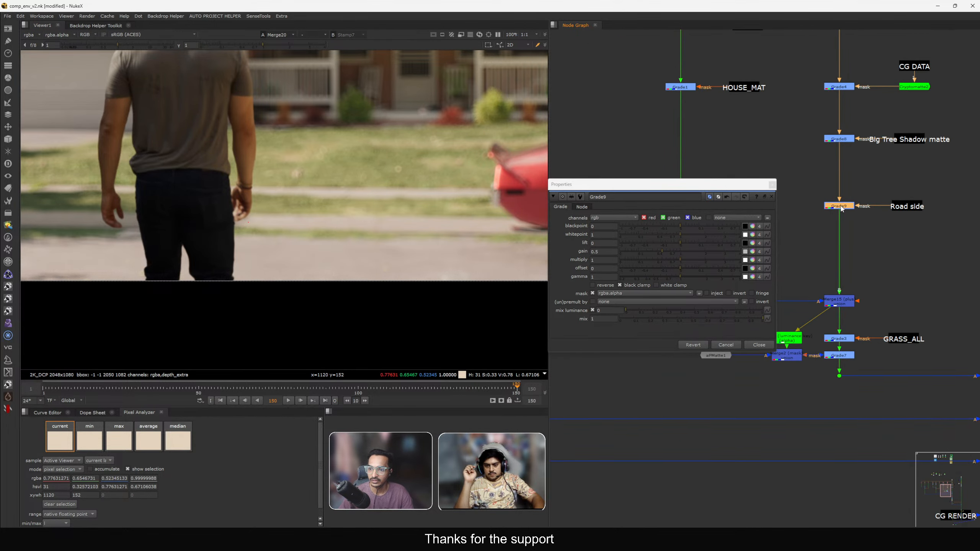
pyautogui.click(841, 208)
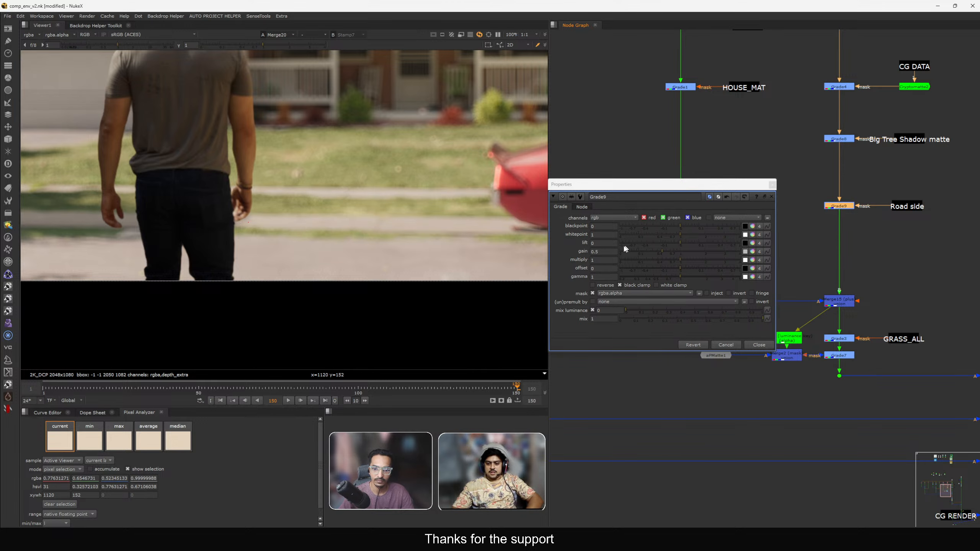
pyautogui.click(603, 252)
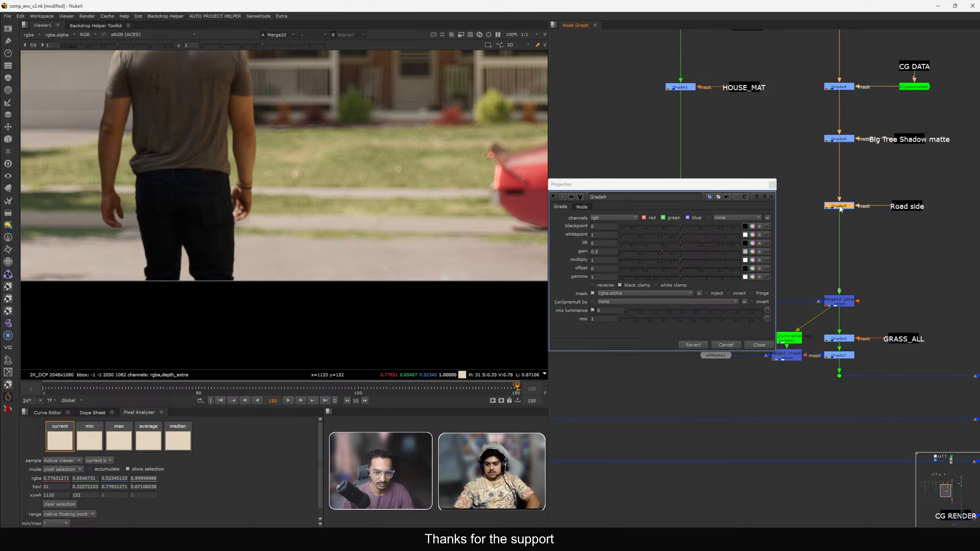
pyautogui.press('d')
pyautogui.press('d')
pyautogui.press('d')
pyautogui.press('d')
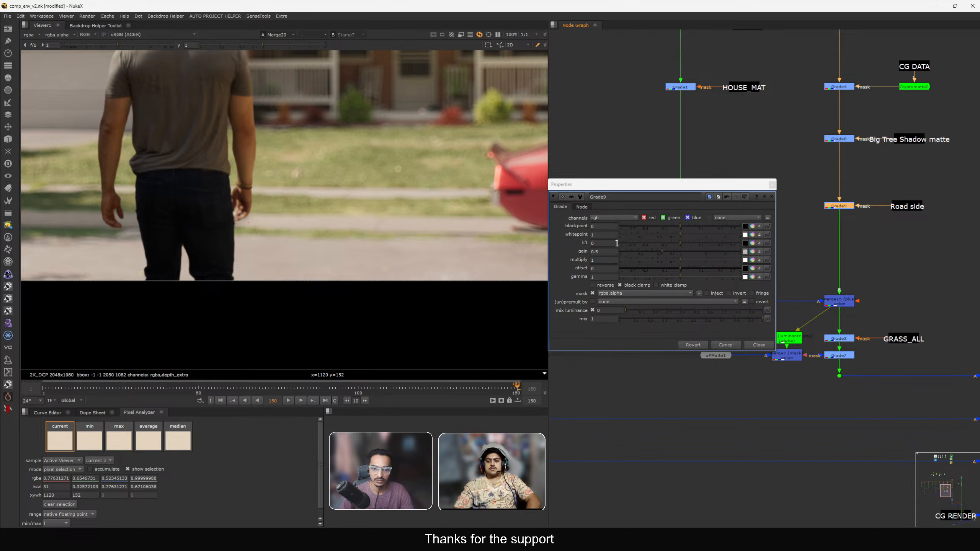
pyautogui.click(606, 251)
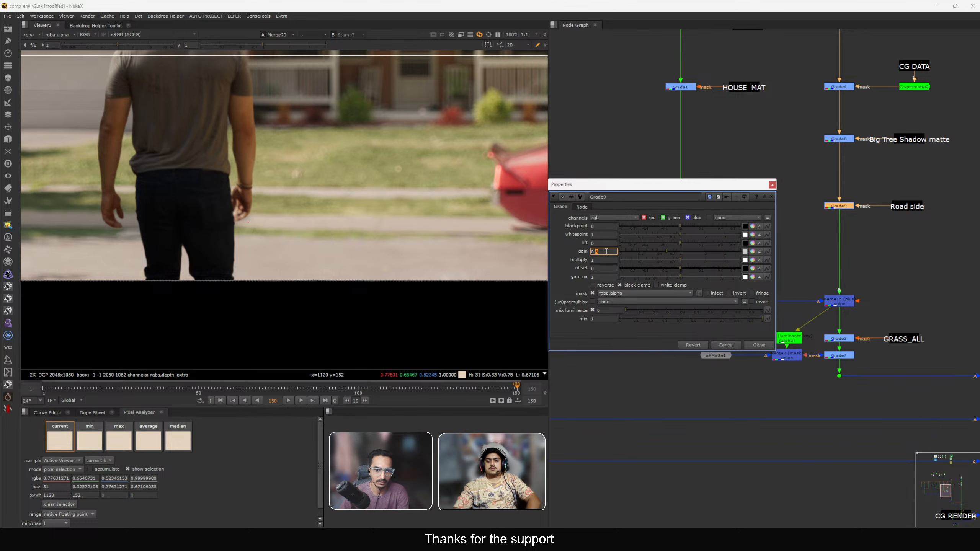
pyautogui.click(771, 185)
pyautogui.moveTo(781, 197); pyautogui.dragTo(759, 204, button='middle')
pyautogui.moveTo(778, 199); pyautogui.dragTo(833, 226)
pyautogui.click(887, 215)
pyautogui.click(822, 215)
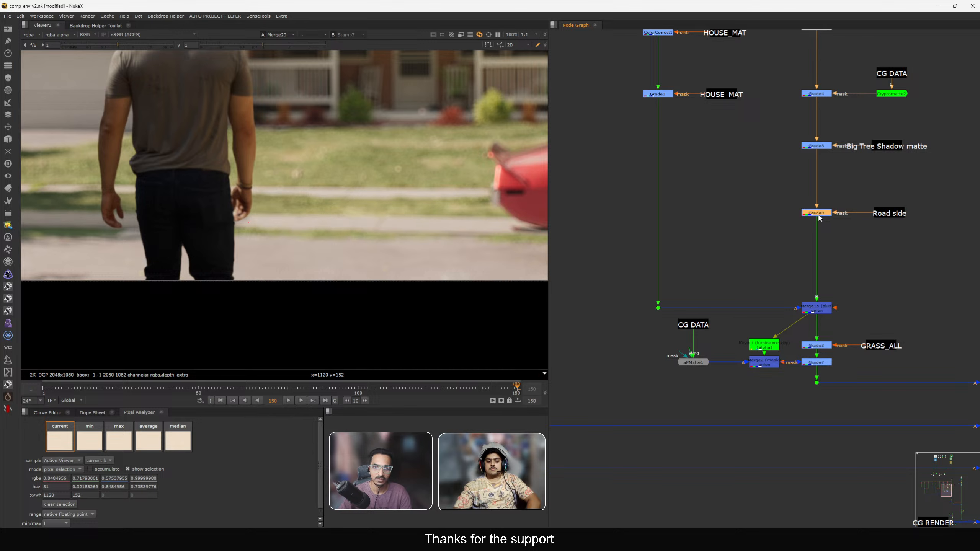
pyautogui.press('f')
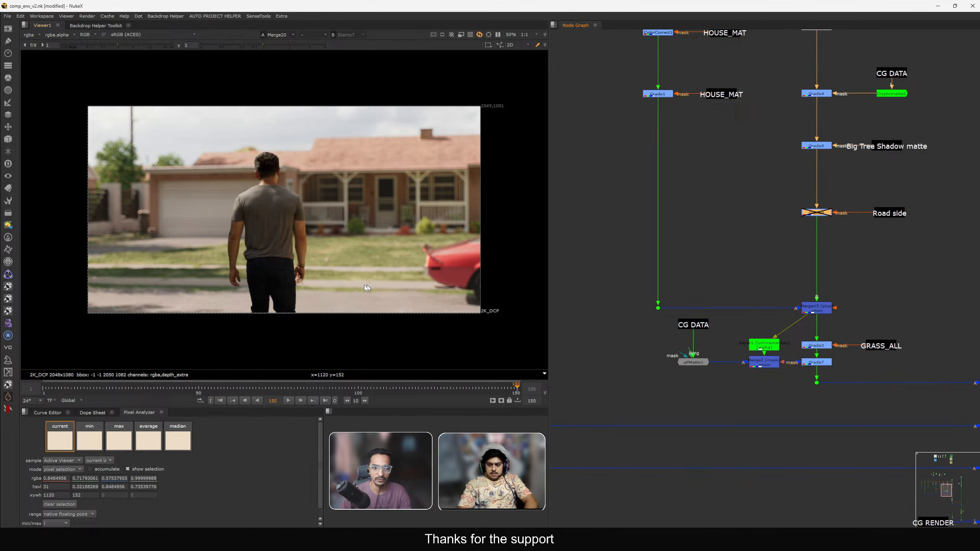
pyautogui.press('d')
pyautogui.moveTo(770, 197); pyautogui.dragTo(840, 230)
pyautogui.press('d')
# Copy the Road side stamp to the right grass branch and add a grade there masked by it.
pyautogui.scroll(-3, 842, 230)
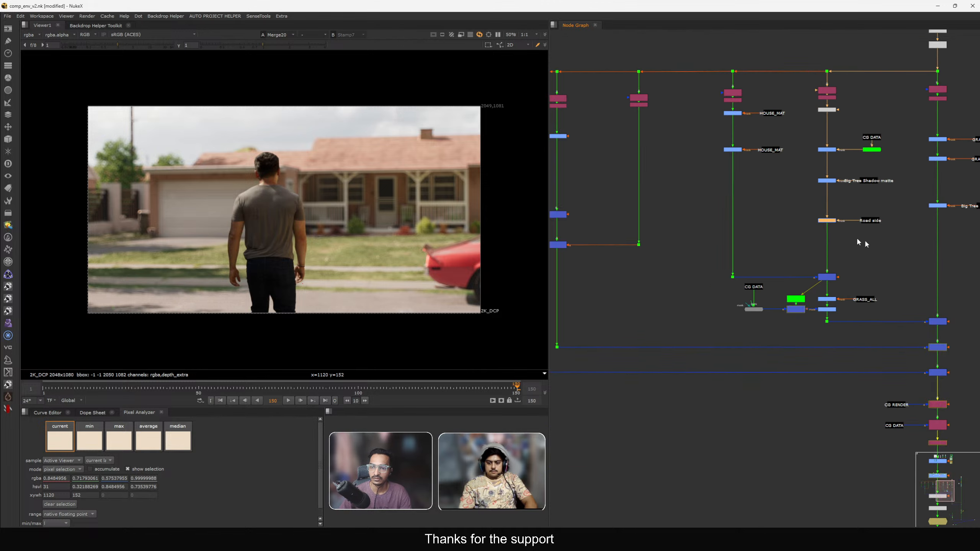
pyautogui.moveTo(857, 237); pyautogui.dragTo(700, 228, button='middle')
pyautogui.scroll(3, 700, 227)
pyautogui.click(710, 210)
pyautogui.hotkey('ctrl', 'c')
pyautogui.hotkey('ctrl', 'v')
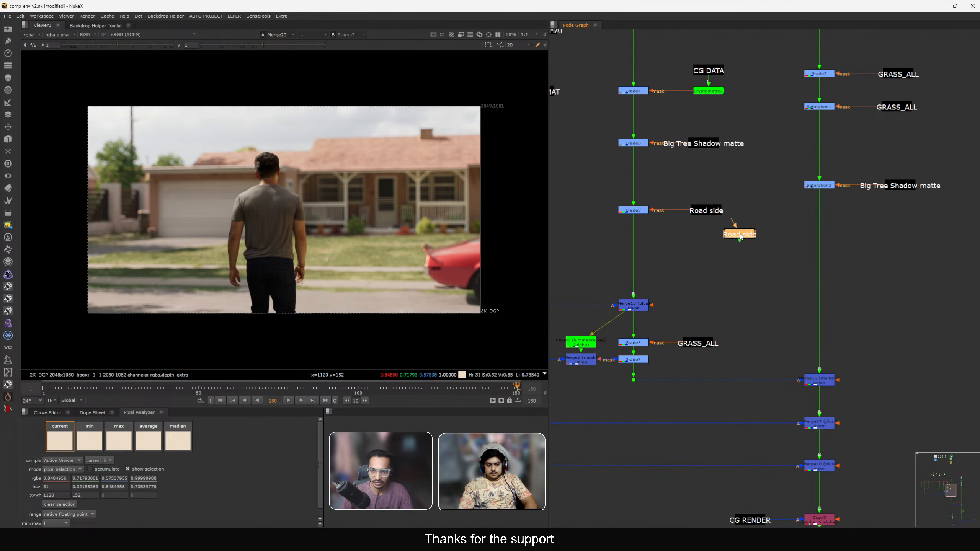
pyautogui.moveTo(740, 230); pyautogui.dragTo(896, 223)
pyautogui.click(791, 233)
pyautogui.press('g')
pyautogui.moveTo(797, 234); pyautogui.dragTo(895, 225)
pyautogui.moveTo(895, 223); pyautogui.dragTo(901, 230)
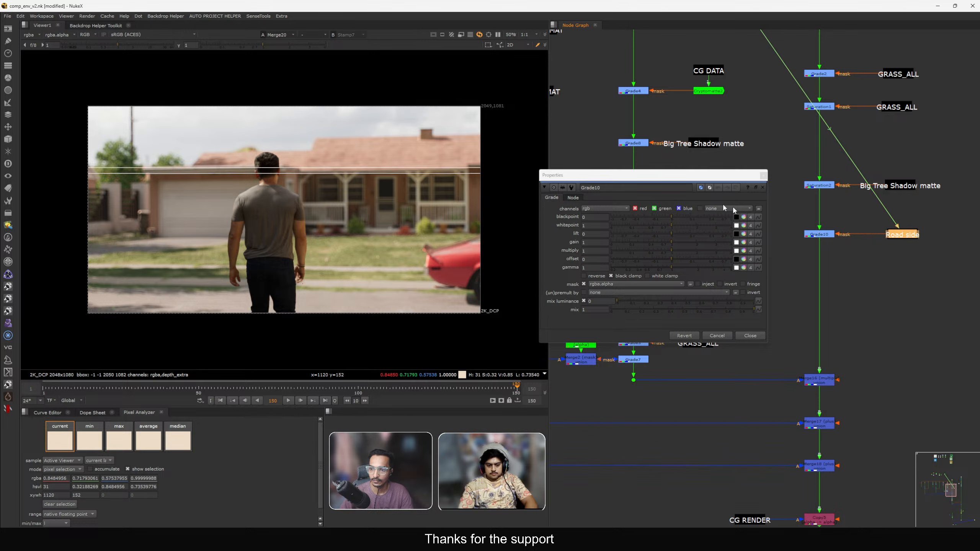
# Open the new grade's gain colour picker and set its magenta to -0.02.
pyautogui.scroll(-6, 814, 196)
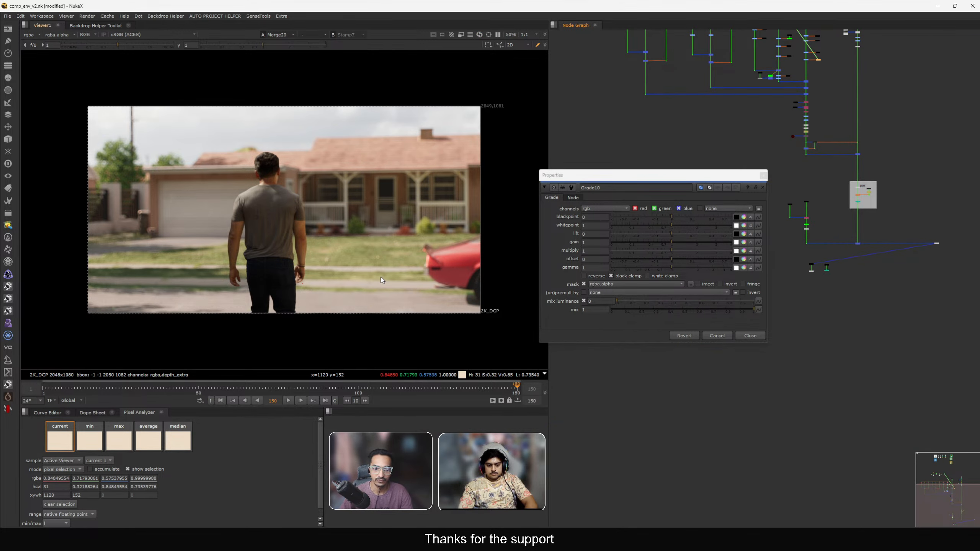
pyautogui.scroll(4, 381, 277)
pyautogui.moveTo(336, 263); pyautogui.dragTo(297, 232, button='middle')
pyautogui.moveTo(665, 176); pyautogui.dragTo(660, 154)
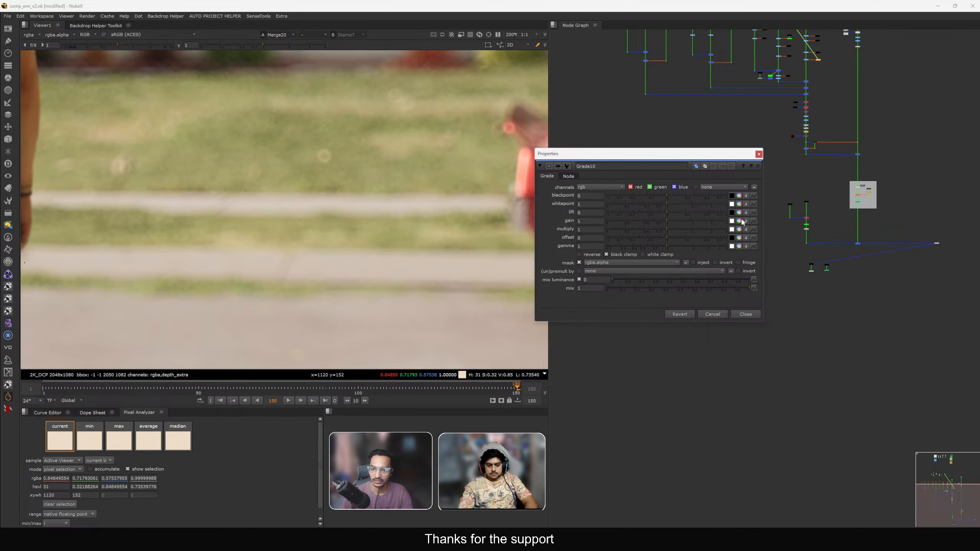
pyautogui.click(740, 221)
pyautogui.moveTo(468, 355); pyautogui.dragTo(889, 311)
pyautogui.moveTo(569, 157); pyautogui.dragTo(653, 157)
pyautogui.moveTo(472, 212); pyautogui.dragTo(404, 209, button='middle')
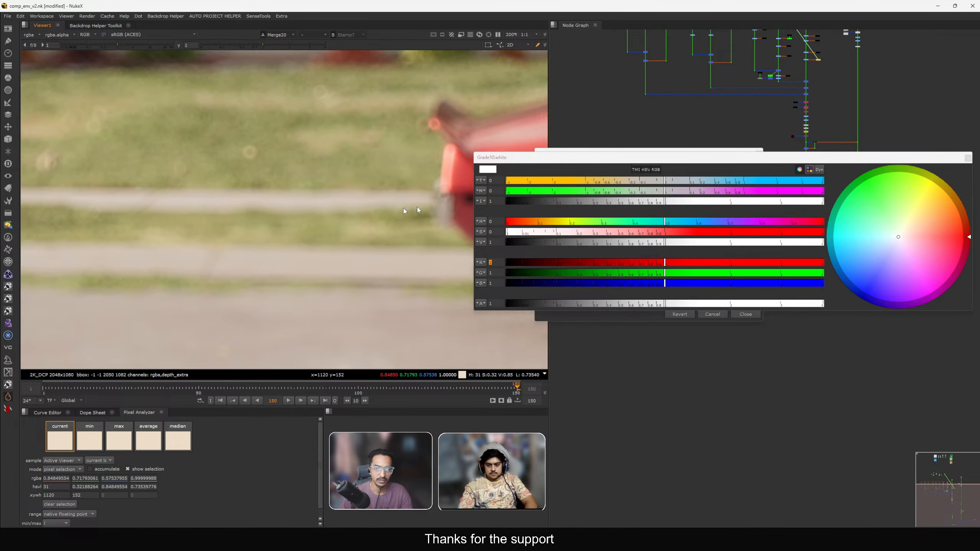
pyautogui.moveTo(654, 192); pyautogui.dragTo(650, 193)
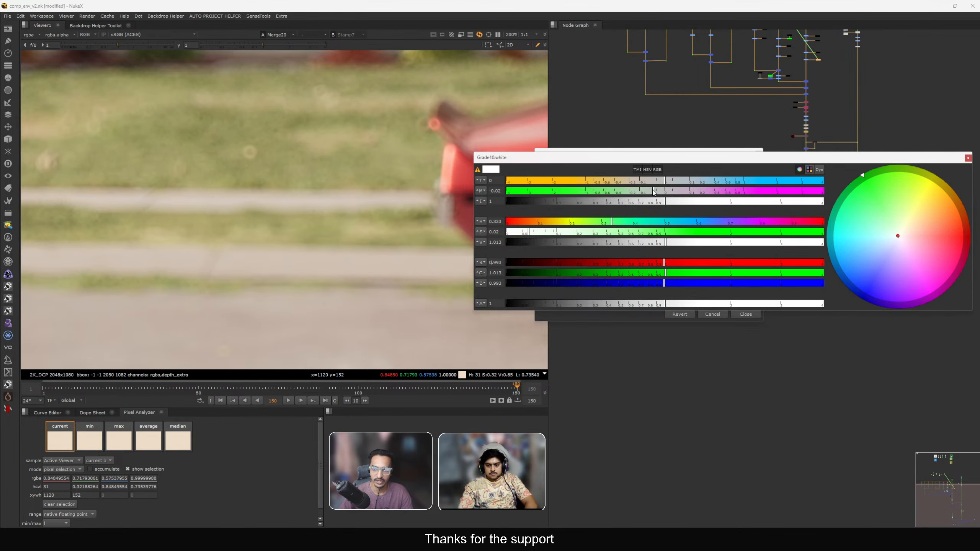
# Reconnect the viewer and turn the A/B wipe comparison back on.
pyautogui.moveTo(656, 158); pyautogui.dragTo(488, 185)
pyautogui.scroll(-5, 877, 179)
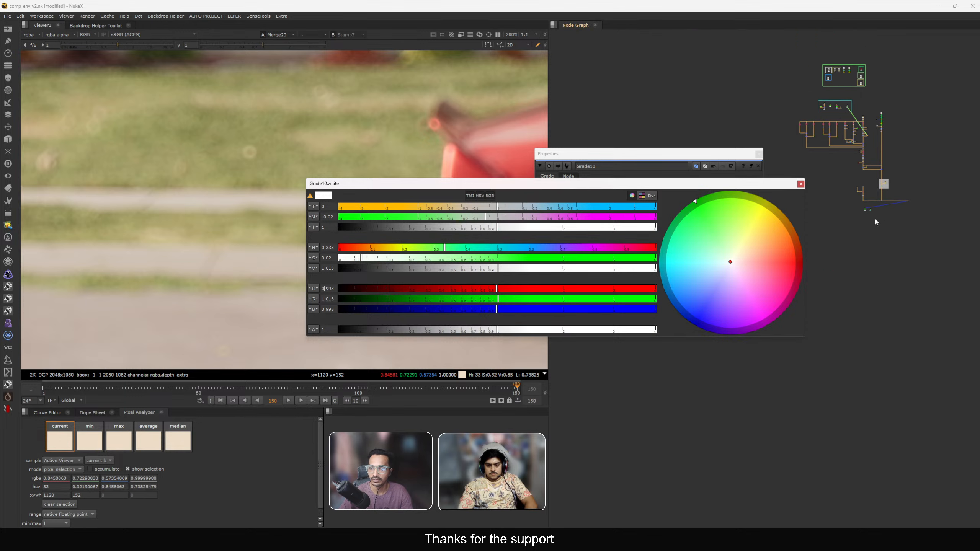
pyautogui.scroll(6, 859, 210)
pyautogui.moveTo(856, 196); pyautogui.dragTo(886, 213)
pyautogui.press('1')
pyautogui.moveTo(911, 169); pyautogui.dragTo(948, 181)
pyautogui.press('1')
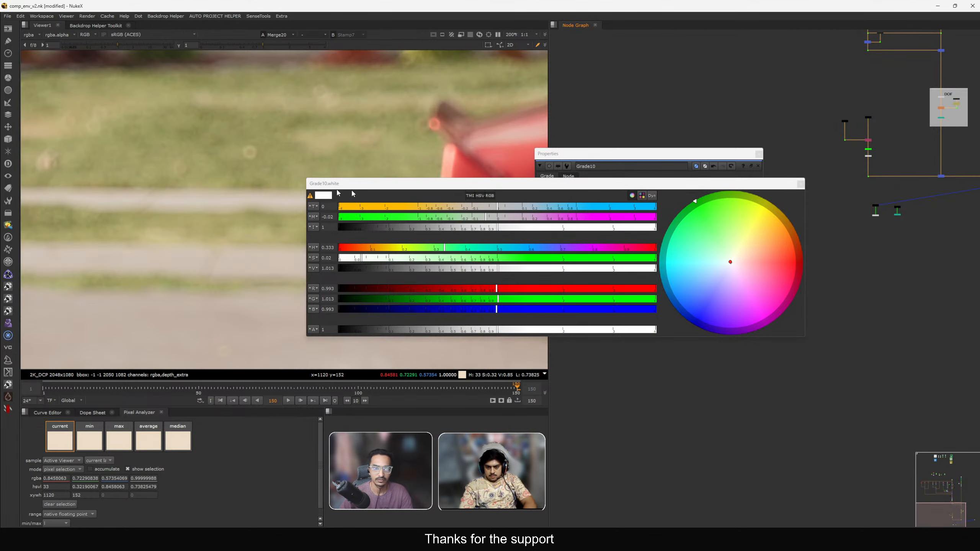
pyautogui.moveTo(320, 180); pyautogui.dragTo(532, 168)
pyautogui.click(305, 33)
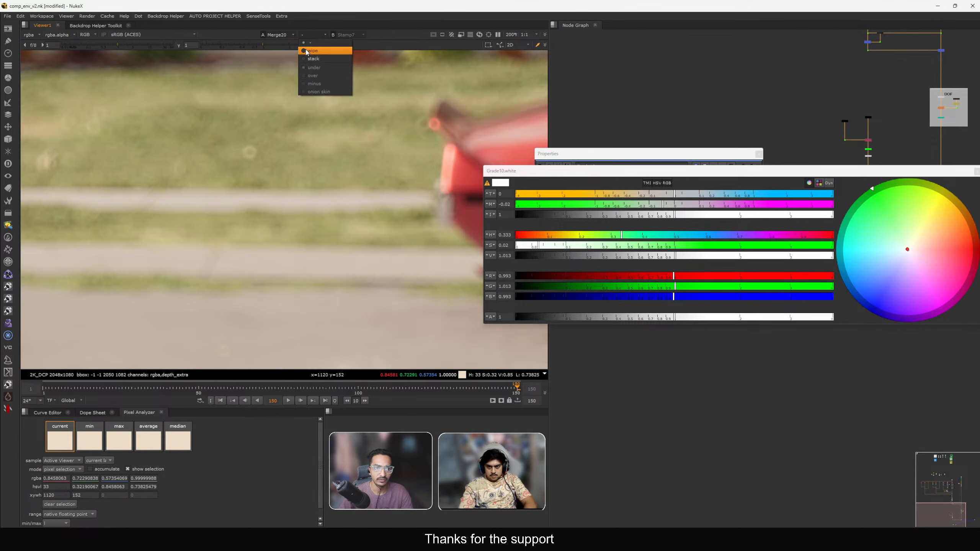
pyautogui.click(307, 52)
pyautogui.scroll(-4, 323, 185)
pyautogui.moveTo(195, 205); pyautogui.dragTo(251, 198, button='middle')
pyautogui.scroll(3, 251, 198)
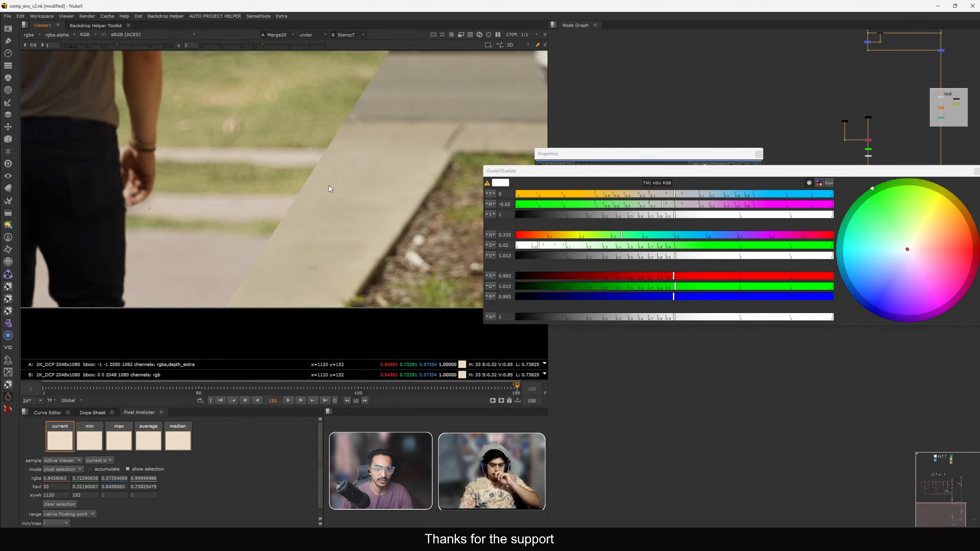
pyautogui.scroll(3, 319, 172)
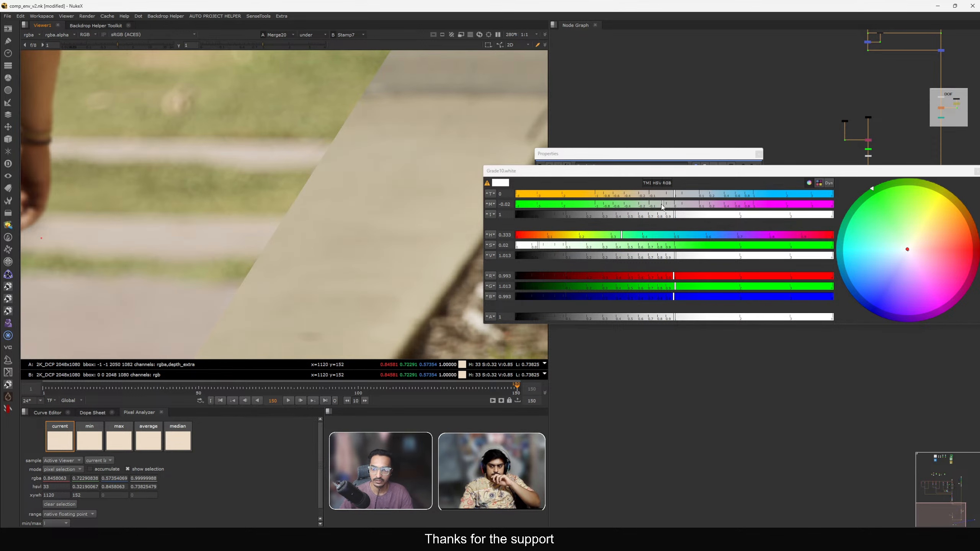
# Retint the new grade's gain to temperature 0.065 and magenta -0.155.
pyautogui.moveTo(663, 206); pyautogui.dragTo(659, 208)
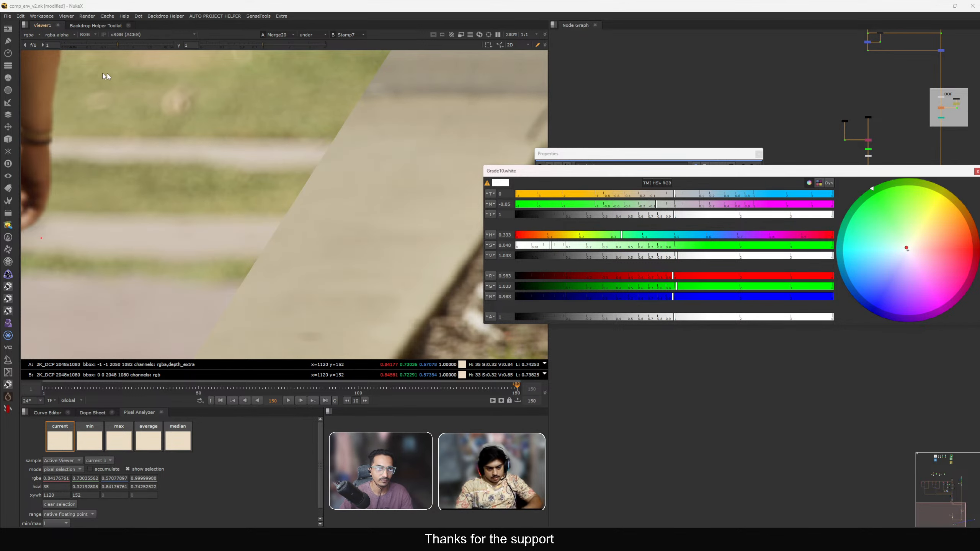
pyautogui.click(103, 46)
pyautogui.scroll(-2, 236, 147)
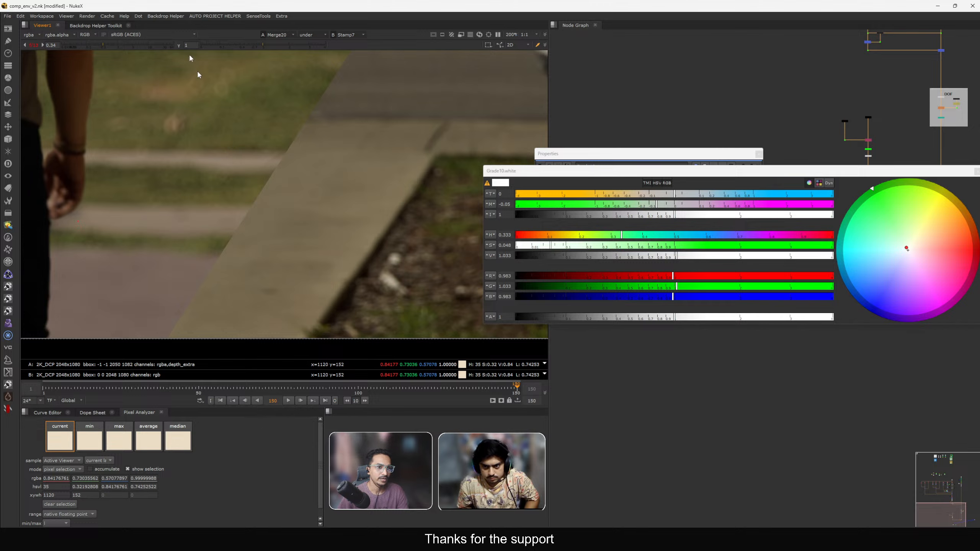
pyautogui.click(140, 17)
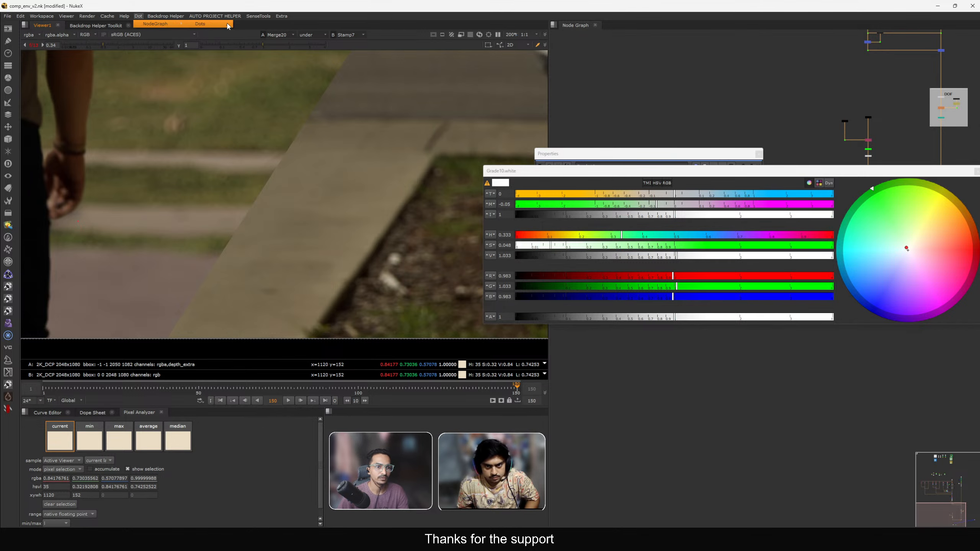
pyautogui.click(139, 17)
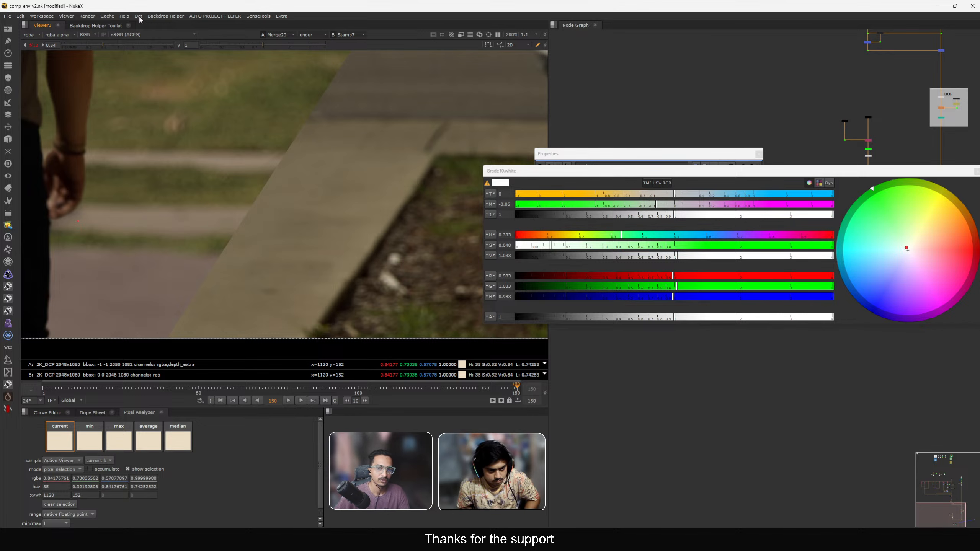
pyautogui.moveTo(567, 174); pyautogui.dragTo(550, 172)
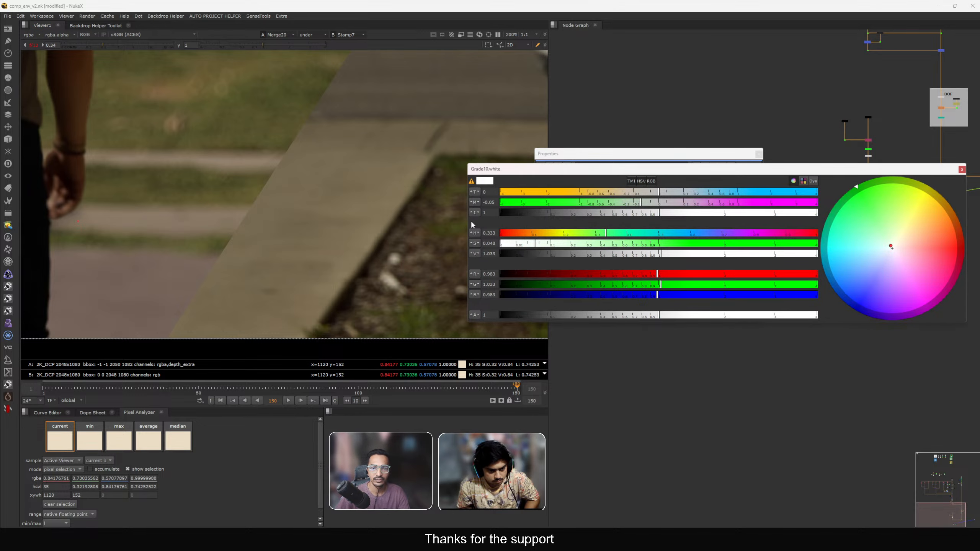
pyautogui.moveTo(467, 221); pyautogui.dragTo(398, 221)
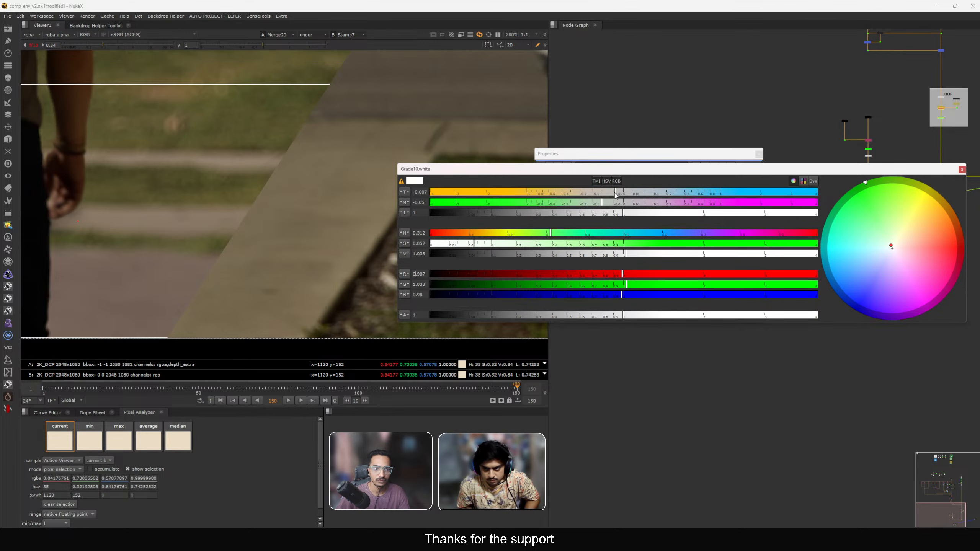
pyautogui.scroll(3, 293, 178)
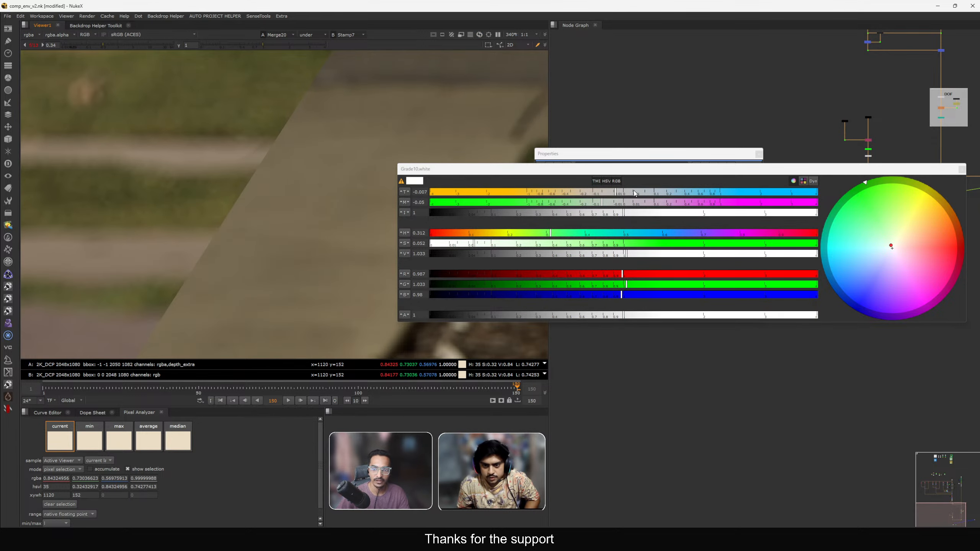
pyautogui.click(649, 193)
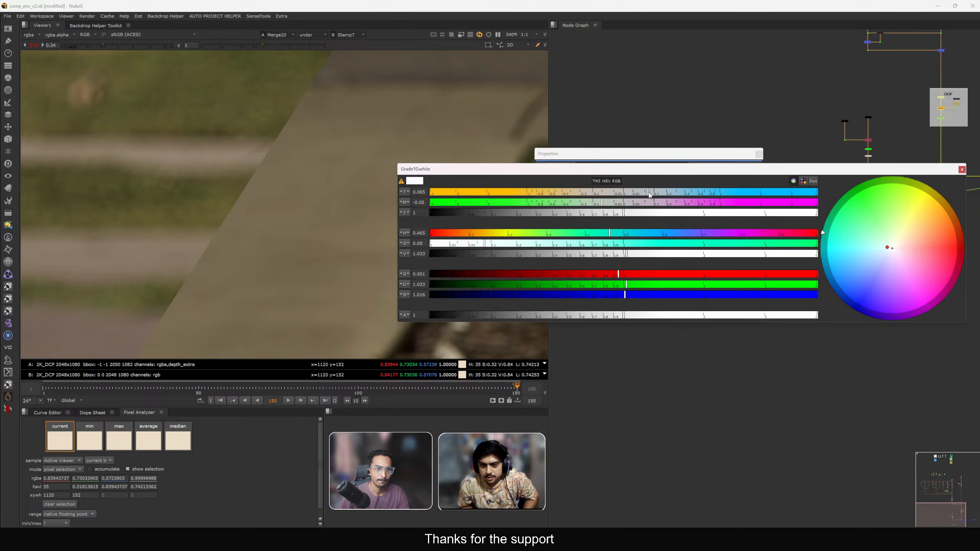
pyautogui.click(595, 203)
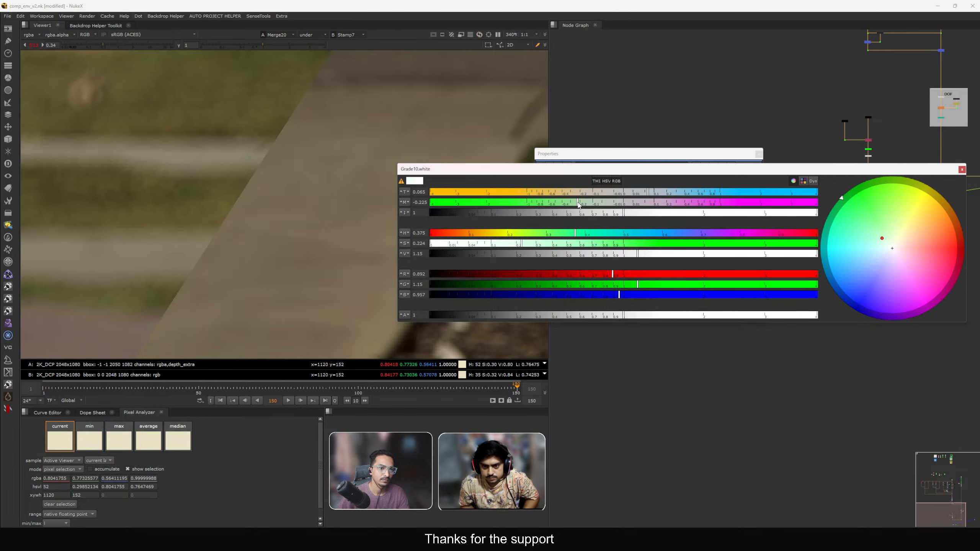
pyautogui.click(585, 202)
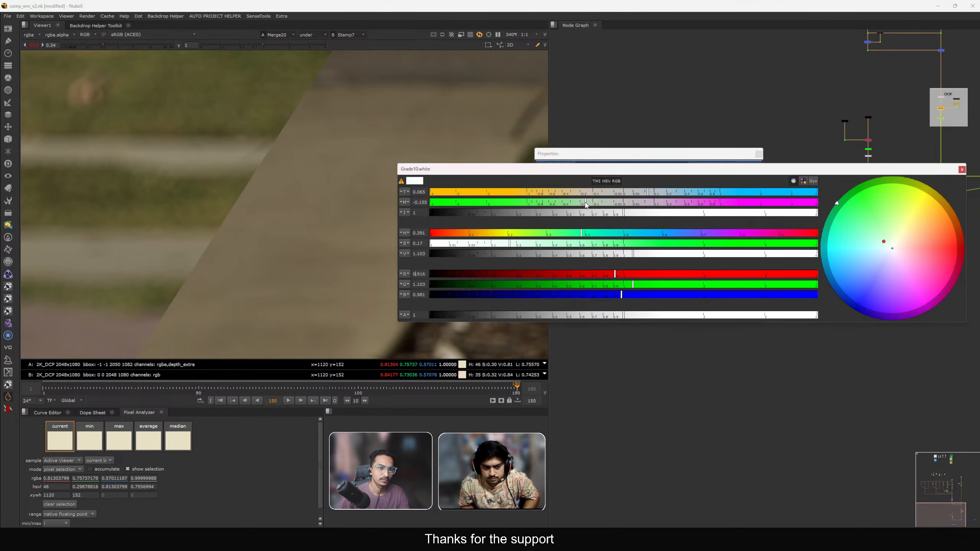
# Lower the Road side grade's gain temperature to 0.044 and close its colour picker.
pyautogui.scroll(-2, 258, 150)
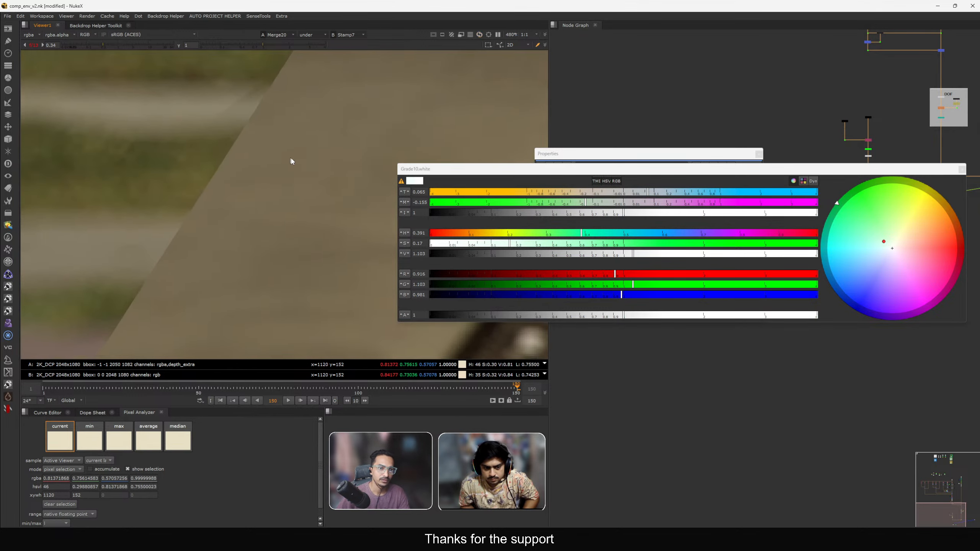
pyautogui.scroll(2, 267, 164)
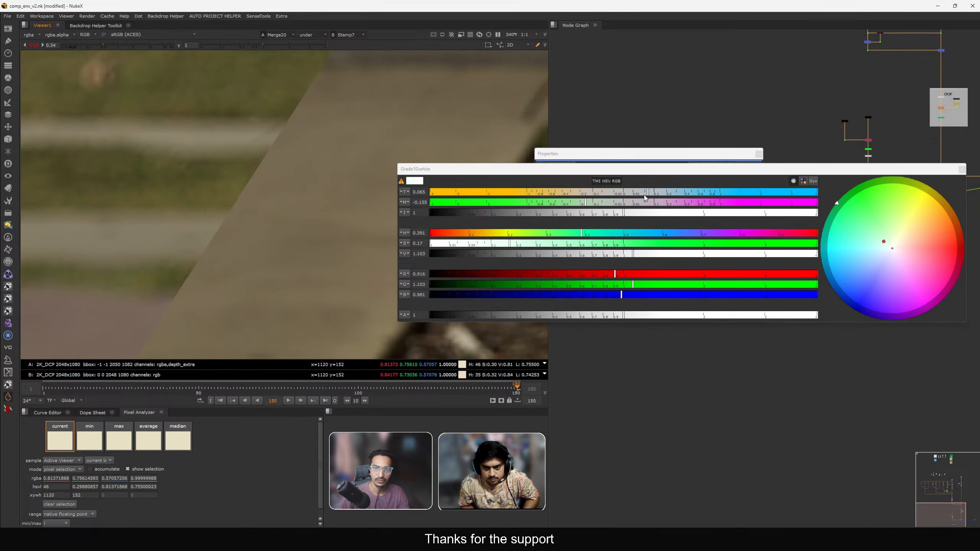
pyautogui.moveTo(645, 197); pyautogui.dragTo(642, 196)
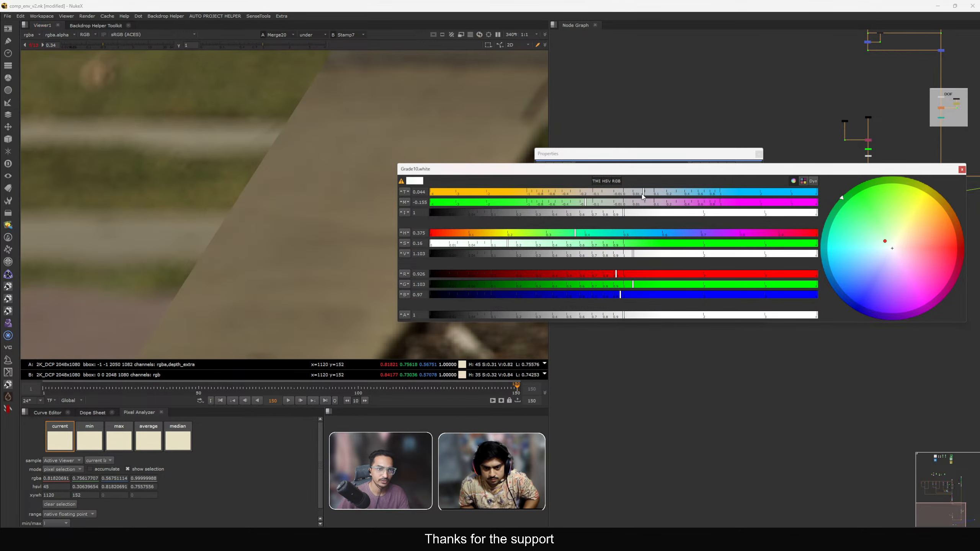
pyautogui.click(759, 154)
# Toggle the right-branch Road side grade off and on to compare its effect in the viewer.
pyautogui.scroll(5, 758, 158)
pyautogui.moveTo(820, 256); pyautogui.dragTo(800, 269, button='middle')
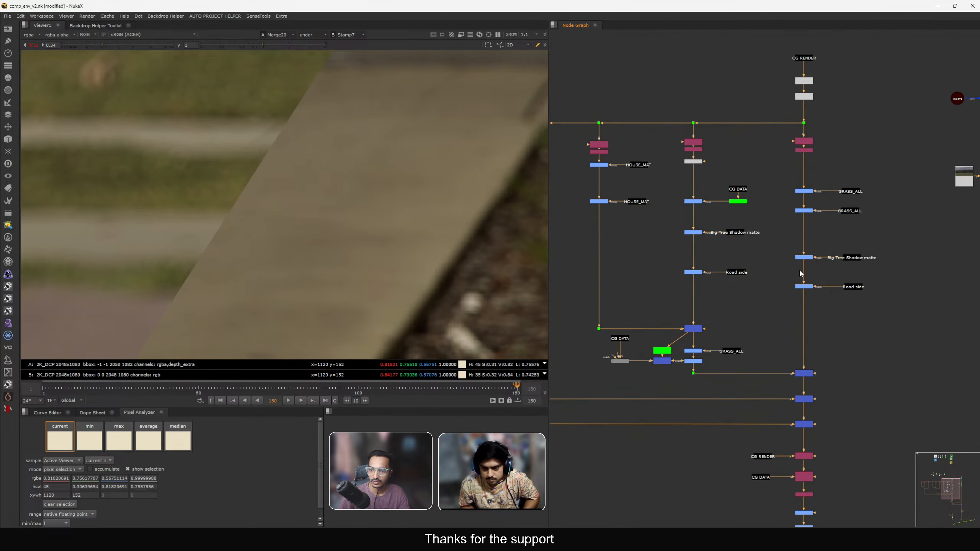
pyautogui.moveTo(771, 264); pyautogui.dragTo(831, 309)
pyautogui.press('d')
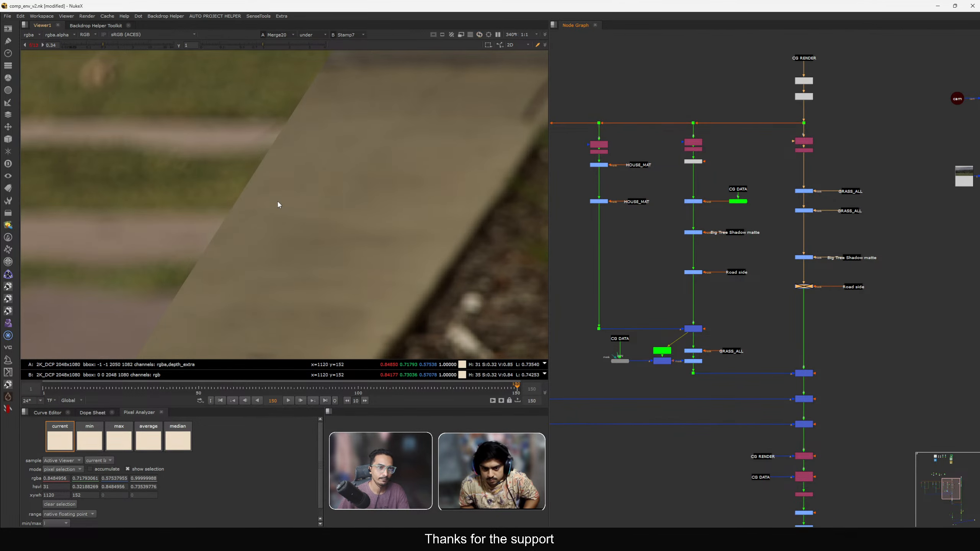
pyautogui.scroll(-3, 278, 202)
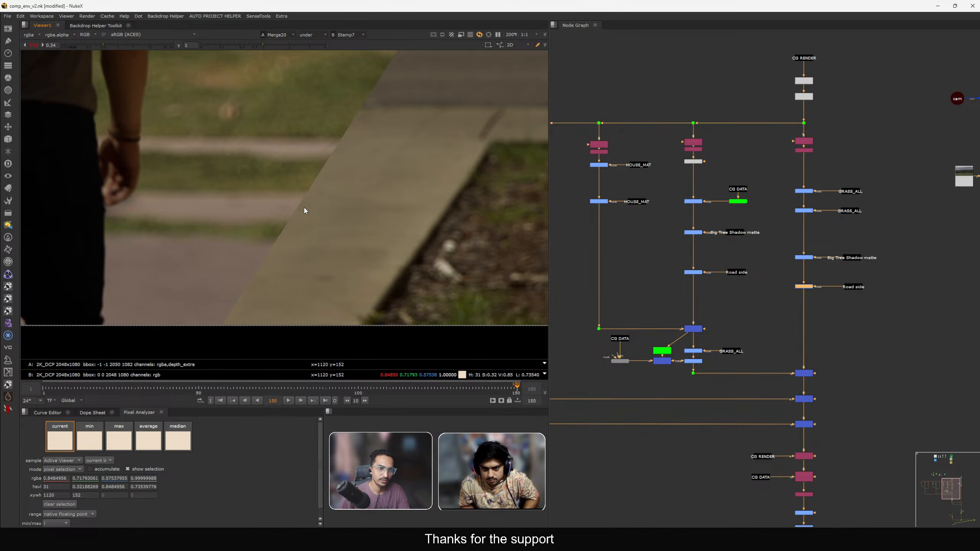
pyautogui.scroll(3, 304, 208)
pyautogui.click(787, 295)
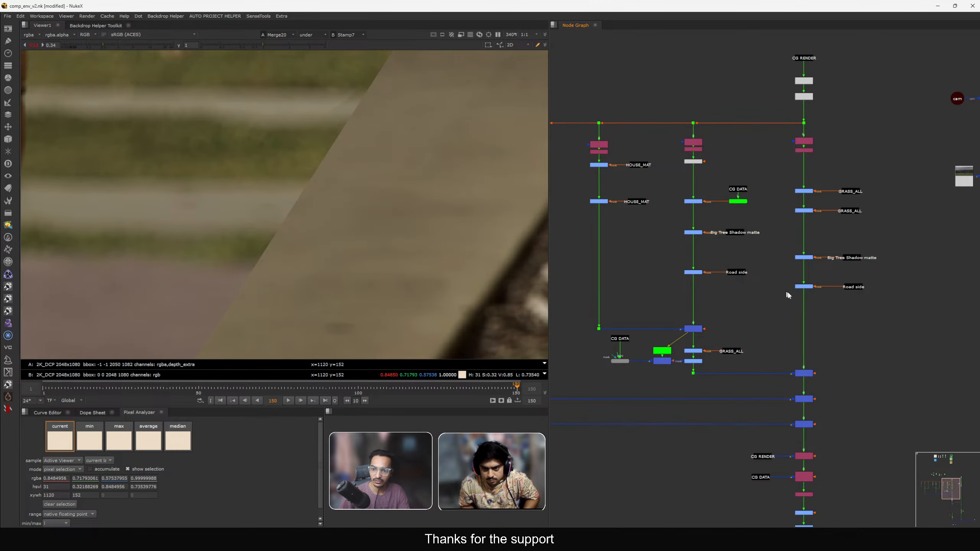
# Set the Road side grade's gain magenta to -0.1 in its colour picker and close the properties.
pyautogui.scroll(2, 788, 295)
pyautogui.doubleClick(810, 284)
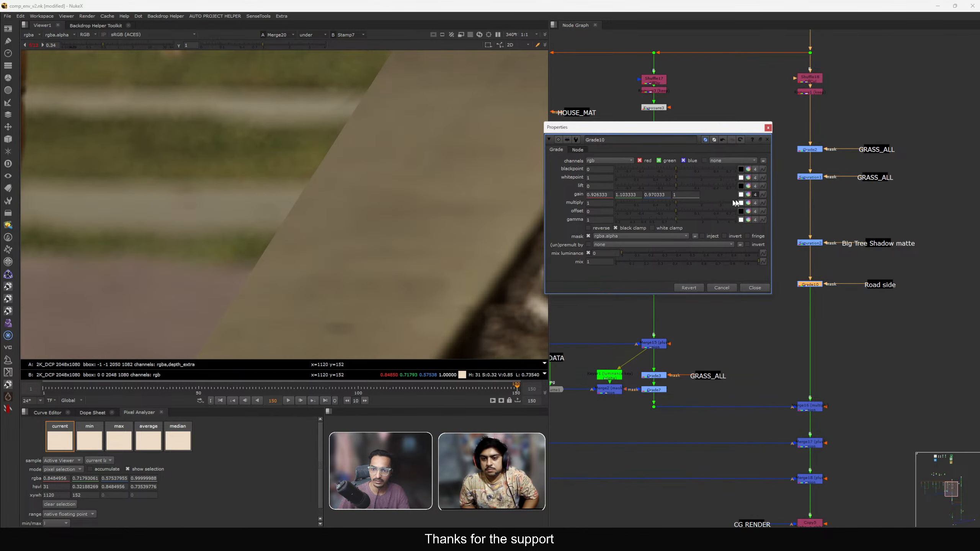
pyautogui.click(741, 194)
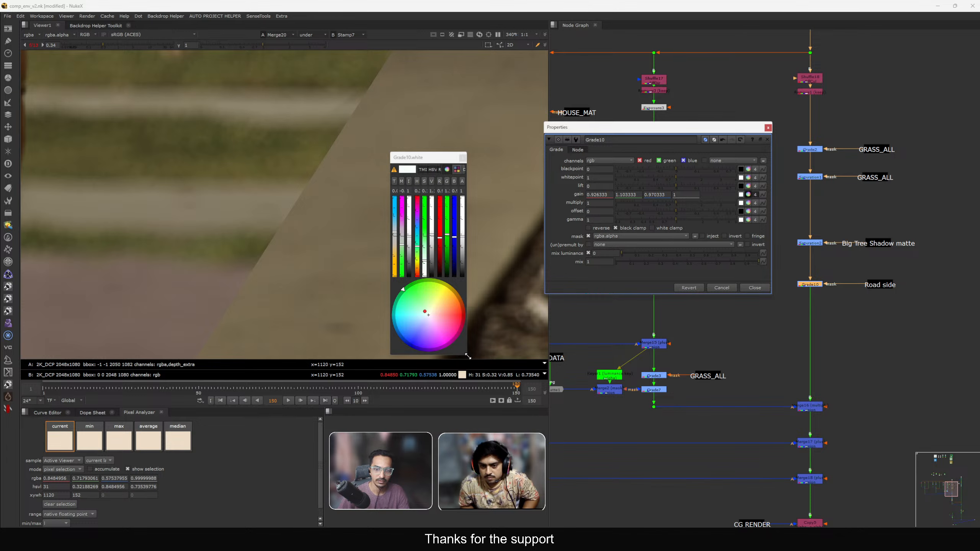
pyautogui.moveTo(468, 356); pyautogui.dragTo(888, 314)
pyautogui.click(554, 191)
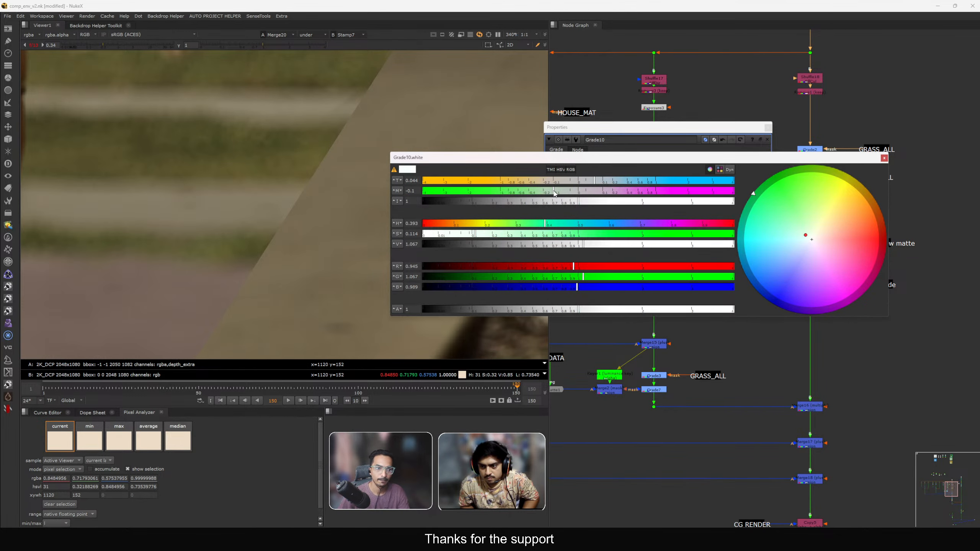
pyautogui.click(769, 127)
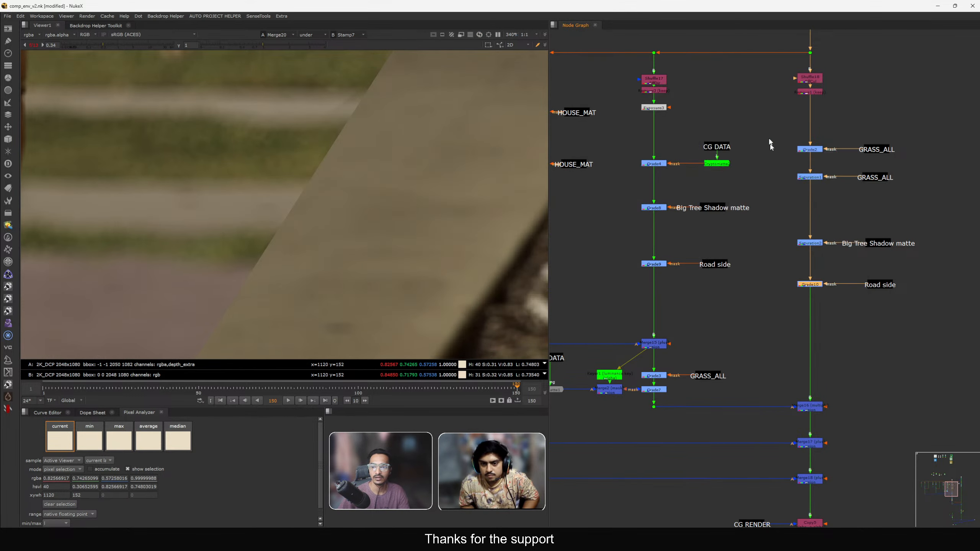
# Toggle the Road side grade off and on again and frame the whole image to compare.
pyautogui.press('d')
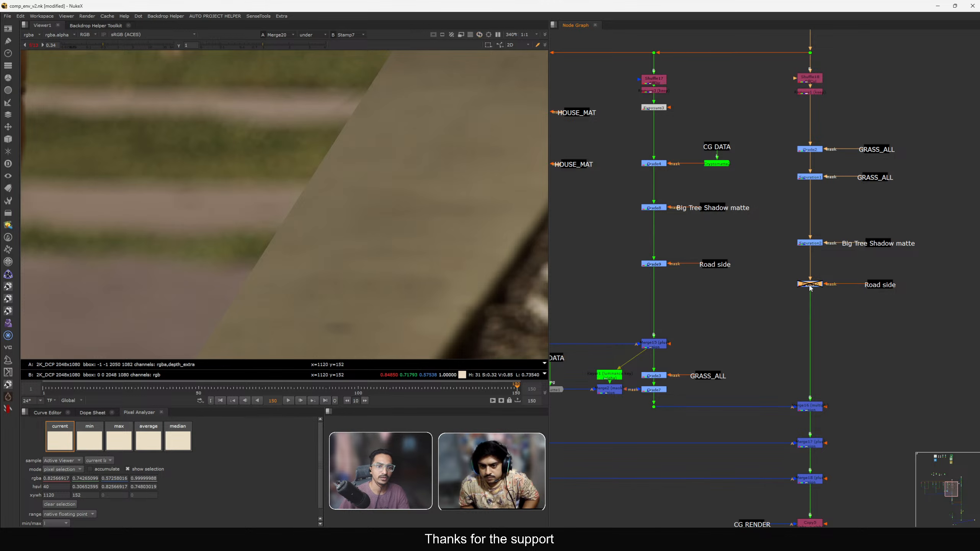
pyautogui.press('d')
pyautogui.scroll(-5, 249, 134)
pyautogui.press('f')
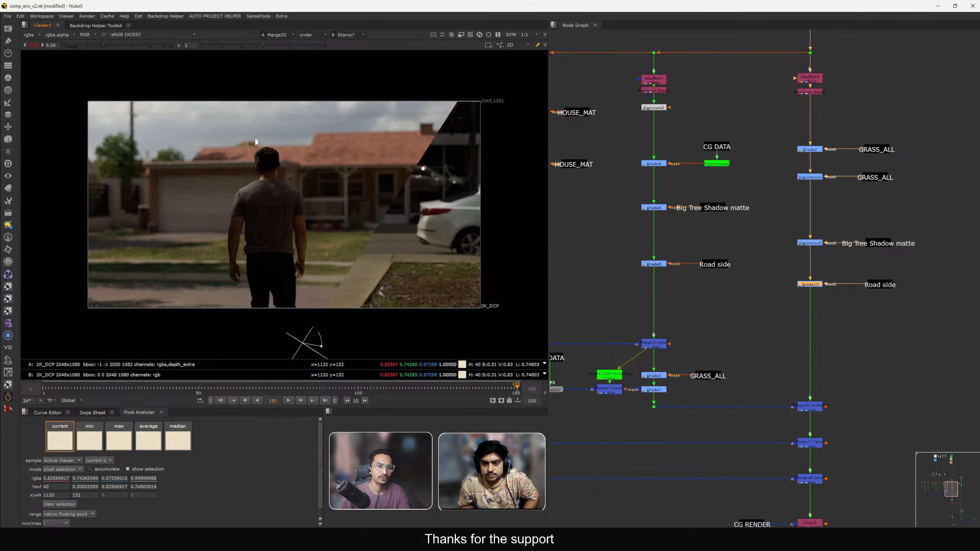
pyautogui.scroll(4, 337, 299)
pyautogui.scroll(1, 323, 254)
pyautogui.moveTo(286, 268); pyautogui.dragTo(283, 276, button='middle')
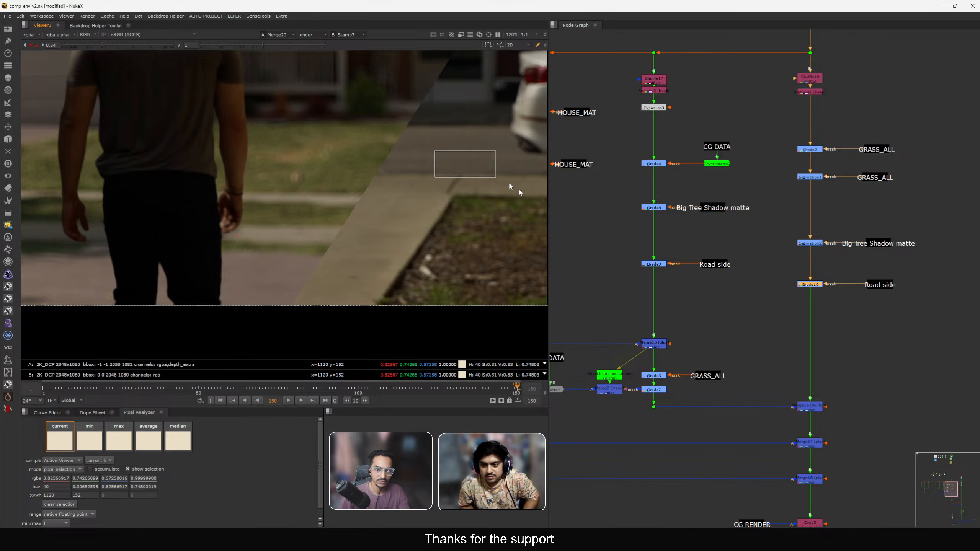
# Paste a copy of the CG DATA stamp and Cryptomatte beside the road side matte in the DATA backdrop and view it.
pyautogui.scroll(-4, 833, 247)
pyautogui.moveTo(833, 247); pyautogui.dragTo(828, 138, button='middle')
pyautogui.scroll(-4, 778, 183)
pyautogui.moveTo(759, 229); pyautogui.dragTo(762, 330, button='middle')
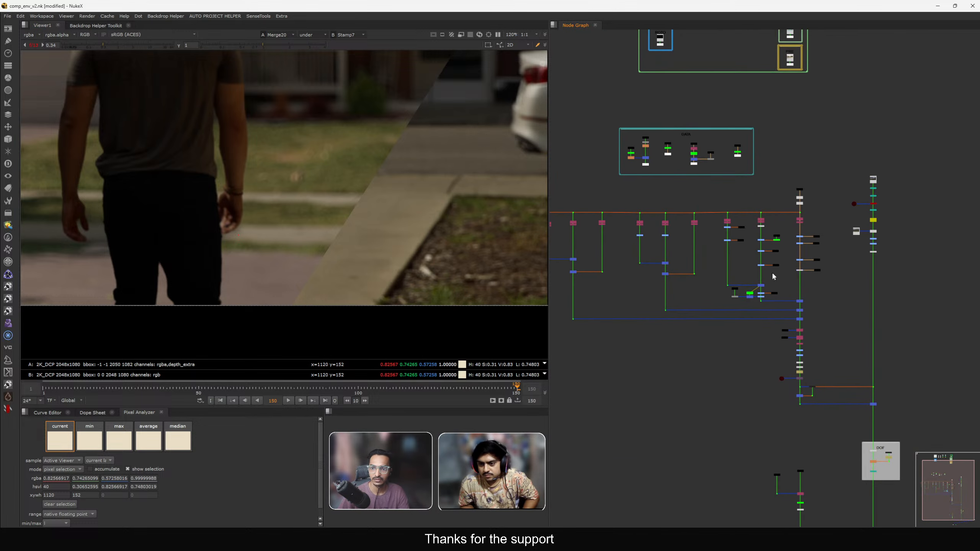
pyautogui.scroll(4, 799, 250)
pyautogui.scroll(-3, 748, 194)
pyautogui.moveTo(675, 107); pyautogui.dragTo(713, 173, button='middle')
pyautogui.scroll(7, 721, 170)
pyautogui.moveTo(753, 160); pyautogui.dragTo(830, 241)
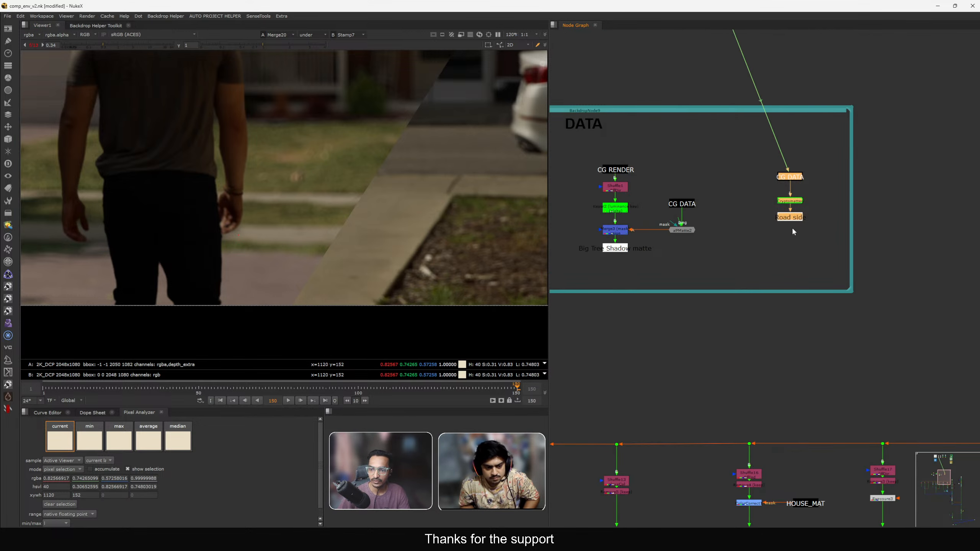
pyautogui.moveTo(791, 216); pyautogui.dragTo(746, 225)
pyautogui.scroll(2, 745, 228)
pyautogui.moveTo(701, 154); pyautogui.dragTo(817, 197)
pyautogui.click(816, 195)
pyautogui.hotkey('ctrl', 'v')
pyautogui.click(788, 182)
pyautogui.press('1')
pyautogui.scroll(-4, 818, 200)
pyautogui.scroll(4, 822, 199)
pyautogui.click(823, 198)
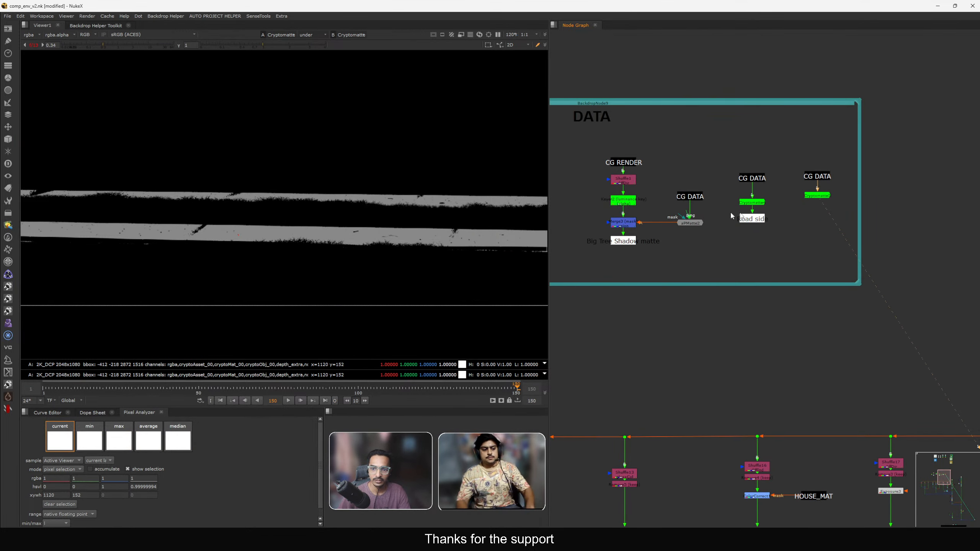
# Open the copied Cryptomatte's properties and turn off the viewer's A/B wipe comparison.
pyautogui.scroll(2, 821, 203)
pyautogui.doubleClick(817, 195)
pyautogui.press('f')
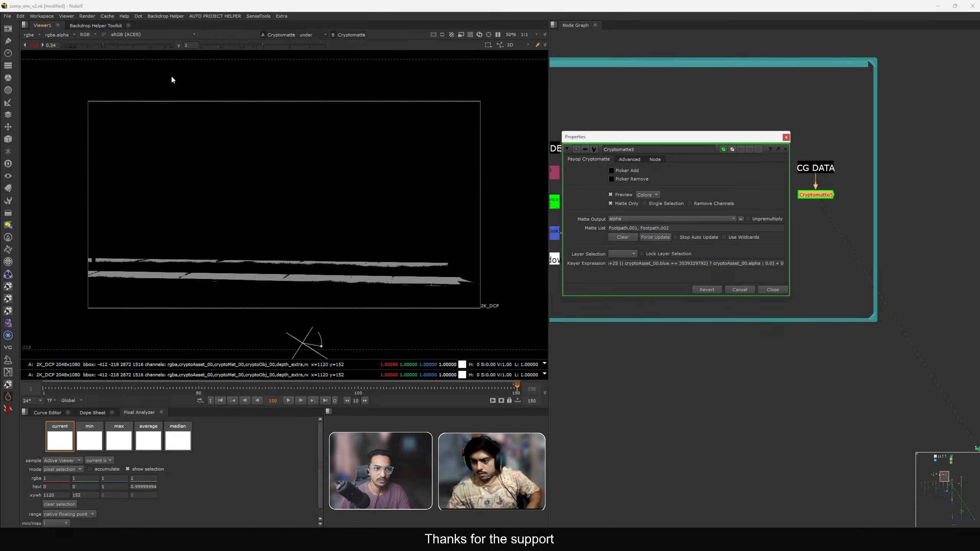
pyautogui.keyDown('ctrl'); pyautogui.click(134, 46); pyautogui.keyUp('ctrl')
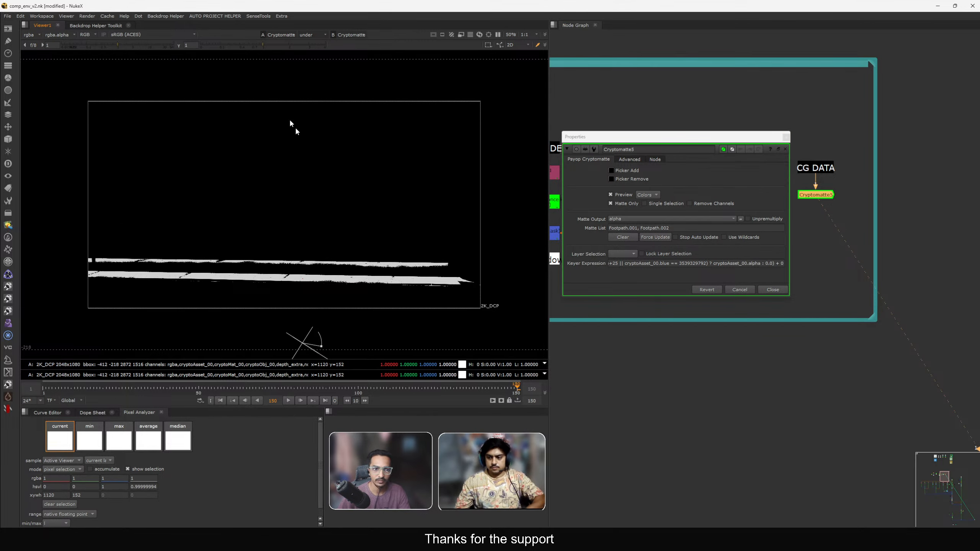
pyautogui.click(313, 35)
pyautogui.click(308, 38)
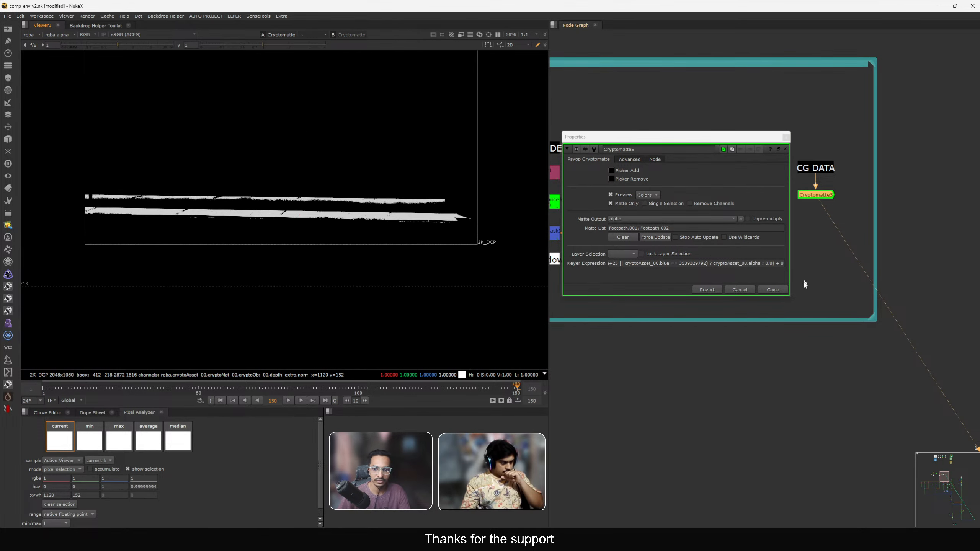
# Inspect the plate and the copied Cryptomatte's matte in the viewer.
pyautogui.scroll(-5, 846, 337)
pyautogui.scroll(6, 884, 337)
pyautogui.moveTo(829, 232); pyautogui.dragTo(896, 269)
pyautogui.press('1')
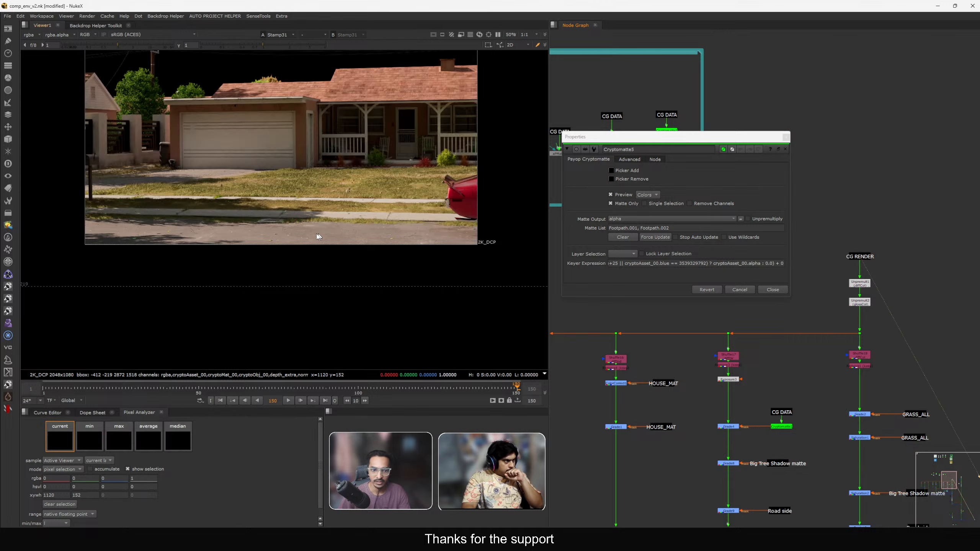
pyautogui.scroll(3, 324, 229)
pyautogui.scroll(4, 323, 229)
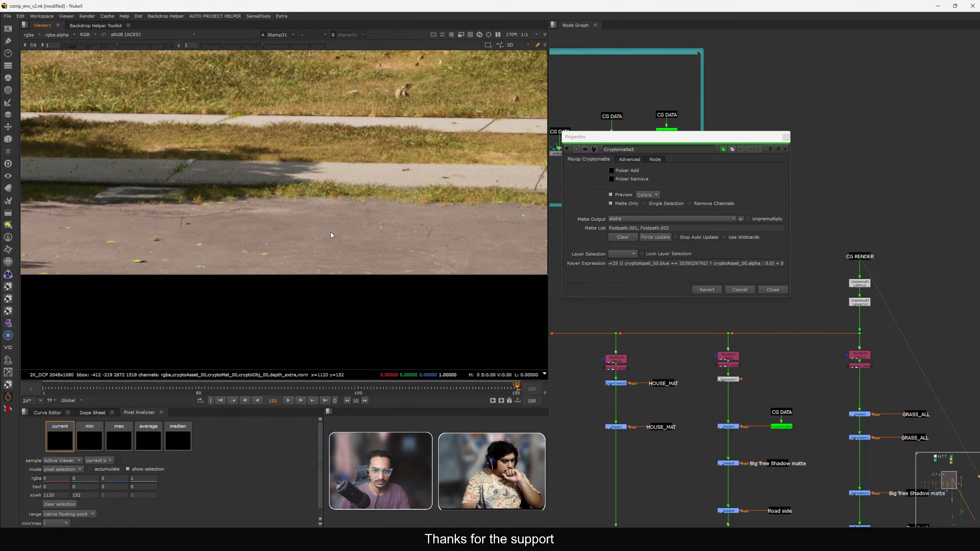
pyautogui.scroll(-2, 331, 232)
pyautogui.scroll(3, 287, 241)
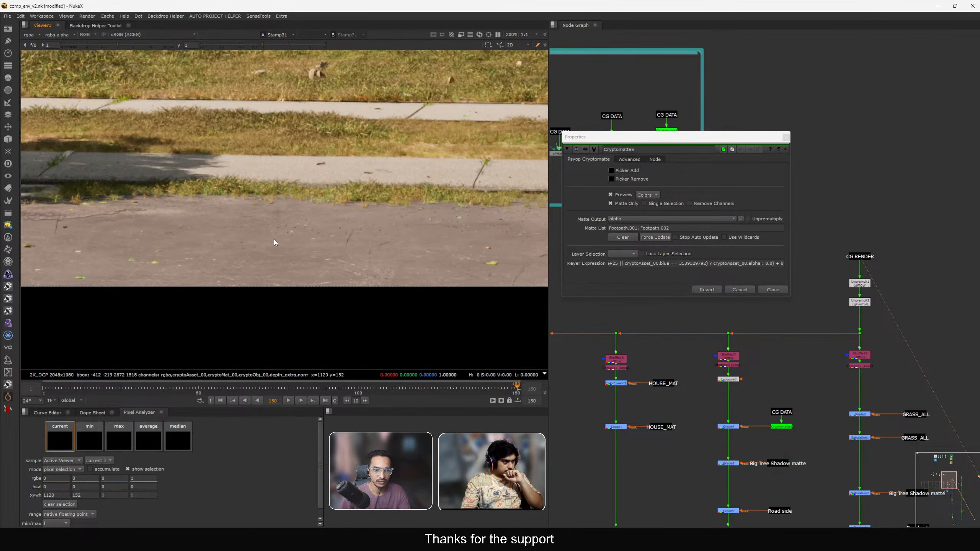
pyautogui.click(772, 289)
pyautogui.scroll(-3, 730, 262)
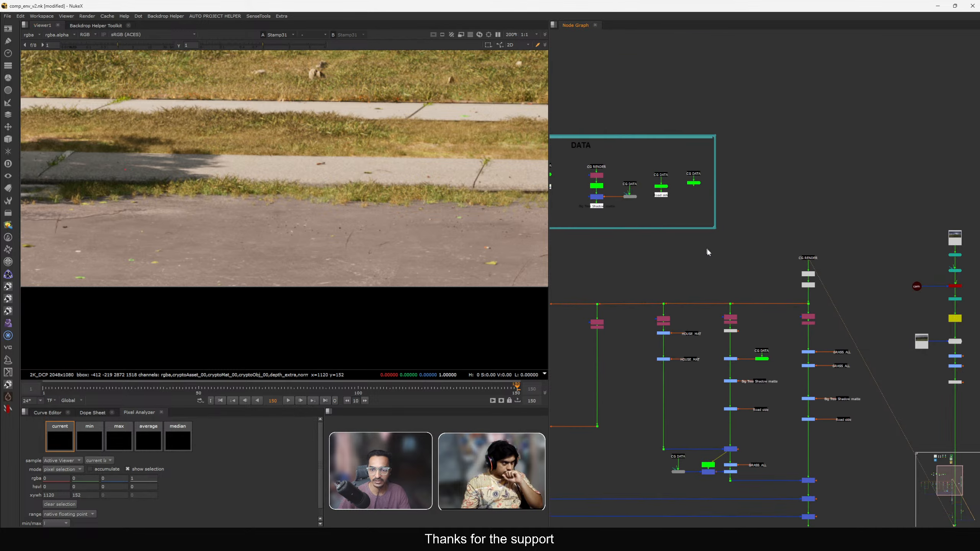
pyautogui.scroll(4, 656, 158)
pyautogui.click(728, 212)
pyautogui.press('1')
pyautogui.scroll(-4, 437, 199)
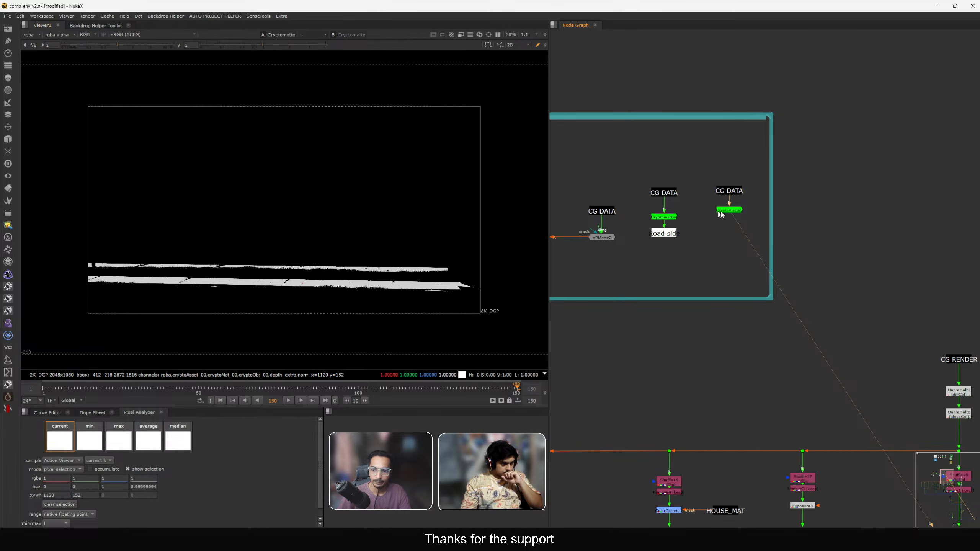
# Clear the copied Cryptomatte's matte list and change its layer selection.
pyautogui.doubleClick(720, 212)
pyautogui.moveTo(363, 230); pyautogui.dragTo(346, 235, button='middle')
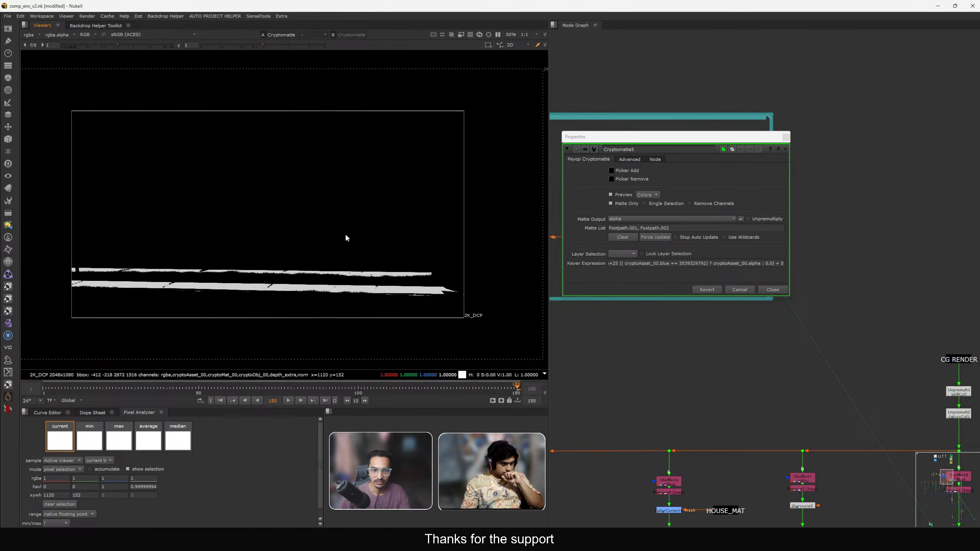
pyautogui.click(630, 254)
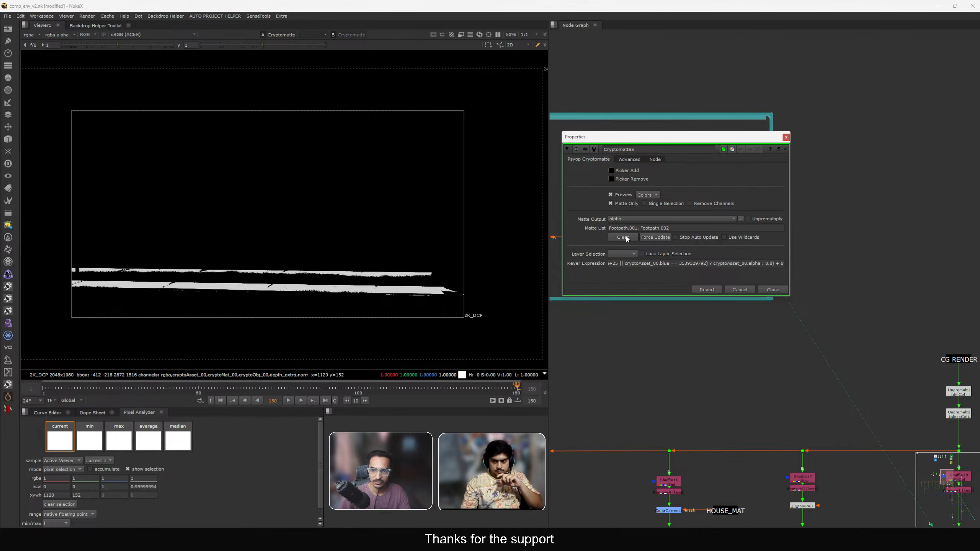
pyautogui.click(623, 237)
pyautogui.click(626, 258)
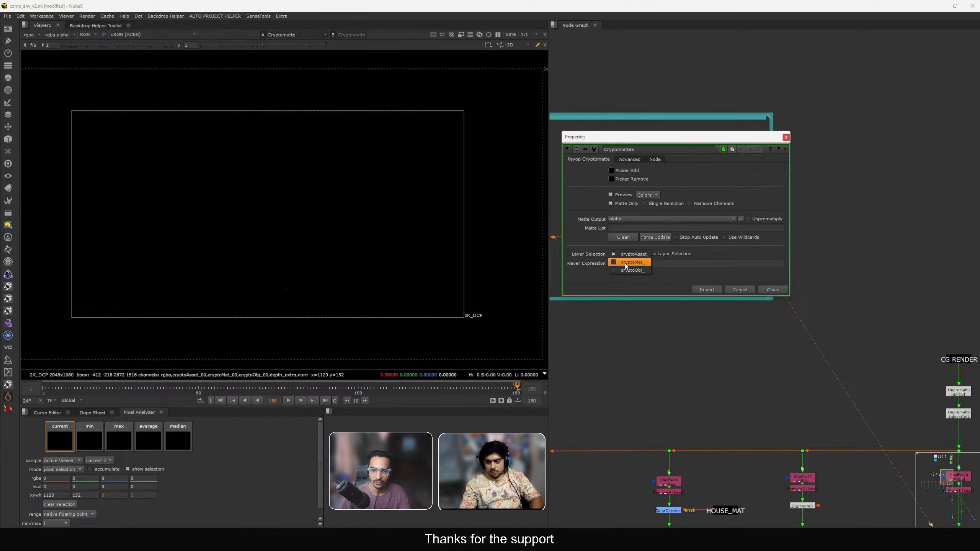
pyautogui.click(623, 263)
pyautogui.click(772, 290)
# Delete the copied Cryptomatte node.
pyautogui.scroll(2, 736, 252)
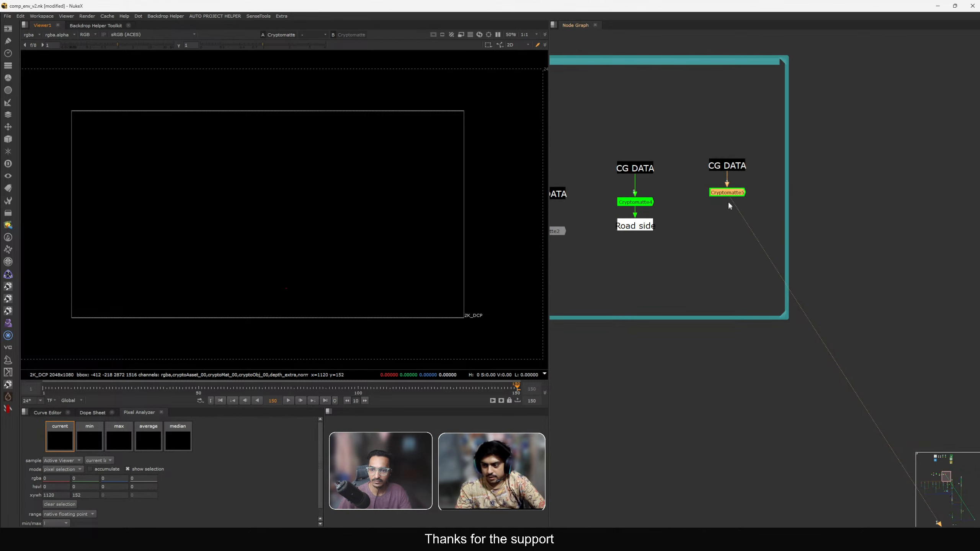
pyautogui.moveTo(727, 193); pyautogui.dragTo(728, 203)
pyautogui.press('Delete')
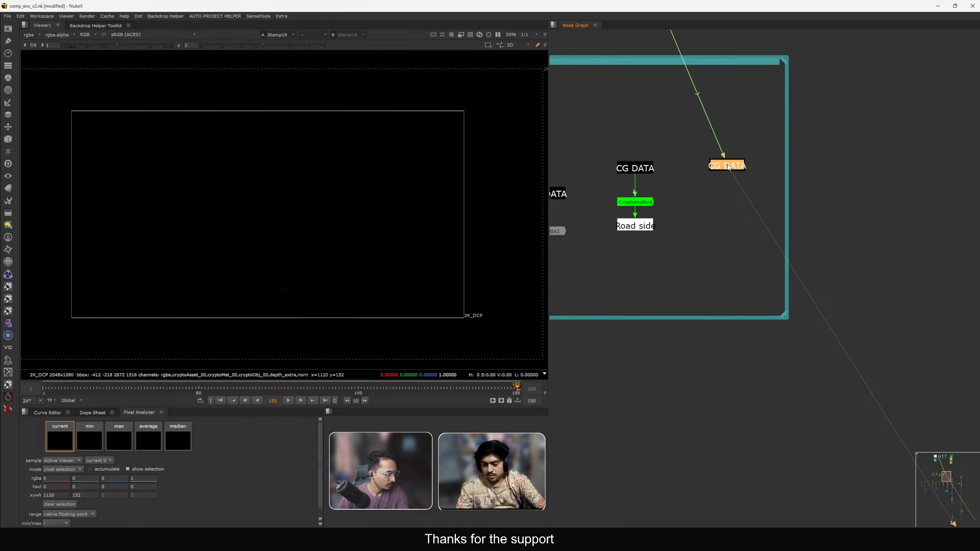
# Create a new Cryptomatte node under the pasted CG DATA stamp and open its properties.
pyautogui.press('Tab')
pyautogui.write('cry')
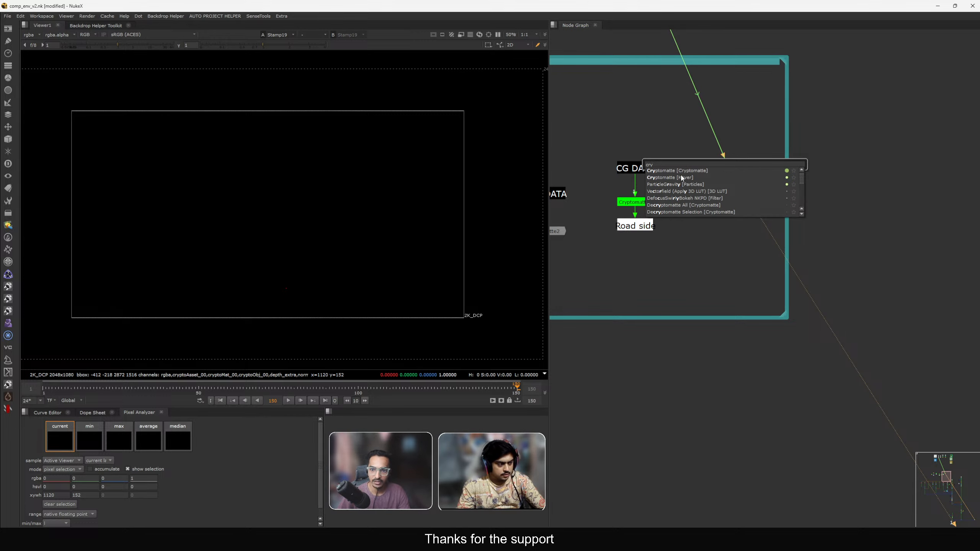
pyautogui.press('Return')
pyautogui.click(767, 289)
pyautogui.moveTo(752, 268); pyautogui.dragTo(783, 271, button='middle')
pyautogui.moveTo(755, 186); pyautogui.dragTo(755, 210)
pyautogui.doubleClick(753, 209)
pyautogui.scroll(3, 381, 284)
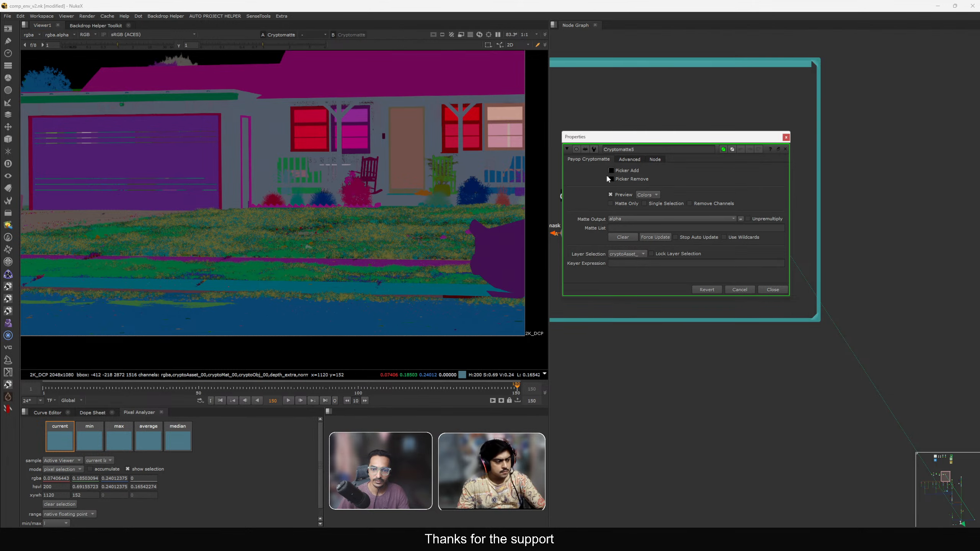
# Pick the Road and Asphalt_Damage_Decal_02 mattes in the viewer and close the properties.
pyautogui.keyDown('ctrl'); pyautogui.click(377, 322); pyautogui.keyUp('ctrl')
pyautogui.scroll(-2, 310, 287)
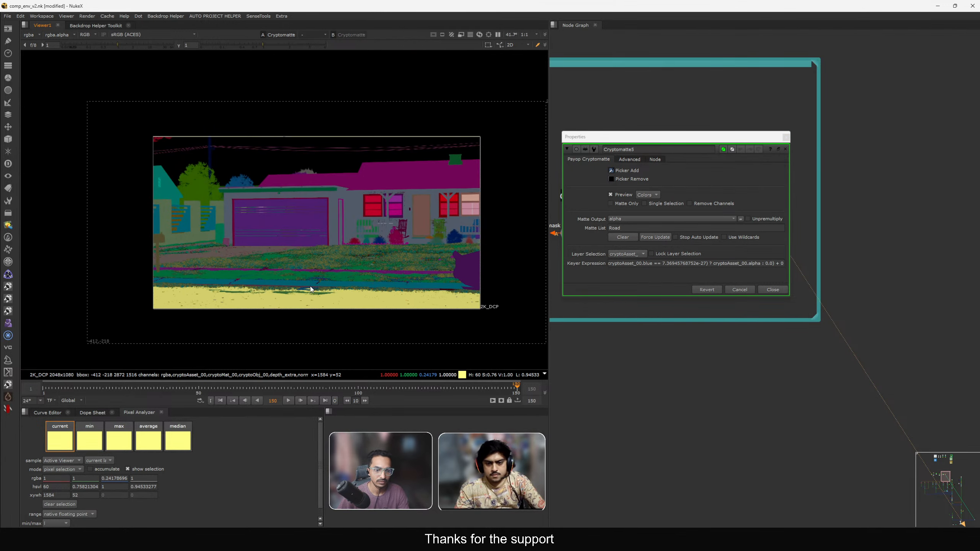
pyautogui.scroll(8, 320, 307)
pyautogui.keyDown('ctrl'); pyautogui.click(348, 261); pyautogui.keyUp('ctrl')
pyautogui.scroll(-4, 348, 261)
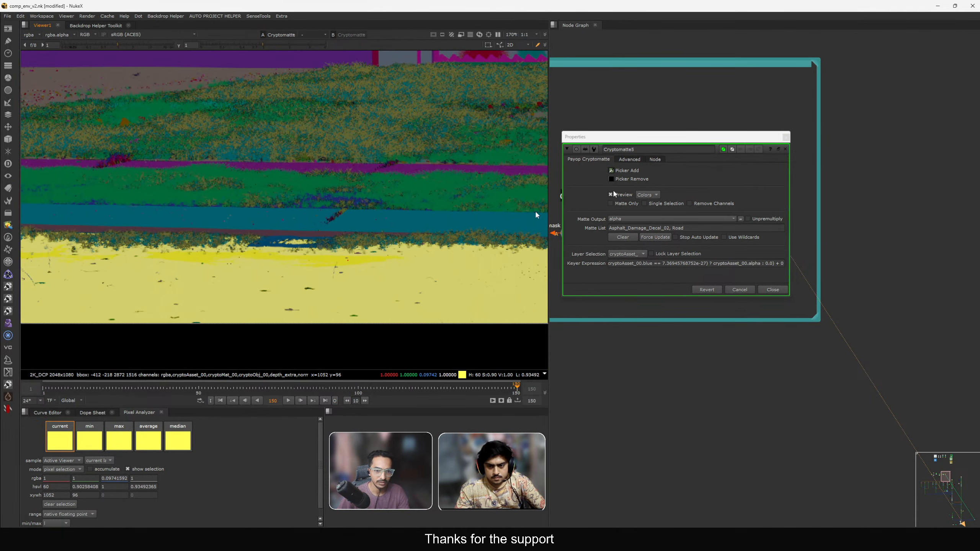
pyautogui.click(786, 138)
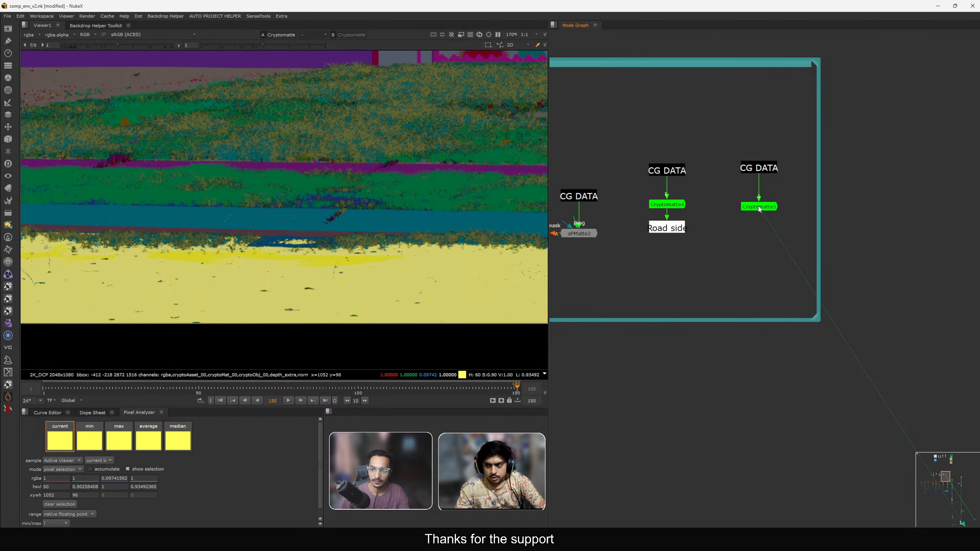
# Inspect the new Cryptomatte's output and the grass grade branches in the viewer and node graph.
pyautogui.scroll(-5, 759, 209)
pyautogui.moveTo(824, 258); pyautogui.dragTo(896, 286)
pyautogui.press('1')
pyautogui.scroll(3, 286, 268)
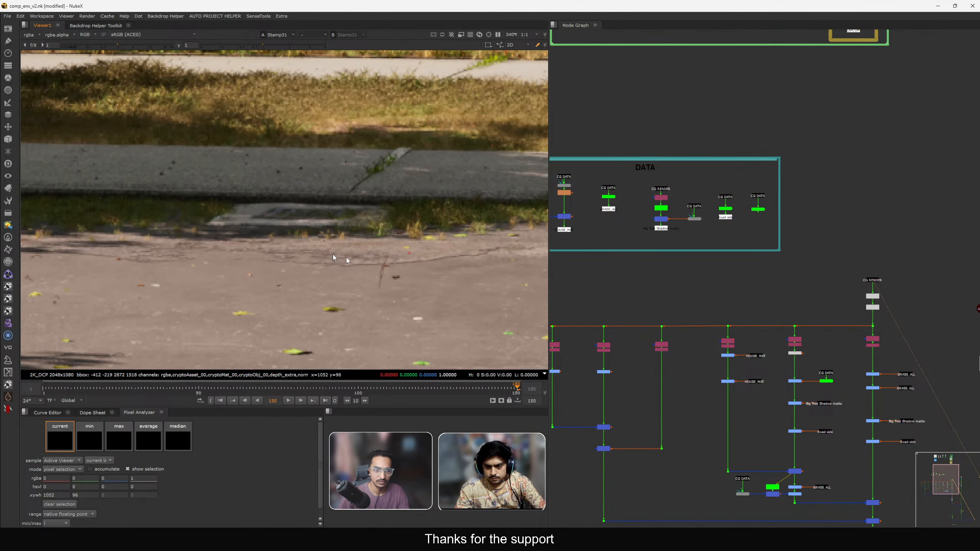
pyautogui.scroll(4, 723, 228)
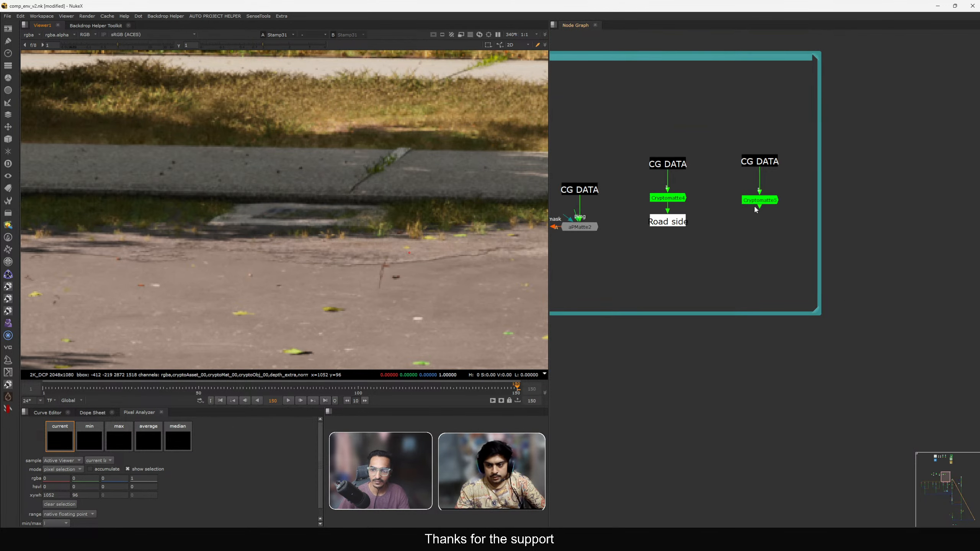
pyautogui.click(754, 200)
pyautogui.press('1')
pyautogui.moveTo(338, 247); pyautogui.dragTo(312, 240, button='middle')
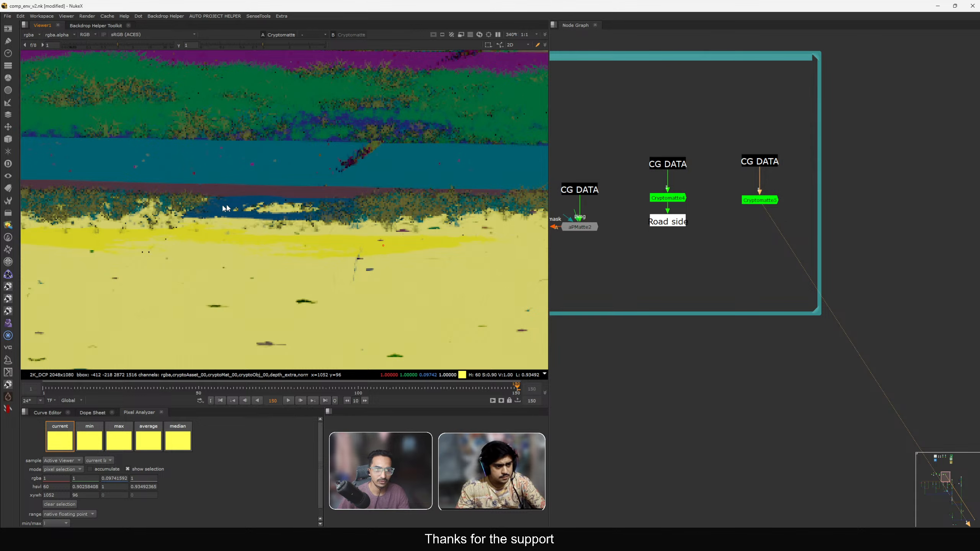
pyautogui.scroll(-2, 311, 224)
pyautogui.scroll(-5, 714, 231)
pyautogui.moveTo(856, 348); pyautogui.dragTo(796, 255, button='middle')
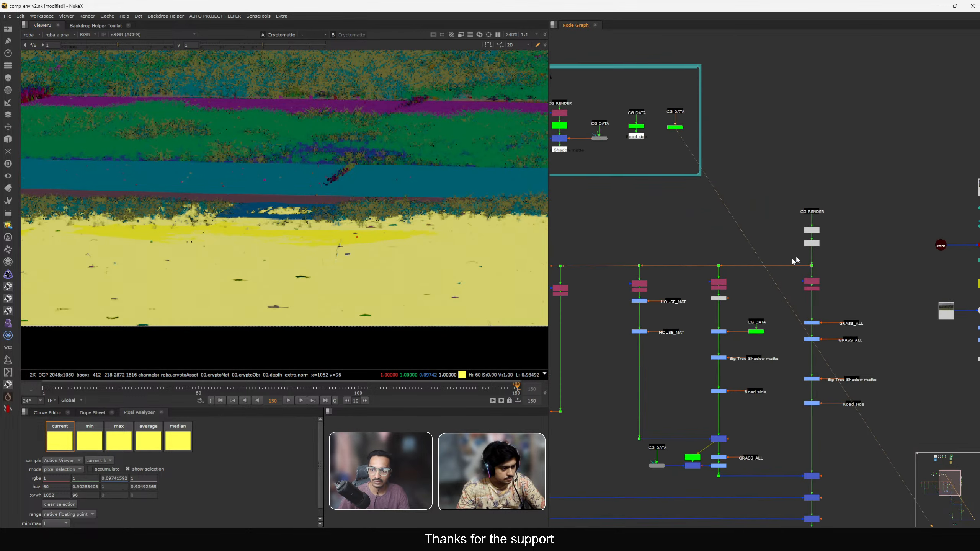
pyautogui.scroll(3, 797, 253)
pyautogui.moveTo(751, 152); pyautogui.dragTo(838, 188)
pyautogui.press('1')
pyautogui.scroll(3, 226, 215)
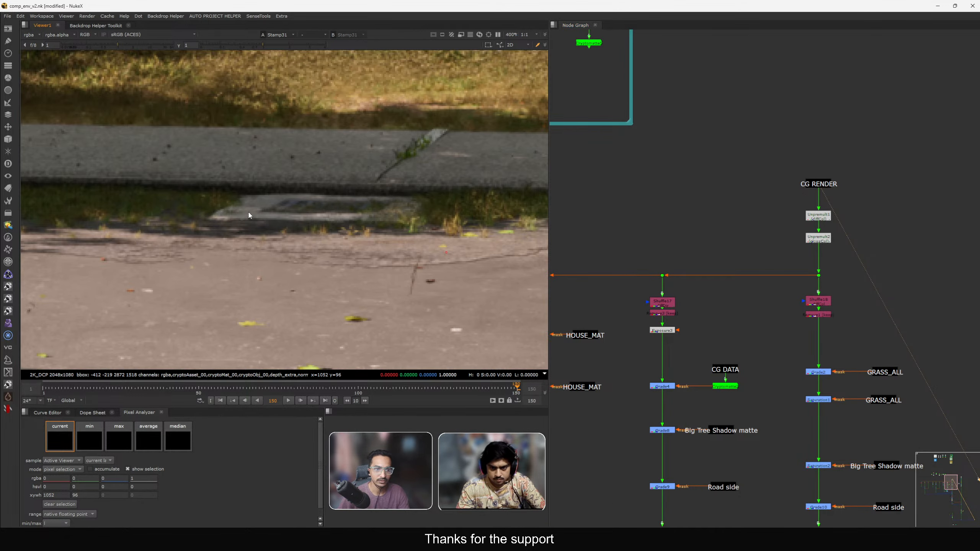
pyautogui.scroll(-5, 249, 214)
pyautogui.moveTo(278, 246); pyautogui.dragTo(206, 238, button='middle')
pyautogui.moveTo(658, 234); pyautogui.dragTo(770, 404, button='middle')
pyautogui.scroll(3, 697, 216)
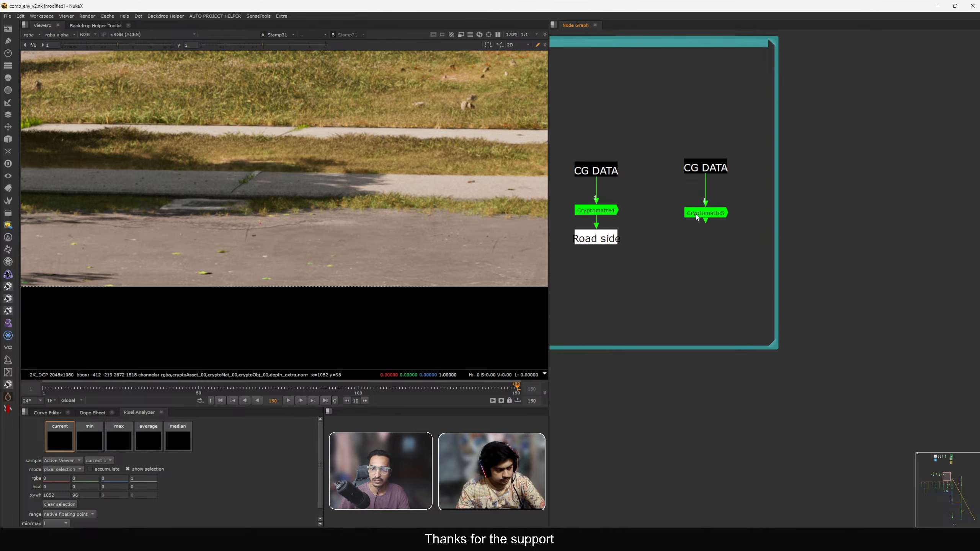
# Create an anchor stamp titled Road from the new Cryptomatte node and close its properties.
pyautogui.moveTo(697, 217); pyautogui.dragTo(706, 208)
pyautogui.press('1')
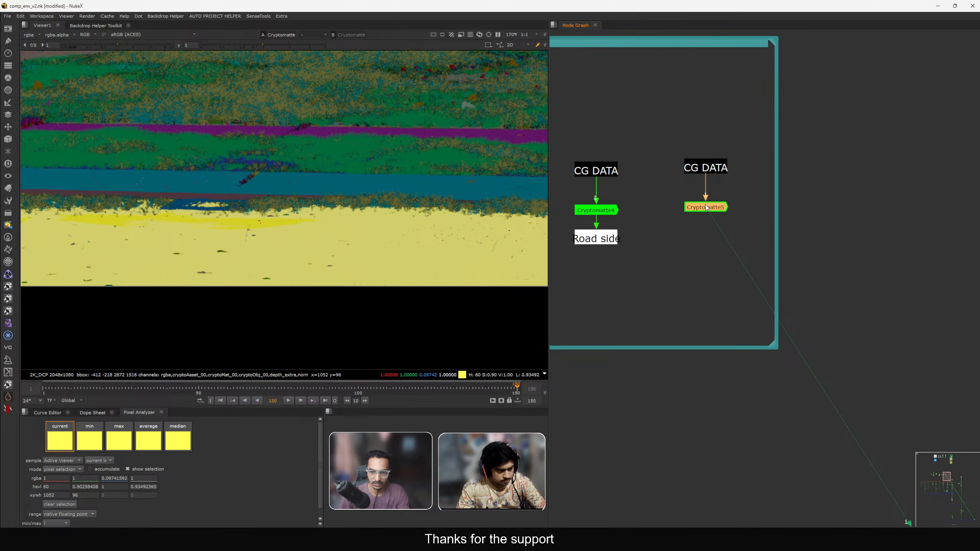
pyautogui.press('F8')
pyautogui.write('Ro')
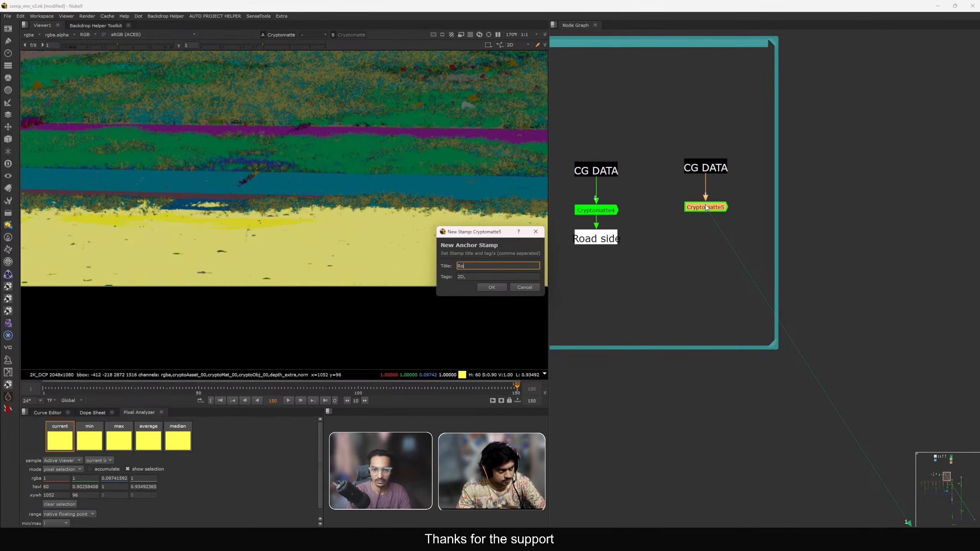
pyautogui.write('ad')
pyautogui.press('Return')
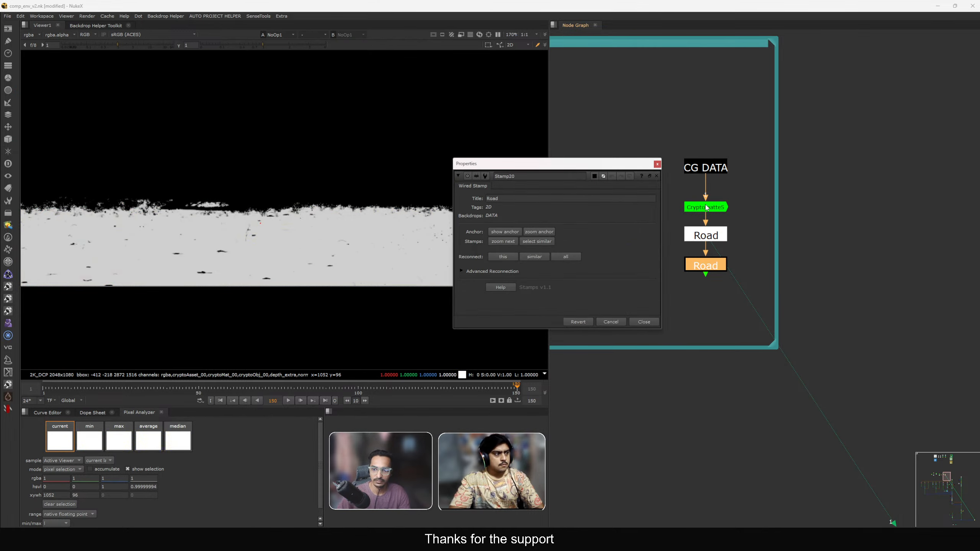
pyautogui.click(644, 322)
# Move the Road wired stamp beside the grade chain under the Road side grade.
pyautogui.scroll(-2, 712, 285)
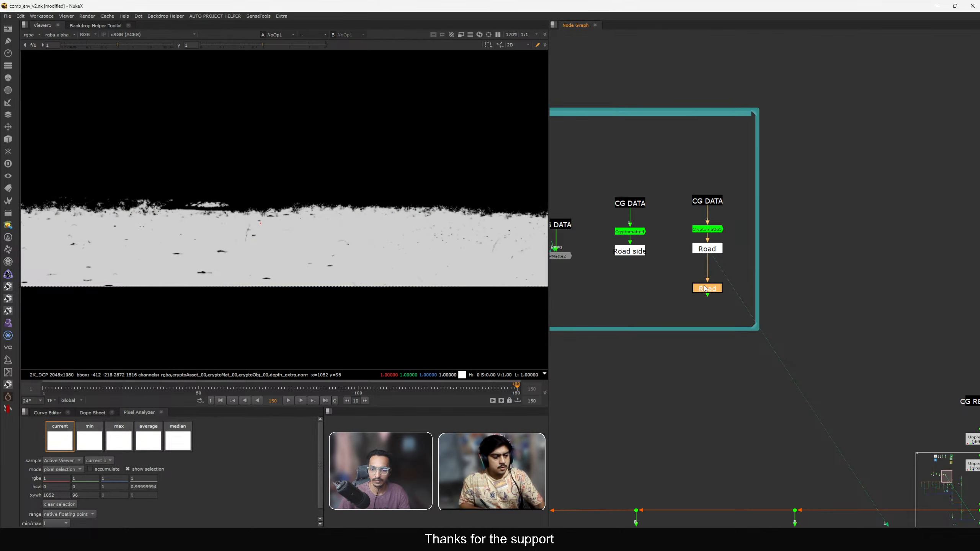
pyautogui.scroll(-5, 704, 285)
pyautogui.moveTo(704, 285); pyautogui.dragTo(809, 445)
pyautogui.moveTo(809, 445); pyautogui.dragTo(730, 275, button='middle')
pyautogui.moveTo(729, 276); pyautogui.dragTo(673, 297)
pyautogui.scroll(8, 673, 297)
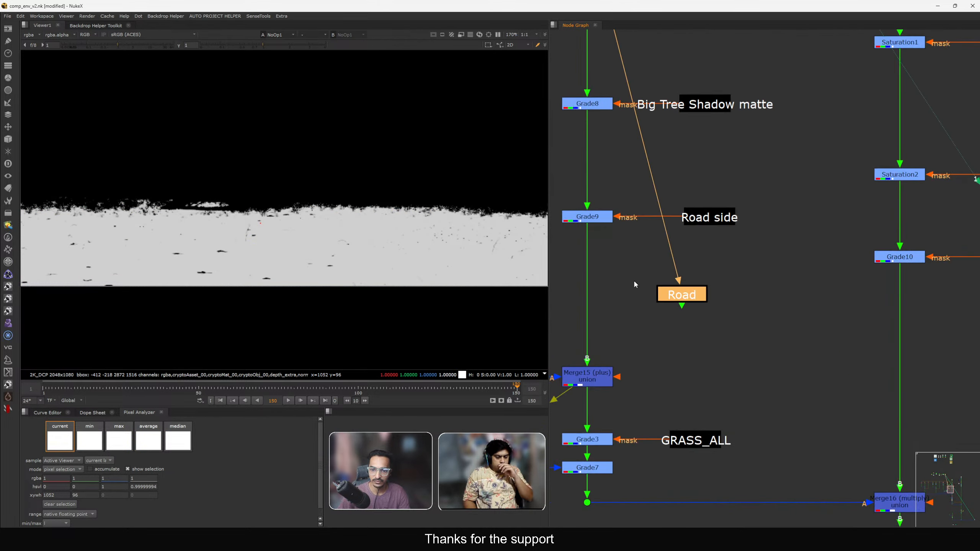
# Insert a Grade node below the Road side grade and connect its mask to the Road stamp.
pyautogui.moveTo(635, 282); pyautogui.dragTo(701, 276, button='middle')
pyautogui.click(610, 269)
pyautogui.press('g')
pyautogui.moveTo(620, 272); pyautogui.dragTo(735, 287)
pyautogui.moveTo(737, 290); pyautogui.dragTo(757, 282)
pyautogui.moveTo(655, 284); pyautogui.dragTo(659, 284)
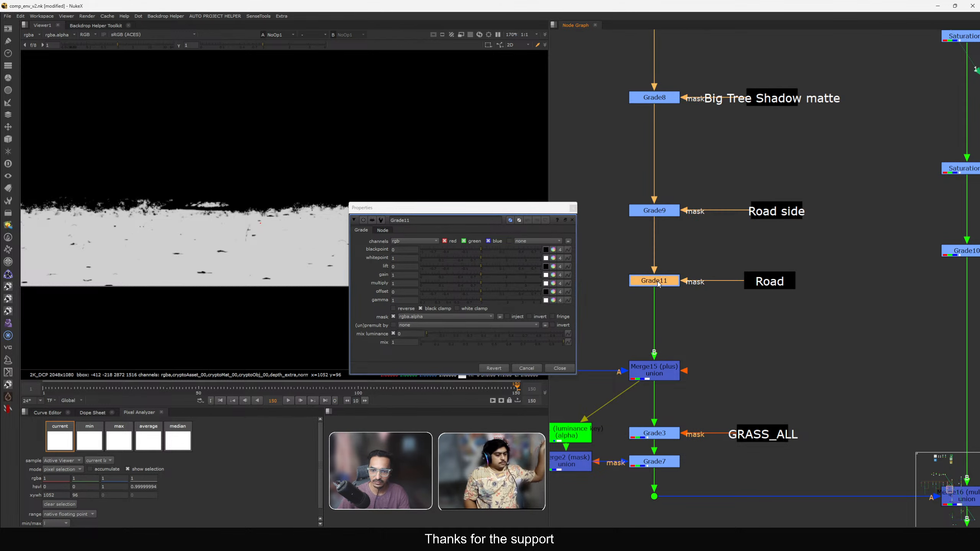
pyautogui.click(568, 367)
# View the comp output near the DOF node and load a plate stamp into the viewer's B input.
pyautogui.scroll(-8, 588, 347)
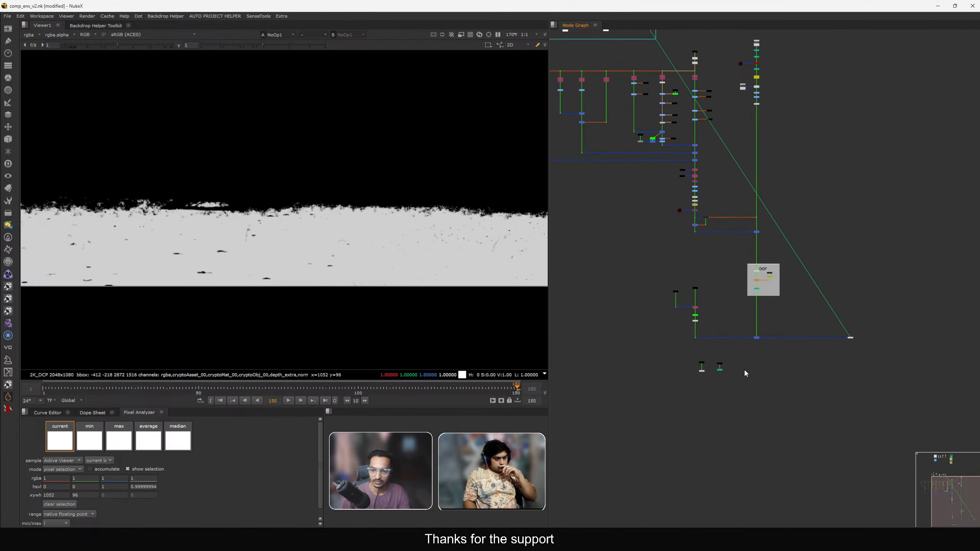
pyautogui.press('1')
pyautogui.scroll(4, 700, 372)
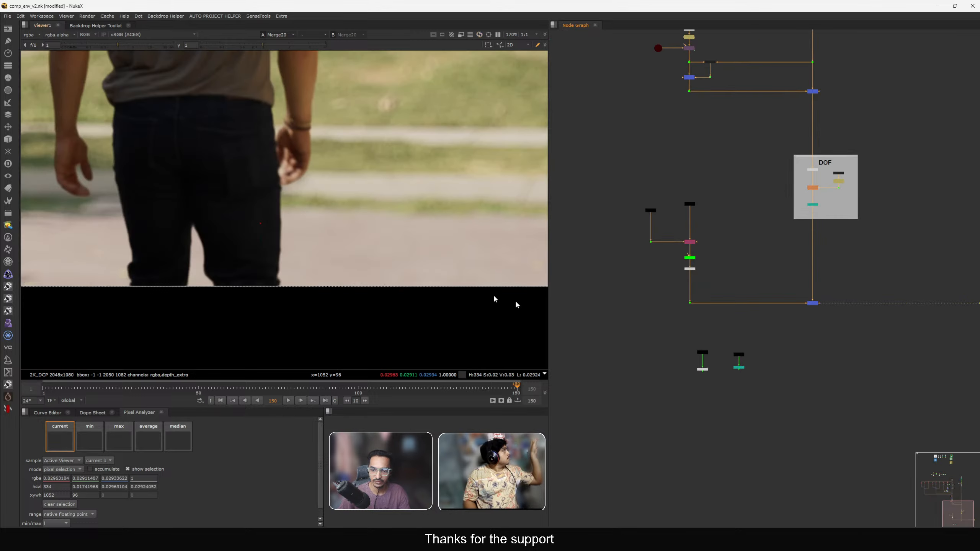
pyautogui.moveTo(673, 339); pyautogui.dragTo(711, 359)
pyautogui.press('1')
pyautogui.moveTo(788, 288); pyautogui.dragTo(821, 315)
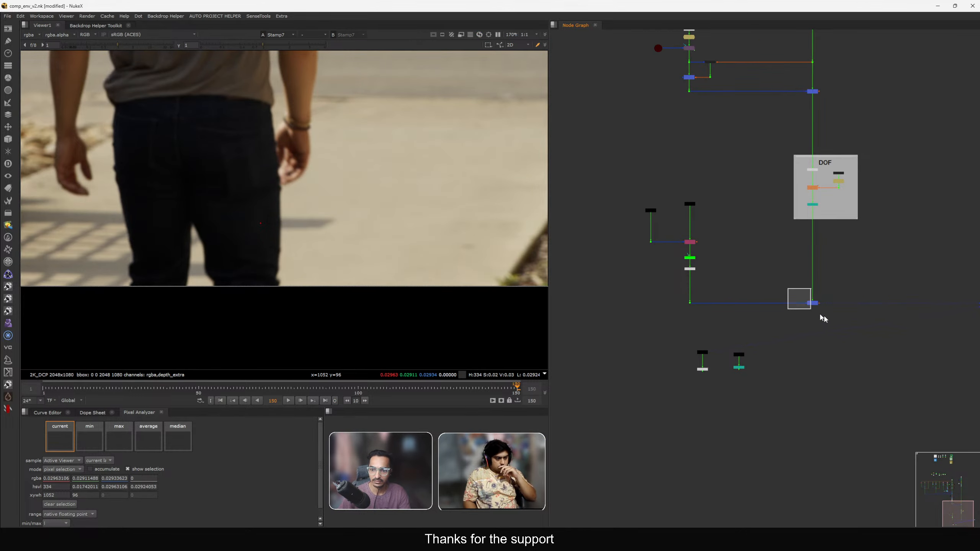
pyautogui.press('1')
pyautogui.click(313, 36)
pyautogui.click(316, 63)
pyautogui.press('f')
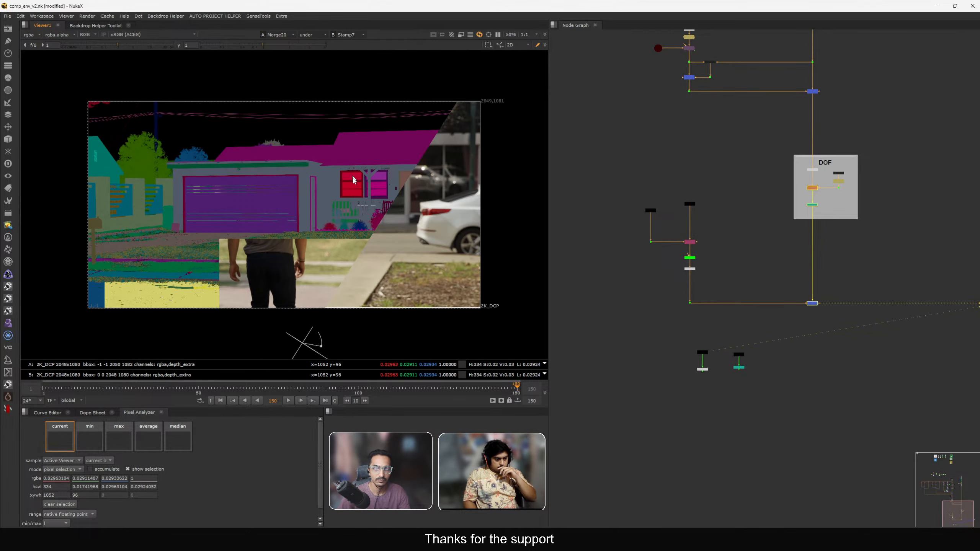
# Adjust the viewer wipe, exposure and luminance display to compare the road area.
pyautogui.moveTo(360, 262); pyautogui.dragTo(386, 213, button='middle')
pyautogui.scroll(3, 386, 213)
pyautogui.scroll(2, 394, 197)
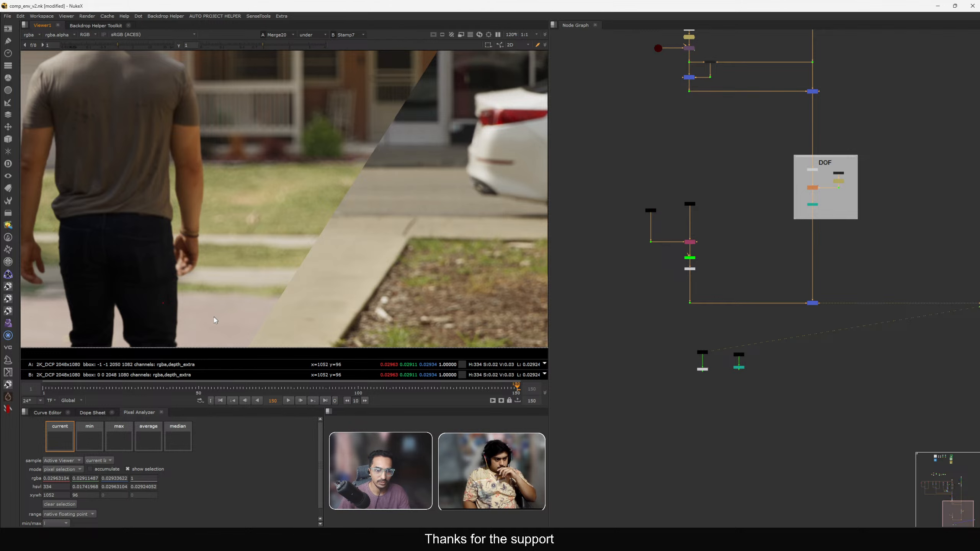
pyautogui.click(105, 46)
pyautogui.moveTo(327, 305); pyautogui.dragTo(344, 270, button='middle')
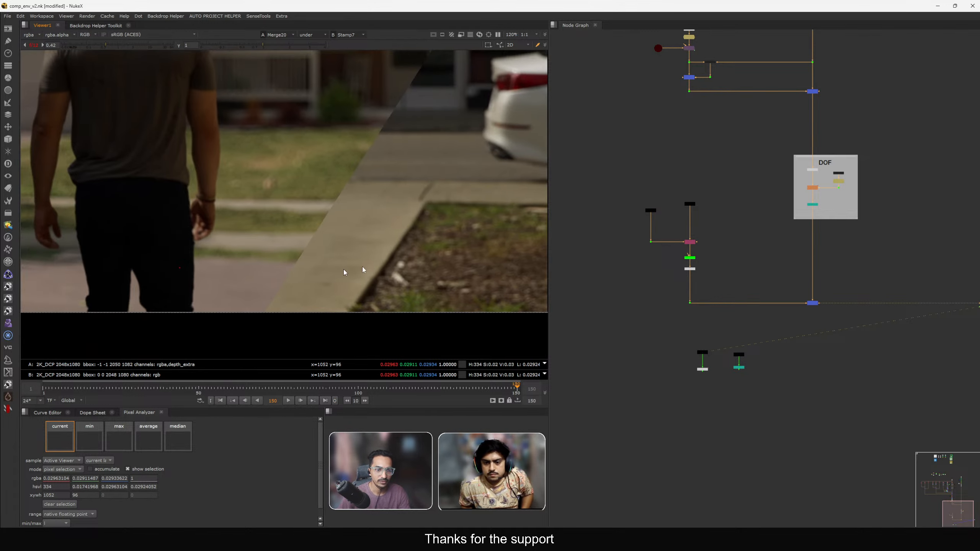
pyautogui.scroll(-5, 790, 235)
pyautogui.moveTo(363, 234); pyautogui.dragTo(377, 197, button='middle')
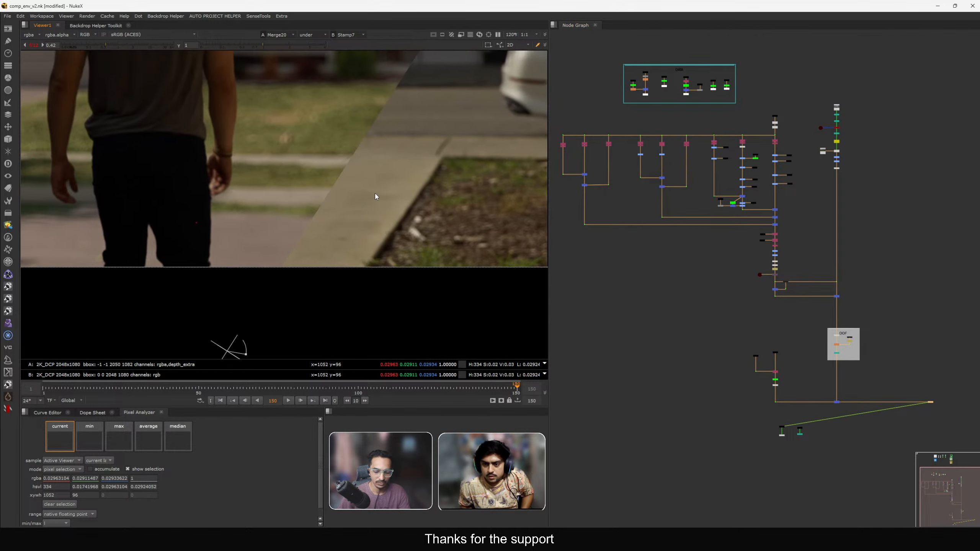
pyautogui.press('y')
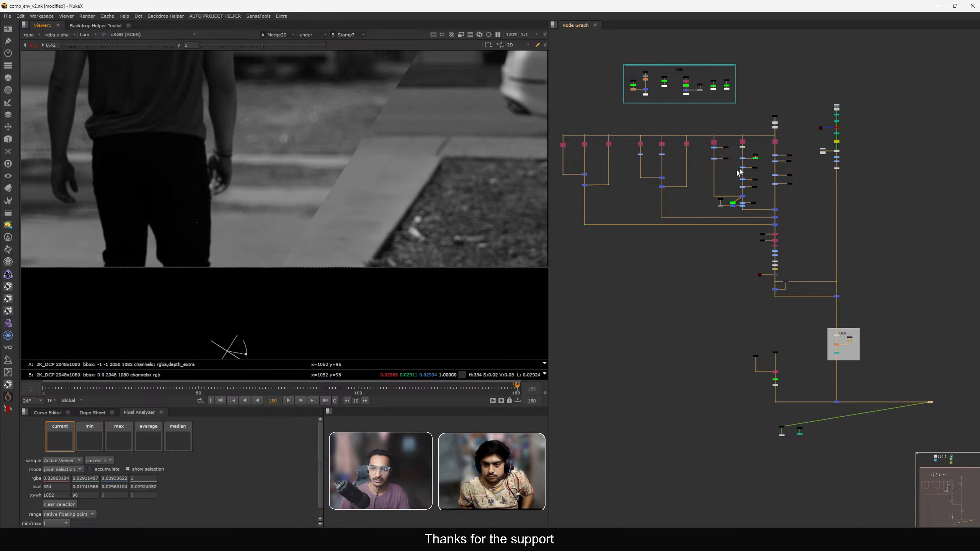
pyautogui.scroll(3, 740, 172)
pyautogui.scroll(4, 738, 190)
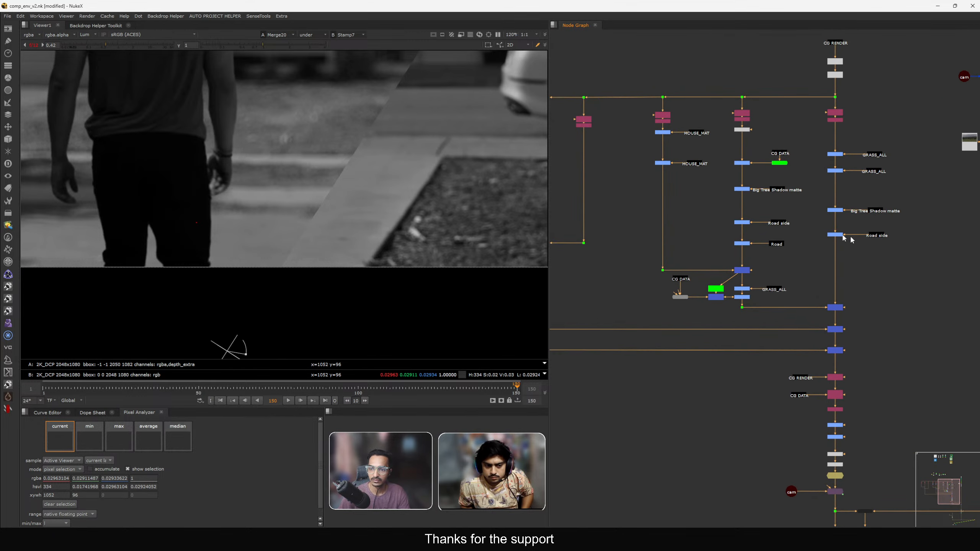
pyautogui.scroll(4, 717, 248)
# Set the Road-masked grade's gain to 0.8 and close its properties.
pyautogui.doubleClick(717, 248)
pyautogui.moveTo(498, 209); pyautogui.dragTo(738, 143)
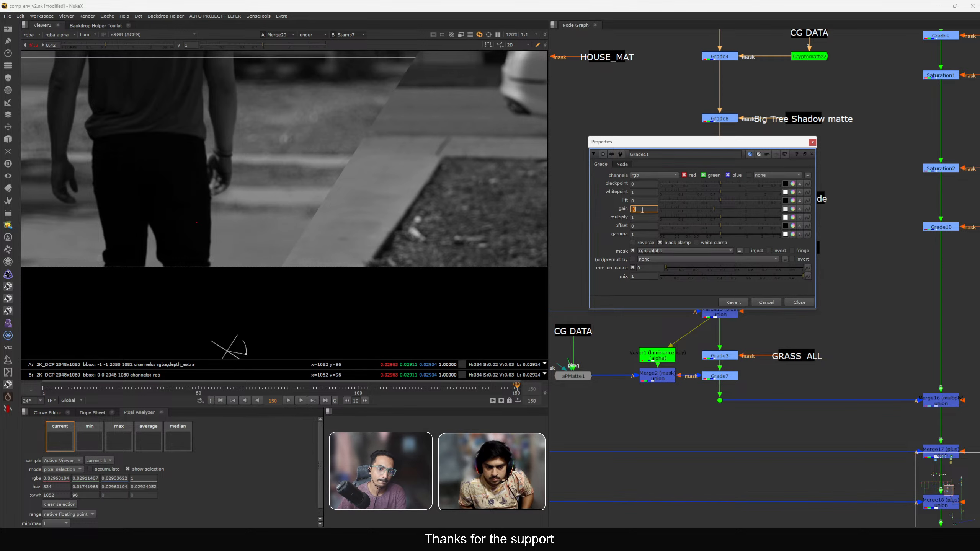
pyautogui.scroll(-2, 444, 254)
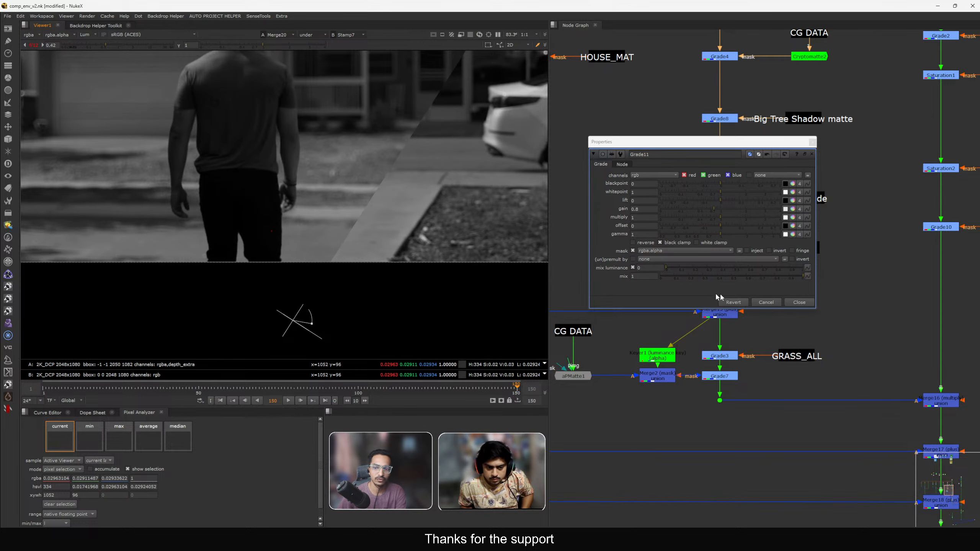
pyautogui.click(798, 304)
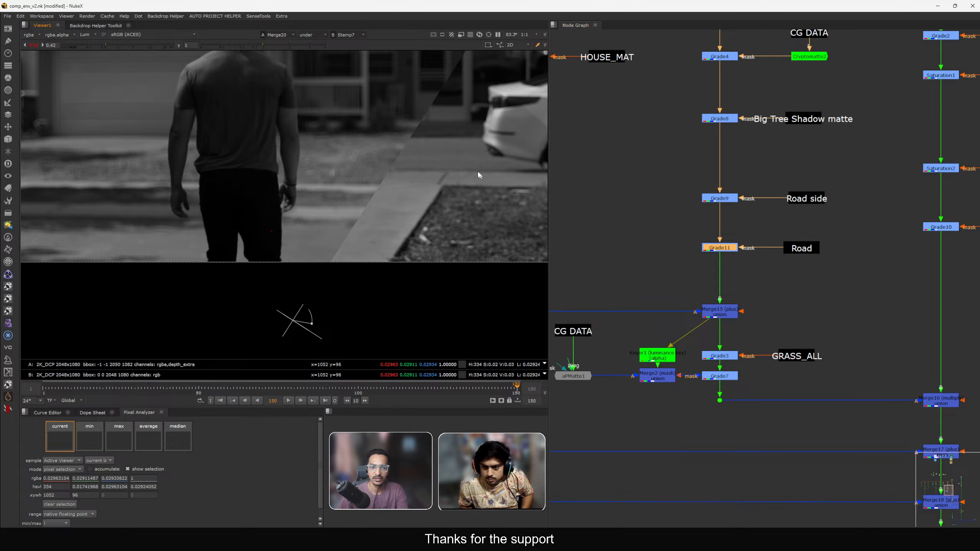
# Toggle the Road-masked grade off and on to compare its effect.
pyautogui.scroll(-1, 478, 163)
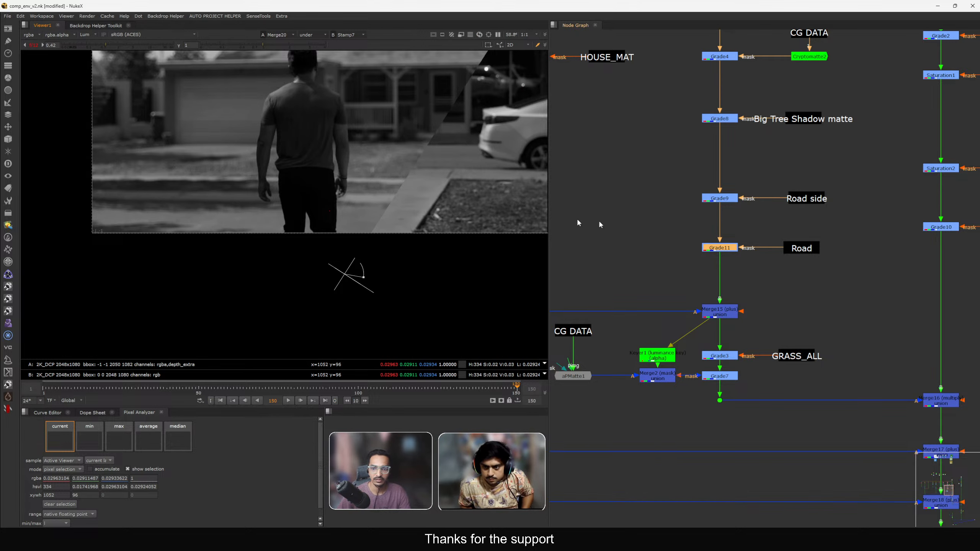
pyautogui.doubleClick(723, 248)
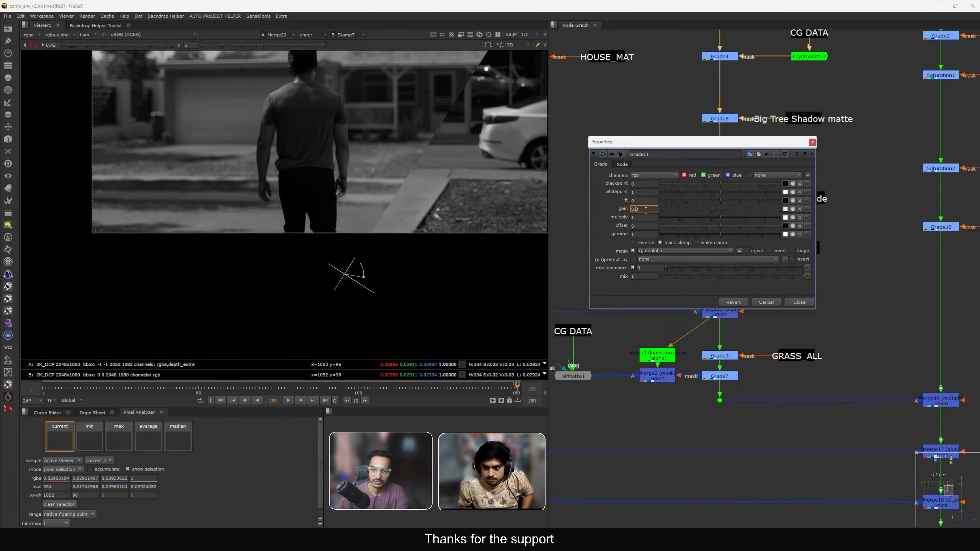
pyautogui.click(797, 302)
pyautogui.press('d')
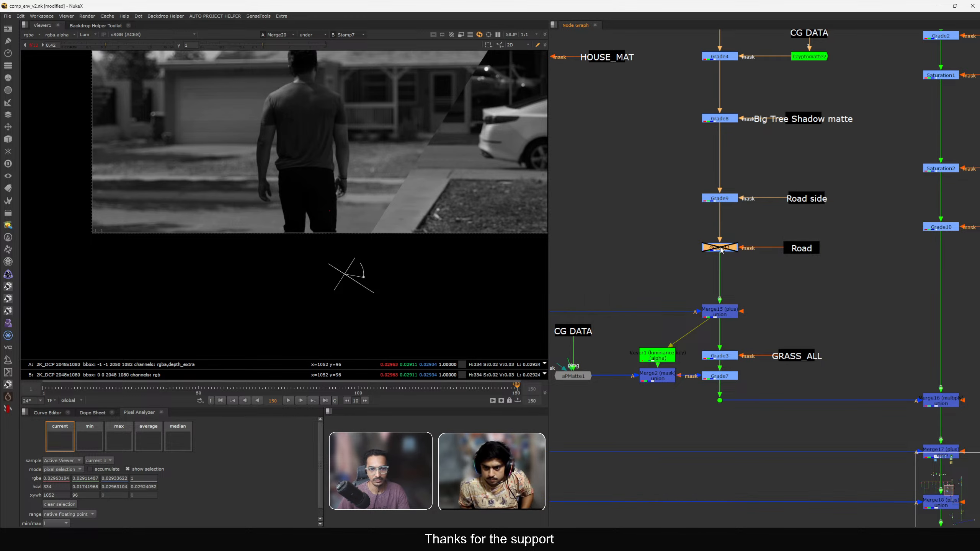
pyautogui.press('d')
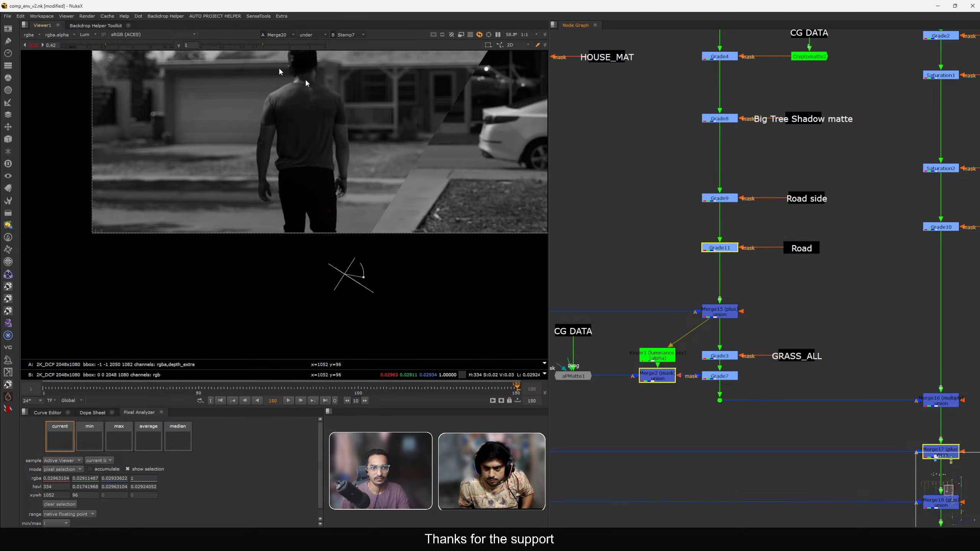
# Return the viewer to colour display with the original exposure.
pyautogui.press('y')
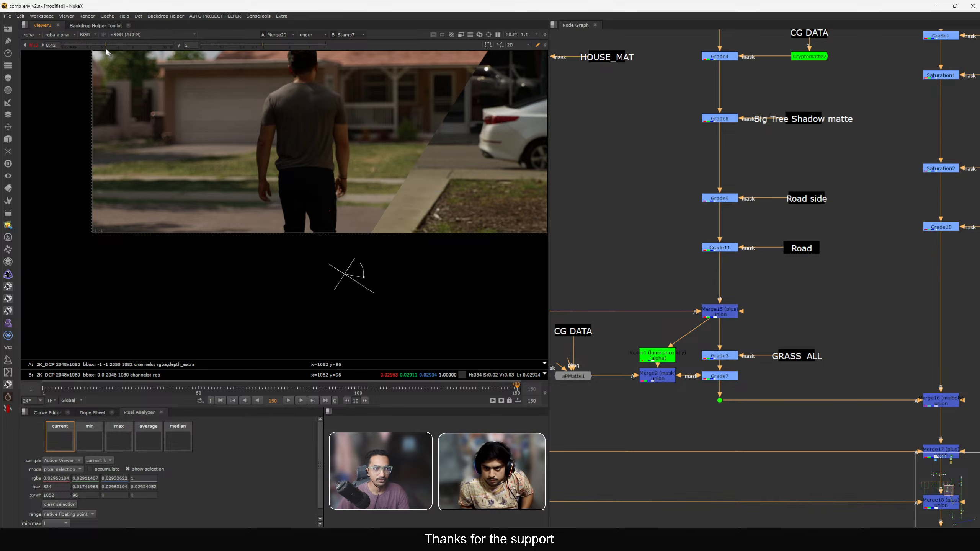
pyautogui.moveTo(106, 48); pyautogui.dragTo(118, 48)
pyautogui.scroll(-3, 692, 218)
pyautogui.scroll(3, 787, 235)
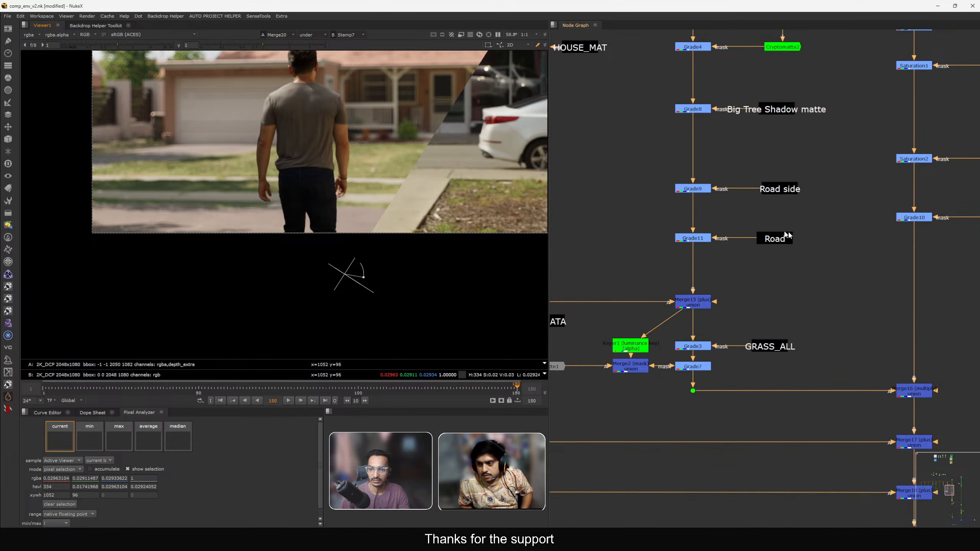
# Copy the Road grade with its stamp, paste it below the saturation branch's Road side grade, and set its gain to 1.
pyautogui.moveTo(787, 235); pyautogui.dragTo(711, 240, button='middle')
pyautogui.moveTo(721, 220); pyautogui.dragTo(575, 258)
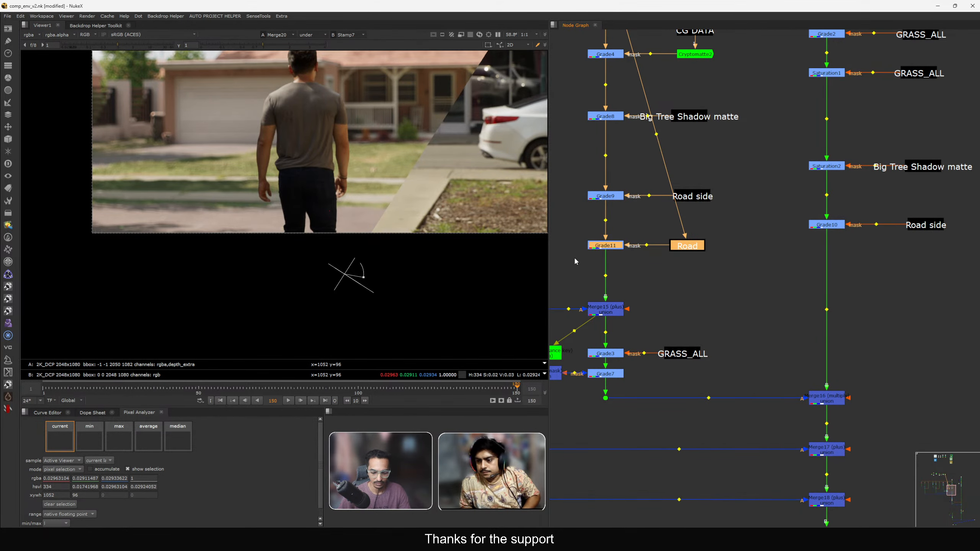
pyautogui.hotkey('ctrl', 'c')
pyautogui.hotkey('ctrl', 'v')
pyautogui.moveTo(691, 295); pyautogui.dragTo(827, 283)
pyautogui.doubleClick(827, 282)
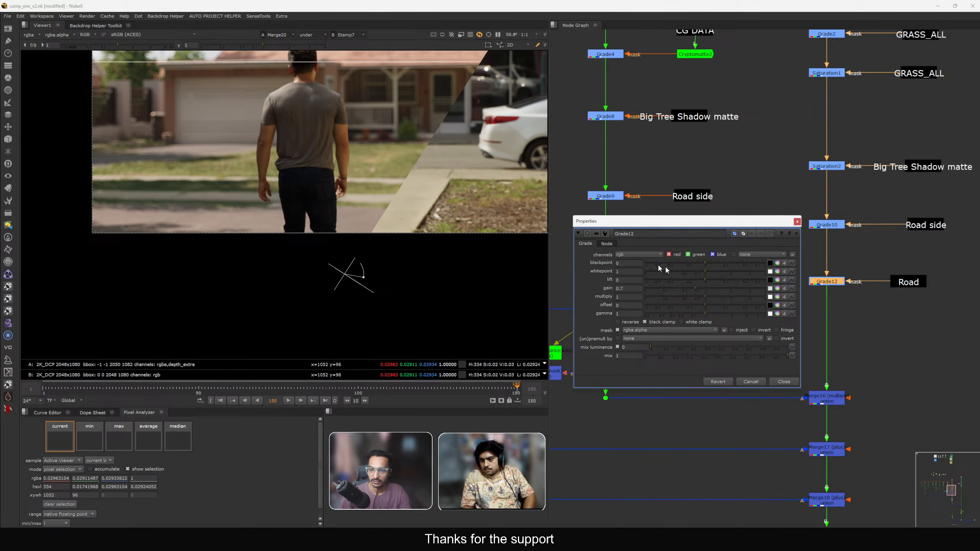
pyautogui.doubleClick(628, 288)
pyautogui.write('1')
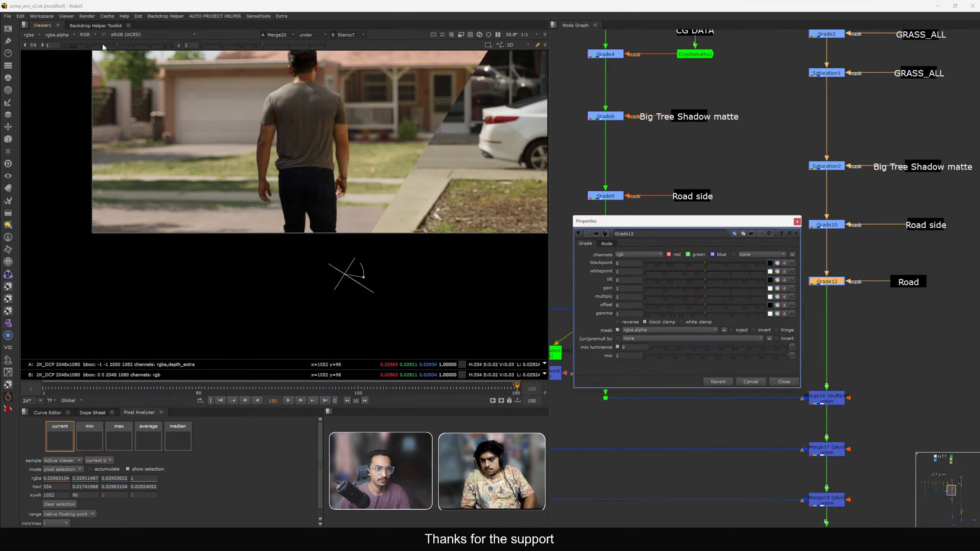
# Tint the copied Road grade's gain through its colour picker, setting temperature to 0.055 and magenta to -0.14.
pyautogui.click(103, 47)
pyautogui.scroll(3, 324, 219)
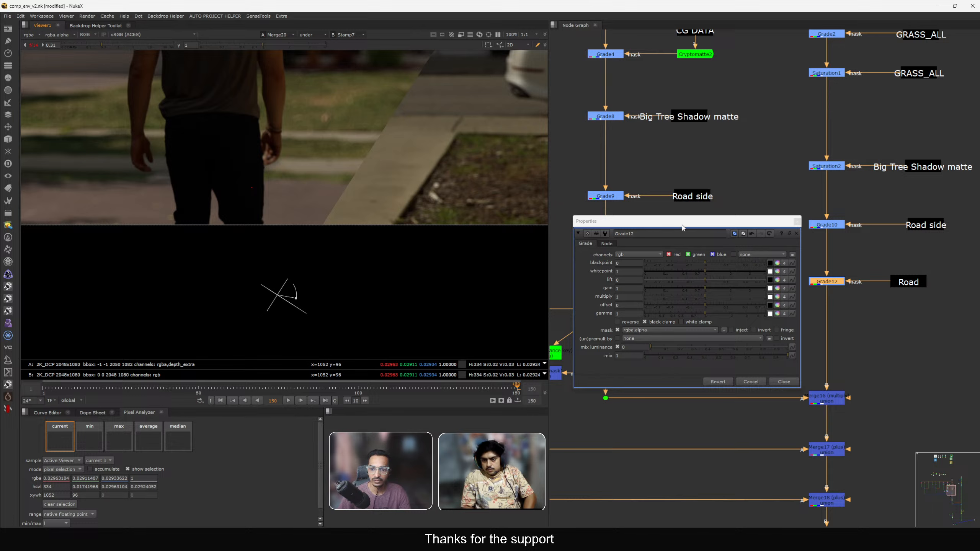
pyautogui.moveTo(683, 227); pyautogui.dragTo(700, 193)
pyautogui.click(795, 255)
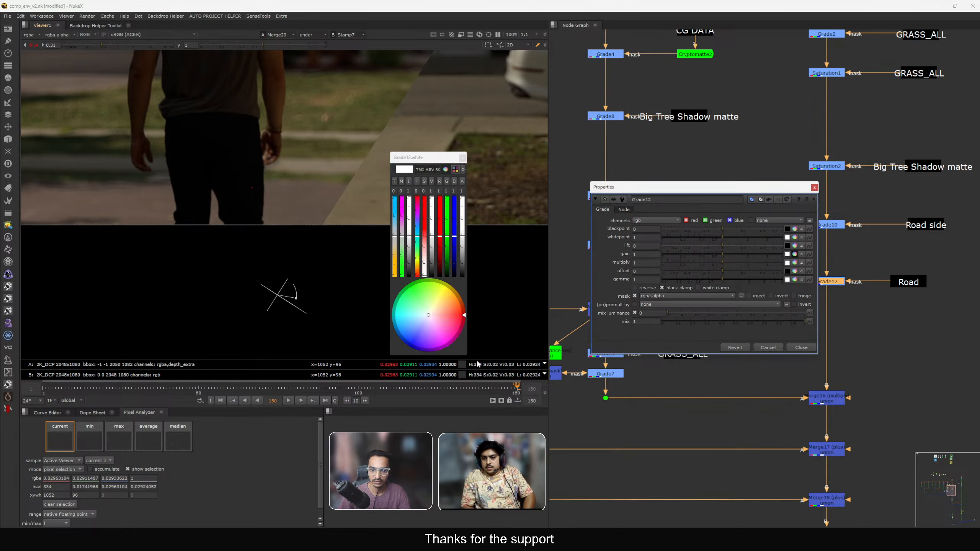
pyautogui.moveTo(546, 366); pyautogui.dragTo(861, 300)
pyautogui.moveTo(561, 154); pyautogui.dragTo(707, 132)
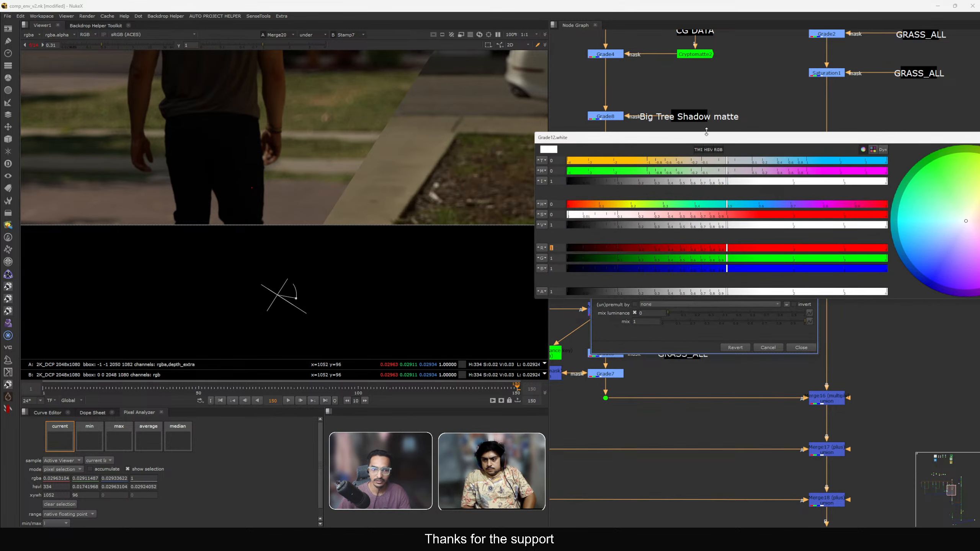
pyautogui.moveTo(714, 173); pyautogui.dragTo(691, 173)
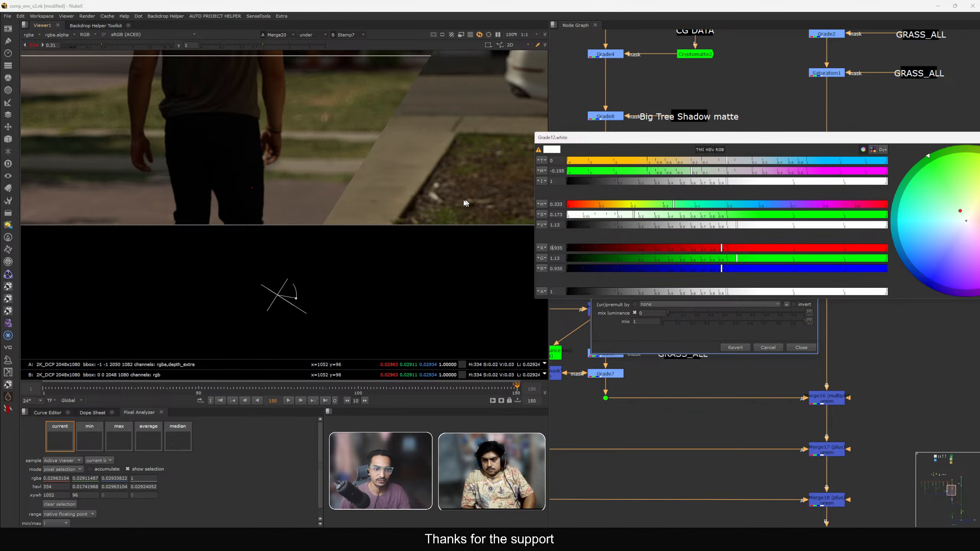
pyautogui.scroll(3, 307, 257)
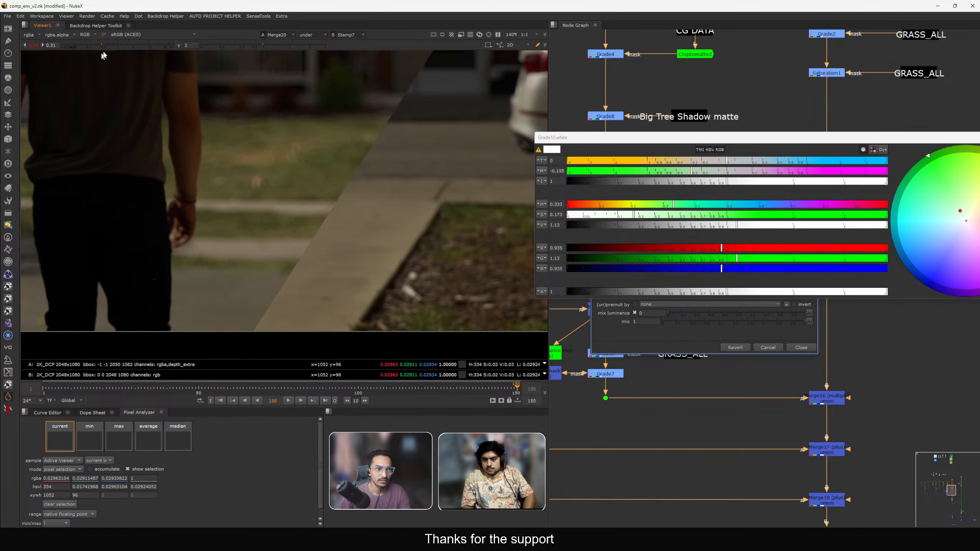
pyautogui.click(114, 45)
pyautogui.moveTo(113, 46); pyautogui.dragTo(110, 45)
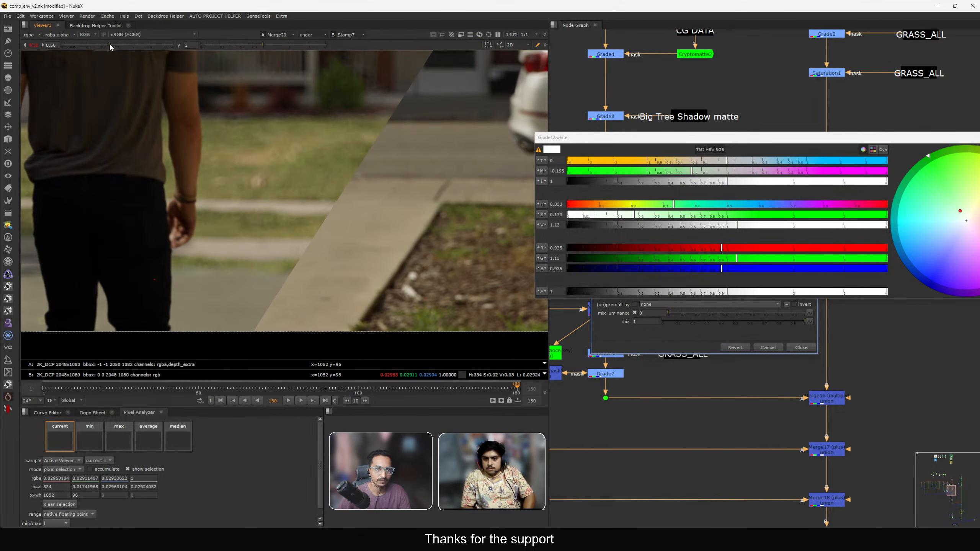
pyautogui.moveTo(368, 229); pyautogui.dragTo(393, 214, button='middle')
pyautogui.click(741, 164)
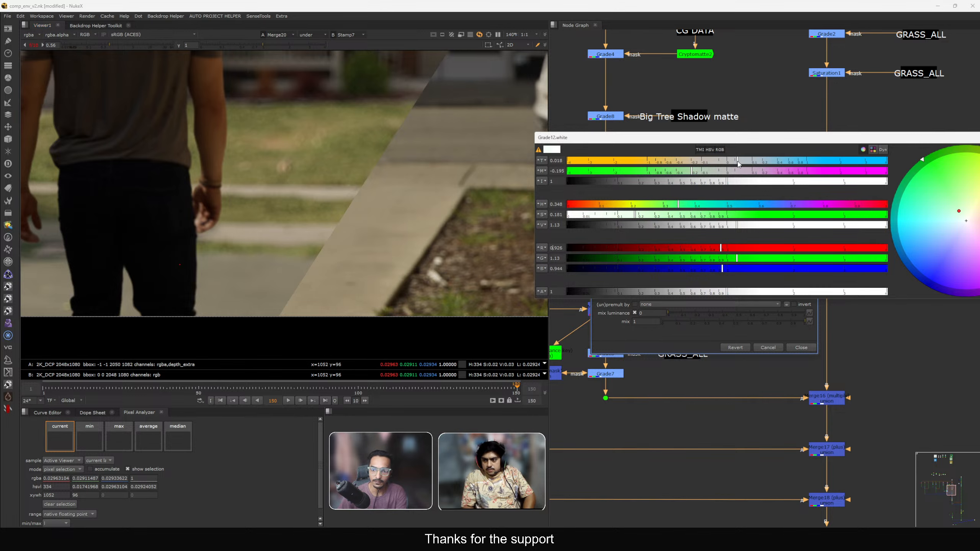
pyautogui.moveTo(741, 164); pyautogui.dragTo(746, 165)
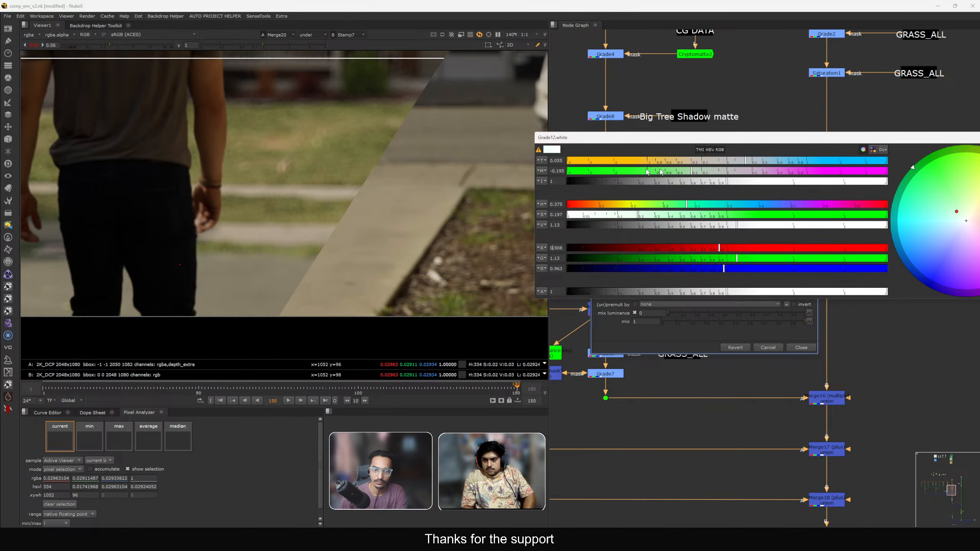
pyautogui.scroll(4, 431, 173)
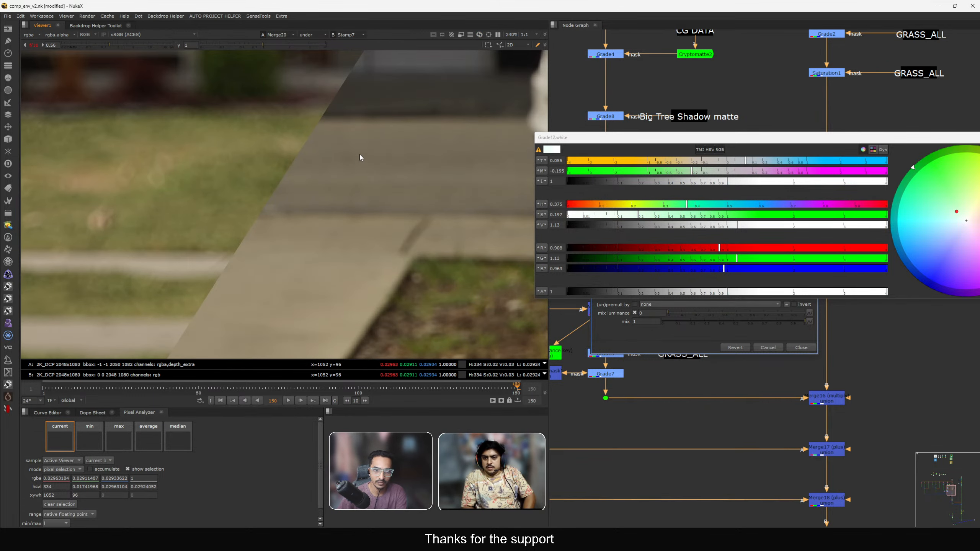
pyautogui.scroll(-4, 360, 157)
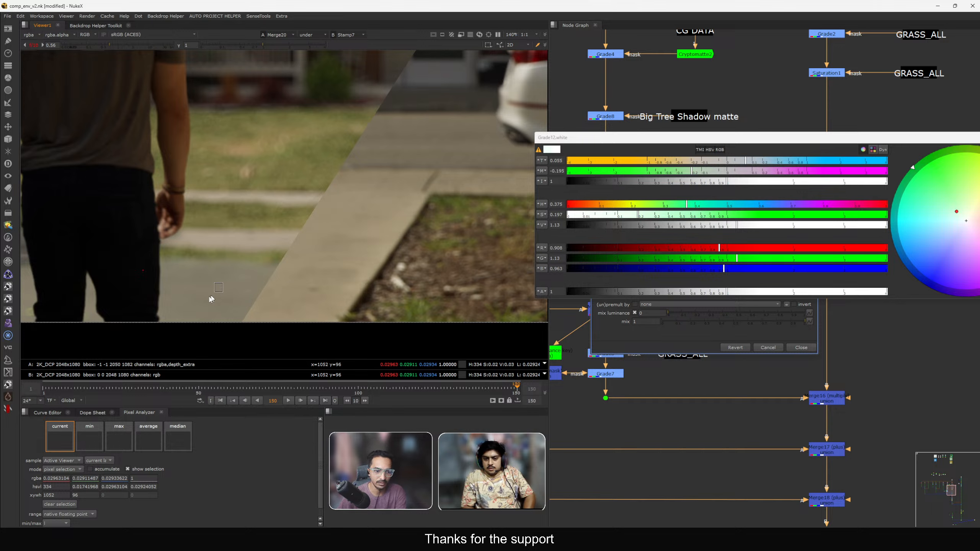
pyautogui.click(702, 171)
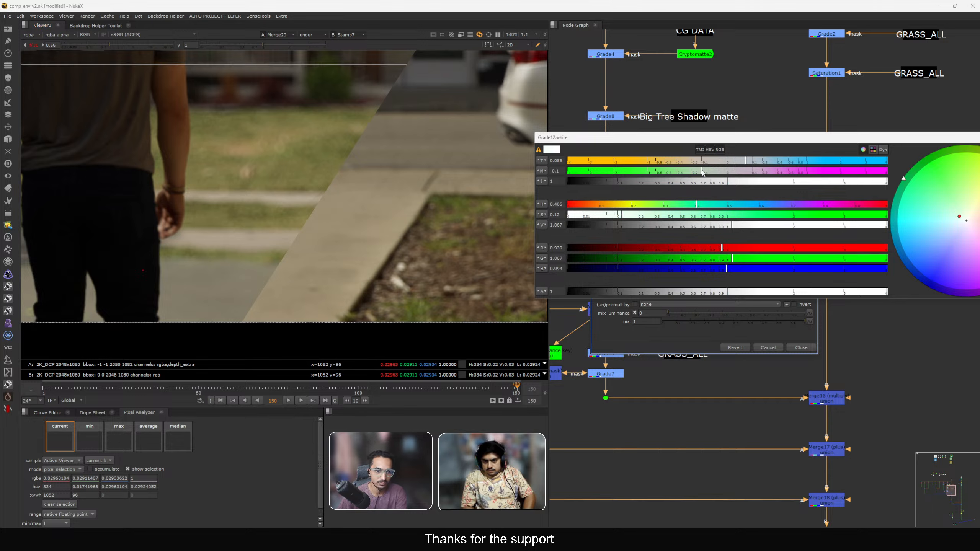
pyautogui.moveTo(702, 173); pyautogui.dragTo(699, 174)
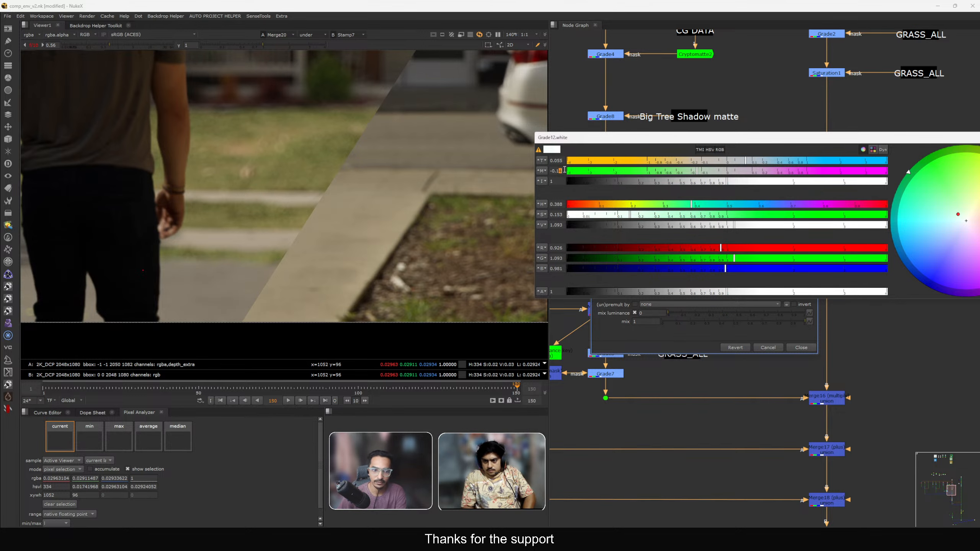
# Toggle the copied Road grade under the saturation branch off and on to compare its tint.
pyautogui.scroll(-3, 316, 225)
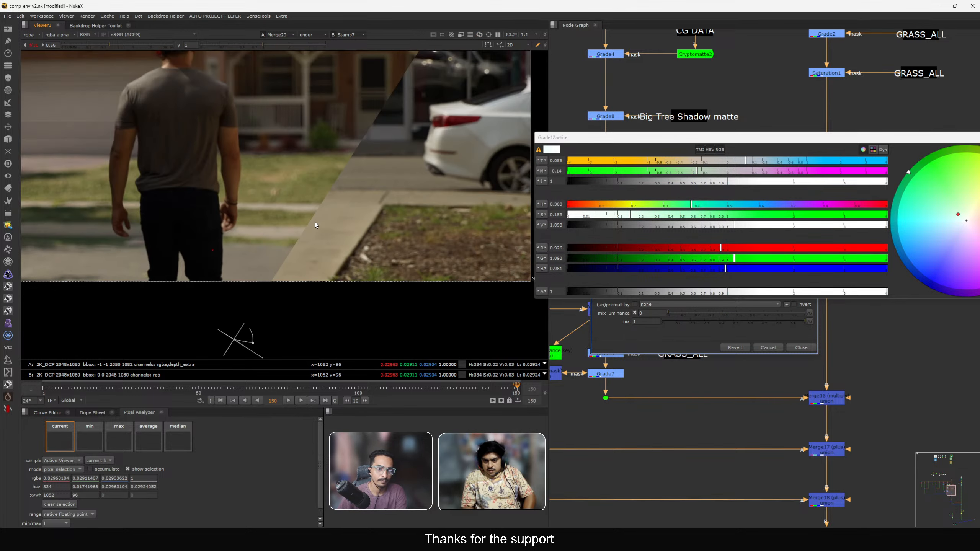
pyautogui.moveTo(775, 139); pyautogui.dragTo(748, 190)
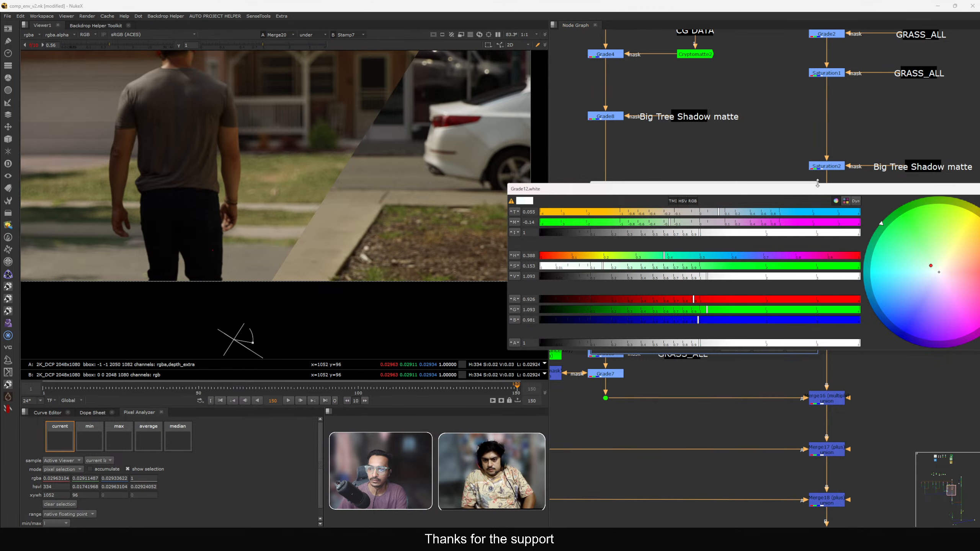
pyautogui.scroll(-3, 772, 197)
pyautogui.moveTo(782, 242); pyautogui.dragTo(839, 274)
pyautogui.press('d')
pyautogui.scroll(3, 312, 275)
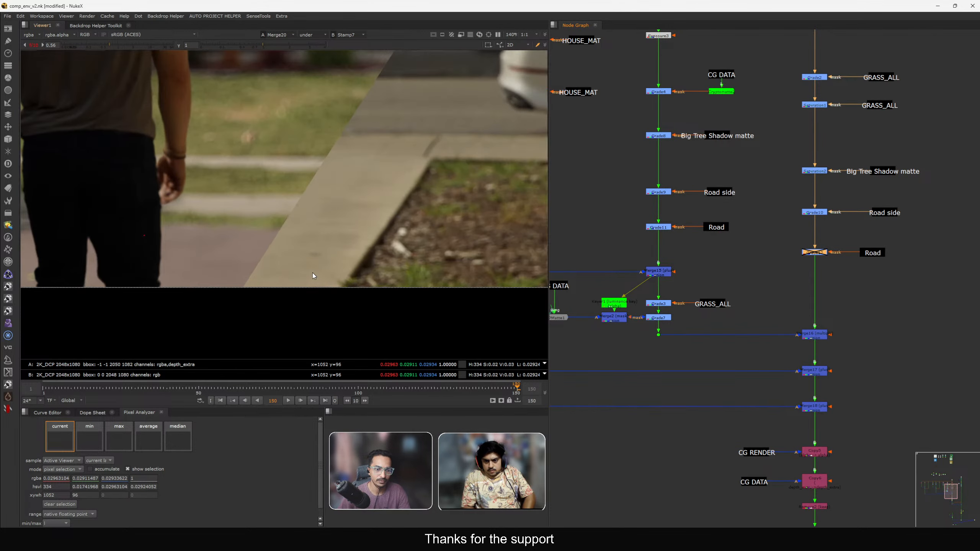
pyautogui.press('d')
pyautogui.moveTo(631, 234); pyautogui.dragTo(688, 267, button='middle')
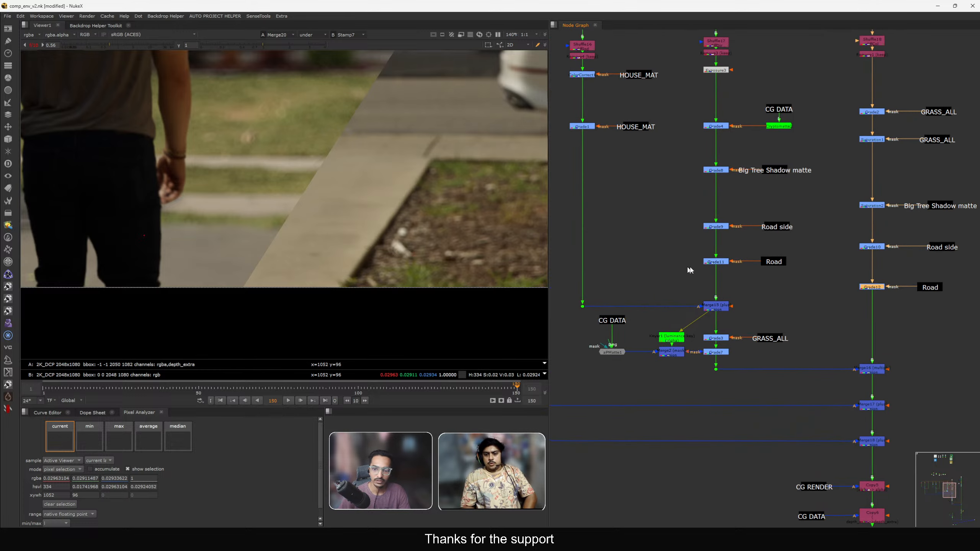
# Set the original Road-masked grade's gain to 0.6 and close its properties.
pyautogui.doubleClick(716, 262)
pyautogui.doubleClick(644, 209)
pyautogui.write('0.7')
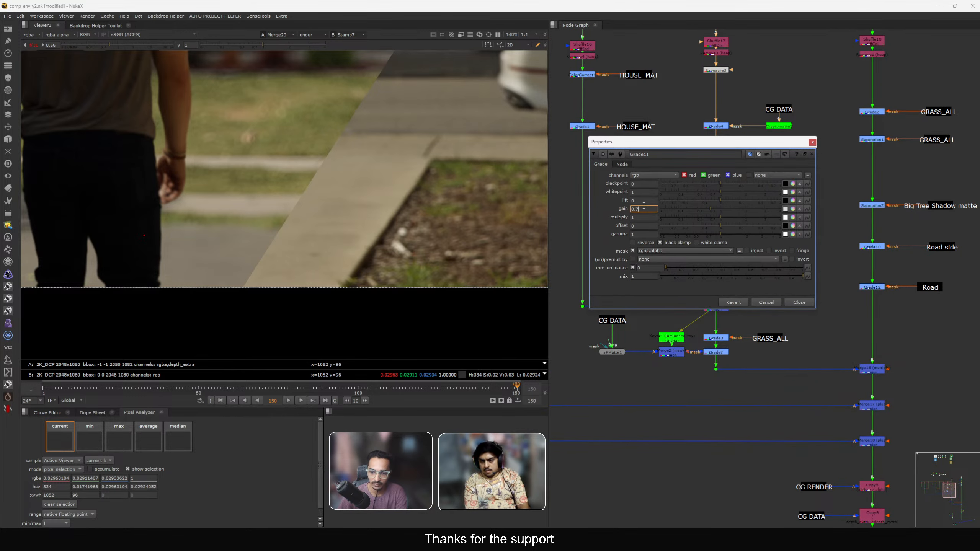
pyautogui.press('Down')
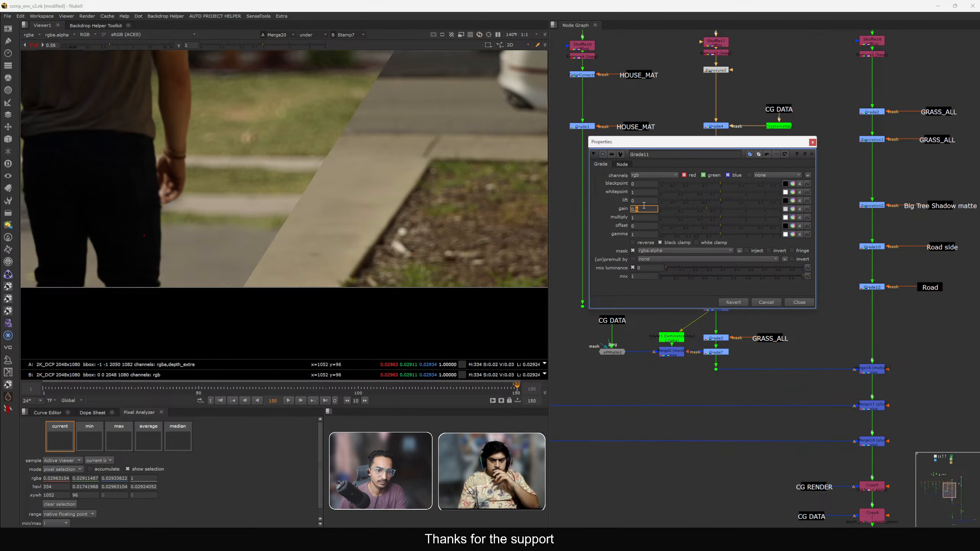
pyautogui.scroll(-3, 261, 248)
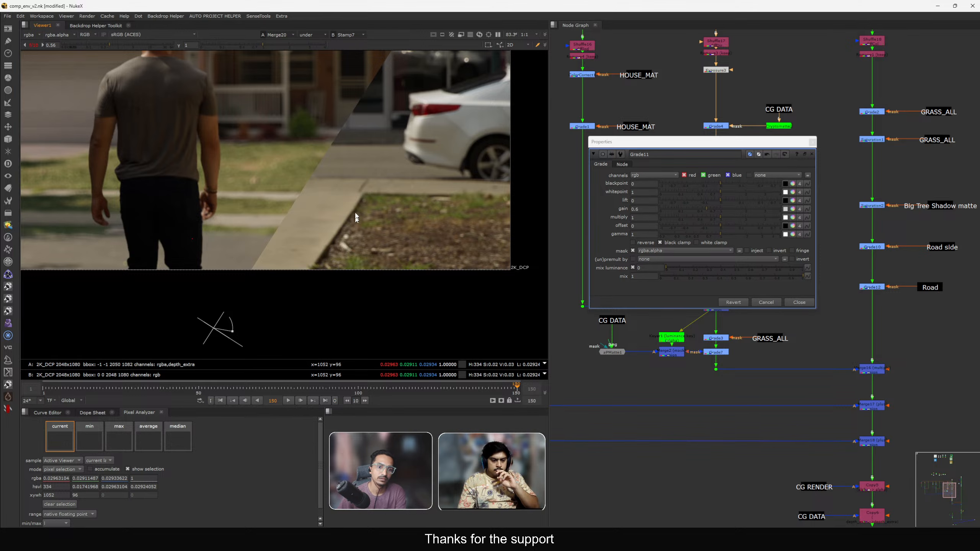
pyautogui.scroll(3, 258, 249)
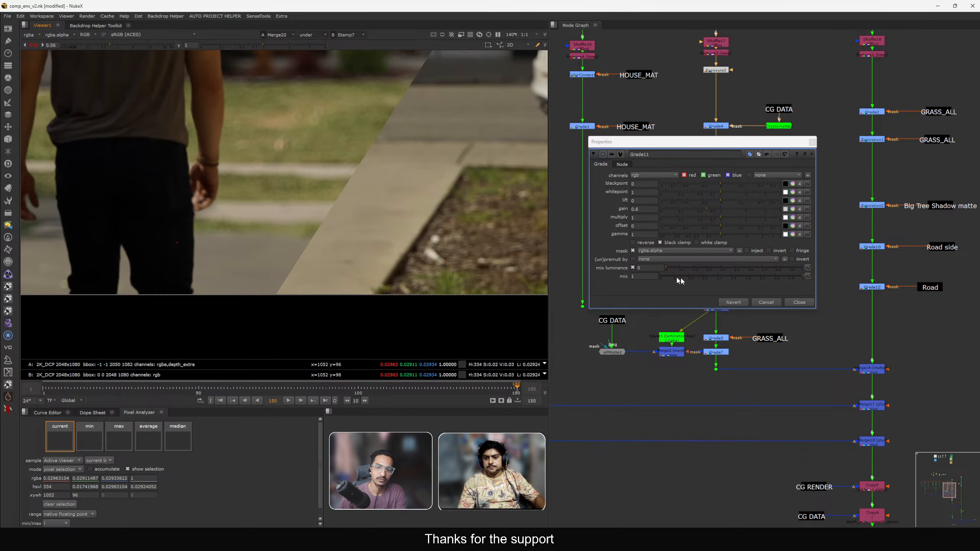
pyautogui.click(795, 304)
# Reopen the copied Road grade's gain colour picker and set temperature to 0.04 and magenta to -0.15.
pyautogui.doubleClick(872, 287)
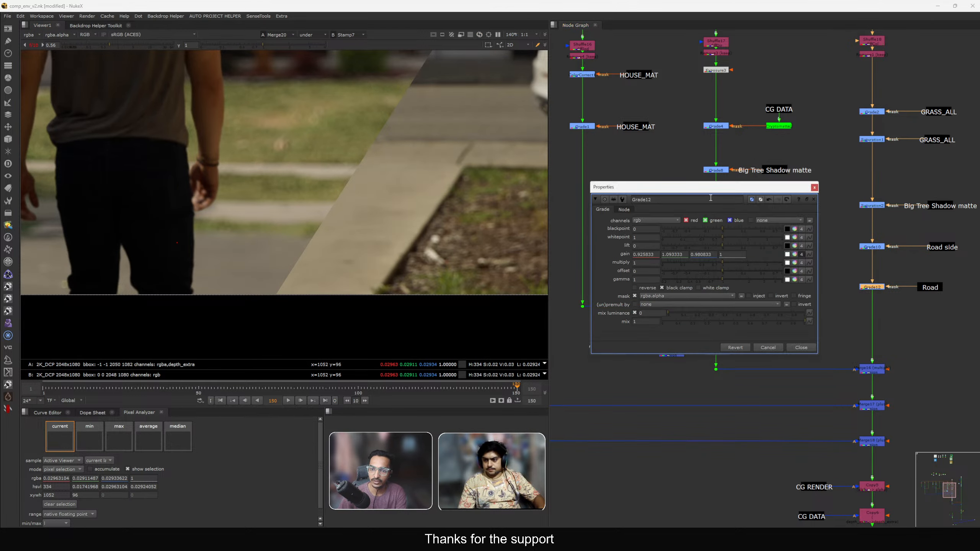
pyautogui.click(795, 225)
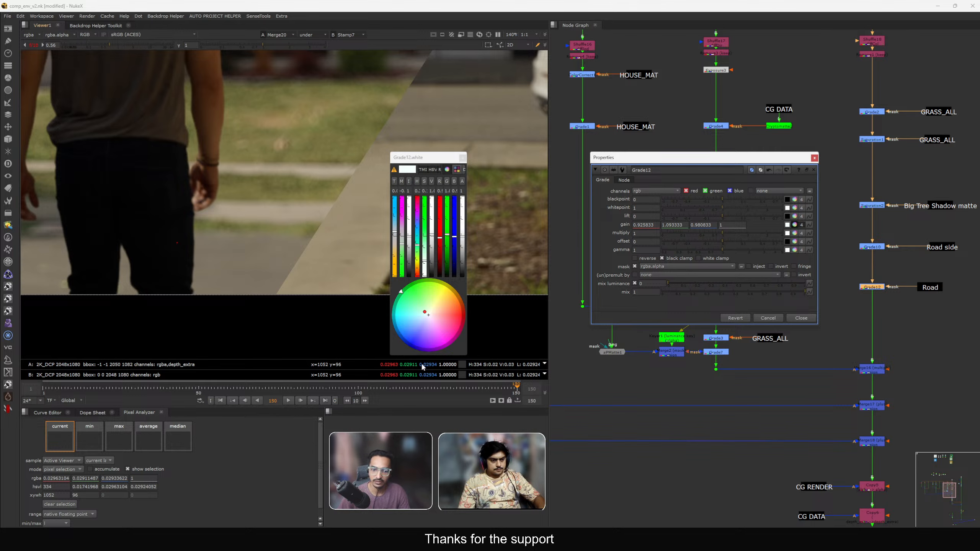
pyautogui.moveTo(471, 355); pyautogui.dragTo(795, 302)
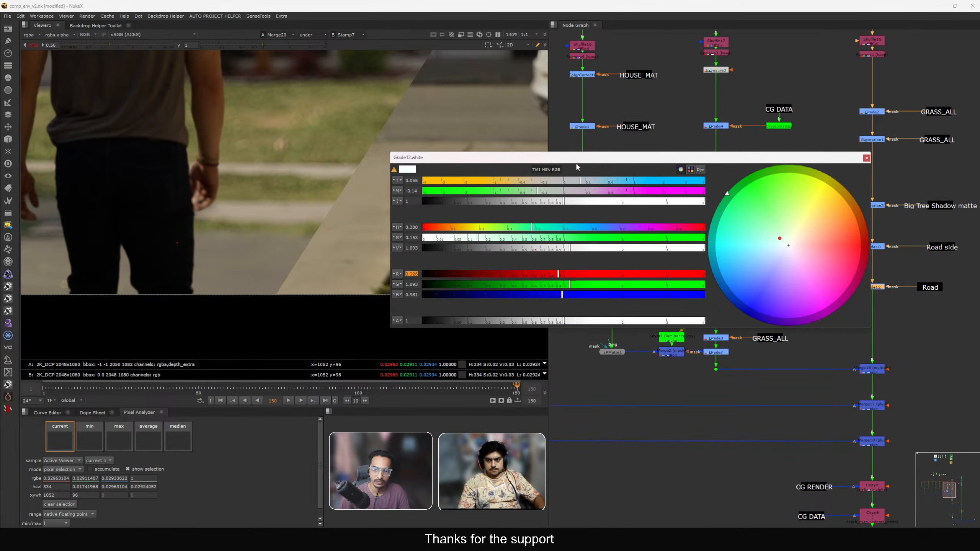
pyautogui.moveTo(578, 159); pyautogui.dragTo(709, 156)
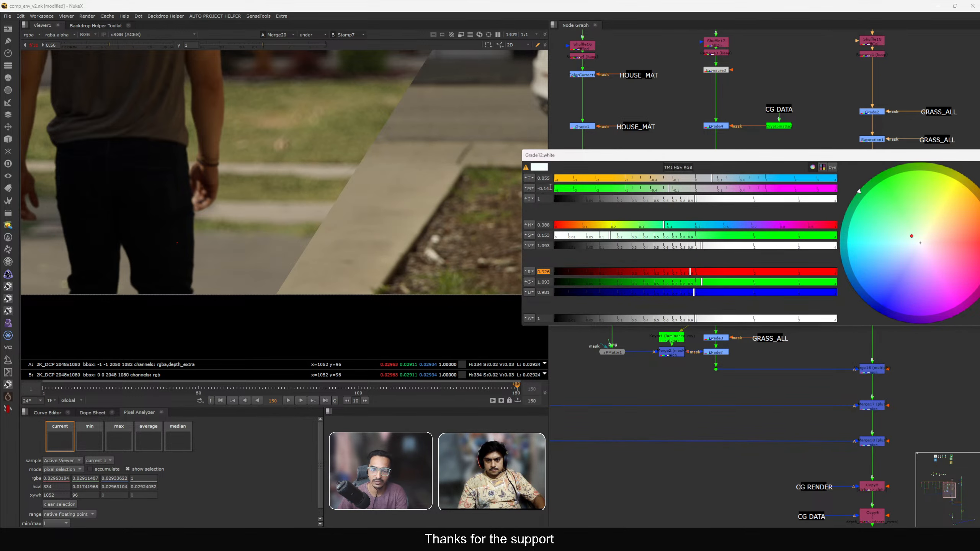
pyautogui.click(547, 189)
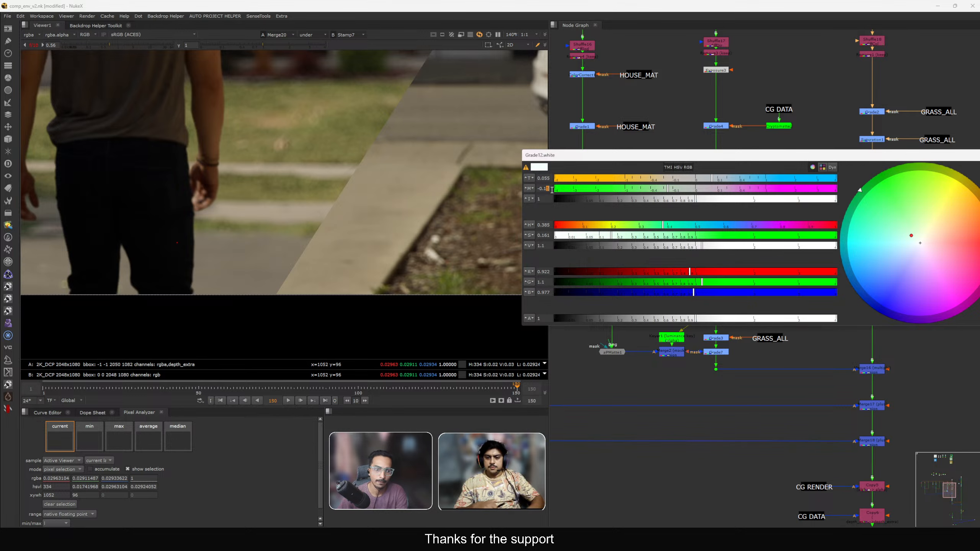
pyautogui.press('Down')
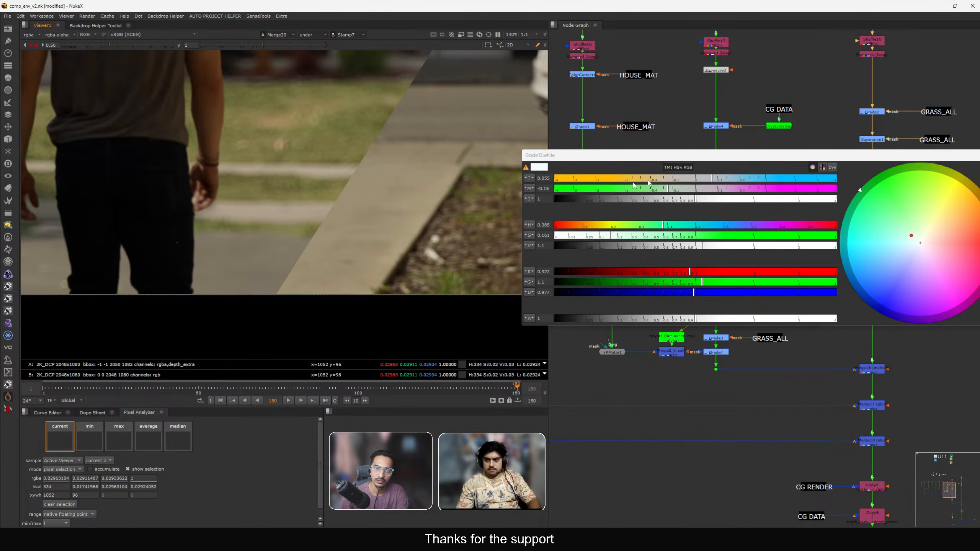
pyautogui.click(709, 182)
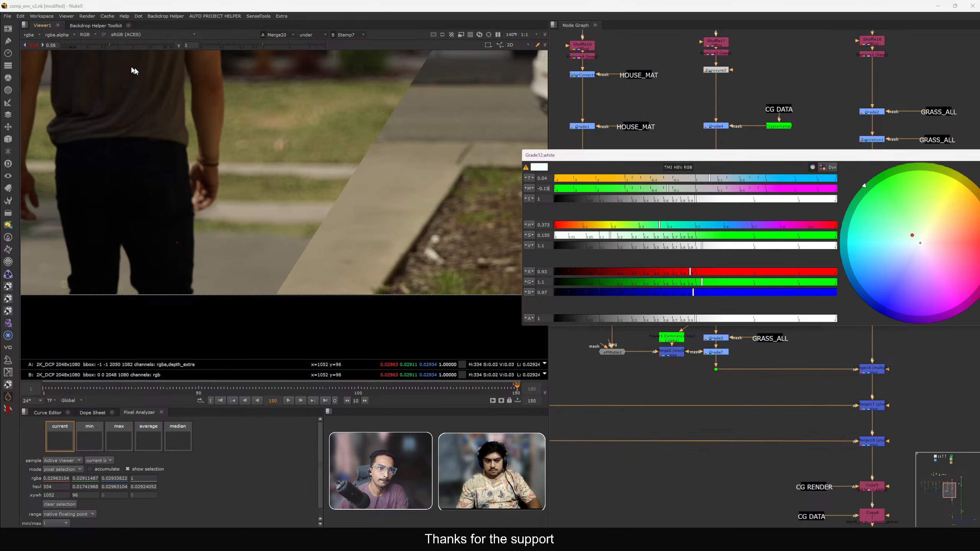
# Inspect the graded road at different viewer exposure settings and close the colour picker.
pyautogui.click(103, 45)
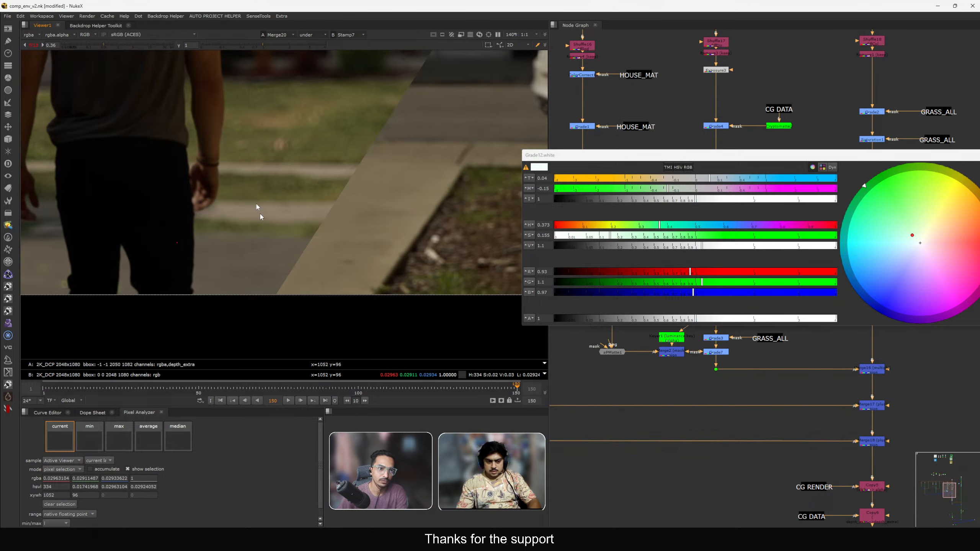
pyautogui.click(33, 45)
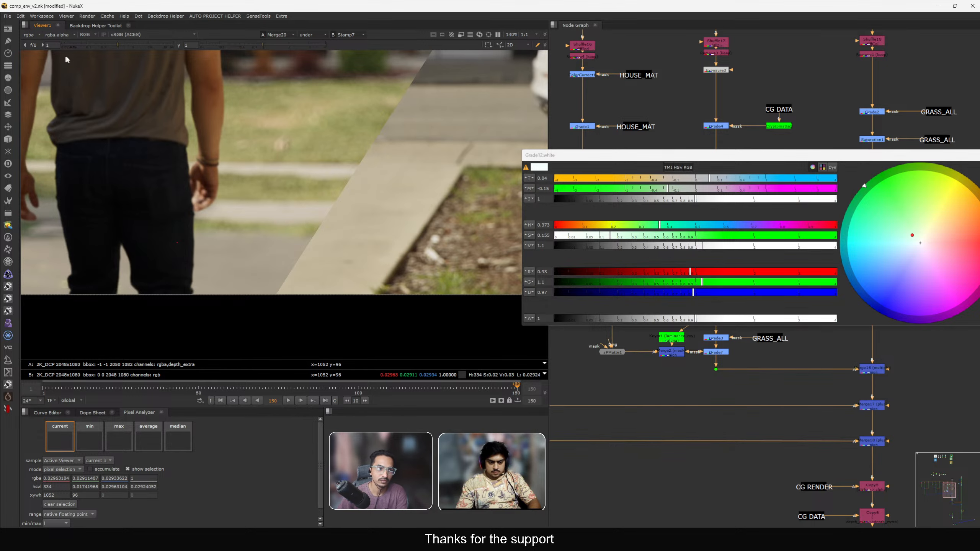
pyautogui.click(105, 46)
pyautogui.scroll(4, 345, 181)
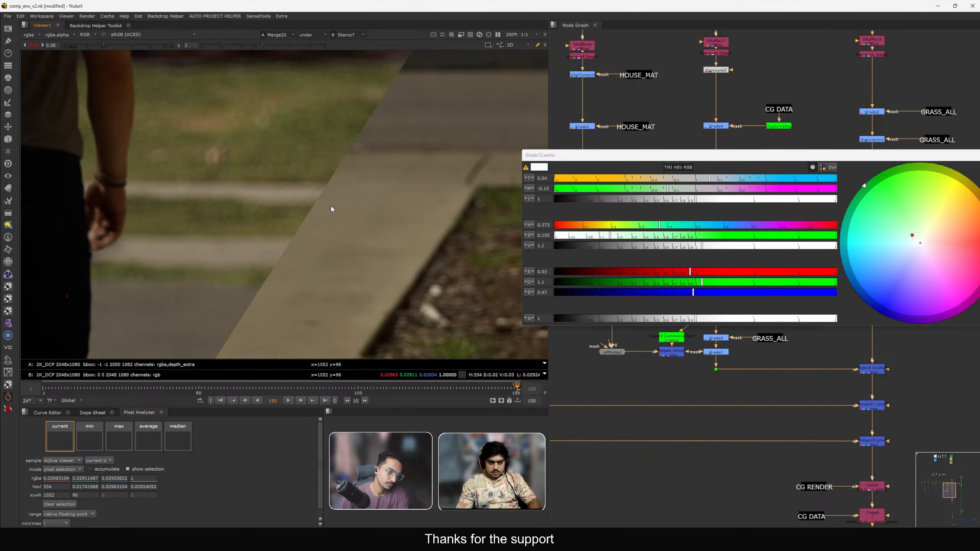
pyautogui.moveTo(333, 238); pyautogui.dragTo(341, 224, button='middle')
pyautogui.scroll(-1, 341, 222)
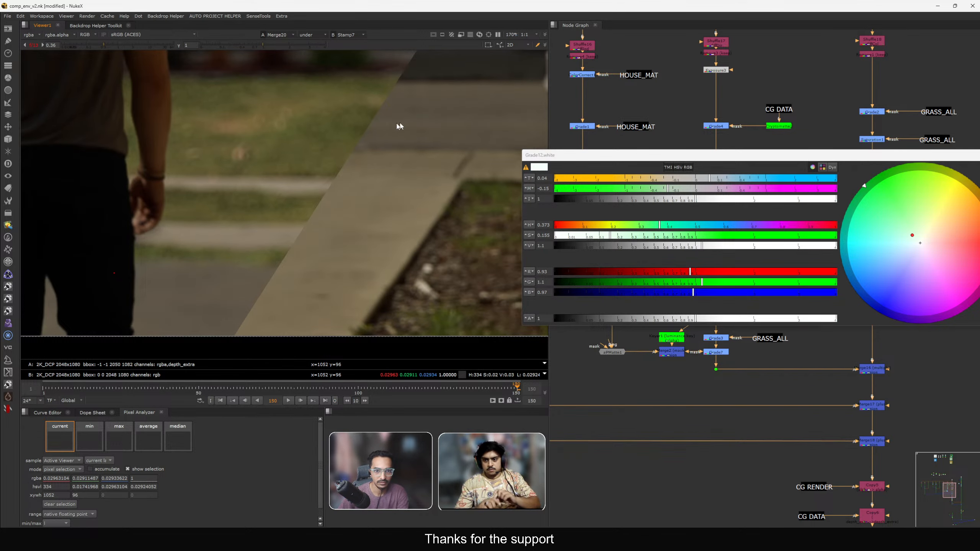
pyautogui.moveTo(212, 290); pyautogui.dragTo(278, 242, button='middle')
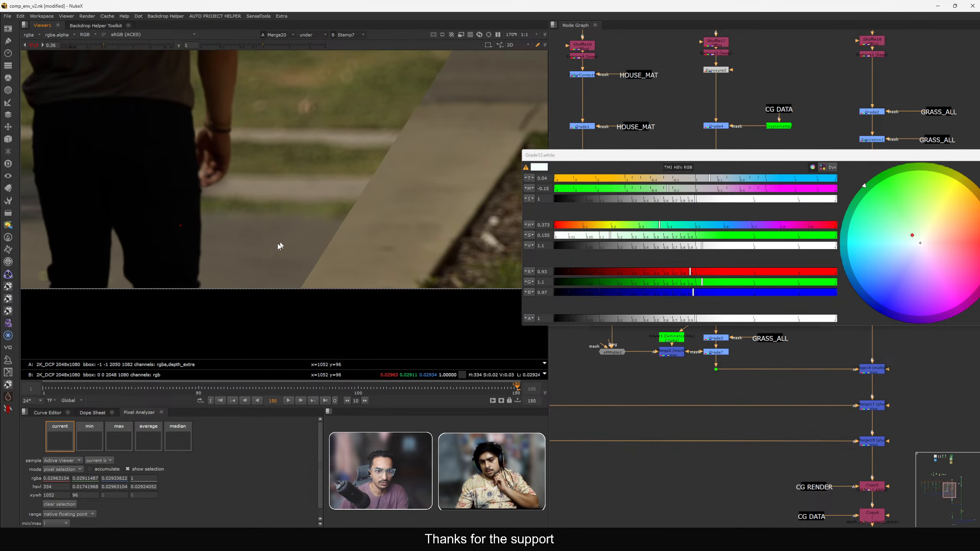
pyautogui.moveTo(730, 161); pyautogui.dragTo(633, 237)
pyautogui.click(798, 170)
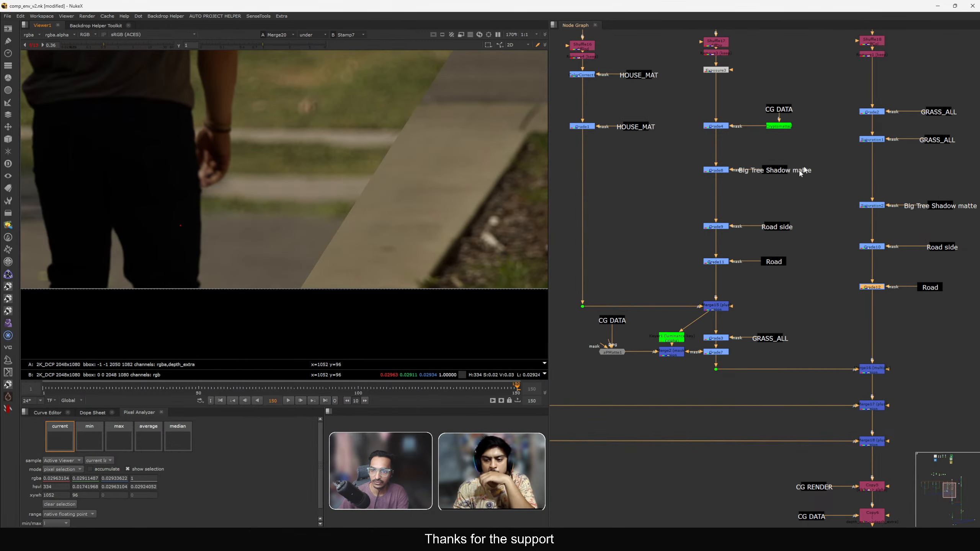
# Try raising the original Road-masked grade's gamma, set it back to 1 and close its properties.
pyautogui.doubleClick(721, 262)
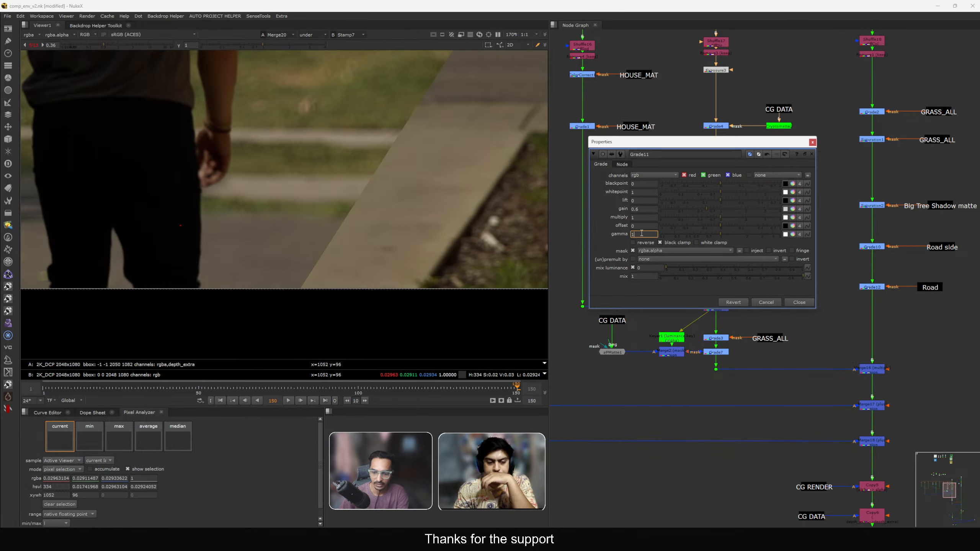
pyautogui.press('Up')
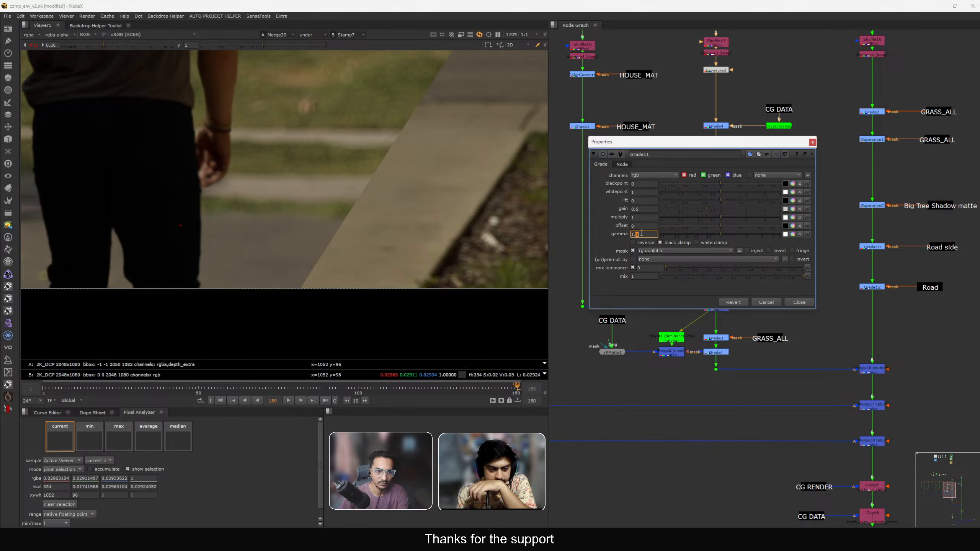
pyautogui.scroll(-2, 423, 208)
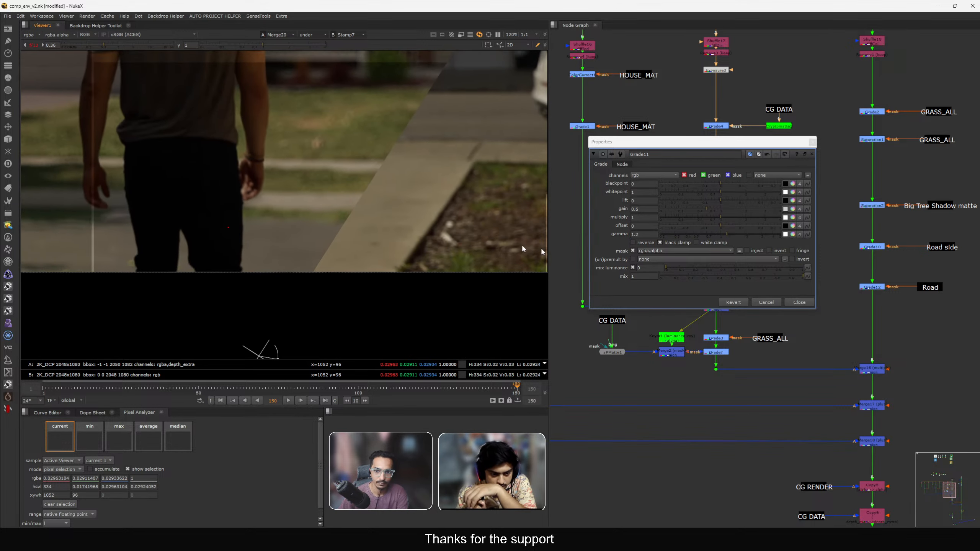
pyautogui.doubleClick(642, 235)
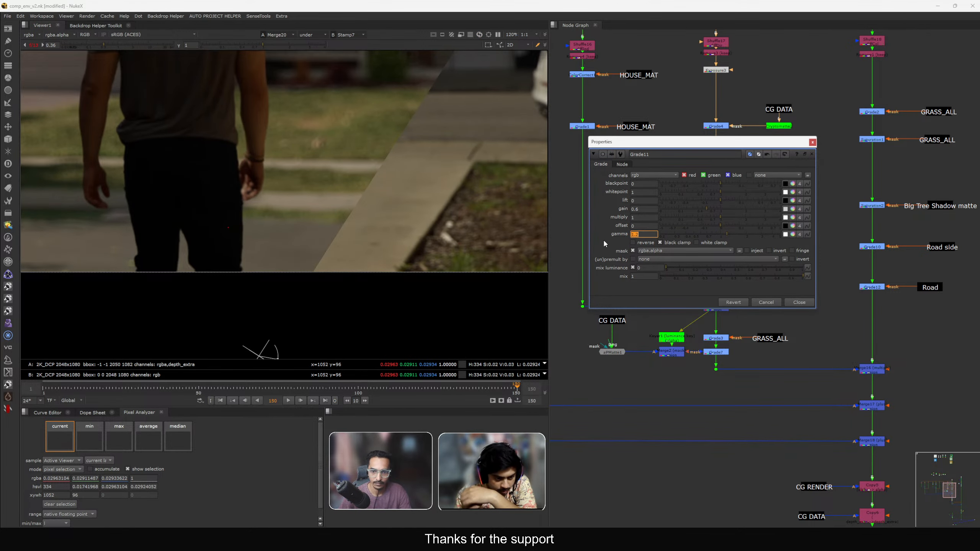
pyautogui.write('1')
pyautogui.press('Return')
pyautogui.click(798, 302)
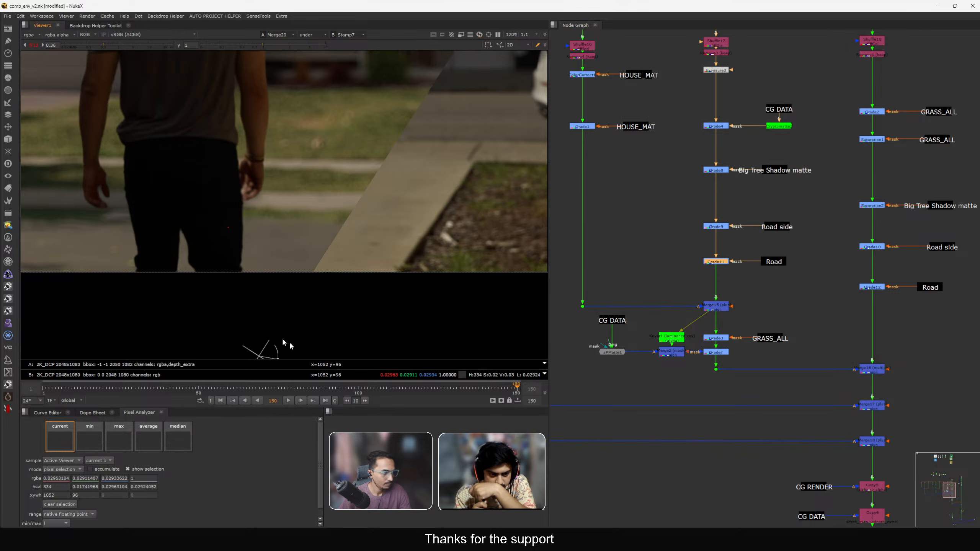
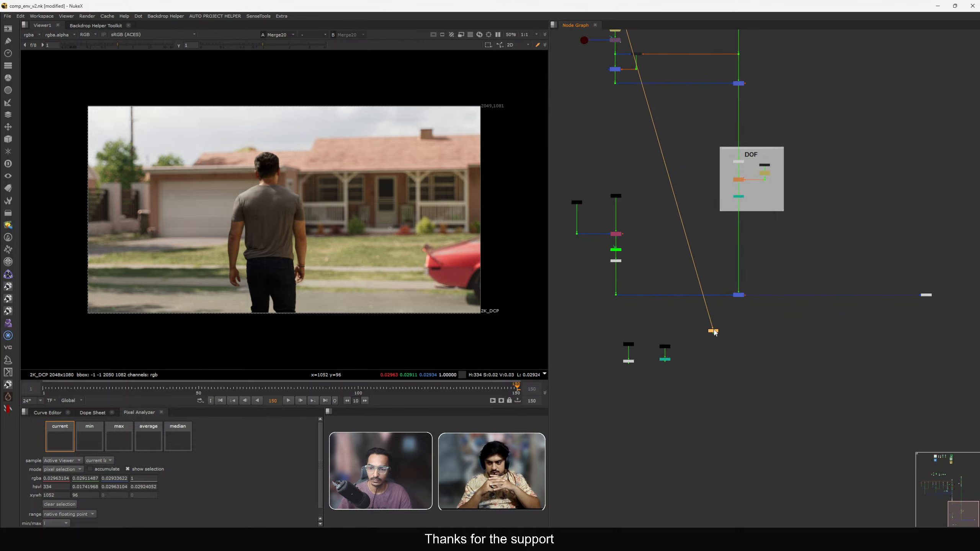
# Locate the plate and CG RENDER stamps beside the SLAPCOMP area and view the plate.
pyautogui.click(669, 297)
pyautogui.keyDown('ctrl'); pyautogui.keyDown('shift'); pyautogui.click(724, 330); pyautogui.keyUp('shift'); pyautogui.keyUp('ctrl')
pyautogui.click(672, 316)
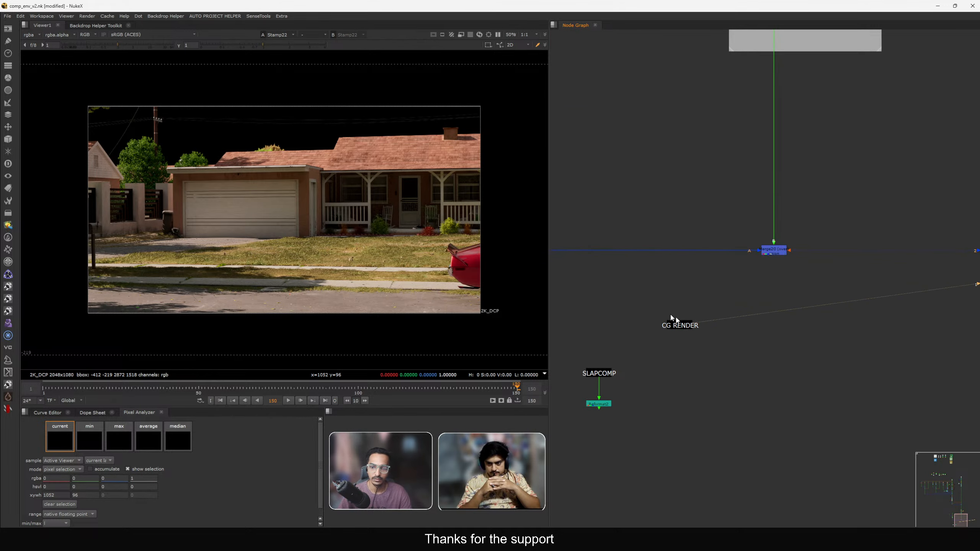
pyautogui.scroll(-2, 690, 336)
pyautogui.moveTo(686, 328); pyautogui.dragTo(678, 357)
pyautogui.moveTo(682, 343); pyautogui.dragTo(824, 234, button='middle')
pyautogui.moveTo(813, 245); pyautogui.dragTo(629, 278)
pyautogui.scroll(-2, 629, 273)
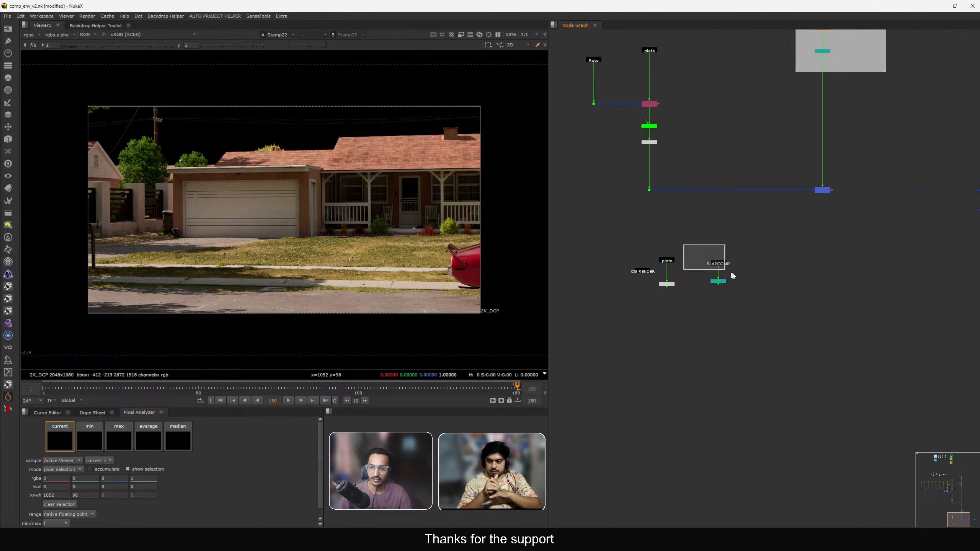
pyautogui.moveTo(733, 275); pyautogui.dragTo(734, 276)
pyautogui.press('1')
pyautogui.moveTo(643, 274); pyautogui.dragTo(595, 296)
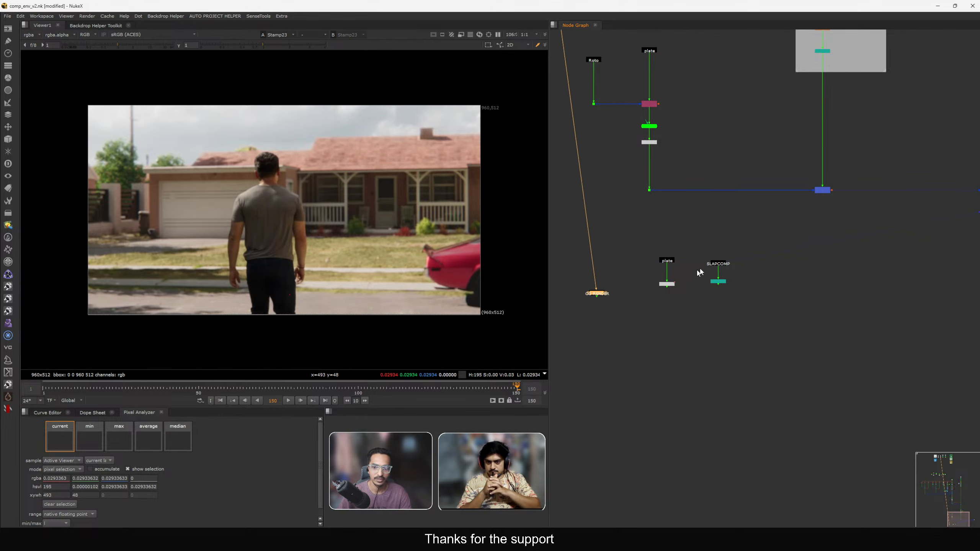
# Preview the nodes around the slapcomp area in the viewer.
pyautogui.scroll(2, 703, 267)
pyautogui.moveTo(691, 235); pyautogui.dragTo(745, 268)
pyautogui.click(805, 246)
pyautogui.moveTo(780, 251); pyautogui.dragTo(689, 272, button='middle')
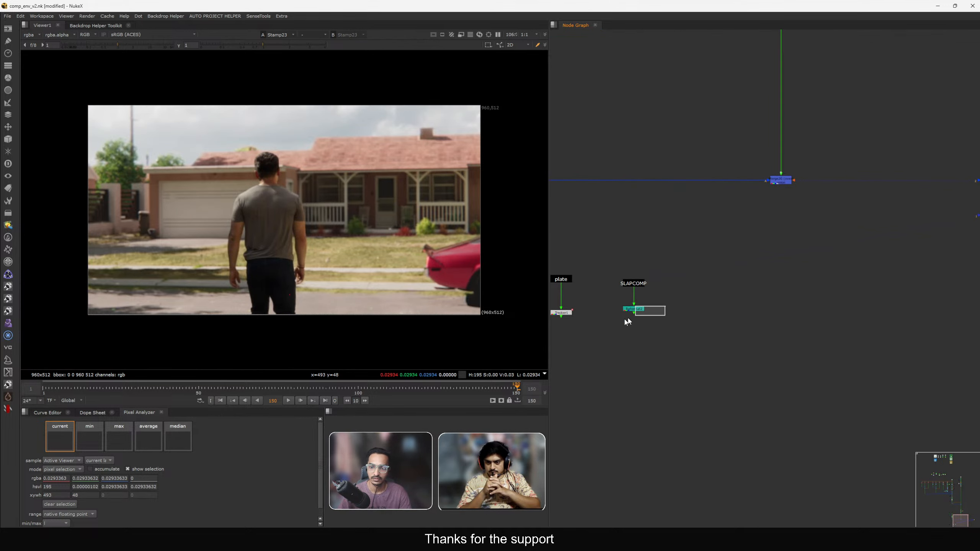
pyautogui.scroll(-4, 667, 288)
pyautogui.moveTo(559, 295); pyautogui.dragTo(616, 278, button='middle')
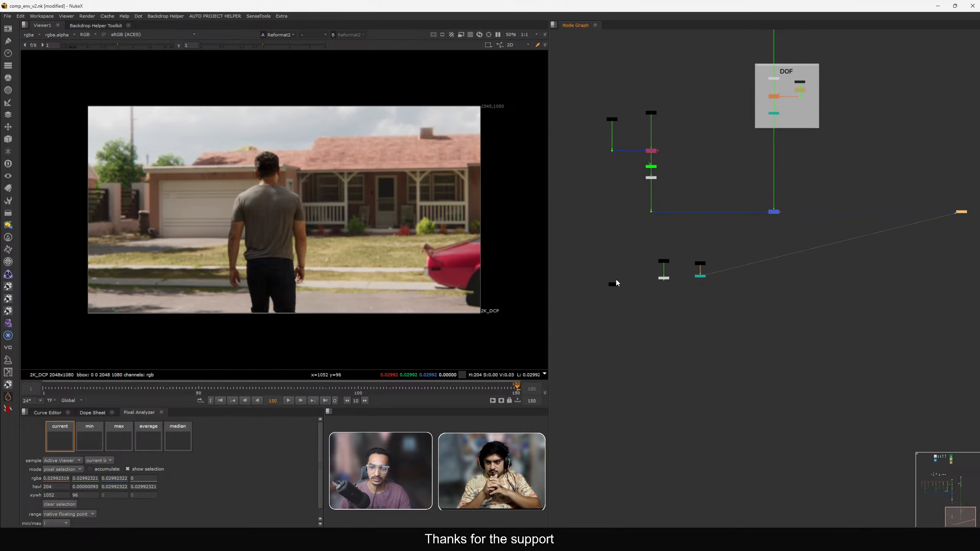
pyautogui.scroll(3, 616, 281)
pyautogui.click(613, 287)
pyautogui.press('1')
pyautogui.moveTo(613, 288); pyautogui.dragTo(625, 281)
pyautogui.scroll(-4, 625, 281)
pyautogui.moveTo(618, 184); pyautogui.dragTo(685, 381, button='middle')
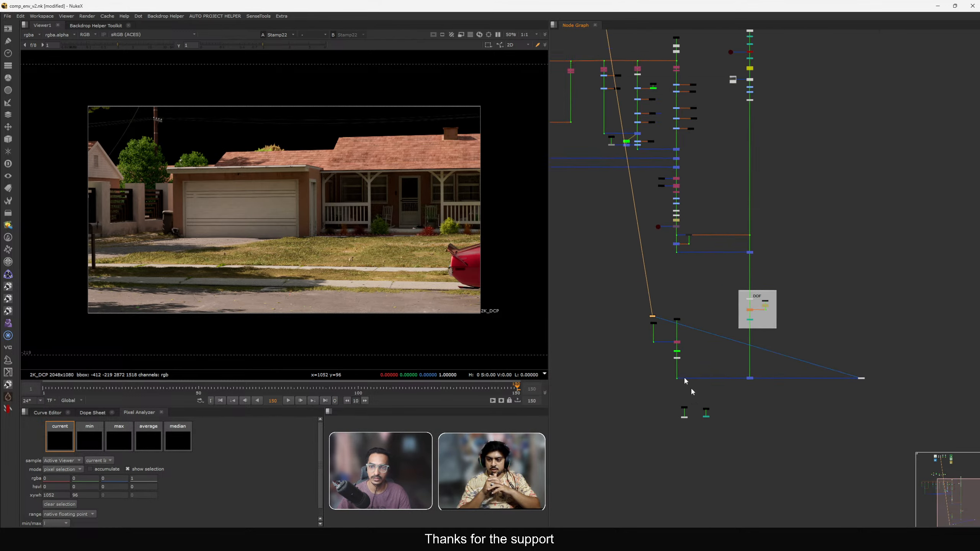
# Examine the node graph to find the PLATE, CG and ROTO backdrops.
pyautogui.moveTo(685, 381); pyautogui.dragTo(650, 139)
pyautogui.moveTo(649, 139); pyautogui.dragTo(647, 294, button='middle')
pyautogui.moveTo(647, 294); pyautogui.dragTo(707, 155)
pyautogui.moveTo(708, 155); pyautogui.dragTo(760, 302, button='middle')
pyautogui.moveTo(760, 302); pyautogui.dragTo(690, 311)
pyautogui.moveTo(715, 303); pyautogui.dragTo(679, 247, button='middle')
pyautogui.moveTo(655, 257); pyautogui.dragTo(813, 172)
pyautogui.moveTo(813, 172); pyautogui.dragTo(759, 182, button='middle')
pyautogui.moveTo(759, 182); pyautogui.dragTo(799, 178)
pyautogui.scroll(4, 804, 174)
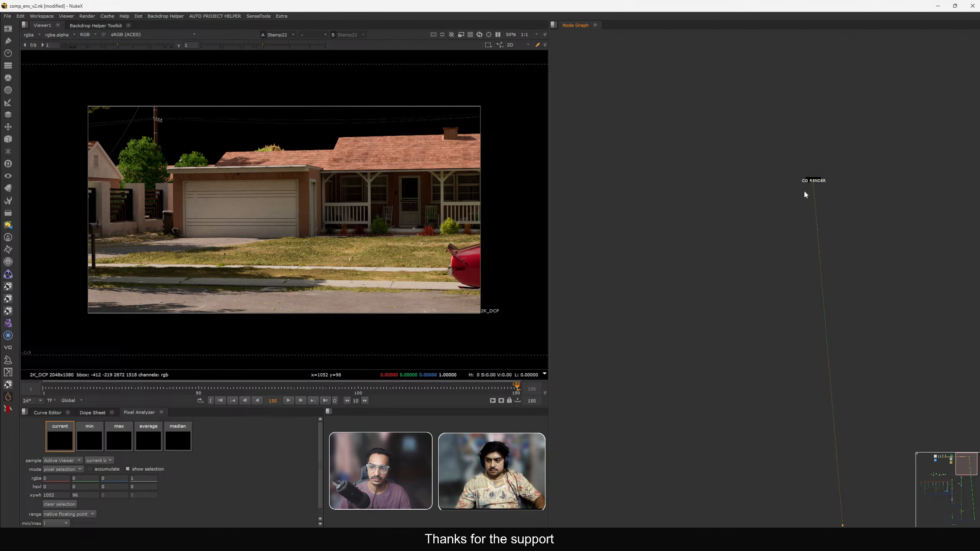
pyautogui.scroll(-5, 805, 195)
pyautogui.scroll(8, 653, 139)
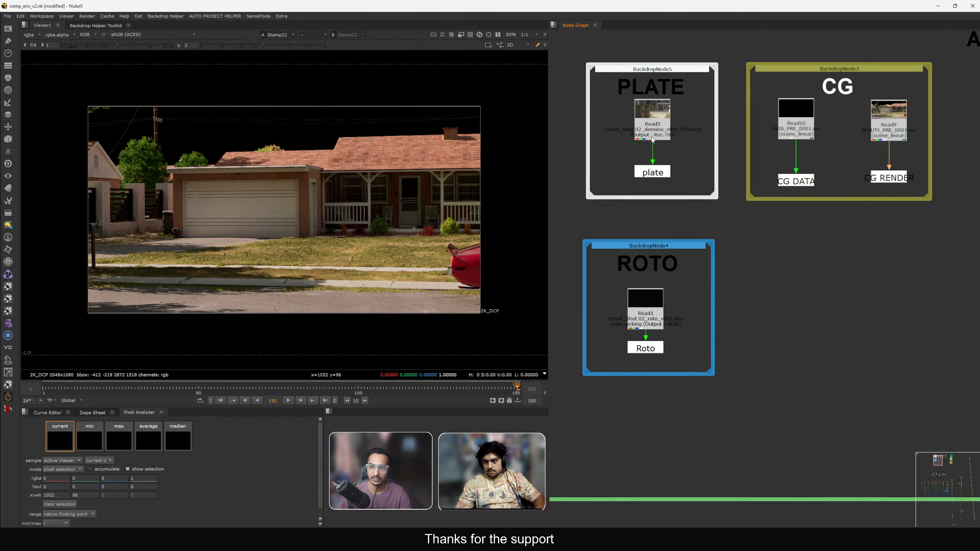
# Create a wired stamp from the plate node and move it over to the slapcomp area.
pyautogui.press('F8')
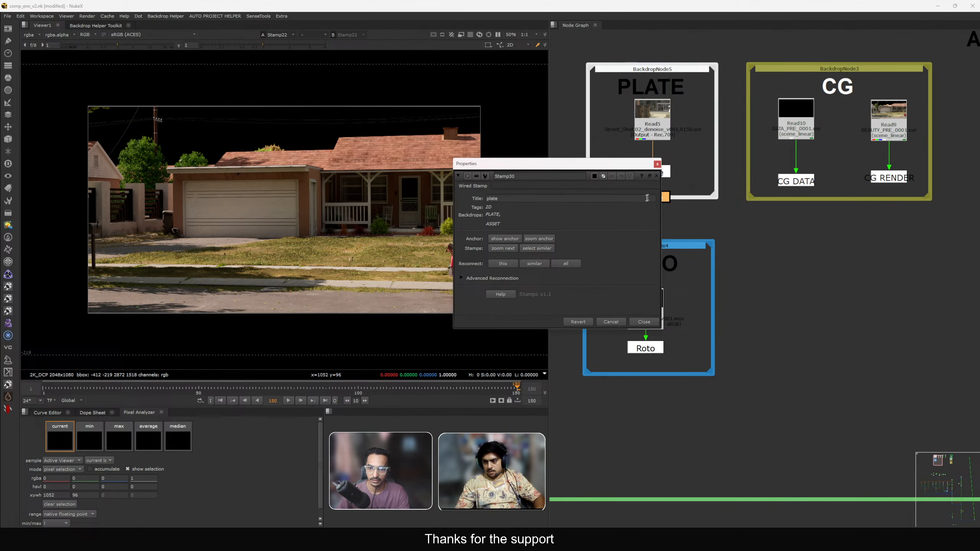
pyautogui.click(656, 164)
pyautogui.moveTo(653, 196); pyautogui.dragTo(659, 211)
pyautogui.scroll(-5, 659, 212)
pyautogui.moveTo(965, 363); pyautogui.dragTo(507, 165, button='middle')
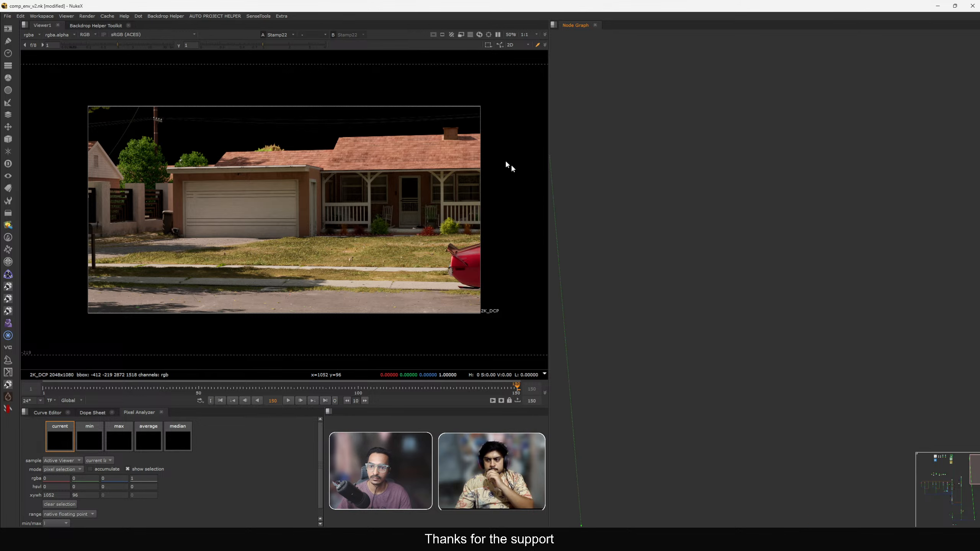
pyautogui.moveTo(508, 165); pyautogui.dragTo(865, 217)
pyautogui.moveTo(840, 253); pyautogui.dragTo(979, 233, button='middle')
pyautogui.scroll(3, 594, 227)
pyautogui.moveTo(593, 231); pyautogui.dragTo(671, 231, button='middle')
pyautogui.scroll(2, 664, 267)
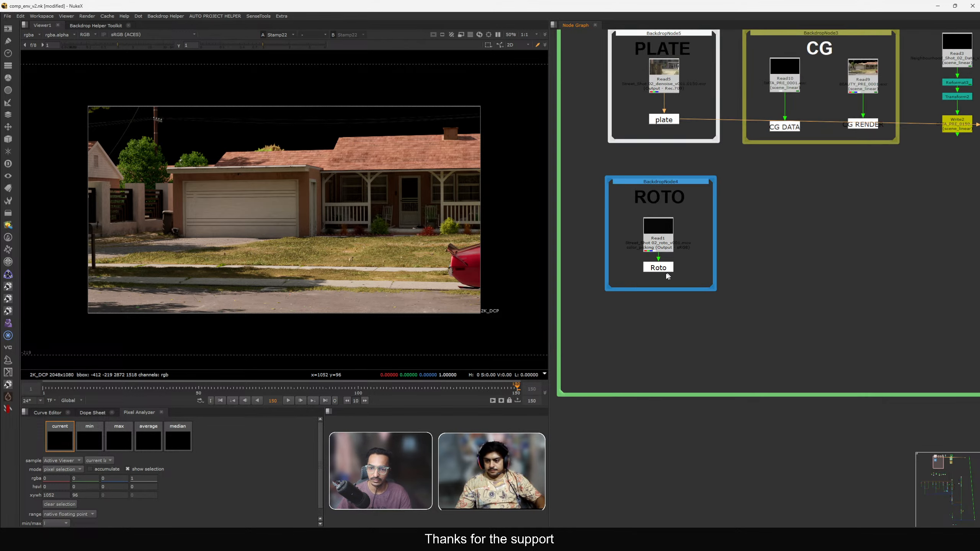
# Create a wired stamp from the Roto node and move it next to the plate stamp.
pyautogui.click(665, 268)
pyautogui.press('F8')
pyautogui.click(643, 321)
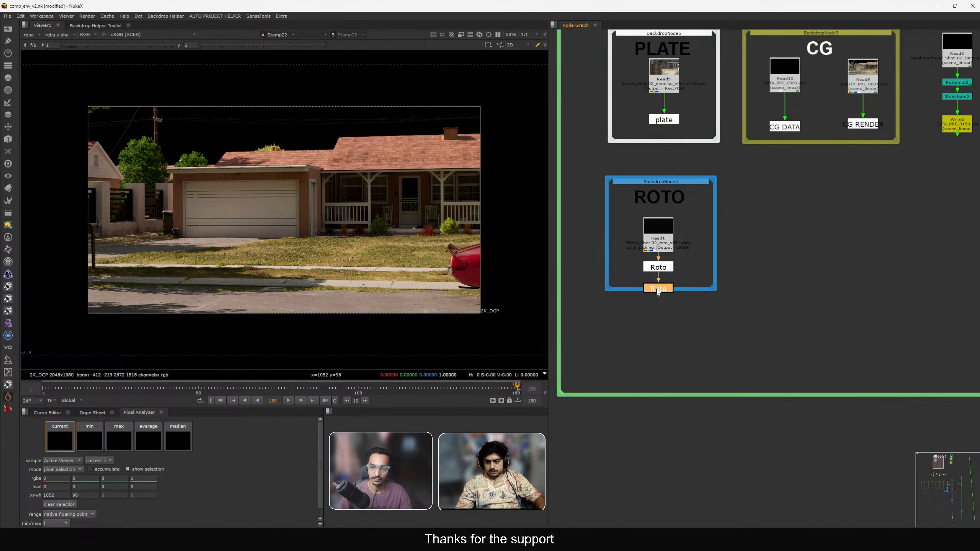
pyautogui.scroll(-5, 655, 310)
pyautogui.moveTo(656, 289); pyautogui.dragTo(894, 386)
pyautogui.moveTo(896, 386); pyautogui.dragTo(607, 310, button='middle')
pyautogui.moveTo(594, 308); pyautogui.dragTo(845, 314)
pyautogui.moveTo(845, 314); pyautogui.dragTo(749, 324, button='middle')
pyautogui.moveTo(749, 325); pyautogui.dragTo(678, 219)
pyautogui.scroll(4, 678, 220)
pyautogui.moveTo(677, 220); pyautogui.dragTo(699, 141)
pyautogui.scroll(3, 676, 180)
# Add a Copy node bringing the Roto stamp's alpha into the plate stamp.
pyautogui.press('k')
pyautogui.moveTo(700, 183); pyautogui.dragTo(754, 189, button='middle')
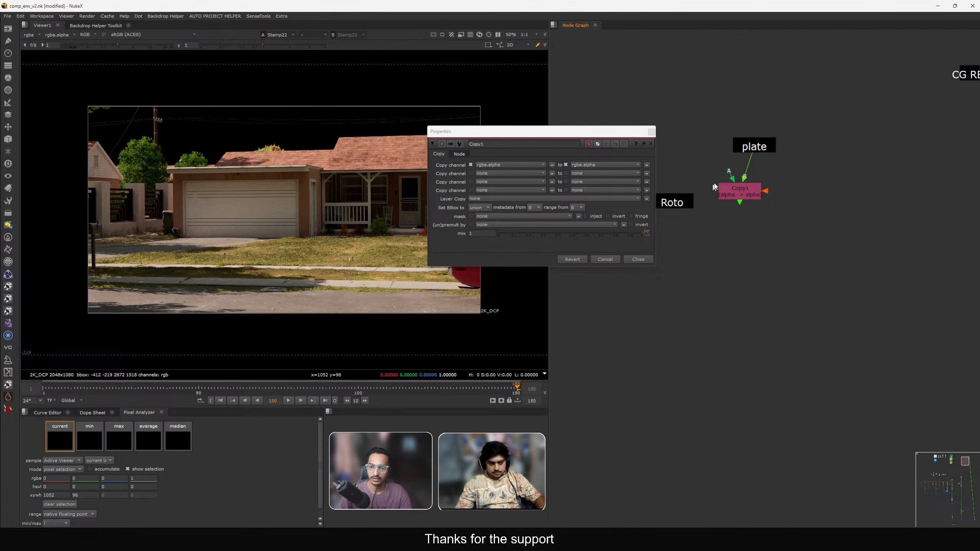
pyautogui.moveTo(686, 203); pyautogui.dragTo(742, 217)
# Add a Premult node after the Copy node and view the cut-out result.
pyautogui.press('Tab')
pyautogui.write('premult')
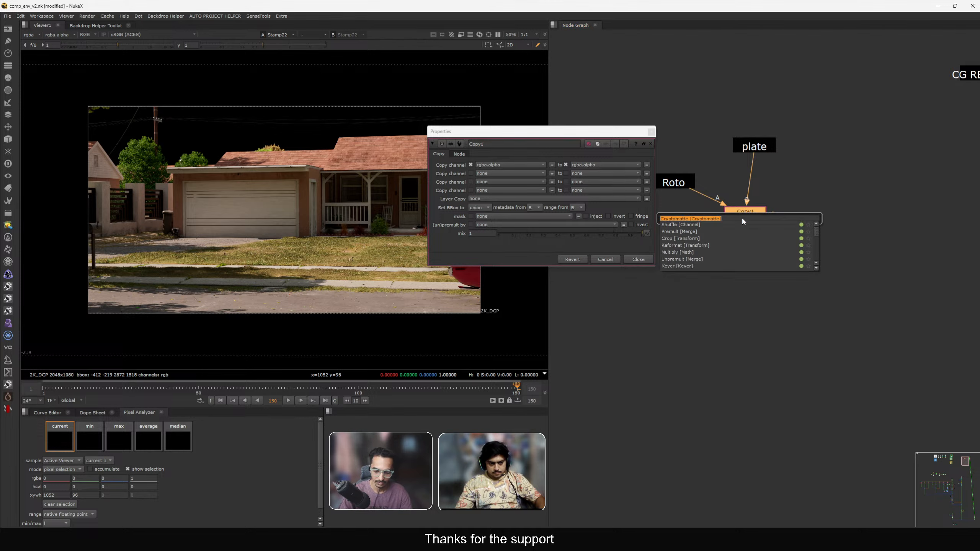
pyautogui.press('Return')
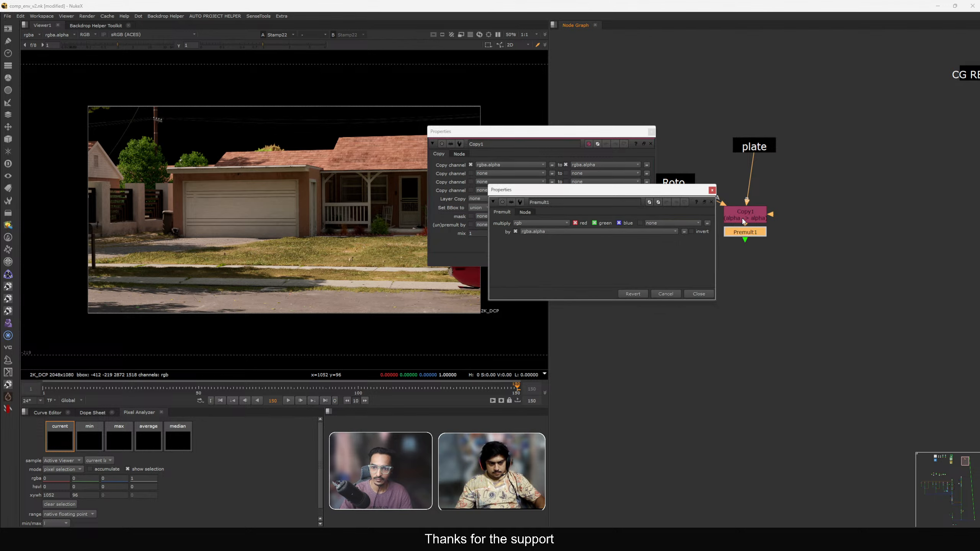
pyautogui.click(698, 294)
pyautogui.click(637, 260)
pyautogui.moveTo(750, 254); pyautogui.dragTo(752, 263)
pyautogui.press('1')
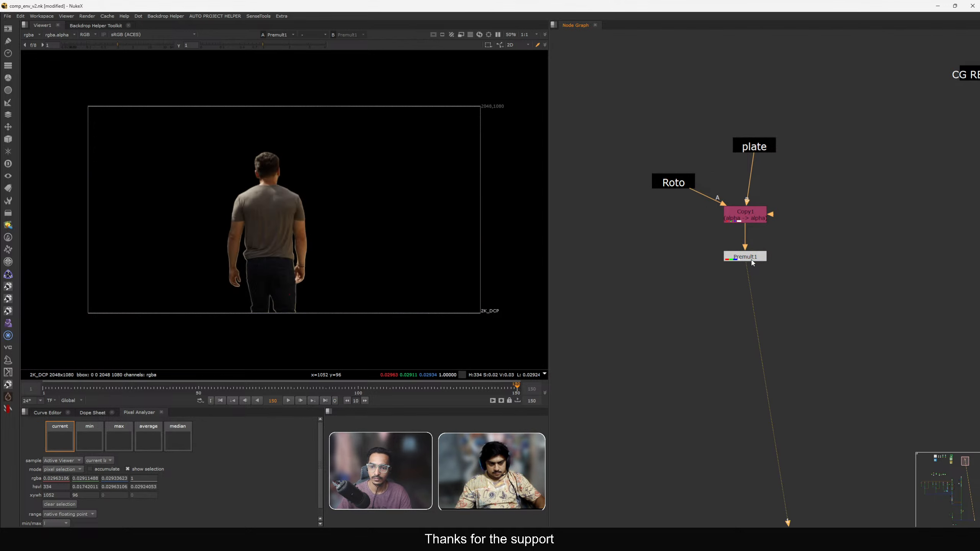
# Merge the premultiplied plate over the CG RENDER stamp with a new Merge node.
pyautogui.press('m')
pyautogui.click(812, 247)
pyautogui.moveTo(836, 235); pyautogui.dragTo(748, 264, button='middle')
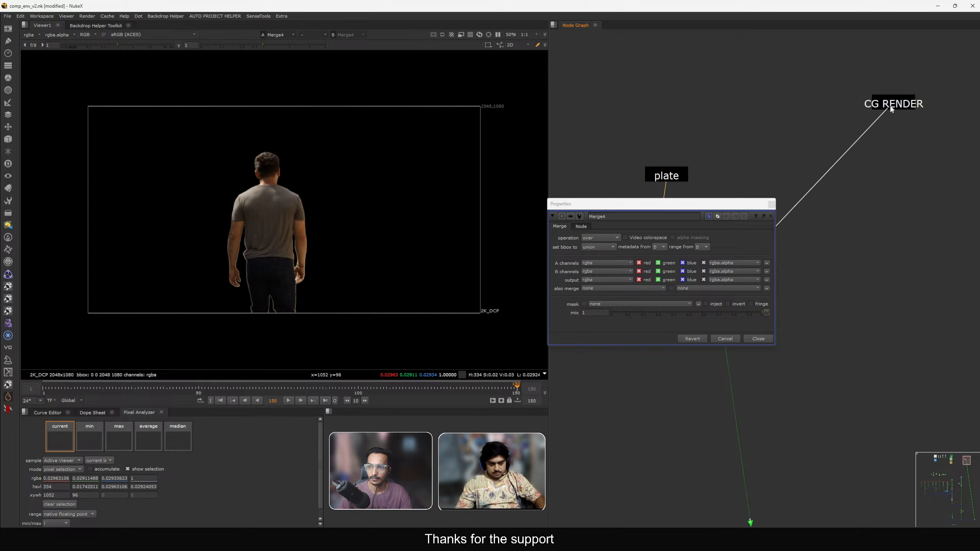
pyautogui.click(892, 108)
pyautogui.scroll(-4, 896, 108)
pyautogui.moveTo(828, 195); pyautogui.dragTo(845, 191, button='middle')
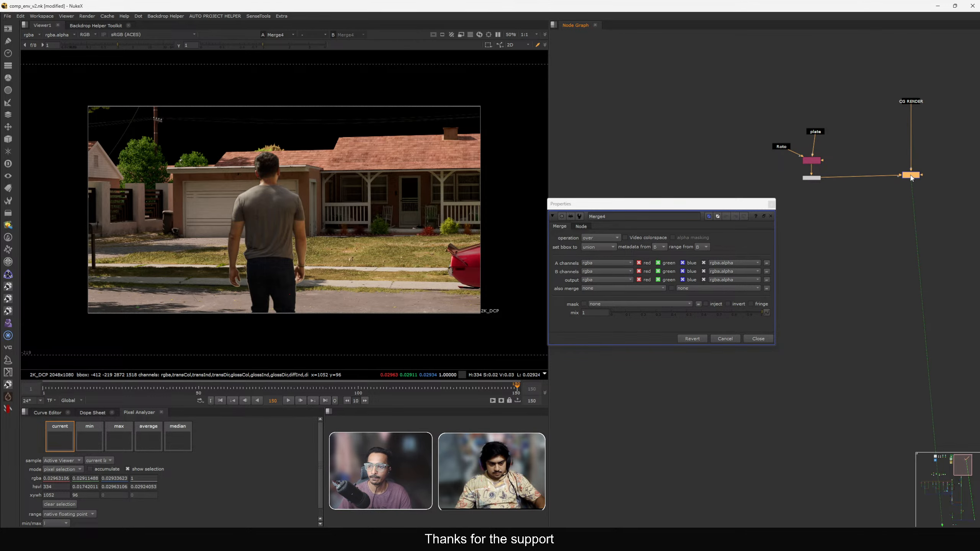
pyautogui.click(772, 206)
# Paste the sky Read node into the slapcomp area.
pyautogui.scroll(-7, 768, 206)
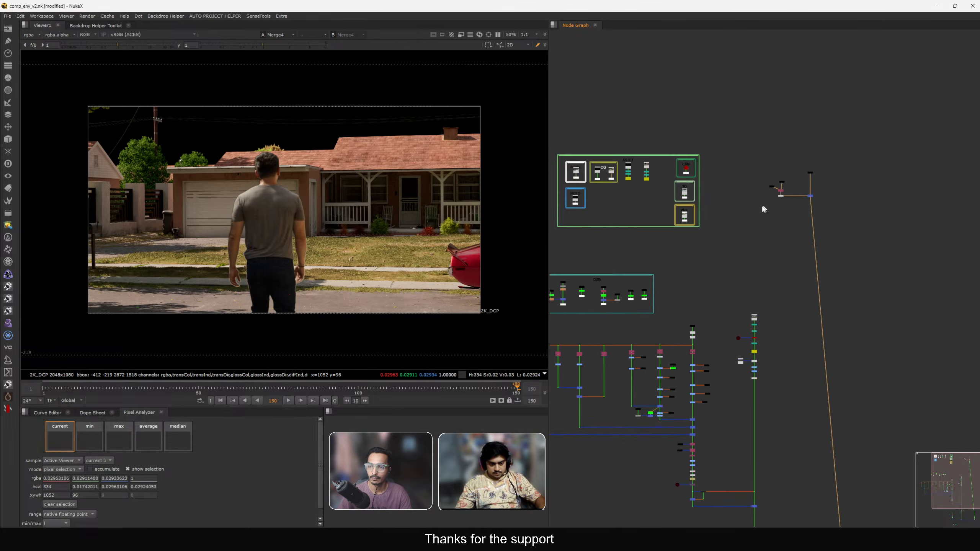
pyautogui.moveTo(731, 312); pyautogui.dragTo(753, 260, button='middle')
pyautogui.scroll(6, 758, 270)
pyautogui.moveTo(740, 265); pyautogui.dragTo(794, 310)
pyautogui.scroll(-8, 745, 257)
pyautogui.scroll(6, 794, 171)
pyautogui.scroll(2, 795, 167)
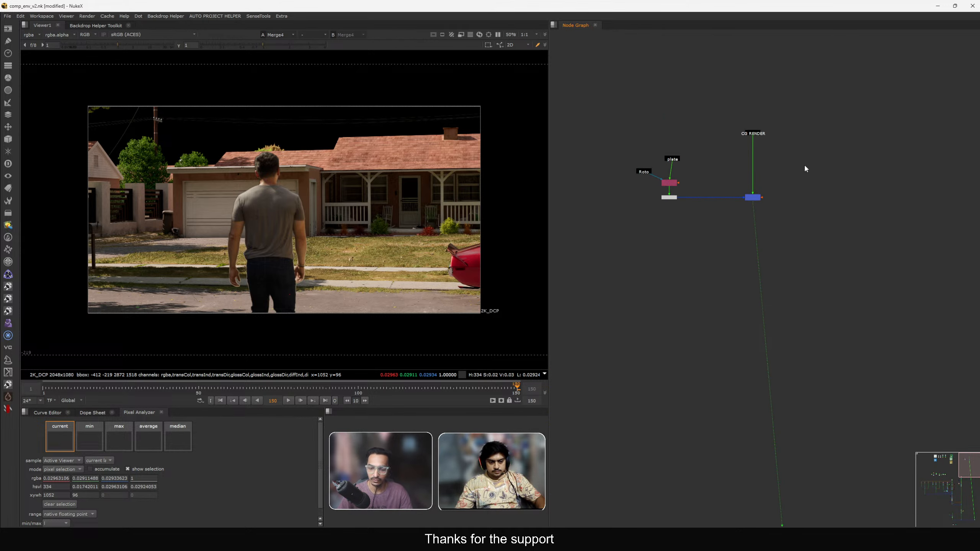
pyautogui.hotkey('ctrl', 'v')
# Merge the comp over the pasted sky Read node with another Merge node and view the result.
pyautogui.scroll(1, 772, 232)
pyautogui.click(772, 233)
pyautogui.press('m')
pyautogui.moveTo(778, 225); pyautogui.dragTo(814, 158)
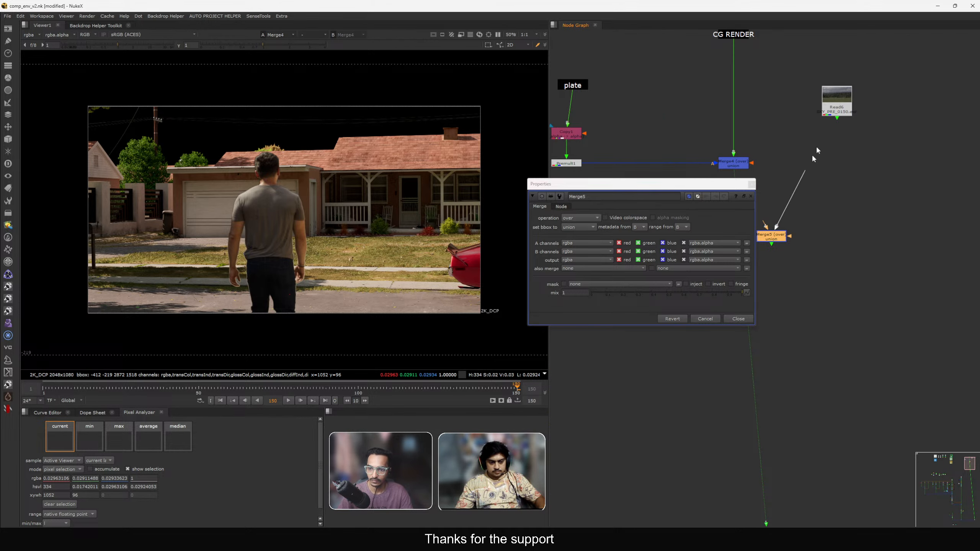
pyautogui.moveTo(785, 219); pyautogui.dragTo(813, 201, button='middle')
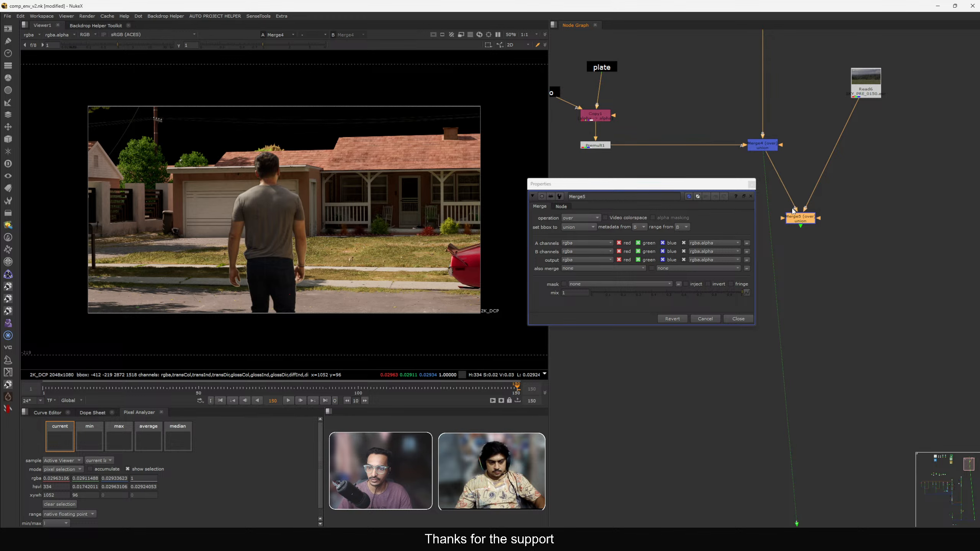
pyautogui.moveTo(793, 211); pyautogui.dragTo(859, 225)
pyautogui.press('1')
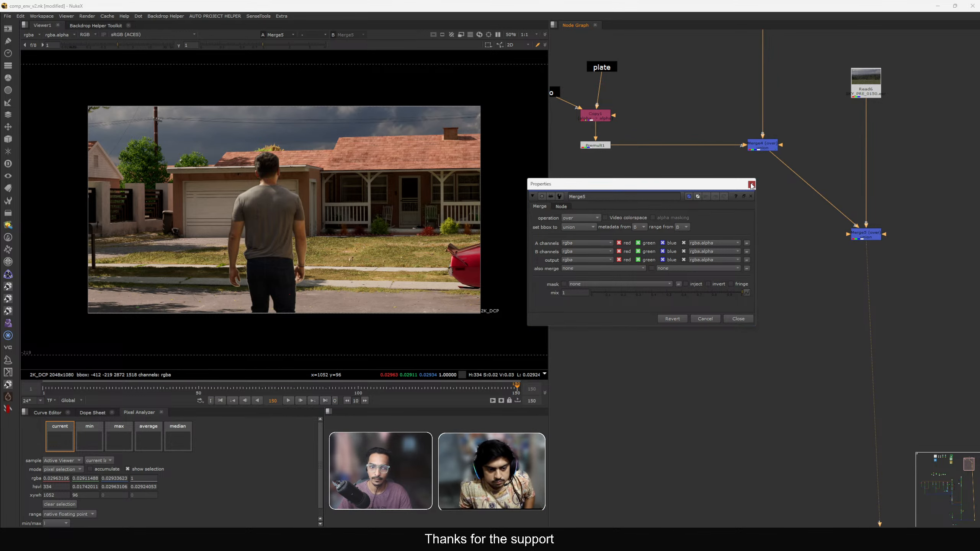
# Paste the grading nodes beneath the sky Read node.
pyautogui.click(752, 185)
pyautogui.scroll(-2, 754, 249)
pyautogui.moveTo(753, 249); pyautogui.dragTo(749, 267, button='middle')
pyautogui.scroll(-6, 779, 239)
pyautogui.moveTo(709, 407); pyautogui.dragTo(754, 215, button='middle')
pyautogui.scroll(6, 735, 286)
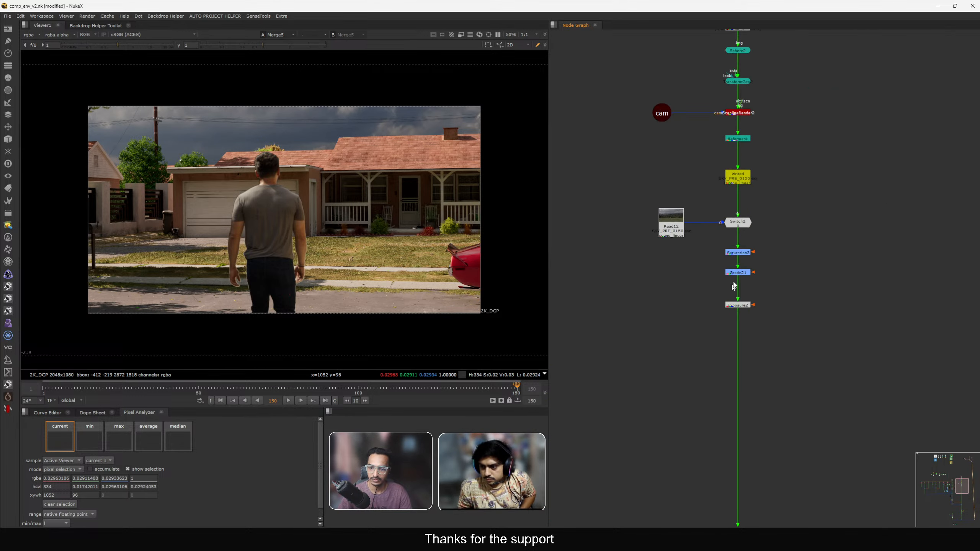
pyautogui.moveTo(711, 242); pyautogui.dragTo(773, 322)
pyautogui.scroll(-6, 779, 321)
pyautogui.moveTo(875, 55); pyautogui.dragTo(810, 199, button='middle')
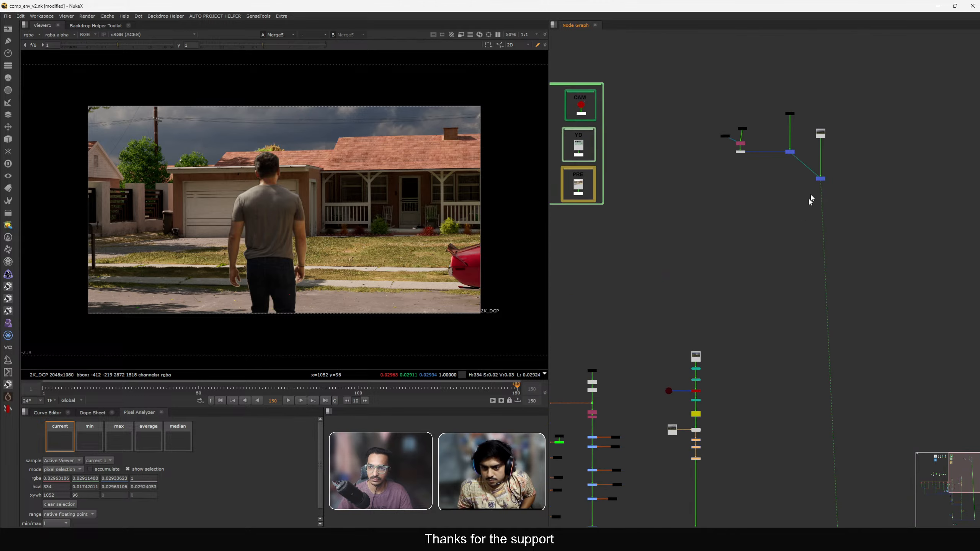
pyautogui.scroll(6, 824, 134)
pyautogui.click(826, 132)
pyautogui.hotkey('ctrl', 'v')
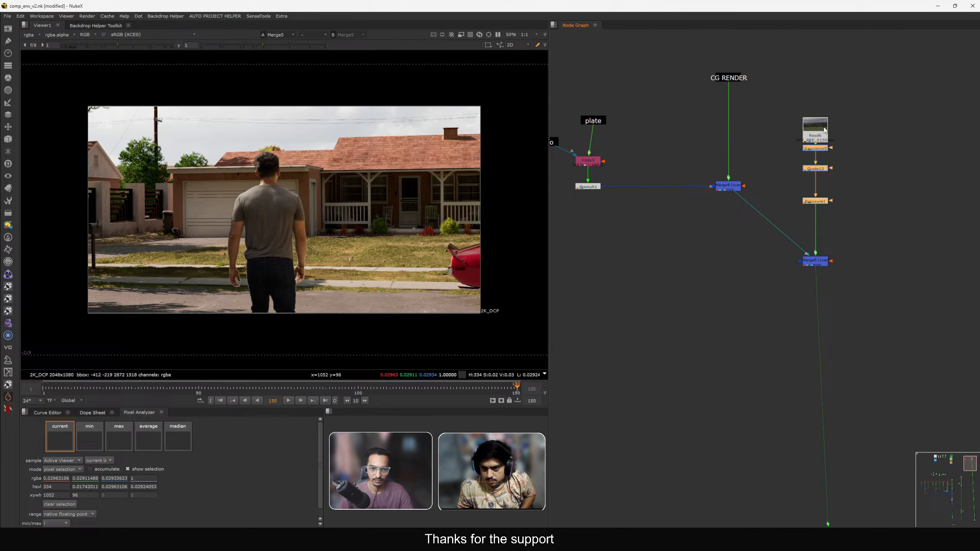
# Rearrange the plate, Roto and CG RENDER stamps and merge nodes in the slapcomp.
pyautogui.click(807, 260)
pyautogui.scroll(-5, 779, 236)
pyautogui.scroll(3, 768, 221)
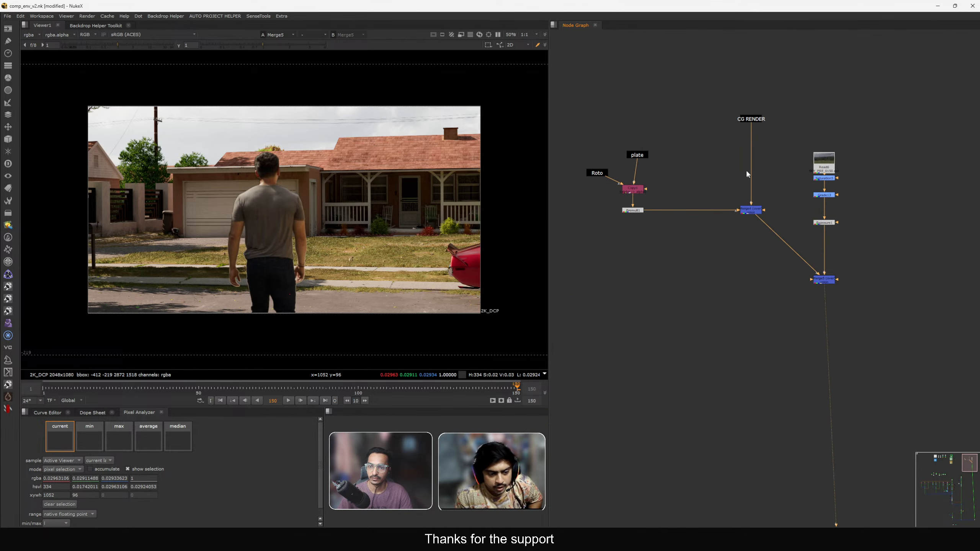
pyautogui.moveTo(755, 117); pyautogui.dragTo(756, 149)
pyautogui.moveTo(705, 123); pyautogui.dragTo(690, 215)
pyautogui.moveTo(753, 156); pyautogui.dragTo(665, 205)
pyautogui.moveTo(746, 216); pyautogui.dragTo(752, 178)
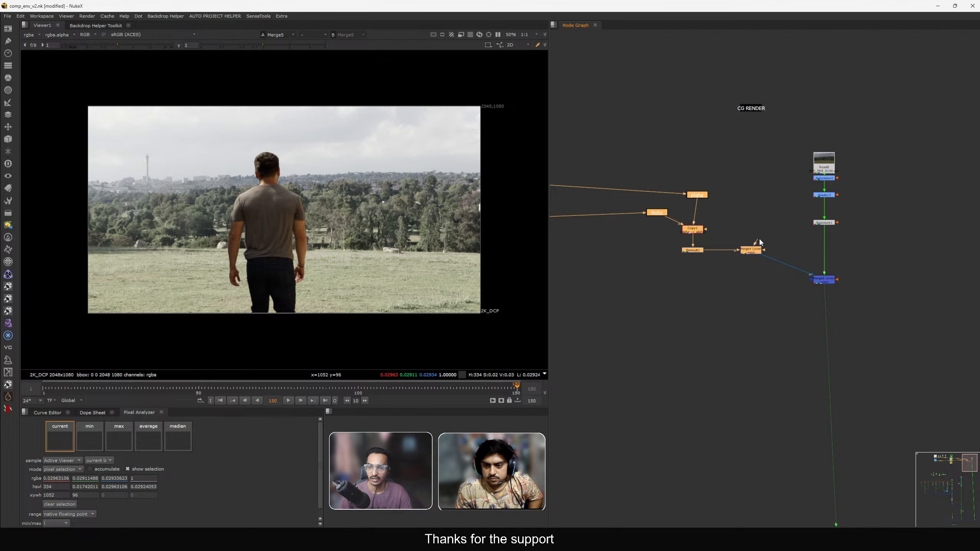
pyautogui.click(761, 116)
pyautogui.moveTo(750, 112); pyautogui.dragTo(751, 184)
pyautogui.scroll(1, 652, 221)
pyautogui.moveTo(660, 212); pyautogui.dragTo(644, 239)
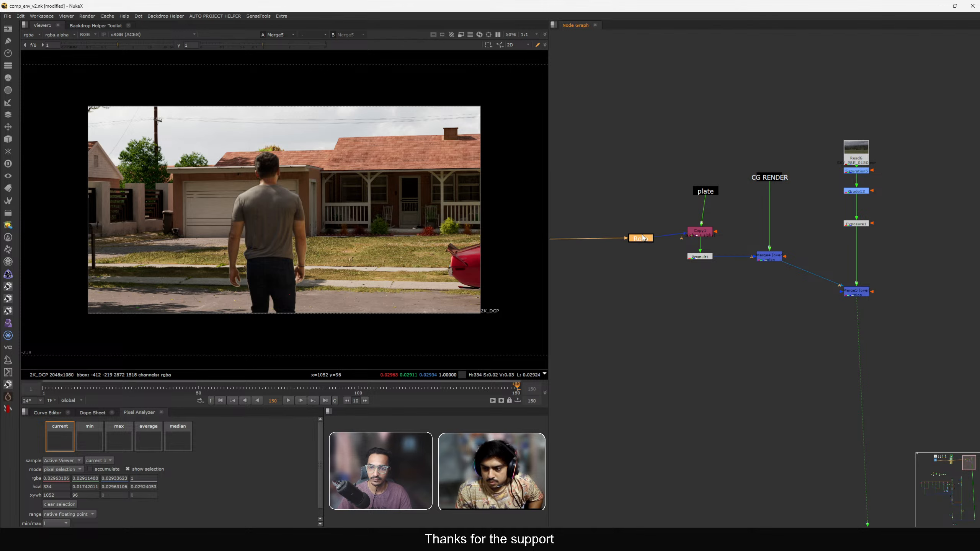
pyautogui.moveTo(706, 191); pyautogui.dragTo(699, 194)
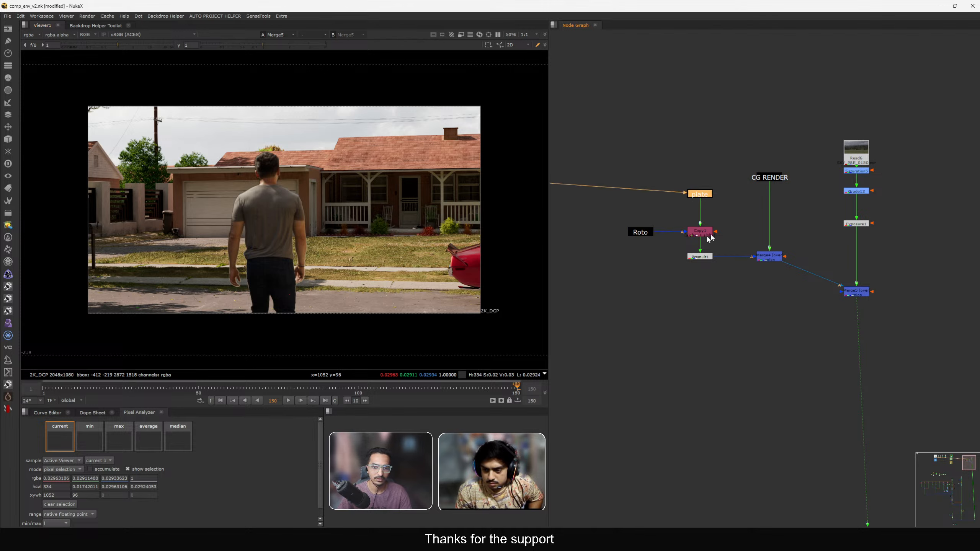
# Copy the camera and FrameHold nodes from the main comp tree and paste them into the slapcomp.
pyautogui.scroll(-7, 709, 237)
pyautogui.moveTo(611, 356); pyautogui.dragTo(712, 232, button='middle')
pyautogui.scroll(7, 717, 311)
pyautogui.moveTo(726, 363); pyautogui.dragTo(726, 275, button='middle')
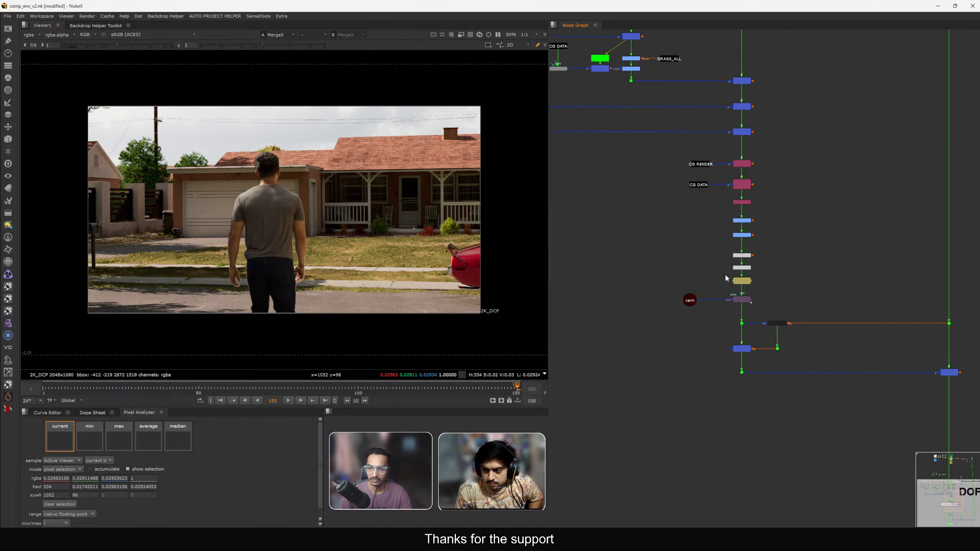
pyautogui.scroll(2, 726, 276)
pyautogui.moveTo(615, 283)
pyautogui.mouseDown()
pyautogui.moveTo(733, 327)
pyautogui.moveTo(772, 331)
pyautogui.moveTo(625, 273)
pyautogui.mouseUp()
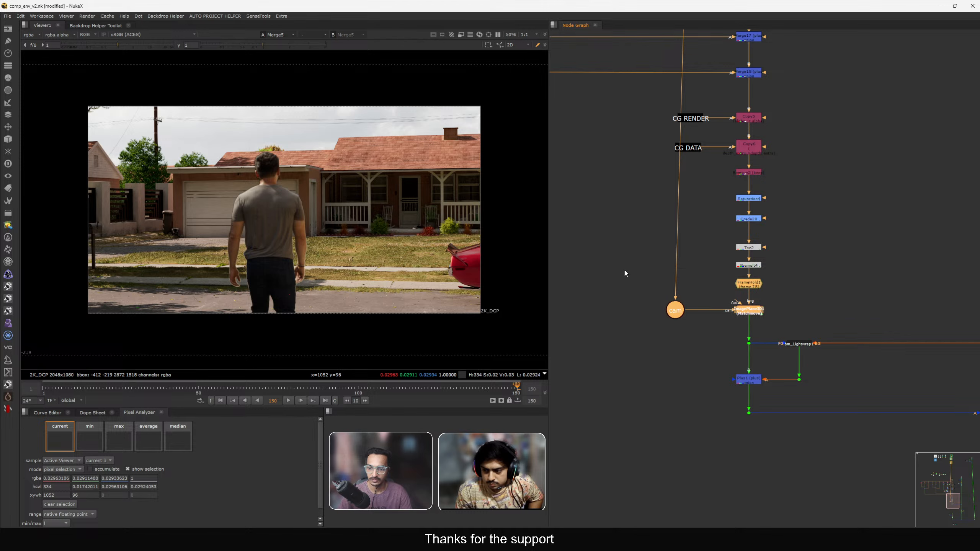
pyautogui.scroll(-5, 627, 270)
pyautogui.moveTo(733, 190); pyautogui.dragTo(705, 305, button='middle')
pyautogui.moveTo(772, 91); pyautogui.dragTo(714, 291, button='middle')
pyautogui.moveTo(791, 174); pyautogui.dragTo(772, 232, button='middle')
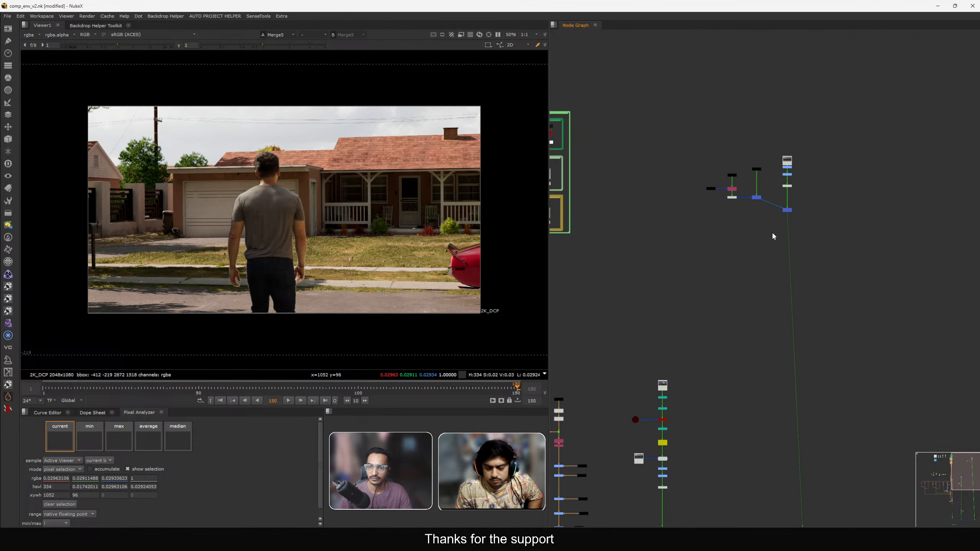
pyautogui.scroll(4, 781, 218)
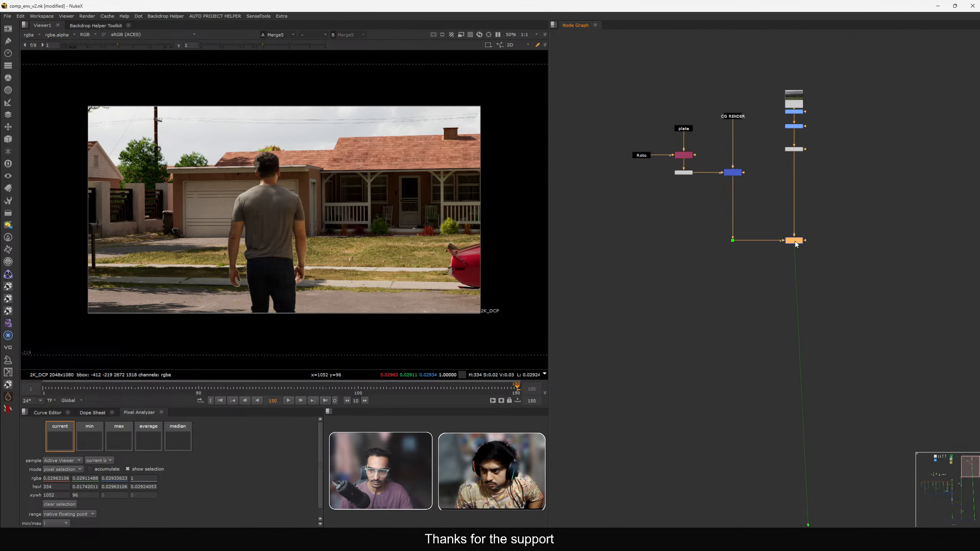
pyautogui.scroll(3, 696, 213)
pyautogui.click(691, 215)
pyautogui.hotkey('ctrl', 'v')
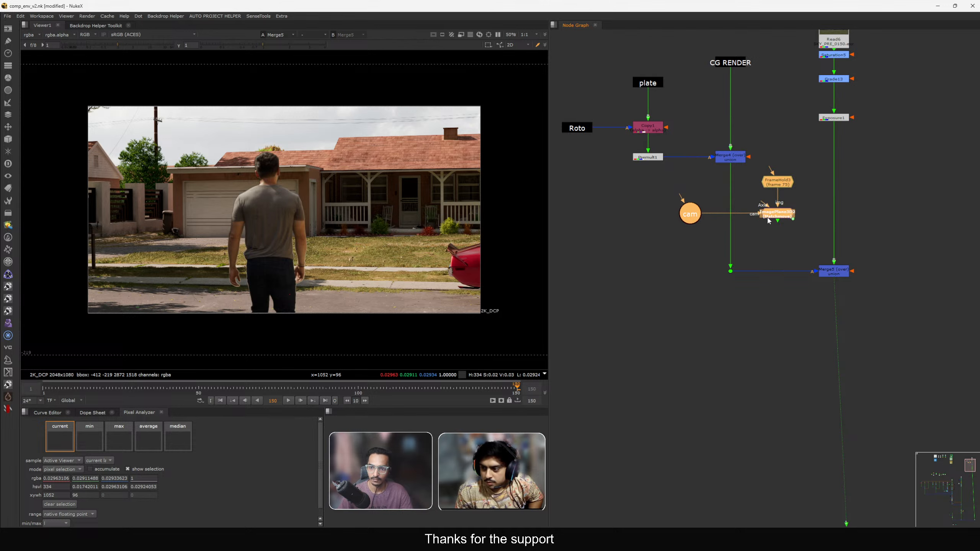
# Arrange the camera and FrameHold nodes beside the CG RENDER branch in the slapcomp.
pyautogui.moveTo(768, 219); pyautogui.dragTo(693, 249)
pyautogui.moveTo(693, 249); pyautogui.dragTo(703, 318, button='middle')
pyautogui.moveTo(703, 318); pyautogui.dragTo(682, 82)
pyautogui.click(740, 131)
pyautogui.moveTo(740, 130); pyautogui.dragTo(744, 176, button='middle')
pyautogui.moveTo(744, 176); pyautogui.dragTo(565, 156)
pyautogui.moveTo(700, 121); pyautogui.dragTo(734, 157)
pyautogui.scroll(-4, 730, 231)
pyautogui.click(730, 231)
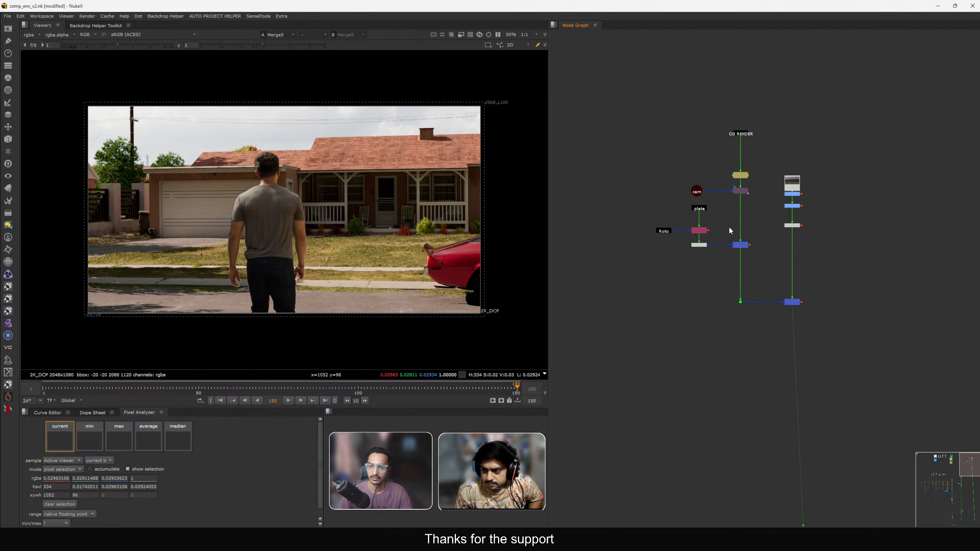
# Select and reposition the slapcomp node groups so the sky branch lines up with the main branch.
pyautogui.moveTo(597, 91); pyautogui.dragTo(746, 284)
pyautogui.moveTo(843, 270); pyautogui.dragTo(773, 143)
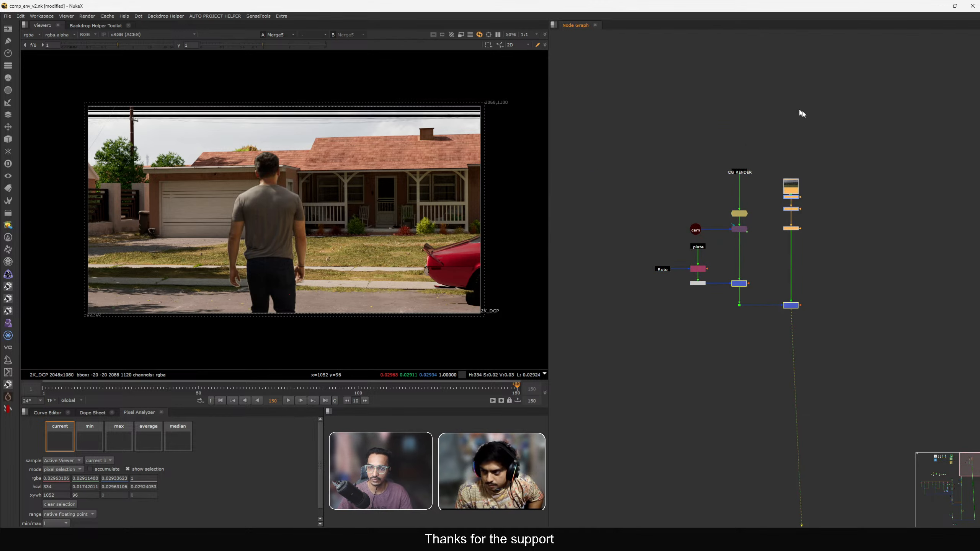
pyautogui.scroll(3, 799, 186)
pyautogui.click(756, 157)
pyautogui.scroll(-3, 756, 157)
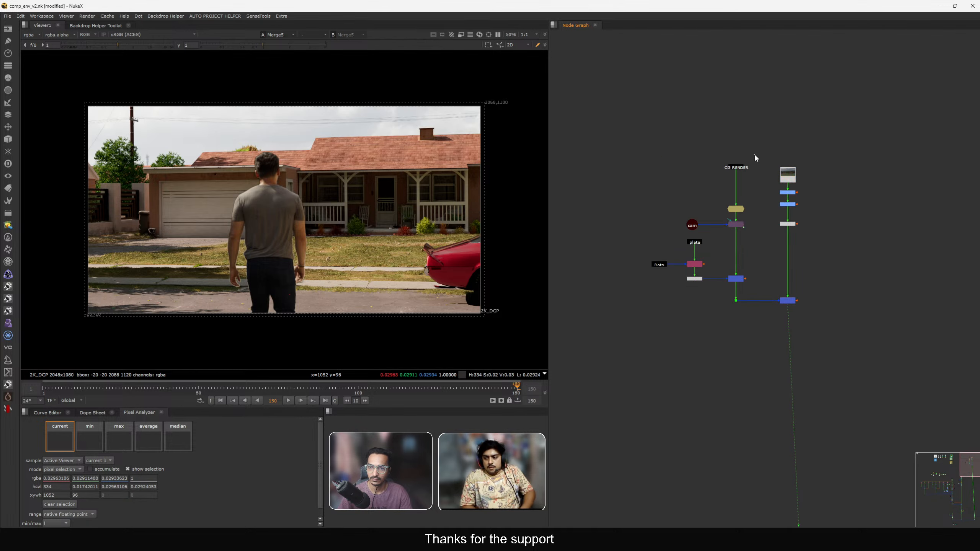
pyautogui.moveTo(788, 176); pyautogui.dragTo(790, 102)
pyautogui.scroll(-5, 765, 274)
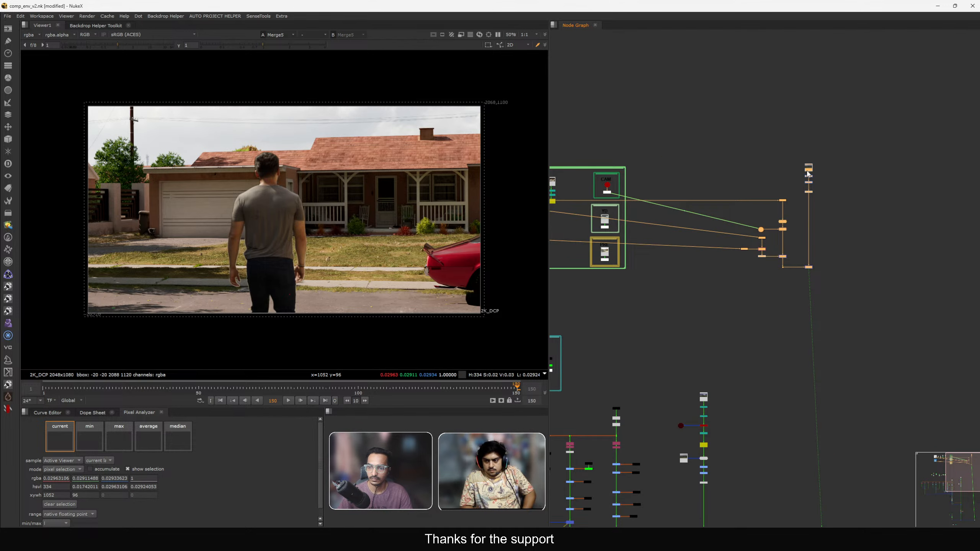
# Create an anchor stamp titled SLAPCOMP under the slapcomp's final Merge node and close its properties.
pyautogui.scroll(-2, 807, 175)
pyautogui.scroll(2, 738, 234)
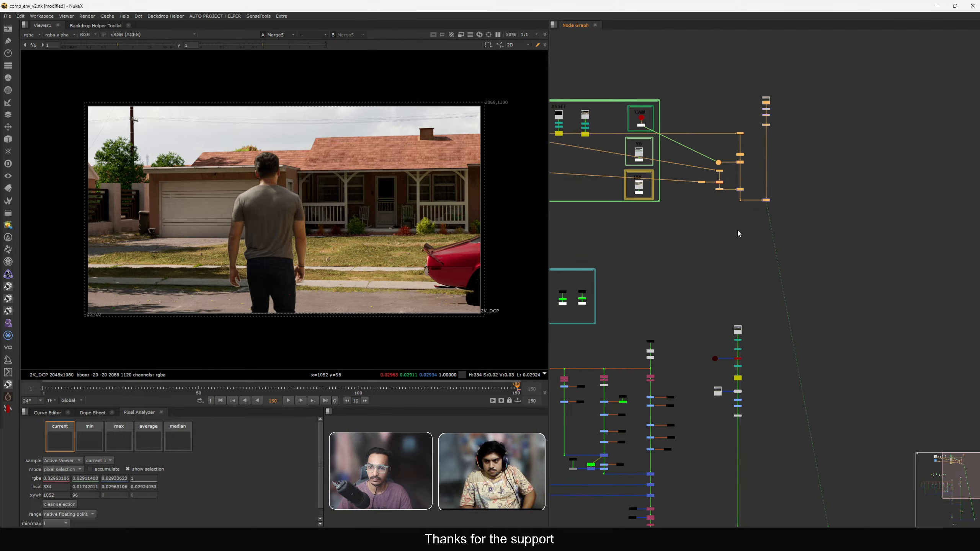
pyautogui.scroll(3, 738, 234)
pyautogui.scroll(3, 794, 191)
pyautogui.press('F8')
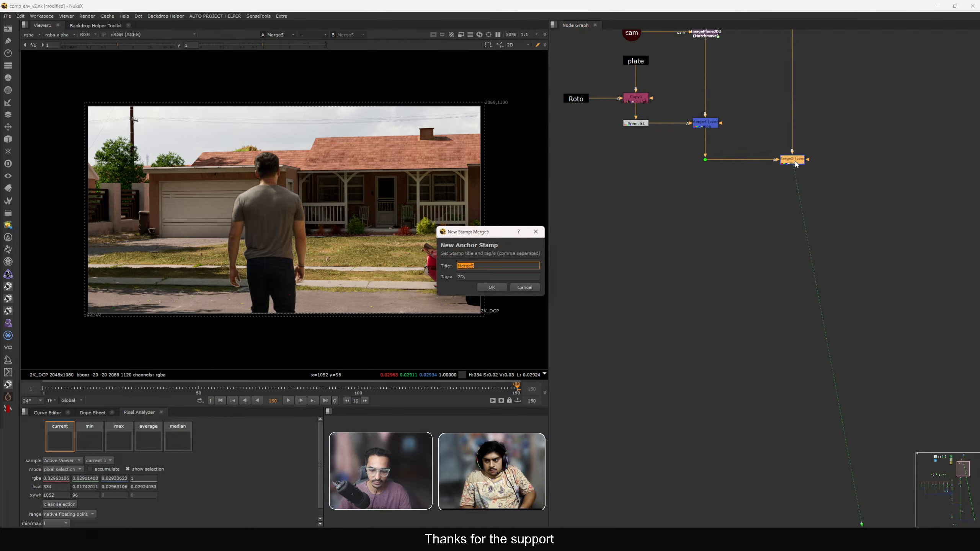
pyautogui.write('SL')
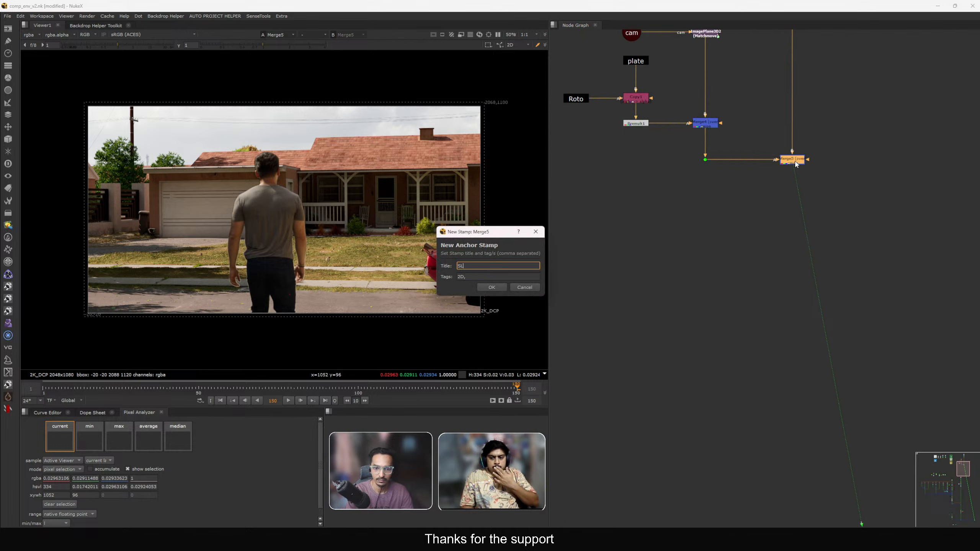
pyautogui.write('APCOMP')
pyautogui.press('Return')
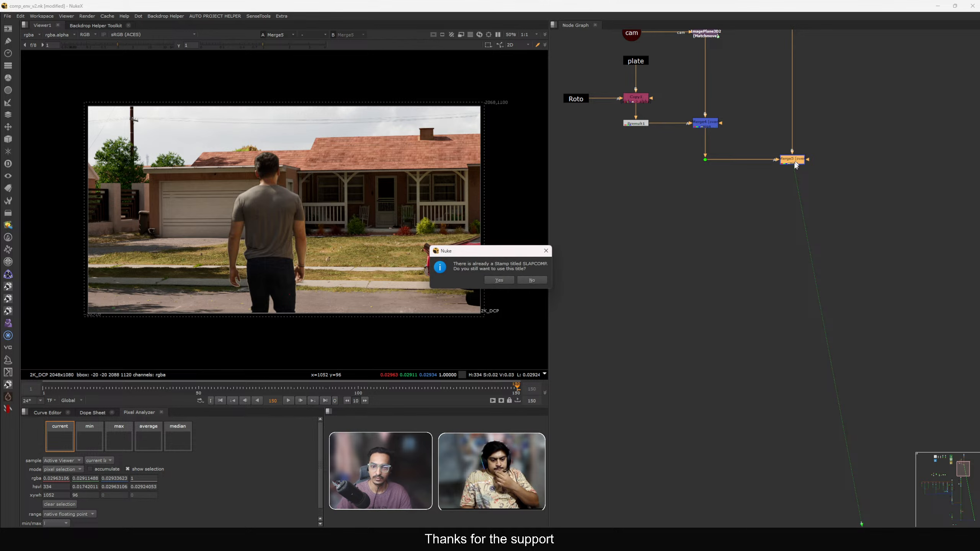
pyautogui.press('Return')
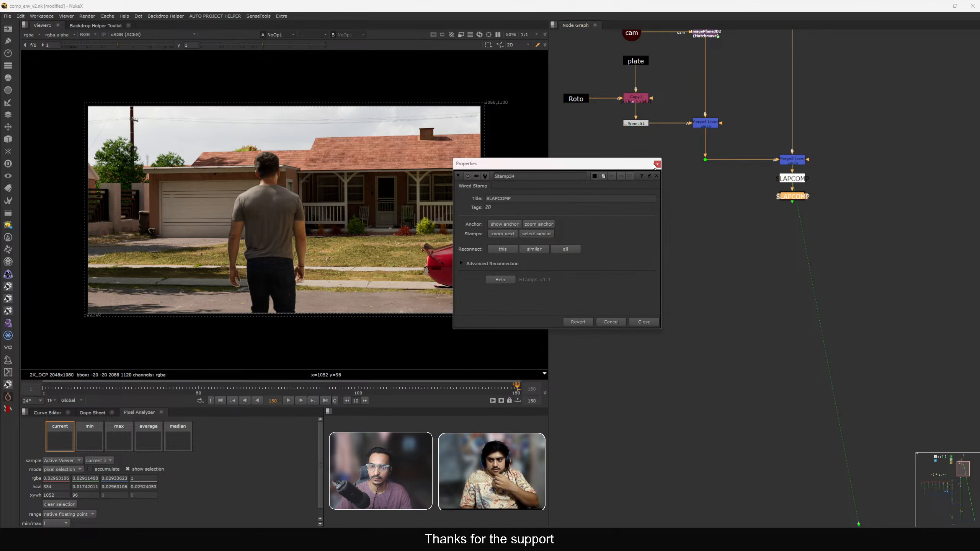
pyautogui.click(657, 165)
pyautogui.click(656, 164)
# Set viewer input 1 to the SLAPCOMP stamp and viewer input 2 to the main comp's final Merge node.
pyautogui.scroll(-2, 771, 214)
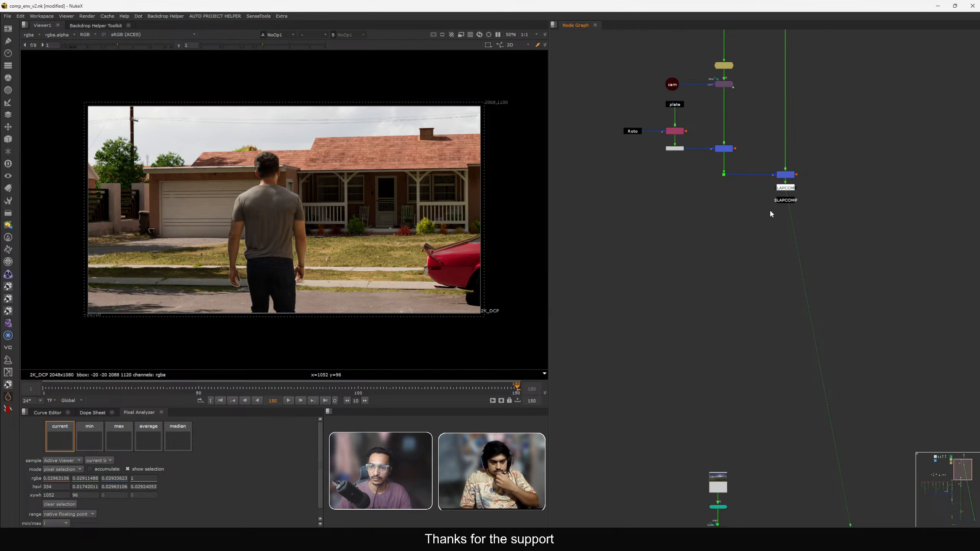
pyautogui.moveTo(783, 221); pyautogui.dragTo(726, 217)
pyautogui.scroll(2, 710, 232)
pyautogui.click(701, 256)
pyautogui.press('1')
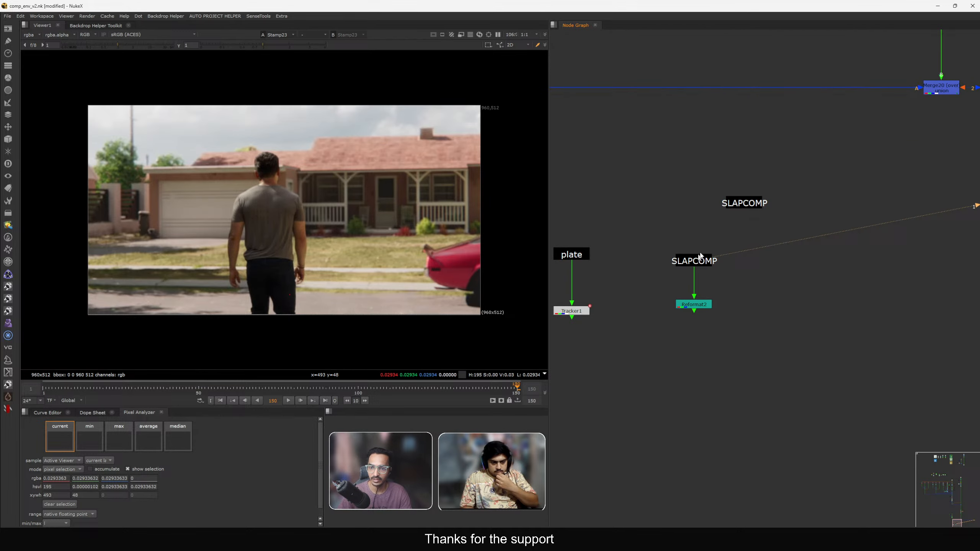
pyautogui.click(747, 204)
pyautogui.press('1')
pyautogui.scroll(-2, 788, 191)
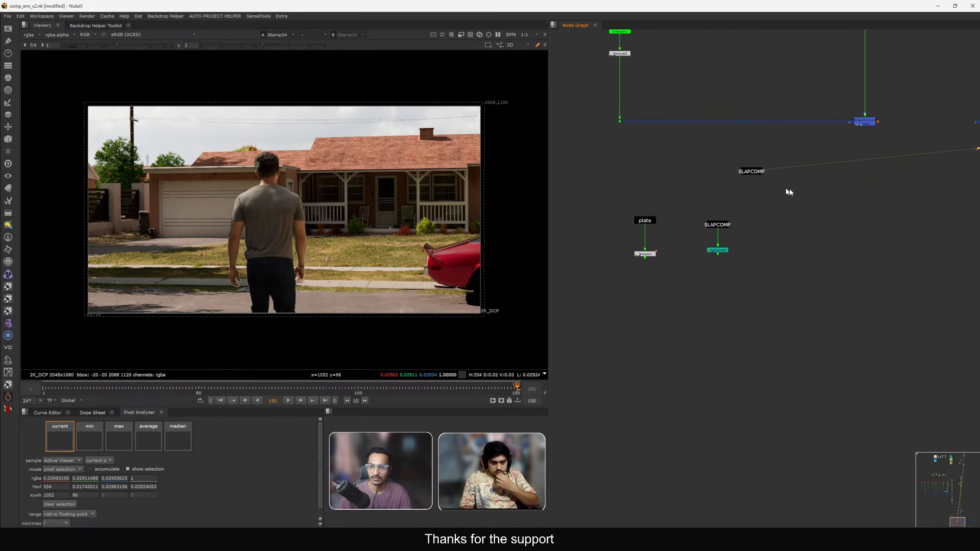
pyautogui.moveTo(788, 190); pyautogui.dragTo(768, 213, button='middle')
pyautogui.click(732, 194)
pyautogui.moveTo(825, 119); pyautogui.dragTo(864, 155)
pyautogui.press('2')
pyautogui.click(868, 194)
pyautogui.press('1')
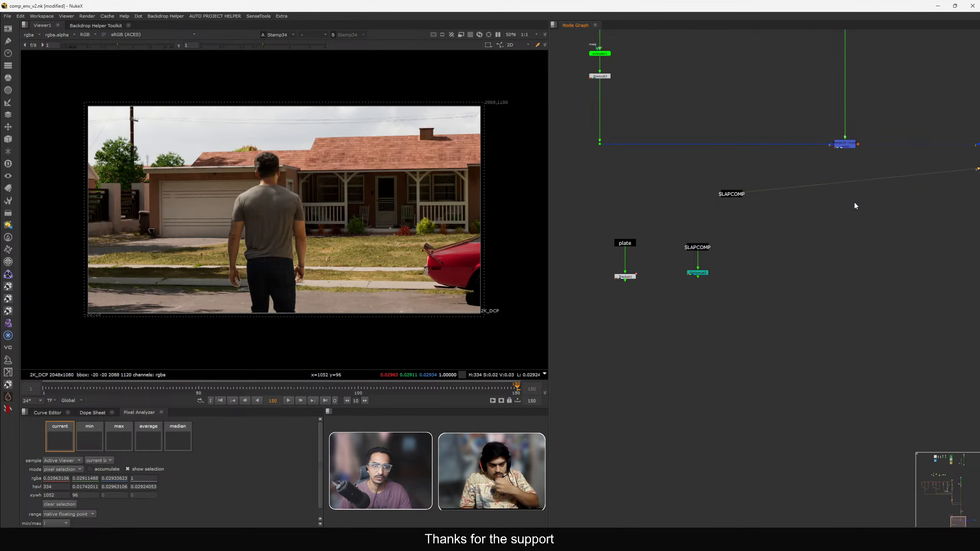
# Compare the slapcomp against the main comp by toggling between viewer inputs, zooming in and viewing full screen.
pyautogui.press('2')
pyautogui.press('1')
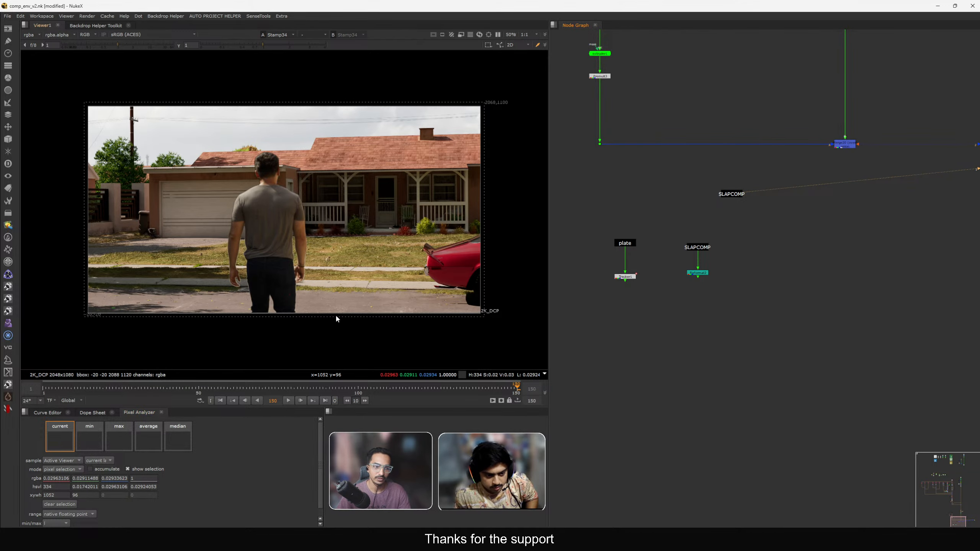
pyautogui.press('2')
pyautogui.press('1')
pyautogui.press('2')
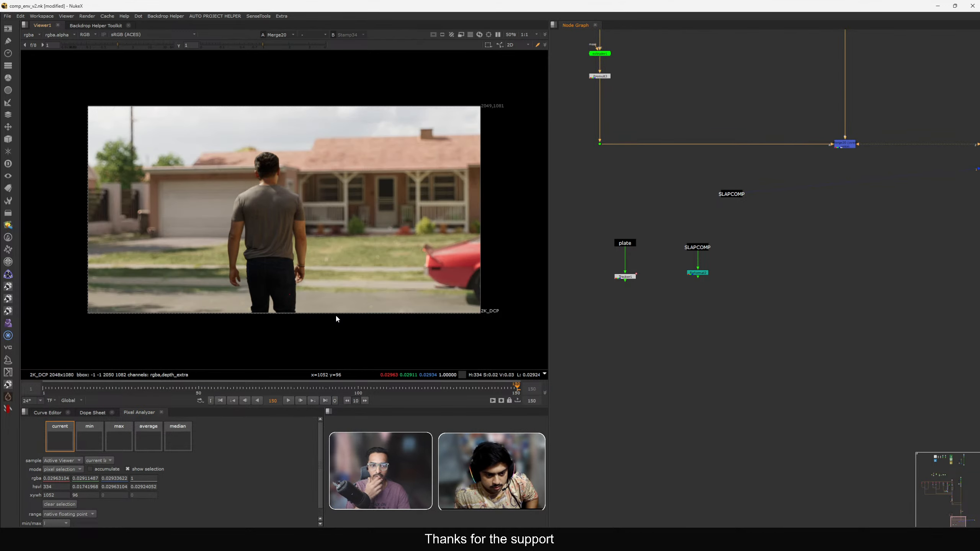
pyautogui.press('1')
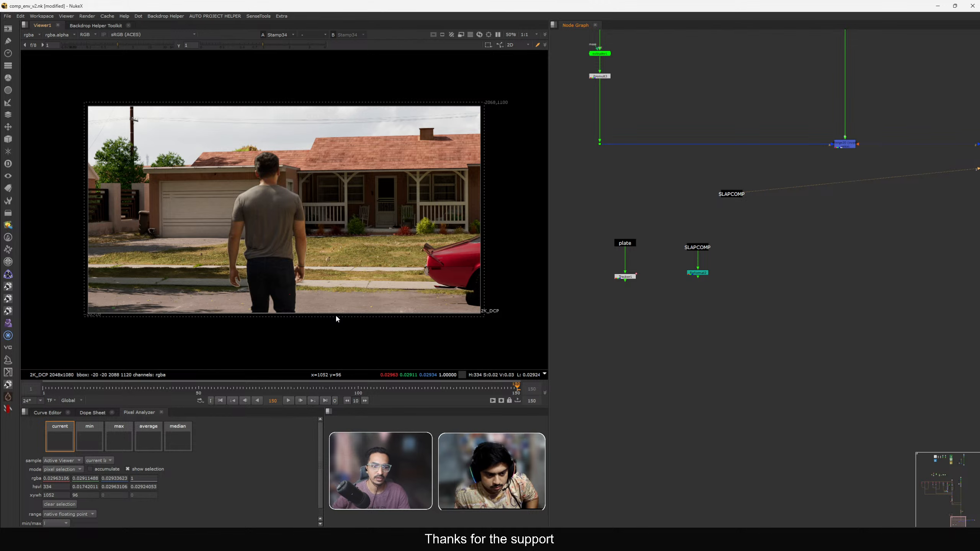
pyautogui.press('2')
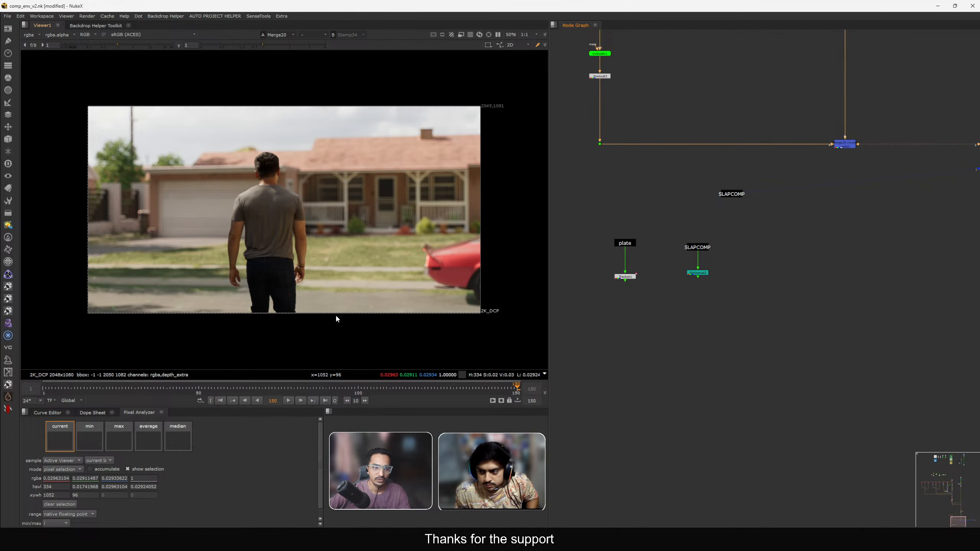
pyautogui.press('1')
pyautogui.press('2')
pyautogui.press('1')
pyautogui.press('2')
pyautogui.press('1')
pyautogui.press('2')
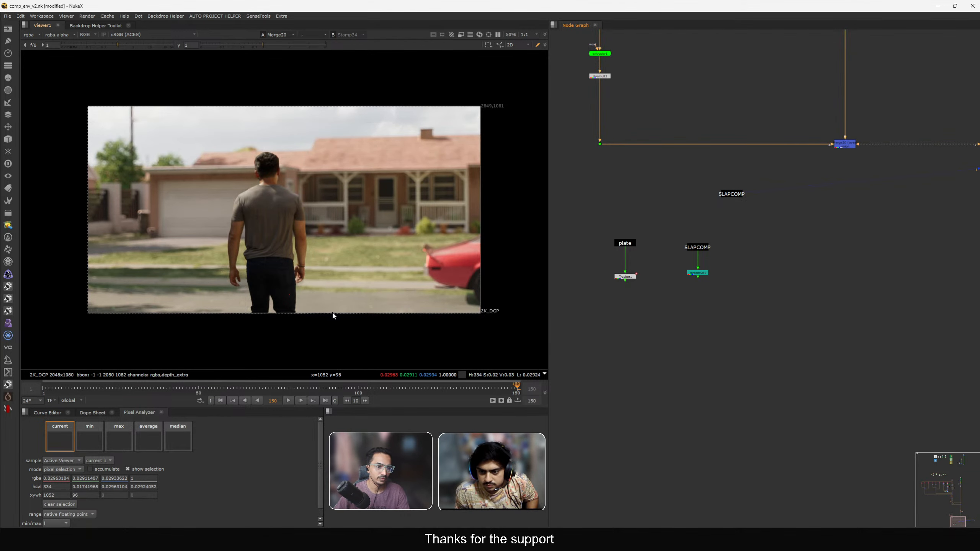
pyautogui.press('1')
pyautogui.press('2')
pyautogui.press('1')
pyautogui.scroll(3, 133, 217)
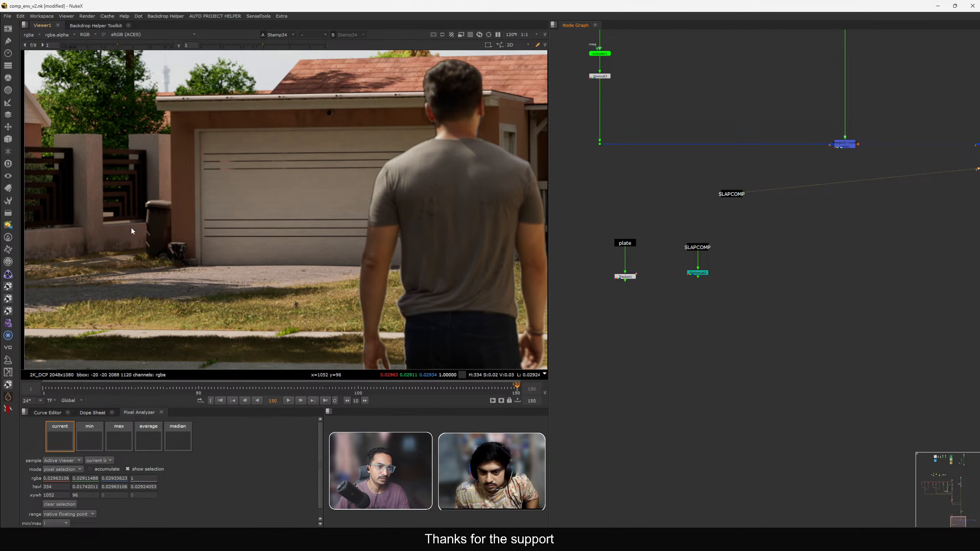
pyautogui.press('2')
pyautogui.press('1')
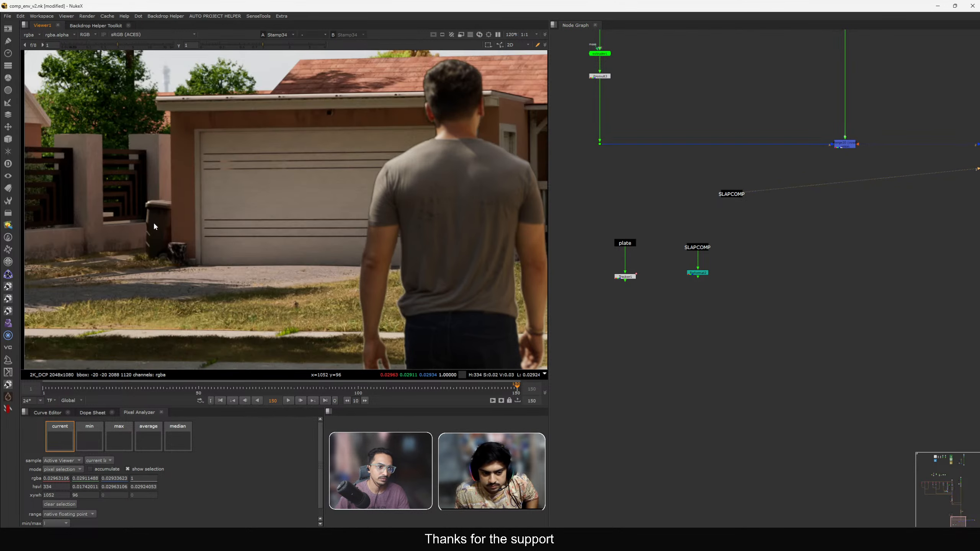
pyautogui.moveTo(257, 291); pyautogui.dragTo(169, 231, button='middle')
pyautogui.press('2')
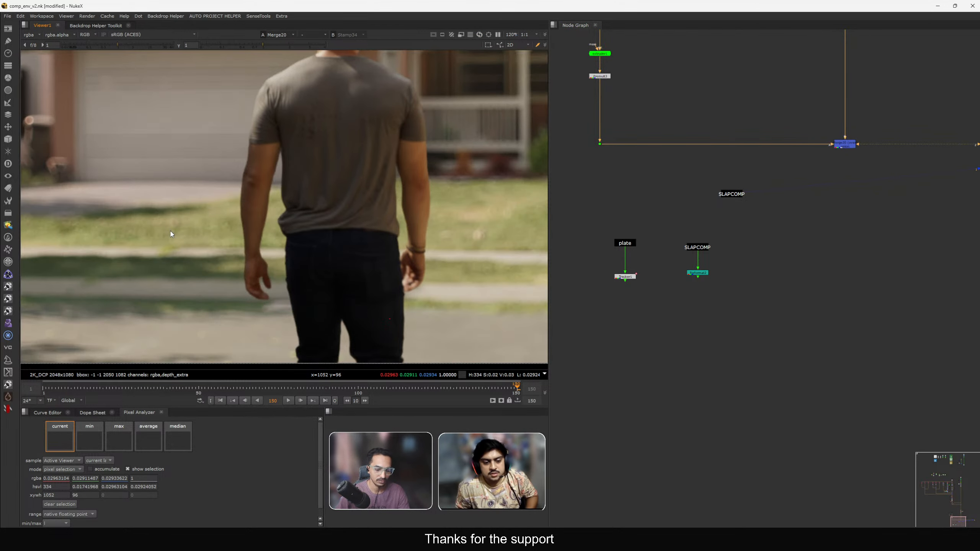
pyautogui.press('f')
pyautogui.press('1')
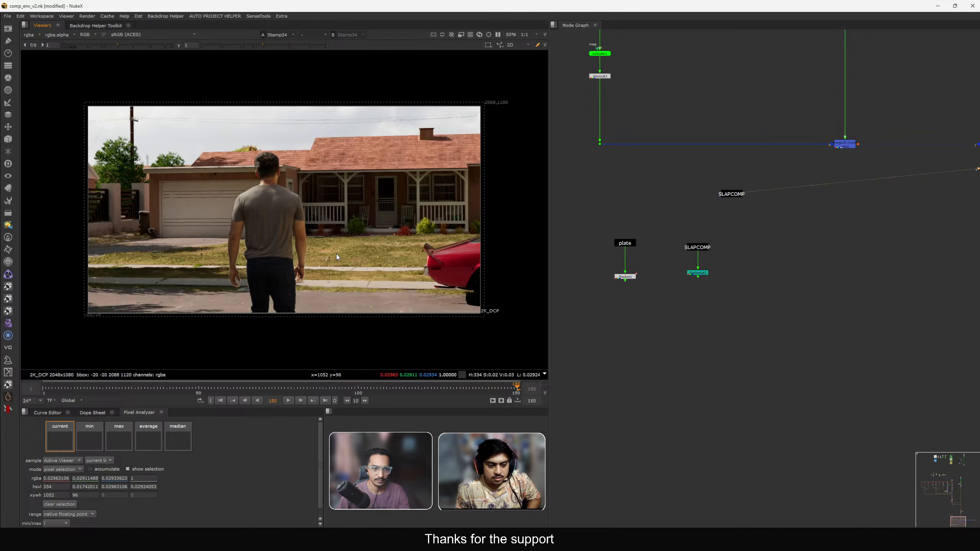
pyautogui.press('space')
pyautogui.press('f')
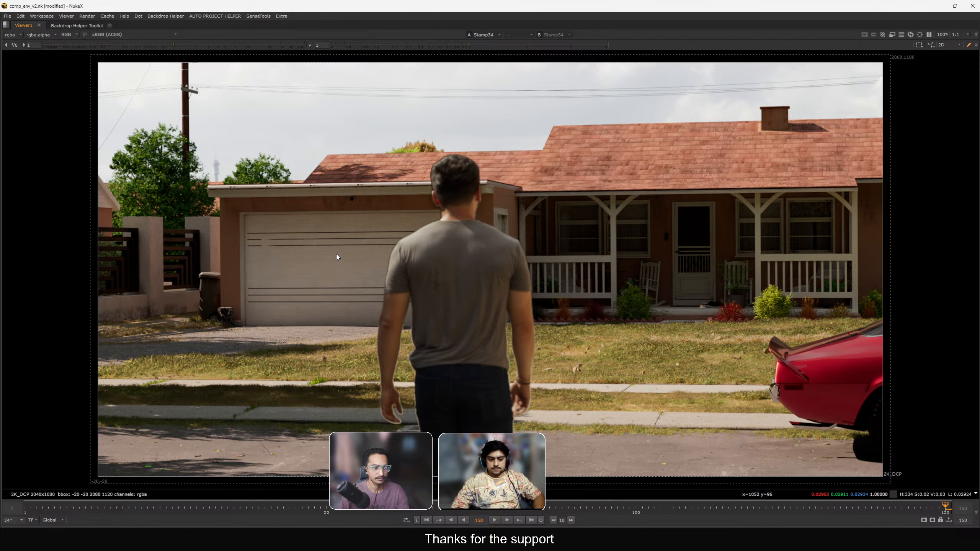
pyautogui.press('2')
pyautogui.press('space')
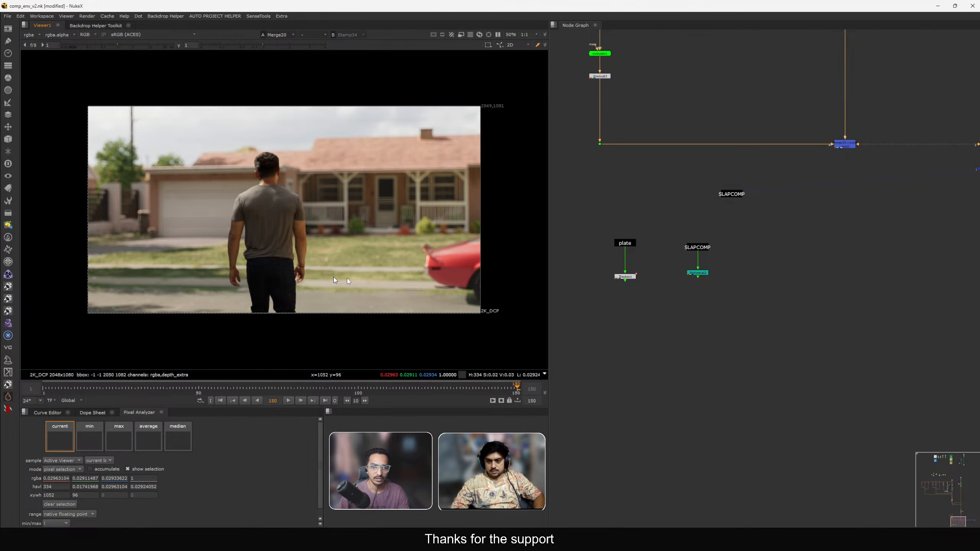
# Navigate the node graph to the DOF section and view the Merge node above it.
pyautogui.click(684, 302)
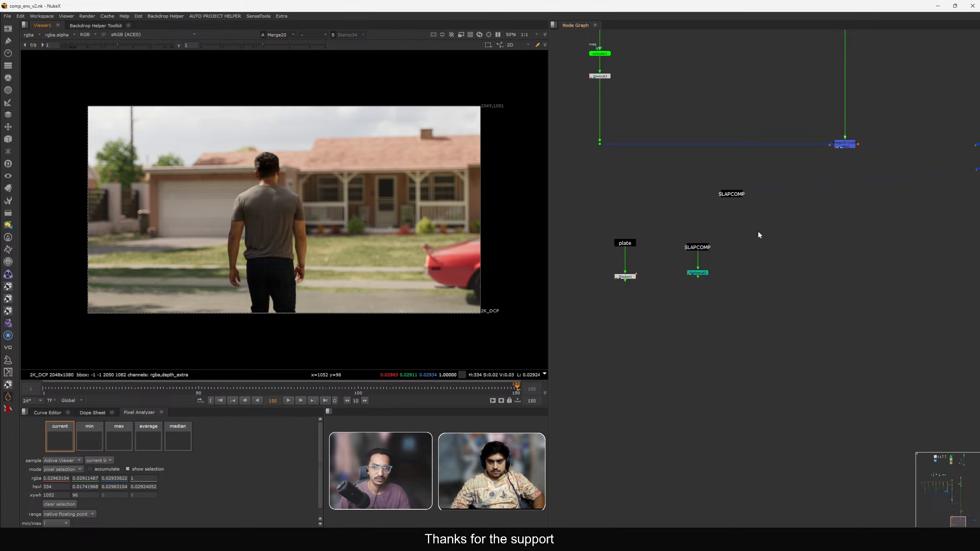
pyautogui.scroll(-3, 758, 233)
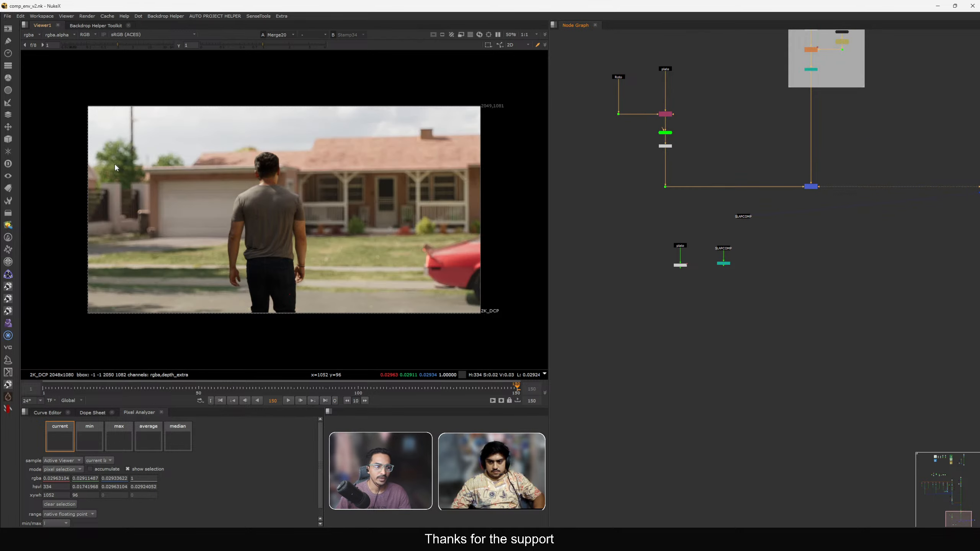
pyautogui.scroll(5, 195, 199)
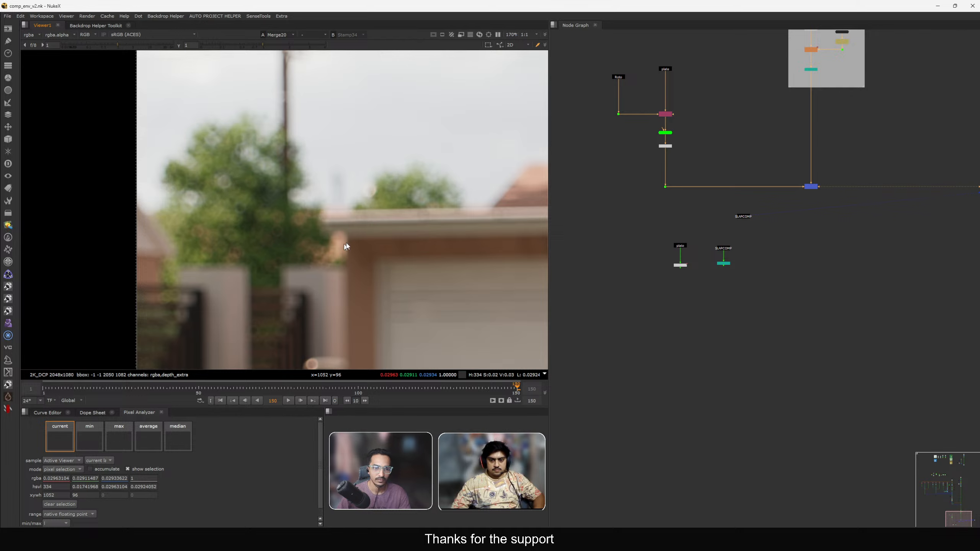
pyautogui.scroll(-3, 371, 230)
pyautogui.scroll(-3, 327, 236)
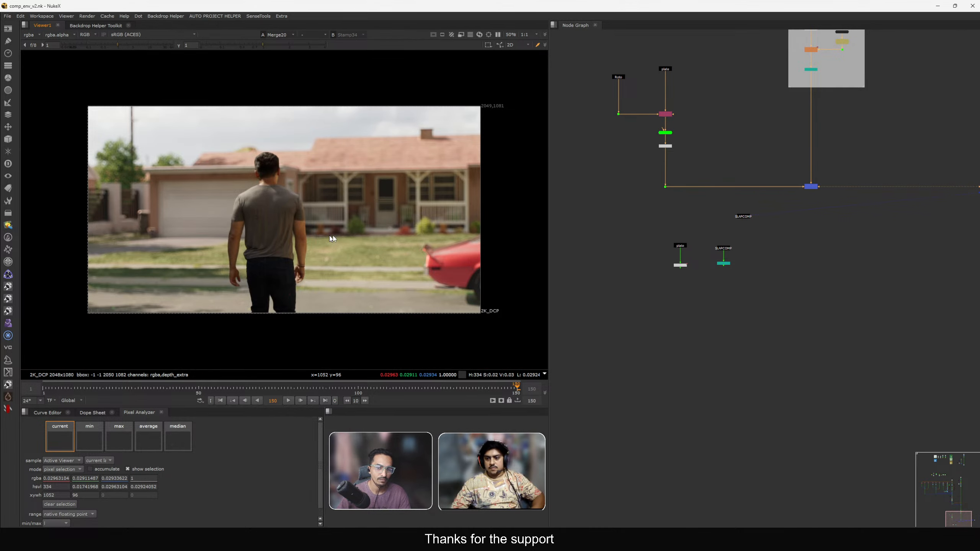
pyautogui.scroll(-5, 748, 204)
pyautogui.moveTo(744, 197)
pyautogui.mouseDown(button='middle')
pyautogui.moveTo(771, 292)
pyautogui.moveTo(781, 270)
pyautogui.mouseUp(button='middle')
pyautogui.moveTo(908, 387); pyautogui.dragTo(647, 242)
pyautogui.scroll(3, 756, 266)
pyautogui.scroll(-3, 786, 232)
pyautogui.moveTo(785, 223); pyautogui.dragTo(787, 274)
pyautogui.scroll(2, 781, 190)
pyautogui.scroll(1, 781, 189)
pyautogui.moveTo(767, 151); pyautogui.dragTo(812, 192)
pyautogui.press('1')
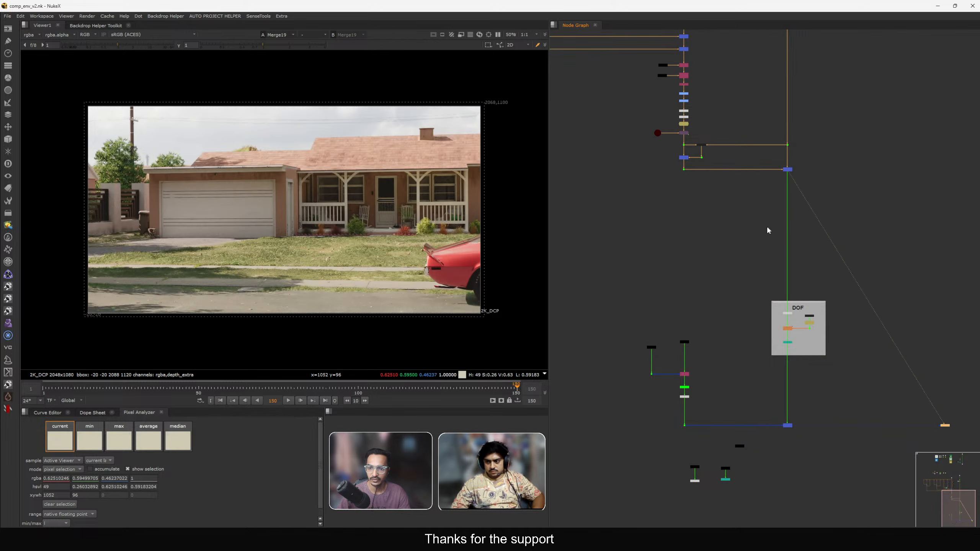
# View the Crop node below the DOF backdrop, zoom into the blurred roofline and sample a region with the pixel analyzer.
pyautogui.scroll(5, 293, 144)
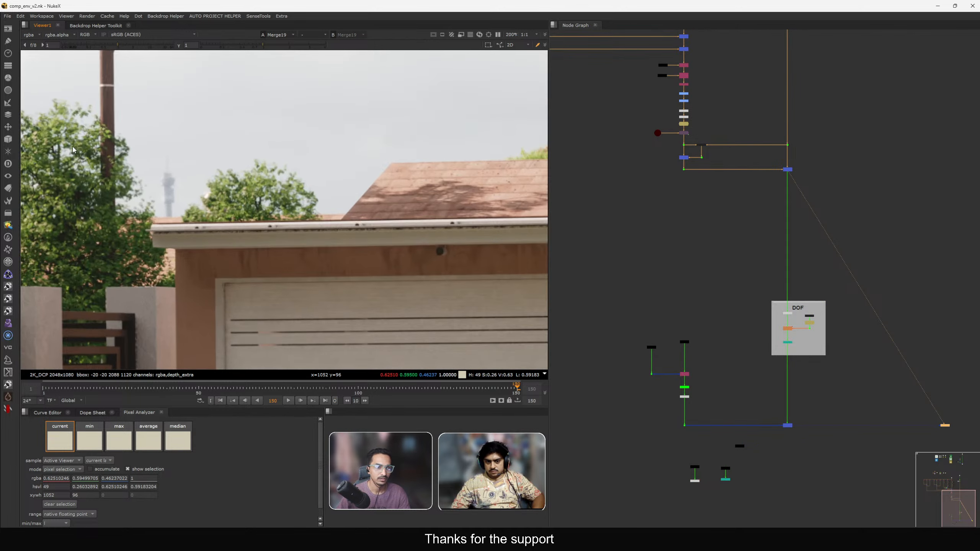
pyautogui.moveTo(770, 364); pyautogui.dragTo(812, 366, button='middle')
pyautogui.scroll(3, 777, 331)
pyautogui.click(801, 302)
pyautogui.press('1')
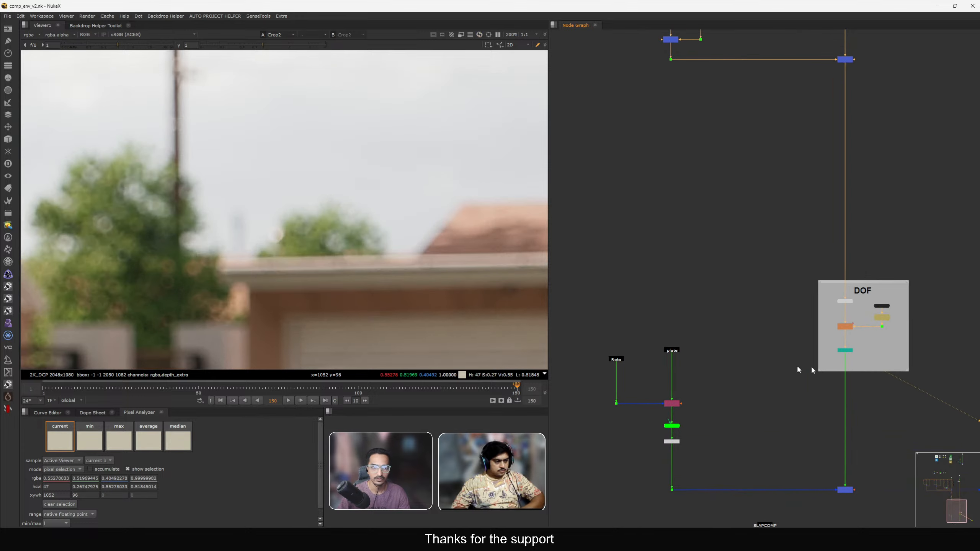
pyautogui.moveTo(176, 155); pyautogui.dragTo(273, 178, button='middle')
pyautogui.scroll(2, 329, 208)
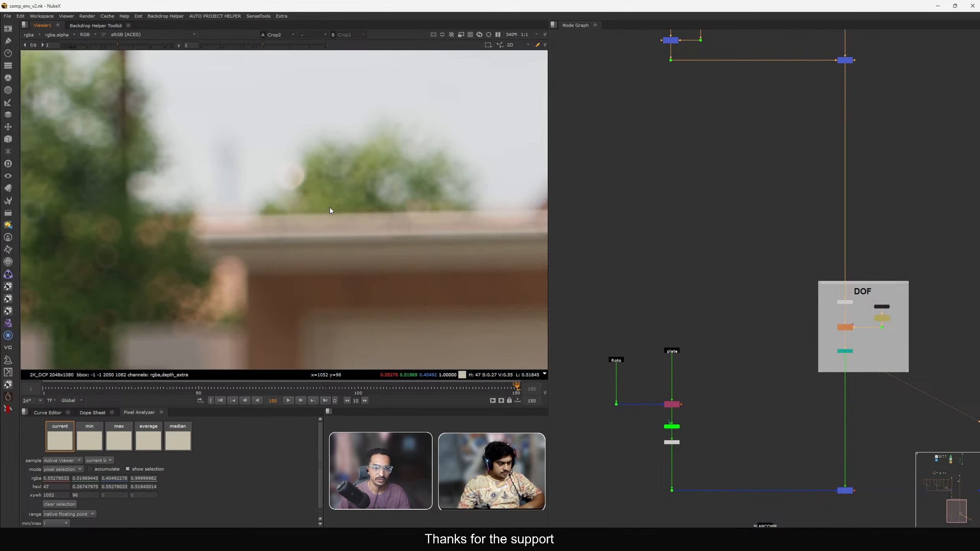
pyautogui.moveTo(443, 215); pyautogui.dragTo(311, 229, button='middle')
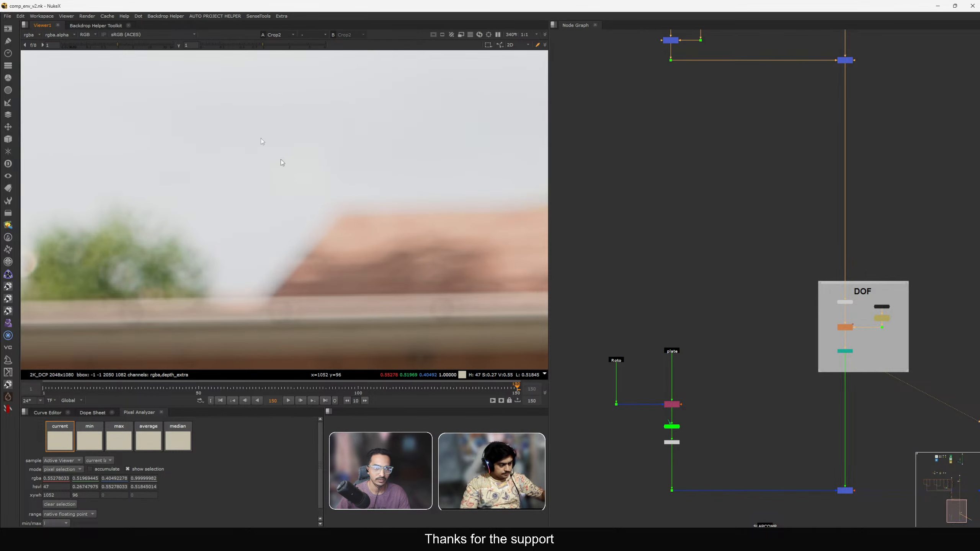
pyautogui.moveTo(104, 52); pyautogui.dragTo(93, 46)
pyautogui.scroll(3, 309, 229)
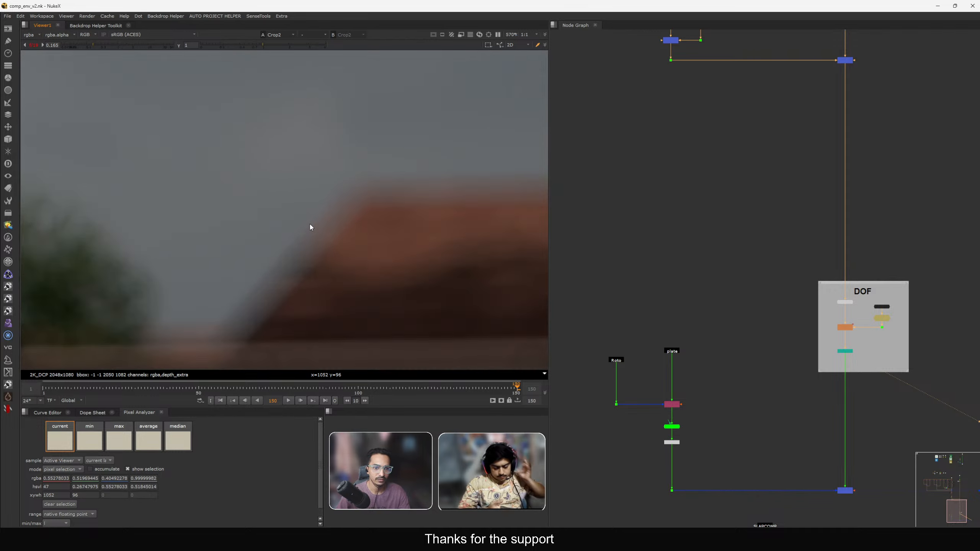
pyautogui.keyDown('ctrl'); pyautogui.keyDown('shift'); pyautogui.moveTo(309, 223); pyautogui.dragTo(341, 244); pyautogui.keyUp('shift'); pyautogui.keyUp('ctrl')
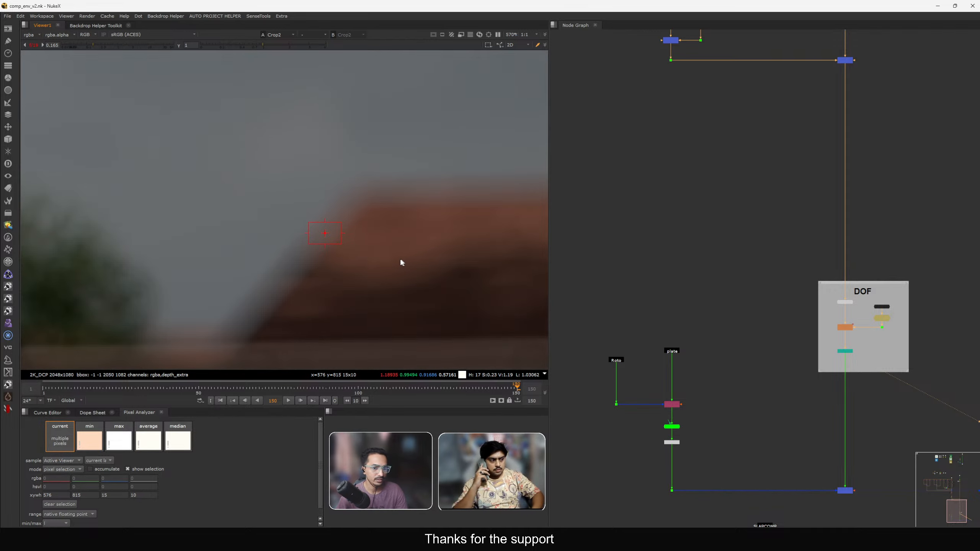
# Add a Grade node beside the Merge node above the DOF section.
pyautogui.keyDown('ctrl'); pyautogui.click(352, 208); pyautogui.keyUp('ctrl')
pyautogui.click(119, 45)
pyautogui.scroll(-2, 579, 211)
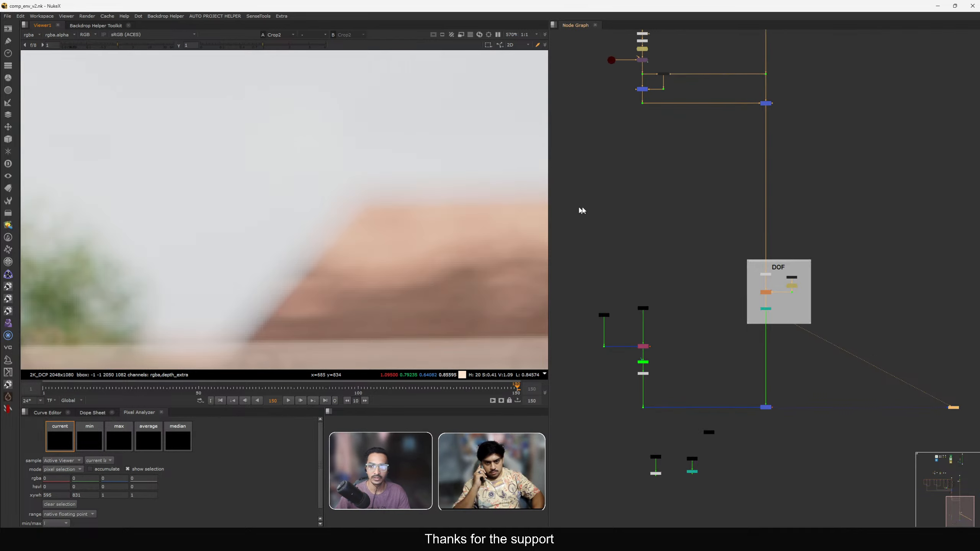
pyautogui.moveTo(663, 159); pyautogui.dragTo(642, 294, button='middle')
pyautogui.scroll(3, 723, 230)
pyautogui.scroll(1, 724, 231)
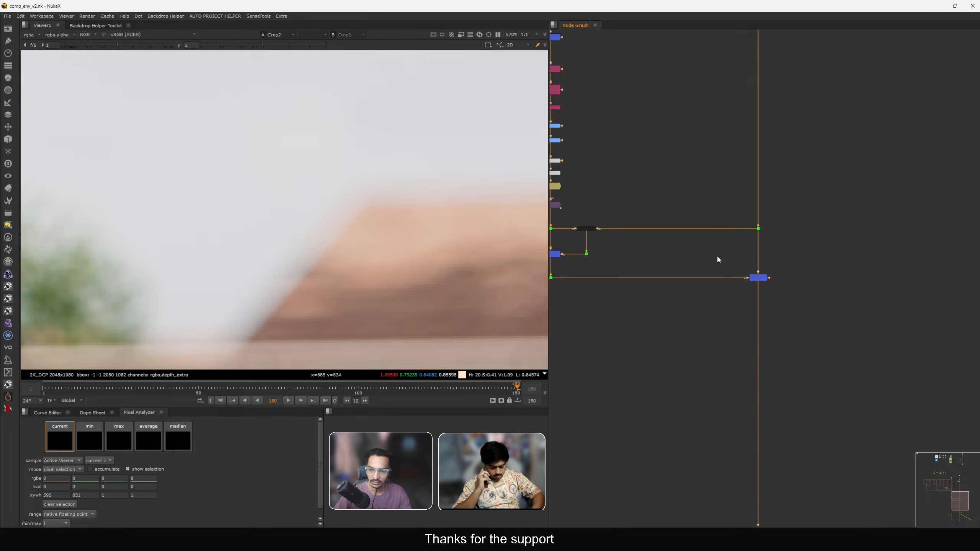
pyautogui.press('g')
pyautogui.click(696, 198)
pyautogui.scroll(2, 699, 243)
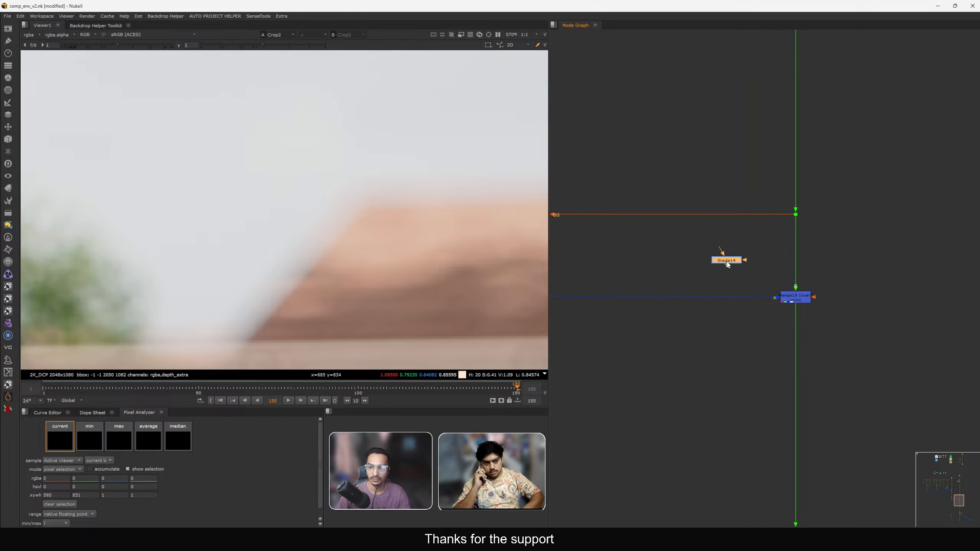
# Connect the Grade node's mask input to the alpha source and set its gain to 0.105, viewing the Merge result.
pyautogui.moveTo(792, 247); pyautogui.dragTo(870, 269)
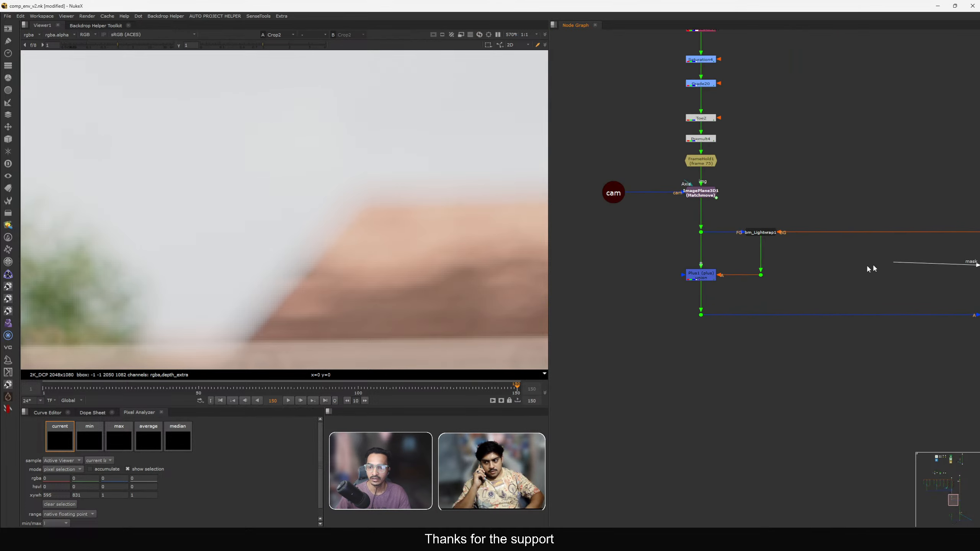
pyautogui.moveTo(724, 285); pyautogui.dragTo(706, 277)
pyautogui.scroll(-2, 706, 278)
pyautogui.moveTo(947, 305); pyautogui.dragTo(816, 271, button='middle')
pyautogui.scroll(2, 816, 273)
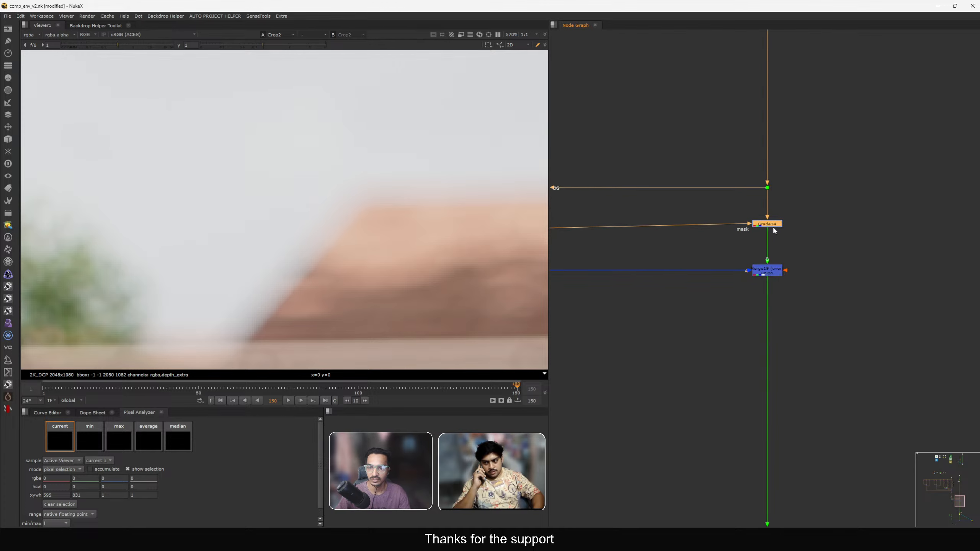
pyautogui.doubleClick(771, 226)
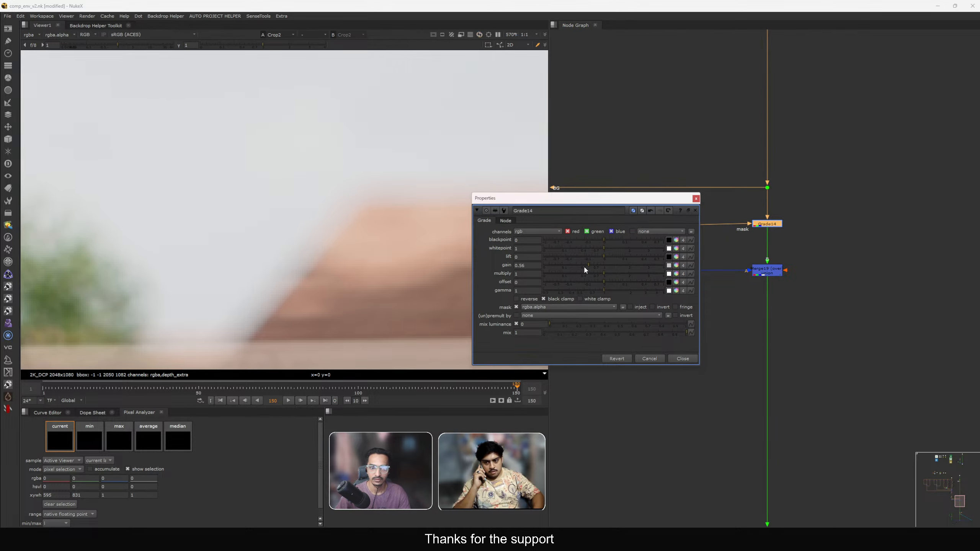
pyautogui.click(759, 272)
pyautogui.press('1')
pyautogui.scroll(-4, 827, 338)
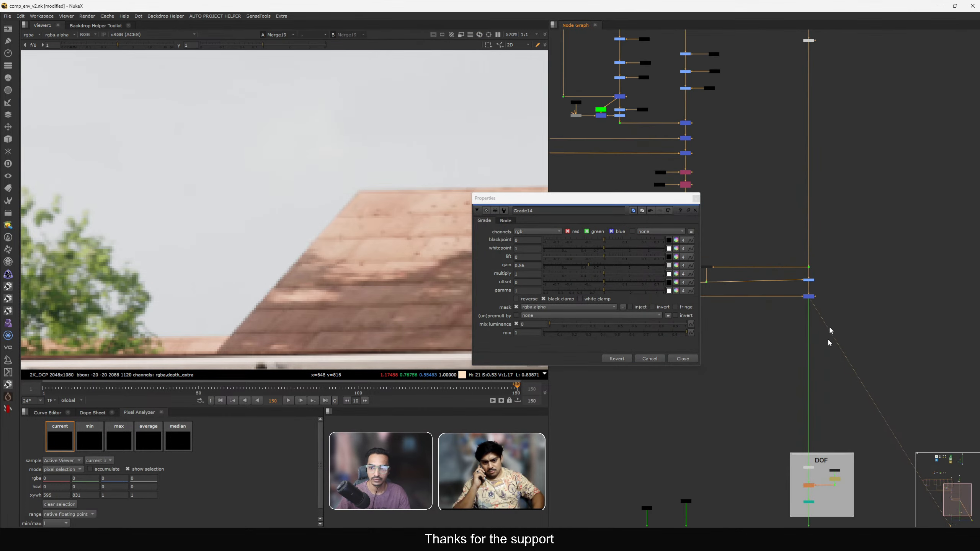
pyautogui.moveTo(801, 351); pyautogui.dragTo(836, 365)
pyautogui.press('1')
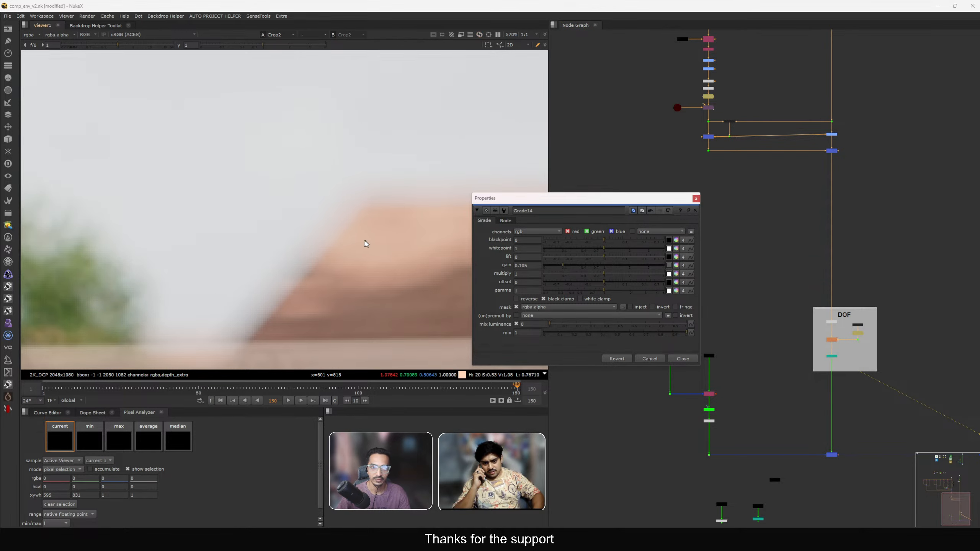
# Toggle the Grade node's disable state repeatedly to compare the graded result in the viewer.
pyautogui.press('f')
pyautogui.click(697, 198)
pyautogui.moveTo(696, 198); pyautogui.dragTo(710, 235, button='middle')
pyautogui.scroll(2, 792, 164)
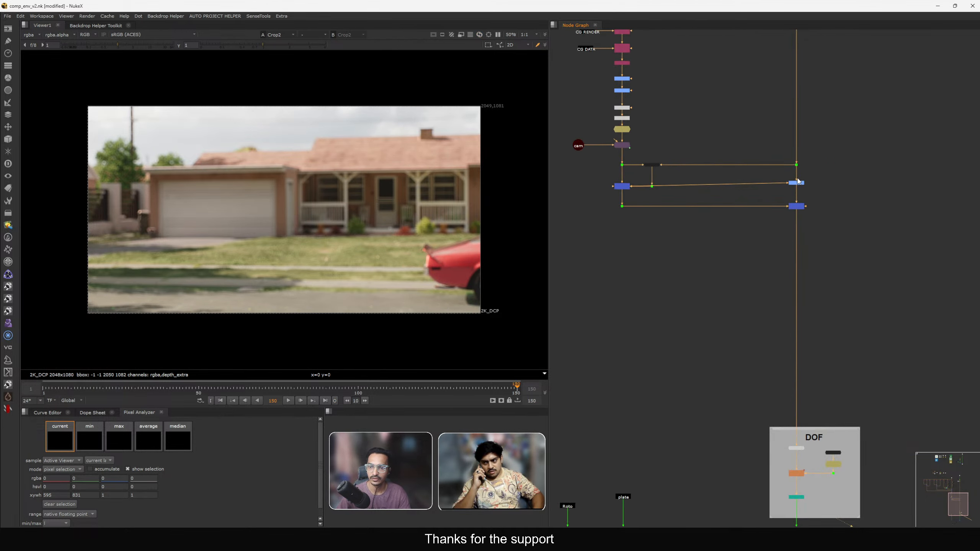
pyautogui.moveTo(798, 183); pyautogui.dragTo(797, 186)
pyautogui.scroll(5, 129, 152)
pyautogui.scroll(5, 128, 150)
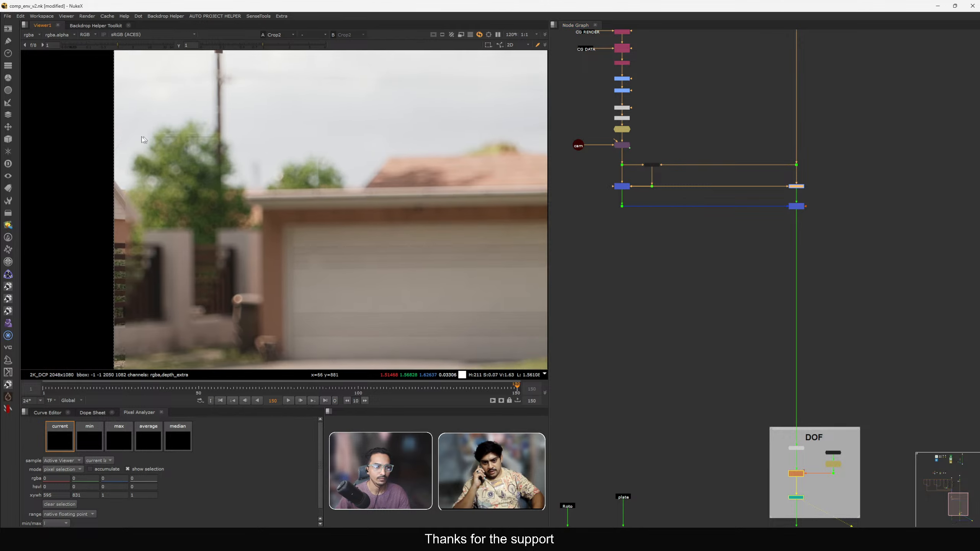
pyautogui.scroll(3, 817, 188)
pyautogui.press('d')
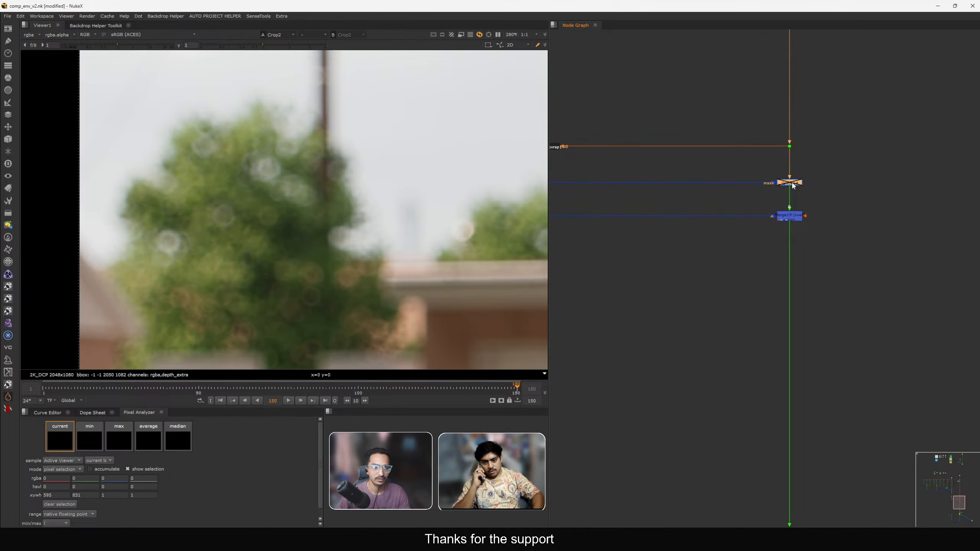
pyautogui.press('d')
pyautogui.press('d')
pyautogui.press('d')
pyautogui.press('d')
pyautogui.press('d')
pyautogui.press('d')
pyautogui.press('d')
pyautogui.press('d')
pyautogui.press('d')
pyautogui.press('d')
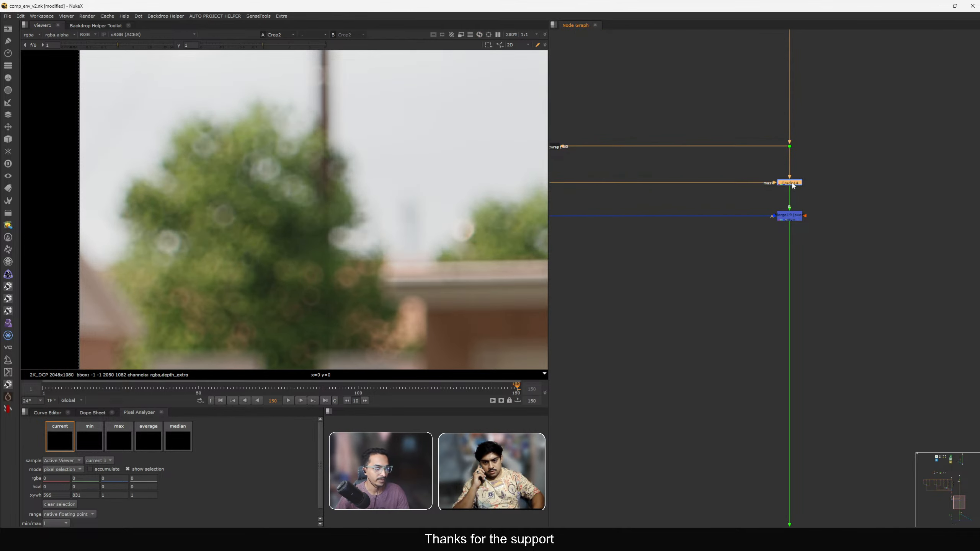
# Inspect the blurred rooftop and garage edges closely in the viewer.
pyautogui.scroll(-4, 456, 250)
pyautogui.moveTo(456, 246); pyautogui.dragTo(135, 244, button='middle')
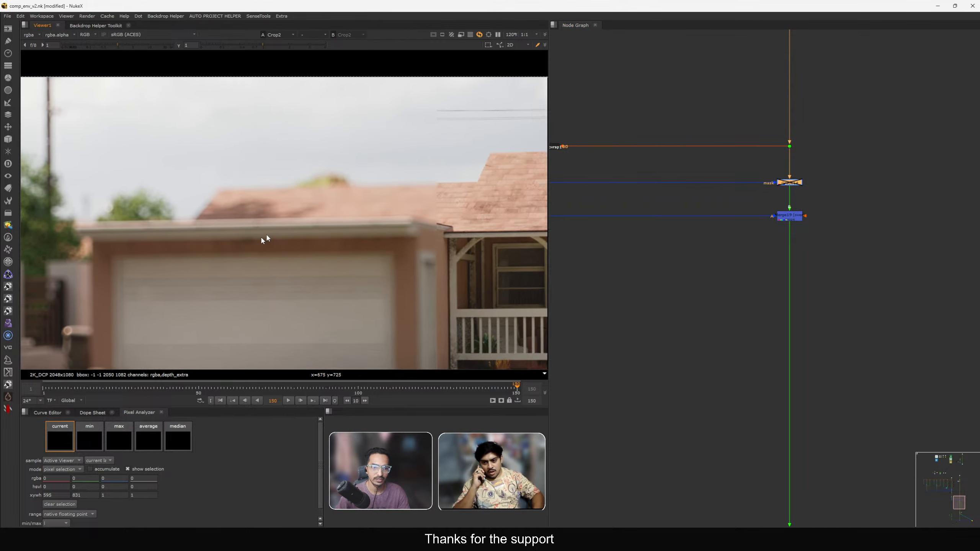
pyautogui.moveTo(416, 203); pyautogui.dragTo(69, 210, button='middle')
pyautogui.scroll(3, 445, 141)
pyautogui.scroll(3, 445, 144)
pyautogui.moveTo(445, 144); pyautogui.dragTo(372, 176, button='middle')
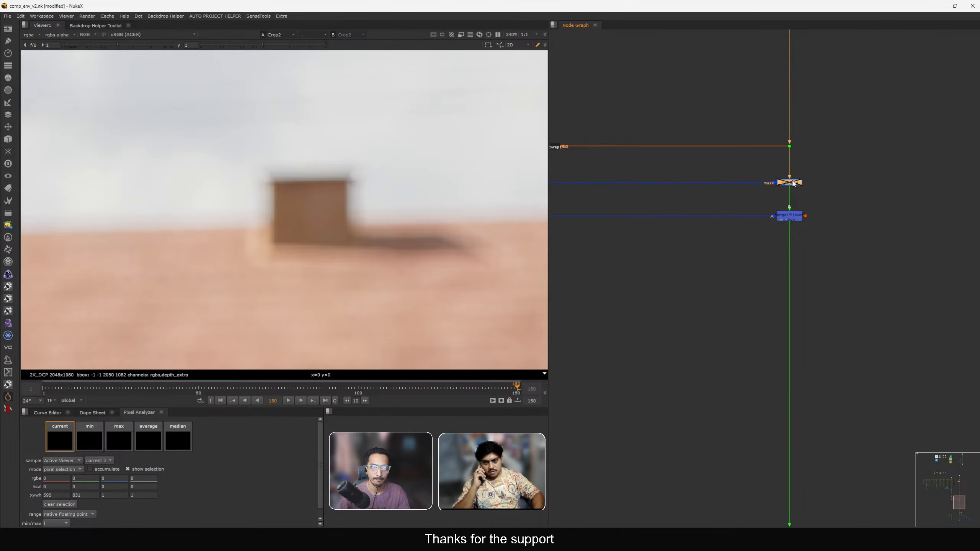
pyautogui.scroll(8, 299, 175)
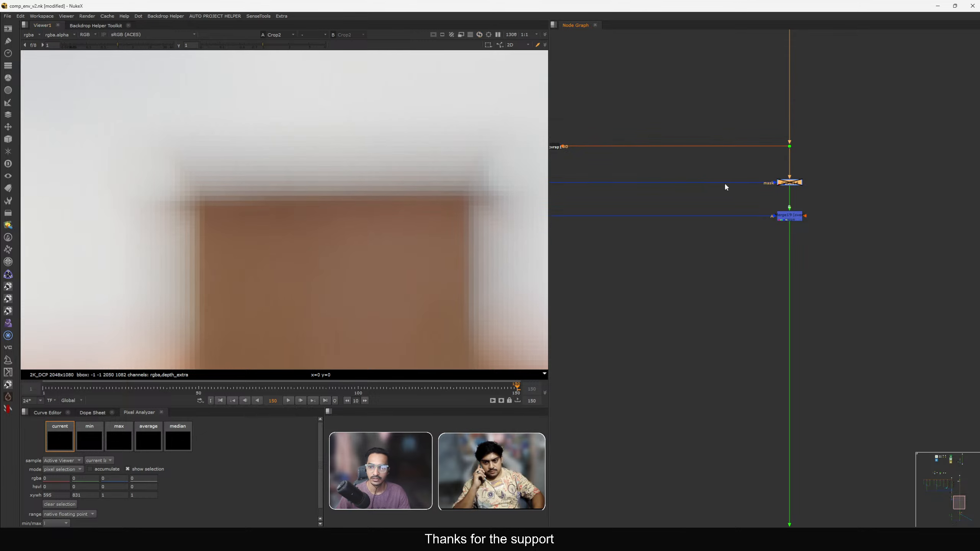
# View the Grade node's input sky plate and delete the Grade node.
pyautogui.press('1')
pyautogui.press('f')
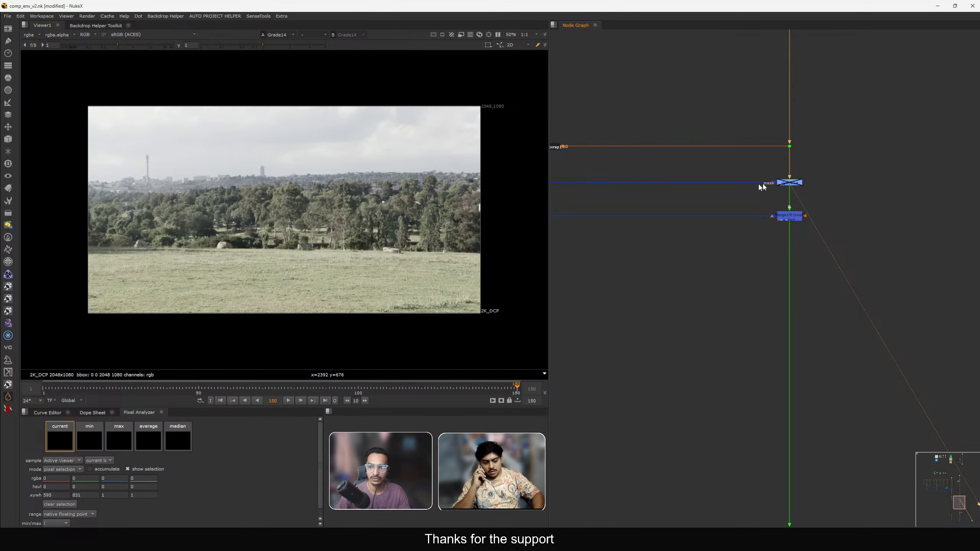
pyautogui.press('d')
pyautogui.scroll(15, 204, 144)
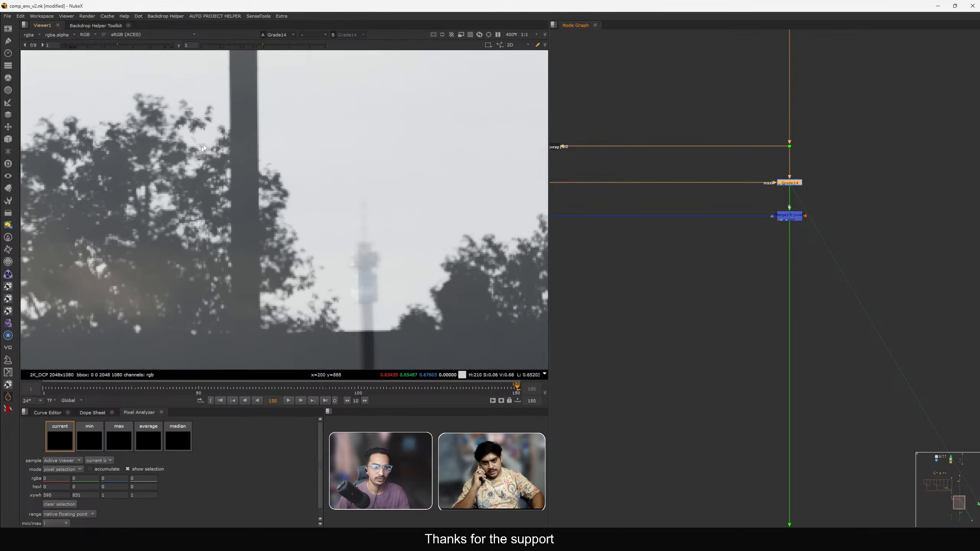
pyautogui.moveTo(305, 225); pyautogui.dragTo(290, 188, button='middle')
pyautogui.scroll(5, 290, 179)
pyautogui.scroll(-3, 310, 151)
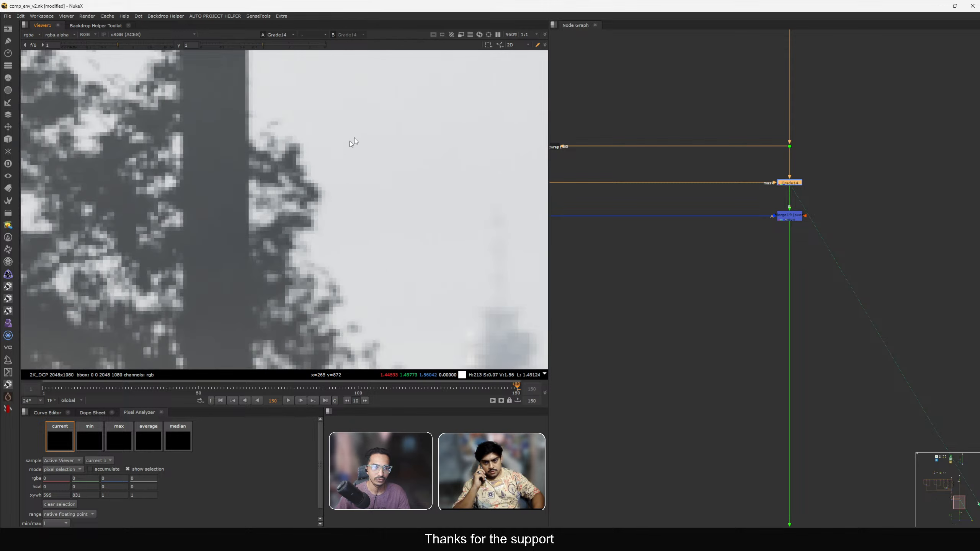
pyautogui.press('Delete')
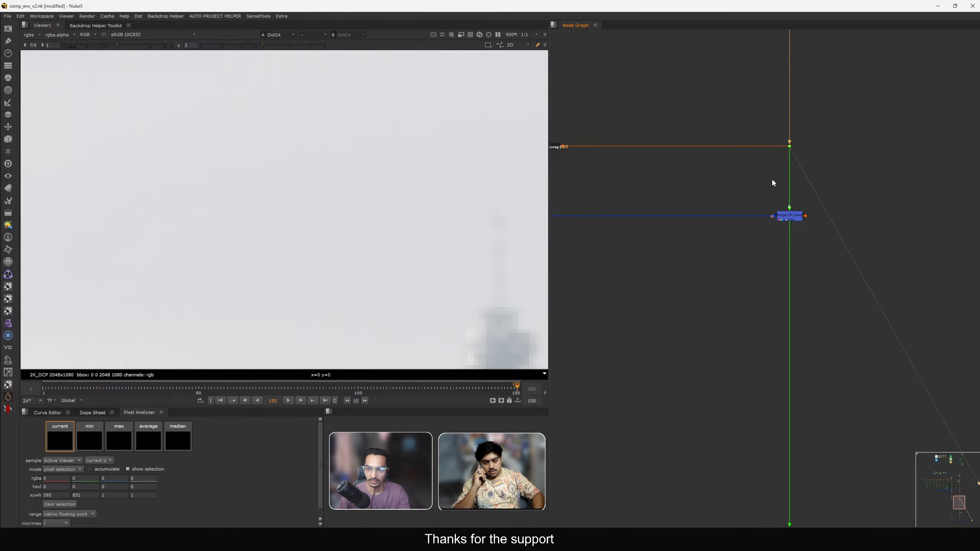
# View the Merge node and the sky plate Dot feeding it in the viewer.
pyautogui.scroll(-3, 770, 184)
pyautogui.moveTo(837, 243); pyautogui.dragTo(622, 193)
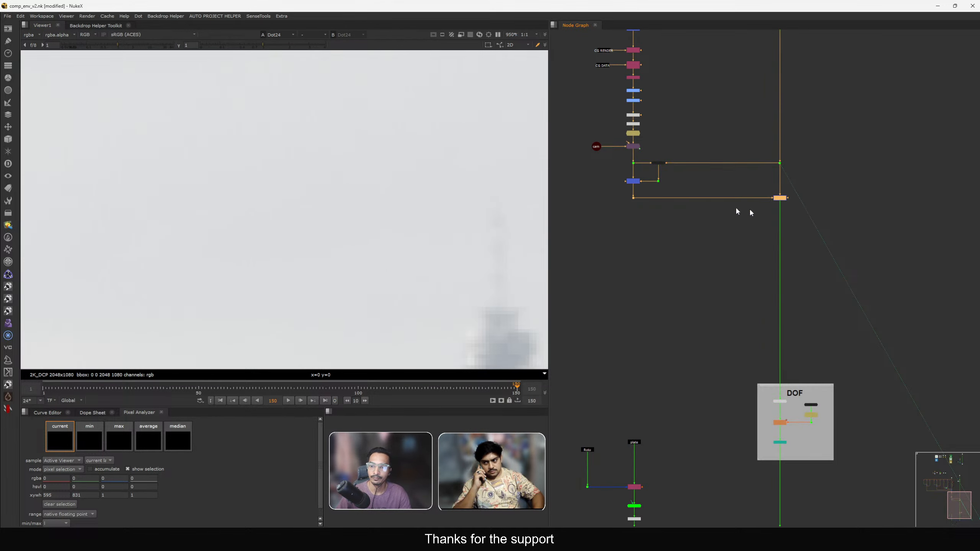
pyautogui.moveTo(782, 198); pyautogui.dragTo(807, 250)
pyautogui.press('1')
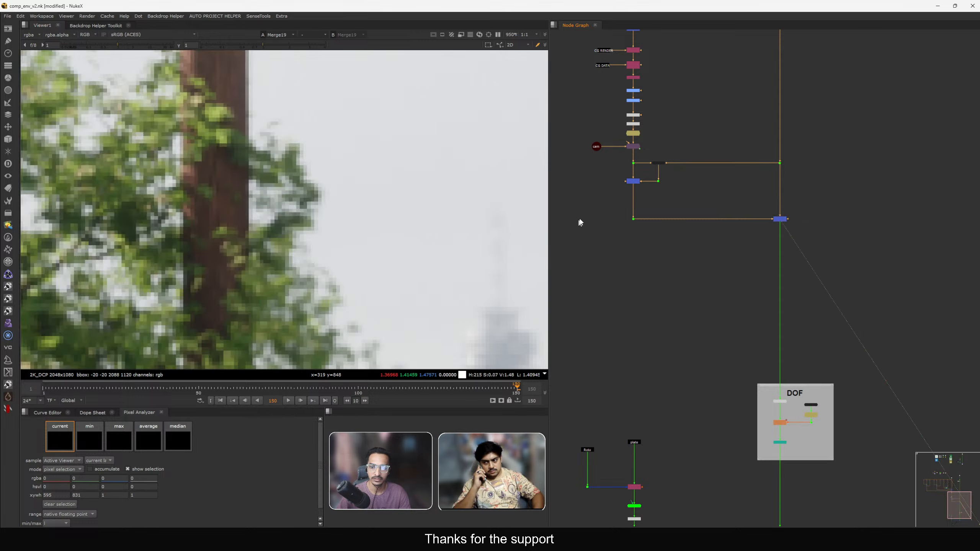
pyautogui.click(633, 219)
pyautogui.press('1')
pyautogui.press('f')
pyautogui.moveTo(771, 150); pyautogui.dragTo(816, 180)
pyautogui.press('1')
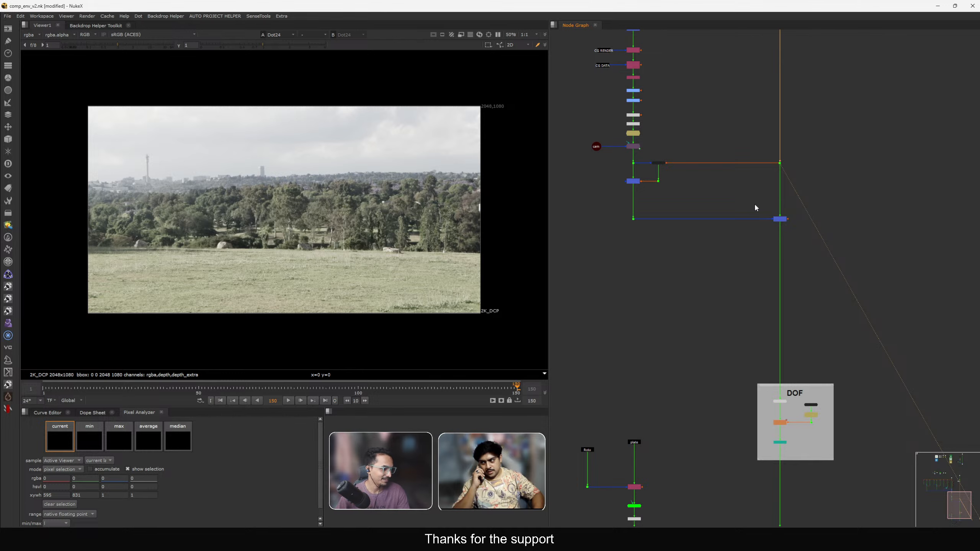
# Insert an OCIOLogConvert node above the Merge19 node and set its operation to lin to log.
pyautogui.scroll(3, 751, 223)
pyautogui.press('Tab')
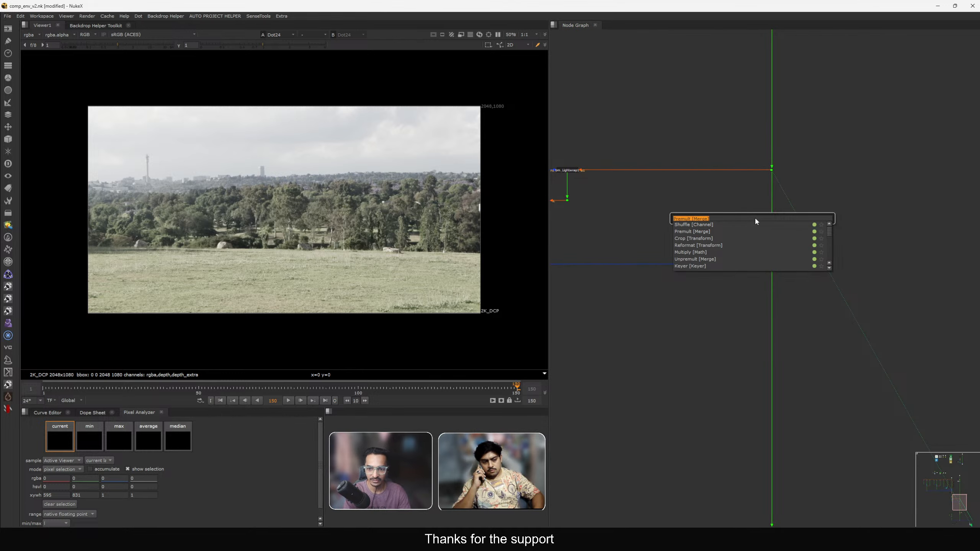
pyautogui.write('OCIO ColorSpace [OCIO')
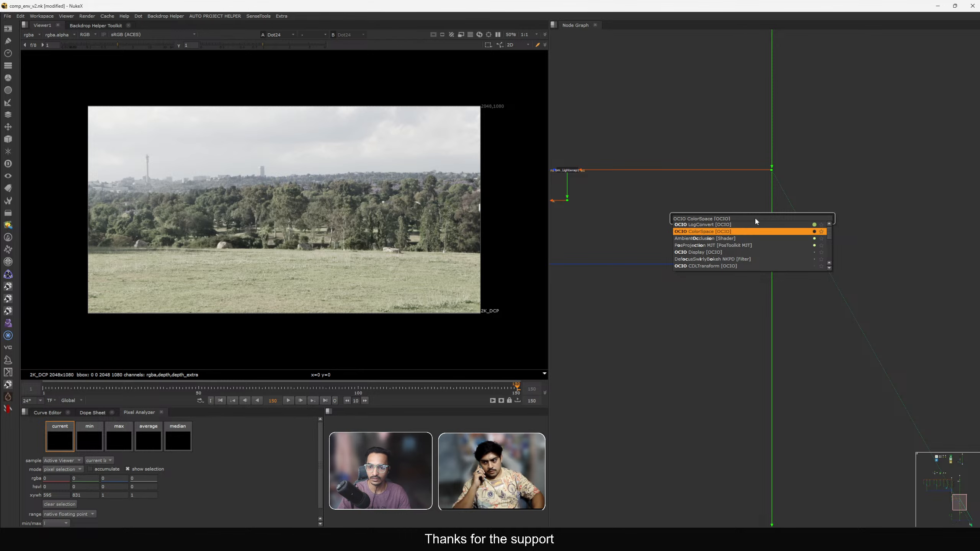
pyautogui.press('Return')
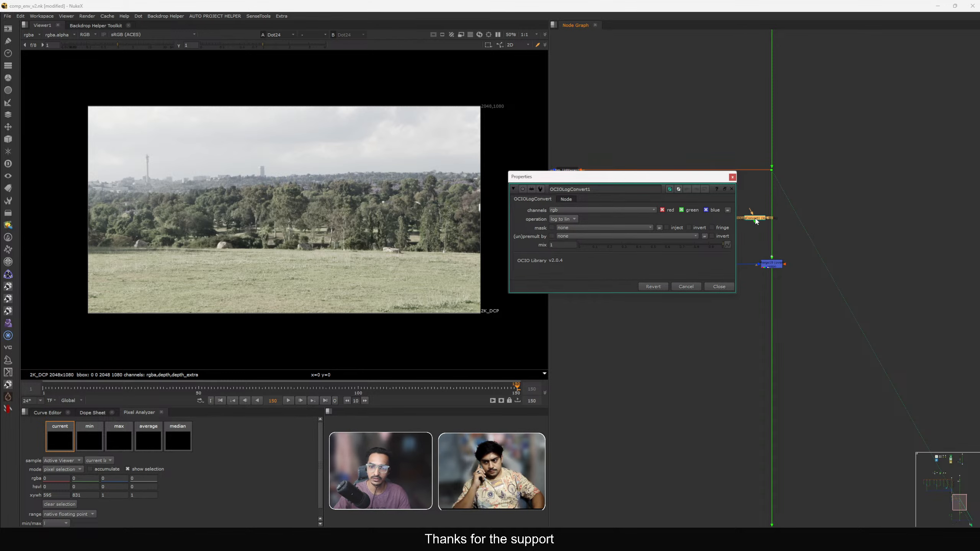
pyautogui.scroll(3, 756, 221)
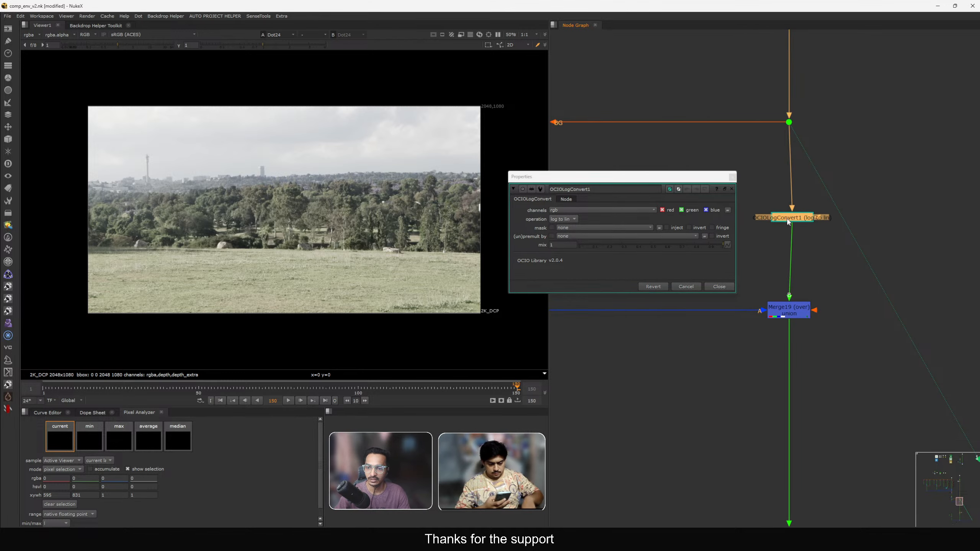
pyautogui.moveTo(788, 222); pyautogui.dragTo(785, 219)
pyautogui.press('1')
pyautogui.click(563, 221)
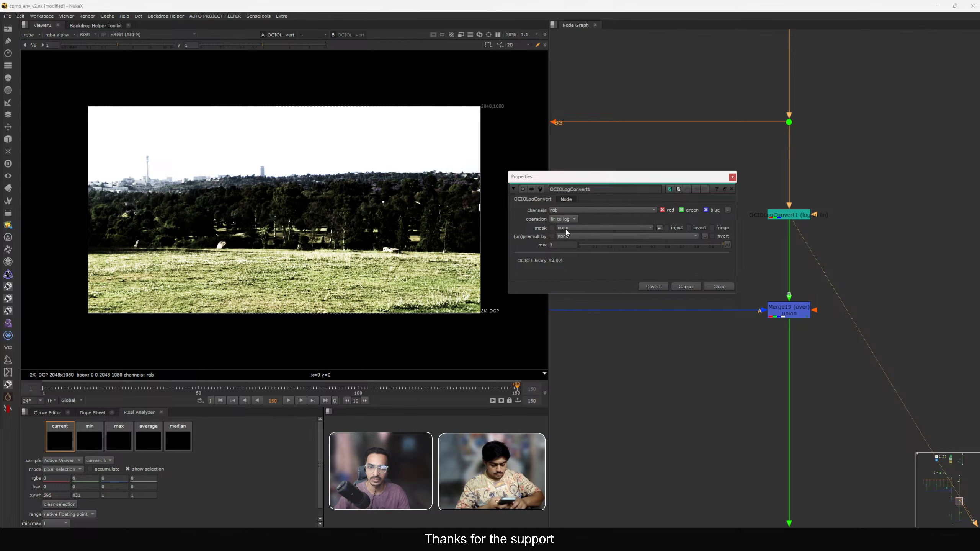
pyautogui.click(719, 287)
# Copy the OCIOLogConvert node and paste it onto the Merge's A input branch.
pyautogui.click(788, 215)
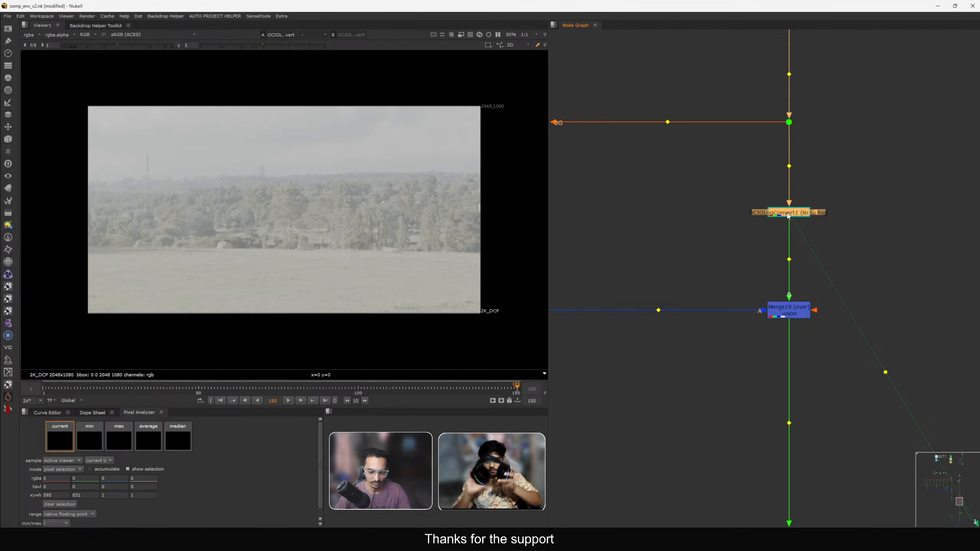
pyautogui.hotkey('ctrl', 'c')
pyautogui.scroll(-3, 786, 215)
pyautogui.click(722, 230)
pyautogui.scroll(2, 722, 231)
pyautogui.hotkey('ctrl', 'v')
pyautogui.moveTo(721, 231); pyautogui.dragTo(757, 266)
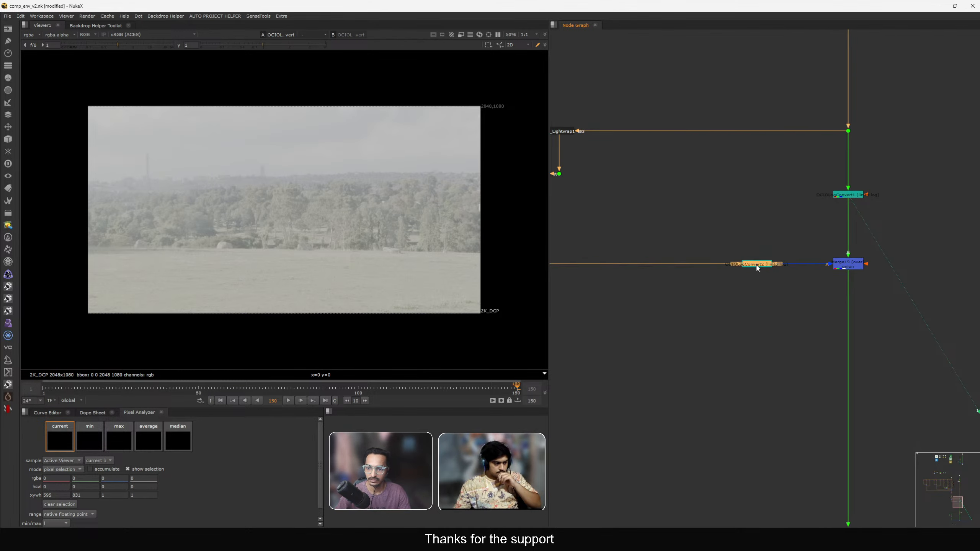
pyautogui.press('1')
pyautogui.moveTo(756, 266); pyautogui.dragTo(700, 268, button='middle')
pyautogui.moveTo(745, 250); pyautogui.dragTo(675, 275)
pyautogui.click(783, 198)
pyautogui.press('1')
# Paste another OCIOLogConvert below the Merge19 node and set its operation to log to lin.
pyautogui.moveTo(852, 249); pyautogui.dragTo(761, 295)
pyautogui.press('1')
pyautogui.moveTo(701, 281); pyautogui.dragTo(697, 259, button='middle')
pyautogui.click(697, 259)
pyautogui.hotkey('ctrl', 'c')
pyautogui.click(729, 294)
pyautogui.hotkey('ctrl', 'v')
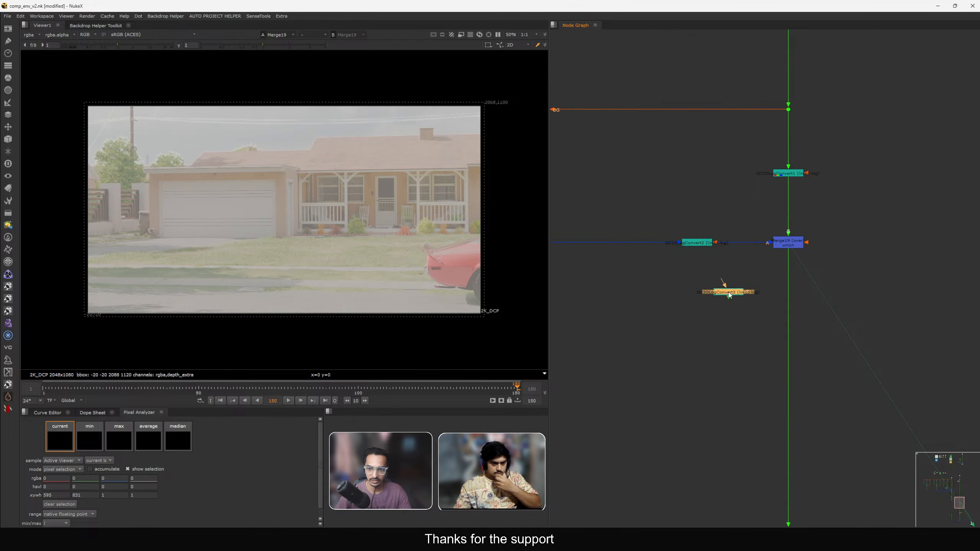
pyautogui.moveTo(729, 295); pyautogui.dragTo(791, 325)
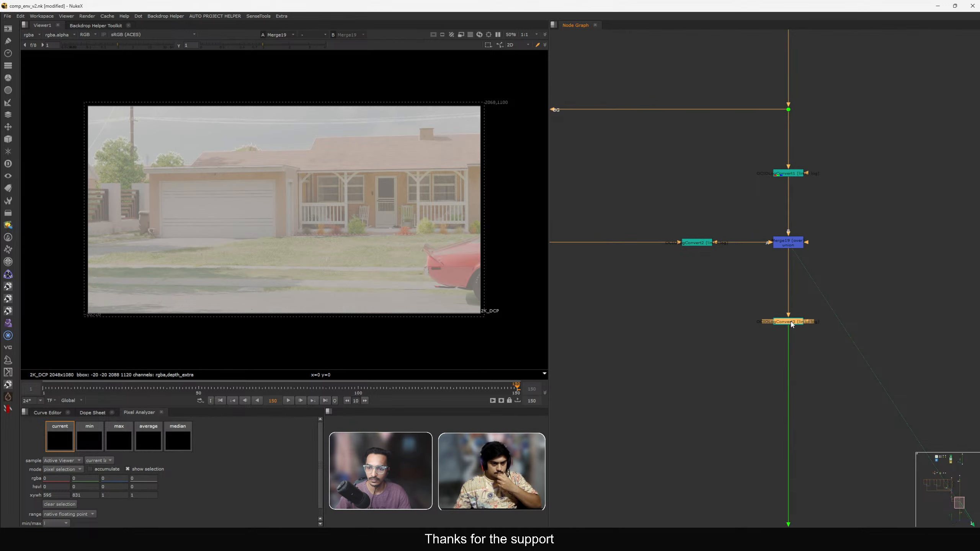
pyautogui.doubleClick(792, 326)
pyautogui.click(600, 314)
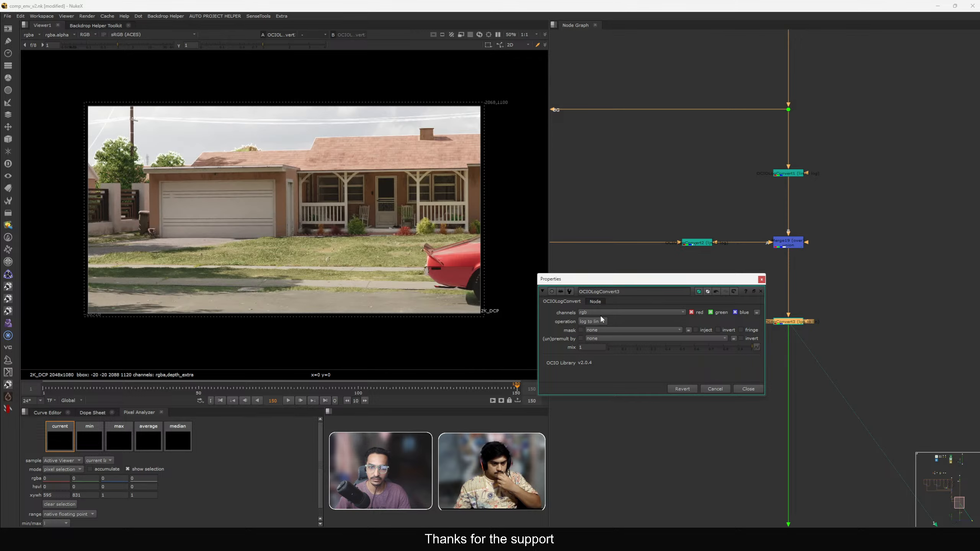
pyautogui.click(762, 291)
# Insert an Unpremult node on the A input branch before the copied OCIOLogConvert.
pyautogui.scroll(5, 195, 168)
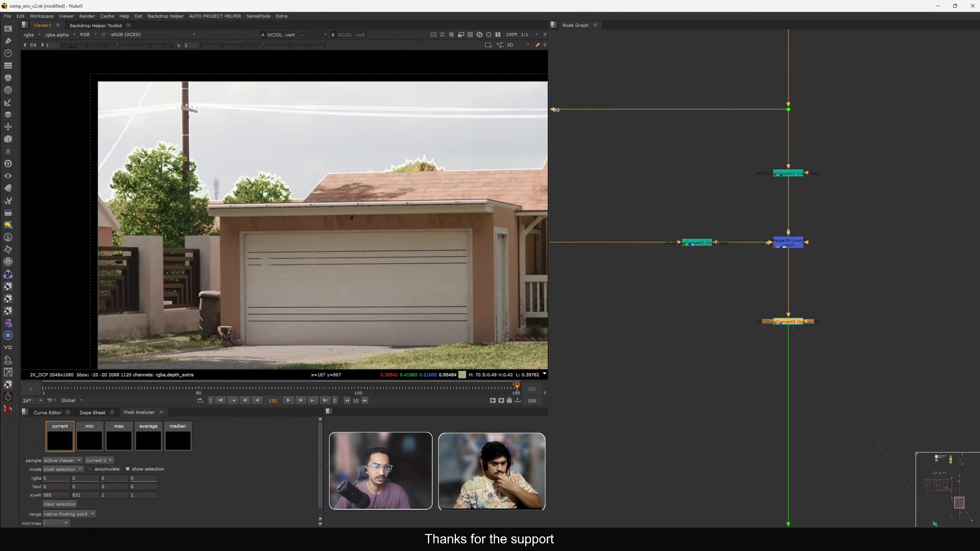
pyautogui.moveTo(643, 243); pyautogui.dragTo(685, 252, button='middle')
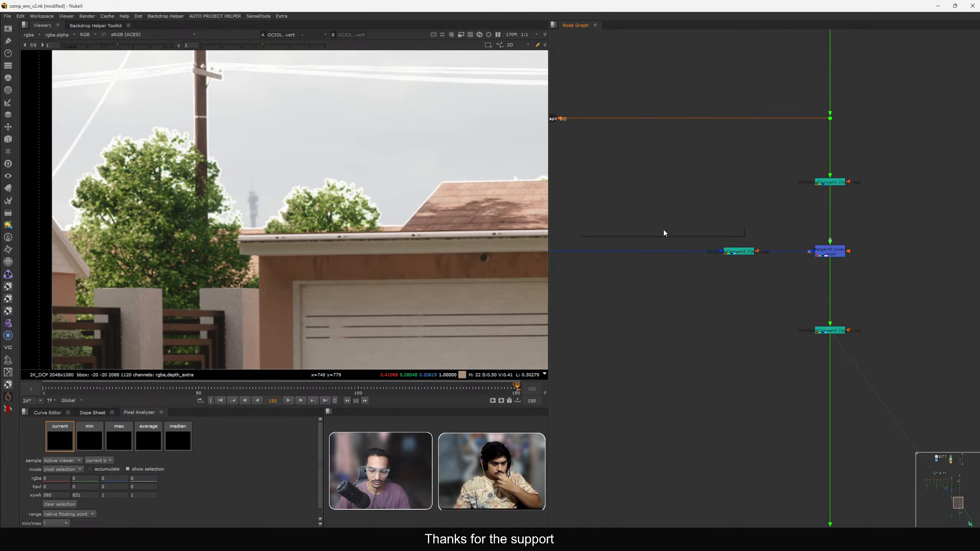
pyautogui.press('Tab')
pyautogui.write('UN')
pyautogui.press('Return')
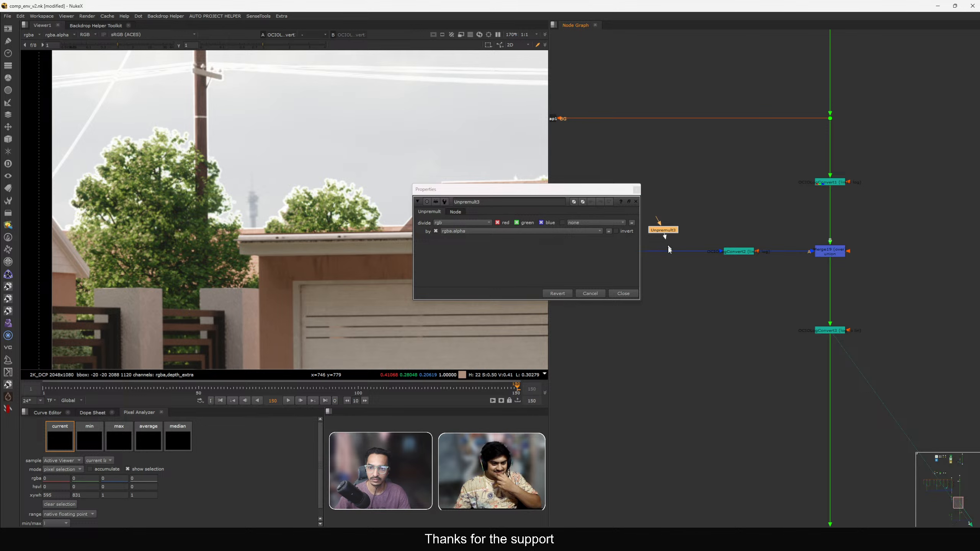
pyautogui.moveTo(665, 238); pyautogui.dragTo(659, 256)
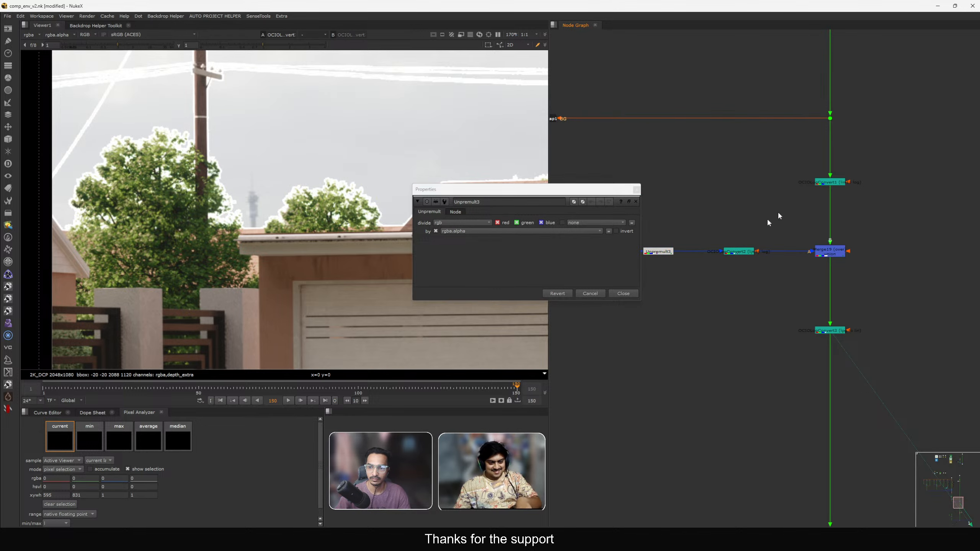
# View the BG Dot and the Unpremult output in the viewer, checking their alpha channels.
pyautogui.click(830, 118)
pyautogui.press('1')
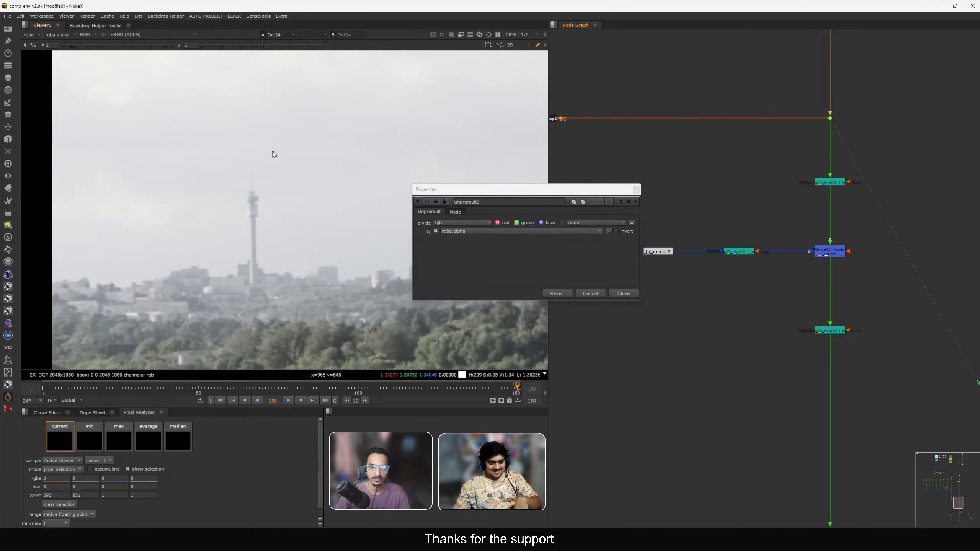
pyautogui.press('f')
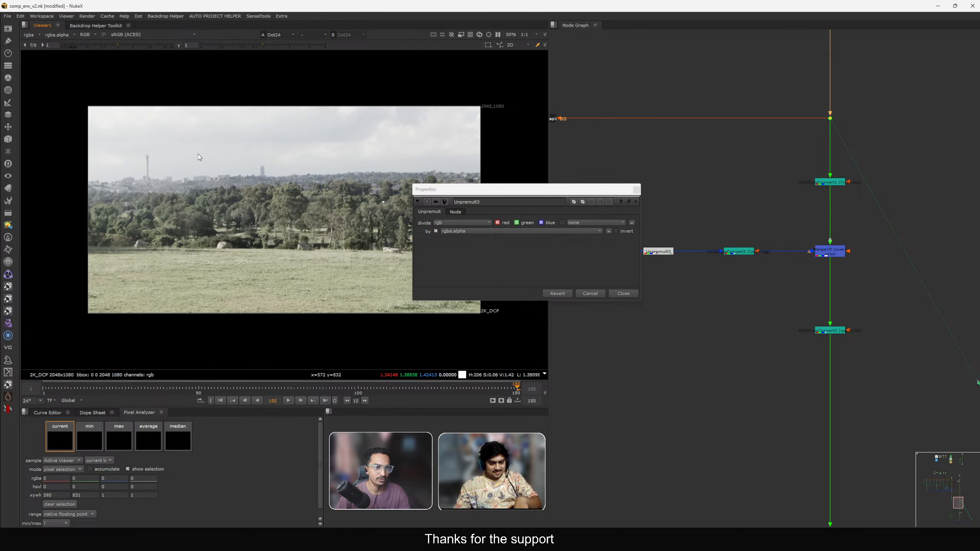
pyautogui.press('a')
pyautogui.press('a')
pyautogui.scroll(-2, 704, 183)
pyautogui.moveTo(677, 235); pyautogui.dragTo(722, 239, button='middle')
pyautogui.scroll(2, 722, 239)
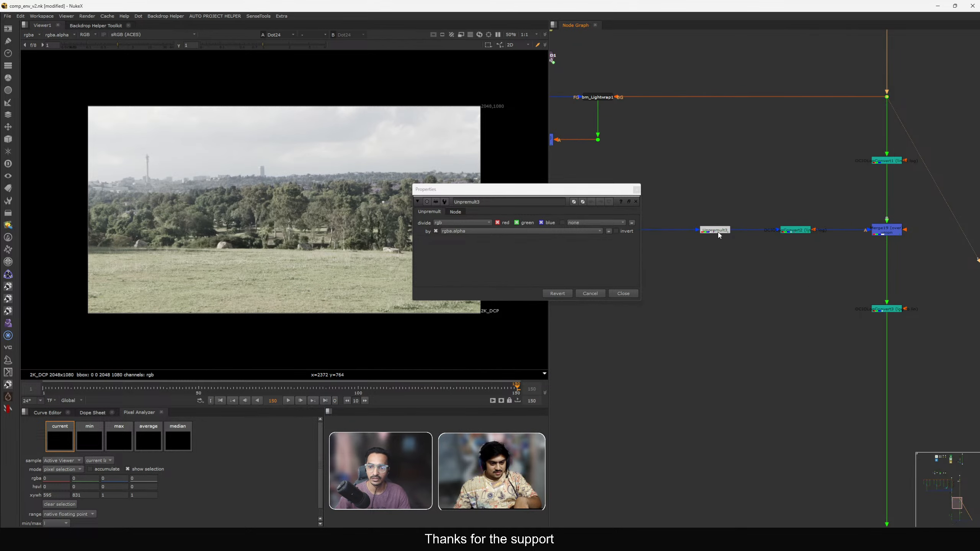
pyautogui.click(718, 233)
pyautogui.press('1')
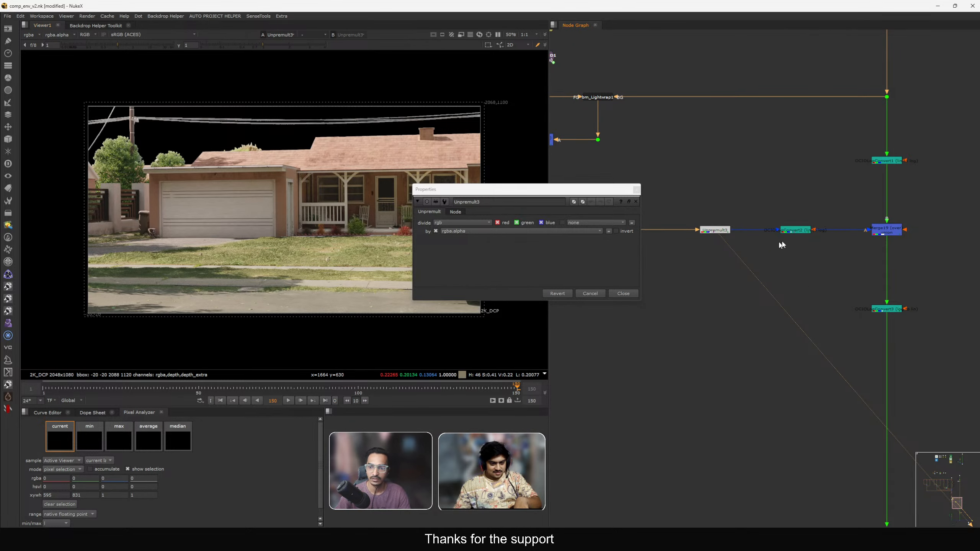
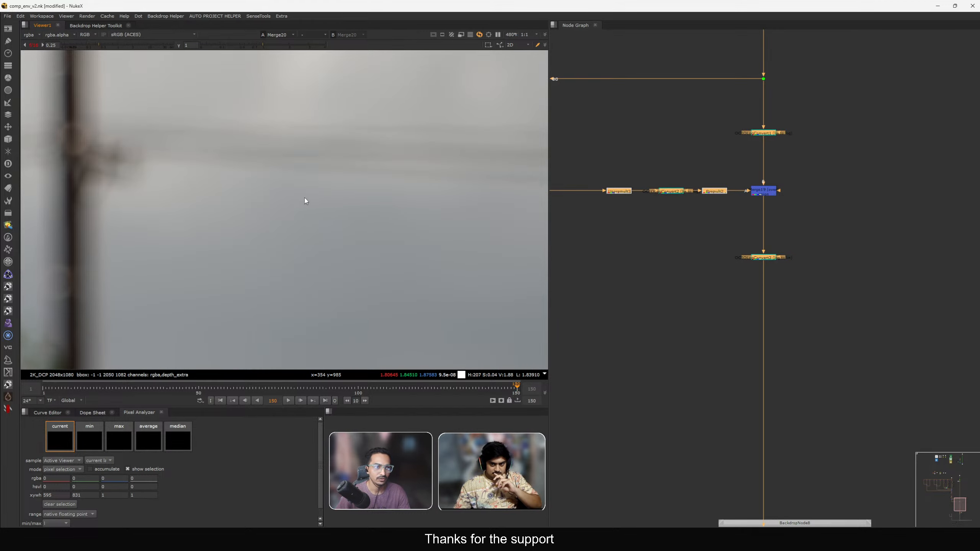
# Inspect the merged sky edges up close in the viewer, disabling the selected conversion nodes for comparison.
pyautogui.scroll(-4, 300, 196)
pyautogui.keyDown('ctrl'); pyautogui.click(120, 42); pyautogui.keyUp('ctrl')
pyautogui.moveTo(377, 236); pyautogui.dragTo(242, 237, button='middle')
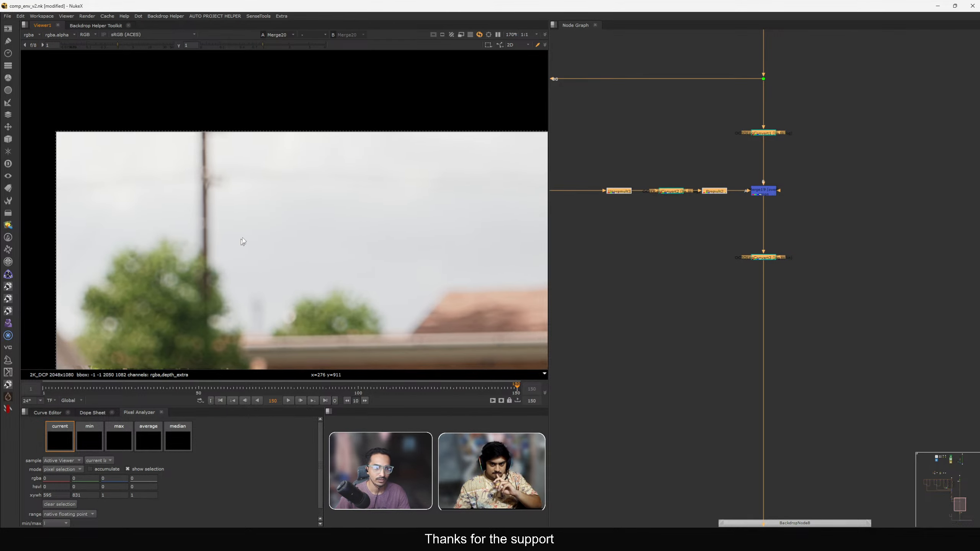
pyautogui.press('d')
pyautogui.scroll(3, 262, 188)
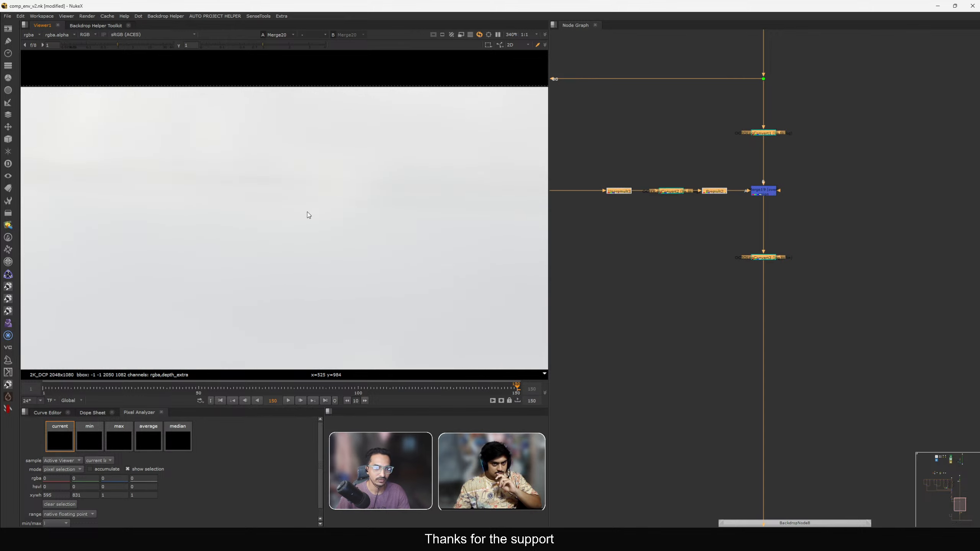
pyautogui.scroll(-2, 307, 212)
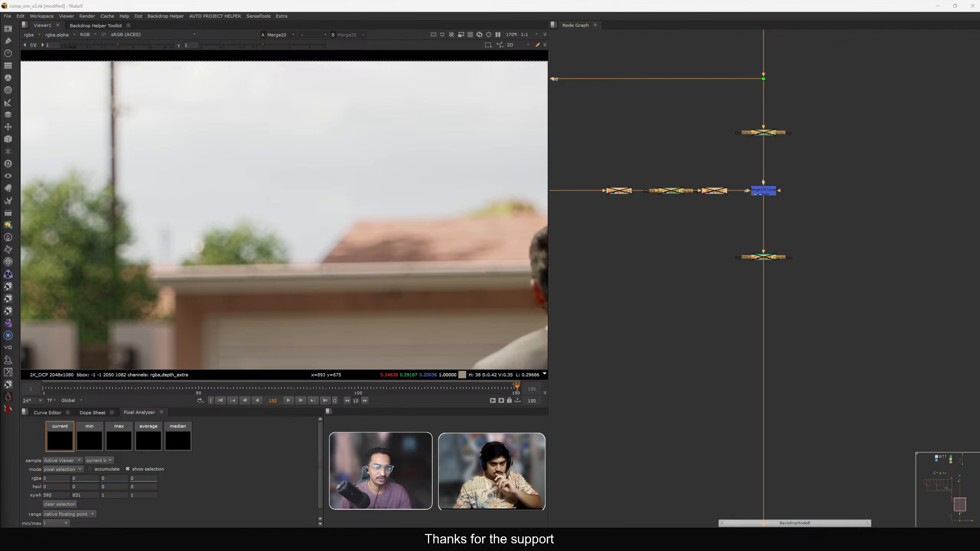
pyautogui.moveTo(190, 221); pyautogui.dragTo(337, 218, button='middle')
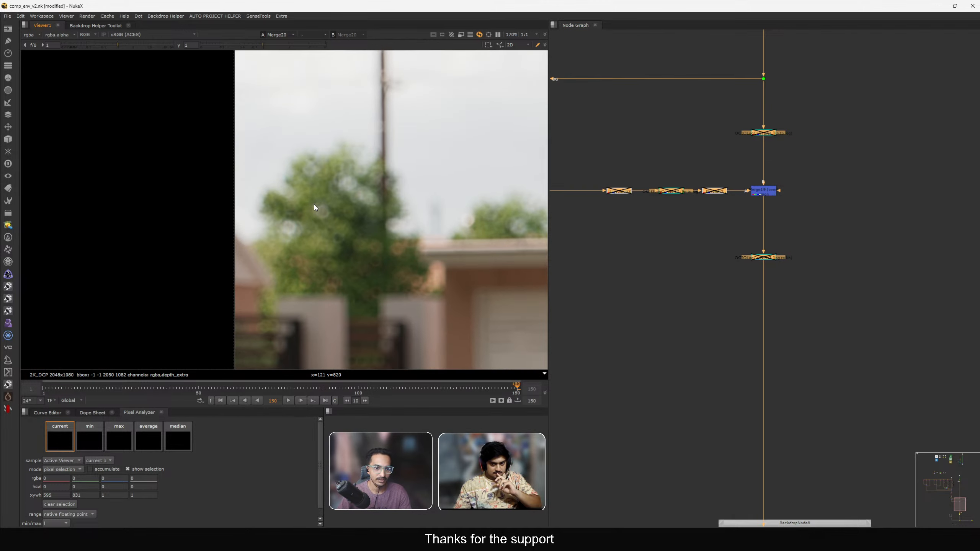
pyautogui.press('f')
pyautogui.click(677, 249)
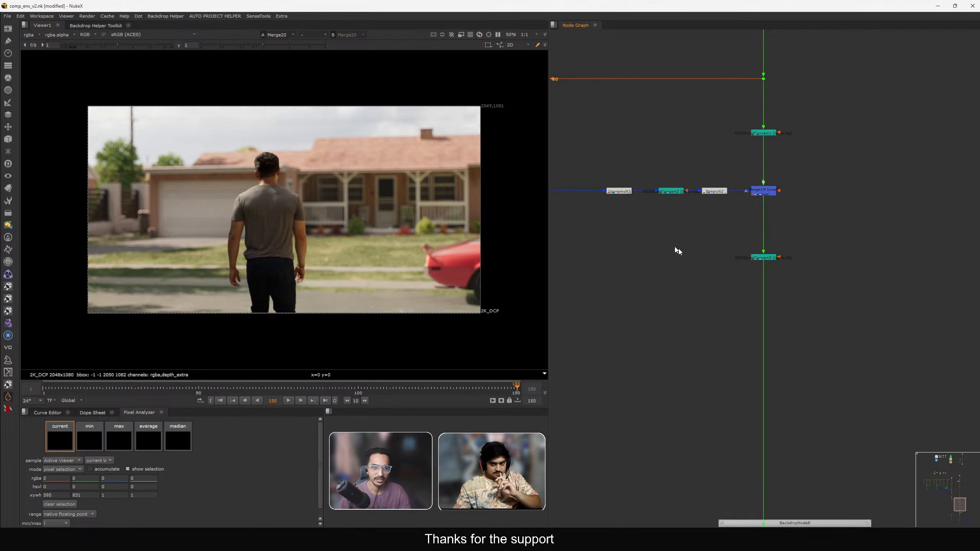
# View the sky plate Dot and the final Merge output in the viewer to compare them.
pyautogui.scroll(-4, 710, 266)
pyautogui.scroll(3, 696, 234)
pyautogui.scroll(3, 697, 211)
pyautogui.moveTo(696, 209); pyautogui.dragTo(694, 264, button='middle')
pyautogui.click(693, 244)
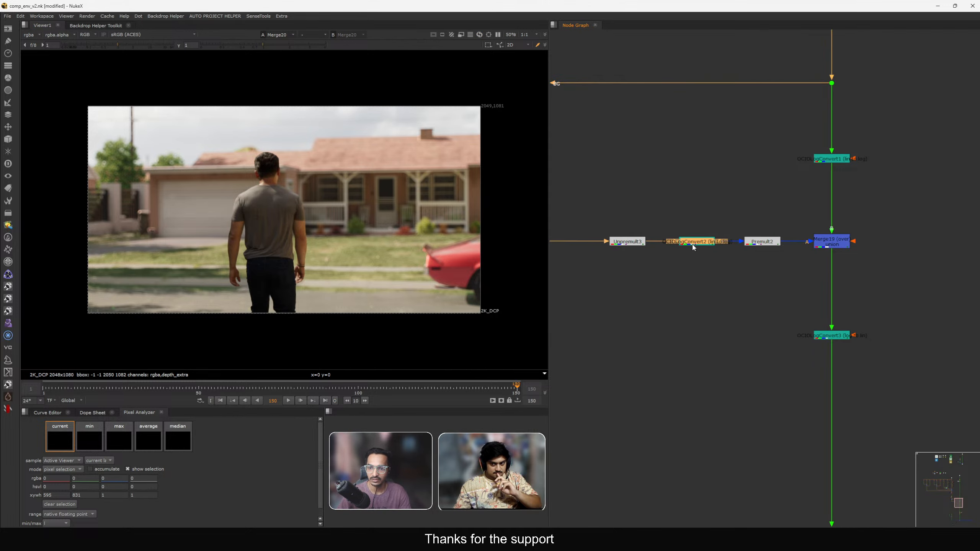
pyautogui.moveTo(733, 295); pyautogui.dragTo(830, 352)
pyautogui.press('1')
pyautogui.scroll(-2, 787, 330)
pyautogui.moveTo(786, 327); pyautogui.dragTo(775, 351, button='middle')
pyautogui.moveTo(774, 137); pyautogui.dragTo(869, 206)
pyautogui.press('1')
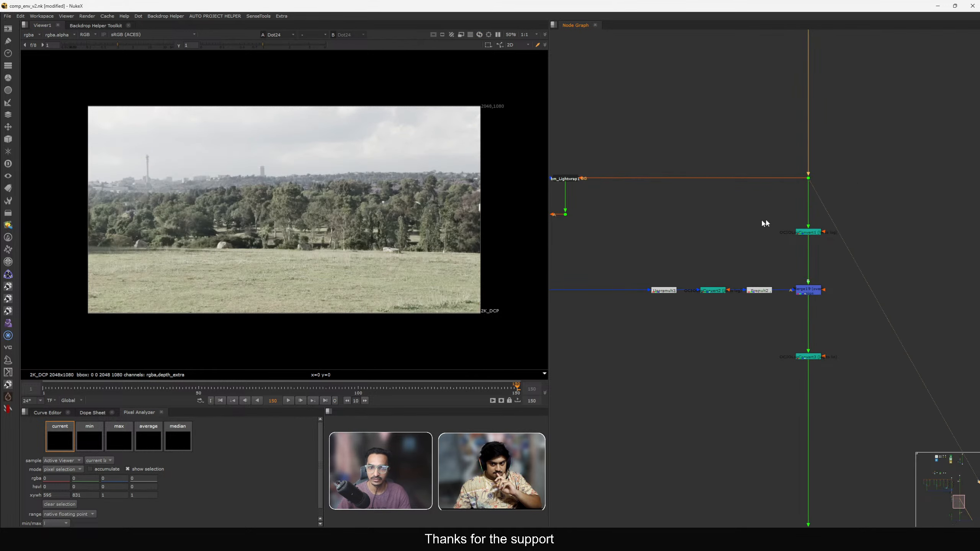
pyautogui.moveTo(194, 124); pyautogui.dragTo(333, 183)
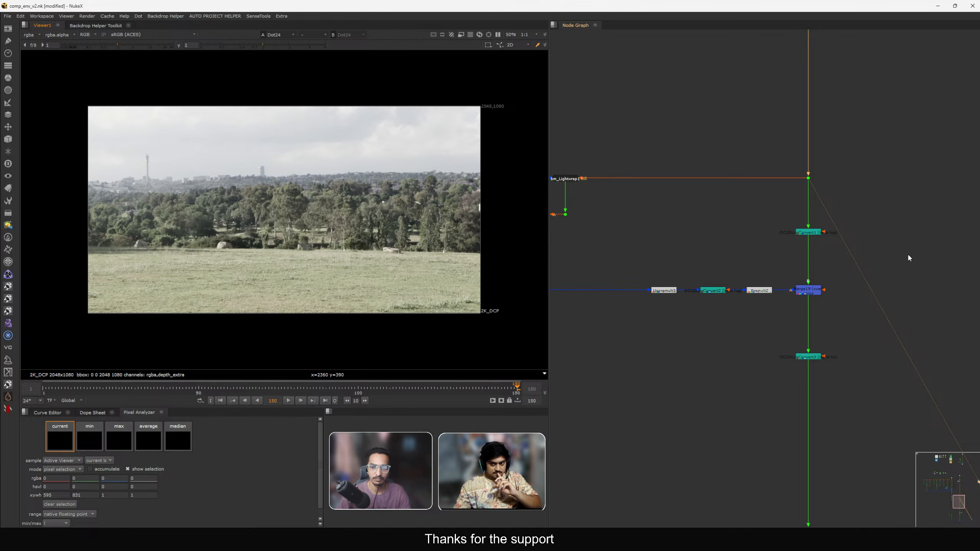
pyautogui.scroll(-6, 905, 251)
pyautogui.scroll(2, 815, 304)
pyautogui.moveTo(724, 238); pyautogui.dragTo(769, 263)
pyautogui.press('1')
pyautogui.moveTo(829, 322); pyautogui.dragTo(716, 228, button='middle')
pyautogui.moveTo(784, 403); pyautogui.dragTo(766, 271, button='middle')
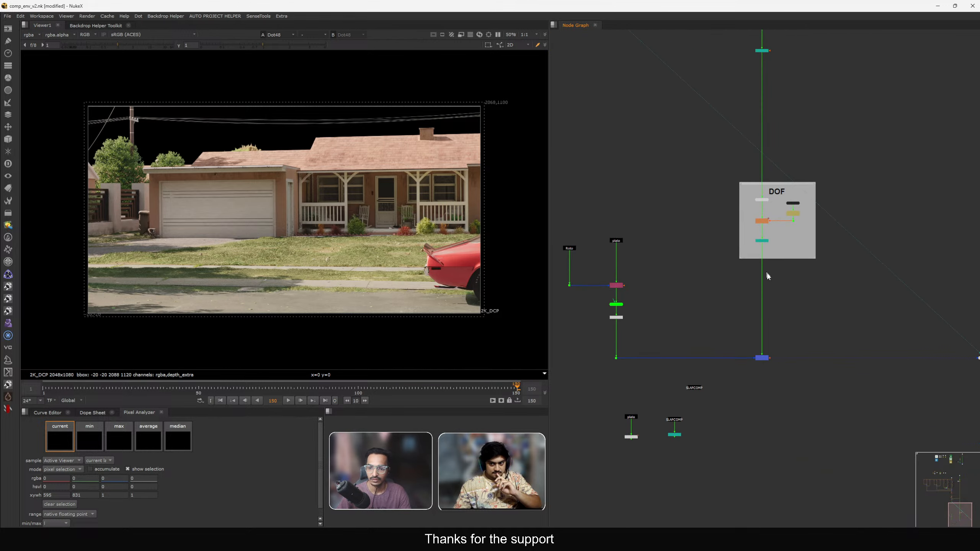
pyautogui.click(767, 357)
pyautogui.press('1')
pyautogui.moveTo(771, 358); pyautogui.dragTo(791, 346, button='middle')
pyautogui.moveTo(747, 296); pyautogui.dragTo(748, 296)
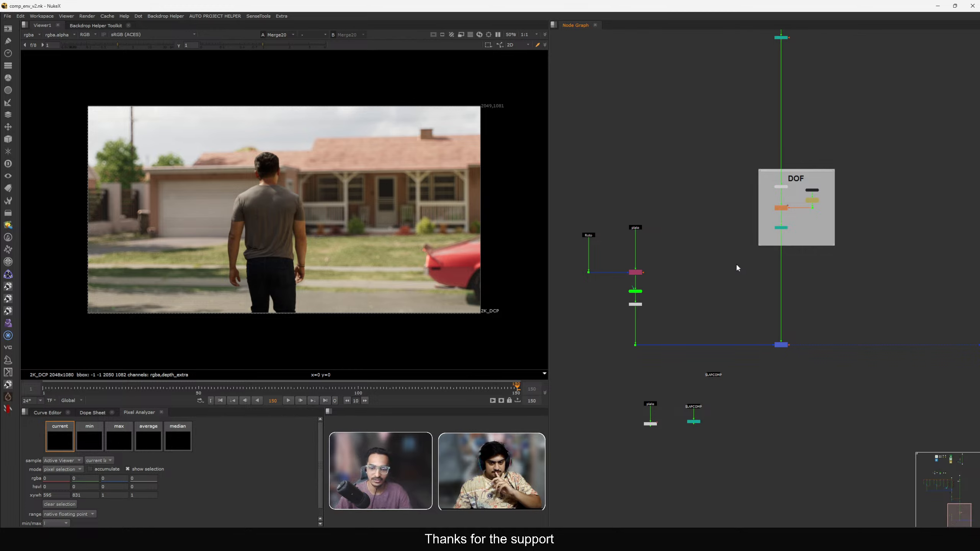
# Navigate around the node graph to review the whole comp tree.
pyautogui.press('ctrl')
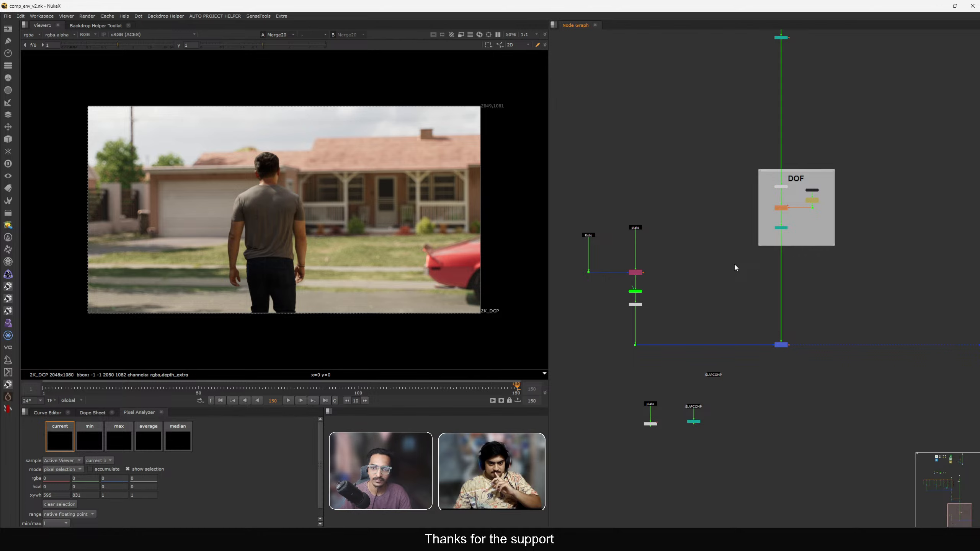
pyautogui.scroll(-4, 750, 187)
pyautogui.moveTo(730, 170); pyautogui.dragTo(728, 316, button='middle')
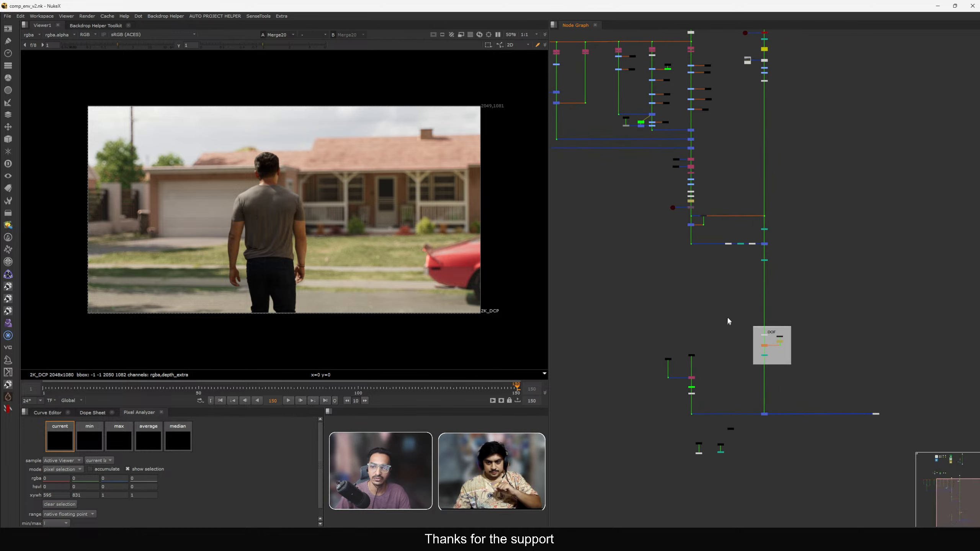
pyautogui.scroll(5, 745, 234)
pyautogui.scroll(2, 745, 235)
pyautogui.moveTo(778, 190); pyautogui.dragTo(835, 266)
pyautogui.moveTo(876, 193)
pyautogui.mouseDown()
pyautogui.moveTo(842, 228)
pyautogui.moveTo(617, 345)
pyautogui.mouseUp()
pyautogui.click(652, 376)
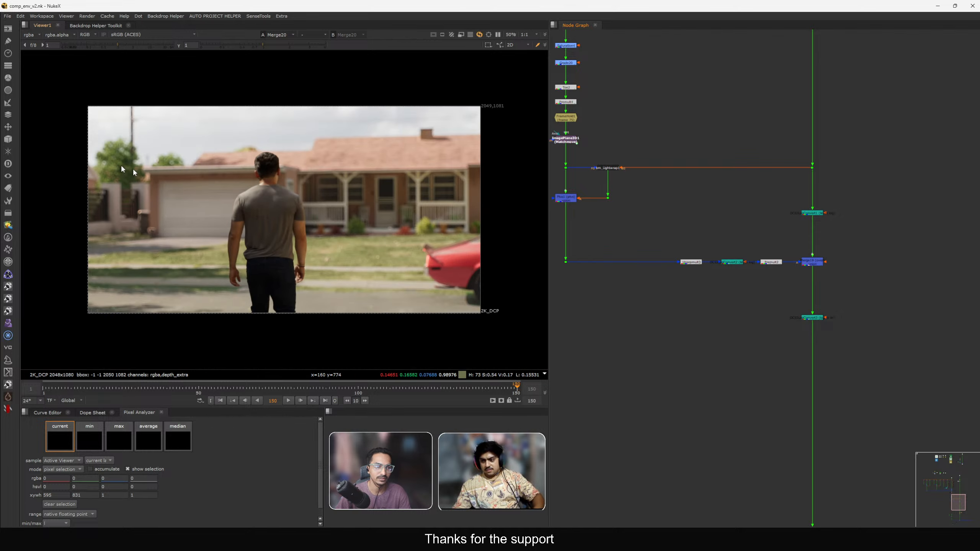
pyautogui.scroll(-5, 691, 235)
pyautogui.moveTo(700, 309); pyautogui.dragTo(715, 270, button='middle')
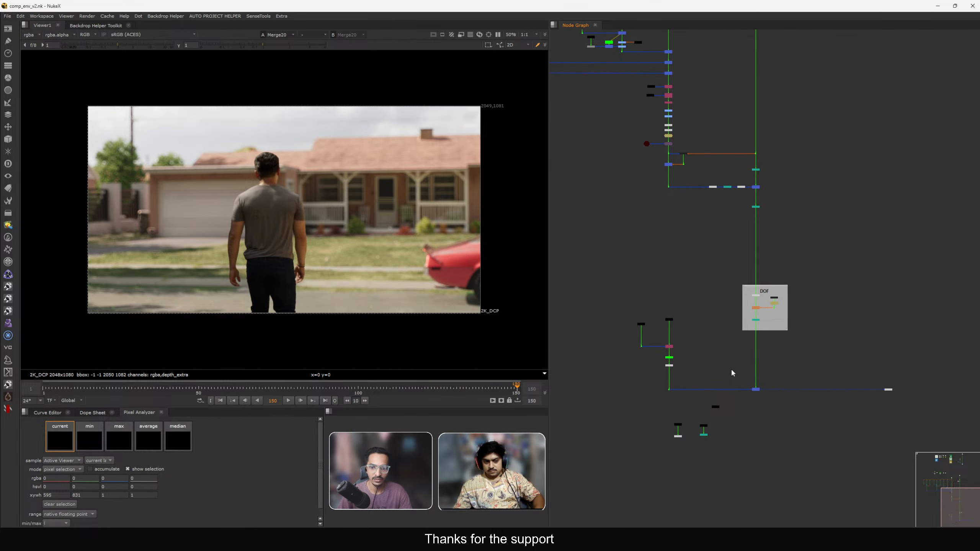
pyautogui.moveTo(727, 388); pyautogui.dragTo(740, 282, button='middle')
pyautogui.moveTo(59, 89); pyautogui.dragTo(503, 192)
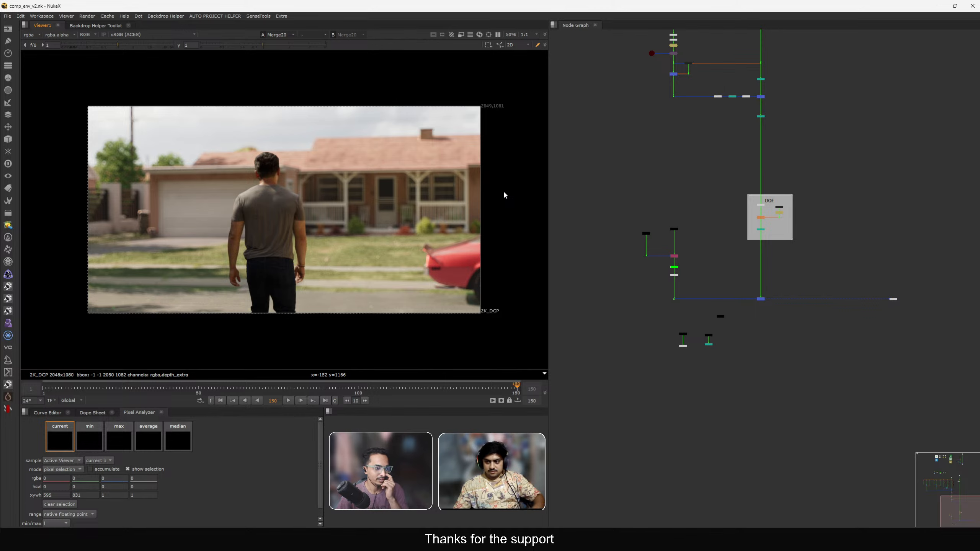
pyautogui.moveTo(710, 202); pyautogui.dragTo(655, 252, button='middle')
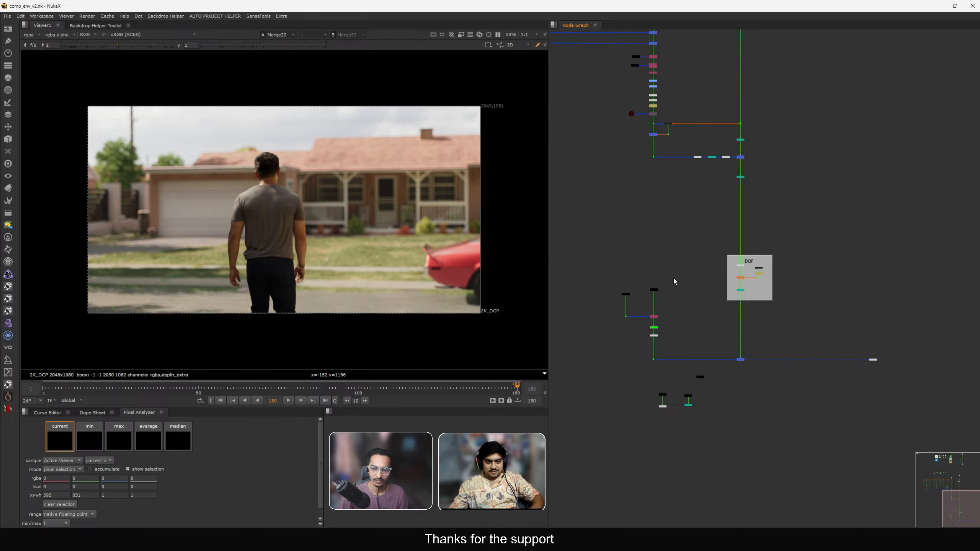
pyautogui.press('f')
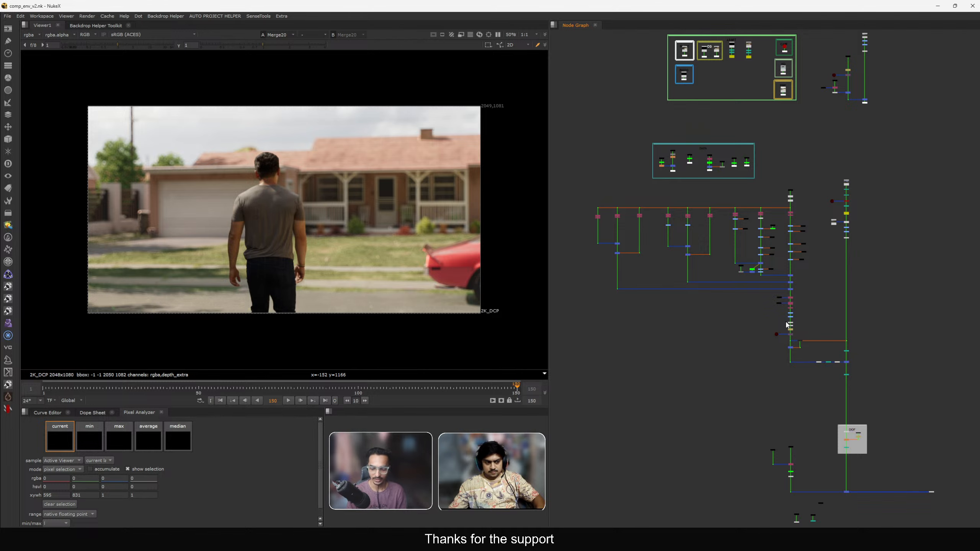
pyautogui.moveTo(787, 325); pyautogui.dragTo(738, 163, button='middle')
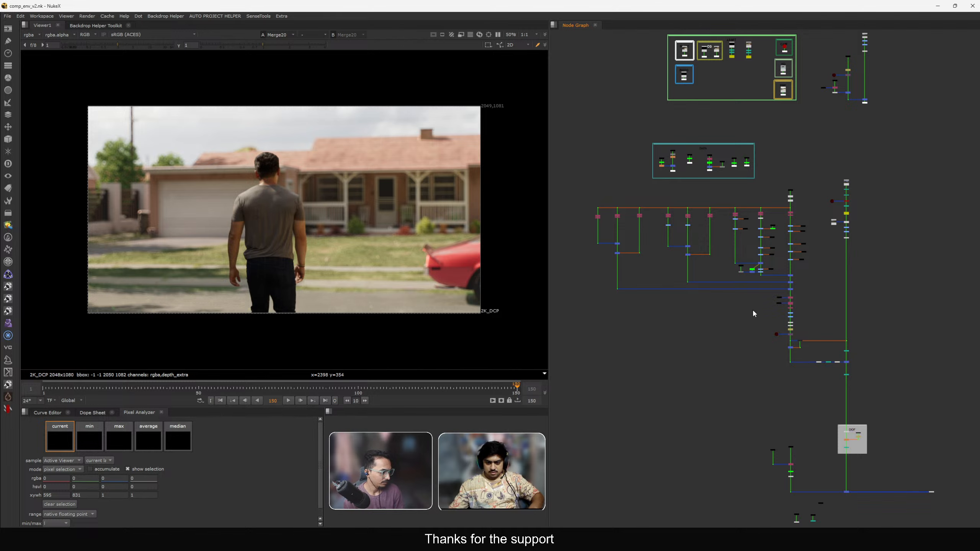
pyautogui.press('super')
pyautogui.click(810, 440)
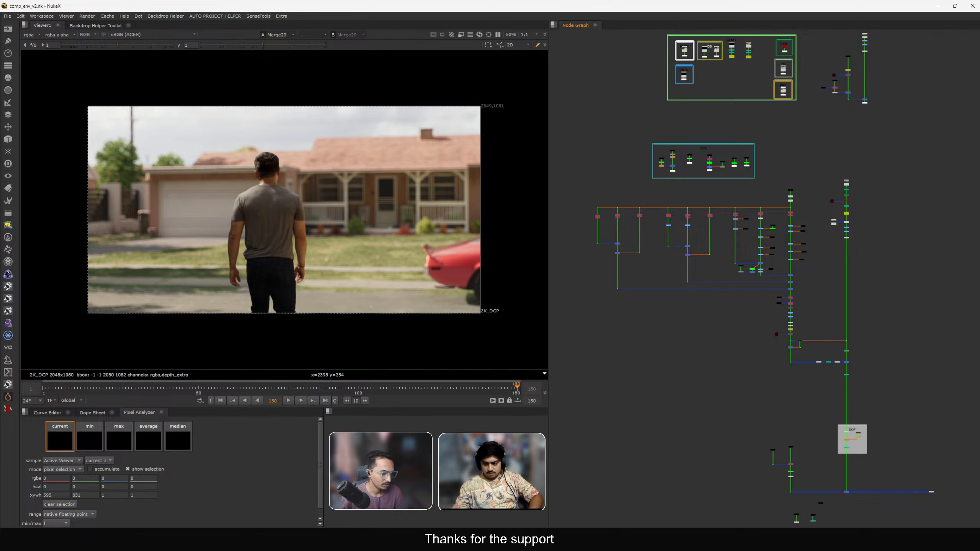
pyautogui.click(546, 539)
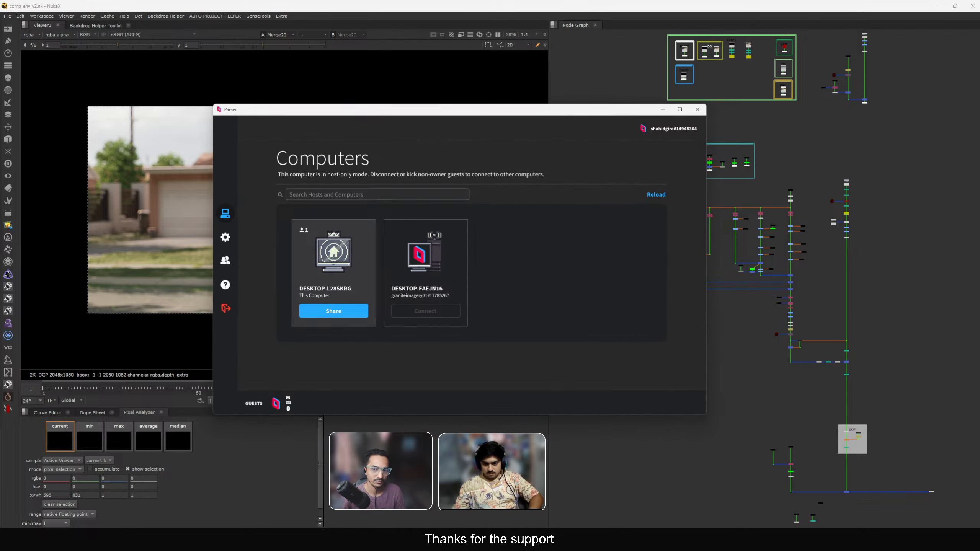
pyautogui.rightClick(654, 540)
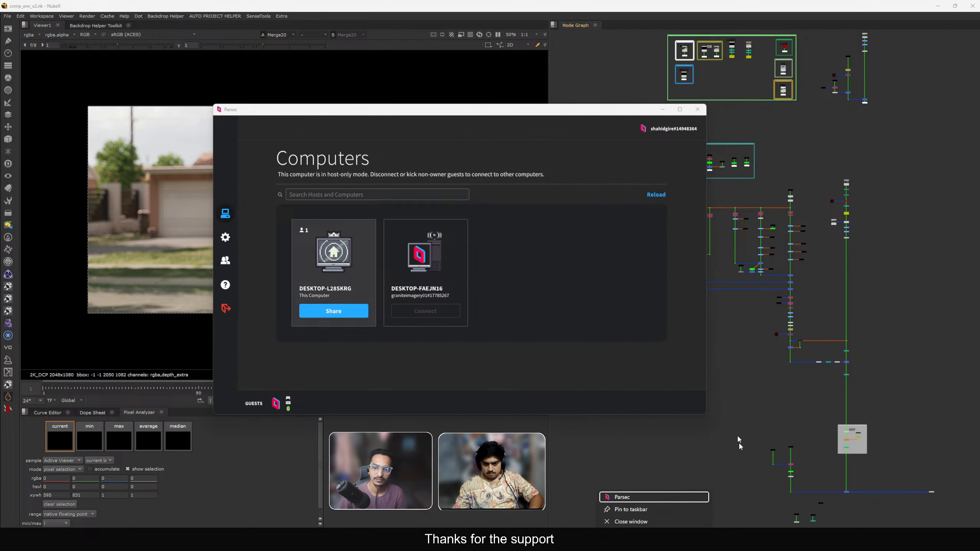
pyautogui.click(662, 110)
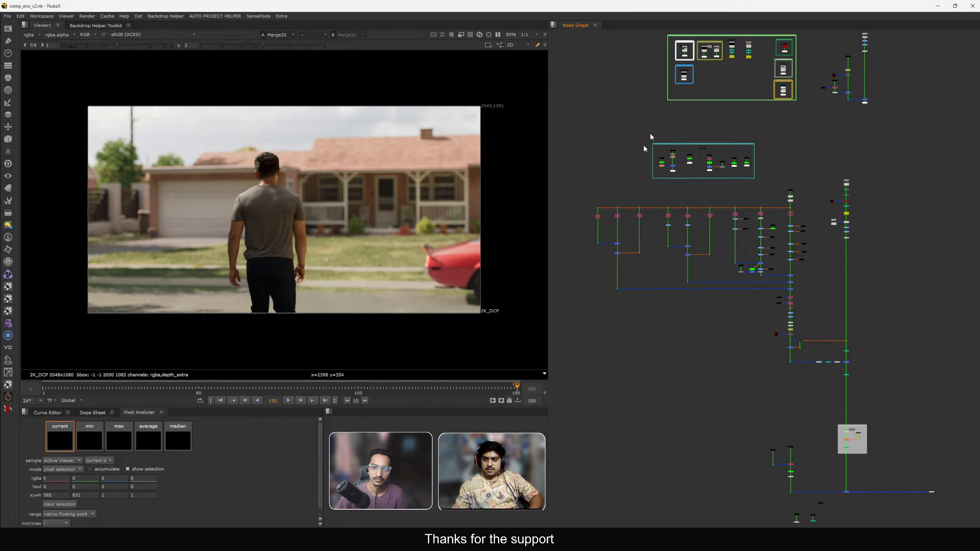
pyautogui.click(652, 541)
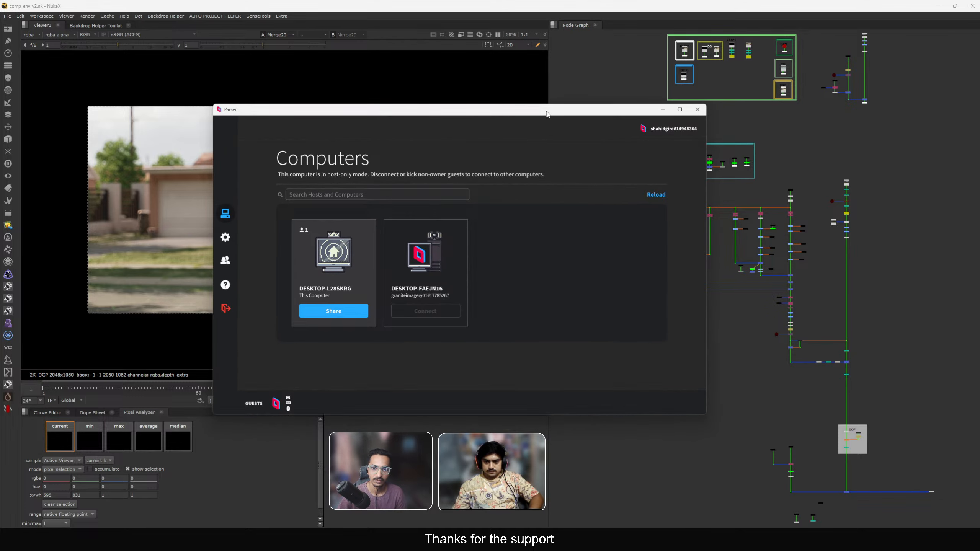
pyautogui.moveTo(546, 112); pyautogui.dragTo(529, 546)
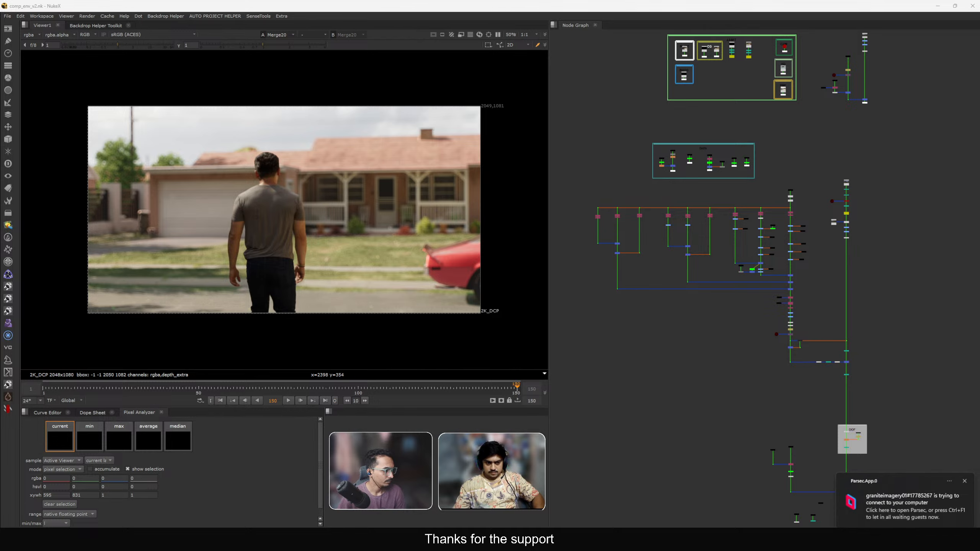
pyautogui.click(926, 540)
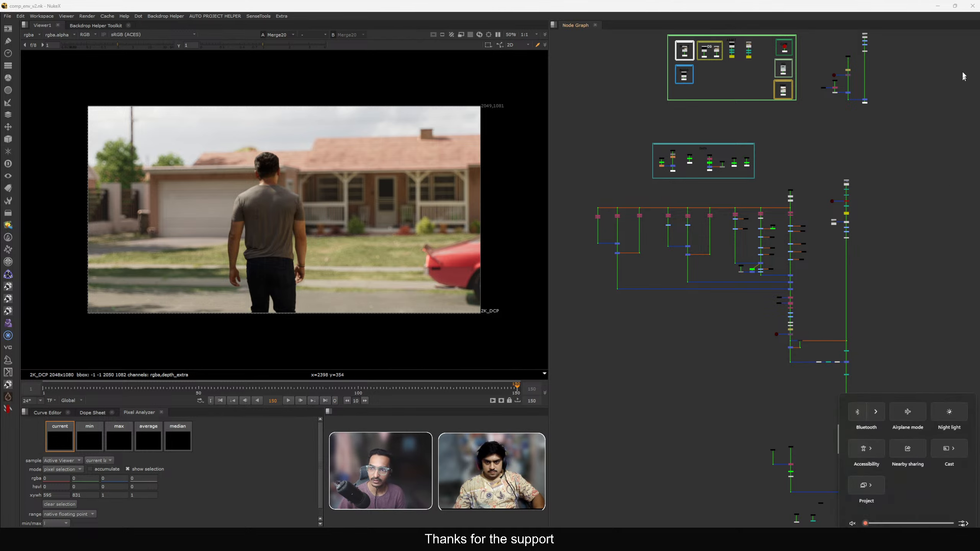
pyautogui.click(926, 540)
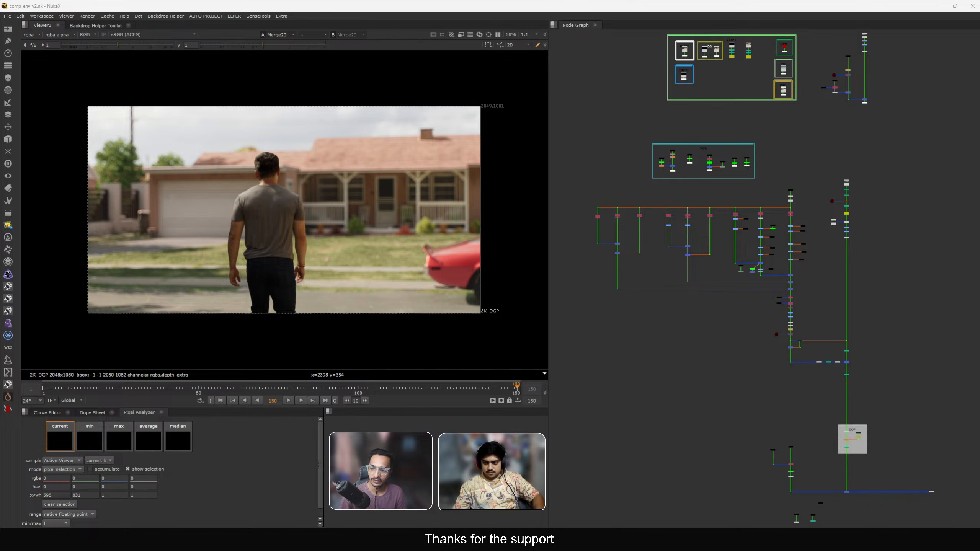
pyautogui.click(955, 540)
pyautogui.click(938, 14)
# Pan and zoom through the node graph around the DOF section to review the tree.
pyautogui.click(780, 132)
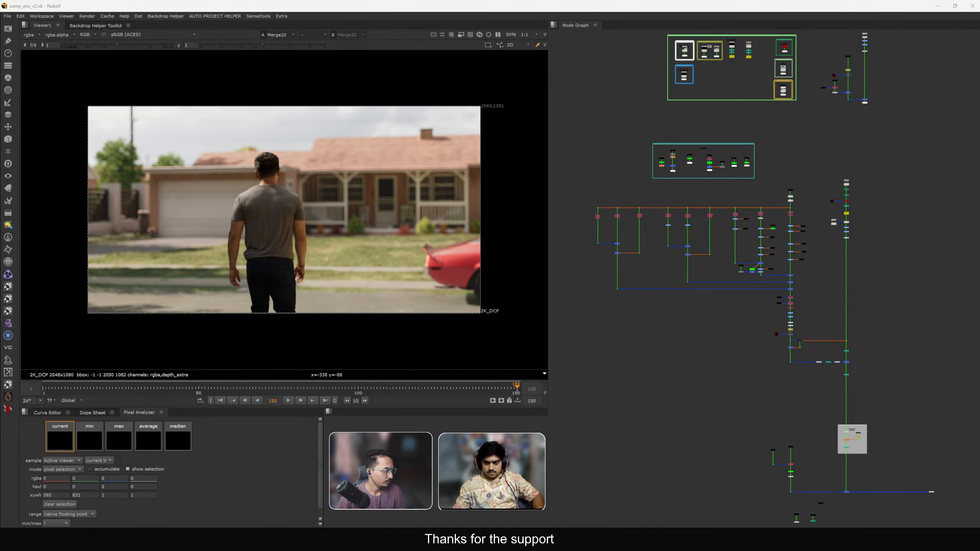
pyautogui.click(671, 323)
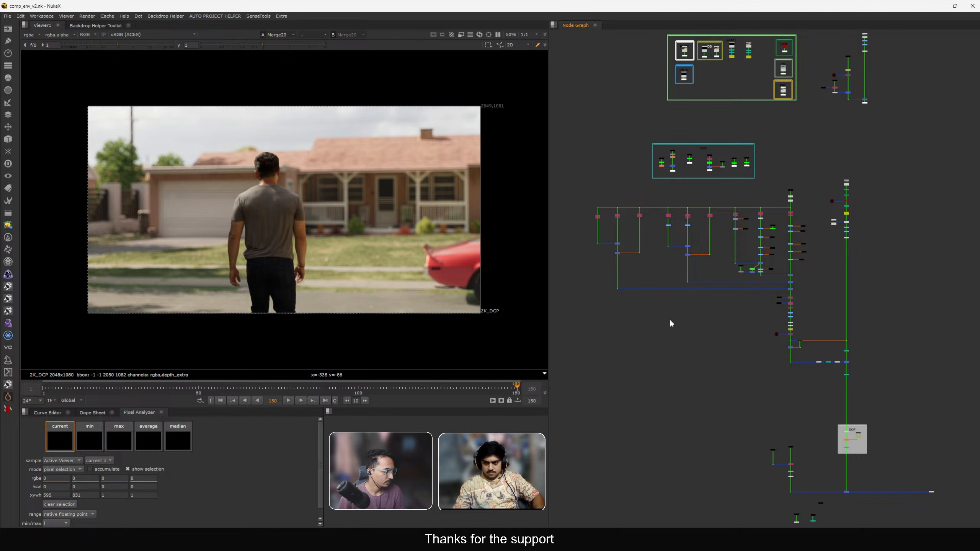
pyautogui.scroll(-8, 669, 334)
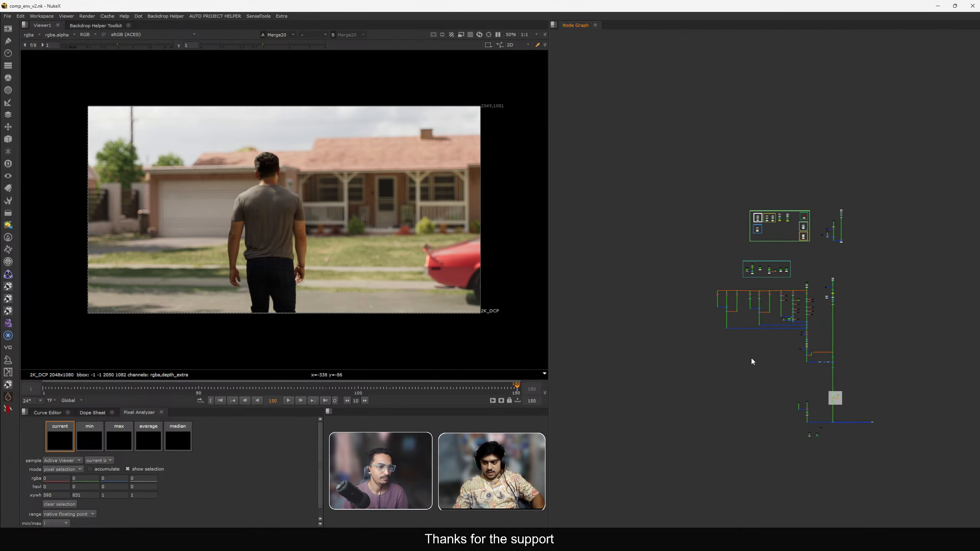
pyautogui.scroll(8, 766, 310)
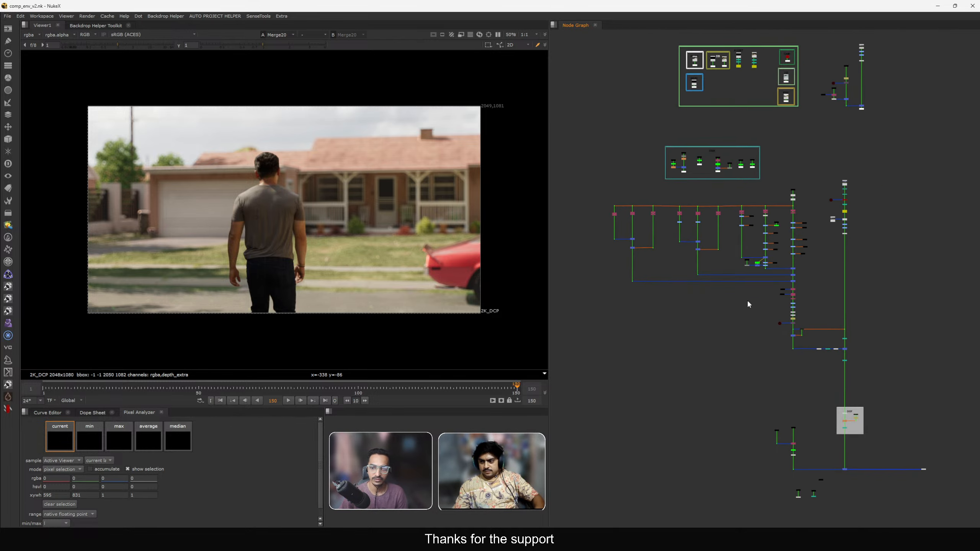
pyautogui.scroll(3, 739, 378)
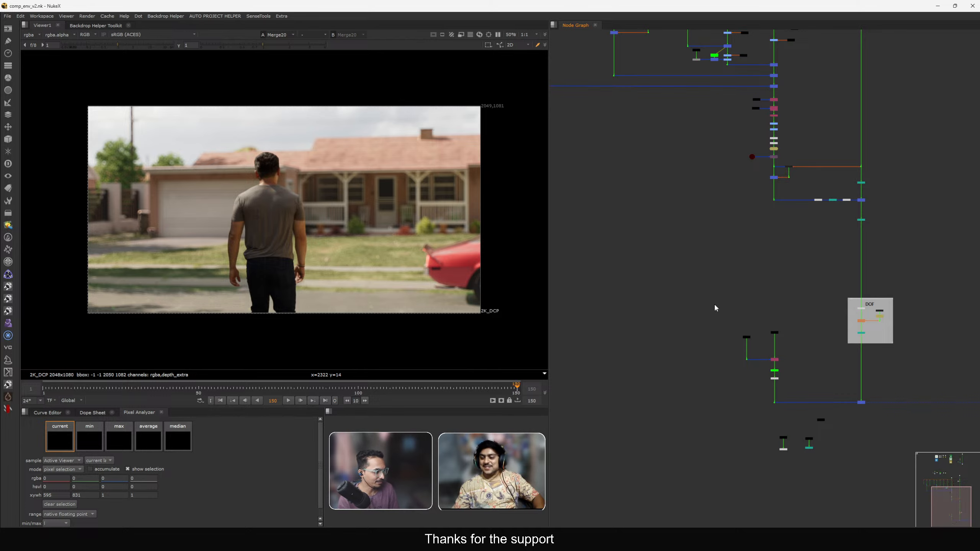
pyautogui.moveTo(715, 307); pyautogui.dragTo(724, 341, button='middle')
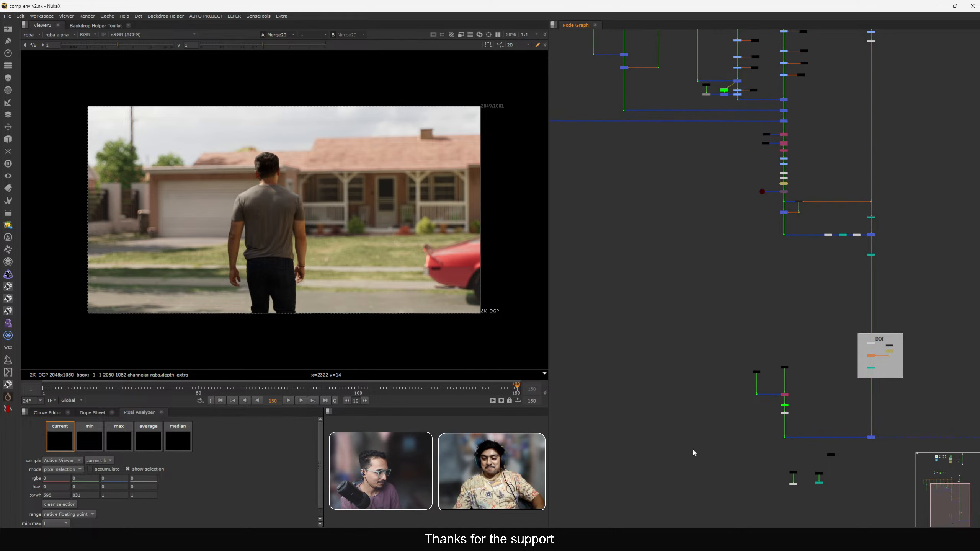
pyautogui.click(655, 540)
pyautogui.scroll(1, 755, 305)
pyautogui.moveTo(755, 305); pyautogui.dragTo(745, 389, button='middle')
pyautogui.scroll(-3, 729, 338)
pyautogui.moveTo(725, 320); pyautogui.dragTo(736, 355, button='middle')
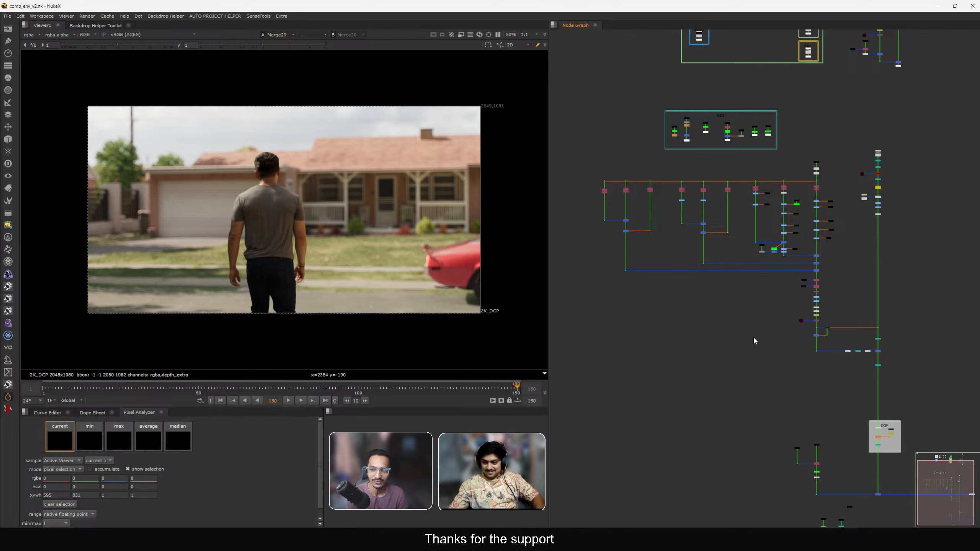
pyautogui.moveTo(754, 335); pyautogui.dragTo(739, 422, button='middle')
pyautogui.scroll(-1, 739, 422)
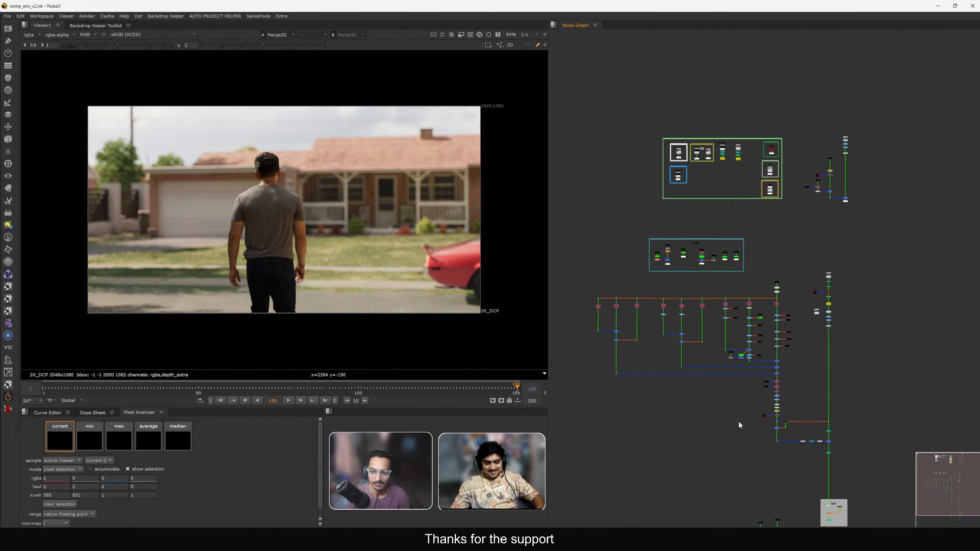
pyautogui.moveTo(718, 376); pyautogui.dragTo(794, 365, button='middle')
pyautogui.scroll(3, 793, 367)
pyautogui.moveTo(853, 385); pyautogui.dragTo(686, 218, button='middle')
pyautogui.moveTo(780, 446); pyautogui.dragTo(755, 333, button='middle')
pyautogui.moveTo(784, 410); pyautogui.dragTo(756, 320, button='middle')
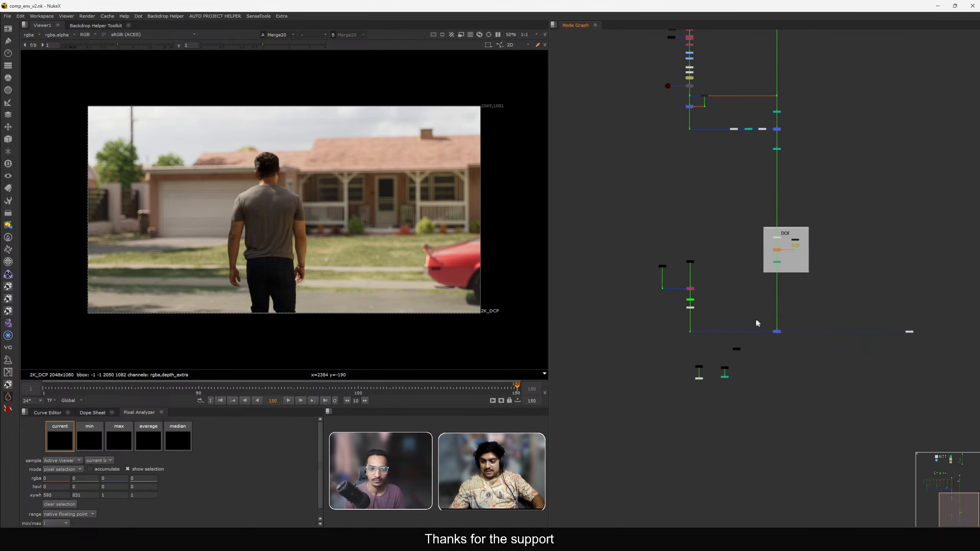
# Lower the saturation on the Saturation4 node slightly and close its properties.
pyautogui.scroll(8, 742, 245)
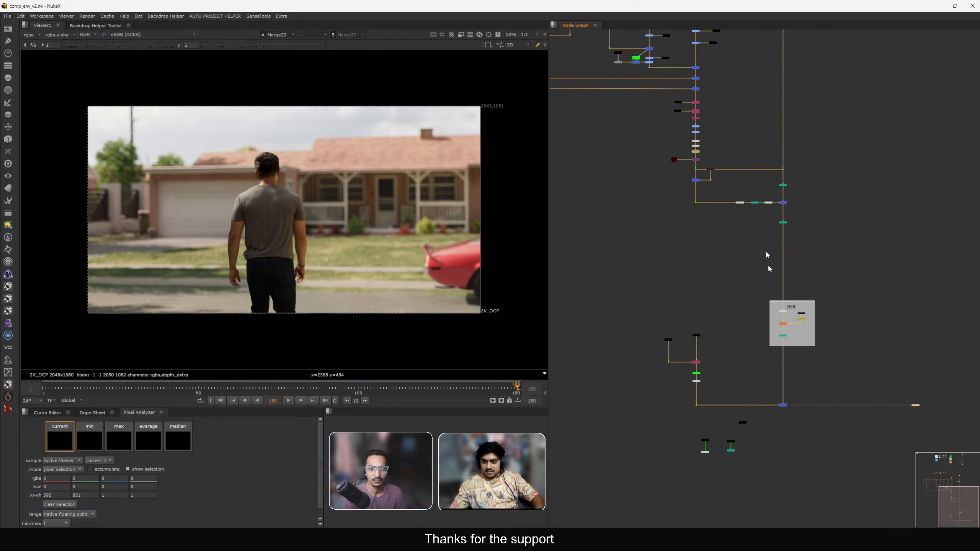
pyautogui.moveTo(724, 250); pyautogui.dragTo(788, 249, button='middle')
pyautogui.doubleClick(771, 184)
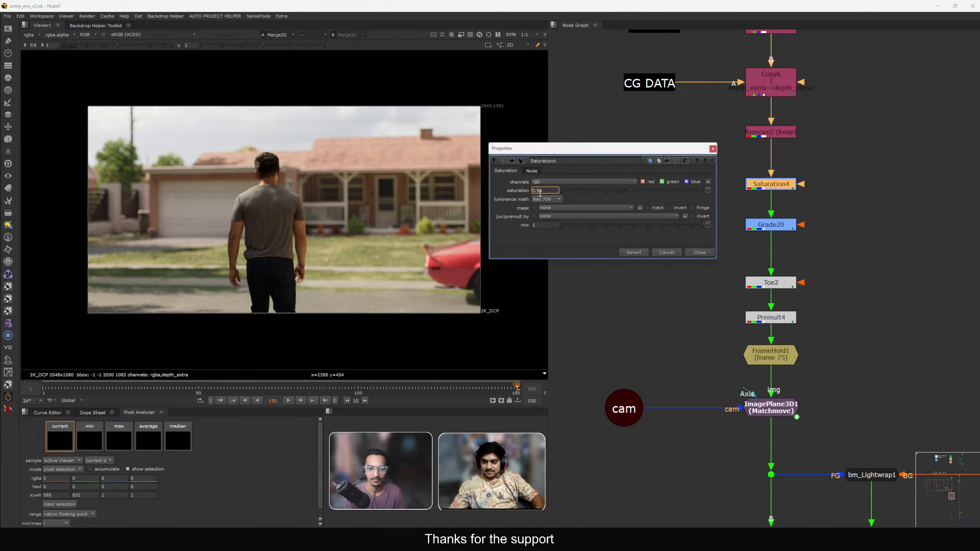
pyautogui.press('Down')
pyautogui.press('Down')
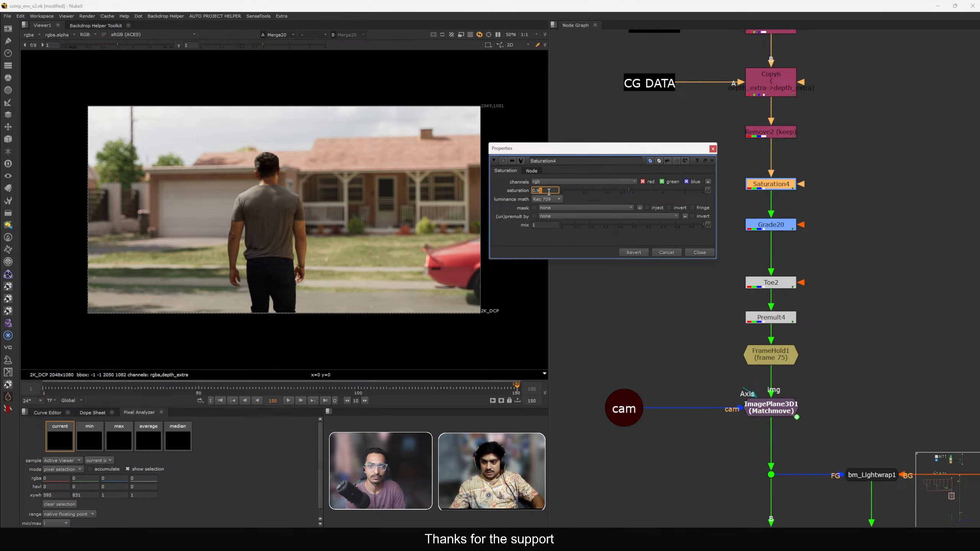
pyautogui.click(699, 252)
# Load the original plate and the final comp into the viewer and flip between them to compare.
pyautogui.scroll(-3, 700, 284)
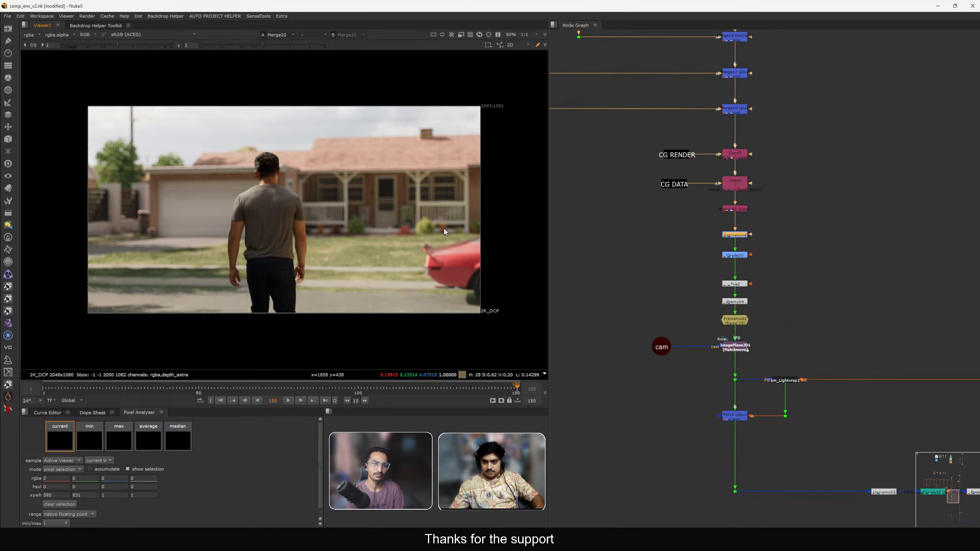
pyautogui.scroll(-8, 696, 202)
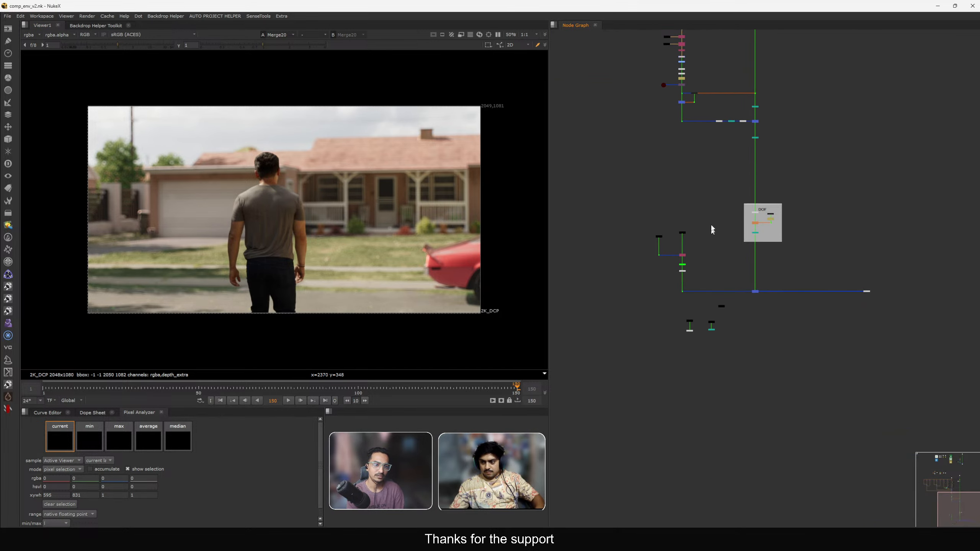
pyautogui.scroll(8, 703, 262)
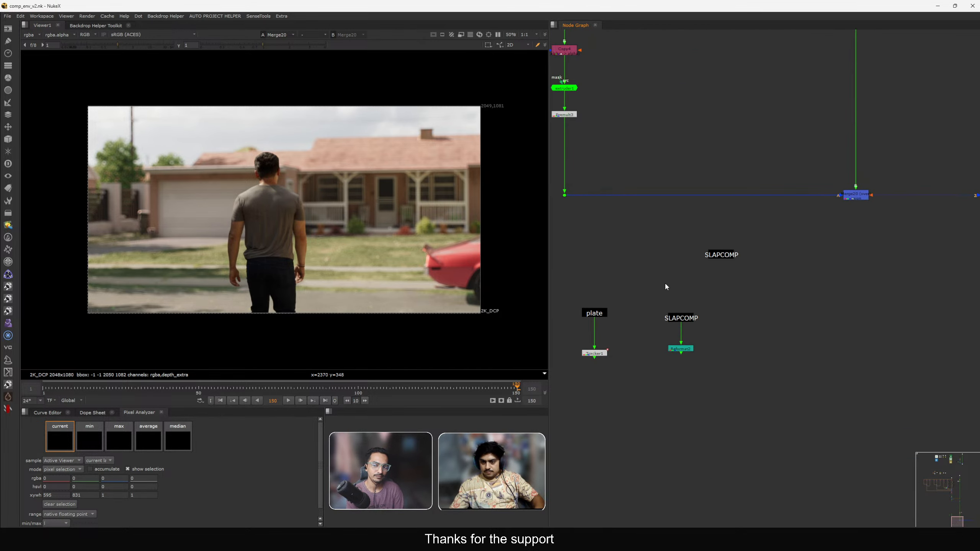
pyautogui.click(684, 283)
pyautogui.moveTo(635, 247); pyautogui.dragTo(562, 299)
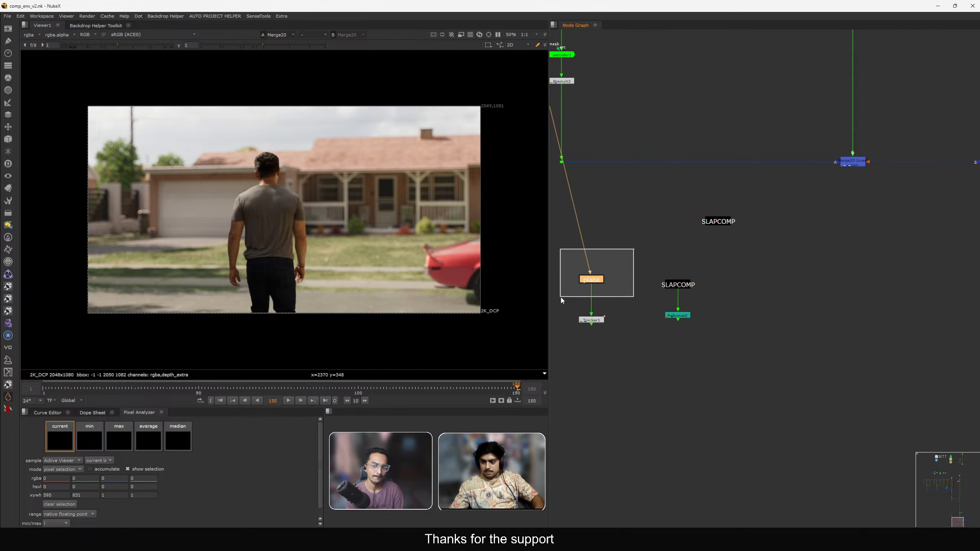
pyautogui.press('1')
pyautogui.moveTo(799, 121); pyautogui.dragTo(901, 196)
pyautogui.press('2')
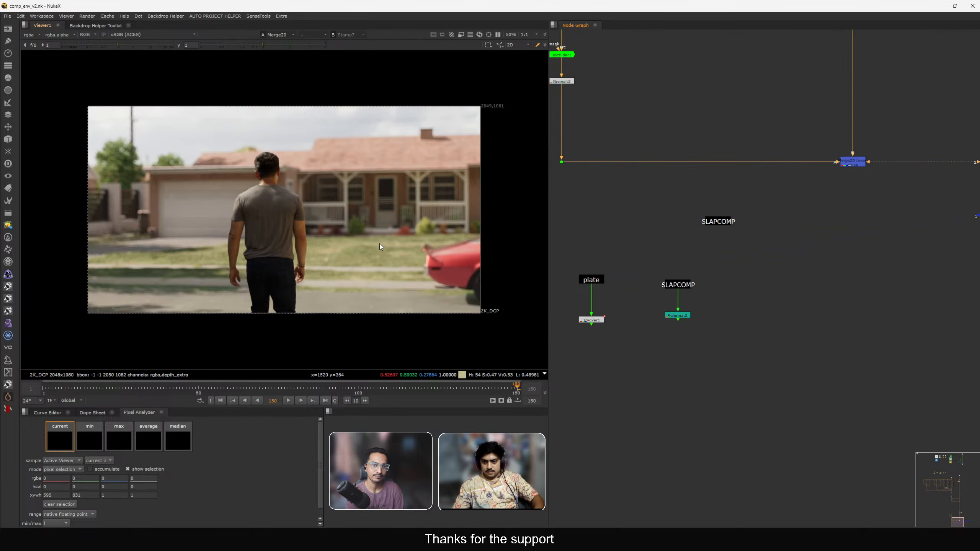
pyautogui.press('1')
pyautogui.press('2')
pyautogui.press('1')
pyautogui.press('2')
pyautogui.press('1')
pyautogui.press('2')
pyautogui.press('1')
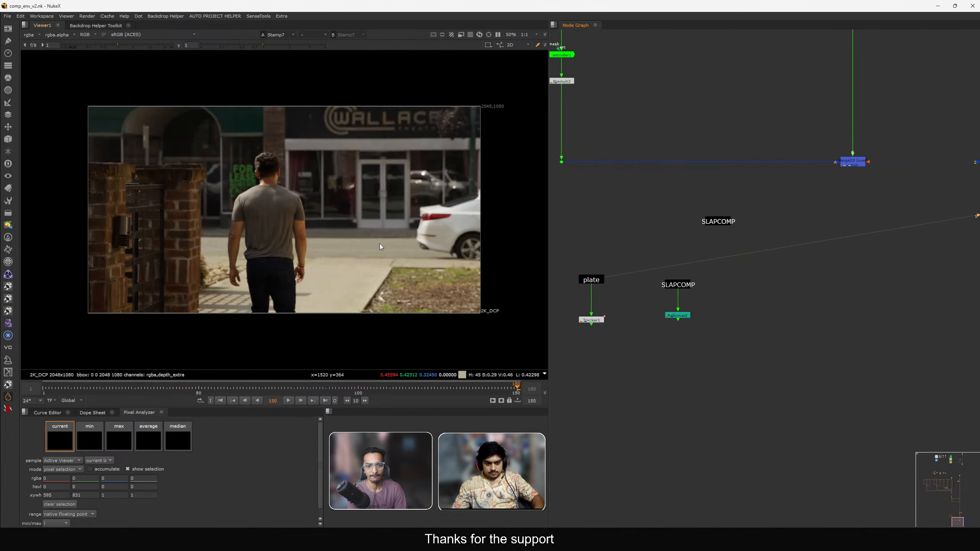
pyautogui.press('2')
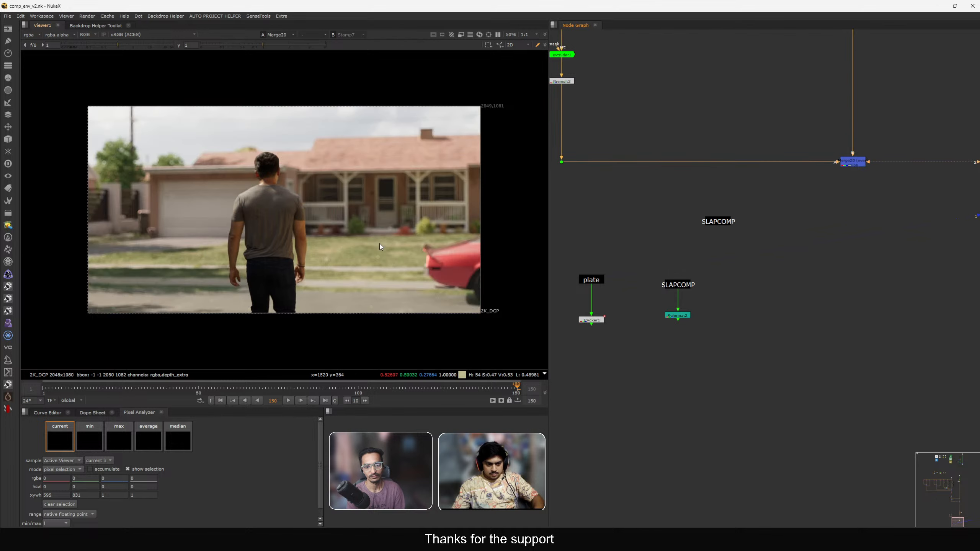
pyautogui.press('1')
pyautogui.press('2')
pyautogui.press('1')
pyautogui.press('2')
pyautogui.press('1')
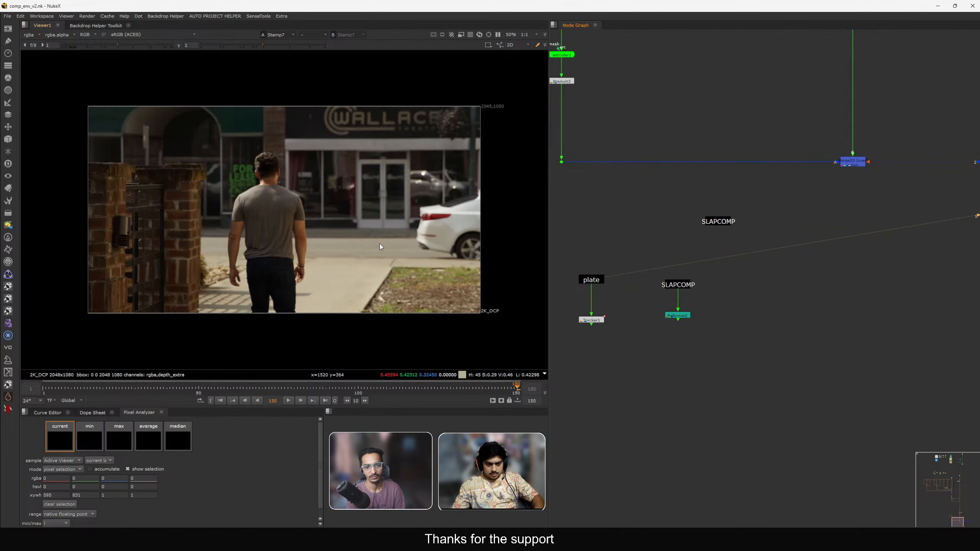
pyautogui.press('2')
pyautogui.press('1')
pyautogui.press('2')
pyautogui.press('1')
pyautogui.press('2')
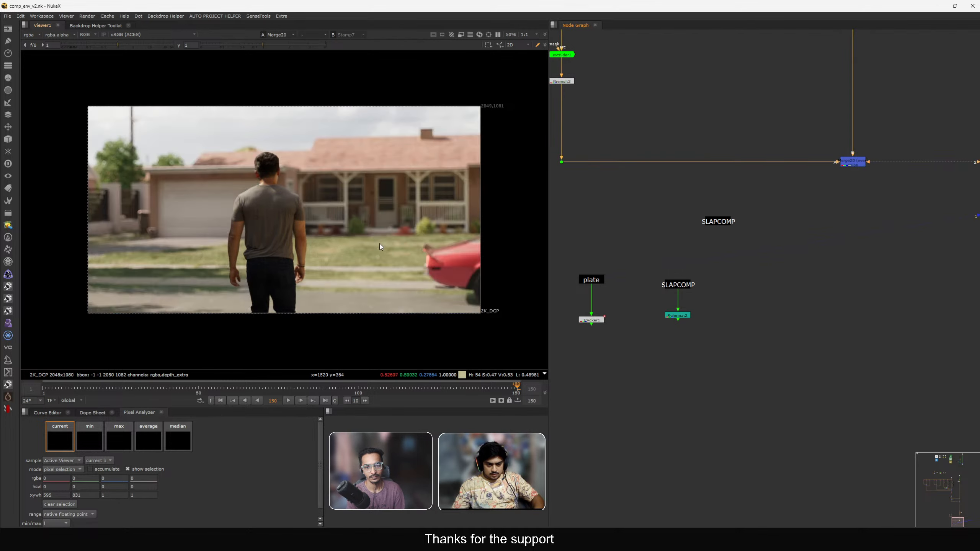
pyautogui.press('1')
pyautogui.press('2')
pyautogui.press('1')
pyautogui.press('2')
# Inspect the light wrap Dot output feeding the Plus1 merge in the viewer.
pyautogui.moveTo(367, 232); pyautogui.dragTo(373, 232, button='middle')
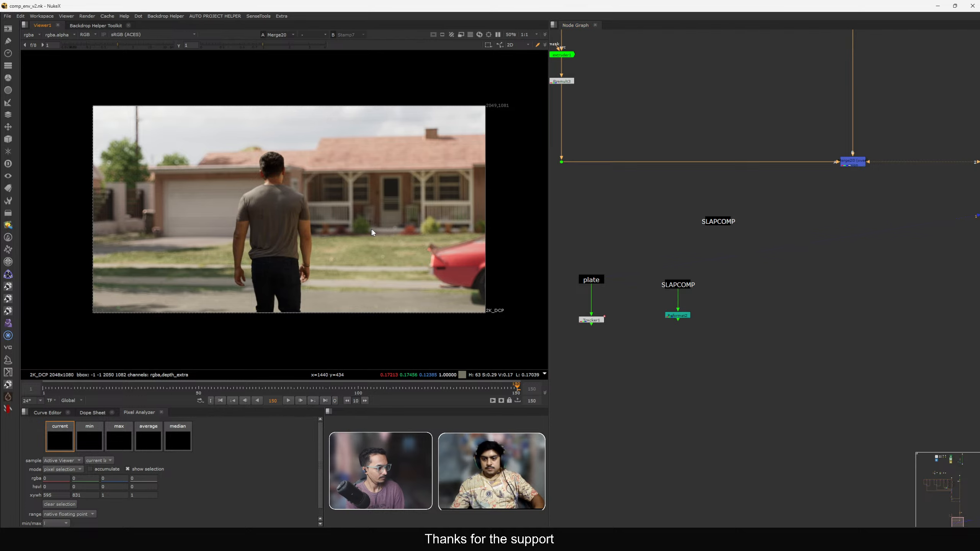
pyautogui.middleClick(373, 232)
pyautogui.scroll(-7, 789, 232)
pyautogui.moveTo(809, 59); pyautogui.dragTo(807, 342, button='middle')
pyautogui.scroll(6, 719, 235)
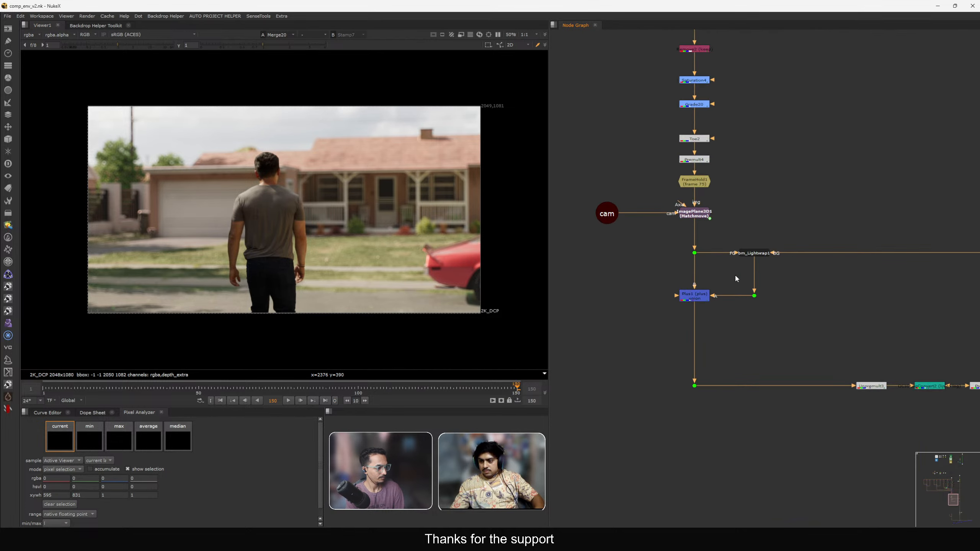
pyautogui.scroll(-2, 714, 270)
pyautogui.scroll(2, 708, 300)
pyautogui.scroll(1, 712, 298)
pyautogui.moveTo(693, 287); pyautogui.dragTo(698, 287)
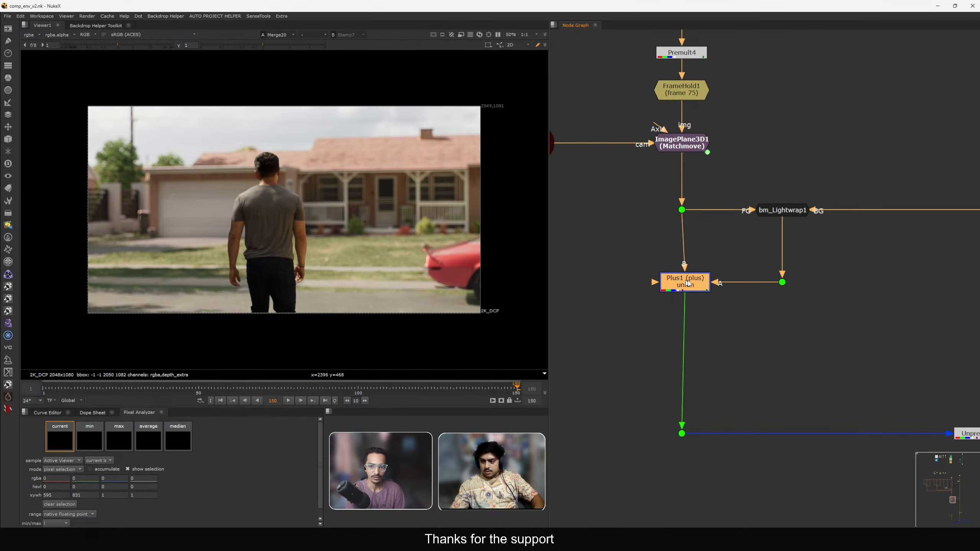
pyautogui.moveTo(755, 250); pyautogui.dragTo(829, 310)
pyautogui.press('1')
pyautogui.moveTo(687, 284); pyautogui.dragTo(46, 148)
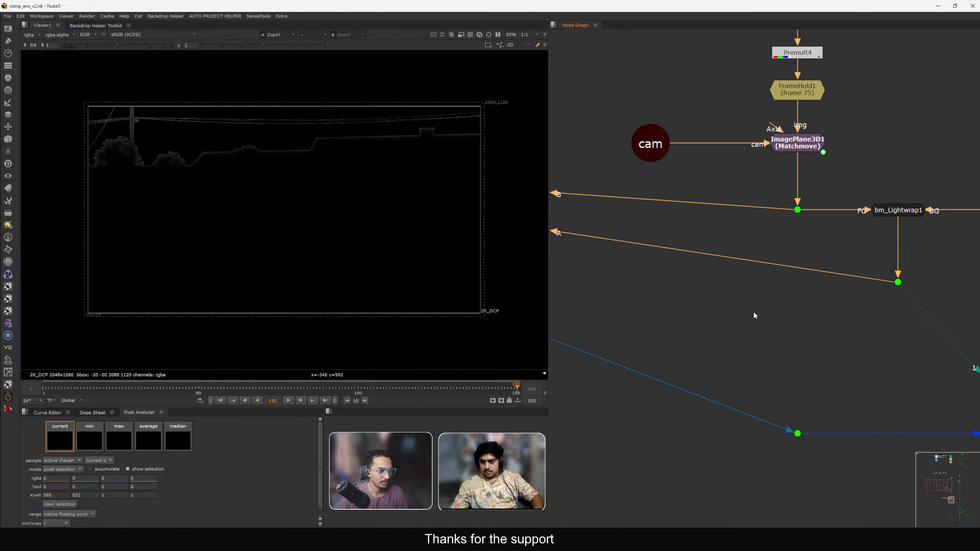
pyautogui.click(753, 311)
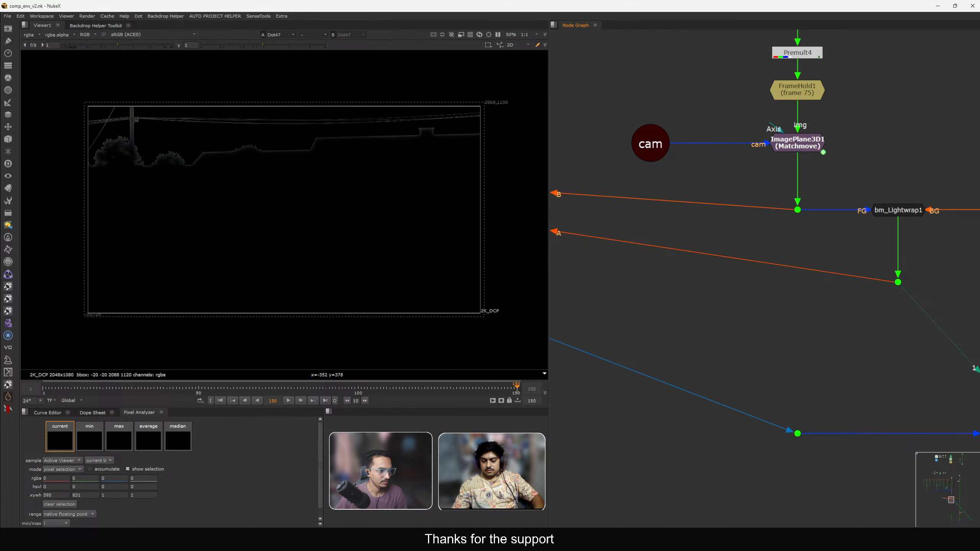
pyautogui.scroll(-3, 359, 287)
pyautogui.scroll(-6, 751, 312)
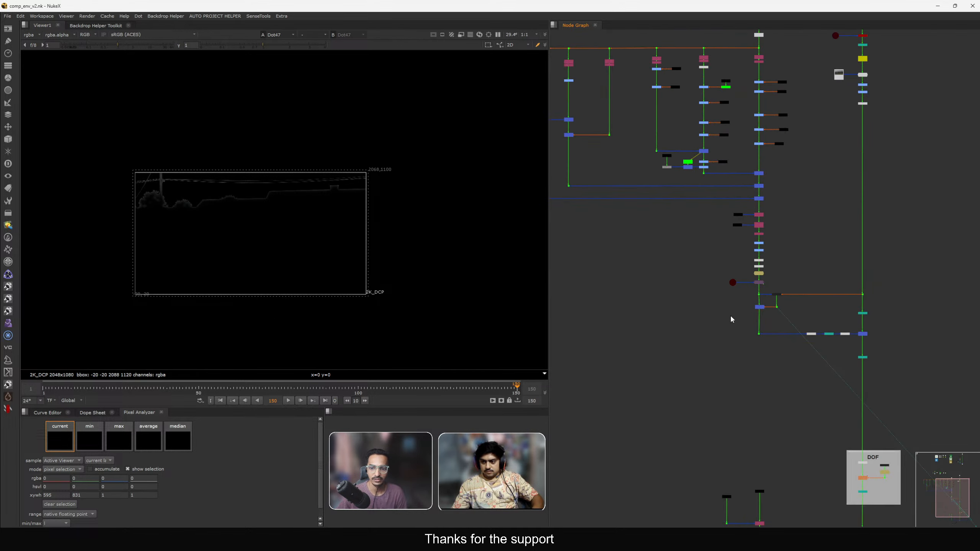
pyautogui.scroll(6, 762, 307)
pyautogui.click(735, 319)
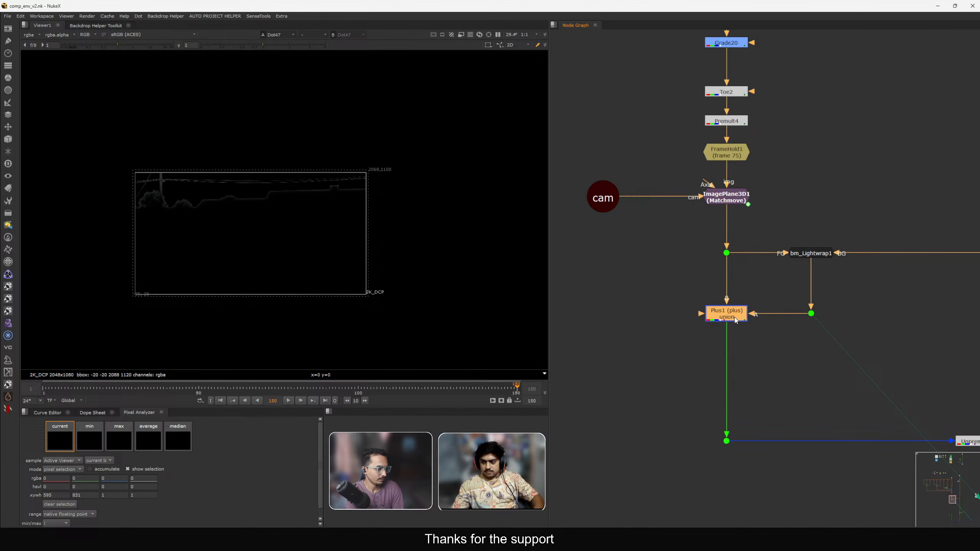
# View the bm_Lightwrap1 output up close and raise its brightness slightly.
pyautogui.click(811, 254)
pyautogui.press('1')
pyautogui.scroll(10, 134, 198)
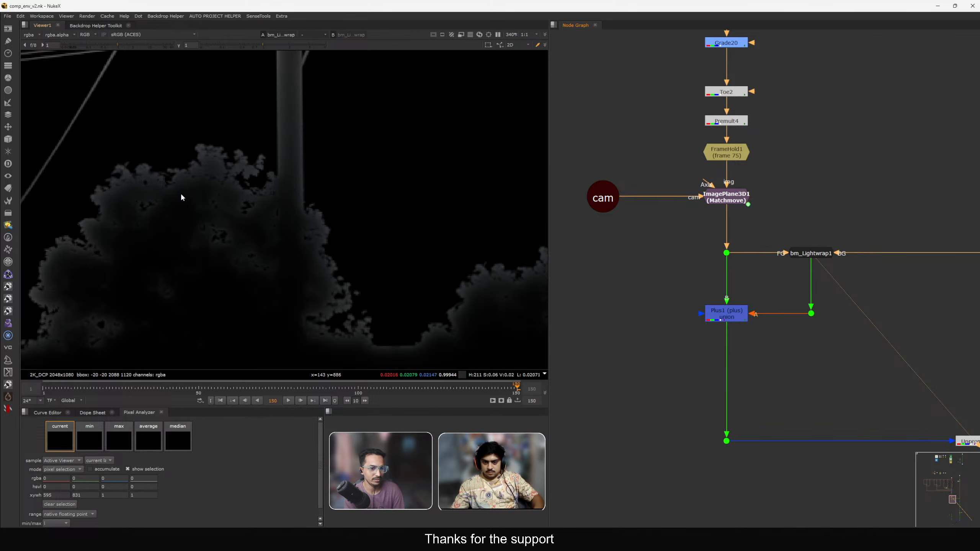
pyautogui.moveTo(321, 243); pyautogui.dragTo(324, 179, button='middle')
pyautogui.moveTo(758, 287); pyautogui.dragTo(773, 257, button='middle')
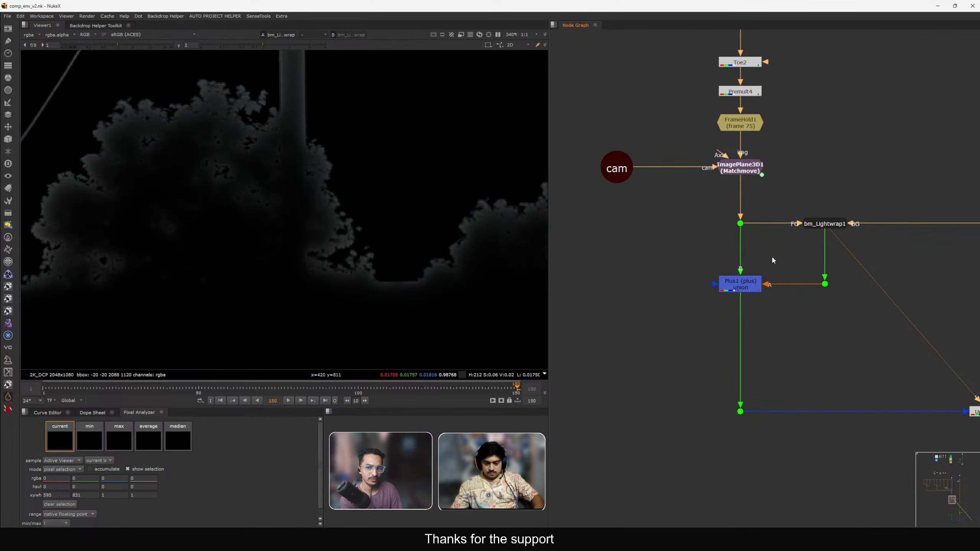
pyautogui.doubleClick(821, 228)
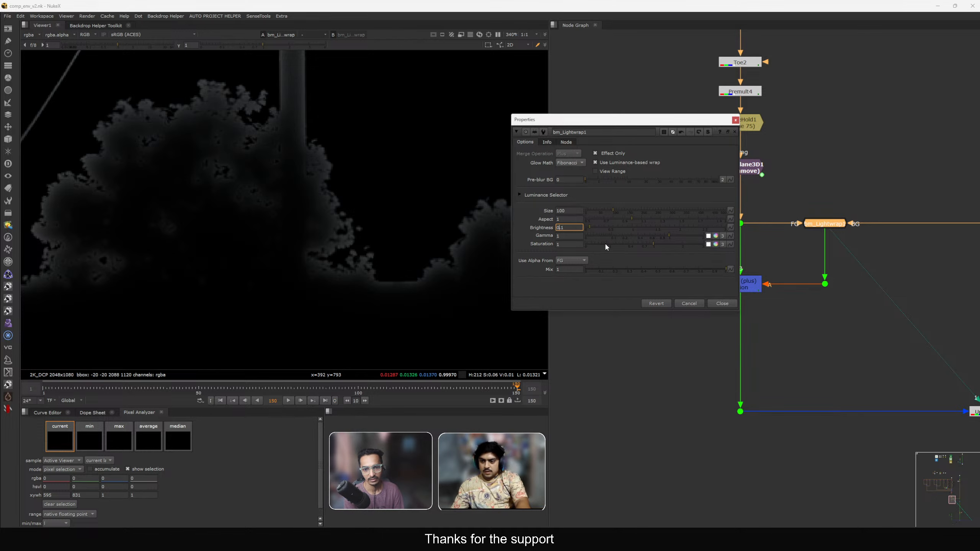
pyautogui.press('Up')
pyautogui.press('Up')
pyautogui.click(731, 305)
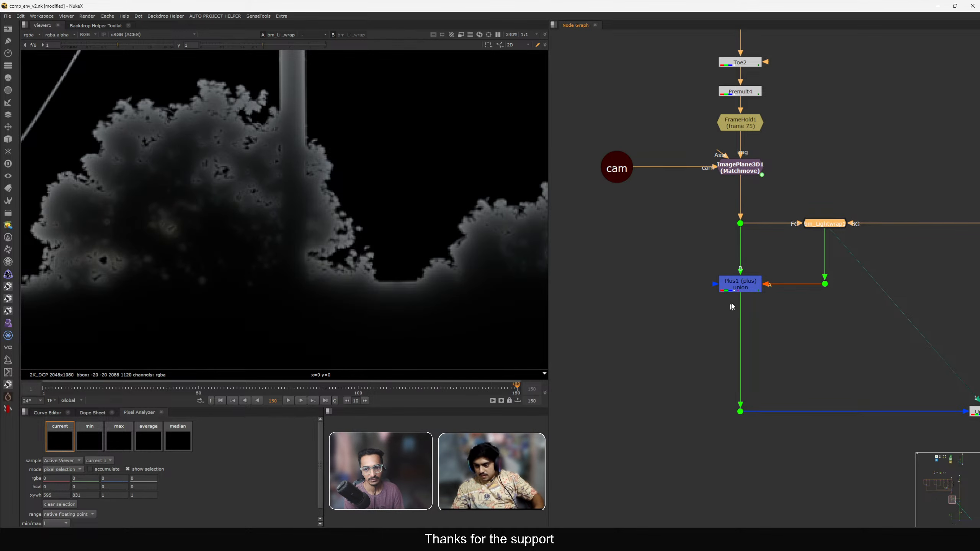
# View the Plus1 merge, the OCIOLogConvert output and the final Merge20 in the viewer to compare them.
pyautogui.click(740, 285)
pyautogui.press('1')
pyautogui.click(767, 308)
pyautogui.scroll(-4, 766, 308)
pyautogui.moveTo(767, 308); pyautogui.dragTo(574, 244, button='middle')
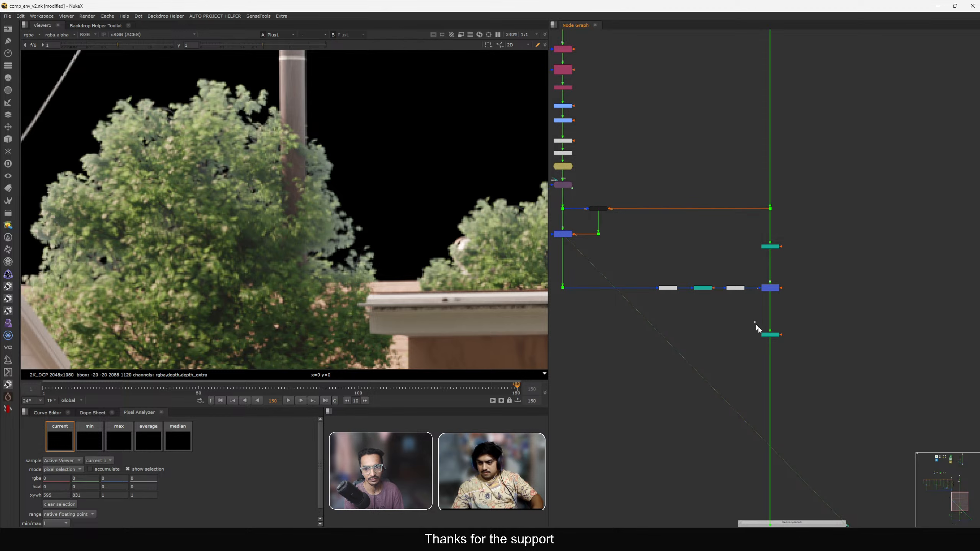
pyautogui.press('2')
pyautogui.scroll(5, 691, 264)
pyautogui.click(687, 248)
pyautogui.scroll(-4, 687, 248)
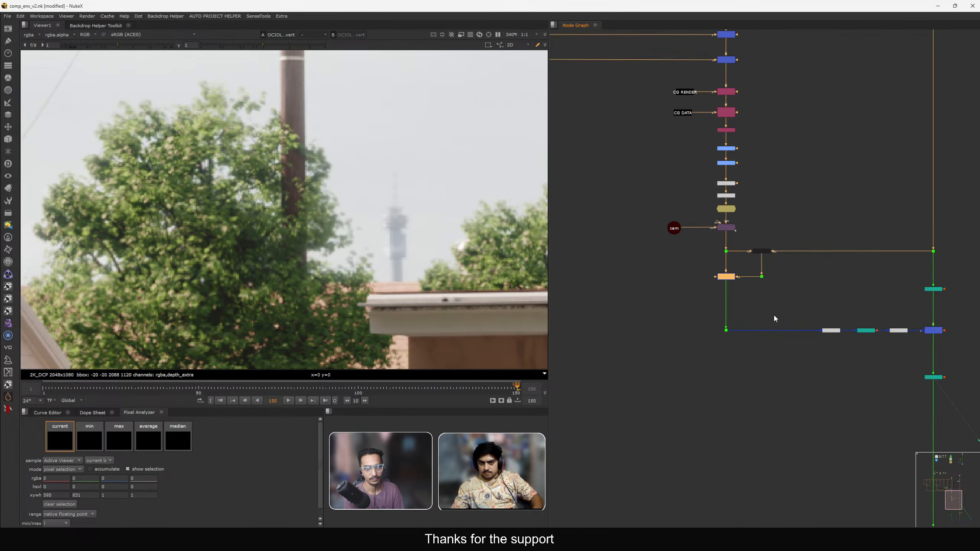
pyautogui.moveTo(753, 259); pyautogui.dragTo(722, 130, button='middle')
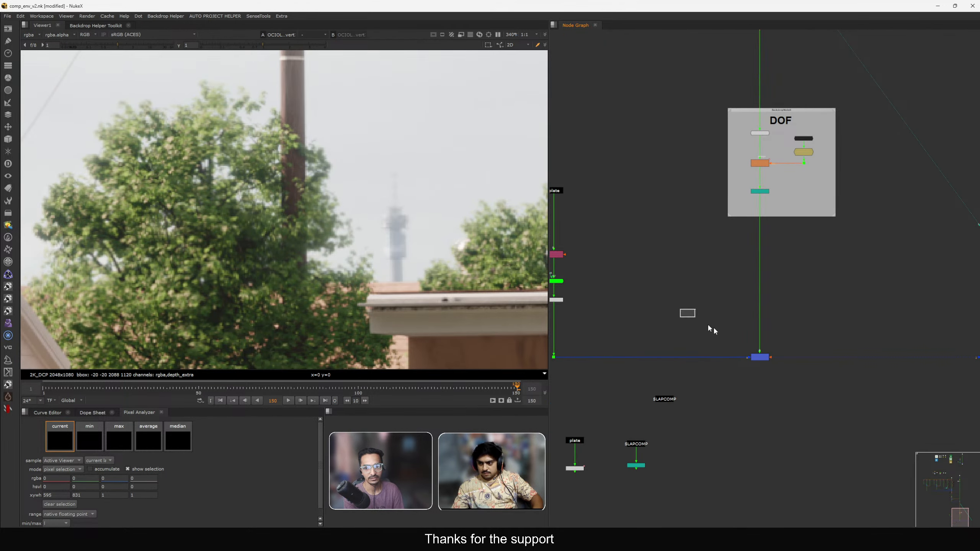
pyautogui.click(760, 357)
pyautogui.press('1')
pyautogui.scroll(-2, 691, 225)
pyautogui.moveTo(691, 226); pyautogui.dragTo(742, 354, button='middle')
pyautogui.scroll(3, 674, 176)
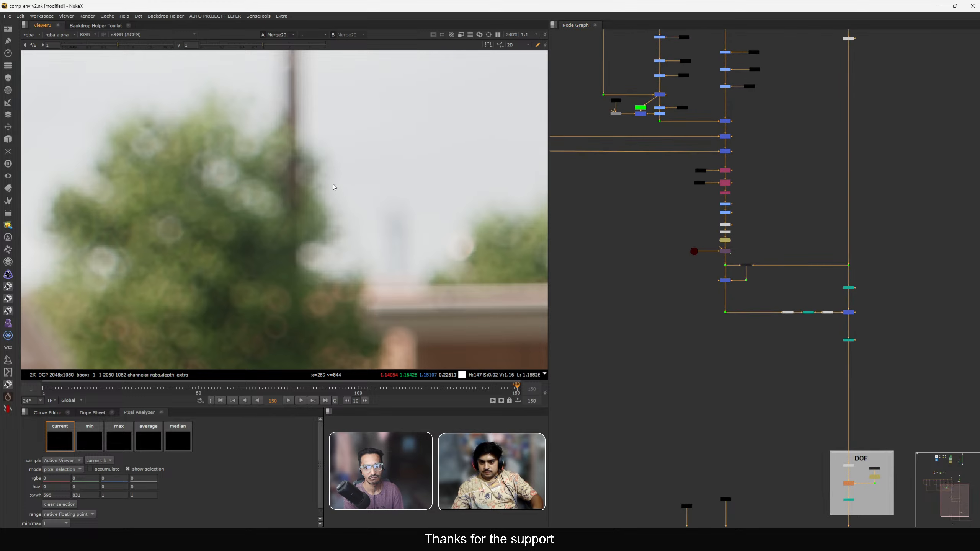
pyautogui.press('f')
pyautogui.scroll(3, 715, 259)
pyautogui.moveTo(716, 259); pyautogui.dragTo(746, 328, button='middle')
pyautogui.scroll(3, 746, 332)
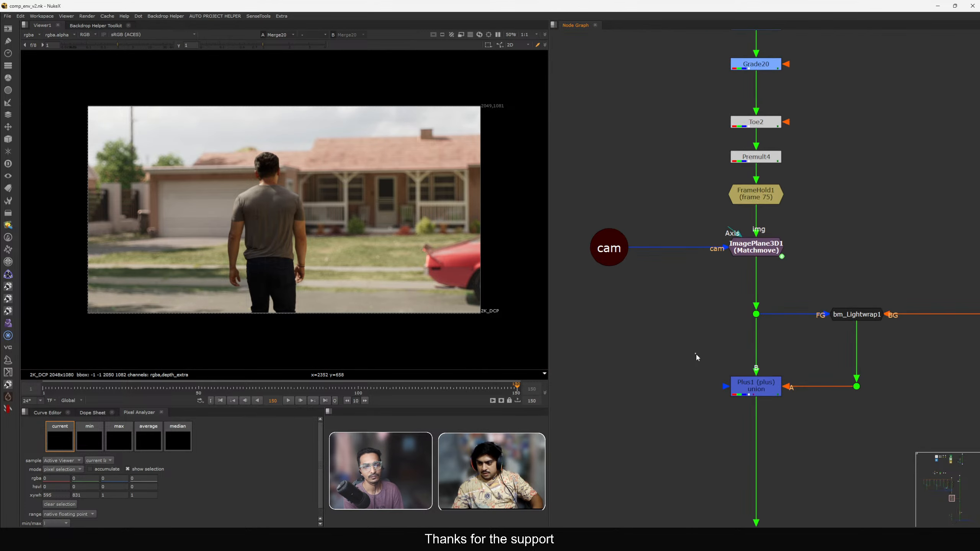
# Toggle the Plus1 light wrap merge on and off to compare its effect on the comp.
pyautogui.moveTo(695, 353); pyautogui.dragTo(810, 411)
pyautogui.press('d')
pyautogui.press('d')
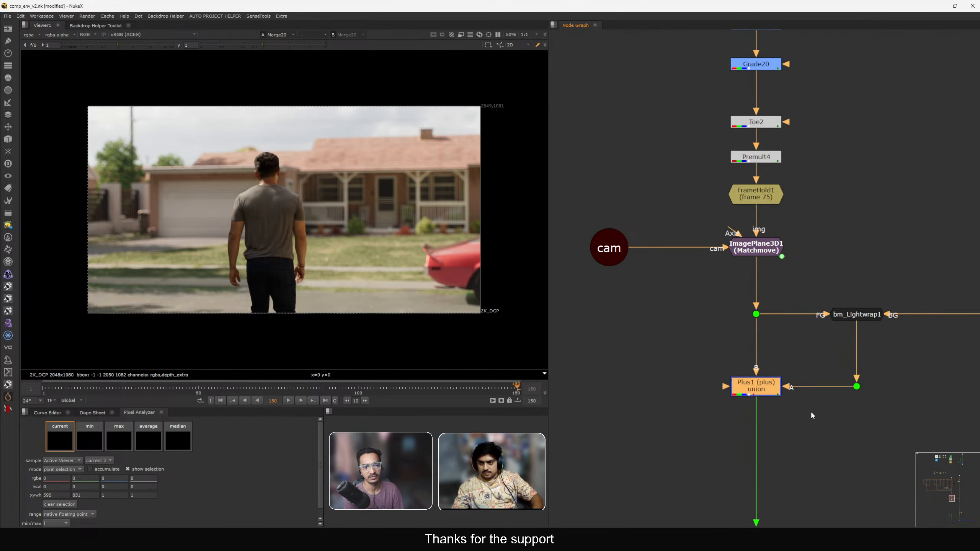
pyautogui.press('d')
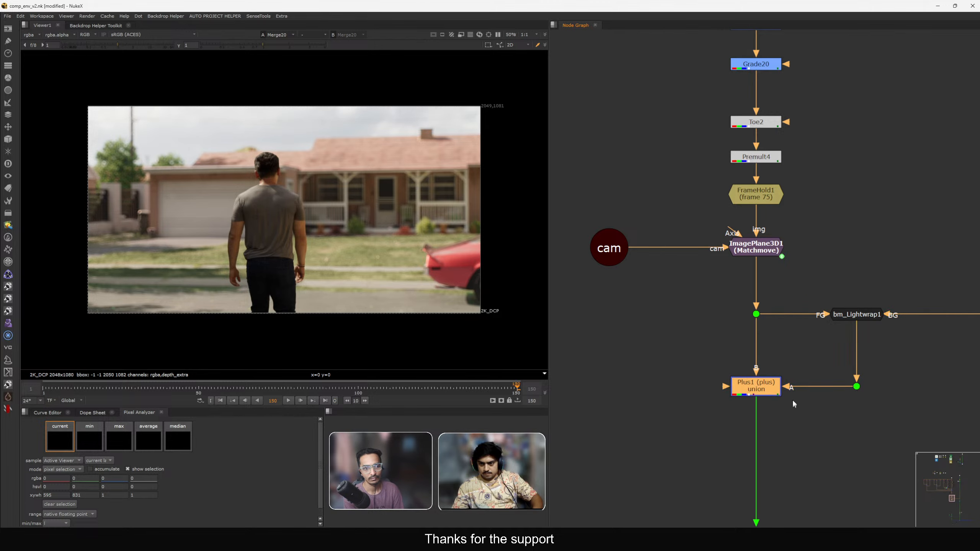
# Inspect the original plate up close in the viewer and return to the light wrap section of the tree.
pyautogui.scroll(-5, 792, 400)
pyautogui.moveTo(736, 275); pyautogui.dragTo(668, 142, button='middle')
pyautogui.scroll(5, 684, 308)
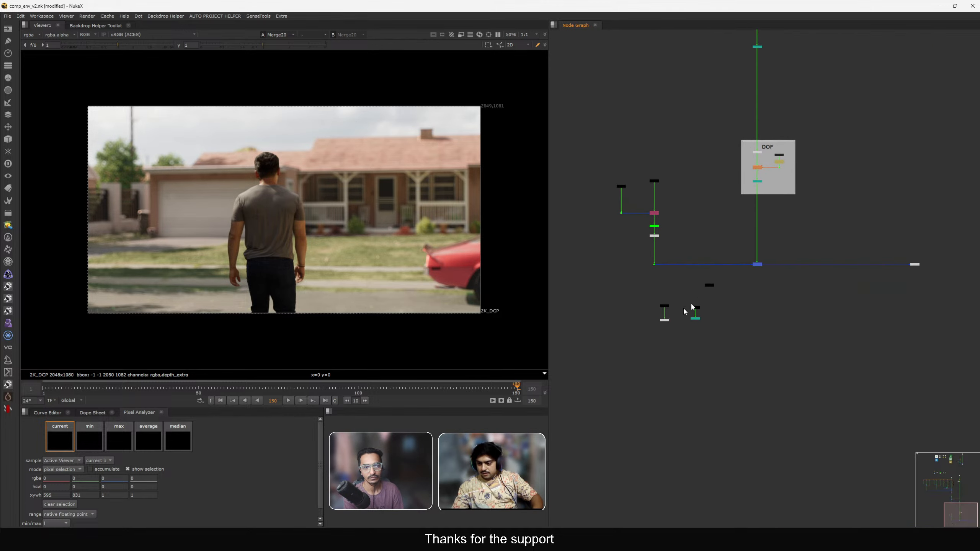
pyautogui.press('1')
pyautogui.scroll(8, 232, 204)
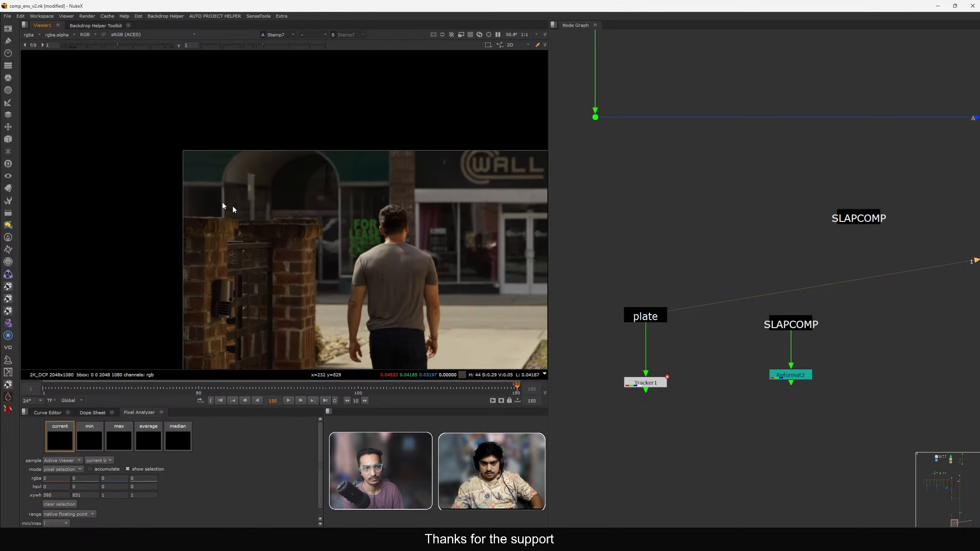
pyautogui.scroll(5, 265, 179)
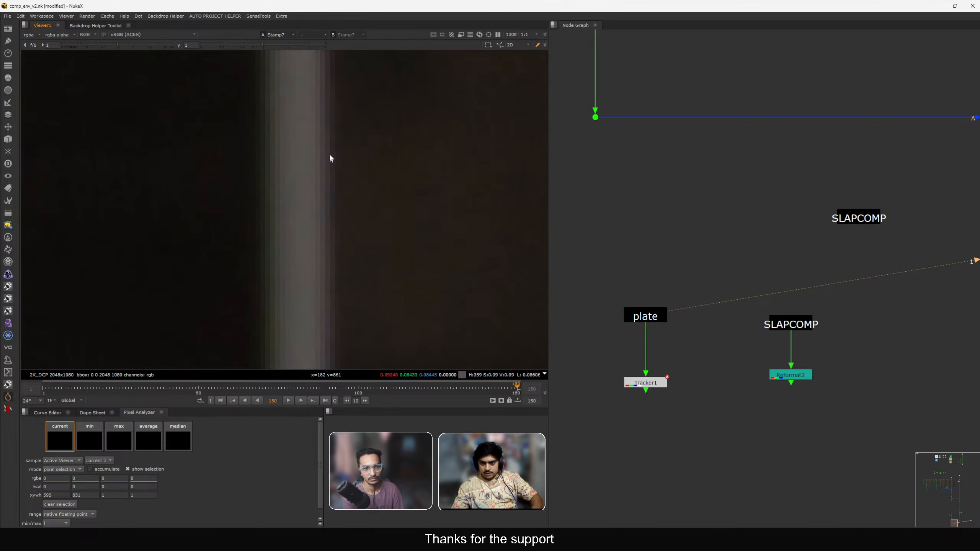
pyautogui.keyDown('ctrl'); pyautogui.moveTo(329, 153); pyautogui.dragTo(330, 186); pyautogui.keyUp('ctrl')
pyautogui.scroll(-12, 355, 234)
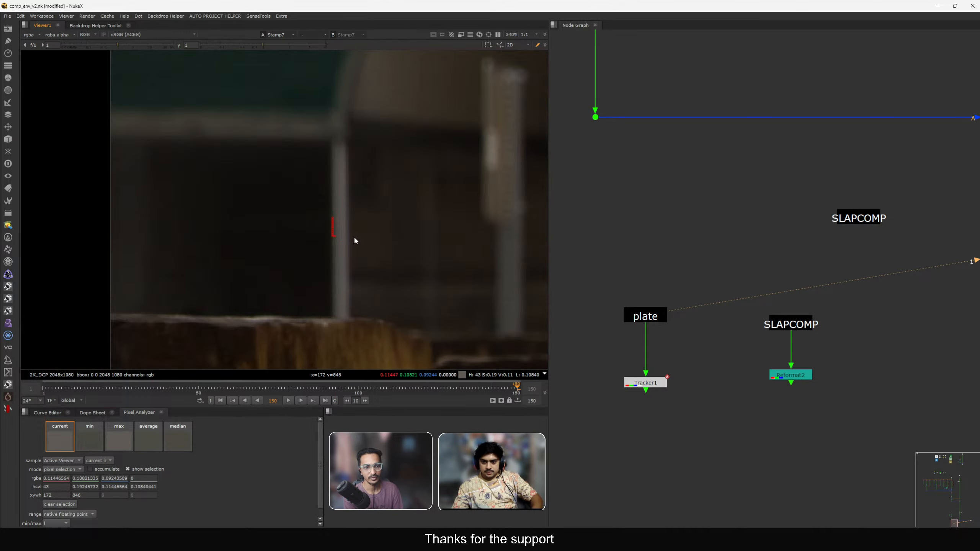
pyautogui.scroll(-5, 722, 400)
pyautogui.moveTo(833, 116); pyautogui.dragTo(750, 209, button='middle')
pyautogui.moveTo(747, 243); pyautogui.dragTo(837, 422, button='middle')
pyautogui.scroll(4, 686, 163)
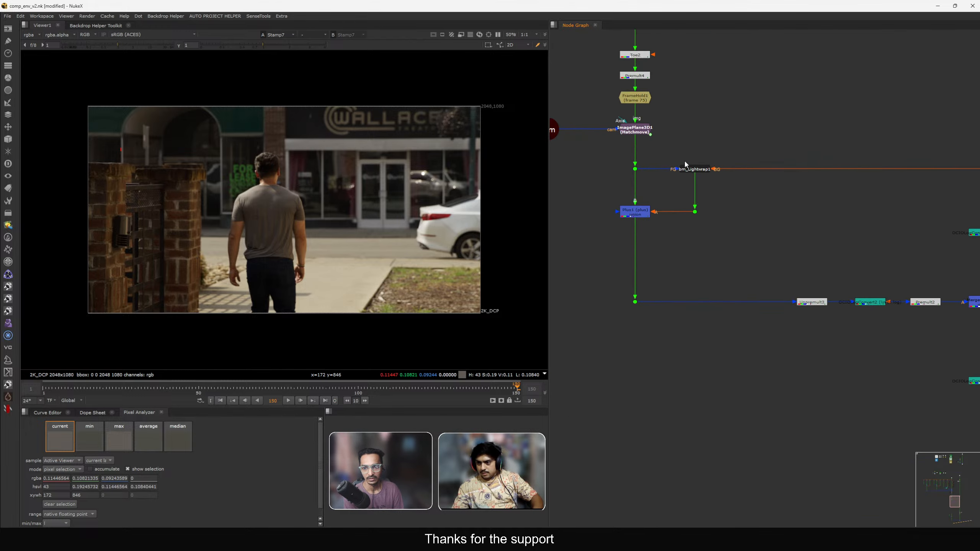
# Open the Chromatik1 node's properties inside the DOF backdrop and close them again.
pyautogui.scroll(1, 746, 290)
pyautogui.moveTo(916, 390); pyautogui.dragTo(694, 262, button='middle')
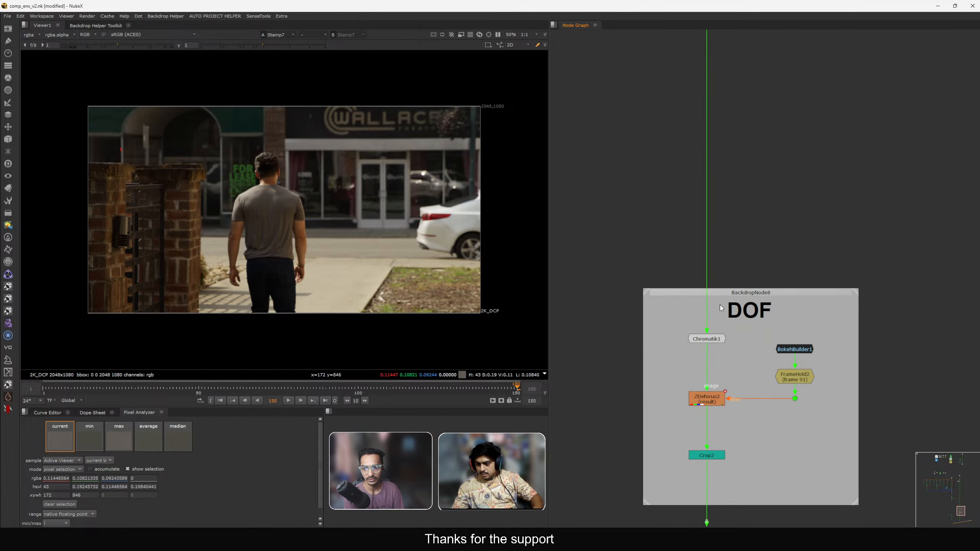
pyautogui.scroll(5, 700, 261)
pyautogui.doubleClick(705, 260)
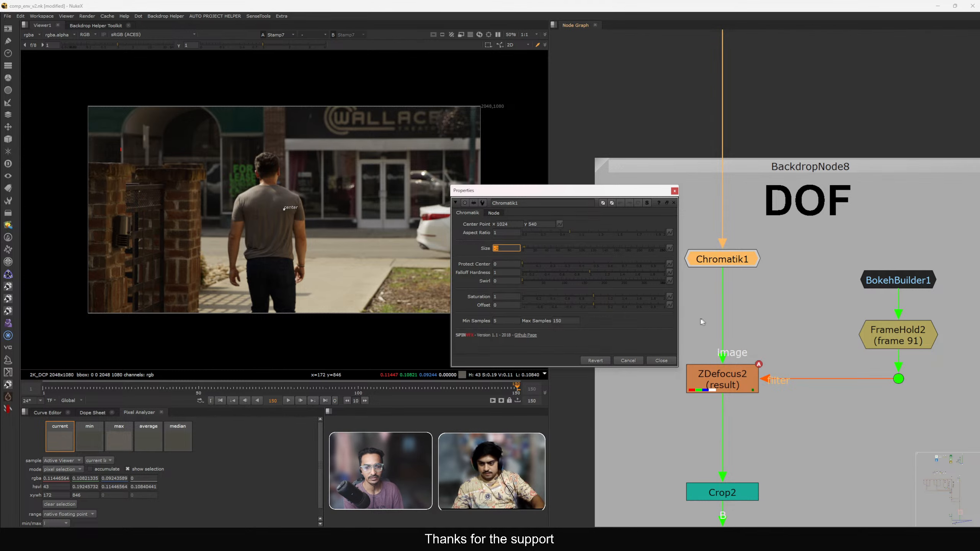
pyautogui.click(732, 304)
pyautogui.click(674, 191)
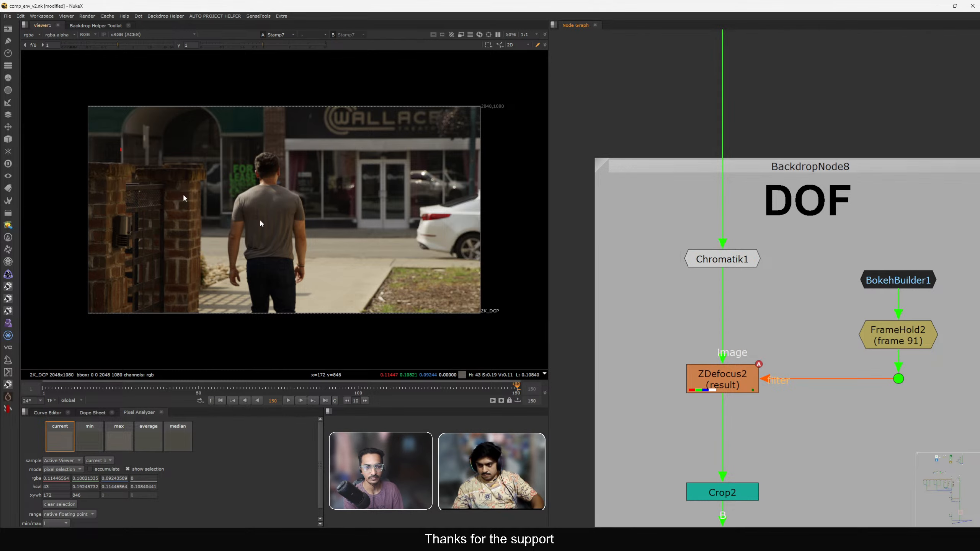
# View the Chromatik1 output in the viewer and zoom in to inspect the chromatic aberration on edges.
pyautogui.scroll(2, 130, 138)
pyautogui.scroll(6, 120, 155)
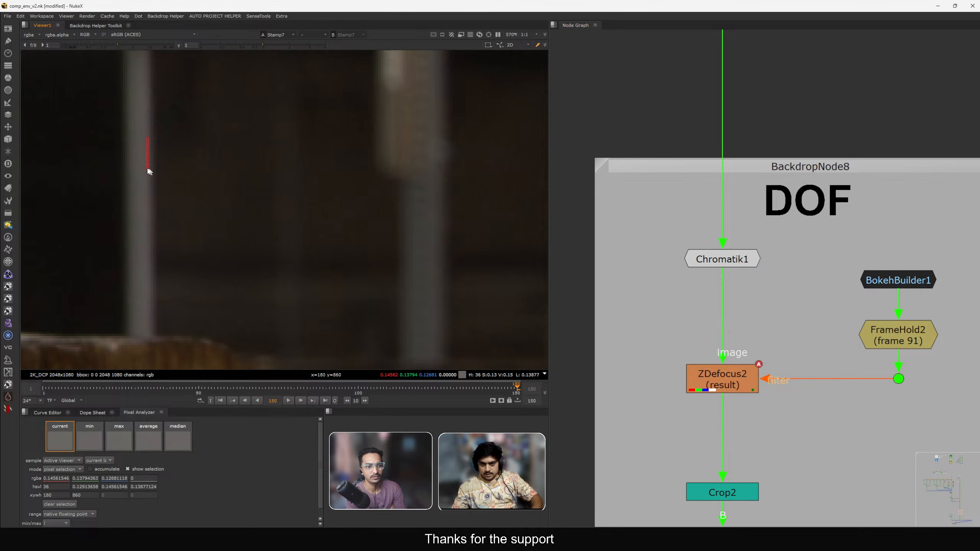
pyautogui.click(724, 263)
pyautogui.press('1')
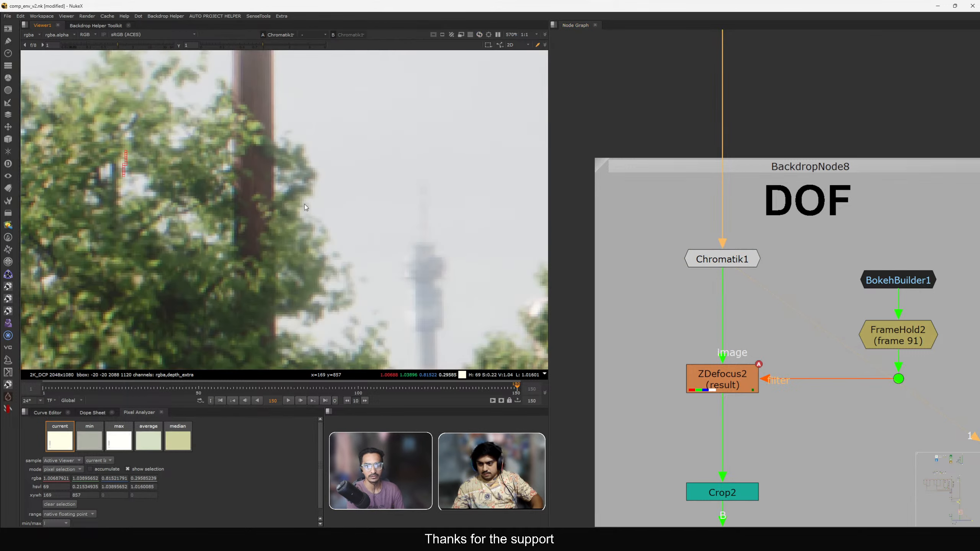
pyautogui.scroll(-9, 183, 129)
pyautogui.scroll(4, 161, 148)
pyautogui.scroll(5, 177, 200)
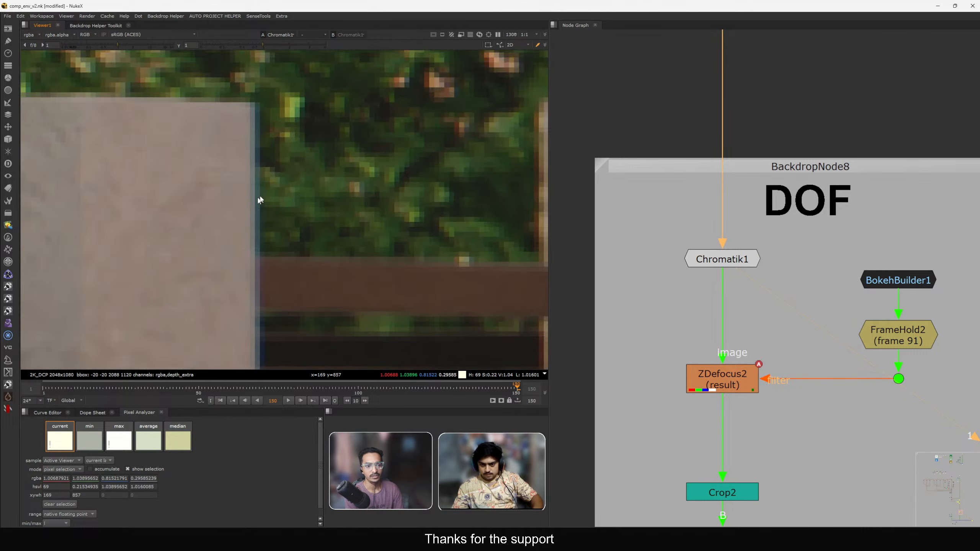
pyautogui.scroll(-2, 189, 192)
pyautogui.scroll(3, 254, 190)
# View the ZDefocus2 output in the viewer and zoom in to inspect the defocus.
pyautogui.click(719, 375)
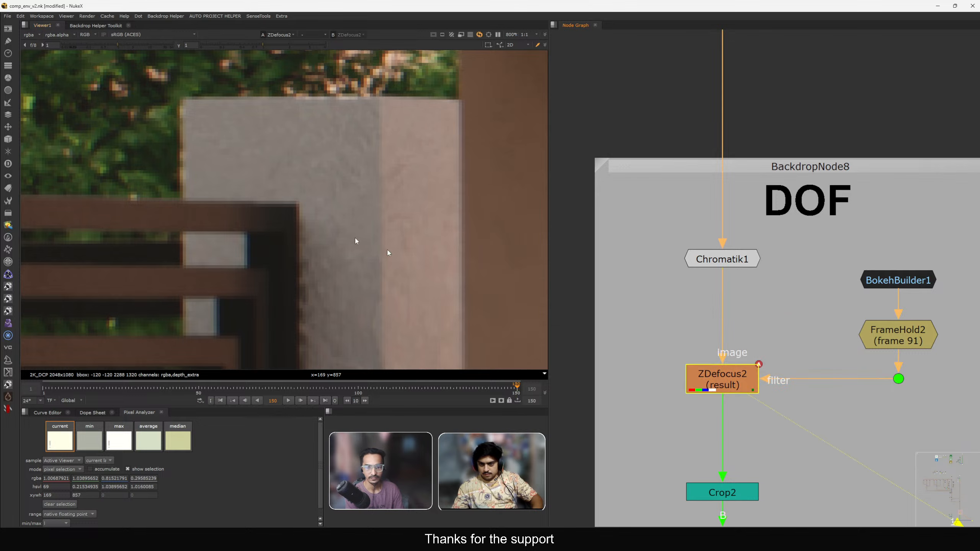
pyautogui.press('1')
pyautogui.scroll(-4, 252, 197)
pyautogui.scroll(3, 261, 189)
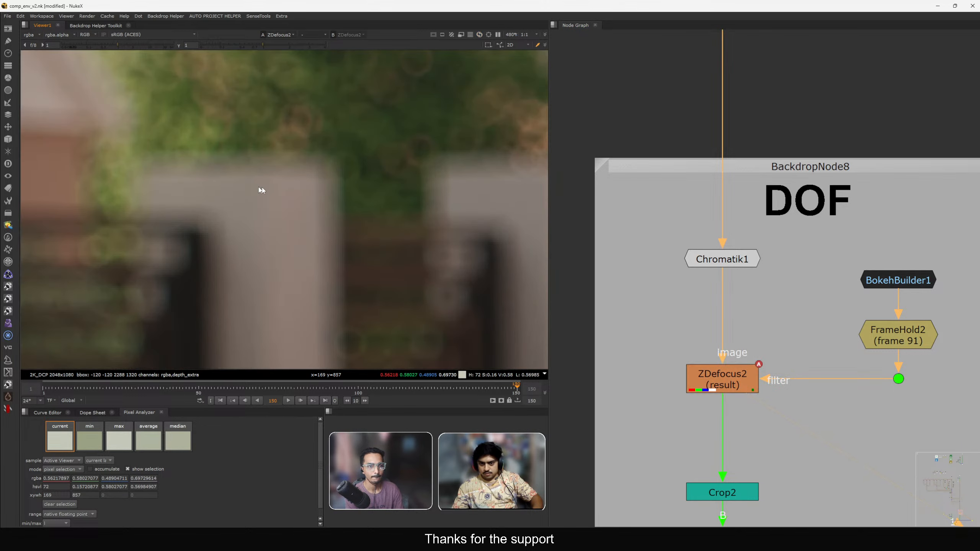
# Set the Chromatik1 size to 7.
pyautogui.doubleClick(693, 259)
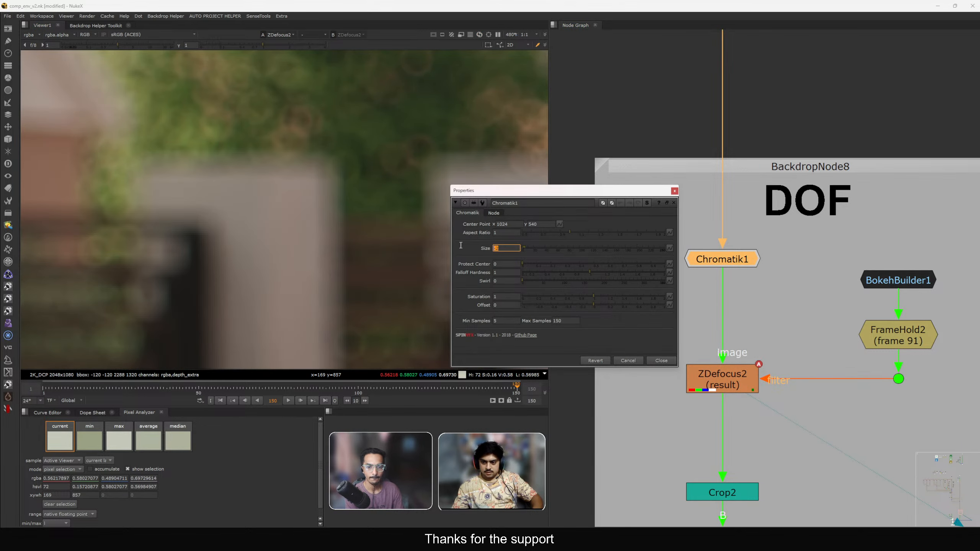
pyautogui.write('7')
pyautogui.press('Return')
# Inspect the chromatic aberration up close in the viewer, fit the image and close the properties.
pyautogui.scroll(-3, 350, 233)
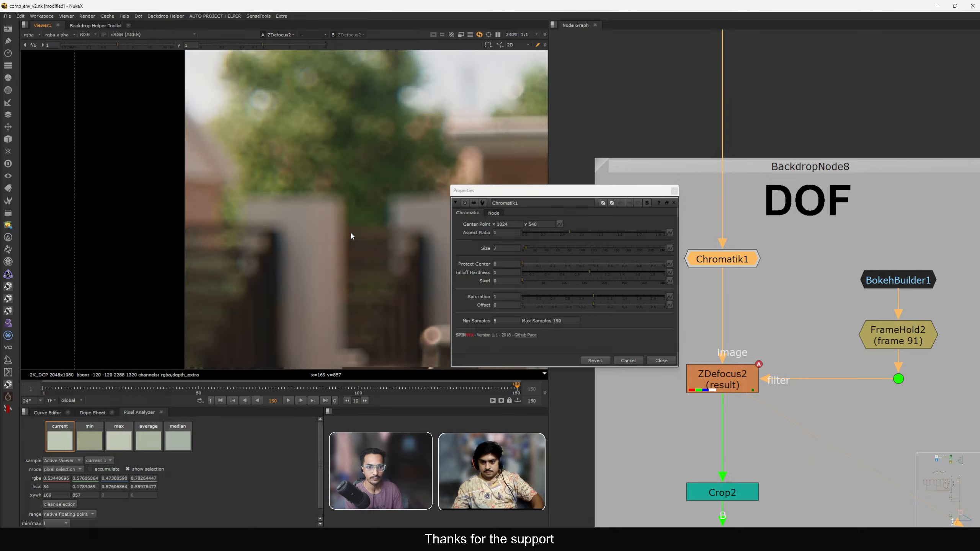
pyautogui.scroll(3, 250, 189)
pyautogui.keyDown('ctrl'); pyautogui.moveTo(231, 172); pyautogui.dragTo(233, 239); pyautogui.keyUp('ctrl')
pyautogui.scroll(-3, 236, 237)
pyautogui.moveTo(235, 234); pyautogui.dragTo(278, 232, button='middle')
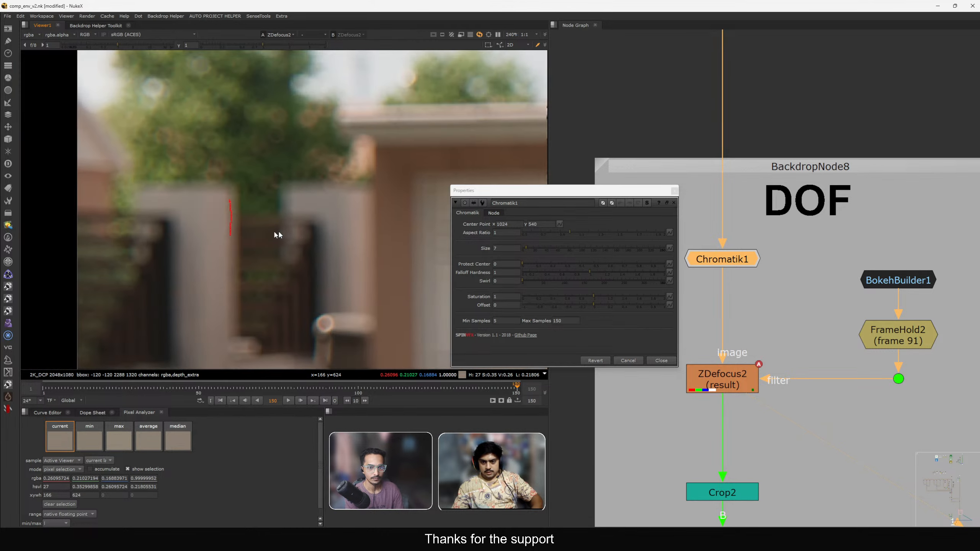
pyautogui.scroll(-3, 303, 226)
pyautogui.scroll(7, 305, 221)
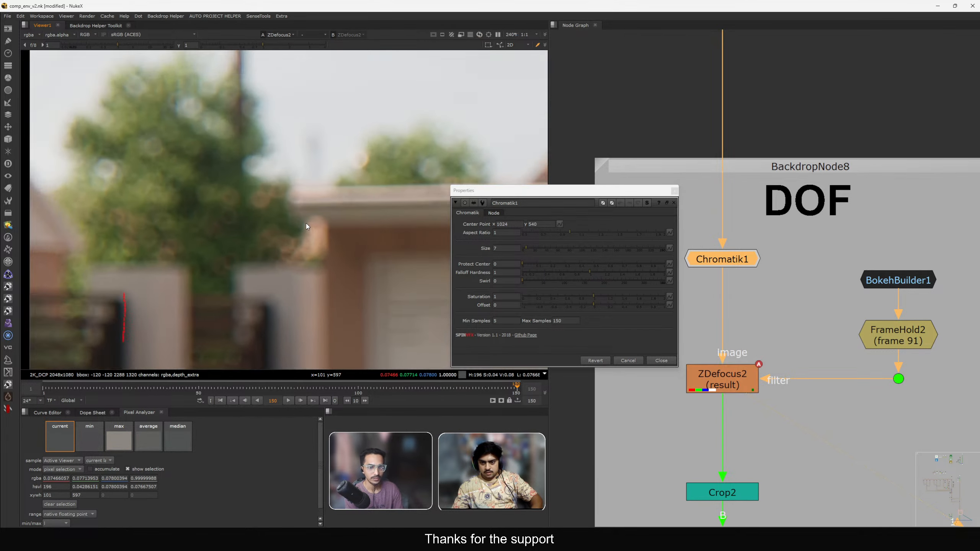
pyautogui.scroll(-5, 303, 208)
pyautogui.press('f')
pyautogui.keyDown('ctrl'); pyautogui.rightClick(273, 212); pyautogui.keyUp('ctrl')
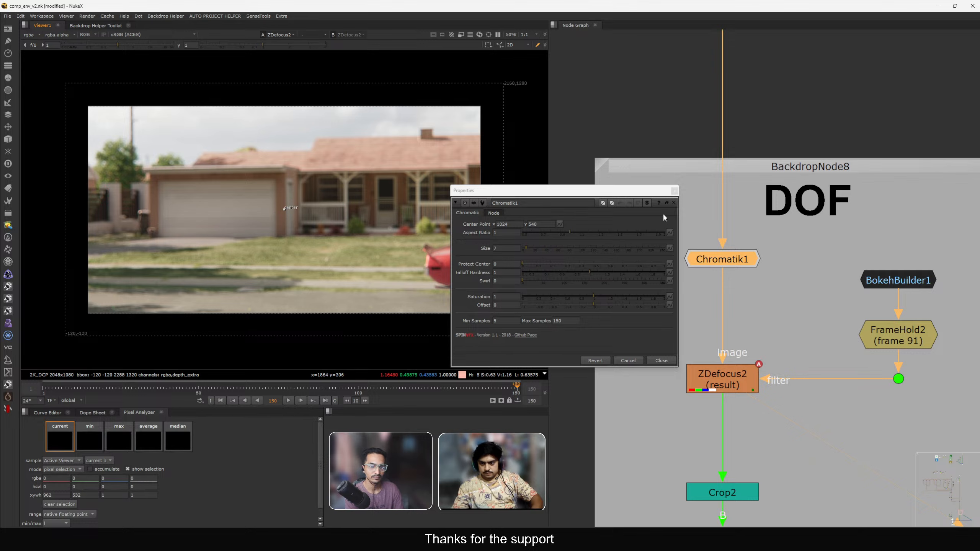
pyautogui.click(674, 191)
# Navigate to the SLAPCOMP stamp and view it in the viewer.
pyautogui.scroll(-6, 722, 292)
pyautogui.scroll(-5, 713, 319)
pyautogui.moveTo(709, 459); pyautogui.dragTo(731, 309, button='middle')
pyautogui.scroll(5, 662, 348)
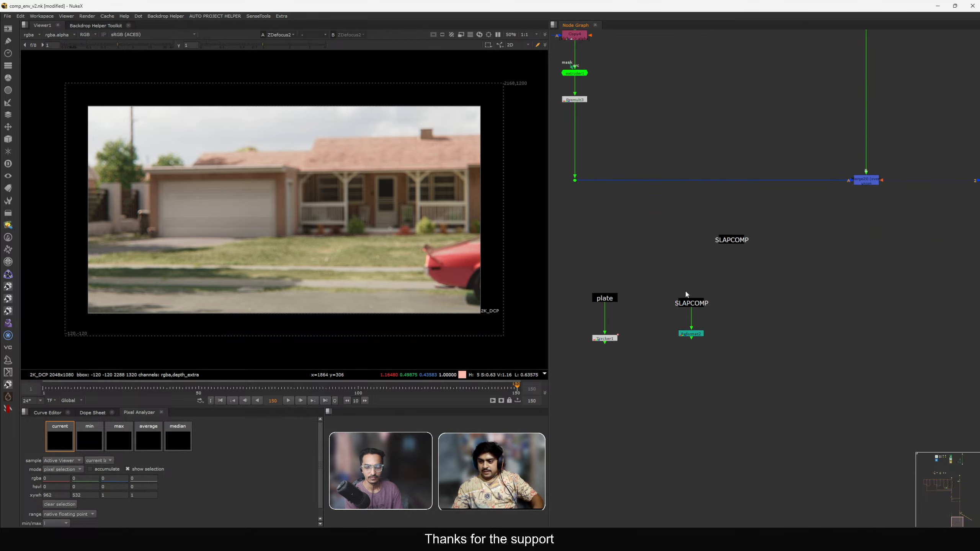
pyautogui.scroll(5, 687, 290)
pyautogui.click(690, 312)
pyautogui.press('1')
pyautogui.scroll(10, 242, 208)
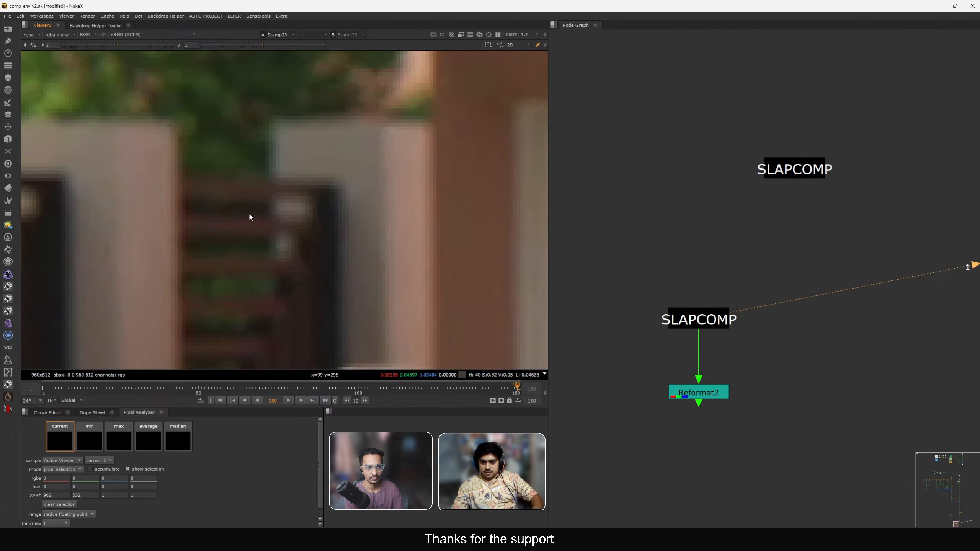
pyautogui.scroll(-10, 270, 205)
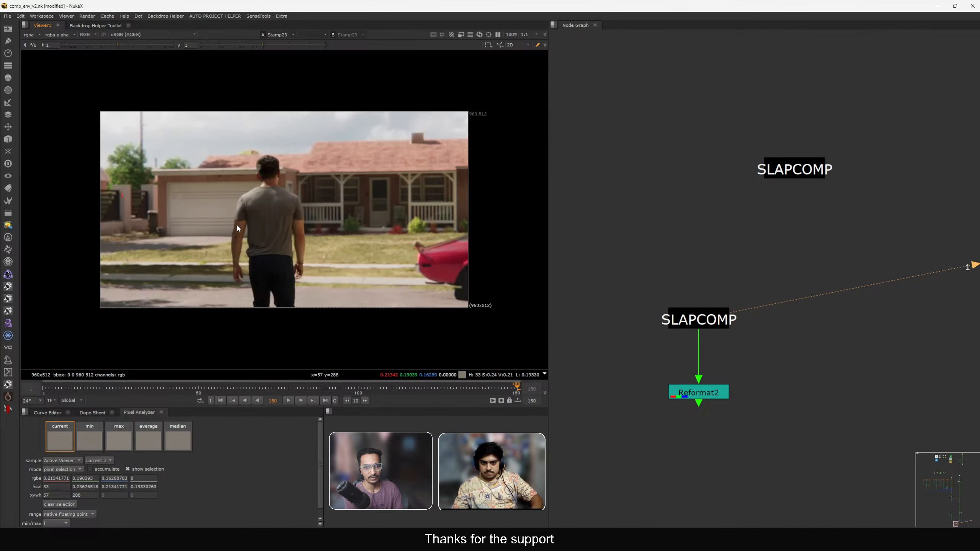
# Return to the DOF backdrop, set the Chromatik1 size to 0, and view its output.
pyautogui.scroll(-3, 746, 237)
pyautogui.scroll(-3, 746, 237)
pyautogui.moveTo(762, 157); pyautogui.dragTo(726, 247, button='middle')
pyautogui.scroll(-2, 724, 248)
pyautogui.moveTo(743, 95); pyautogui.dragTo(677, 172, button='middle')
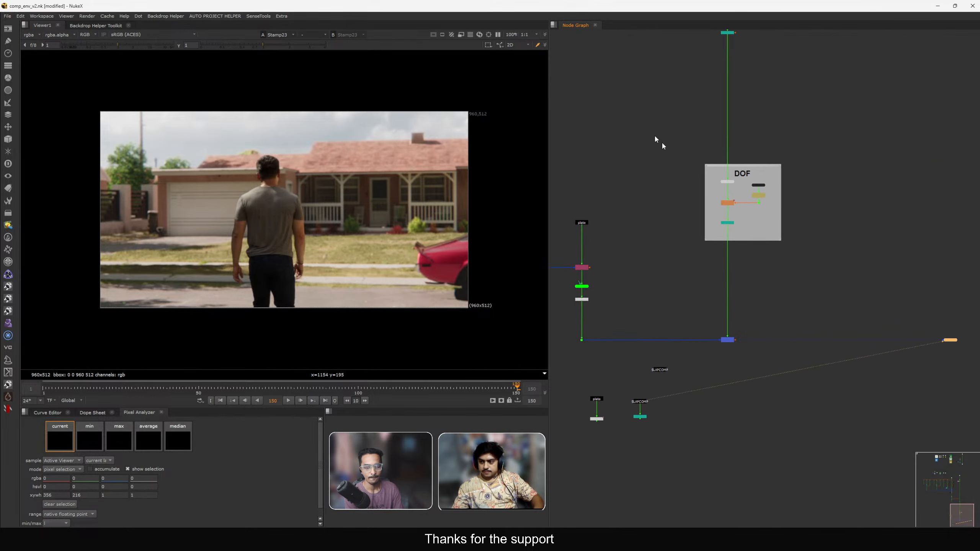
pyautogui.scroll(4, 727, 225)
pyautogui.moveTo(727, 224); pyautogui.dragTo(713, 117, button='middle')
pyautogui.moveTo(728, 207); pyautogui.dragTo(773, 349, button='middle')
pyautogui.scroll(3, 760, 151)
pyautogui.doubleClick(766, 164)
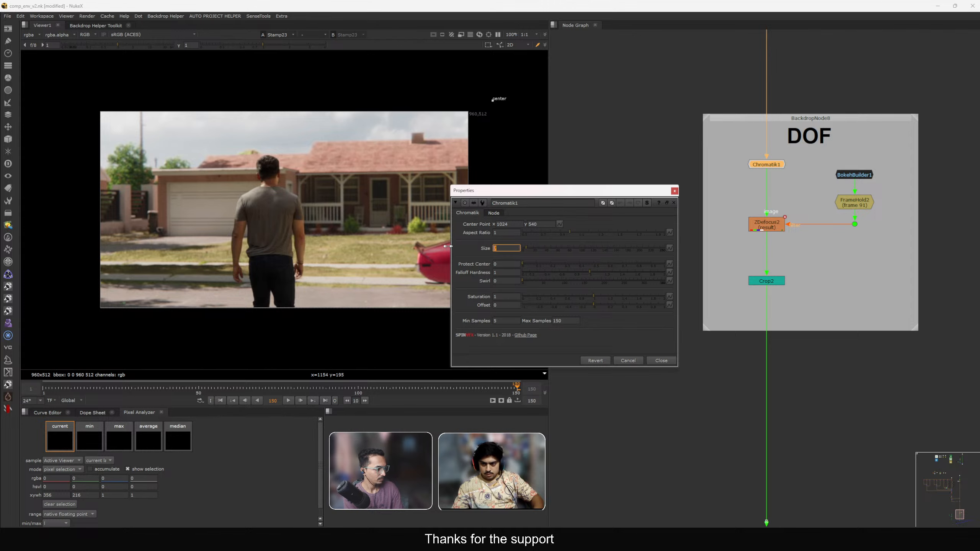
pyautogui.write('5')
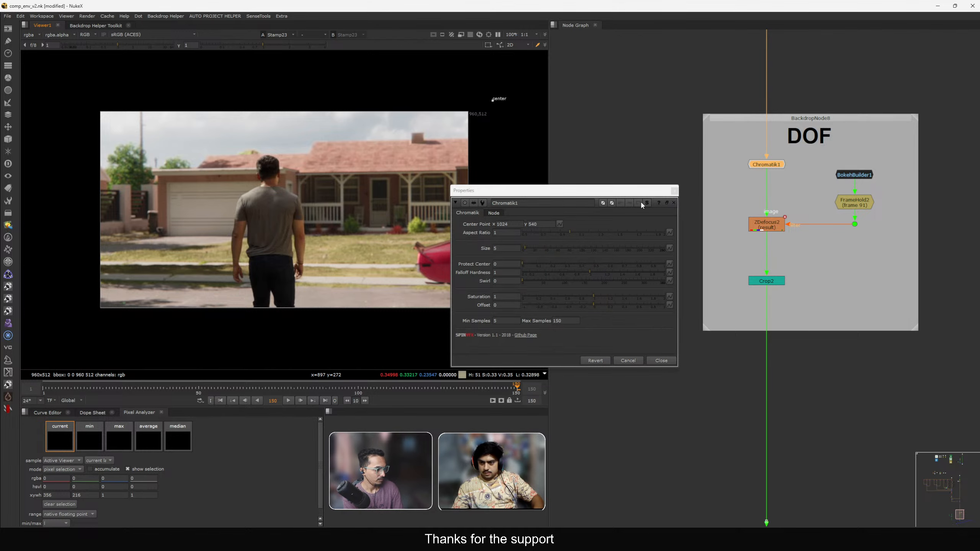
pyautogui.write('1')
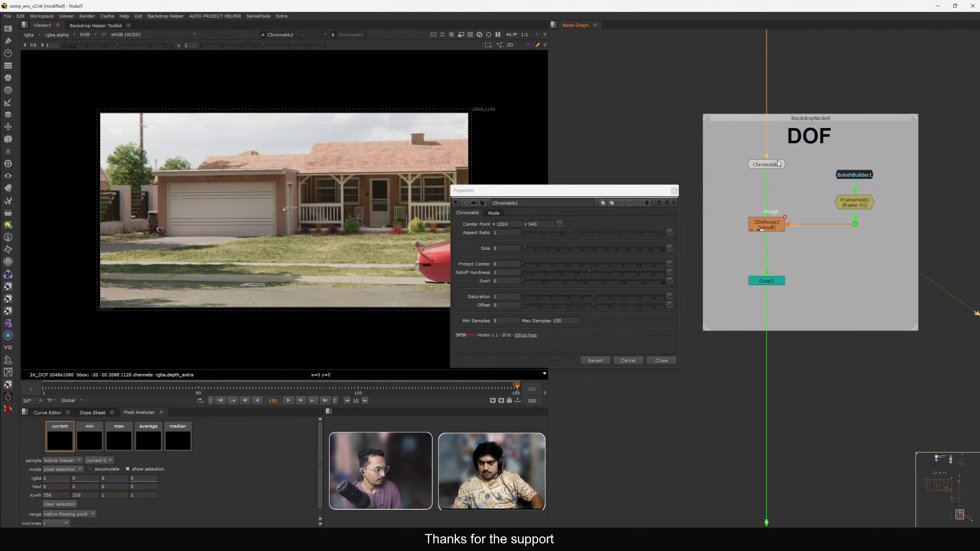
# Close the properties and view the final Merge20 output in the viewer.
pyautogui.click(671, 189)
pyautogui.scroll(-3, 705, 258)
pyautogui.click(671, 191)
pyautogui.moveTo(676, 331); pyautogui.dragTo(676, 274, button='middle')
pyautogui.moveTo(677, 273); pyautogui.dragTo(815, 448)
pyautogui.press('1')
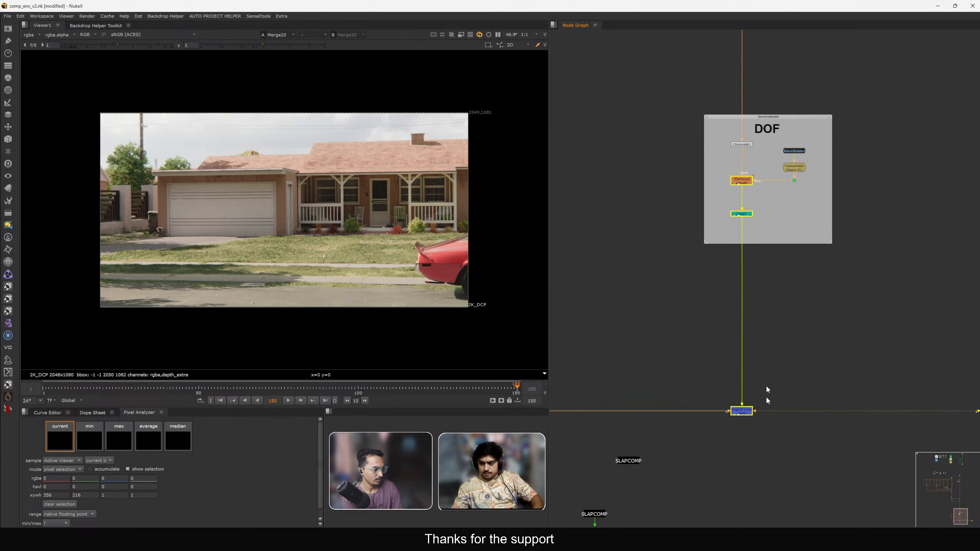
# Save the Nuke script.
pyautogui.click(766, 395)
pyautogui.moveTo(766, 396); pyautogui.dragTo(773, 294, button='middle')
pyautogui.hotkey('ctrl', 's')
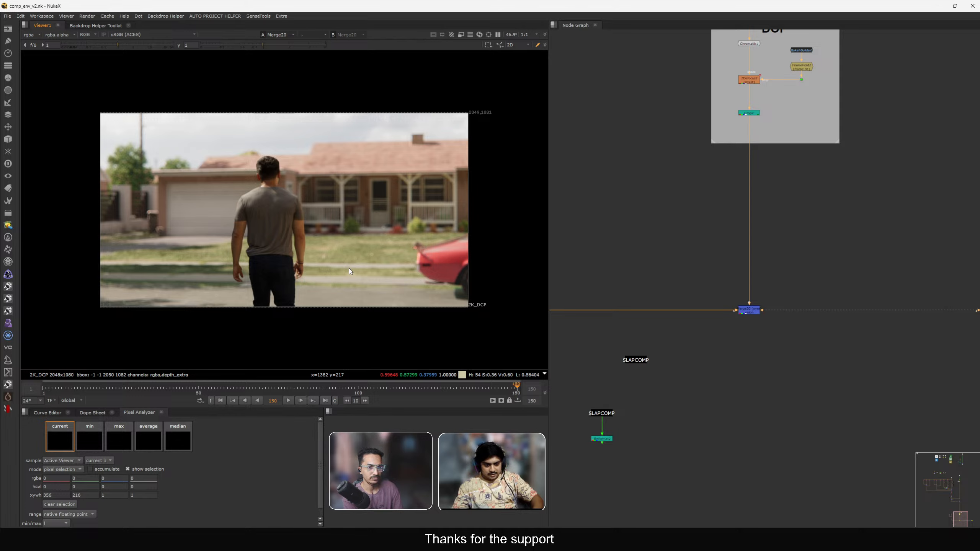
# Survey the node tree around the DOF backdrop and the slapcomp section.
pyautogui.moveTo(342, 262); pyautogui.dragTo(349, 259, button='middle')
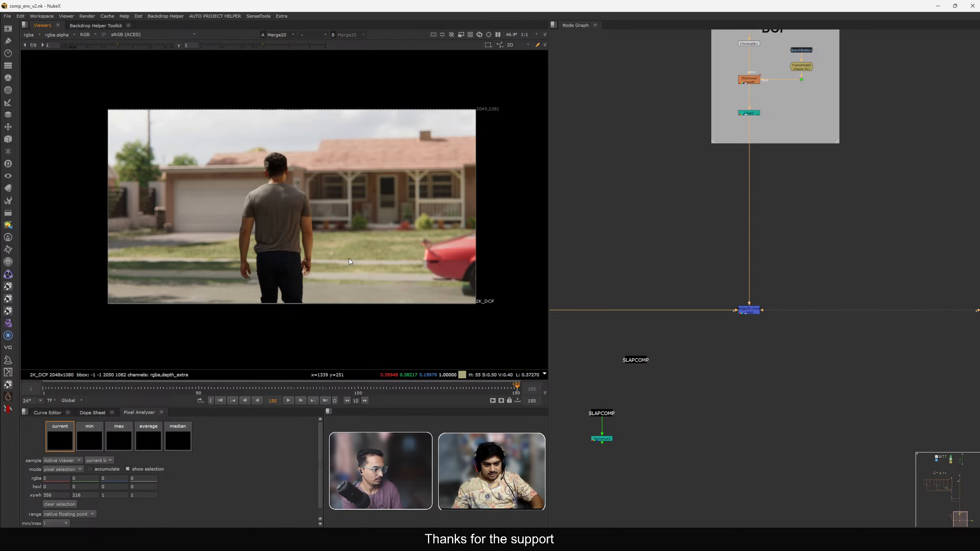
pyautogui.scroll(2, 349, 259)
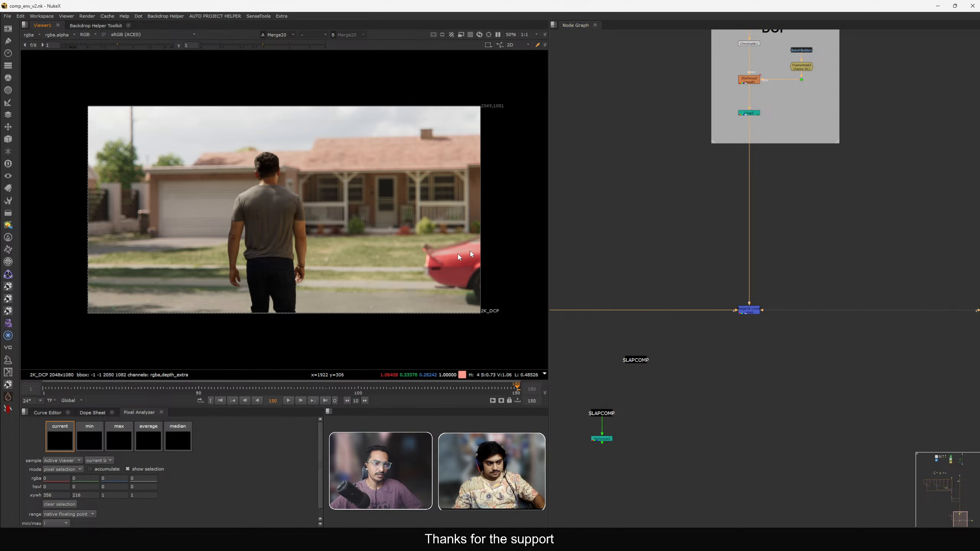
pyautogui.moveTo(688, 263); pyautogui.dragTo(710, 265, button='middle')
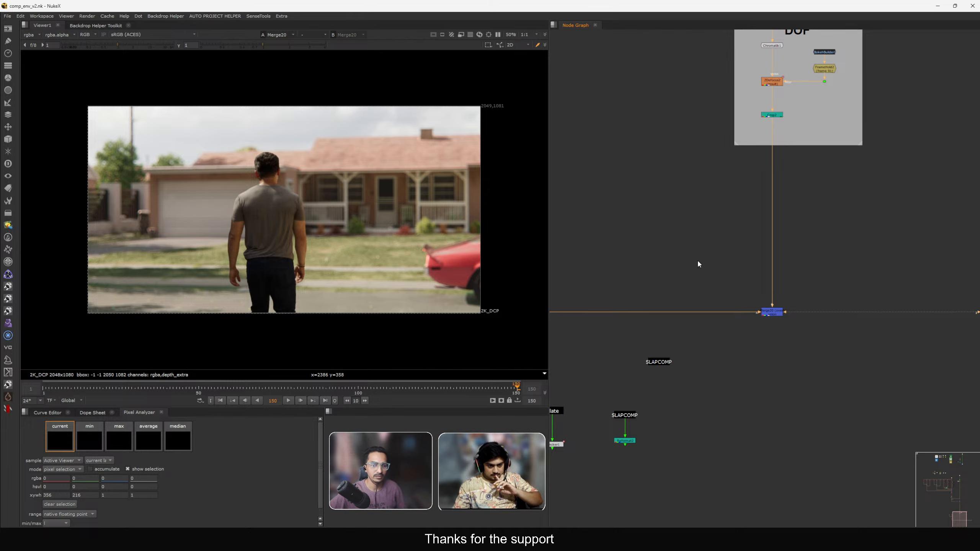
pyautogui.scroll(-5, 682, 264)
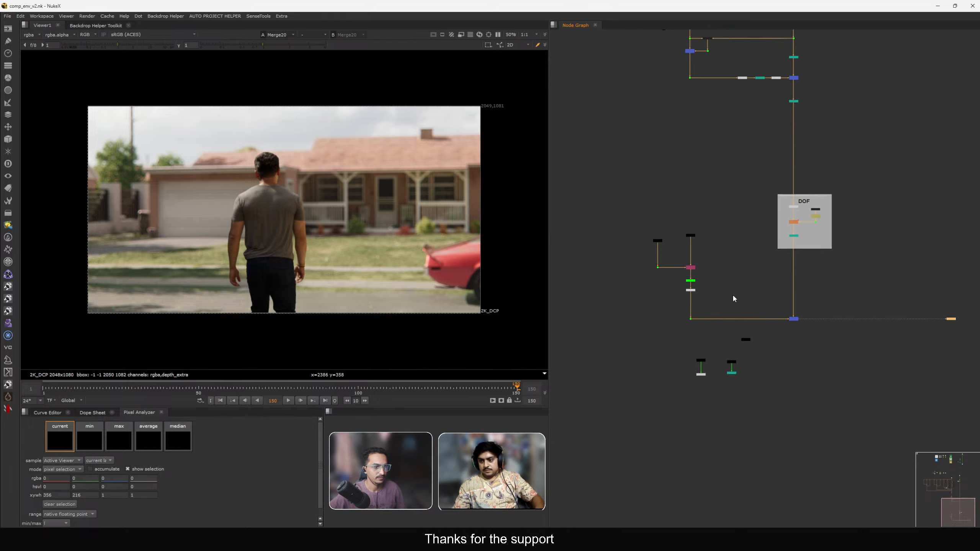
pyautogui.scroll(-3, 718, 309)
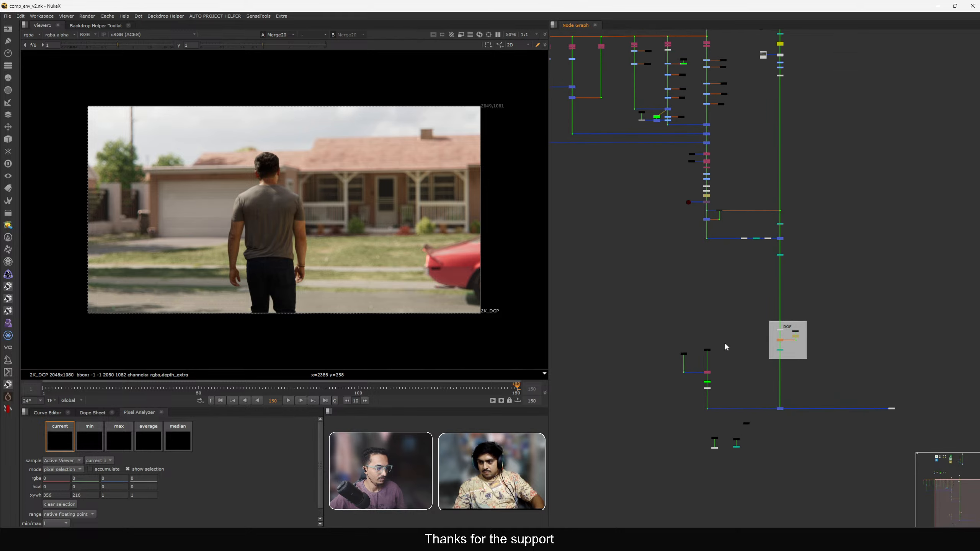
pyautogui.scroll(8, 727, 344)
pyautogui.scroll(-5, 722, 361)
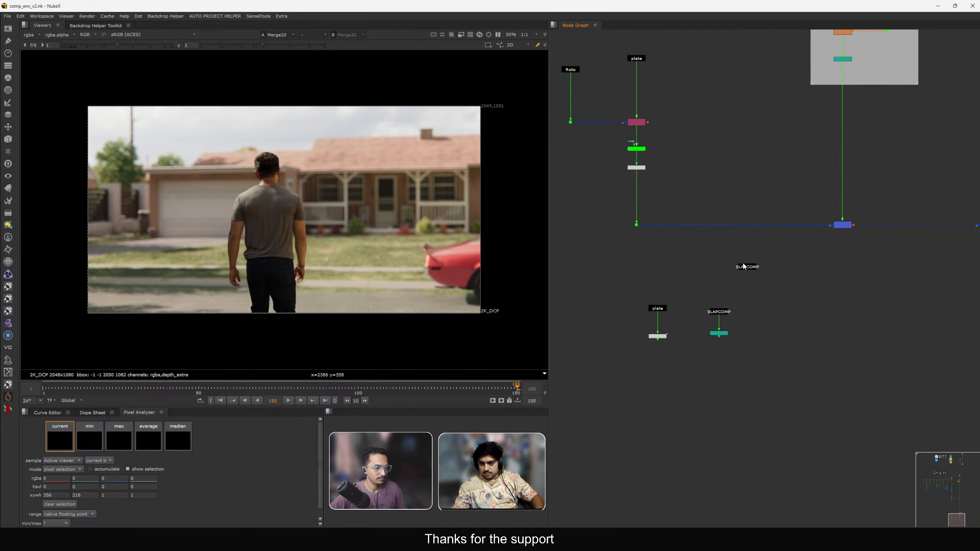
pyautogui.scroll(-2, 819, 302)
pyautogui.moveTo(801, 215); pyautogui.dragTo(794, 307, button='middle')
pyautogui.scroll(-1, 796, 310)
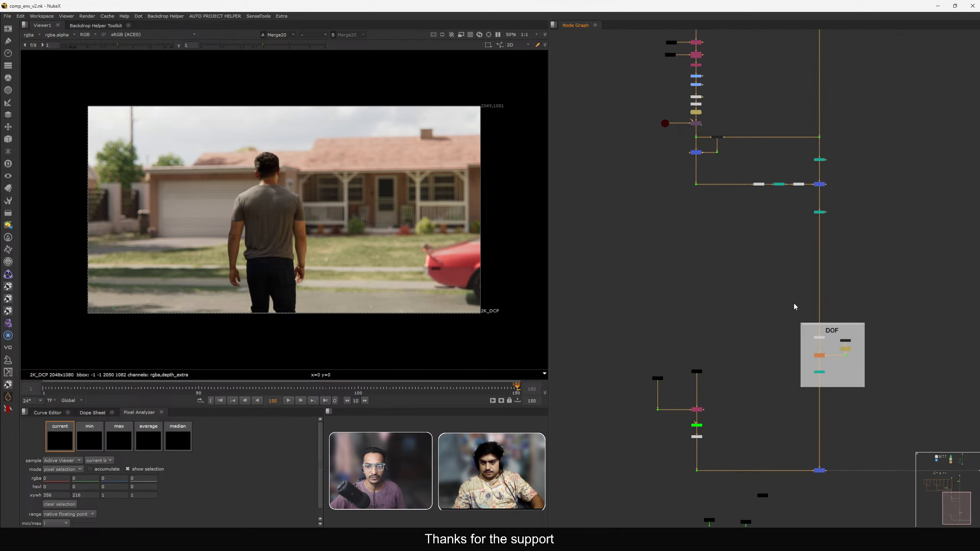
# Fit the viewer and view the original plate.
pyautogui.moveTo(455, 232); pyautogui.dragTo(465, 229, button='middle')
pyautogui.press('f')
pyautogui.moveTo(742, 468); pyautogui.dragTo(687, 366, button='middle')
pyautogui.scroll(4, 687, 397)
pyautogui.click(697, 328)
pyautogui.press('1')
pyautogui.click(697, 300)
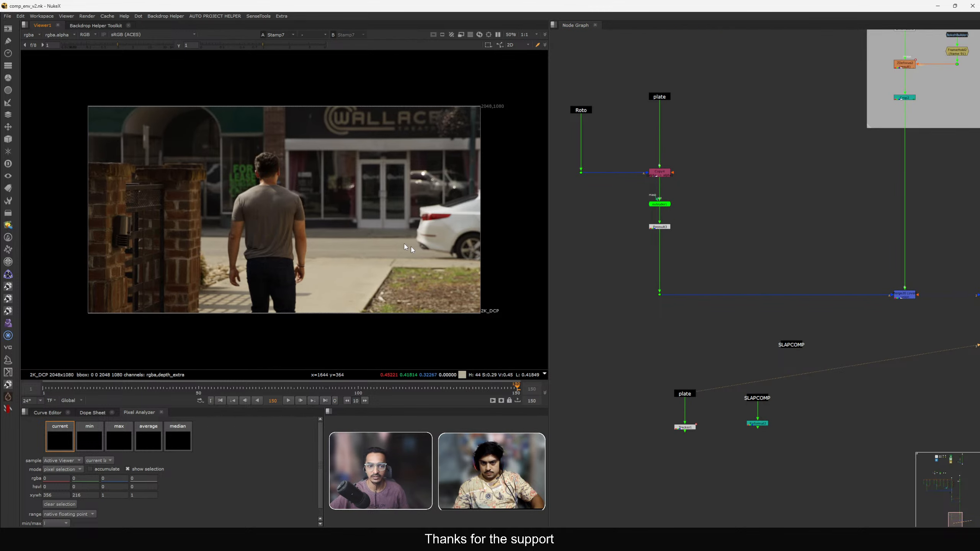
# View the final Merge20 comp in the viewer.
pyautogui.scroll(-3, 745, 229)
pyautogui.moveTo(744, 229); pyautogui.dragTo(721, 261, button='middle')
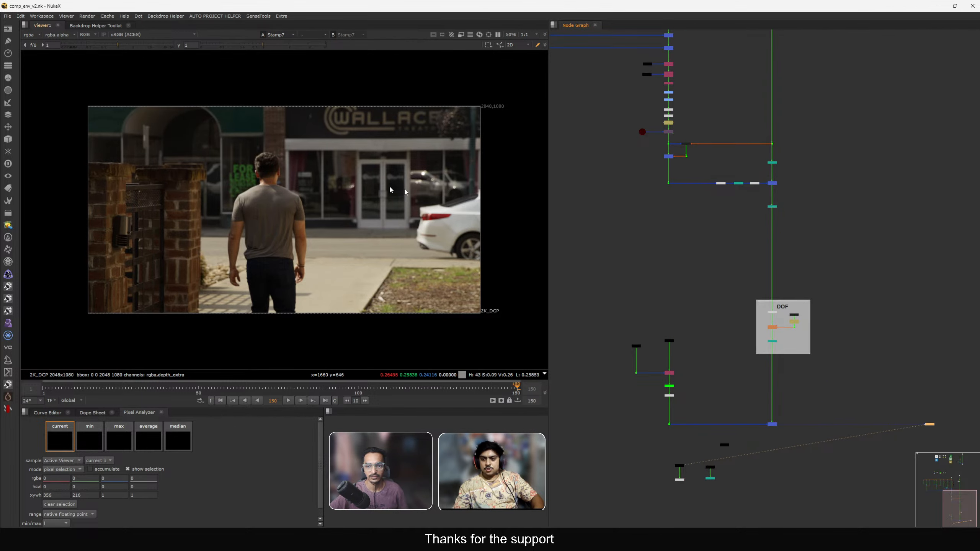
pyautogui.scroll(5, 691, 221)
pyautogui.click(812, 245)
pyautogui.press('1')
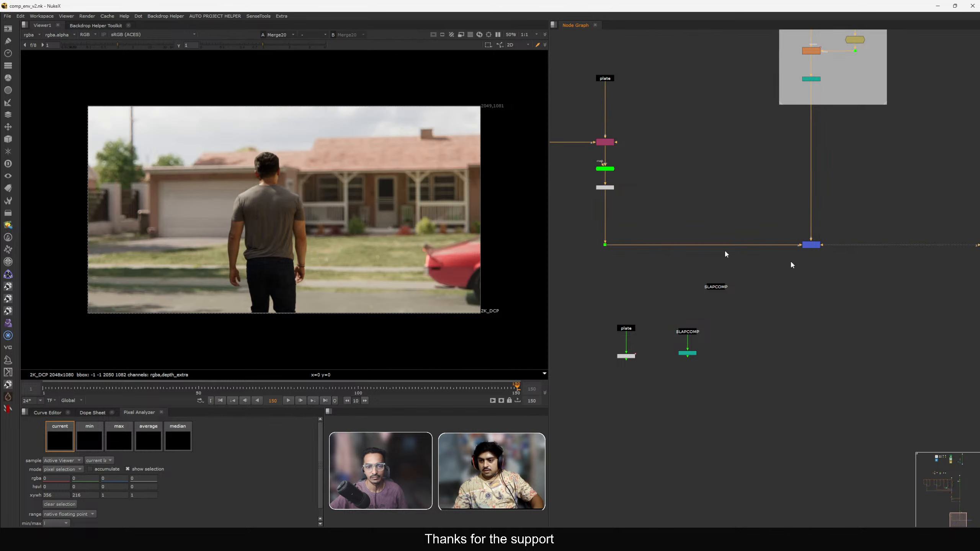
# Sample a region of the final comp with the pixel analyzer and clear the selection.
pyautogui.keyDown('ctrl'); pyautogui.keyDown('shift'); pyautogui.moveTo(84, 93); pyautogui.dragTo(486, 213); pyautogui.keyUp('shift'); pyautogui.keyUp('ctrl')
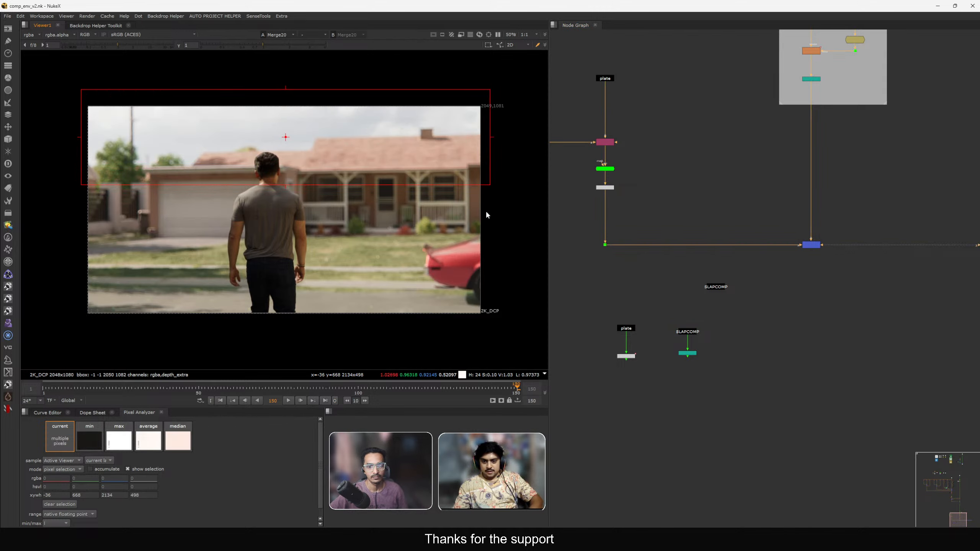
pyautogui.keyDown('ctrl'); pyautogui.keyDown('shift'); pyautogui.moveTo(72, 85); pyautogui.dragTo(528, 190); pyautogui.keyUp('shift'); pyautogui.keyUp('ctrl')
pyautogui.keyDown('ctrl'); pyautogui.click(460, 238); pyautogui.keyUp('ctrl')
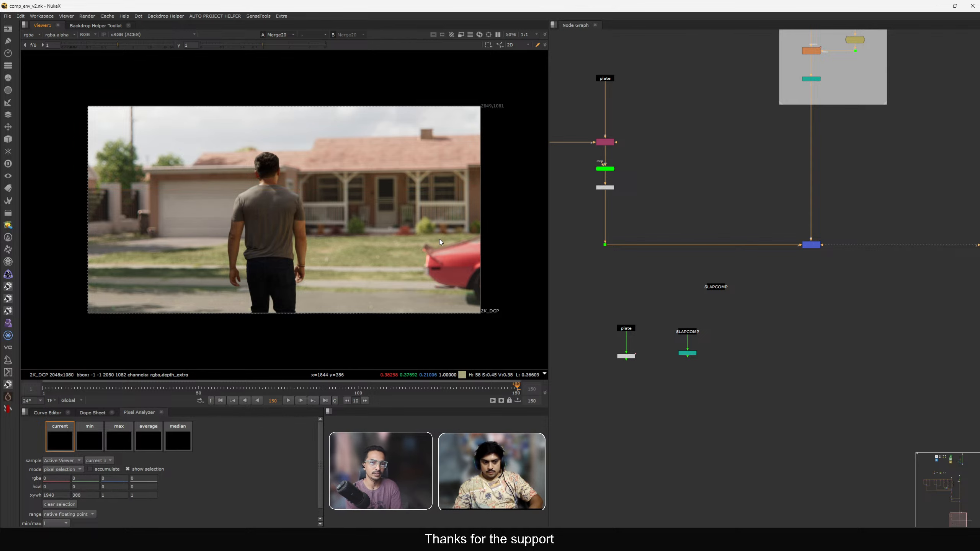
pyautogui.scroll(-3, 744, 235)
pyautogui.moveTo(811, 81); pyautogui.dragTo(789, 267, button='middle')
pyautogui.scroll(6, 784, 270)
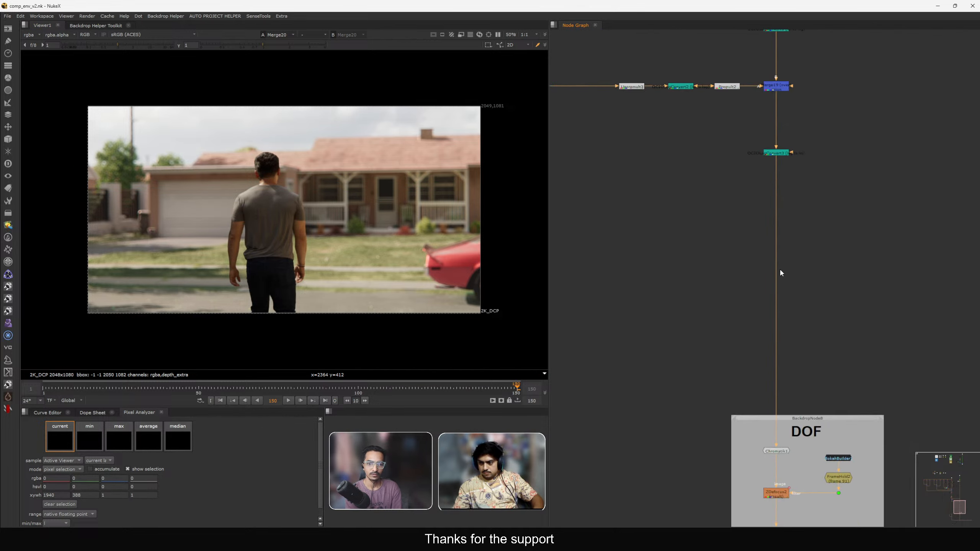
# Add a Blur node branching off the main comp stream through a dot and set its size to 500.
pyautogui.press('b')
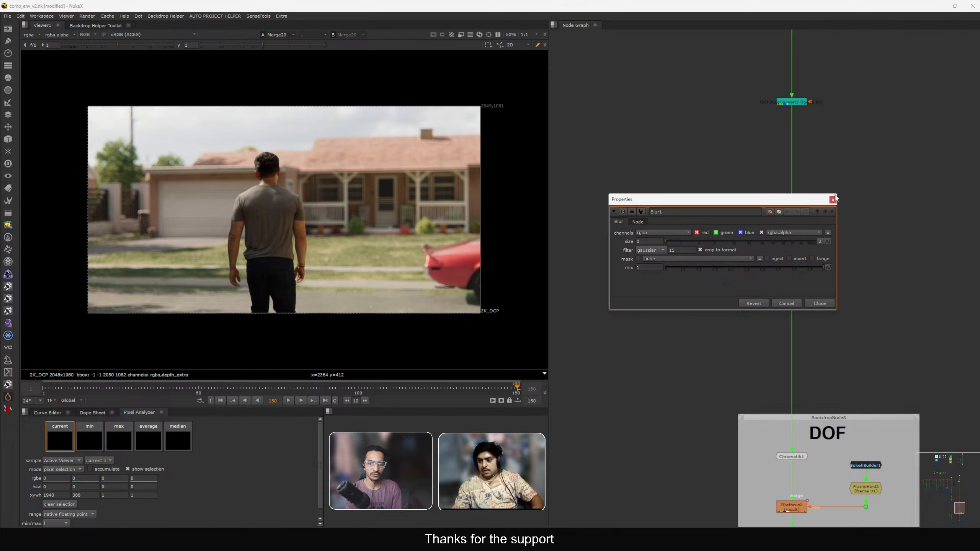
pyautogui.press('Escape')
pyautogui.moveTo(731, 228); pyautogui.dragTo(790, 102)
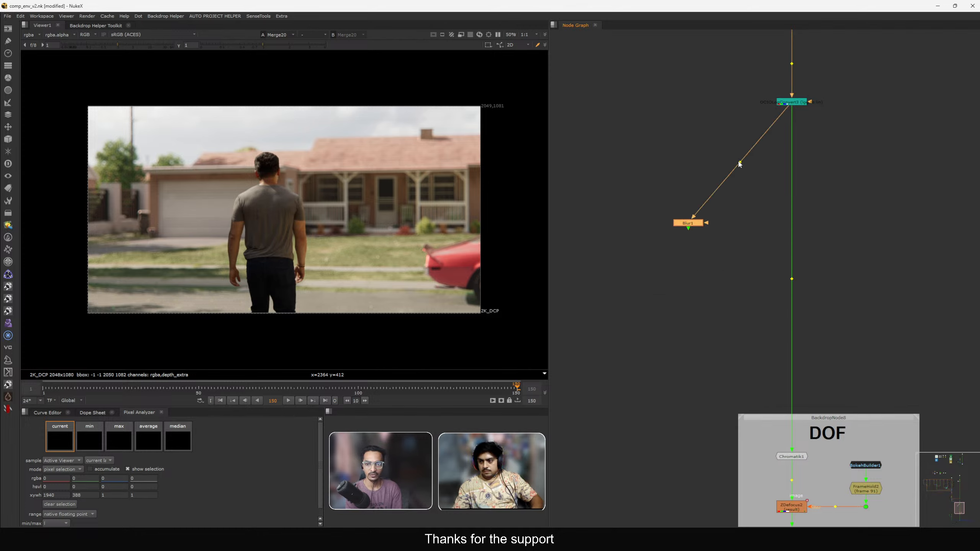
pyautogui.keyDown('ctrl'); pyautogui.moveTo(740, 163); pyautogui.dragTo(686, 102); pyautogui.keyUp('ctrl')
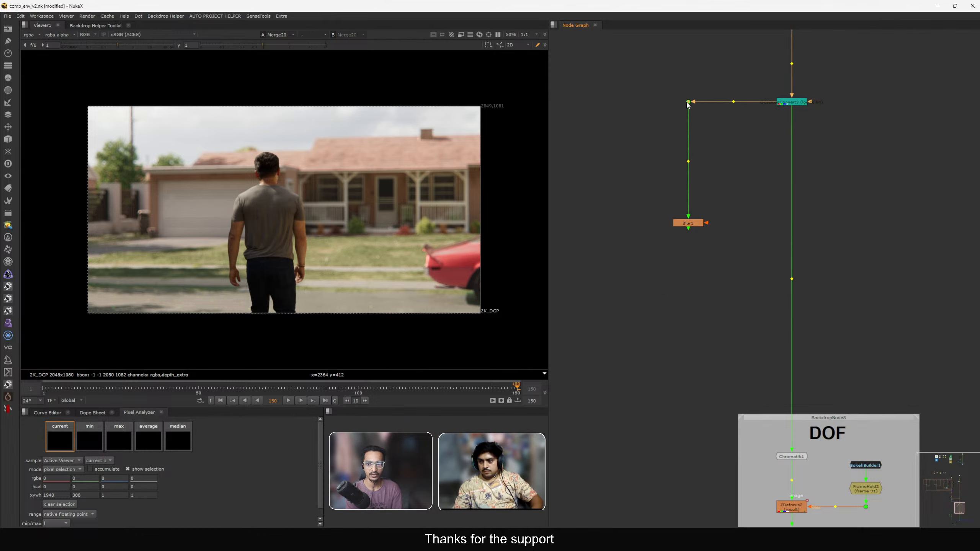
pyautogui.click(694, 224)
pyautogui.press('1')
pyautogui.doubleClick(691, 224)
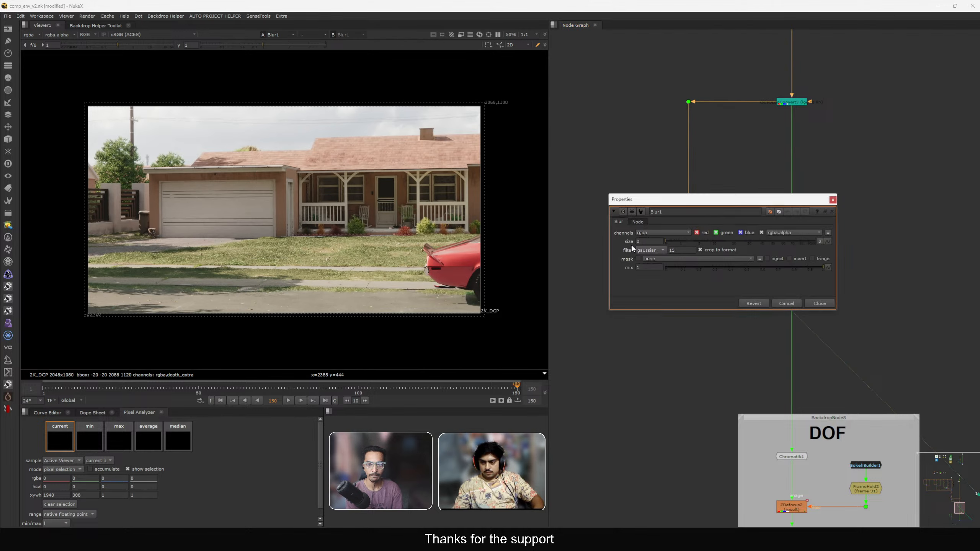
pyautogui.write('500')
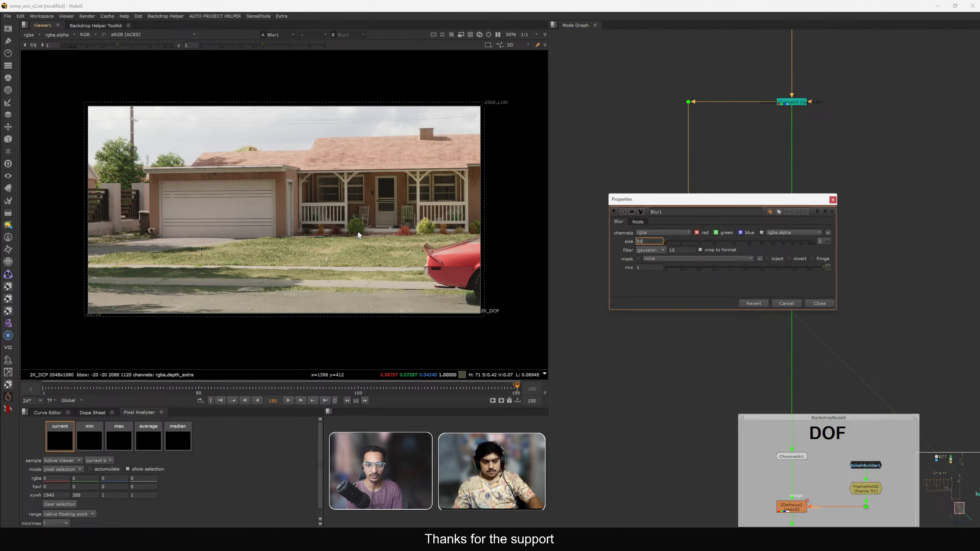
pyautogui.press('Return')
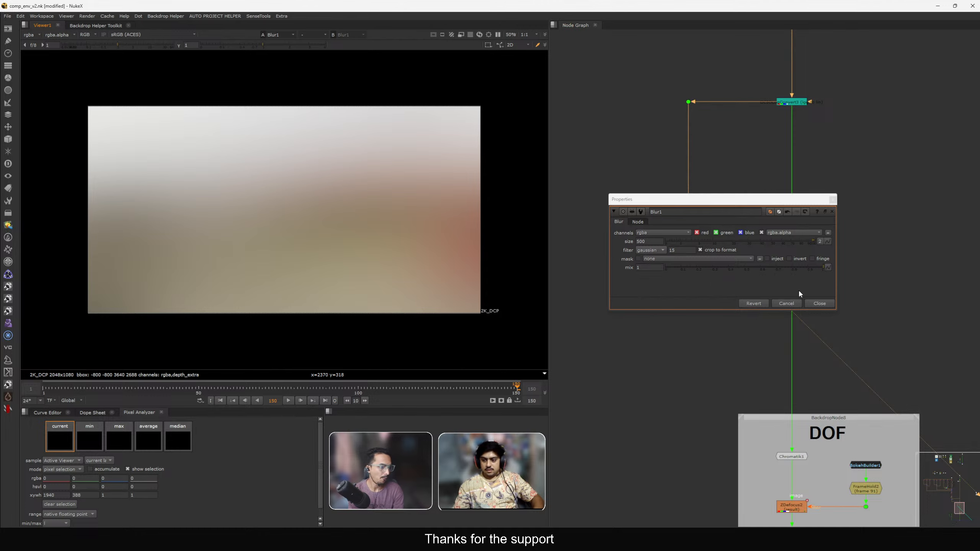
# Rearrange the Blur branch so it splits from a dot just below the node under the main merge.
pyautogui.click(820, 304)
pyautogui.moveTo(635, 87); pyautogui.dragTo(664, 210)
pyautogui.click(732, 208)
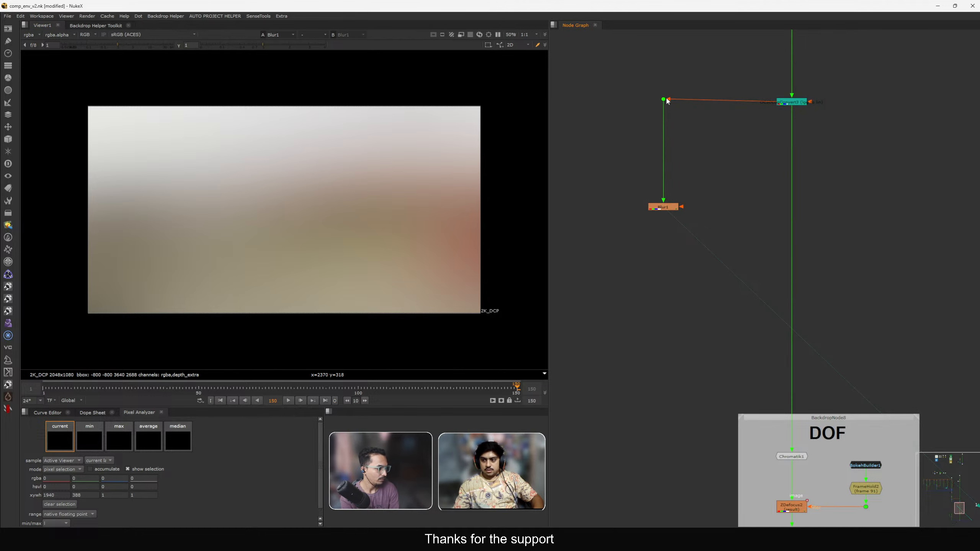
pyautogui.moveTo(664, 100); pyautogui.dragTo(665, 103)
pyautogui.moveTo(665, 213); pyautogui.dragTo(628, 180)
pyautogui.press('1')
pyautogui.click(724, 197)
pyautogui.moveTo(725, 197); pyautogui.dragTo(668, 229, button='middle')
pyautogui.scroll(1, 655, 238)
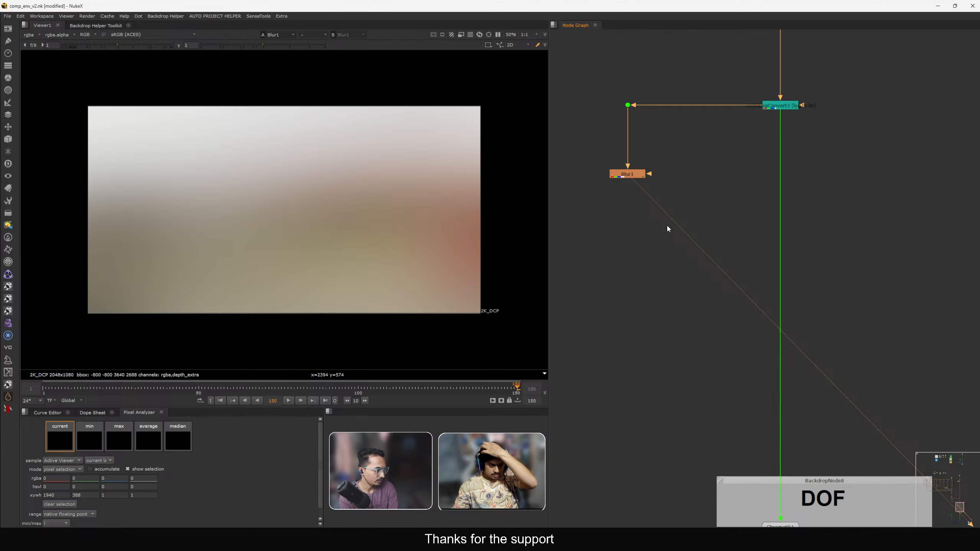
pyautogui.scroll(1, 668, 226)
pyautogui.scroll(-2, 665, 235)
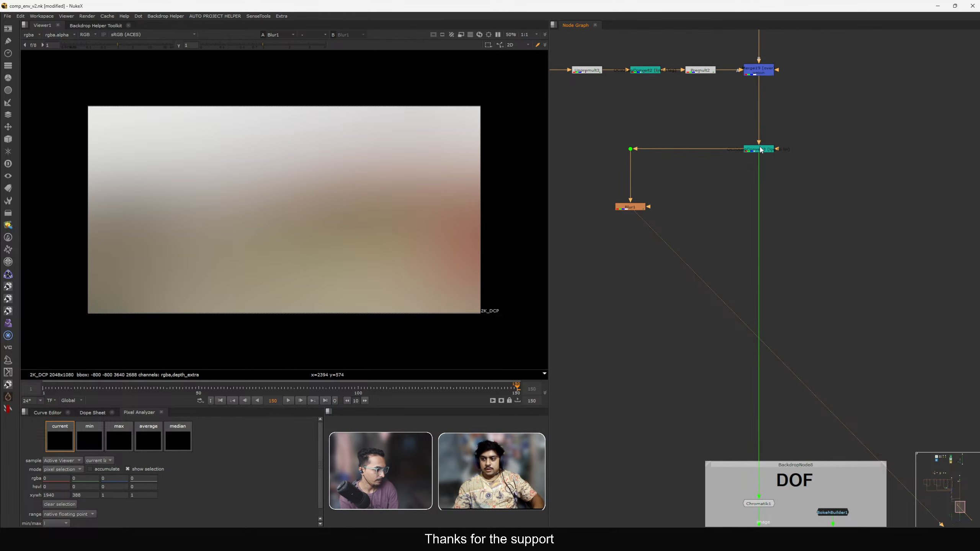
pyautogui.moveTo(760, 150); pyautogui.dragTo(760, 133)
pyautogui.keyDown('ctrl'); pyautogui.moveTo(759, 318); pyautogui.dragTo(759, 171); pyautogui.keyUp('ctrl')
pyautogui.moveTo(735, 135); pyautogui.dragTo(755, 164)
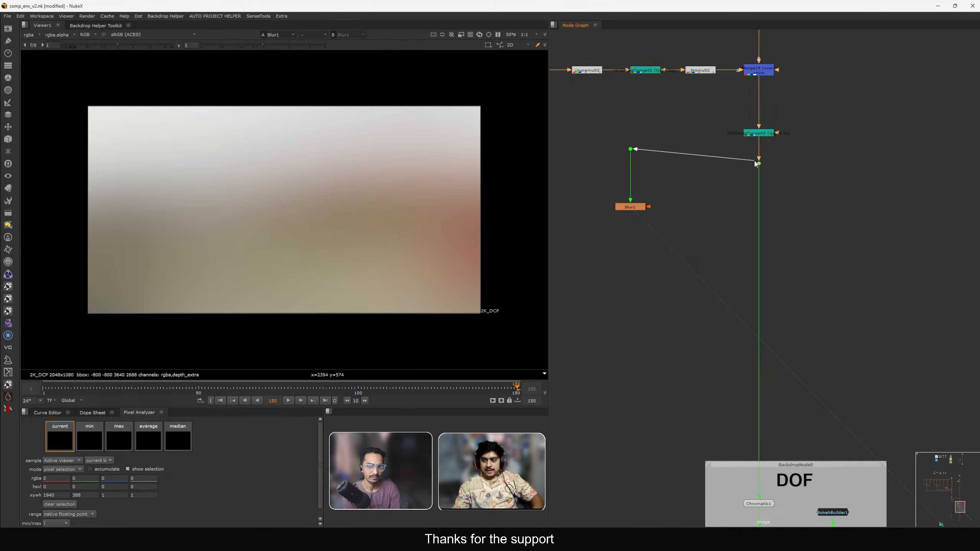
pyautogui.moveTo(578, 126); pyautogui.dragTo(678, 248)
pyautogui.moveTo(631, 209); pyautogui.dragTo(630, 224)
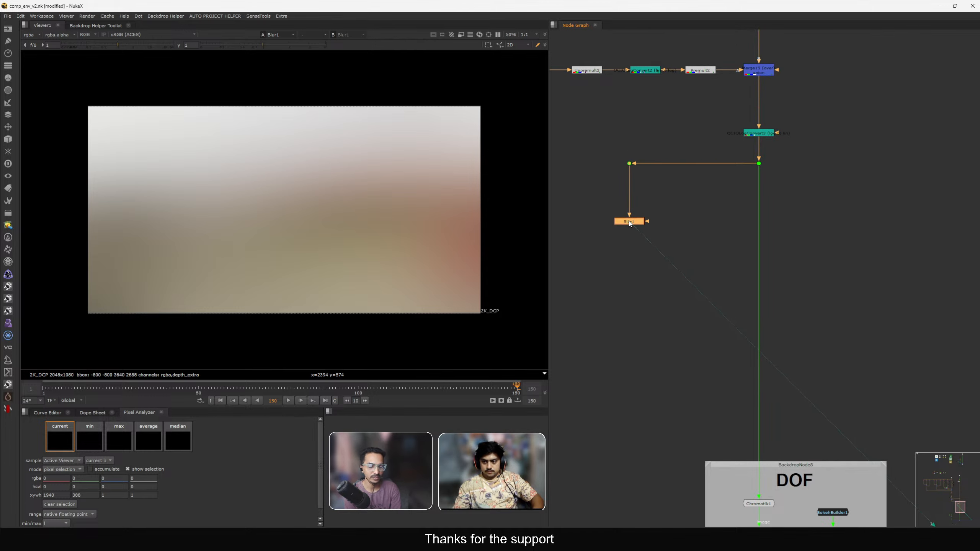
# Merge the blurred branch back over the main stream with a new Merge node and view it.
pyautogui.click(682, 236)
pyautogui.moveTo(740, 289); pyautogui.dragTo(716, 235, button='middle')
pyautogui.press('m')
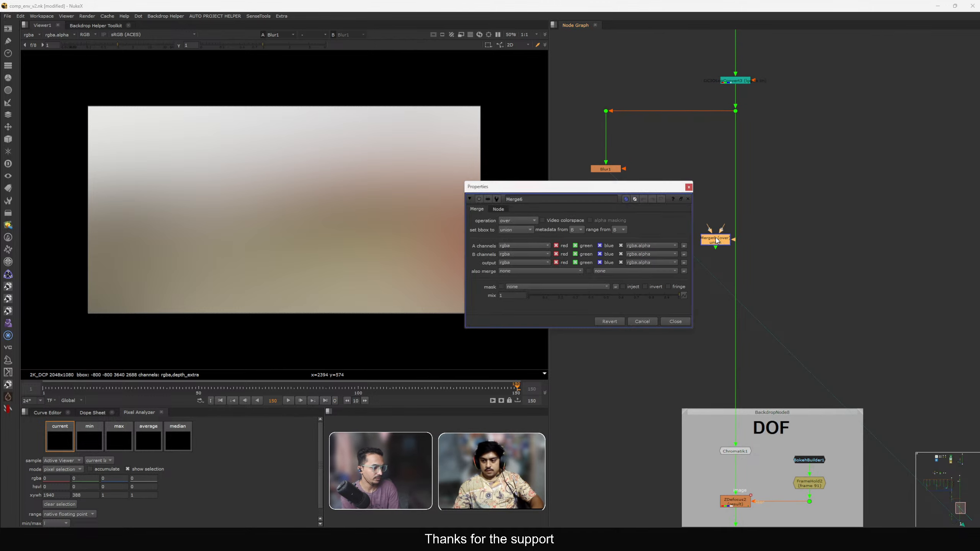
pyautogui.moveTo(716, 236); pyautogui.dragTo(607, 170)
pyautogui.click(688, 199)
pyautogui.moveTo(667, 215)
pyautogui.keyDown('ctrl'); pyautogui.mouseDown()
pyautogui.moveTo(607, 266)
pyautogui.moveTo(750, 296)
pyautogui.mouseUp(); pyautogui.keyUp('ctrl')
pyautogui.press('1')
pyautogui.click(693, 256)
pyautogui.moveTo(692, 260); pyautogui.dragTo(746, 296, button='middle')
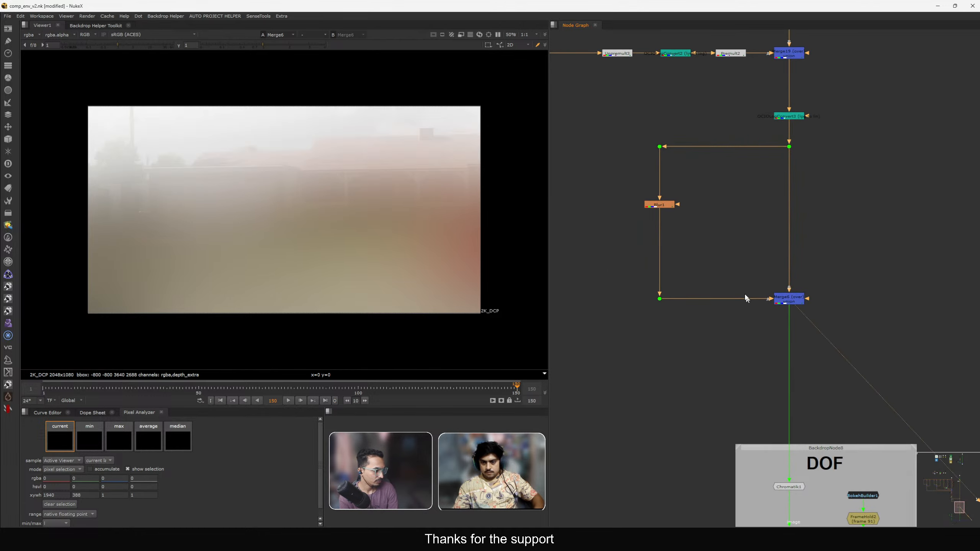
pyautogui.scroll(3, 635, 196)
pyautogui.moveTo(668, 208); pyautogui.dragTo(667, 184)
pyautogui.moveTo(584, 194); pyautogui.dragTo(679, 214, button='middle')
pyautogui.scroll(-3, 645, 203)
pyautogui.click(673, 204)
pyautogui.press('F8')
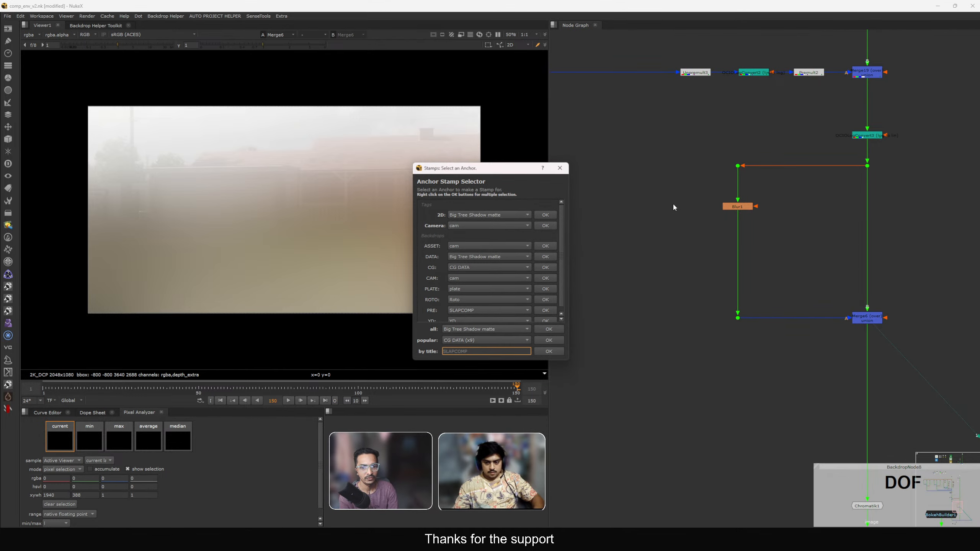
pyautogui.write('data')
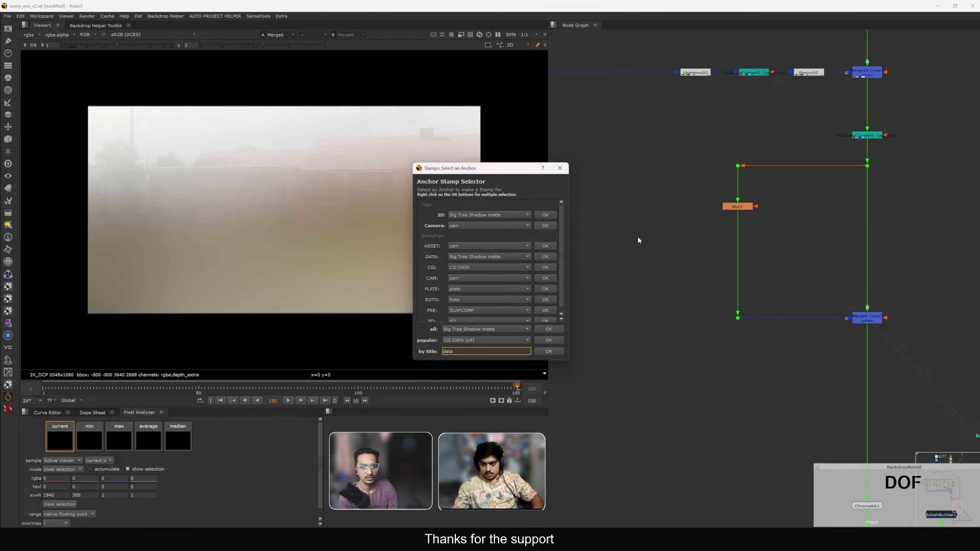
pyautogui.click(561, 169)
# Create a stamp of the CG DATA anchor beside the Blur branch and view it.
pyautogui.scroll(-4, 724, 234)
pyautogui.moveTo(725, 234); pyautogui.dragTo(754, 427, button='middle')
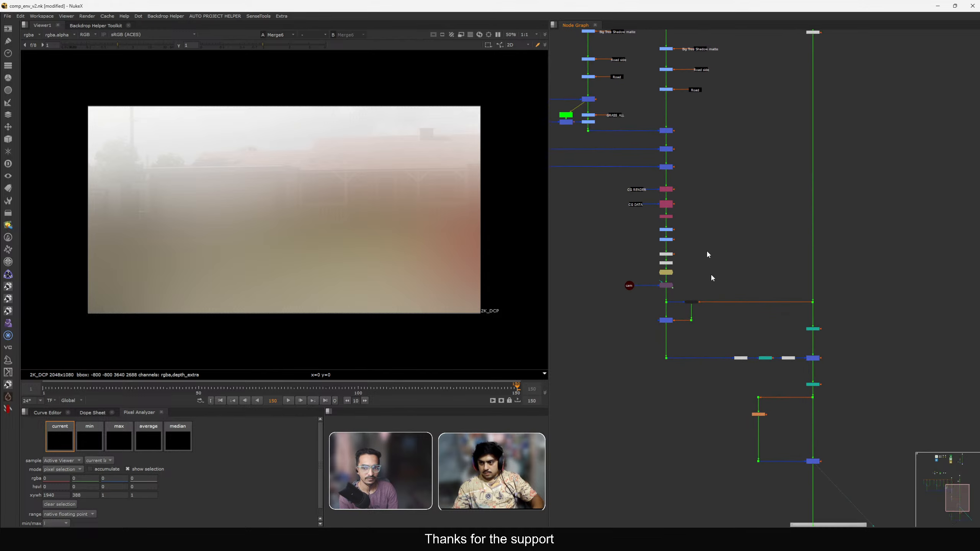
pyautogui.moveTo(707, 251); pyautogui.dragTo(738, 434, button='middle')
pyautogui.scroll(4, 724, 234)
pyautogui.scroll(1, 729, 206)
pyautogui.scroll(-3, 737, 160)
pyautogui.moveTo(605, 140); pyautogui.dragTo(713, 182, button='middle')
pyautogui.scroll(4, 713, 182)
pyautogui.click(714, 143)
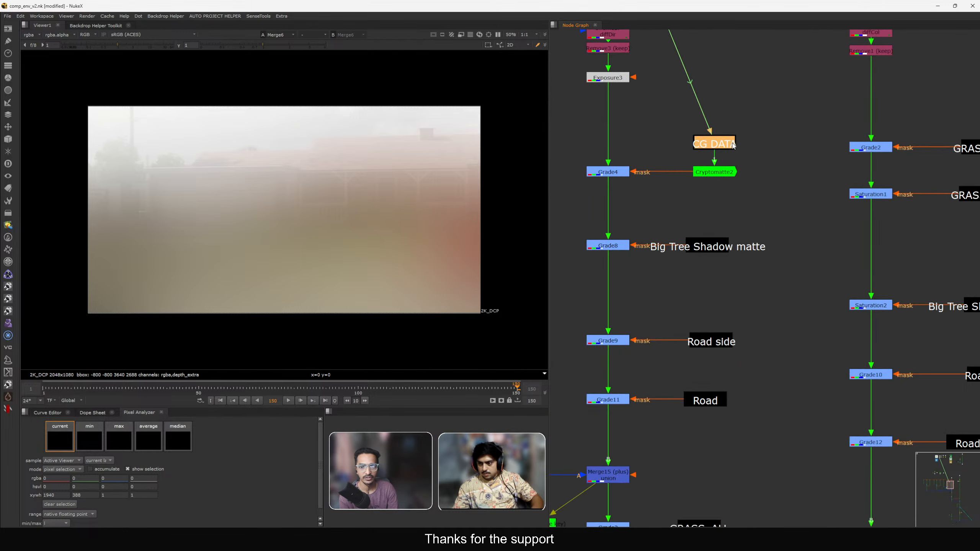
pyautogui.scroll(-5, 776, 301)
pyautogui.scroll(-2, 774, 315)
pyautogui.scroll(8, 741, 276)
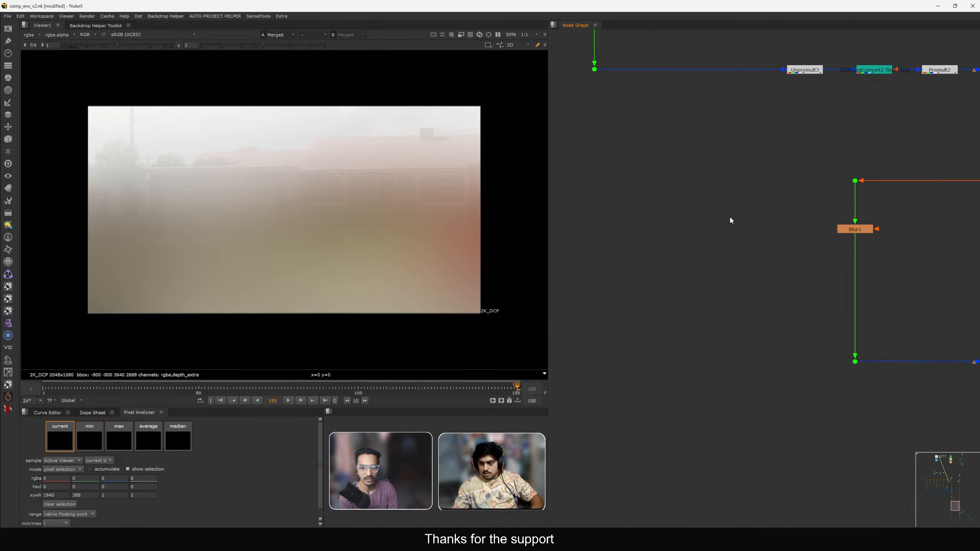
pyautogui.moveTo(724, 227); pyautogui.dragTo(715, 221)
pyautogui.press('1')
# Add a Depth_Slice node under the CG DATA stamp and set its input channel to depth_extra.
pyautogui.press('Tab')
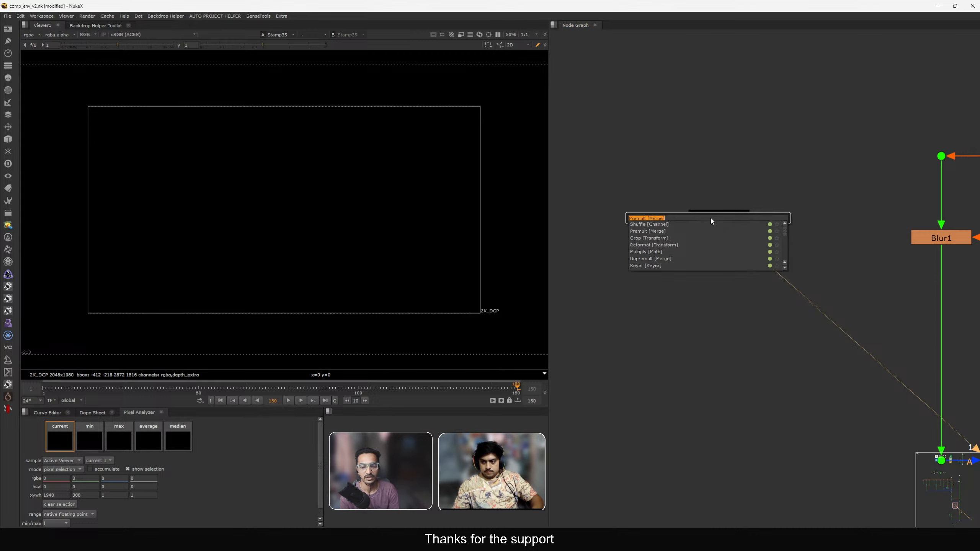
pyautogui.write('cr')
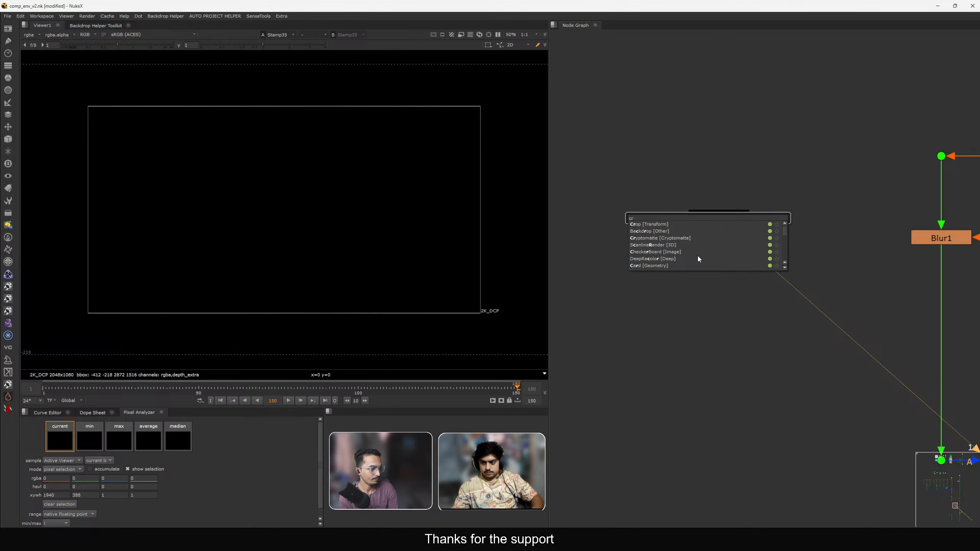
pyautogui.press('BackSpace')
pyautogui.press('BackSpace')
pyautogui.write('deps')
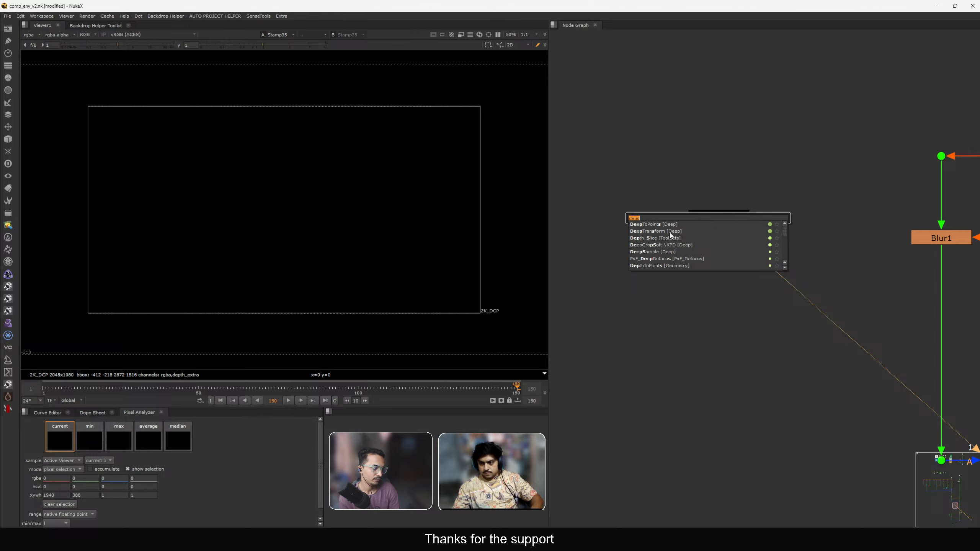
pyautogui.click(669, 237)
pyautogui.moveTo(704, 221); pyautogui.dragTo(722, 274)
pyautogui.doubleClick(722, 274)
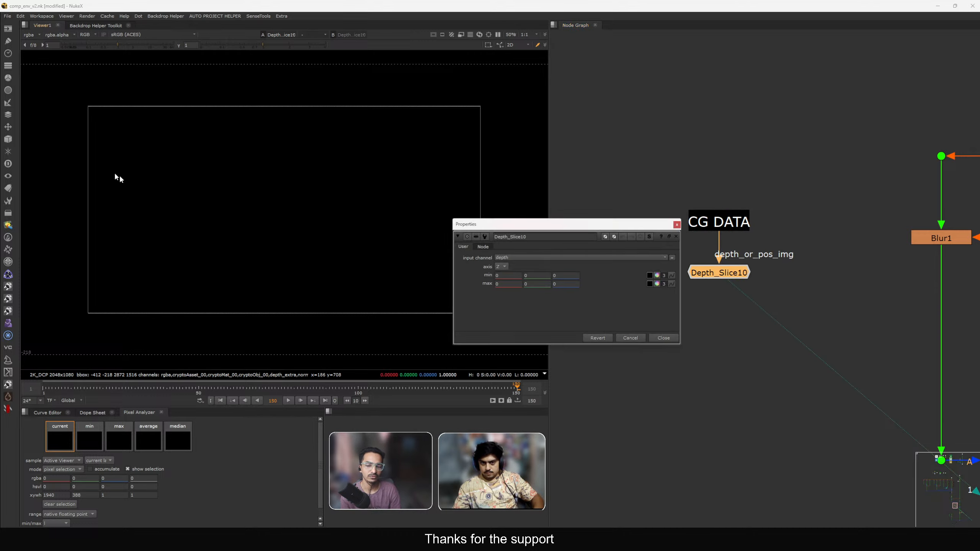
pyautogui.click(536, 258)
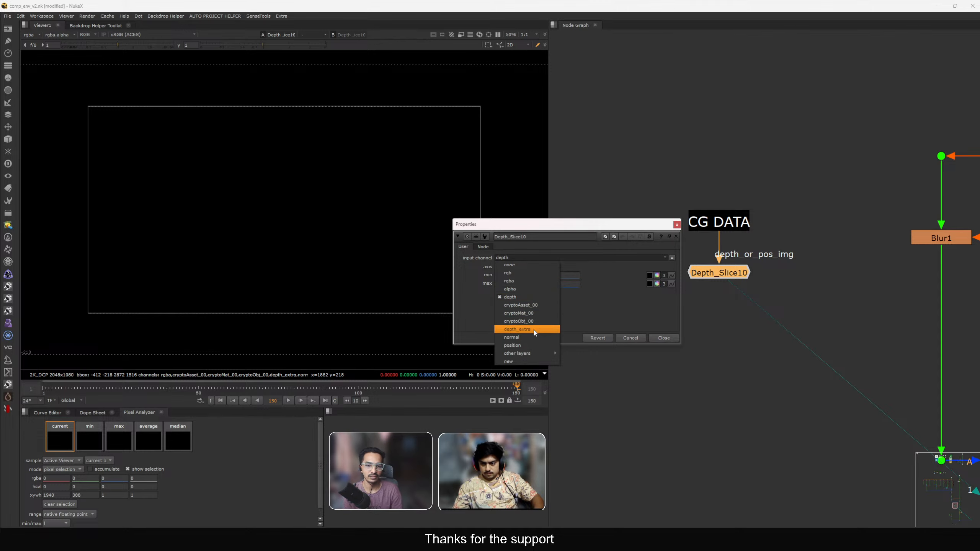
pyautogui.click(521, 330)
# Sample the Depth_Slice min and max depth values from background areas of the viewer.
pyautogui.moveTo(330, 256); pyautogui.dragTo(335, 255, button='middle')
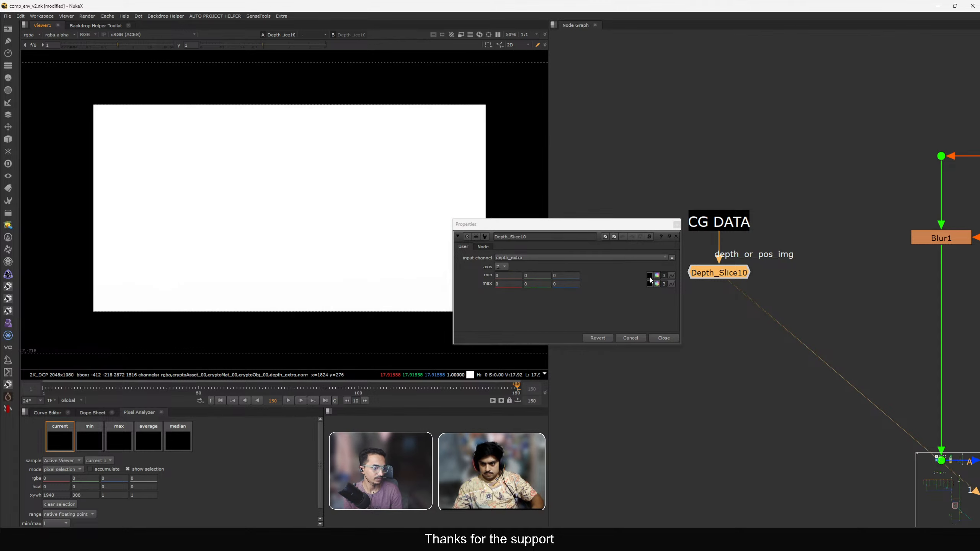
pyautogui.click(650, 275)
pyautogui.keyDown('ctrl'); pyautogui.click(425, 300); pyautogui.keyUp('ctrl')
pyautogui.click(650, 284)
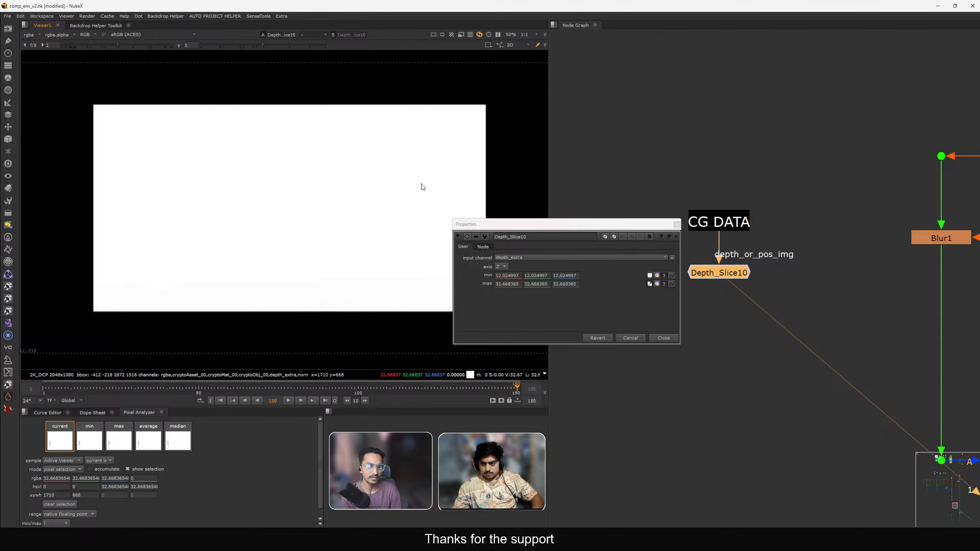
pyautogui.keyDown('ctrl'); pyautogui.moveTo(422, 186); pyautogui.dragTo(453, 133); pyautogui.keyUp('ctrl')
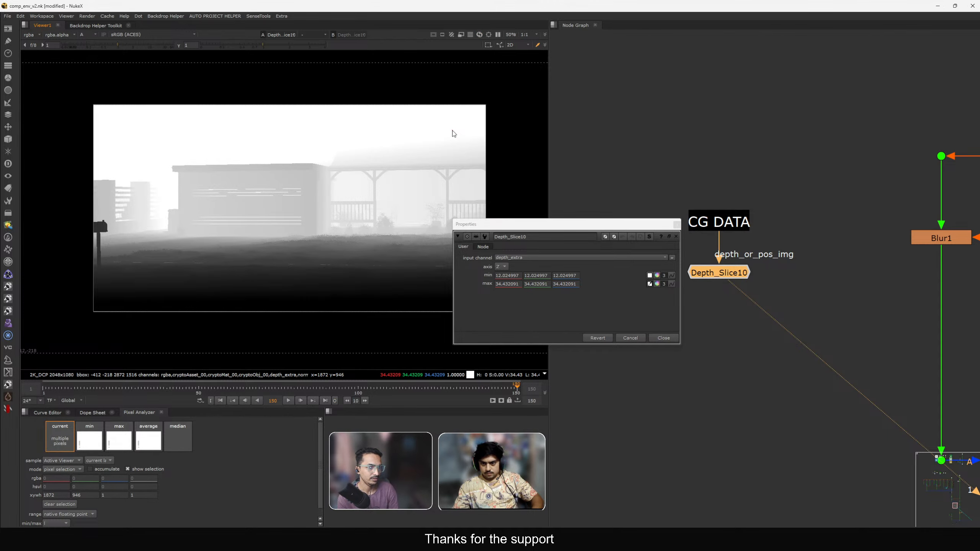
pyautogui.click(650, 276)
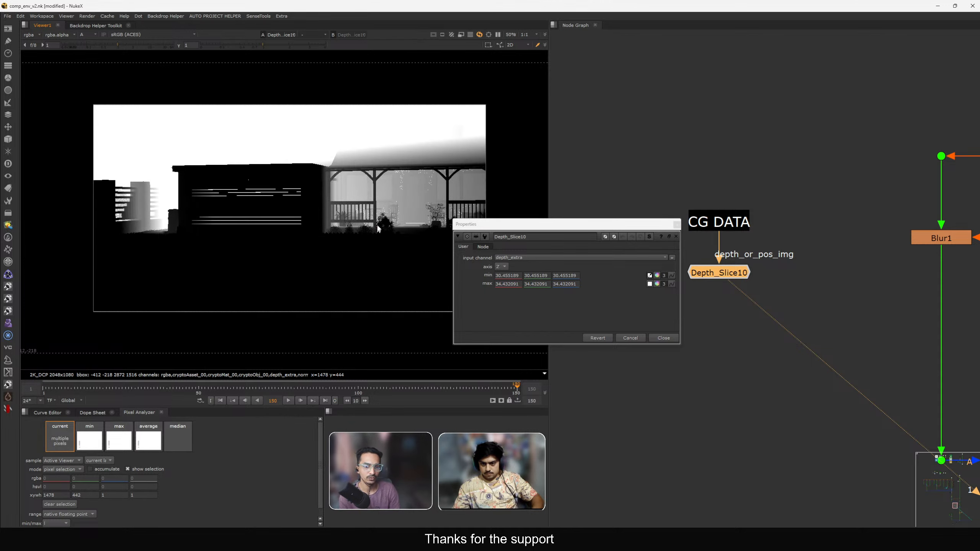
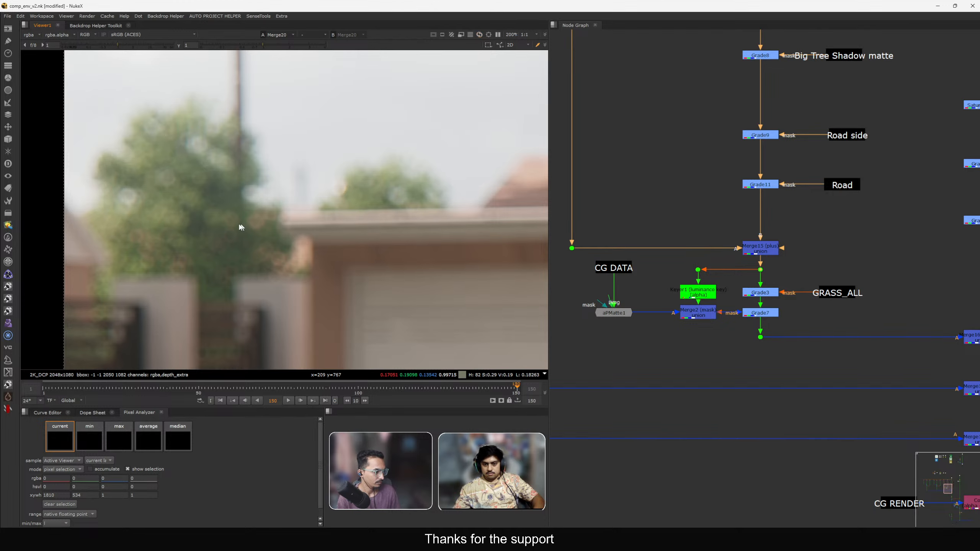
# Examine the blurred haze result across the frame by zooming and panning around the viewer.
pyautogui.moveTo(158, 148); pyautogui.dragTo(234, 168, button='middle')
pyautogui.press('f')
pyautogui.moveTo(99, 152); pyautogui.dragTo(216, 173, button='middle')
pyautogui.scroll(5, 215, 173)
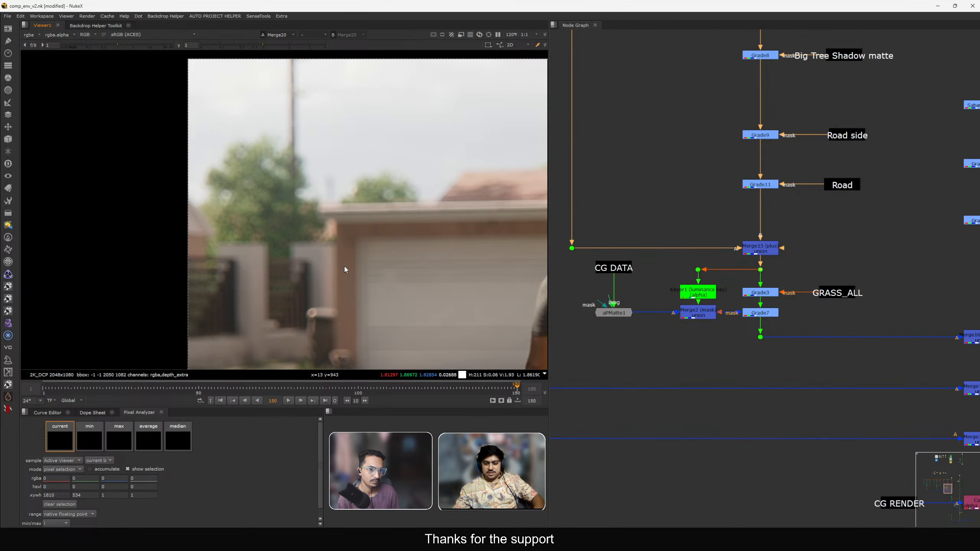
pyautogui.moveTo(184, 135); pyautogui.dragTo(250, 175, button='middle')
pyautogui.moveTo(250, 175); pyautogui.dragTo(361, 244)
pyautogui.press('f')
pyautogui.moveTo(126, 138); pyautogui.dragTo(244, 224)
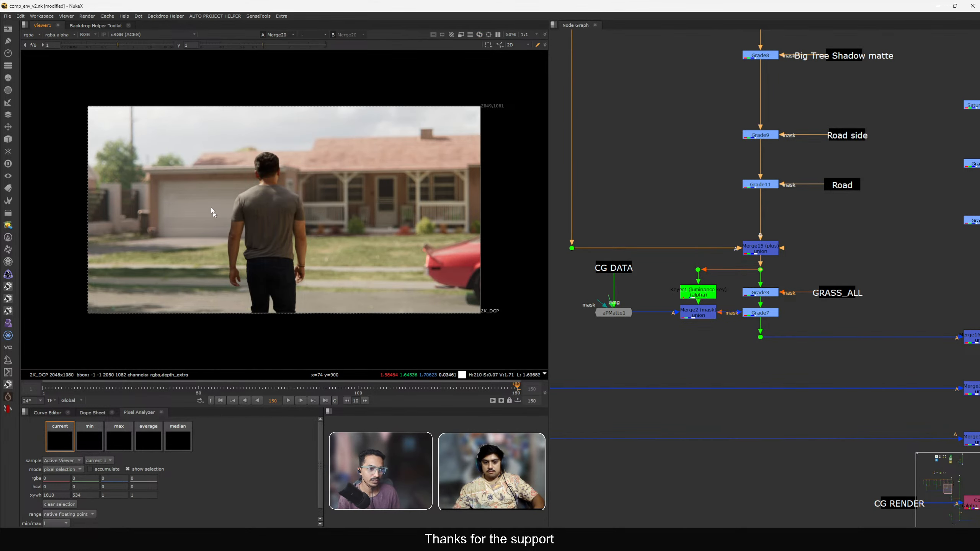
pyautogui.scroll(-3, 908, 278)
pyautogui.moveTo(939, 259); pyautogui.dragTo(743, 286, button='middle')
pyautogui.scroll(3, 744, 290)
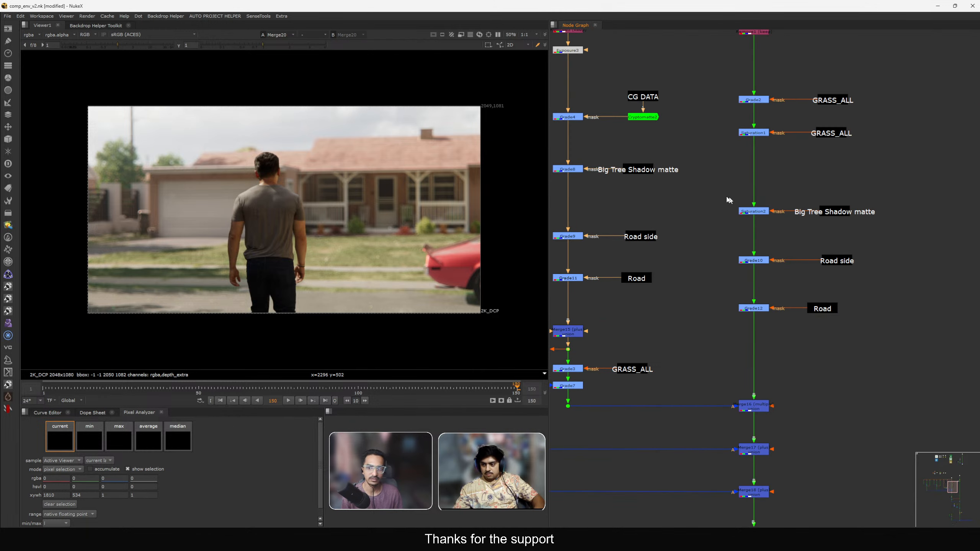
# Add a new Grade node below Grade12 in the right-hand grade chain.
pyautogui.moveTo(679, 191); pyautogui.dragTo(893, 325)
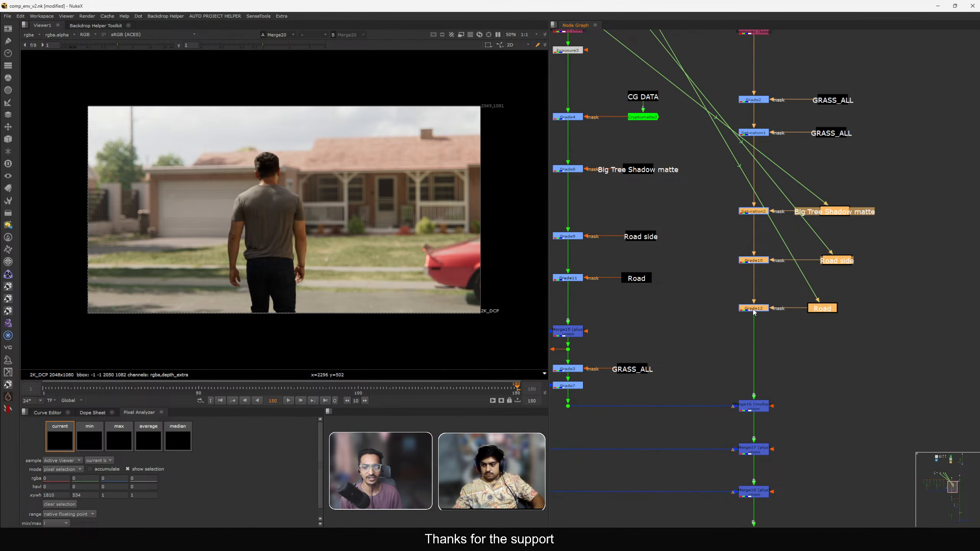
pyautogui.click(815, 324)
pyautogui.scroll(4, 773, 294)
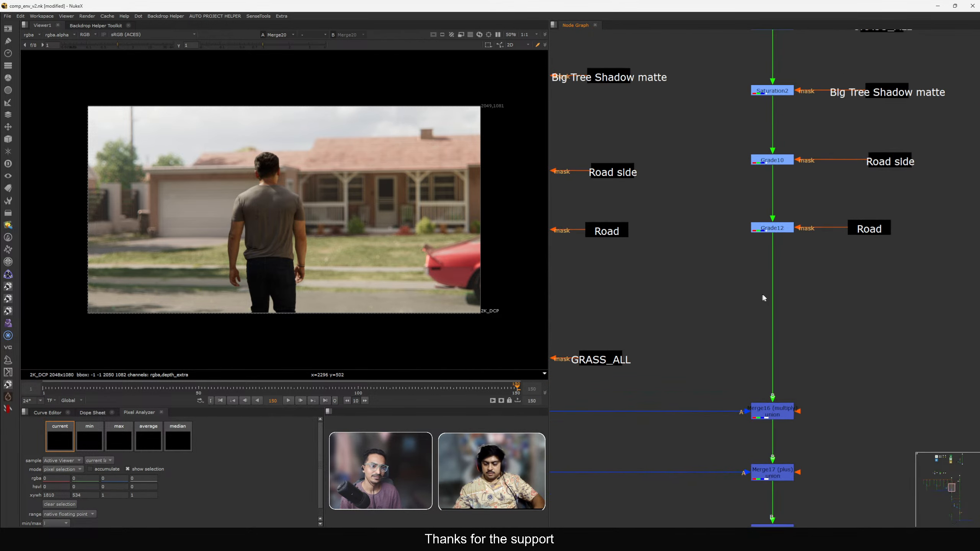
pyautogui.press('g')
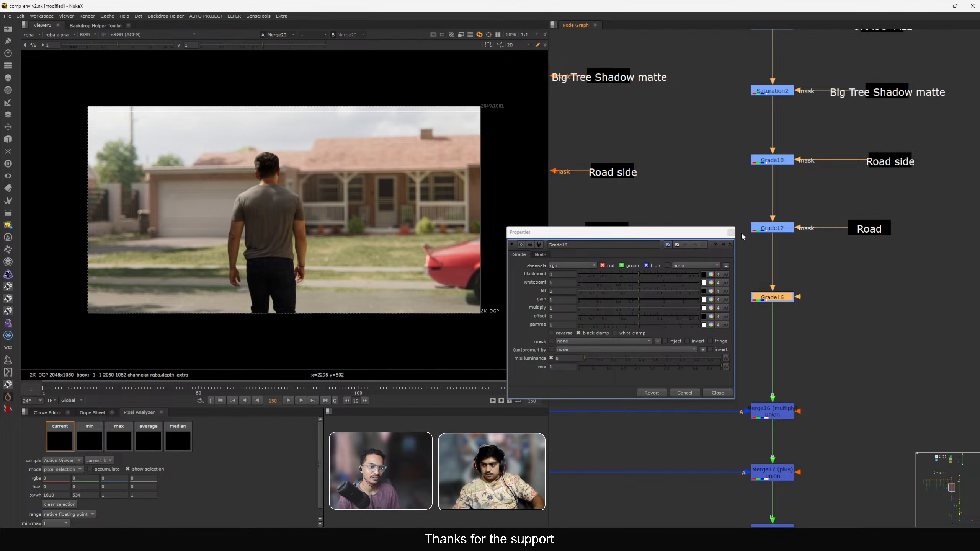
pyautogui.click(731, 232)
# Copy the CG DATA stamp beside the new Grade16, attach a Cryptomatte node beneath it and view it.
pyautogui.scroll(-3, 826, 294)
pyautogui.click(678, 129)
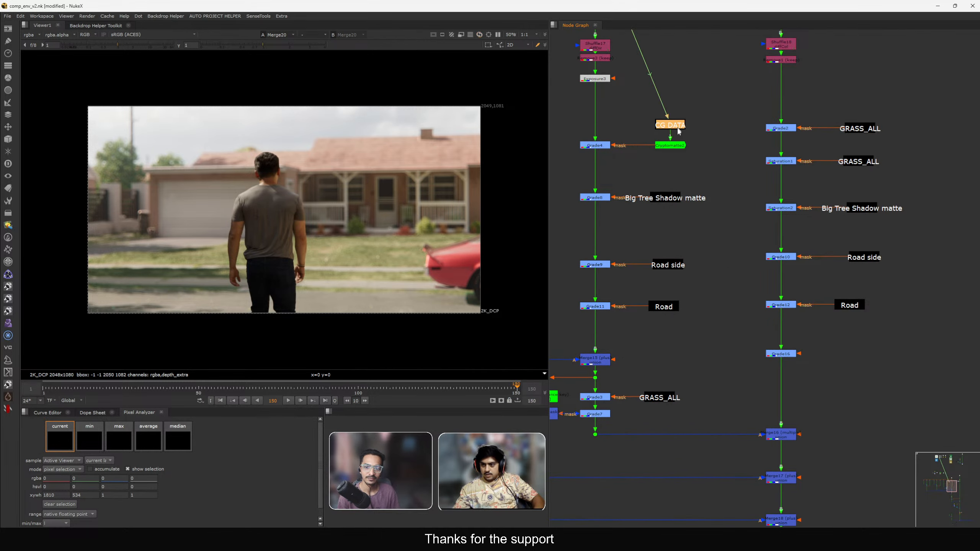
pyautogui.hotkey('ctrl', 'c')
pyautogui.click(843, 353)
pyautogui.hotkey('ctrl', 'v')
pyautogui.scroll(4, 842, 353)
pyautogui.moveTo(844, 348); pyautogui.dragTo(845, 330)
pyautogui.press('Tab')
pyautogui.write('cr')
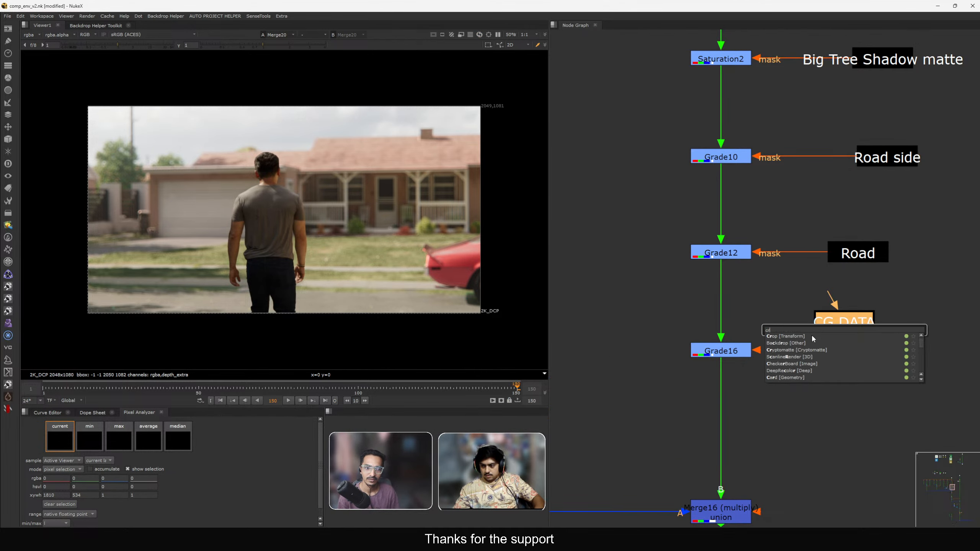
pyautogui.click(809, 349)
pyautogui.press('1')
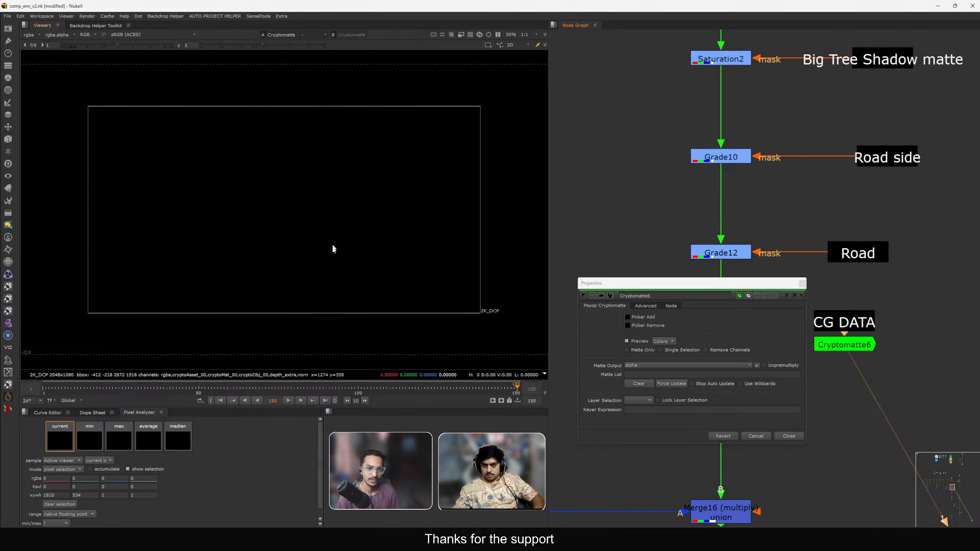
# Reposition the Cryptomatte node and preview its cryptoAsset layer in colour in the viewer.
pyautogui.moveTo(834, 353); pyautogui.dragTo(835, 367)
pyautogui.press('a')
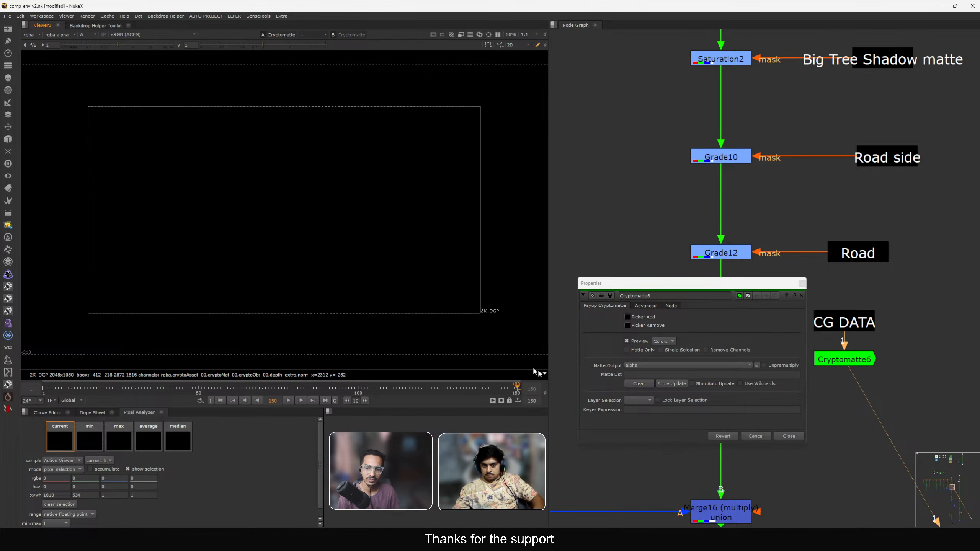
pyautogui.click(662, 384)
pyautogui.press('a')
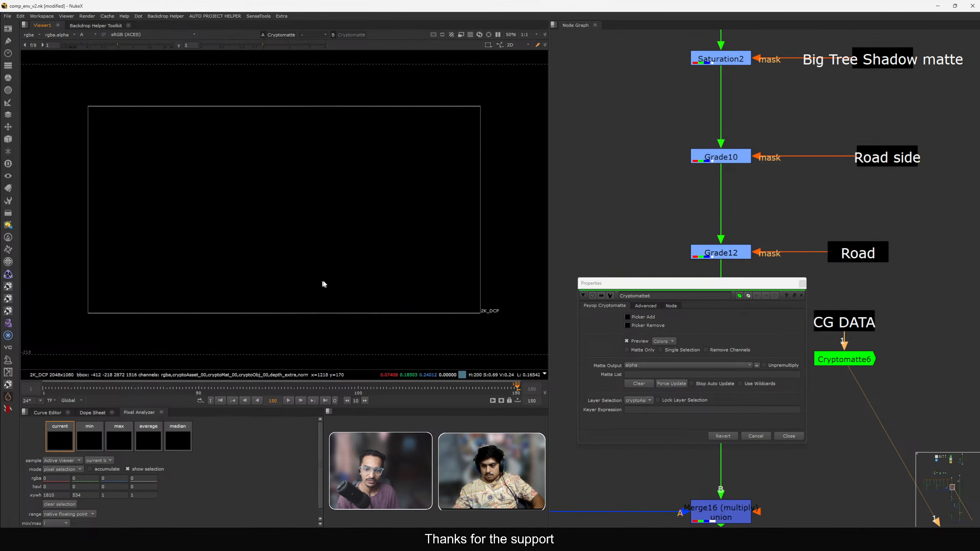
pyautogui.moveTo(142, 215); pyautogui.dragTo(226, 228, button='middle')
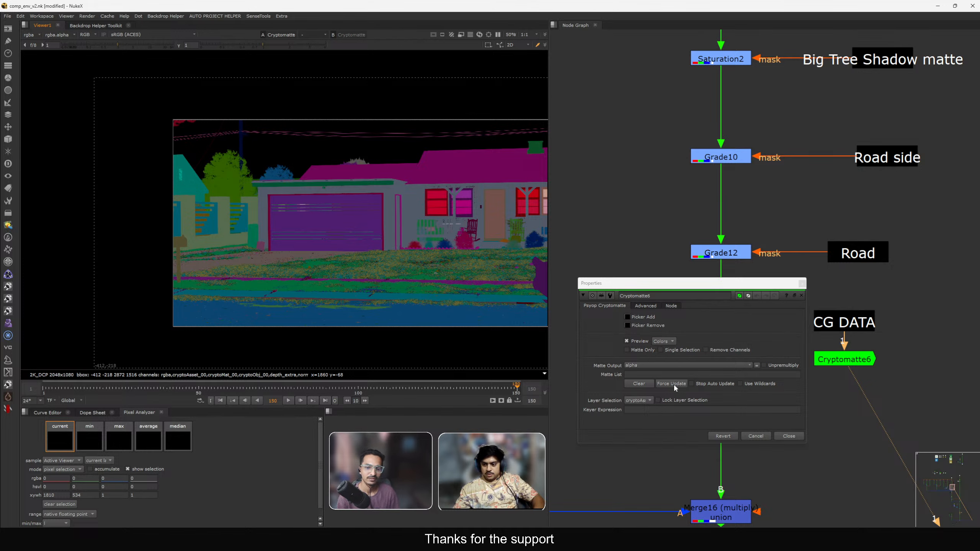
pyautogui.scroll(8, 282, 239)
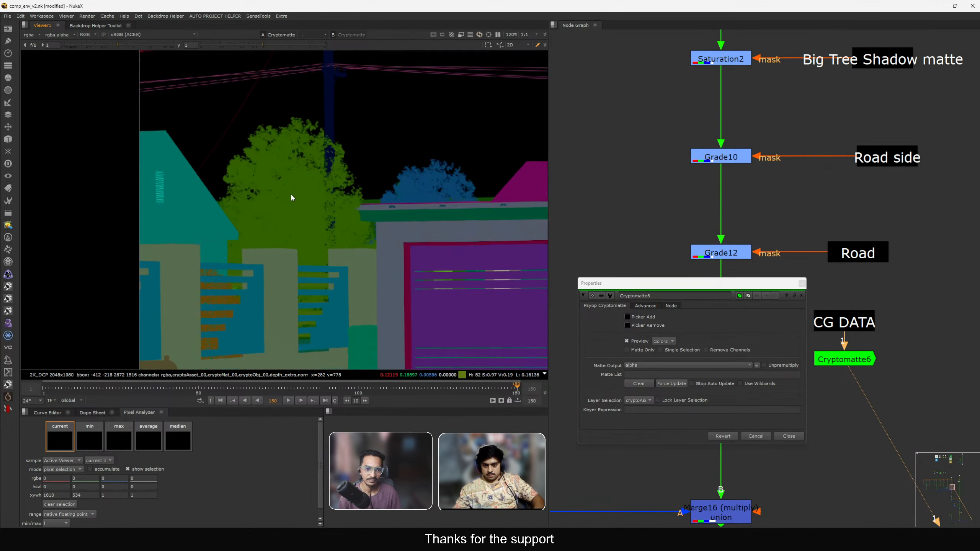
# Use the Cryptomatte picker to add the background trees to the matte list.
pyautogui.click(627, 317)
pyautogui.keyDown('ctrl'); pyautogui.click(304, 259); pyautogui.keyUp('ctrl')
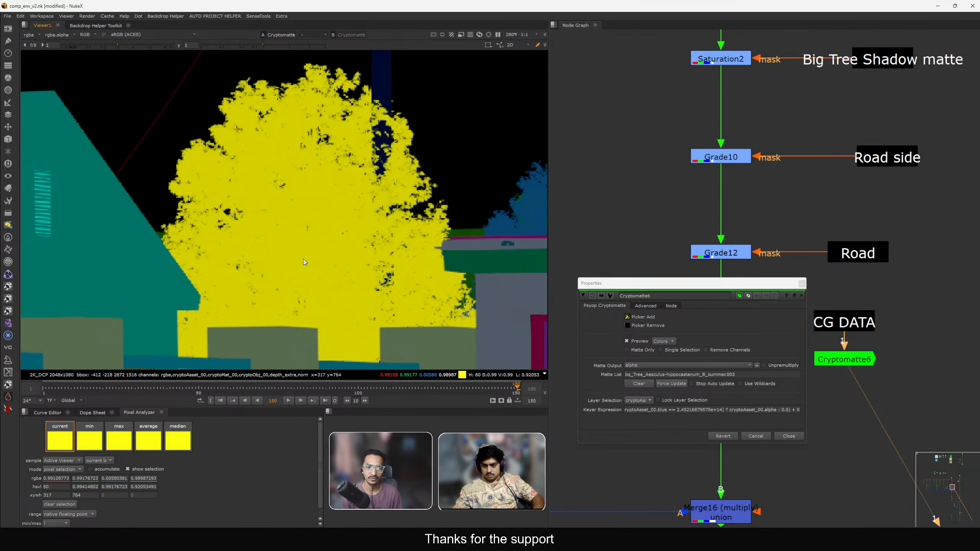
pyautogui.press('f')
pyautogui.scroll(5, 159, 167)
pyautogui.keyDown('ctrl'); pyautogui.click(257, 150); pyautogui.keyUp('ctrl')
pyautogui.moveTo(337, 188); pyautogui.dragTo(243, 222, button='middle')
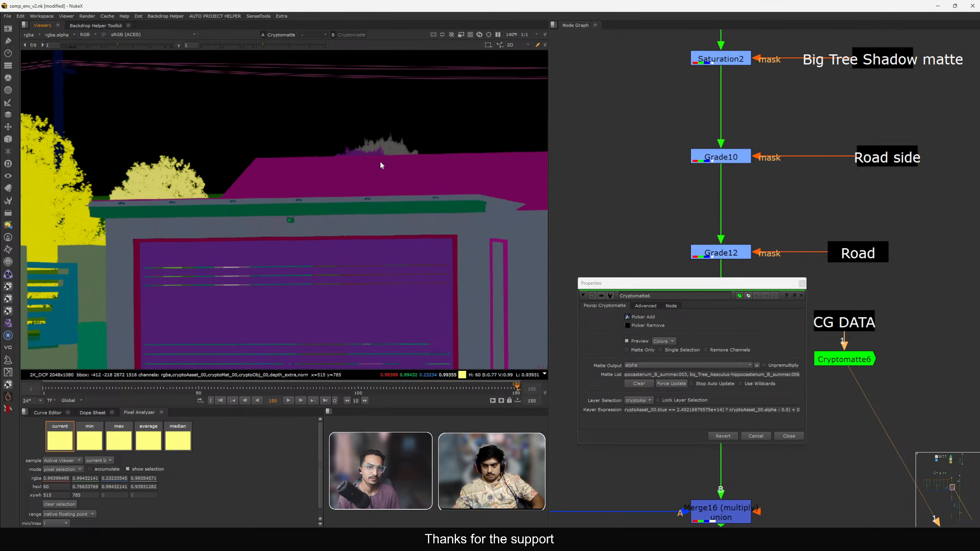
pyautogui.keyDown('ctrl'); pyautogui.click(395, 147); pyautogui.keyUp('ctrl')
pyautogui.press('f')
pyautogui.scroll(8, 263, 152)
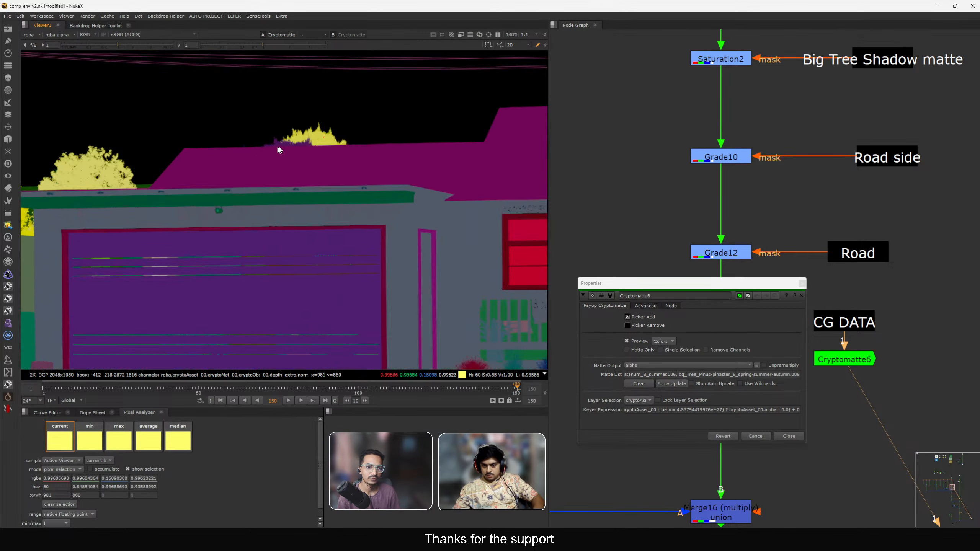
pyautogui.keyDown('ctrl'); pyautogui.click(297, 143); pyautogui.keyUp('ctrl')
pyautogui.press('f')
pyautogui.click(803, 283)
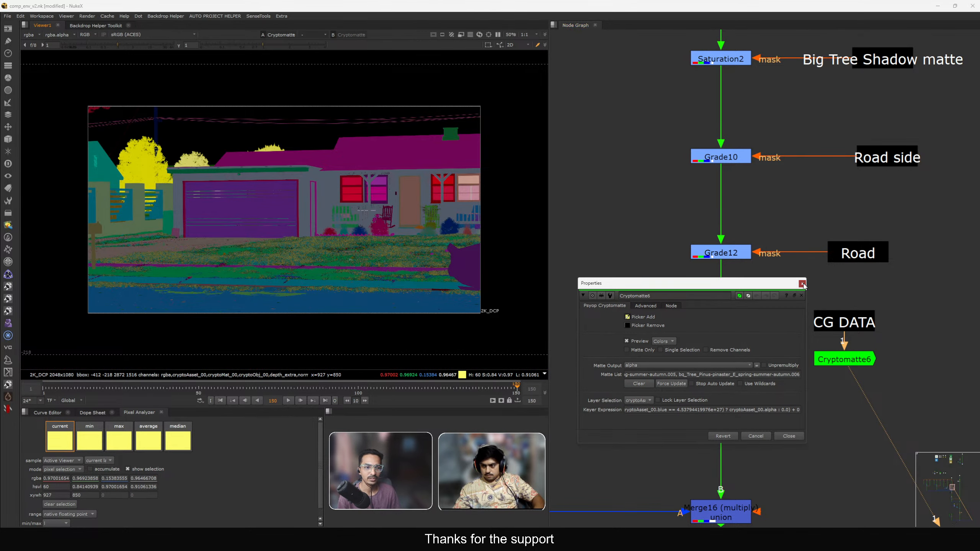
# Connect the Cryptomatte output to Grade16's mask input and view Grade16.
pyautogui.moveTo(770, 357); pyautogui.dragTo(774, 314, button='middle')
pyautogui.click(747, 312)
pyautogui.moveTo(759, 314); pyautogui.dragTo(735, 319)
pyautogui.press('1')
pyautogui.click(736, 326)
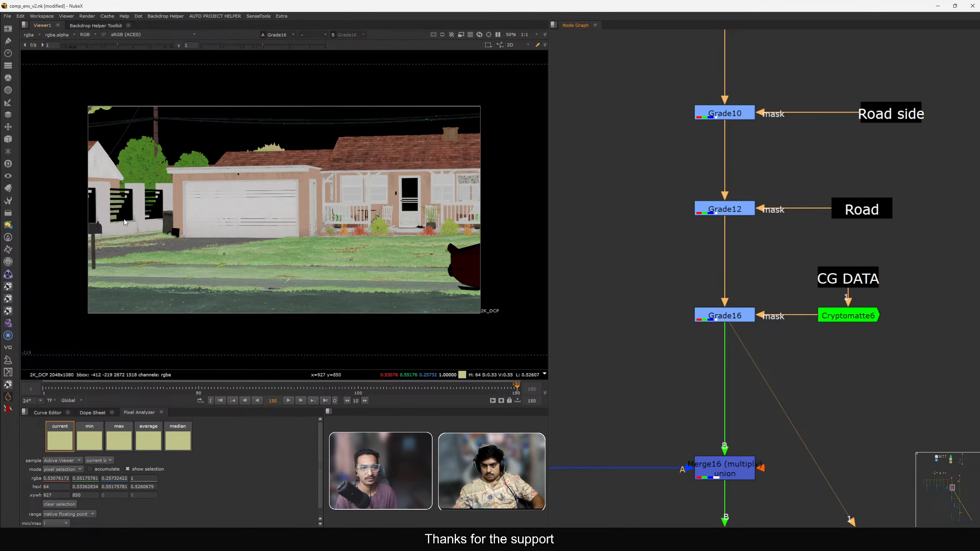
# Set Grade16's gain to 1.595, 1.01, 0.595 to warm the masked trees.
pyautogui.moveTo(122, 164); pyautogui.dragTo(209, 202, button='middle')
pyautogui.scroll(8, 209, 202)
pyautogui.doubleClick(741, 319)
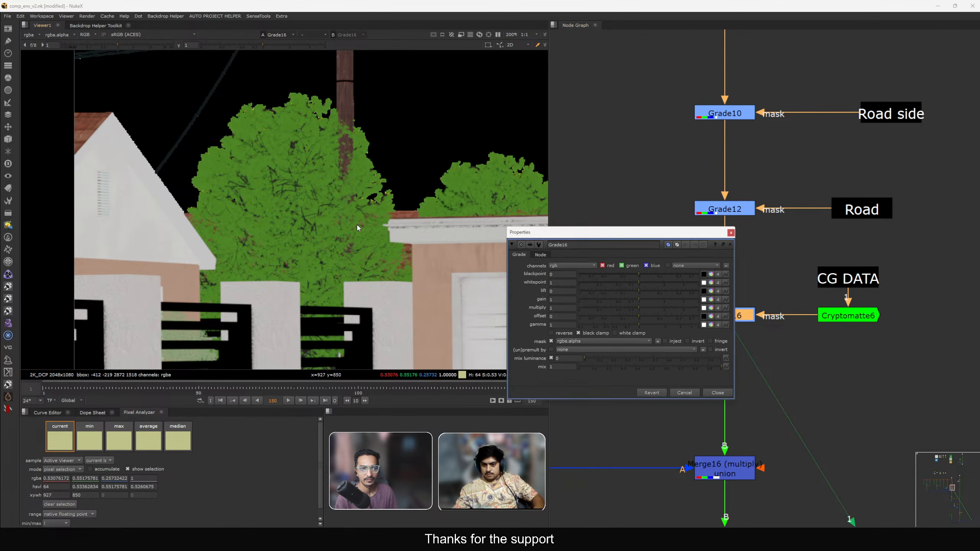
pyautogui.scroll(3, 359, 216)
pyautogui.click(712, 300)
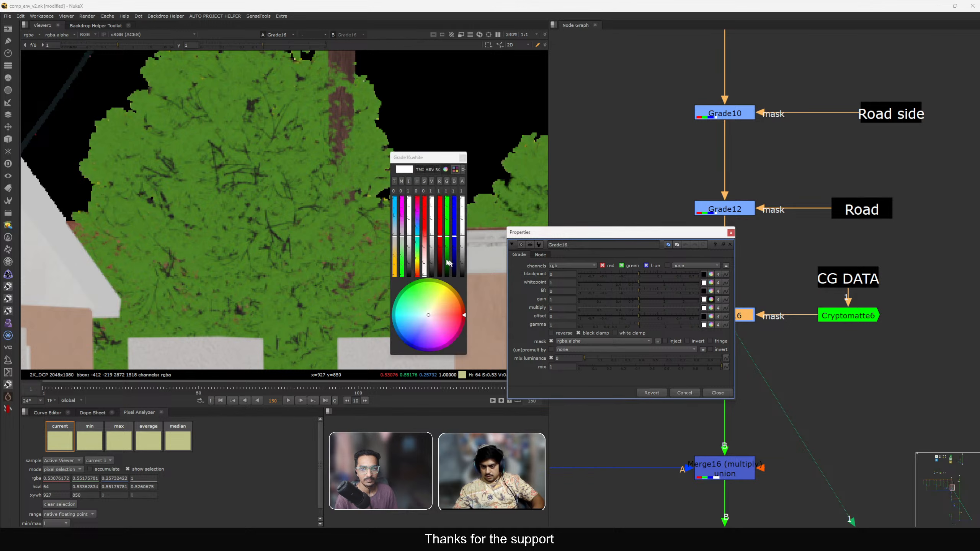
pyautogui.moveTo(393, 239)
pyautogui.mouseDown()
pyautogui.moveTo(397, 255)
pyautogui.moveTo(402, 242)
pyautogui.moveTo(396, 254)
pyautogui.mouseUp()
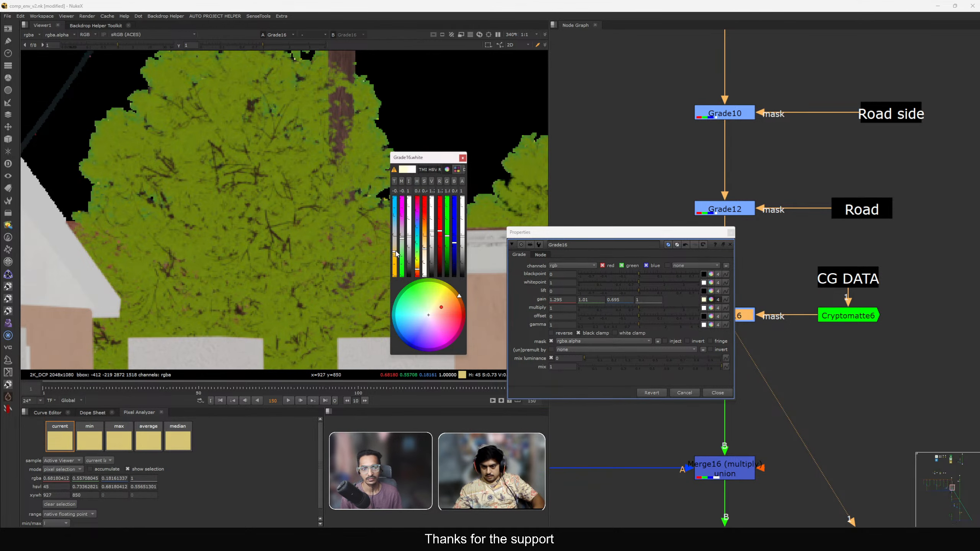
pyautogui.click(718, 393)
# Toggle Grade16 on and off to compare the tree grade against the rest of the comp.
pyautogui.press('d')
pyautogui.press('d')
pyautogui.press('f')
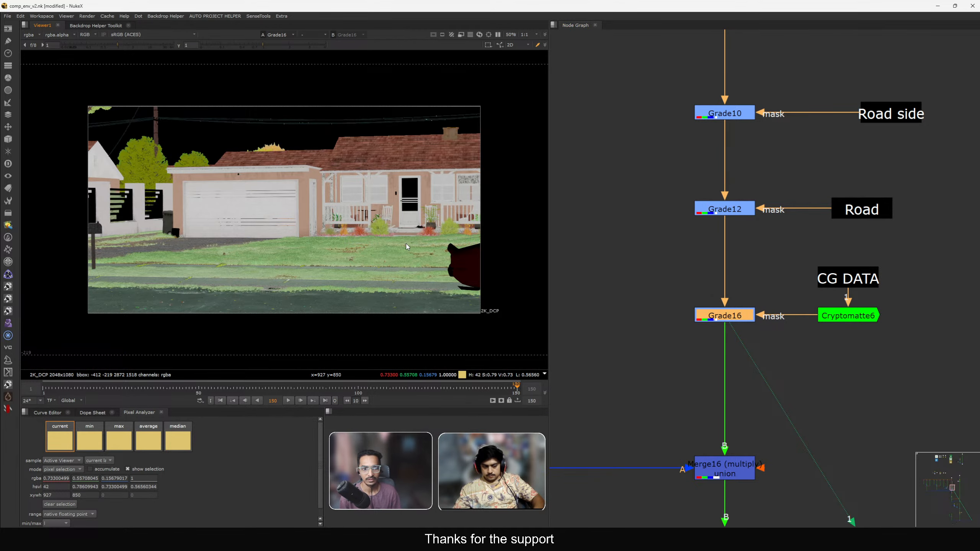
pyautogui.scroll(-10, 777, 350)
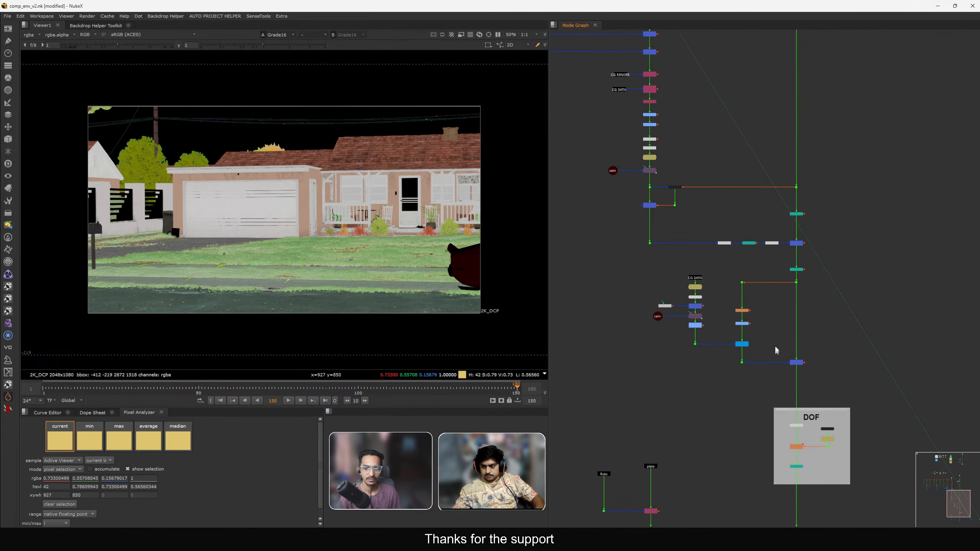
pyautogui.moveTo(765, 404); pyautogui.dragTo(714, 205, button='middle')
pyautogui.moveTo(701, 361); pyautogui.dragTo(824, 427)
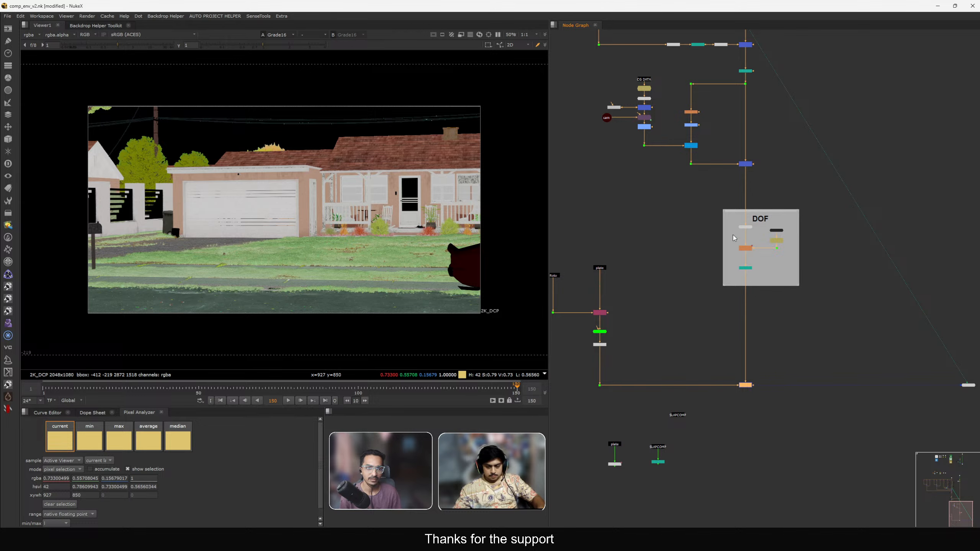
pyautogui.press('2')
pyautogui.moveTo(733, 235); pyautogui.dragTo(783, 386, button='middle')
pyautogui.moveTo(743, 160); pyautogui.dragTo(797, 415, button='middle')
pyautogui.scroll(5, 742, 281)
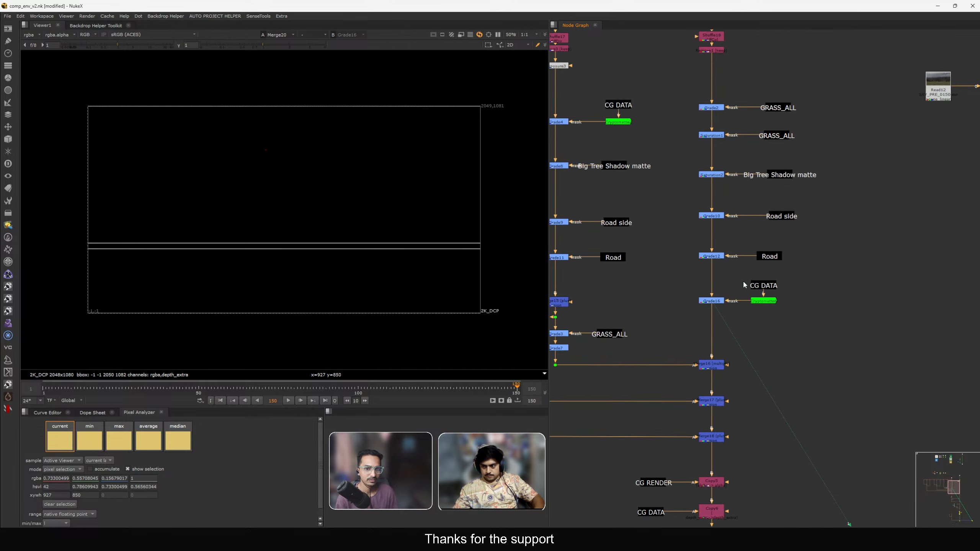
pyautogui.scroll(3, 744, 285)
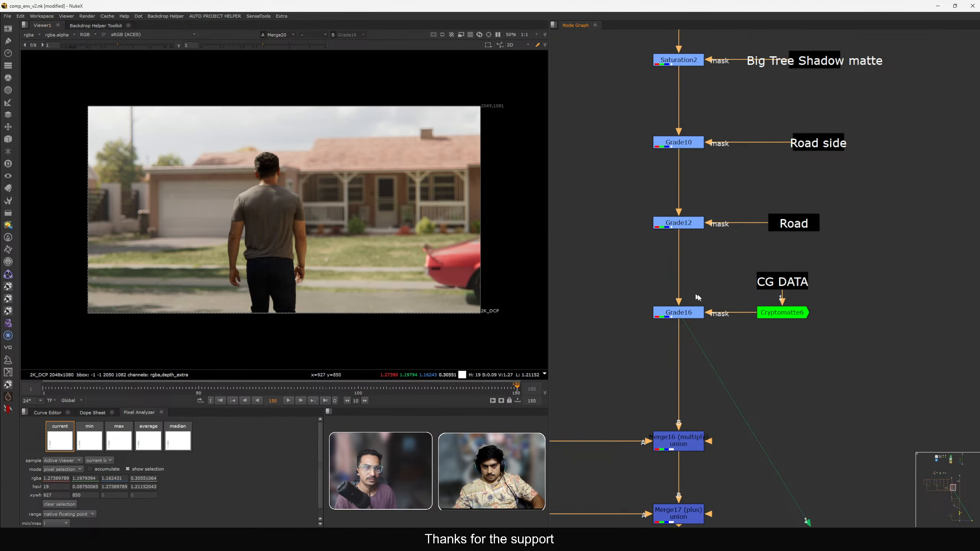
pyautogui.click(691, 313)
pyautogui.press('d')
pyautogui.press('d')
pyautogui.press('d')
pyautogui.press('d')
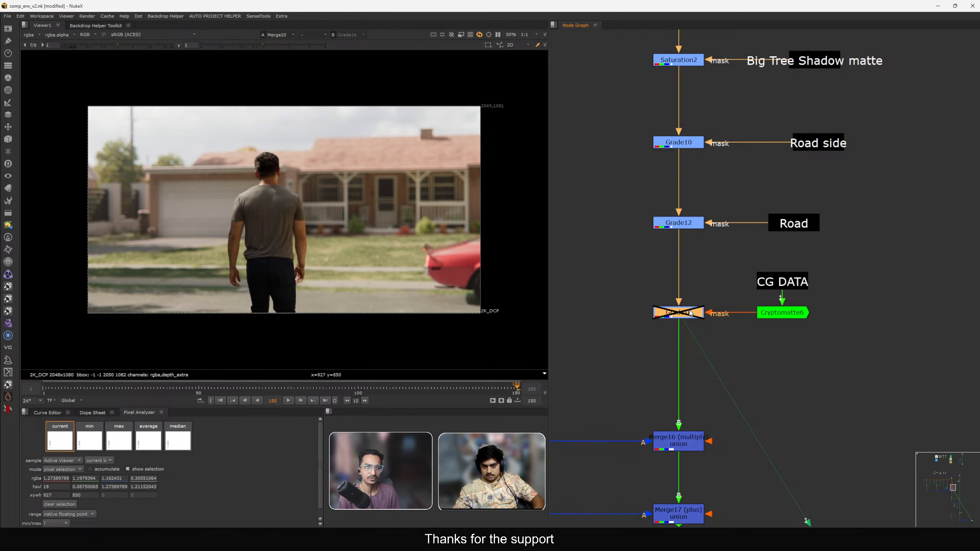
pyautogui.moveTo(200, 126); pyautogui.dragTo(292, 173)
pyautogui.press('d')
pyautogui.press('d')
# Remove the tree behind the house roof from the Cryptomatte matte selection.
pyautogui.click(796, 317)
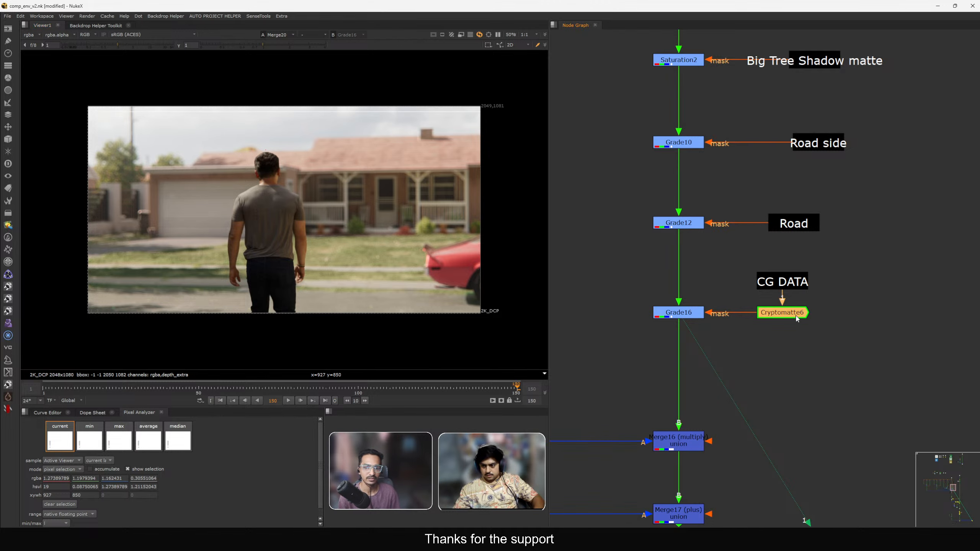
pyautogui.press('1')
pyautogui.doubleClick(795, 316)
pyautogui.scroll(5, 315, 154)
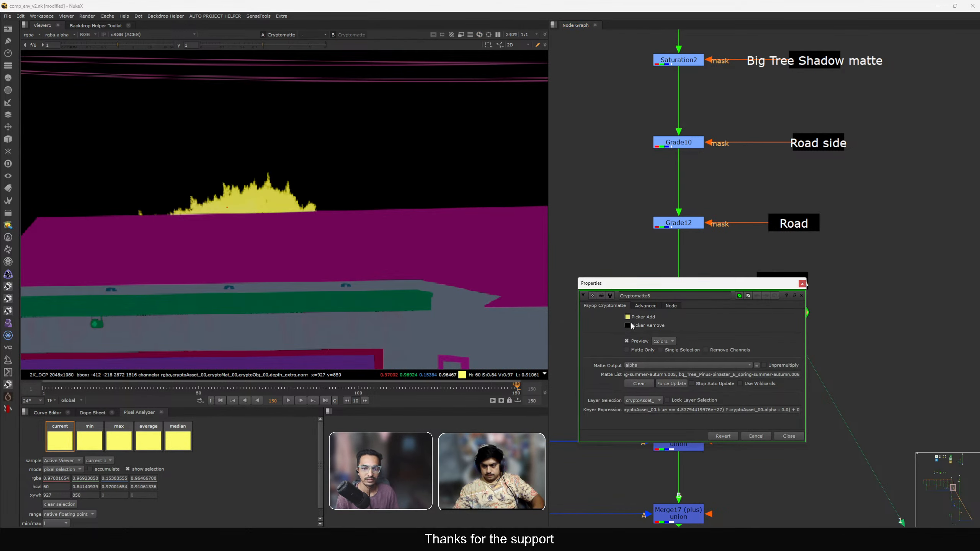
pyautogui.keyDown('ctrl'); pyautogui.click(236, 203); pyautogui.keyUp('ctrl')
pyautogui.scroll(-5, 239, 203)
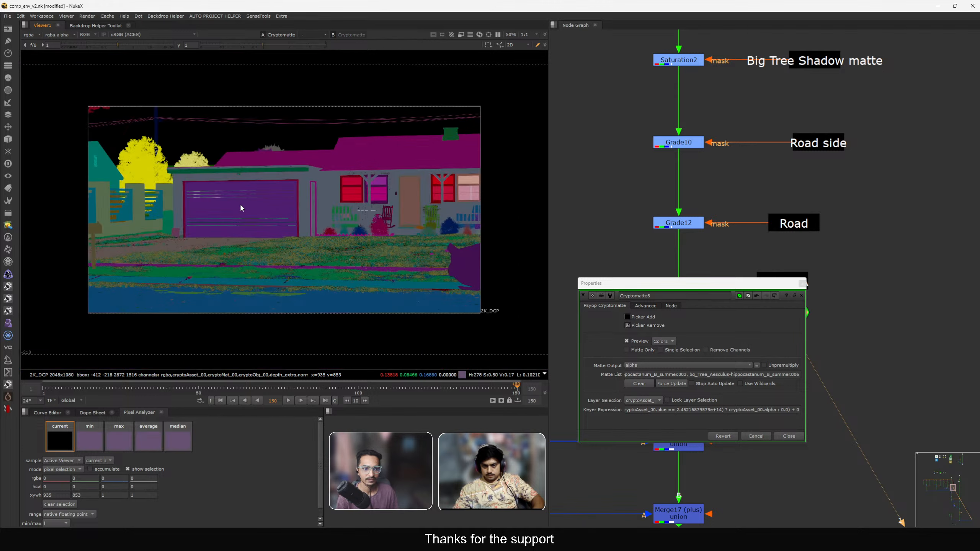
pyautogui.press('2')
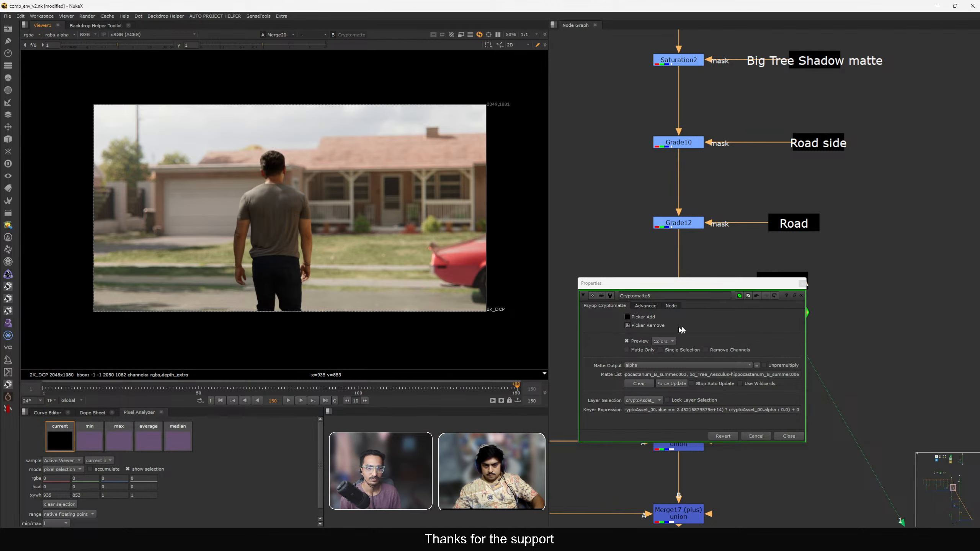
# Set Grade16's gain to 1.17, 1.01, 0.82.
pyautogui.click(802, 284)
pyautogui.moveTo(620, 284); pyautogui.dragTo(684, 320)
pyautogui.press('d')
pyautogui.press('d')
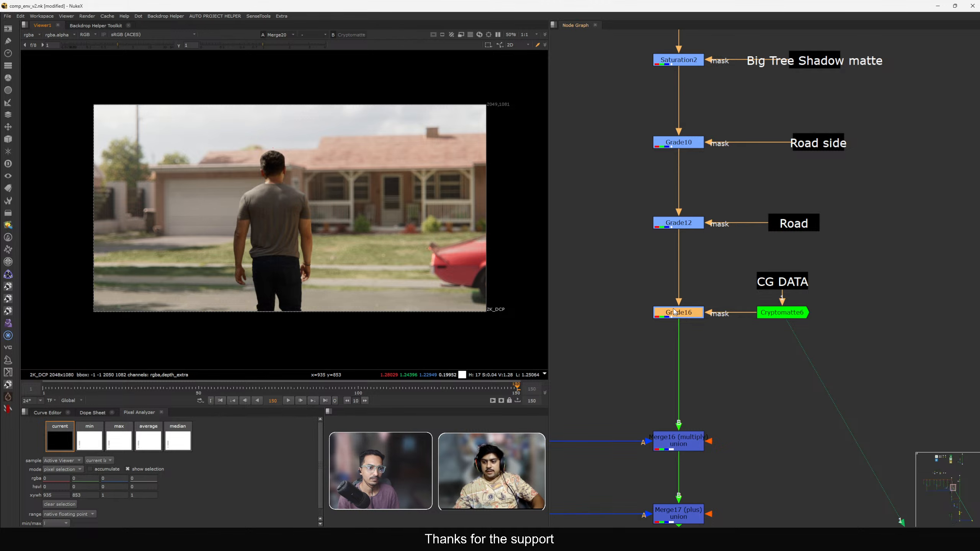
pyautogui.press('Return')
pyautogui.scroll(5, 182, 199)
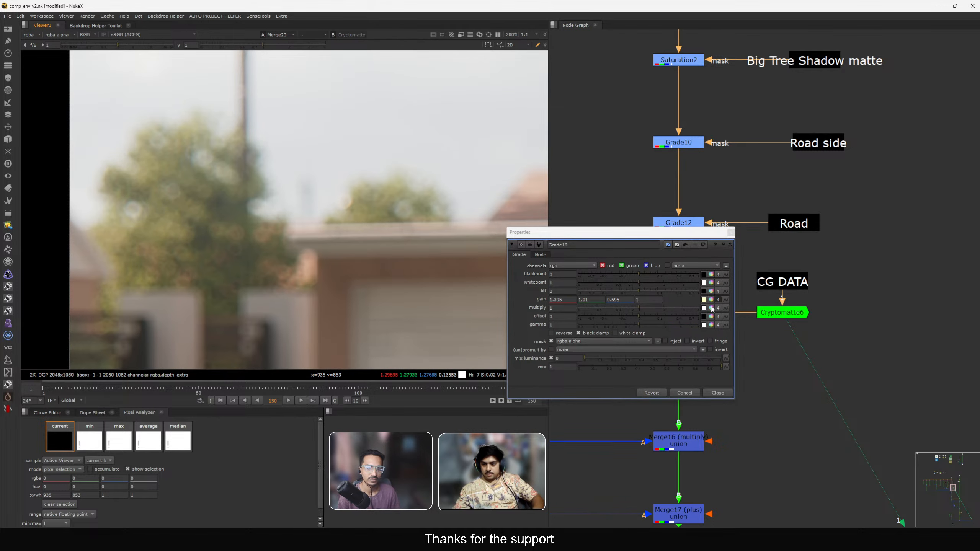
pyautogui.click(712, 300)
pyautogui.moveTo(395, 255); pyautogui.dragTo(395, 248)
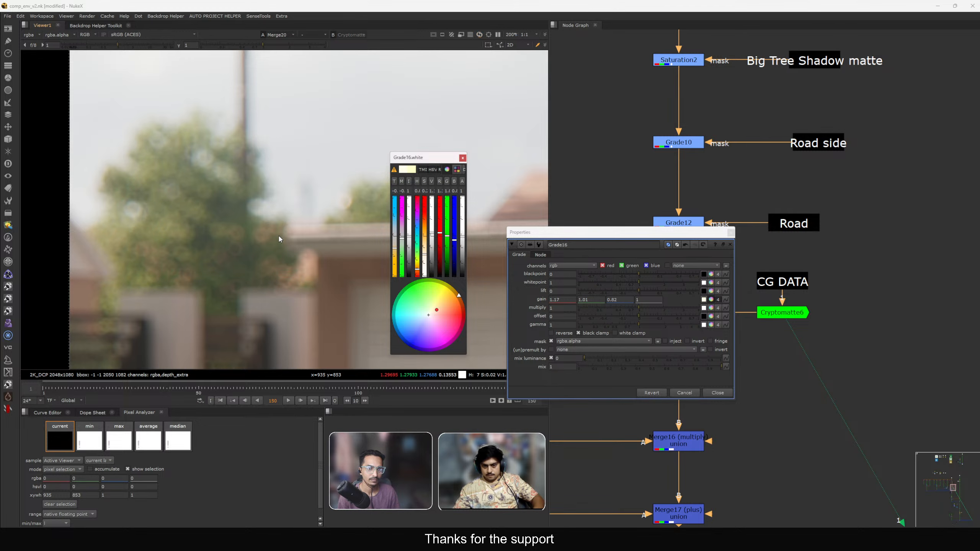
pyautogui.scroll(-5, 284, 230)
pyautogui.click(729, 231)
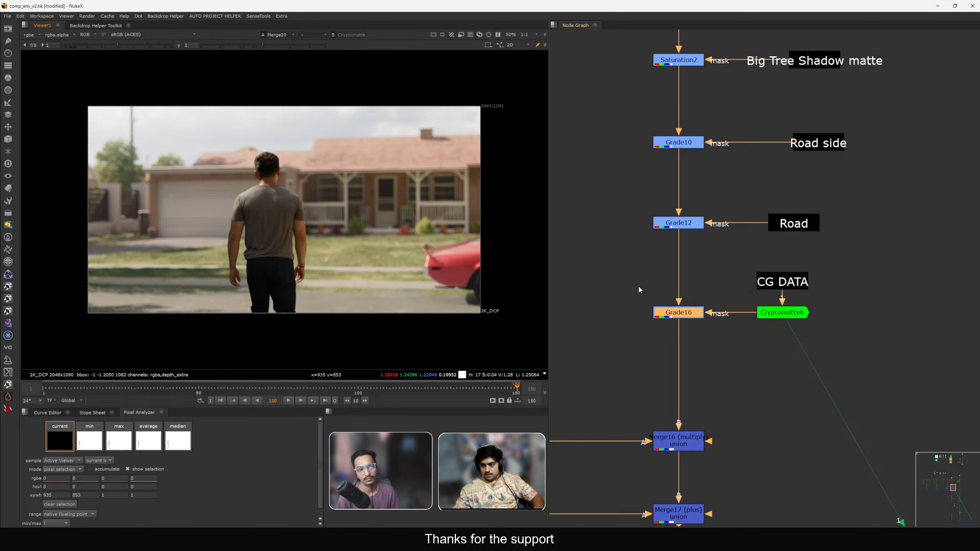
# Zoom in on the background trees and toggle Grade16 off and on to compare the tree grade up close.
pyautogui.moveTo(639, 286); pyautogui.dragTo(733, 333)
pyautogui.press('d')
pyautogui.press('d')
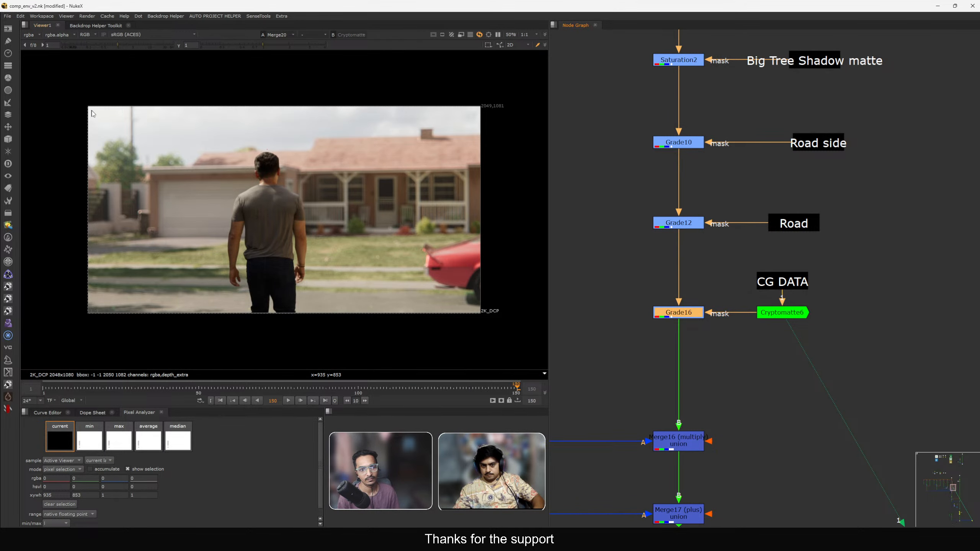
pyautogui.scroll(3, 229, 199)
pyautogui.scroll(4, 256, 189)
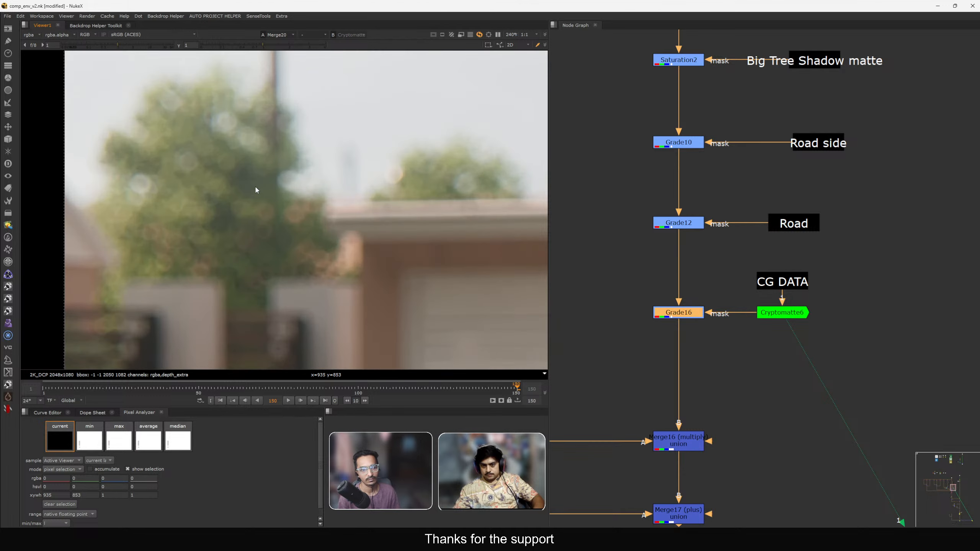
pyautogui.press('d')
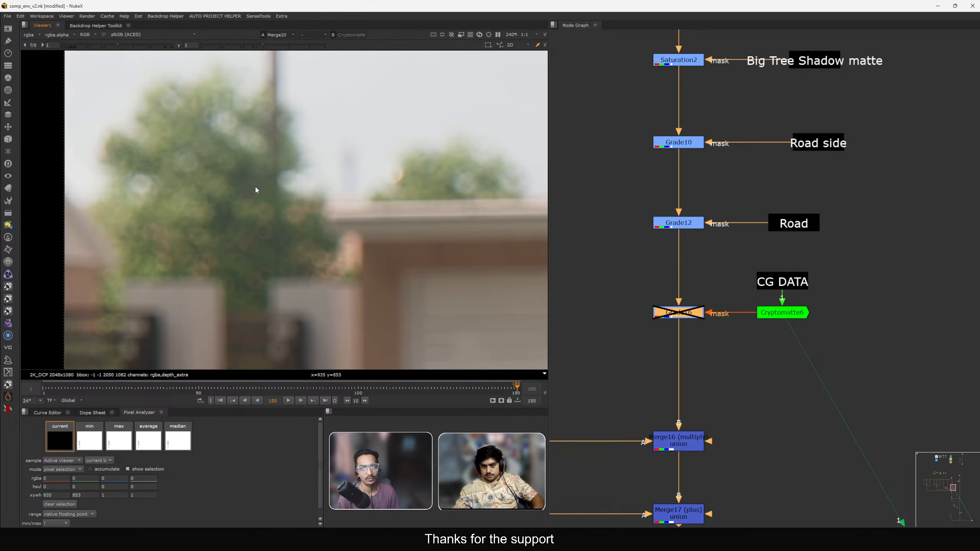
pyautogui.press('d')
pyautogui.scroll(-7, 273, 177)
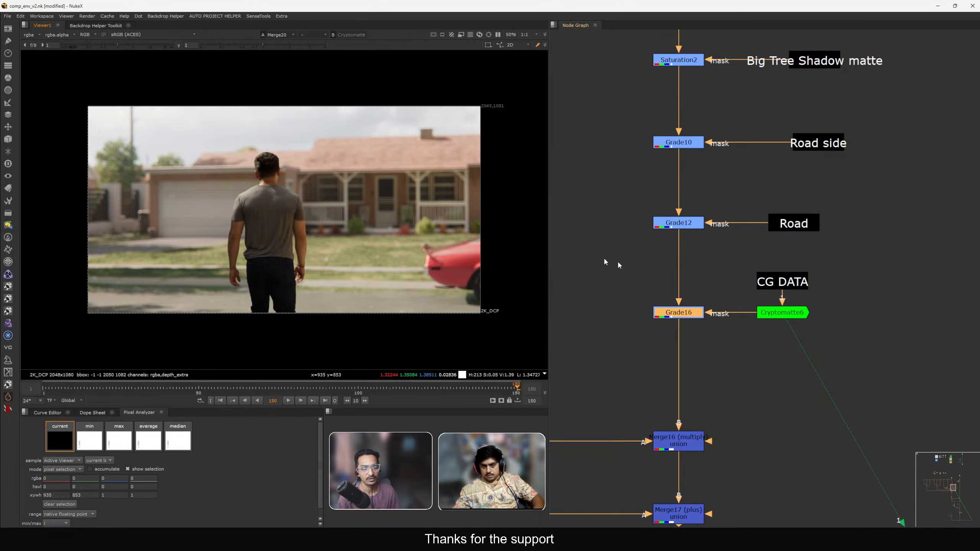
pyautogui.scroll(-2, 698, 296)
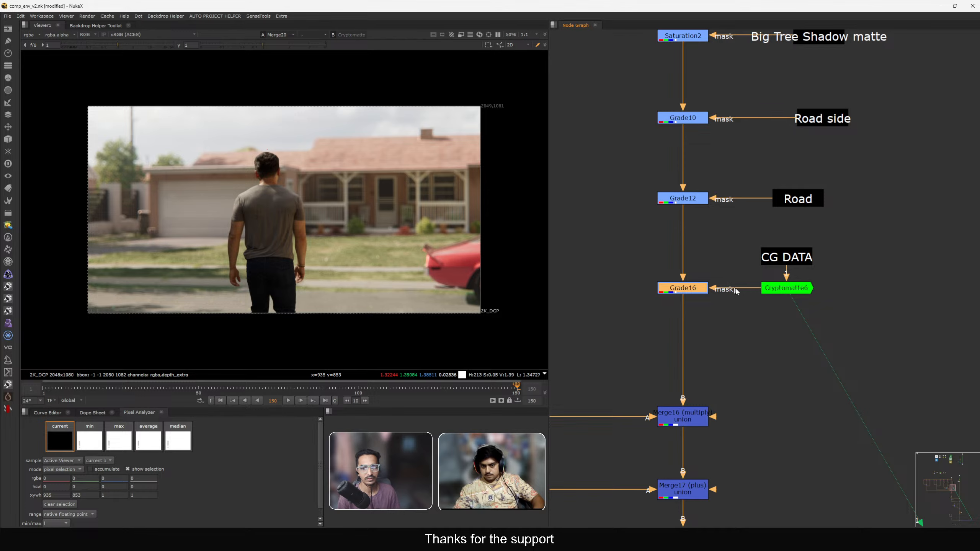
# Refine Cryptomatte6's matte selection with the add and remove pickers on the background trees.
pyautogui.press('1')
pyautogui.doubleClick(788, 288)
pyautogui.scroll(9, 190, 160)
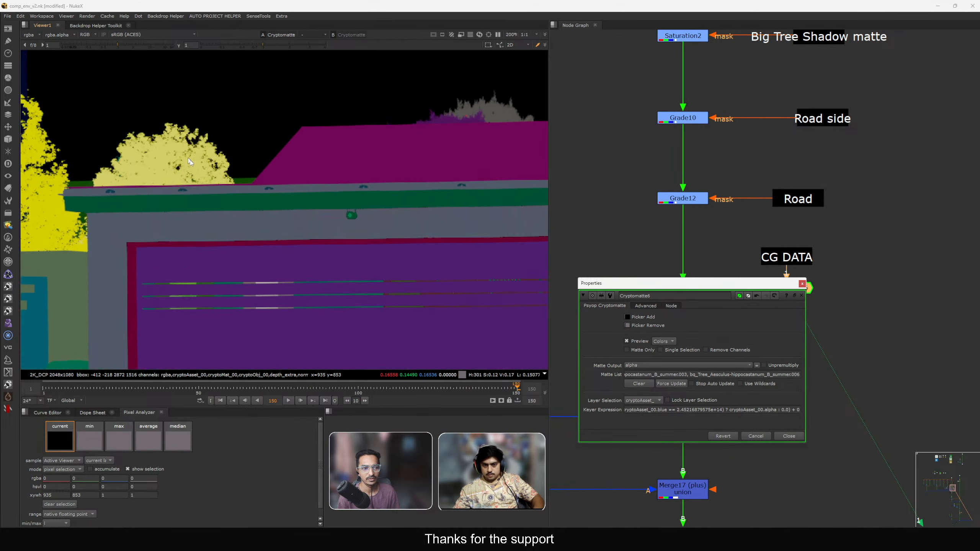
pyautogui.scroll(2, 330, 228)
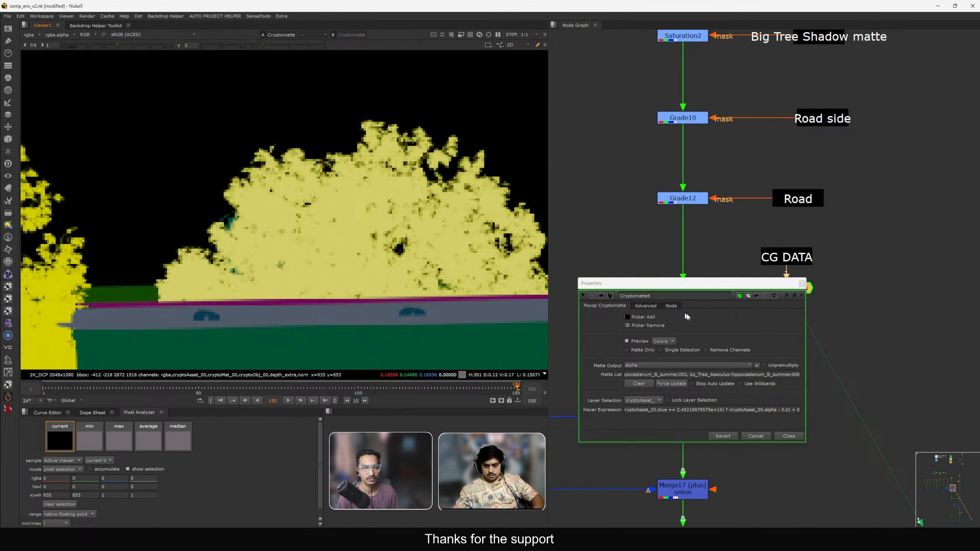
pyautogui.click(628, 316)
pyautogui.scroll(-10, 417, 259)
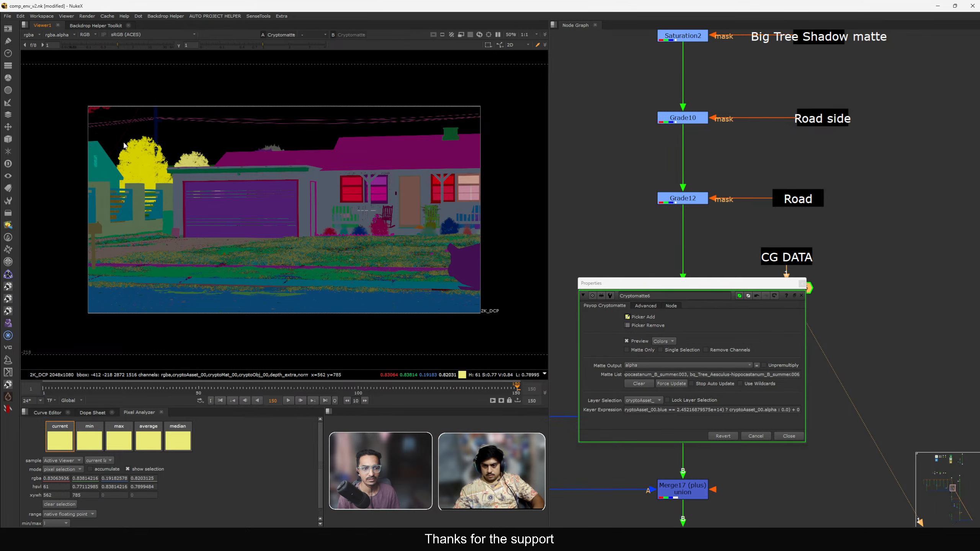
pyautogui.scroll(6, 178, 160)
pyautogui.keyDown('ctrl'); pyautogui.click(220, 177); pyautogui.keyUp('ctrl')
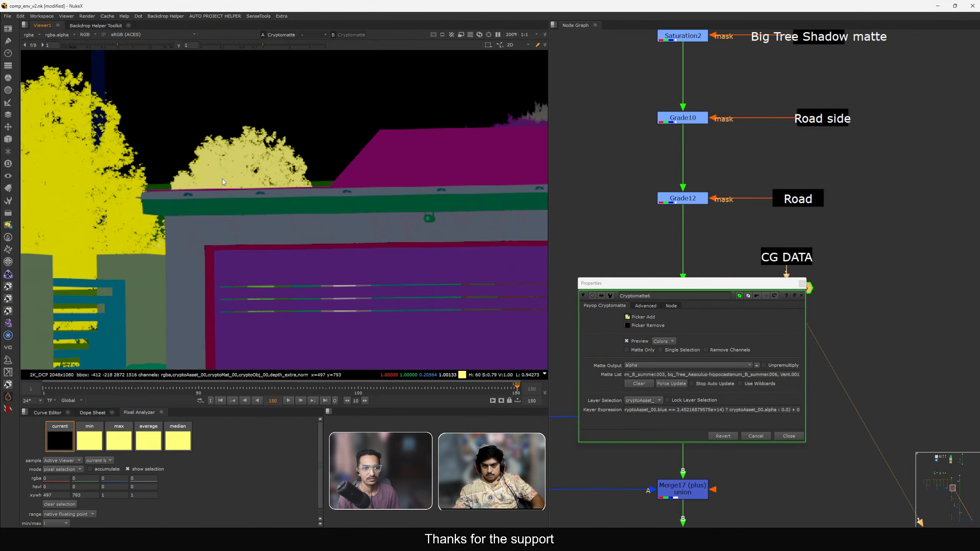
pyautogui.click(628, 325)
pyautogui.keyDown('ctrl'); pyautogui.click(265, 169); pyautogui.keyUp('ctrl')
pyautogui.keyDown('ctrl'); pyautogui.click(197, 162); pyautogui.keyUp('ctrl')
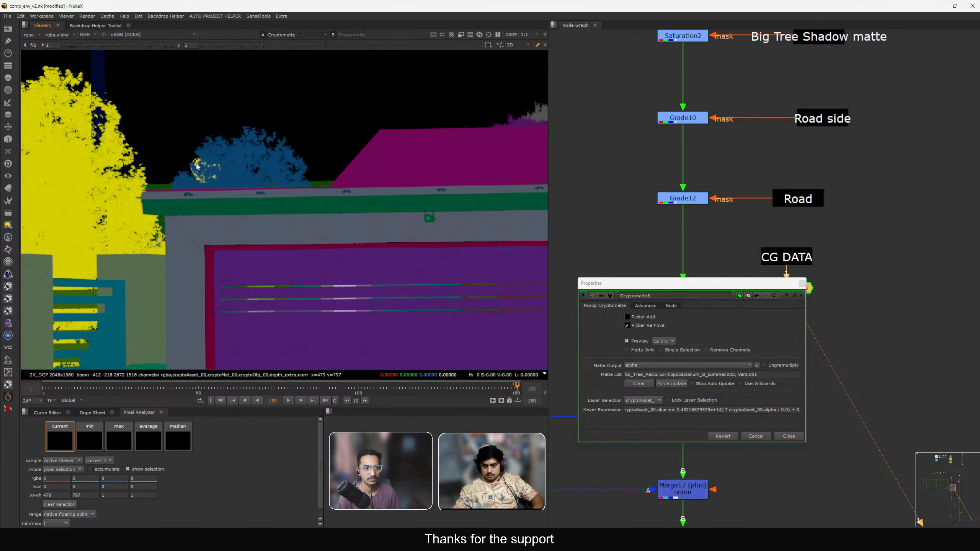
pyautogui.scroll(-6, 197, 161)
pyautogui.click(802, 284)
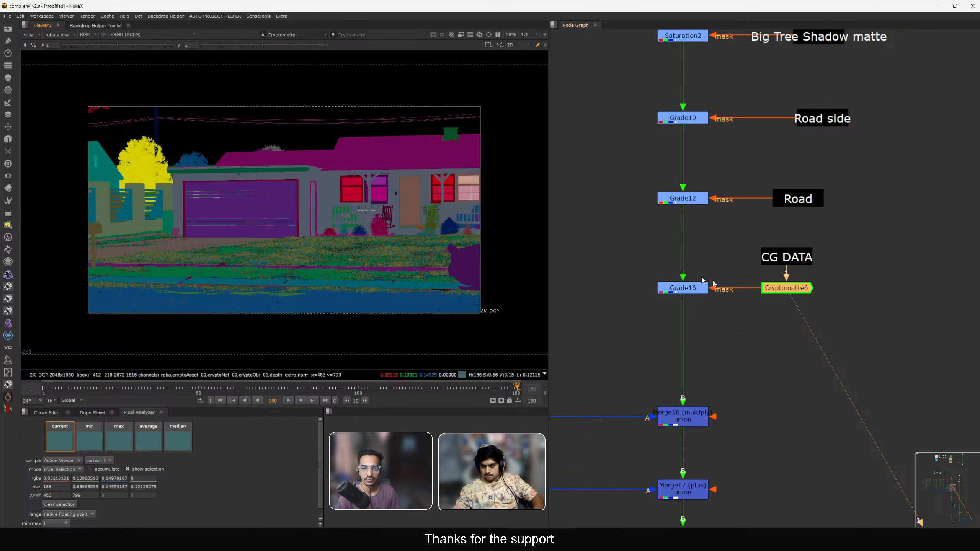
# Inspect Grade16's output and the Cryptomatte6 matte, toggling the grade to compare the trees.
pyautogui.click(683, 286)
pyautogui.press('1')
pyautogui.scroll(5, 151, 149)
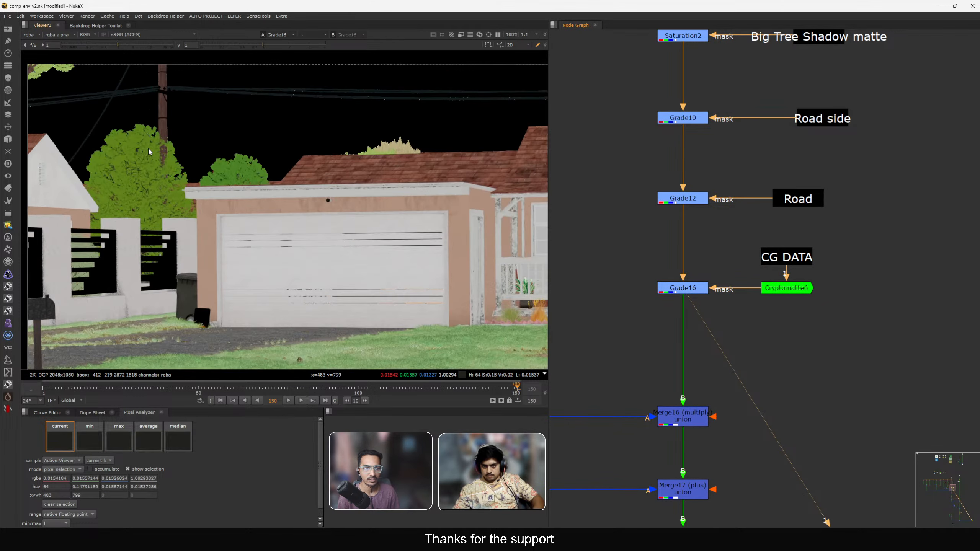
pyautogui.moveTo(700, 284); pyautogui.dragTo(751, 264, button='middle')
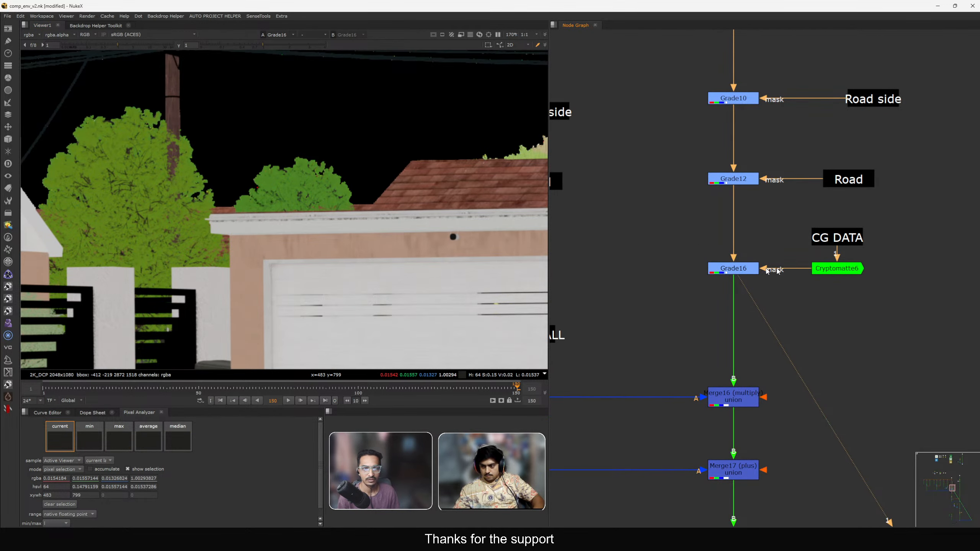
pyautogui.click(838, 269)
pyautogui.press('1')
pyautogui.doubleClick(841, 273)
pyautogui.click(803, 285)
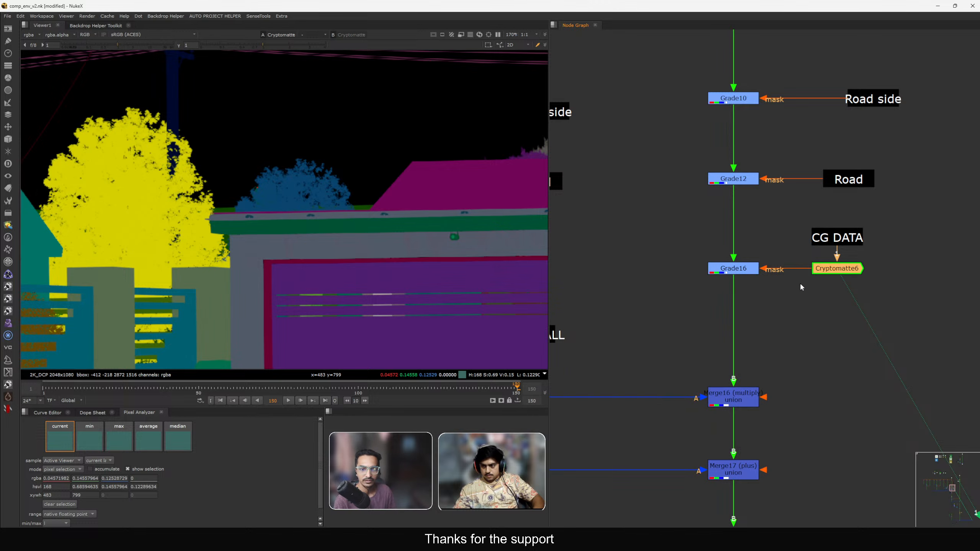
pyautogui.click(744, 269)
pyautogui.press('1')
pyautogui.press('d')
pyautogui.press('d')
pyautogui.press('d')
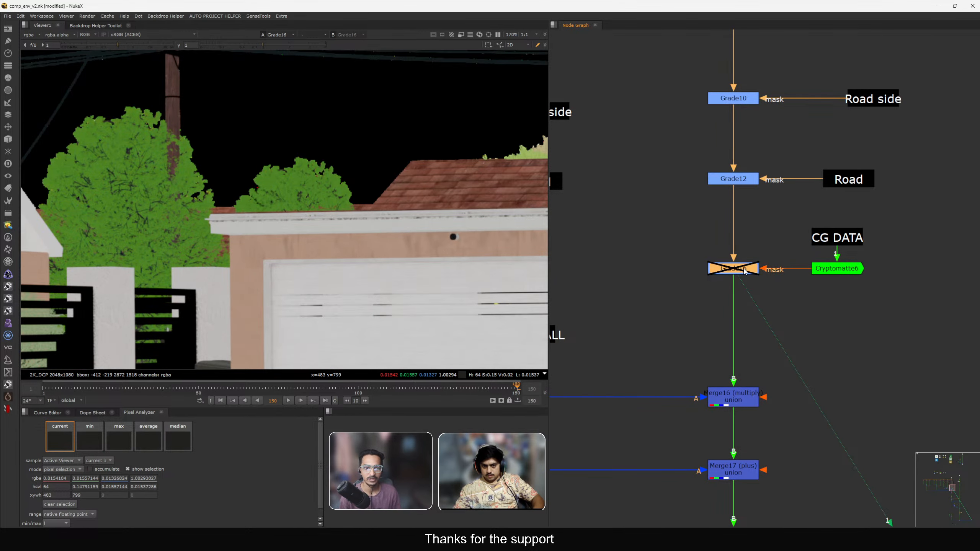
pyautogui.press('d')
# Duplicate the Grade16 and Cryptomatte6 setup with its label and insert the copy directly below Grade16.
pyautogui.moveTo(830, 313); pyautogui.dragTo(822, 295, button='middle')
pyautogui.moveTo(676, 189); pyautogui.dragTo(866, 276)
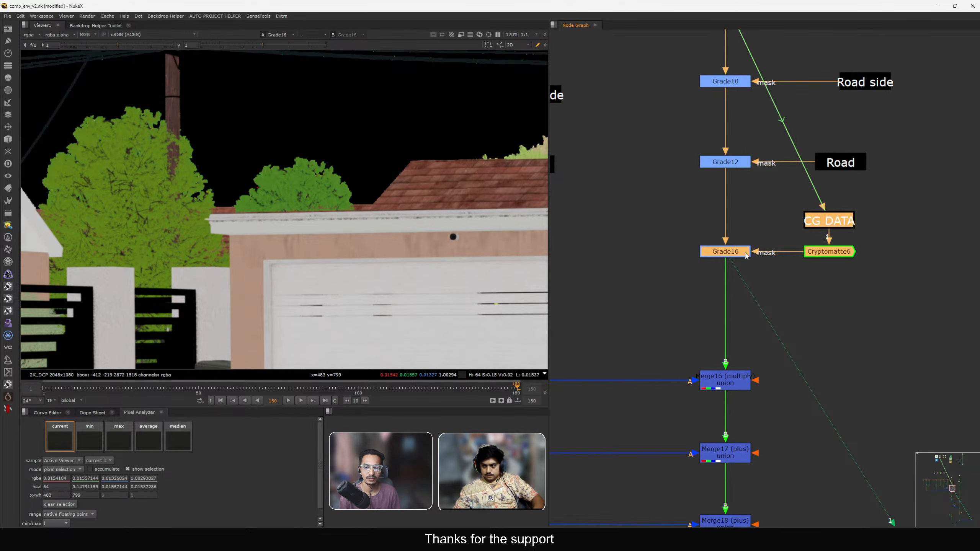
pyautogui.moveTo(745, 252); pyautogui.dragTo(746, 238)
pyautogui.click(676, 190)
pyautogui.moveTo(675, 190); pyautogui.dragTo(891, 268)
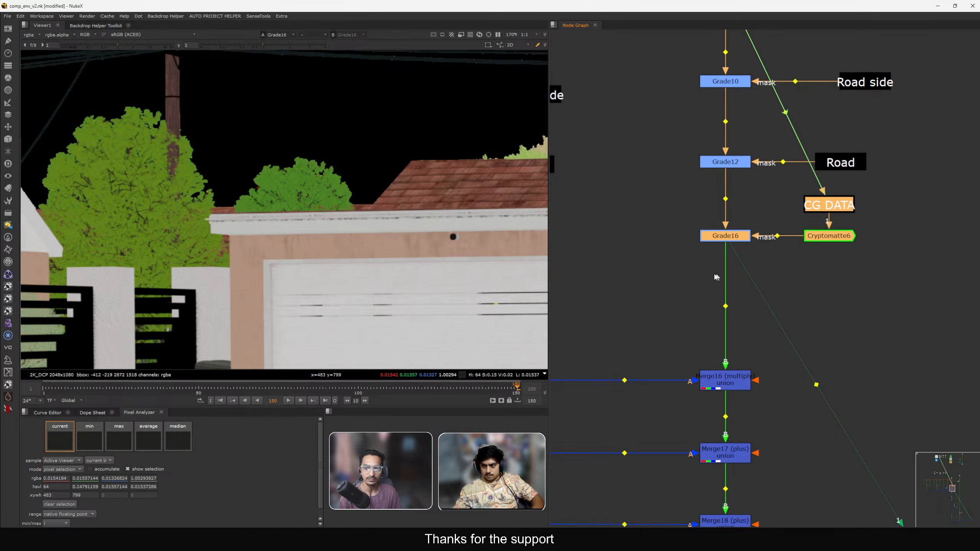
pyautogui.hotkey('ctrl', 'c')
pyautogui.hotkey('ctrl', 'v')
pyautogui.moveTo(591, 308); pyautogui.dragTo(726, 318)
pyautogui.click(826, 313)
pyautogui.press('1')
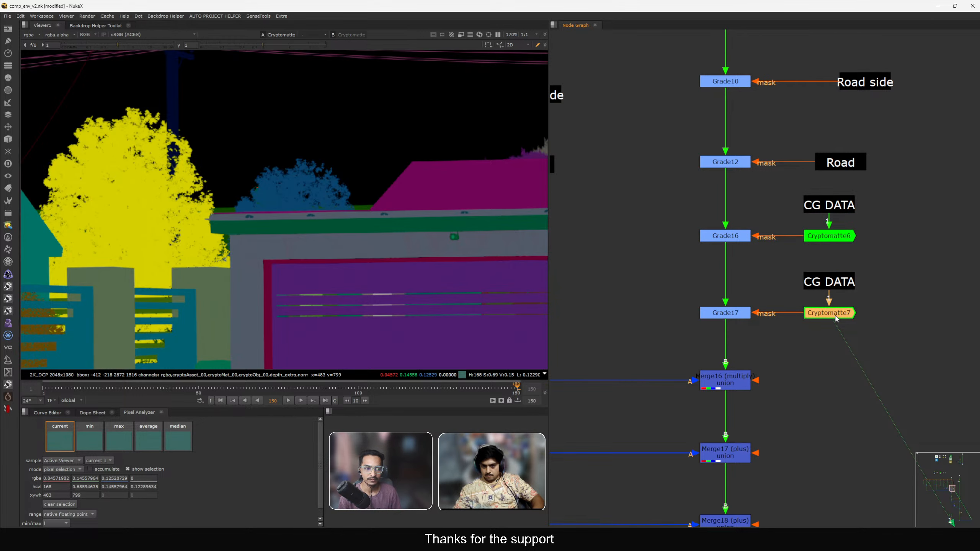
# Set the copied Cryptomatte's matte to only the tree behind the house roof.
pyautogui.doubleClick(815, 314)
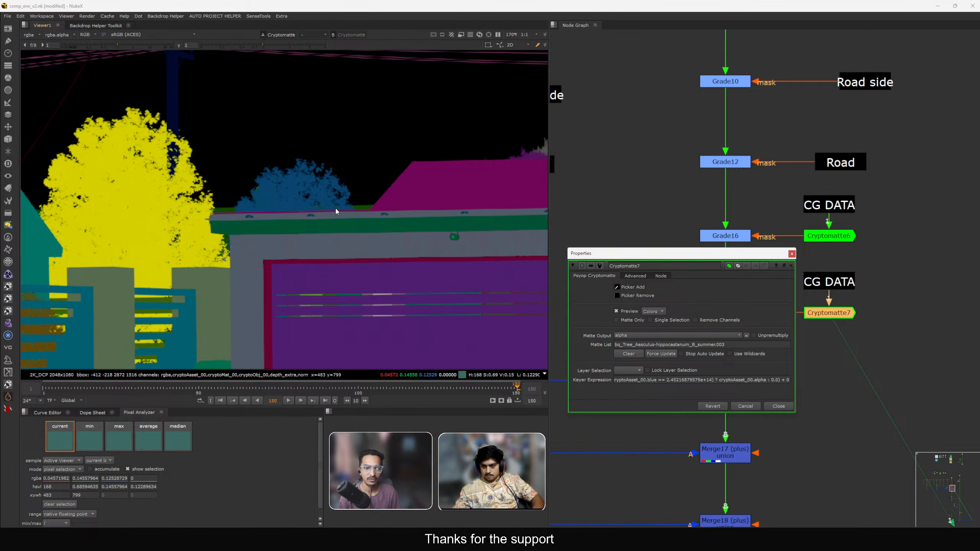
pyautogui.keyDown('ctrl'); pyautogui.click(356, 213); pyautogui.keyUp('ctrl')
pyautogui.click(617, 295)
pyautogui.keyDown('ctrl'); pyautogui.click(144, 219); pyautogui.keyUp('ctrl')
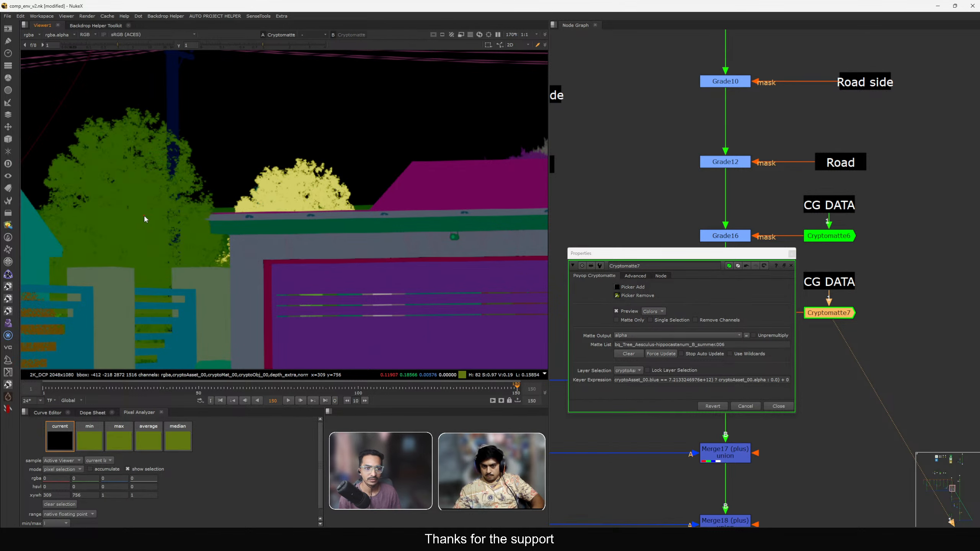
pyautogui.click(787, 407)
pyautogui.press('2')
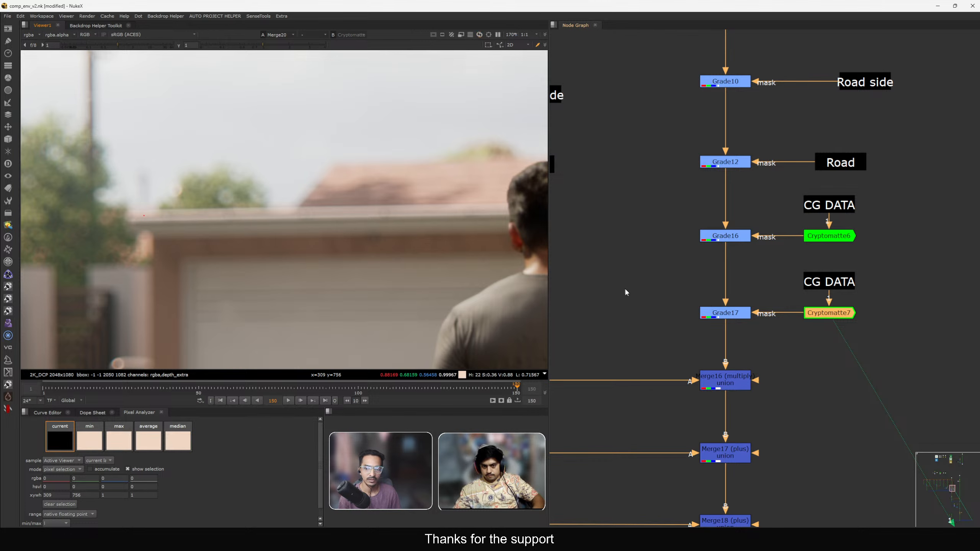
# Shift the hue of Grade17's gain in the colour panel to 1.2, 0.93, 0.87.
pyautogui.doubleClick(707, 315)
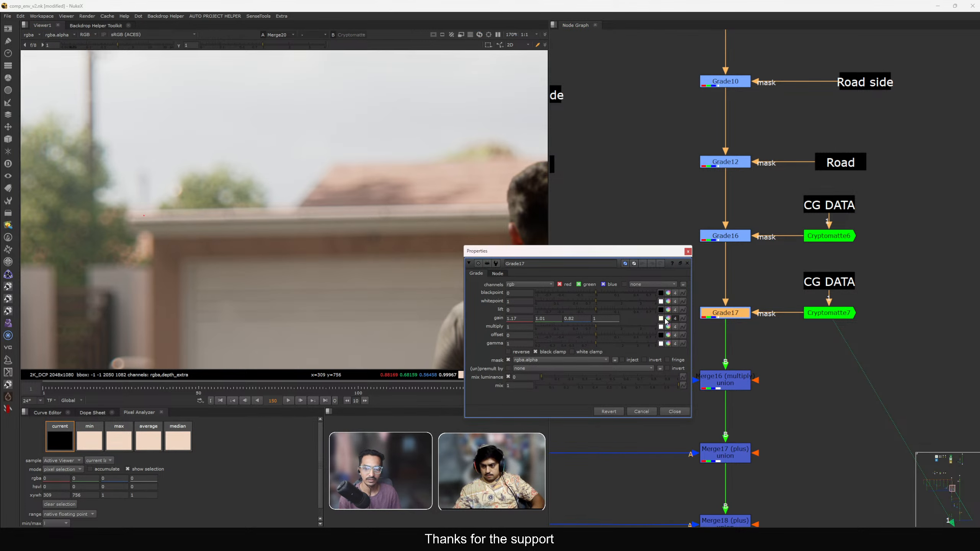
pyautogui.click(667, 319)
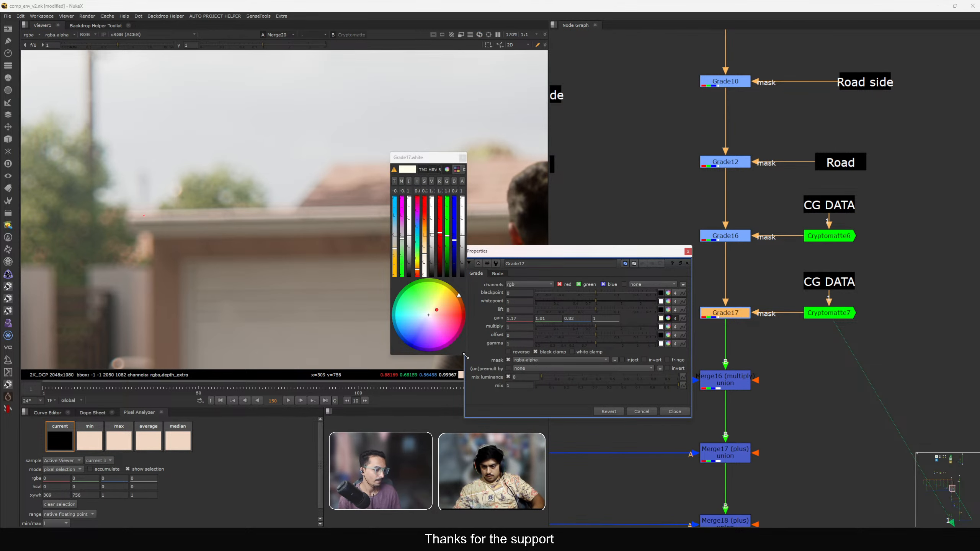
pyautogui.moveTo(465, 356); pyautogui.dragTo(936, 371)
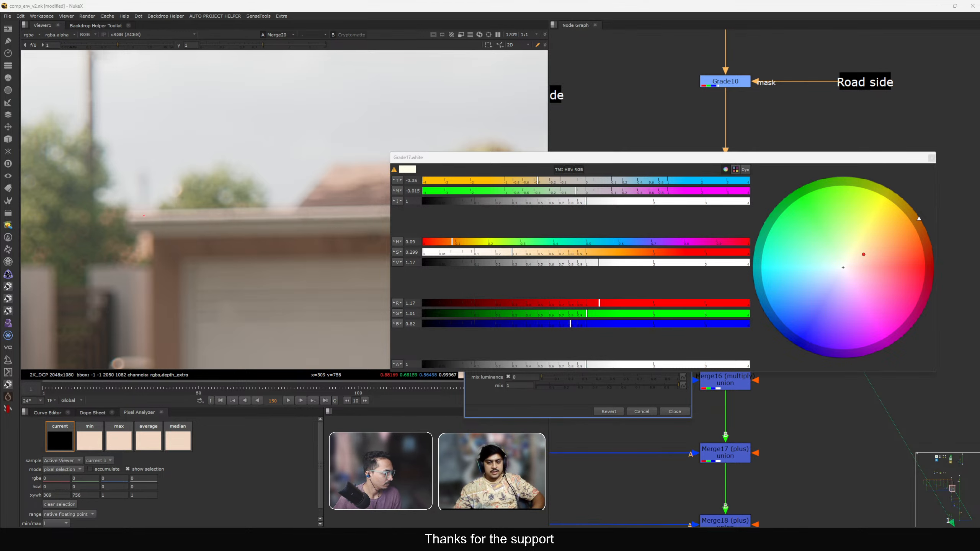
pyautogui.moveTo(182, 223); pyautogui.dragTo(207, 255, button='middle')
pyautogui.scroll(-2, 208, 258)
pyautogui.moveTo(336, 251); pyautogui.dragTo(131, 289, button='middle')
pyautogui.scroll(3, 271, 244)
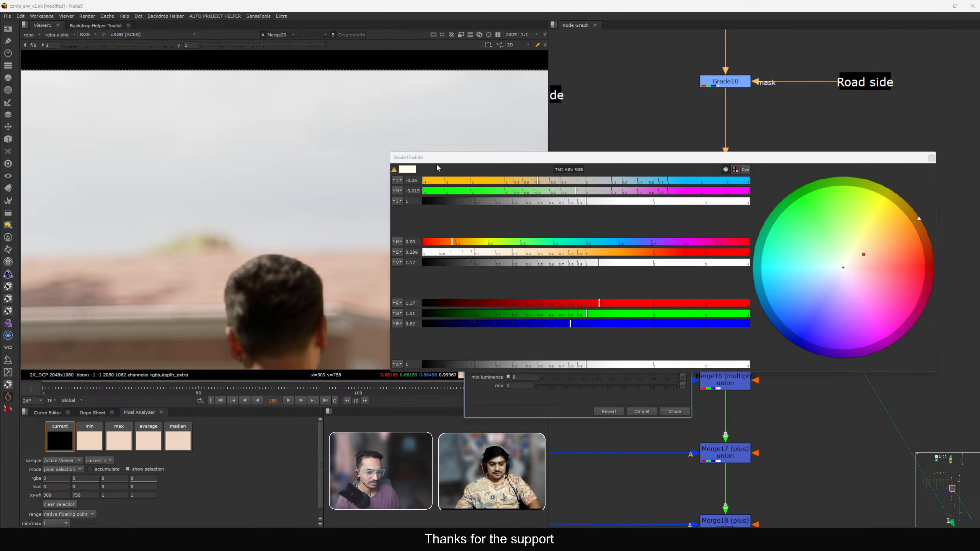
pyautogui.scroll(-5, 208, 249)
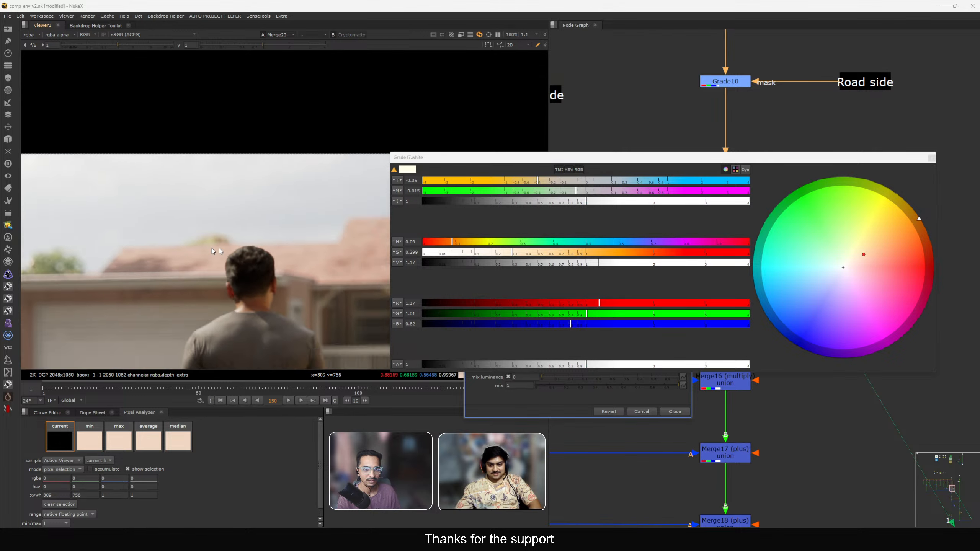
pyautogui.moveTo(219, 248); pyautogui.dragTo(312, 246, button='middle')
pyautogui.scroll(4, 312, 246)
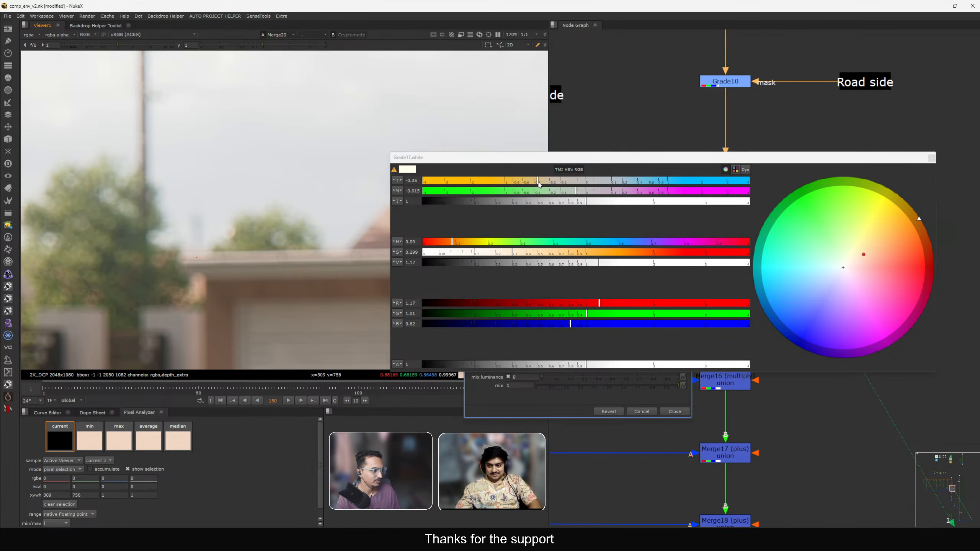
pyautogui.moveTo(539, 185); pyautogui.dragTo(624, 193)
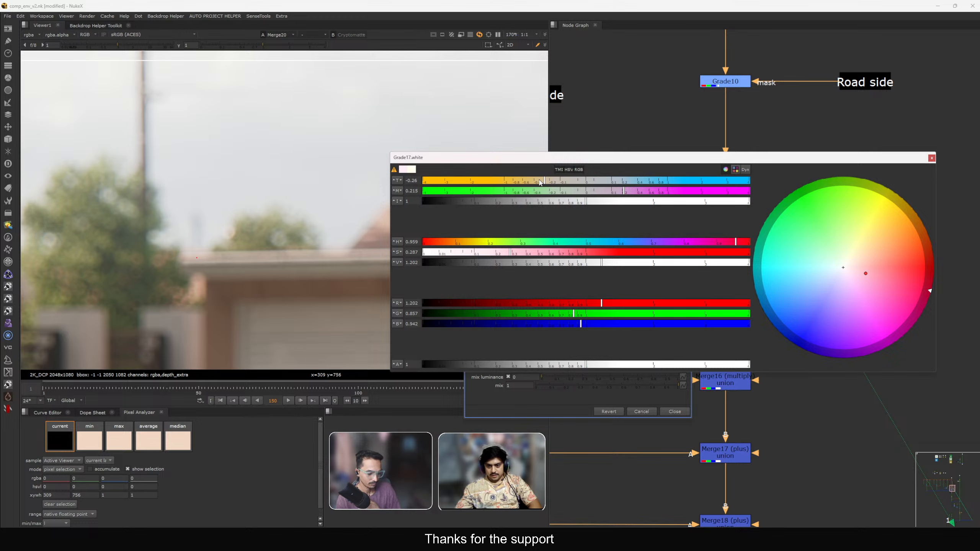
pyautogui.moveTo(617, 193); pyautogui.dragTo(613, 191)
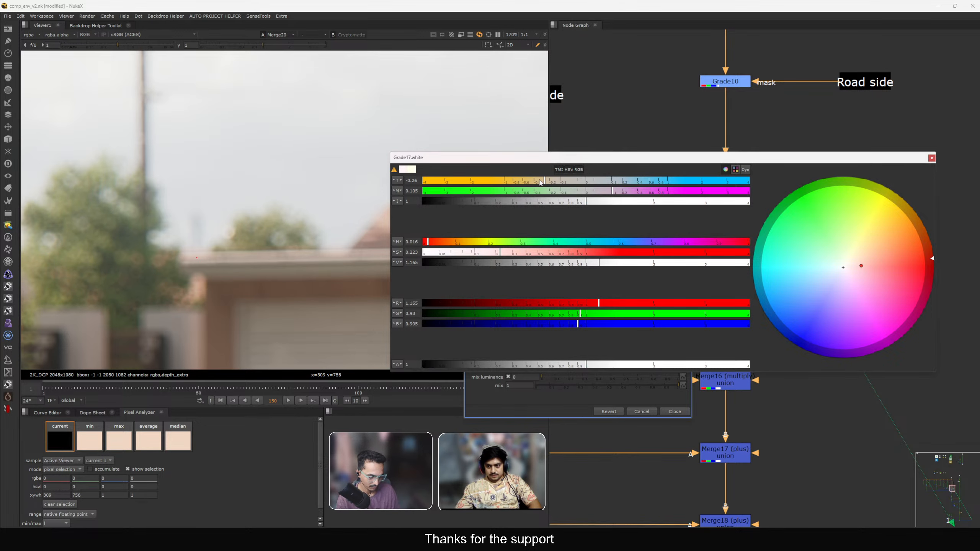
pyautogui.moveTo(545, 180); pyautogui.dragTo(533, 183)
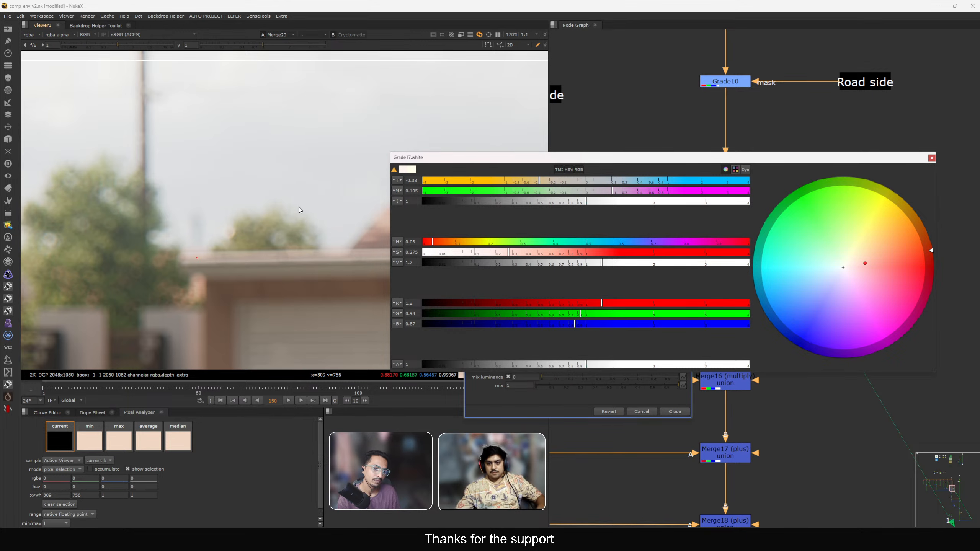
pyautogui.press('f')
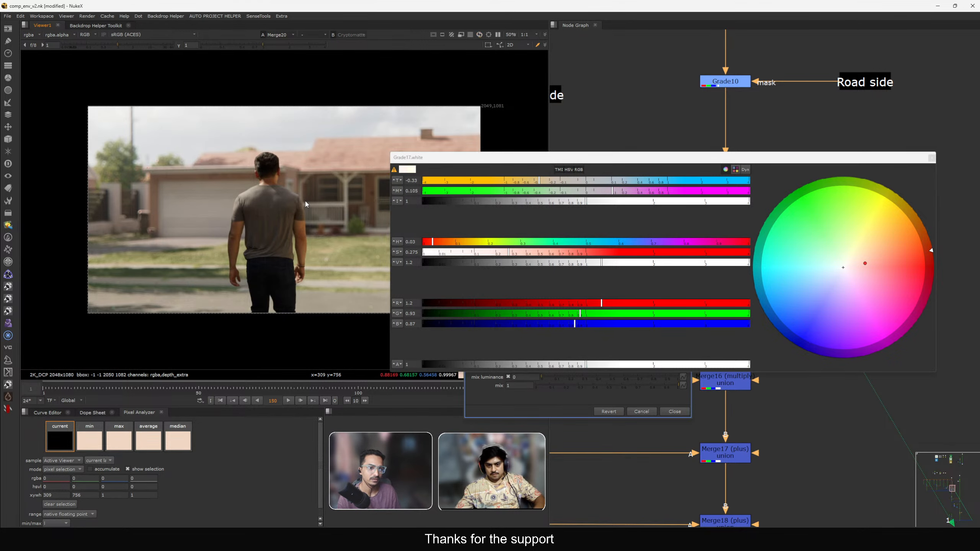
pyautogui.click(932, 158)
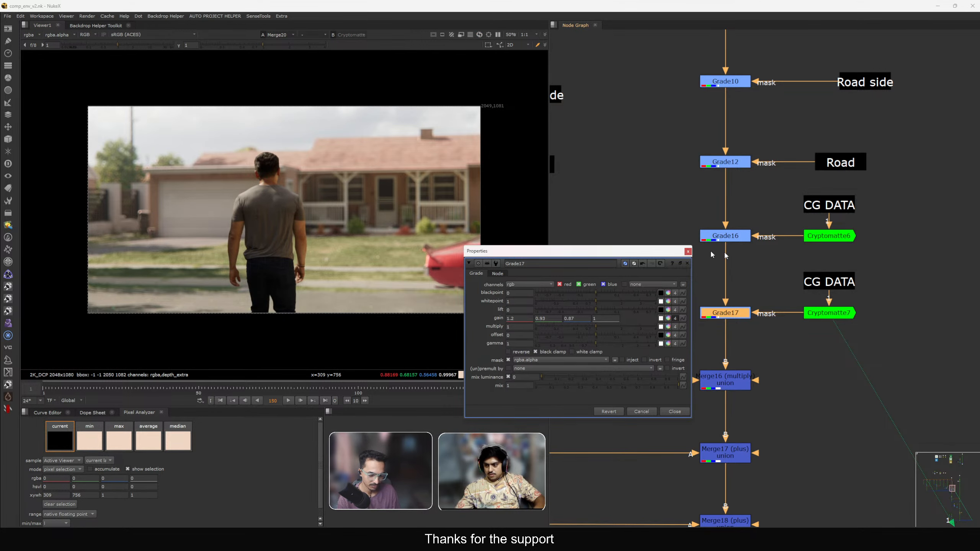
pyautogui.click(689, 252)
# Paste another copy of the grade and Cryptomatte setup and insert it below Grade6 on another branch.
pyautogui.moveTo(664, 203)
pyautogui.mouseDown()
pyautogui.moveTo(904, 260)
pyautogui.moveTo(669, 188)
pyautogui.mouseUp()
pyautogui.scroll(-1, 674, 260)
pyautogui.scroll(-3, 674, 260)
pyautogui.moveTo(645, 263); pyautogui.dragTo(964, 238, button='middle')
pyautogui.moveTo(668, 125); pyautogui.dragTo(745, 298, button='middle')
pyautogui.scroll(-1, 695, 305)
pyautogui.moveTo(653, 328); pyautogui.dragTo(753, 295, button='middle')
pyautogui.press('1')
pyautogui.moveTo(668, 259); pyautogui.dragTo(601, 290)
pyautogui.press('1')
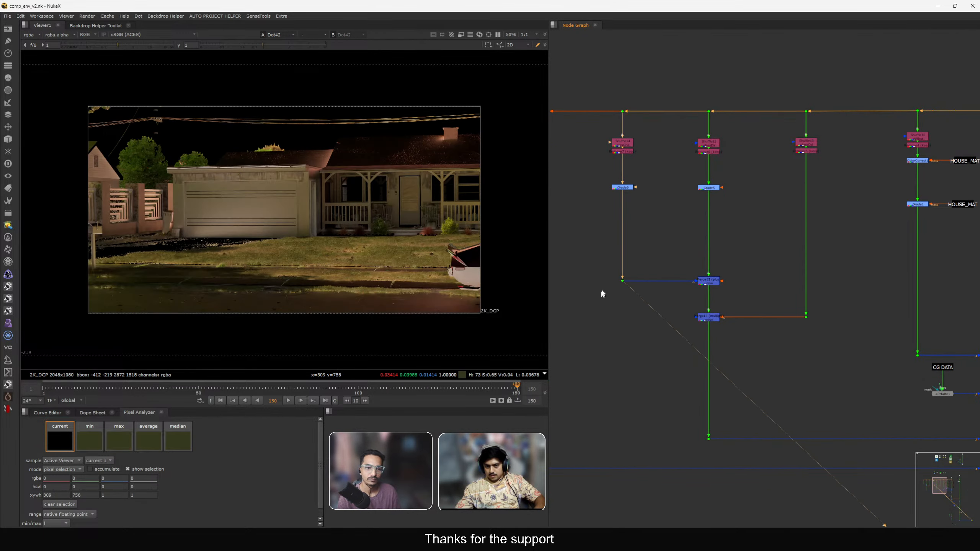
pyautogui.scroll(3, 635, 231)
pyautogui.hotkey('ctrl', 'v')
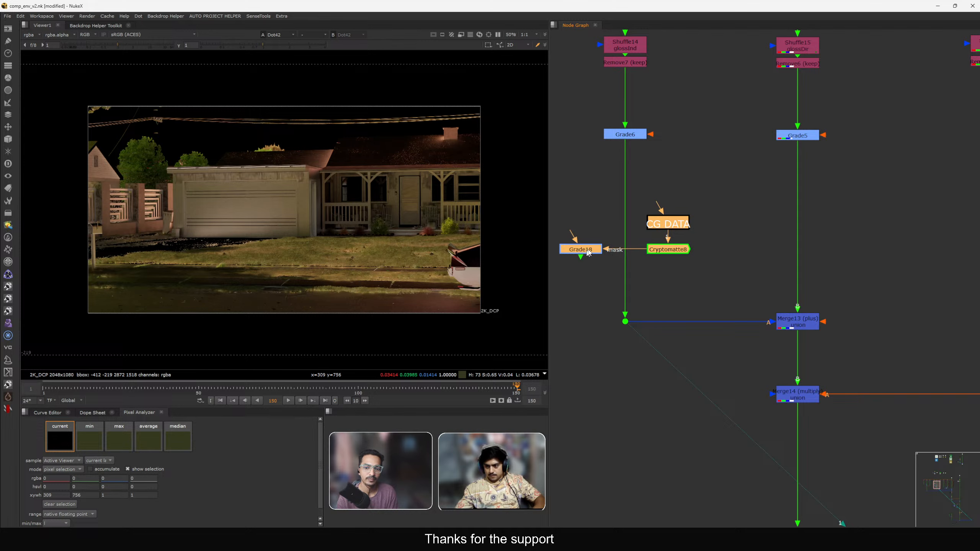
pyautogui.moveTo(588, 252); pyautogui.dragTo(632, 231)
pyautogui.click(633, 233)
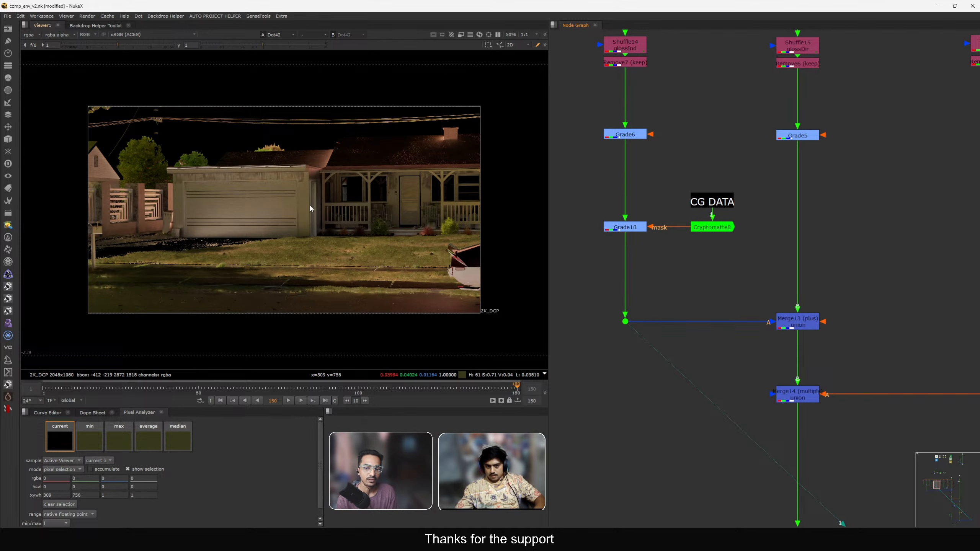
# Switch the viewer to the comp and toggle Grade18 off and on to compare, then open its properties.
pyautogui.press('2')
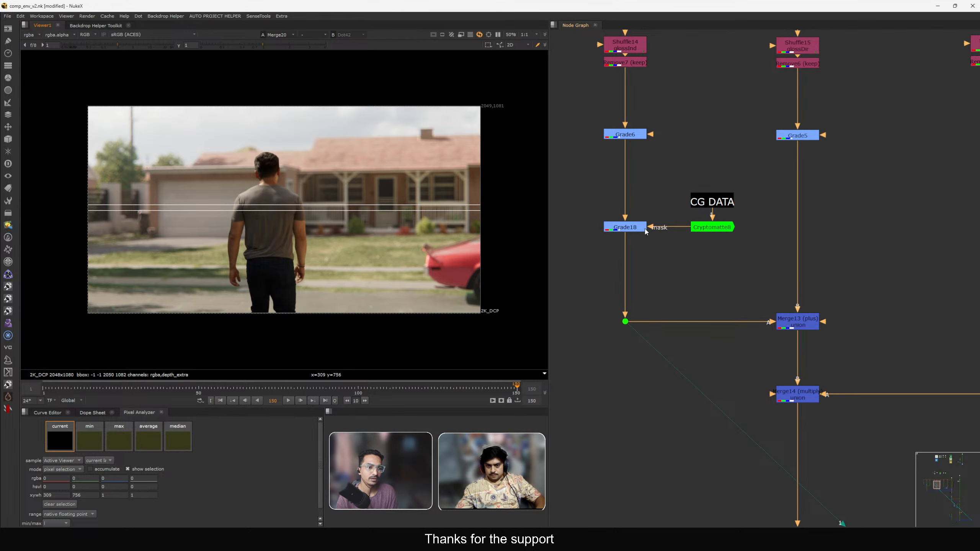
pyautogui.click(631, 231)
pyautogui.press('d')
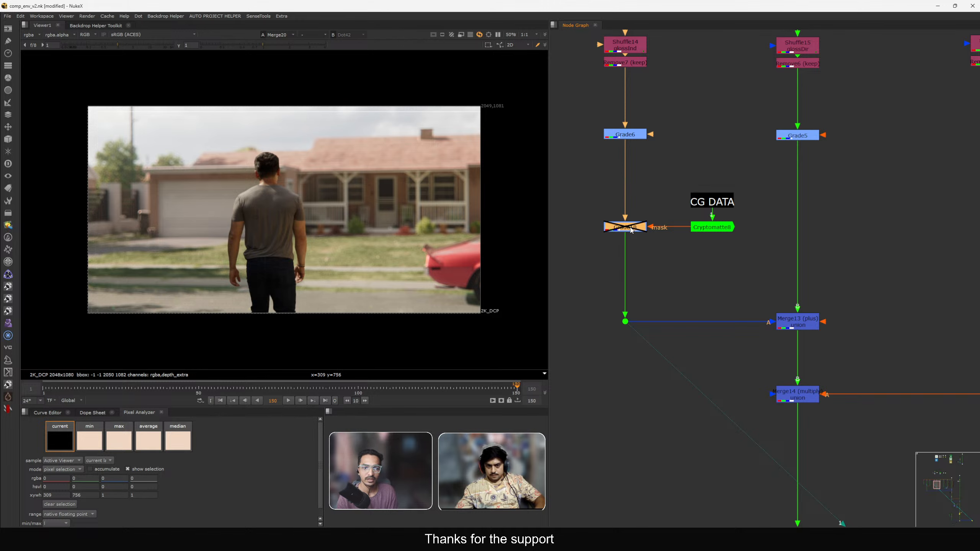
pyautogui.press('d')
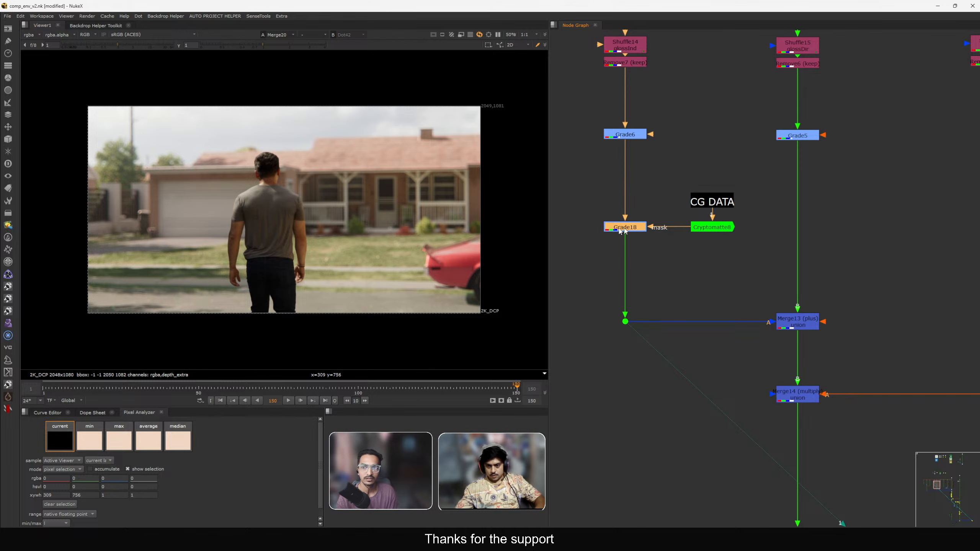
pyautogui.press('Return')
# Zoom the viewer into the background trees and set Grade18's multiply to 2.
pyautogui.moveTo(126, 157); pyautogui.dragTo(205, 173, button='middle')
pyautogui.scroll(6, 204, 173)
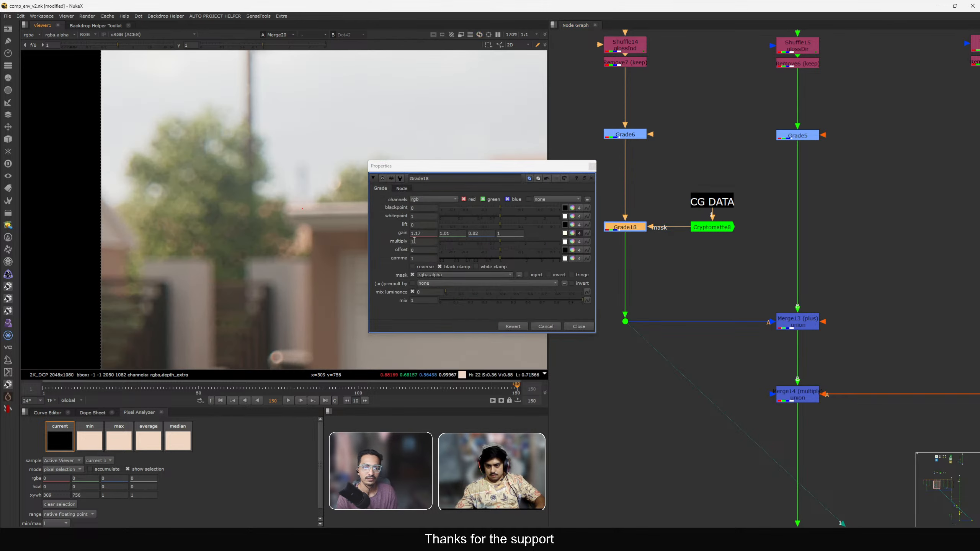
pyautogui.doubleClick(413, 241)
pyautogui.write('2')
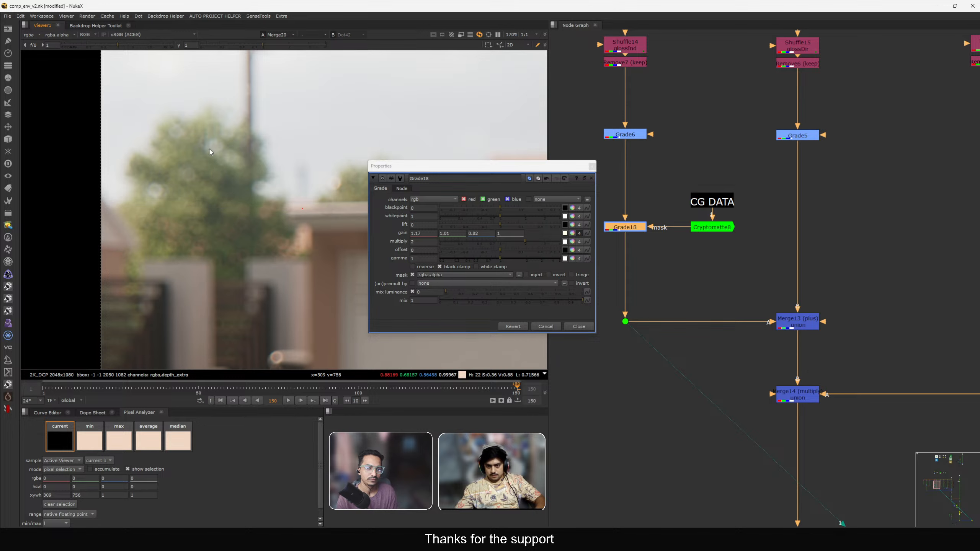
# Toggle Grade18 off and on to compare the trees against the plate.
pyautogui.click(631, 226)
pyautogui.press('d')
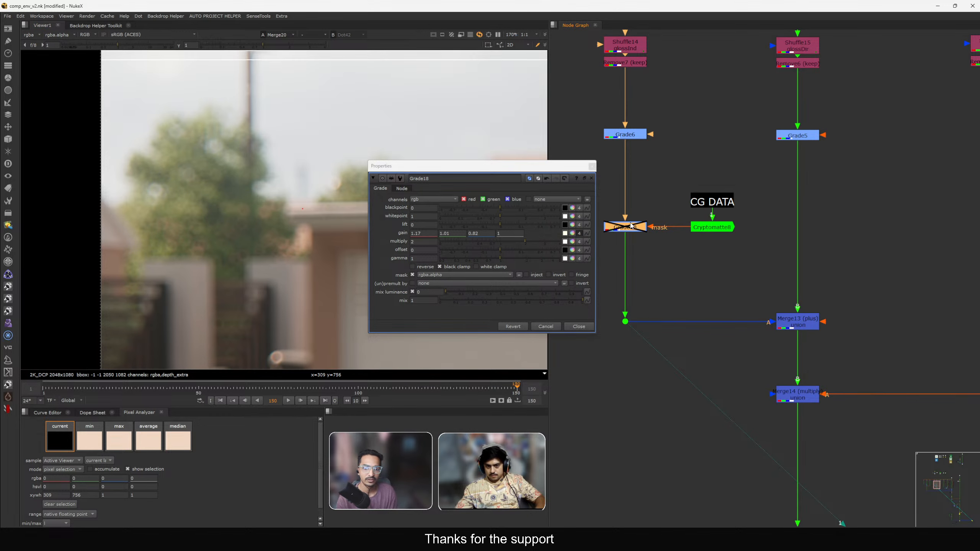
pyautogui.press('d')
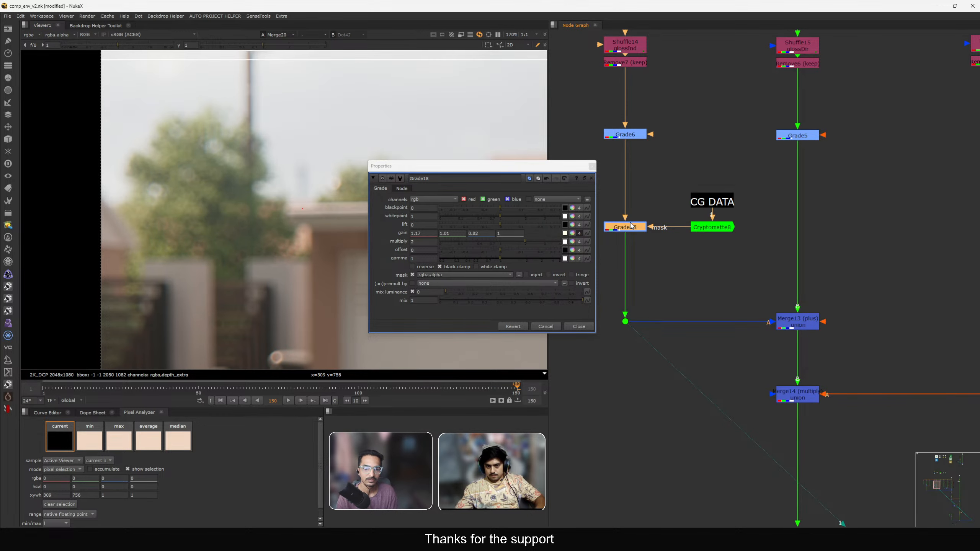
# Reset Grade18's gain and set it to 4, then close its properties.
pyautogui.click(579, 233)
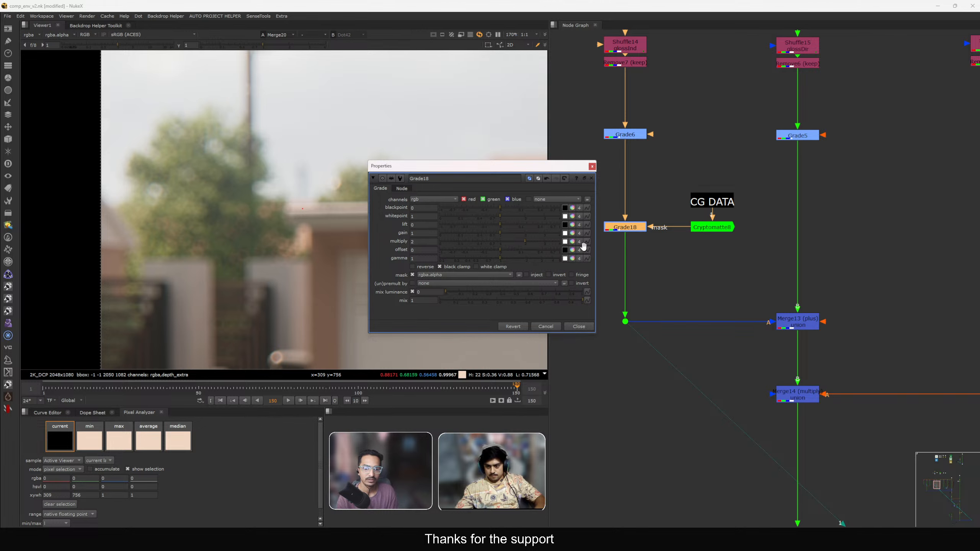
pyautogui.keyDown('ctrl'); pyautogui.click(467, 244); pyautogui.keyUp('ctrl')
pyautogui.doubleClick(413, 233)
pyautogui.write('4')
pyautogui.press('Return')
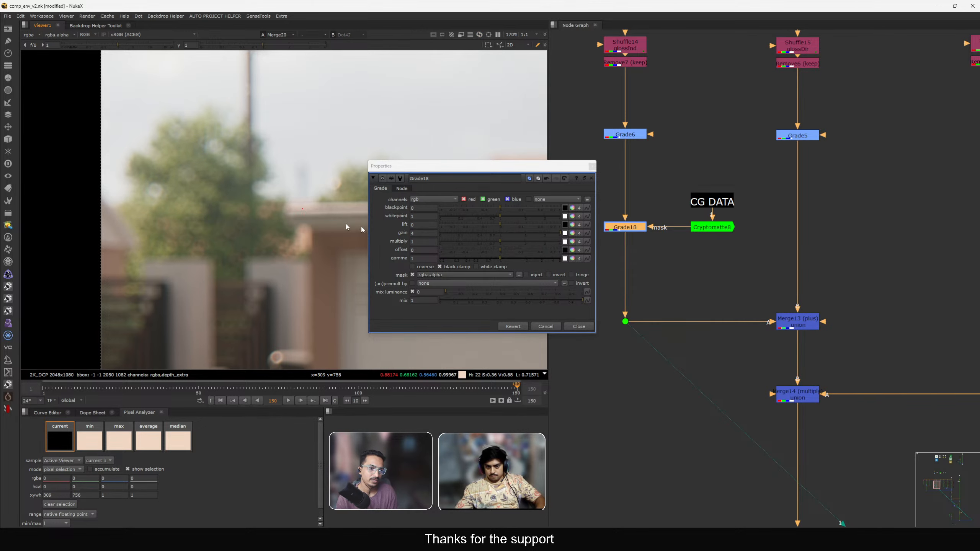
pyautogui.click(410, 235)
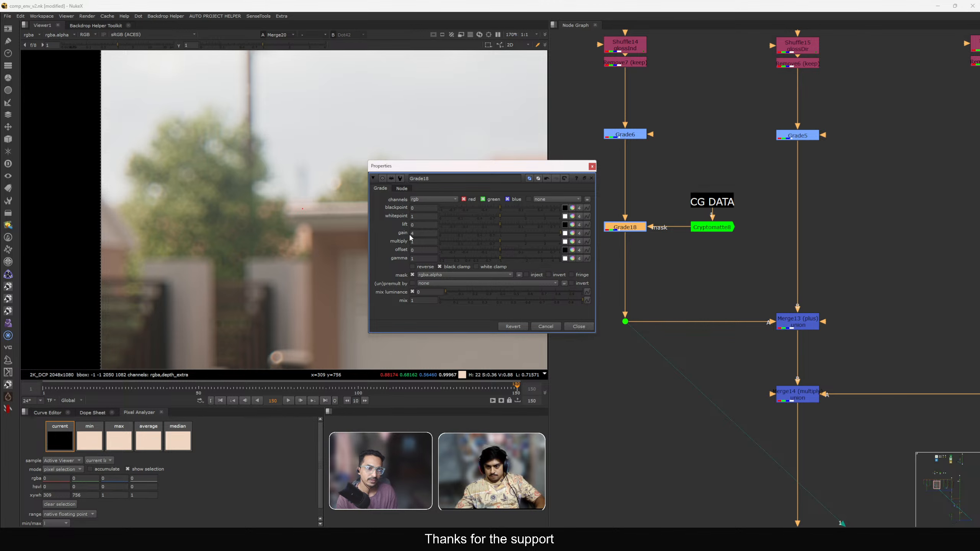
pyautogui.scroll(-2, 658, 191)
pyautogui.scroll(3, 657, 190)
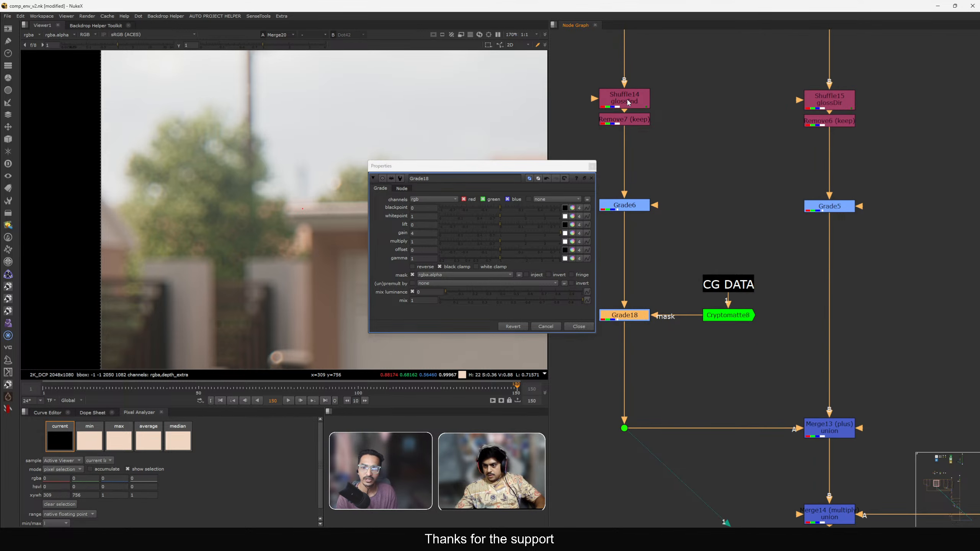
pyautogui.click(592, 168)
# Move Grade18 with its Cryptomatte8 mask and insert it between Merge13 (plus) and Merge14 (multiply).
pyautogui.scroll(-1, 713, 290)
pyautogui.moveTo(714, 291); pyautogui.dragTo(705, 257, button='middle')
pyautogui.moveTo(591, 232); pyautogui.dragTo(777, 295)
pyautogui.moveTo(622, 276); pyautogui.dragTo(687, 300)
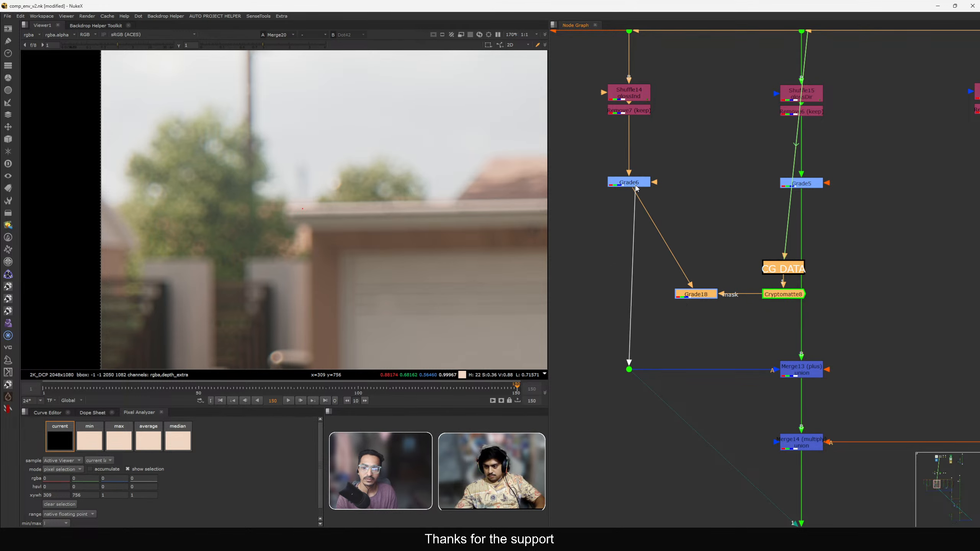
pyautogui.moveTo(636, 188); pyautogui.dragTo(854, 334)
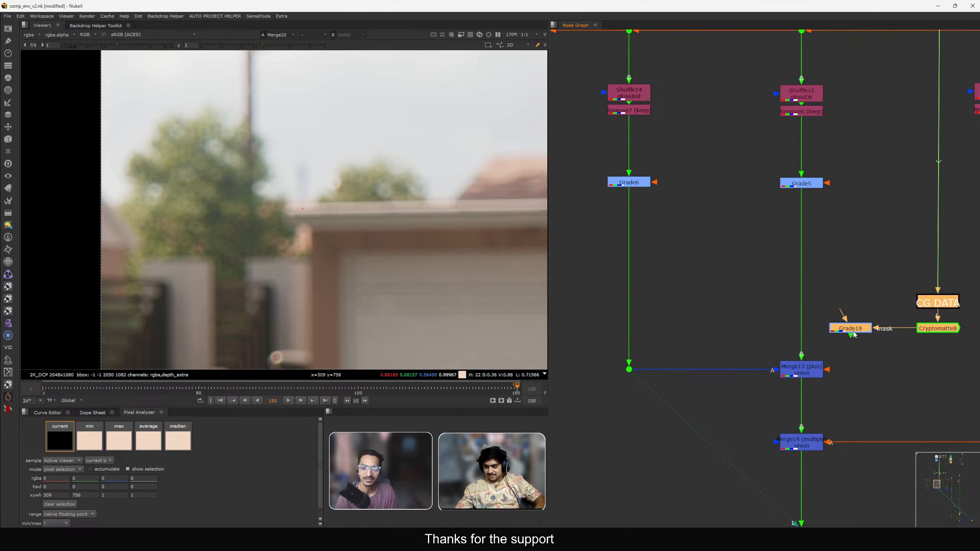
pyautogui.scroll(-2, 854, 333)
pyautogui.moveTo(854, 333); pyautogui.dragTo(729, 235, button='middle')
pyautogui.moveTo(728, 233); pyautogui.dragTo(693, 289)
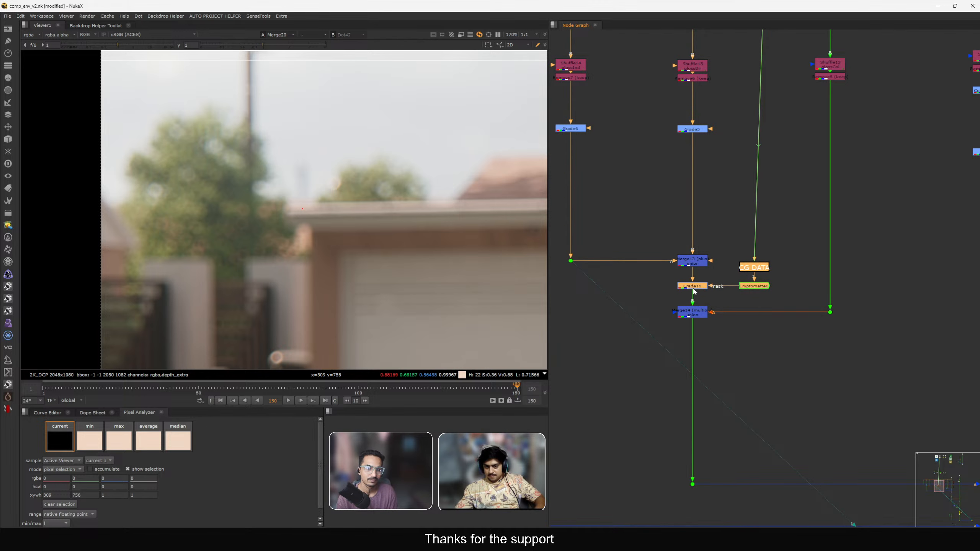
# Adjust Grade18's gain and set its gamma to 0.8.
pyautogui.doubleClick(693, 287)
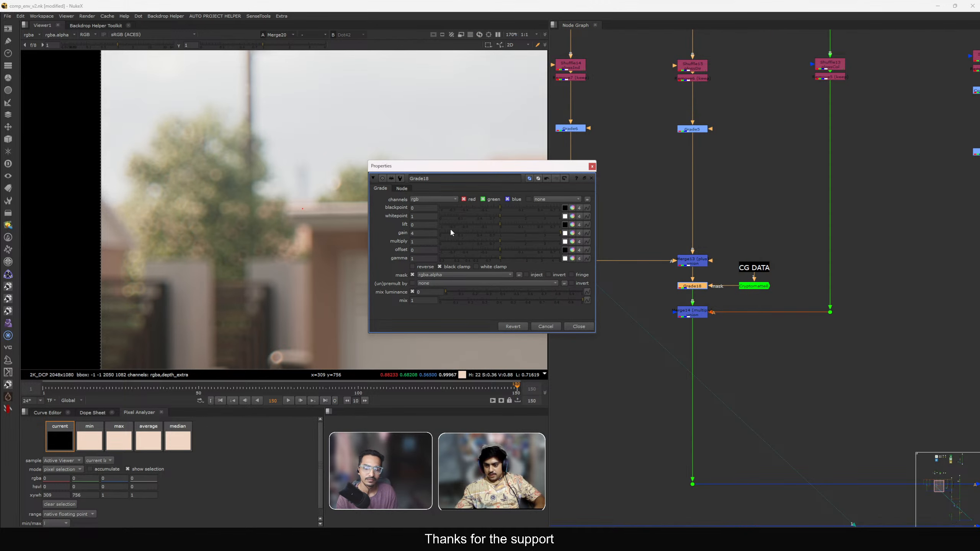
pyautogui.click(423, 233)
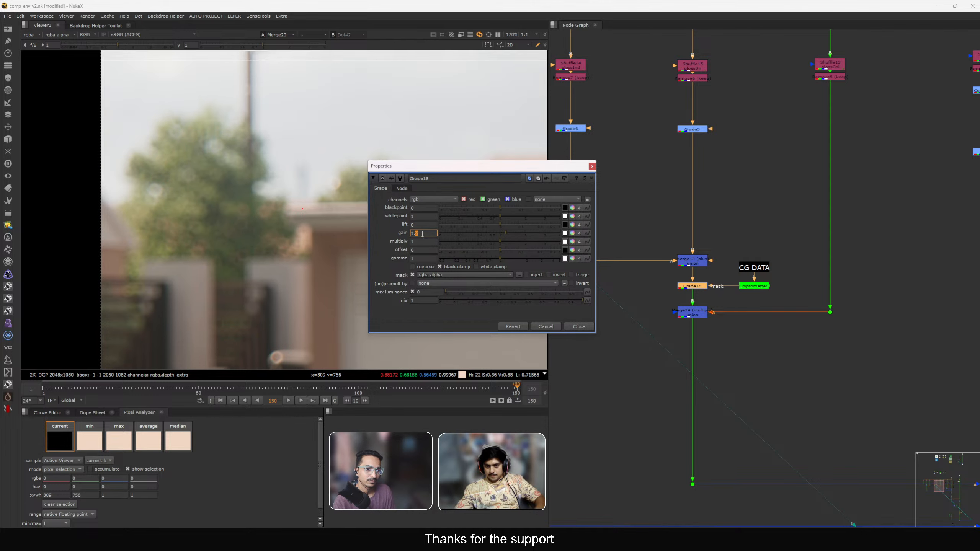
pyautogui.click(427, 258)
pyautogui.click(414, 234)
pyautogui.click(579, 327)
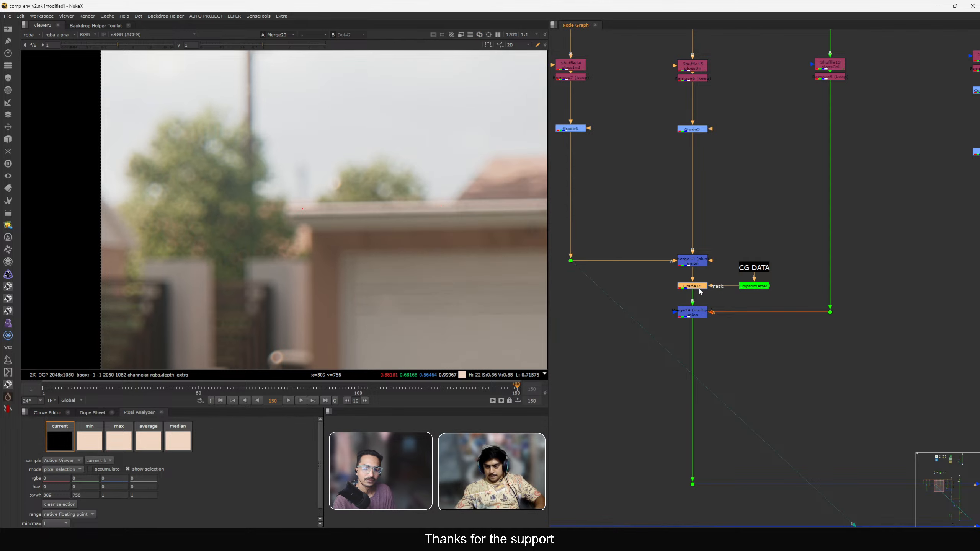
# Toggle Grade18 off and on to compare the grade against the plate.
pyautogui.click(700, 289)
pyautogui.press('d')
pyautogui.press('f')
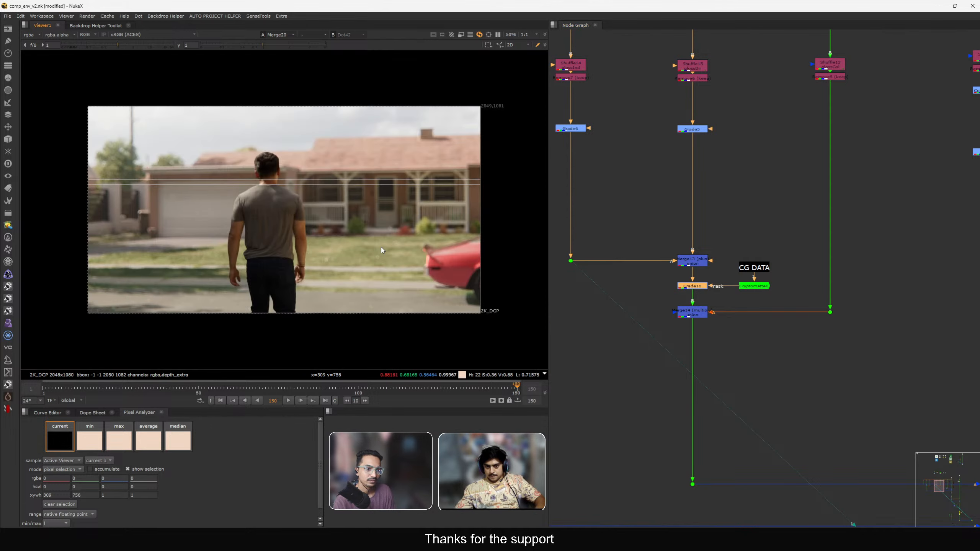
pyautogui.press('d')
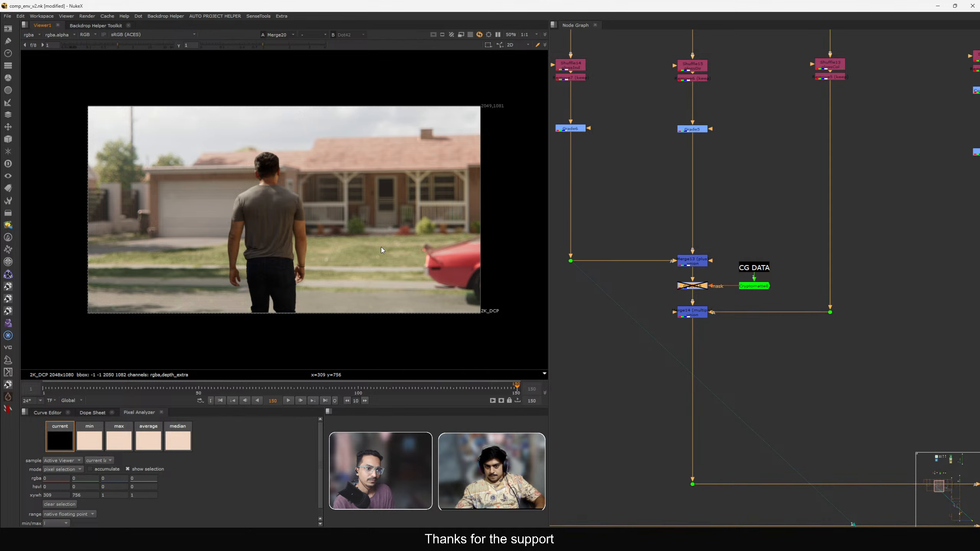
pyautogui.press('d')
# Nudge Grade18's gain up one step and close its properties.
pyautogui.doubleClick(692, 286)
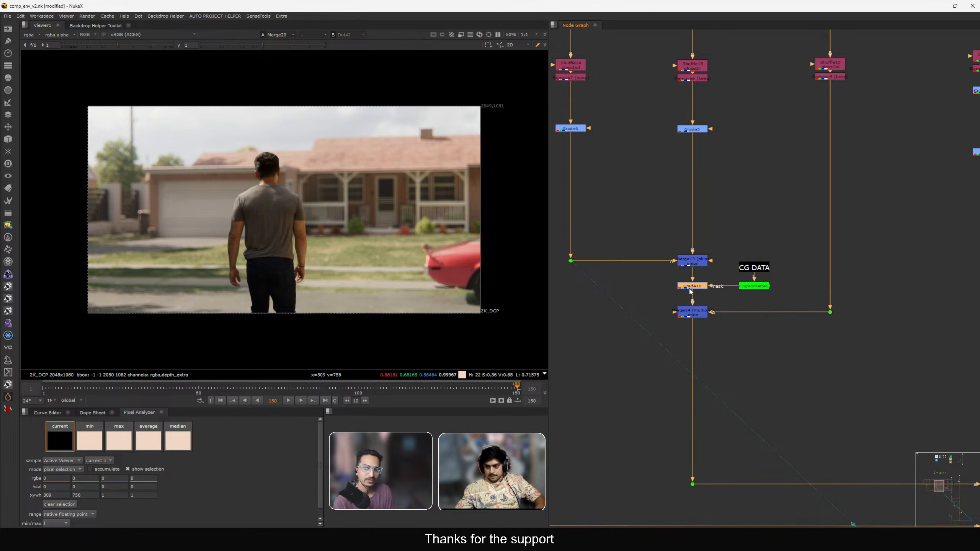
pyautogui.press('Up')
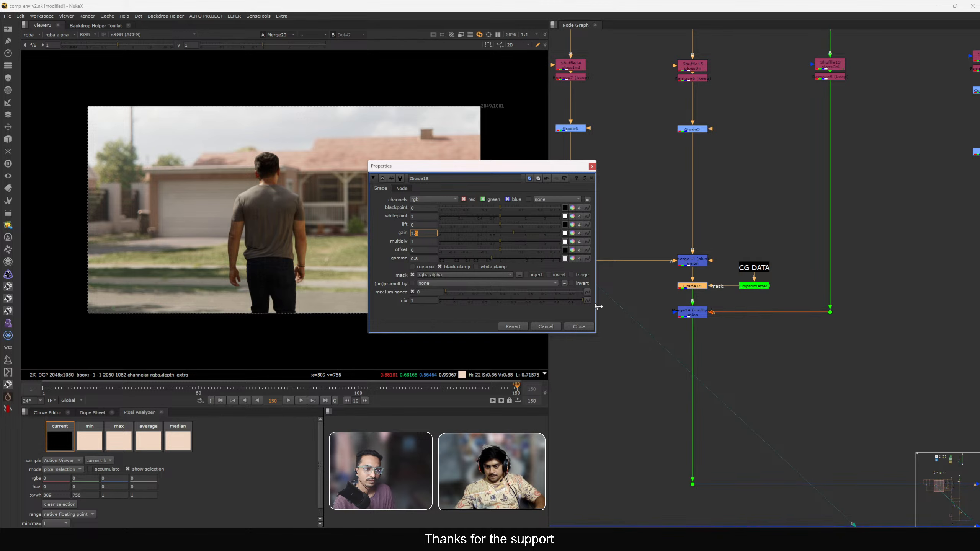
pyautogui.click(590, 328)
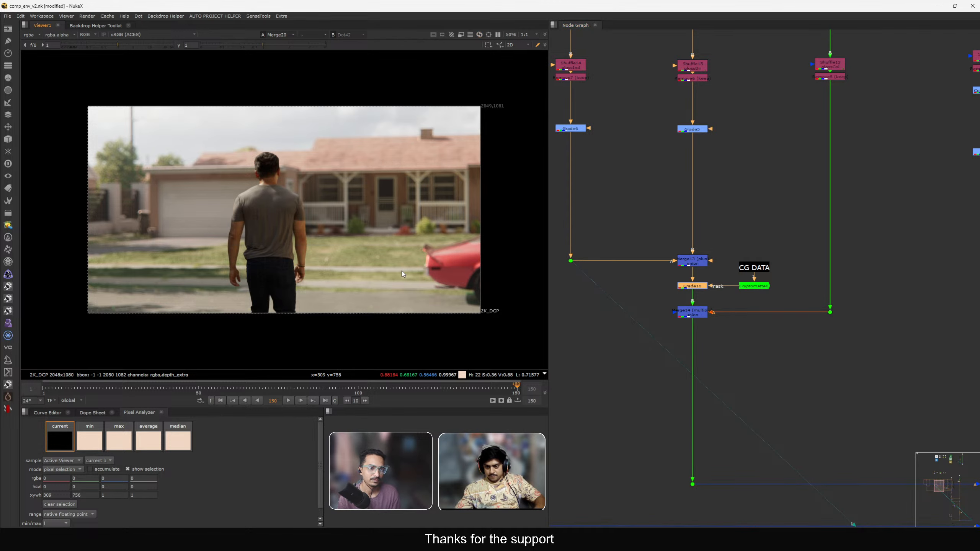
# View the individual pass branches in the viewer, then return to the comp.
pyautogui.moveTo(799, 223); pyautogui.dragTo(761, 294, button='middle')
pyautogui.moveTo(761, 295); pyautogui.dragTo(829, 408)
pyautogui.press('1')
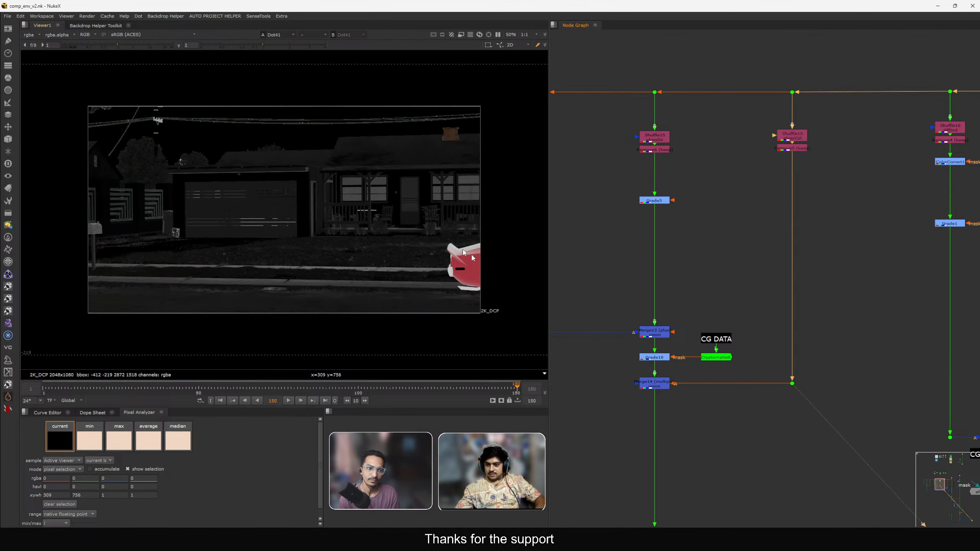
pyautogui.click(651, 153)
pyautogui.press('1')
pyautogui.moveTo(643, 185); pyautogui.dragTo(726, 177, button='middle')
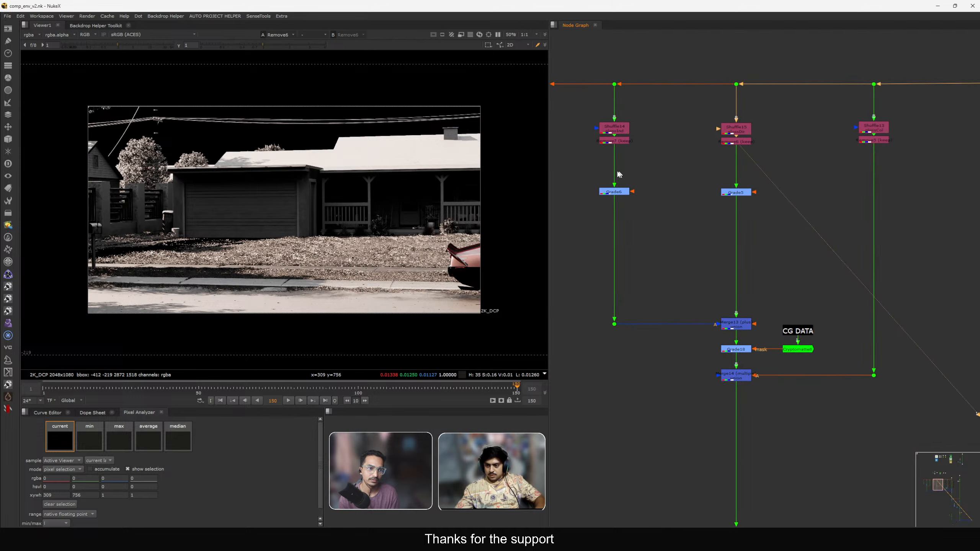
pyautogui.click(617, 189)
pyautogui.press('1')
pyautogui.moveTo(714, 221); pyautogui.dragTo(657, 182, button='middle')
pyautogui.moveTo(769, 273); pyautogui.dragTo(853, 369)
pyautogui.press('1')
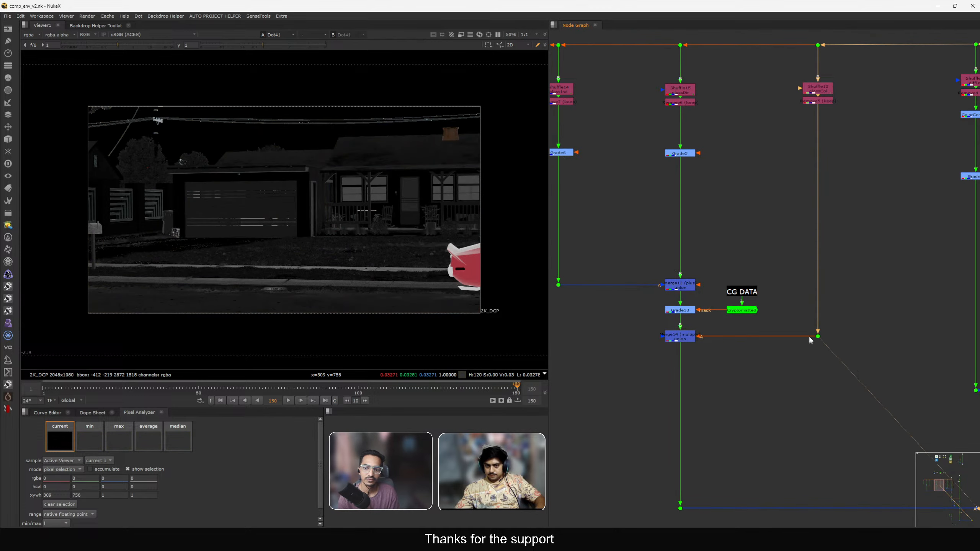
pyautogui.moveTo(809, 335); pyautogui.dragTo(701, 256, button='middle')
pyautogui.scroll(-2, 701, 255)
pyautogui.press('2')
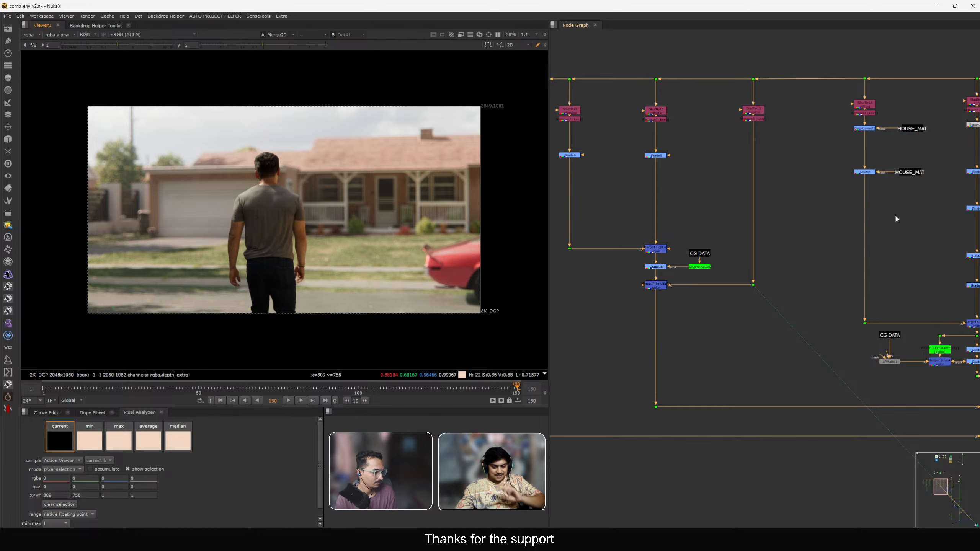
# Add a dot on the Cryptomatte8 mask connection into Grade18.
pyautogui.scroll(6, 739, 230)
pyautogui.moveTo(731, 325)
pyautogui.mouseDown()
pyautogui.moveTo(720, 297)
pyautogui.moveTo(715, 321)
pyautogui.mouseUp()
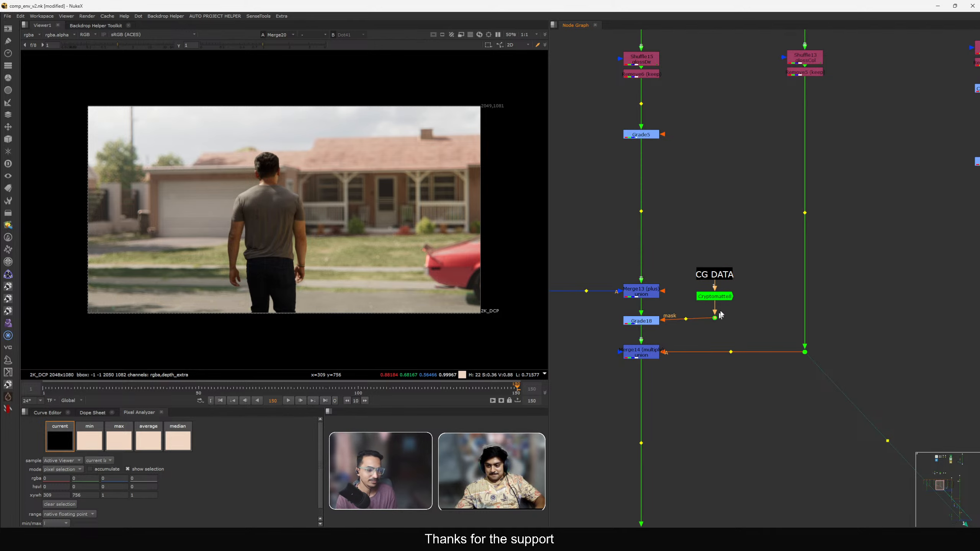
pyautogui.scroll(4, 761, 292)
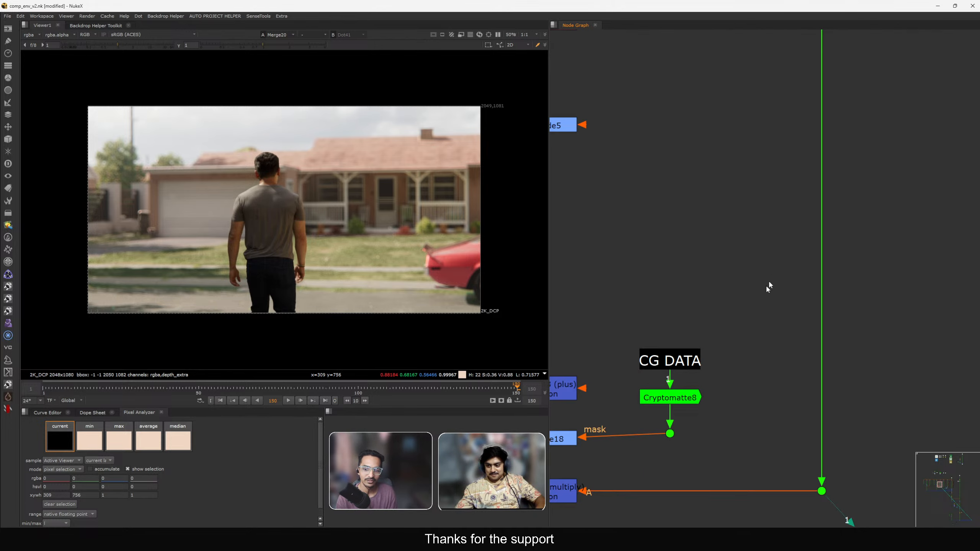
pyautogui.click(670, 434)
pyautogui.scroll(-3, 714, 348)
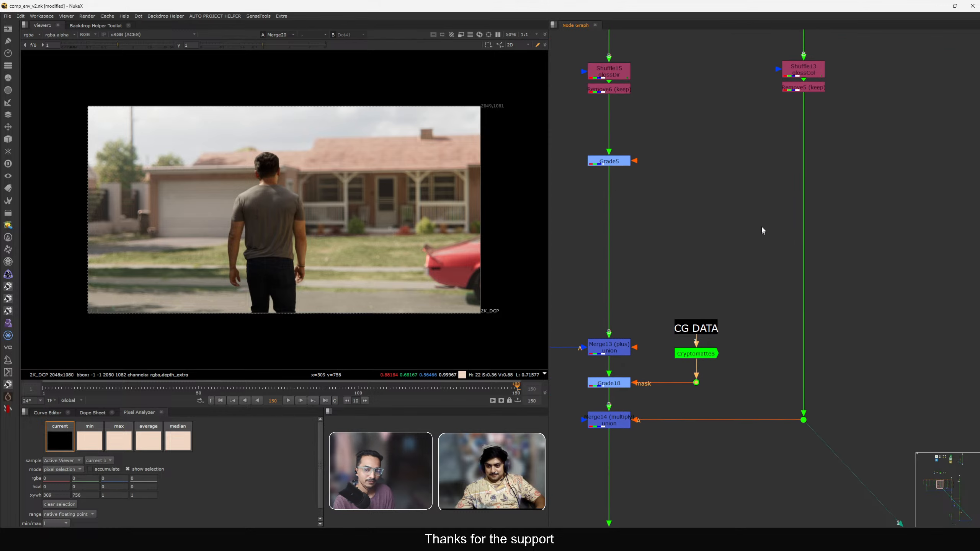
pyautogui.scroll(-3, 708, 315)
pyautogui.moveTo(742, 296); pyautogui.dragTo(705, 273, button='middle')
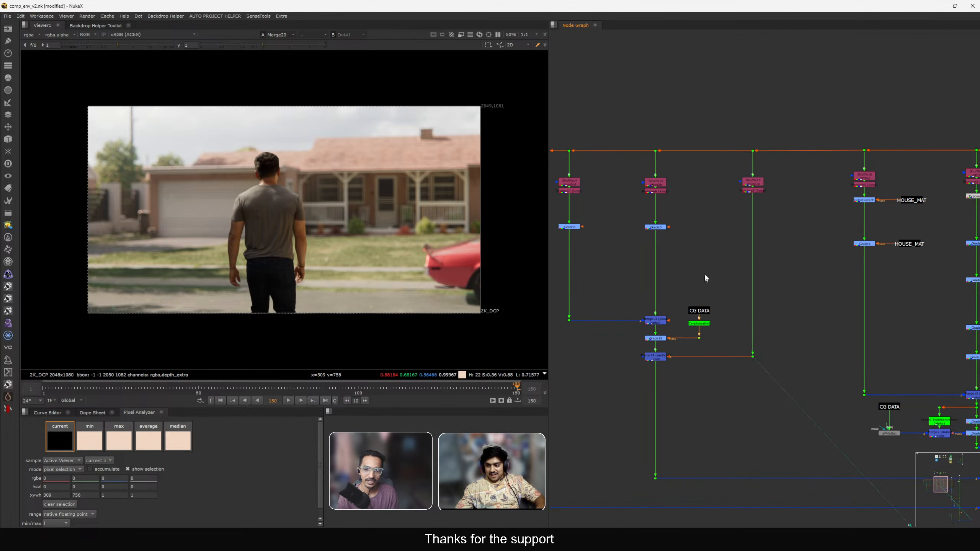
# Insert a Saturation node below the Shuffle node on the neighbouring pass branch.
pyautogui.scroll(2, 704, 273)
pyautogui.press('Tab')
pyautogui.write('sat')
pyautogui.press('Return')
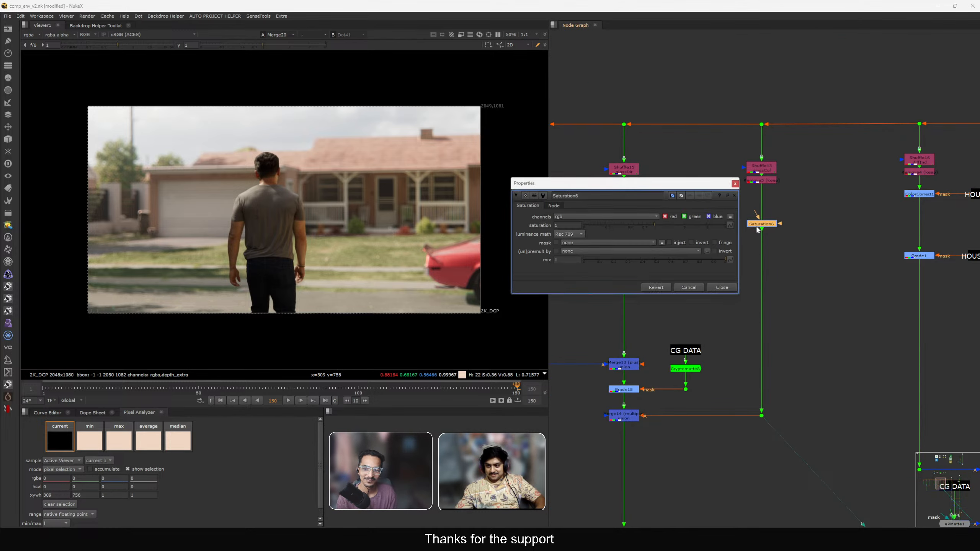
pyautogui.press('Escape')
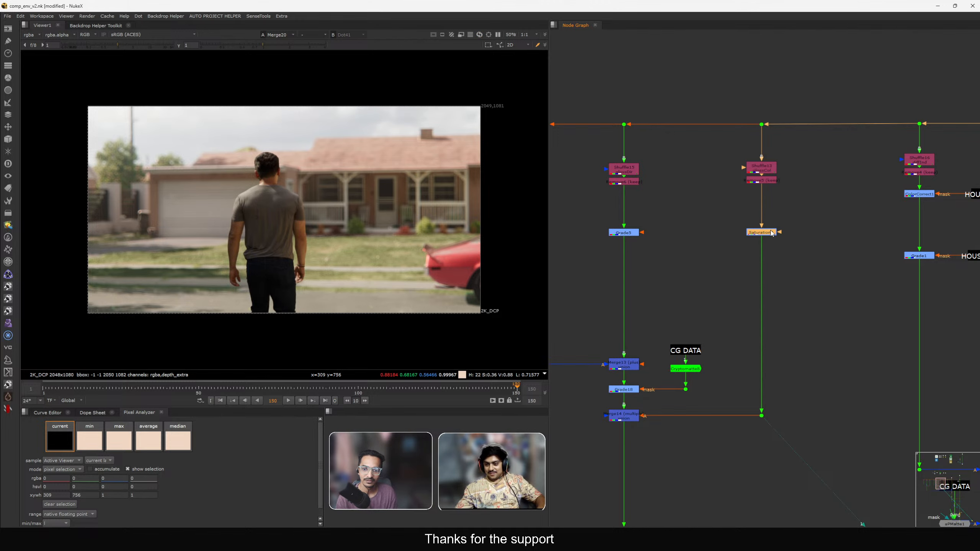
# Set Saturation6's saturation to 0 and compare the pass and the comp in the viewer.
pyautogui.press('1')
pyautogui.scroll(2, 772, 233)
pyautogui.doubleClick(757, 237)
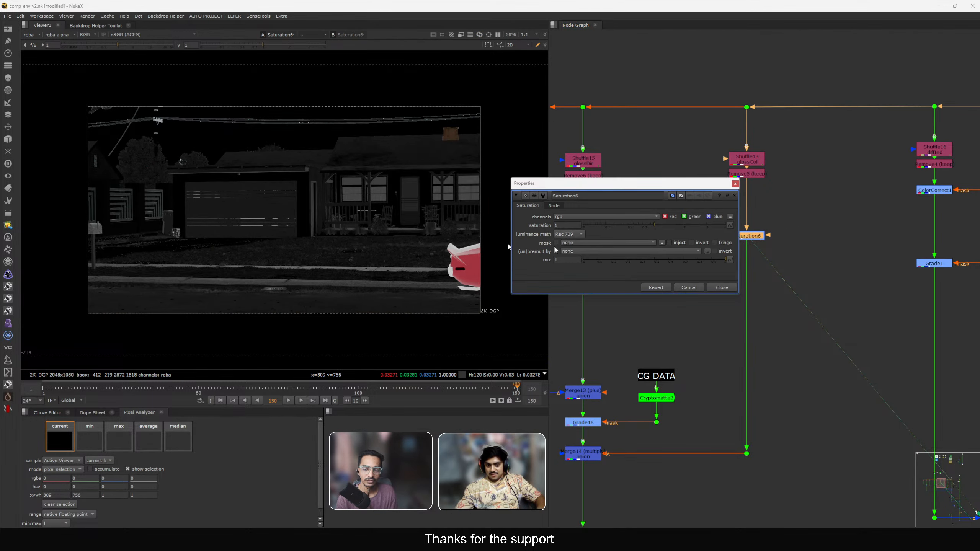
pyautogui.scroll(3, 425, 251)
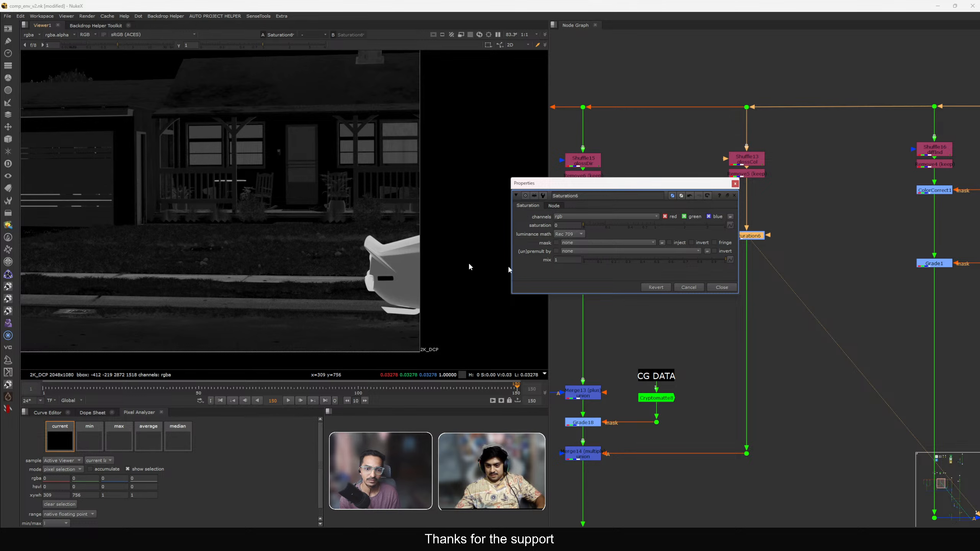
pyautogui.click(721, 287)
pyautogui.press('2')
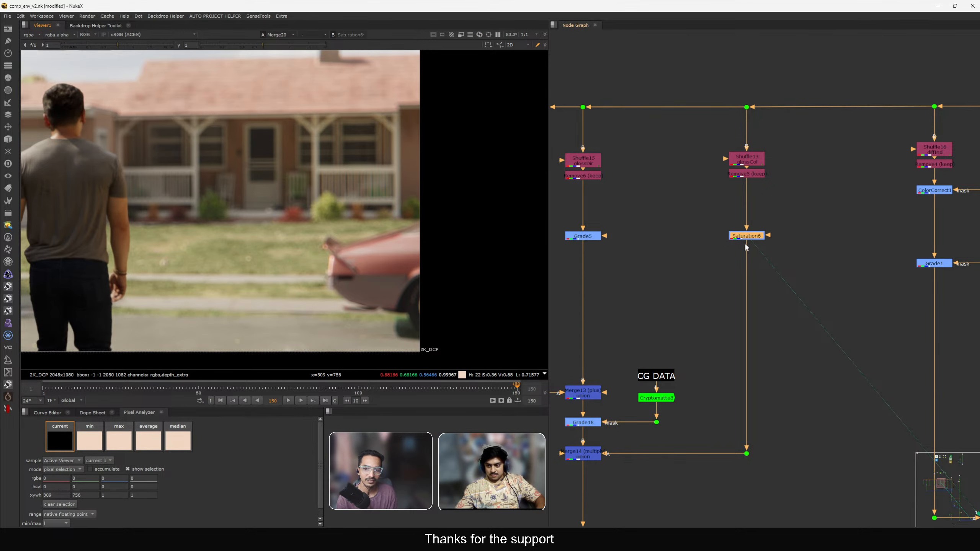
# Disable Saturation6 on the glossCol branch and view Grade5's output in the viewer.
pyautogui.press('d')
pyautogui.moveTo(600, 252); pyautogui.dragTo(697, 227, button='middle')
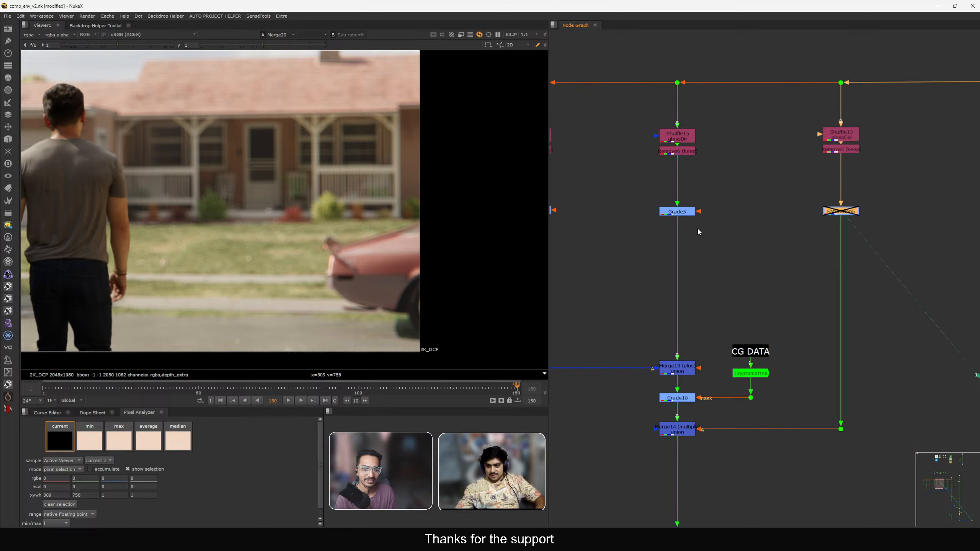
pyautogui.click(680, 211)
pyautogui.press('1')
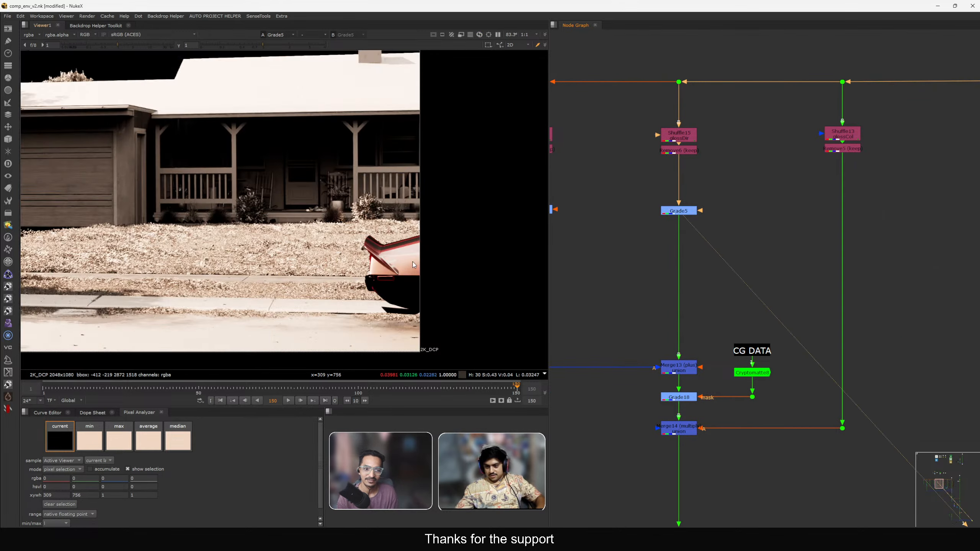
# Navigate the node graph to inspect the CG pass branches and the DATA backdrop.
pyautogui.scroll(4, 391, 261)
pyautogui.press('f')
pyautogui.moveTo(648, 271); pyautogui.dragTo(718, 267, button='middle')
pyautogui.scroll(-10, 716, 278)
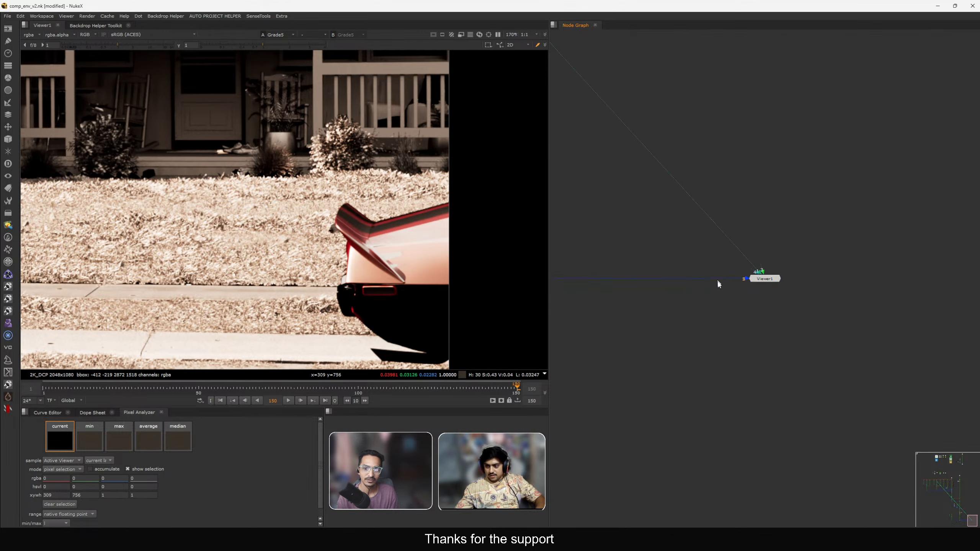
pyautogui.scroll(5, 666, 219)
pyautogui.keyDown('ctrl'); pyautogui.keyDown('shift'); pyautogui.click(674, 228); pyautogui.keyUp('shift'); pyautogui.keyUp('ctrl')
pyautogui.scroll(5, 435, 253)
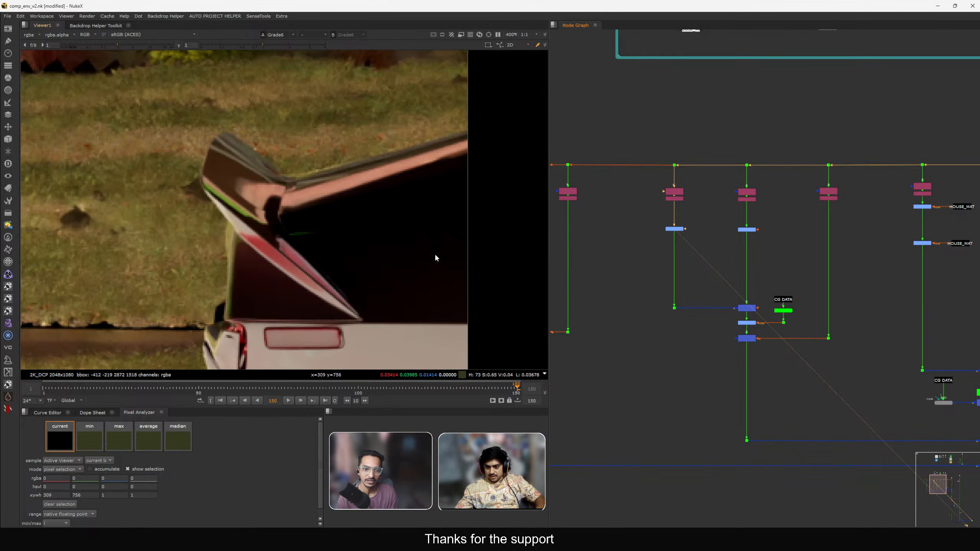
pyautogui.press('f')
pyautogui.scroll(-2, 712, 268)
pyautogui.moveTo(712, 268); pyautogui.dragTo(686, 284, button='middle')
pyautogui.scroll(-1, 742, 266)
pyautogui.moveTo(742, 266); pyautogui.dragTo(742, 358, button='middle')
pyautogui.scroll(6, 712, 204)
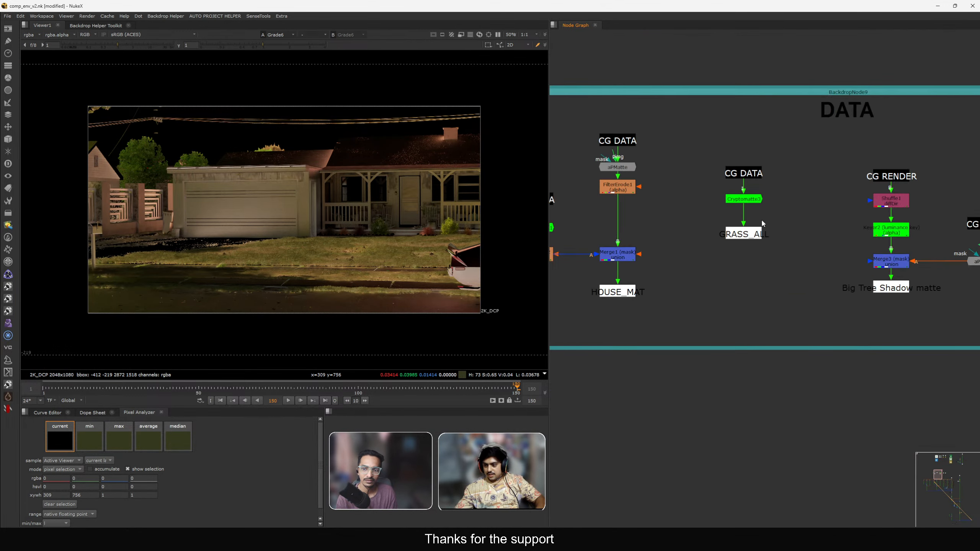
# View the DATA mattes and the individual grade branches, ending on the glossCol pass, in the viewer.
pyautogui.moveTo(819, 266); pyautogui.dragTo(648, 216, button='middle')
pyautogui.moveTo(973, 237)
pyautogui.mouseDown(button='middle')
pyautogui.moveTo(795, 227)
pyautogui.moveTo(887, 236)
pyautogui.moveTo(974, 226)
pyautogui.mouseUp(button='middle')
pyautogui.moveTo(571, 247); pyautogui.dragTo(802, 236, button='middle')
pyautogui.scroll(-5, 792, 306)
pyautogui.moveTo(668, 470); pyautogui.dragTo(536, 247, button='middle')
pyautogui.scroll(4, 742, 264)
pyautogui.moveTo(779, 277); pyautogui.dragTo(750, 269, button='middle')
pyautogui.click(730, 254)
pyautogui.press('1')
pyautogui.click(599, 270)
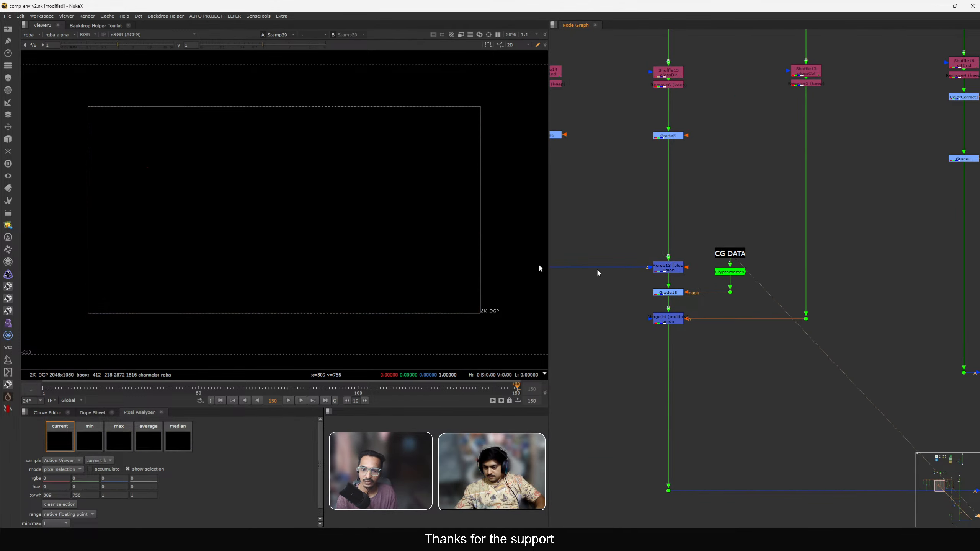
pyautogui.moveTo(939, 264); pyautogui.dragTo(632, 280, button='middle')
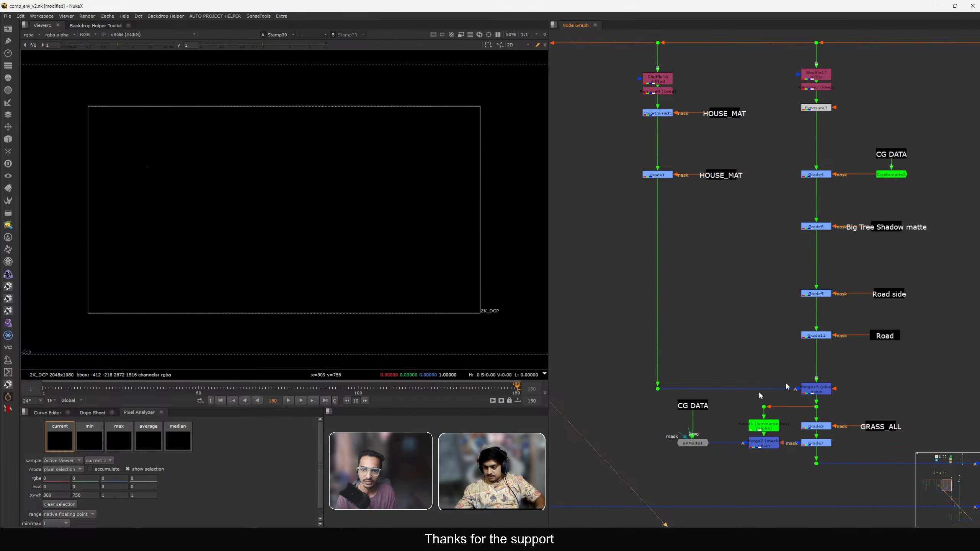
pyautogui.moveTo(844, 327); pyautogui.dragTo(740, 344, button='middle')
pyautogui.scroll(-3, 768, 336)
pyautogui.moveTo(563, 295); pyautogui.dragTo(898, 298, button='middle')
pyautogui.scroll(5, 848, 271)
pyautogui.moveTo(927, 211); pyautogui.dragTo(789, 211, button='middle')
pyautogui.press('1')
pyautogui.moveTo(891, 210); pyautogui.dragTo(832, 217, button='middle')
pyautogui.scroll(2, 832, 217)
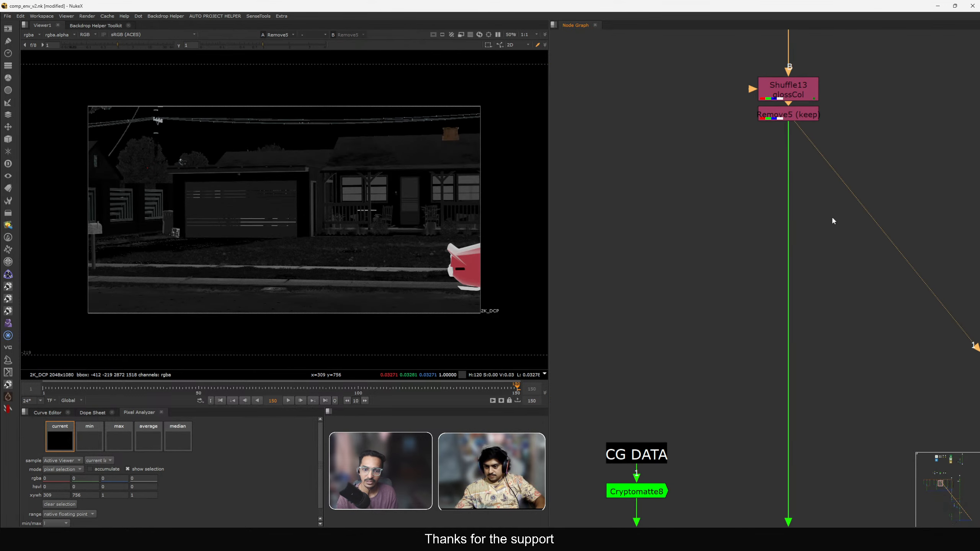
# Copy the CG DATA label and paste it beside the glossCol branch.
pyautogui.click(878, 190)
pyautogui.click(646, 455)
pyautogui.hotkey('ctrl', 'c')
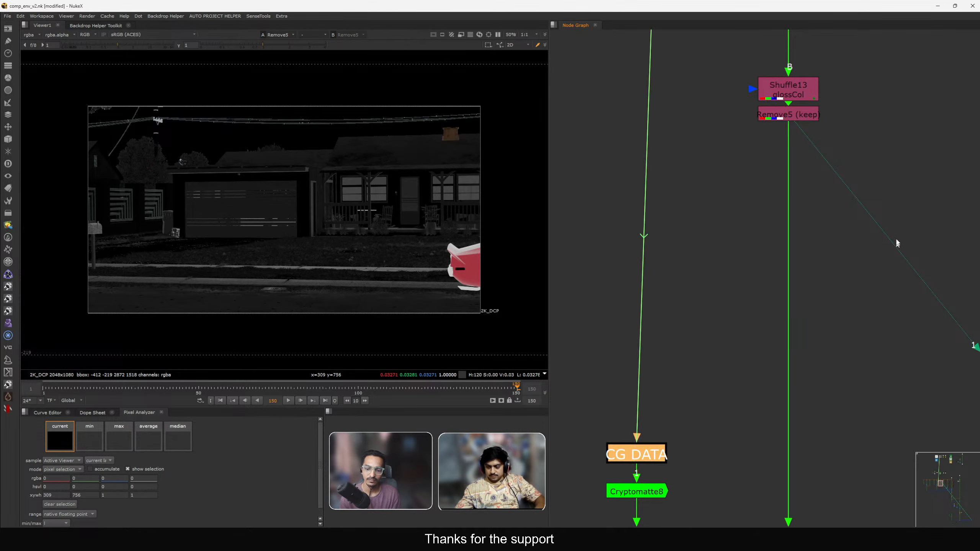
pyautogui.click(896, 240)
pyautogui.hotkey('ctrl', 'v')
pyautogui.moveTo(891, 238); pyautogui.dragTo(890, 213)
# Create a Cryptomatte node under the pasted label and pick the car as its matte.
pyautogui.press('Tab')
pyautogui.write('cr')
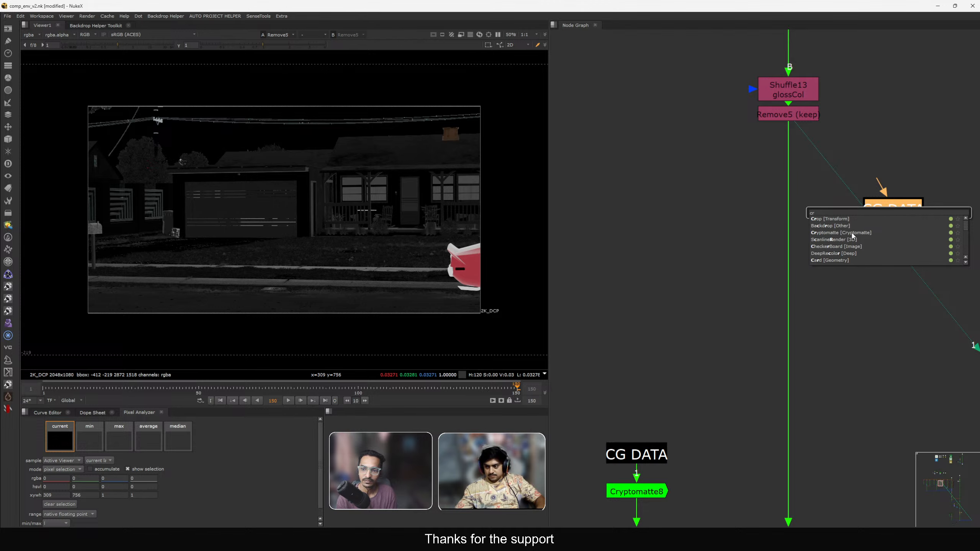
pyautogui.click(853, 233)
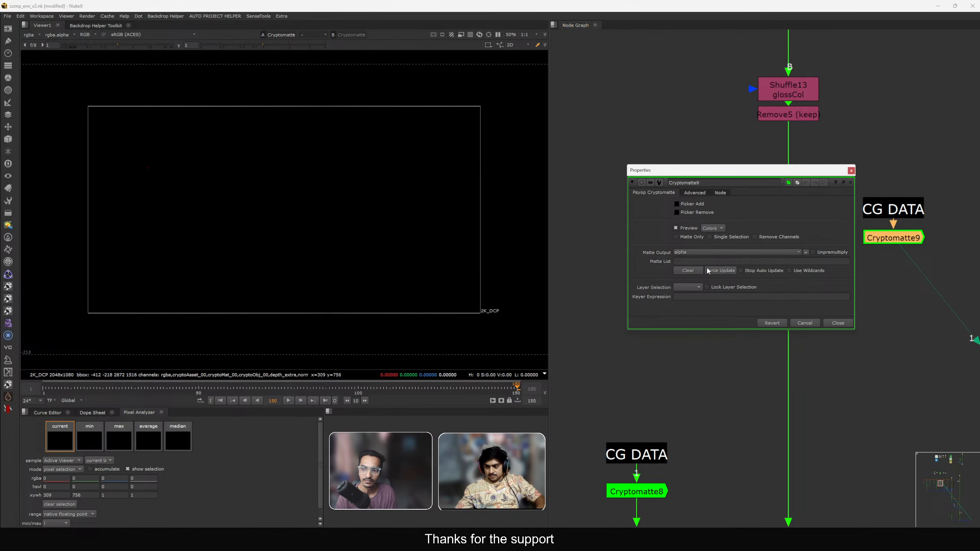
pyautogui.click(716, 271)
pyautogui.scroll(4, 471, 261)
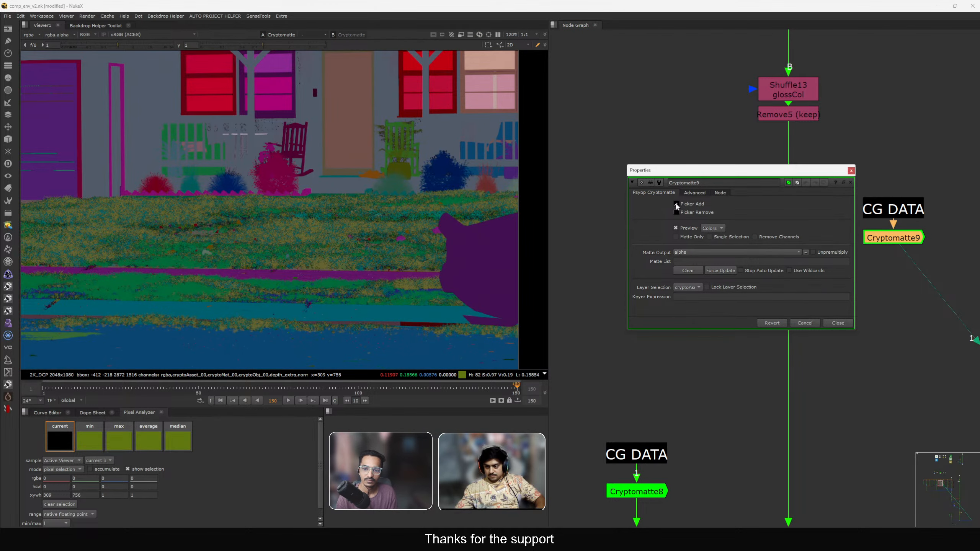
pyautogui.click(677, 204)
pyautogui.click(834, 323)
# Insert a Saturation node below Remove5 on the glossCol branch, masked by Cryptomatte9.
pyautogui.click(740, 274)
pyautogui.press('Tab')
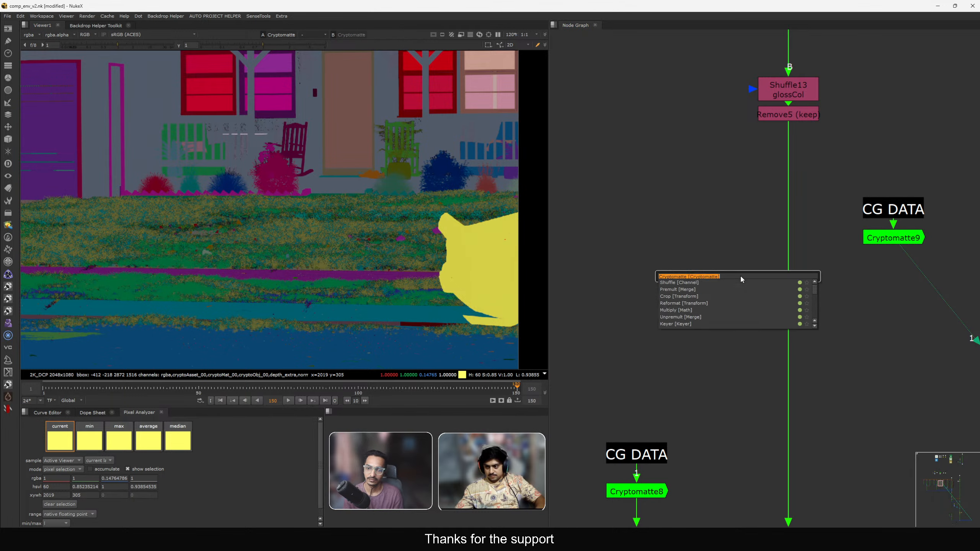
pyautogui.write('sat')
pyautogui.press('Return')
pyautogui.moveTo(745, 277); pyautogui.dragTo(784, 242)
pyautogui.press('2')
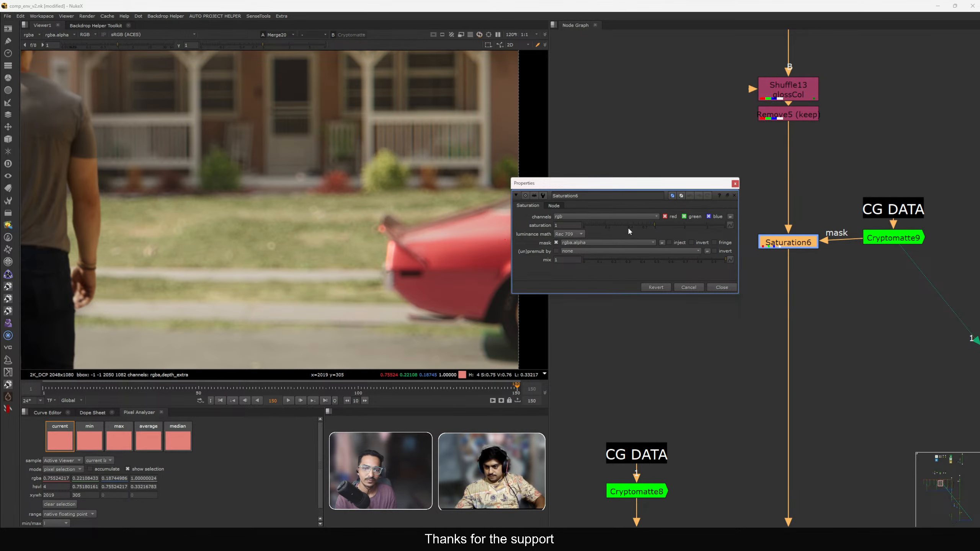
pyautogui.click(722, 287)
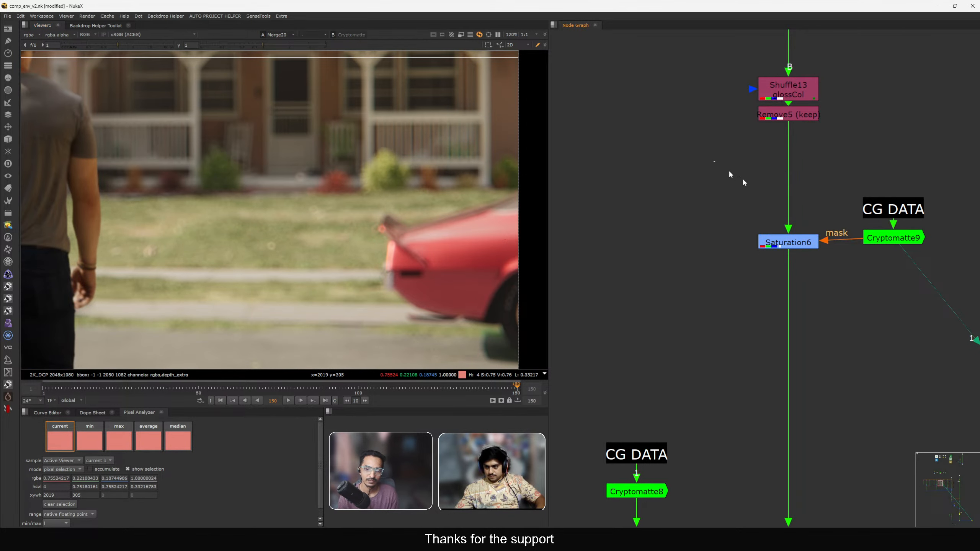
# Copy the saturation and Cryptomatte setup and insert it below Grade5 on the glossDir branch.
pyautogui.moveTo(730, 170); pyautogui.dragTo(924, 286)
pyautogui.hotkey('ctrl', 'c')
pyautogui.scroll(-1, 706, 284)
pyautogui.moveTo(706, 284); pyautogui.dragTo(884, 273, button='middle')
pyautogui.click(781, 252)
pyautogui.hotkey('ctrl', 'v')
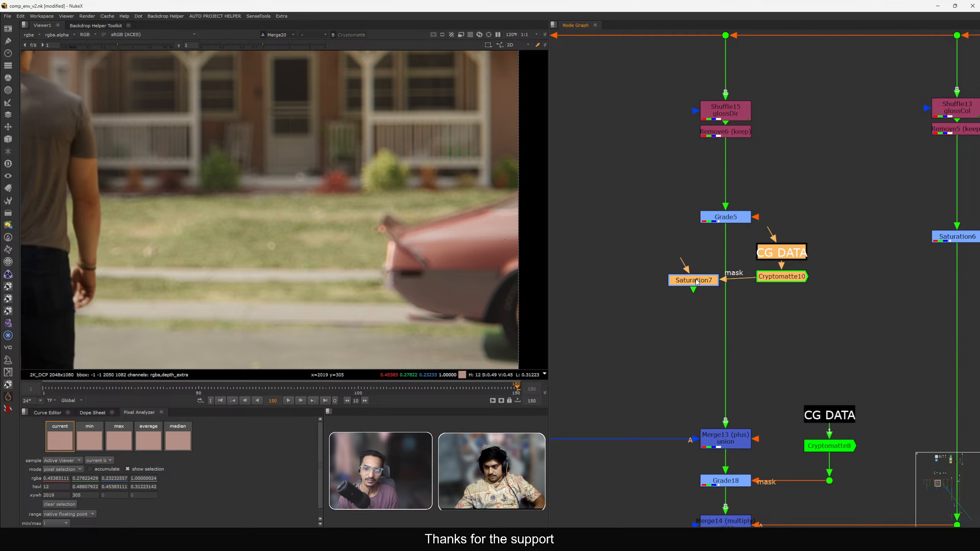
pyautogui.moveTo(694, 282); pyautogui.dragTo(726, 274)
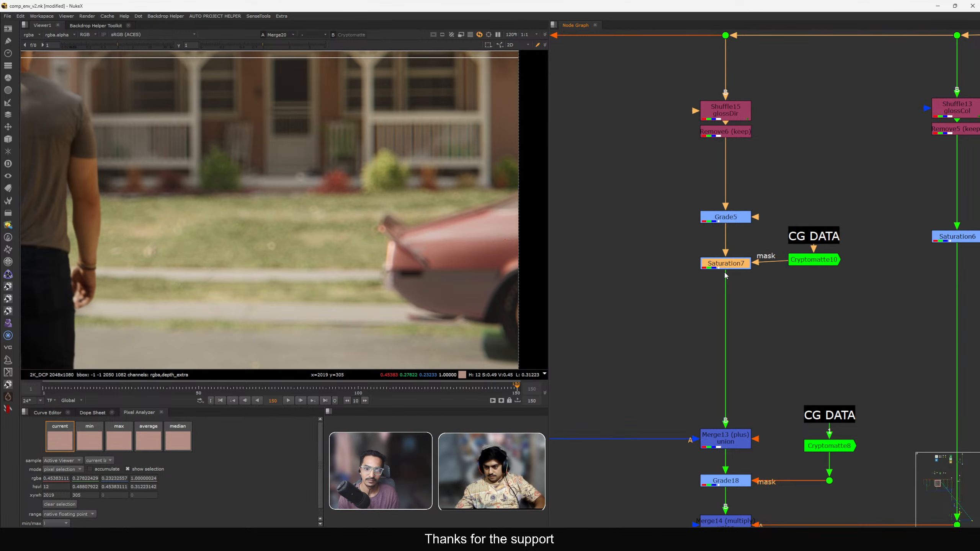
# Paste the saturation setup below Grade6 on the glossInd branch.
pyautogui.moveTo(708, 265); pyautogui.dragTo(780, 261, button='middle')
pyautogui.click(720, 266)
pyautogui.hotkey('ctrl', 'v')
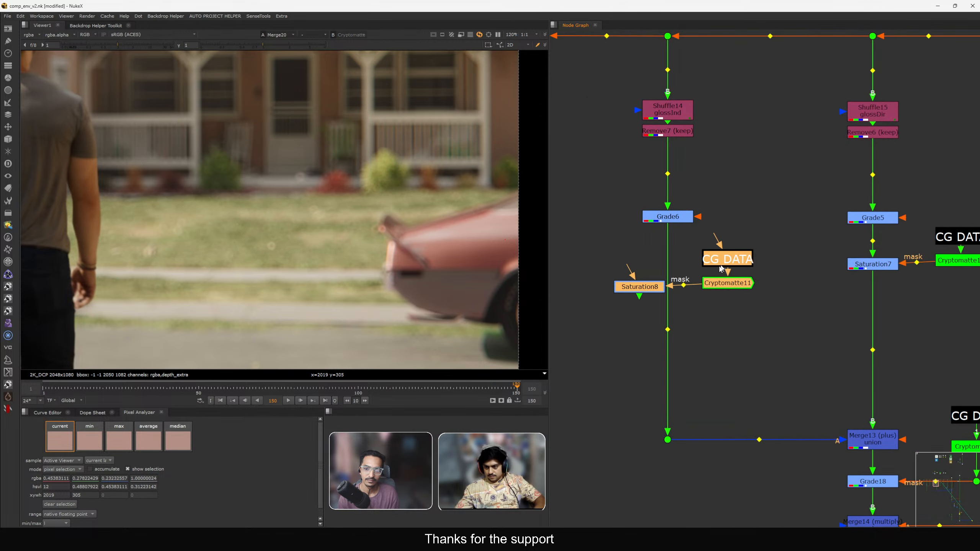
pyautogui.moveTo(645, 289); pyautogui.dragTo(669, 279)
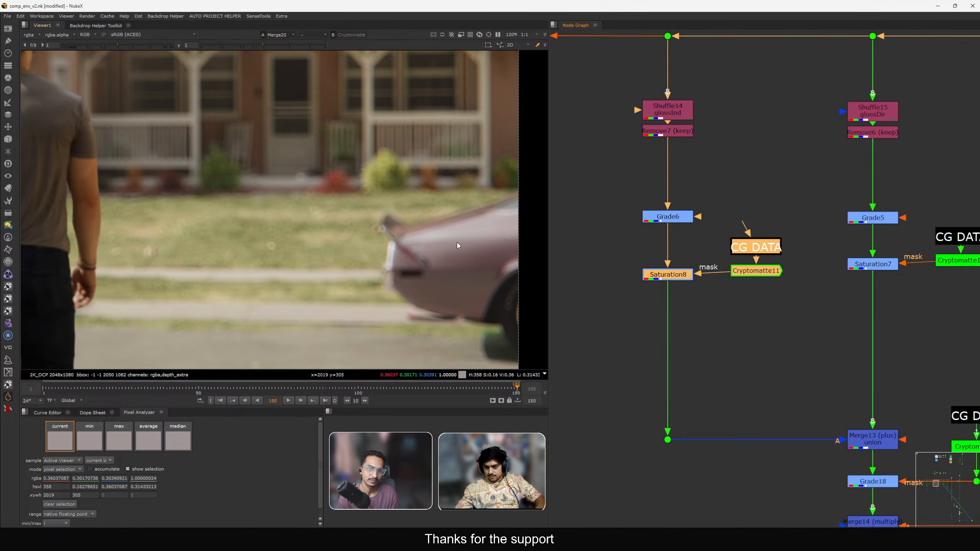
# Delete the added Saturation, Cryptomatte and CG DATA label nodes from all three gloss branches.
pyautogui.scroll(-4, 460, 245)
pyautogui.moveTo(618, 228); pyautogui.dragTo(799, 317)
pyautogui.moveTo(810, 312); pyautogui.dragTo(696, 307, button='middle')
pyautogui.press('Delete')
pyautogui.moveTo(888, 292); pyautogui.dragTo(706, 220)
pyautogui.press('Delete')
pyautogui.moveTo(876, 222); pyautogui.dragTo(657, 215, button='middle')
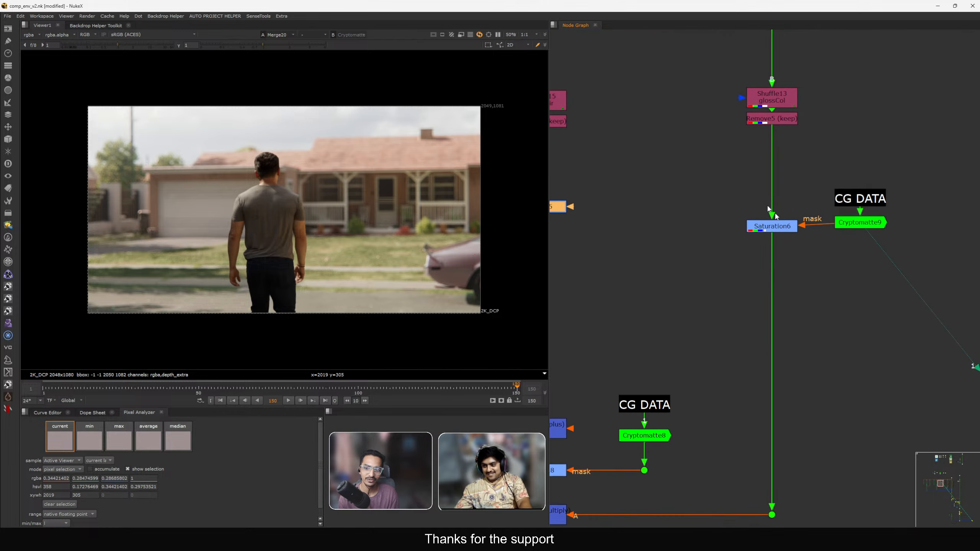
pyautogui.moveTo(686, 157); pyautogui.dragTo(905, 258)
pyautogui.press('Delete')
# Navigate to the DOF backdrop and SLAPCOMP area and view the nodes there.
pyautogui.scroll(-6, 700, 300)
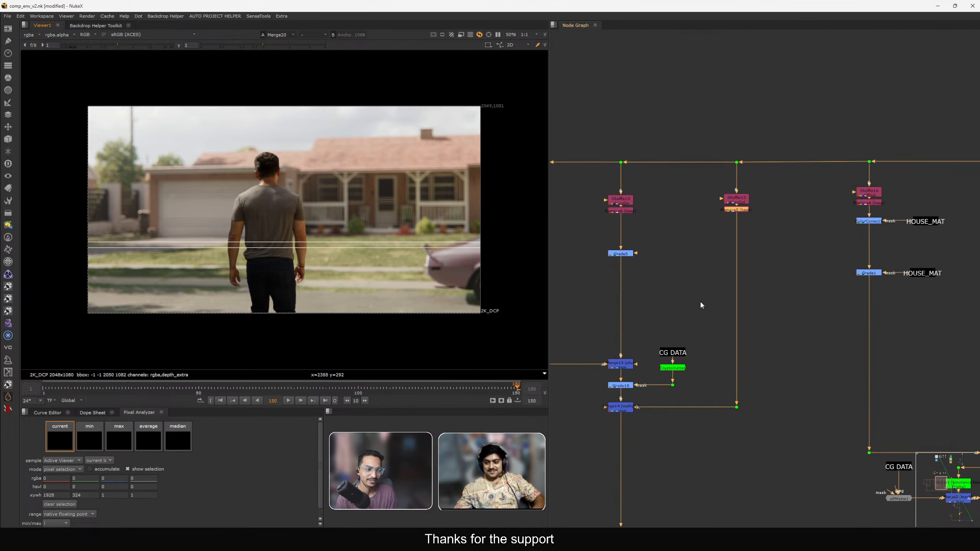
pyautogui.scroll(-3, 708, 242)
pyautogui.moveTo(707, 253); pyautogui.dragTo(600, 195, button='middle')
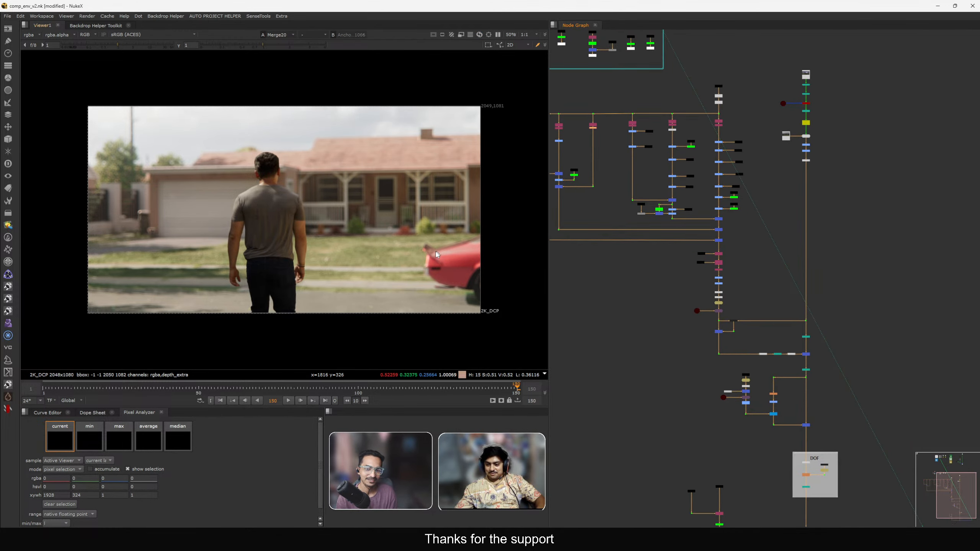
pyautogui.moveTo(387, 247); pyautogui.dragTo(509, 268, button='middle')
pyautogui.press('f')
pyautogui.moveTo(808, 515); pyautogui.dragTo(746, 366, button='middle')
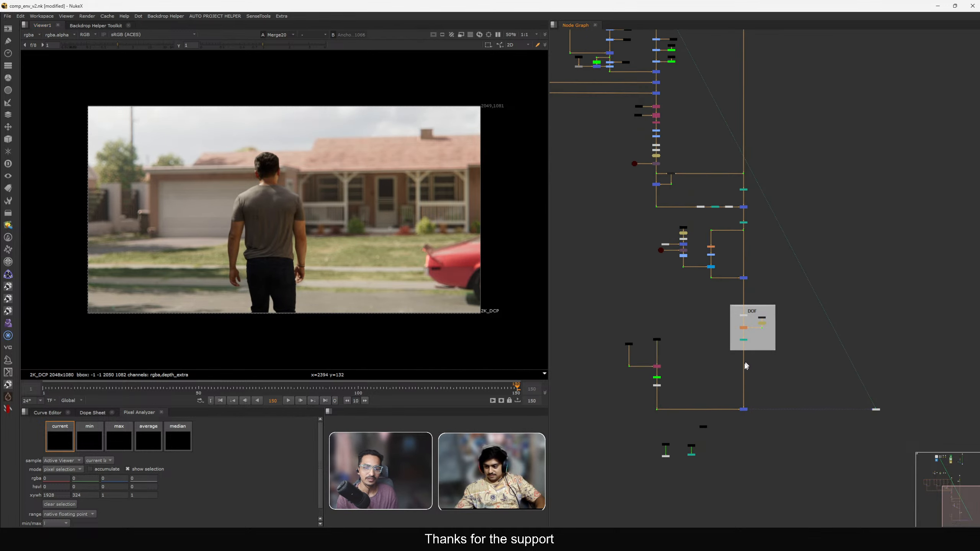
pyautogui.scroll(3, 746, 366)
pyautogui.moveTo(718, 395); pyautogui.dragTo(719, 309, button='middle')
pyautogui.click(744, 352)
pyautogui.press('1')
pyautogui.moveTo(718, 373); pyautogui.dragTo(801, 385, button='middle')
pyautogui.scroll(4, 742, 385)
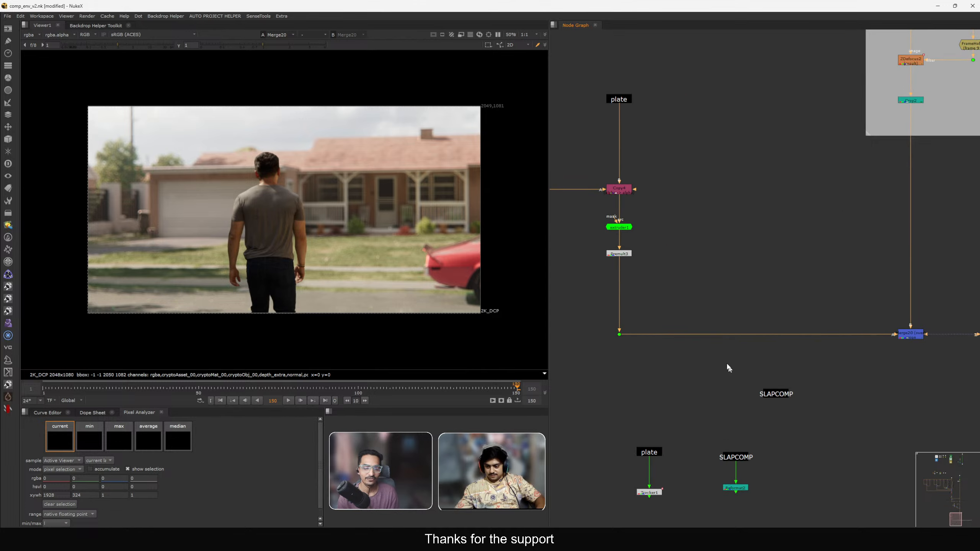
pyautogui.click(777, 394)
pyautogui.scroll(-1, 831, 407)
pyautogui.press('1')
pyautogui.scroll(-1, 830, 406)
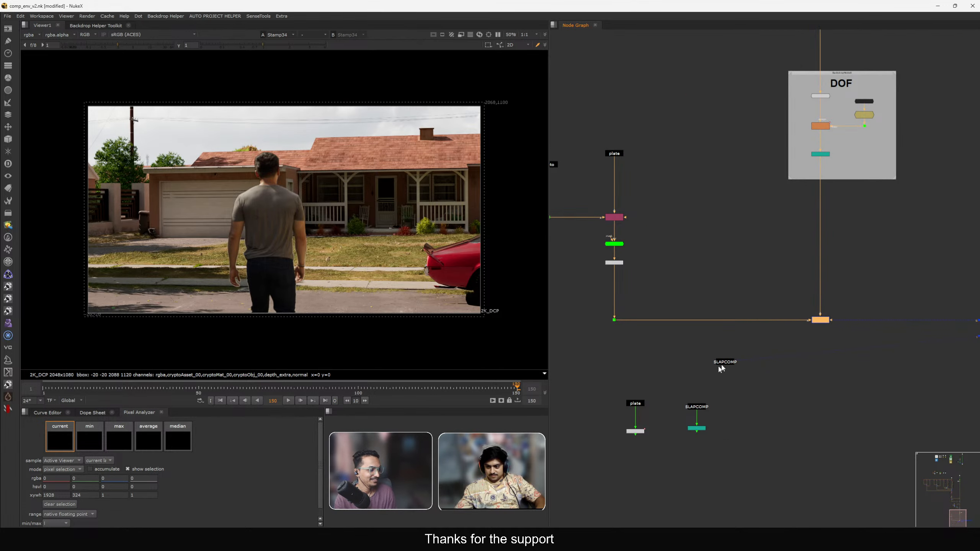
# Compare the merge below the DOF backdrop against the previous viewer input by toggling between them.
pyautogui.click(820, 320)
pyautogui.press('1')
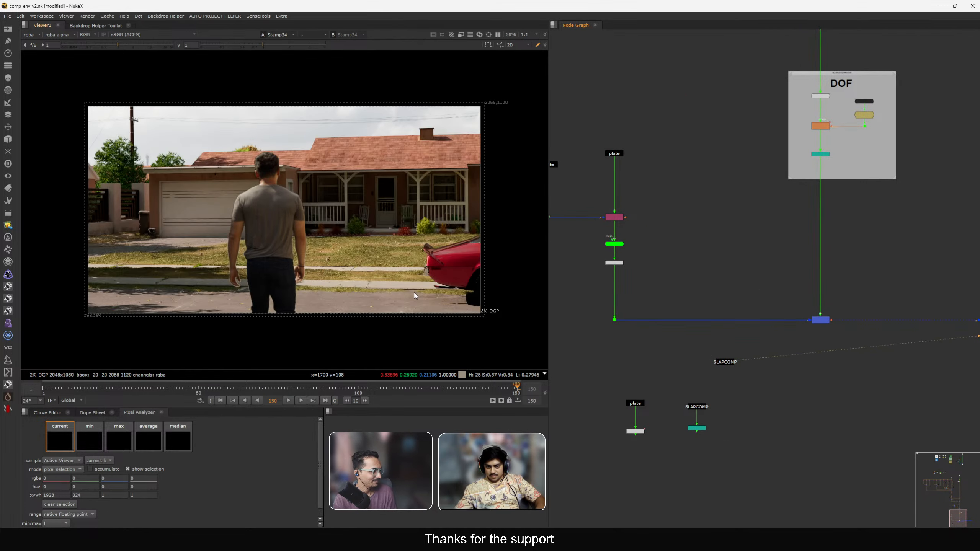
pyautogui.press('1')
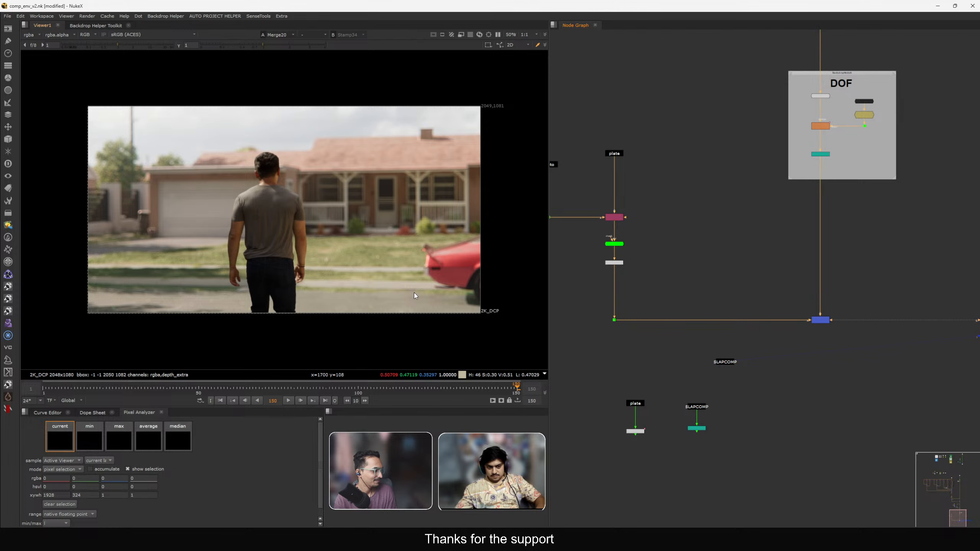
pyautogui.press('2')
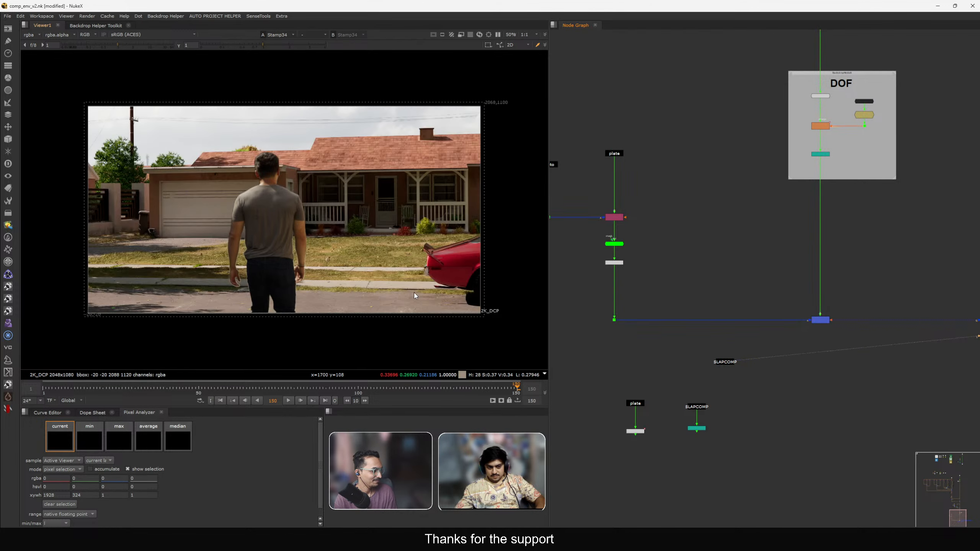
pyautogui.press('1')
pyautogui.press('2')
pyautogui.press('1')
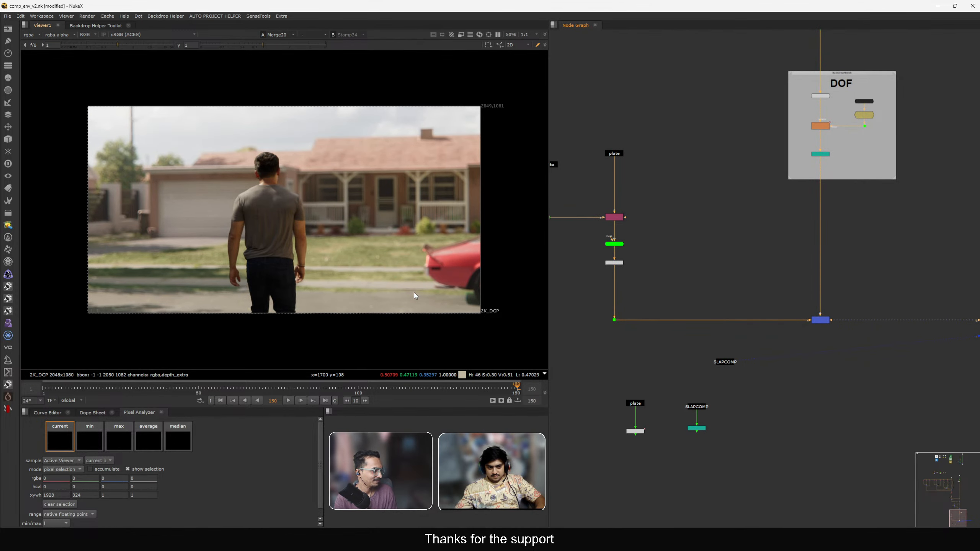
pyautogui.press('2')
pyautogui.press('1')
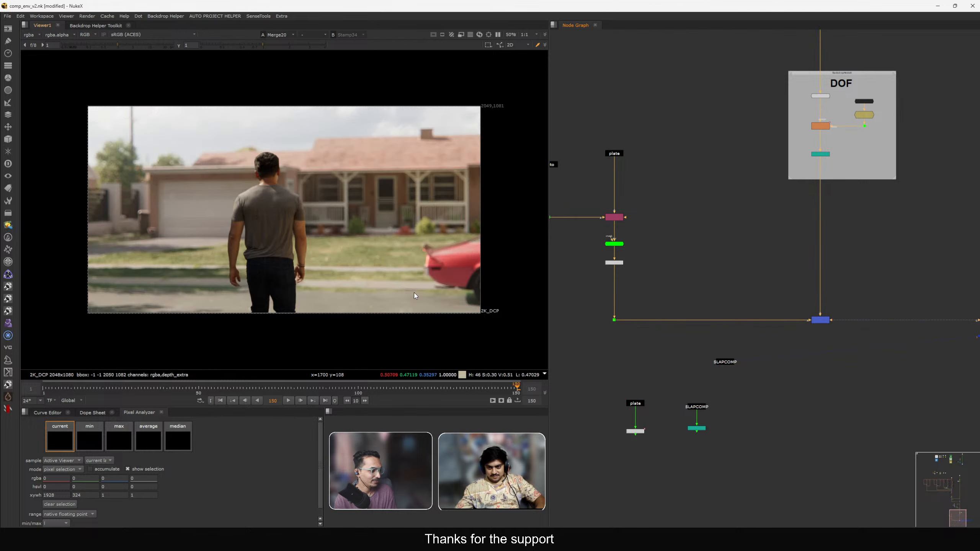
pyautogui.press('2')
pyautogui.press('1')
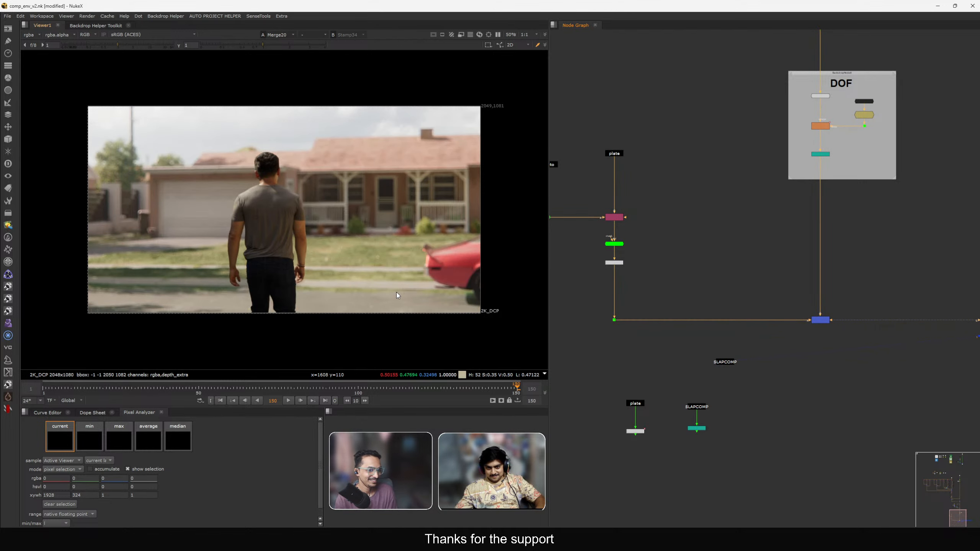
# Fit the view and save the script.
pyautogui.moveTo(396, 292); pyautogui.dragTo(403, 288, button='middle')
pyautogui.press('f')
pyautogui.hotkey('ctrl', 's')
# Compare the SLAPCOMP stamp with the final comp in the viewer.
pyautogui.moveTo(697, 314); pyautogui.dragTo(669, 268, button='middle')
pyautogui.moveTo(653, 353); pyautogui.dragTo(684, 368)
pyautogui.press('1')
pyautogui.click(721, 370)
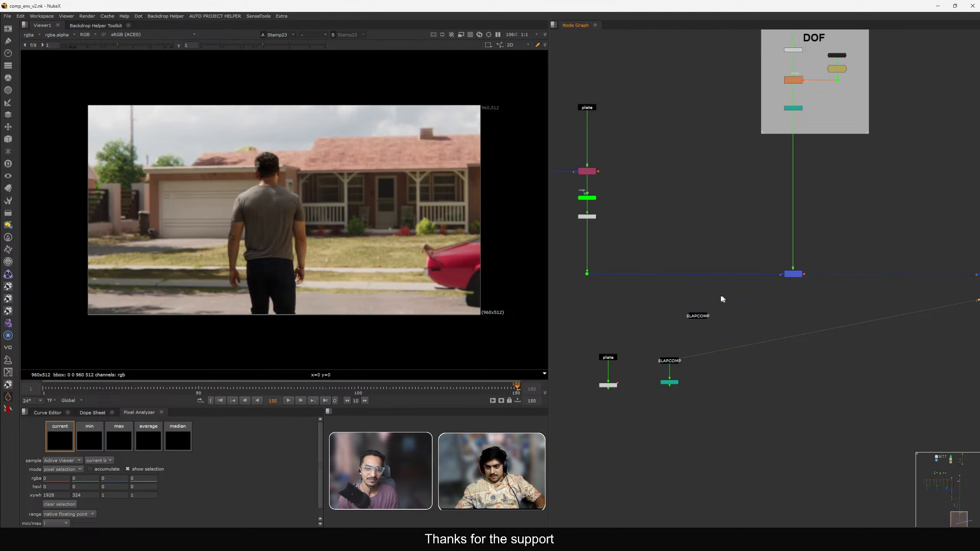
pyautogui.moveTo(734, 219); pyautogui.dragTo(822, 305)
pyautogui.press('1')
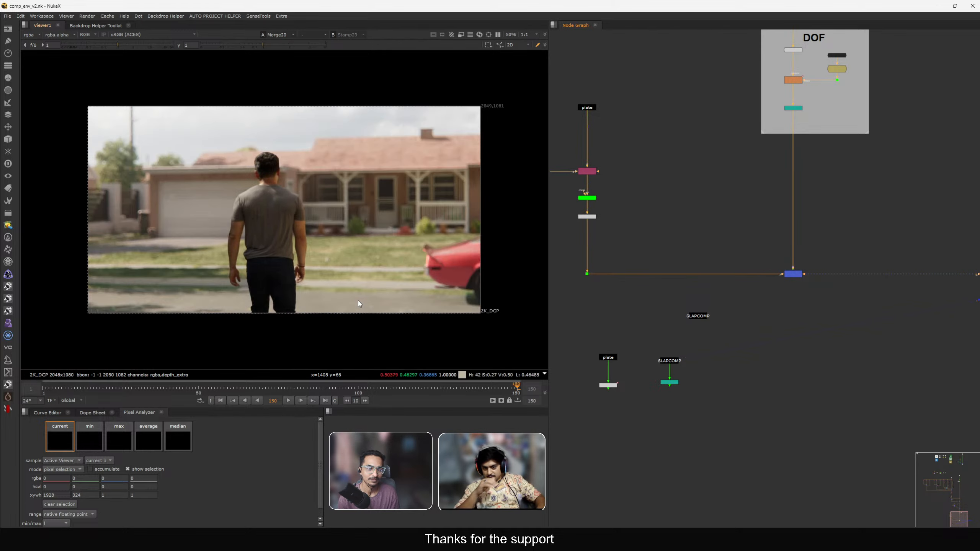
pyautogui.press('1')
pyautogui.press('2')
pyautogui.press('1')
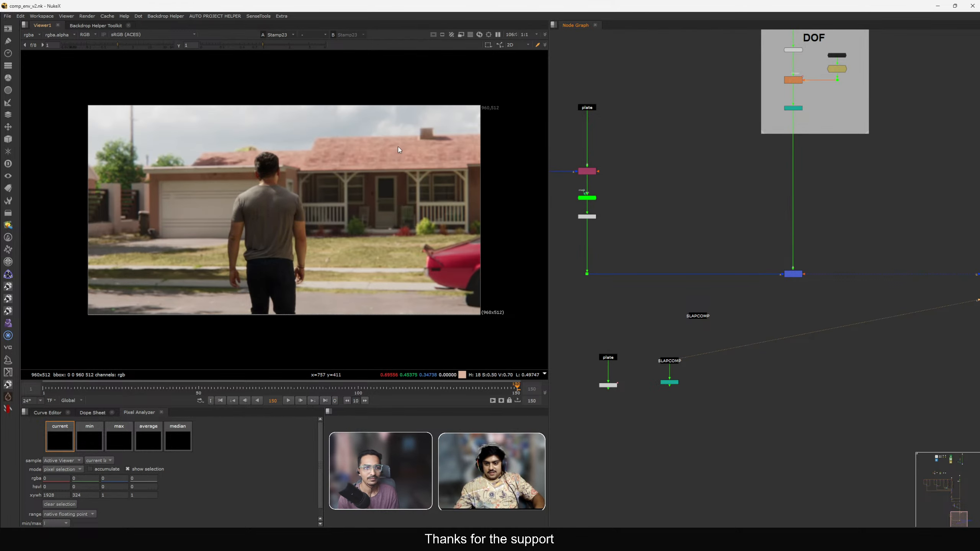
pyautogui.keyDown('ctrl'); pyautogui.keyDown('shift'); pyautogui.moveTo(474, 117); pyautogui.dragTo(120, 292); pyautogui.keyUp('shift'); pyautogui.keyUp('ctrl')
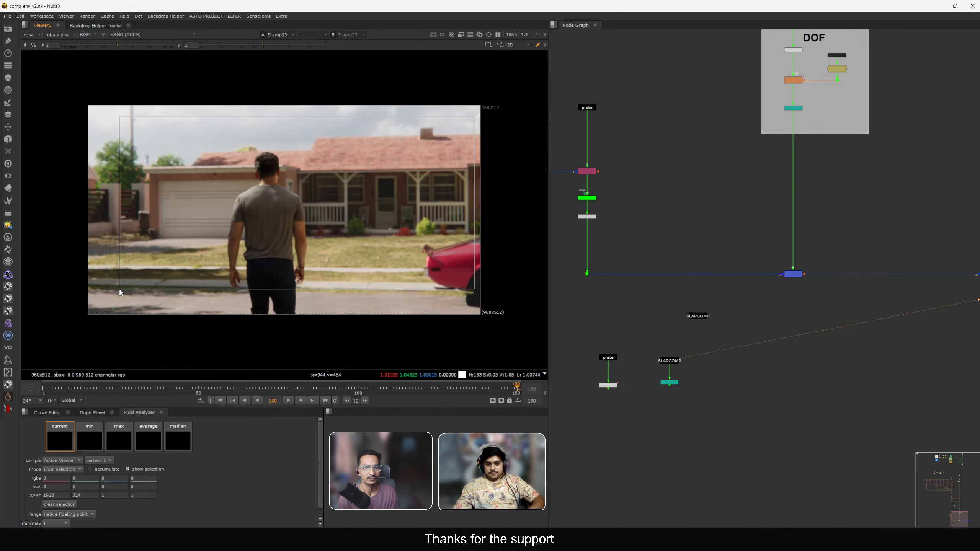
# Compare the merge below the DOF backdrop with the SLAPCOMP stamp by repeatedly toggling between the two viewer inputs.
pyautogui.moveTo(632, 349); pyautogui.dragTo(683, 374)
pyautogui.keyDown('ctrl'); pyautogui.keyDown('shift'); pyautogui.moveTo(206, 157); pyautogui.dragTo(513, 267); pyautogui.keyUp('shift'); pyautogui.keyUp('ctrl')
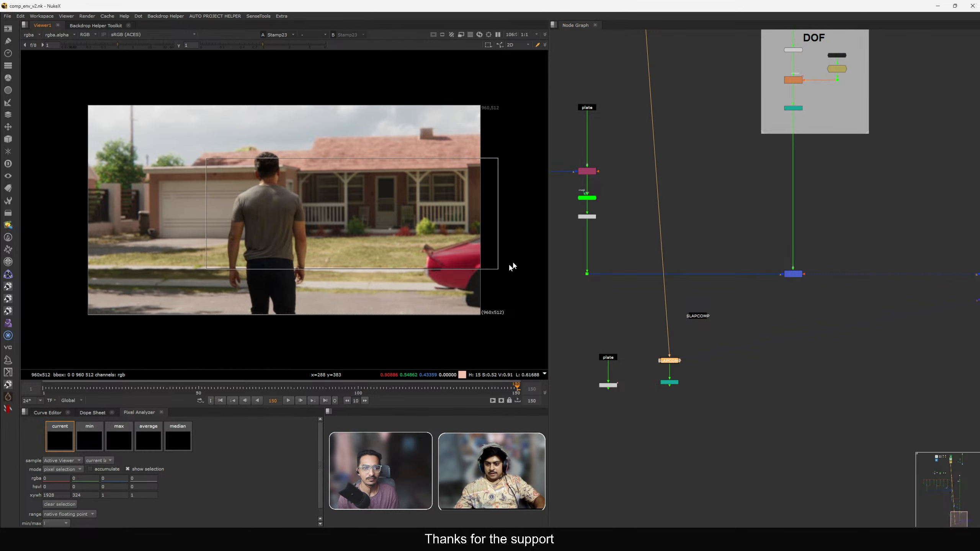
pyautogui.click(793, 274)
pyautogui.press('1')
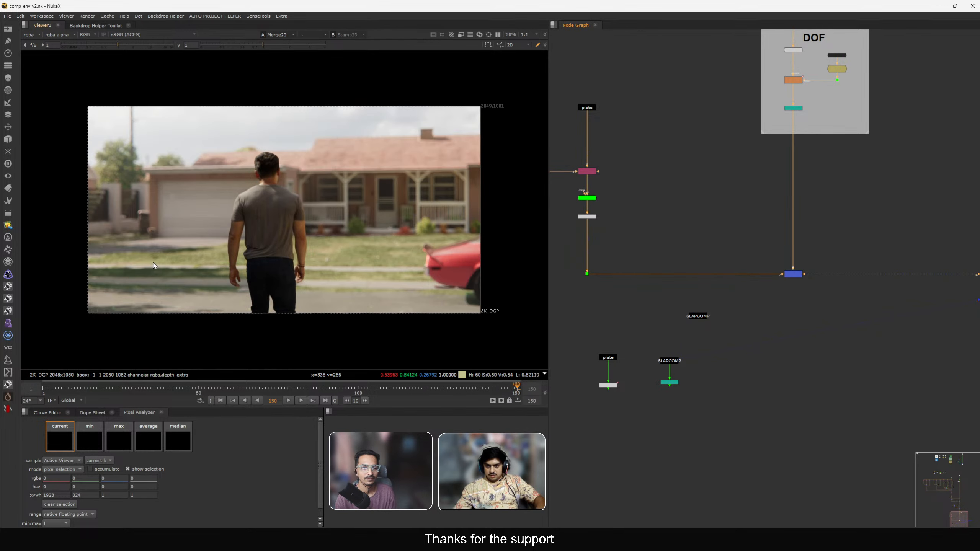
pyautogui.press('2')
pyautogui.press('1')
pyautogui.press('2')
pyautogui.press('1')
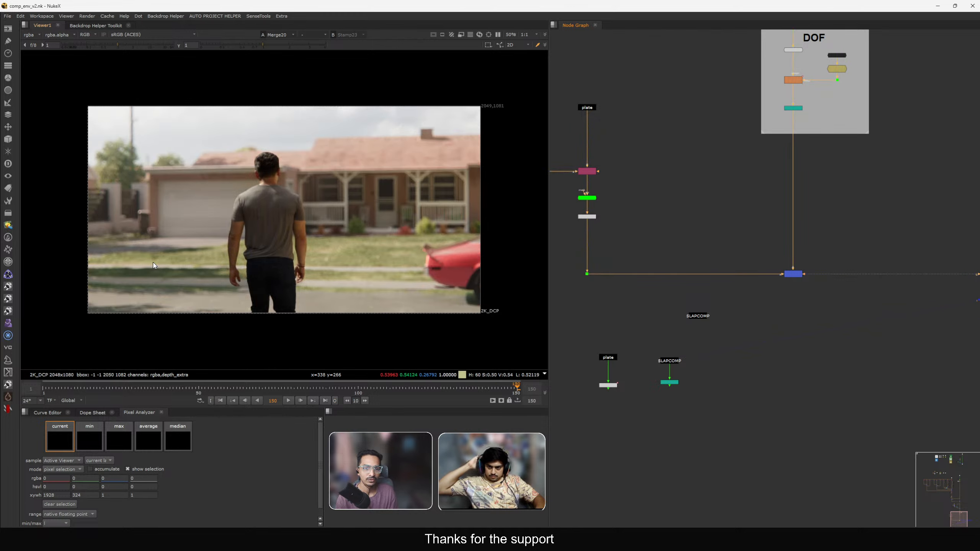
pyautogui.press('2')
pyautogui.press('1')
pyautogui.press('2')
pyautogui.press('1')
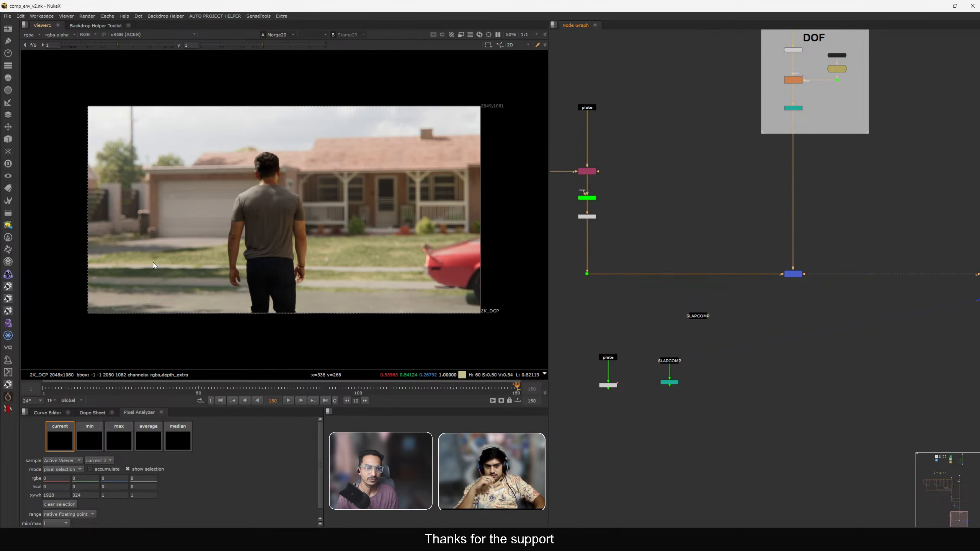
pyautogui.press('2')
pyautogui.press('1')
pyautogui.press('2')
pyautogui.press('1')
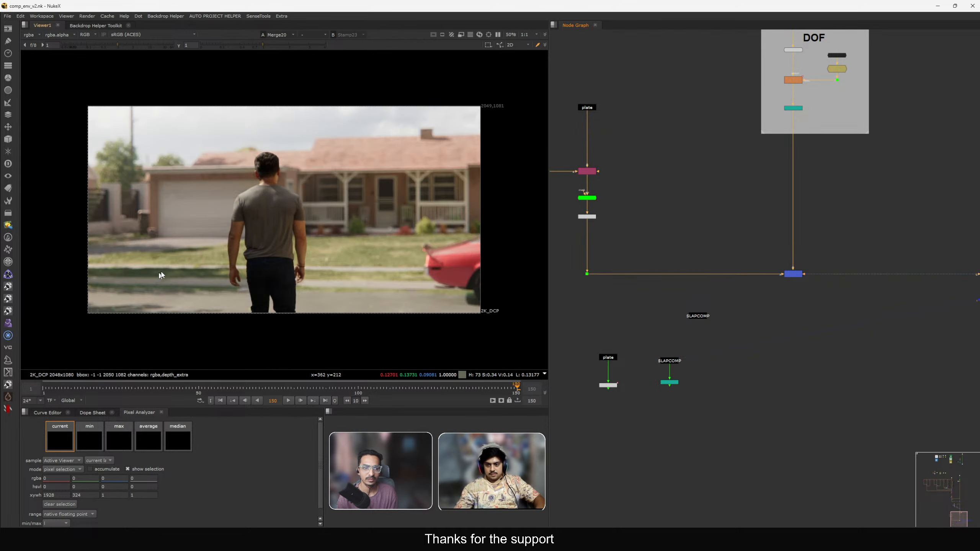
pyautogui.press('2')
pyautogui.moveTo(253, 121); pyautogui.dragTo(464, 205)
pyautogui.press('1')
pyautogui.press('2')
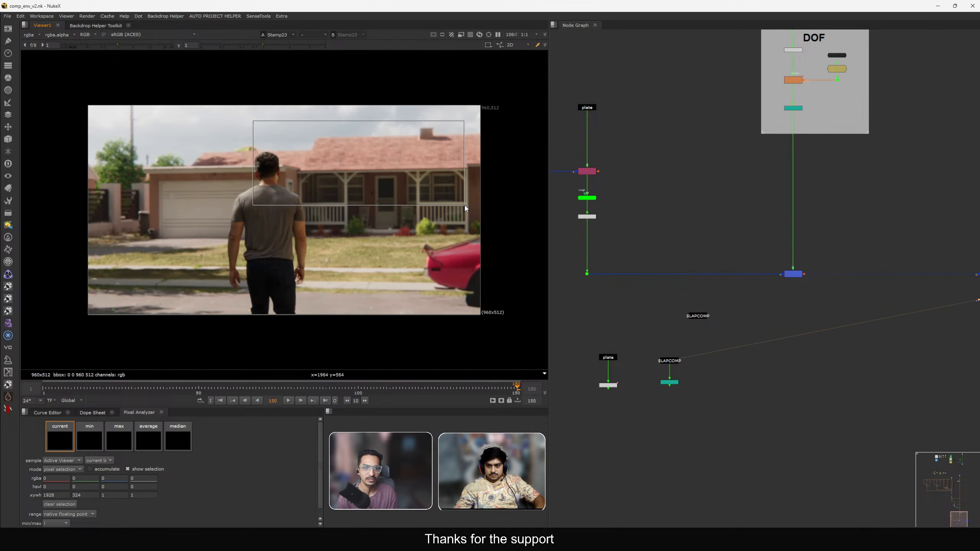
pyautogui.press('1')
pyautogui.press('2')
# Insert a new Grade node below the Road grade in the CG grade chain, making room for it.
pyautogui.scroll(-10, 788, 222)
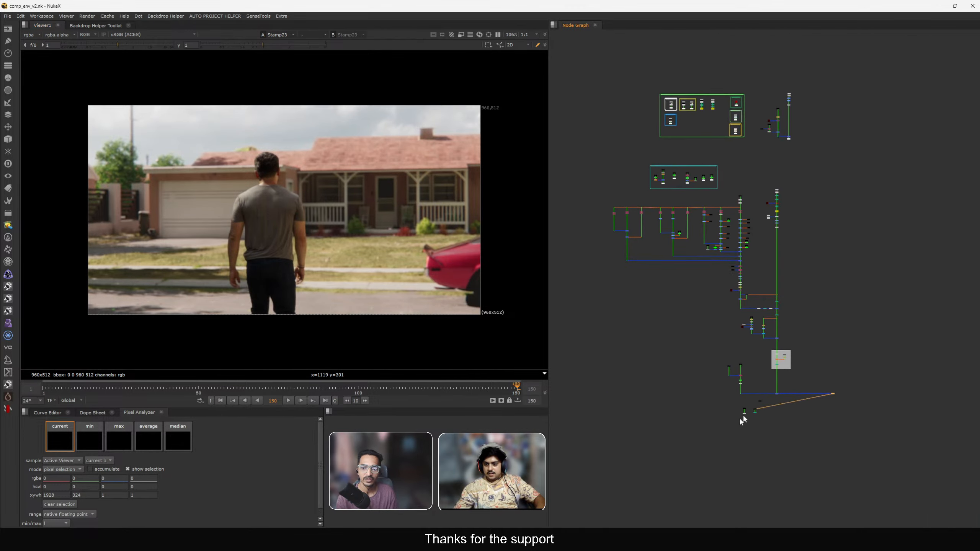
pyautogui.scroll(10, 723, 261)
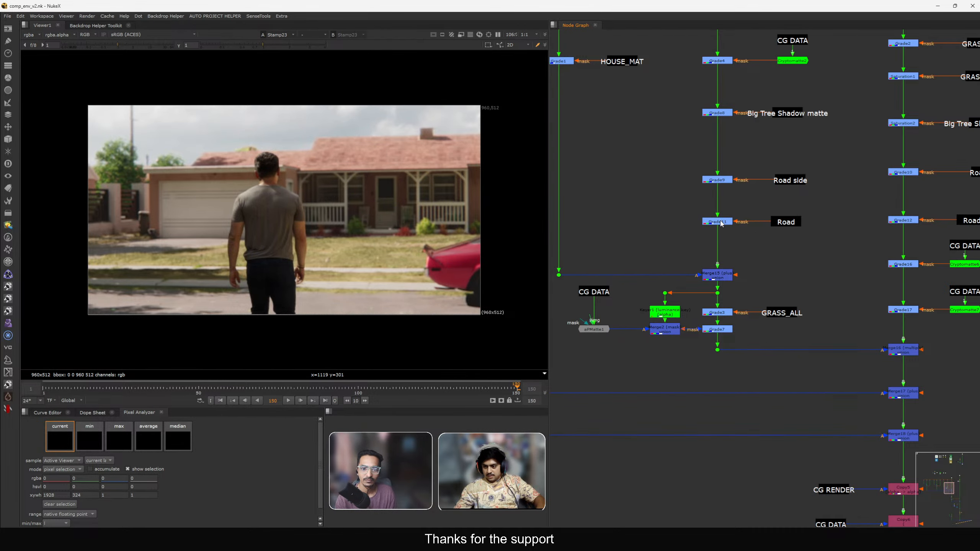
pyautogui.click(719, 222)
pyautogui.press('1')
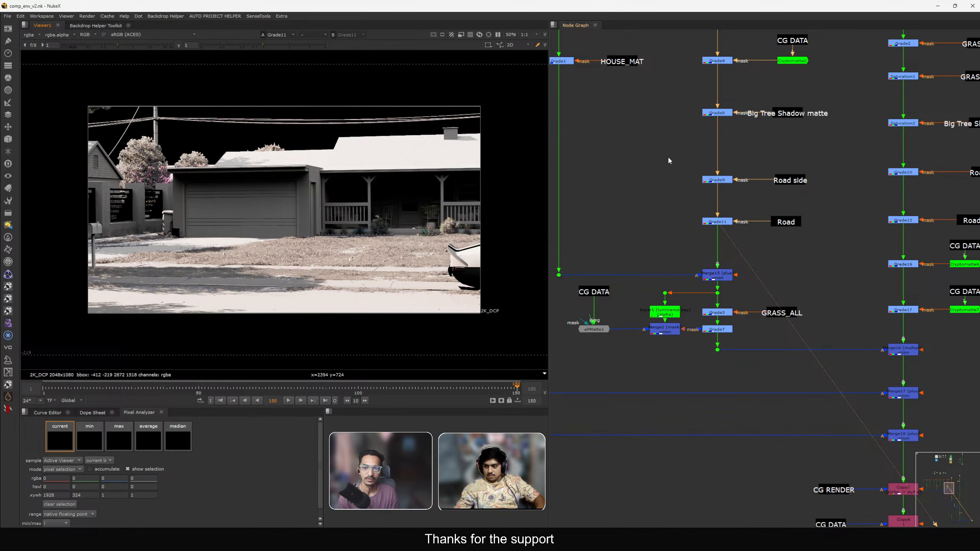
pyautogui.moveTo(669, 161); pyautogui.dragTo(834, 232)
pyautogui.moveTo(720, 224); pyautogui.dragTo(719, 188)
pyautogui.click(792, 238)
pyautogui.keyDown('ctrl'); pyautogui.keyDown('shift'); pyautogui.moveTo(200, 121); pyautogui.dragTo(480, 176); pyautogui.keyUp('shift'); pyautogui.keyUp('ctrl')
pyautogui.keyDown('ctrl'); pyautogui.rightClick(476, 202); pyautogui.keyUp('ctrl')
pyautogui.scroll(1, 723, 215)
pyautogui.moveTo(722, 214); pyautogui.dragTo(700, 211, button='middle')
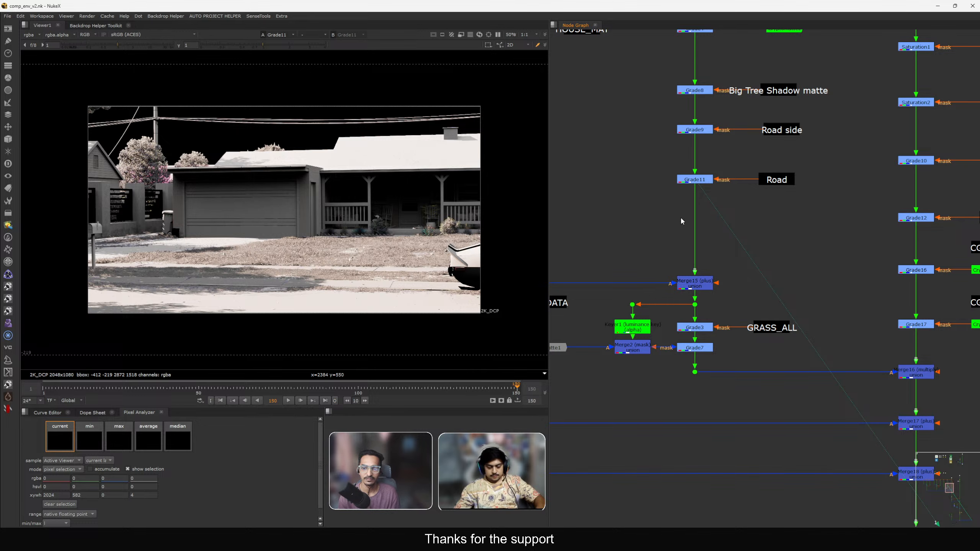
pyautogui.press('g')
pyautogui.moveTo(684, 221); pyautogui.dragTo(697, 231)
pyautogui.click(773, 261)
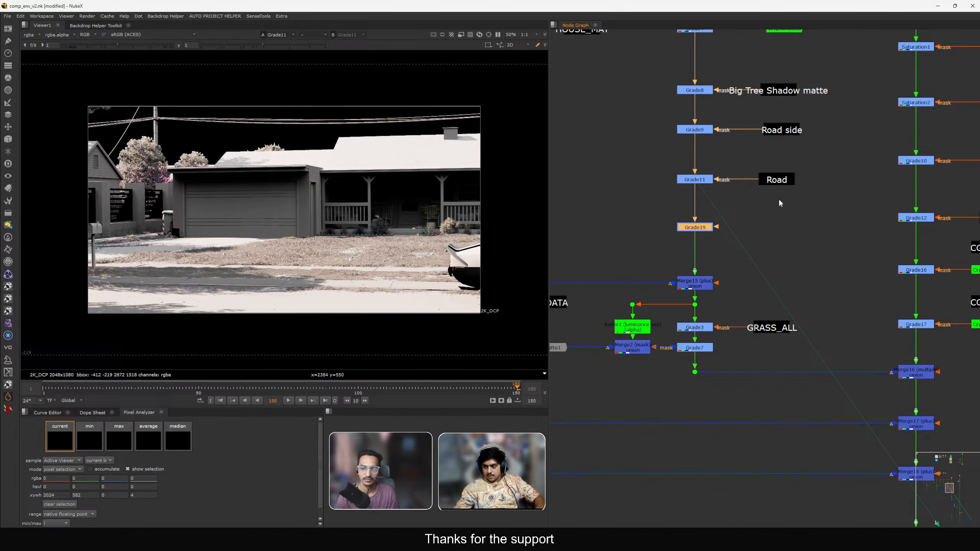
pyautogui.click(782, 180)
pyautogui.press('1')
# Copy the CG DATA stamp with its Cryptomatte node and paste them beside the new grade.
pyautogui.click(786, 156)
pyautogui.moveTo(790, 116); pyautogui.dragTo(786, 167, button='middle')
pyautogui.click(781, 55)
pyautogui.press('1')
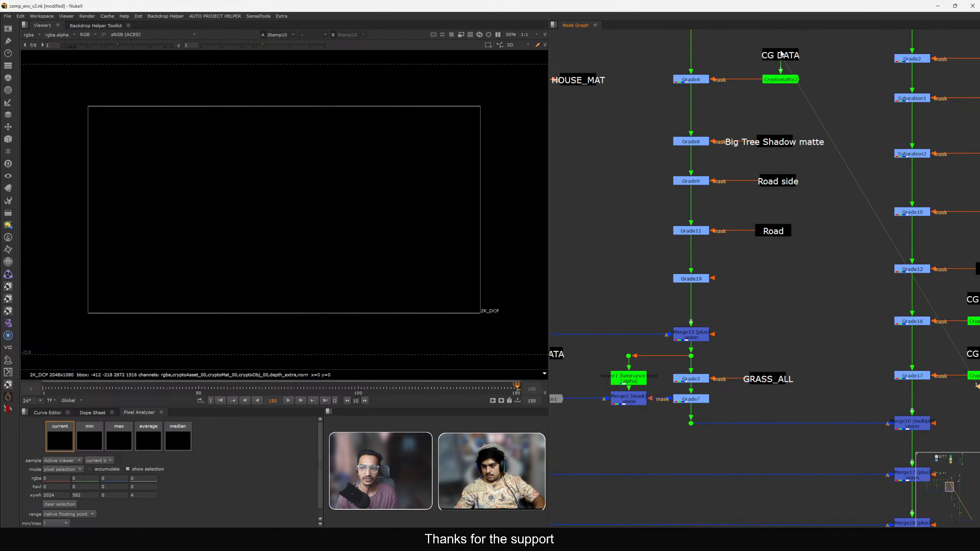
pyautogui.moveTo(780, 249); pyautogui.dragTo(798, 205, button='middle')
pyautogui.hotkey('ctrl', 'v')
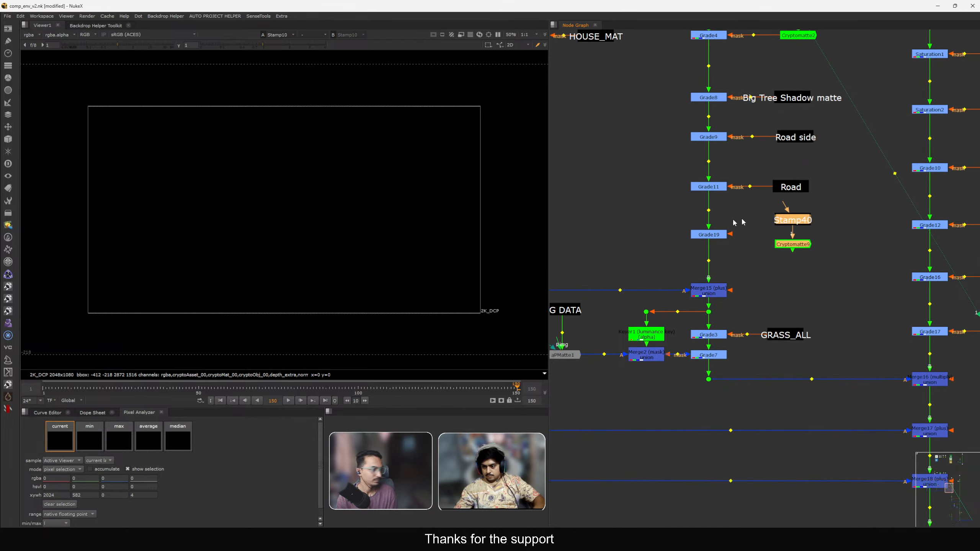
pyautogui.moveTo(730, 234); pyautogui.dragTo(827, 237)
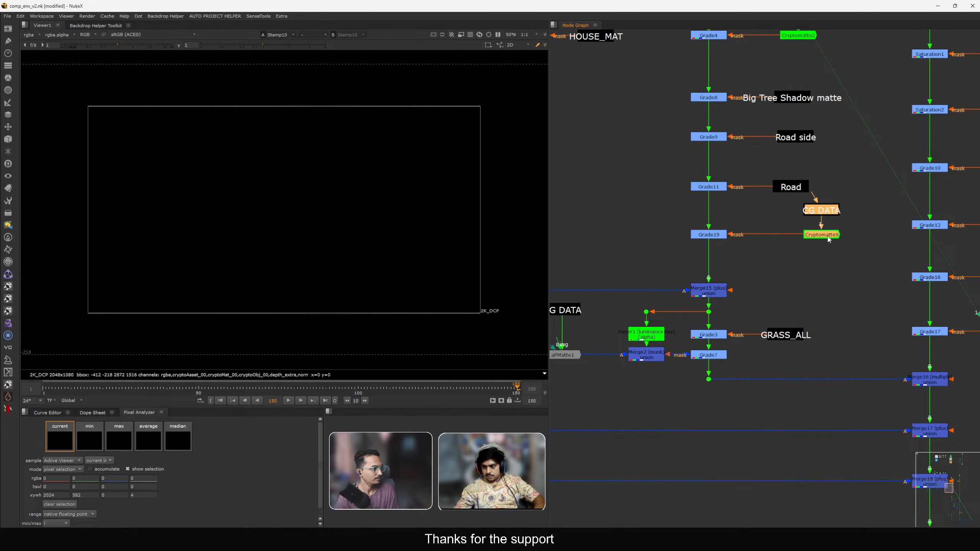
# Connect the pasted Cryptomatte to the new grade's mask input and view the Cryptomatte.
pyautogui.moveTo(673, 164); pyautogui.dragTo(855, 203)
pyautogui.moveTo(790, 187); pyautogui.dragTo(792, 237)
pyautogui.click(792, 237)
pyautogui.press('1')
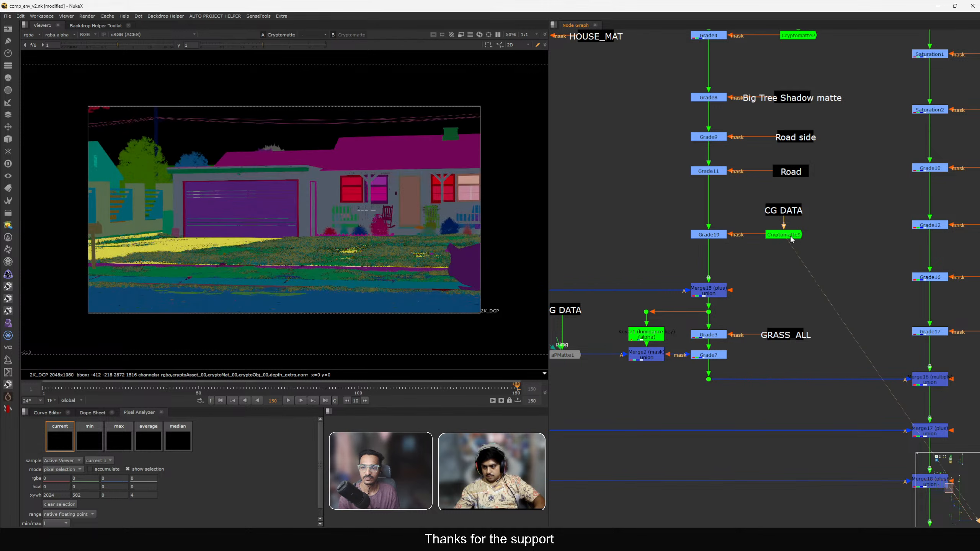
# Clear the Cryptomatte's matte list and pick the house roof with Picker Add.
pyautogui.doubleClick(791, 237)
pyautogui.click(695, 271)
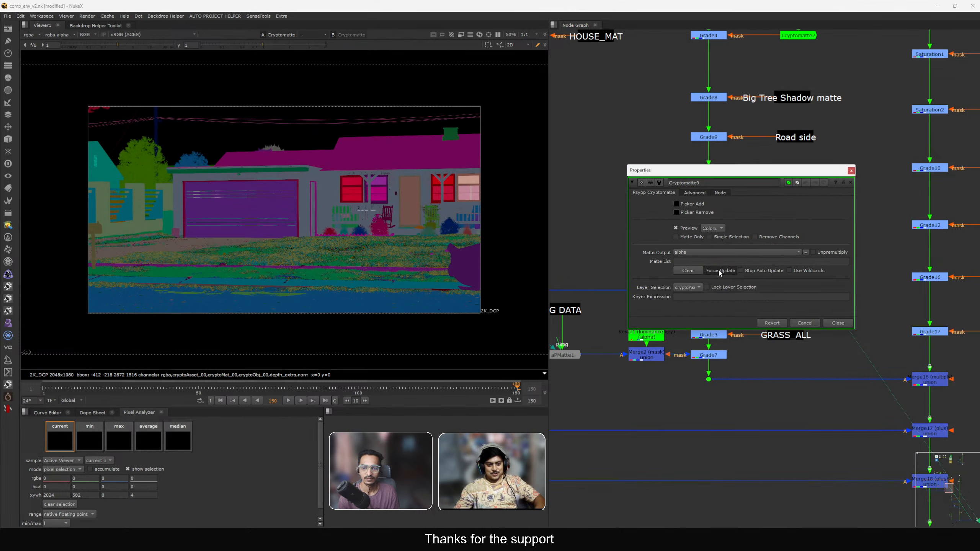
pyautogui.click(837, 323)
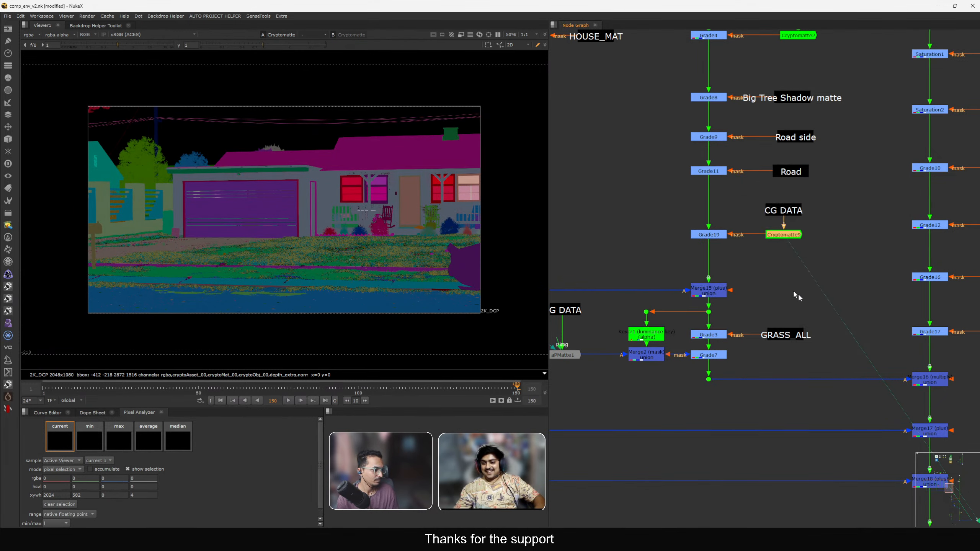
pyautogui.doubleClick(781, 235)
pyautogui.scroll(5, 374, 187)
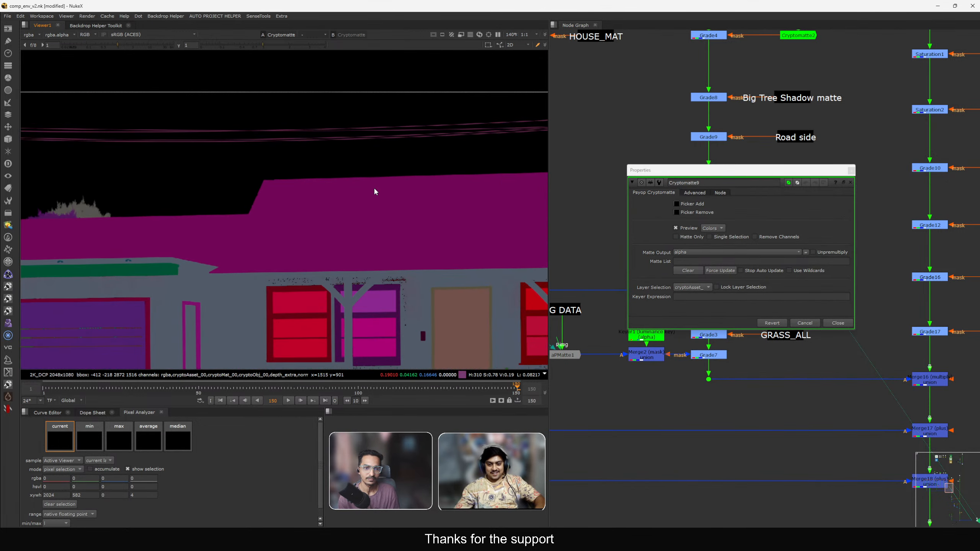
pyautogui.scroll(3, 374, 186)
pyautogui.click(677, 204)
pyautogui.keyDown('ctrl'); pyautogui.click(415, 220); pyautogui.keyUp('ctrl')
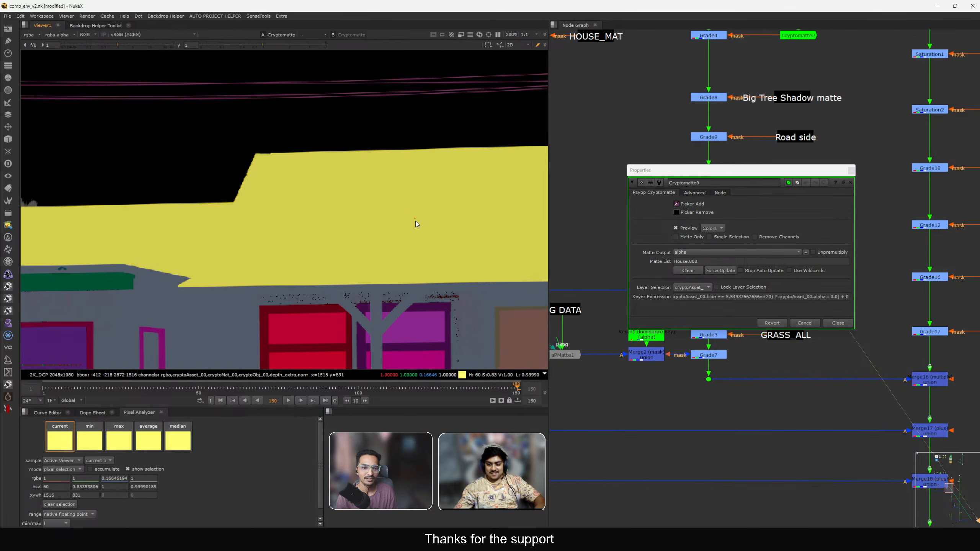
pyautogui.press('f')
pyautogui.click(834, 324)
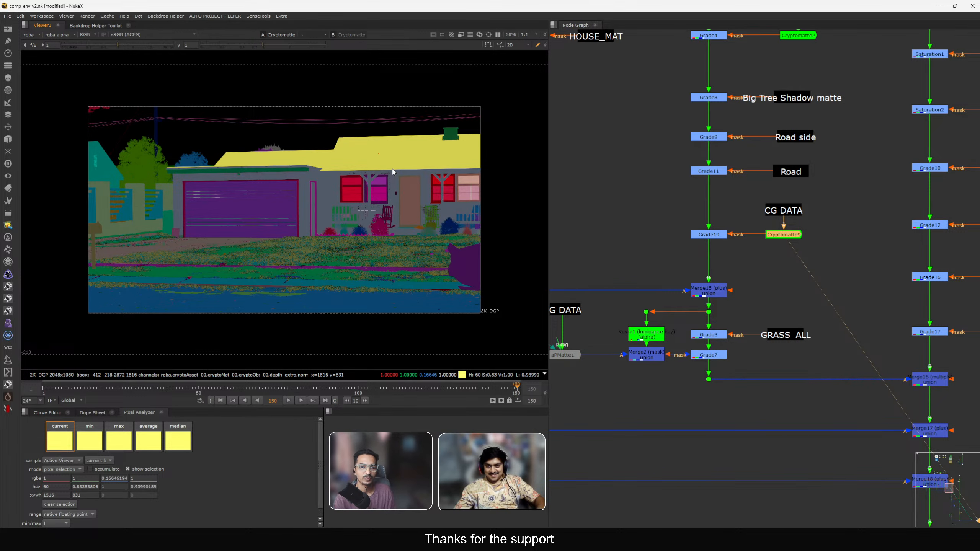
# Add the chimney to the Cryptomatte selection and close its properties.
pyautogui.scroll(6, 452, 115)
pyautogui.keyDown('ctrl'); pyautogui.click(445, 112); pyautogui.keyUp('ctrl')
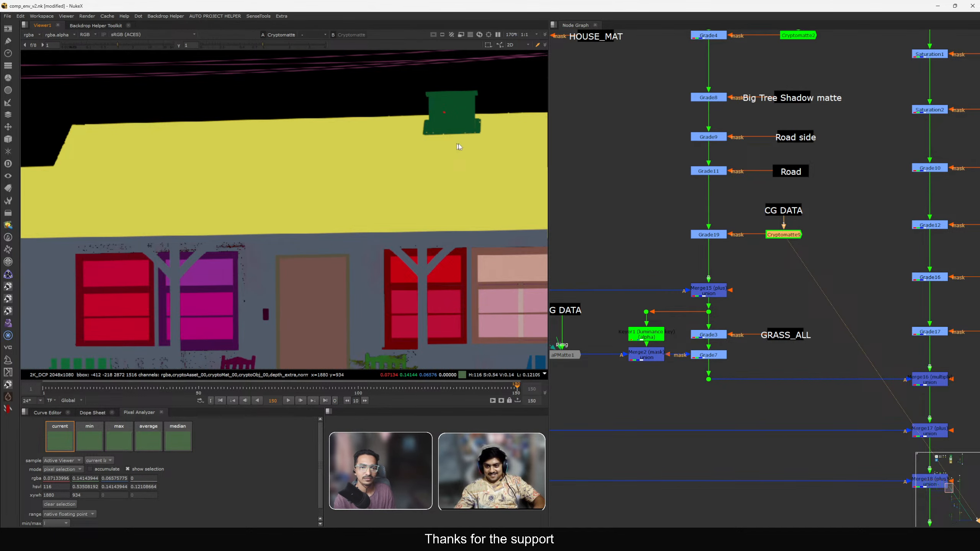
pyautogui.doubleClick(773, 235)
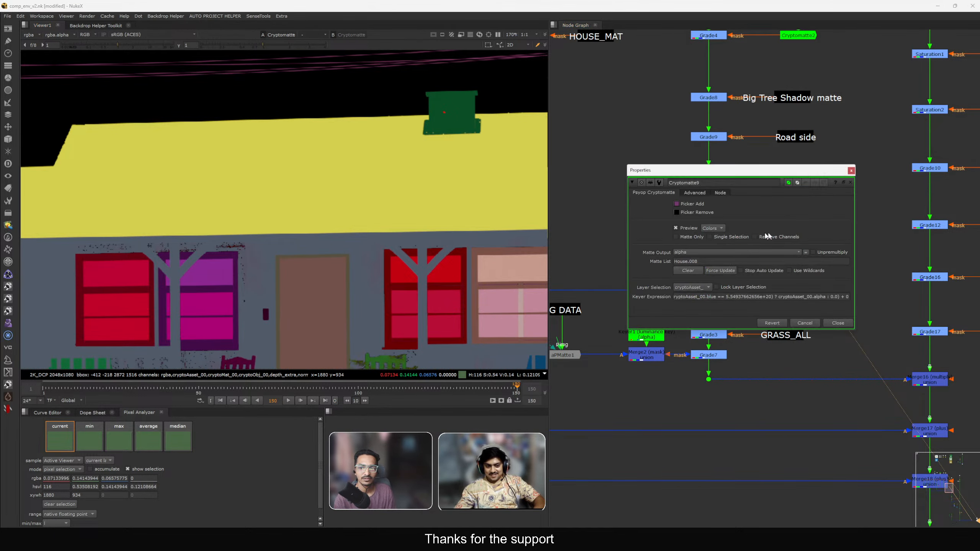
pyautogui.keyDown('ctrl'); pyautogui.click(457, 123); pyautogui.keyUp('ctrl')
pyautogui.scroll(-6, 461, 159)
pyautogui.press('1')
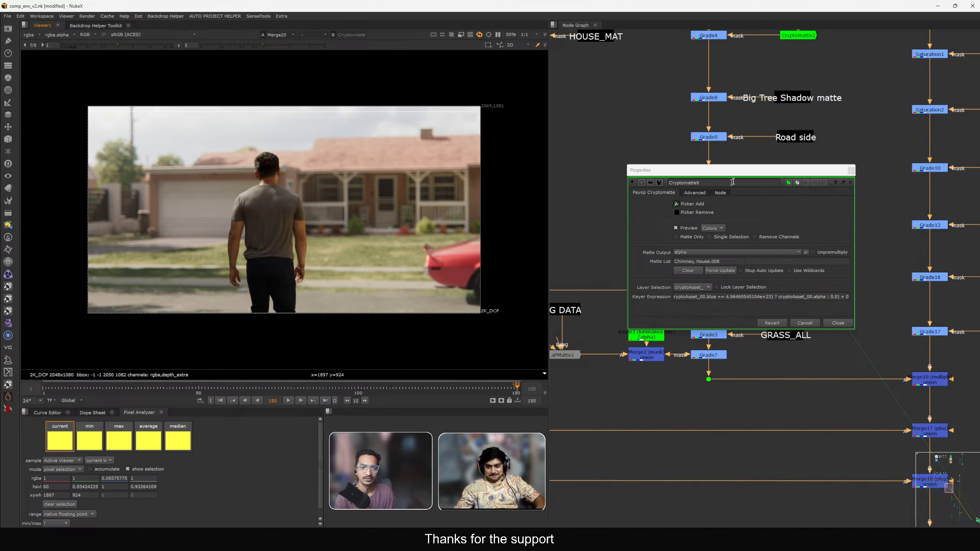
pyautogui.click(851, 171)
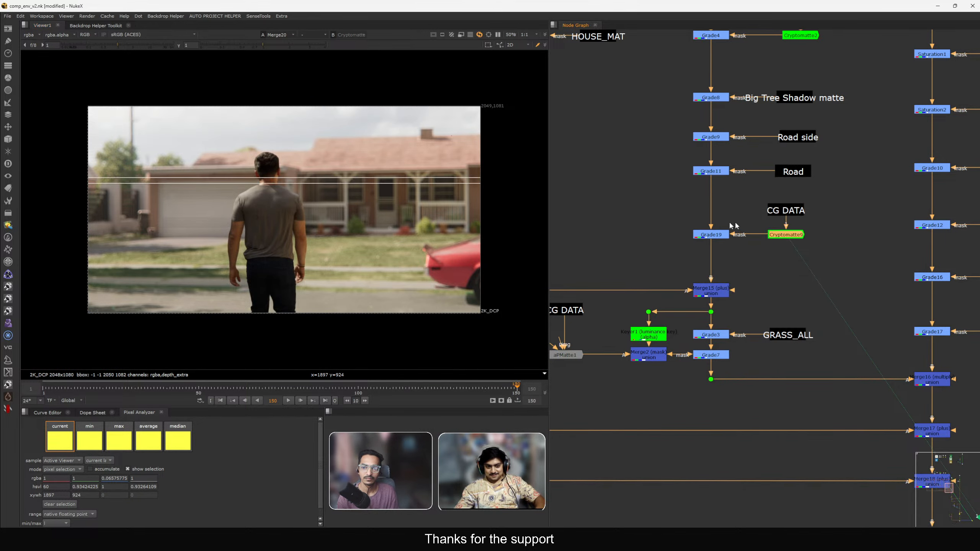
# Open the new grade's properties and lower the roof's gamma and gain, setting gain to 0.55.
pyautogui.scroll(3, 570, 224)
pyautogui.doubleClick(766, 239)
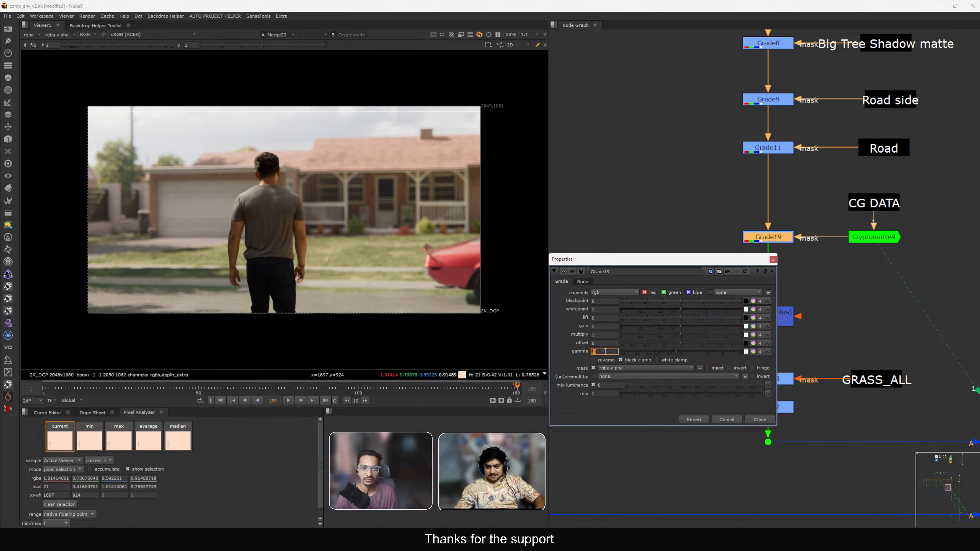
pyautogui.press('Down')
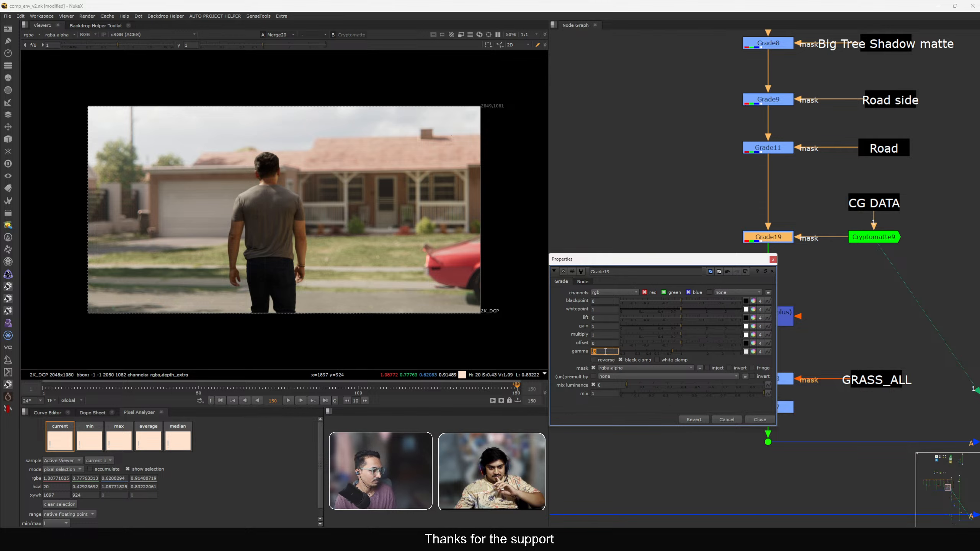
pyautogui.press('Down')
pyautogui.click(829, 267)
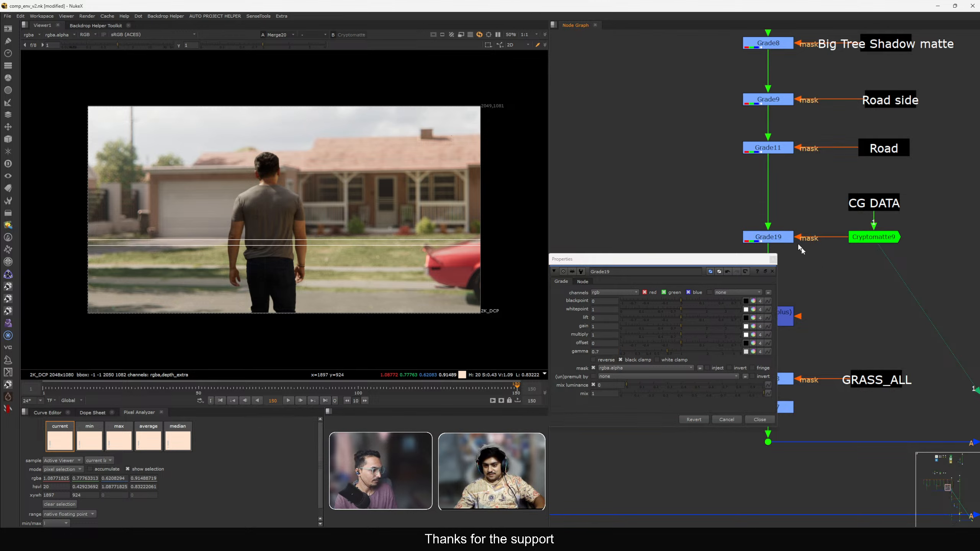
pyautogui.keyDown('ctrl'); pyautogui.click(677, 353); pyautogui.keyUp('ctrl')
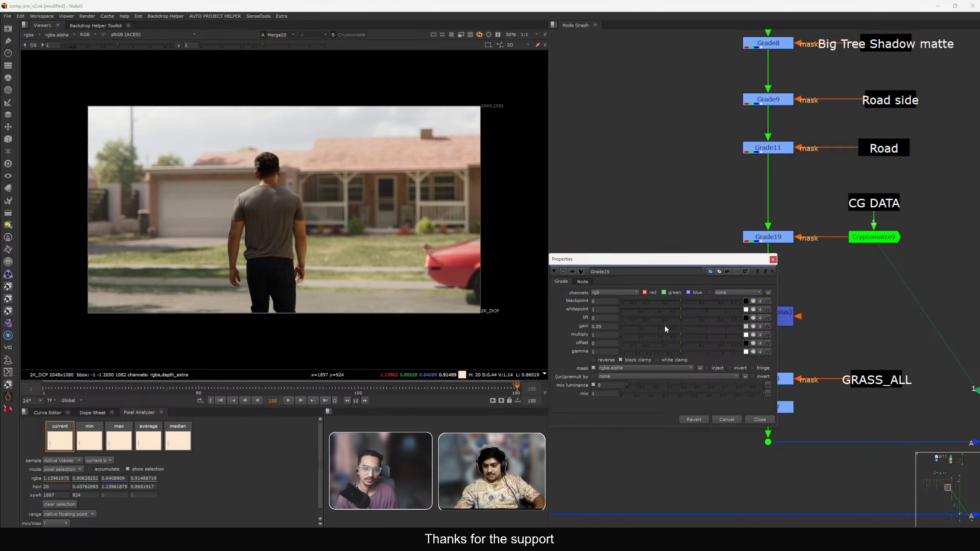
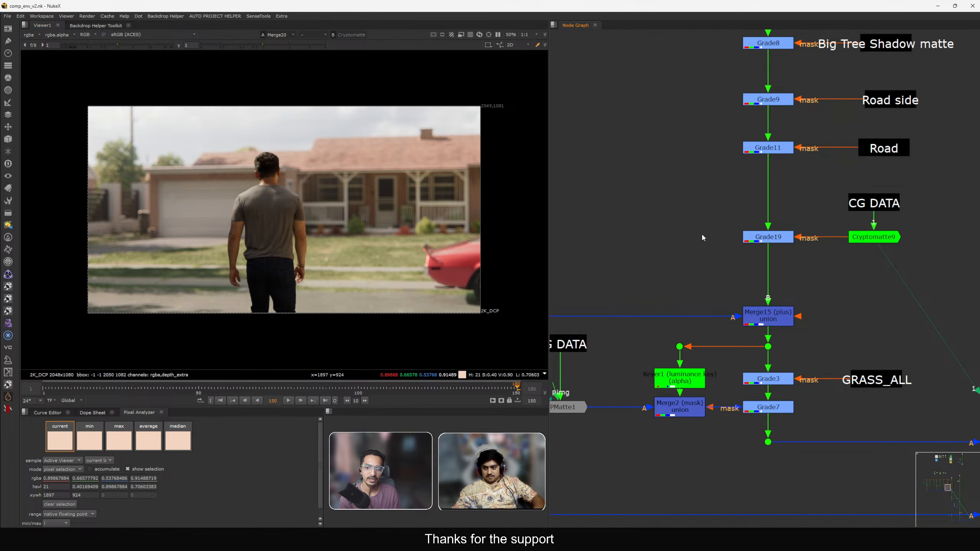
# Browse the node graph layout and zoom the viewer into the porch and bushes area to examine it.
pyautogui.scroll(-5, 701, 233)
pyautogui.scroll(5, 733, 251)
pyautogui.moveTo(741, 302); pyautogui.dragTo(765, 245, button='middle')
pyautogui.moveTo(779, 189); pyautogui.dragTo(775, 245, button='middle')
pyautogui.scroll(3, 776, 246)
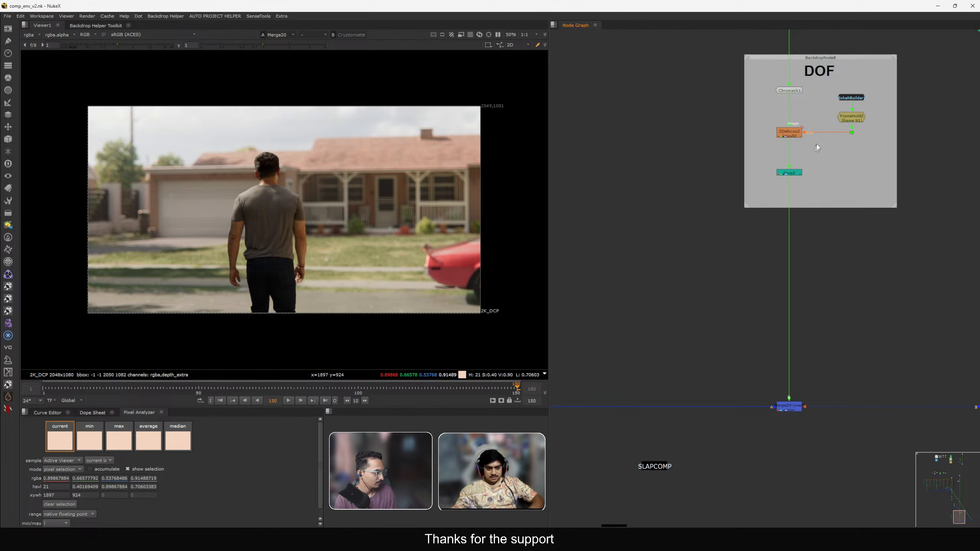
pyautogui.scroll(-5, 775, 243)
pyautogui.scroll(10, 752, 201)
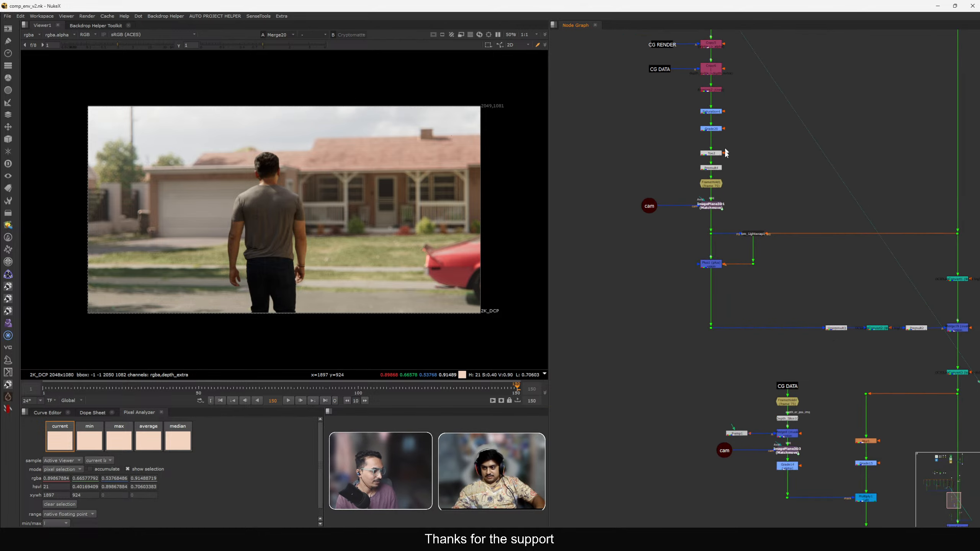
pyautogui.scroll(-5, 801, 209)
pyautogui.moveTo(804, 238); pyautogui.dragTo(809, 298, button='middle')
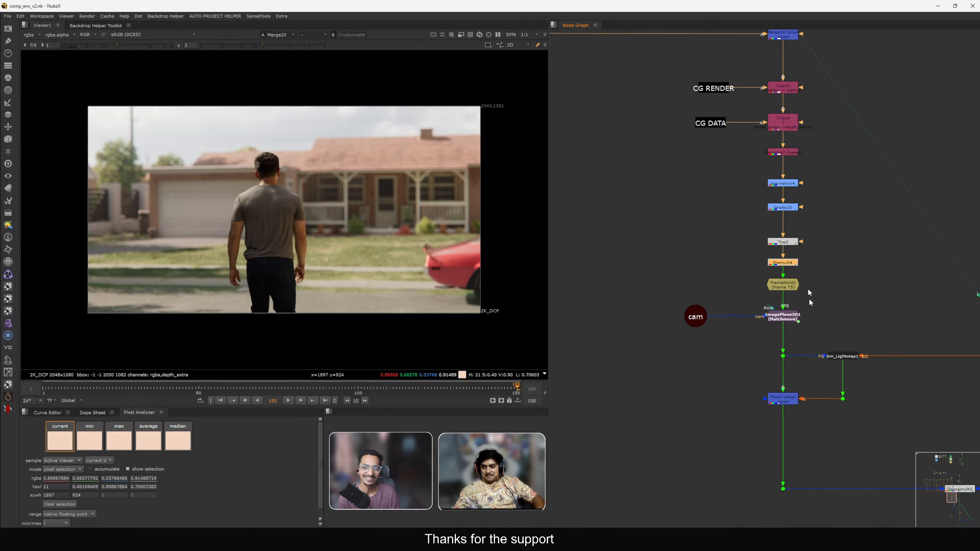
pyautogui.scroll(-2, 809, 298)
pyautogui.moveTo(813, 199); pyautogui.dragTo(831, 403, button='middle')
pyautogui.moveTo(826, 232); pyautogui.dragTo(801, 427, button='middle')
pyautogui.moveTo(799, 147); pyautogui.dragTo(784, 234, button='middle')
pyautogui.scroll(5, 776, 216)
pyautogui.scroll(3, 776, 215)
pyautogui.moveTo(896, 271); pyautogui.dragTo(627, 56)
pyautogui.scroll(-7, 836, 227)
pyautogui.click(827, 229)
pyautogui.scroll(-7, 827, 228)
pyautogui.moveTo(832, 231); pyautogui.dragTo(806, 181, button='middle')
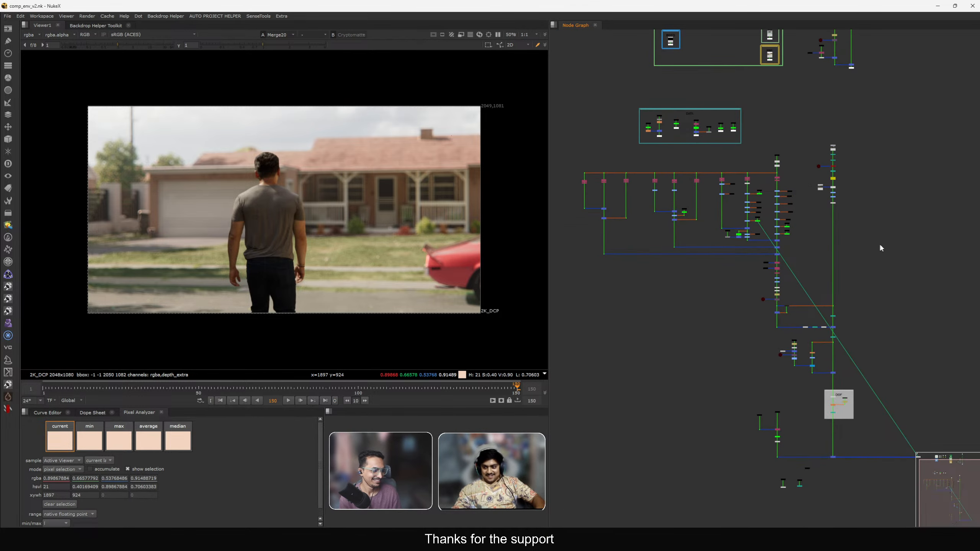
pyautogui.moveTo(847, 315); pyautogui.dragTo(830, 267, button='middle')
pyautogui.scroll(1, 830, 266)
pyautogui.moveTo(804, 311)
pyautogui.mouseDown(button='middle')
pyautogui.moveTo(804, 268)
pyautogui.moveTo(764, 169)
pyautogui.mouseUp(button='middle')
pyautogui.scroll(5, 788, 301)
pyautogui.scroll(-3, 788, 301)
pyautogui.moveTo(788, 301); pyautogui.dragTo(713, 263, button='middle')
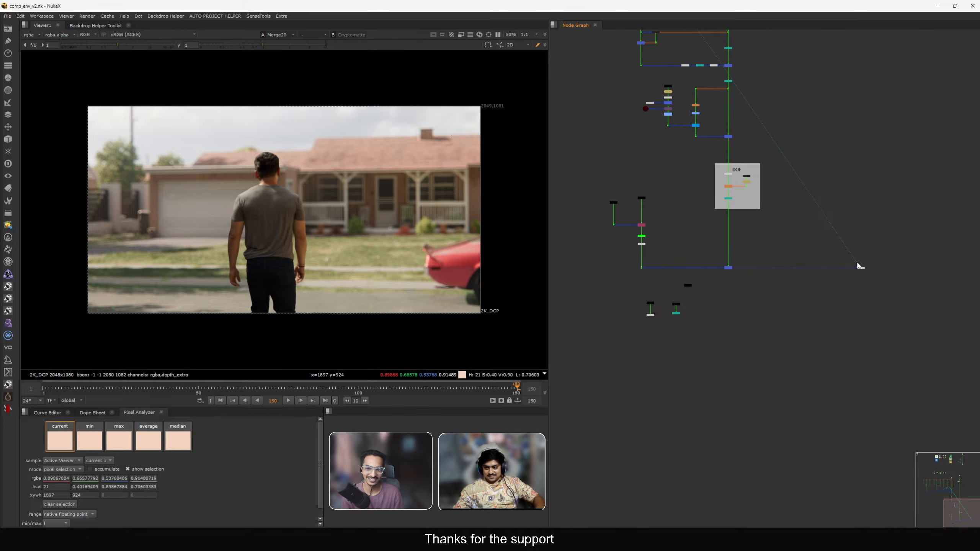
pyautogui.moveTo(862, 269); pyautogui.dragTo(749, 358)
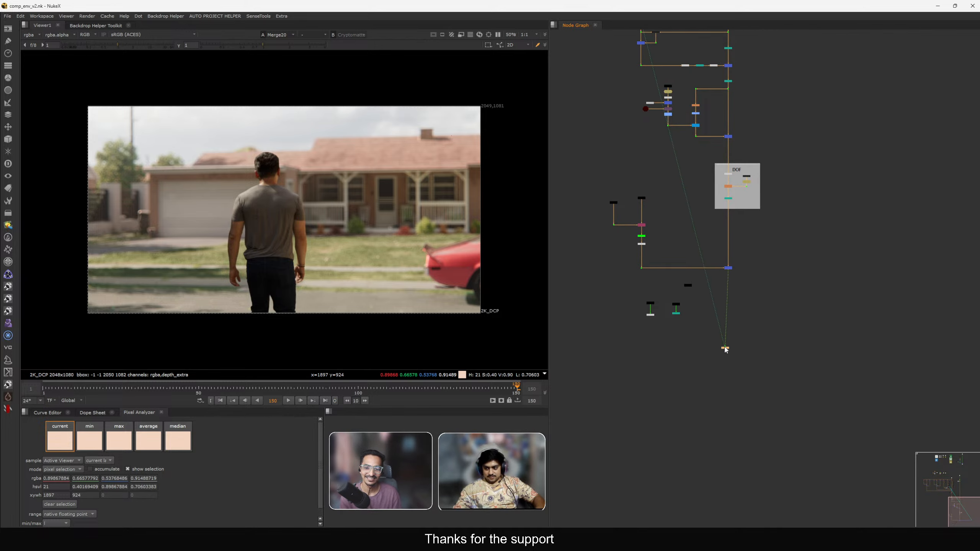
pyautogui.scroll(6, 718, 276)
pyautogui.scroll(-3, 717, 244)
pyautogui.moveTo(716, 244); pyautogui.dragTo(779, 401, button='middle')
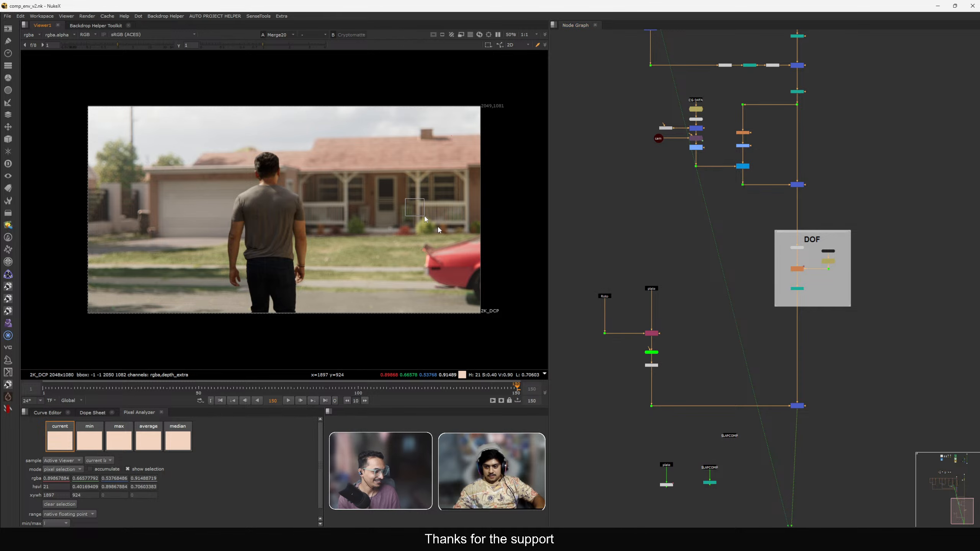
pyautogui.scroll(-2, 675, 196)
pyautogui.moveTo(675, 197); pyautogui.dragTo(717, 376, button='middle')
pyautogui.moveTo(687, 136); pyautogui.dragTo(695, 206, button='middle')
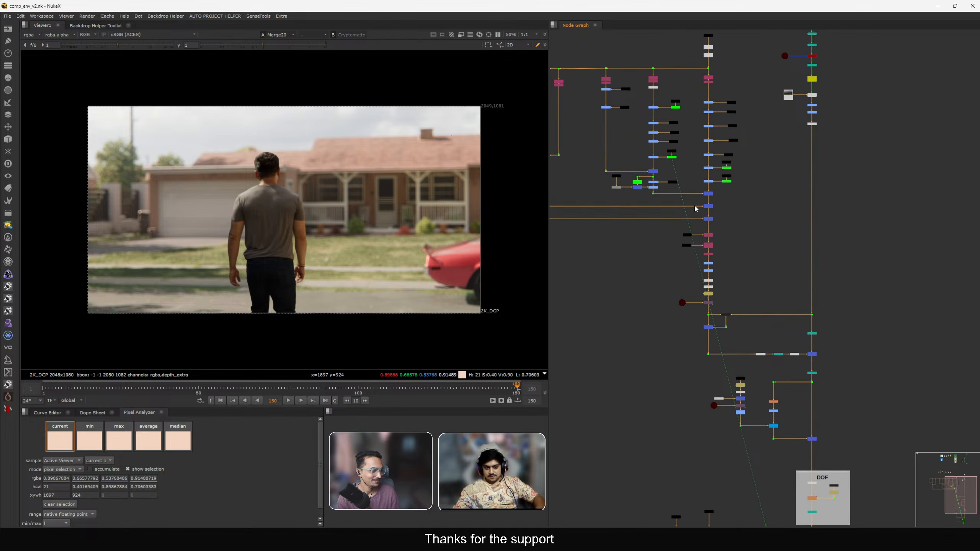
pyautogui.scroll(-3, 696, 209)
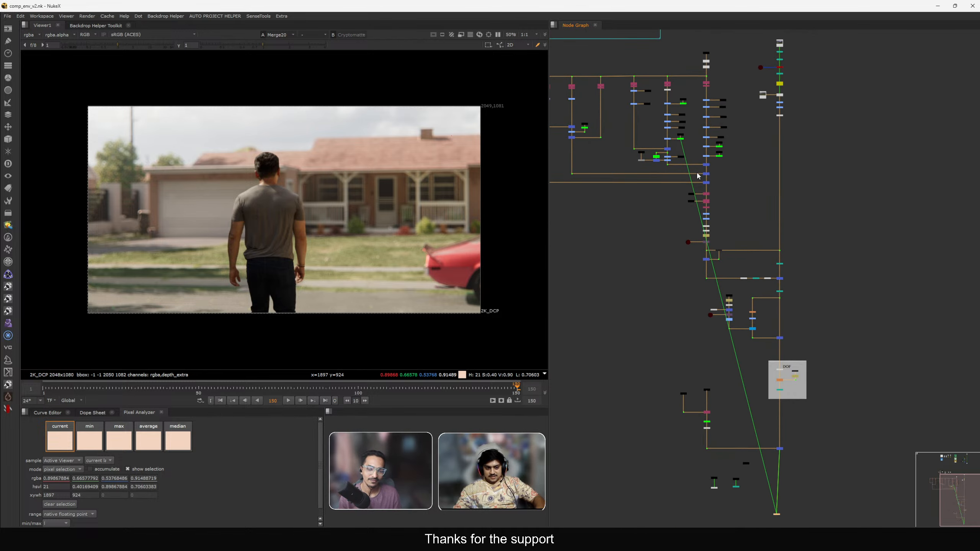
pyautogui.moveTo(700, 163); pyautogui.dragTo(733, 200, button='middle')
pyautogui.click(746, 188)
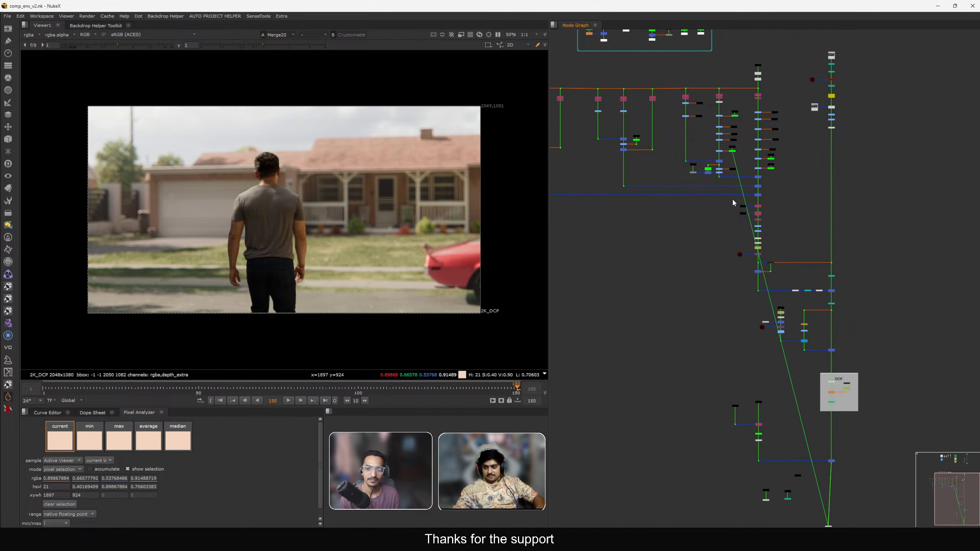
pyautogui.scroll(10, 429, 224)
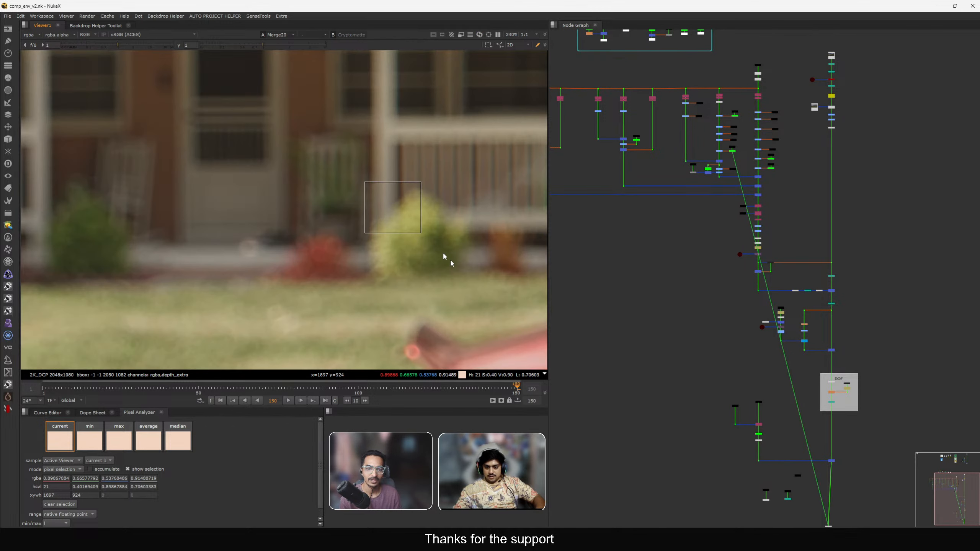
pyautogui.scroll(-4, 377, 190)
pyautogui.moveTo(341, 149); pyautogui.dragTo(432, 229)
pyautogui.scroll(-2, 677, 194)
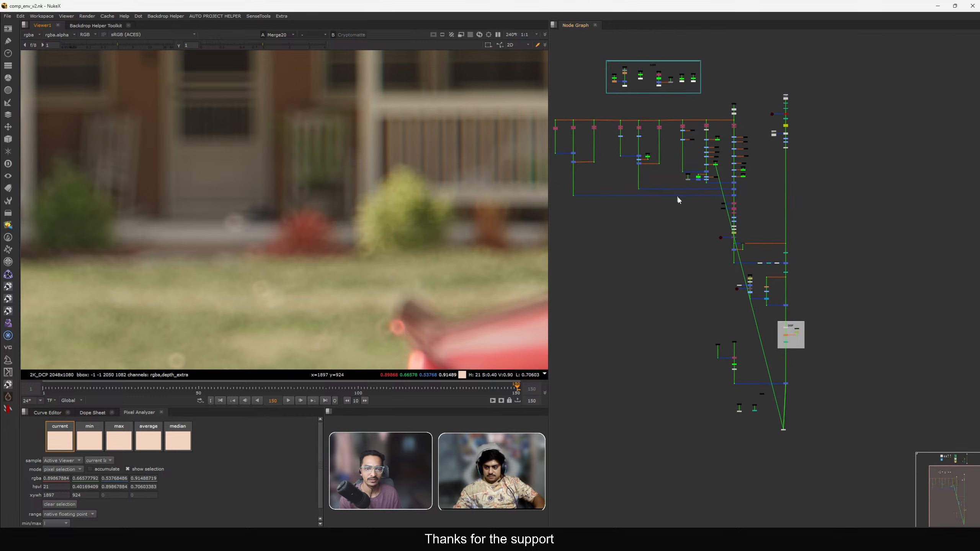
# Select and move the lower node sections down to open space below Grade19 in the main pipe.
pyautogui.moveTo(657, 188); pyautogui.dragTo(675, 166, button='middle')
pyautogui.scroll(8, 620, 212)
pyautogui.scroll(-8, 795, 272)
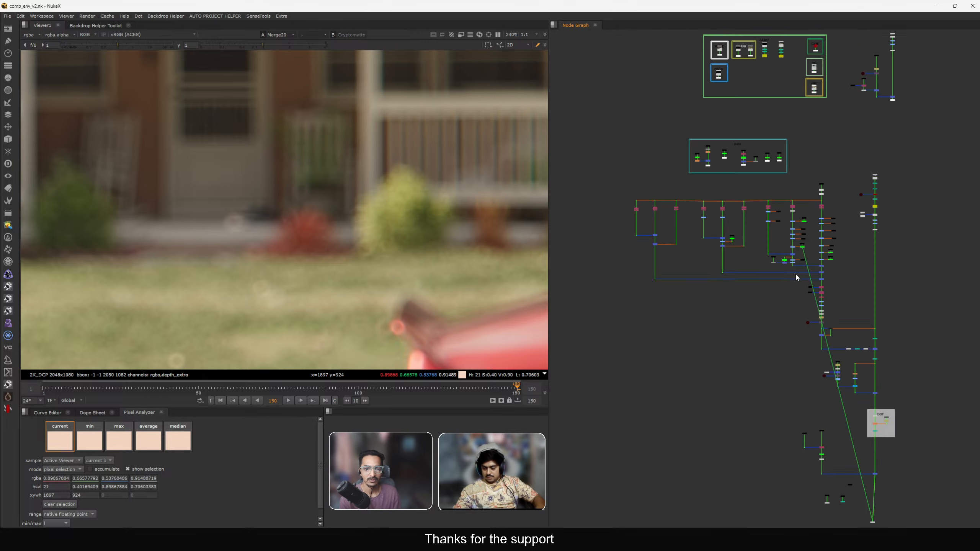
pyautogui.moveTo(761, 245); pyautogui.dragTo(739, 200, button='middle')
pyautogui.scroll(-2, 741, 204)
pyautogui.moveTo(867, 350); pyautogui.dragTo(610, 154)
pyautogui.scroll(5, 744, 180)
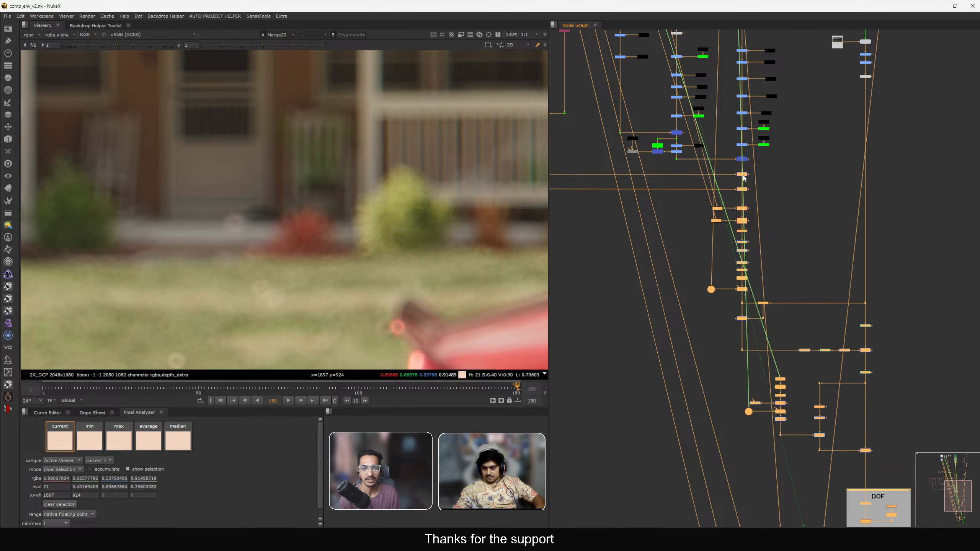
pyautogui.moveTo(743, 176); pyautogui.dragTo(743, 233)
pyautogui.click(753, 243)
pyautogui.scroll(-1, 753, 243)
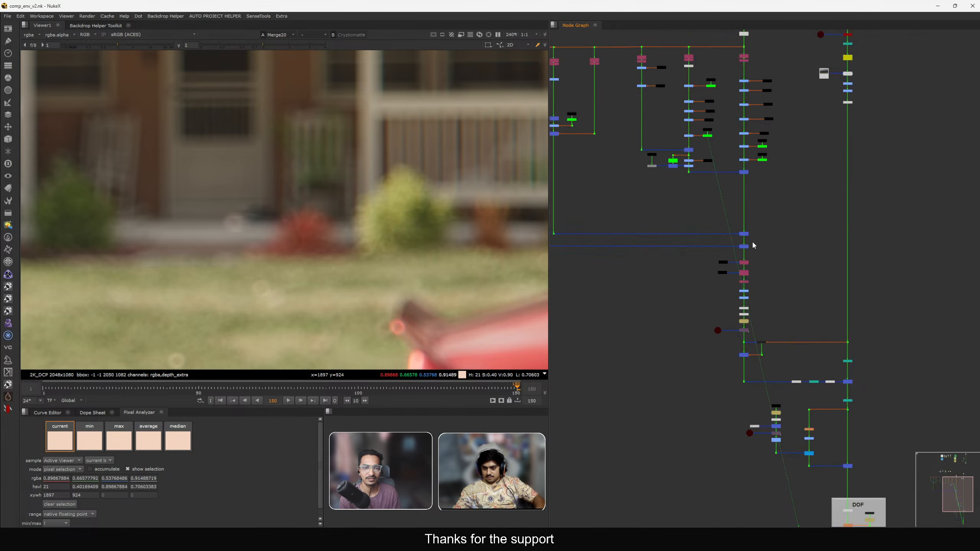
pyautogui.scroll(-3, 753, 243)
pyautogui.moveTo(753, 243); pyautogui.dragTo(805, 233, button='middle')
pyautogui.scroll(3, 755, 170)
pyautogui.scroll(2, 764, 171)
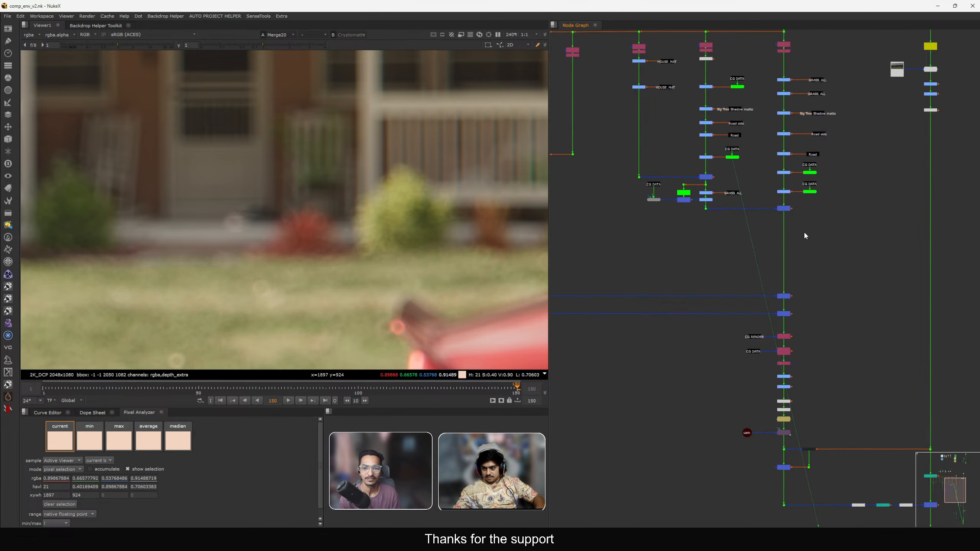
pyautogui.scroll(1, 804, 233)
pyautogui.moveTo(826, 243); pyautogui.dragTo(570, 165)
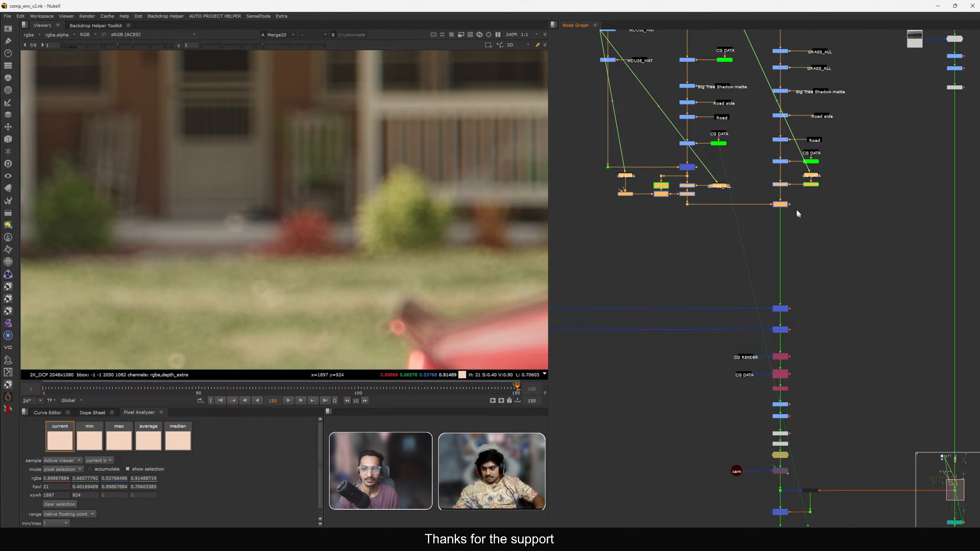
pyautogui.moveTo(784, 207); pyautogui.dragTo(784, 254)
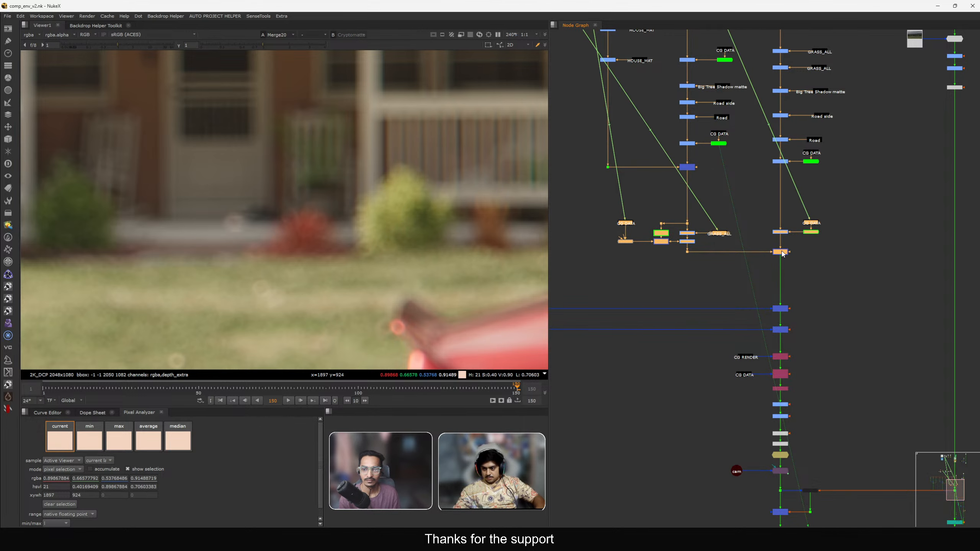
pyautogui.click(767, 195)
pyautogui.moveTo(762, 191); pyautogui.dragTo(786, 185)
pyautogui.moveTo(636, 197); pyautogui.dragTo(672, 185, button='middle')
pyautogui.click(673, 185)
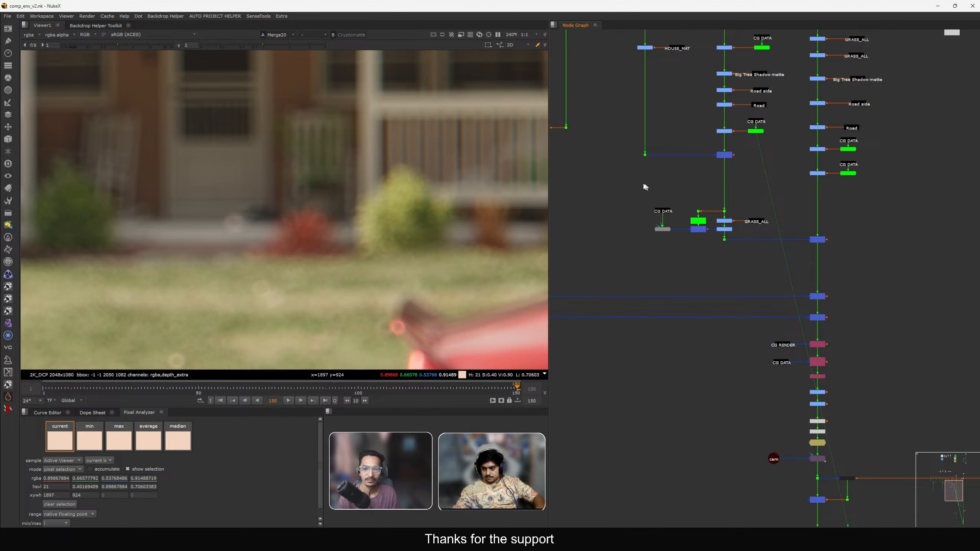
pyautogui.moveTo(622, 180); pyautogui.dragTo(759, 201)
pyautogui.click(685, 157)
pyautogui.moveTo(688, 156); pyautogui.dragTo(723, 171)
pyautogui.click(745, 167)
pyautogui.scroll(4, 721, 151)
pyautogui.moveTo(721, 150); pyautogui.dragTo(783, 237, button='middle')
pyautogui.scroll(1, 762, 214)
pyautogui.scroll(-4, 773, 249)
pyautogui.scroll(8, 775, 281)
pyautogui.scroll(-2, 743, 295)
pyautogui.scroll(-3, 764, 249)
pyautogui.scroll(3, 752, 250)
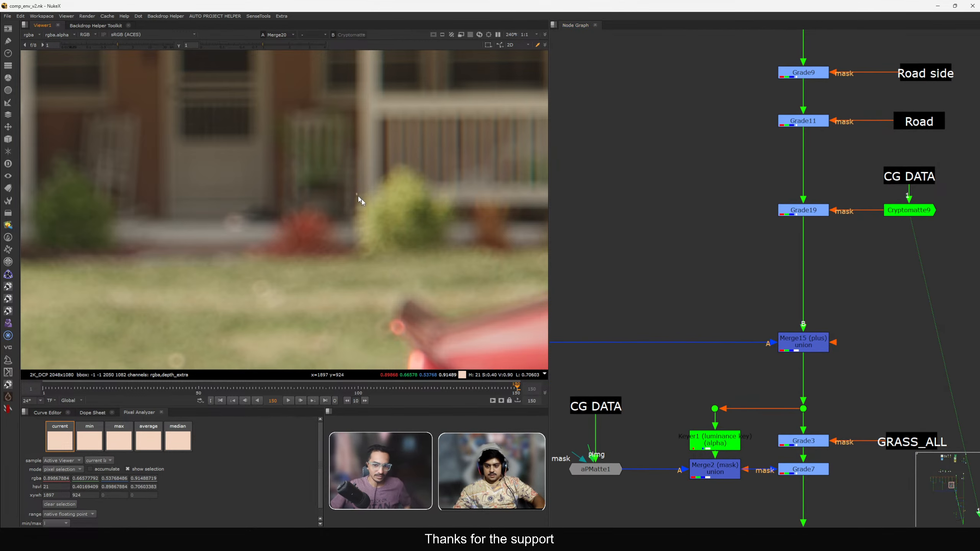
# Insert a new Grade node directly below Grade19 in the main pipe.
pyautogui.click(784, 211)
pyautogui.press('1')
pyautogui.moveTo(413, 222); pyautogui.dragTo(346, 235, button='middle')
pyautogui.click(783, 265)
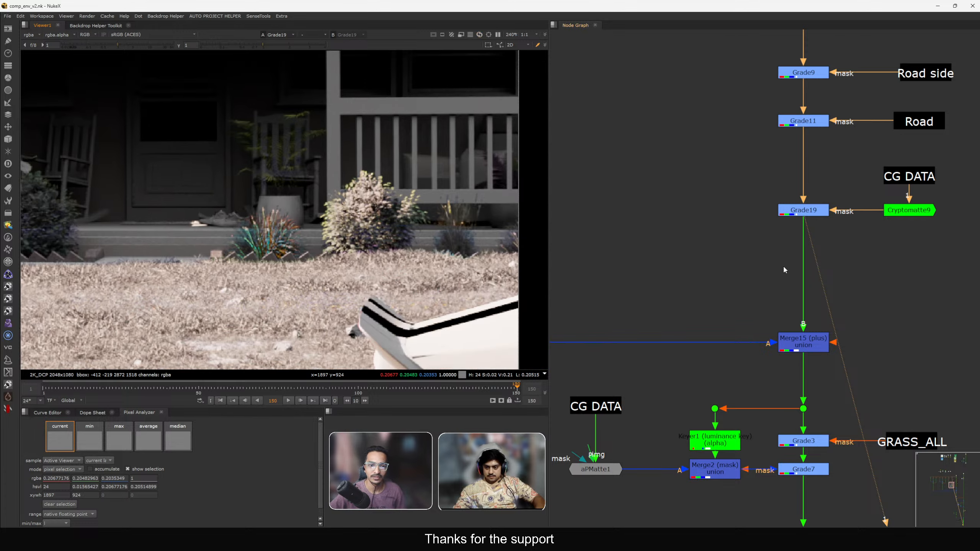
pyautogui.press('g')
pyautogui.moveTo(804, 270); pyautogui.dragTo(828, 267)
pyautogui.moveTo(793, 214); pyautogui.dragTo(750, 226, button='middle')
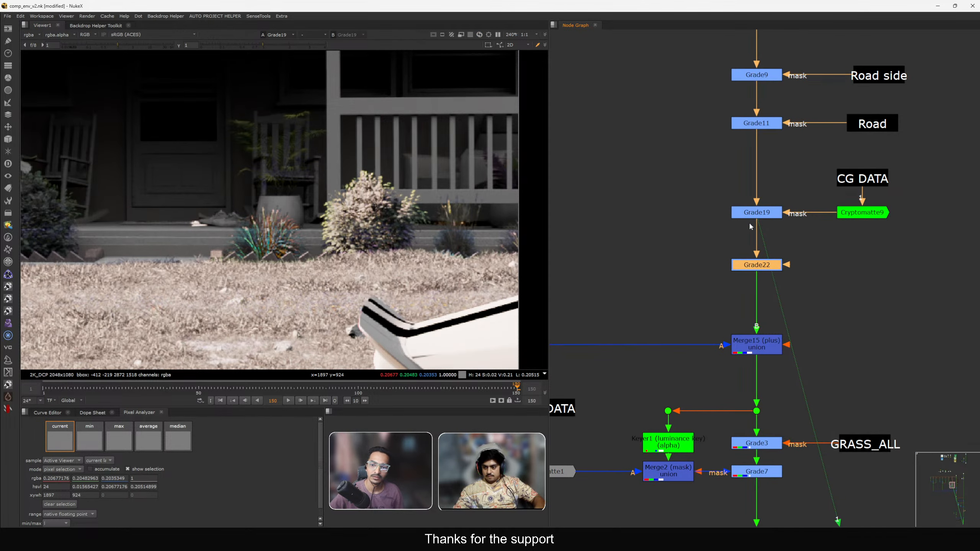
# Duplicate the CG DATA stamp with its Cryptomatte and connect the copy to the new grade's mask input.
pyautogui.moveTo(923, 253); pyautogui.dragTo(836, 163)
pyautogui.hotkey('ctrl', 'c')
pyautogui.moveTo(895, 259); pyautogui.dragTo(856, 233, button='middle')
pyautogui.click(857, 233)
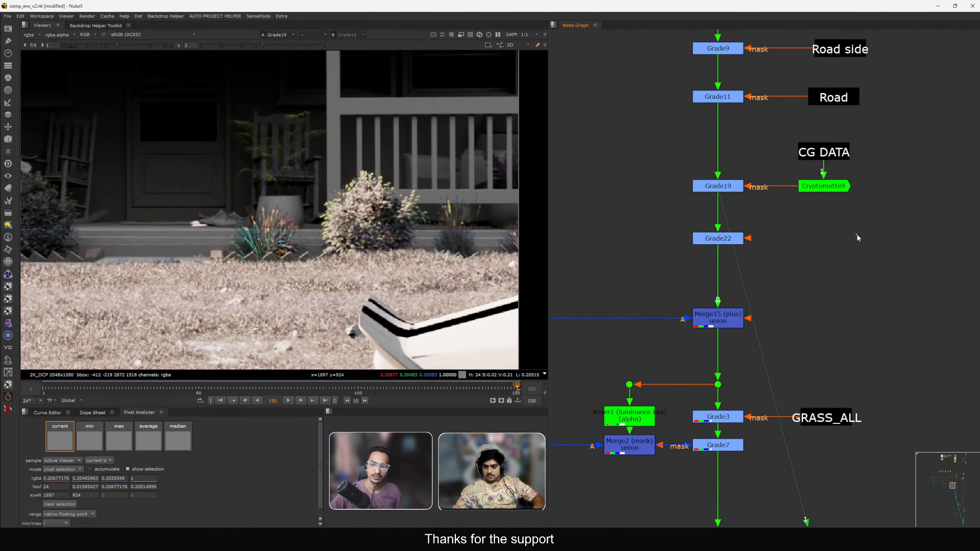
pyautogui.hotkey('ctrl', 'v')
pyautogui.click(741, 239)
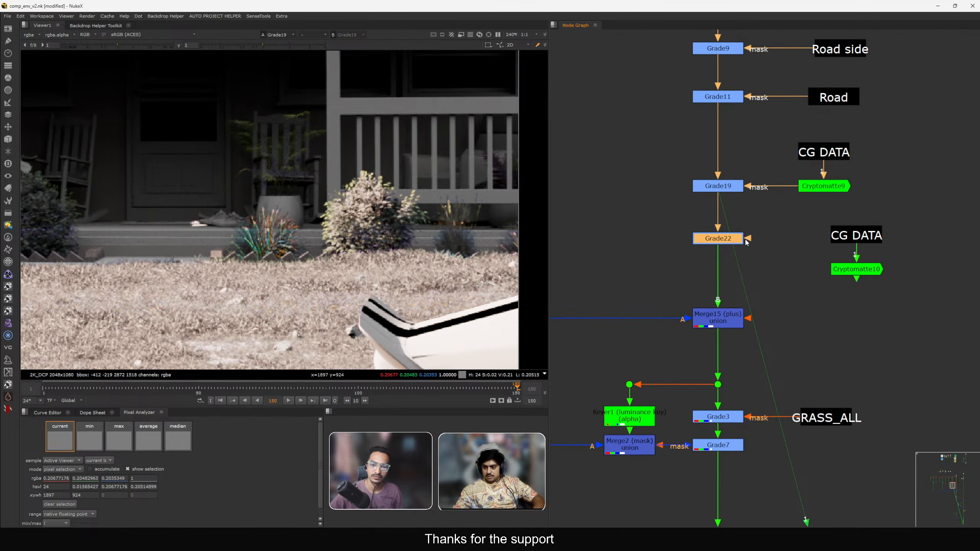
pyautogui.moveTo(748, 239); pyautogui.dragTo(857, 269)
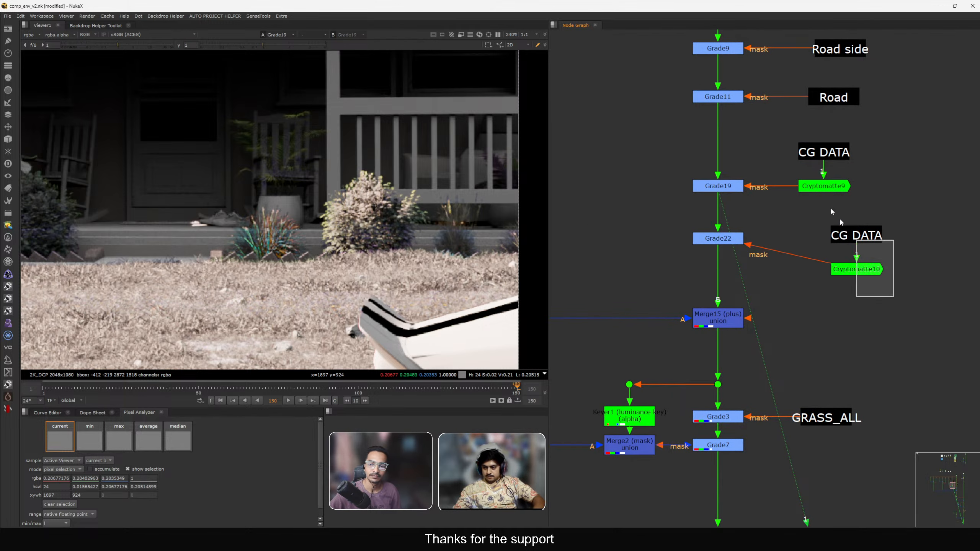
# Reconnect the pasted CG DATA stamp to its anchor and move it with its Cryptomatte beside the new grade.
pyautogui.click(856, 235)
pyautogui.doubleClick(856, 236)
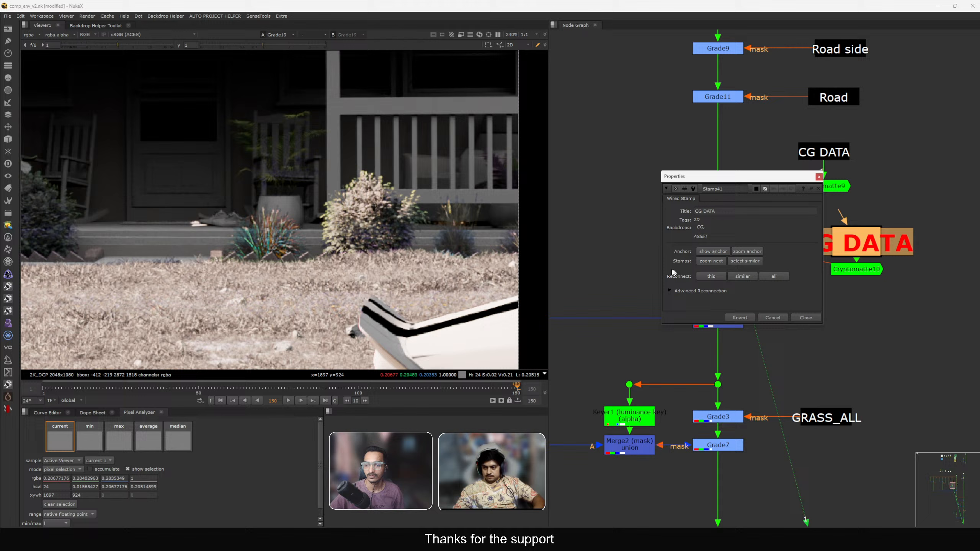
pyautogui.click(713, 276)
pyautogui.click(893, 323)
pyautogui.moveTo(909, 326); pyautogui.dragTo(812, 217)
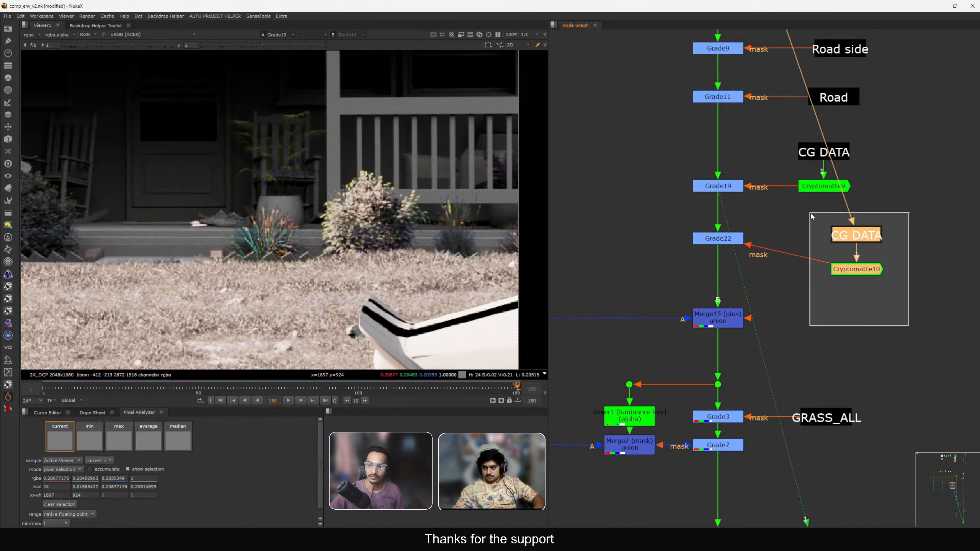
pyautogui.moveTo(861, 269); pyautogui.dragTo(618, 238)
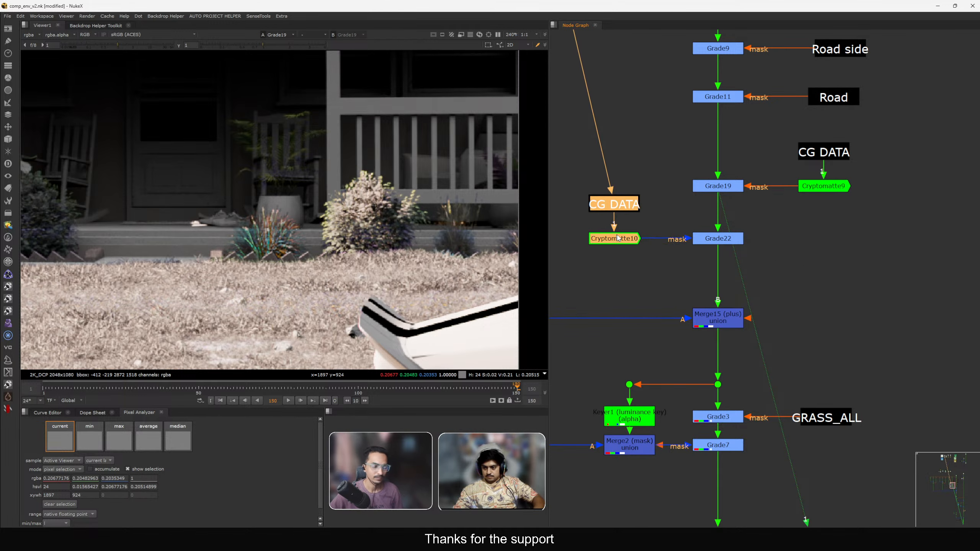
pyautogui.moveTo(618, 238); pyautogui.dragTo(721, 245, button='middle')
# Clear the new Cryptomatte's matte list, pick the blue bush in front of the porch, and close its properties.
pyautogui.scroll(2, 714, 247)
pyautogui.press('1')
pyautogui.doubleClick(715, 247)
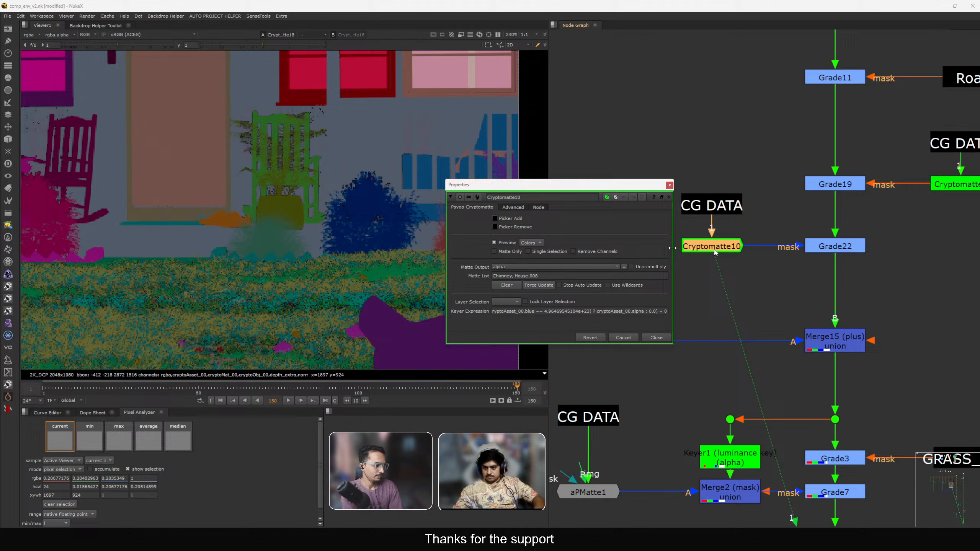
pyautogui.click(506, 285)
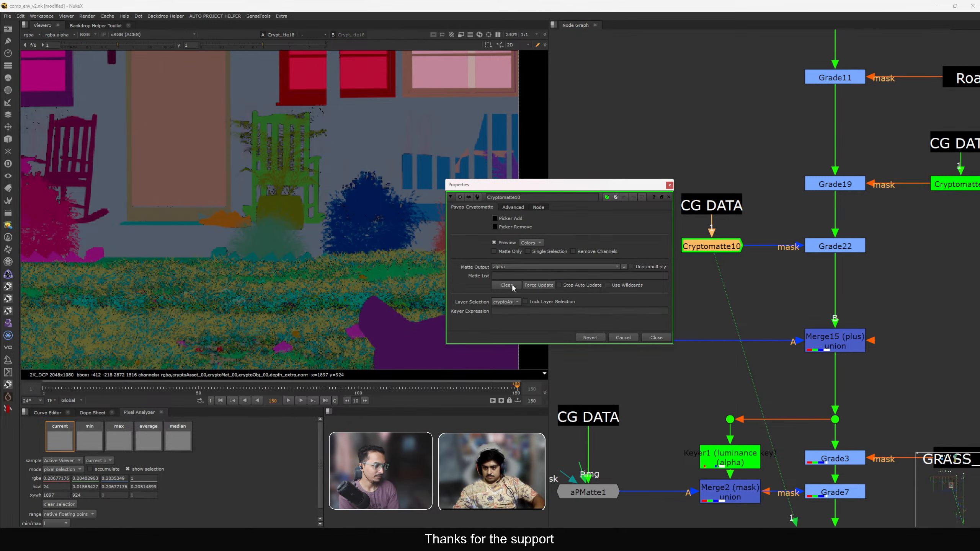
pyautogui.keyDown('ctrl'); pyautogui.click(376, 209); pyautogui.keyUp('ctrl')
pyautogui.click(656, 338)
# View the new grade against the main comp output, opening and closing the grade's properties.
pyautogui.click(820, 249)
pyautogui.press('1')
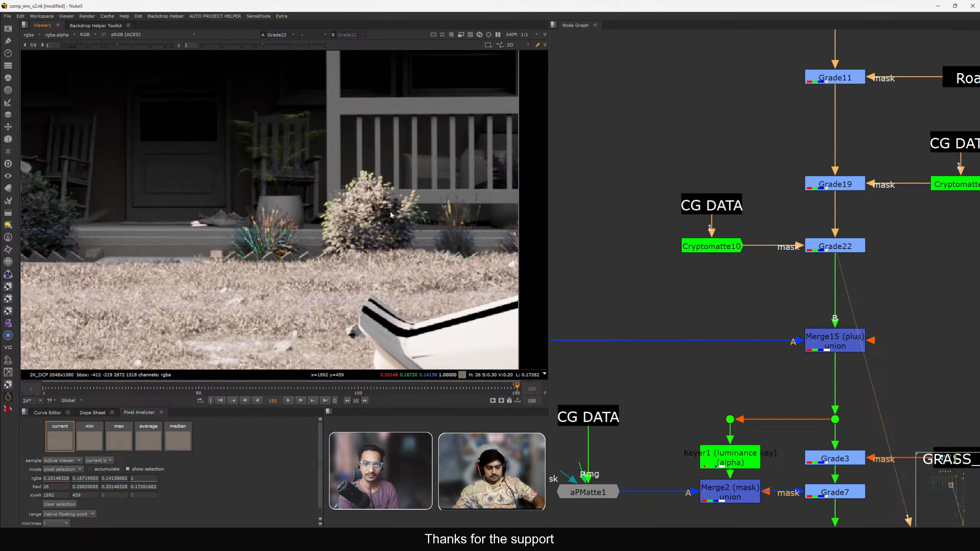
pyautogui.press('2')
pyautogui.doubleClick(821, 249)
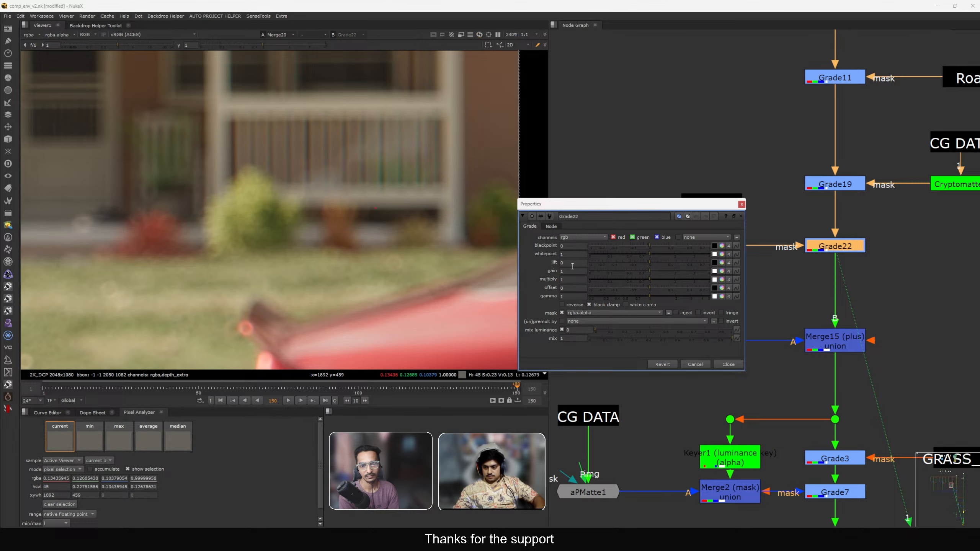
pyautogui.press('Escape')
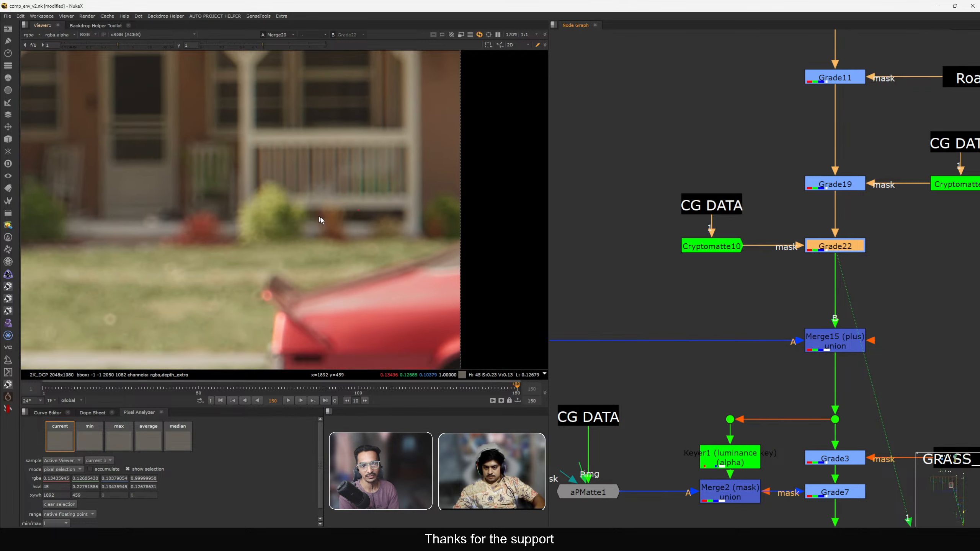
pyautogui.scroll(-2, 431, 229)
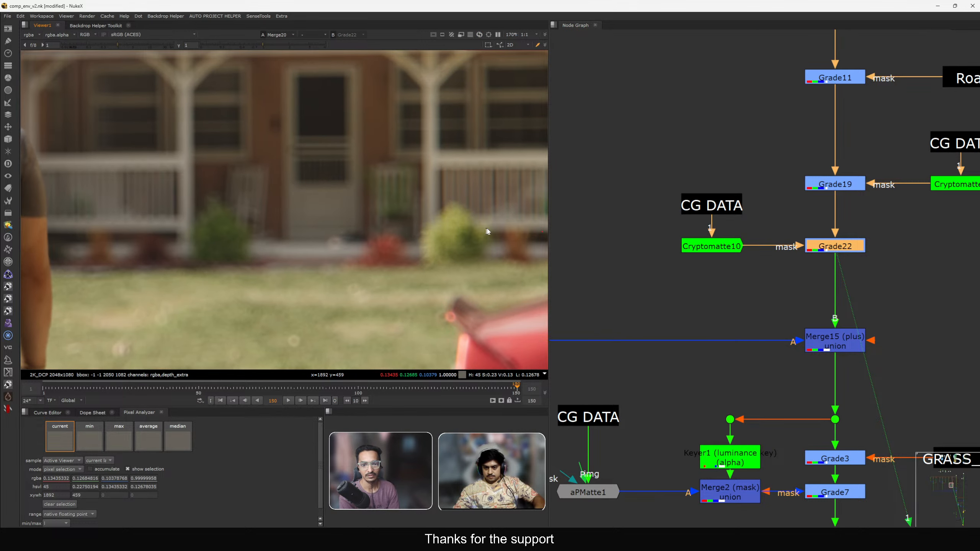
pyautogui.scroll(-4, 315, 205)
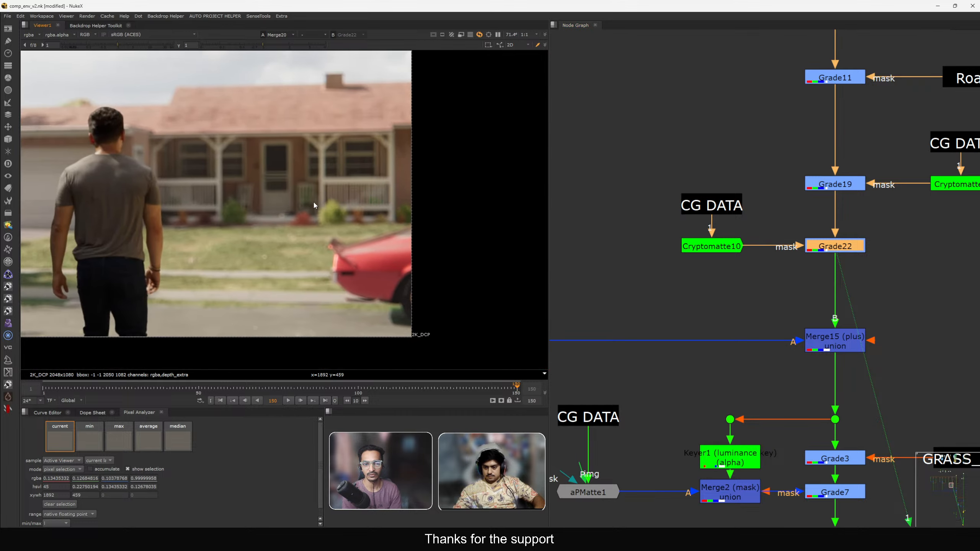
# Copy the porch-bush grade with its Cryptomatte and CG DATA stamp, and paste them into the other branch below Grade17.
pyautogui.moveTo(314, 206); pyautogui.dragTo(308, 207, button='middle')
pyautogui.moveTo(784, 248); pyautogui.dragTo(709, 244, button='middle')
pyautogui.scroll(-1, 701, 240)
pyautogui.moveTo(789, 276); pyautogui.dragTo(602, 202)
pyautogui.hotkey('ctrl', 'c')
pyautogui.scroll(-2, 729, 267)
pyautogui.hotkey('ctrl', 'v')
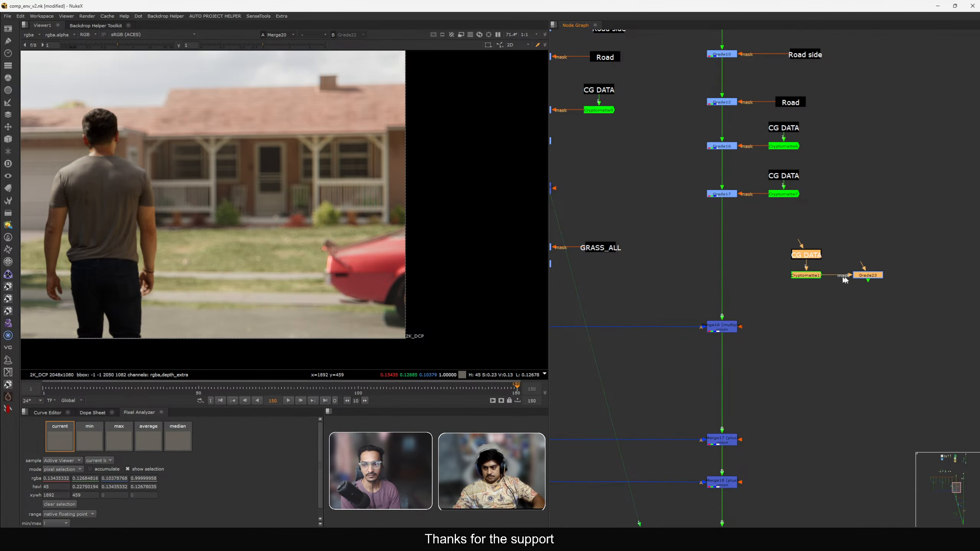
pyautogui.keyDown('ctrl'); pyautogui.moveTo(854, 276); pyautogui.dragTo(731, 251); pyautogui.keyUp('ctrl')
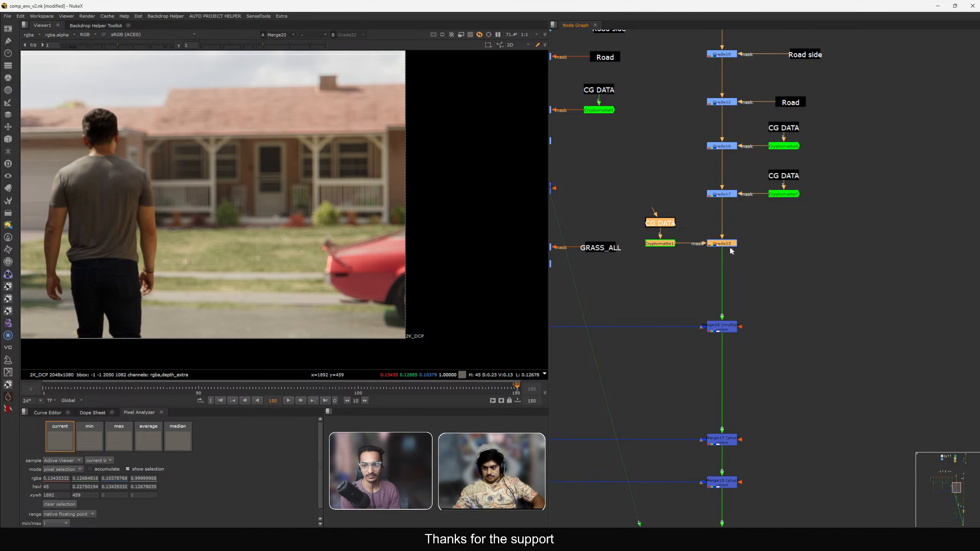
# Open the pasted grade and tint its gain to about 1.023, 1.033, 0.943 with the colour picker.
pyautogui.doubleClick(730, 245)
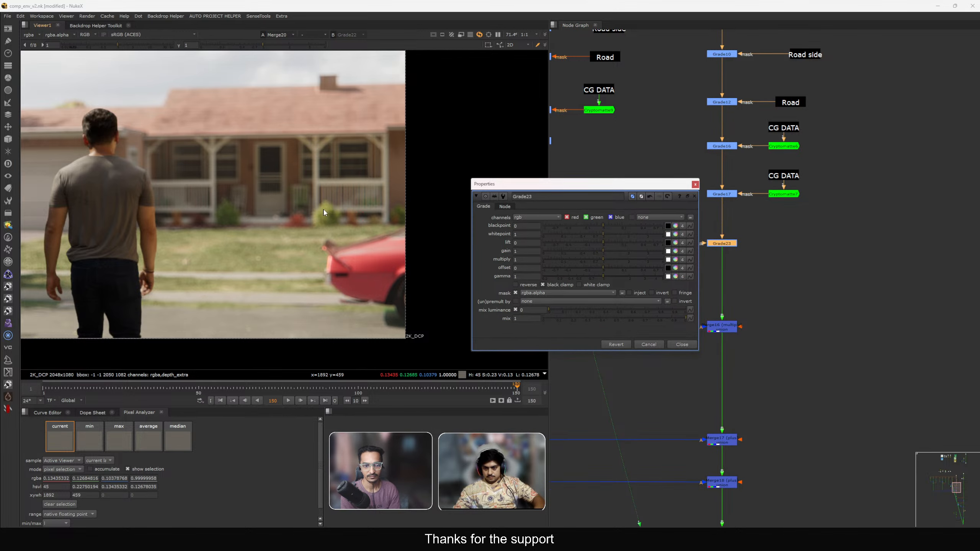
pyautogui.scroll(6, 332, 212)
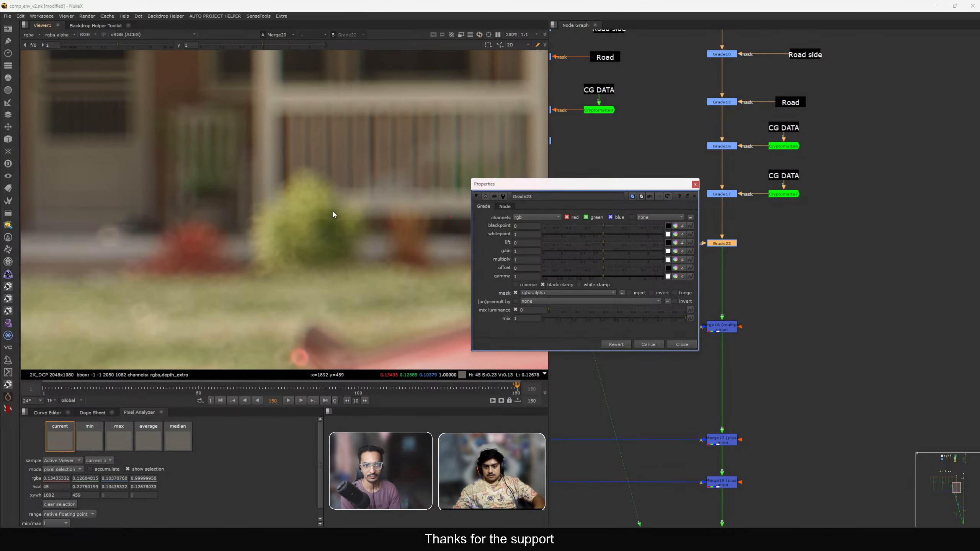
pyautogui.moveTo(354, 171); pyautogui.dragTo(228, 262)
pyautogui.scroll(-3, 290, 213)
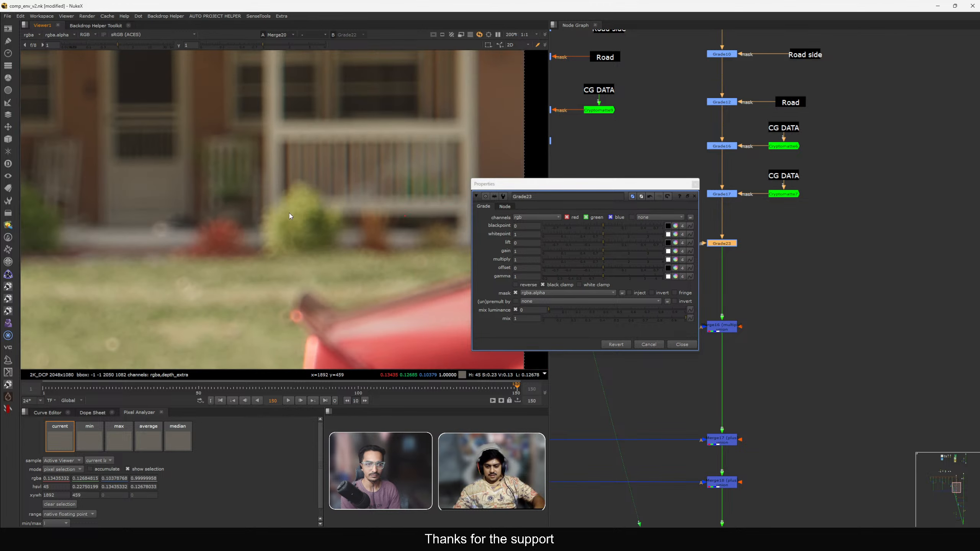
pyautogui.scroll(4, 289, 213)
pyautogui.click(675, 252)
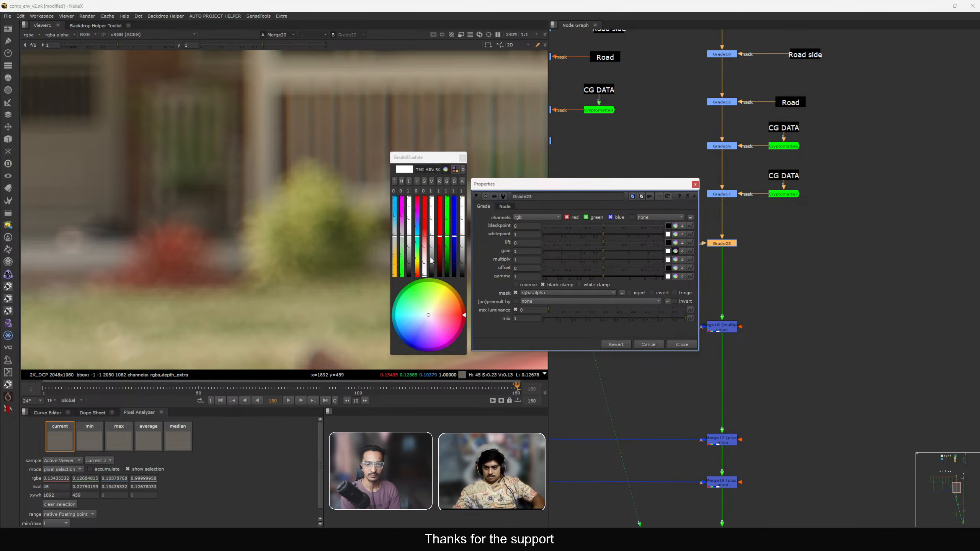
pyautogui.moveTo(395, 240); pyautogui.dragTo(395, 243)
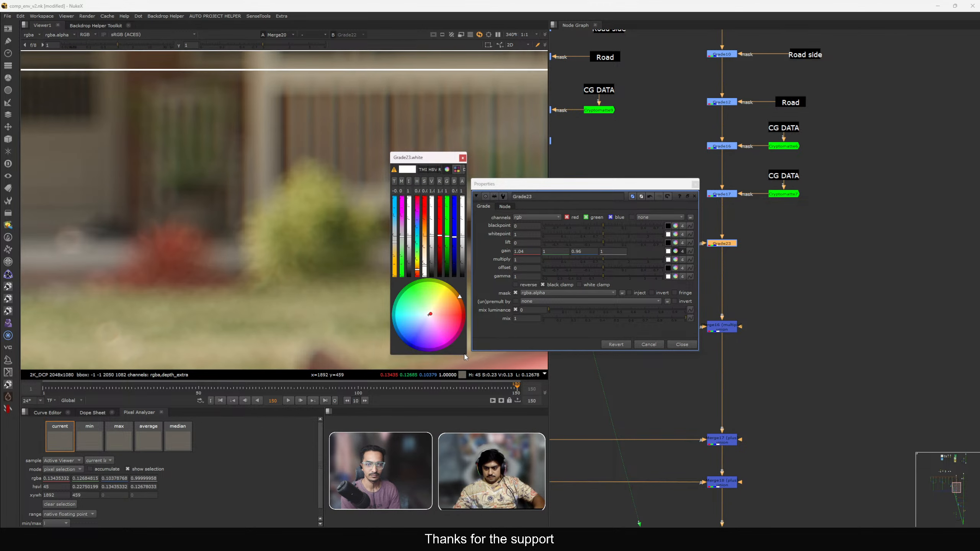
pyautogui.moveTo(464, 355); pyautogui.dragTo(895, 323)
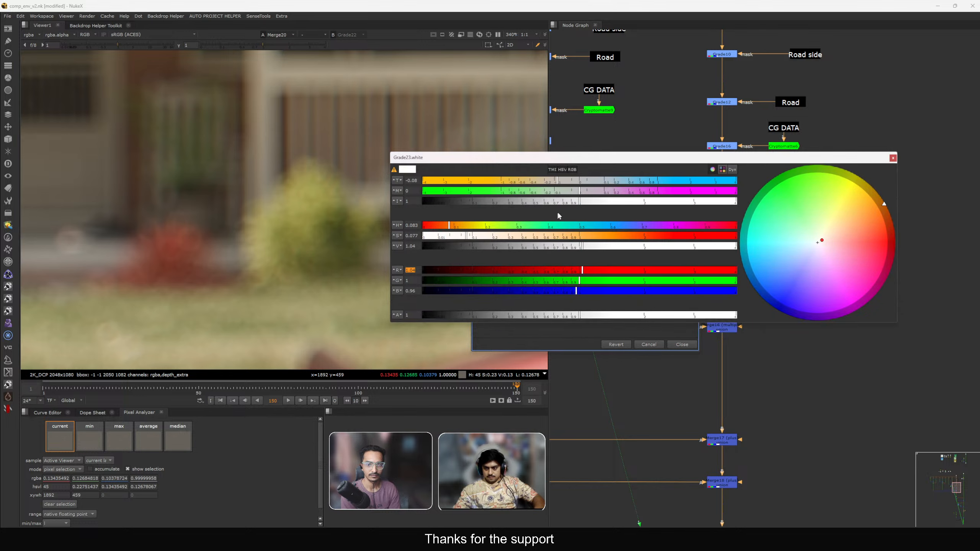
pyautogui.moveTo(576, 192); pyautogui.dragTo(565, 192)
pyautogui.moveTo(550, 157); pyautogui.dragTo(600, 282)
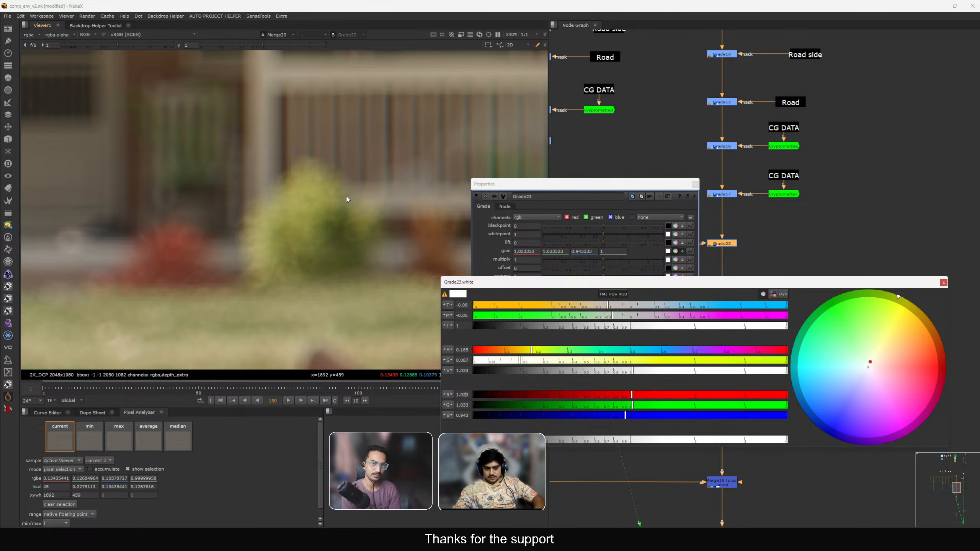
# Close the pasted grade's properties and toggle the grade off and on to compare.
pyautogui.scroll(-3, 719, 218)
pyautogui.click(696, 184)
pyautogui.moveTo(738, 215)
pyautogui.mouseDown()
pyautogui.moveTo(711, 245)
pyautogui.moveTo(676, 224)
pyautogui.mouseUp()
pyautogui.scroll(3, 645, 251)
pyautogui.press('d')
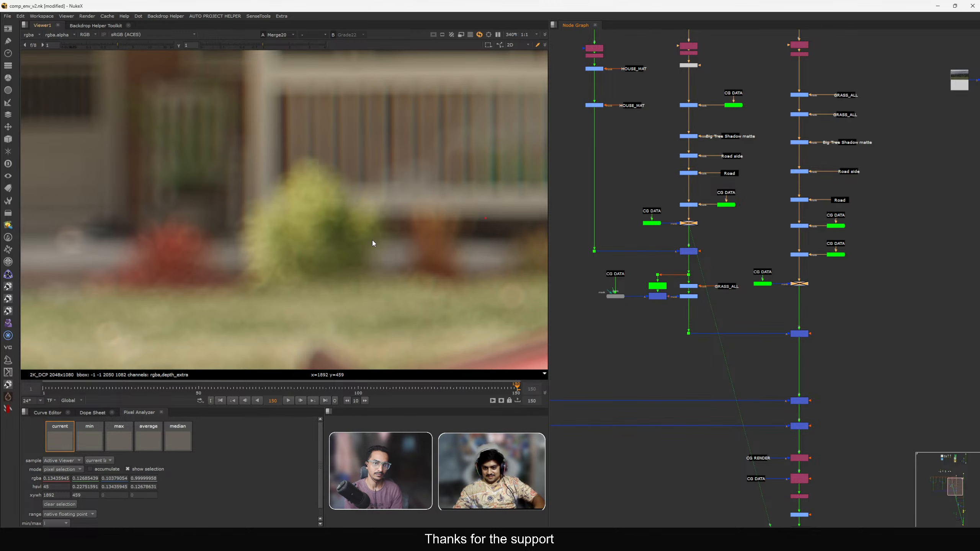
pyautogui.press('d')
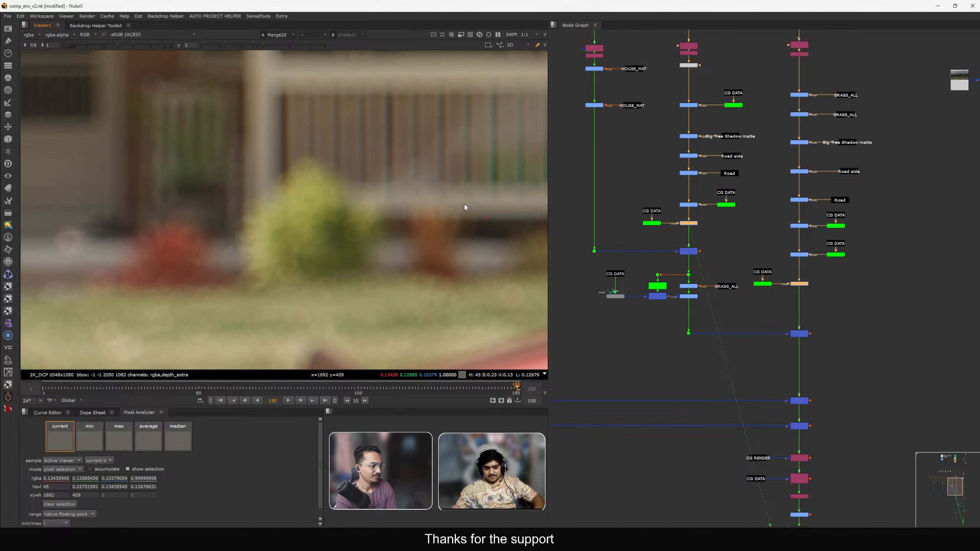
# Reopen the pasted grade and retune its gain to about 0.95, 1.03, 1.02 with the colour picker.
pyautogui.scroll(3, 833, 259)
pyautogui.doubleClick(777, 301)
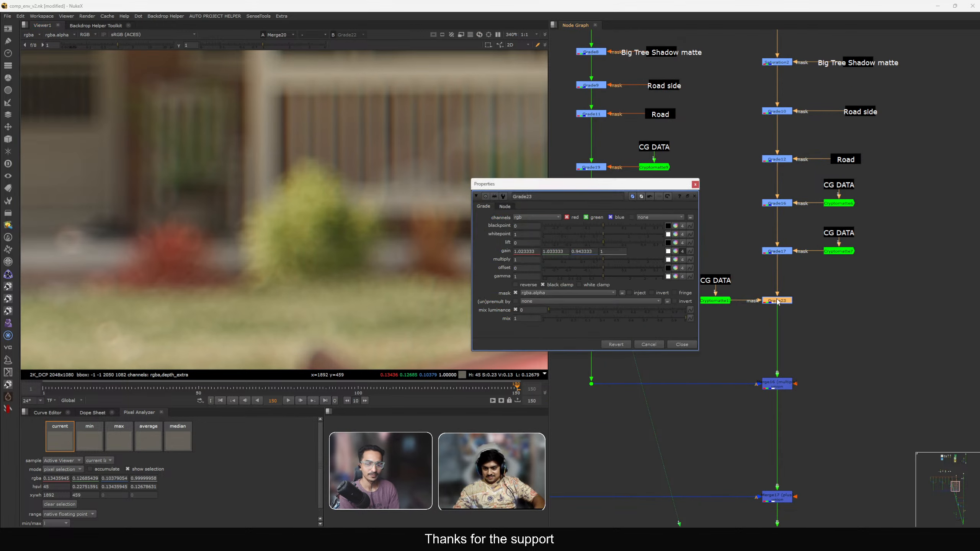
pyautogui.click(676, 251)
pyautogui.moveTo(395, 243); pyautogui.dragTo(395, 229)
pyautogui.moveTo(469, 271); pyautogui.dragTo(755, 286)
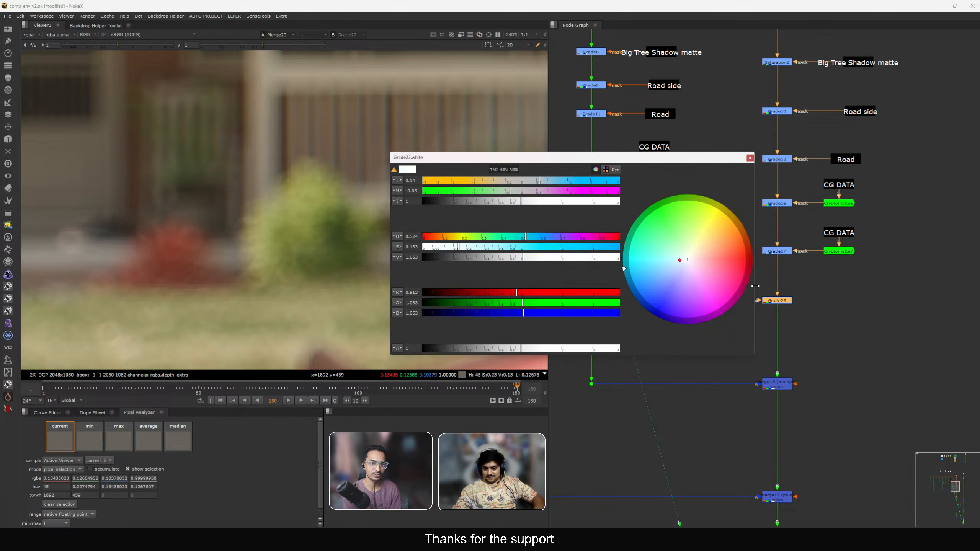
pyautogui.moveTo(539, 190); pyautogui.dragTo(536, 182)
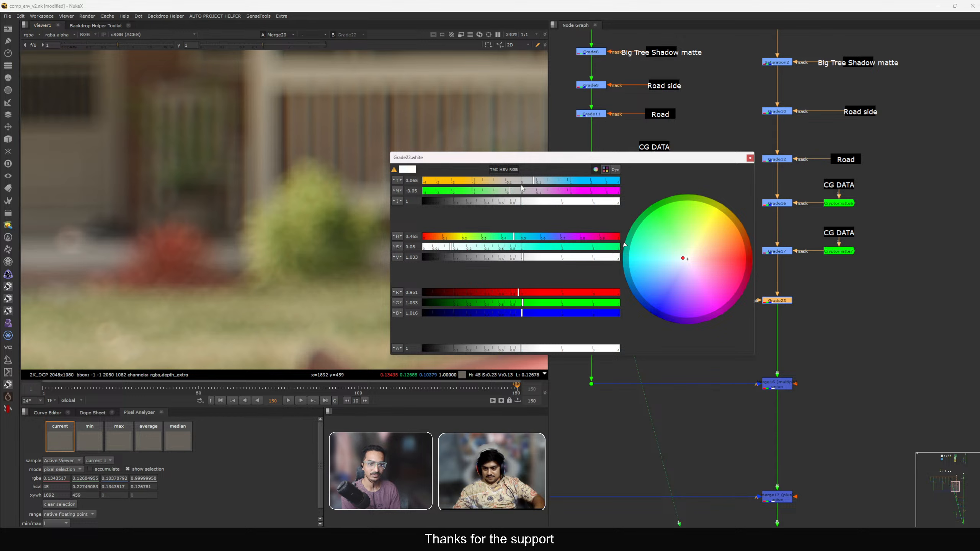
pyautogui.moveTo(522, 188); pyautogui.dragTo(539, 183)
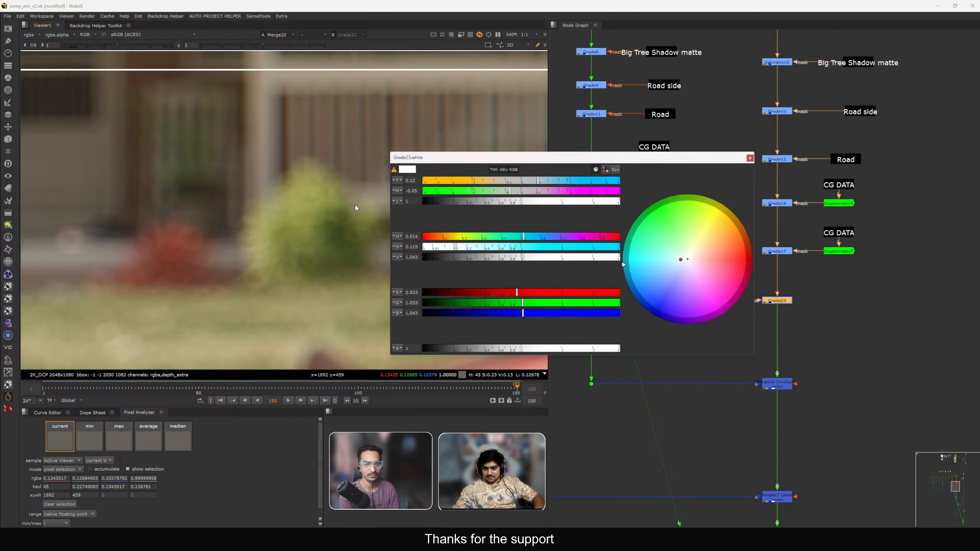
pyautogui.press('-')
pyautogui.moveTo(539, 185); pyautogui.dragTo(534, 184)
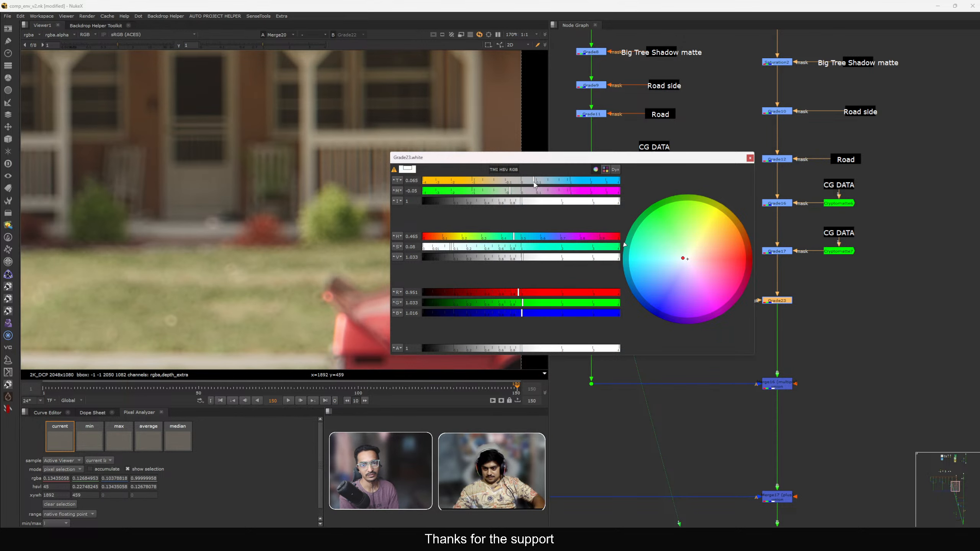
pyautogui.press('f')
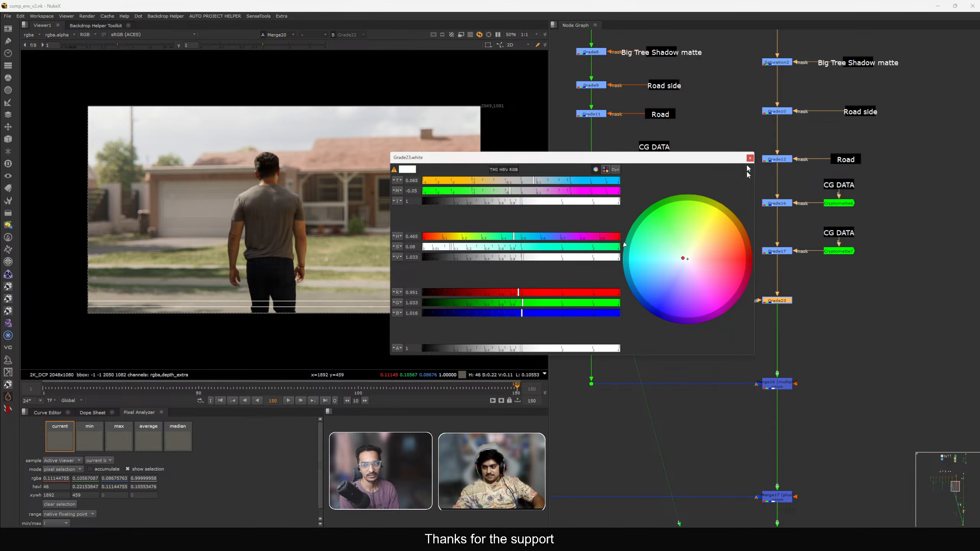
pyautogui.click(750, 157)
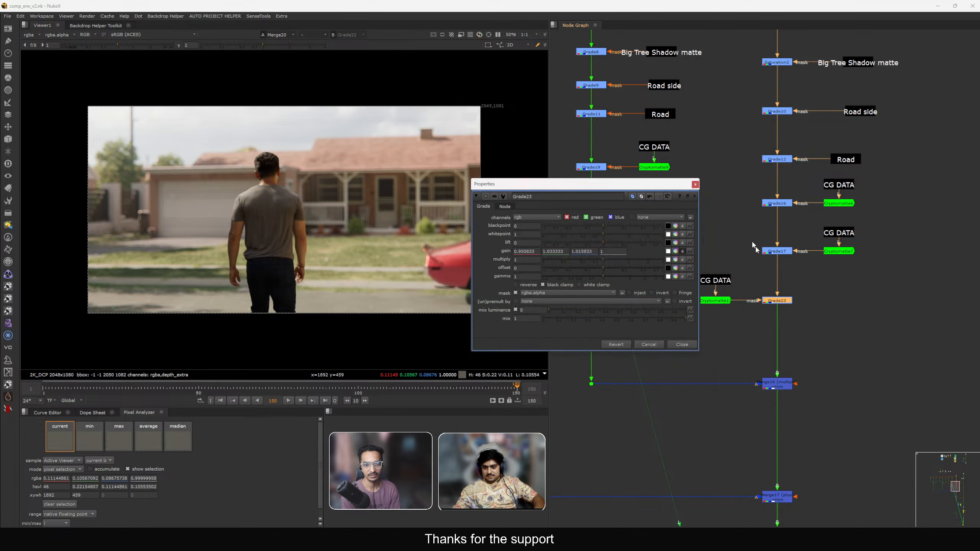
pyautogui.click(694, 185)
# Open and close the original porch-bush grade's properties in the other branch.
pyautogui.moveTo(696, 201); pyautogui.dragTo(770, 194, button='middle')
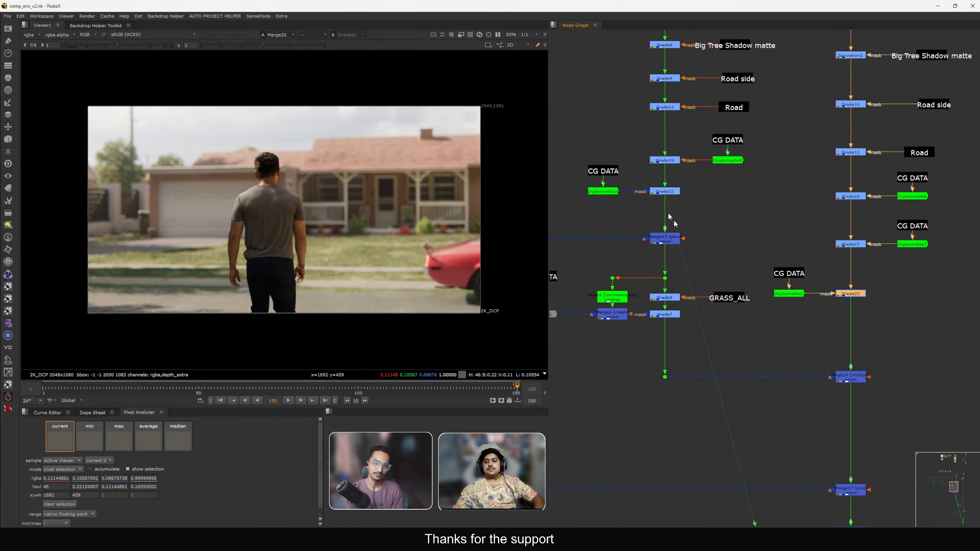
pyautogui.doubleClick(658, 195)
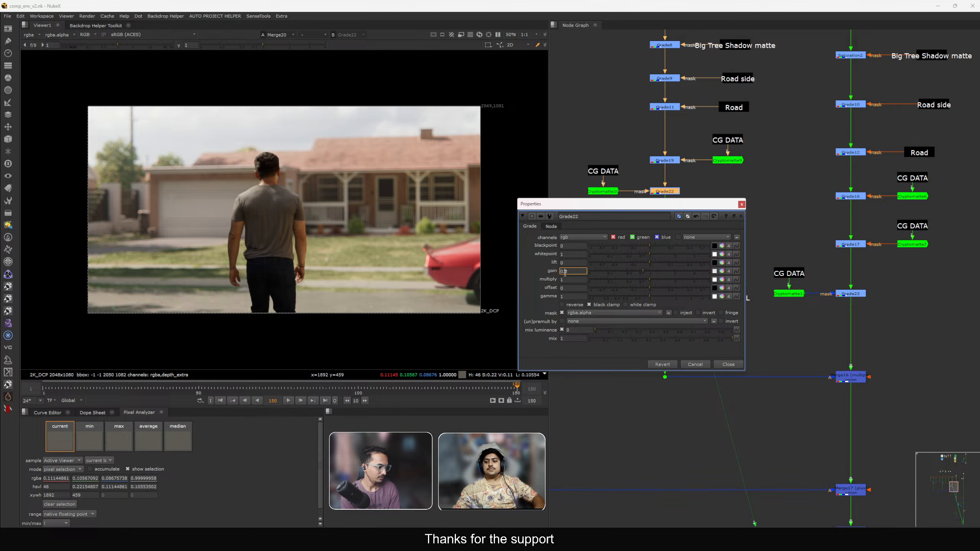
pyautogui.click(726, 364)
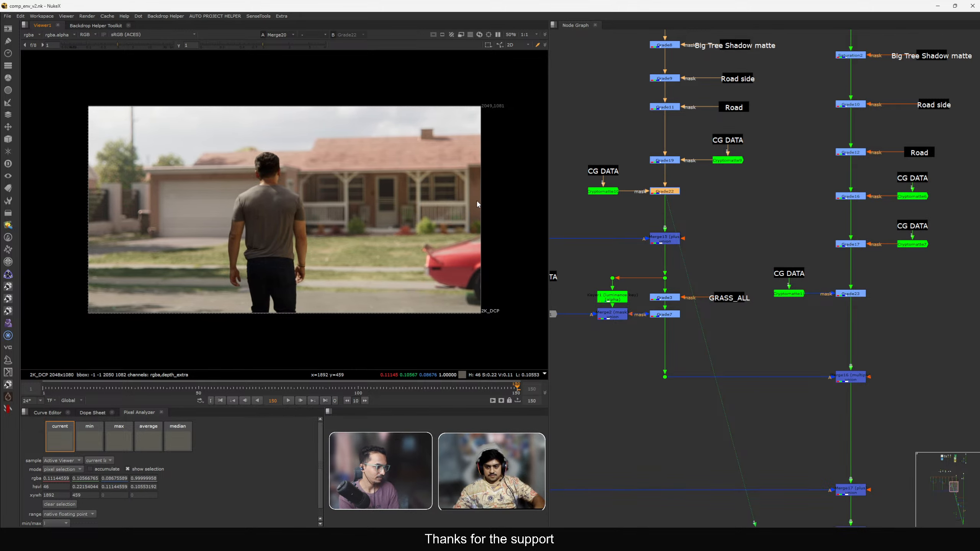
# Connect the SLAPCOMP node to the viewer as an additional input.
pyautogui.scroll(-10, 683, 238)
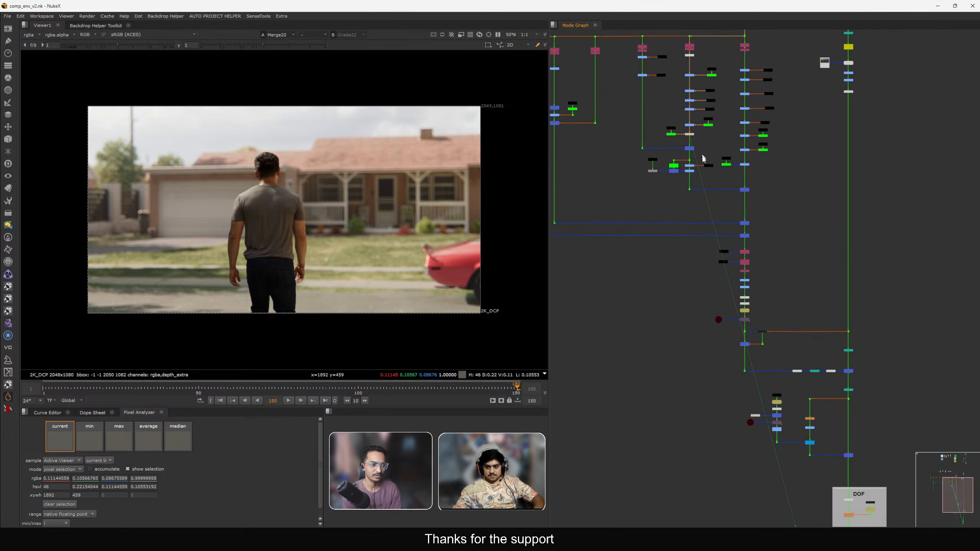
pyautogui.scroll(10, 765, 305)
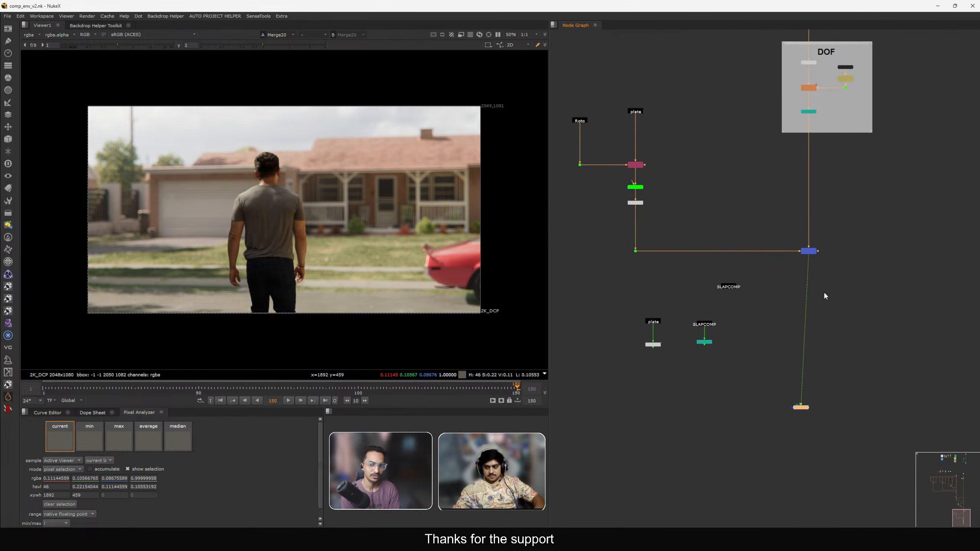
pyautogui.moveTo(794, 405); pyautogui.dragTo(730, 284)
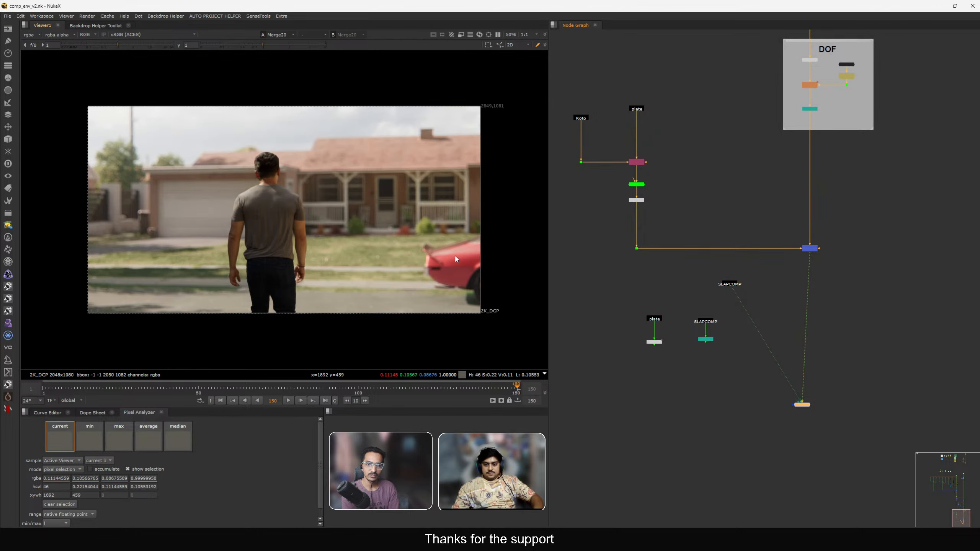
# Open and close the properties of Grade20 below Saturation4.
pyautogui.scroll(-5, 798, 305)
pyautogui.scroll(8, 799, 289)
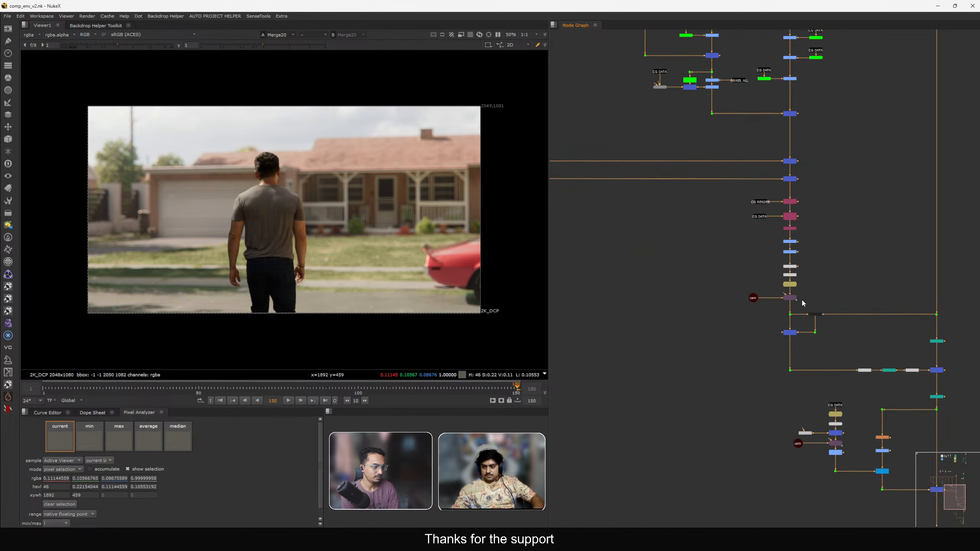
pyautogui.doubleClick(798, 165)
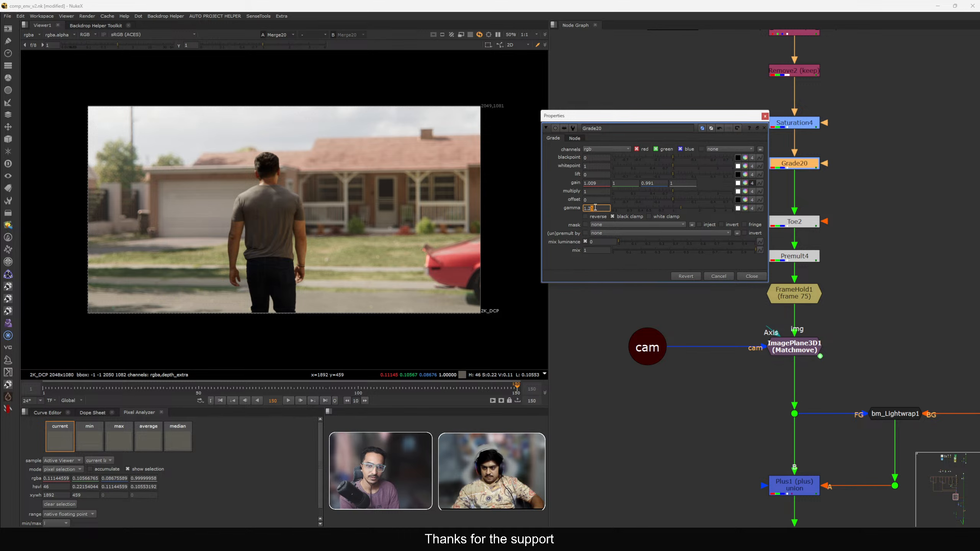
pyautogui.click(761, 277)
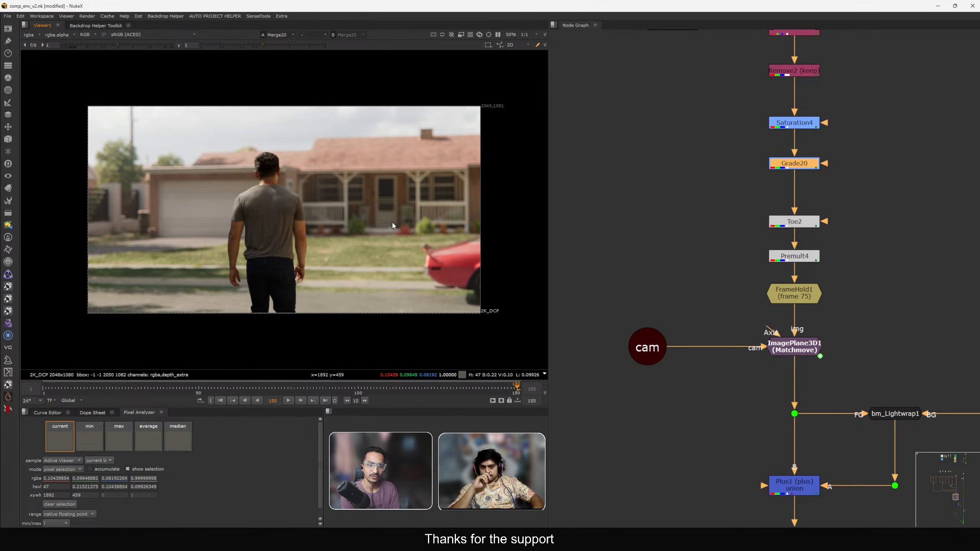
# Toggle the ZDefocus node off and on while zooming in to inspect the graded porch bush.
pyautogui.press('ctrl')
pyautogui.scroll(-10, 682, 286)
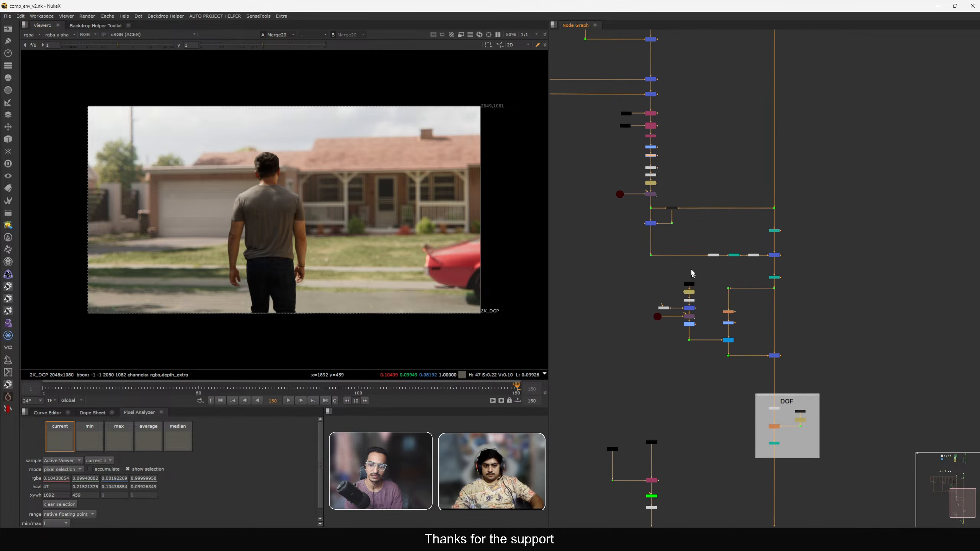
pyautogui.scroll(5, 747, 323)
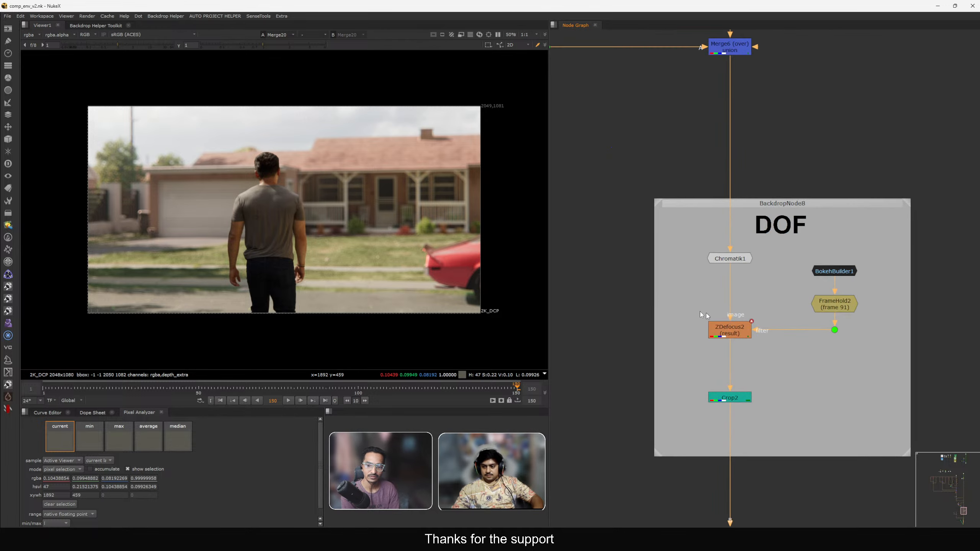
pyautogui.press('d')
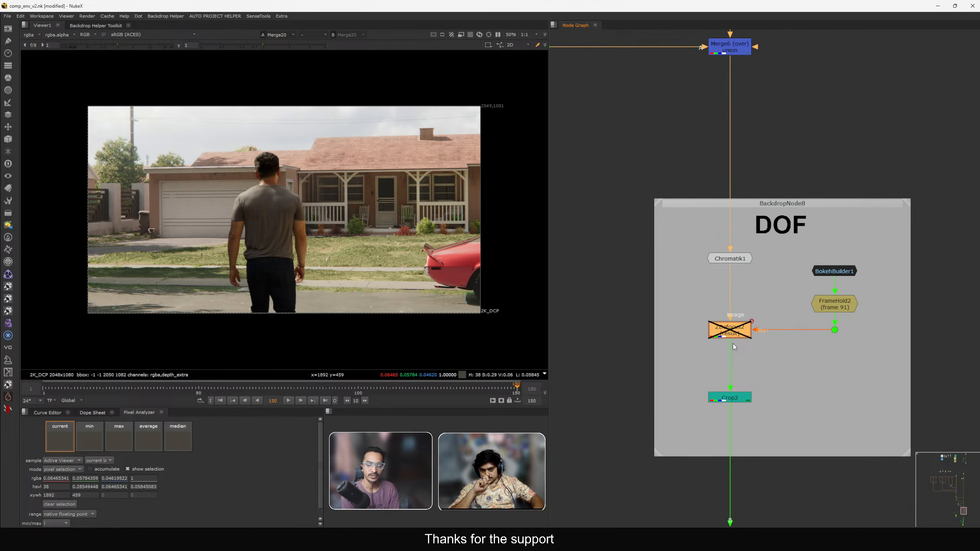
pyautogui.scroll(6, 448, 270)
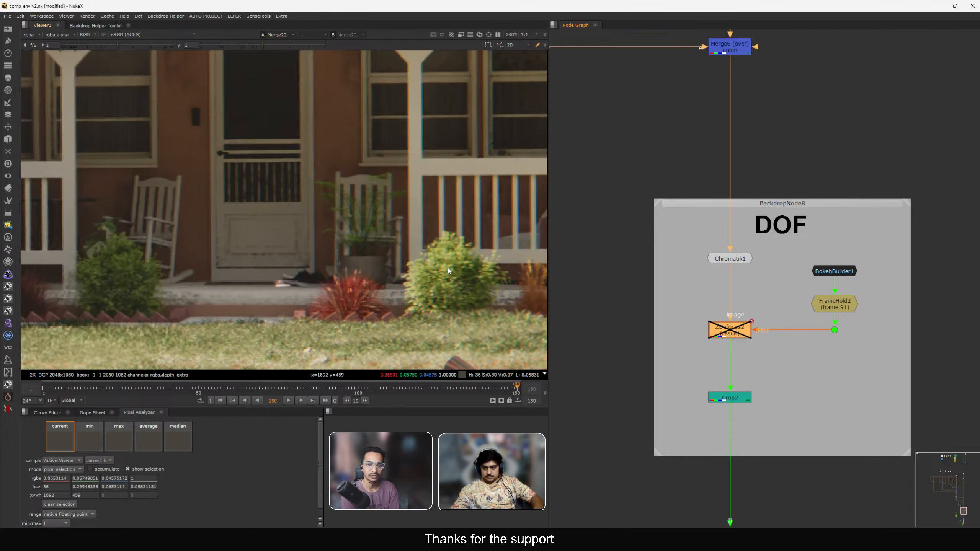
pyautogui.scroll(2, 448, 271)
pyautogui.moveTo(448, 270); pyautogui.dragTo(425, 167, button='middle')
pyautogui.press('d')
pyautogui.press('d')
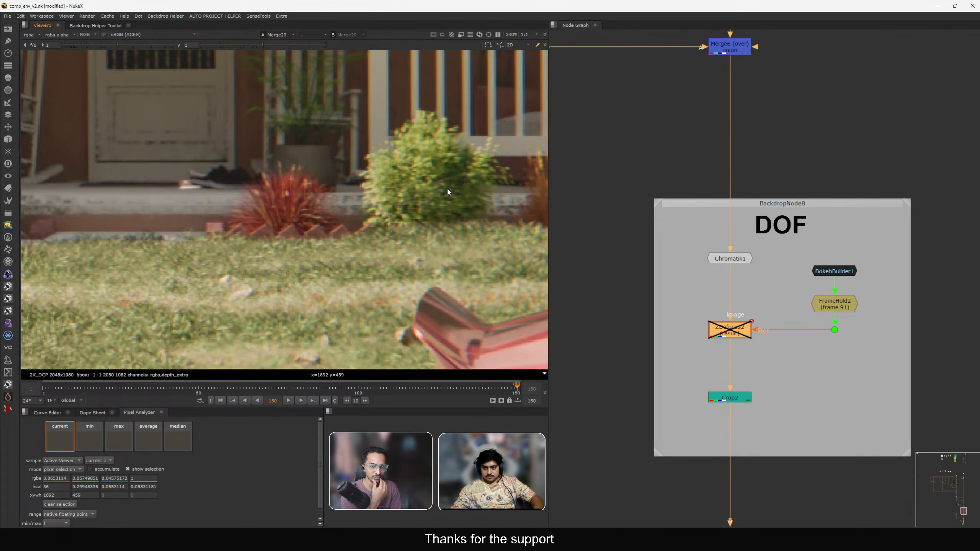
pyautogui.press('d')
pyautogui.press('d')
pyautogui.scroll(5, 349, 225)
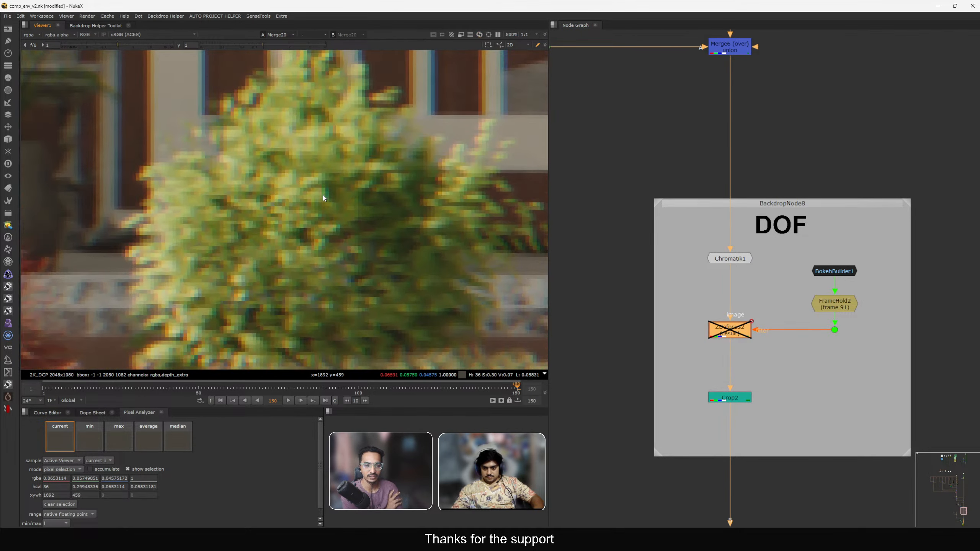
pyautogui.scroll(-5, 323, 195)
pyautogui.press('d')
pyautogui.press('d')
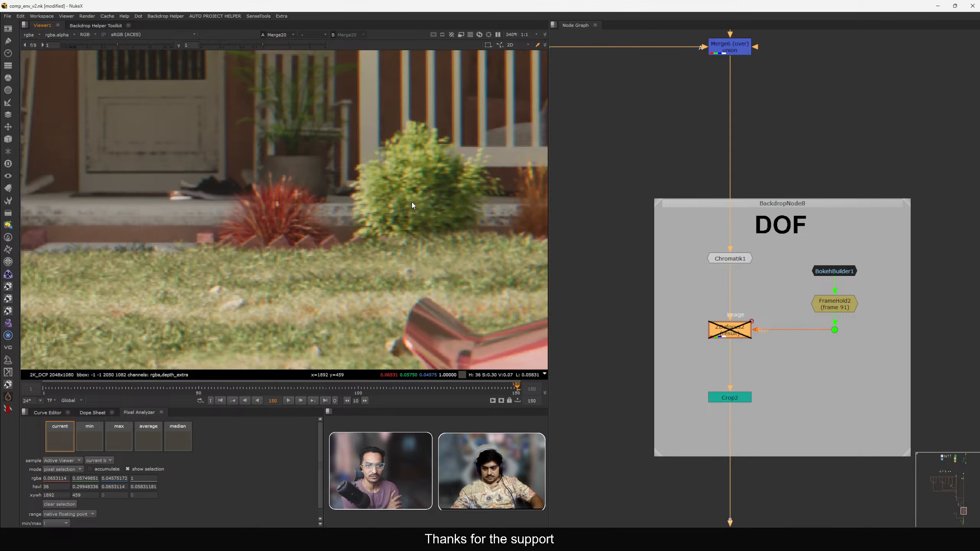
pyautogui.press('d')
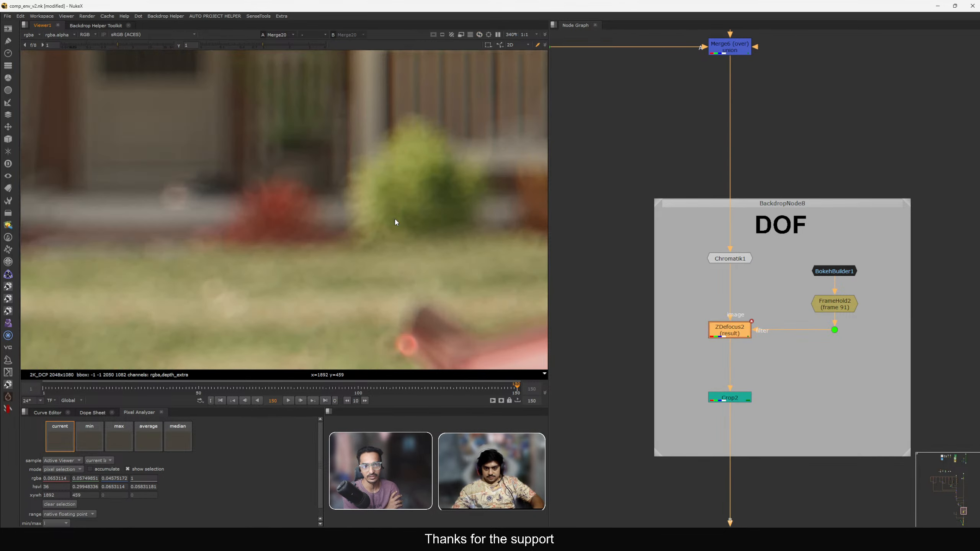
# Open and close Grade17's properties in the CG grading branch.
pyautogui.press('f')
pyautogui.click(614, 199)
pyautogui.press('f')
pyautogui.scroll(8, 810, 268)
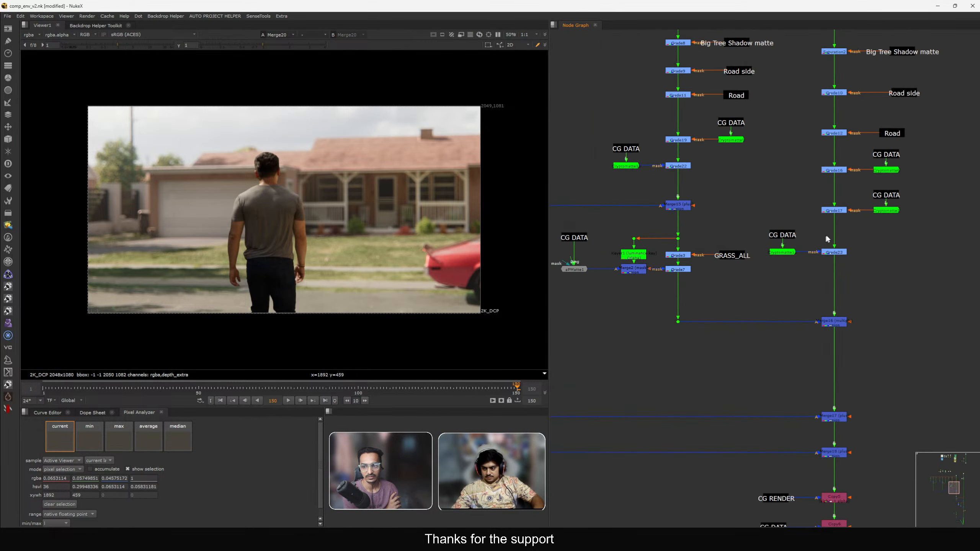
pyautogui.scroll(5, 827, 239)
pyautogui.doubleClick(846, 181)
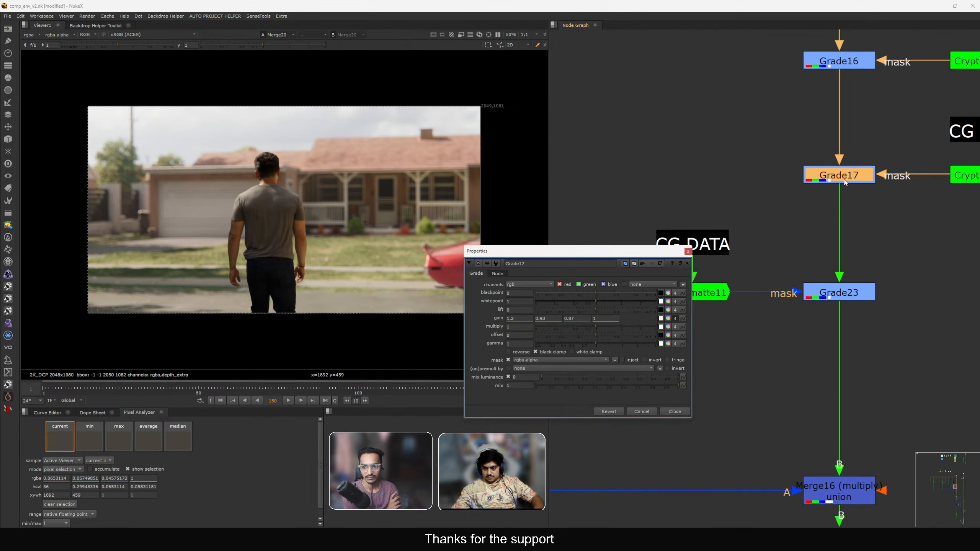
pyautogui.click(689, 251)
pyautogui.press('Tab')
pyautogui.write('constant')
pyautogui.press('Return')
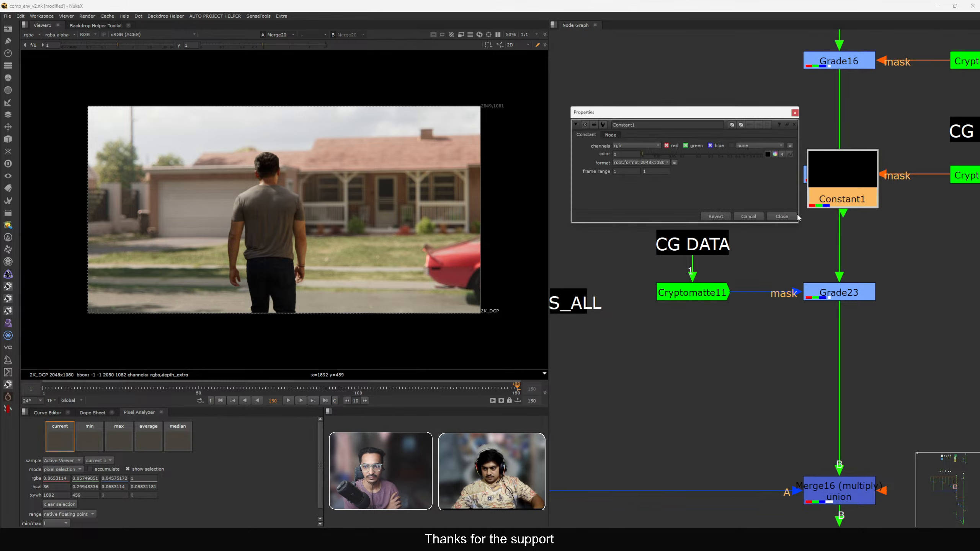
pyautogui.hotkey('ctrl', 'z')
# Insert a Saturation node below Grade17 and connect its mask input to Cryptomatte7.
pyautogui.press('Tab')
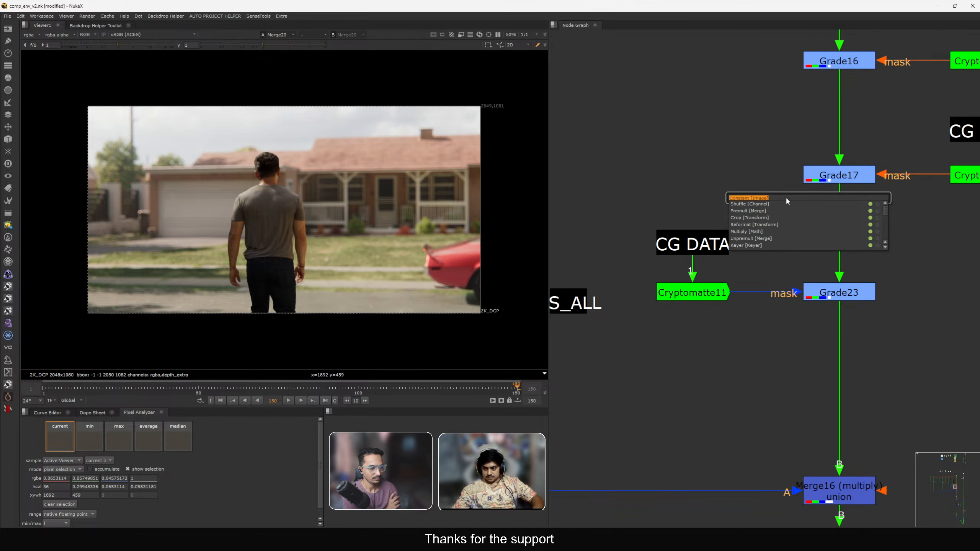
pyautogui.write('saturation')
pyautogui.press('Return')
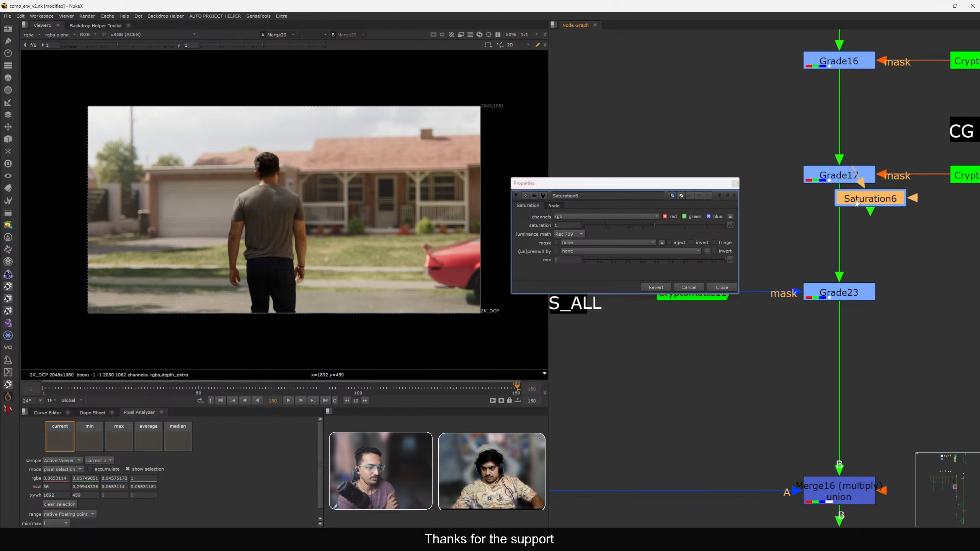
pyautogui.moveTo(856, 203); pyautogui.dragTo(962, 178)
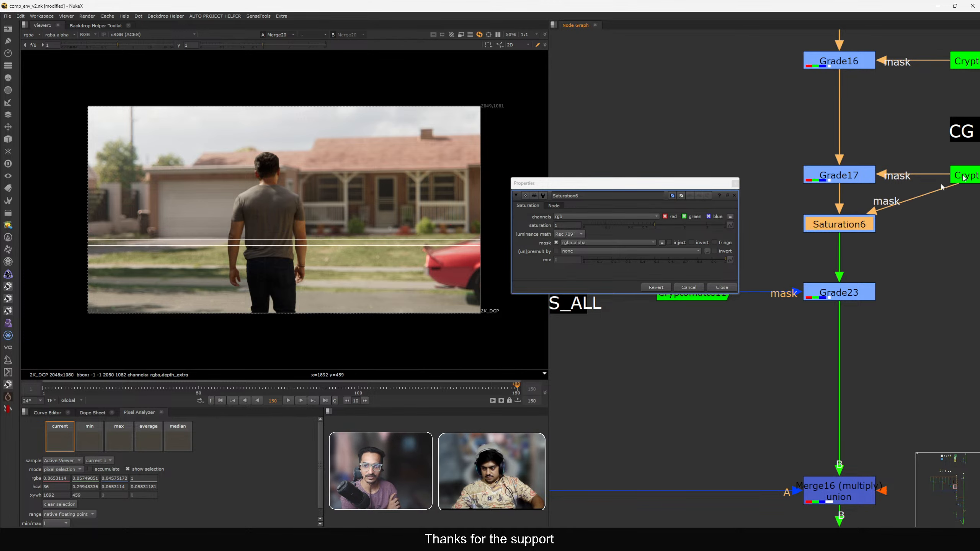
# Set the Saturation6 node's saturation to 0.8 while zoomed in on the porch bush.
pyautogui.scroll(8, 427, 225)
pyautogui.scroll(2, 427, 225)
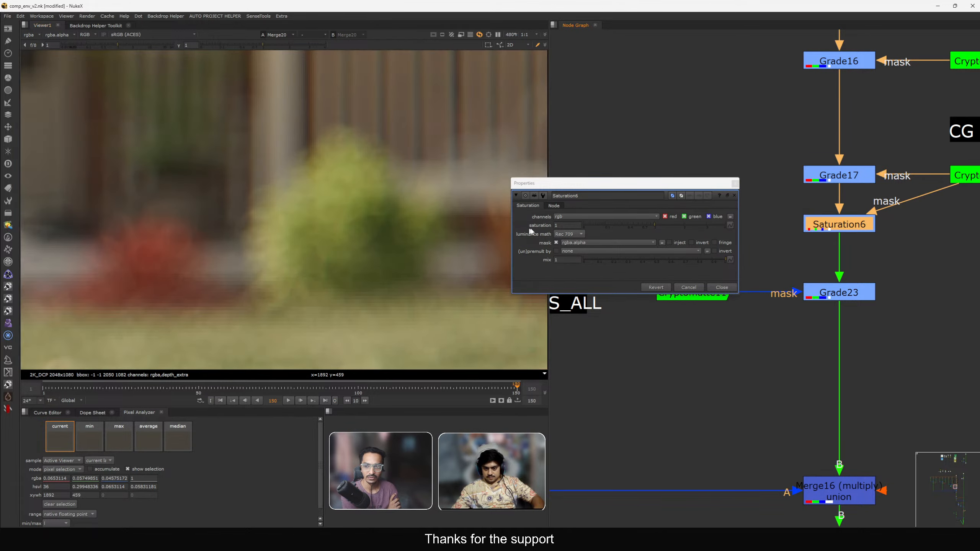
pyautogui.click(568, 224)
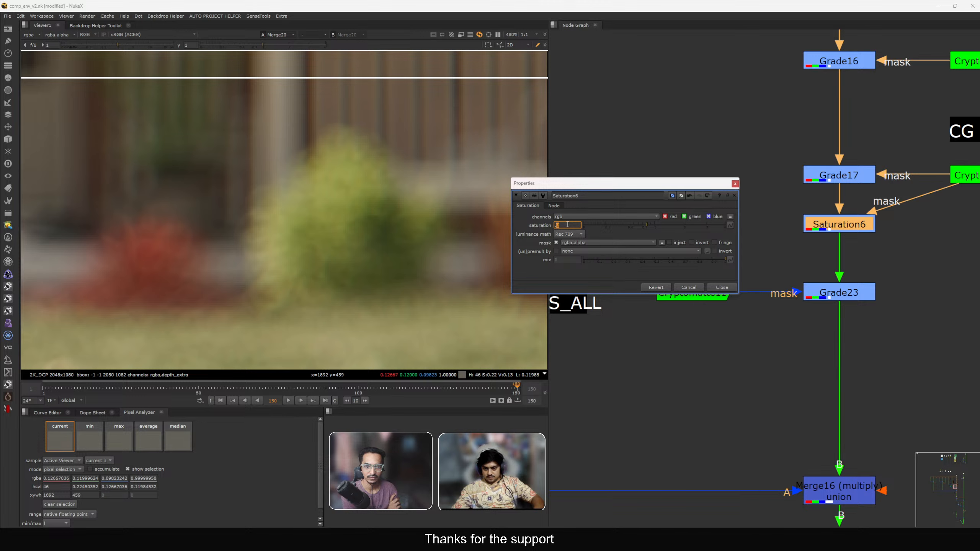
pyautogui.moveTo(893, 248); pyautogui.dragTo(805, 292, button='middle')
# View Cryptomatte7 in the viewer and close the Saturation6 properties.
pyautogui.click(911, 221)
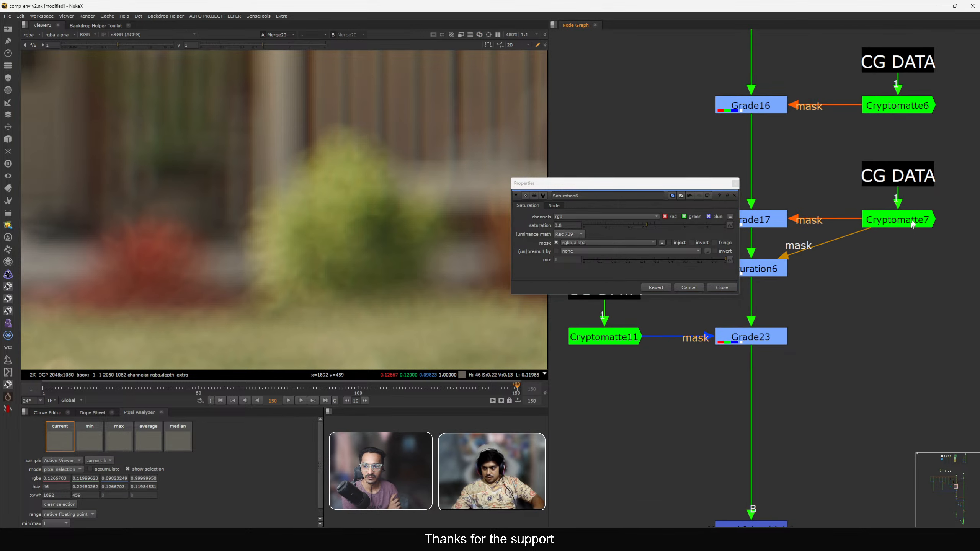
pyautogui.press('1')
pyautogui.press('f')
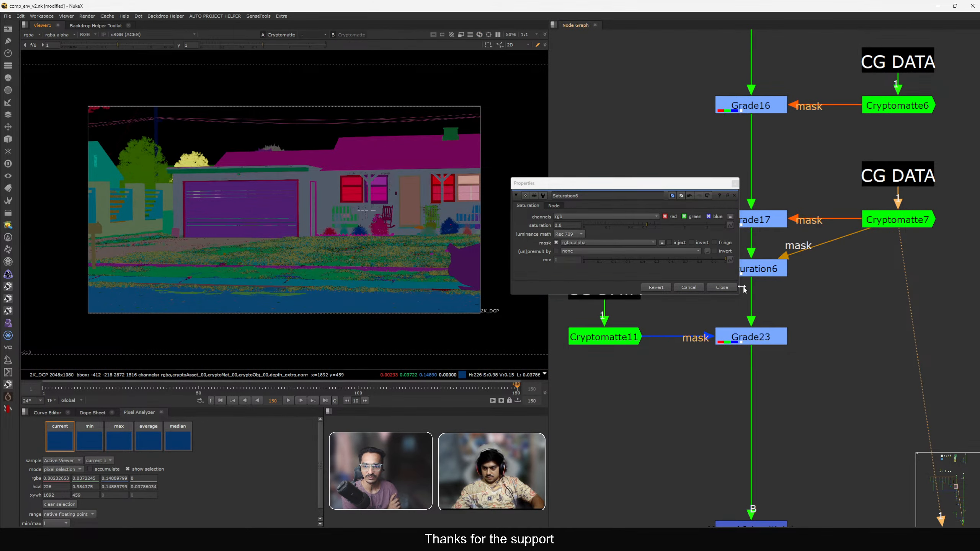
pyautogui.click(728, 287)
pyautogui.scroll(-3, 819, 289)
pyautogui.moveTo(822, 286); pyautogui.dragTo(811, 315, button='middle')
pyautogui.moveTo(844, 275); pyautogui.dragTo(812, 305)
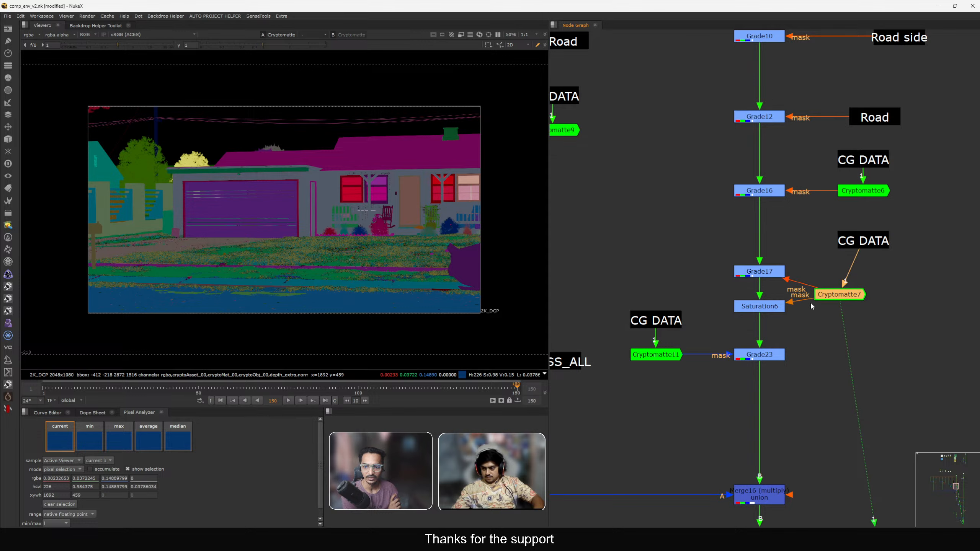
pyautogui.hotkey('ctrl', 'z')
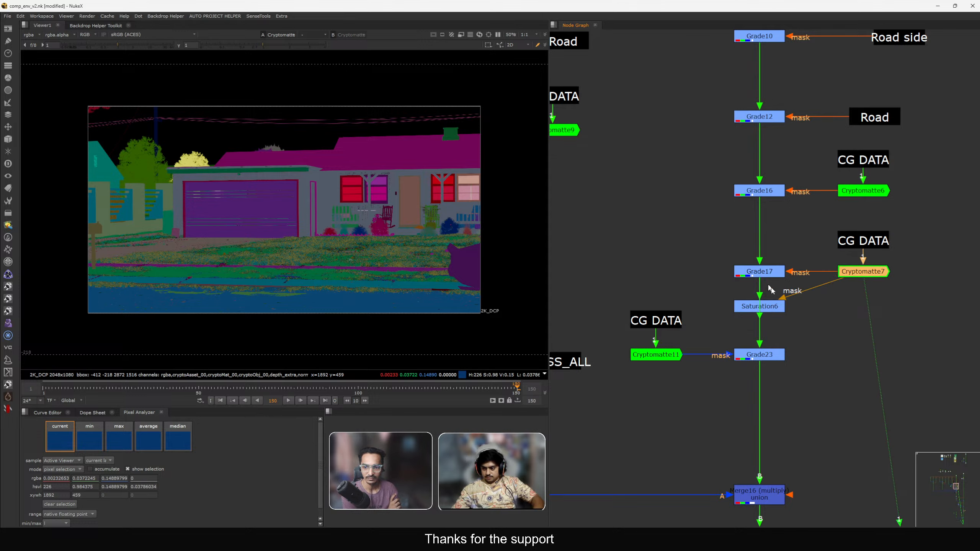
# Extract Saturation6 and reinsert it below Grade23, masked by Cryptomatte11.
pyautogui.click(772, 307)
pyautogui.hotkey('ctrl', 'shift', 'x')
pyautogui.moveTo(731, 309); pyautogui.dragTo(759, 408)
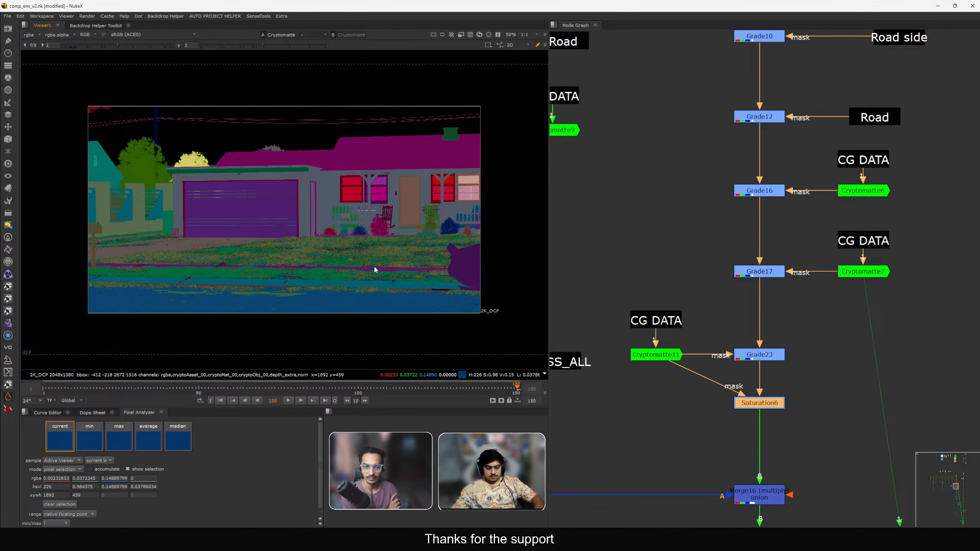
# View the comp zoomed in on the porch and toggle Saturation6 off and on to compare.
pyautogui.press('1')
pyautogui.scroll(2, 435, 216)
pyautogui.scroll(4, 434, 219)
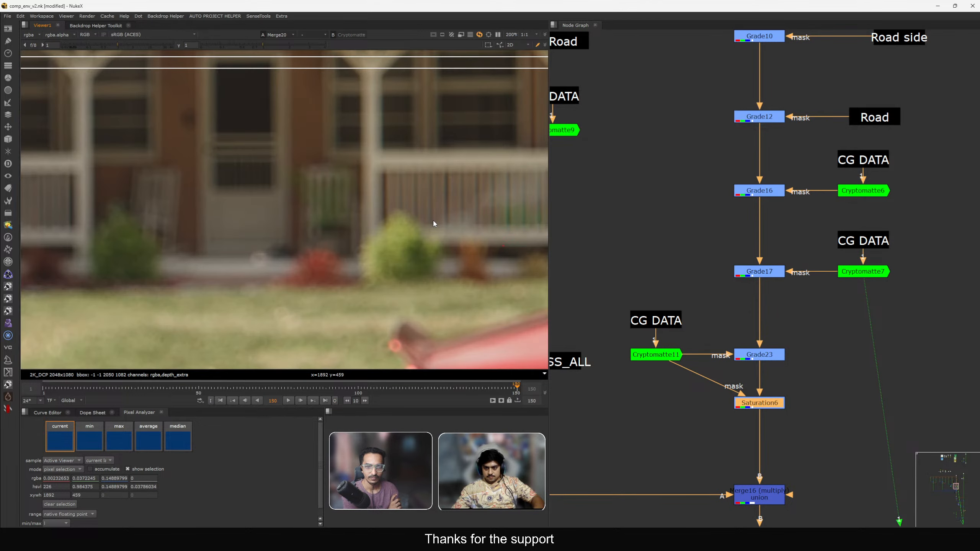
pyautogui.press('d')
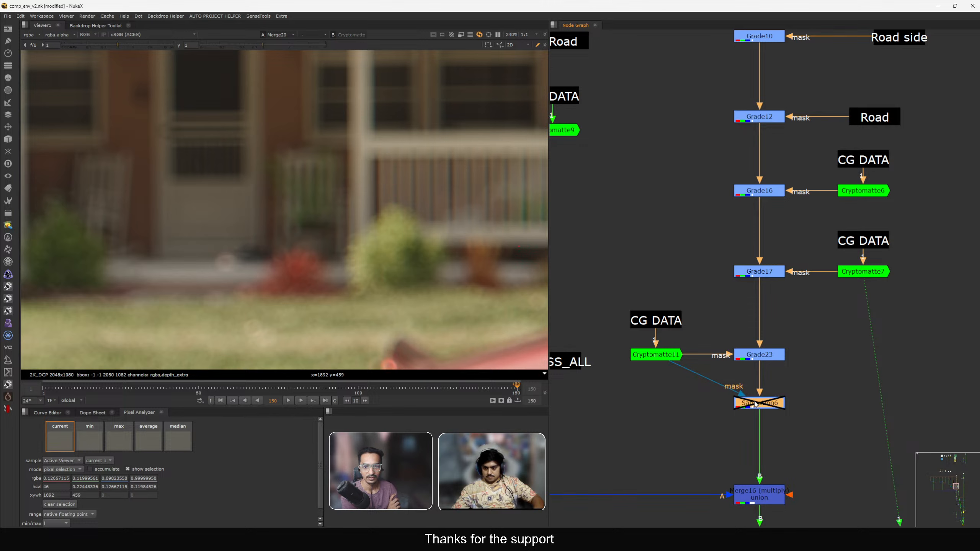
pyautogui.press('d')
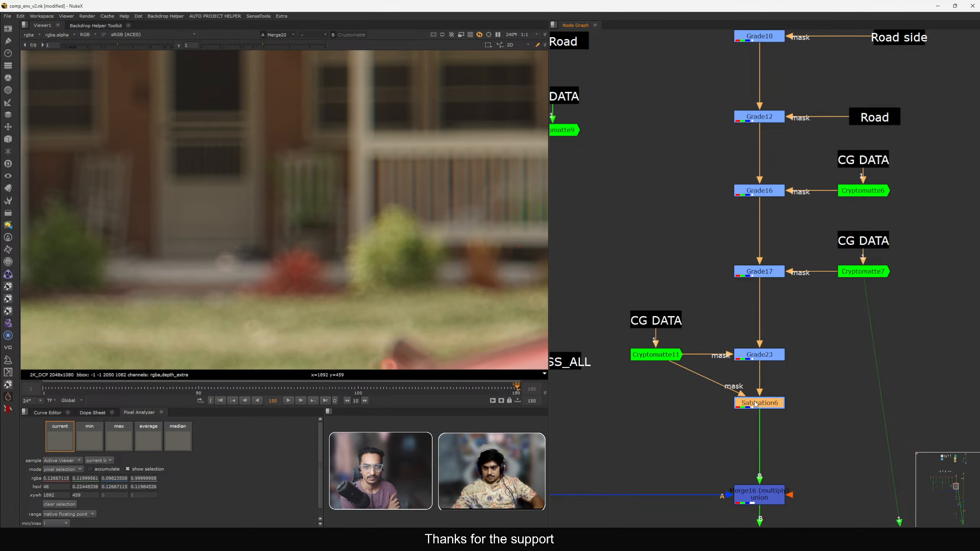
# Open and close the Saturation6 properties.
pyautogui.doubleClick(755, 404)
pyautogui.click(570, 225)
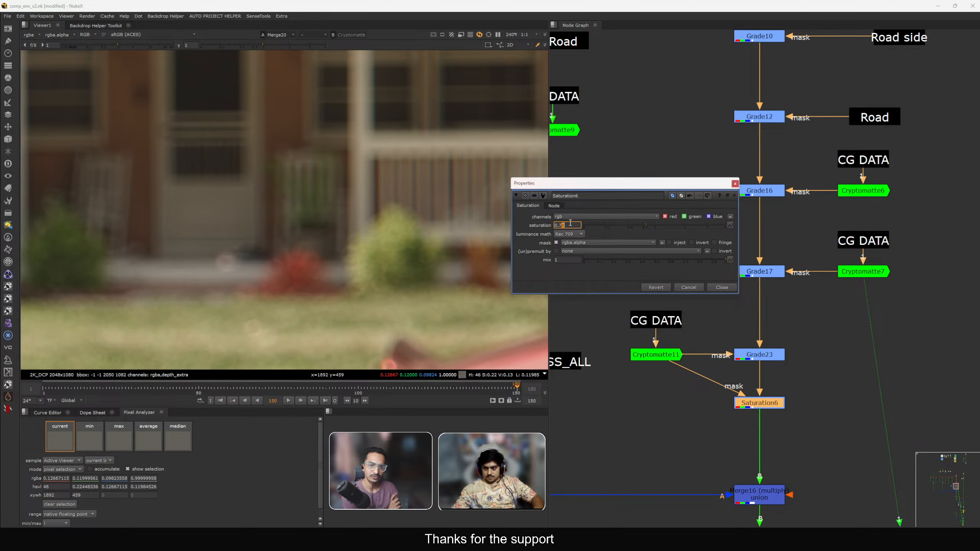
pyautogui.click(722, 288)
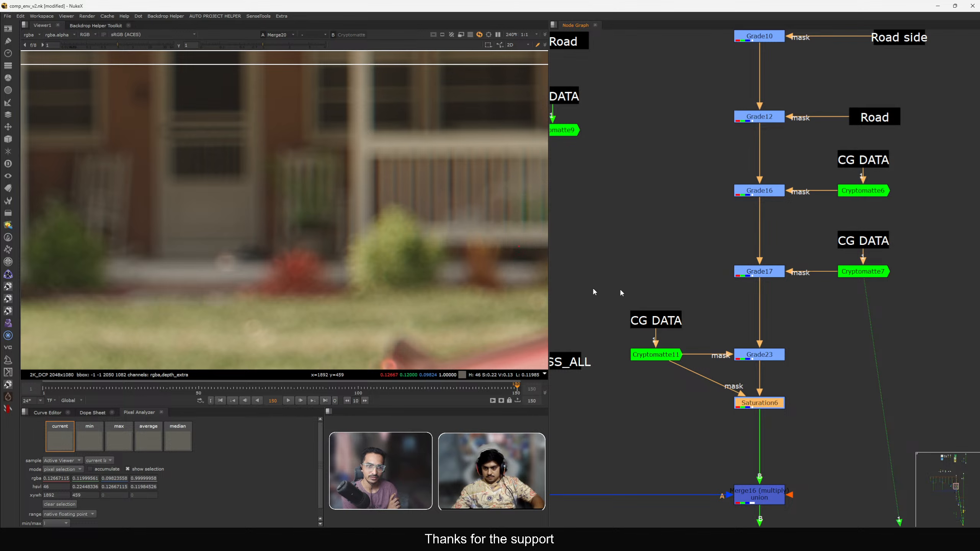
# Navigate to the plate reference node and view it in the viewer.
pyautogui.scroll(-5, 444, 277)
pyautogui.scroll(-10, 737, 345)
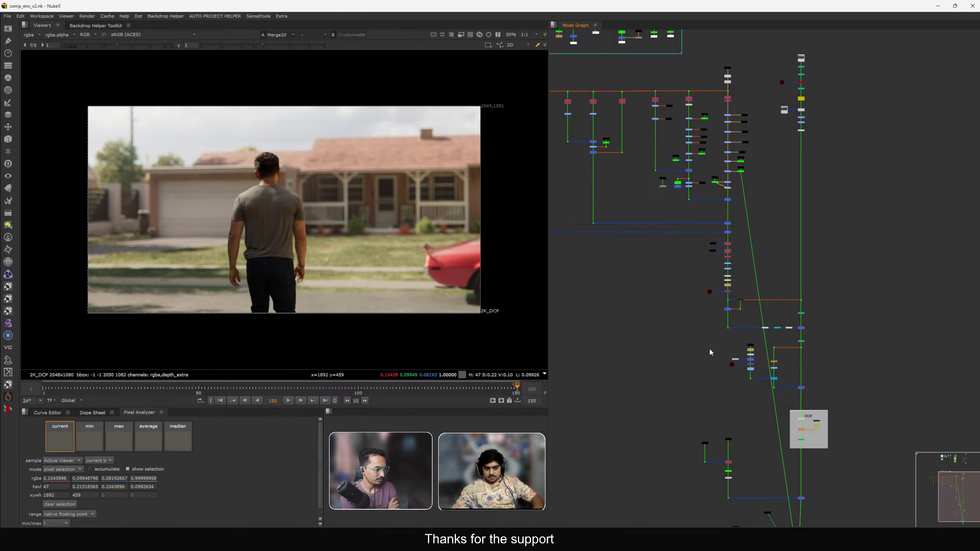
pyautogui.scroll(8, 711, 352)
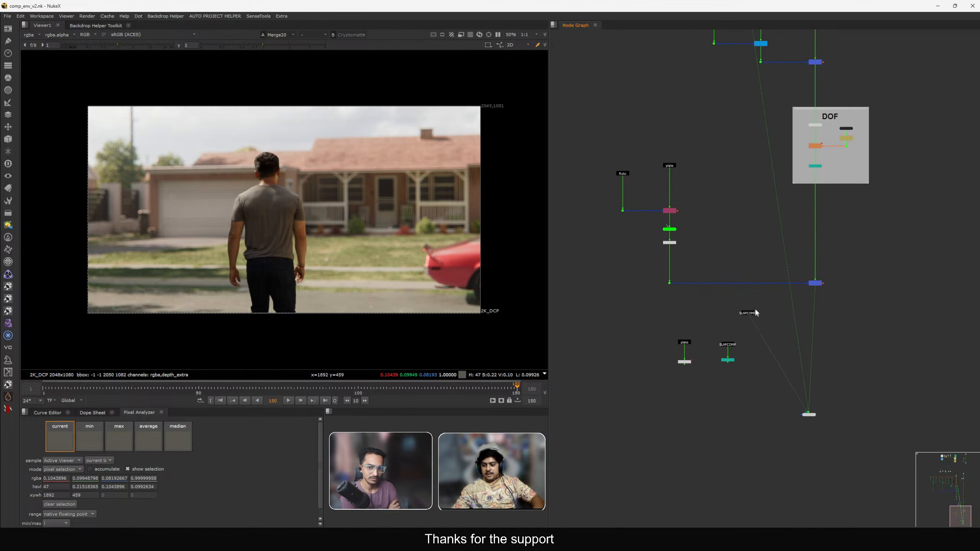
pyautogui.scroll(5, 721, 338)
pyautogui.press('1')
pyautogui.scroll(10, 173, 138)
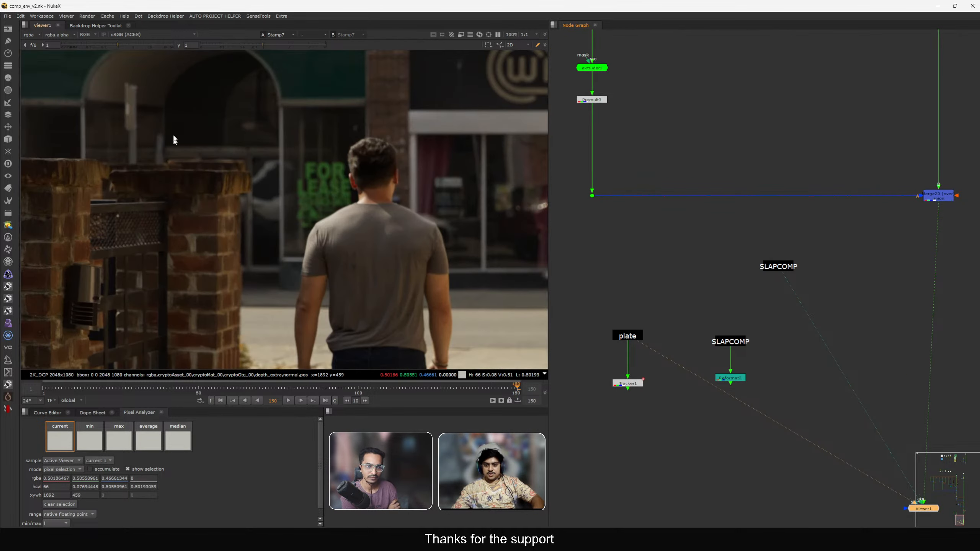
pyautogui.scroll(3, 280, 204)
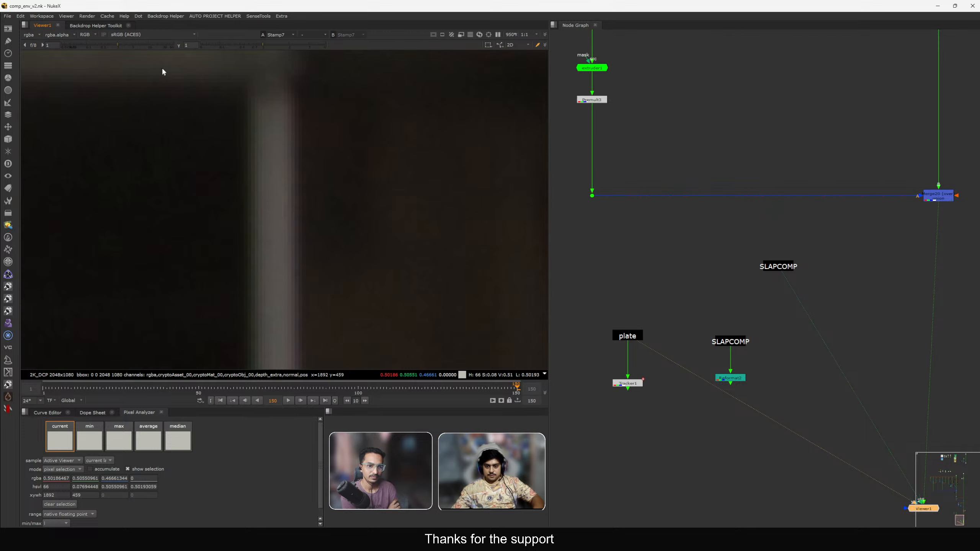
# Inspect the reference plate's detail close up with a raised viewer gain, and reset the gain.
pyautogui.moveTo(118, 45); pyautogui.dragTo(139, 51)
pyautogui.scroll(2, 246, 186)
pyautogui.moveTo(216, 171)
pyautogui.keyDown('ctrl'); pyautogui.keyDown('shift'); pyautogui.mouseDown()
pyautogui.moveTo(266, 198)
pyautogui.moveTo(332, 193)
pyautogui.mouseUp(); pyautogui.keyUp('shift'); pyautogui.keyUp('ctrl')
pyautogui.press('f')
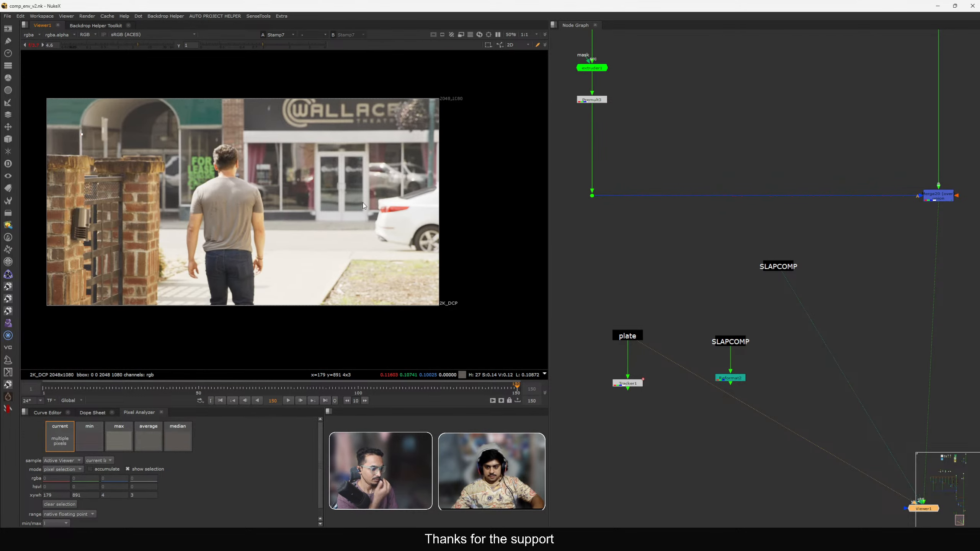
pyautogui.scroll(8, 317, 234)
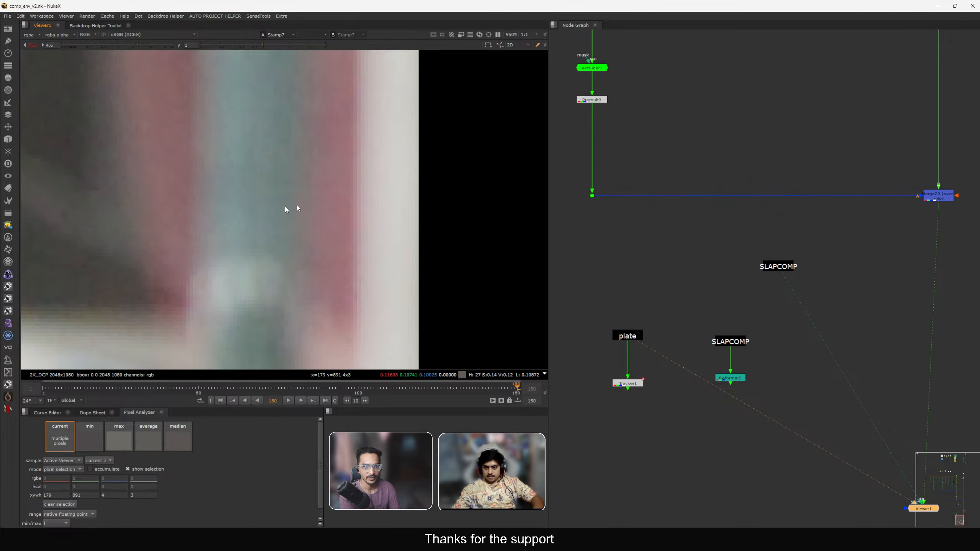
pyautogui.press('f')
pyautogui.scroll(4, 241, 225)
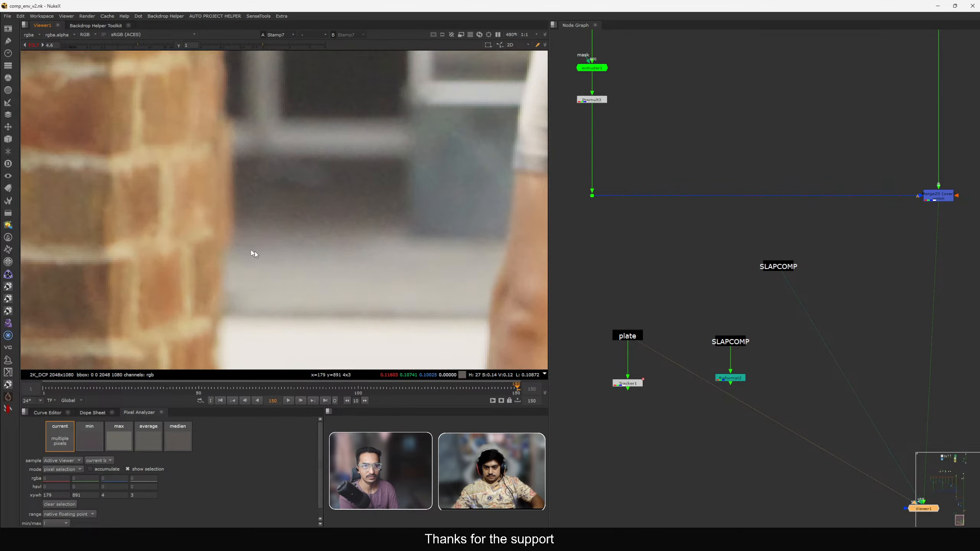
pyautogui.press('f')
pyautogui.click(48, 43)
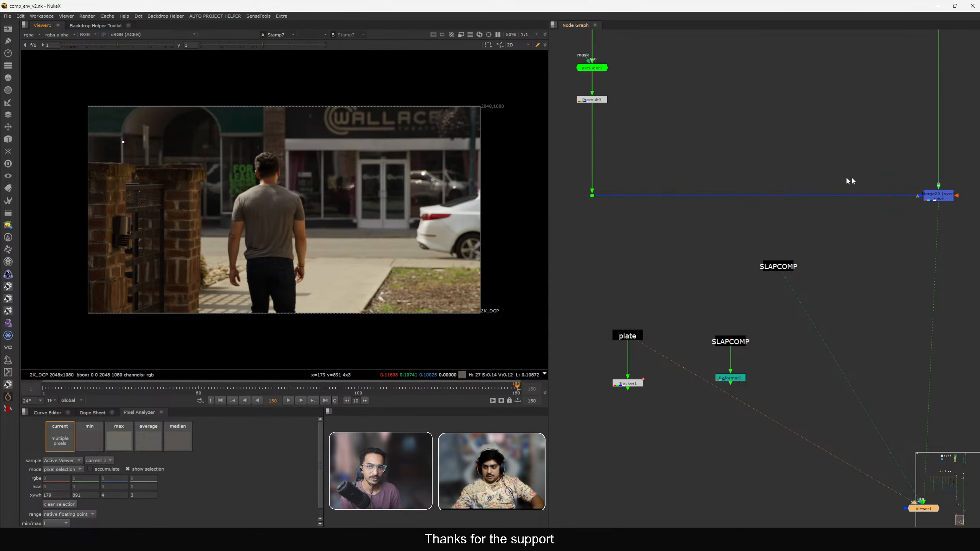
# Set the Chromatik1 node's Size to 15 in the DOF backdrop.
pyautogui.press('3')
pyautogui.scroll(-4, 838, 217)
pyautogui.moveTo(847, 135); pyautogui.dragTo(805, 460, button='middle')
pyautogui.scroll(6, 851, 350)
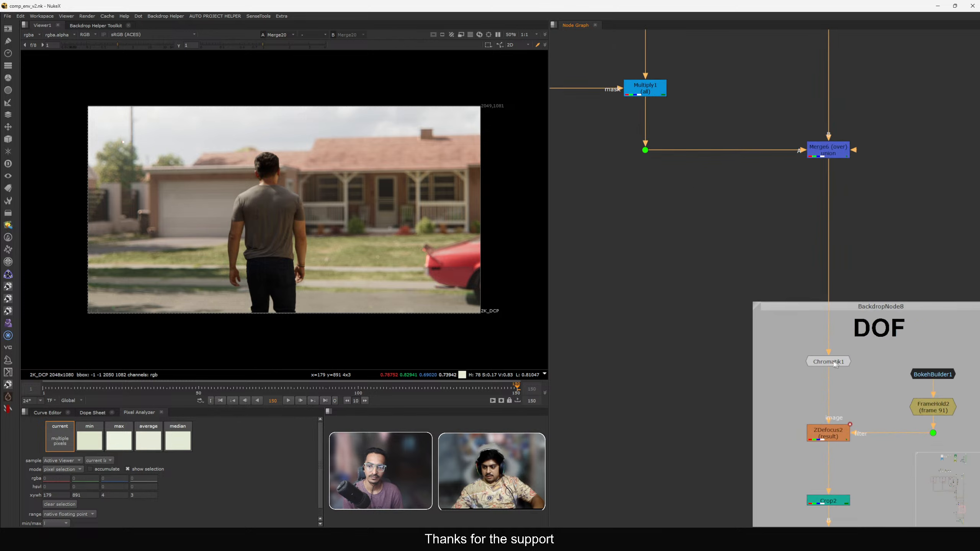
pyautogui.doubleClick(833, 363)
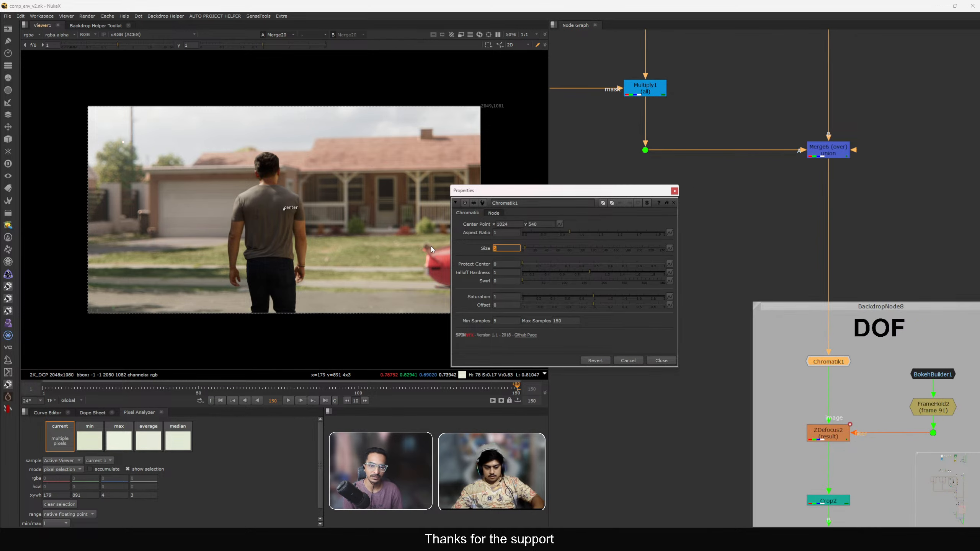
pyautogui.write('15')
pyautogui.press('Return')
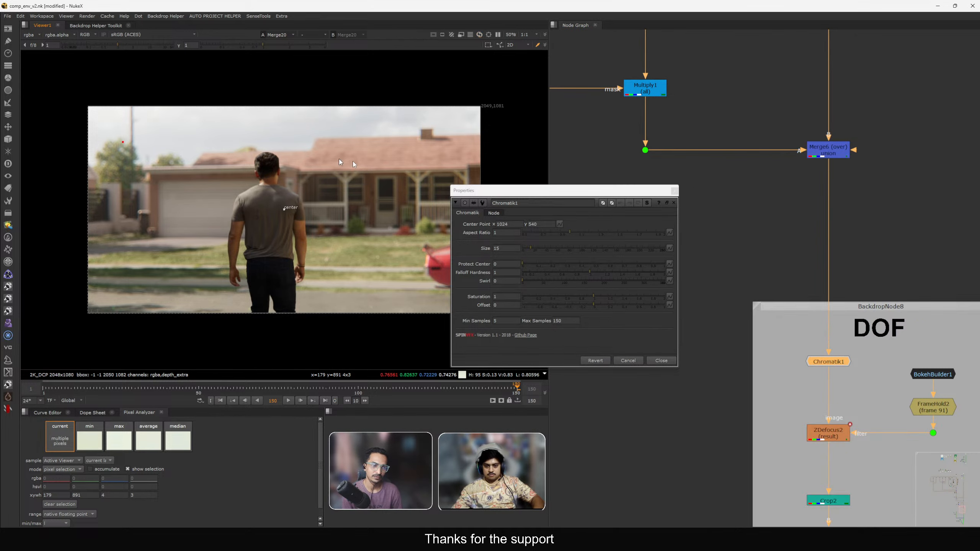
# Set Chromatik1's Size to 25 while zoomed in on the tree.
pyautogui.scroll(2, 390, 189)
pyautogui.scroll(3, 176, 164)
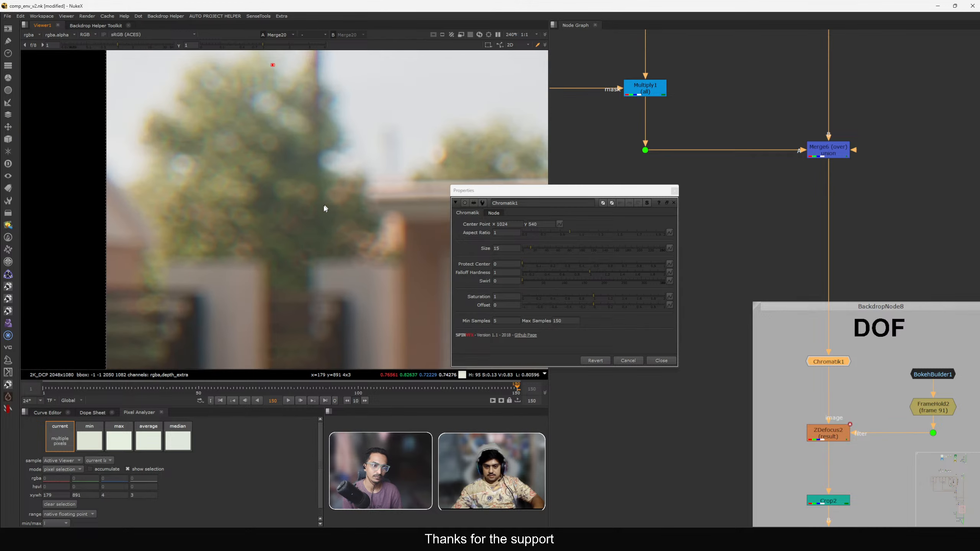
pyautogui.click(494, 249)
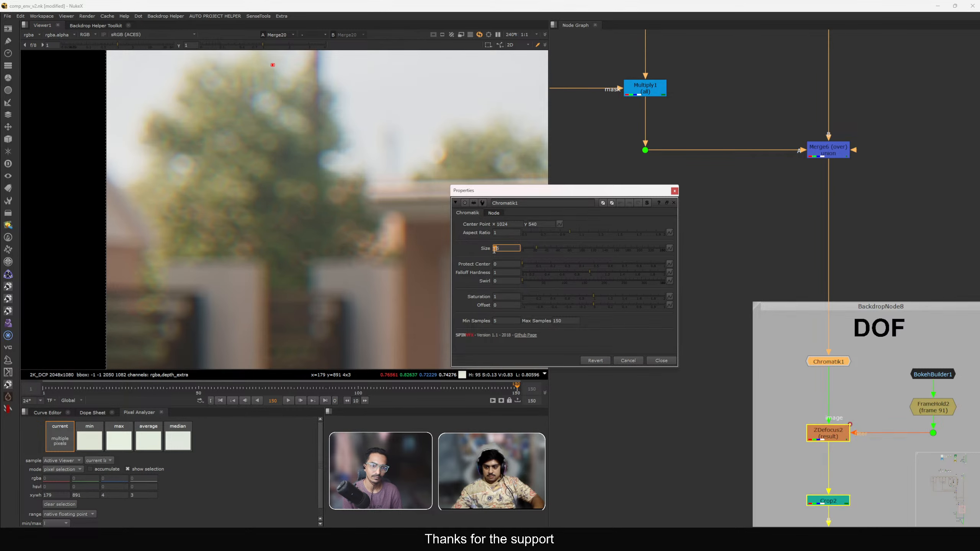
pyautogui.doubleClick(492, 249)
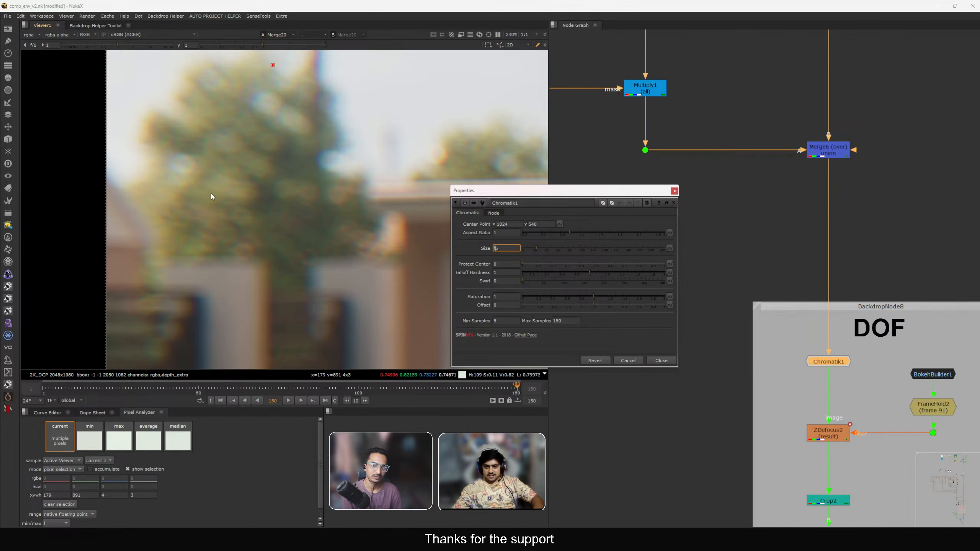
pyautogui.write('25')
pyautogui.press('Return')
# Set Chromatik1's Size to 5 and fit the image in the viewer.
pyautogui.scroll(-5, 211, 196)
pyautogui.scroll(6, 235, 183)
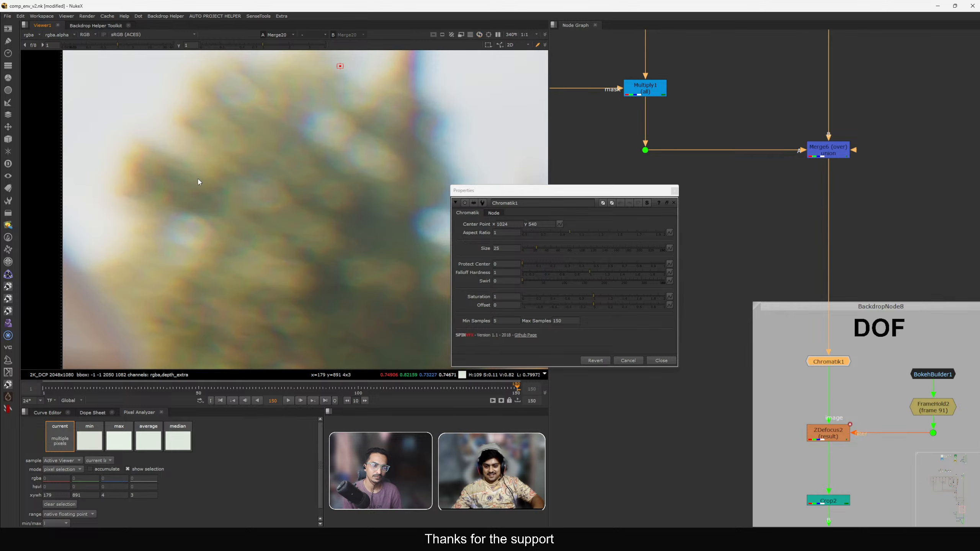
pyautogui.scroll(1, 201, 178)
pyautogui.doubleClick(503, 248)
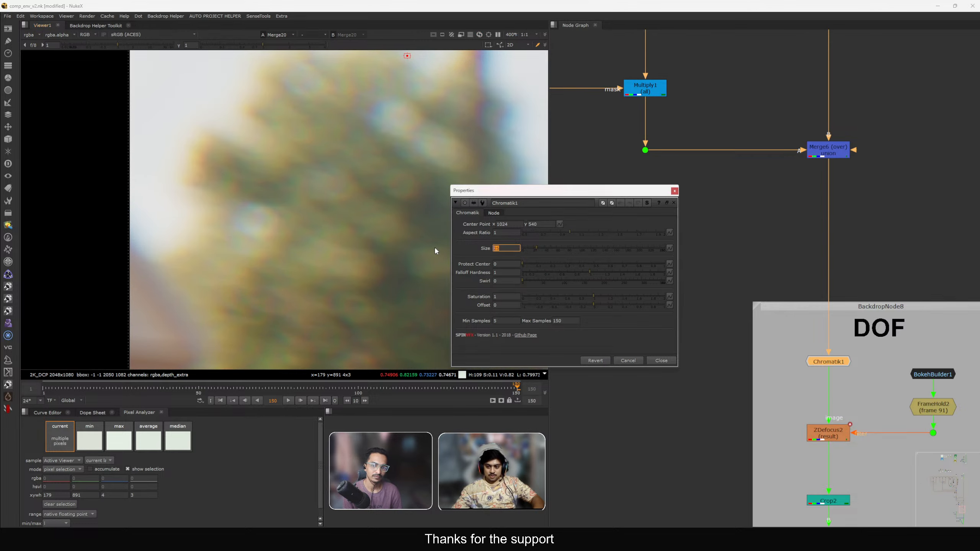
pyautogui.write('5')
pyautogui.press('Return')
pyautogui.press('f')
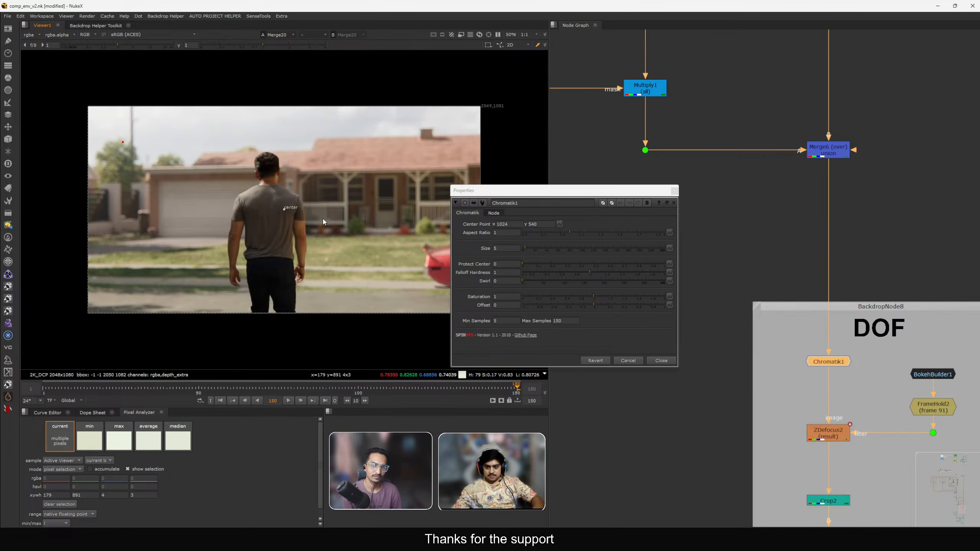
# Close the Chromatik1 properties and compare the slapcomp against the plate by switching between viewer inputs.
pyautogui.click(675, 191)
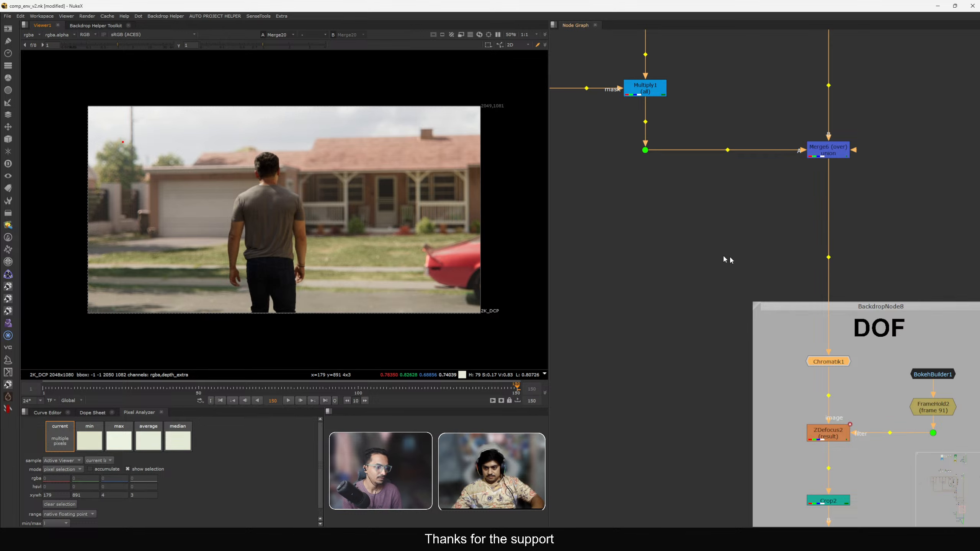
pyautogui.scroll(-5, 729, 256)
pyautogui.moveTo(745, 370); pyautogui.dragTo(745, 204, button='middle')
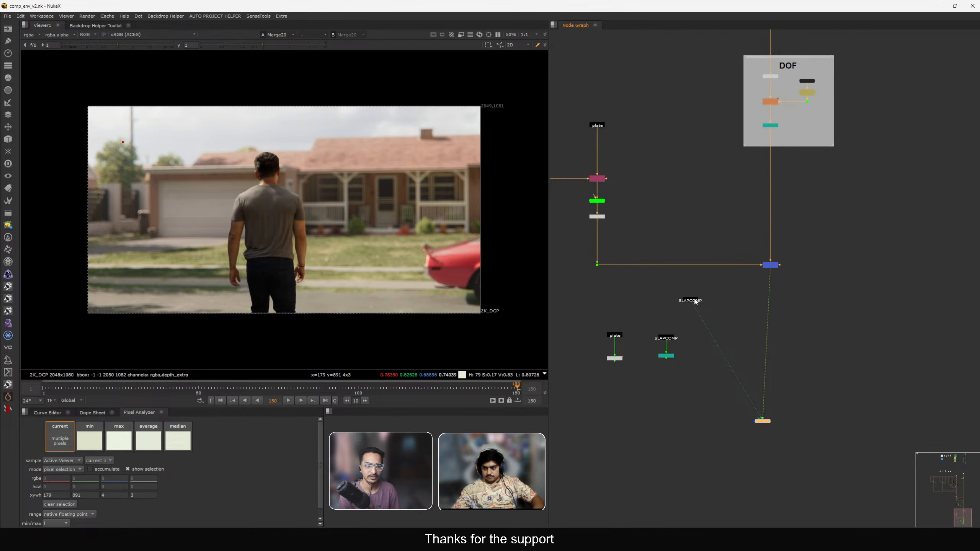
pyautogui.scroll(4, 679, 300)
pyautogui.moveTo(666, 312); pyautogui.dragTo(693, 297, button='middle')
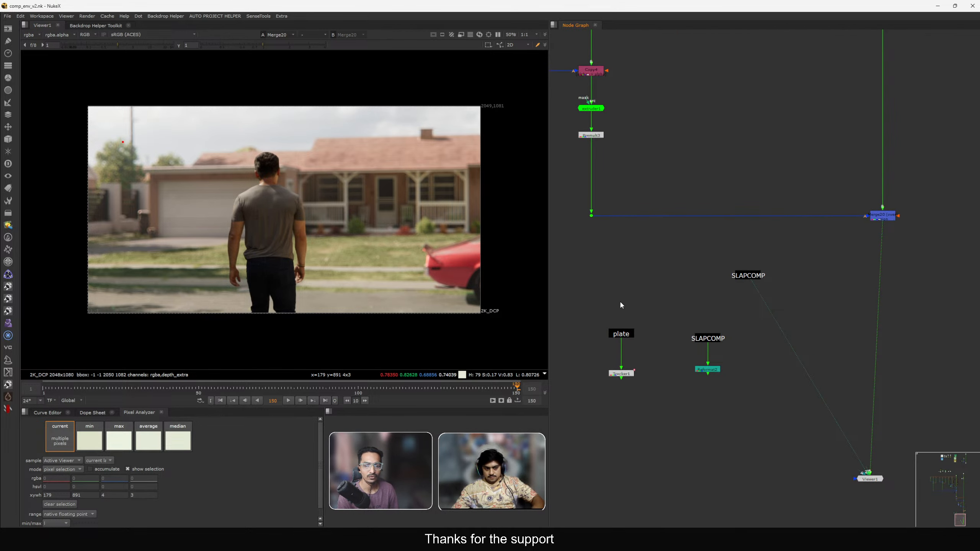
pyautogui.moveTo(593, 299); pyautogui.dragTo(656, 343)
pyautogui.press('1')
pyautogui.moveTo(752, 309); pyautogui.dragTo(707, 319, button='middle')
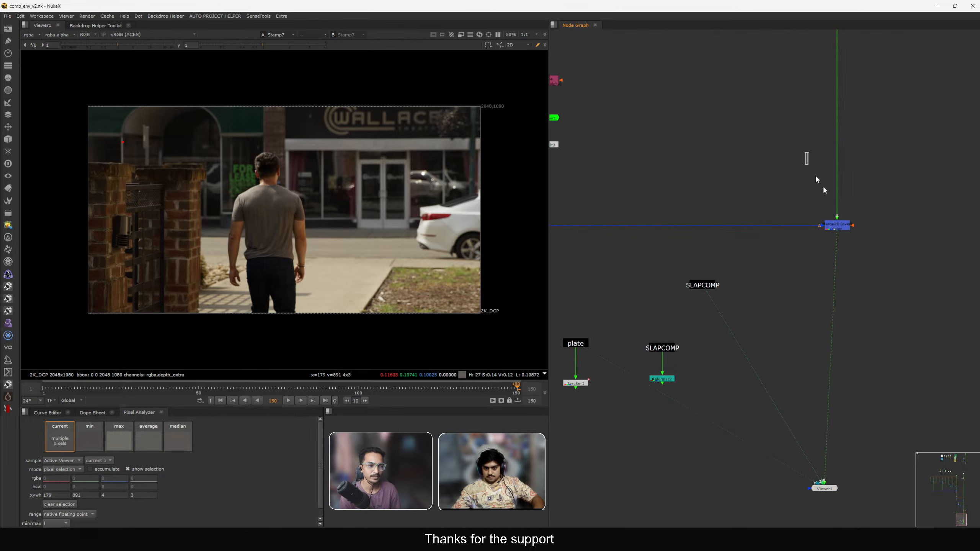
pyautogui.press('2')
pyautogui.press('1')
pyautogui.press('2')
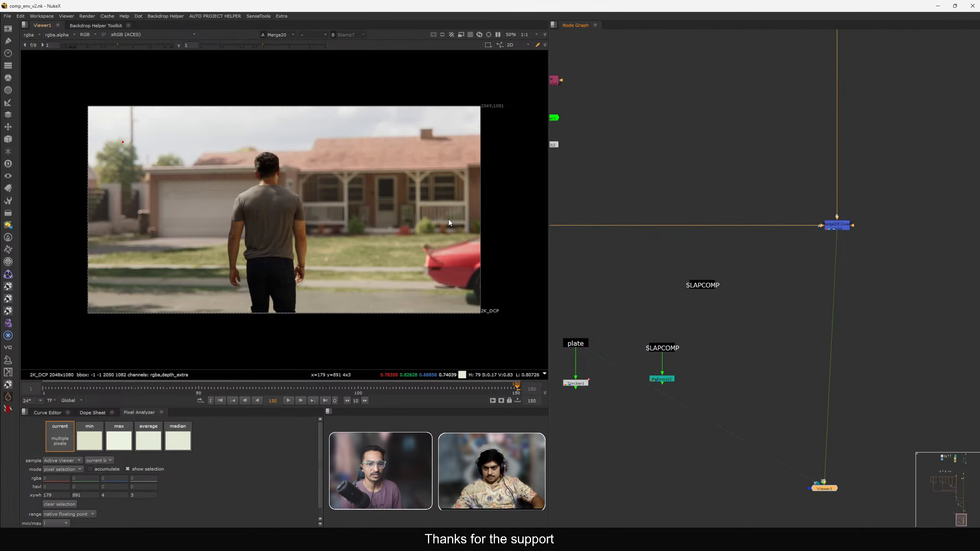
# Toggle the Grade20 node off and on to compare its effect on the CG.
pyautogui.scroll(-4, 712, 256)
pyautogui.scroll(2, 723, 246)
pyautogui.scroll(5, 723, 246)
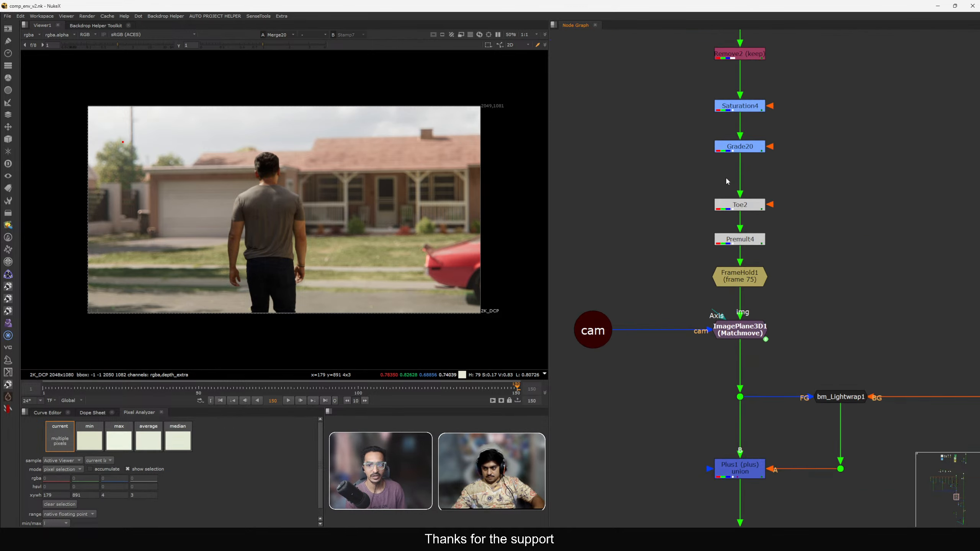
pyautogui.click(745, 145)
pyautogui.press('d')
pyautogui.moveTo(746, 145); pyautogui.dragTo(775, 165, button='middle')
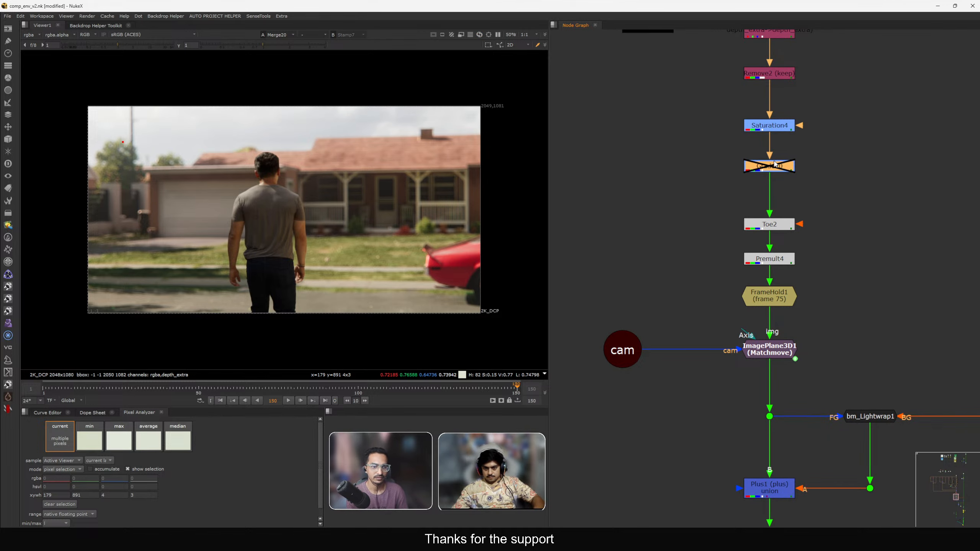
pyautogui.press('d')
pyautogui.press('d')
pyautogui.press('d')
pyautogui.press('d')
pyautogui.press('d')
# Open the Grade14 node's properties in the CG DATA branch to review its settings, then close them.
pyautogui.scroll(-3, 804, 191)
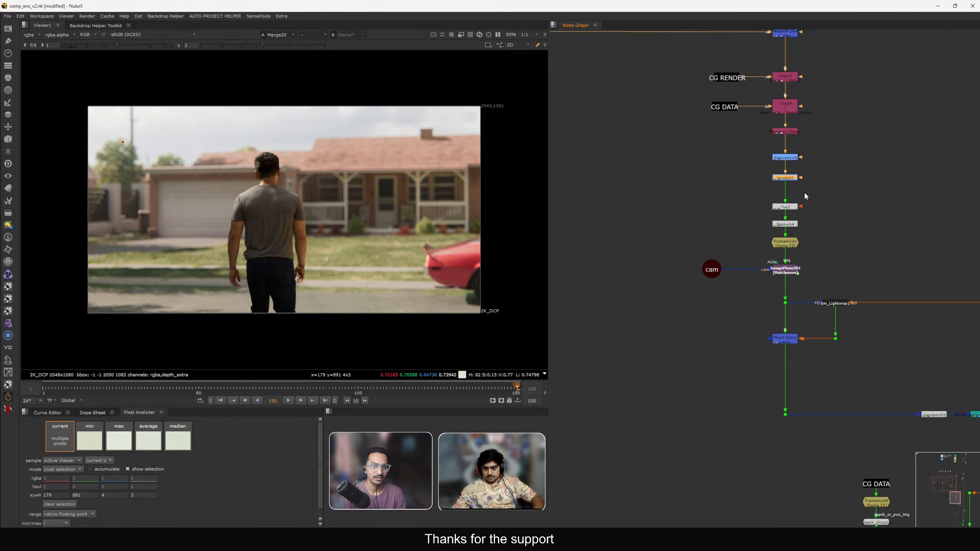
pyautogui.scroll(-5, 804, 191)
pyautogui.scroll(3, 751, 246)
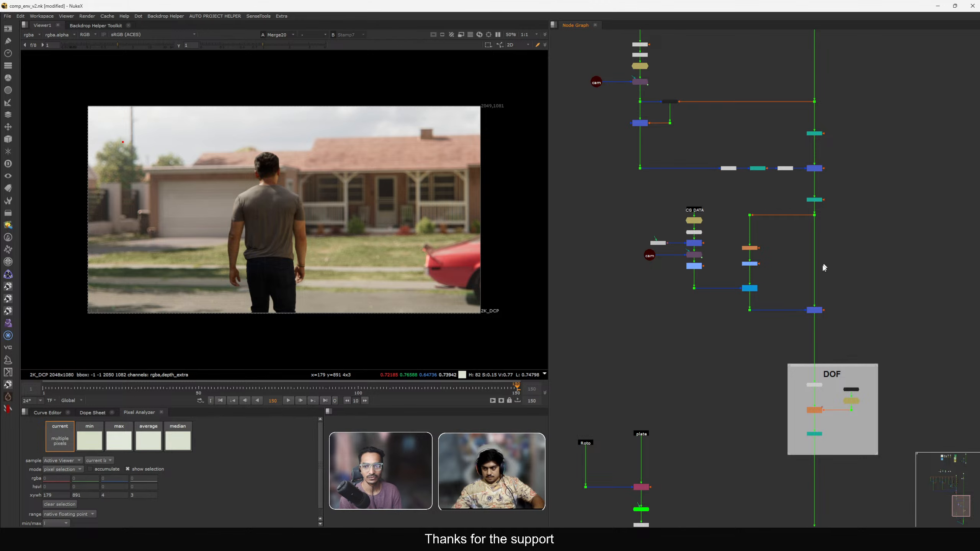
pyautogui.click(815, 311)
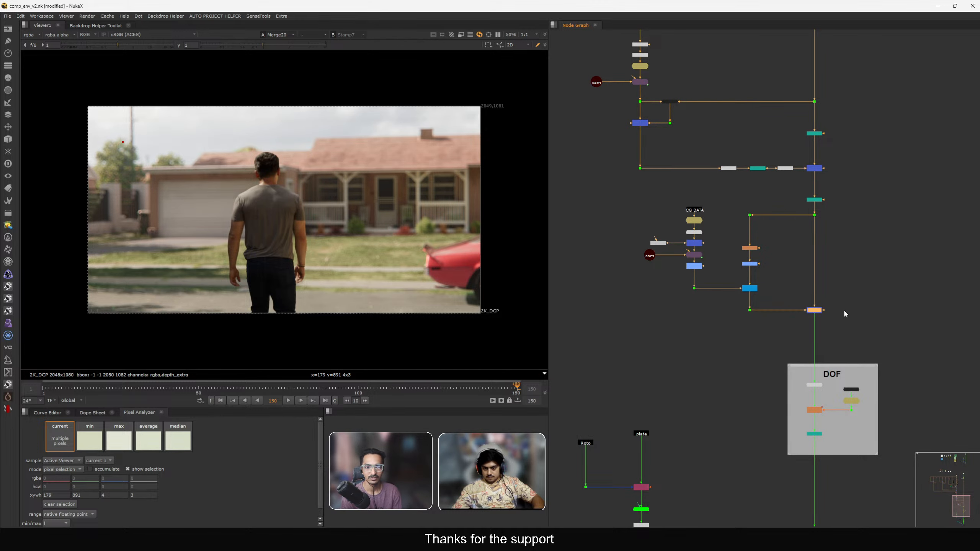
pyautogui.scroll(4, 835, 298)
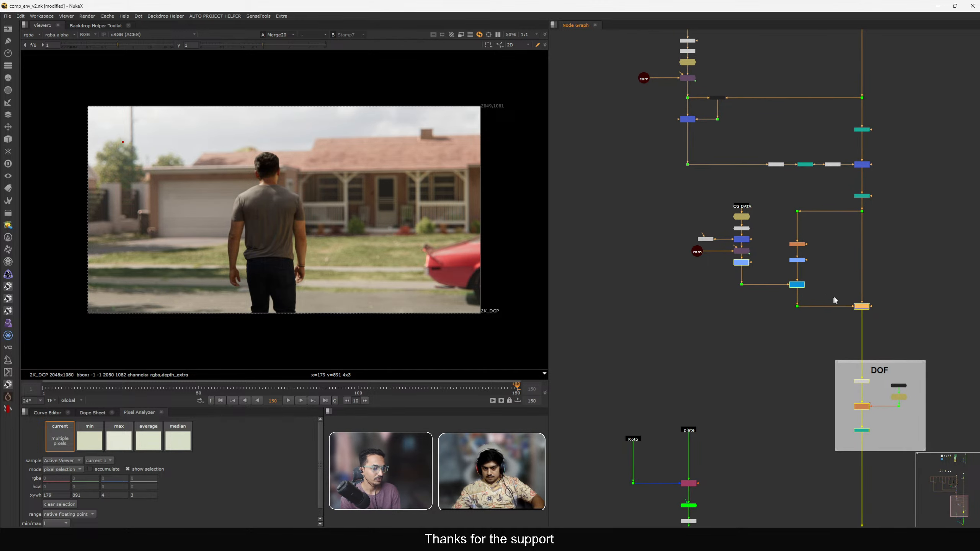
pyautogui.click(833, 271)
pyautogui.scroll(3, 677, 244)
pyautogui.doubleClick(704, 250)
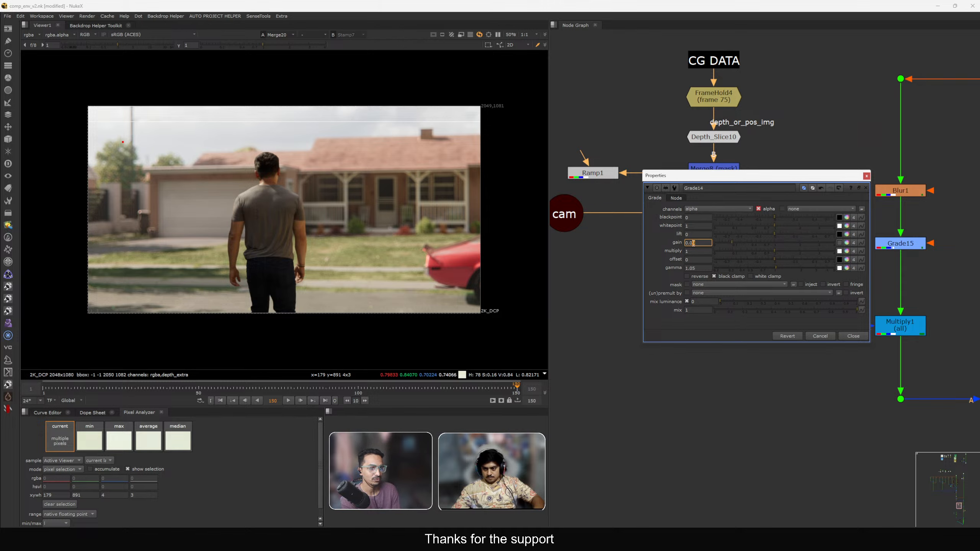
pyautogui.click(853, 336)
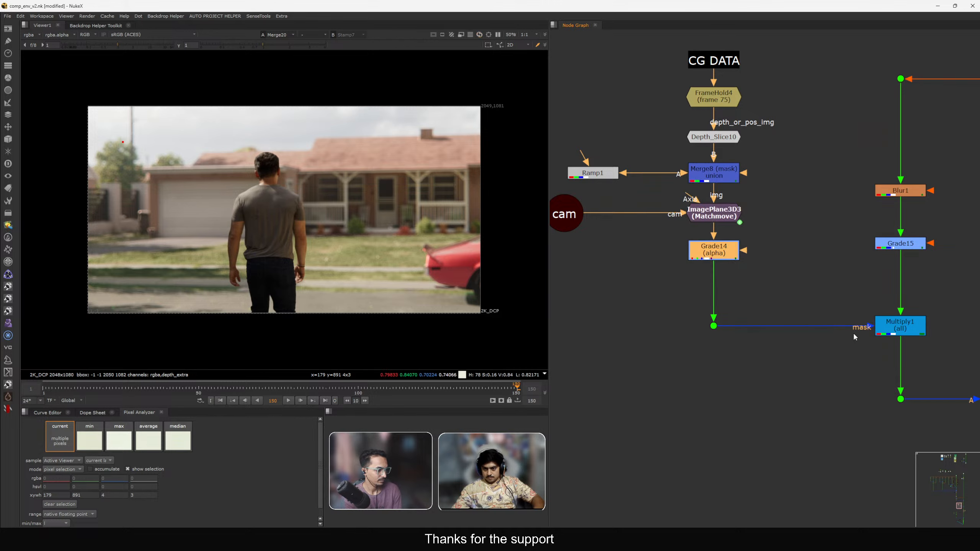
# Add a DasGrain node below Merge20 in the slapcomp branch.
pyautogui.scroll(-5, 692, 342)
pyautogui.moveTo(691, 338); pyautogui.dragTo(712, 261, button='middle')
pyautogui.scroll(2, 740, 311)
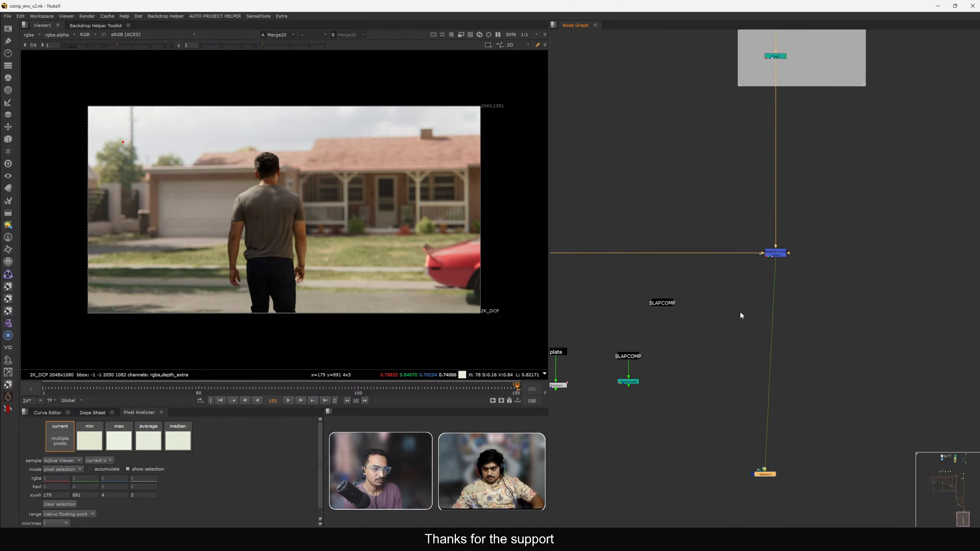
pyautogui.press('Tab')
pyautogui.write('dasg')
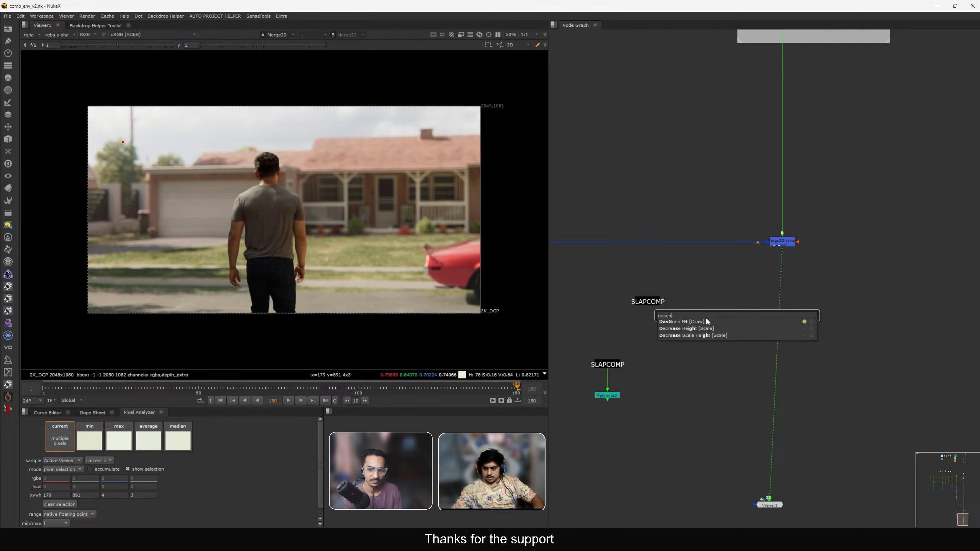
pyautogui.click(698, 323)
pyautogui.moveTo(743, 320); pyautogui.dragTo(789, 332)
pyautogui.click(716, 221)
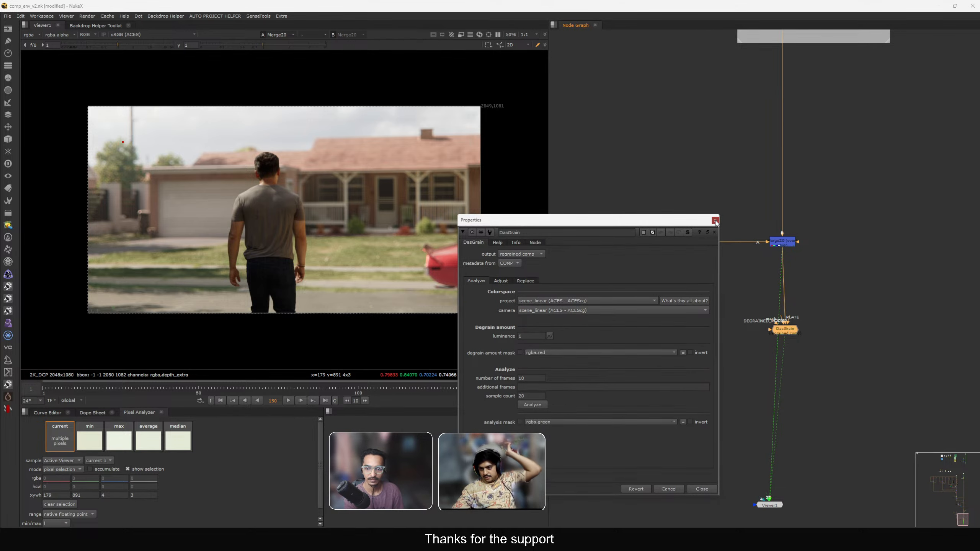
# Browse the node graph up to the ASSET backdrop and back down to the DasGrain node.
pyautogui.scroll(-2, 838, 261)
pyautogui.click(730, 335)
pyautogui.scroll(-5, 730, 335)
pyautogui.moveTo(729, 335); pyautogui.dragTo(818, 372, button='middle')
pyautogui.scroll(-2, 727, 271)
pyautogui.moveTo(727, 271); pyautogui.dragTo(717, 382, button='middle')
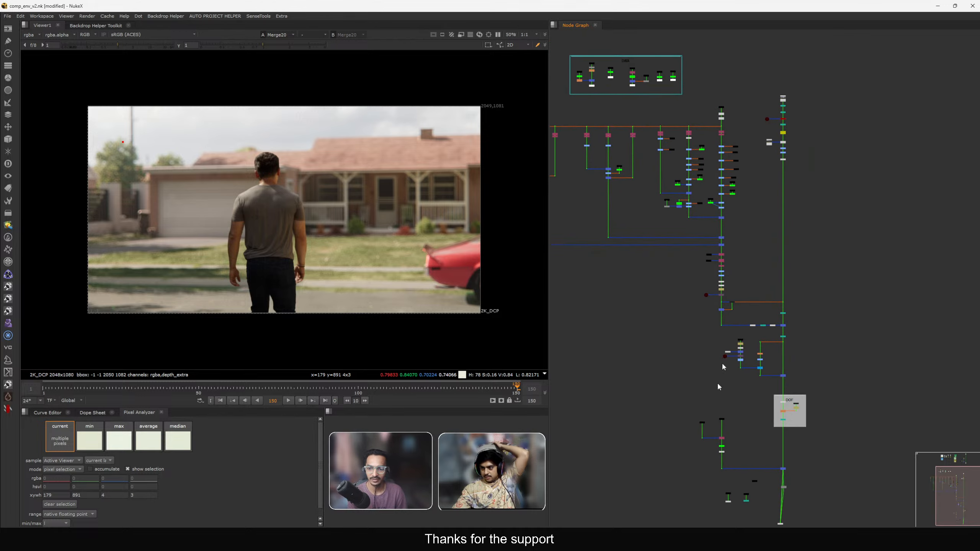
pyautogui.moveTo(590, 39); pyautogui.dragTo(645, 293, button='middle')
pyautogui.scroll(4, 616, 167)
pyautogui.scroll(8, 784, 181)
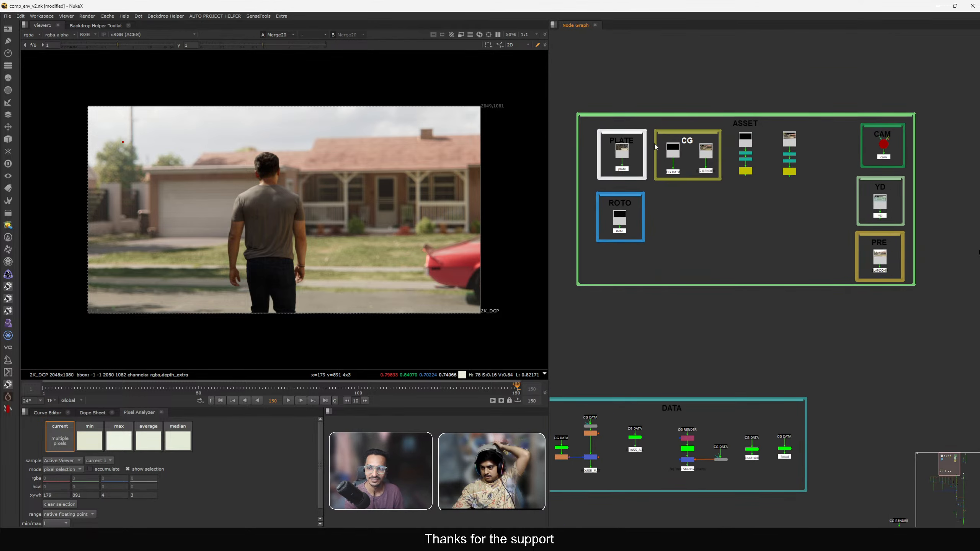
pyautogui.moveTo(636, 160); pyautogui.dragTo(662, 151, button='middle')
pyautogui.scroll(-4, 703, 204)
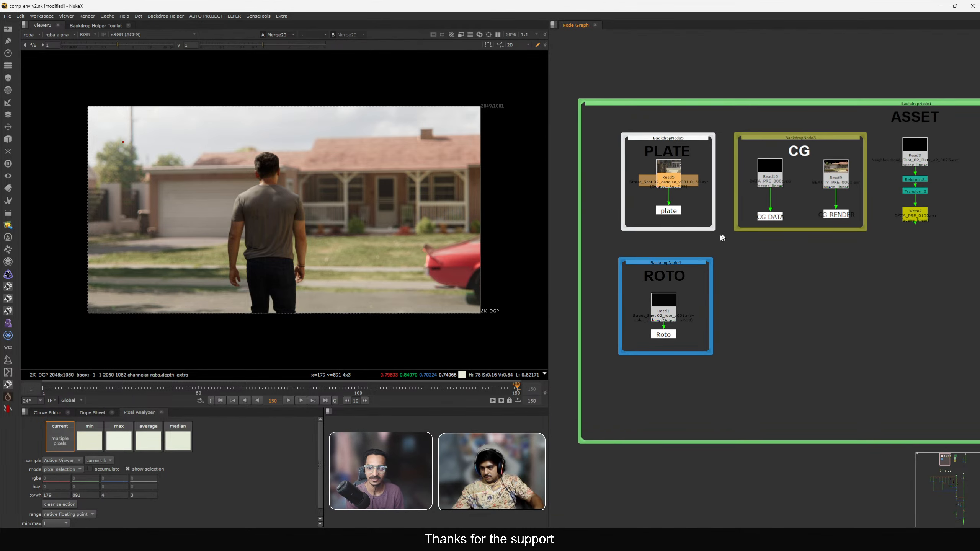
pyautogui.moveTo(722, 237); pyautogui.dragTo(658, 239, button='middle')
pyautogui.scroll(-4, 726, 240)
pyautogui.moveTo(773, 245); pyautogui.dragTo(736, 240, button='middle')
pyautogui.moveTo(911, 293); pyautogui.dragTo(714, 337, button='middle')
pyautogui.scroll(3, 729, 265)
pyautogui.scroll(-4, 733, 332)
pyautogui.scroll(-2, 734, 334)
pyautogui.moveTo(675, 422); pyautogui.dragTo(778, 227, button='middle')
pyautogui.scroll(-1, 762, 366)
pyautogui.moveTo(762, 366); pyautogui.dragTo(703, 179, button='middle')
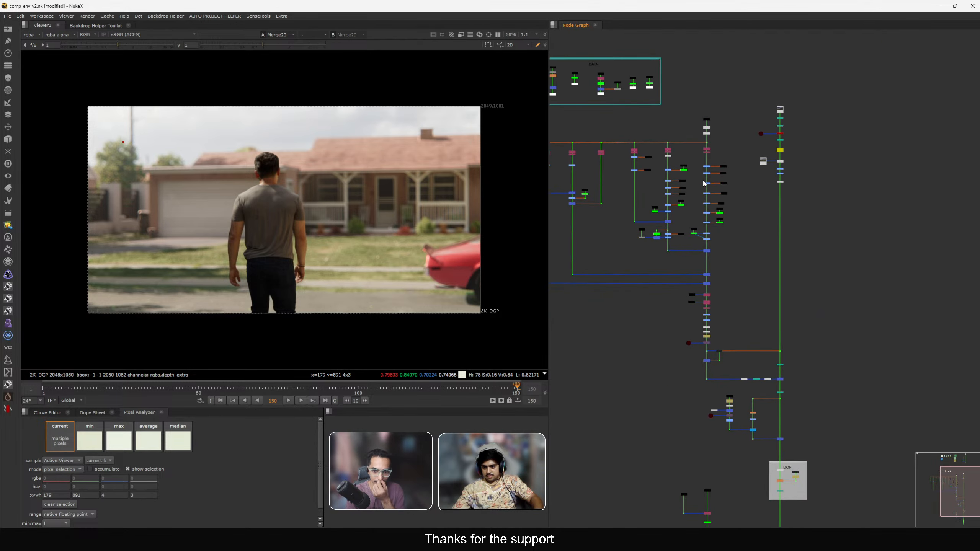
pyautogui.moveTo(720, 360); pyautogui.dragTo(686, 175, button='middle')
pyautogui.moveTo(742, 392); pyautogui.dragTo(720, 300, button='middle')
pyautogui.scroll(5, 721, 301)
# View the DasGrain output, then delete the DasGrain node.
pyautogui.moveTo(688, 259); pyautogui.dragTo(748, 305)
pyautogui.press('1')
pyautogui.click(722, 430)
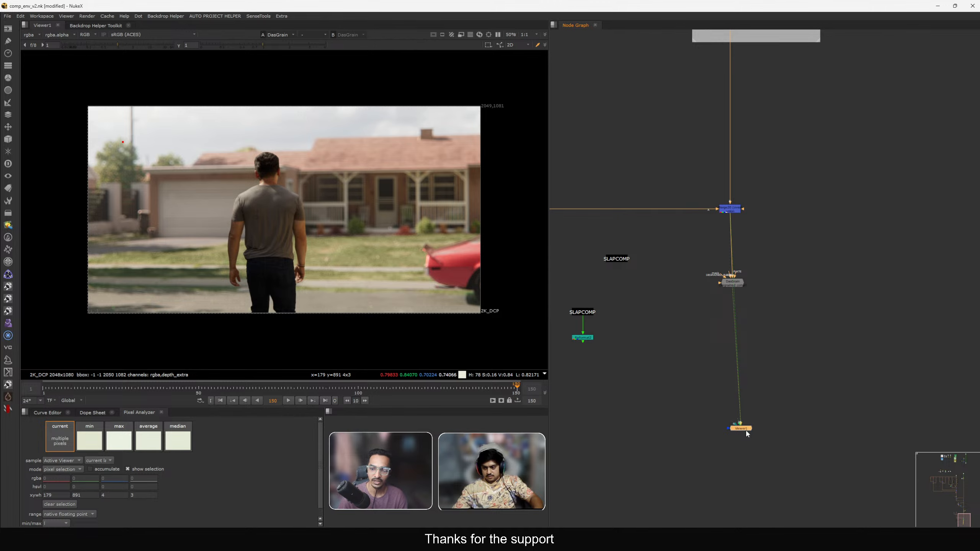
pyautogui.moveTo(746, 431); pyautogui.dragTo(741, 432)
pyautogui.moveTo(694, 252); pyautogui.dragTo(748, 294)
pyautogui.press('Delete')
# Insert a LumaGrain node into the pipe below Merge20.
pyautogui.scroll(3, 694, 278)
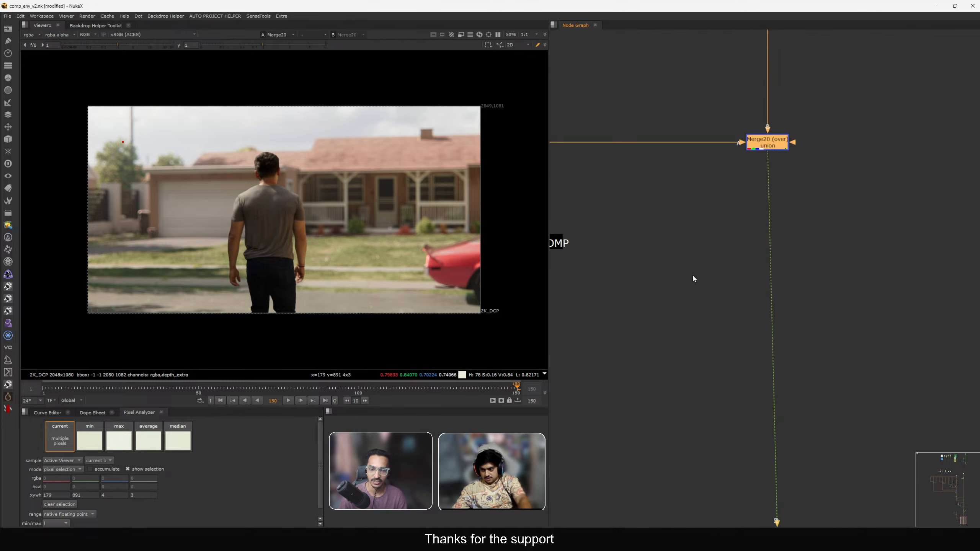
pyautogui.press('Tab')
pyautogui.write('f')
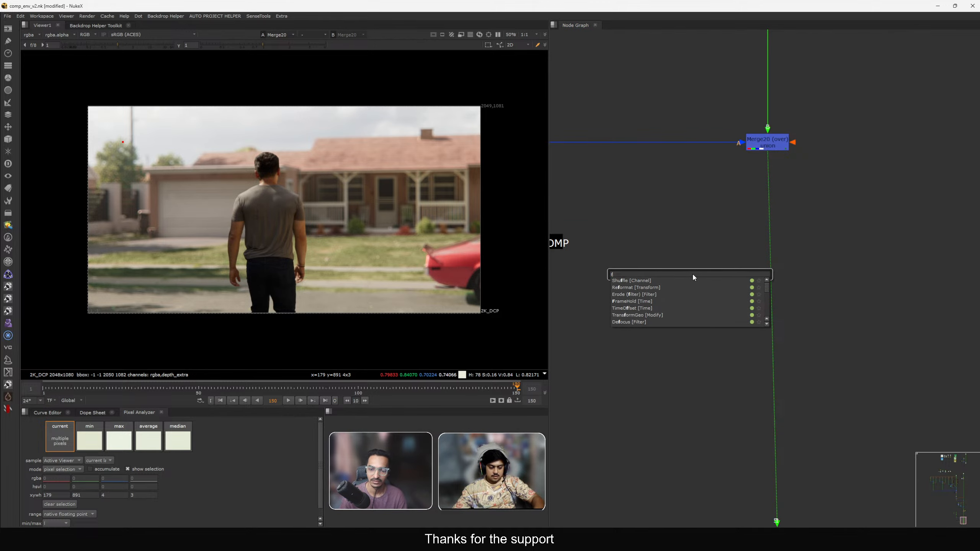
pyautogui.press('BackSpace')
pyautogui.write('luma')
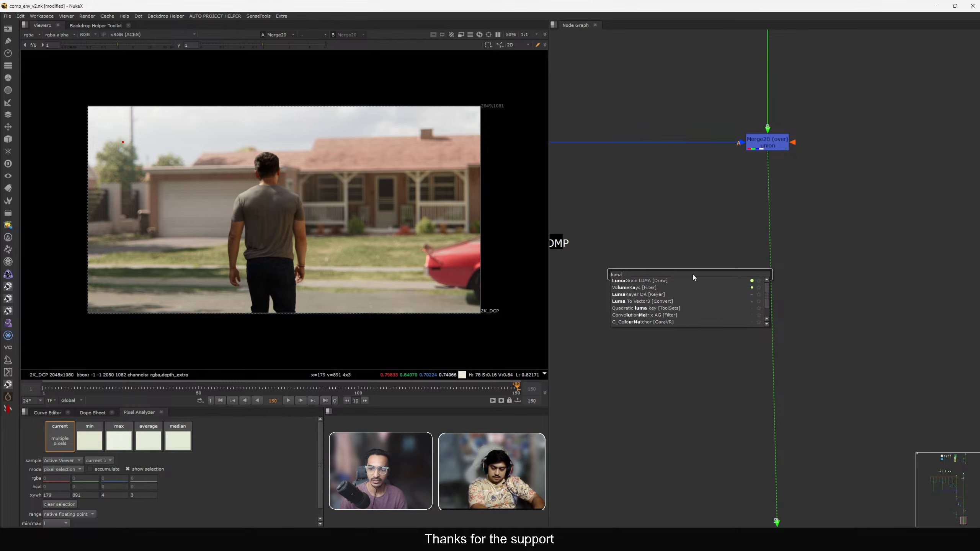
pyautogui.write('gra')
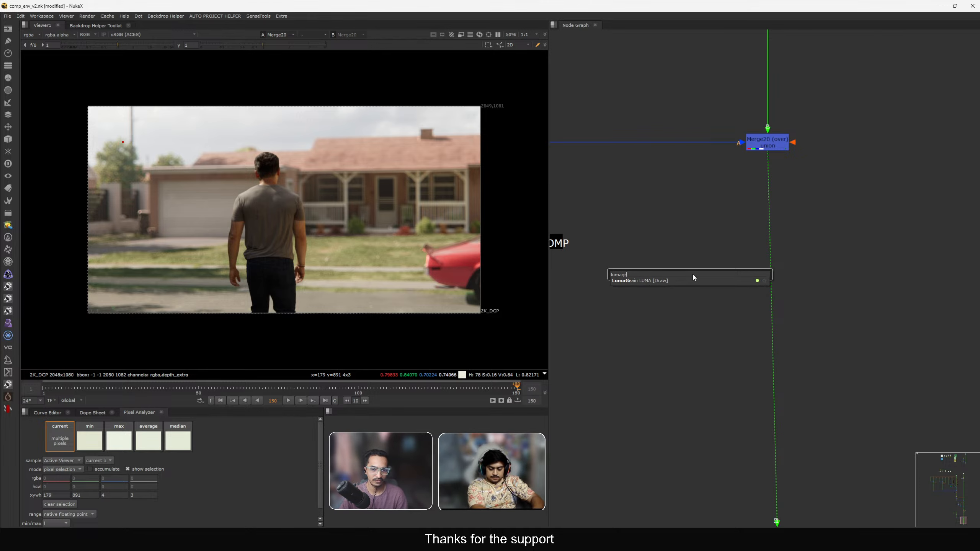
pyautogui.press('Return')
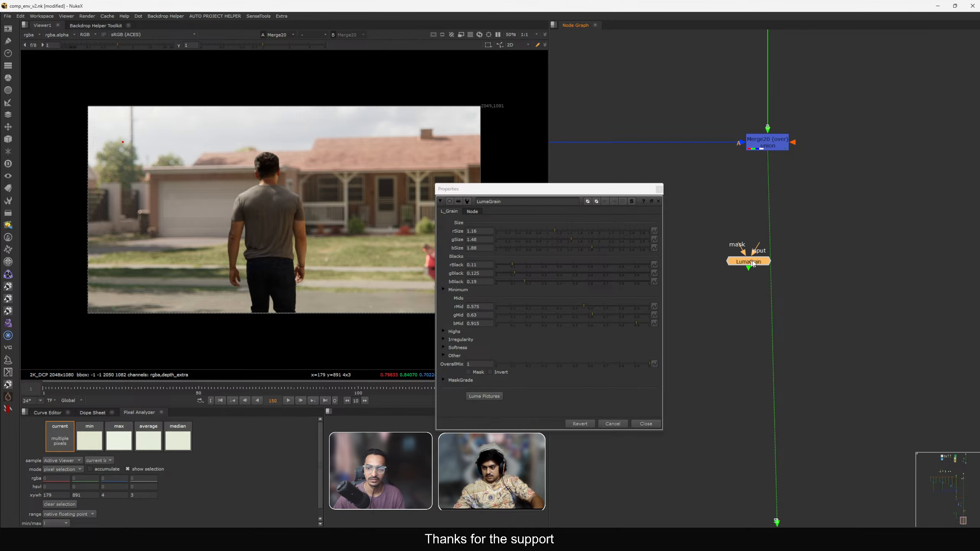
pyautogui.moveTo(760, 259)
pyautogui.mouseDown()
pyautogui.moveTo(768, 255)
pyautogui.moveTo(753, 258)
pyautogui.moveTo(755, 266)
pyautogui.mouseUp()
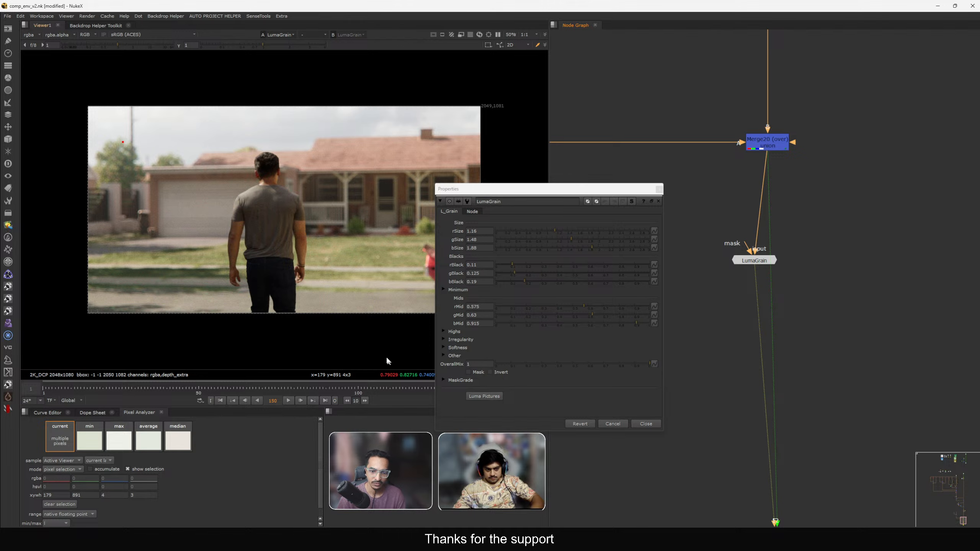
pyautogui.moveTo(755, 268); pyautogui.dragTo(768, 289)
# Expand LumaGrain's Other settings to check the grain saturation and luminance controls.
pyautogui.moveTo(551, 189); pyautogui.dragTo(675, 163)
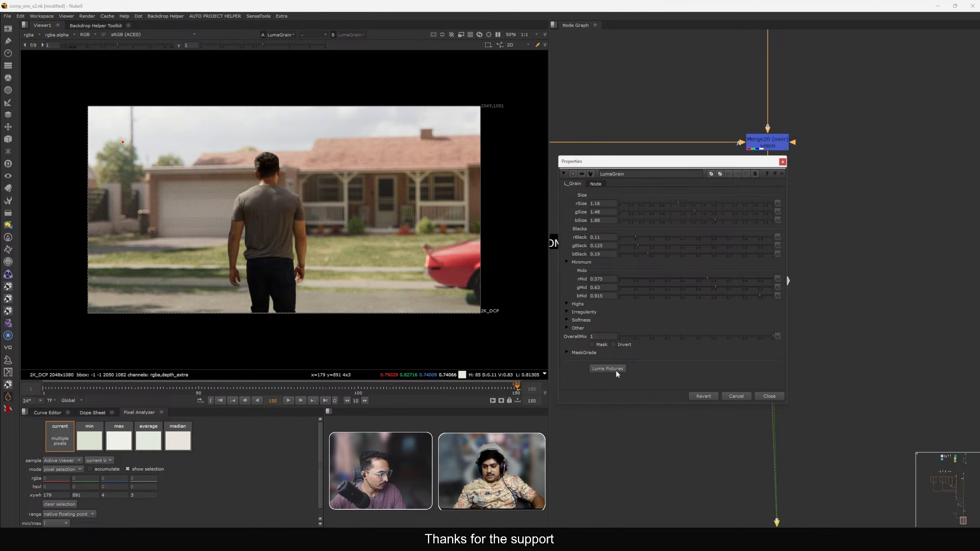
pyautogui.click(567, 328)
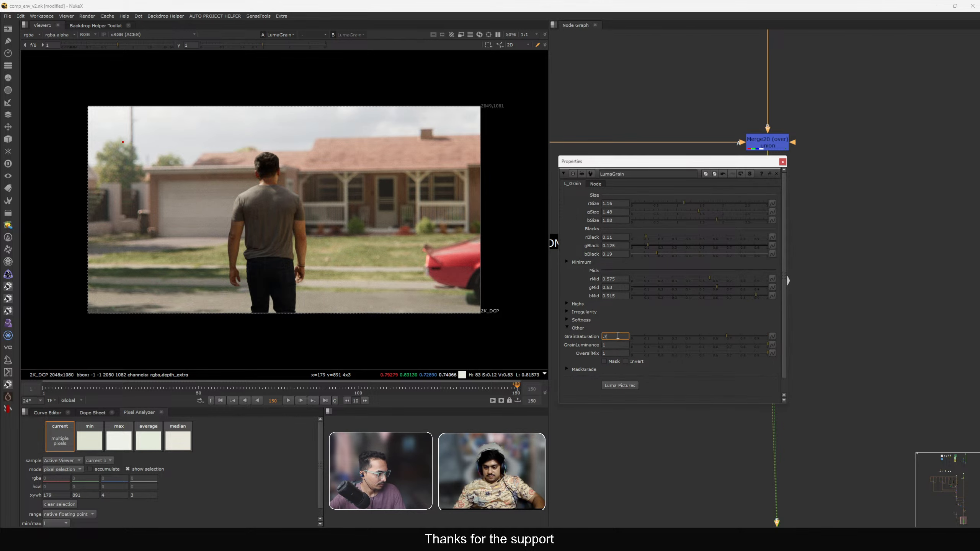
pyautogui.click(782, 162)
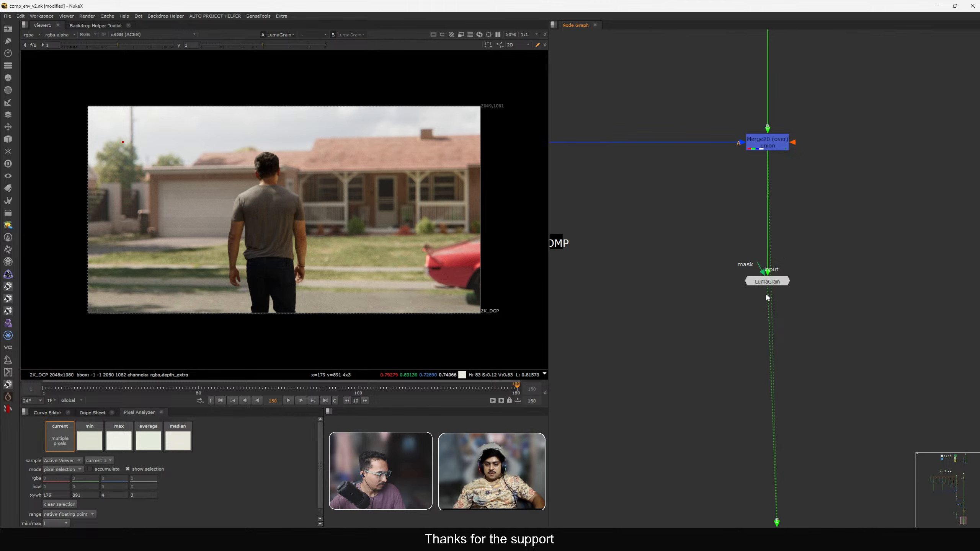
# Connect the viewer's first input to the LumaGrain node.
pyautogui.scroll(-3, 764, 302)
pyautogui.moveTo(777, 420); pyautogui.dragTo(731, 282, button='middle')
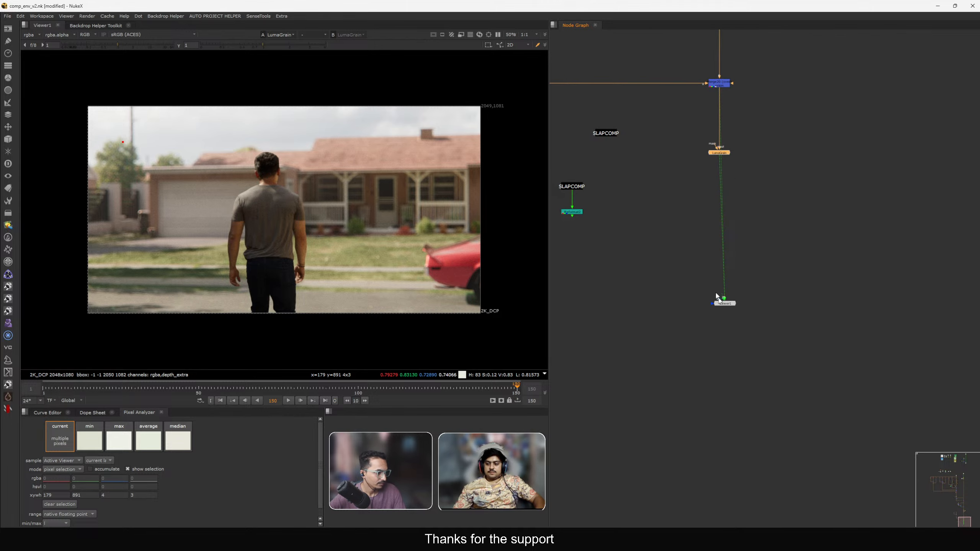
pyautogui.moveTo(643, 225); pyautogui.dragTo(725, 300)
pyautogui.hotkey('ctrl', 'shift', 'x')
pyautogui.click(719, 153)
pyautogui.press('1')
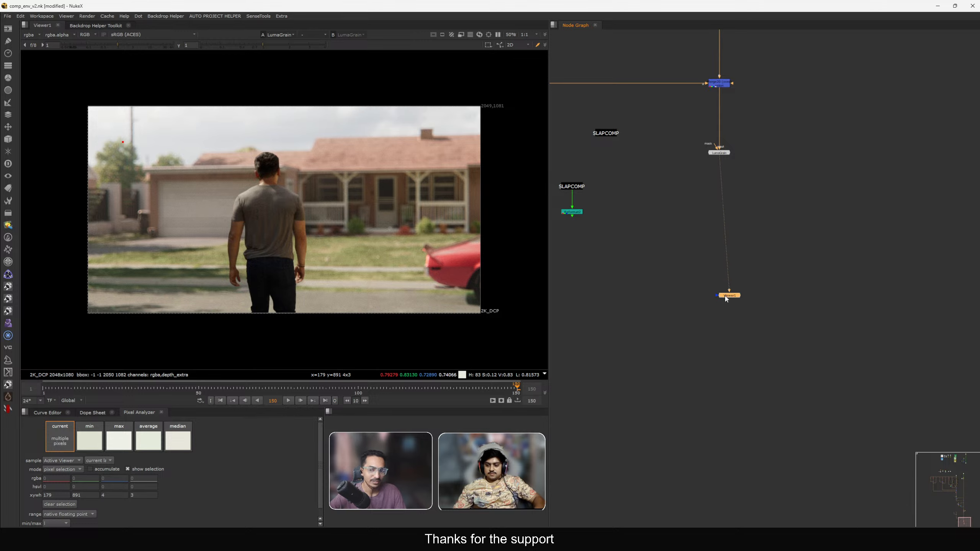
# Set LumaGrain's OverallMix to 0.37.
pyautogui.doubleClick(719, 153)
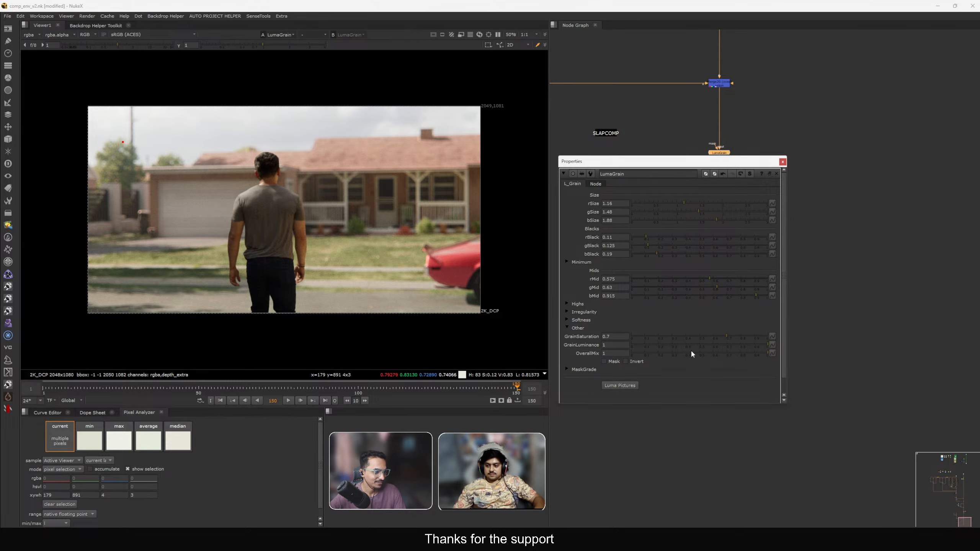
pyautogui.click(701, 355)
pyautogui.moveTo(702, 354); pyautogui.dragTo(698, 353)
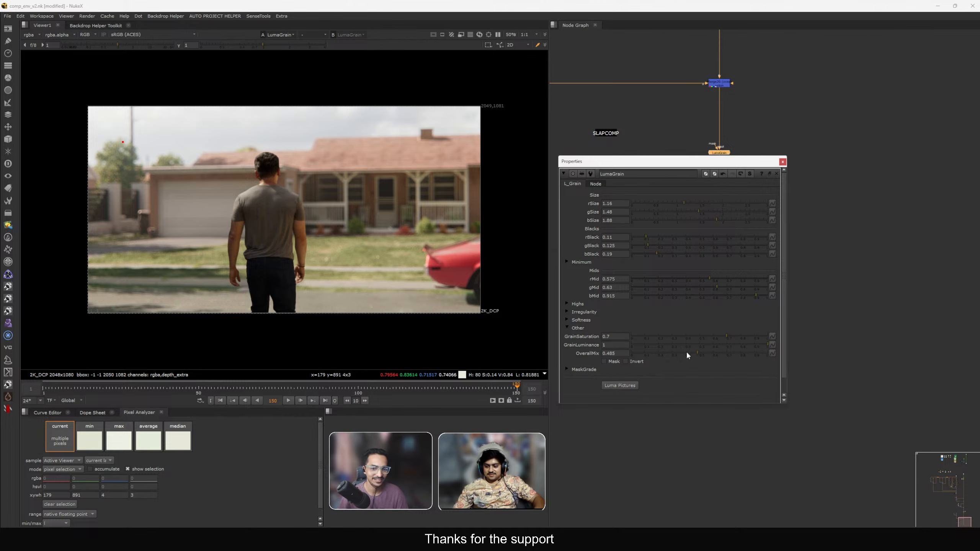
pyautogui.click(783, 162)
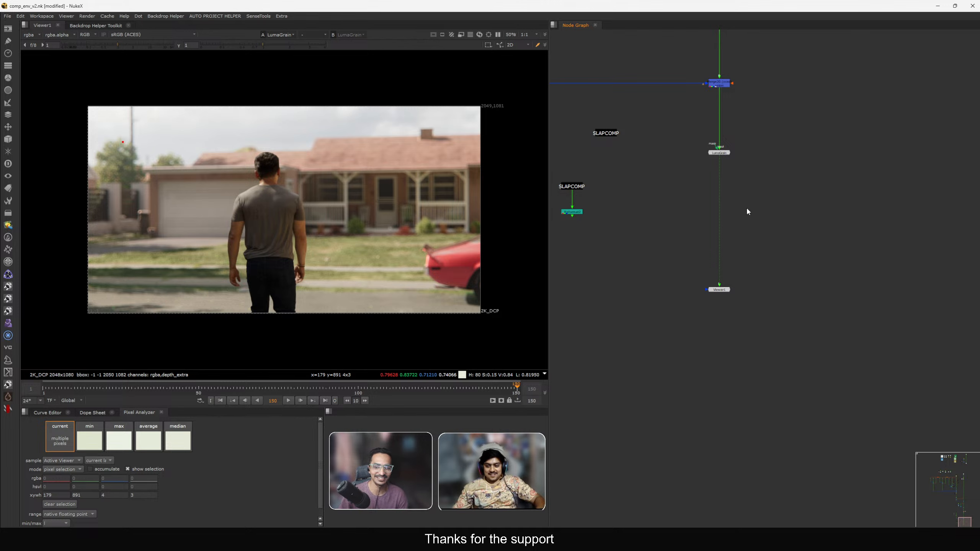
# Insert an apVignette node below Merge20.
pyautogui.scroll(3, 712, 184)
pyautogui.press('Tab')
pyautogui.write('apvig')
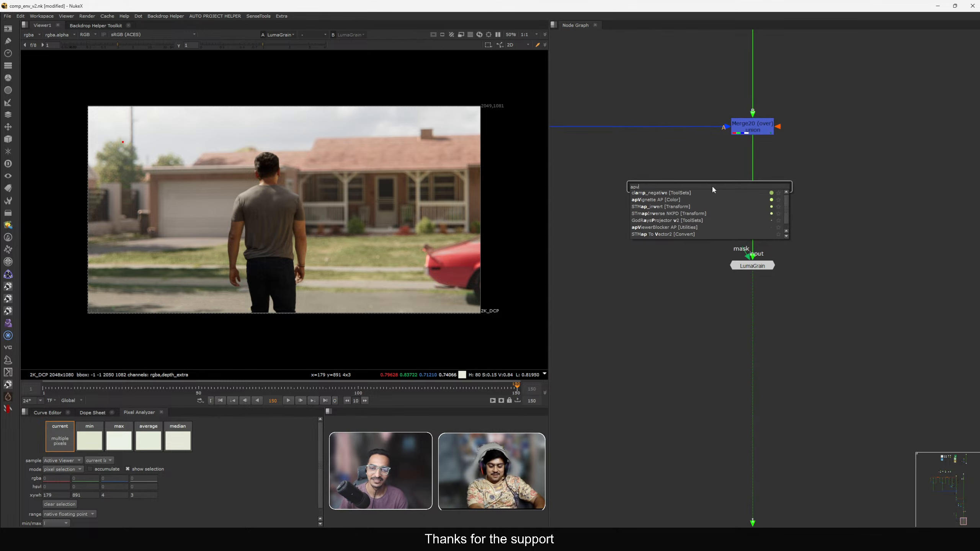
pyautogui.press('Return')
pyautogui.moveTo(713, 188); pyautogui.dragTo(754, 181)
# Set the apVignette aspect to 1.5.
pyautogui.doubleClick(511, 204)
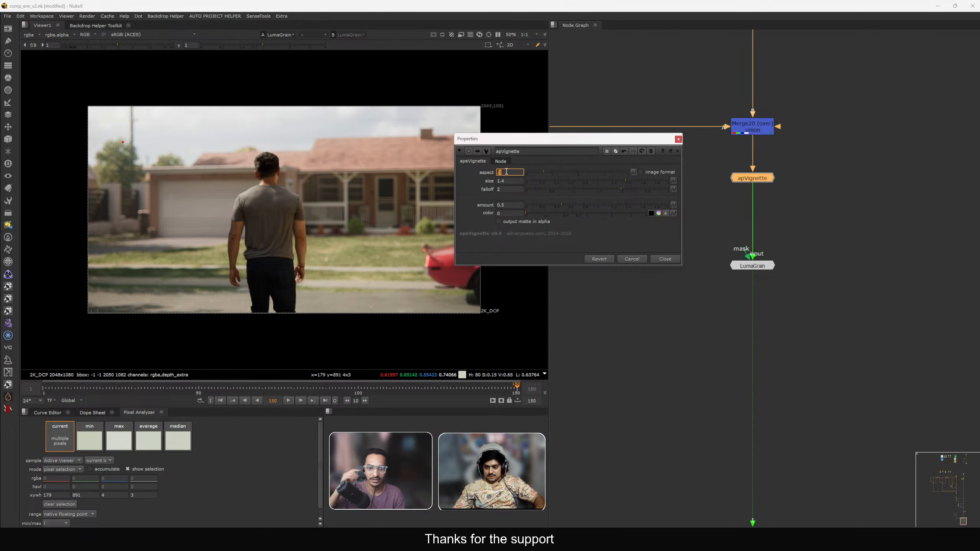
pyautogui.click(666, 258)
pyautogui.moveTo(699, 163); pyautogui.dragTo(811, 197)
pyautogui.press('Return')
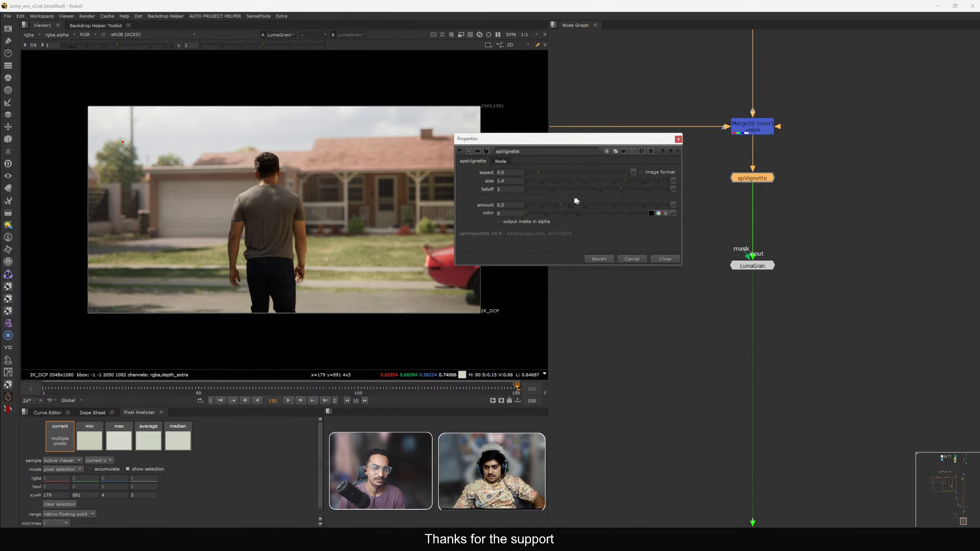
pyautogui.write('.5')
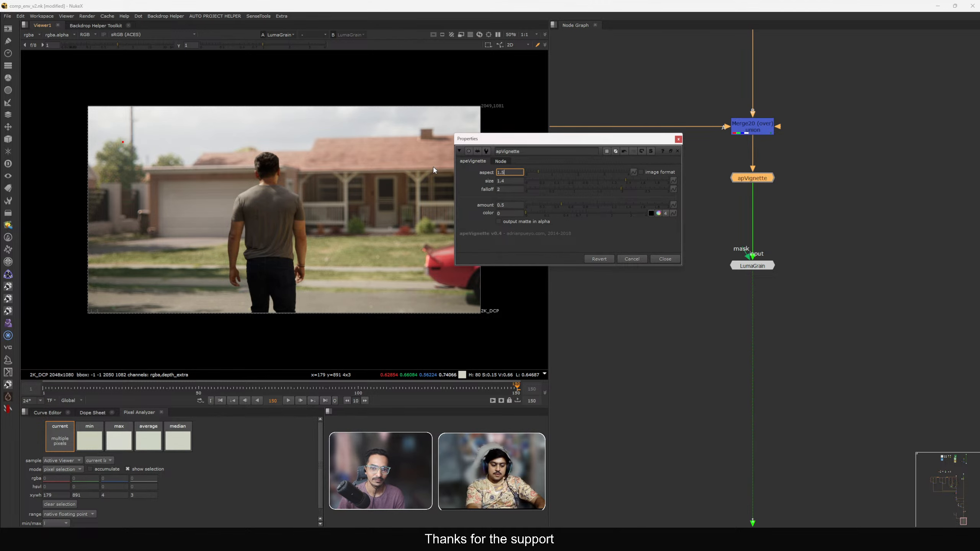
pyautogui.press('Return')
# Lower the apVignette amount in small steps, reopening its properties to reduce it once more.
pyautogui.click(500, 204)
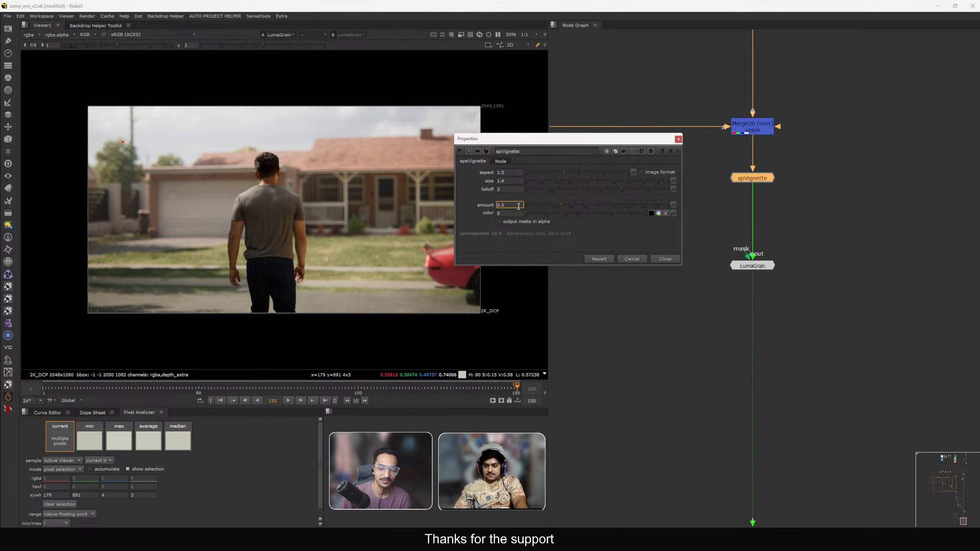
pyautogui.press('Up')
pyautogui.press('Up')
pyautogui.press('Up')
pyautogui.press('Down')
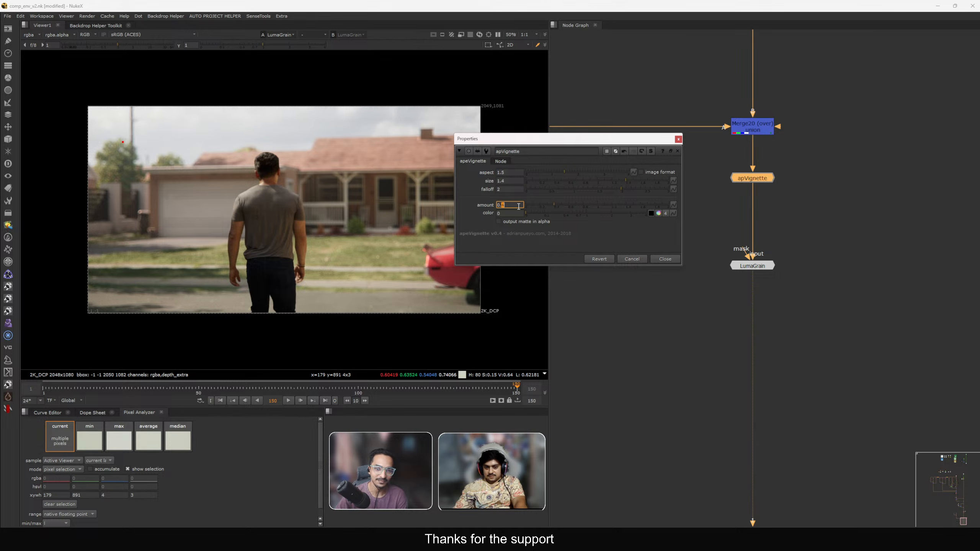
pyautogui.click(669, 259)
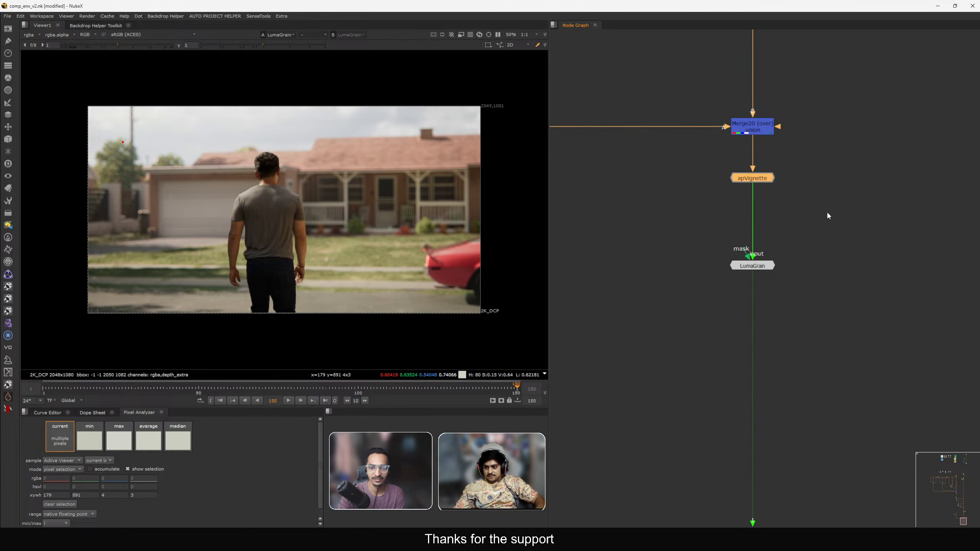
pyautogui.doubleClick(753, 178)
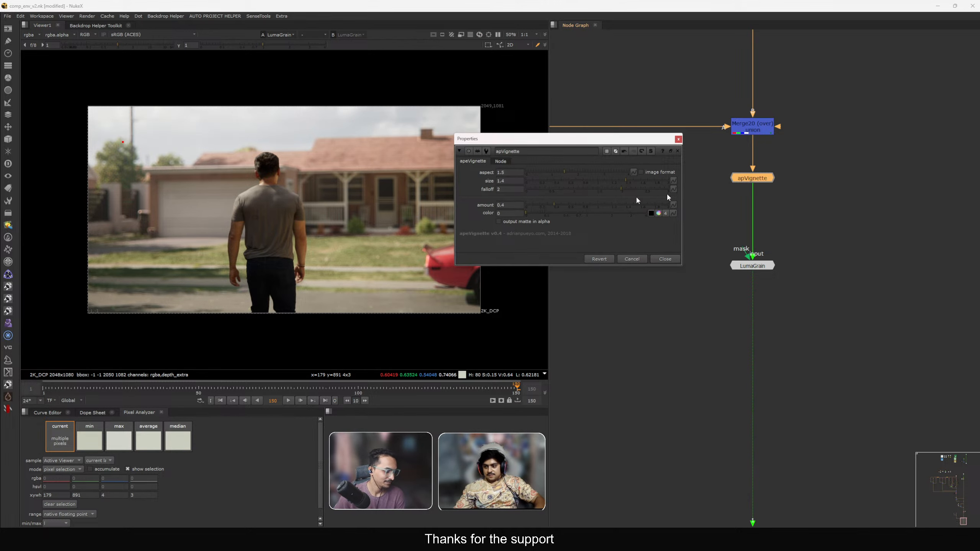
pyautogui.click(516, 204)
pyautogui.press('Down')
pyautogui.click(655, 259)
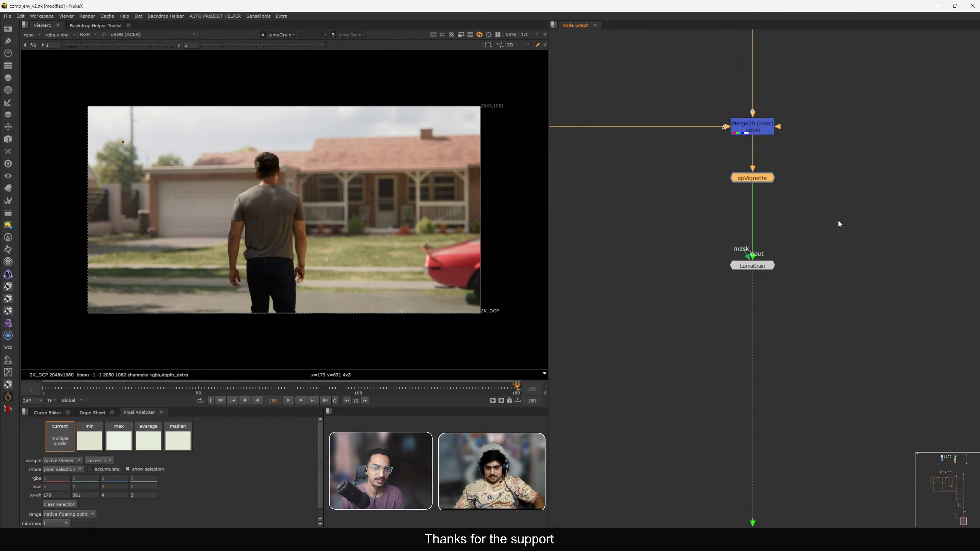
# Insert a Crop node below the LumaGrain node.
pyautogui.click(753, 266)
pyautogui.scroll(-3, 761, 292)
pyautogui.scroll(-2, 768, 309)
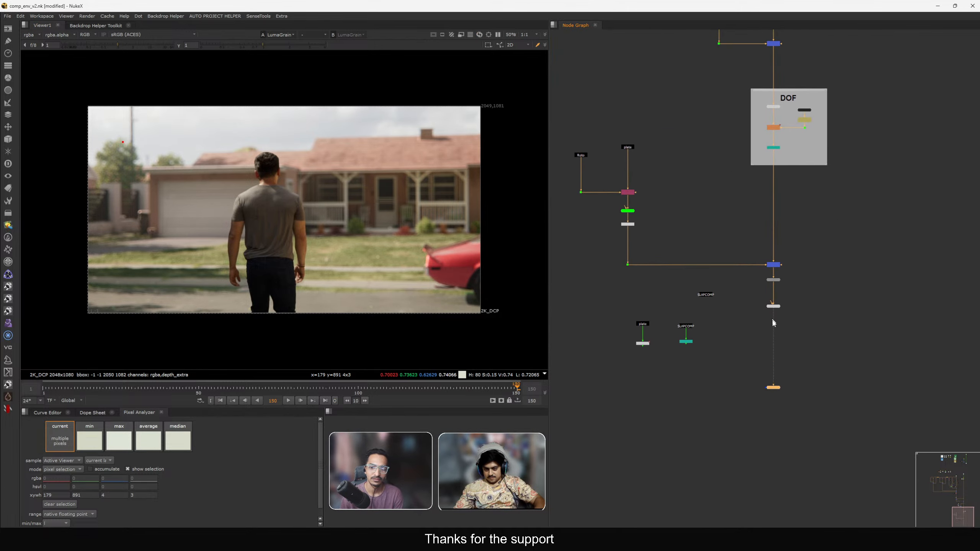
pyautogui.scroll(5, 705, 336)
pyautogui.scroll(-3, 704, 325)
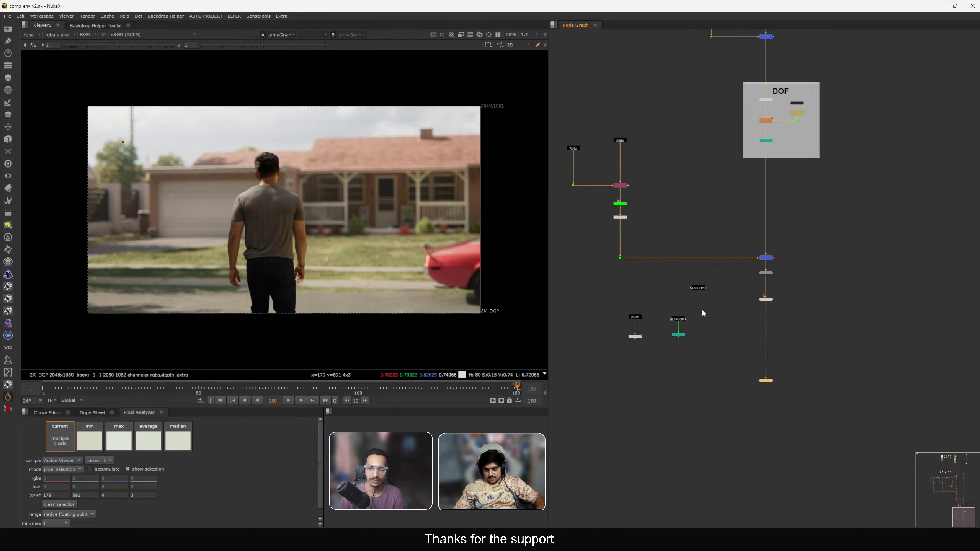
pyautogui.scroll(5, 766, 307)
pyautogui.click(765, 276)
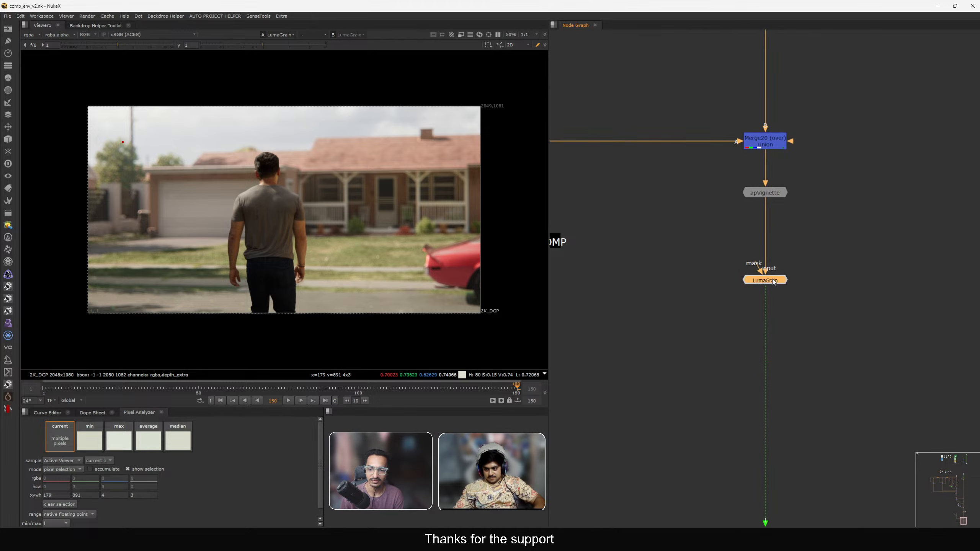
pyautogui.press('Tab')
pyautogui.click(744, 342)
pyautogui.press('Tab')
pyautogui.write('crop')
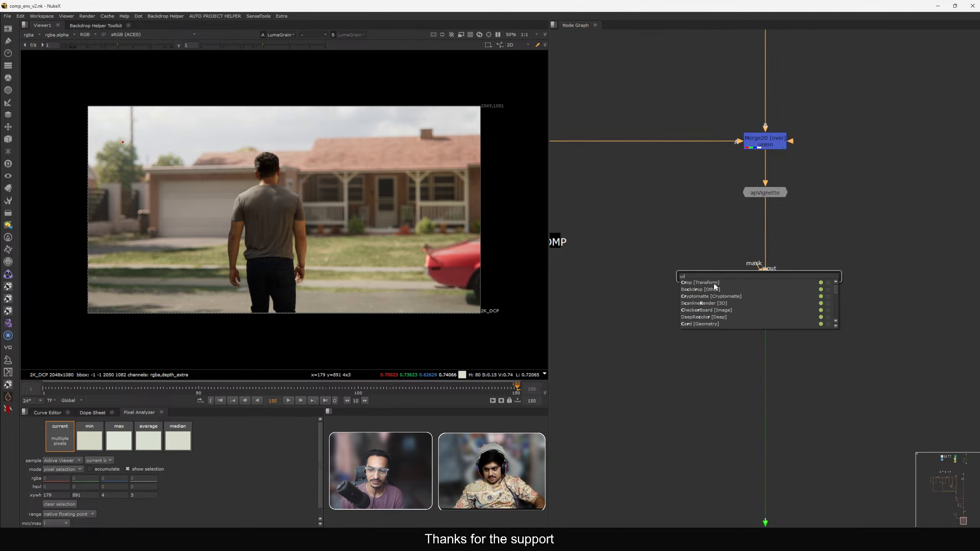
pyautogui.press('Return')
# Set the Crop node's preset to the widest letterbox aspect ratio.
pyautogui.click(547, 285)
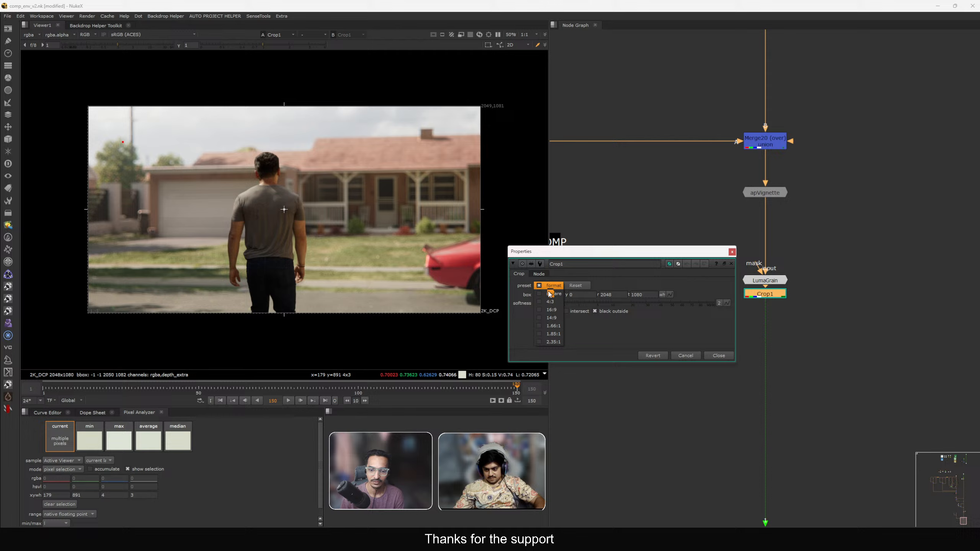
pyautogui.click(548, 339)
pyautogui.click(719, 355)
# Add a Reformat node below the Crop with black outside enabled.
pyautogui.press('Tab')
pyautogui.write('reformat')
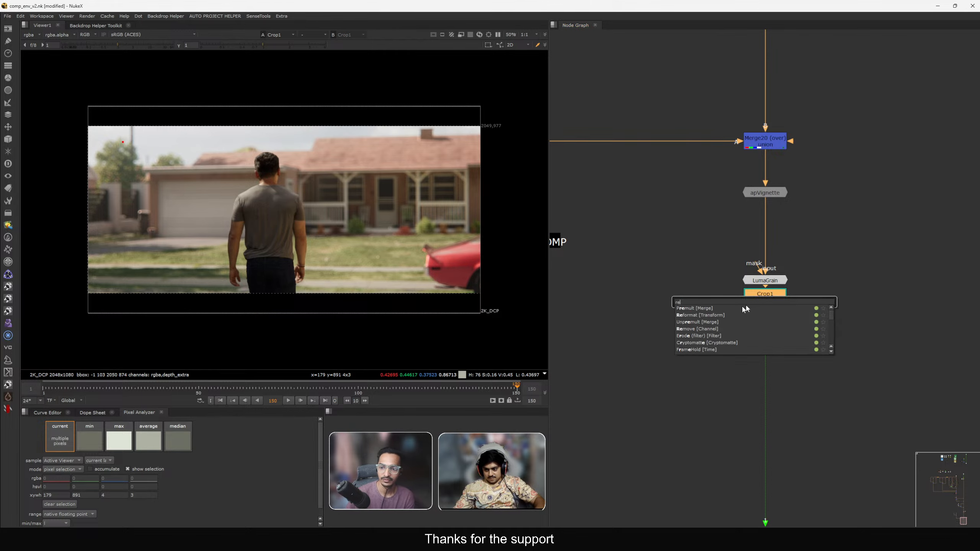
pyautogui.press('Return')
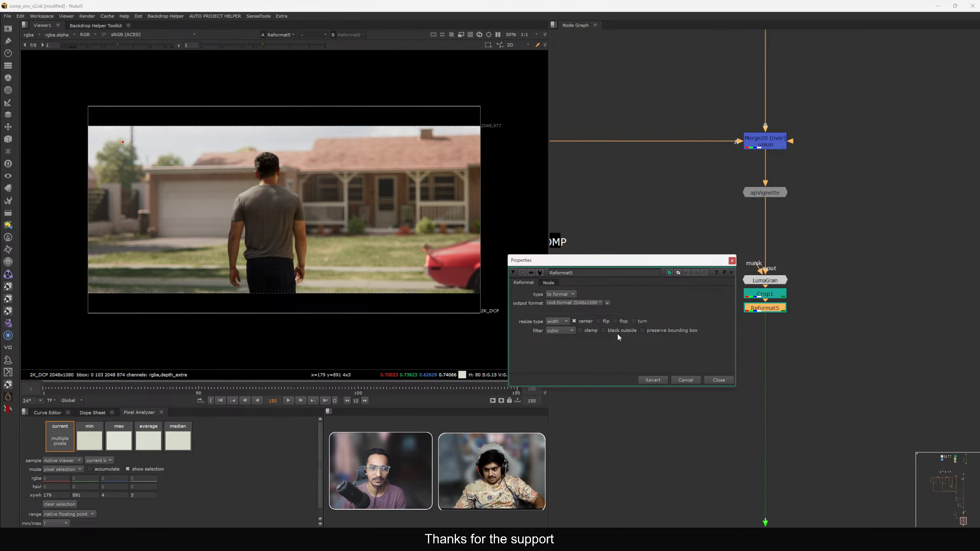
pyautogui.click(604, 331)
pyautogui.moveTo(764, 307)
pyautogui.mouseDown()
pyautogui.moveTo(763, 325)
pyautogui.moveTo(769, 304)
pyautogui.mouseUp()
# Insert a Transform node above the Crop and move LumaGrain to the end of the chain below Reformat.
pyautogui.moveTo(771, 281); pyautogui.dragTo(771, 269)
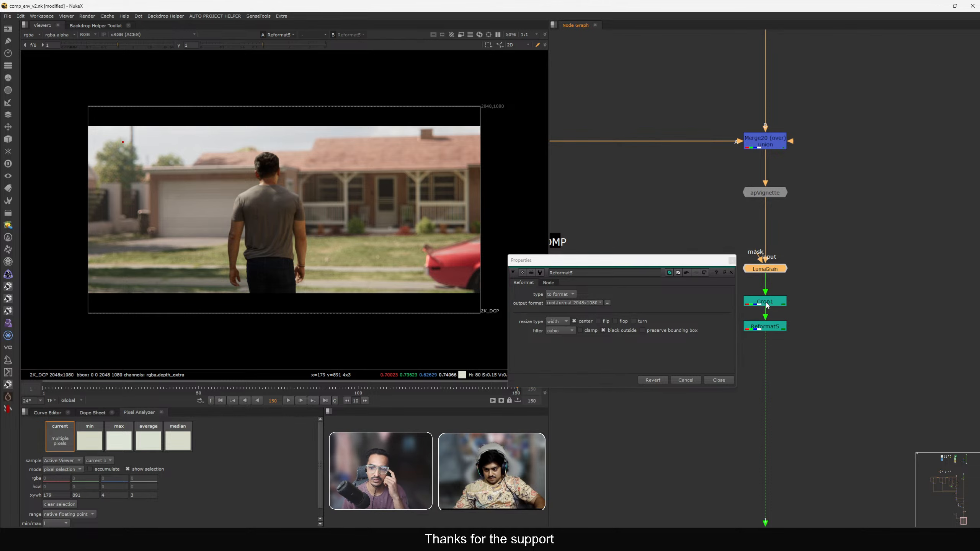
pyautogui.moveTo(767, 305); pyautogui.dragTo(766, 295)
pyautogui.press('t')
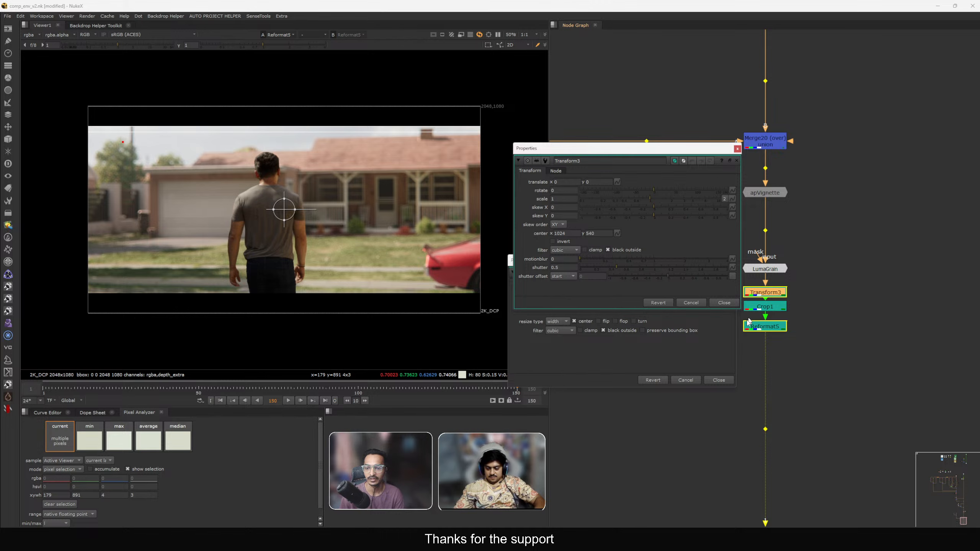
pyautogui.click(719, 304)
pyautogui.click(719, 380)
pyautogui.moveTo(768, 269); pyautogui.dragTo(771, 369)
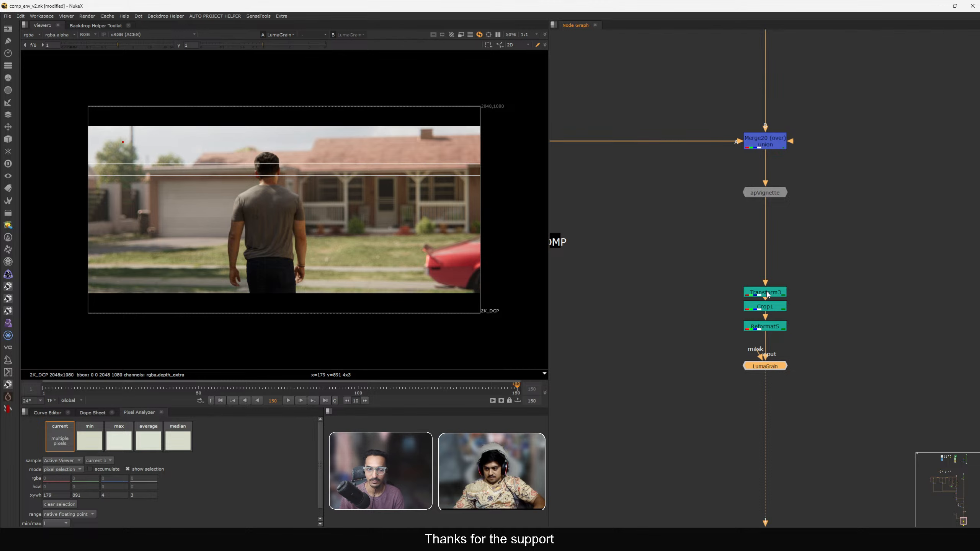
pyautogui.moveTo(770, 294); pyautogui.dragTo(772, 255)
# Nudge the Transform's vertical translate to reposition the image within the letterbox.
pyautogui.doubleClick(771, 255)
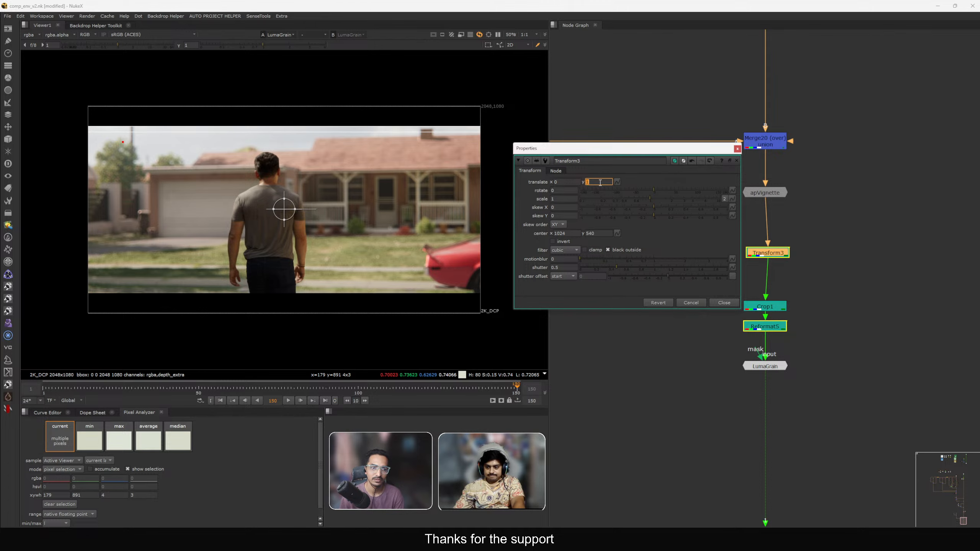
pyautogui.press('Up')
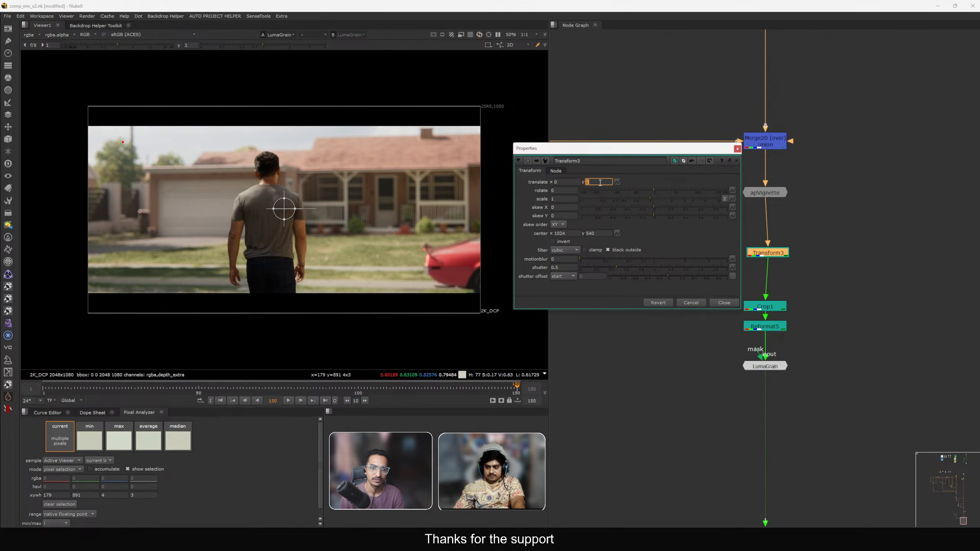
pyautogui.press('Down')
pyautogui.press('Down')
pyautogui.press('Down')
pyautogui.press('Down')
pyautogui.press('Down')
pyautogui.press('Down')
pyautogui.press('Down')
pyautogui.press('Down')
pyautogui.press('Down')
pyautogui.press('Down')
pyautogui.press('Down')
pyautogui.press('Down')
pyautogui.press('Down')
pyautogui.press('Down')
pyautogui.press('Down')
pyautogui.press('Down')
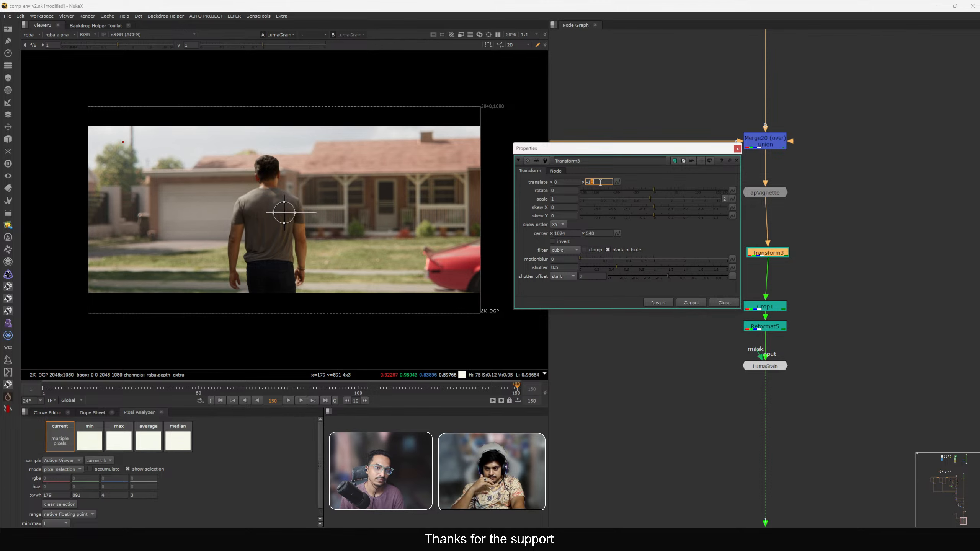
pyautogui.press('Down')
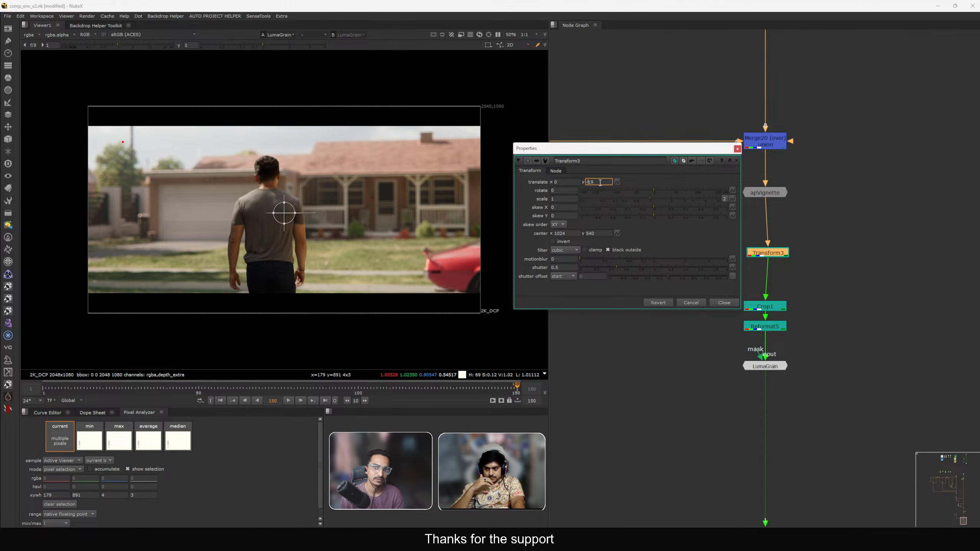
pyautogui.press('Down')
pyautogui.press('Down')
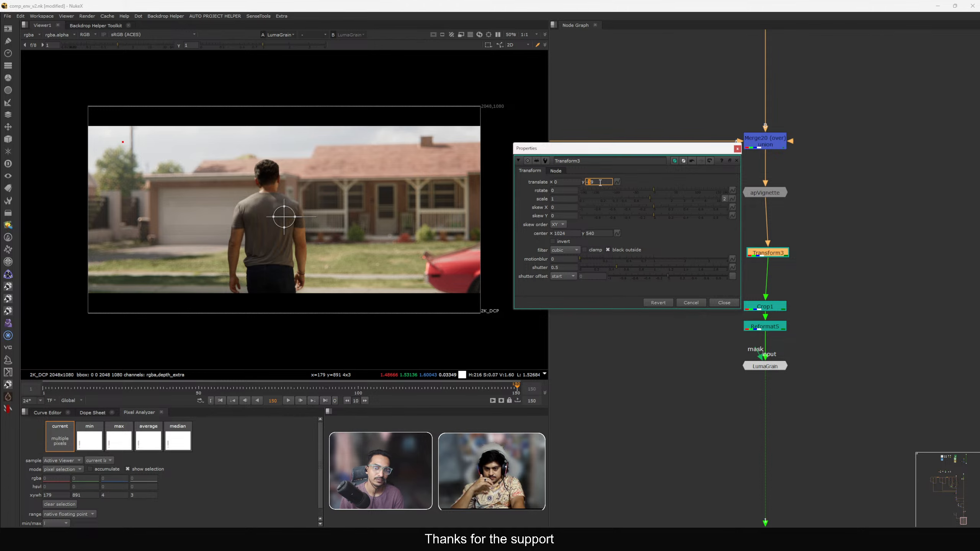
pyautogui.press('Up')
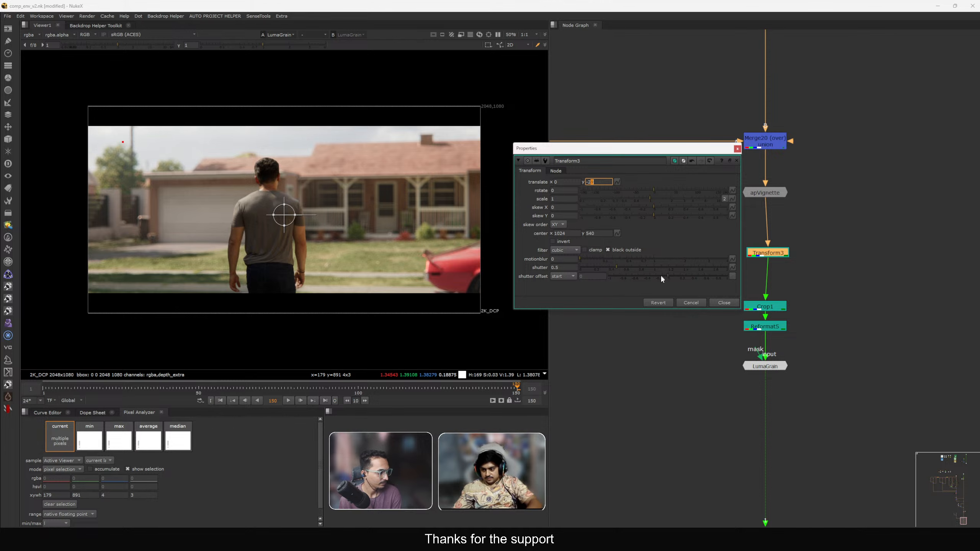
pyautogui.click(725, 304)
# Toggle the Transform node on and off to compare the framing.
pyautogui.press('d')
pyautogui.press('d')
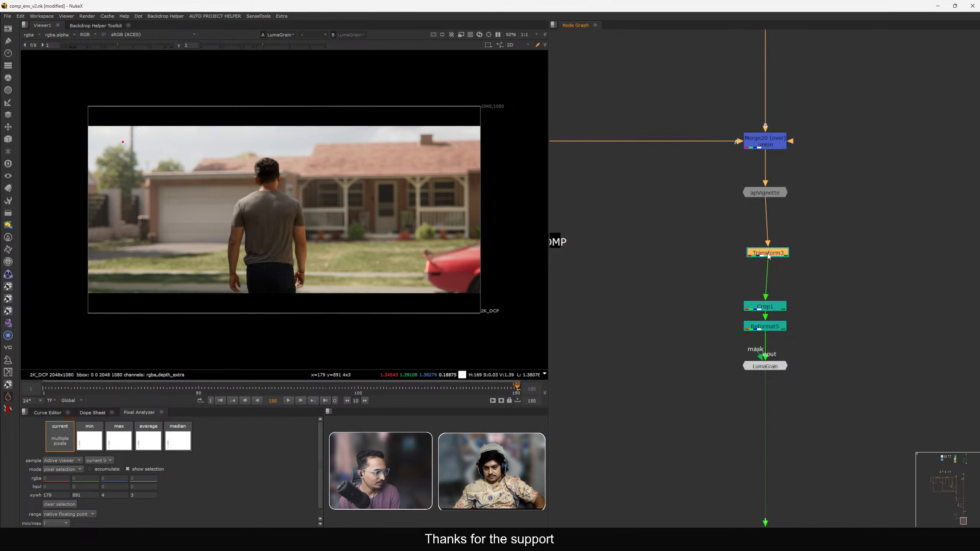
pyautogui.press('d')
pyautogui.press('d')
pyautogui.press('d')
pyautogui.press('d')
pyautogui.press('d')
pyautogui.press('d')
pyautogui.press('d')
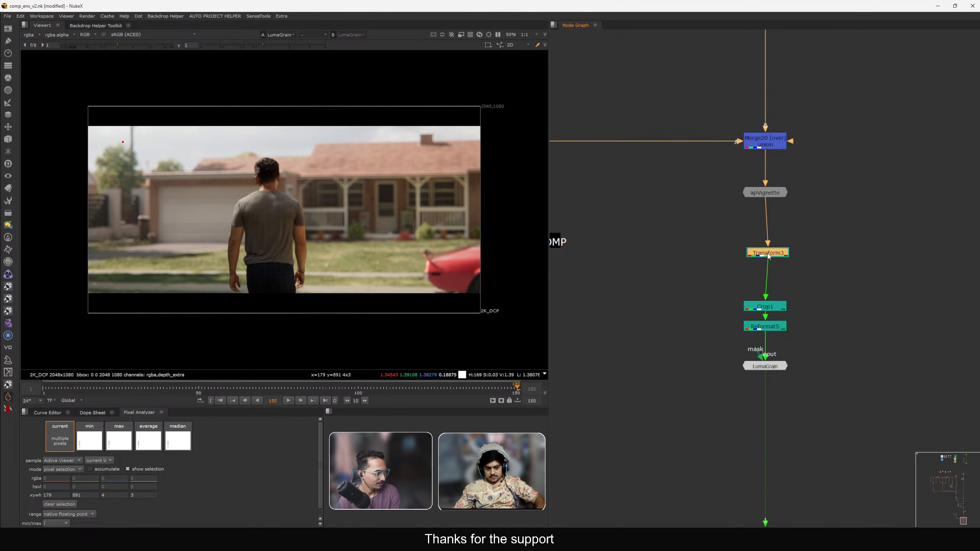
pyautogui.press('d')
pyautogui.press('d')
pyautogui.press('d')
pyautogui.press('d')
pyautogui.press('d')
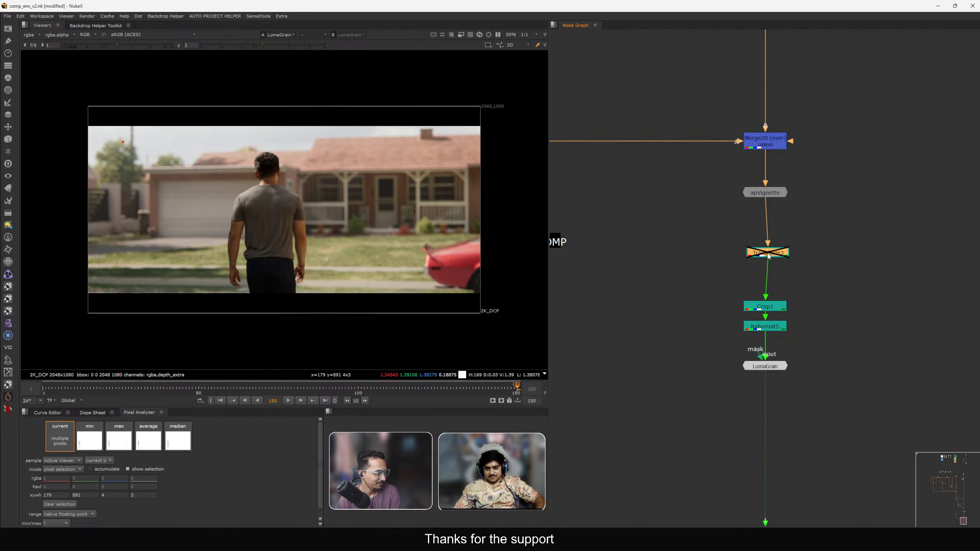
# Set the Transform's translate y to -20.
pyautogui.moveTo(776, 252); pyautogui.dragTo(518, 233)
pyautogui.click(784, 249)
pyautogui.moveTo(785, 248); pyautogui.dragTo(762, 253, button='middle')
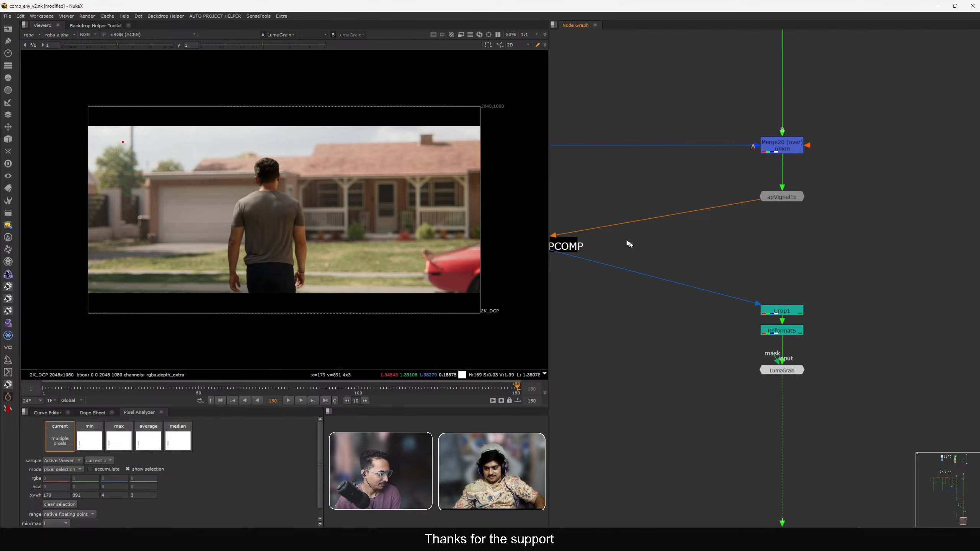
pyautogui.scroll(-2, 629, 244)
pyautogui.moveTo(629, 244); pyautogui.dragTo(742, 251, button='middle')
pyautogui.moveTo(749, 236); pyautogui.dragTo(941, 231)
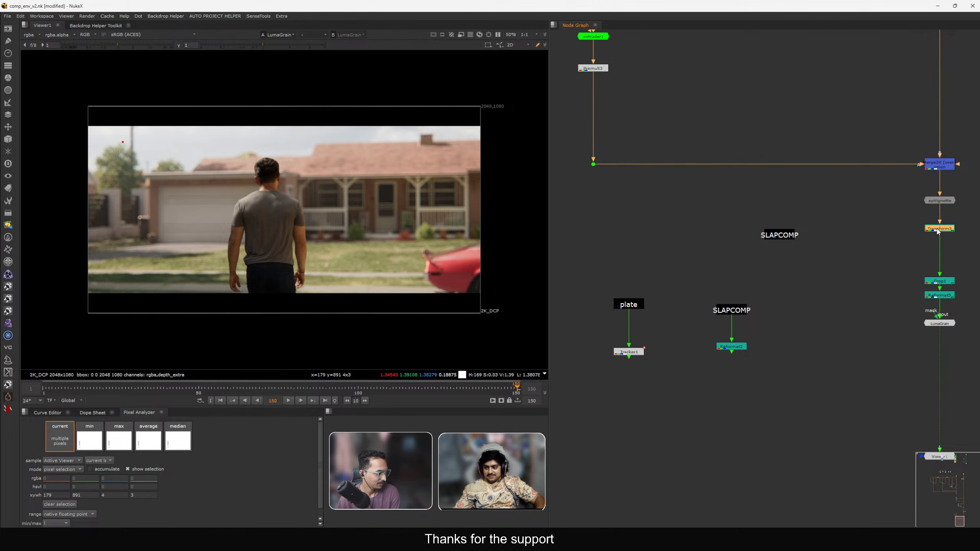
pyautogui.doubleClick(939, 231)
pyautogui.click(599, 182)
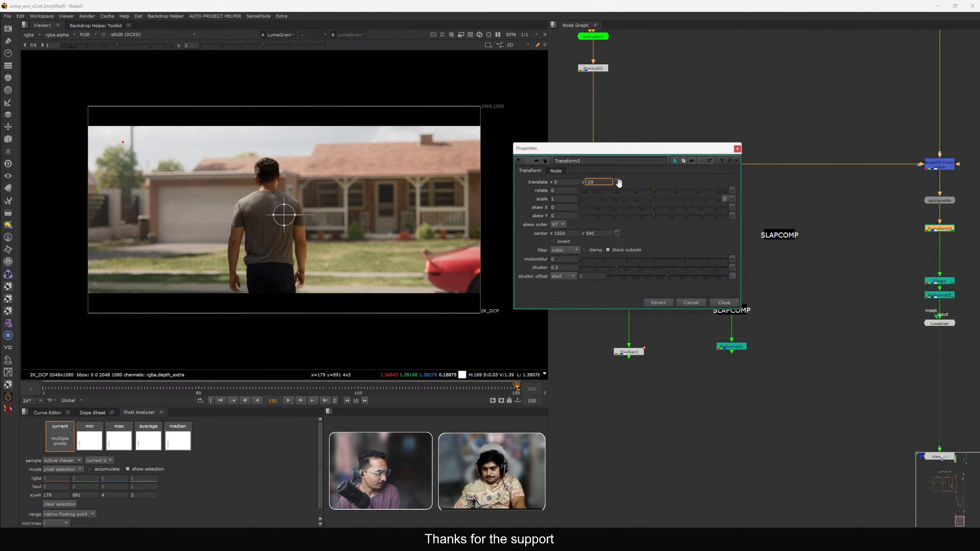
pyautogui.write('0')
pyautogui.press('Return')
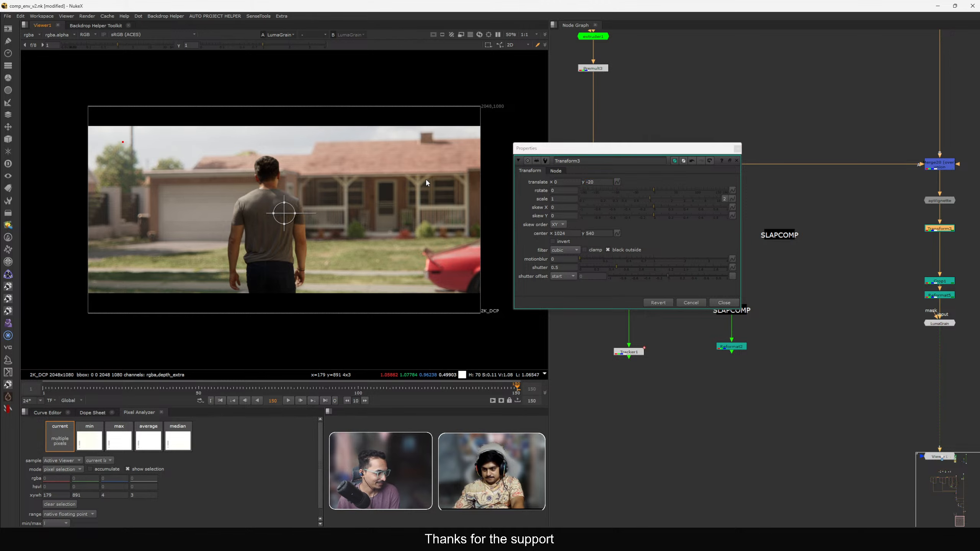
pyautogui.click(727, 304)
# Tidy the node chain by tightening the spacing between the nodes.
pyautogui.moveTo(904, 246); pyautogui.dragTo(798, 245, button='middle')
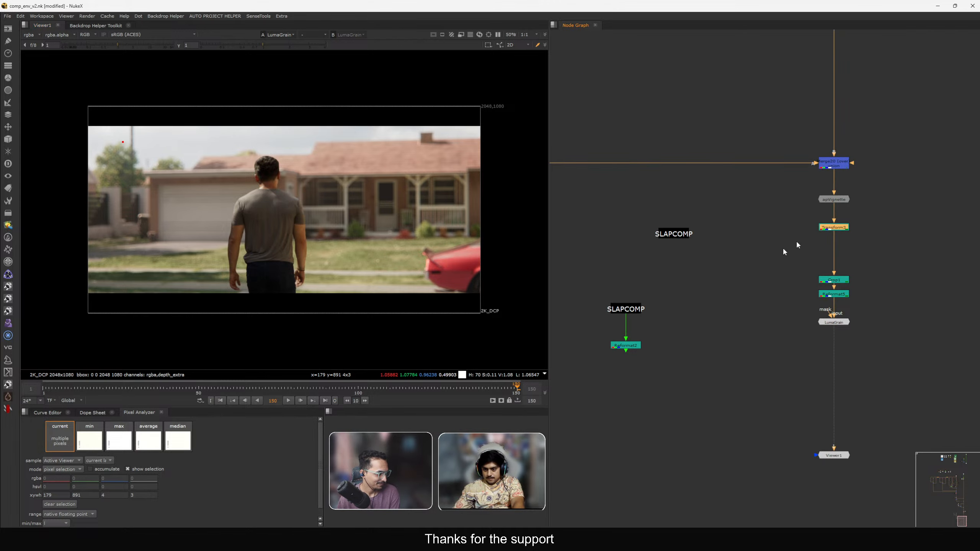
pyautogui.moveTo(836, 284)
pyautogui.mouseDown()
pyautogui.moveTo(836, 259)
pyautogui.moveTo(833, 277)
pyautogui.mouseUp()
pyautogui.moveTo(848, 322); pyautogui.dragTo(848, 305)
pyautogui.scroll(-3, 843, 306)
pyautogui.scroll(-2, 843, 306)
pyautogui.scroll(5, 860, 360)
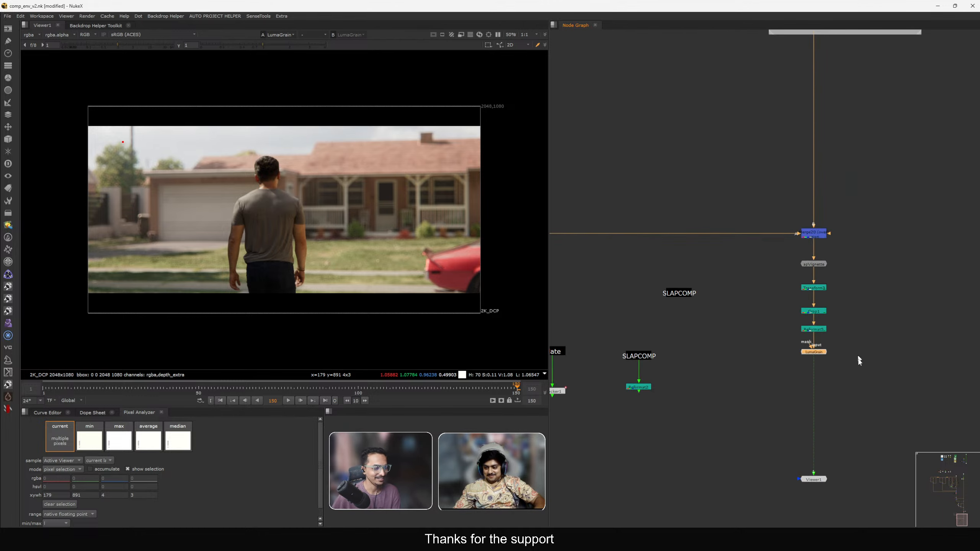
pyautogui.moveTo(852, 384); pyautogui.dragTo(813, 284)
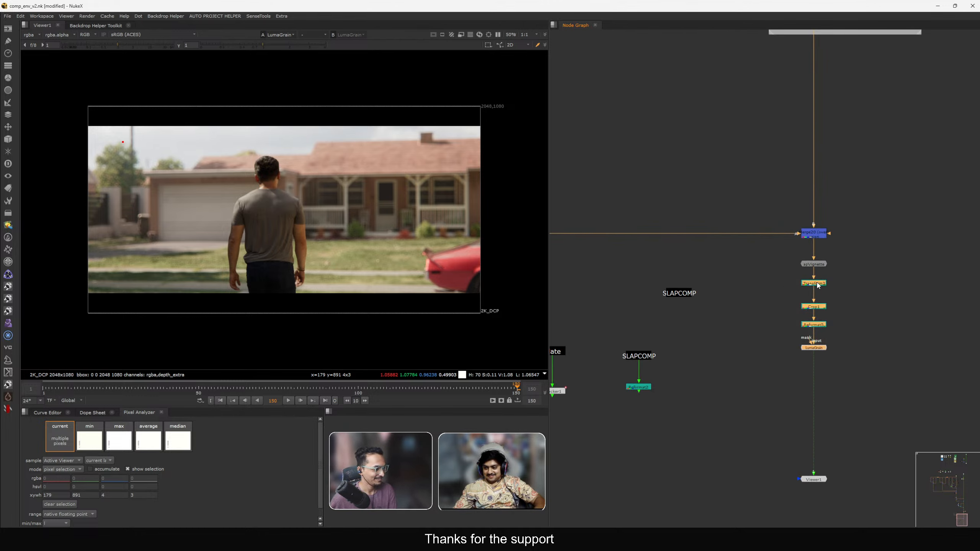
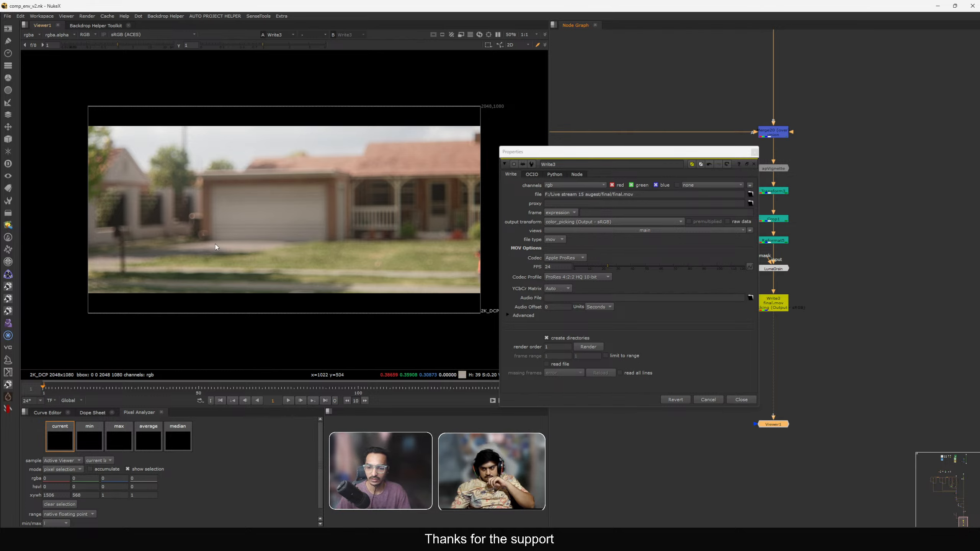
# Close the Write node's properties and create a Read node for the rendered final.mov, placing it beside the Viewer.
pyautogui.click(710, 401)
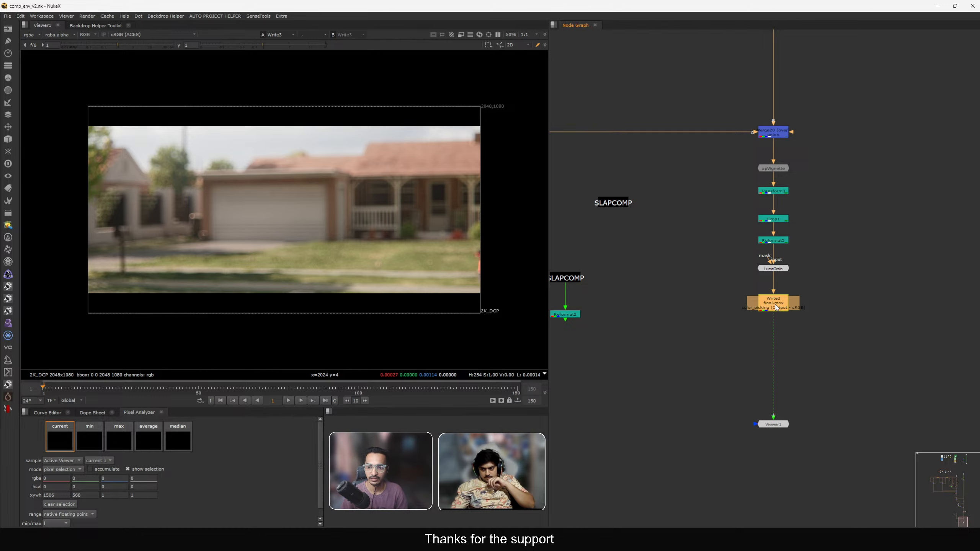
pyautogui.press('r')
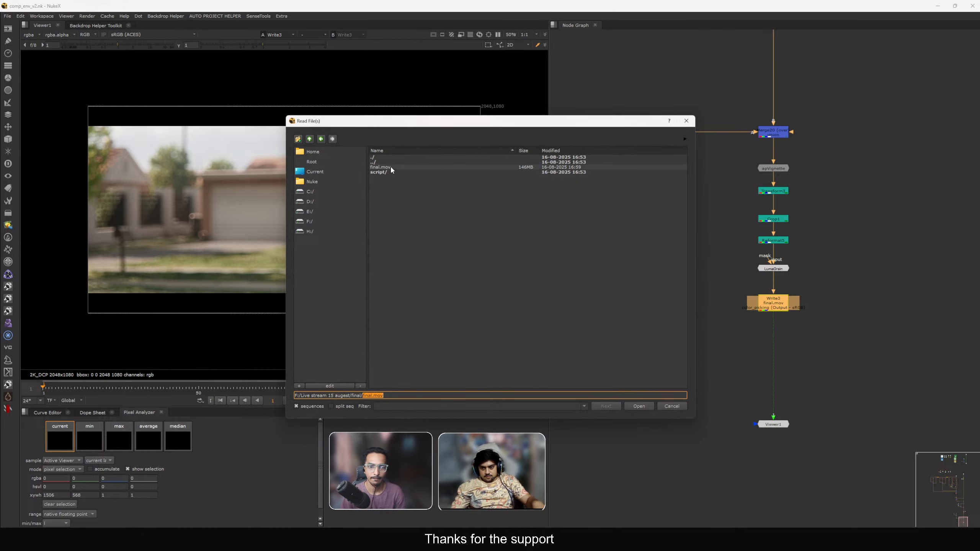
pyautogui.doubleClick(391, 167)
pyautogui.click(748, 223)
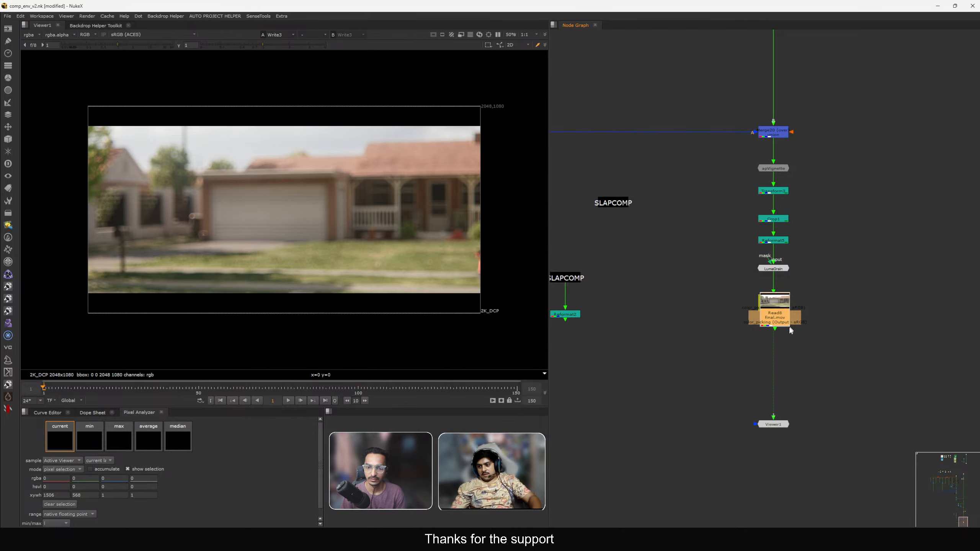
pyautogui.moveTo(775, 311); pyautogui.dragTo(701, 349)
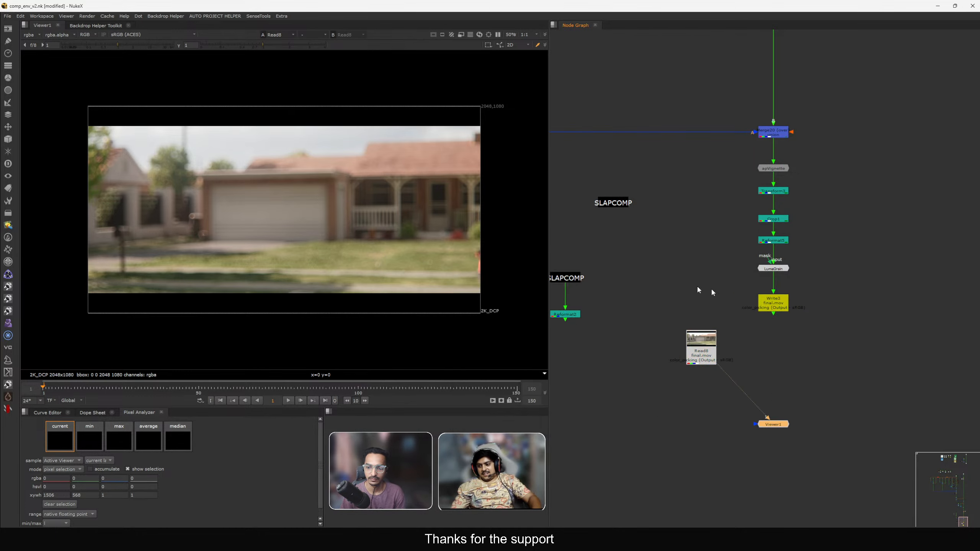
# Set the viewer display transform to Rec.709 (ACES).
pyautogui.click(137, 35)
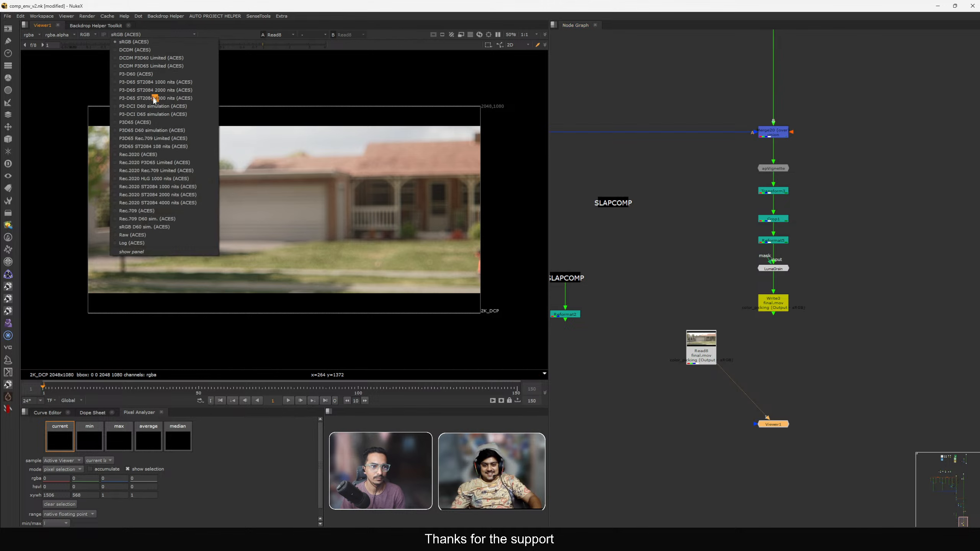
pyautogui.click(157, 216)
pyautogui.scroll(-6, 806, 354)
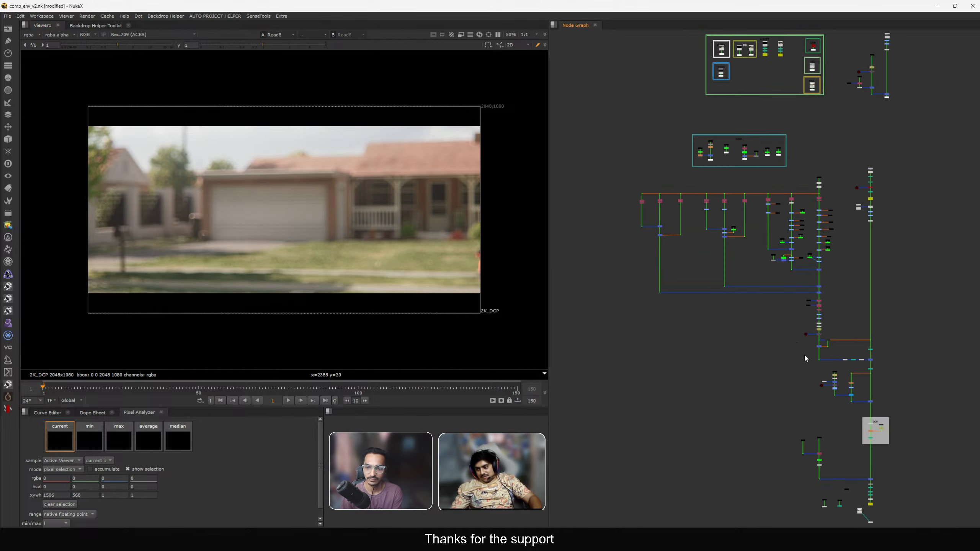
pyautogui.moveTo(815, 157); pyautogui.dragTo(798, 210, button='middle')
pyautogui.moveTo(816, 491); pyautogui.dragTo(775, 288, button='middle')
pyautogui.scroll(12, 830, 365)
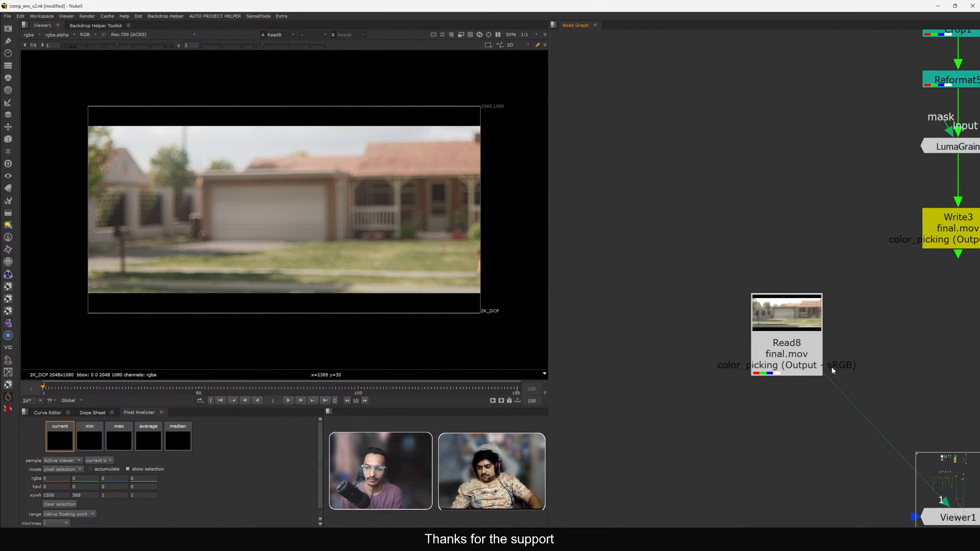
# Move the new Read node closer to the Write node in the graph.
pyautogui.moveTo(832, 367); pyautogui.dragTo(806, 320)
pyautogui.moveTo(870, 369); pyautogui.dragTo(685, 232)
pyautogui.moveTo(685, 233); pyautogui.dragTo(627, 204, button='middle')
pyautogui.click(253, 267)
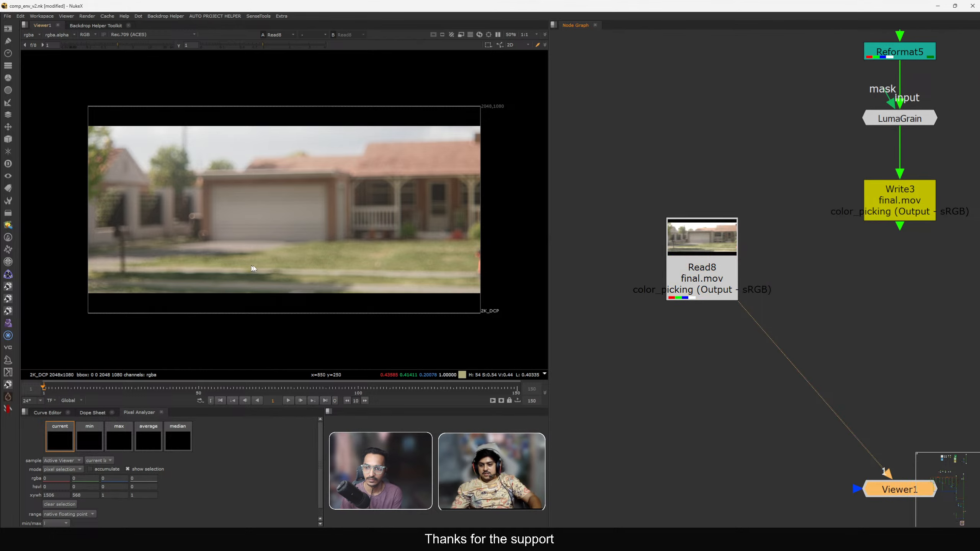
# Play back the rendered final.mov in the maximized viewer and inspect details up close.
pyautogui.click(290, 401)
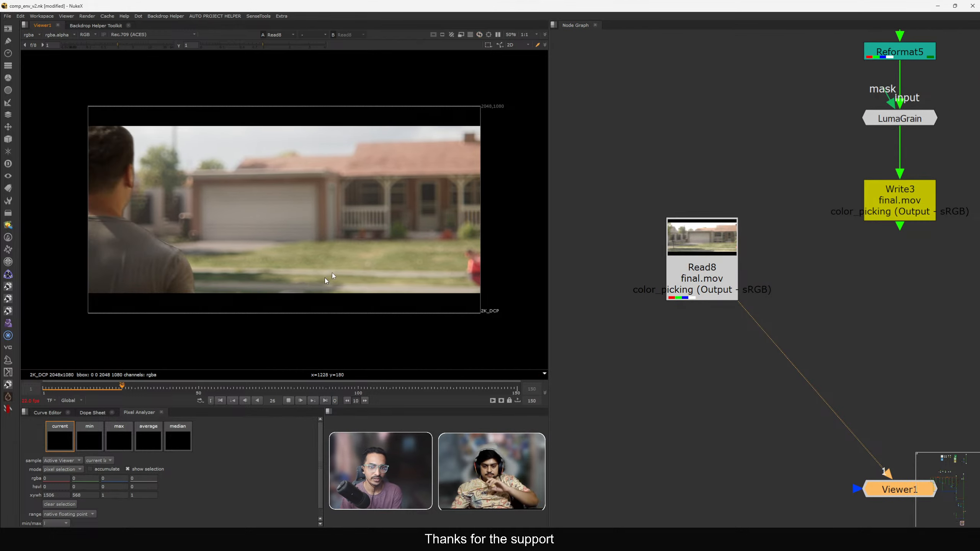
pyautogui.press('space')
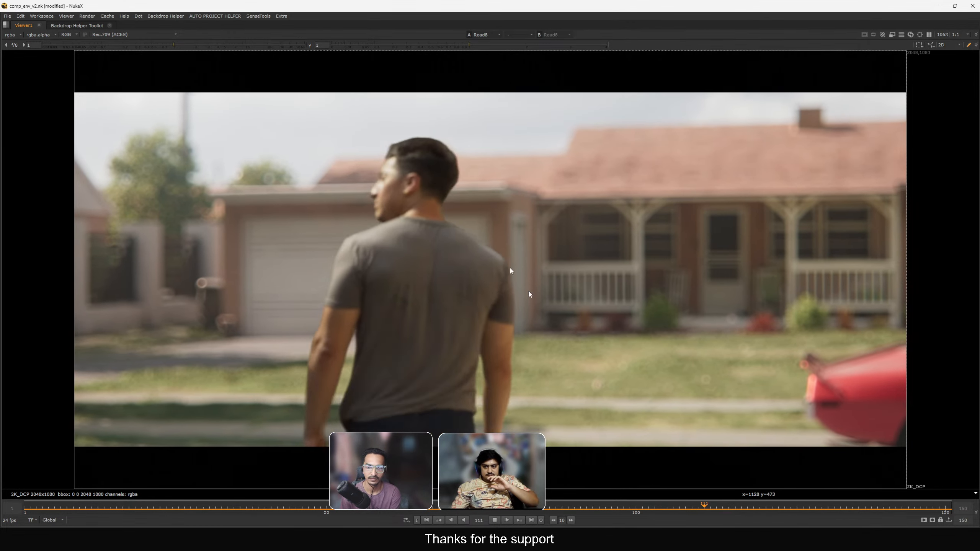
pyautogui.scroll(2, 479, 204)
pyautogui.scroll(5, 479, 204)
pyautogui.press('f')
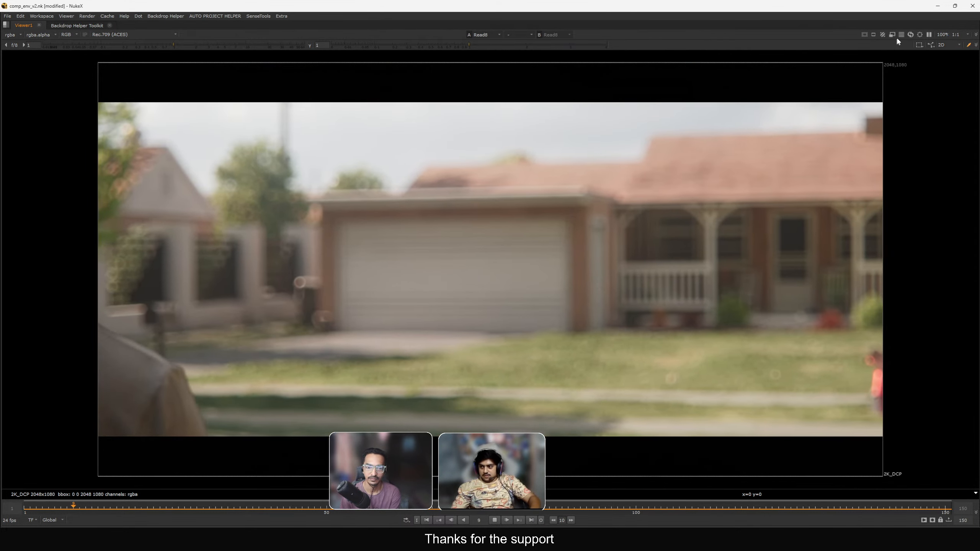
pyautogui.click(901, 35)
pyautogui.moveTo(529, 157); pyautogui.dragTo(574, 242)
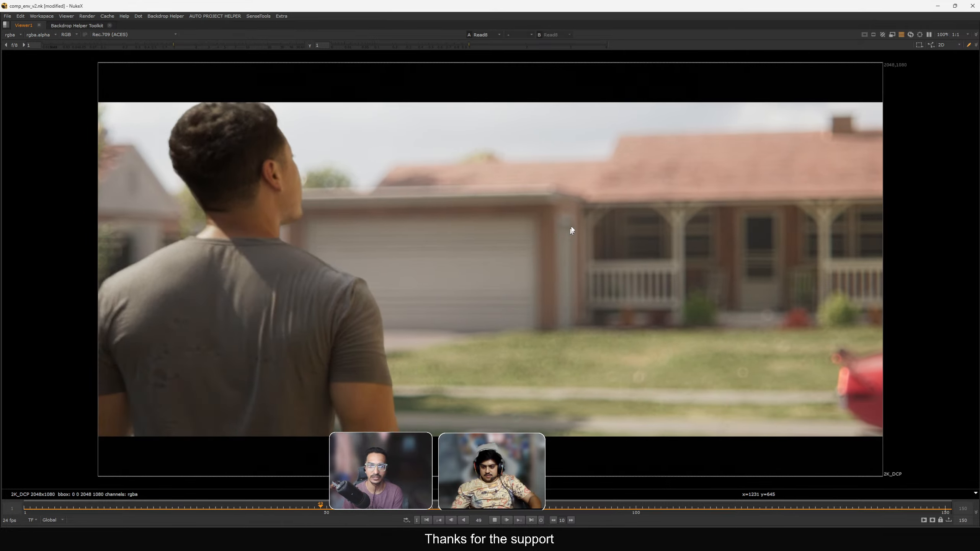
pyautogui.scroll(8, 565, 199)
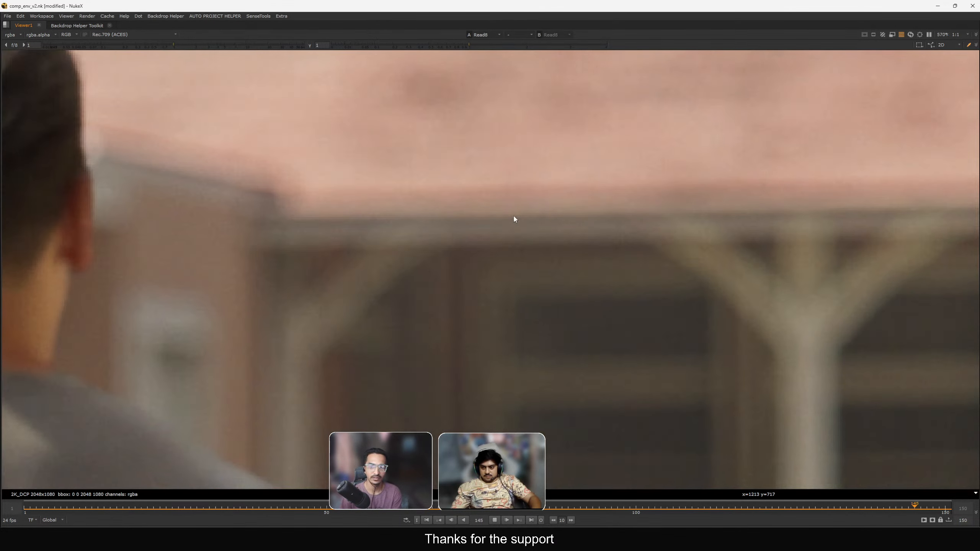
pyautogui.scroll(-4, 703, 232)
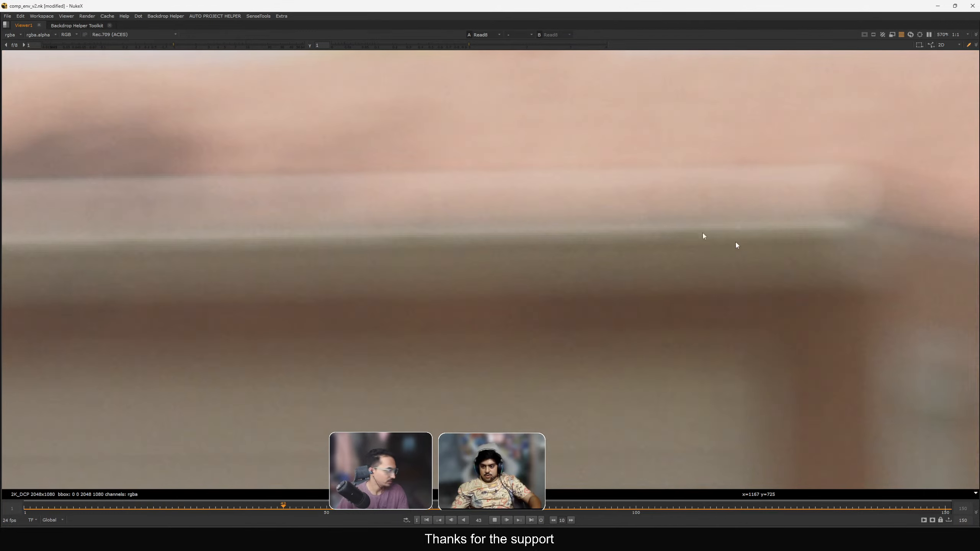
pyautogui.scroll(-3, 354, 219)
pyautogui.press('space')
pyautogui.scroll(-6, 357, 246)
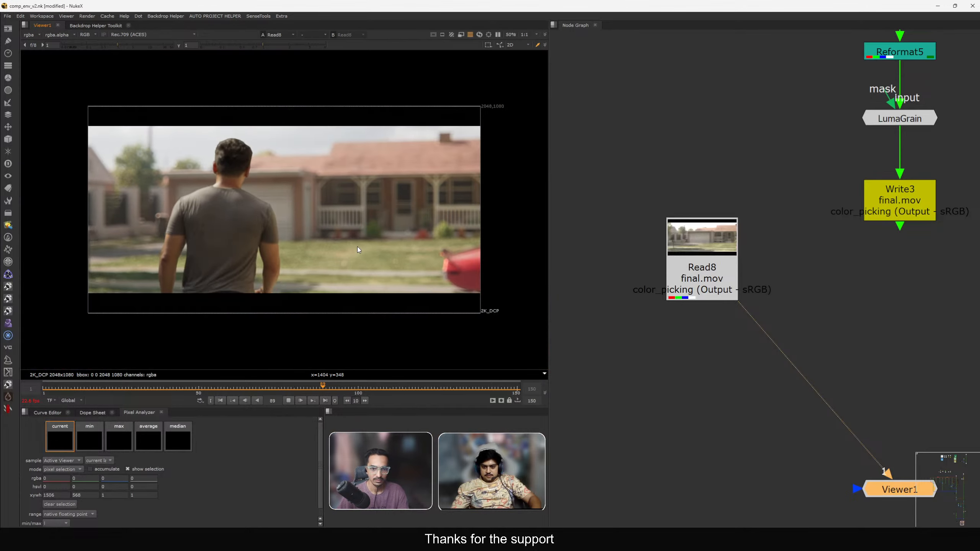
# Dismiss the Flipbook dialog and play the render again in the maximized viewer.
pyautogui.hotkey('alt', 'f')
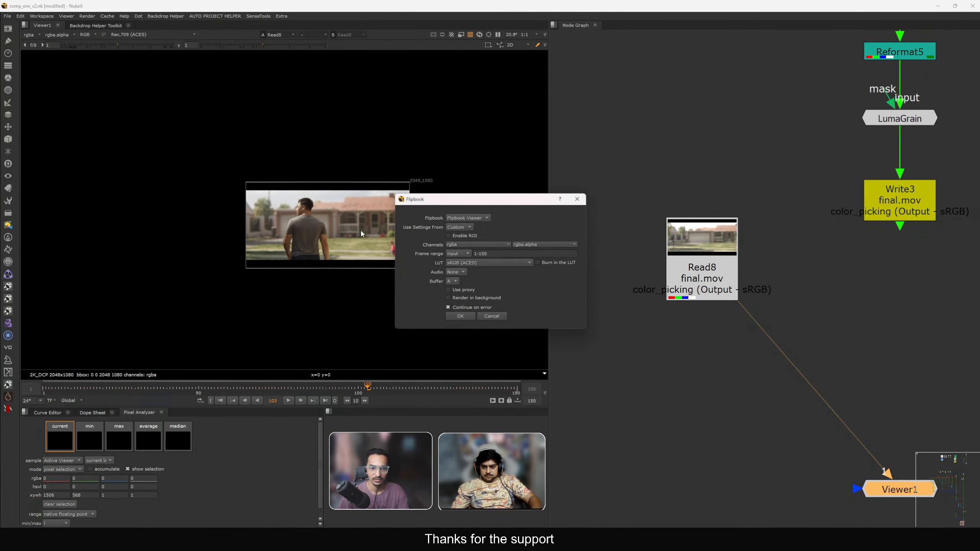
pyautogui.click(578, 200)
pyautogui.scroll(2, 372, 228)
pyautogui.press('space')
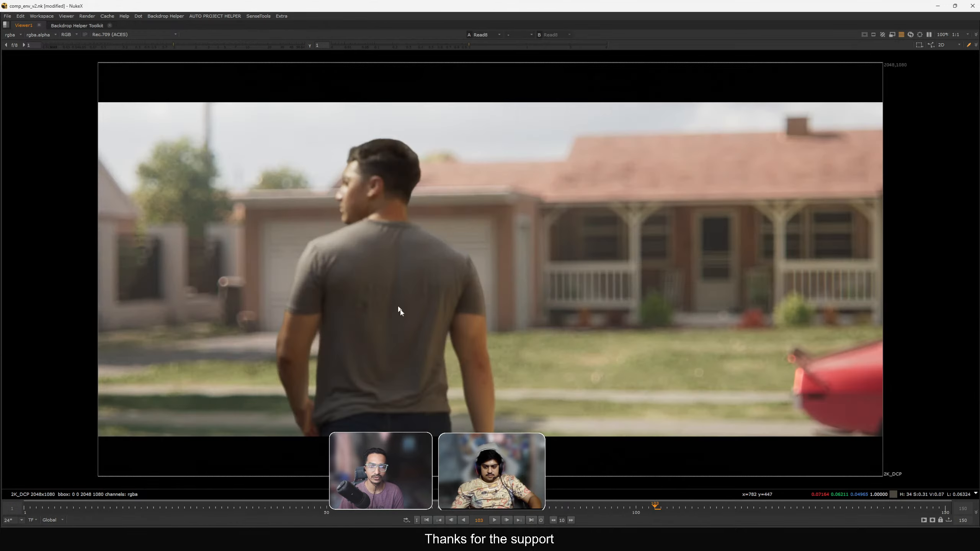
pyautogui.click(495, 520)
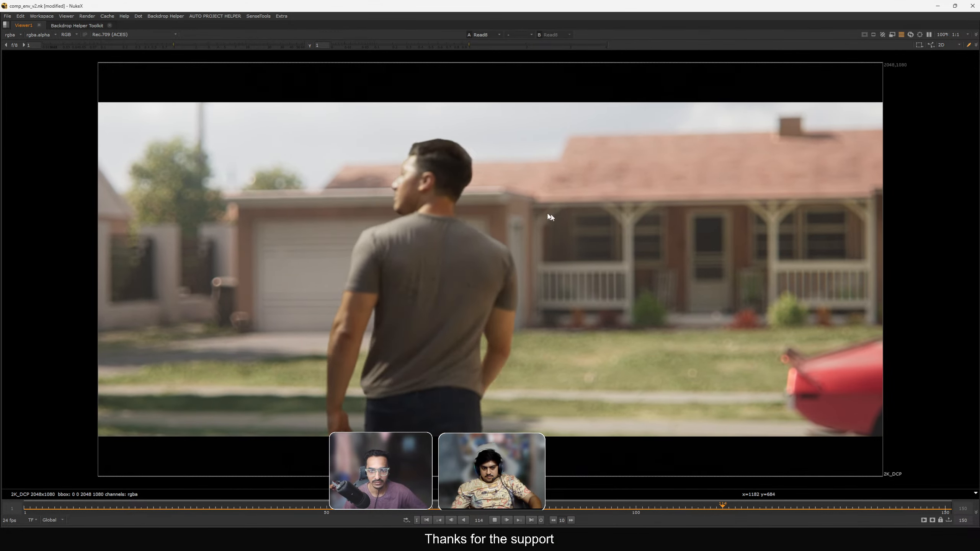
pyautogui.press('space')
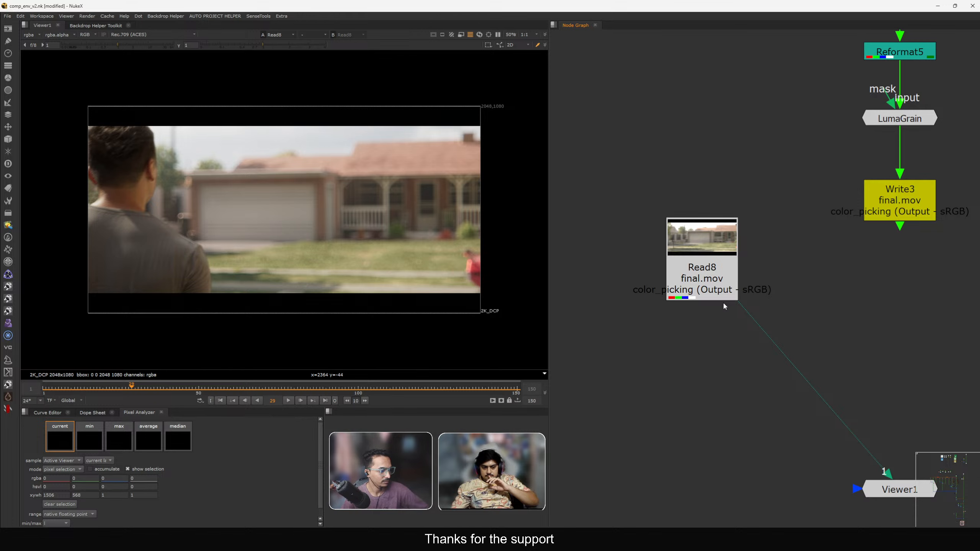
# Open the ZDefocus node inside the DOF backdrop and turn off automatic layer spacing.
pyautogui.scroll(-6, 772, 302)
pyautogui.moveTo(807, 190); pyautogui.dragTo(755, 338, button='middle')
pyautogui.scroll(6, 777, 216)
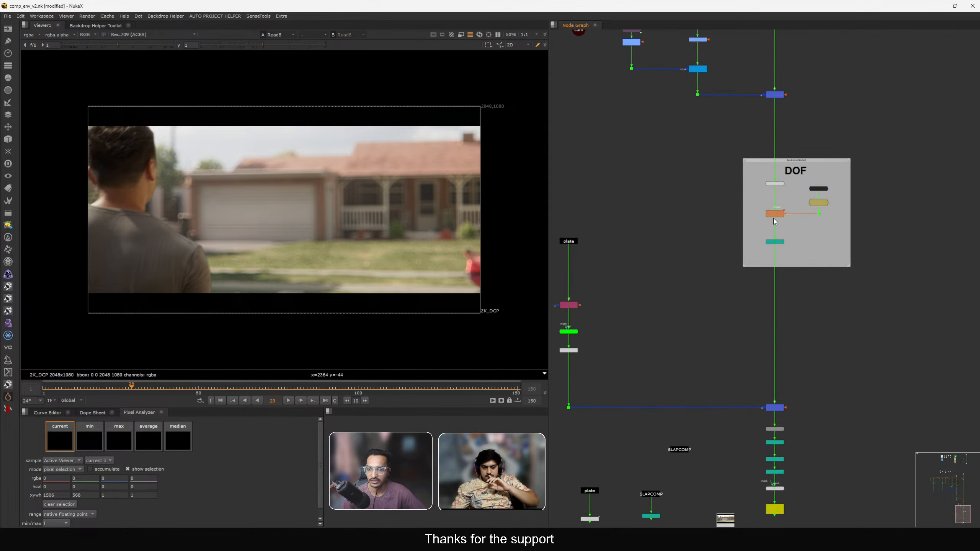
pyautogui.doubleClick(777, 212)
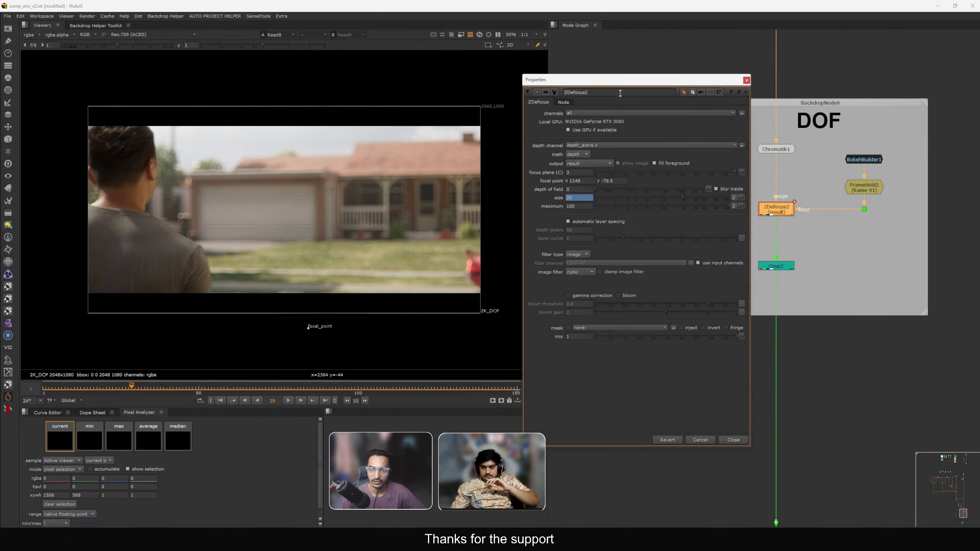
pyautogui.moveTo(620, 80); pyautogui.dragTo(653, 77)
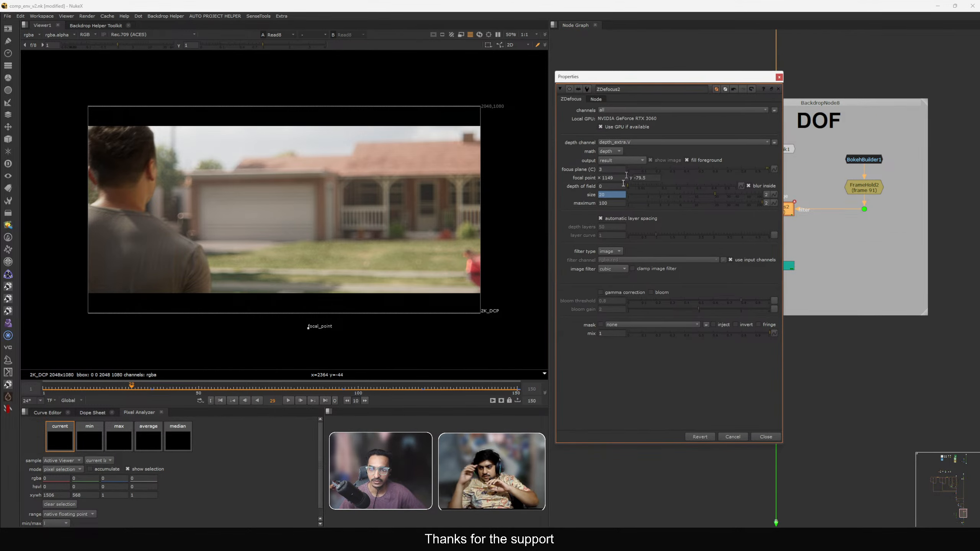
pyautogui.click(642, 220)
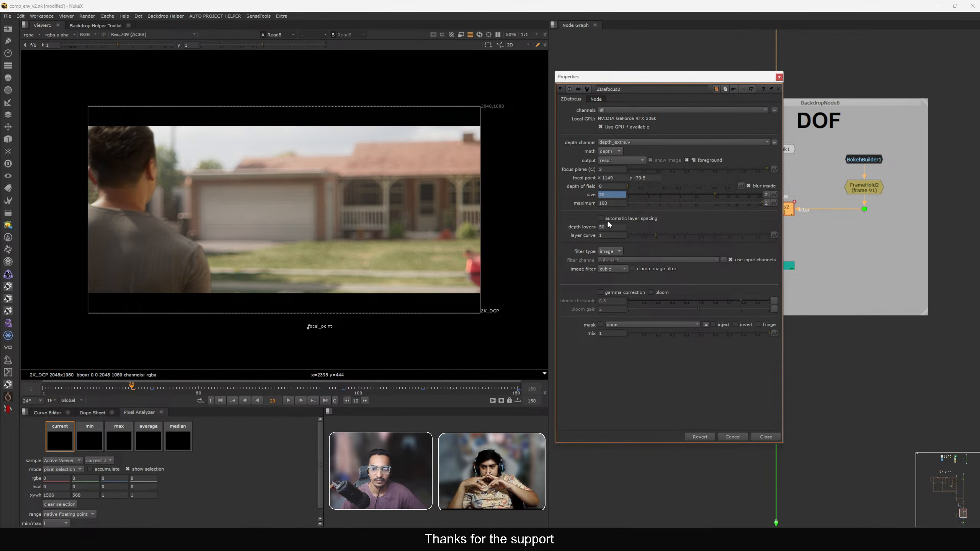
# Zoom into the viewer and scrub the timeline to examine the defocus with the new layer spacing setting.
pyautogui.scroll(2, 304, 173)
pyautogui.scroll(-7, 844, 236)
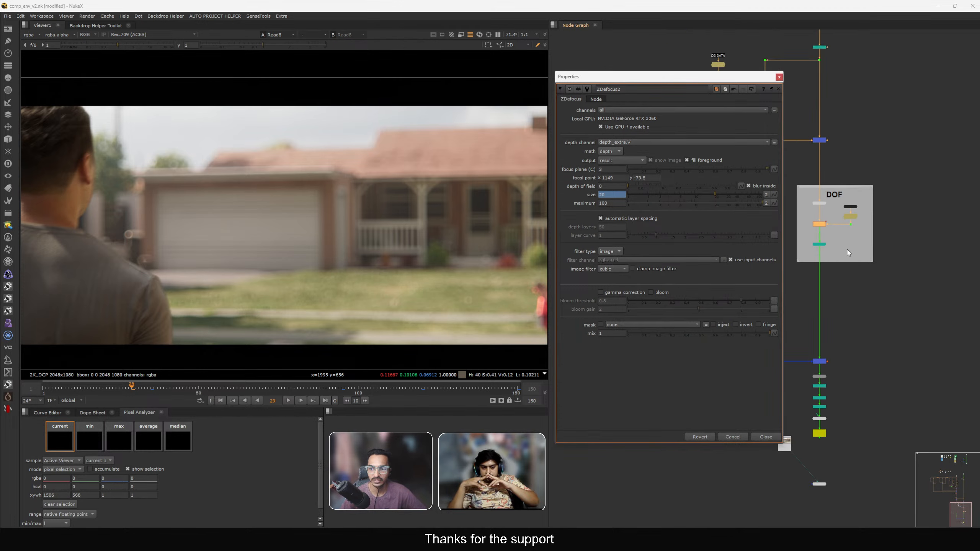
pyautogui.moveTo(810, 416); pyautogui.dragTo(846, 330, button='middle')
pyautogui.scroll(4, 845, 330)
pyautogui.click(821, 331)
pyautogui.click(877, 394)
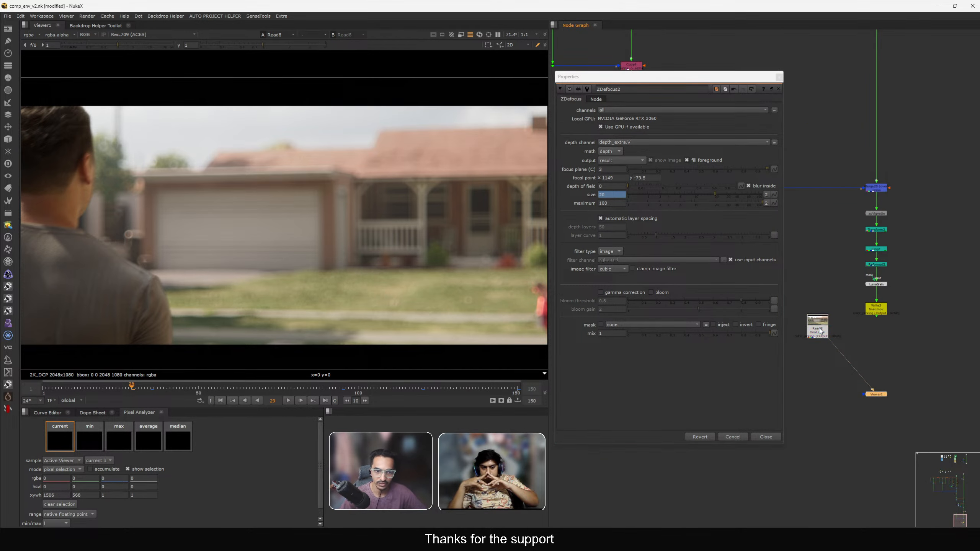
pyautogui.scroll(5, 291, 257)
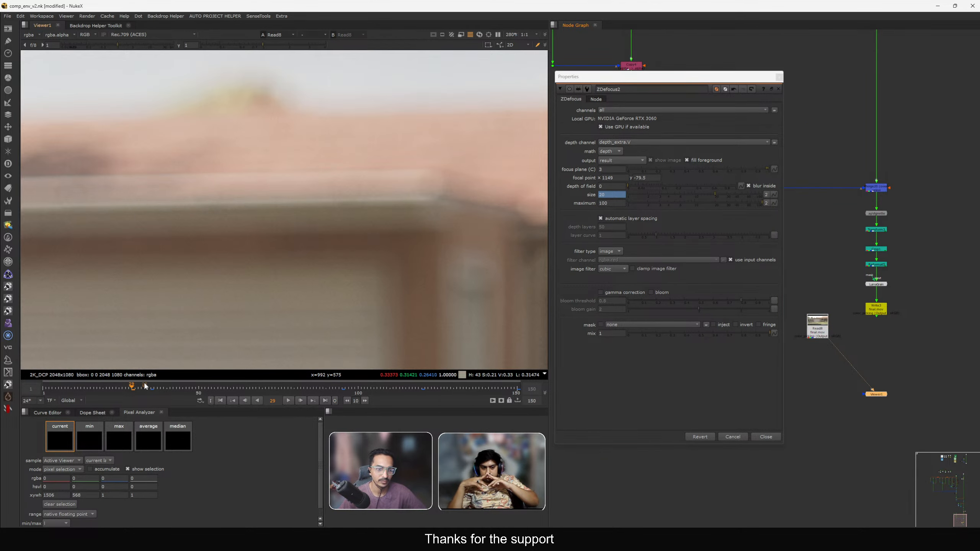
pyautogui.moveTo(144, 382); pyautogui.dragTo(275, 385)
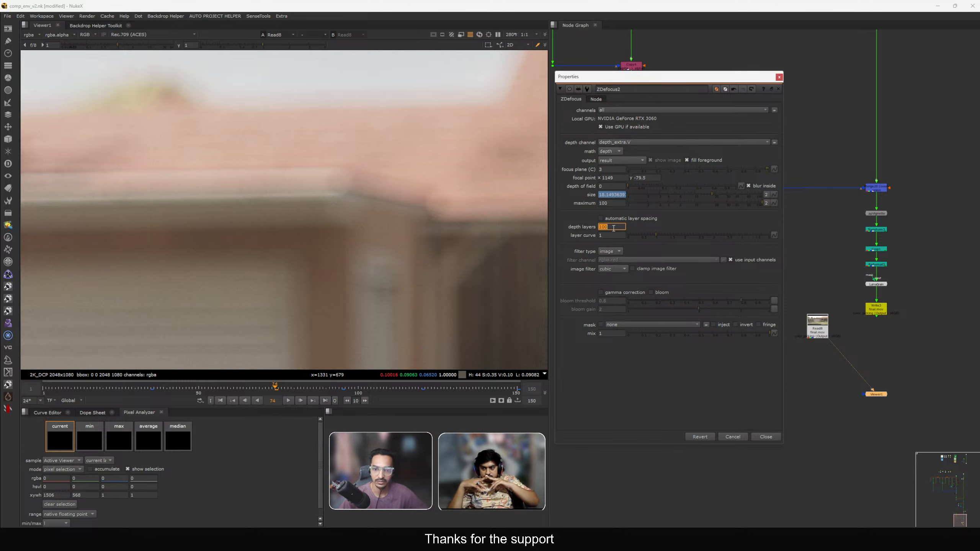
pyautogui.click(574, 224)
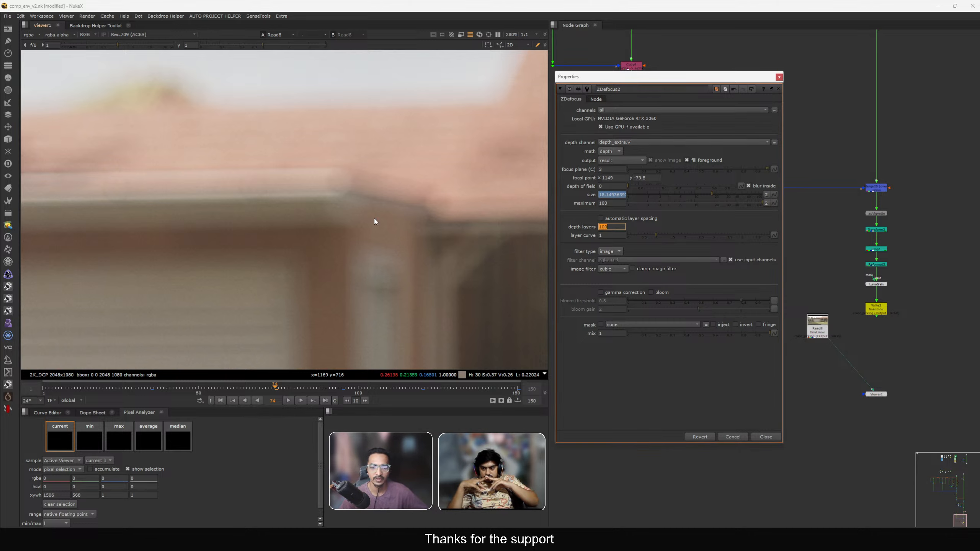
pyautogui.moveTo(256, 394)
pyautogui.mouseDown()
pyautogui.moveTo(205, 389)
pyautogui.moveTo(288, 390)
pyautogui.moveTo(188, 388)
pyautogui.moveTo(323, 400)
pyautogui.moveTo(151, 388)
pyautogui.moveTo(394, 396)
pyautogui.moveTo(252, 388)
pyautogui.mouseUp()
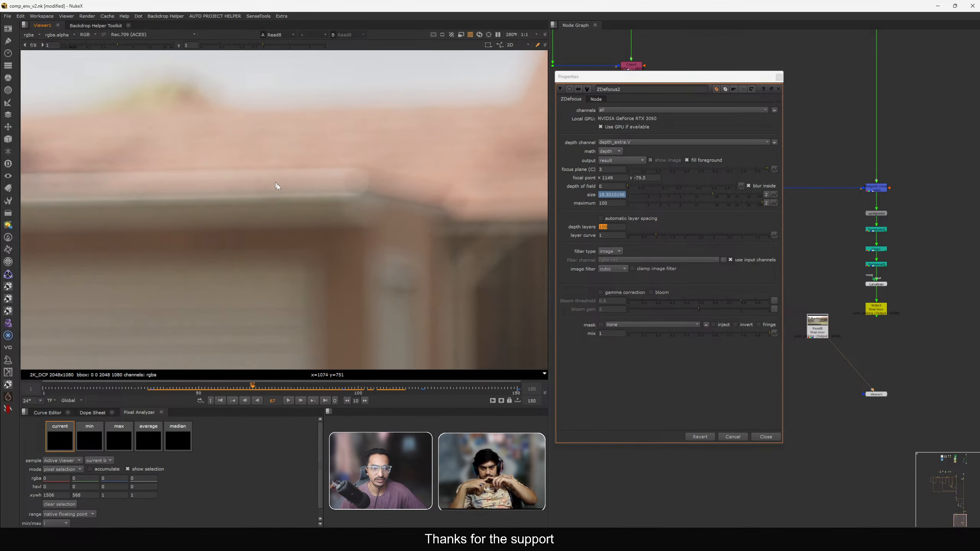
# Close the ZDefocus properties and play the rendered movie from the Read node in the viewer.
pyautogui.scroll(-3, 795, 404)
pyautogui.moveTo(794, 405); pyautogui.dragTo(768, 405, button='middle')
pyautogui.click(766, 437)
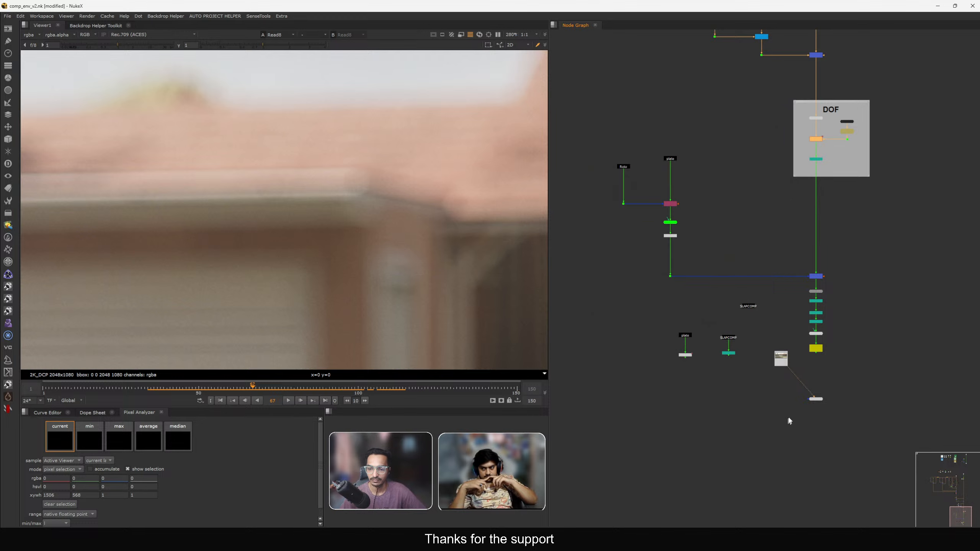
pyautogui.scroll(7, 791, 384)
pyautogui.moveTo(761, 300); pyautogui.dragTo(874, 348)
pyautogui.click(867, 434)
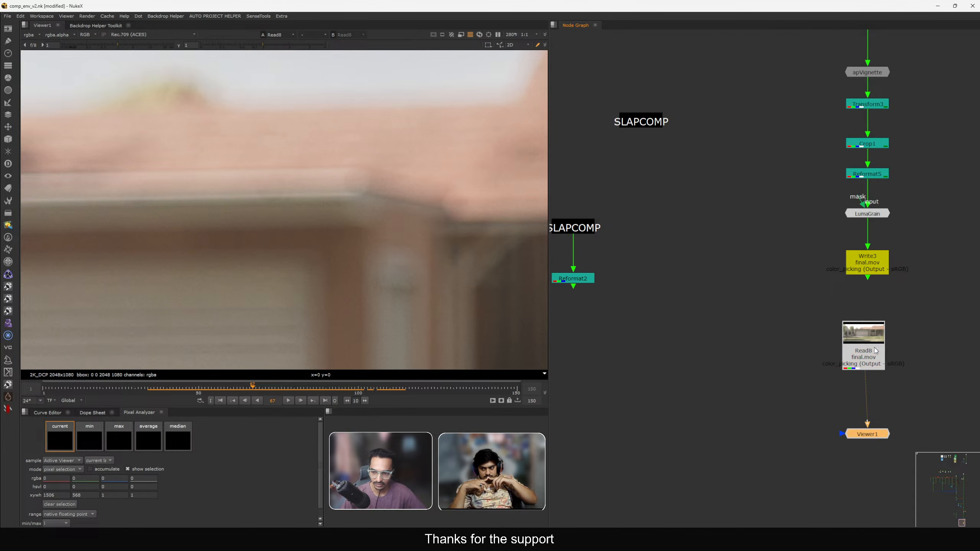
pyautogui.press('f')
pyautogui.press('l')
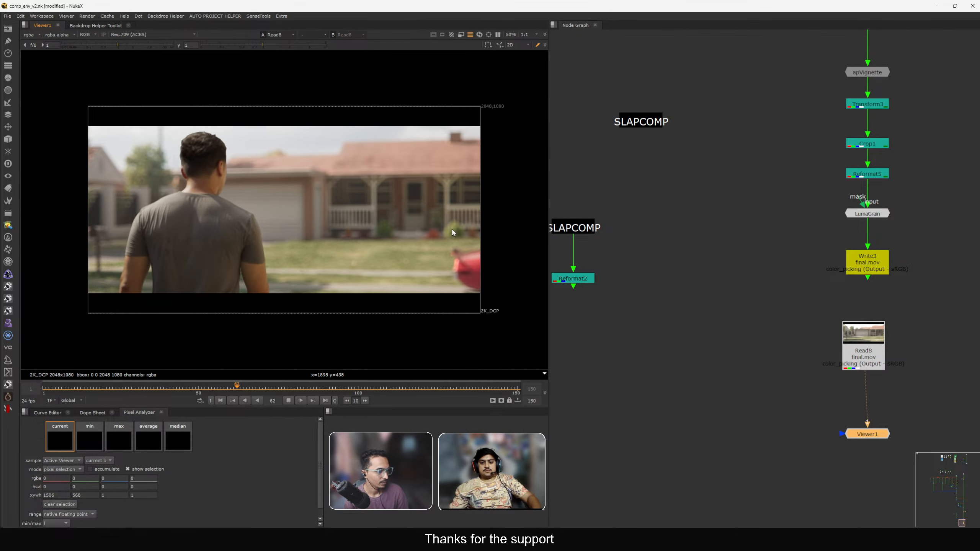
# Raise the viewer gain to check the render, then view the plate in the viewer for comparison.
pyautogui.click(142, 45)
pyautogui.moveTo(142, 46); pyautogui.dragTo(148, 46)
pyautogui.scroll(-3, 615, 256)
pyautogui.moveTo(615, 252); pyautogui.dragTo(678, 237, button='middle')
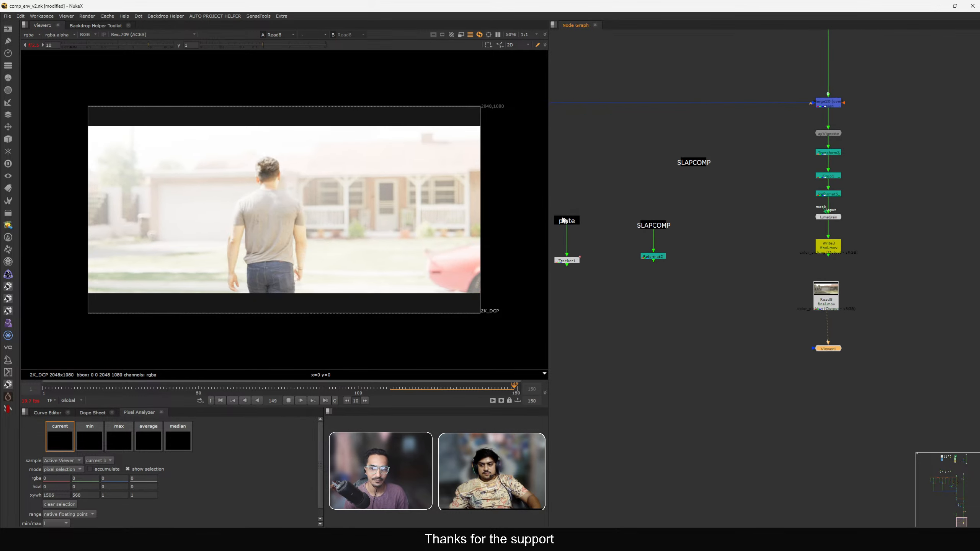
pyautogui.click(567, 221)
pyautogui.press('1')
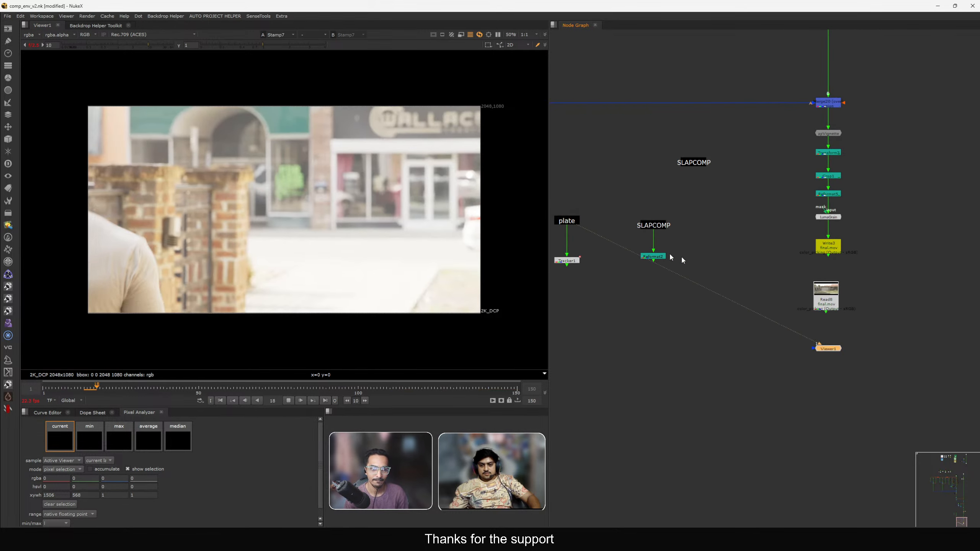
# Copy the Transform, Crop, Tracker and Reformat nodes from the slapcomp branch and paste them under the plate node.
pyautogui.click(816, 293)
pyautogui.moveTo(854, 209); pyautogui.dragTo(797, 145)
pyautogui.hotkey('ctrl', 'c')
pyautogui.click(572, 222)
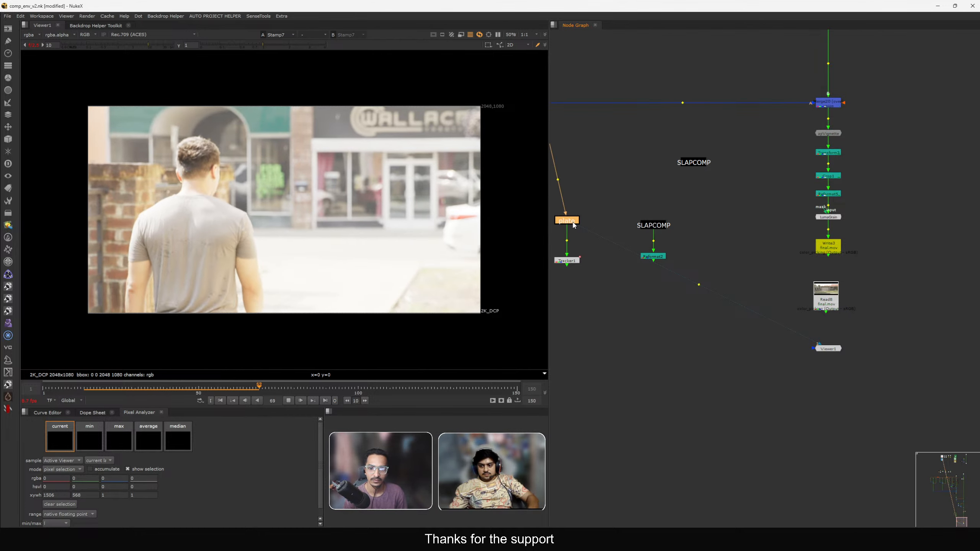
pyautogui.hotkey('ctrl', 'v')
# Wipe-compare the rendered movie against the reframed plate in the viewer and play through the shot.
pyautogui.keyDown('shift'); pyautogui.moveTo(574, 274); pyautogui.dragTo(826, 300); pyautogui.keyUp('shift')
pyautogui.press('2')
pyautogui.press('w')
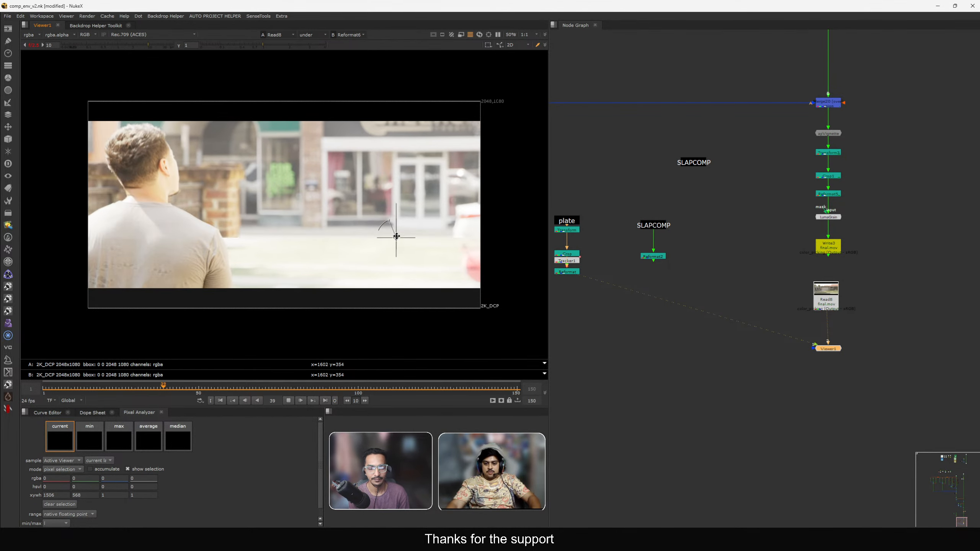
pyautogui.press('w')
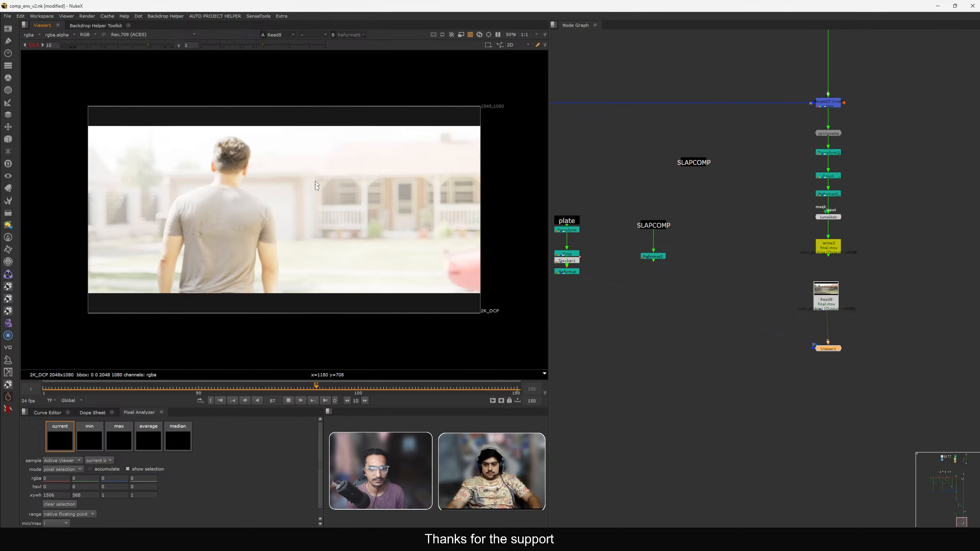
pyautogui.click(33, 46)
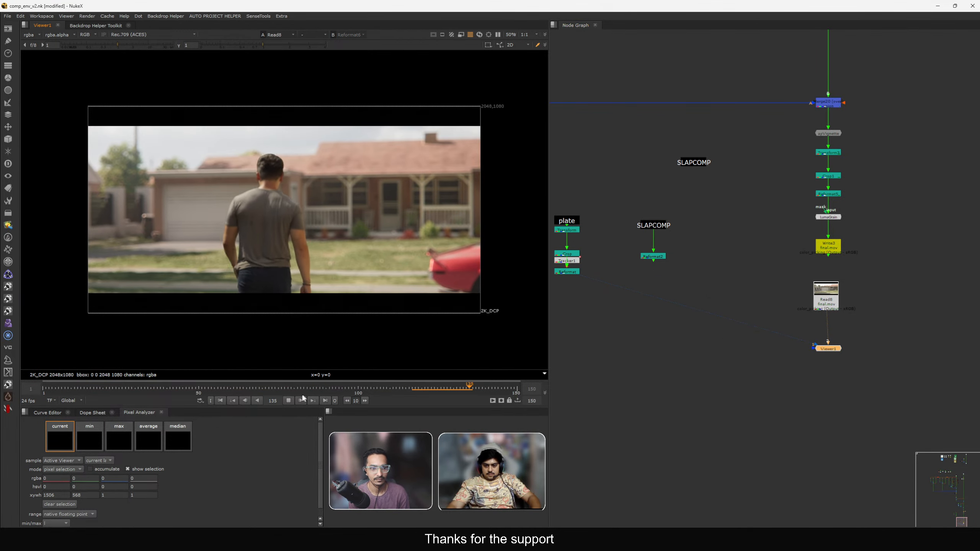
# View the Write3 output and navigate the node graph up to the CG grading branches.
pyautogui.click(823, 248)
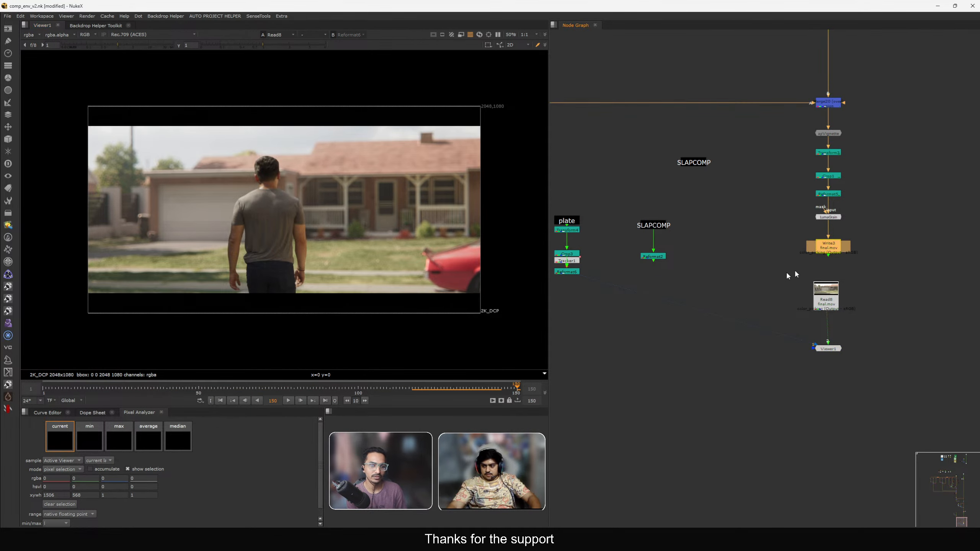
pyautogui.press('1')
pyautogui.middleClick(763, 275)
pyautogui.moveTo(798, 321); pyautogui.dragTo(802, 325, button='middle')
pyautogui.scroll(10, 754, 286)
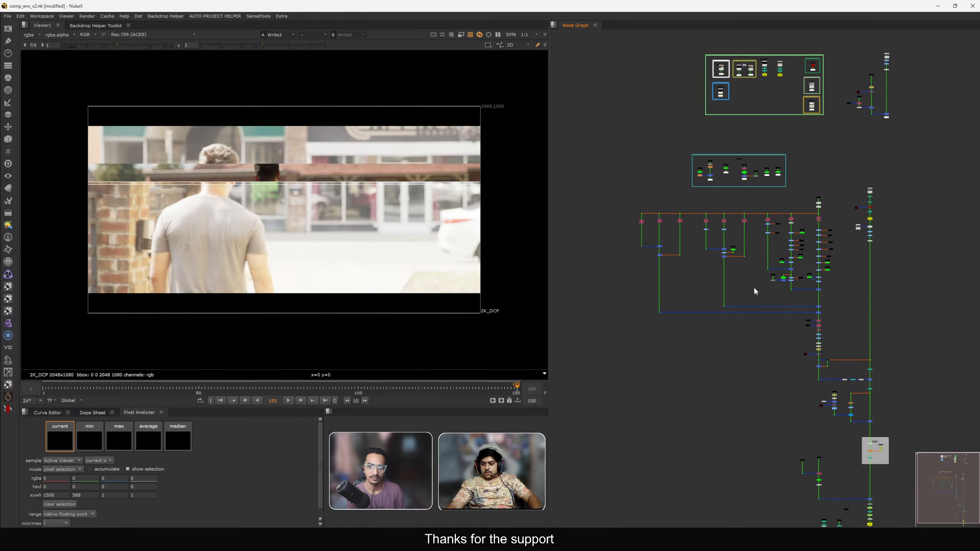
pyautogui.moveTo(763, 385); pyautogui.dragTo(788, 453, button='middle')
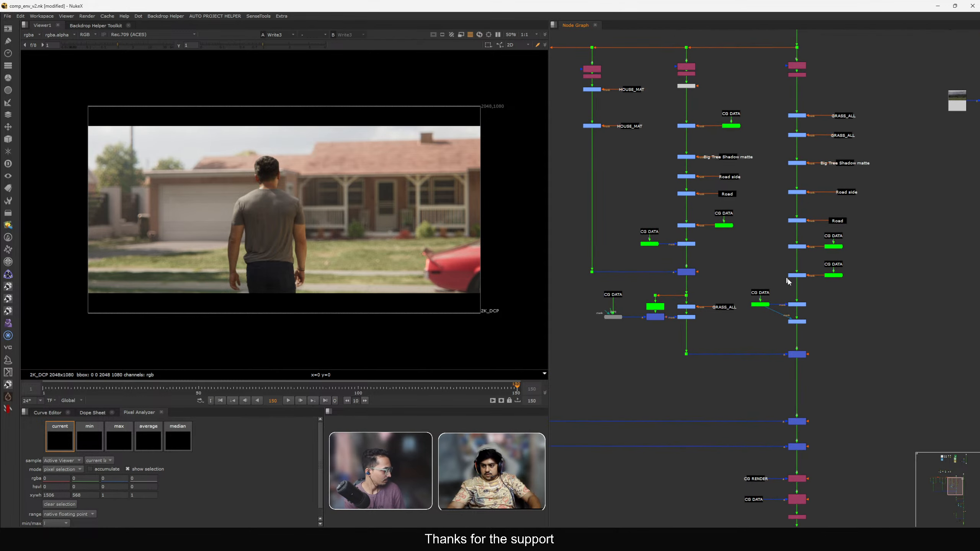
pyautogui.scroll(3, 792, 298)
pyautogui.moveTo(792, 298); pyautogui.dragTo(805, 216, button='middle')
# Search for the Expression node and locate it beneath the Shuffle17 diffDir branch.
pyautogui.press('Tab')
pyautogui.click(725, 269)
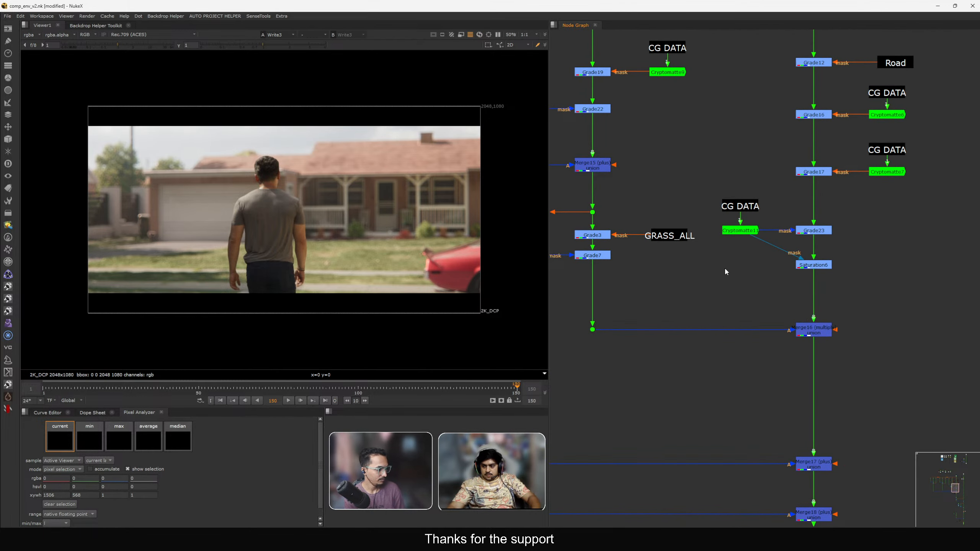
pyautogui.moveTo(581, 277); pyautogui.dragTo(729, 279, button='middle')
pyautogui.scroll(1, 728, 278)
pyautogui.press('Tab')
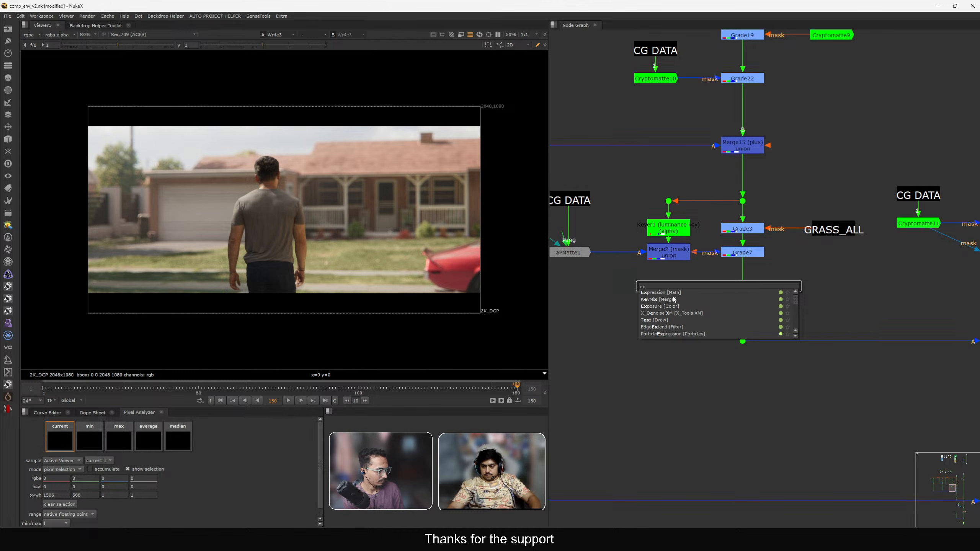
pyautogui.click(876, 276)
pyautogui.scroll(-3, 876, 275)
pyautogui.moveTo(876, 276); pyautogui.dragTo(858, 416, button='middle')
pyautogui.moveTo(786, 82); pyautogui.dragTo(808, 195, button='middle')
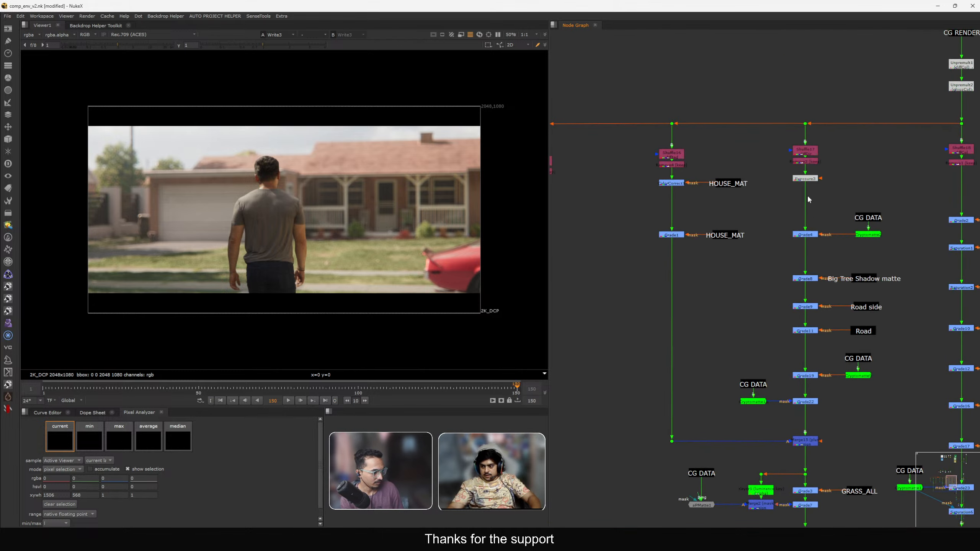
pyautogui.scroll(4, 807, 193)
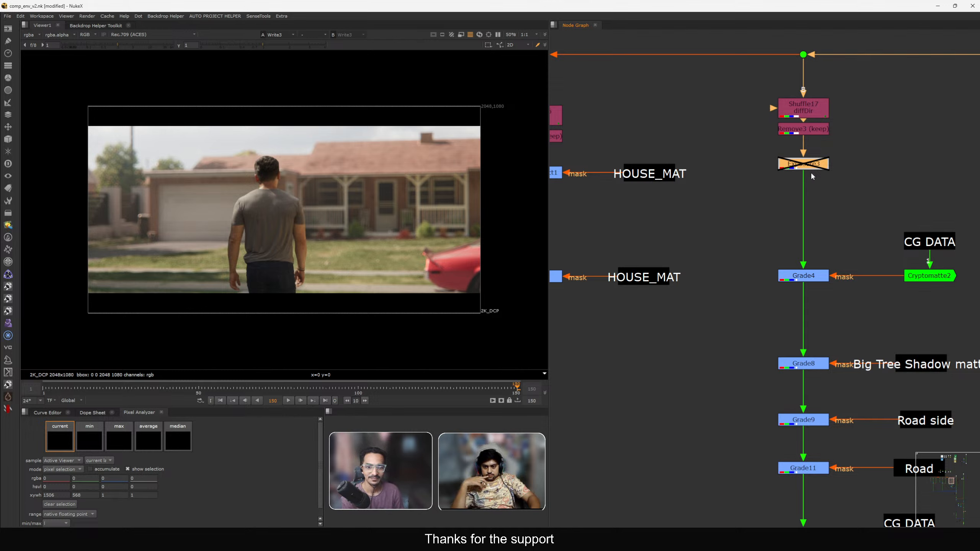
# Toggle the Expression node under Shuffle17 on and off to compare its effect in the viewer.
pyautogui.press('d')
pyautogui.press('d')
pyautogui.press('d')
pyautogui.press('d')
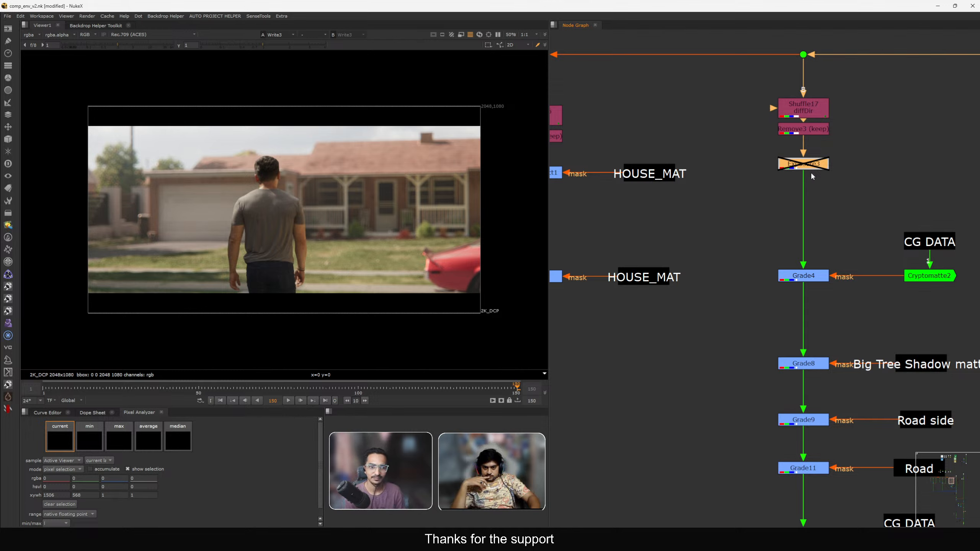
pyautogui.press('d')
pyautogui.press('d')
pyautogui.press('d')
pyautogui.press('d')
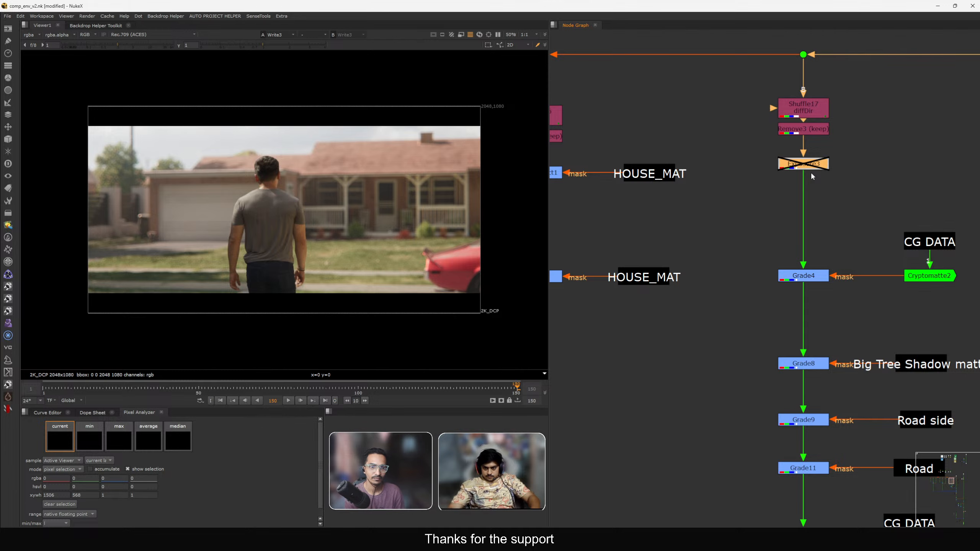
pyautogui.press('d')
pyautogui.press('d')
pyautogui.press('d')
pyautogui.press('d')
pyautogui.click(842, 201)
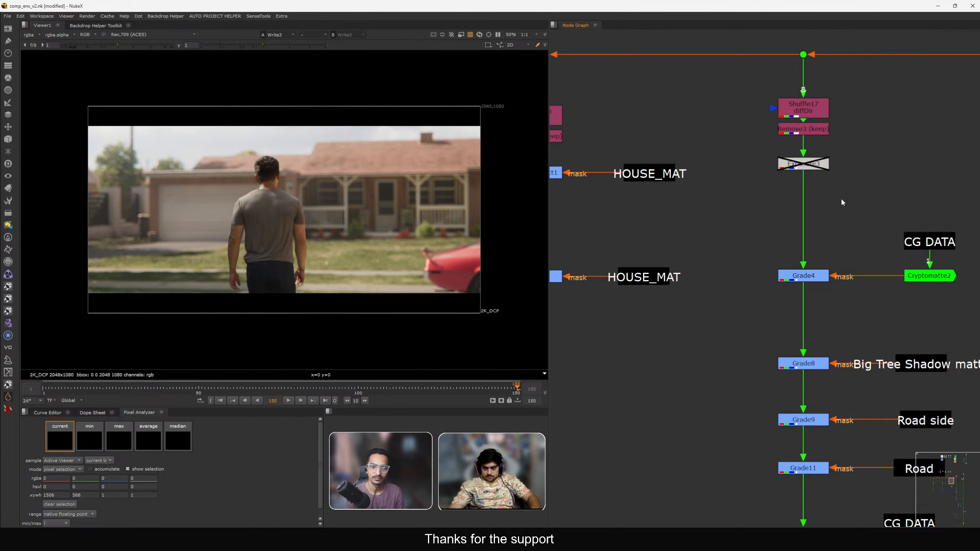
# Wipe-compare the Write3 output against the reframed plate in the viewer.
pyautogui.press('f')
pyautogui.moveTo(824, 268); pyautogui.dragTo(760, 131, button='middle')
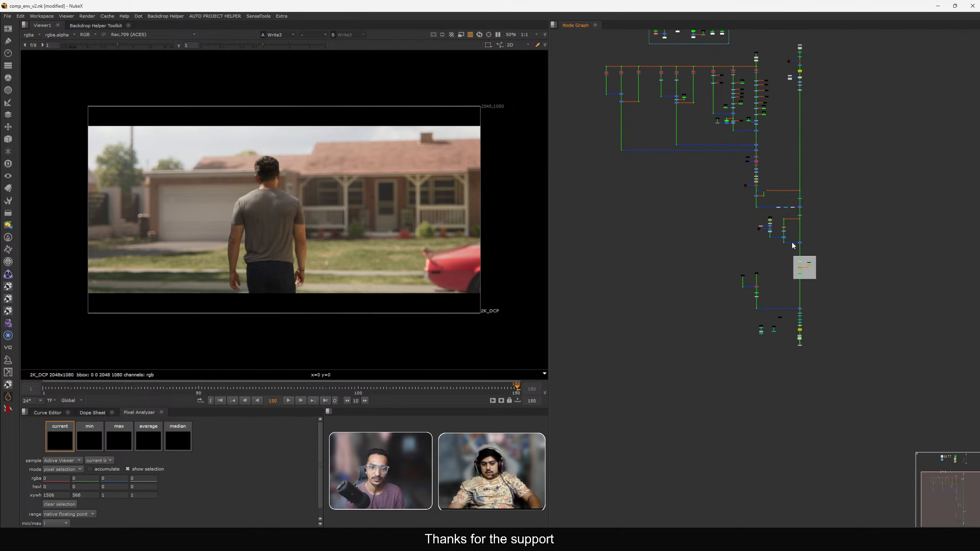
pyautogui.scroll(5, 777, 338)
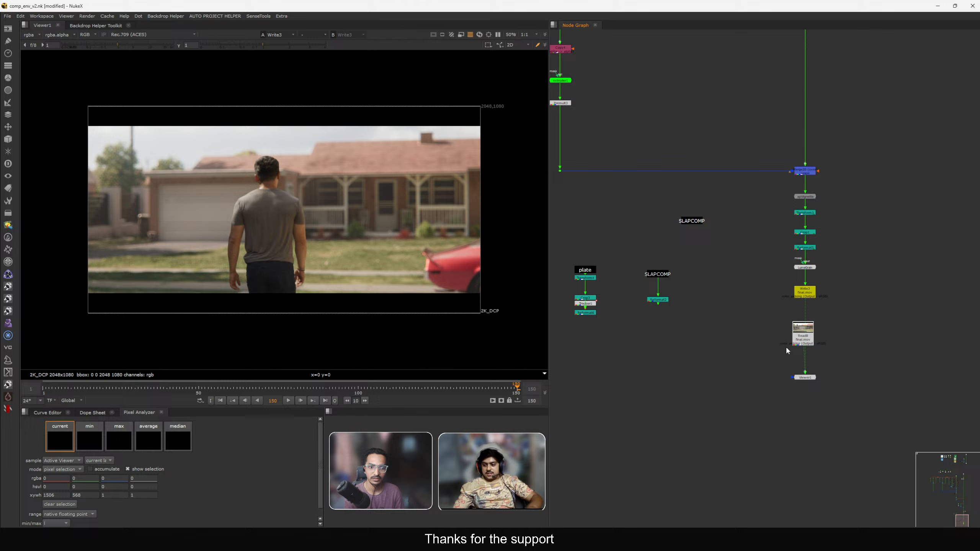
pyautogui.click(805, 327)
pyautogui.press('2')
pyautogui.moveTo(781, 274); pyautogui.dragTo(830, 312)
pyautogui.press('1')
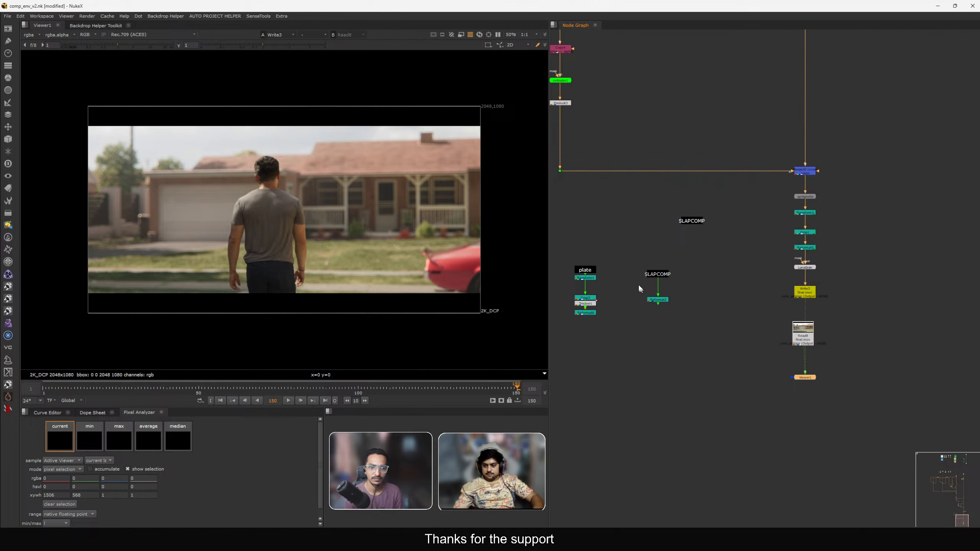
pyautogui.click(589, 313)
pyautogui.press('1')
pyautogui.click(797, 294)
pyautogui.press('1')
pyautogui.press('w')
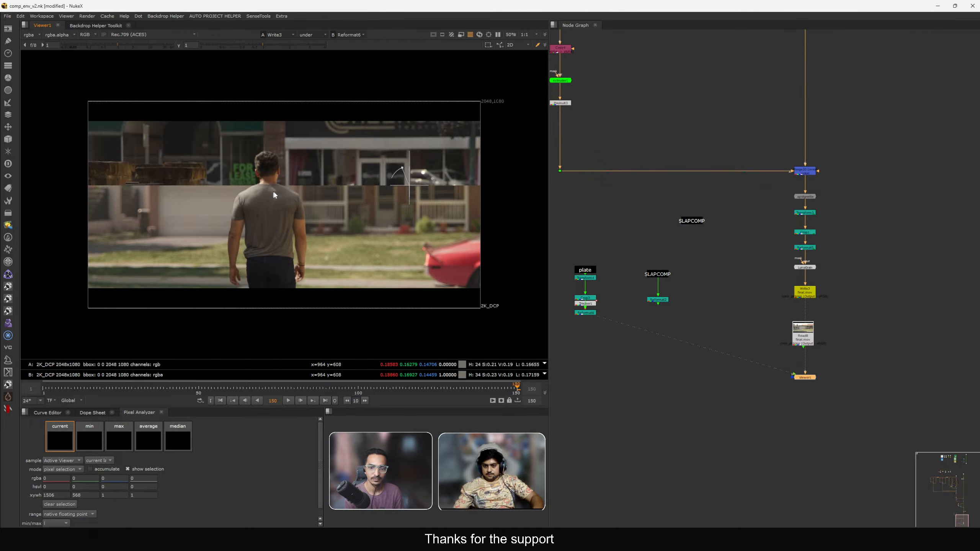
pyautogui.moveTo(410, 185); pyautogui.dragTo(427, 286)
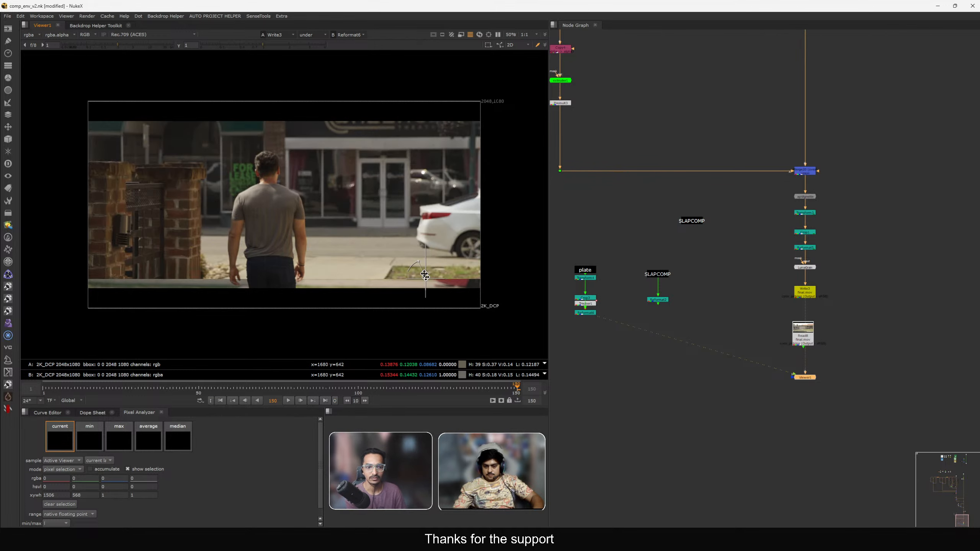
pyautogui.press('w')
# Navigate back to the slapcomp area and view the reframed plate.
pyautogui.press('f')
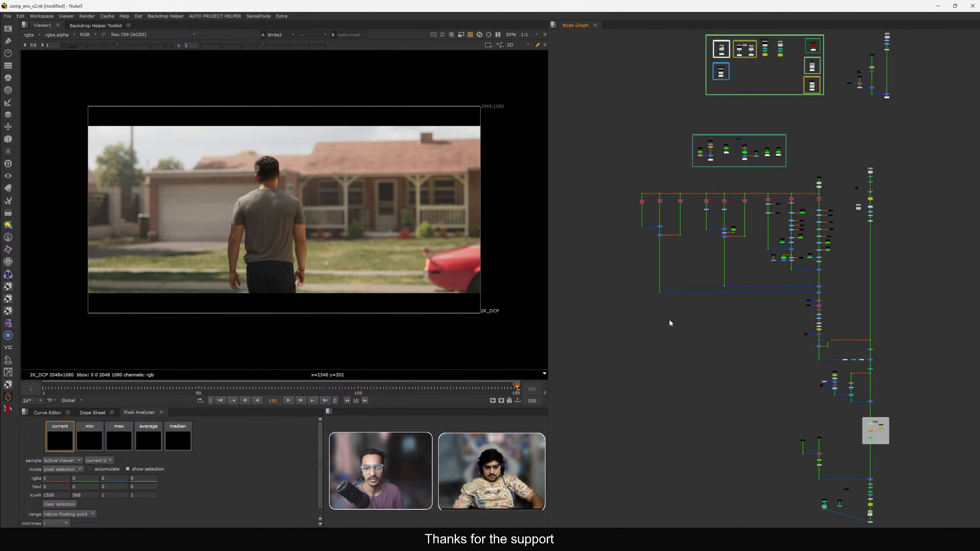
pyautogui.moveTo(670, 321); pyautogui.dragTo(669, 351, button='middle')
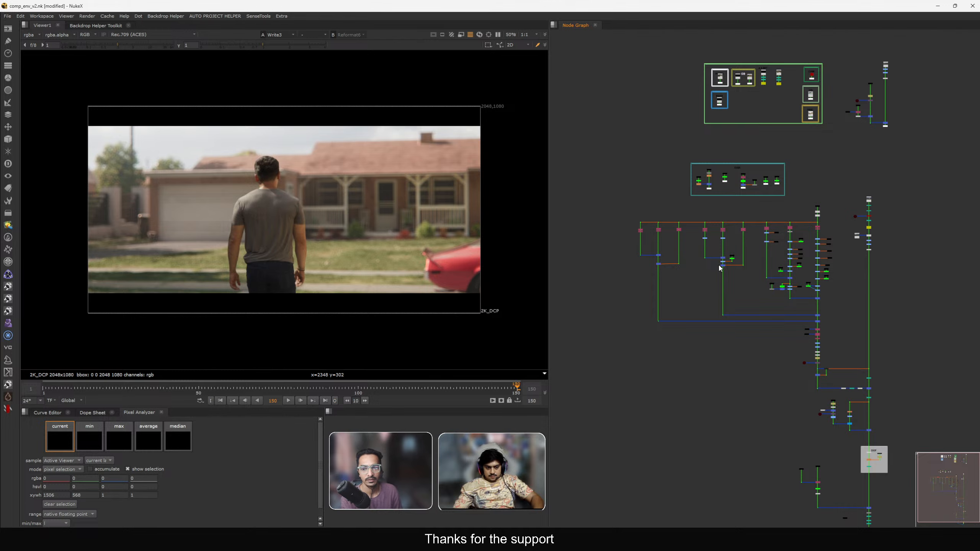
pyautogui.moveTo(720, 269); pyautogui.dragTo(708, 306, button='middle')
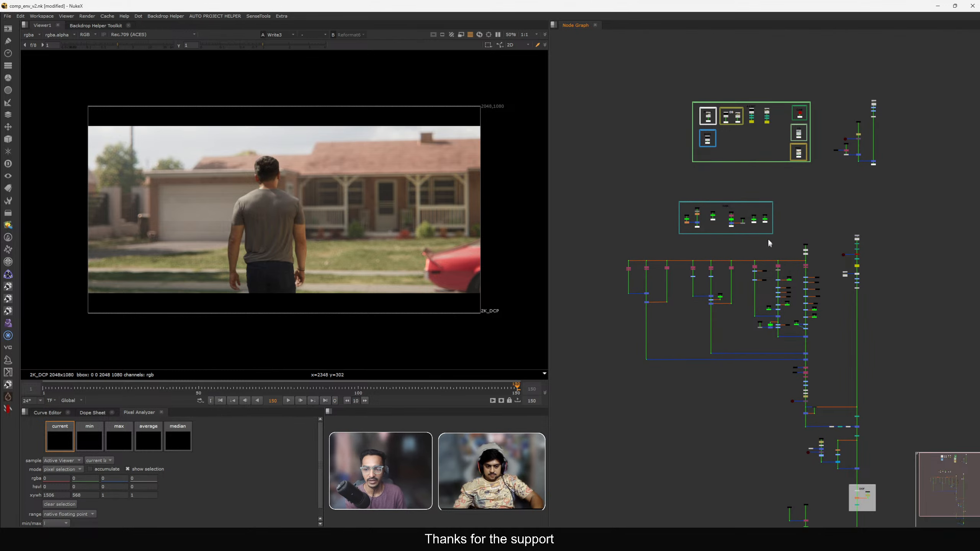
pyautogui.scroll(8, 770, 239)
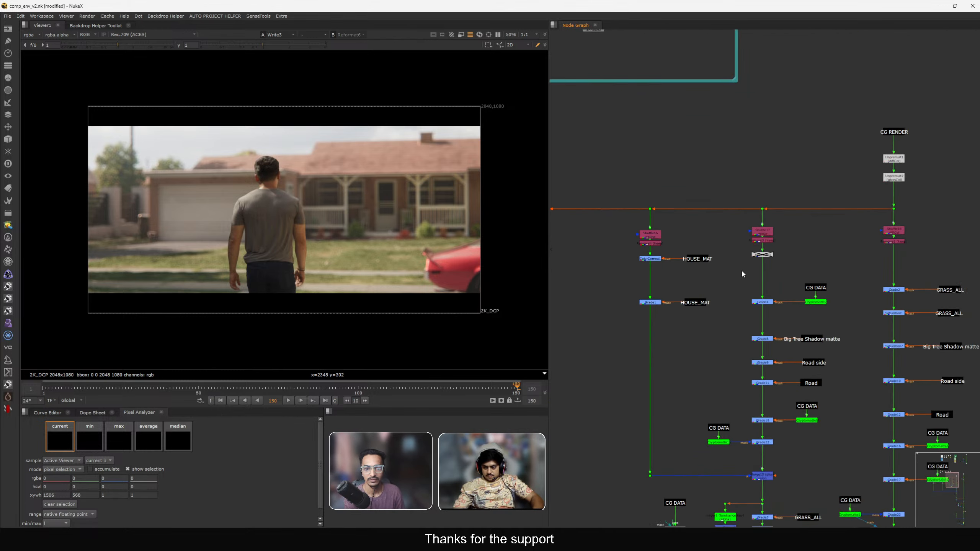
pyautogui.moveTo(806, 277); pyautogui.dragTo(734, 234)
pyautogui.press('d')
pyautogui.scroll(-8, 806, 264)
pyautogui.scroll(2, 730, 251)
pyautogui.moveTo(785, 346); pyautogui.dragTo(755, 277, button='middle')
pyautogui.scroll(3, 754, 277)
pyautogui.moveTo(845, 382); pyautogui.dragTo(766, 259, button='middle')
pyautogui.scroll(1, 766, 259)
pyautogui.moveTo(714, 427); pyautogui.dragTo(642, 292, button='middle')
pyautogui.scroll(5, 642, 292)
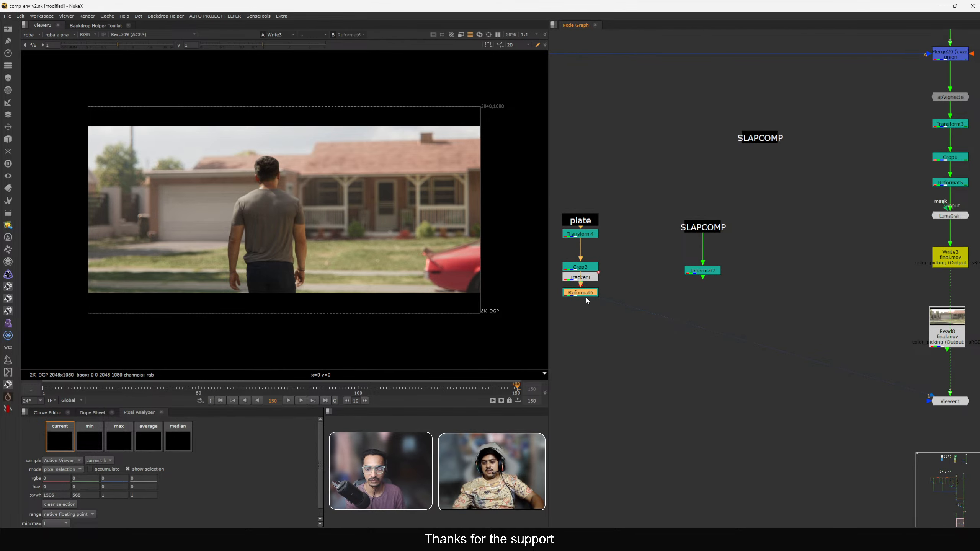
pyautogui.press('1')
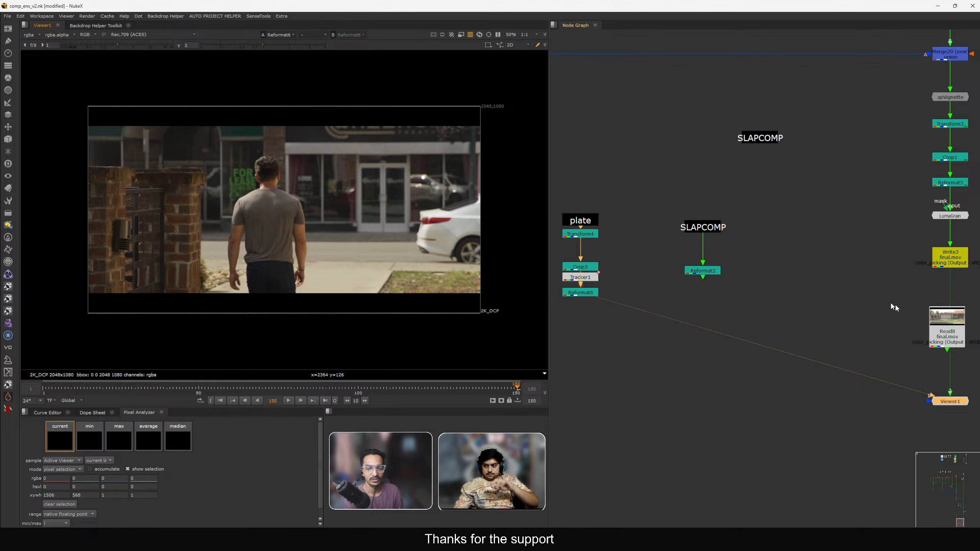
# Move the Read8 node aside and flip the viewer between the reframed plate and the rendered final.mov.
pyautogui.moveTo(938, 320); pyautogui.dragTo(866, 280)
pyautogui.press('1')
pyautogui.click(594, 294)
pyautogui.press('2')
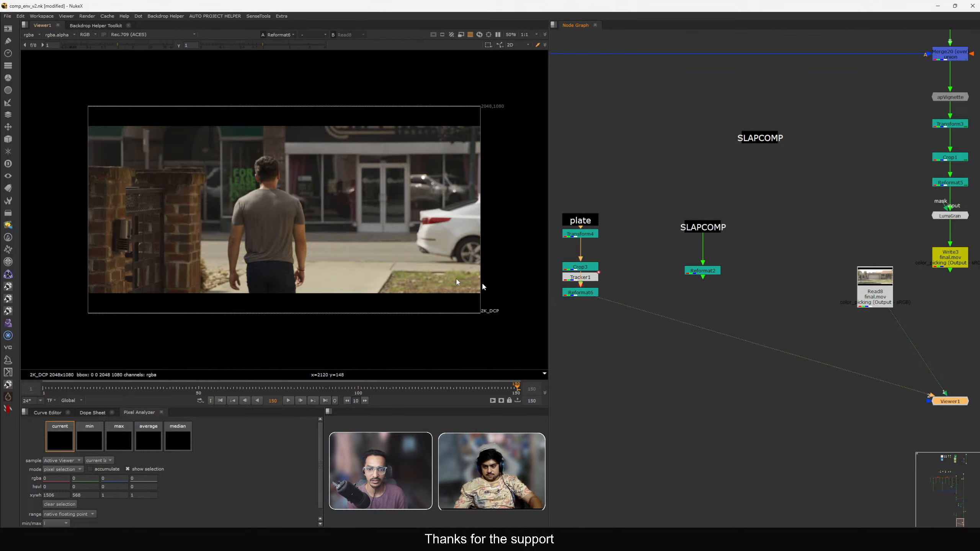
pyautogui.press('1')
pyautogui.press('2')
pyautogui.press('1')
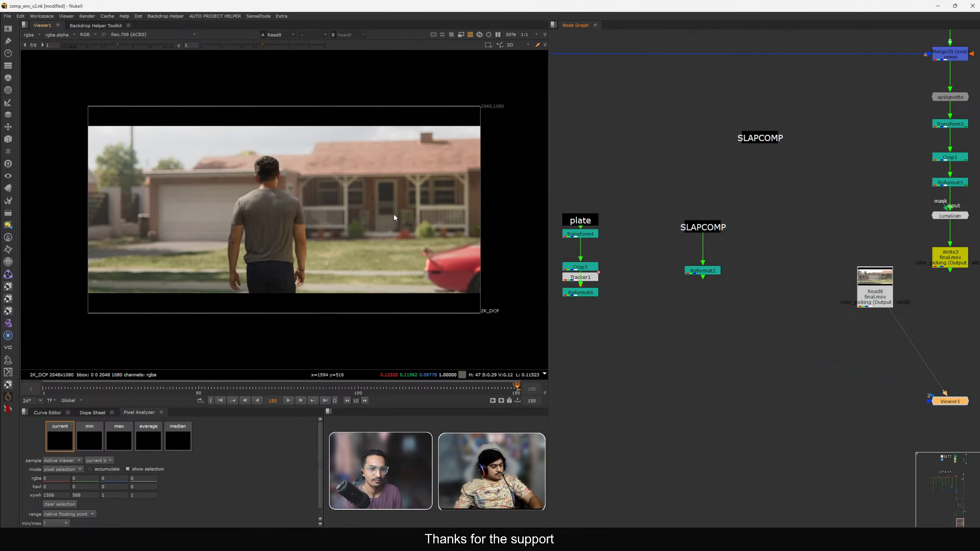
pyautogui.press('2')
pyautogui.press('1')
pyautogui.press('2')
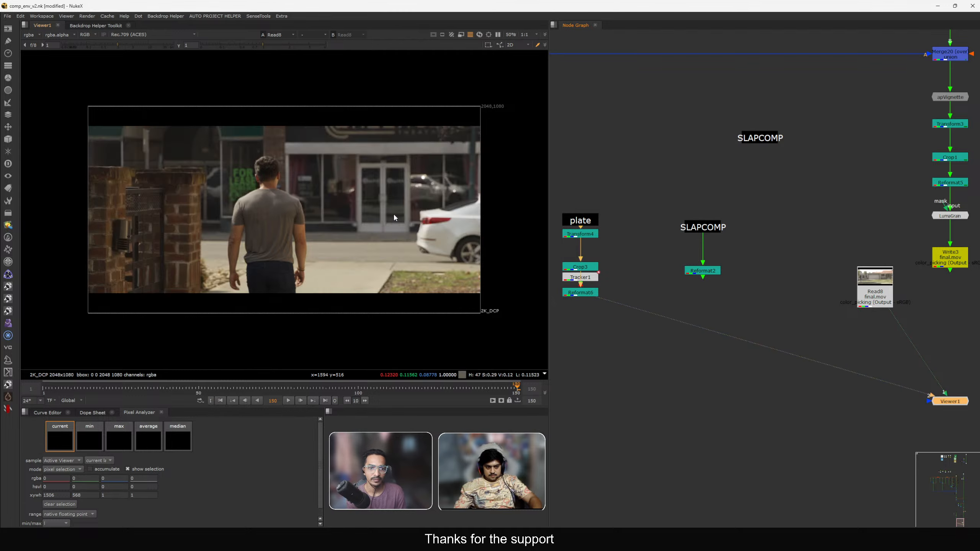
pyautogui.press('1')
pyautogui.press('2')
pyautogui.press('1')
pyautogui.press('2')
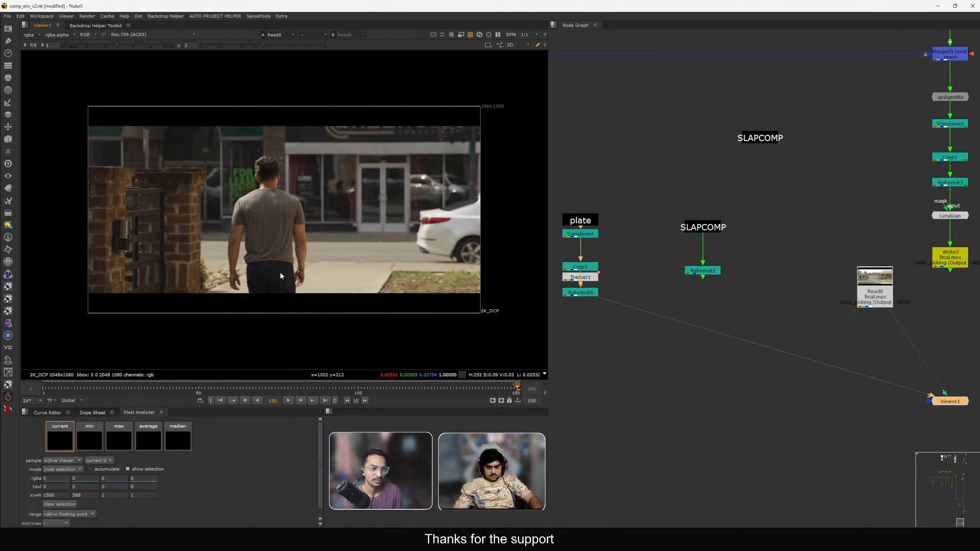
pyautogui.press('1')
pyautogui.press('2')
pyautogui.press('1')
pyautogui.press('2')
pyautogui.press('1')
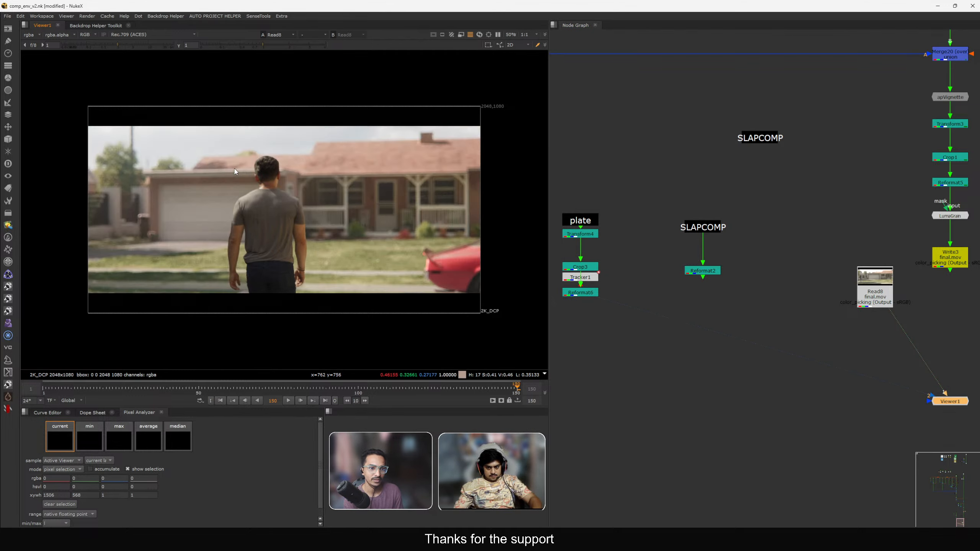
pyautogui.press('2')
pyautogui.press('1')
pyautogui.press('2')
pyautogui.press('1')
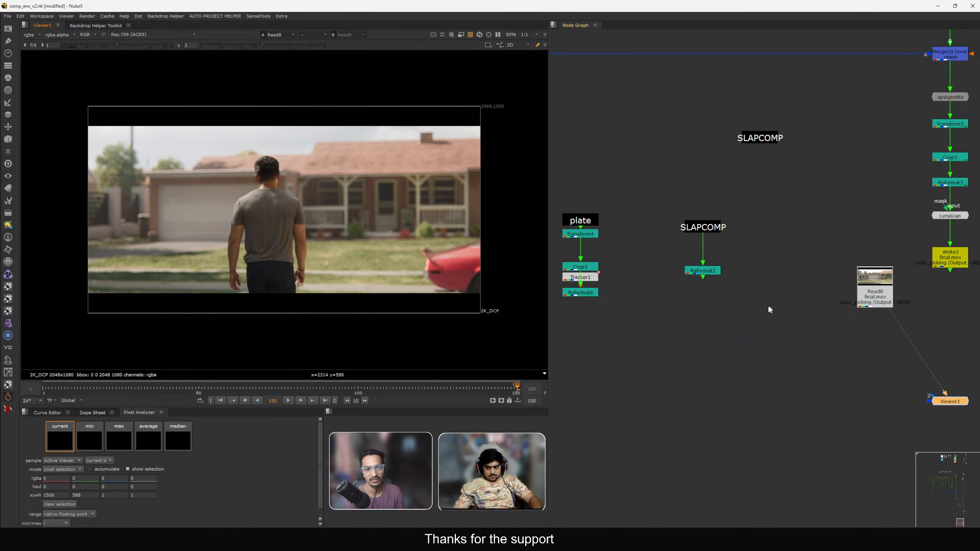
# Pan around the node graph to examine the DOF backdrop and plate branch.
pyautogui.scroll(-3, 768, 307)
pyautogui.moveTo(768, 308); pyautogui.dragTo(768, 381, button='middle')
pyautogui.scroll(-2, 768, 381)
pyautogui.moveTo(795, 285); pyautogui.dragTo(782, 344, button='middle')
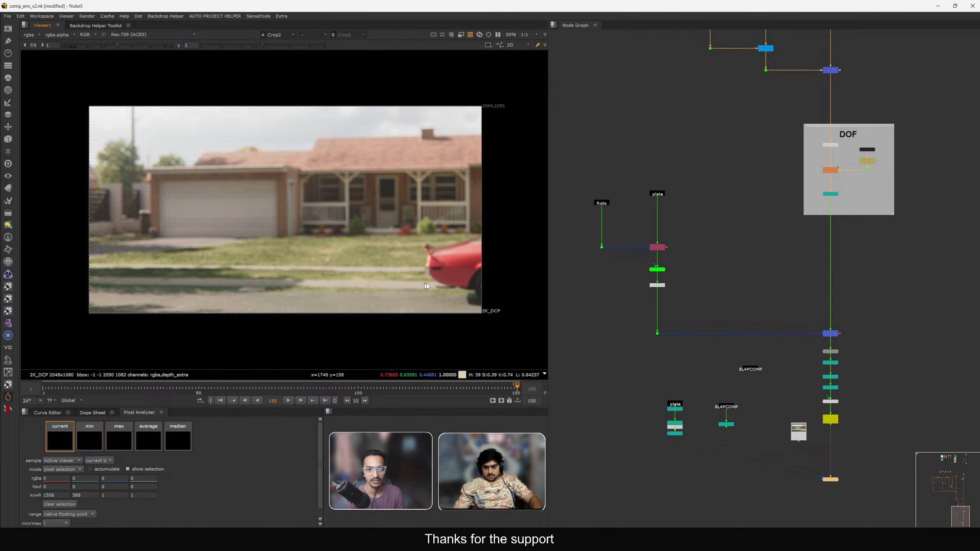
pyautogui.moveTo(776, 379); pyautogui.dragTo(705, 314, button='middle')
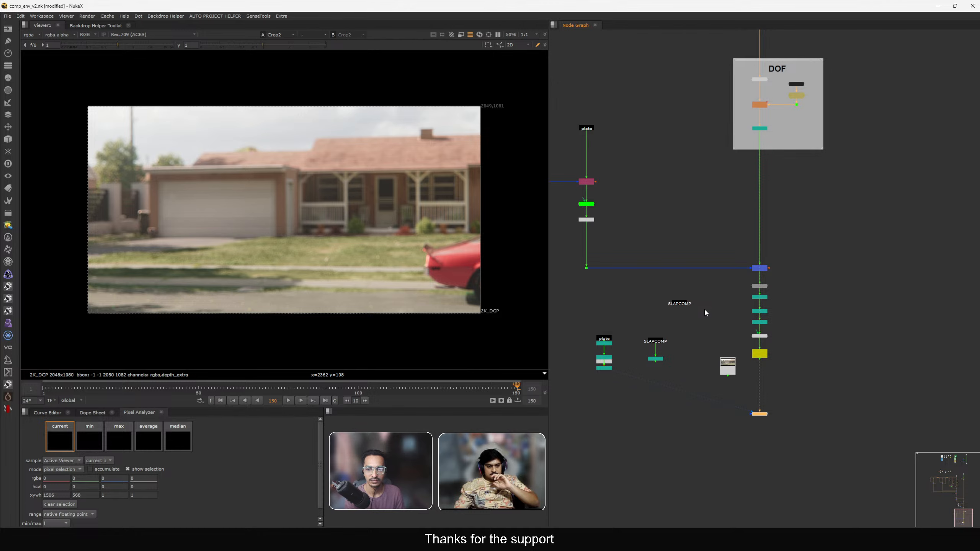
pyautogui.scroll(-8, 725, 321)
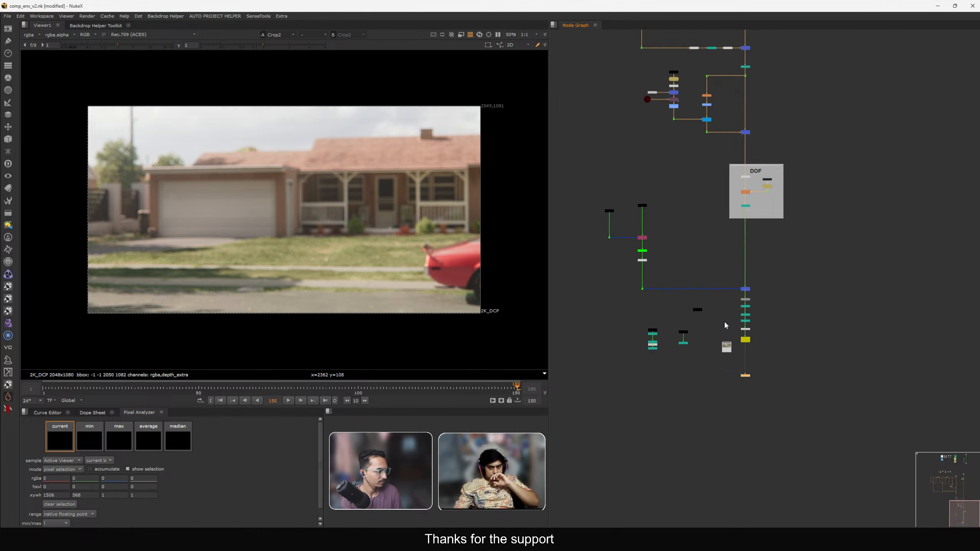
pyautogui.scroll(-1, 746, 320)
pyautogui.moveTo(746, 320); pyautogui.dragTo(784, 393, button='middle')
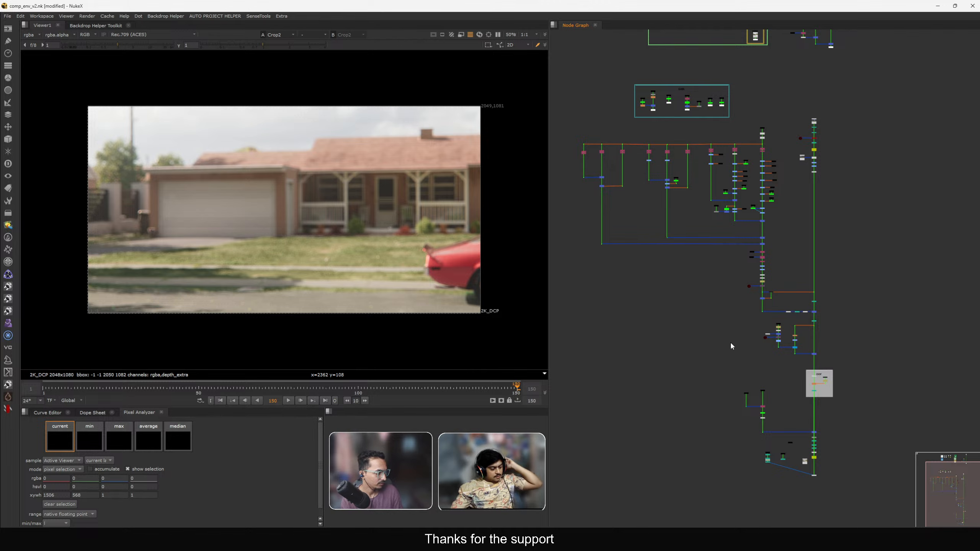
# Toggle the Toe2 node below Grade20 on the CG render branch off and on to compare its effect.
pyautogui.moveTo(715, 305); pyautogui.dragTo(740, 294, button='middle')
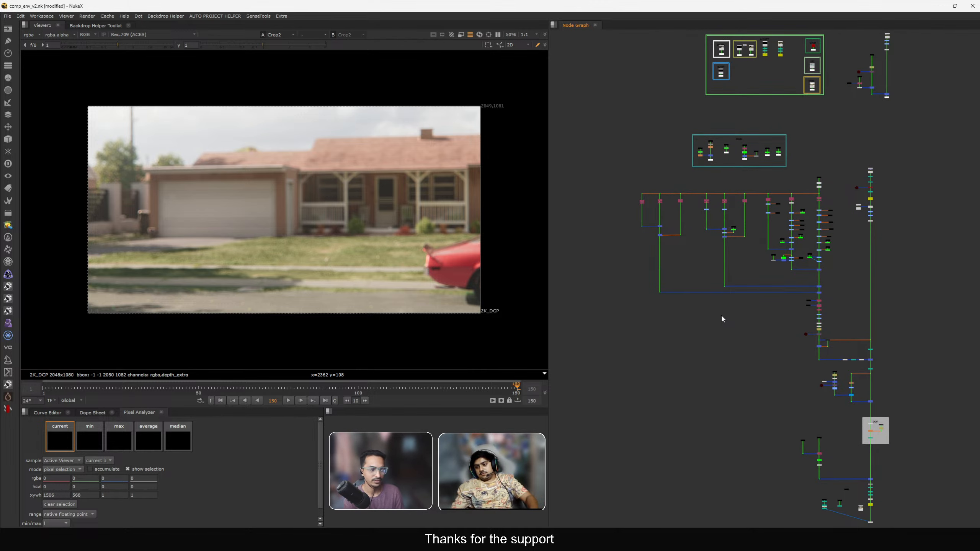
pyautogui.scroll(3, 761, 360)
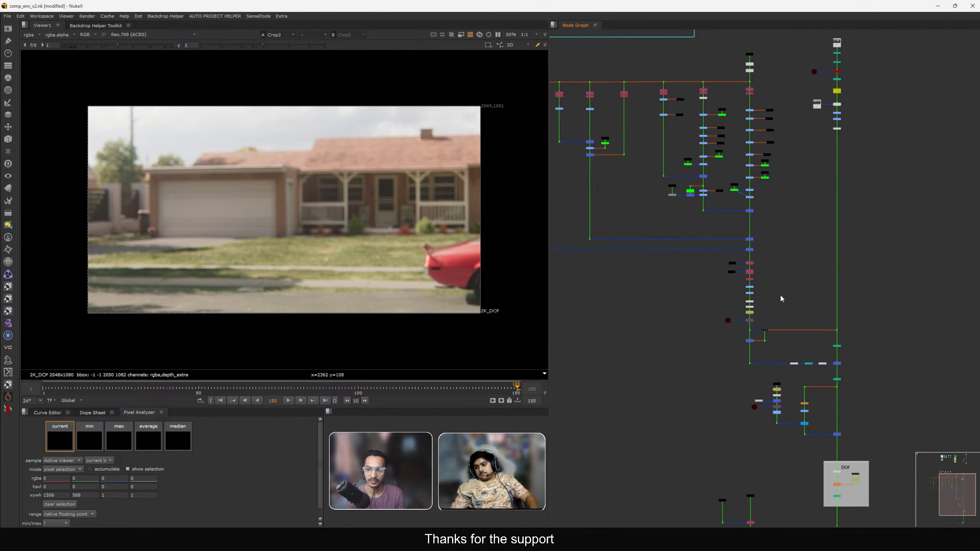
pyautogui.scroll(4, 782, 298)
pyautogui.moveTo(678, 255); pyautogui.dragTo(857, 320)
pyautogui.press('d')
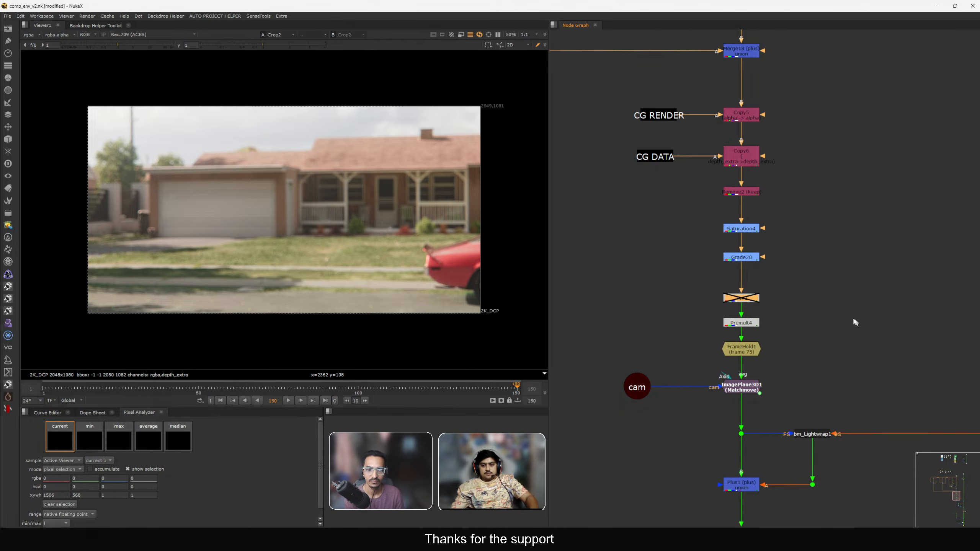
pyautogui.press('d')
pyautogui.click(773, 297)
pyautogui.moveTo(774, 297); pyautogui.dragTo(711, 312, button='middle')
pyautogui.scroll(-5, 844, 323)
pyautogui.scroll(2, 738, 290)
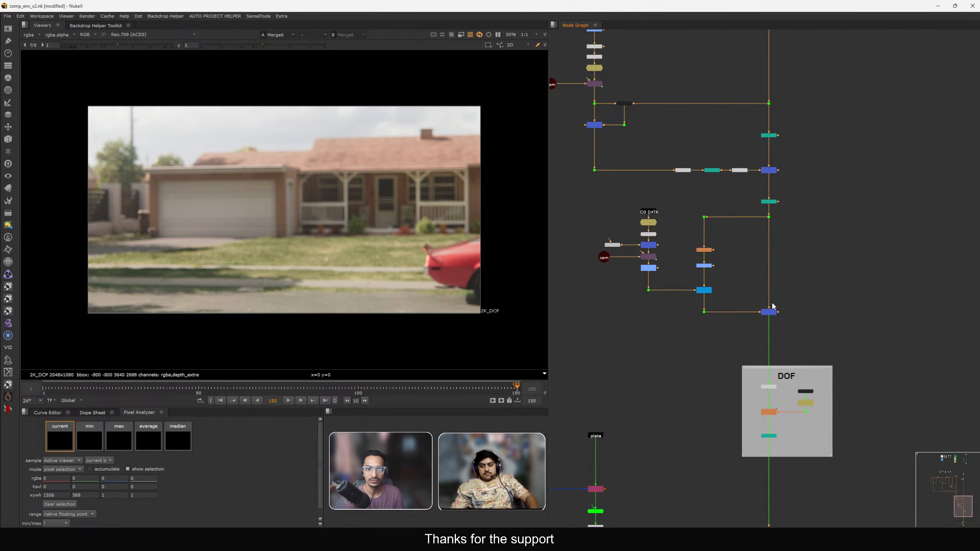
# View the merge above the DOF backdrop, then the Write3 output, in the viewer.
pyautogui.moveTo(744, 290); pyautogui.dragTo(771, 313)
pyautogui.press('1')
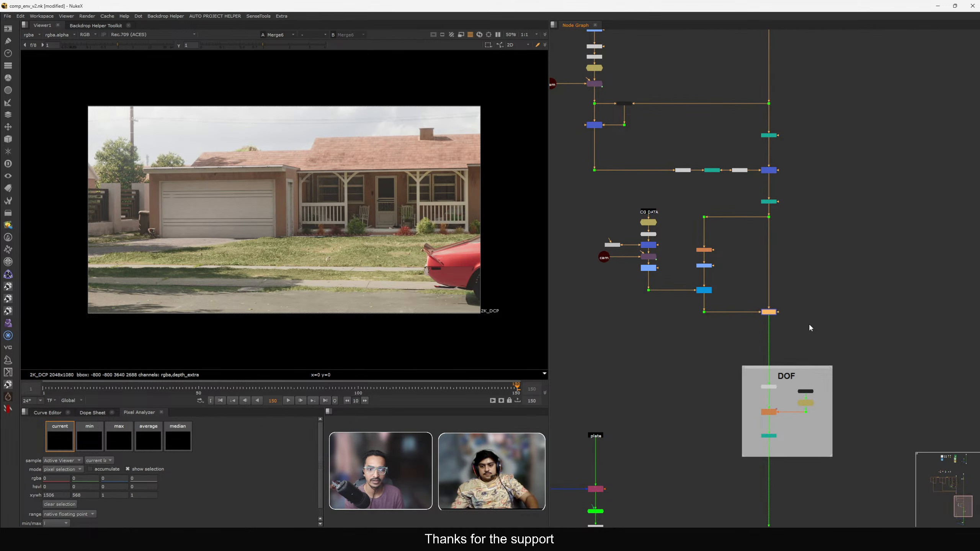
pyautogui.scroll(-4, 811, 326)
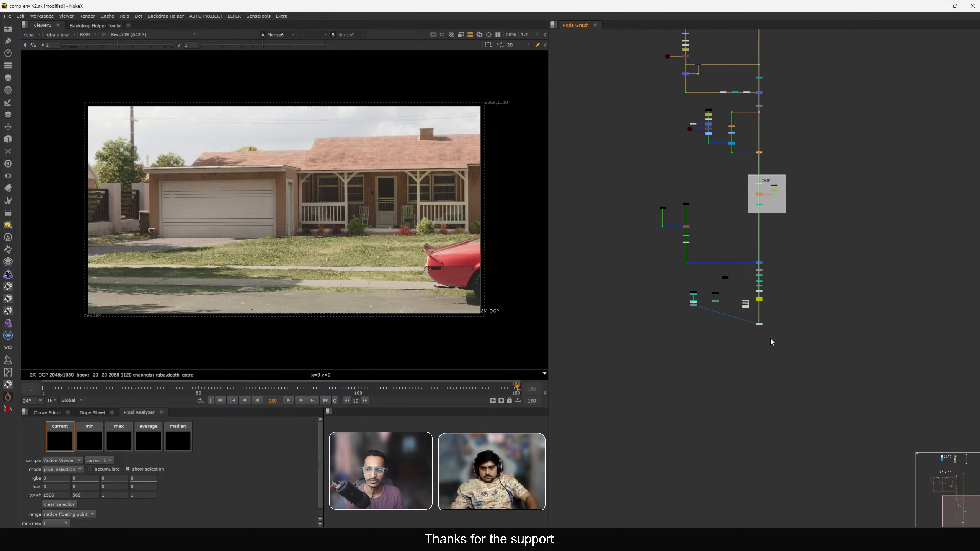
pyautogui.scroll(3, 768, 340)
pyautogui.click(749, 310)
pyautogui.press('1')
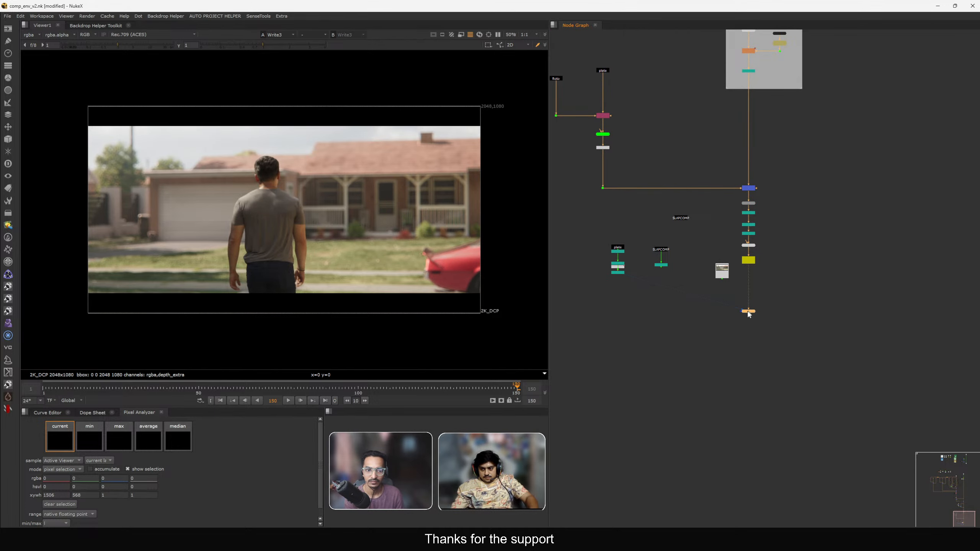
# Toggle a grade node on the HOUSE_MAT branch off and on to compare the house colour.
pyautogui.moveTo(749, 314); pyautogui.dragTo(738, 379)
pyautogui.click(720, 333)
pyautogui.press('f')
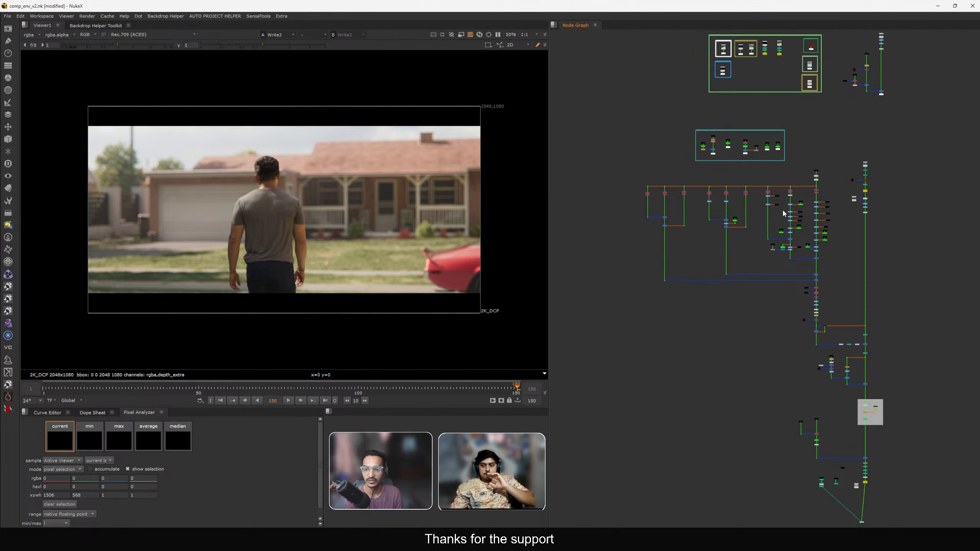
pyautogui.scroll(5, 784, 209)
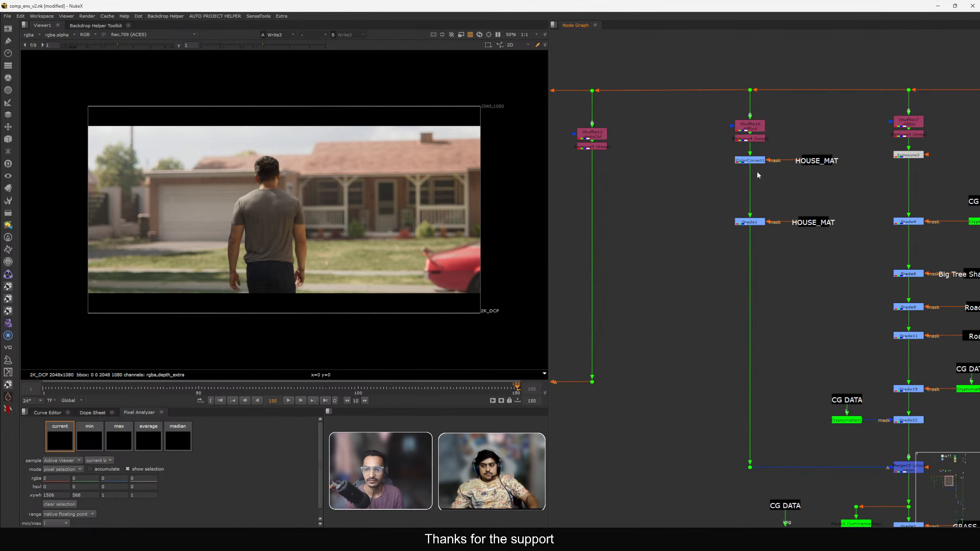
pyautogui.scroll(-4, 756, 122)
pyautogui.moveTo(793, 314); pyautogui.dragTo(707, 188)
pyautogui.scroll(-2, 741, 246)
pyautogui.scroll(-1, 742, 246)
pyautogui.moveTo(742, 246); pyautogui.dragTo(714, 157, button='middle')
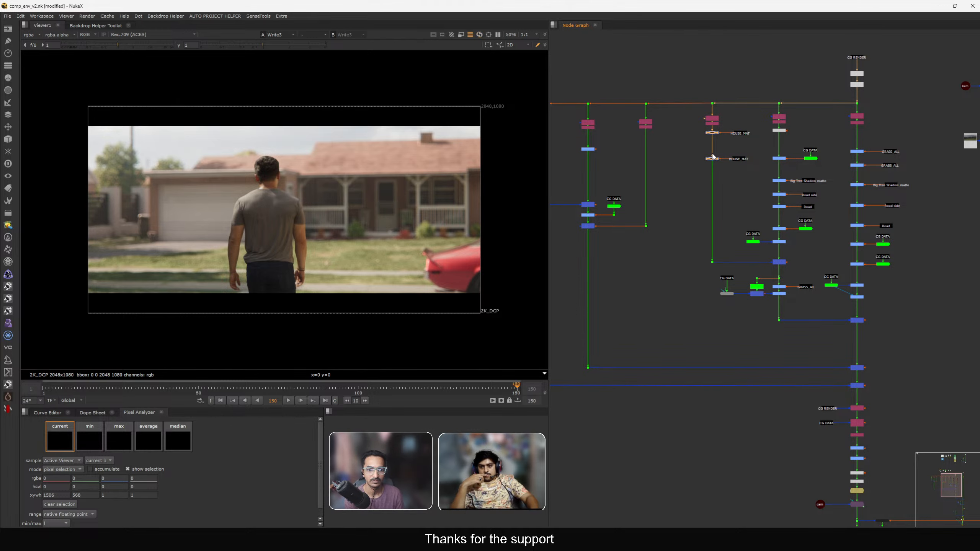
pyautogui.press('d')
pyautogui.press('d')
pyautogui.press('d')
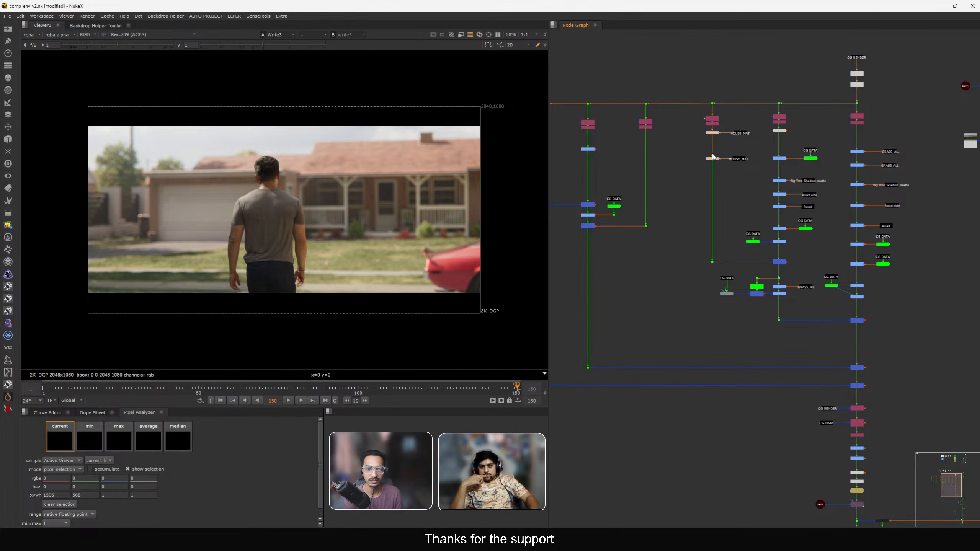
# Insert an Exposure node below the HOUSE_MAT grade and set its exposure to -0.2 stops.
pyautogui.scroll(4, 705, 178)
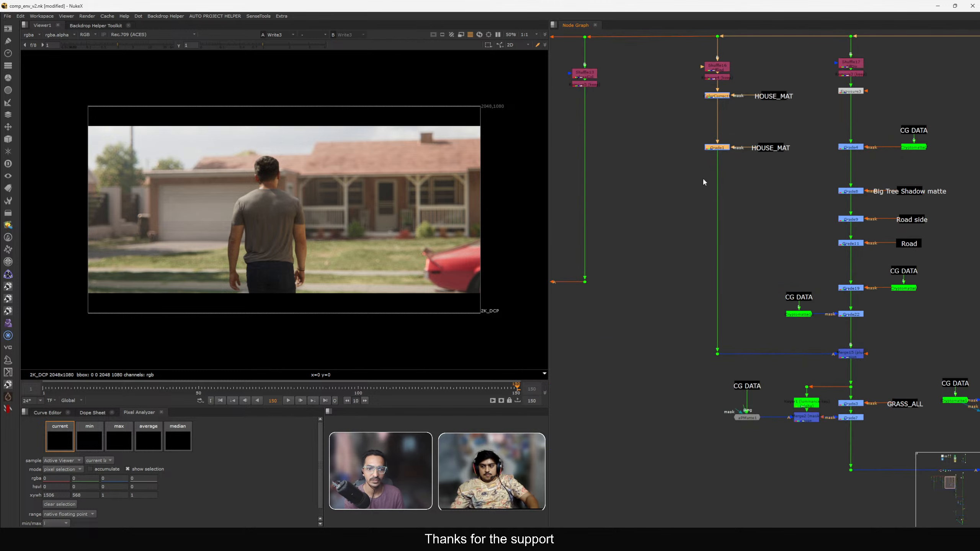
pyautogui.moveTo(811, 377); pyautogui.dragTo(761, 292, button='middle')
pyautogui.scroll(3, 760, 291)
pyautogui.scroll(-2, 617, 163)
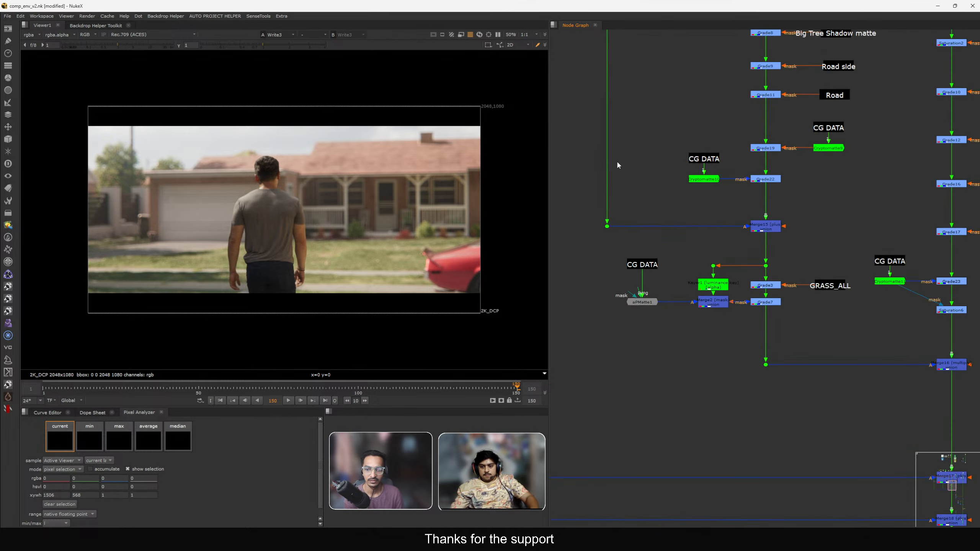
pyautogui.moveTo(580, 149); pyautogui.dragTo(790, 251, button='middle')
pyautogui.press('Tab')
pyautogui.write('ex')
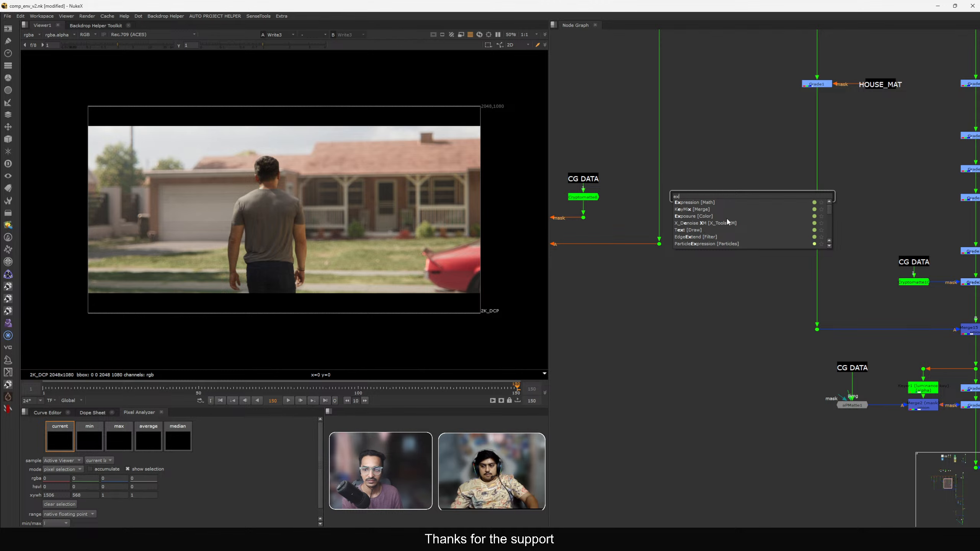
pyautogui.click(706, 215)
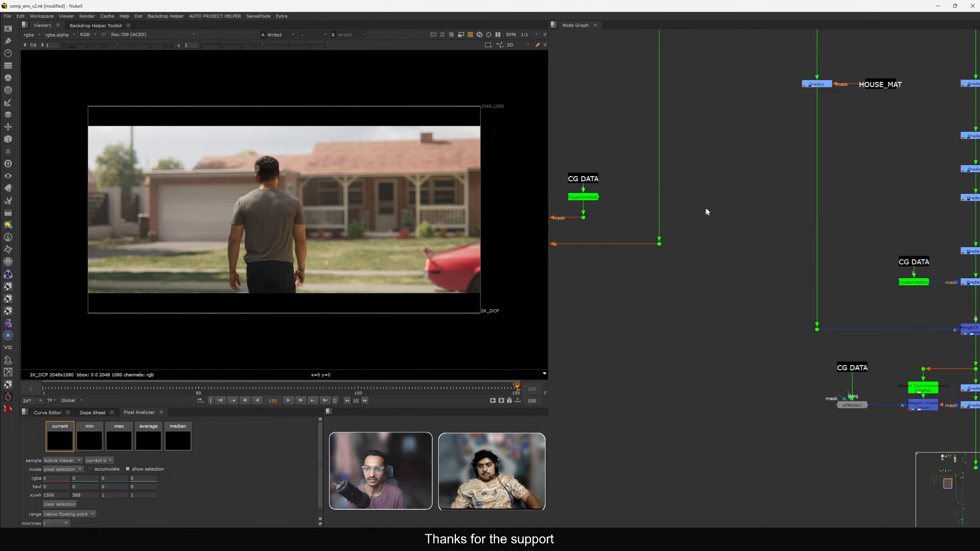
pyautogui.moveTo(761, 198); pyautogui.dragTo(823, 189)
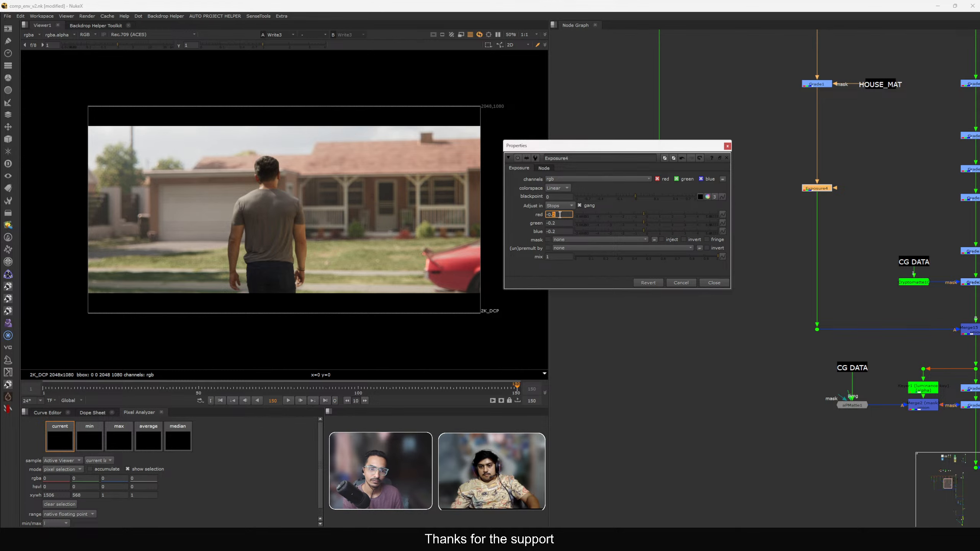
pyautogui.press('Down')
pyautogui.click(721, 283)
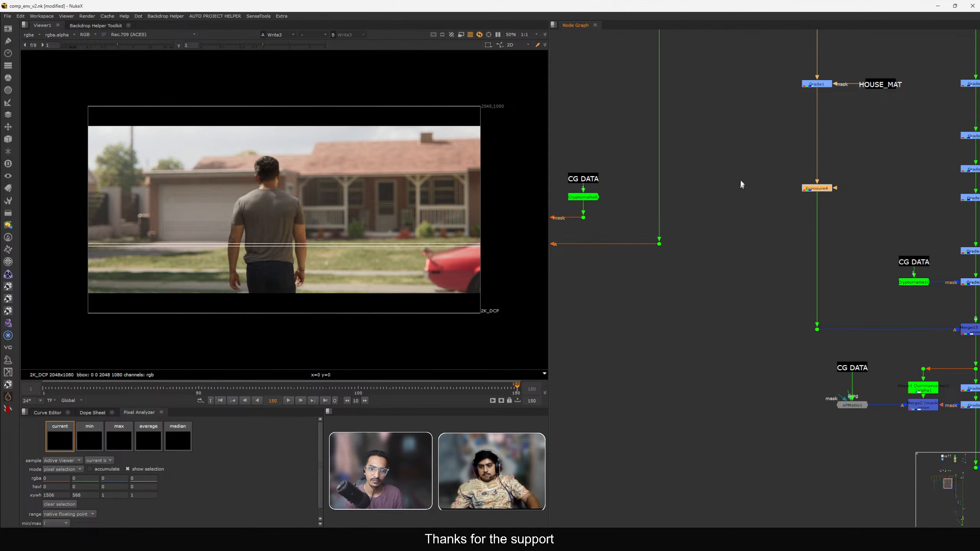
# Toggle the new Exposure node off and on to compare its effect on the house.
pyautogui.moveTo(736, 163); pyautogui.dragTo(865, 228)
pyautogui.press('d')
pyautogui.press('d')
pyautogui.press('d')
pyautogui.press('d')
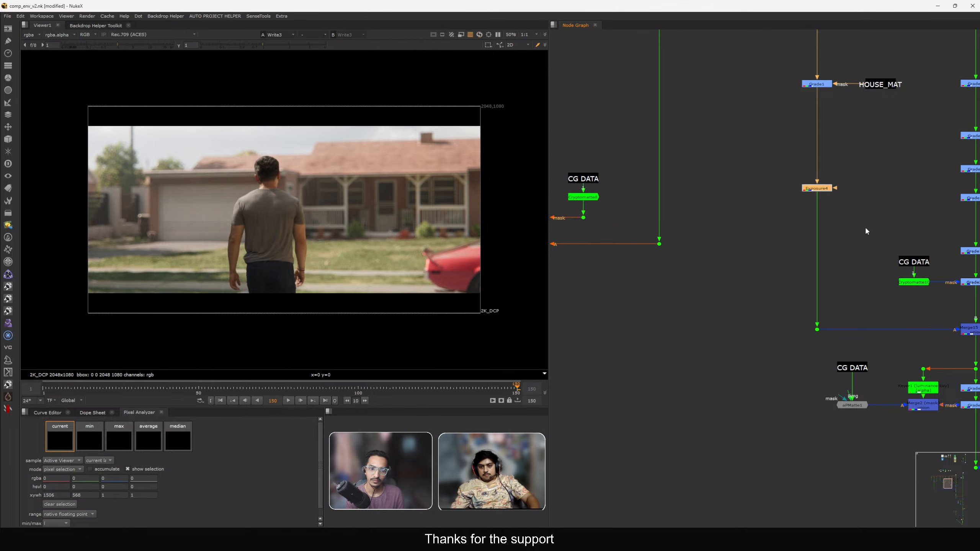
pyautogui.press('d')
pyautogui.press('d')
pyautogui.press('d')
pyautogui.press('d')
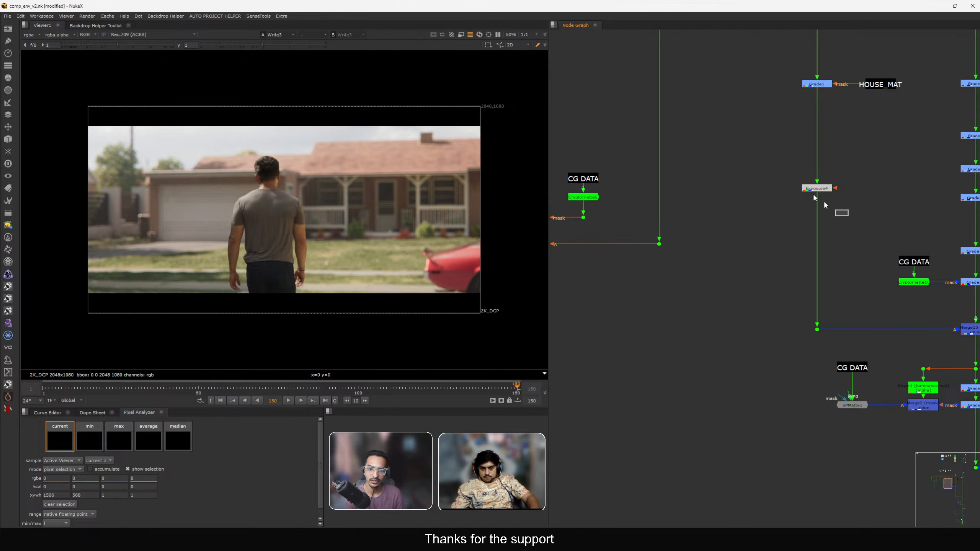
# Toggle the Toe2 node on the CG render branch off and on to compare the result.
pyautogui.scroll(-8, 751, 202)
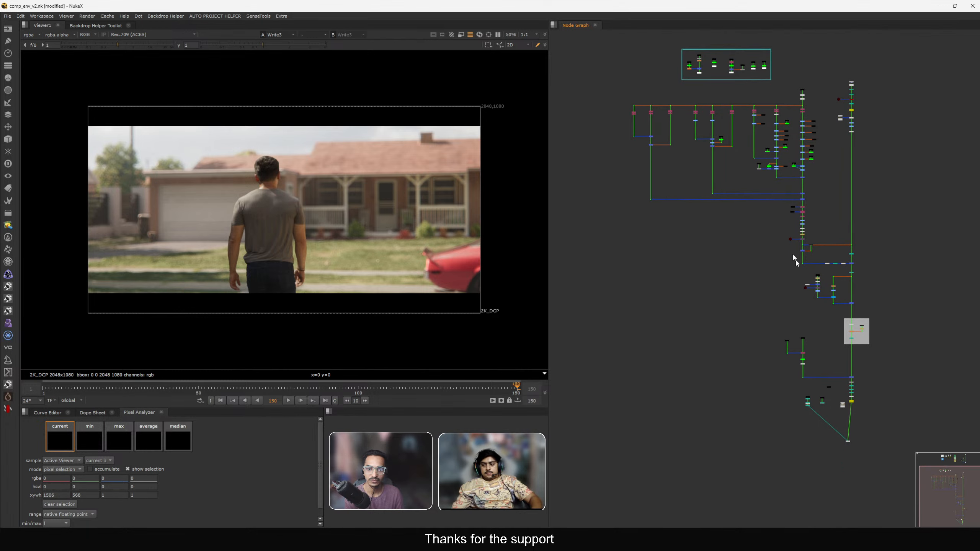
pyautogui.scroll(8, 803, 327)
pyautogui.scroll(-5, 827, 304)
pyautogui.moveTo(832, 307); pyautogui.dragTo(894, 478, button='middle')
pyautogui.moveTo(801, 109); pyautogui.dragTo(799, 222, button='middle')
pyautogui.scroll(5, 794, 155)
pyautogui.doubleClick(805, 139)
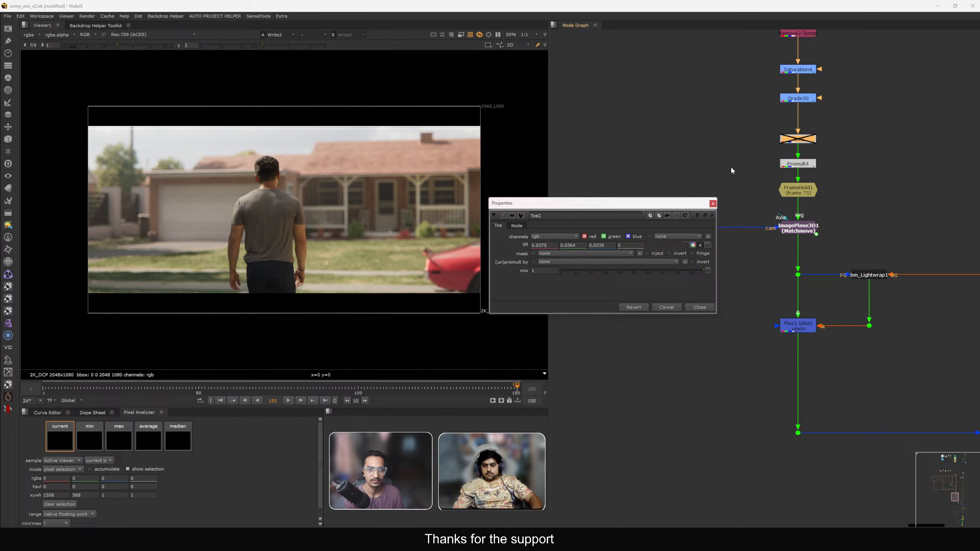
pyautogui.click(713, 203)
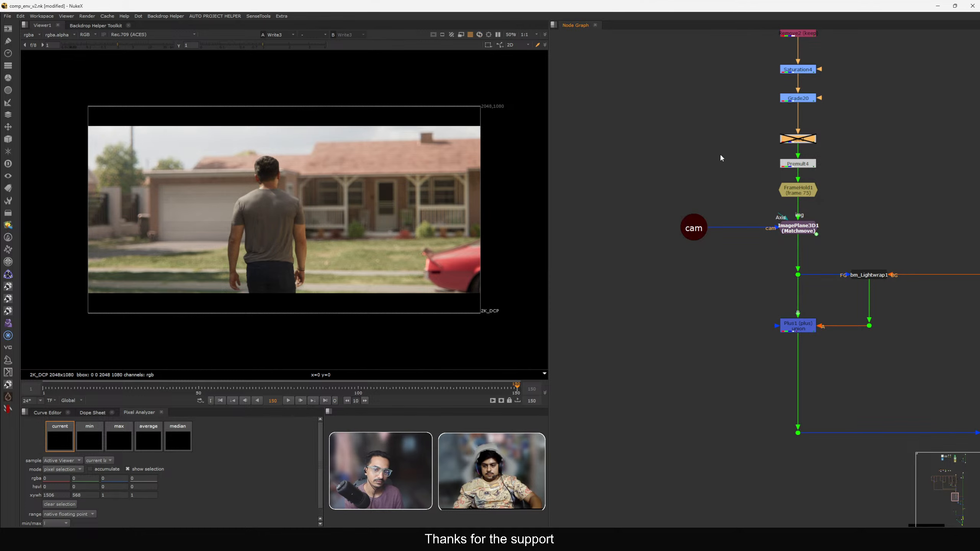
pyautogui.press('d')
pyautogui.press('d')
pyautogui.press('d')
pyautogui.press('d')
pyautogui.press('d')
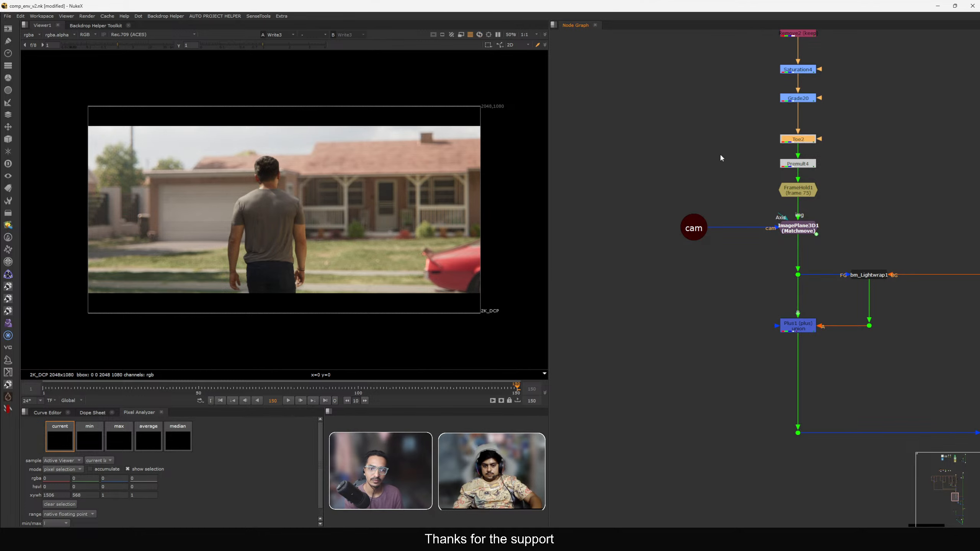
pyautogui.press('d')
pyautogui.press('d')
pyautogui.press('d')
pyautogui.press('d')
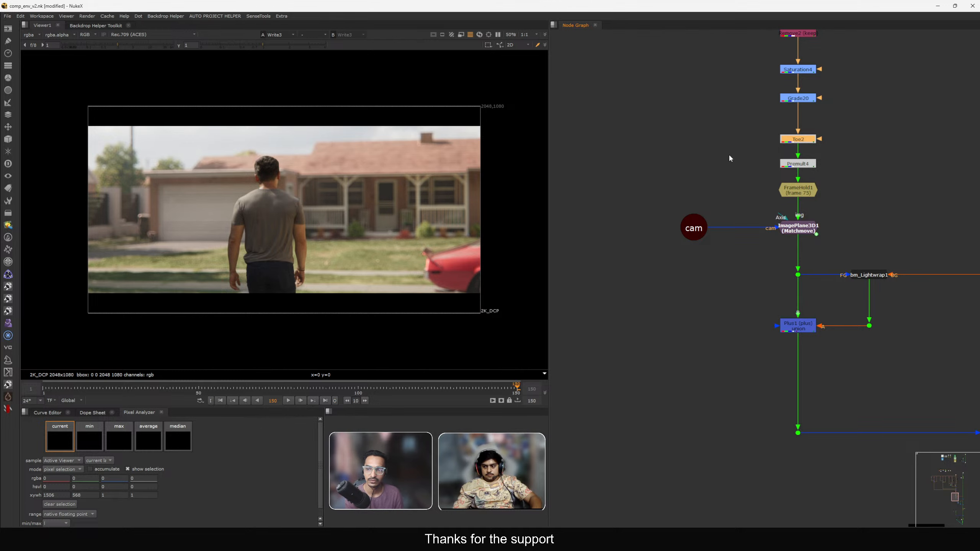
# Set the Toe2 node's lift to 0.025567, 0.024467, 0.021567 using the colour picker.
pyautogui.doubleClick(784, 140)
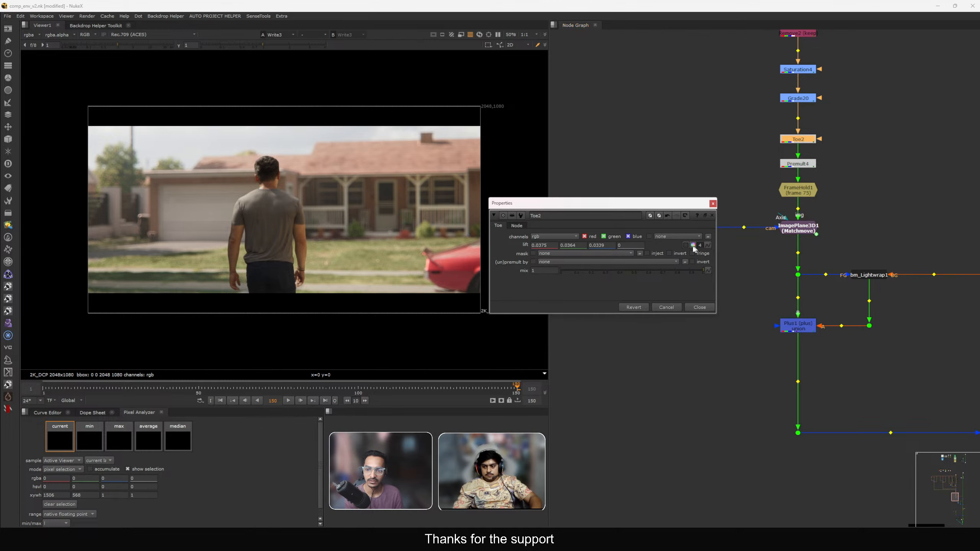
pyautogui.click(693, 245)
pyautogui.moveTo(409, 261); pyautogui.dragTo(409, 266)
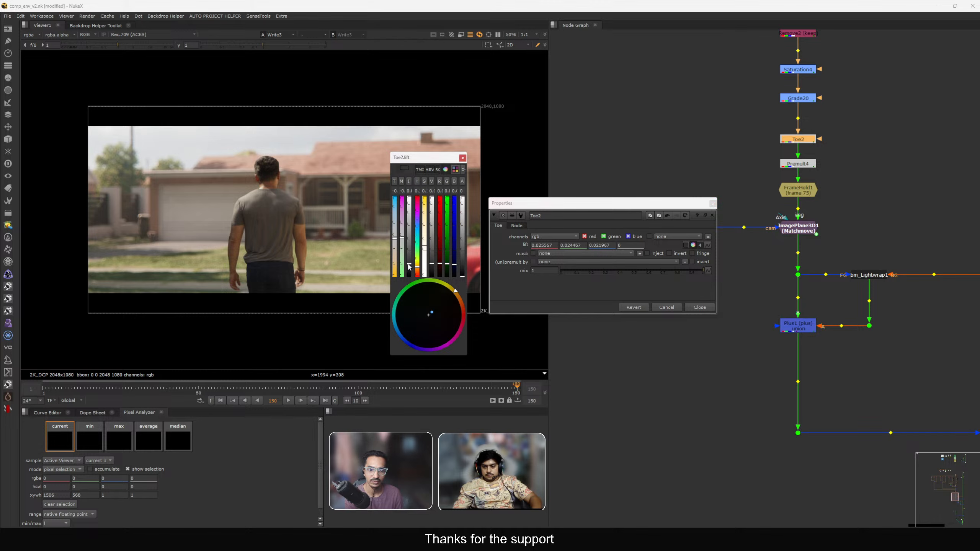
pyautogui.moveTo(449, 152); pyautogui.dragTo(626, 238)
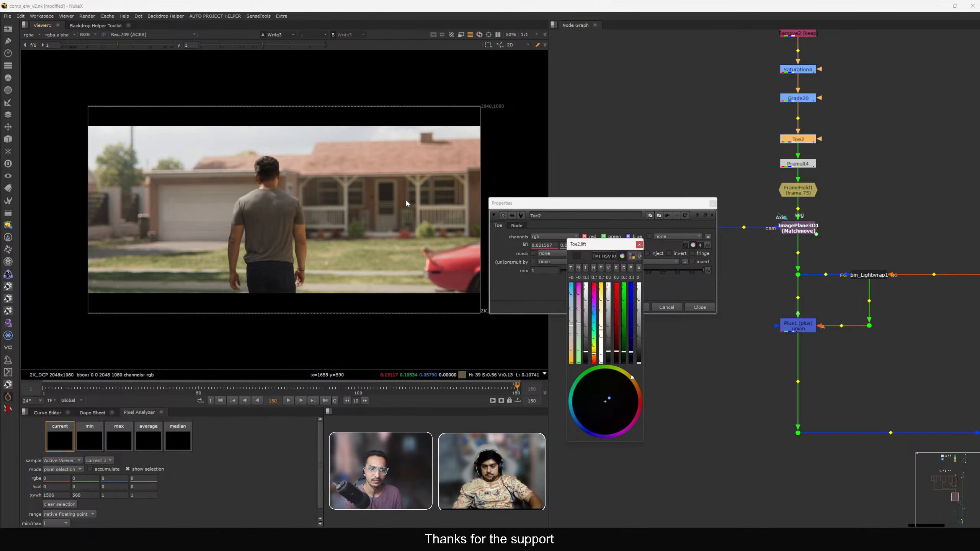
pyautogui.click(713, 203)
pyautogui.click(696, 226)
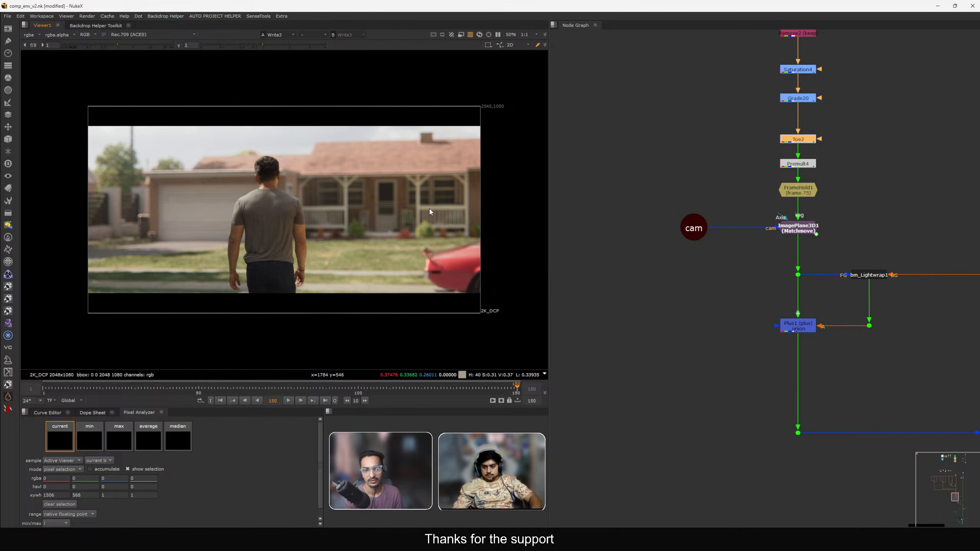
# Flip the viewer between the Write3 output and the rendered final.mov Read node to compare them.
pyautogui.press('f')
pyautogui.moveTo(685, 328); pyautogui.dragTo(681, 296, button='middle')
pyautogui.press('f')
pyautogui.moveTo(759, 397); pyautogui.dragTo(672, 261, button='middle')
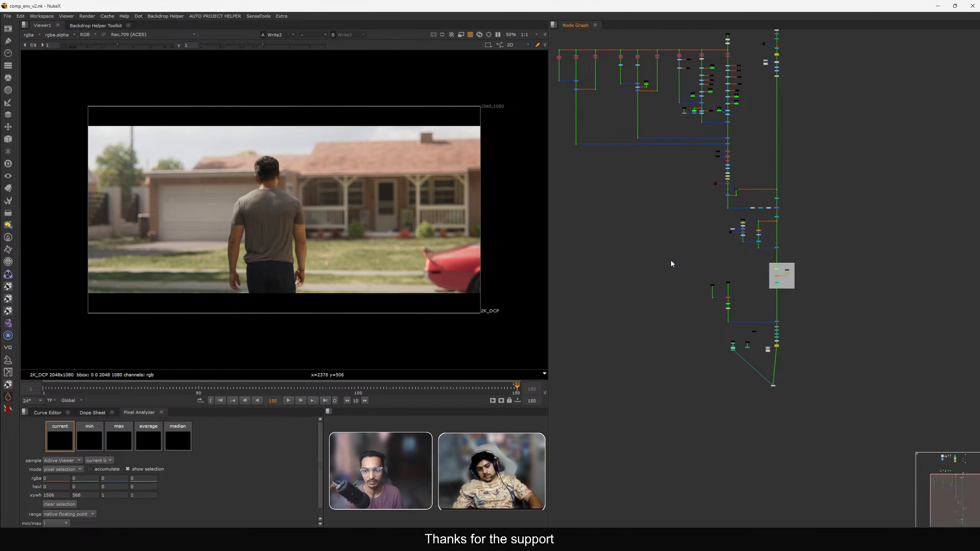
pyautogui.scroll(5, 741, 327)
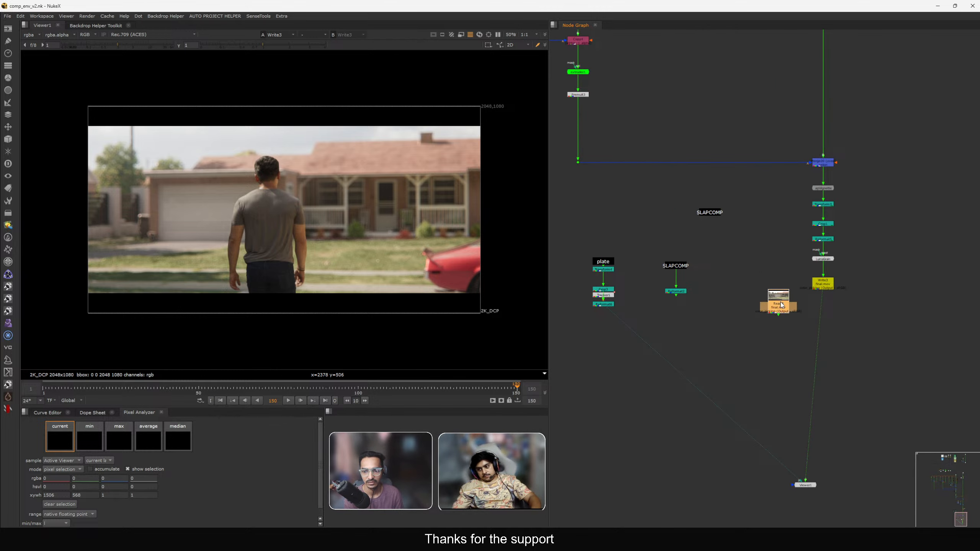
pyautogui.press('2')
pyautogui.moveTo(781, 303); pyautogui.dragTo(860, 317)
pyautogui.press('1')
pyautogui.press('2')
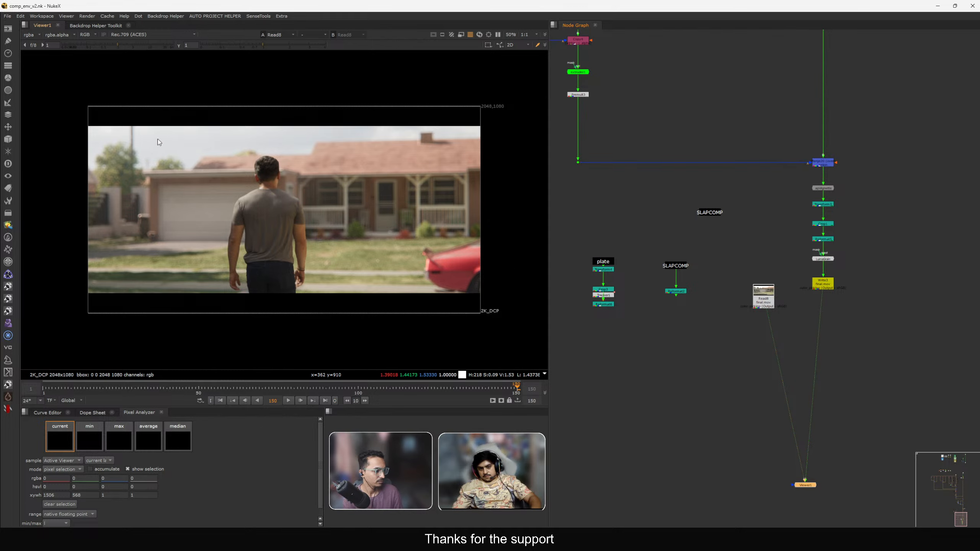
pyautogui.press('1')
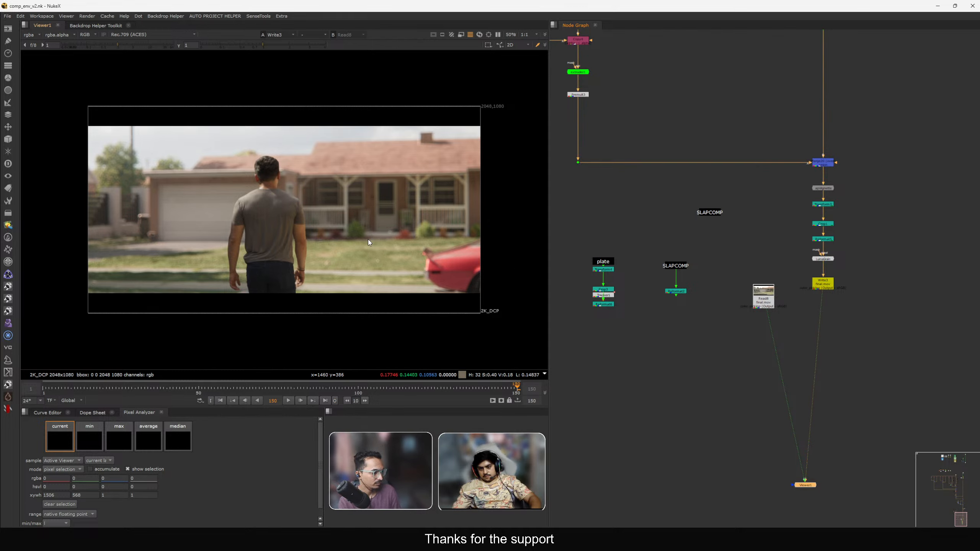
pyautogui.press('2')
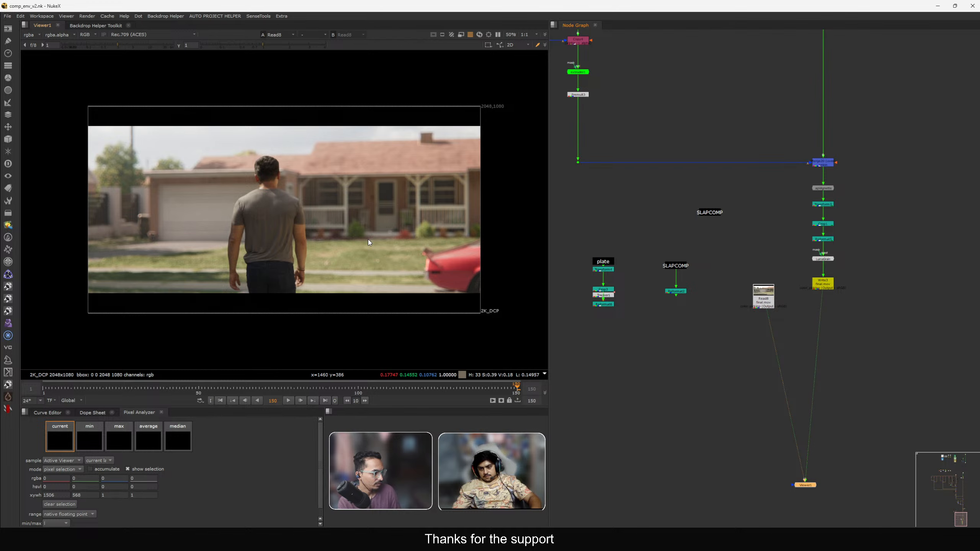
pyautogui.scroll(8, 368, 201)
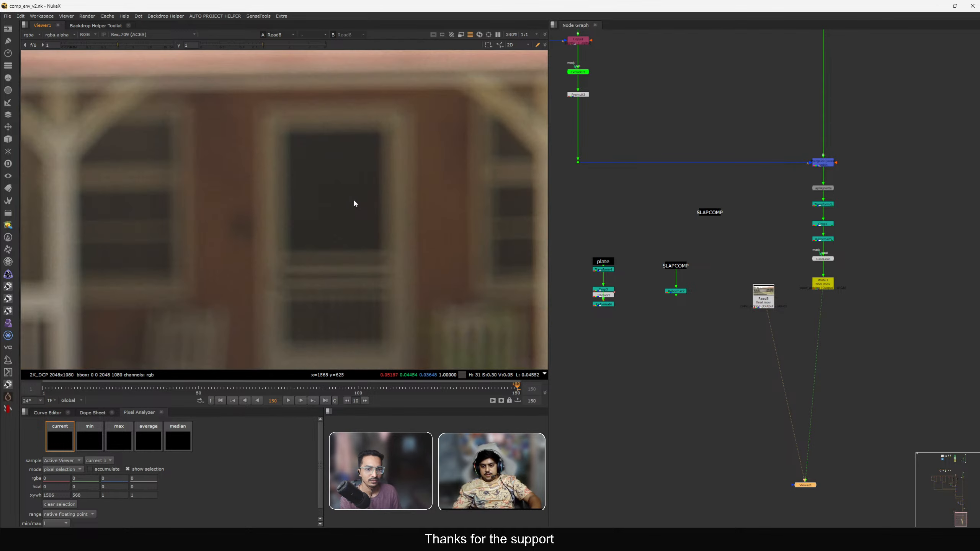
pyautogui.press('1')
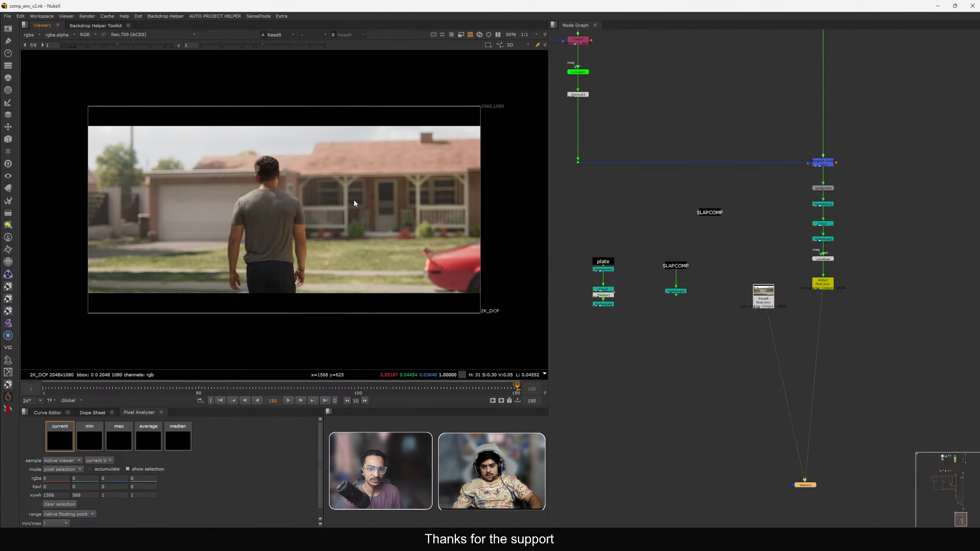
# Zoom into the house and car while flipping between Write3 and the final.mov Read node to compare fine detail.
pyautogui.press('2')
pyautogui.press('1')
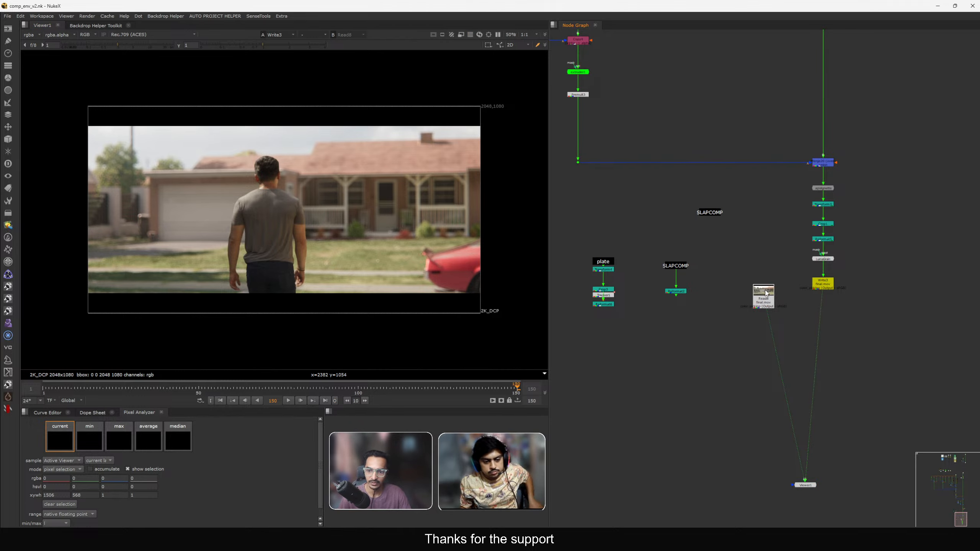
pyautogui.moveTo(765, 291); pyautogui.dragTo(791, 340)
pyautogui.press('1')
pyautogui.press('1')
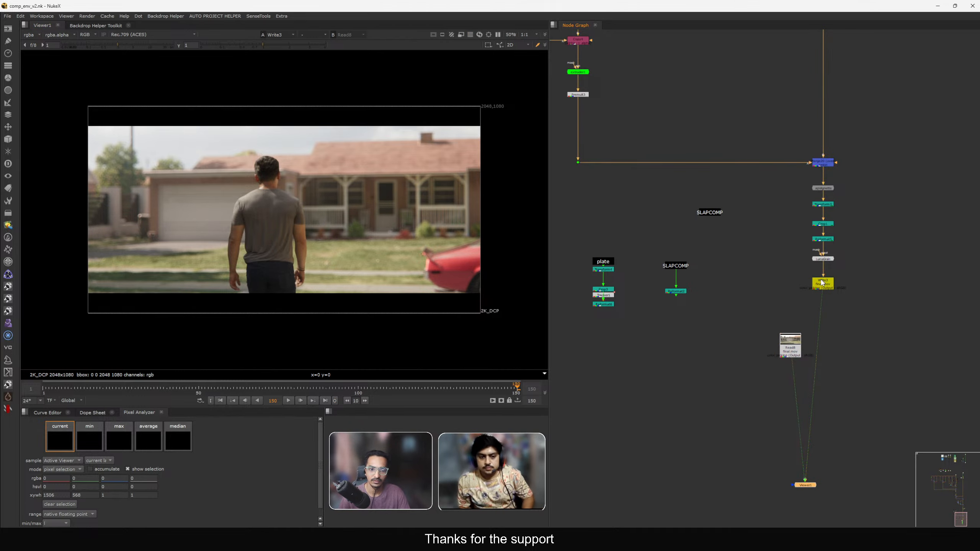
pyautogui.press('2')
pyautogui.press('1')
pyautogui.scroll(5, 352, 223)
pyautogui.press('1')
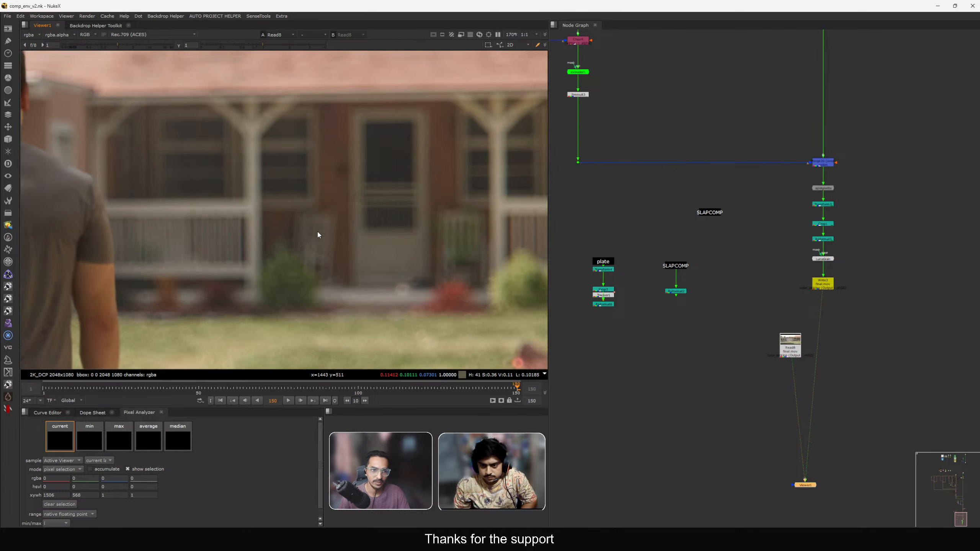
pyautogui.scroll(2, 385, 172)
pyautogui.press('2')
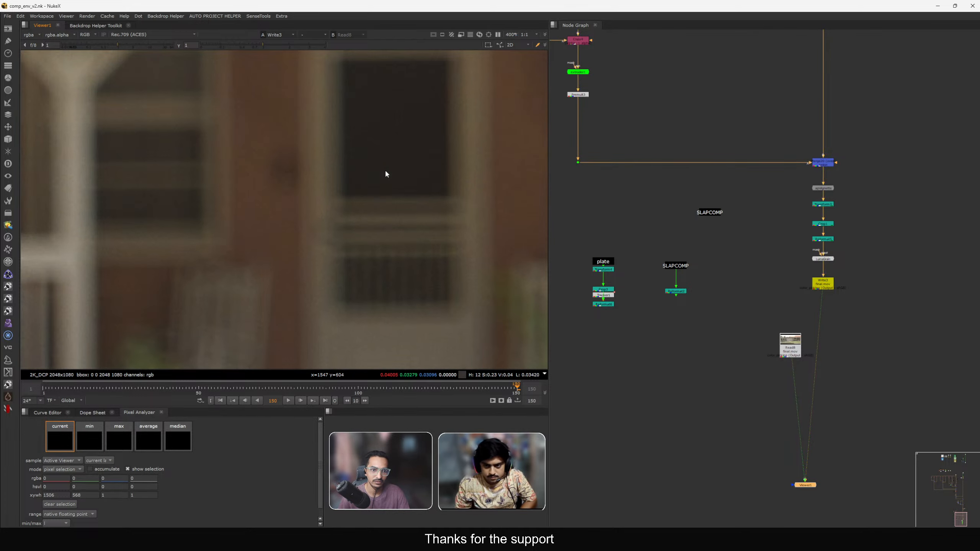
pyautogui.press('1')
pyautogui.press('2')
pyautogui.scroll(-4, 390, 197)
pyautogui.scroll(-4, 391, 196)
pyautogui.moveTo(476, 304); pyautogui.dragTo(409, 217, button='middle')
pyautogui.scroll(7, 425, 213)
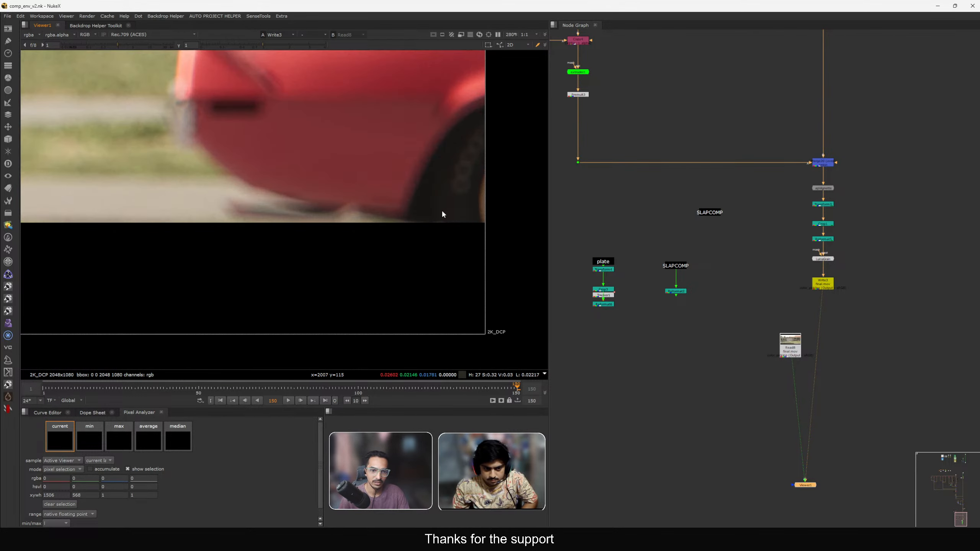
pyautogui.scroll(3, 453, 201)
pyautogui.press('1')
pyautogui.press('2')
pyautogui.press('1')
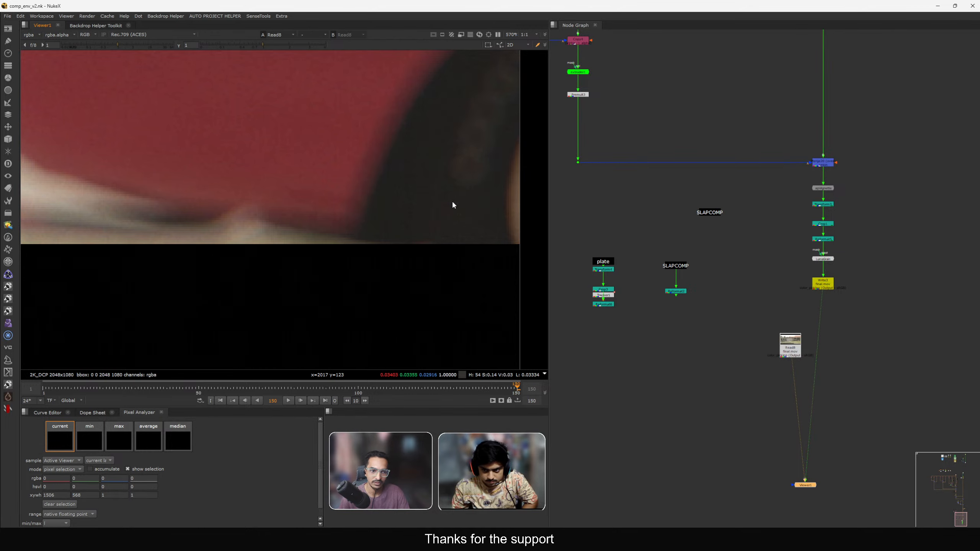
pyautogui.press('2')
pyautogui.press('f')
pyautogui.moveTo(795, 343); pyautogui.dragTo(797, 345)
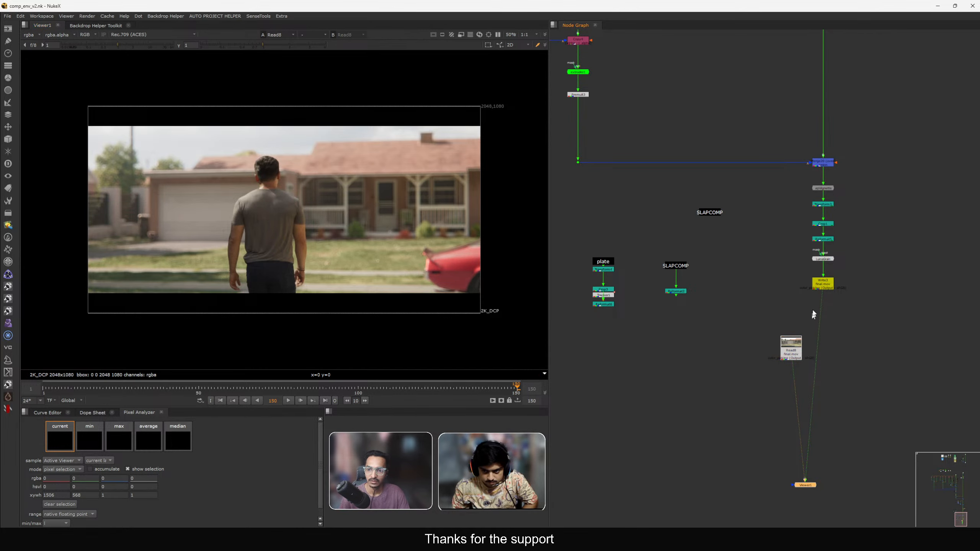
# Adjust Transform3's vertical translate, starting from -20, to reposition the framing, and close its properties.
pyautogui.scroll(3, 813, 312)
pyautogui.moveTo(813, 312); pyautogui.dragTo(759, 376, button='middle')
pyautogui.scroll(3, 780, 204)
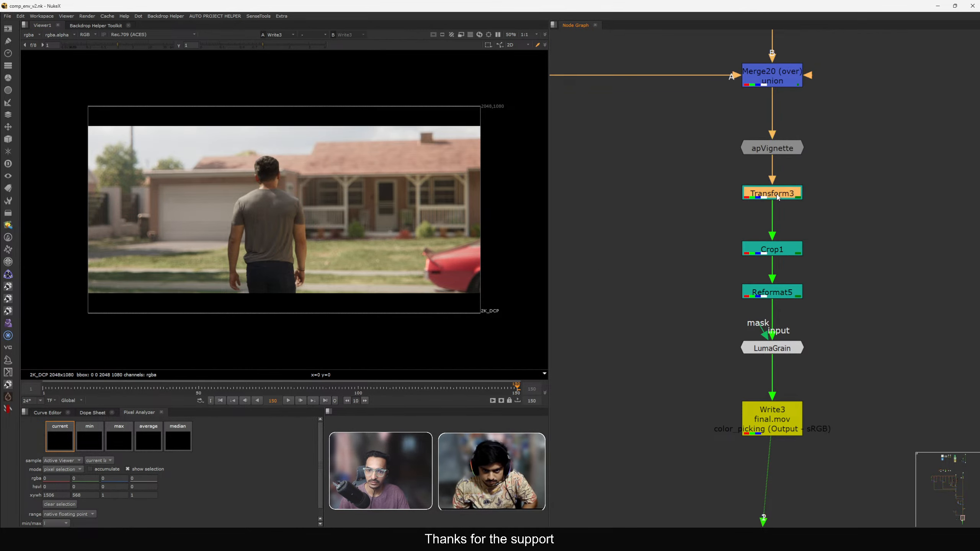
pyautogui.doubleClick(773, 193)
pyautogui.click(598, 182)
pyautogui.write('-20')
pyautogui.press('Down')
pyautogui.press('Down')
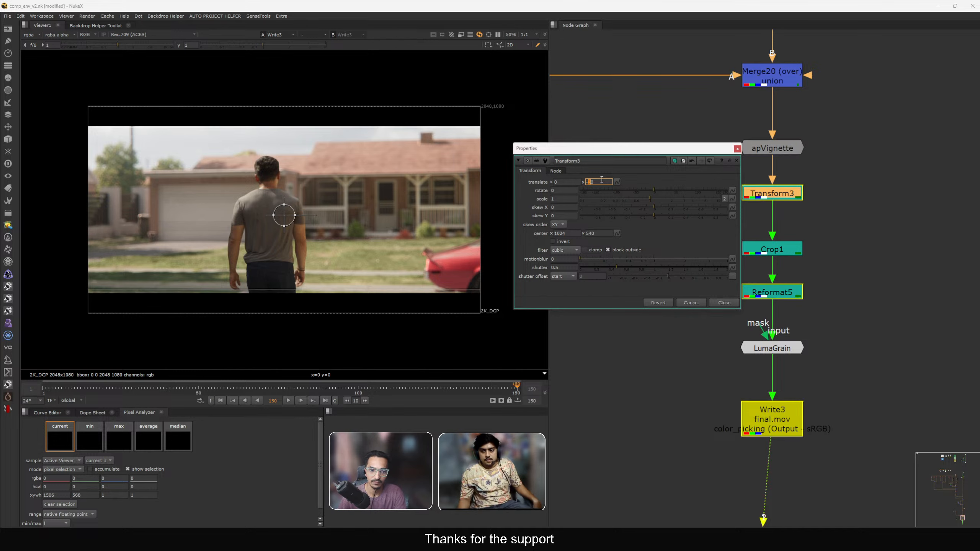
pyautogui.press('Up')
pyautogui.press('Up')
pyautogui.press('Up')
pyautogui.press('Up')
pyautogui.press('Up')
pyautogui.press('Up')
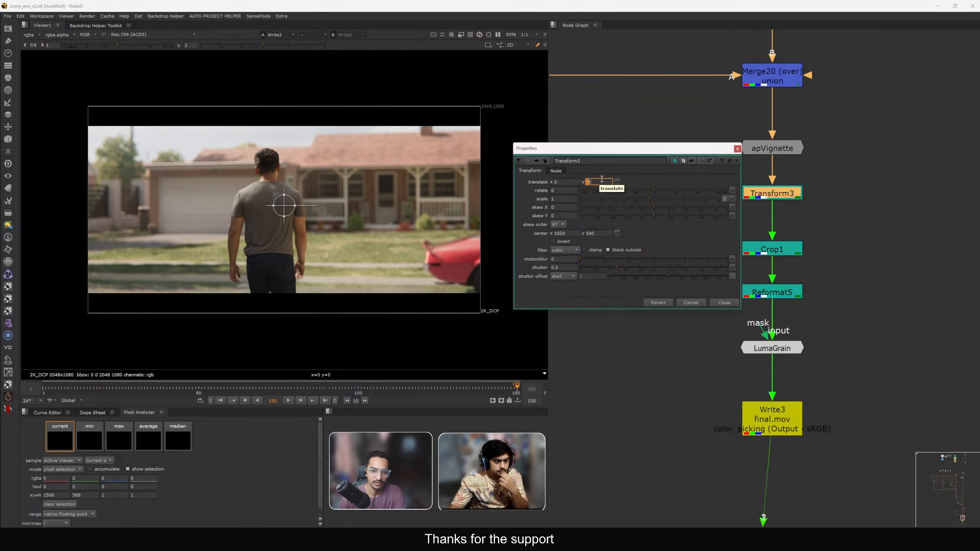
pyautogui.press('Up')
pyautogui.press('Up')
pyautogui.press('Up')
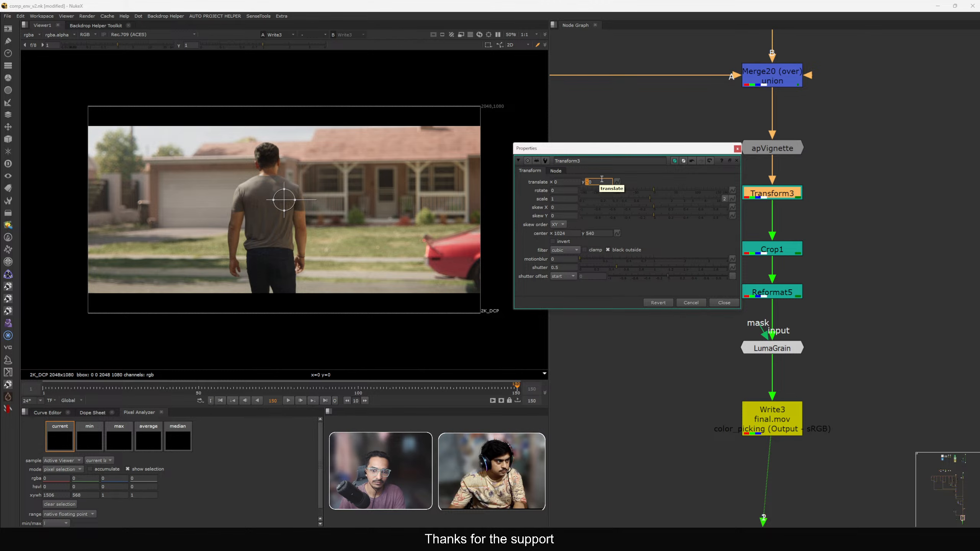
pyautogui.click(686, 304)
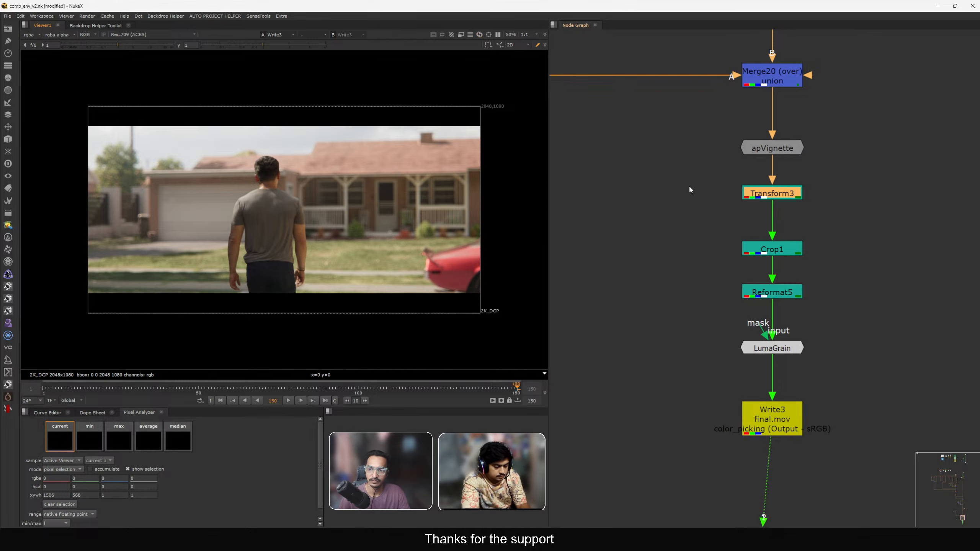
# Disable Transform3, Crop1 and Reformat5 together to compare the unreframed image, then re-enable them.
pyautogui.scroll(-5, 733, 219)
pyautogui.scroll(3, 746, 203)
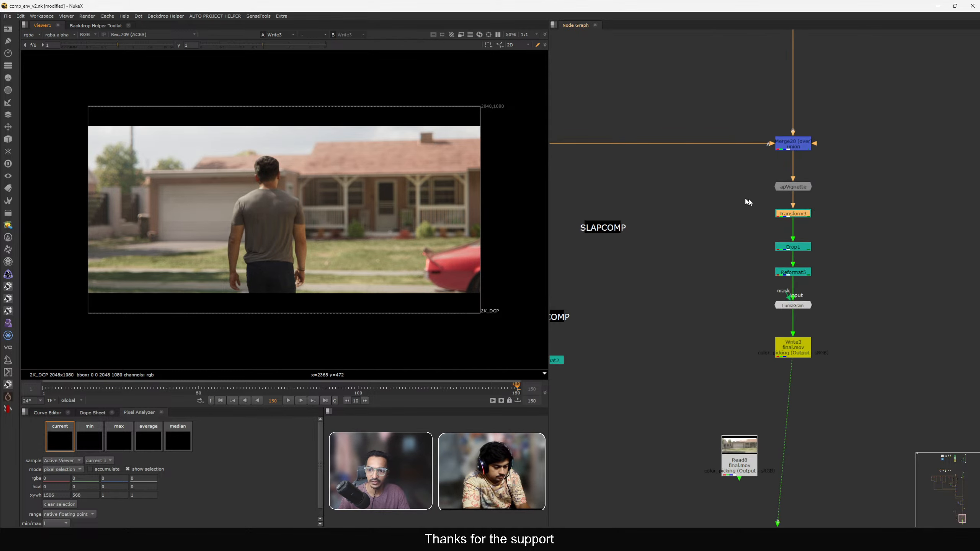
pyautogui.moveTo(722, 194); pyautogui.dragTo(842, 295)
pyautogui.press('d')
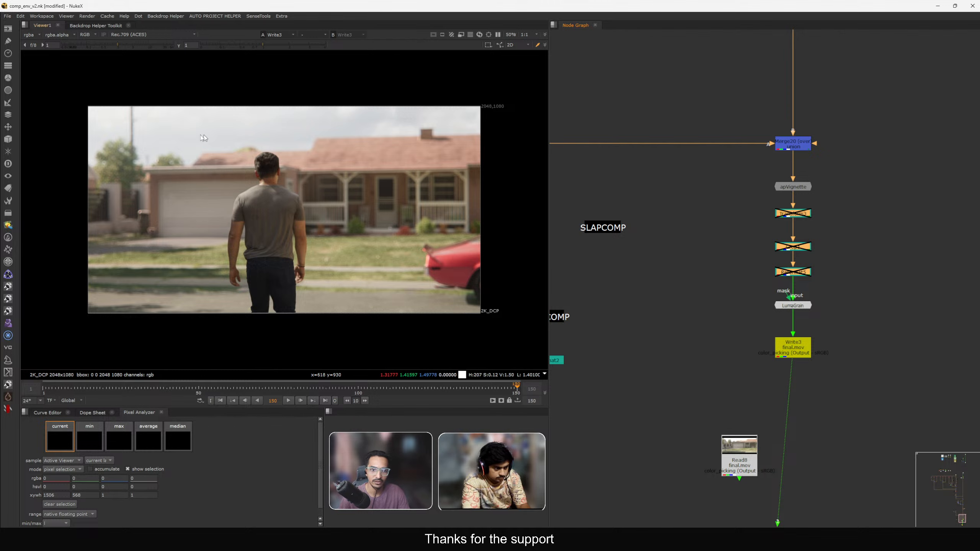
pyautogui.moveTo(348, 248); pyautogui.dragTo(352, 252)
pyautogui.scroll(6, 291, 297)
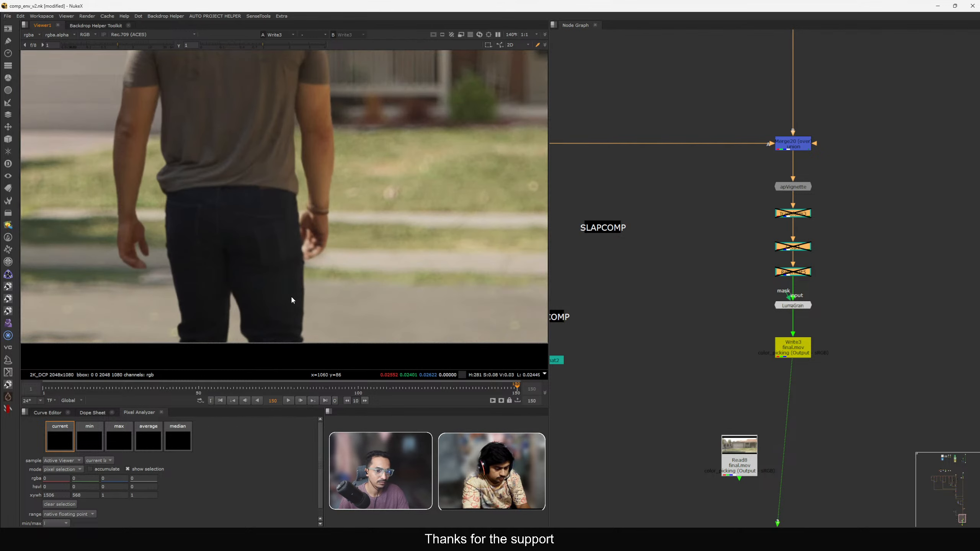
pyautogui.press('f')
pyautogui.moveTo(741, 188); pyautogui.dragTo(856, 286)
pyautogui.press('d')
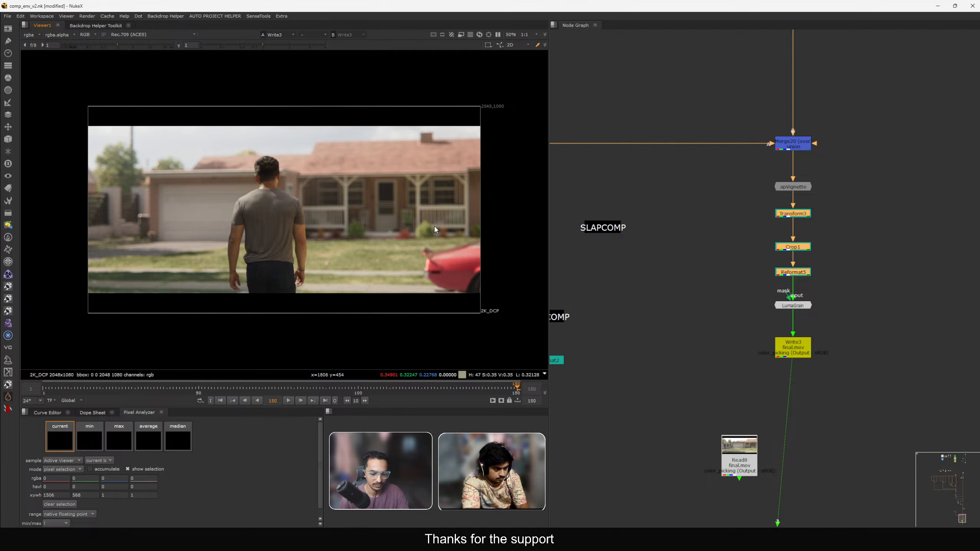
# Toggle the viewer overlays on and off to check the frame edges.
pyautogui.press('q')
pyautogui.moveTo(49, 106); pyautogui.dragTo(486, 297)
pyautogui.press('q')
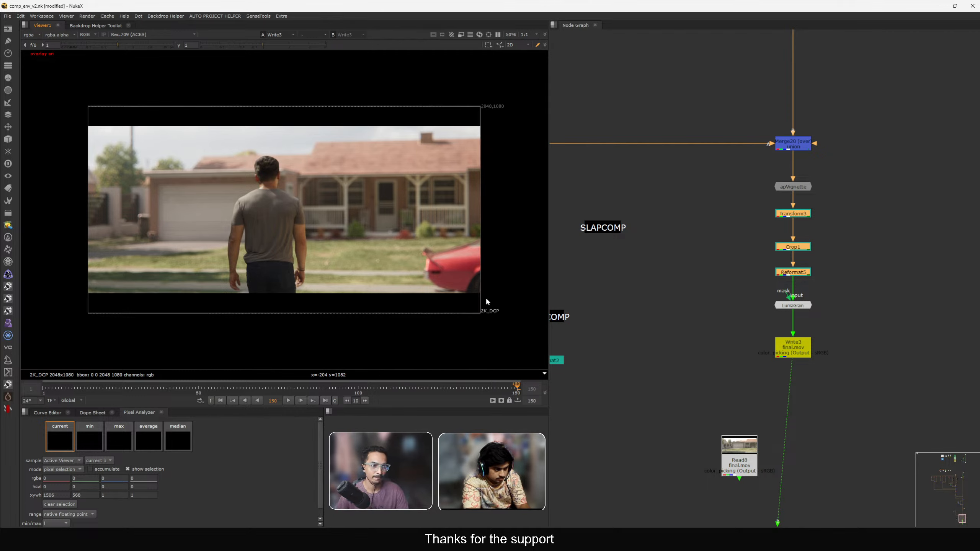
pyautogui.press('q')
pyautogui.press('q')
pyautogui.press('q')
pyautogui.press('q')
pyautogui.press('q')
pyautogui.press('q')
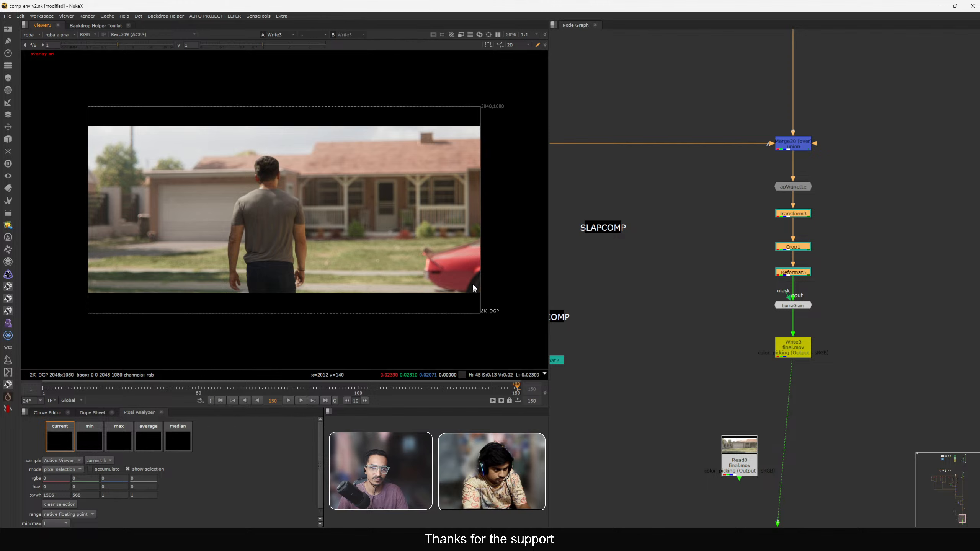
pyautogui.press('q')
pyautogui.press('q')
# Insert a new Grade node between Grade20 and Toe2 on the CG render branch and start editing its gamma.
pyautogui.scroll(-4, 700, 278)
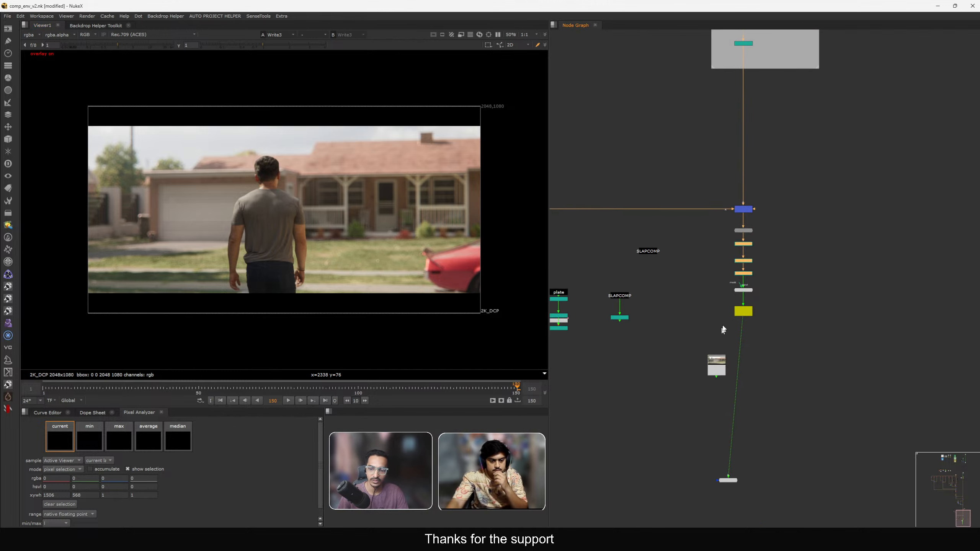
pyautogui.scroll(5, 721, 359)
pyautogui.click(729, 358)
pyautogui.click(703, 291)
pyautogui.press('f')
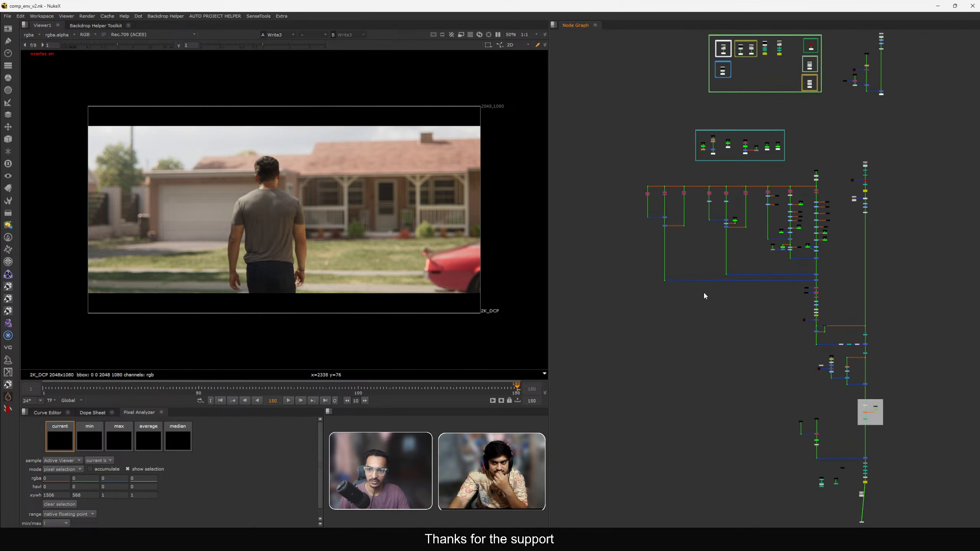
pyautogui.scroll(-3, 789, 146)
pyautogui.moveTo(788, 158); pyautogui.dragTo(776, 229, button='middle')
pyautogui.scroll(3, 821, 171)
pyautogui.scroll(-3, 874, 104)
pyautogui.moveTo(886, 96); pyautogui.dragTo(300, 269)
pyautogui.click(687, 327)
pyautogui.press('f')
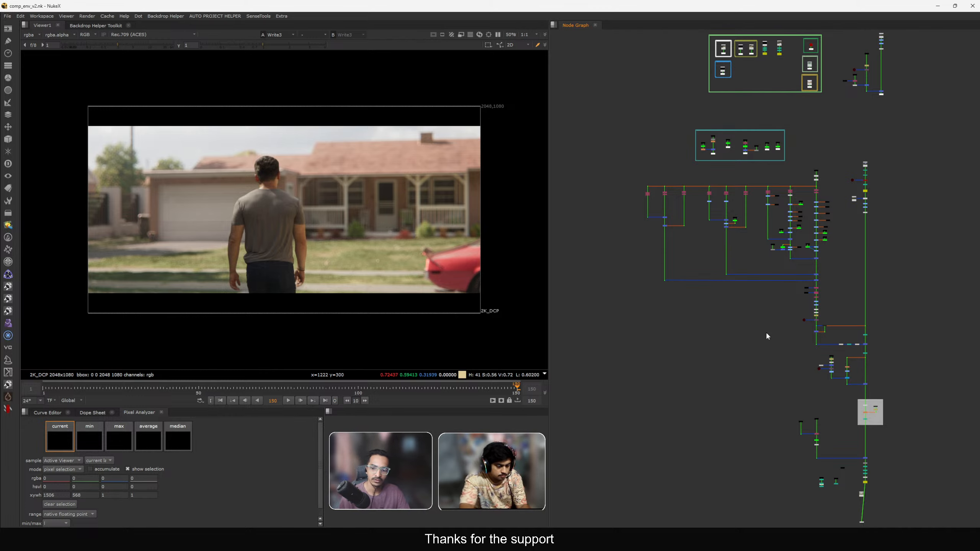
pyautogui.scroll(8, 849, 325)
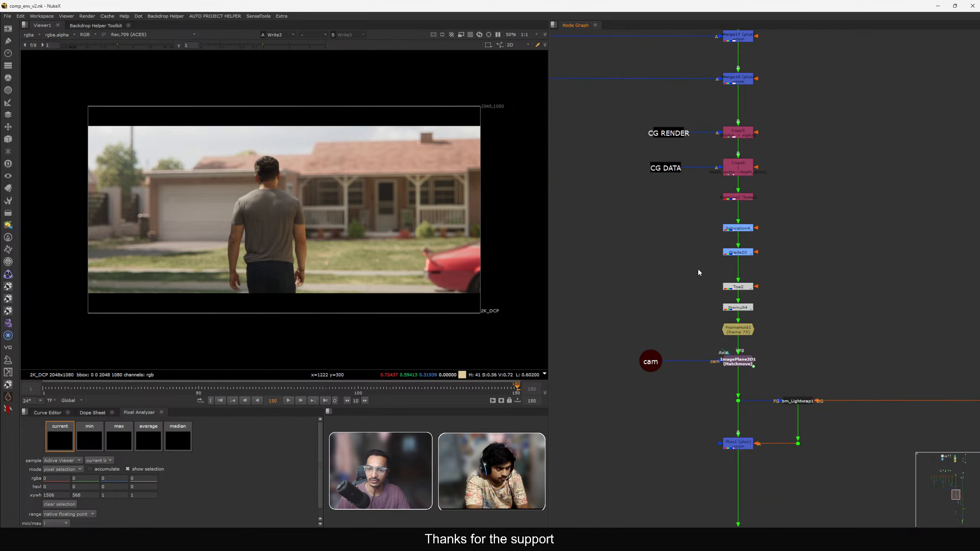
pyautogui.scroll(2, 698, 272)
pyautogui.press('g')
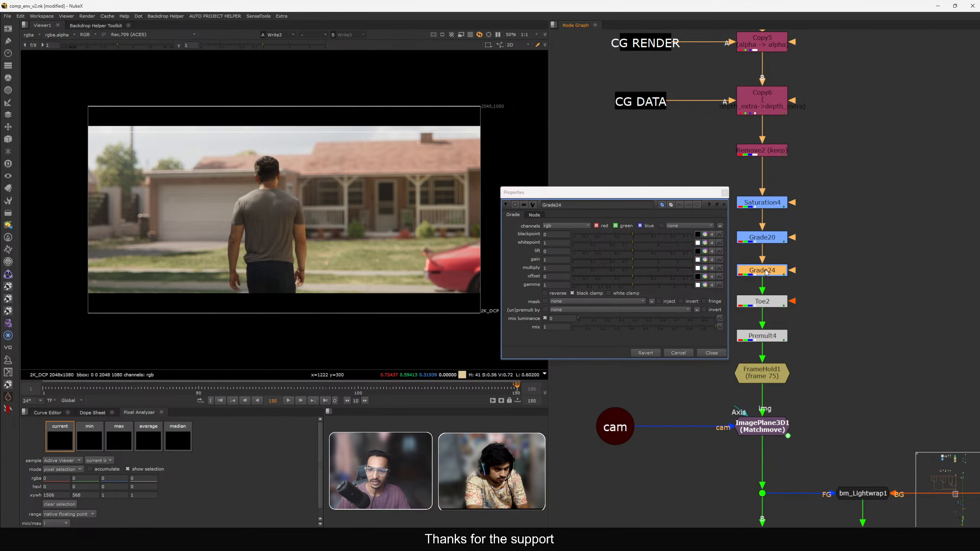
pyautogui.moveTo(579, 192); pyautogui.dragTo(603, 175)
pyautogui.click(581, 268)
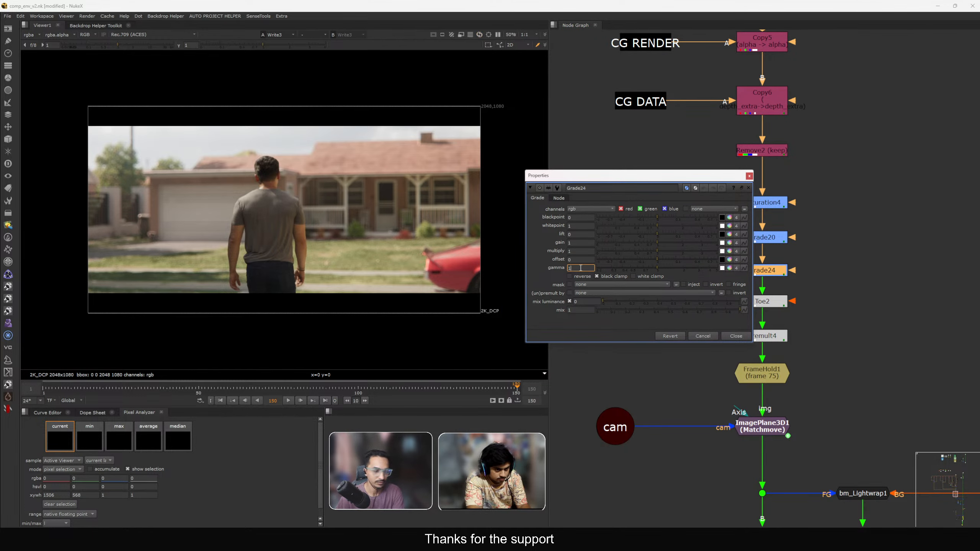